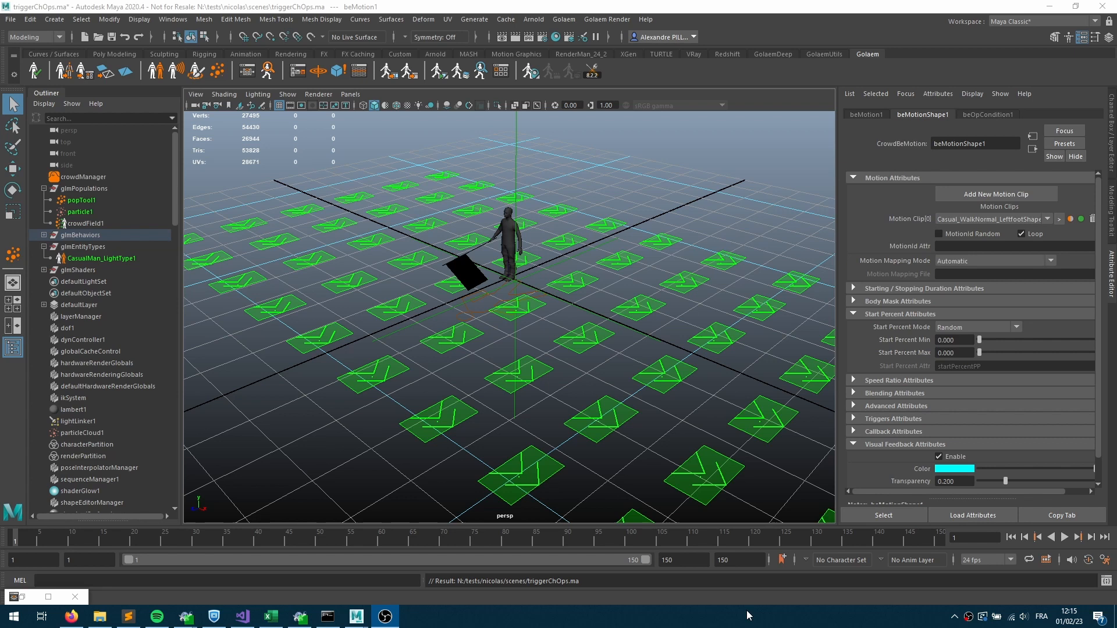
# Restart the simulation, advance it one frame and inspect the triggerOut attribute of CasualMan_LightTypeShape1 in the Behavior Editor.
pyautogui.click(1013, 539)
pyautogui.click(1091, 538)
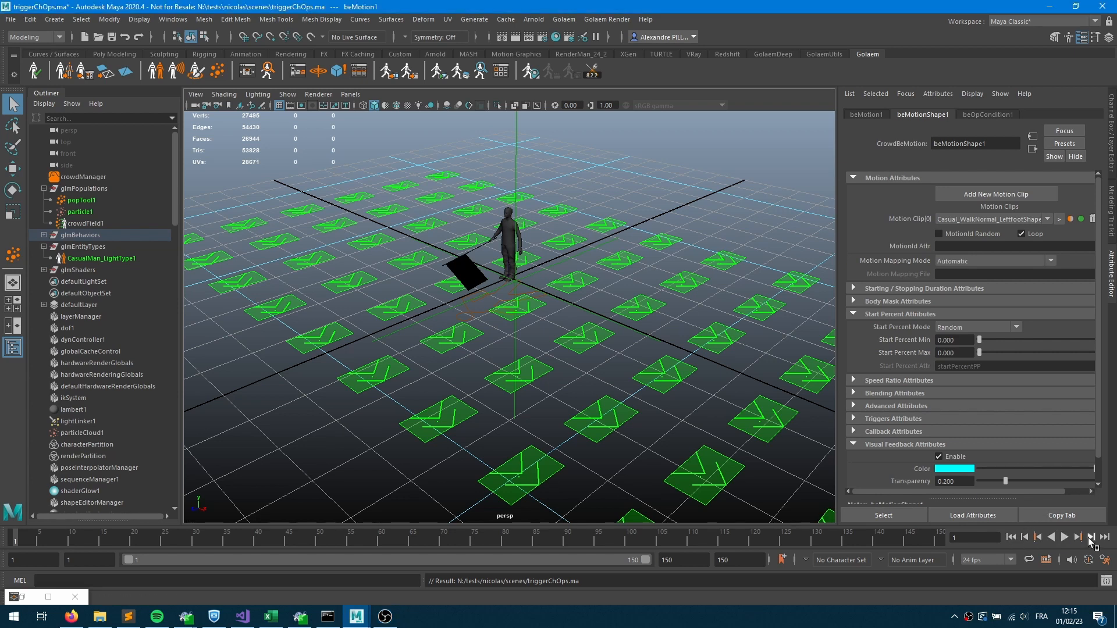
pyautogui.click(246, 72)
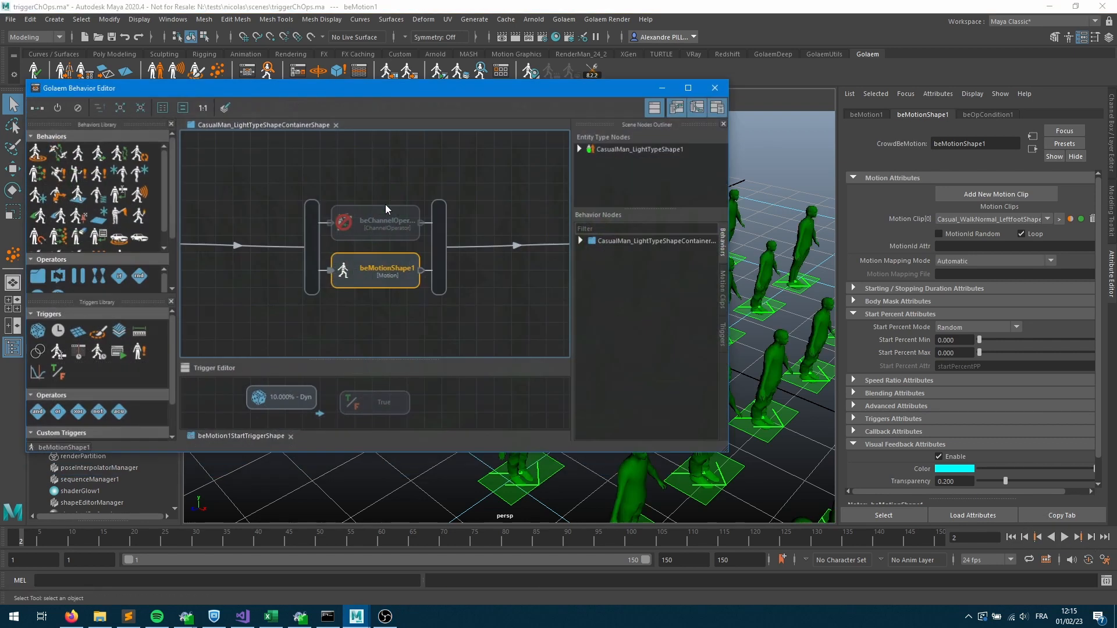
pyautogui.click(614, 155)
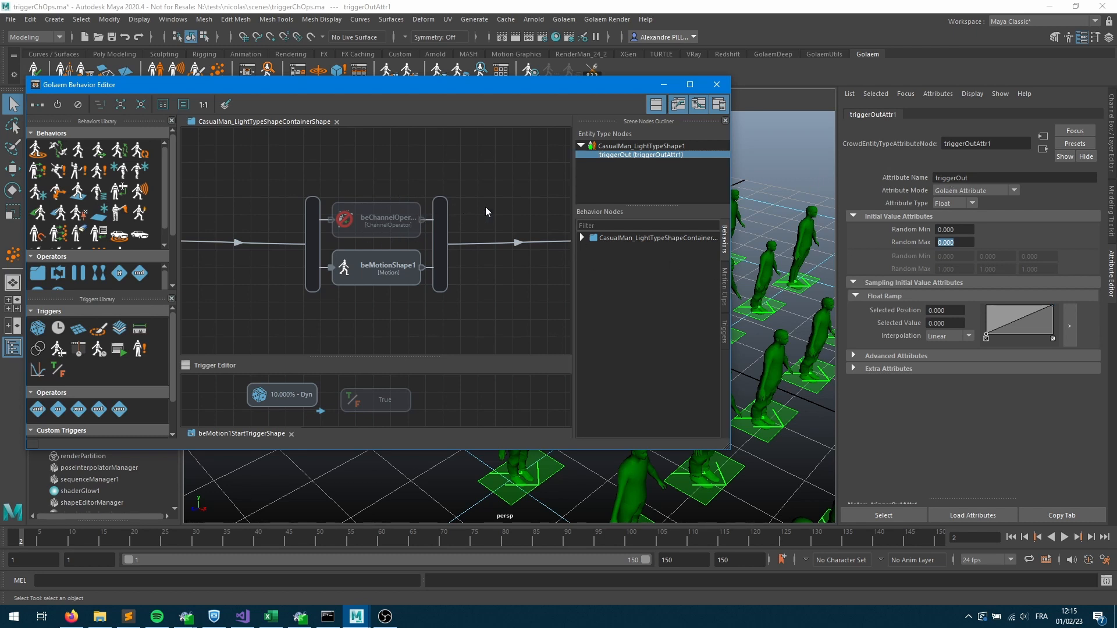
# Inspect the motion behavior's random start trigger, put the Behavior Editor away and run the crowd simulation to frame 48.
pyautogui.click(367, 284)
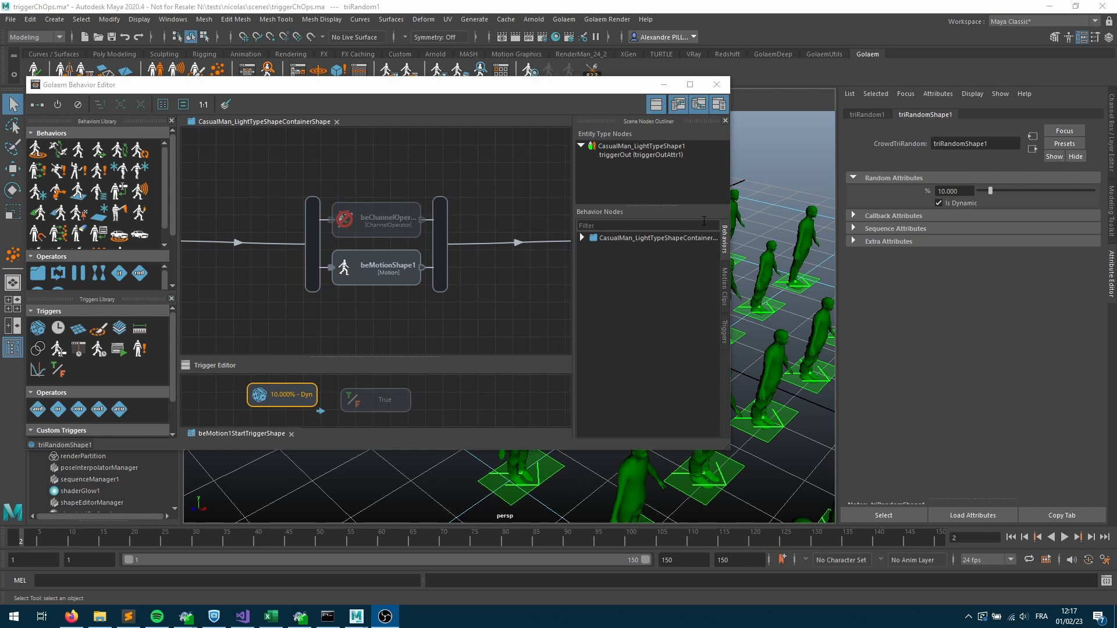
pyautogui.click(664, 85)
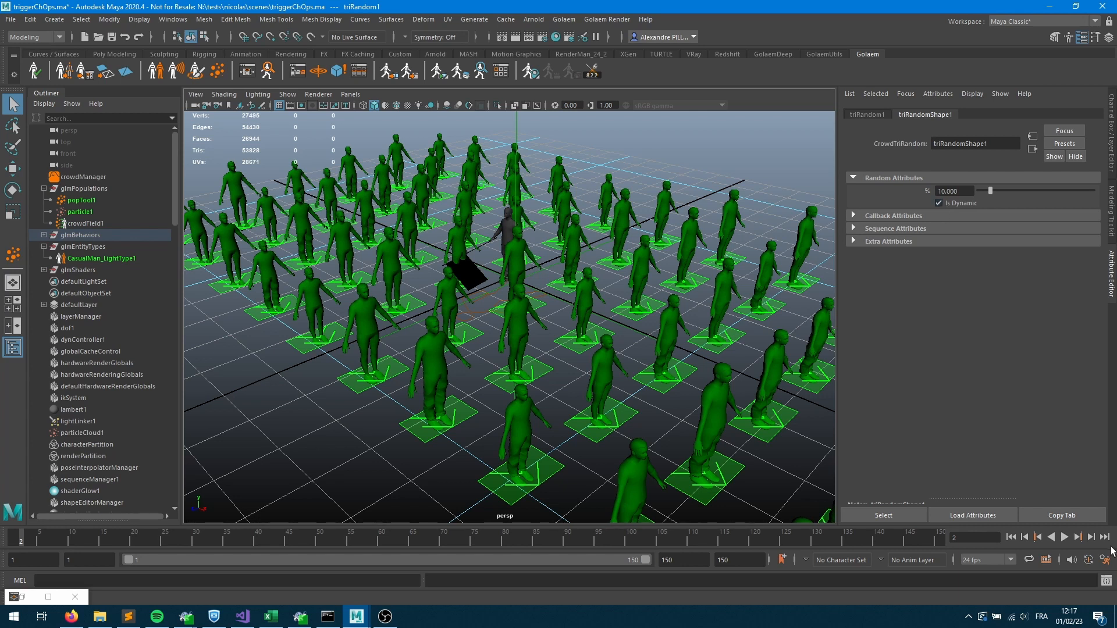
pyautogui.click(1090, 537)
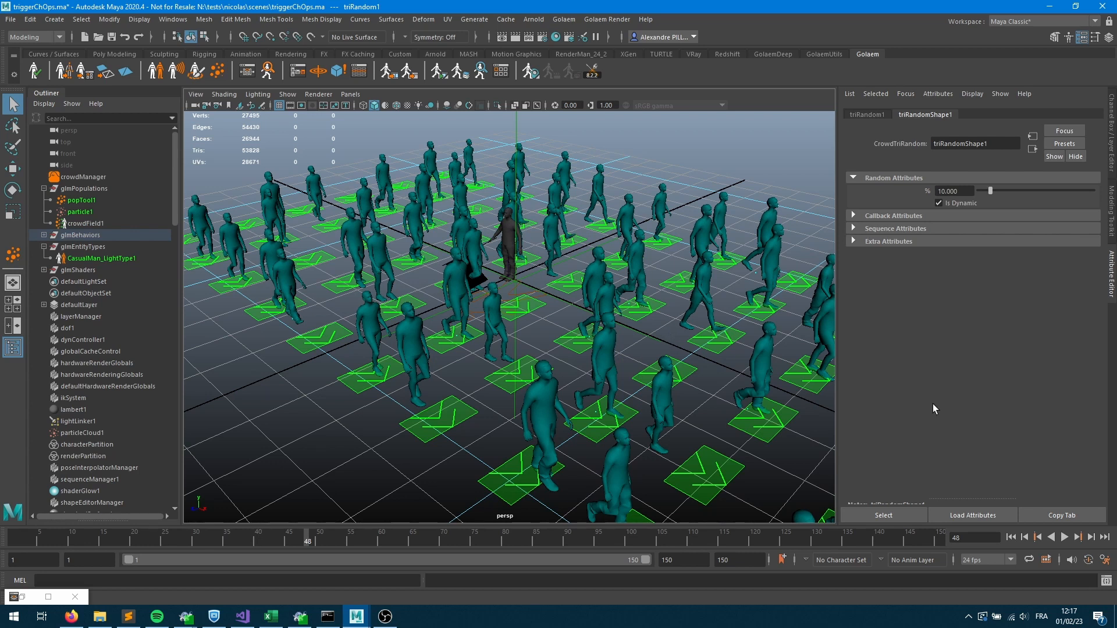
# Make the 10% random trigger non-dynamic, rerun the simulation from the first frame to frame 30, and rewind it.
pyautogui.click(938, 203)
pyautogui.click(1011, 537)
pyautogui.click(1091, 537)
pyautogui.click(1091, 537)
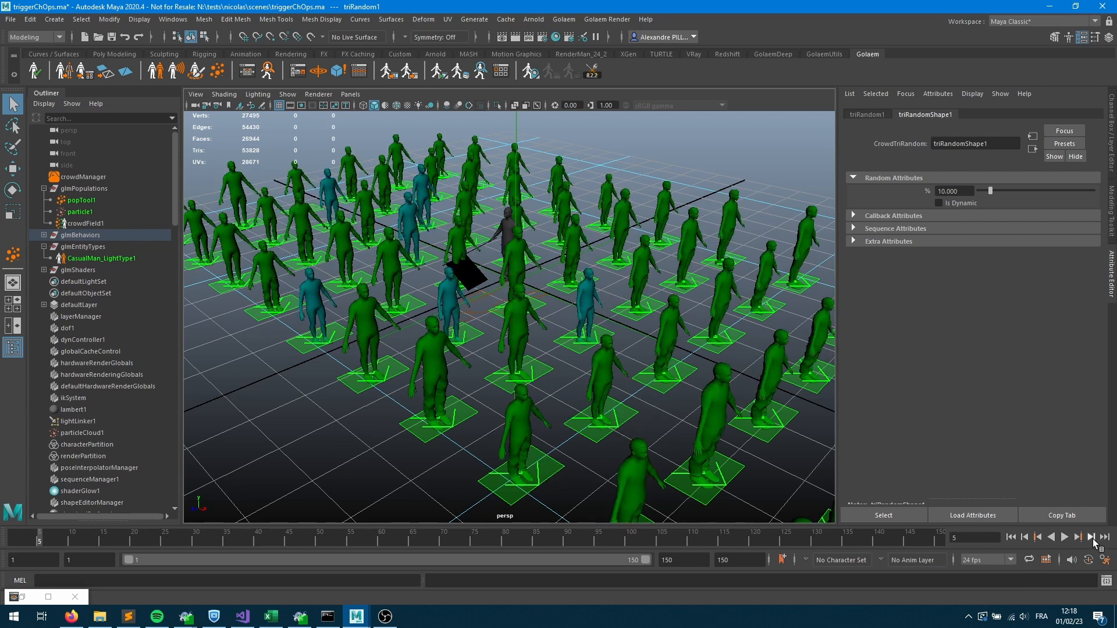
pyautogui.click(1064, 537)
pyautogui.click(1065, 537)
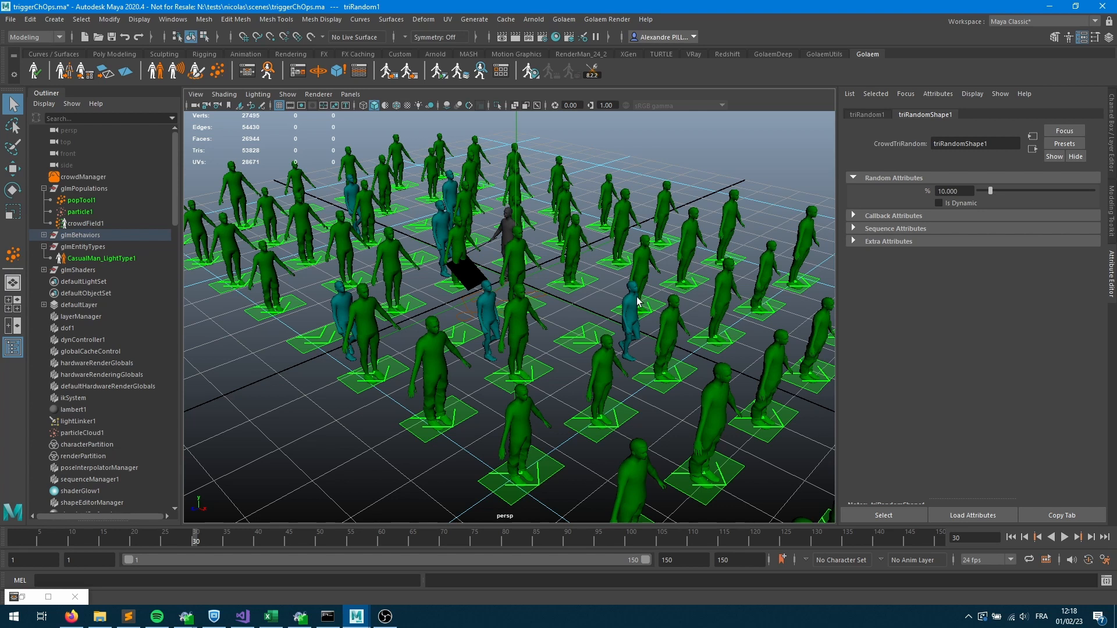
pyautogui.click(1010, 537)
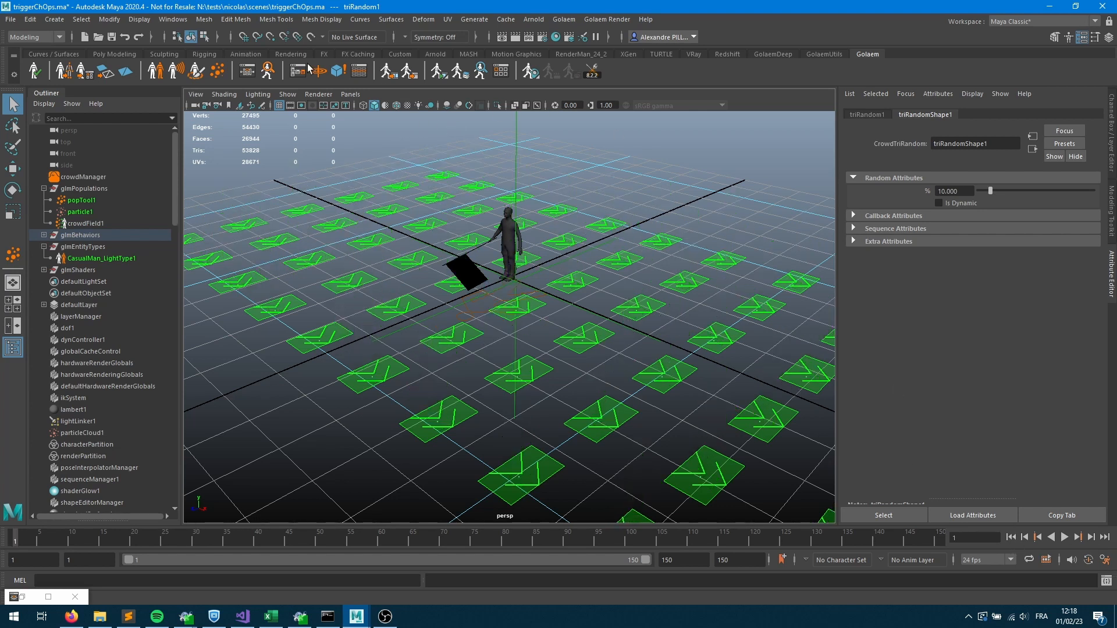
# Disable the beMotionShape1 behavior, enable the channel operator behavior beside it, and put the Behavior Editor away.
pyautogui.click(246, 70)
pyautogui.click(344, 270)
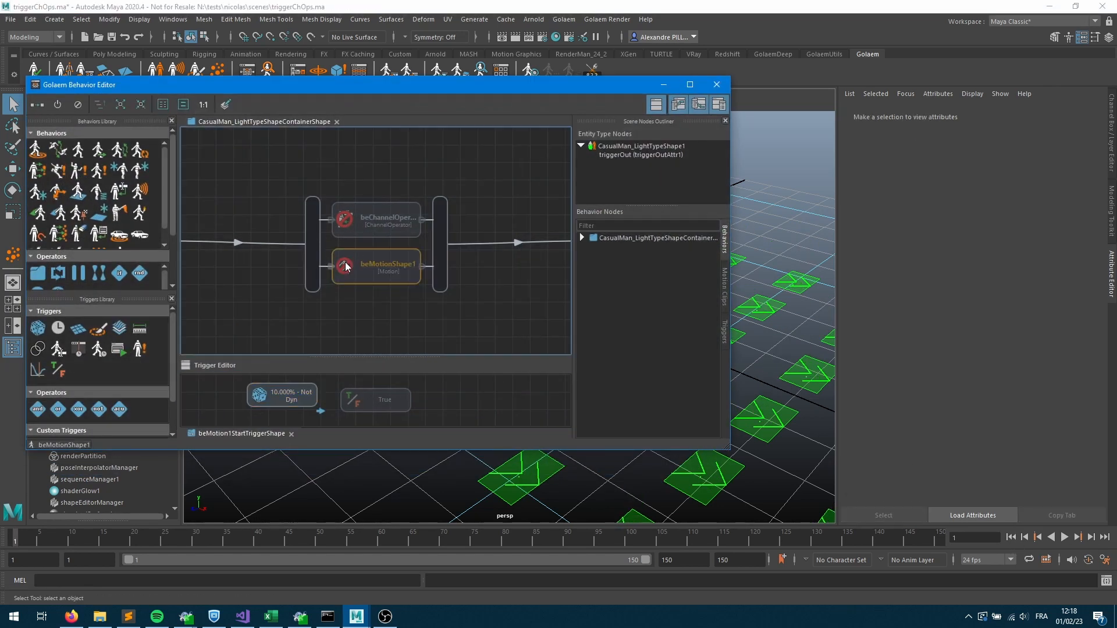
pyautogui.click(344, 224)
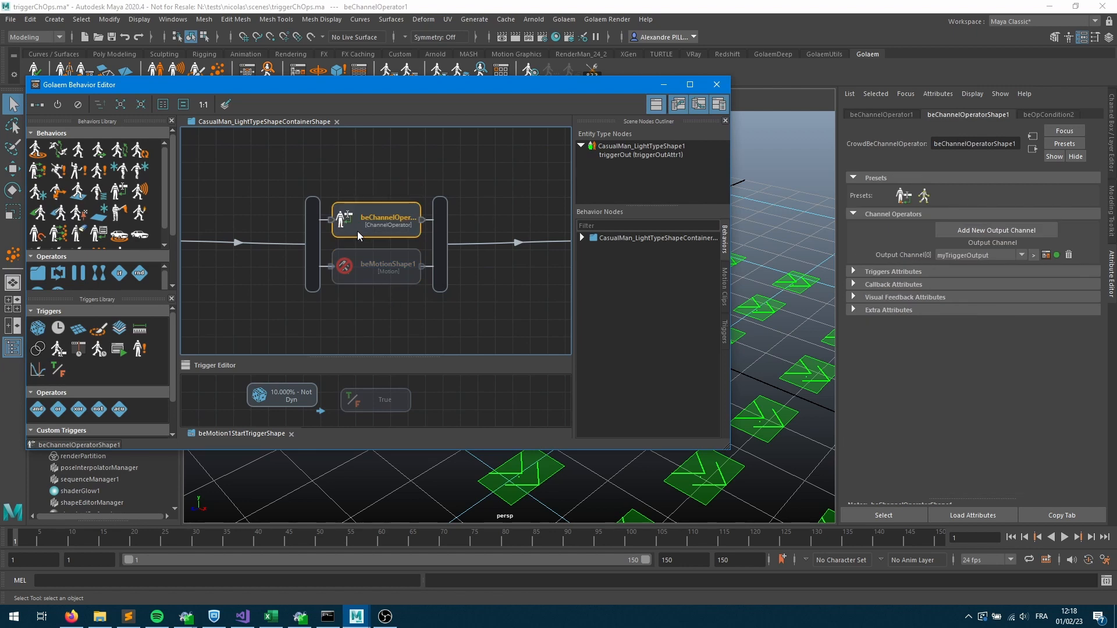
pyautogui.click(664, 85)
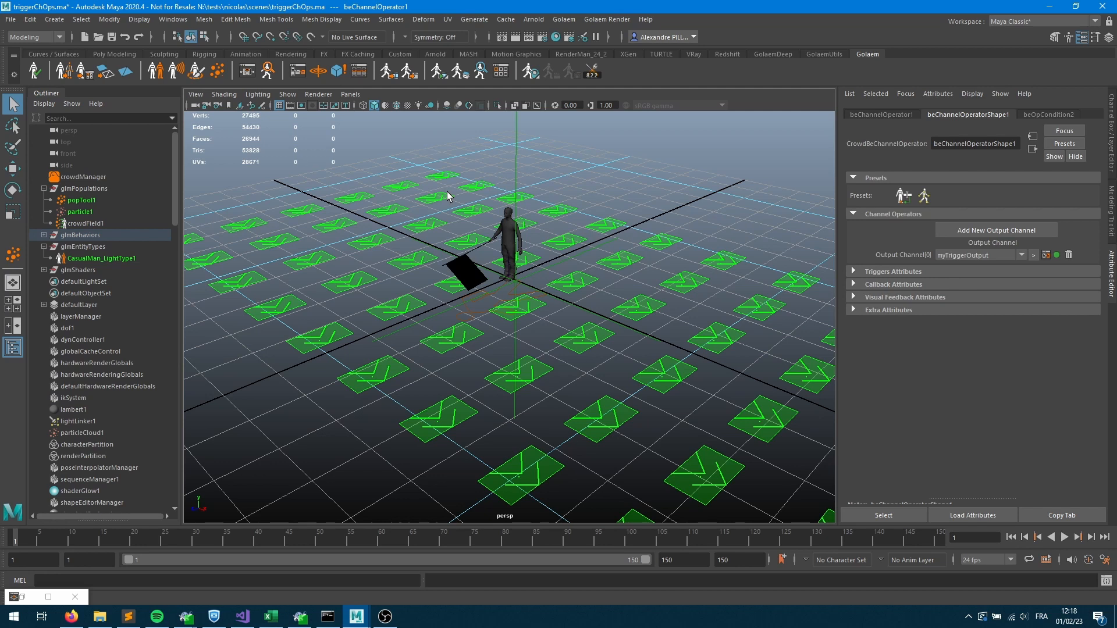
# Open the ChOp Editor and select the myTriggerOutput node to show its attributes.
pyautogui.click(296, 75)
pyautogui.scroll(-4, 591, 339)
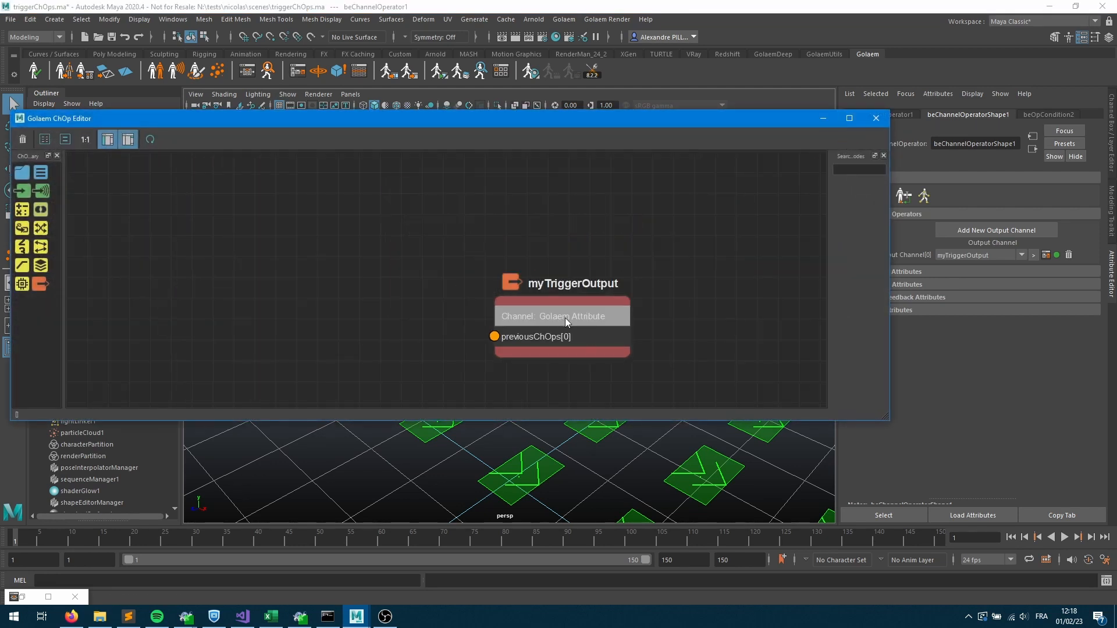
pyautogui.click(564, 317)
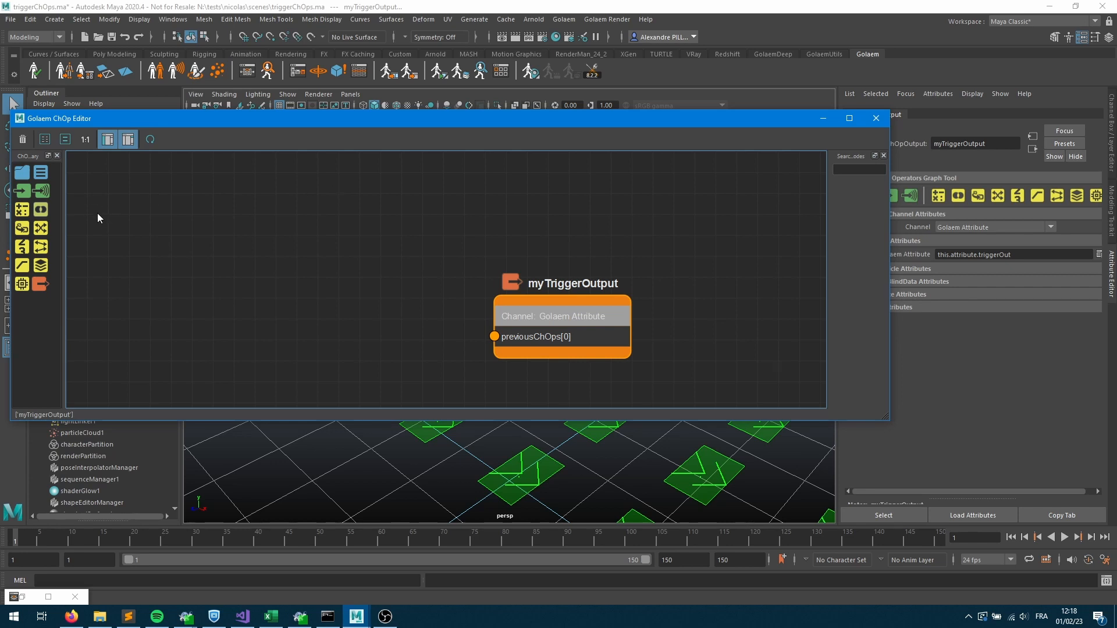
# Add an operation node before myTriggerOutput, set its operator to rand, and space the two nodes apart.
pyautogui.moveTo(22, 209); pyautogui.dragTo(239, 240)
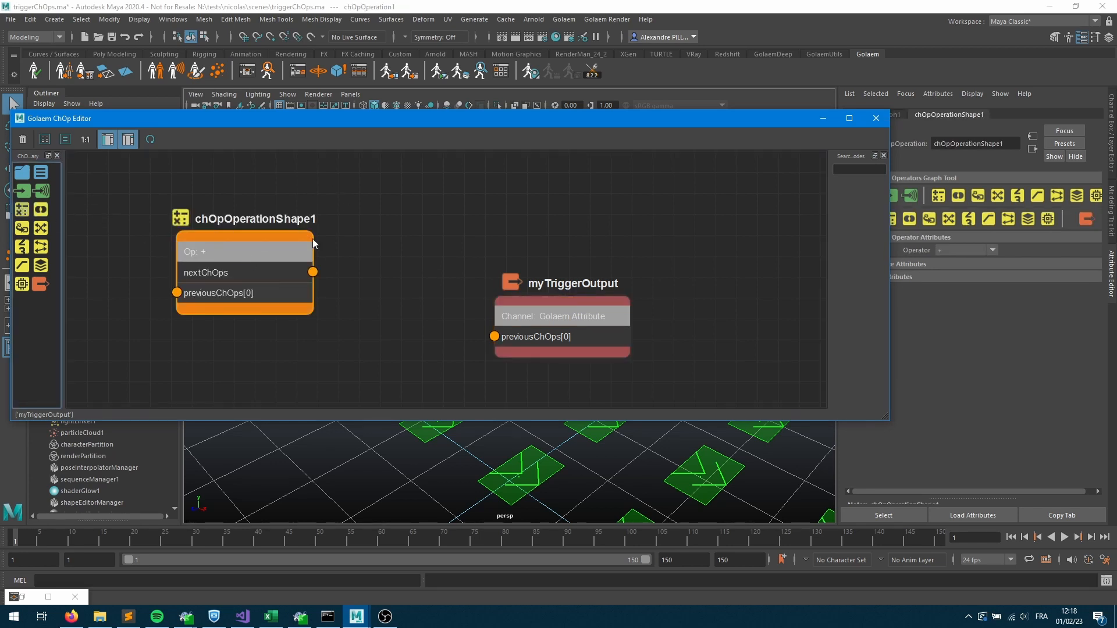
pyautogui.click(954, 249)
pyautogui.scroll(-3, 969, 305)
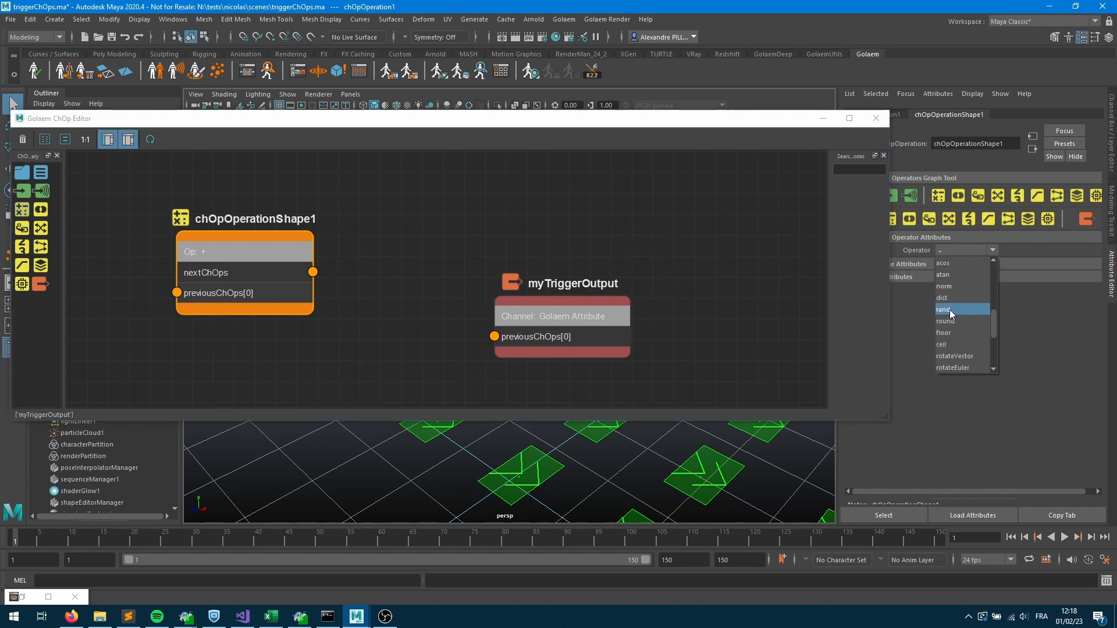
pyautogui.click(949, 310)
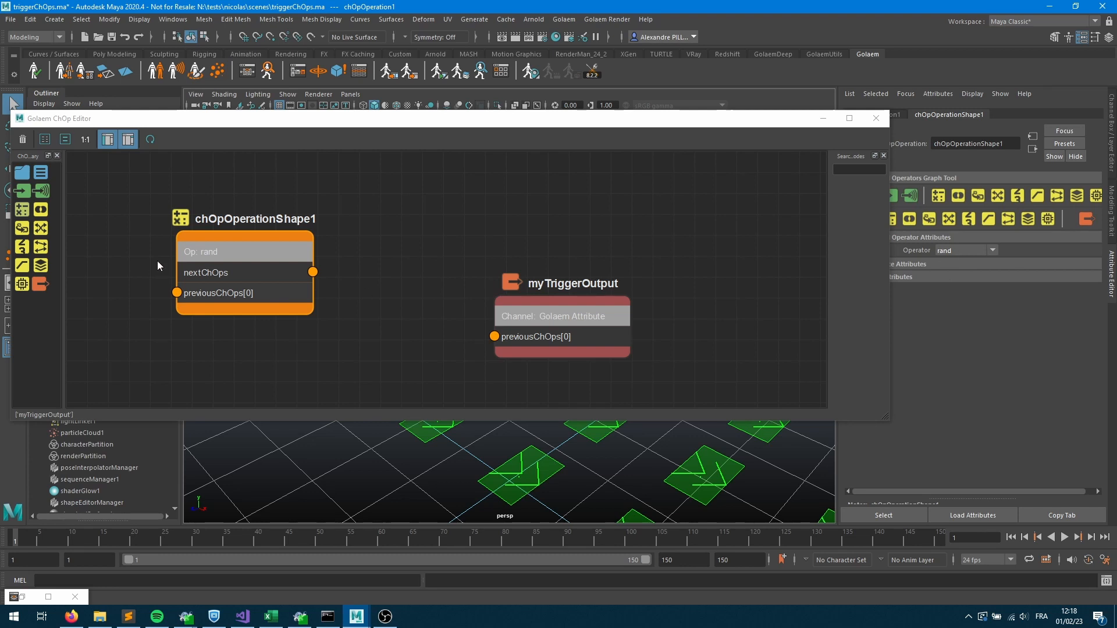
pyautogui.moveTo(511, 321); pyautogui.dragTo(553, 298)
pyautogui.moveTo(244, 281); pyautogui.dragTo(265, 313)
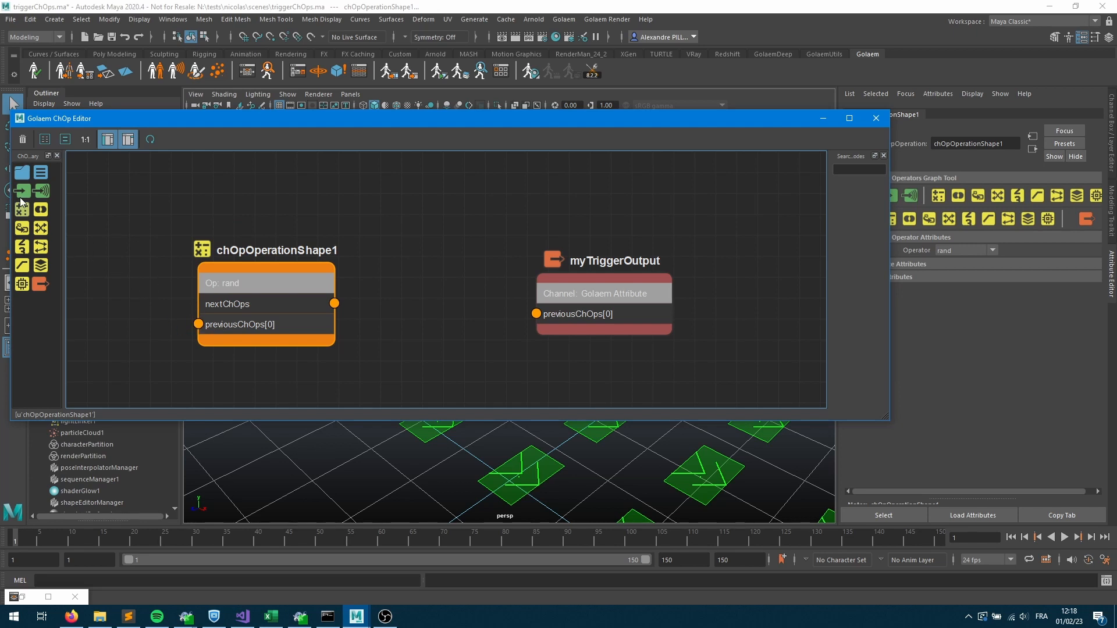
pyautogui.moveTo(255, 314); pyautogui.dragTo(290, 296)
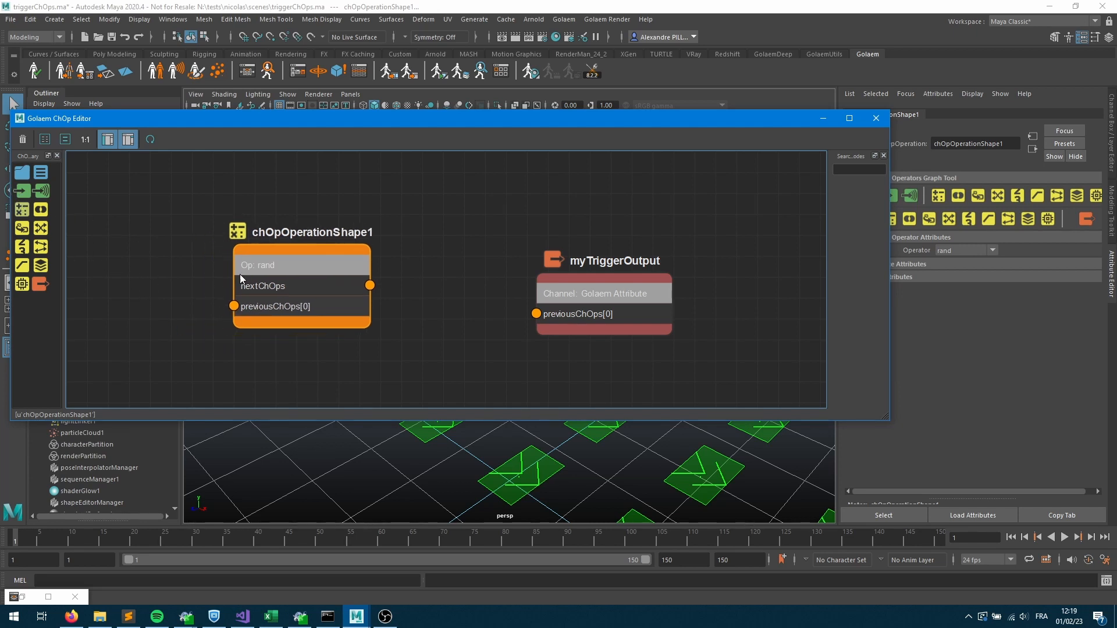
# Add an input node before the rand operation and rename the operation node randBetween1and100.
pyautogui.moveTo(21, 208); pyautogui.dragTo(147, 269)
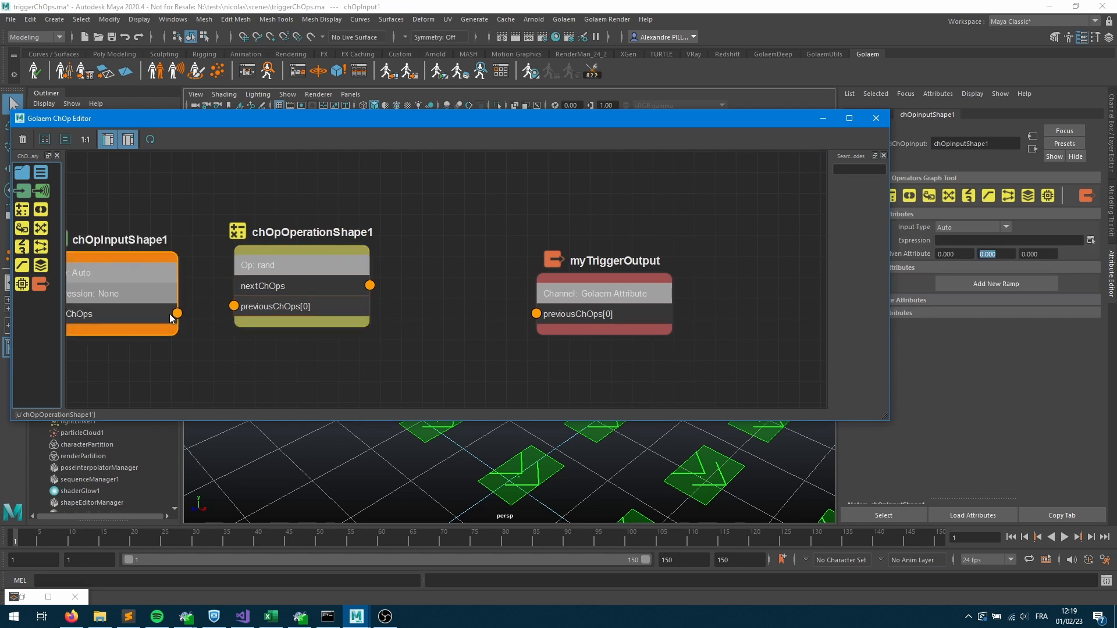
pyautogui.click(319, 284)
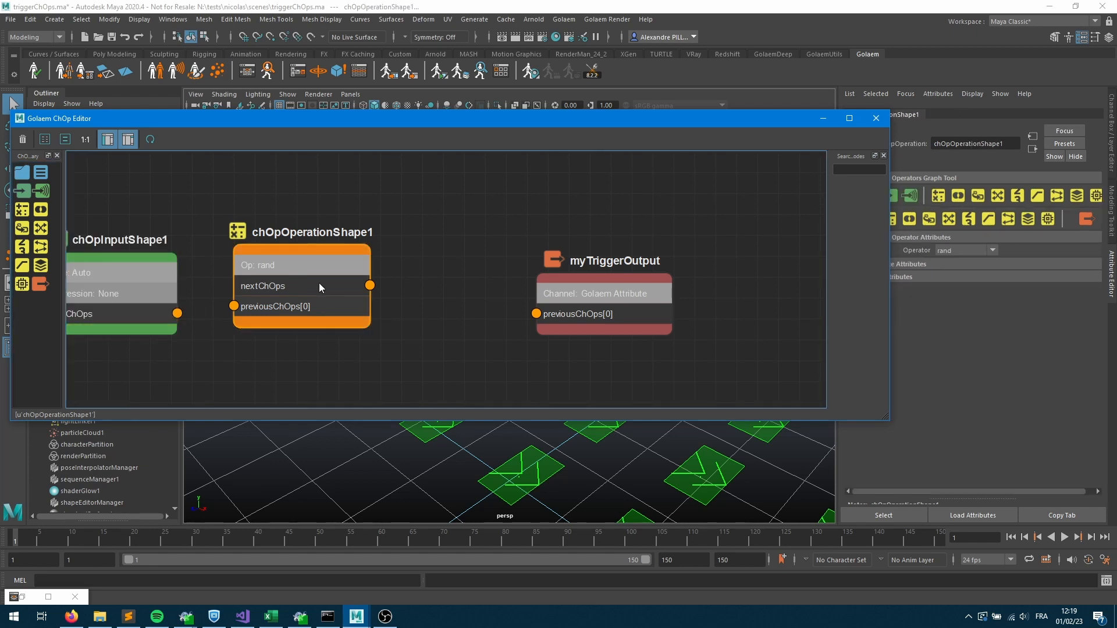
pyautogui.doubleClick(1005, 144)
pyautogui.write('randBetween')
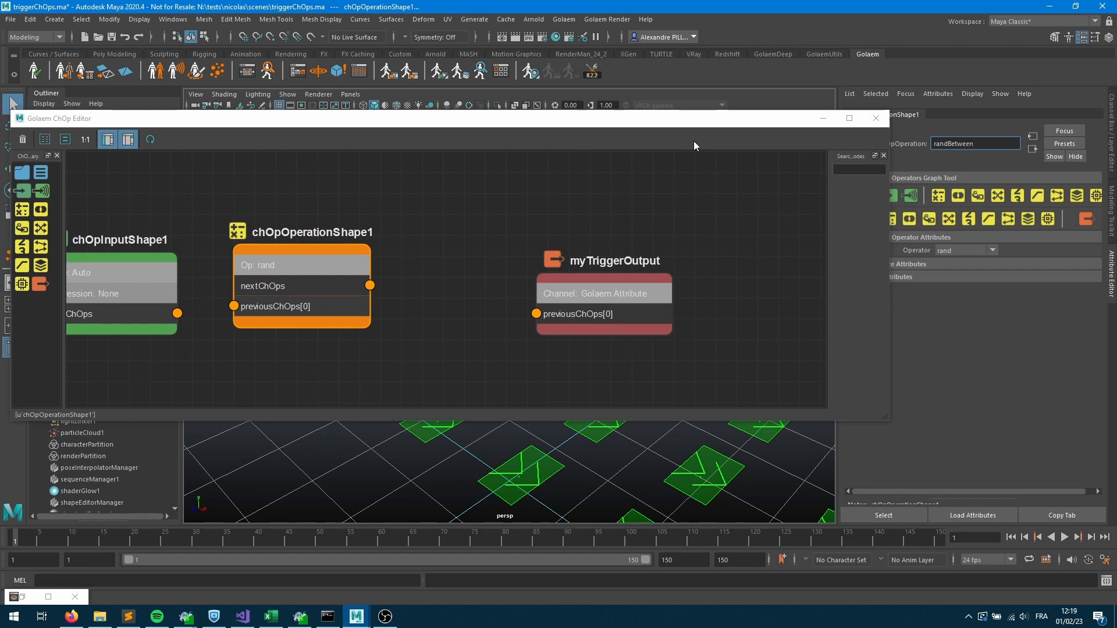
pyautogui.write('1and100')
pyautogui.press('Return')
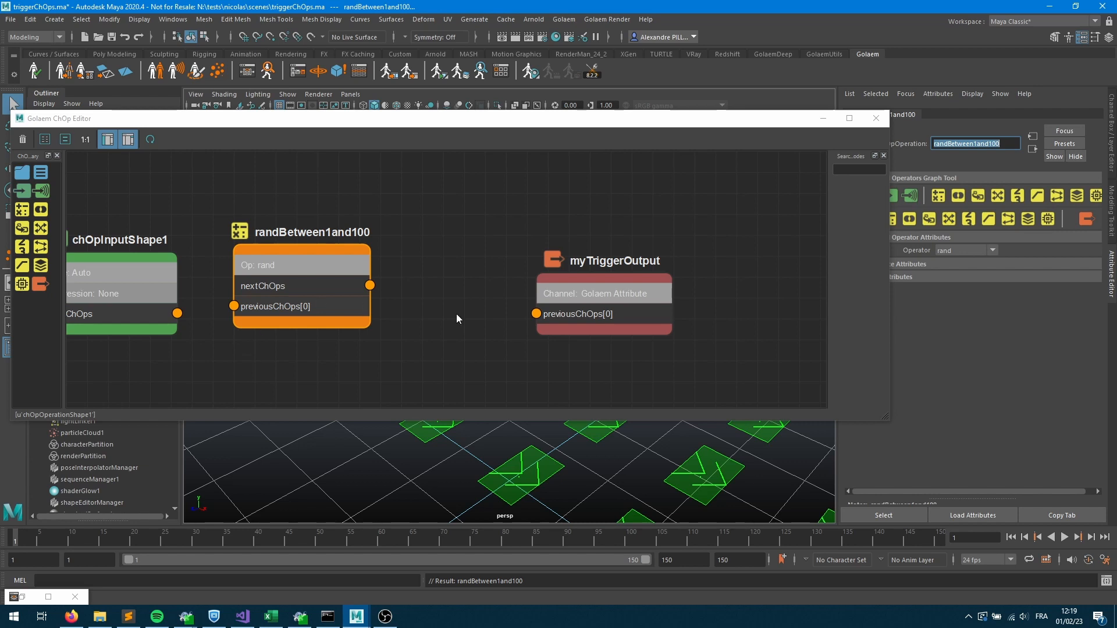
# Spread the three nodes out in the ChOp graph and rename the input node constant1.
pyautogui.click(655, 301)
pyautogui.moveTo(655, 301); pyautogui.dragTo(755, 293)
pyautogui.moveTo(326, 305); pyautogui.dragTo(398, 306)
pyautogui.click(139, 291)
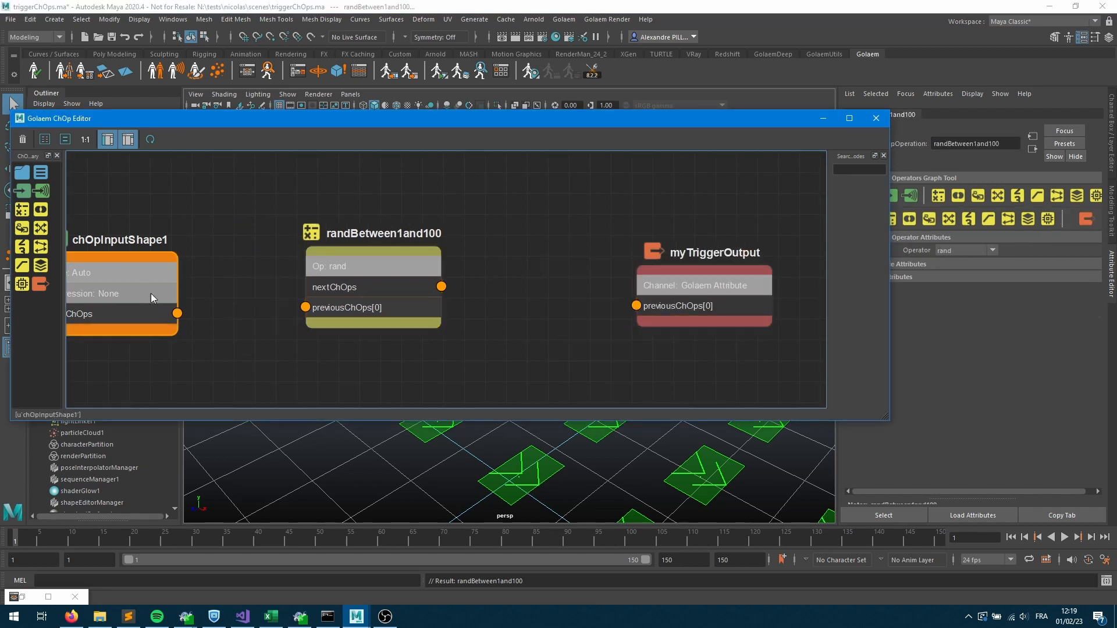
pyautogui.moveTo(140, 293); pyautogui.dragTo(179, 294)
pyautogui.doubleClick(997, 143)
pyautogui.write('constant1')
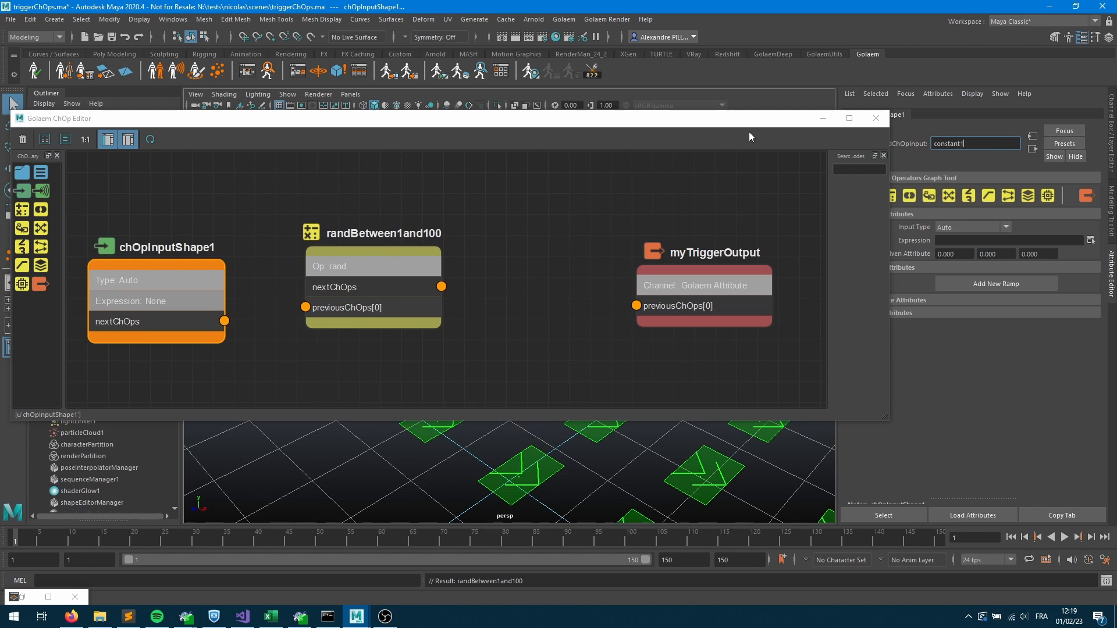
pyautogui.press('Return')
# Set constant1's input type to Double and its first given attribute value to 1, and tidy the node layout.
pyautogui.click(960, 225)
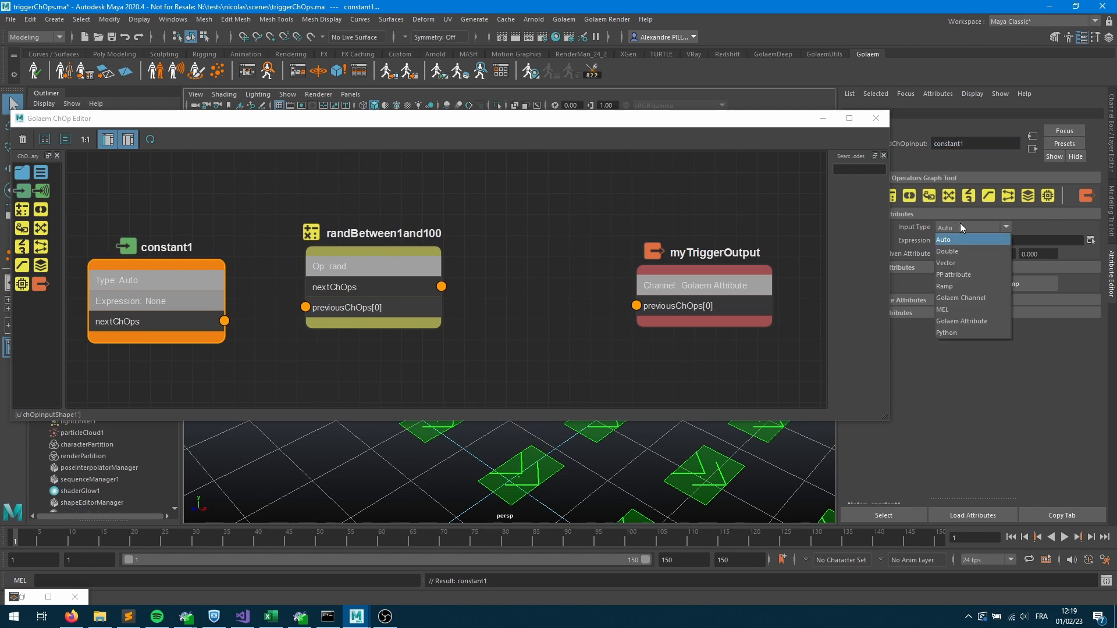
pyautogui.click(949, 251)
pyautogui.click(950, 240)
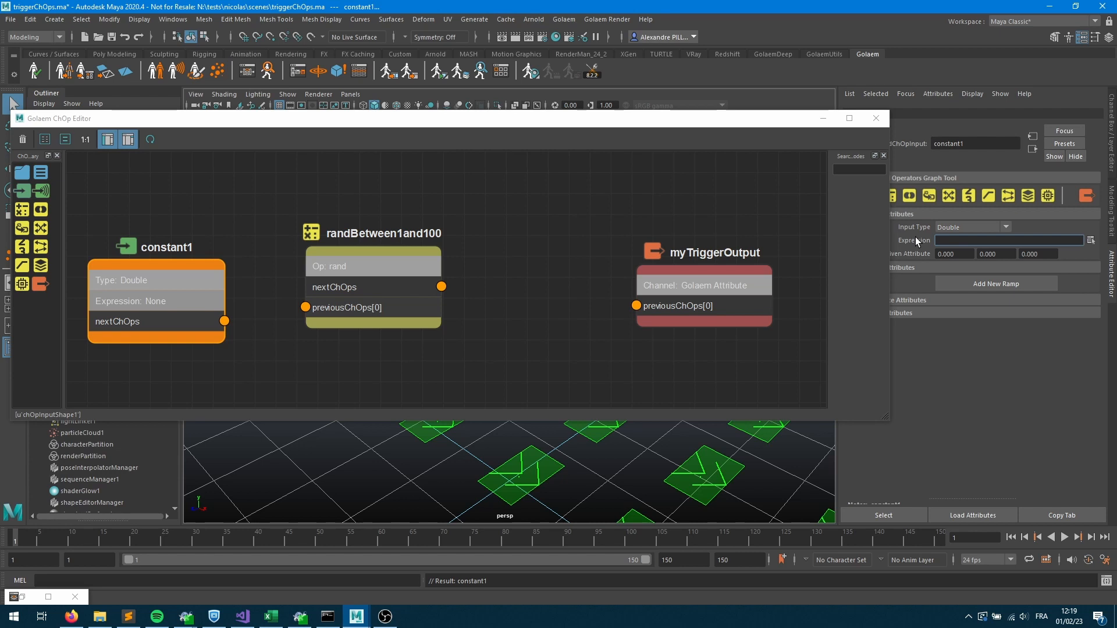
pyautogui.press('Tab')
pyautogui.write('1')
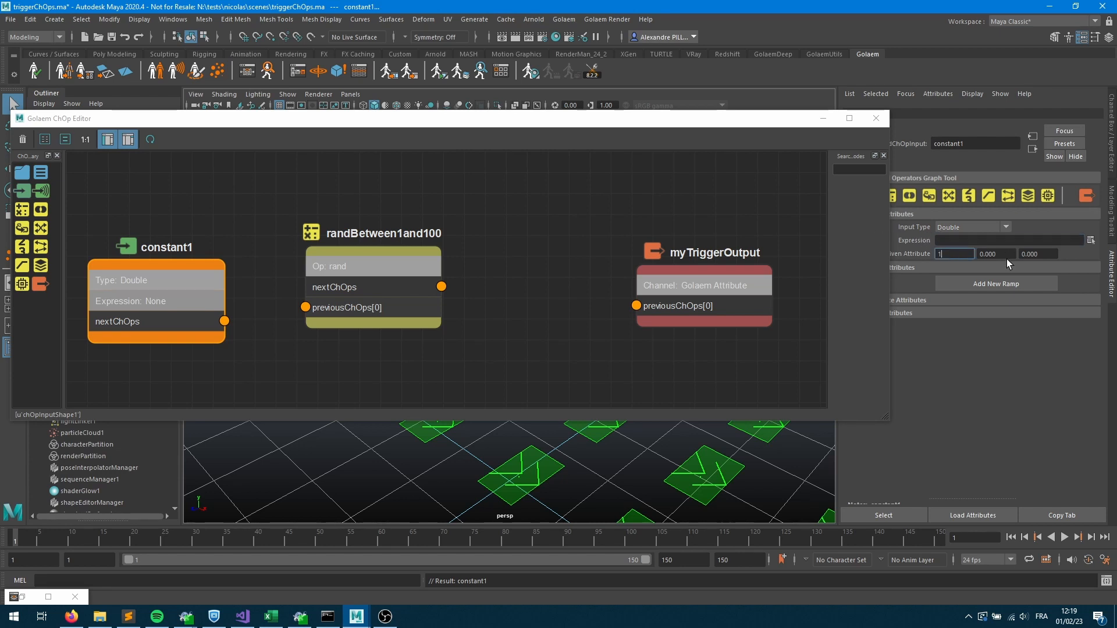
pyautogui.press('Return')
pyautogui.moveTo(134, 284); pyautogui.dragTo(143, 264)
pyautogui.moveTo(322, 274); pyautogui.dragTo(354, 276)
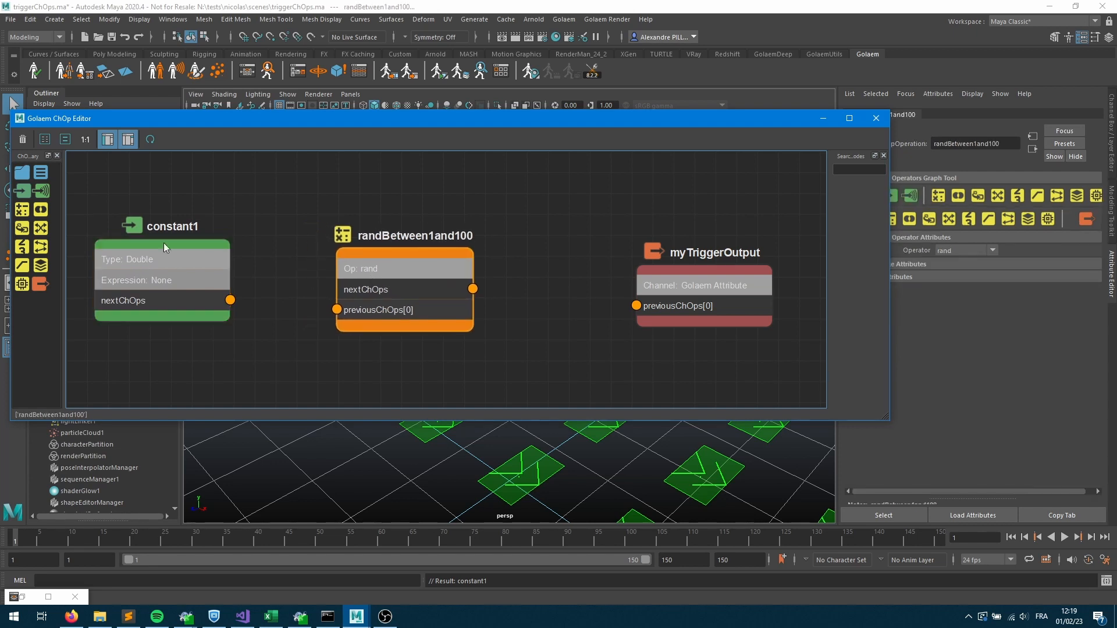
# Add a second input node below constant1, with input type Double and a first given attribute value of 100.
pyautogui.moveTo(37, 204); pyautogui.dragTo(146, 368)
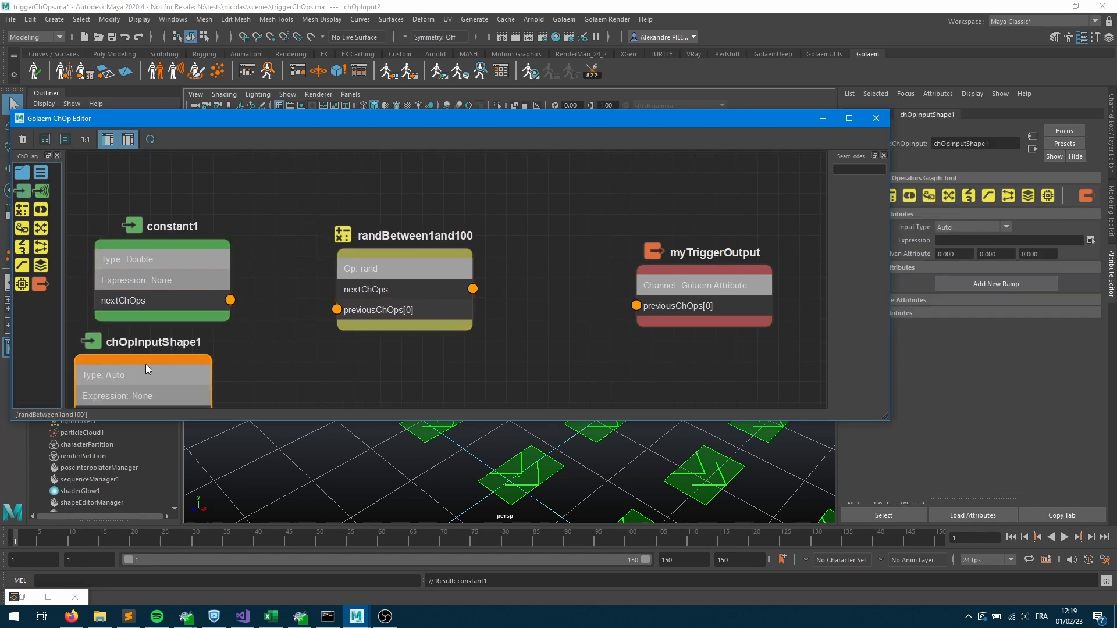
pyautogui.click(968, 222)
pyautogui.click(962, 239)
pyautogui.click(954, 253)
pyautogui.write('100')
pyautogui.press('Return')
pyautogui.click(197, 364)
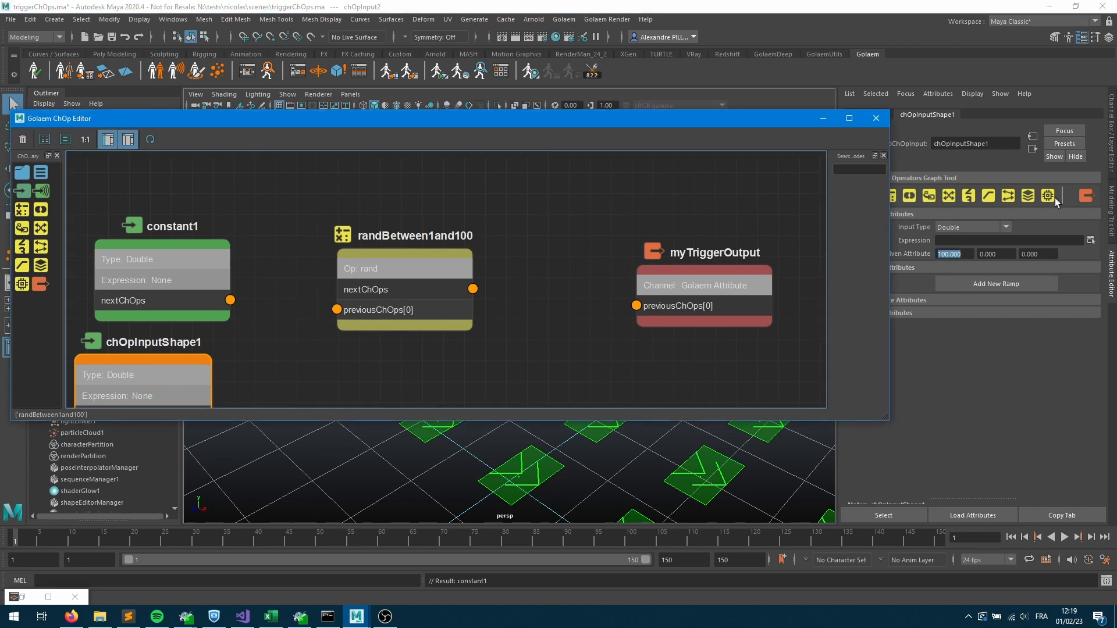
# Rename the second input node constant100.
pyautogui.doubleClick(983, 144)
pyautogui.write('cons')
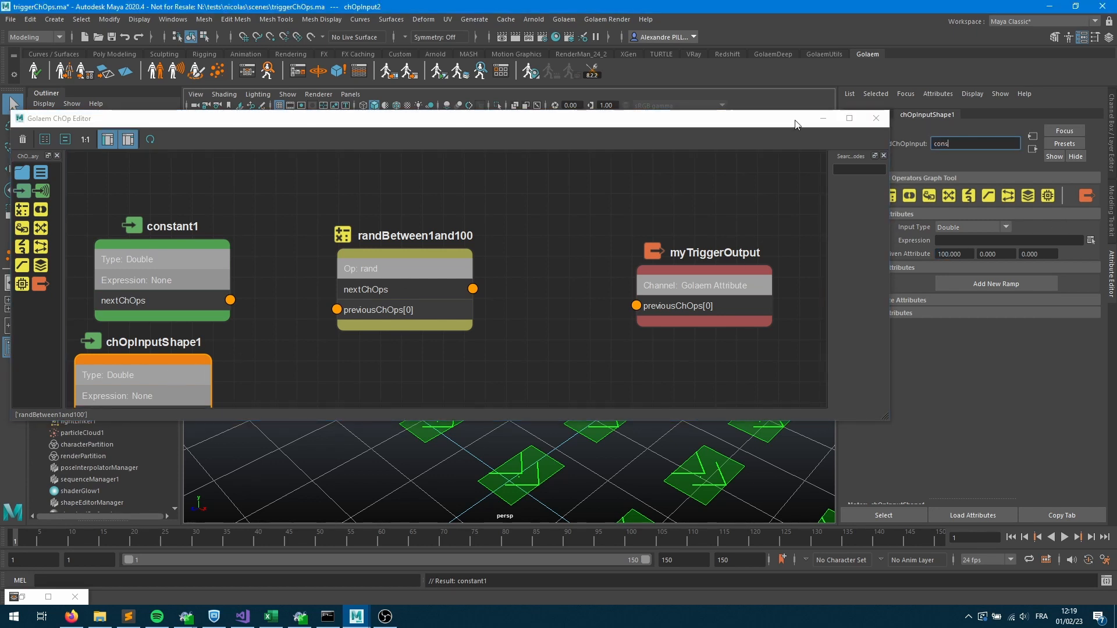
pyautogui.write('tant100')
pyautogui.press('Return')
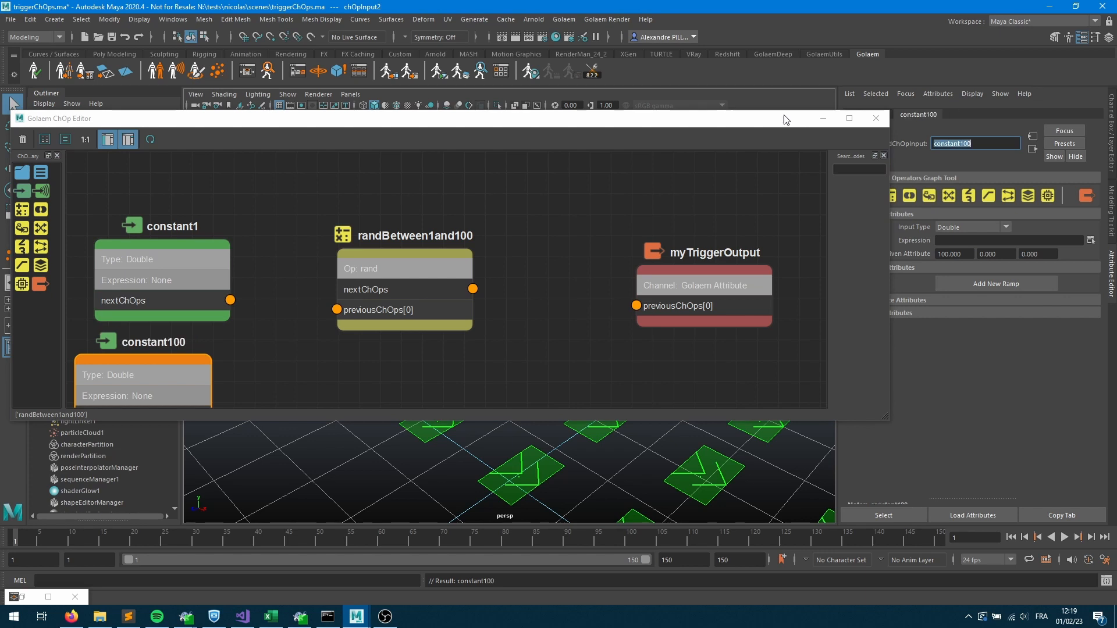
# Connect constant1 and constant100 to randBetween1and100, link its output to myTriggerOutput, and rewind the simulation.
pyautogui.moveTo(230, 302); pyautogui.dragTo(343, 314)
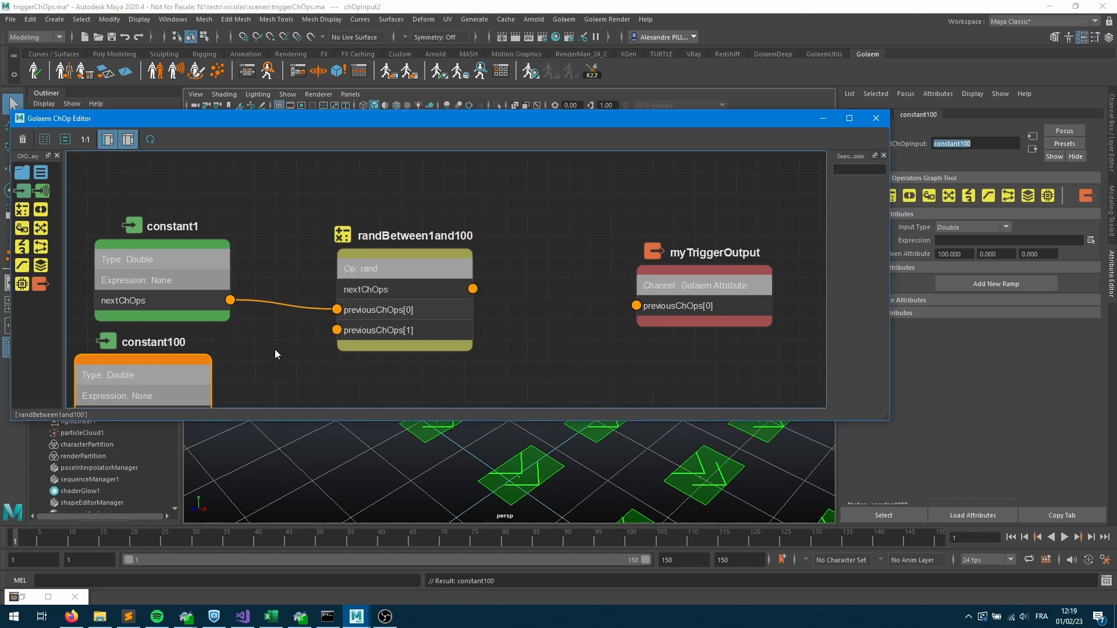
pyautogui.moveTo(284, 340); pyautogui.dragTo(291, 220, button='middle')
pyautogui.moveTo(218, 296); pyautogui.dragTo(344, 209)
pyautogui.moveTo(358, 280); pyautogui.dragTo(320, 388, button='middle')
pyautogui.moveTo(448, 273); pyautogui.dragTo(610, 290)
pyautogui.click(1012, 541)
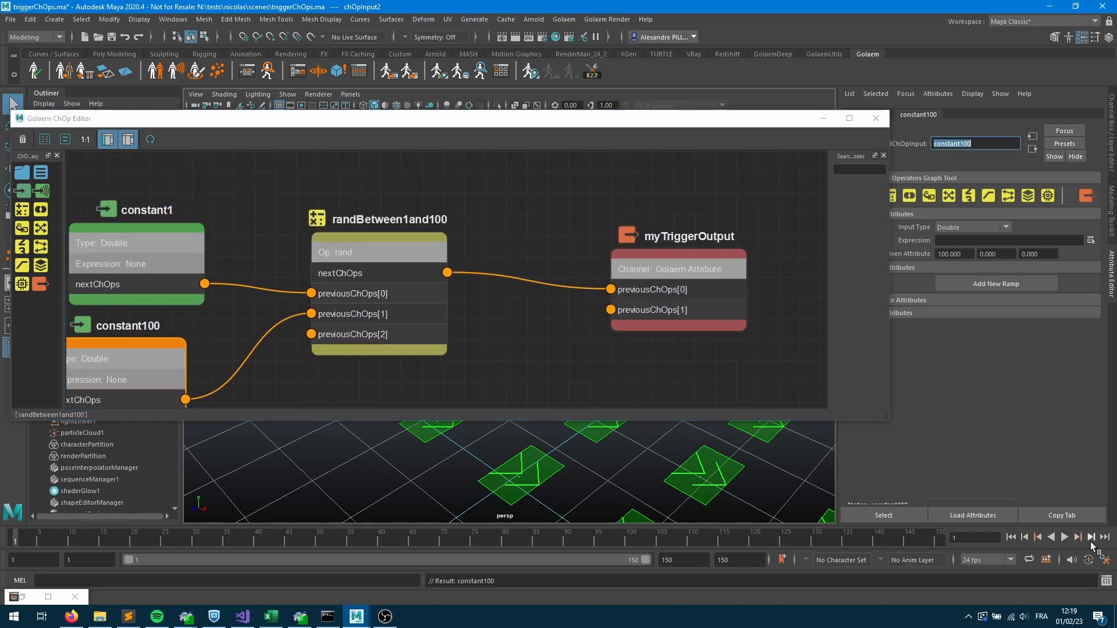
# Step the simulation forward to frame 4 and examine the entities' triggerOut values in the Golaem Attributes Spreadsheet.
pyautogui.click(1091, 540)
pyautogui.click(1091, 540)
pyautogui.click(1092, 541)
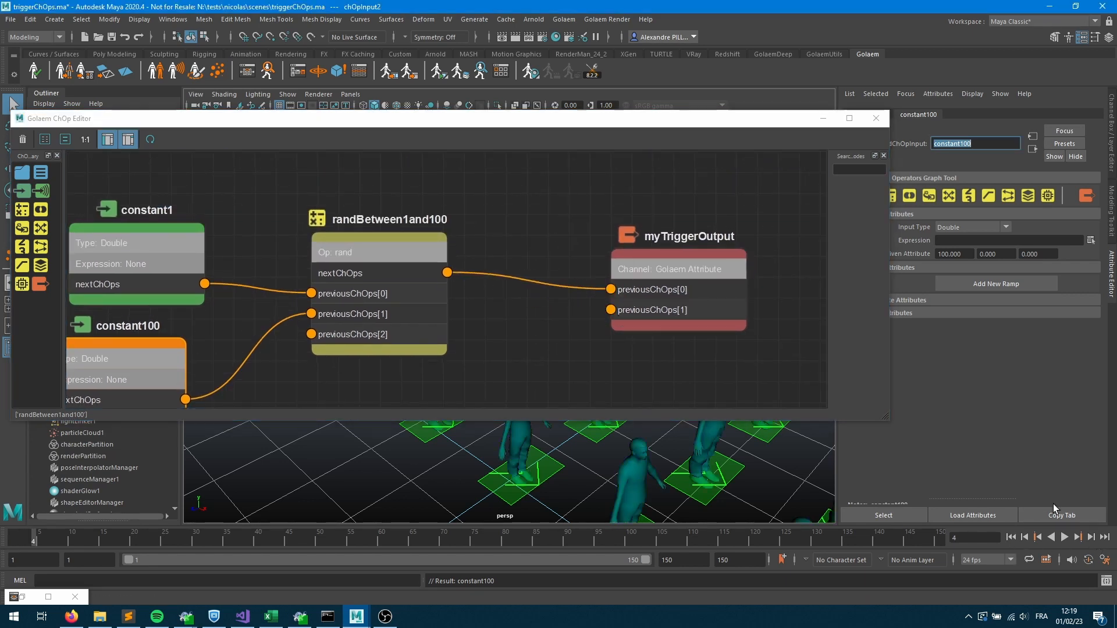
pyautogui.click(359, 72)
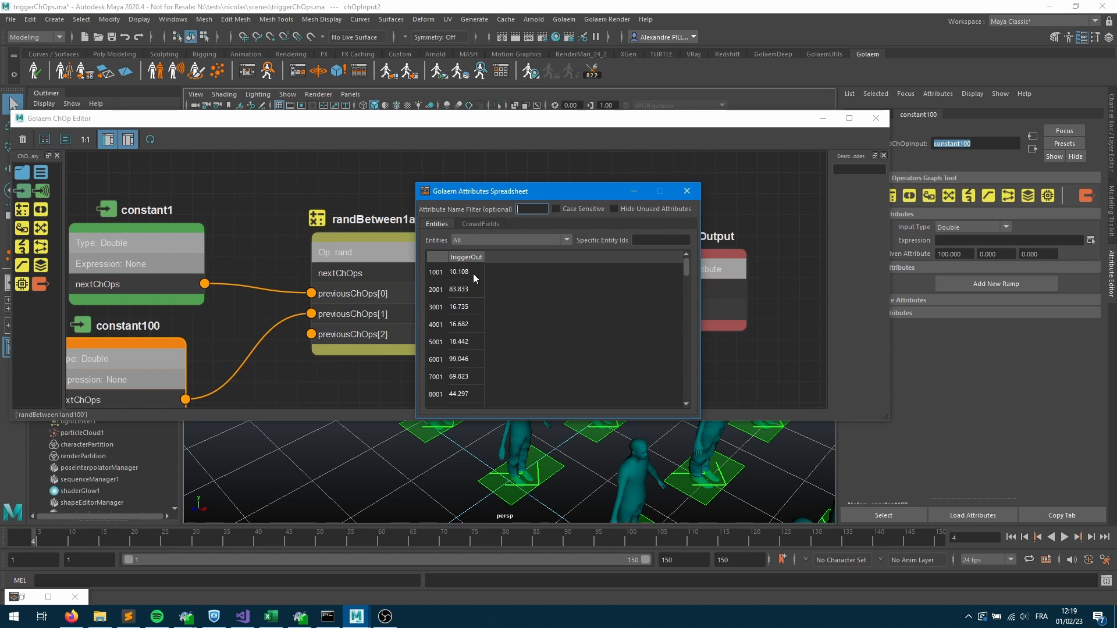
pyautogui.scroll(-17, 473, 276)
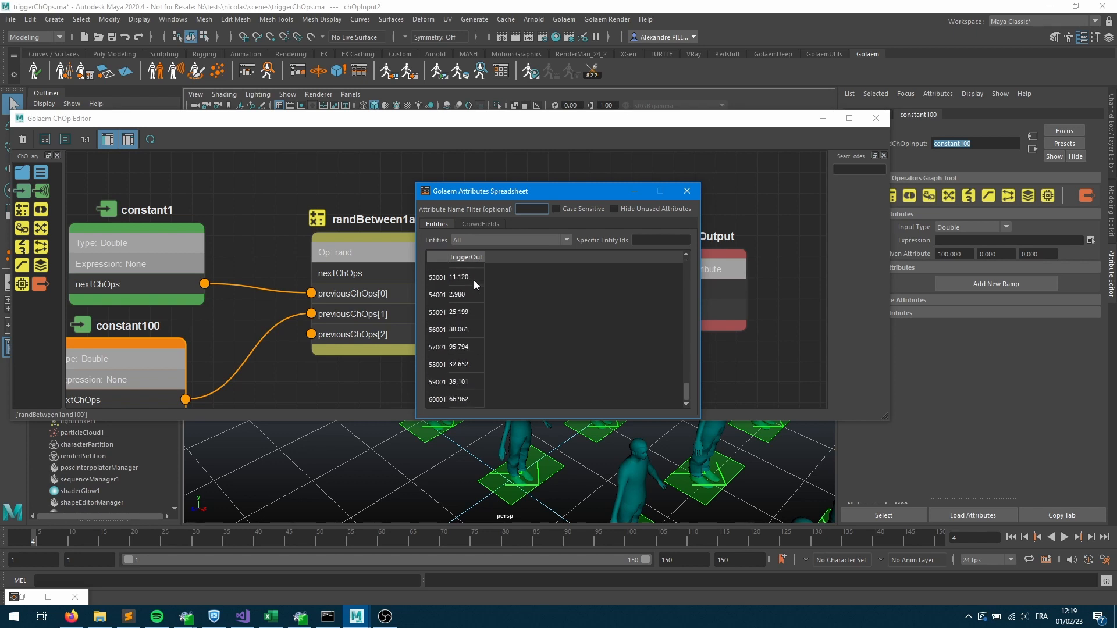
# Advance the simulation frame by frame to frame 13, checking how the triggerOut values change, and close the attributes spreadsheet.
pyautogui.click(1091, 538)
pyautogui.click(1091, 538)
pyautogui.click(1091, 538)
pyautogui.click(1091, 537)
pyautogui.click(1091, 537)
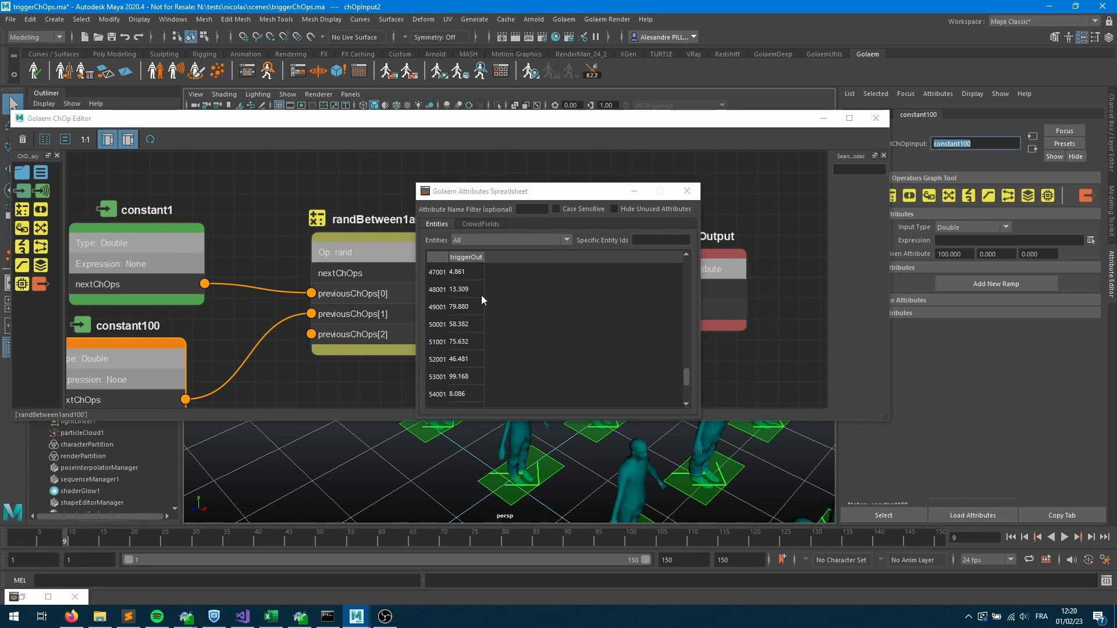
pyautogui.scroll(7, 471, 289)
pyautogui.click(1091, 537)
pyautogui.click(1091, 538)
pyautogui.click(1091, 537)
pyautogui.click(1090, 538)
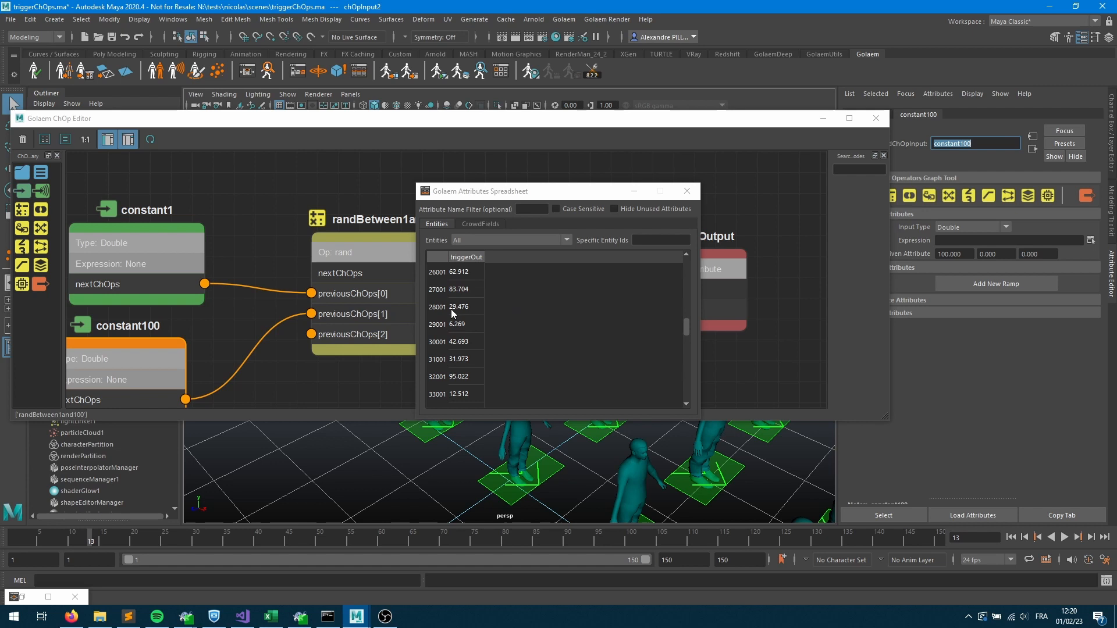
pyautogui.click(688, 192)
# Shift myTriggerOutput away from randBetween1and100 to make room, and delete the connection between the two nodes.
pyautogui.click(704, 262)
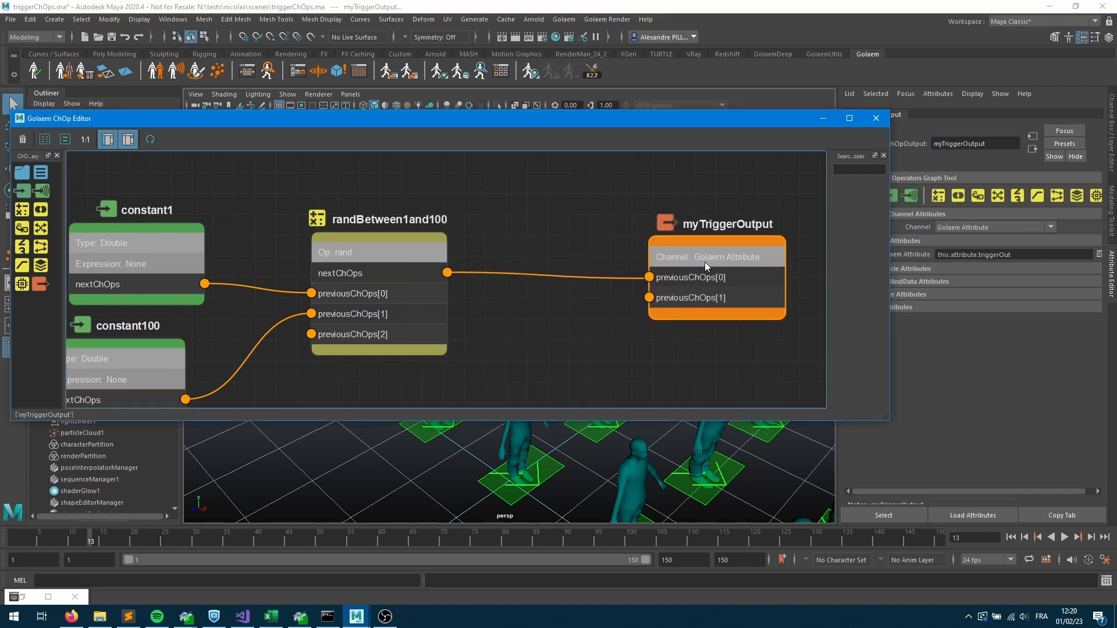
pyautogui.moveTo(526, 244); pyautogui.dragTo(620, 326)
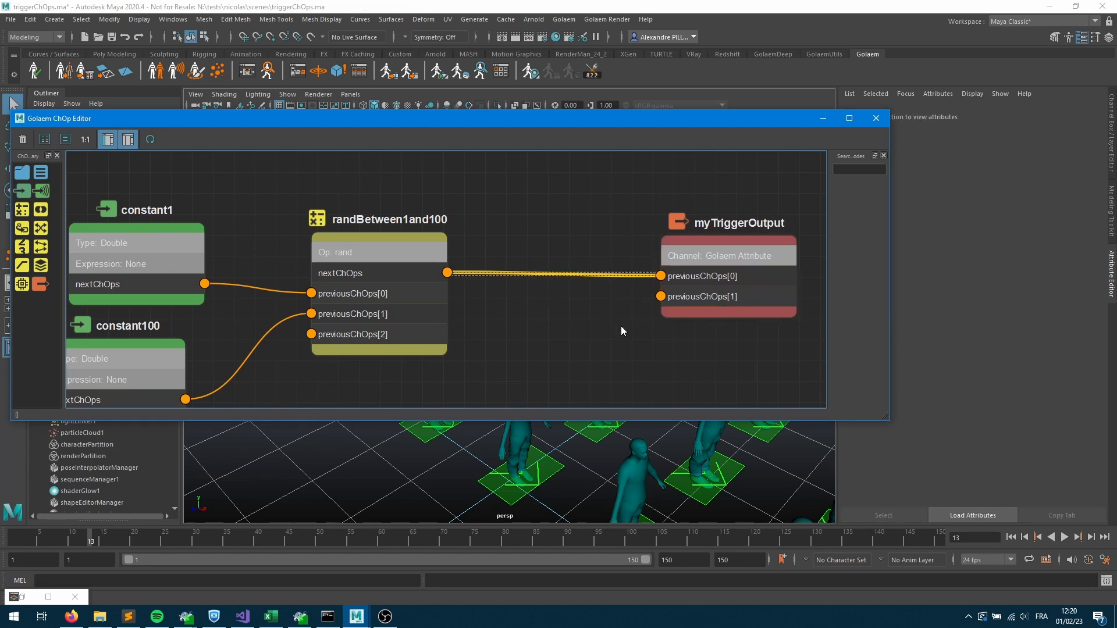
pyautogui.press('Delete')
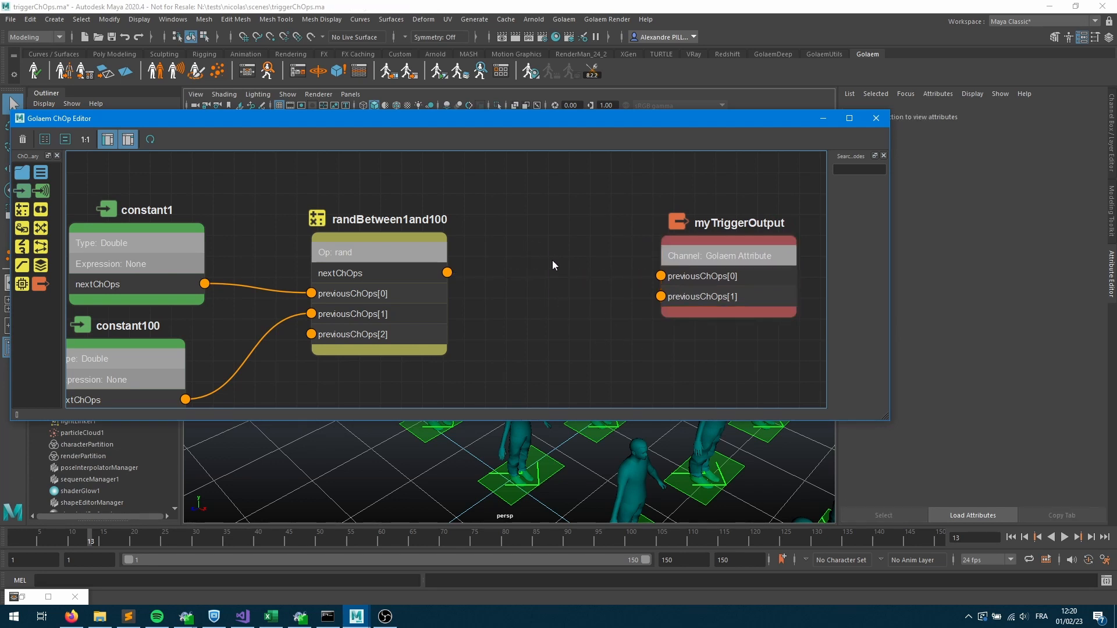
# Add a new input node above randBetween1and100 and rename it randThreshold.
pyautogui.moveTo(564, 329); pyautogui.dragTo(556, 394, button='middle')
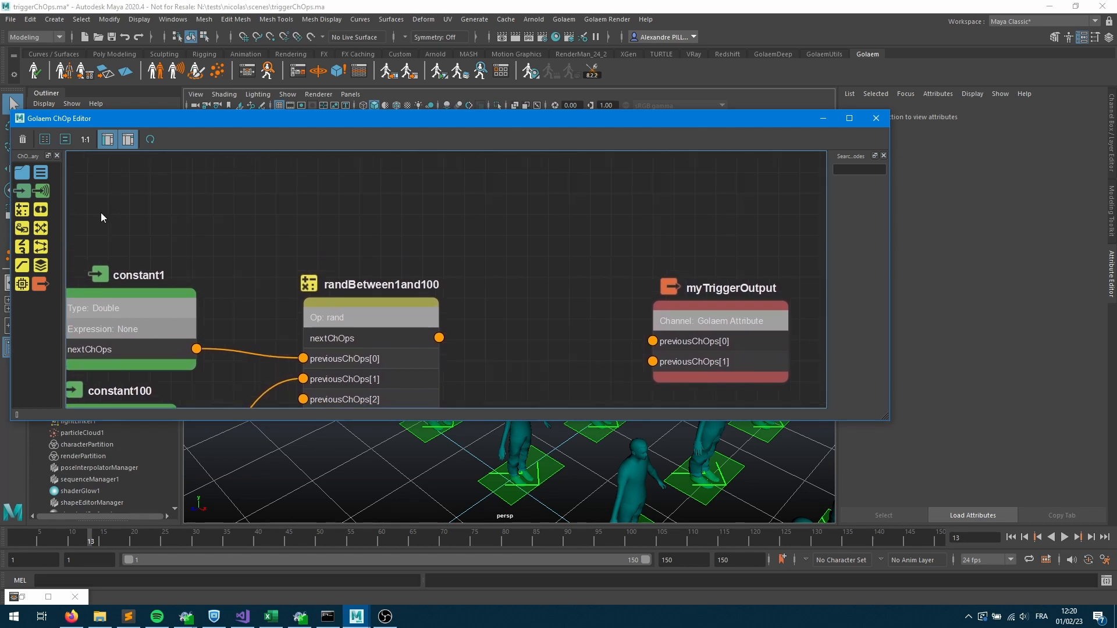
pyautogui.moveTo(22, 196); pyautogui.dragTo(437, 206)
pyautogui.moveTo(437, 205); pyautogui.dragTo(431, 191)
pyautogui.click(1005, 148)
pyautogui.doubleClick(1005, 148)
pyautogui.write('randThr')
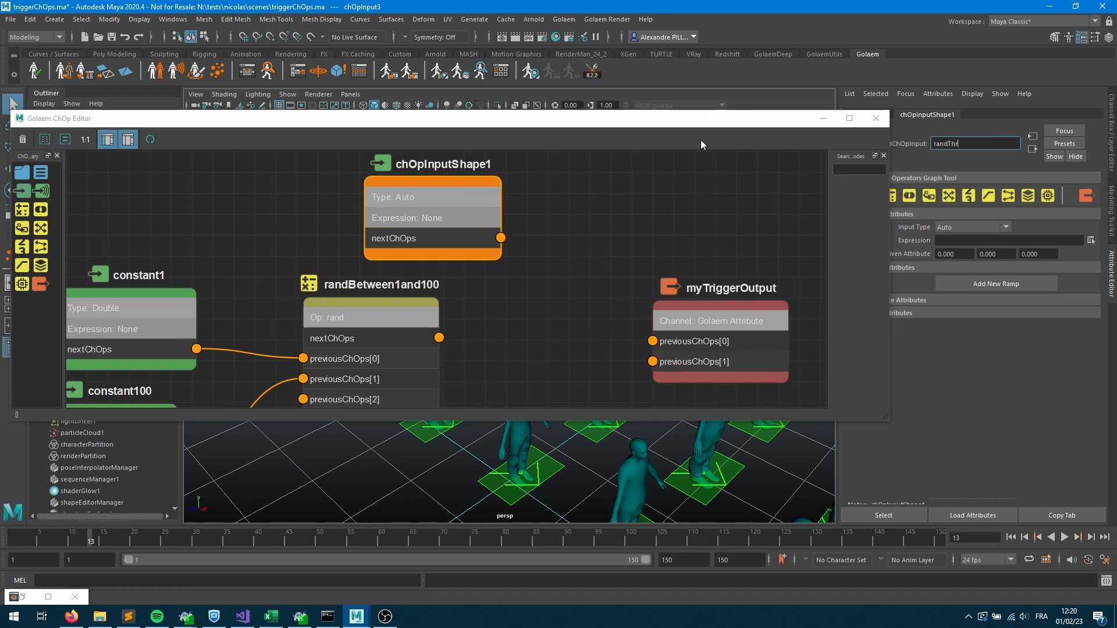
pyautogui.write('eshold')
# Set randThreshold's input type to Double and its first given attribute value to 10, and reposition the node above randBetween1and100.
pyautogui.click(966, 228)
pyautogui.click(954, 254)
pyautogui.write('10')
pyautogui.press('Return')
pyautogui.click(586, 223)
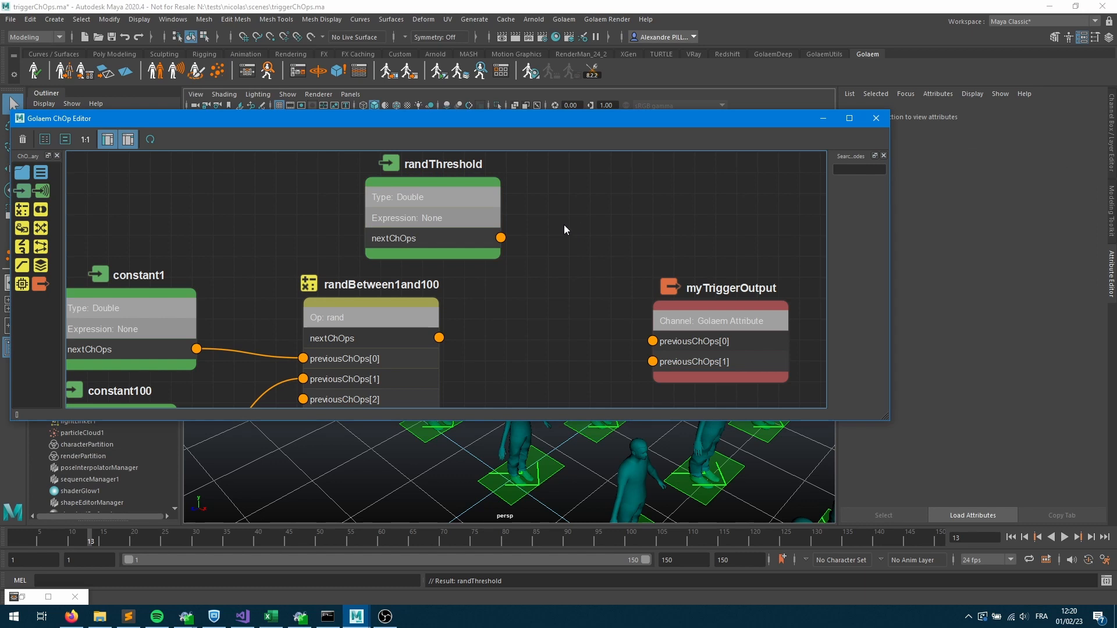
pyautogui.moveTo(469, 216); pyautogui.dragTo(420, 198)
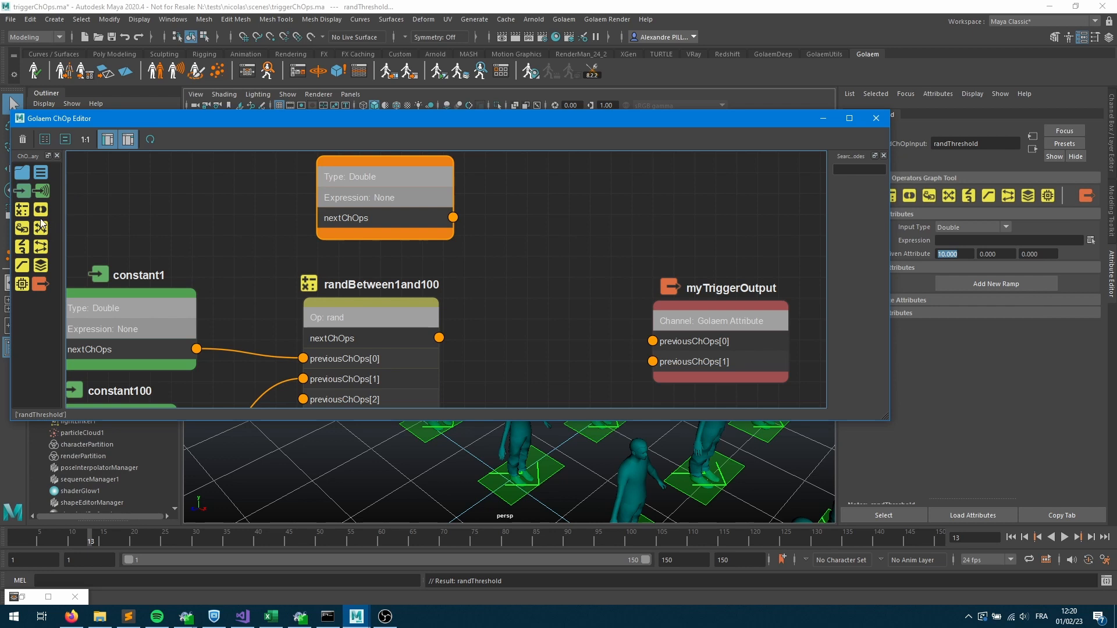
# Add a boolean operation node between randBetween1and100 and myTriggerOutput, and set its operator to <.
pyautogui.moveTo(41, 212); pyautogui.dragTo(54, 212)
pyautogui.moveTo(556, 277); pyautogui.dragTo(565, 286)
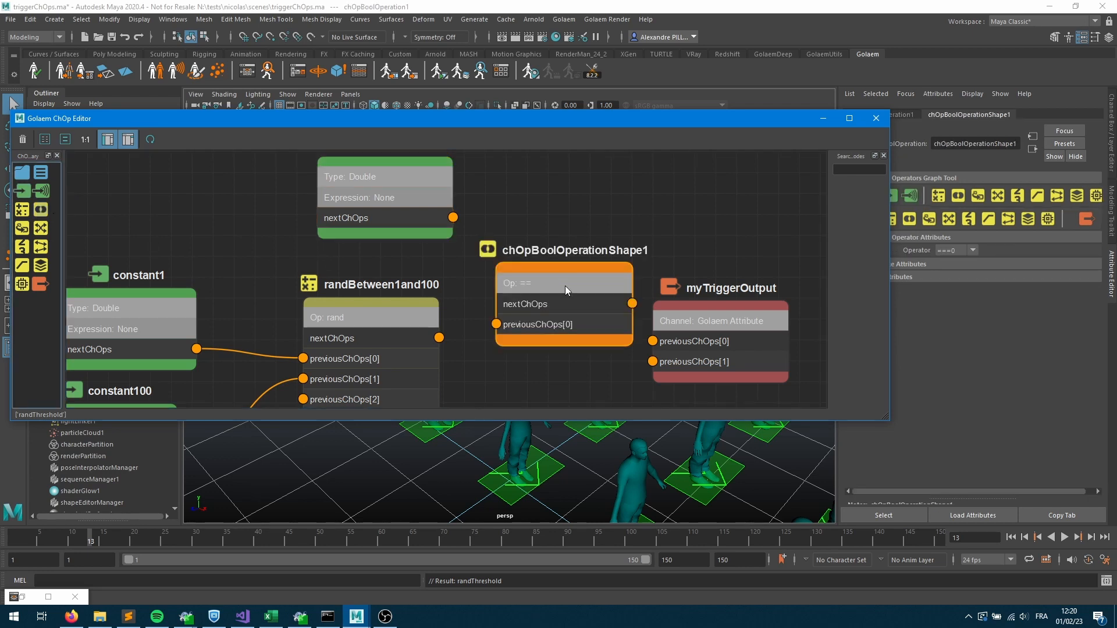
pyautogui.click(943, 249)
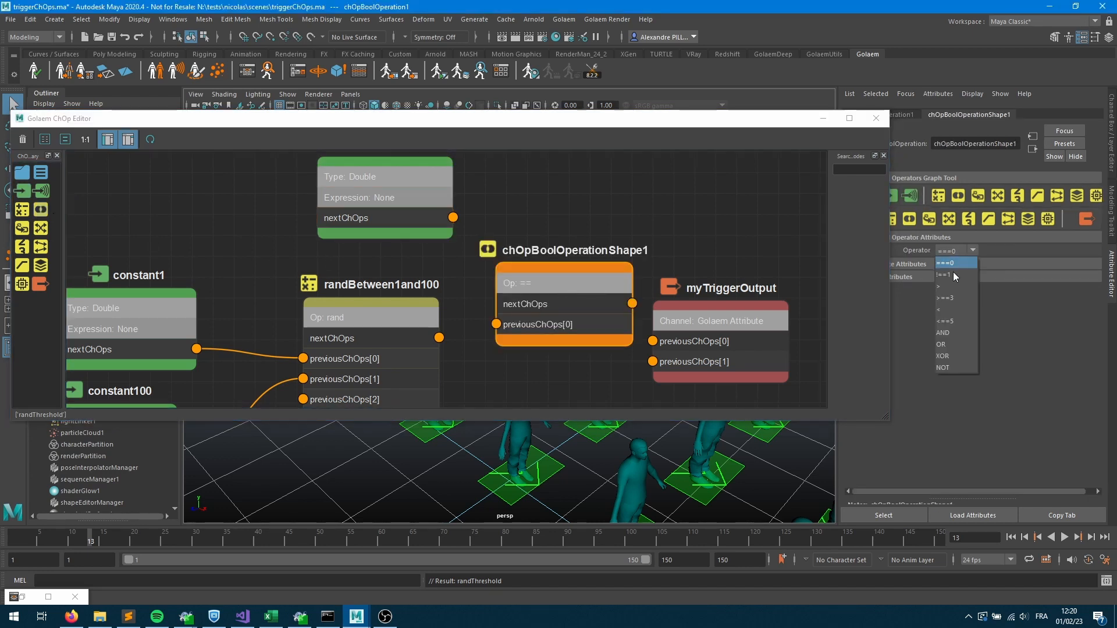
pyautogui.click(948, 311)
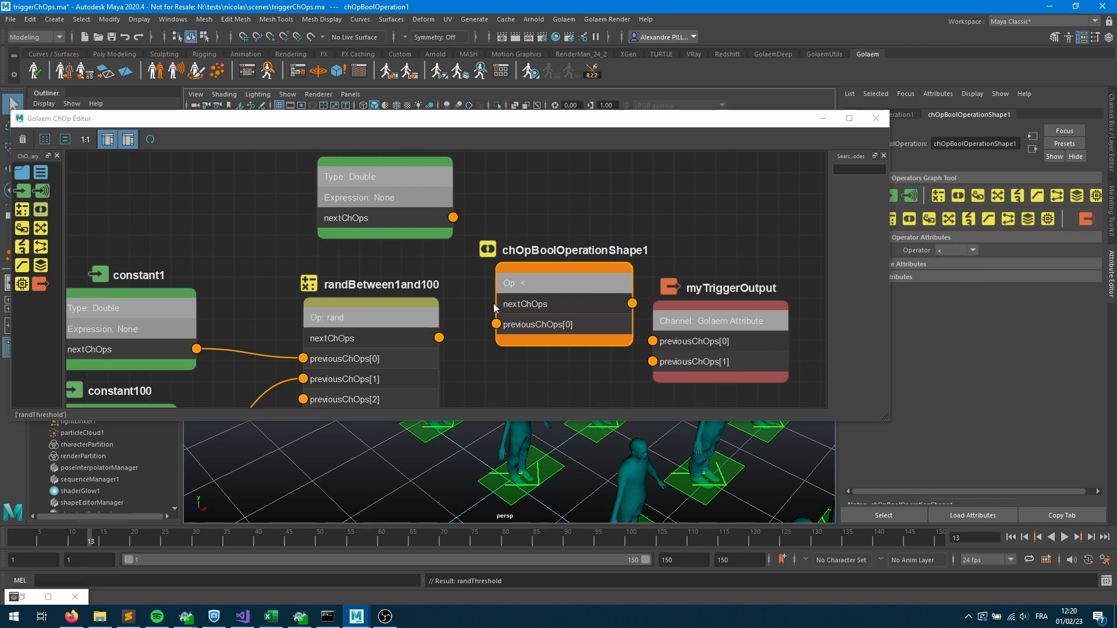
# Connect randBetween1and100 and randThreshold, in that order, to the boolean operation node, link its output to myTriggerOutput, and tidy the output node's position.
pyautogui.moveTo(438, 338); pyautogui.dragTo(496, 324)
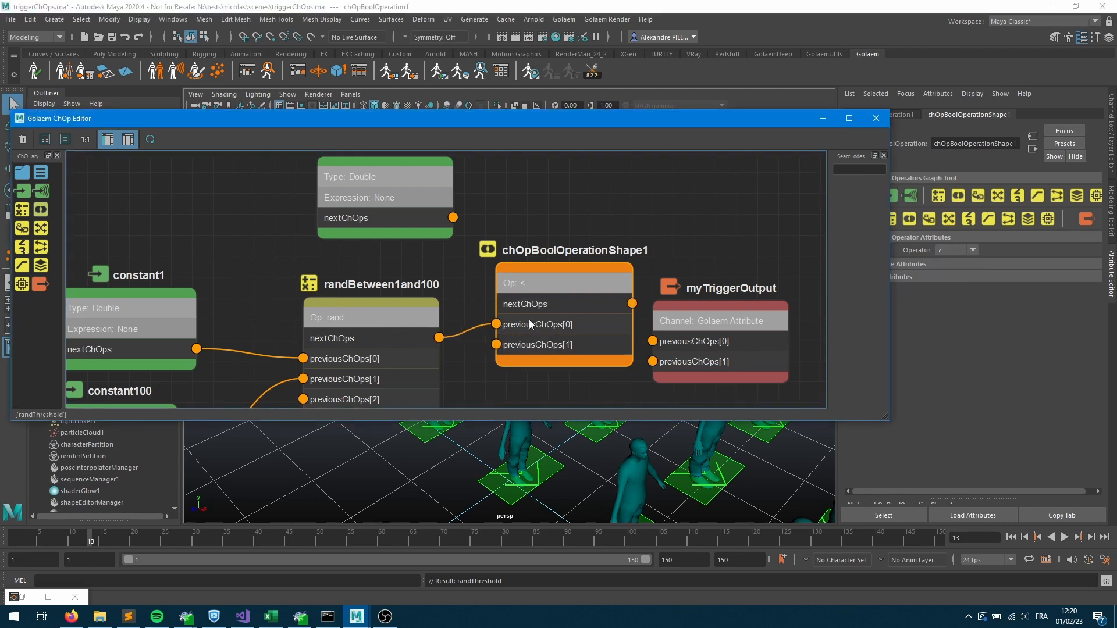
pyautogui.moveTo(453, 218); pyautogui.dragTo(496, 345)
pyautogui.moveTo(630, 301); pyautogui.dragTo(652, 341)
pyautogui.moveTo(719, 324); pyautogui.dragTo(741, 287)
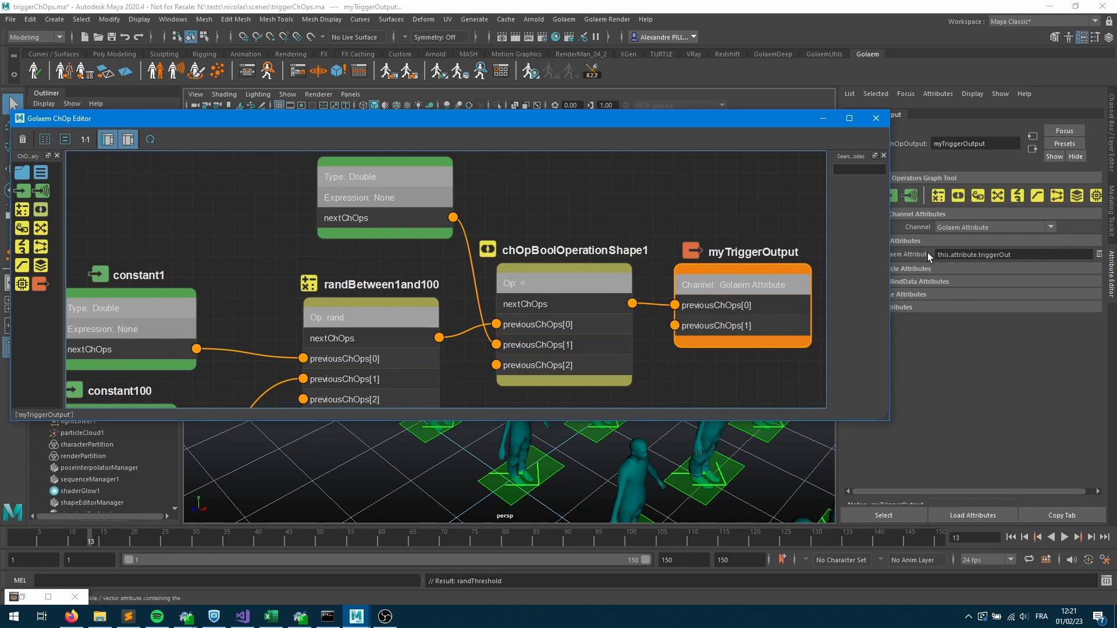
# Rewind and play the simulation to frame 7, and examine the entities' triggerOut values in the attributes spreadsheet.
pyautogui.click(1011, 538)
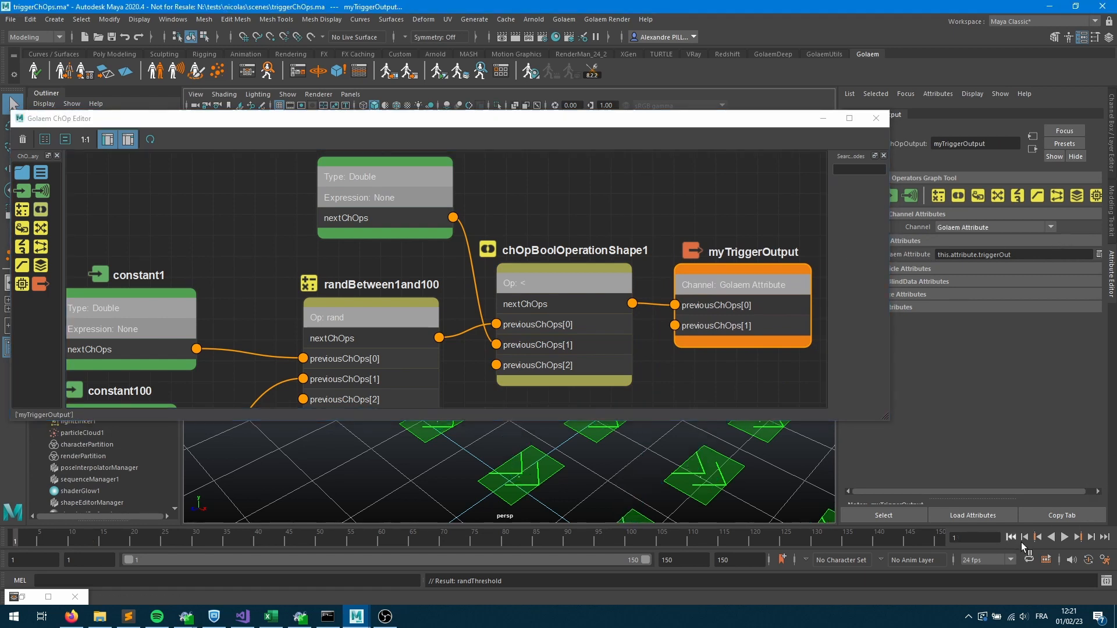
pyautogui.click(1064, 537)
pyautogui.click(1063, 537)
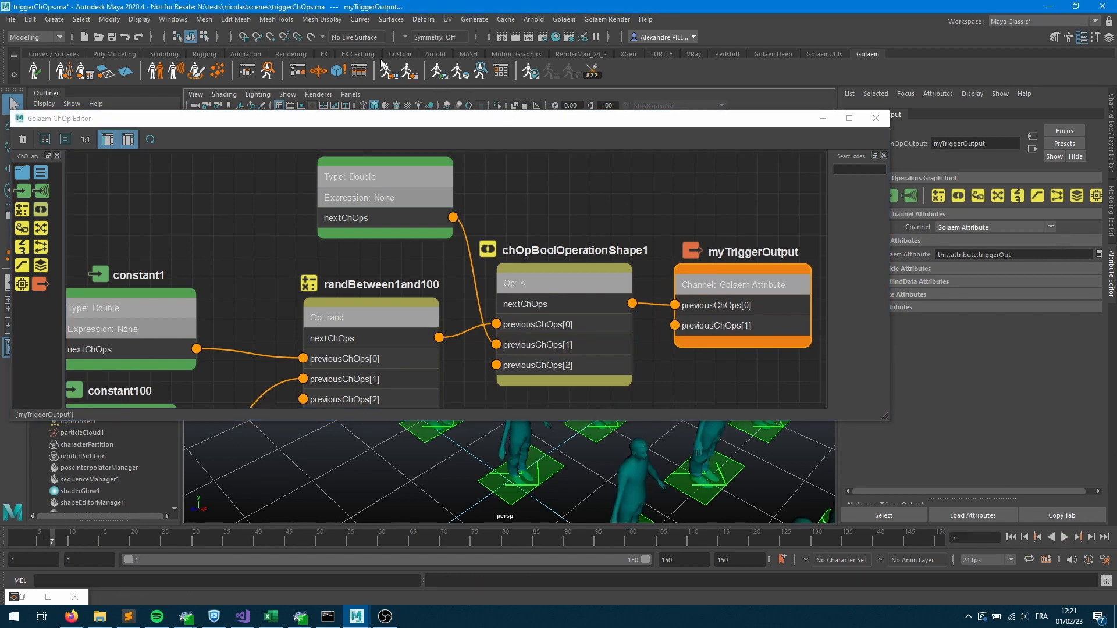
pyautogui.click(359, 71)
pyautogui.scroll(-3, 465, 288)
pyautogui.scroll(-6, 472, 348)
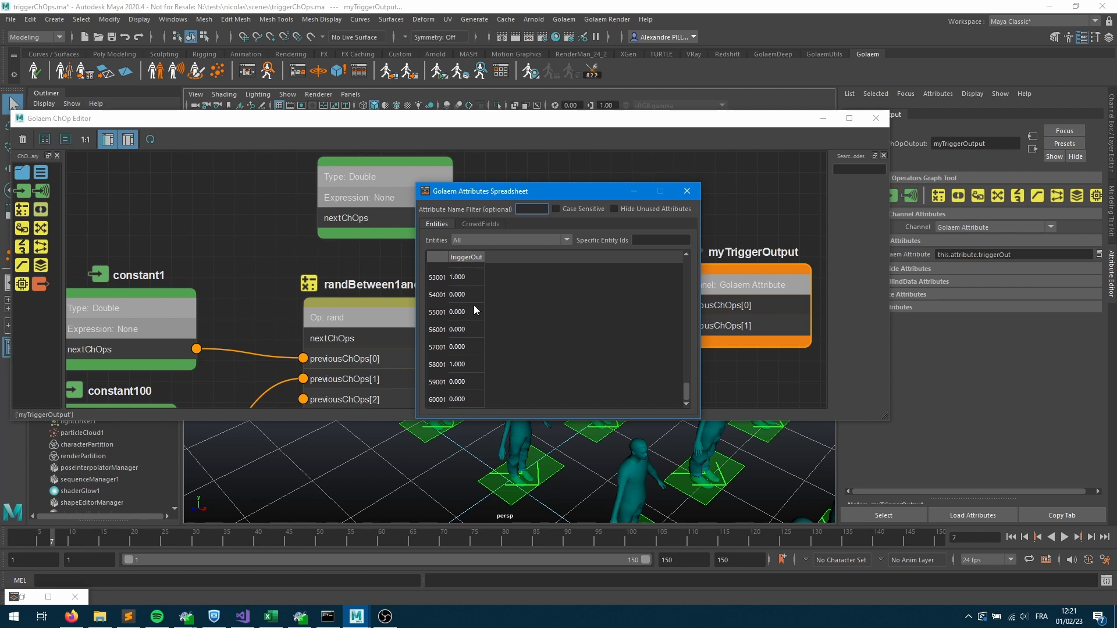
# In the Behavior Editor, add an expression trigger to beMotion1's start trigger graph and make it the active trigger.
pyautogui.click(247, 66)
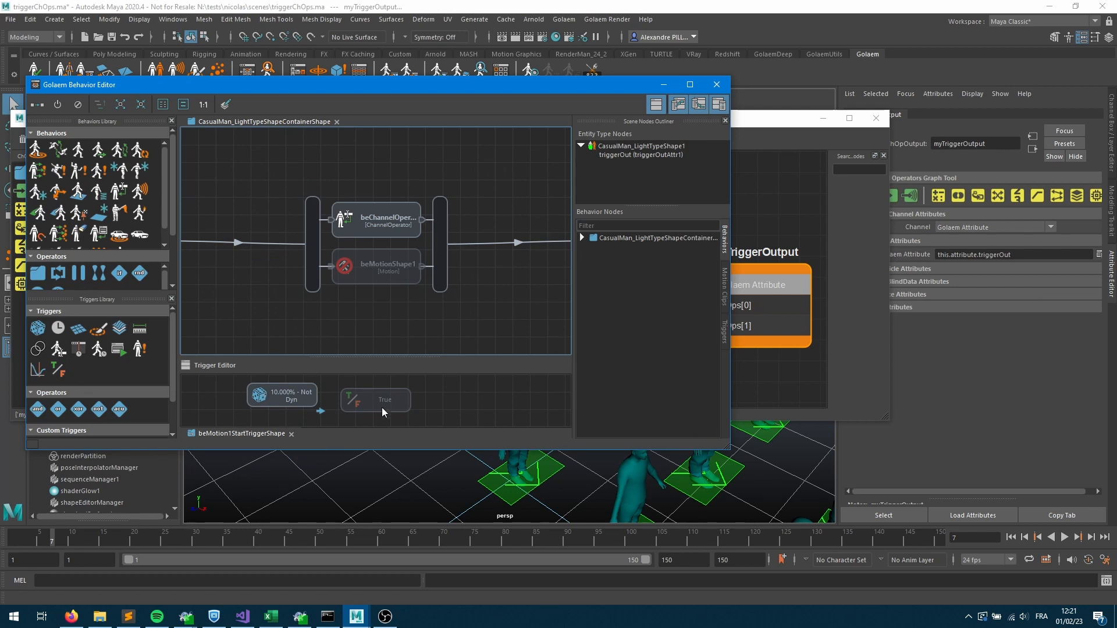
pyautogui.moveTo(382, 408); pyautogui.dragTo(511, 394)
pyautogui.click(349, 269)
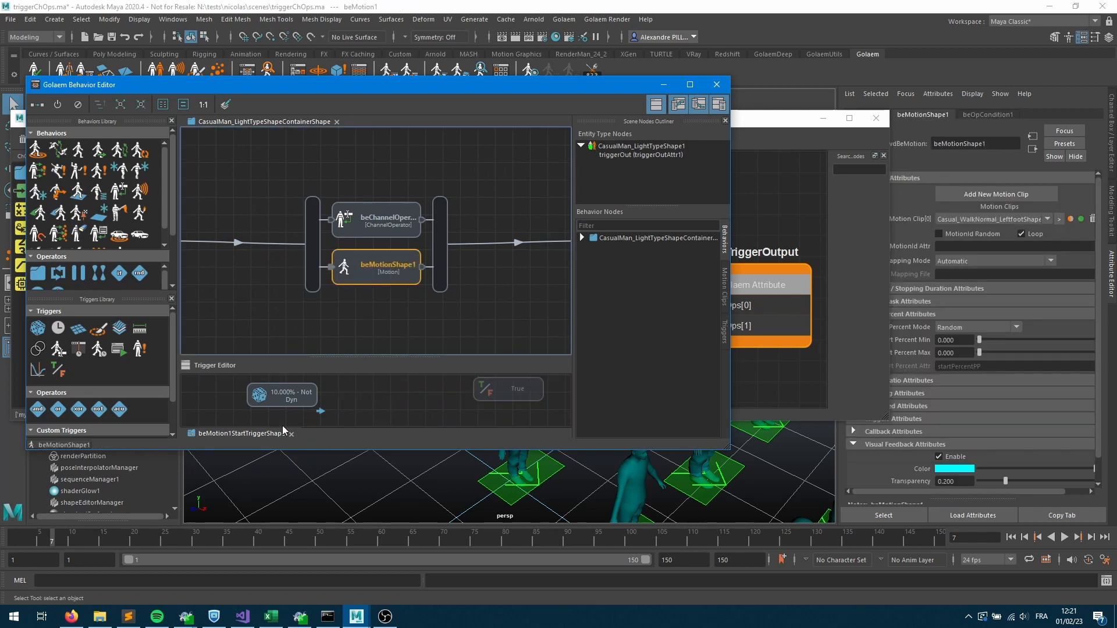
pyautogui.moveTo(58, 349); pyautogui.dragTo(397, 391)
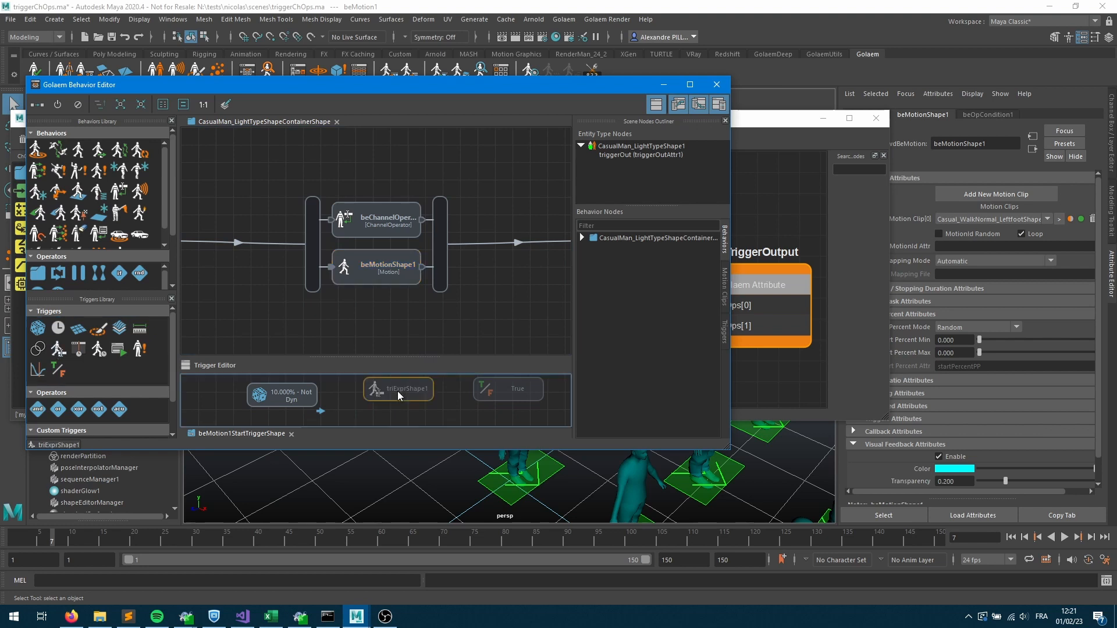
pyautogui.rightClick(397, 391)
pyautogui.click(435, 399)
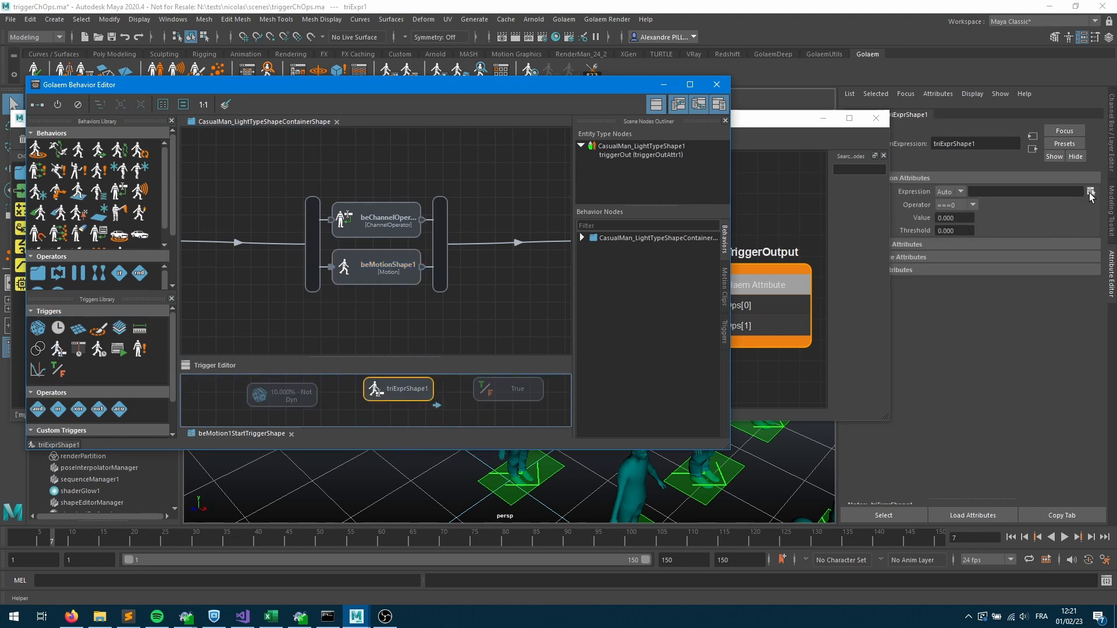
# Set the expression trigger to this.attribute.triggerOut with a value of 1.
pyautogui.click(1090, 192)
pyautogui.doubleClick(924, 349)
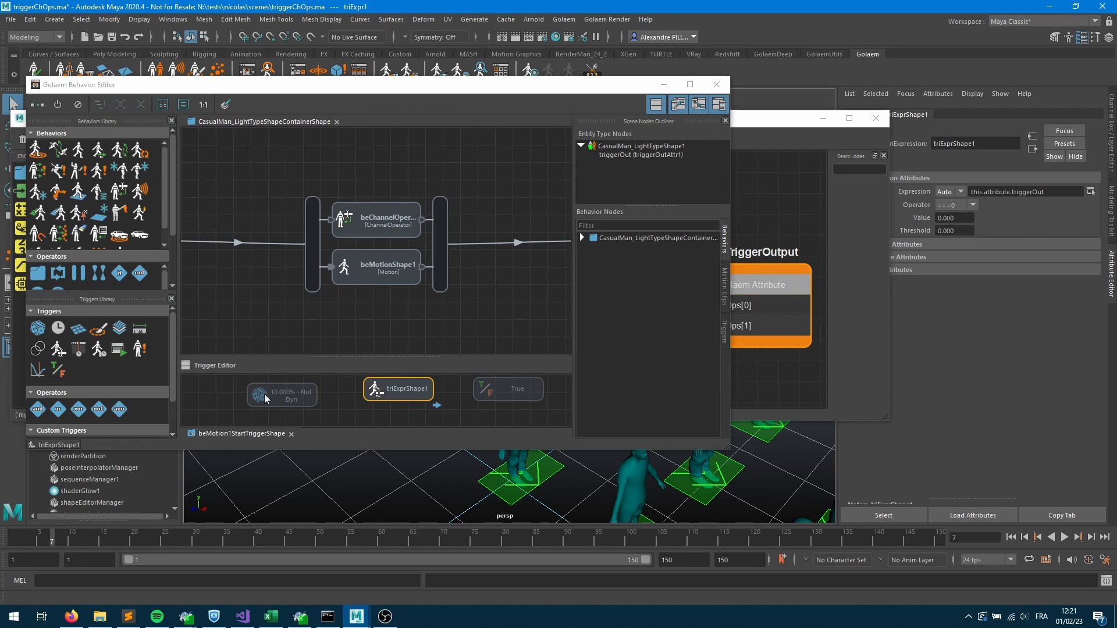
pyautogui.click(954, 218)
pyautogui.write('1')
pyautogui.press('Tab')
# Clear the open editors and spreadsheet away, play the simulation from the start, and replay it step by step to frame 3.
pyautogui.click(664, 84)
pyautogui.click(823, 118)
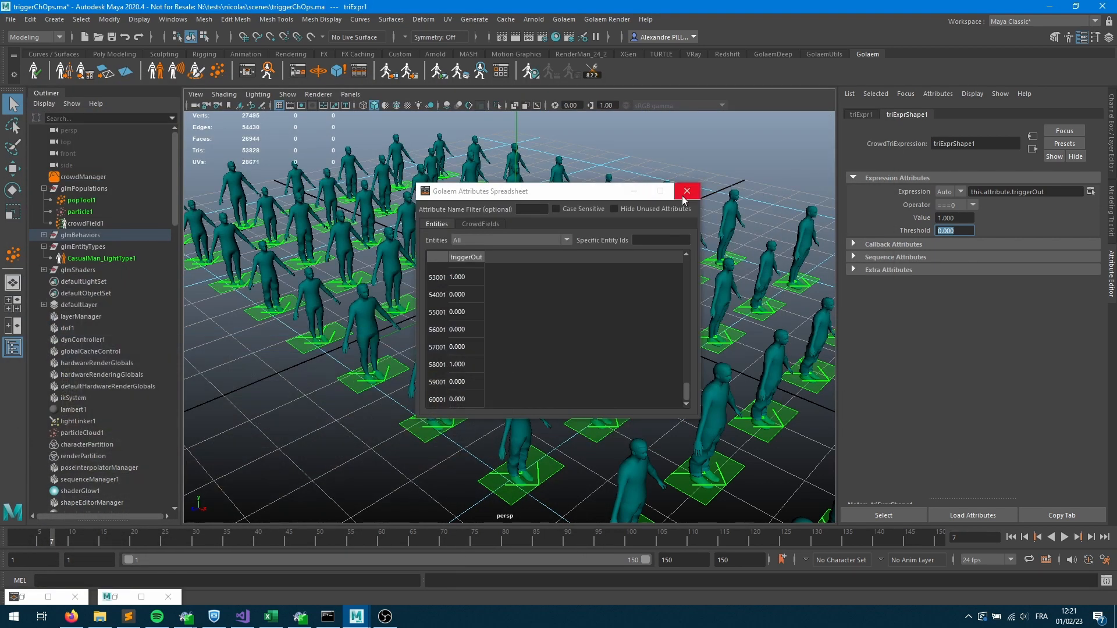
pyautogui.click(687, 191)
pyautogui.click(1011, 537)
pyautogui.click(1065, 537)
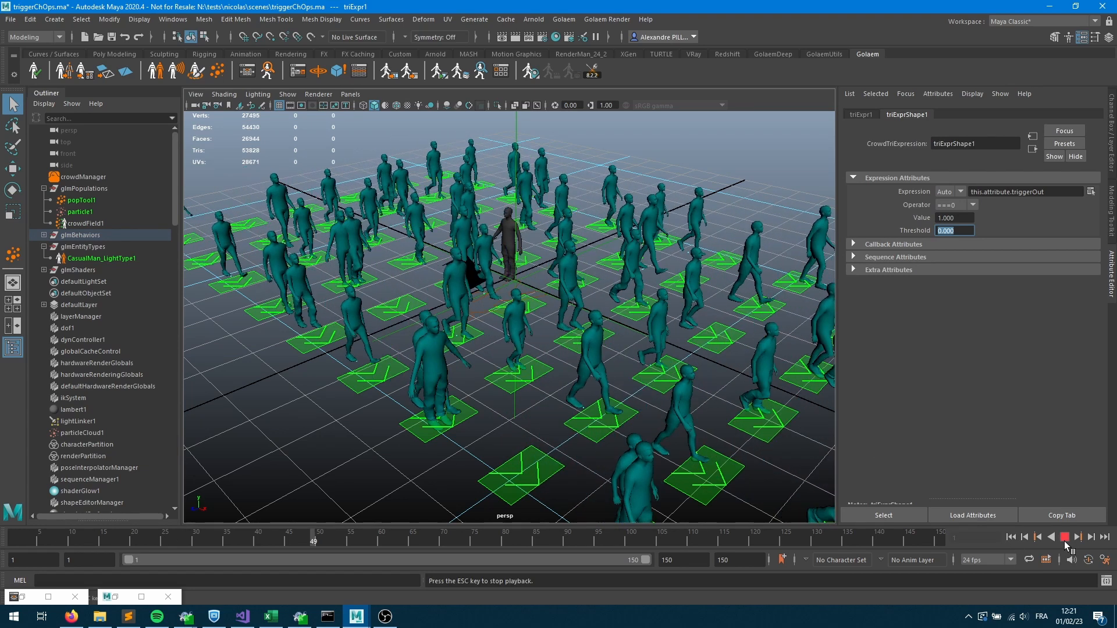
pyautogui.press('Escape')
pyautogui.click(1011, 537)
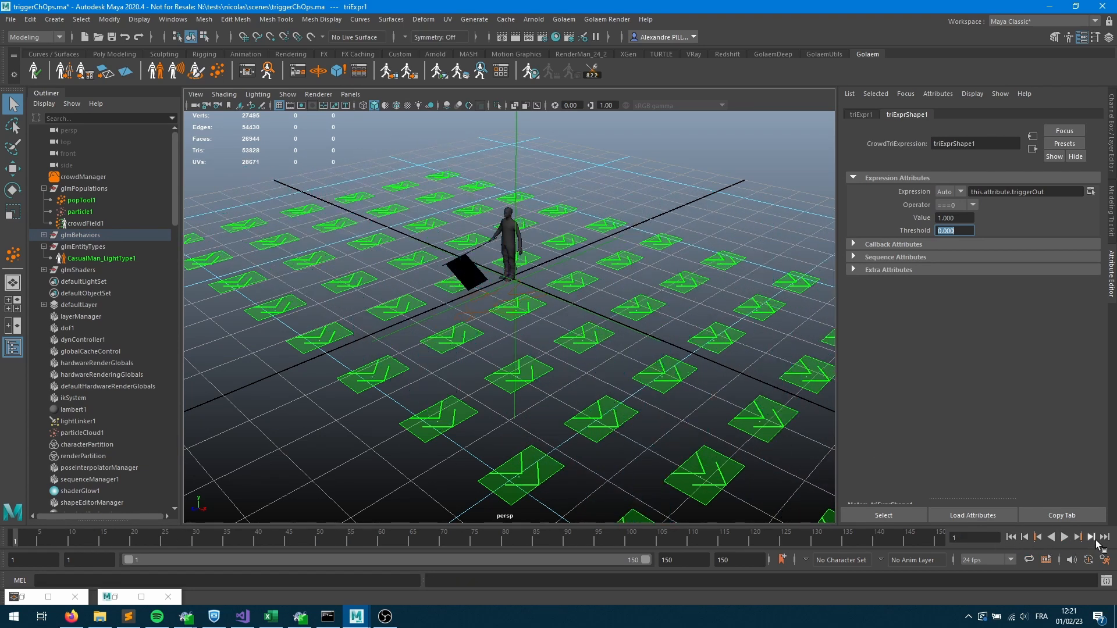
pyautogui.click(1092, 537)
pyautogui.click(1091, 537)
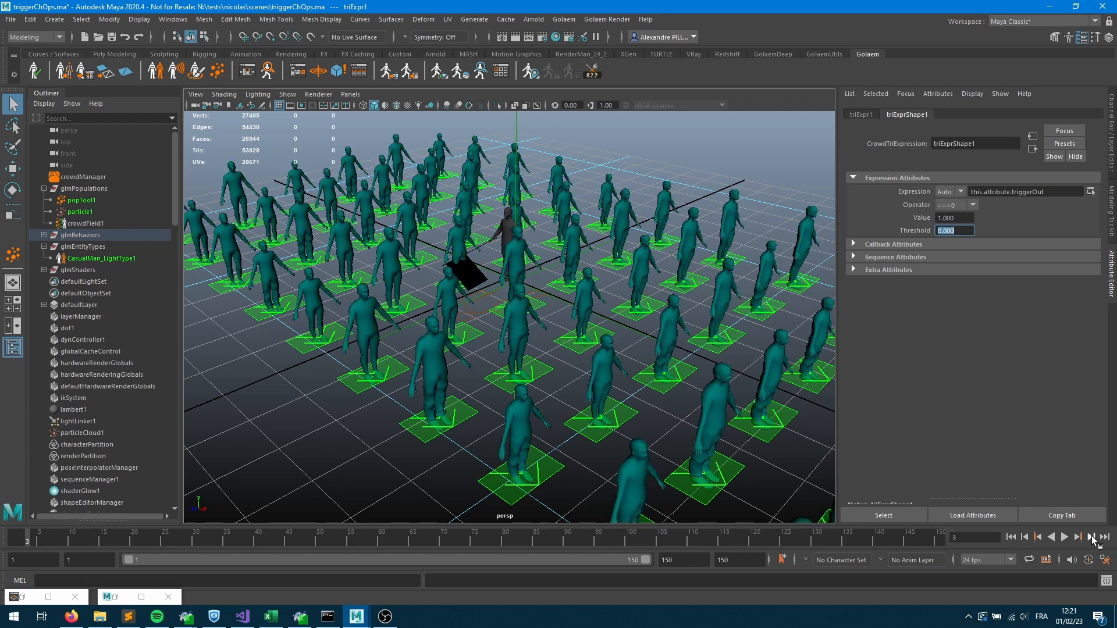
# Set the visual feedback color of the beChannelOperator behavior to yellow and minimize the Behavior Editor.
pyautogui.click(249, 68)
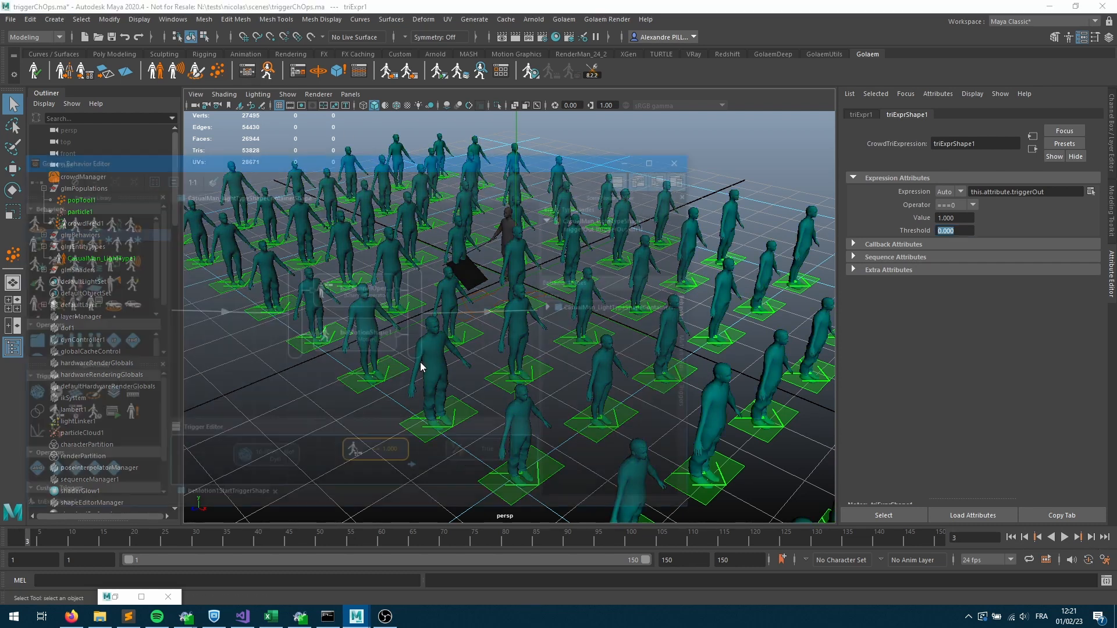
pyautogui.click(373, 224)
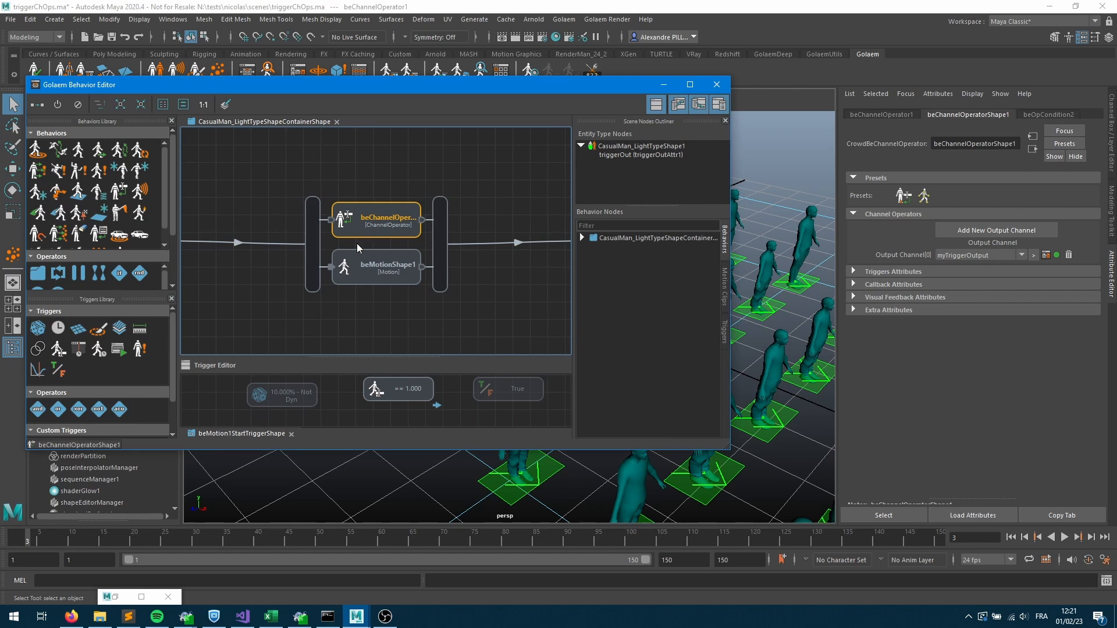
pyautogui.click(397, 157)
pyautogui.click(375, 210)
pyautogui.click(897, 114)
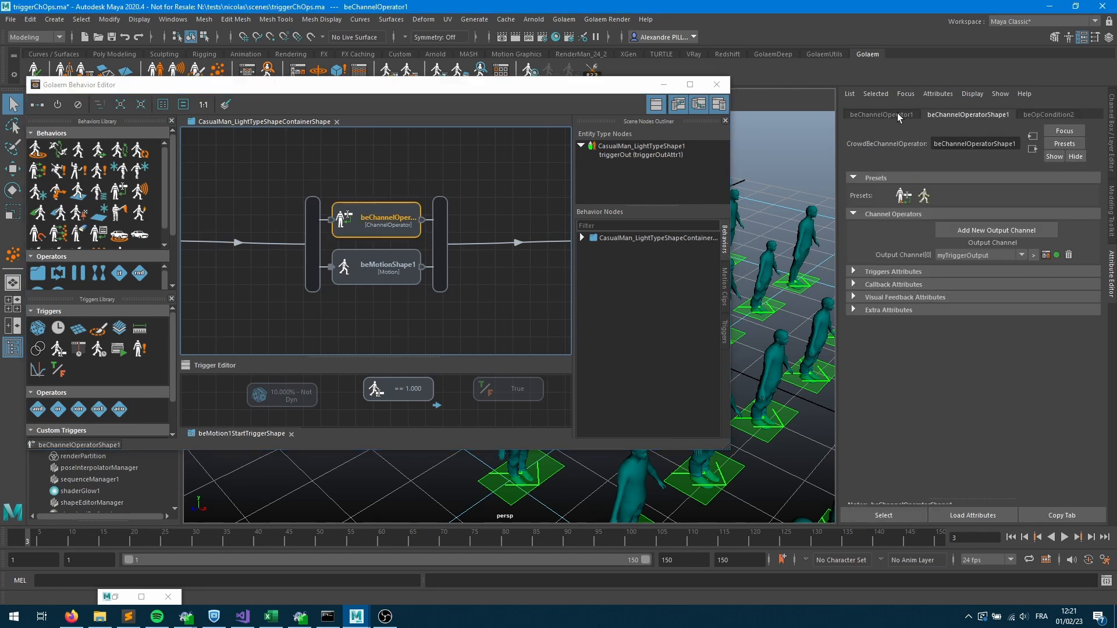
pyautogui.click(897, 114)
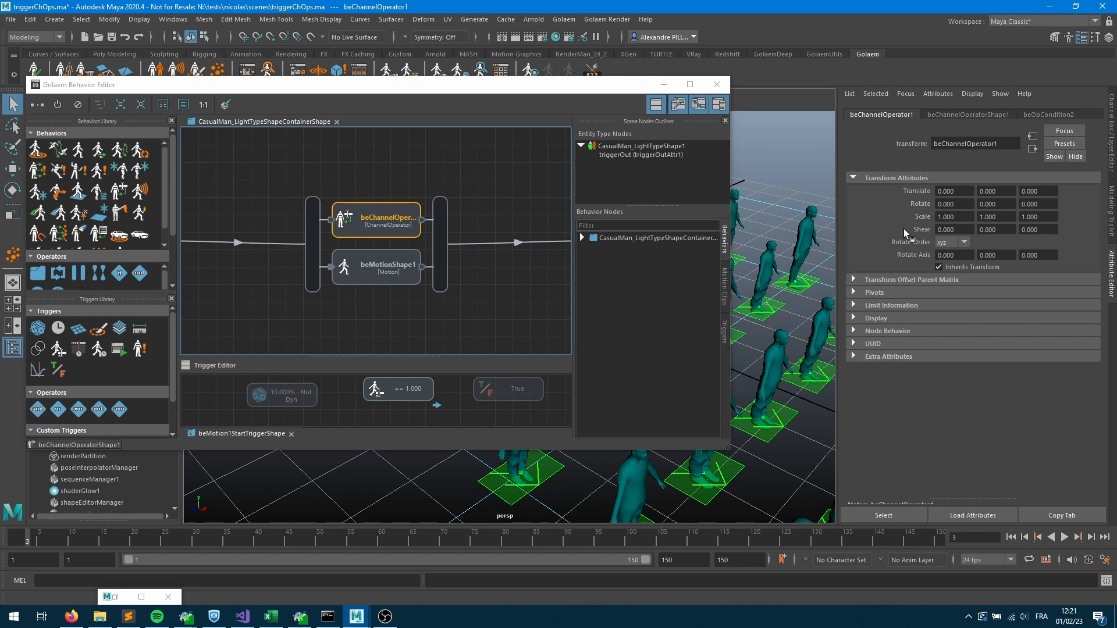
pyautogui.click(962, 115)
pyautogui.click(385, 216)
pyautogui.click(385, 216)
pyautogui.click(900, 298)
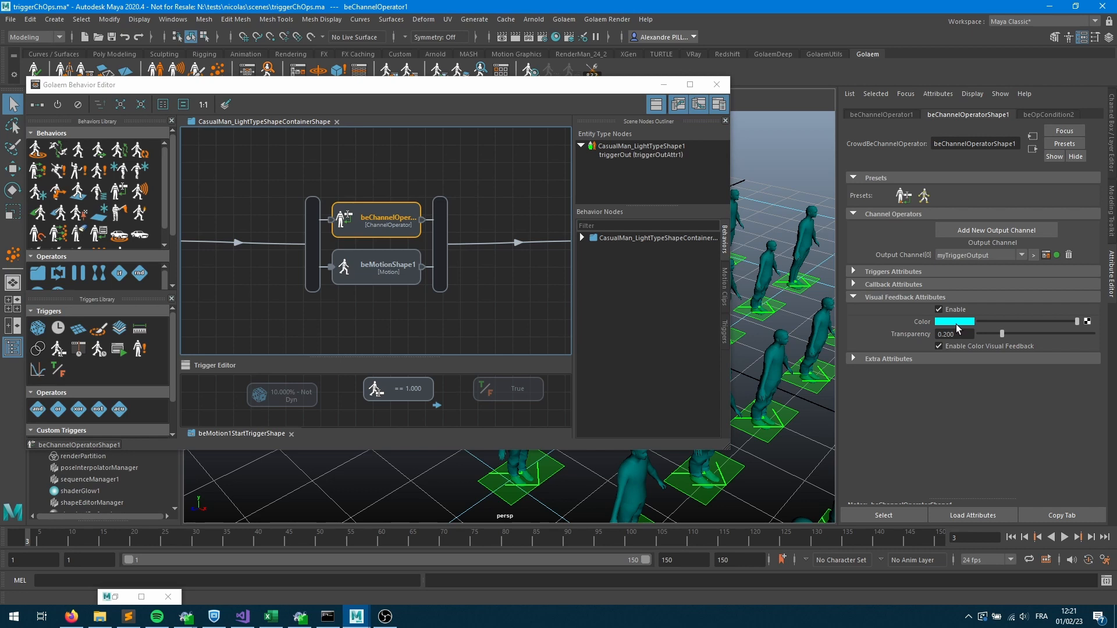
pyautogui.click(957, 323)
pyautogui.click(912, 302)
pyautogui.click(663, 84)
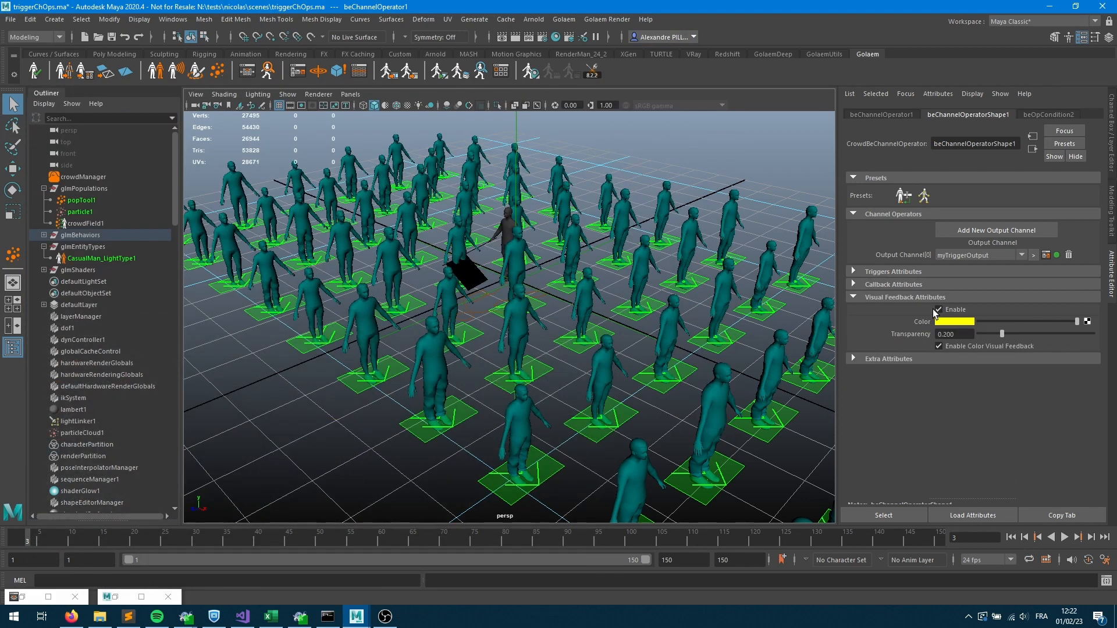
# Rewind the simulation, advance it frame by frame, and play on to frame 89 to examine when each entity starts walking.
pyautogui.click(1011, 537)
pyautogui.click(1091, 537)
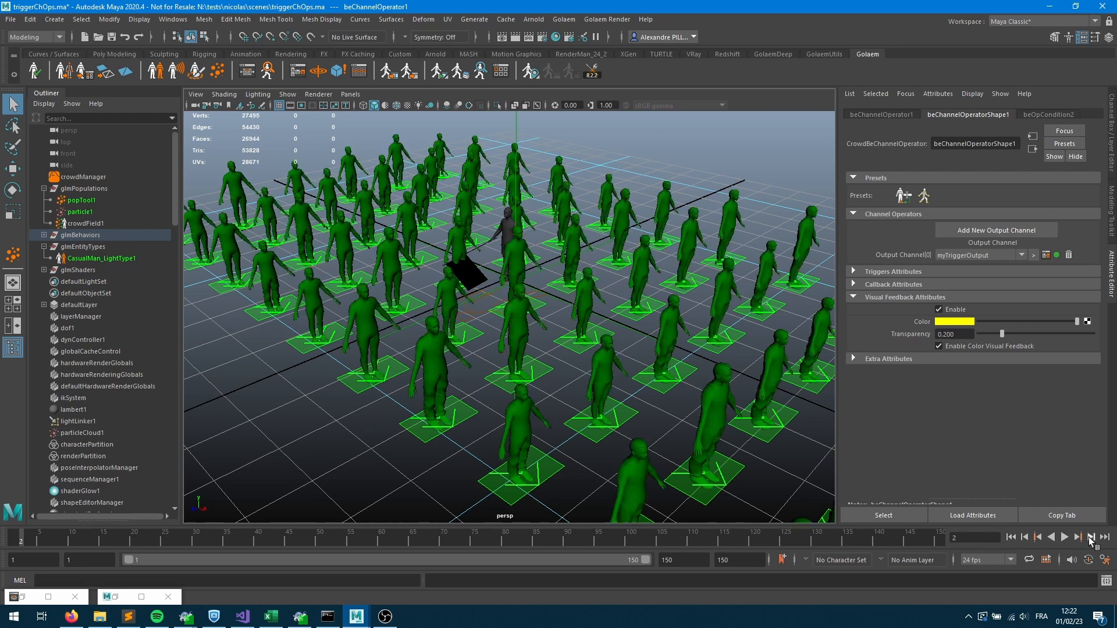
pyautogui.click(1092, 537)
pyautogui.click(1091, 536)
pyautogui.click(1091, 538)
pyautogui.click(1091, 538)
pyautogui.click(1092, 538)
pyautogui.click(1091, 538)
pyautogui.click(1092, 538)
pyautogui.click(1091, 538)
pyautogui.click(1091, 538)
pyautogui.click(1092, 538)
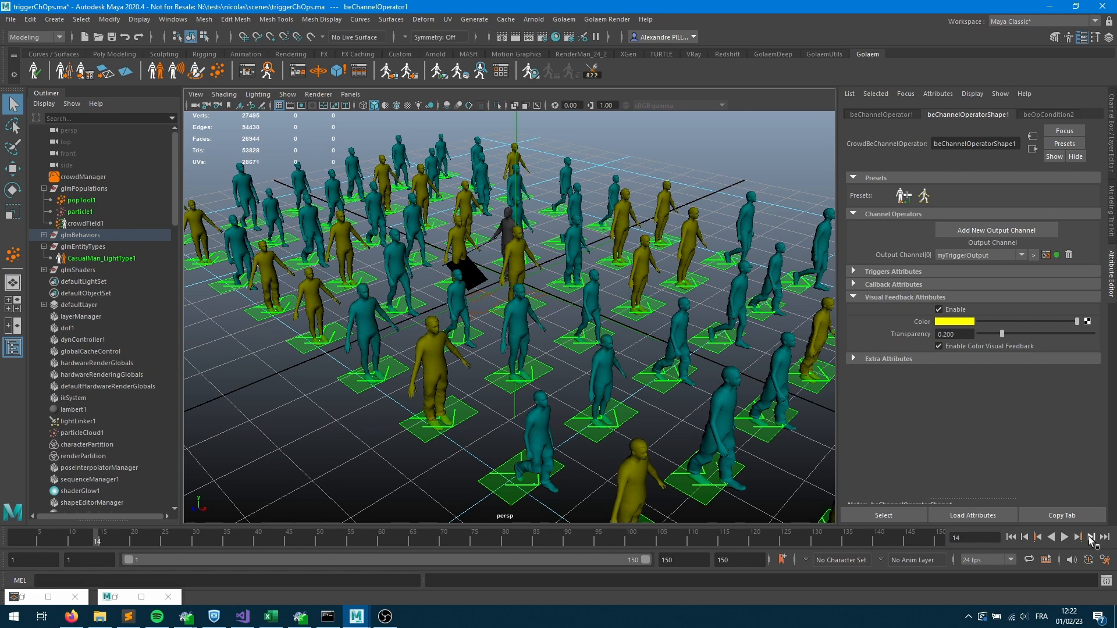
pyautogui.click(1091, 538)
pyautogui.click(1092, 538)
pyautogui.click(1091, 538)
pyautogui.click(1091, 538)
pyautogui.click(1092, 538)
pyautogui.click(1091, 538)
pyautogui.click(1092, 538)
pyautogui.click(1091, 538)
pyautogui.click(1092, 539)
pyautogui.click(1091, 538)
pyautogui.click(1091, 538)
pyautogui.click(1092, 538)
pyautogui.click(1091, 538)
pyautogui.click(1091, 538)
pyautogui.click(1091, 538)
pyautogui.click(1092, 538)
pyautogui.click(1091, 538)
pyautogui.click(1066, 537)
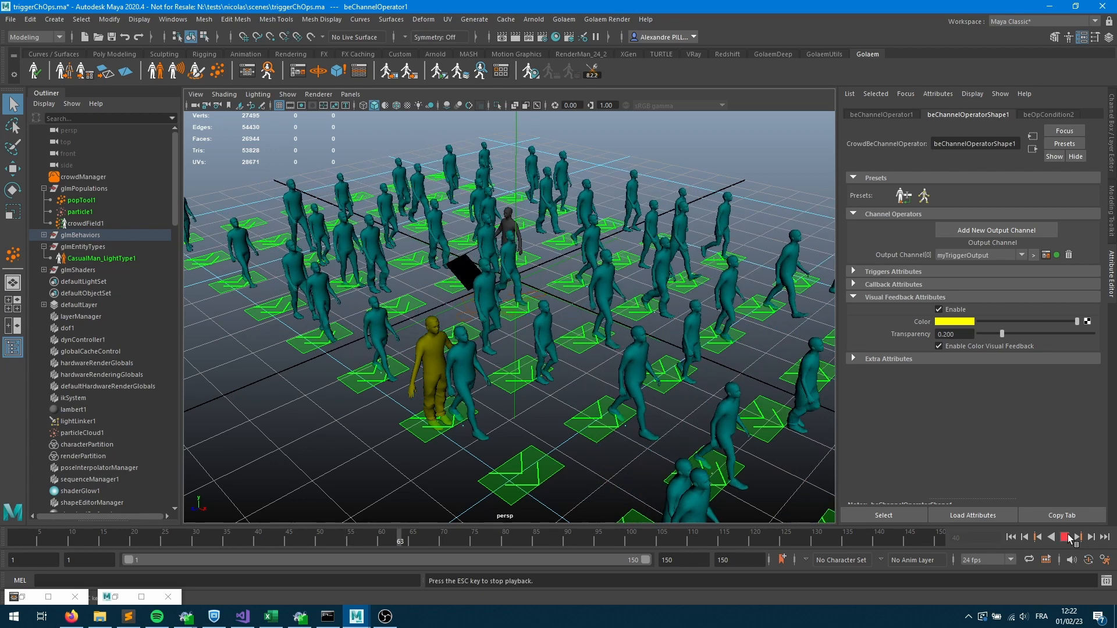
pyautogui.press('Escape')
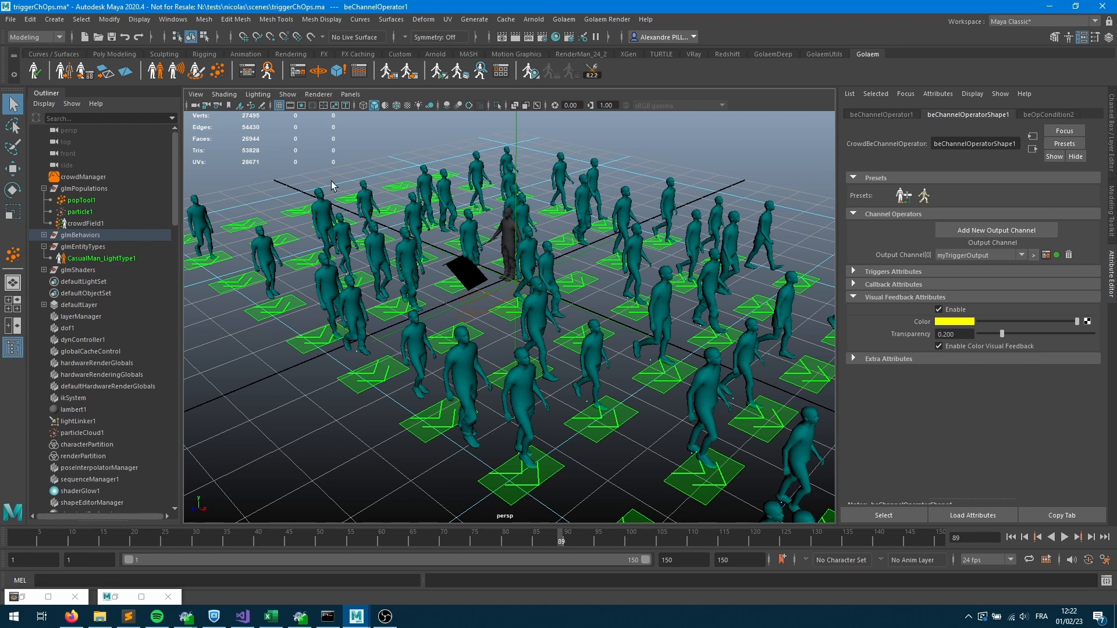
# Restore the Behavior Editor and inspect the attributes of the unused random trigger in beMotion1's start trigger graph.
pyautogui.click(246, 71)
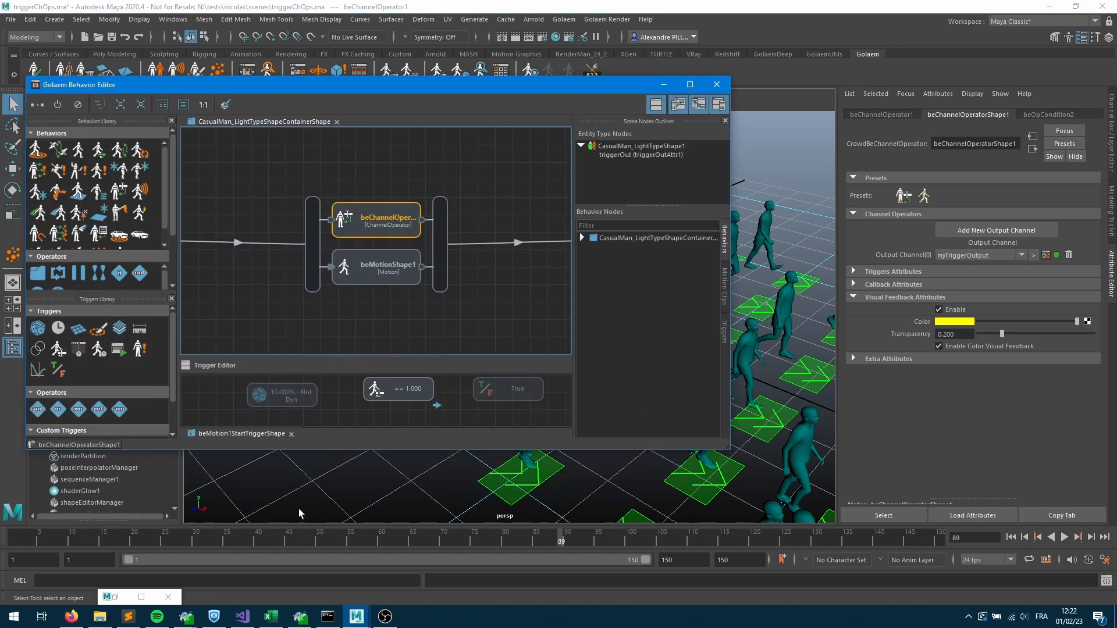
pyautogui.click(290, 404)
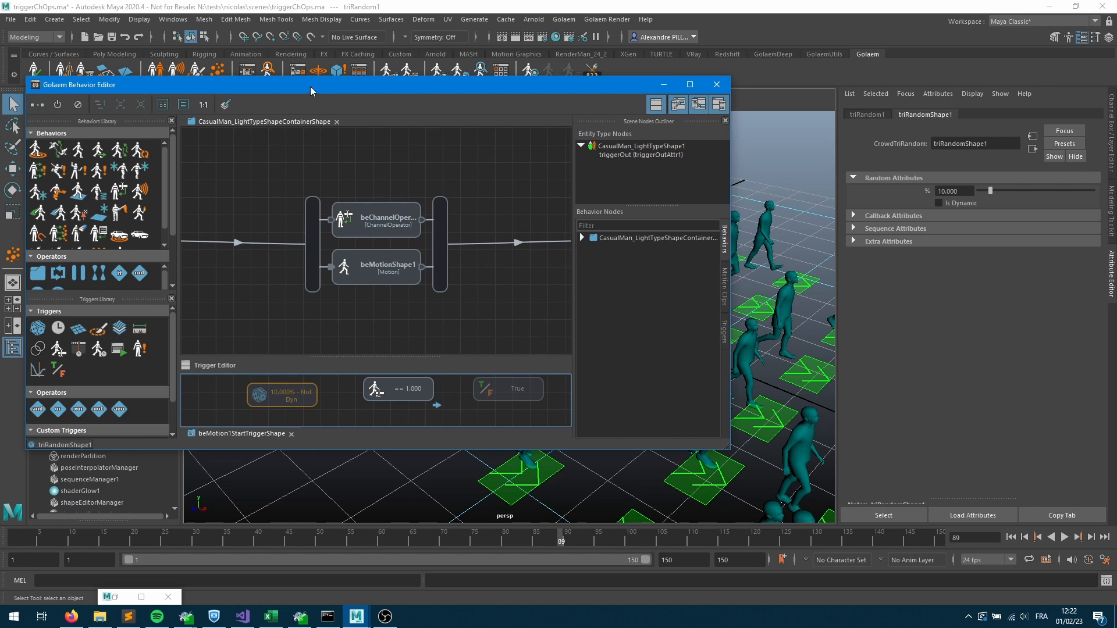
# In the ChOp Editor, rearrange the nodes to open a gap between randBetween1and100 and the boolean operation, with randThreshold underneath.
pyautogui.click(298, 70)
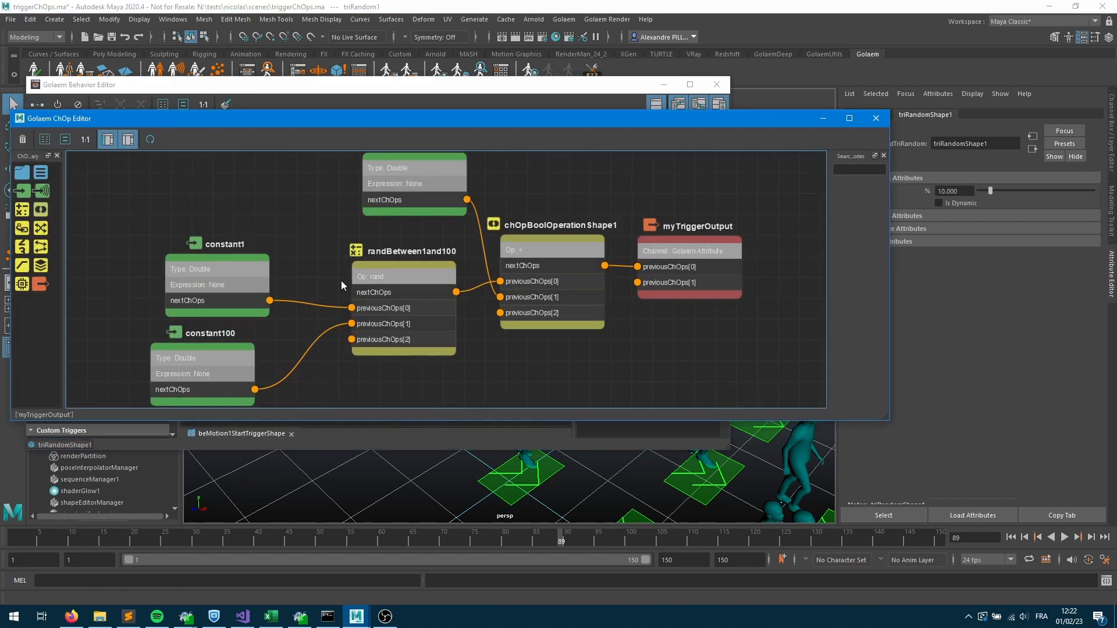
pyautogui.moveTo(204, 247); pyautogui.dragTo(393, 363)
pyautogui.moveTo(389, 297); pyautogui.dragTo(265, 284)
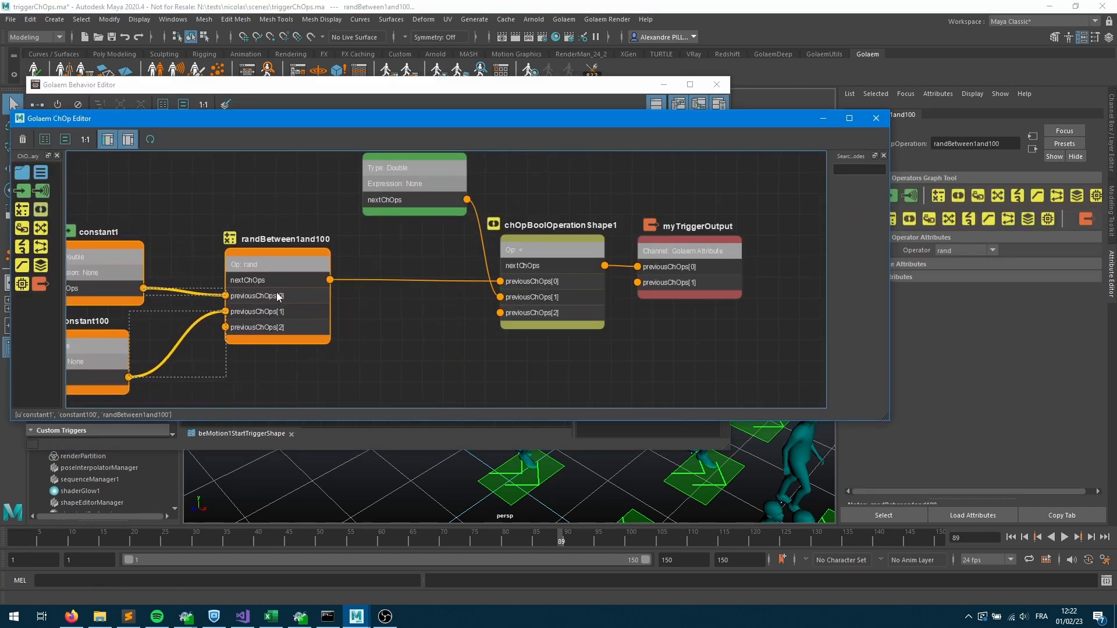
pyautogui.click(322, 222)
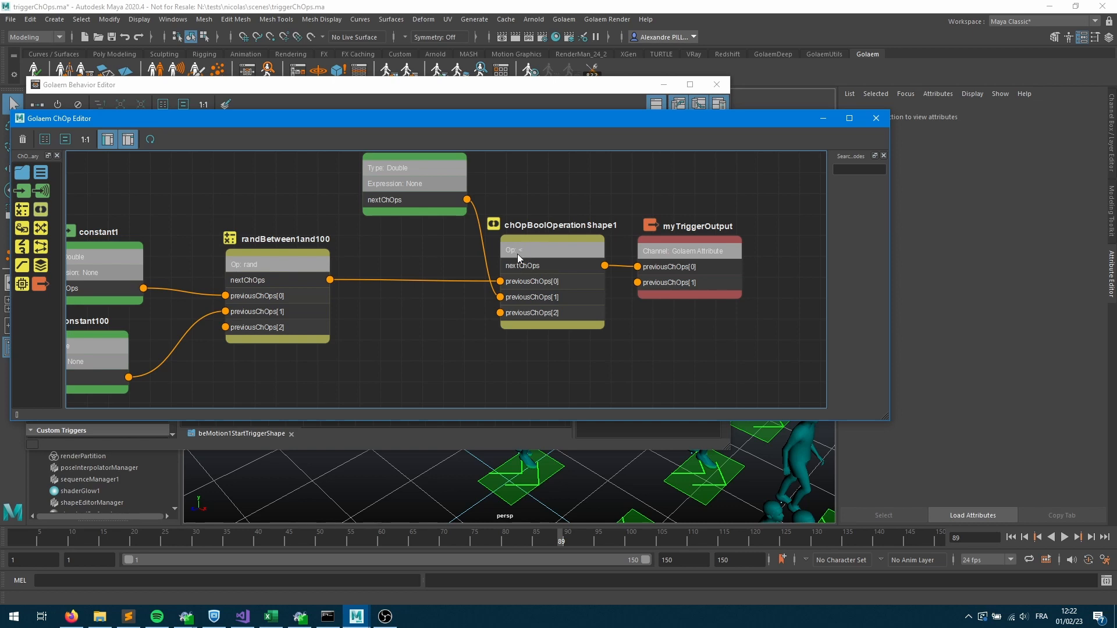
pyautogui.moveTo(423, 191); pyautogui.dragTo(396, 405)
pyautogui.moveTo(586, 175); pyautogui.dragTo(675, 315)
pyautogui.moveTo(664, 257); pyautogui.dragTo(710, 230)
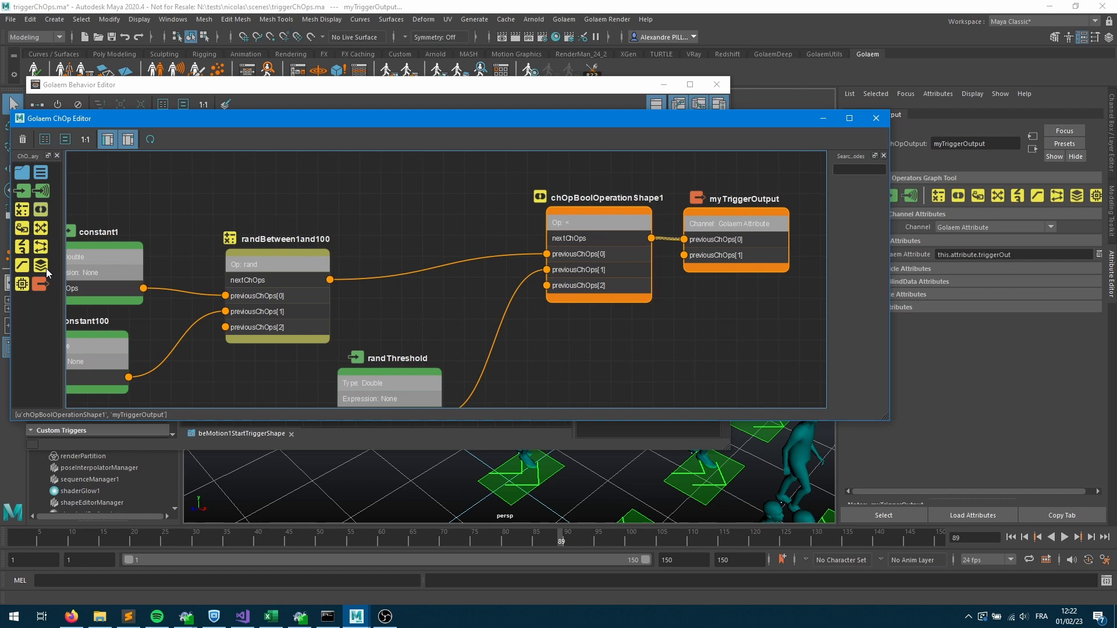
# Insert an accumulator between randBetween1and100 and the boolean operation, with Accu Size 1 and First In First Out disabled.
pyautogui.moveTo(45, 269); pyautogui.dragTo(441, 229)
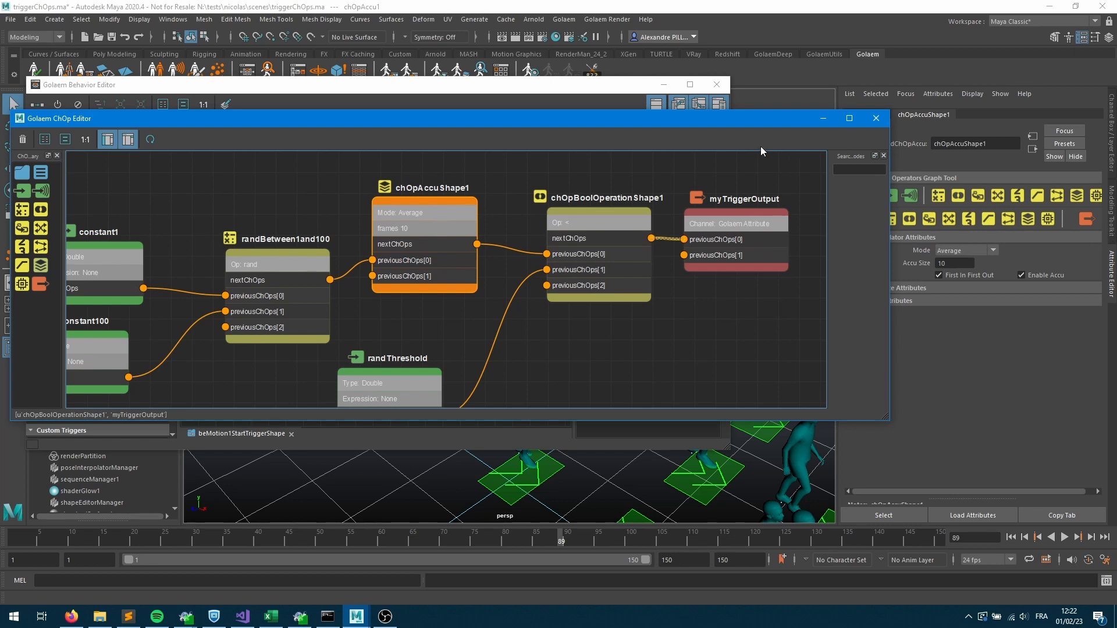
pyautogui.click(946, 265)
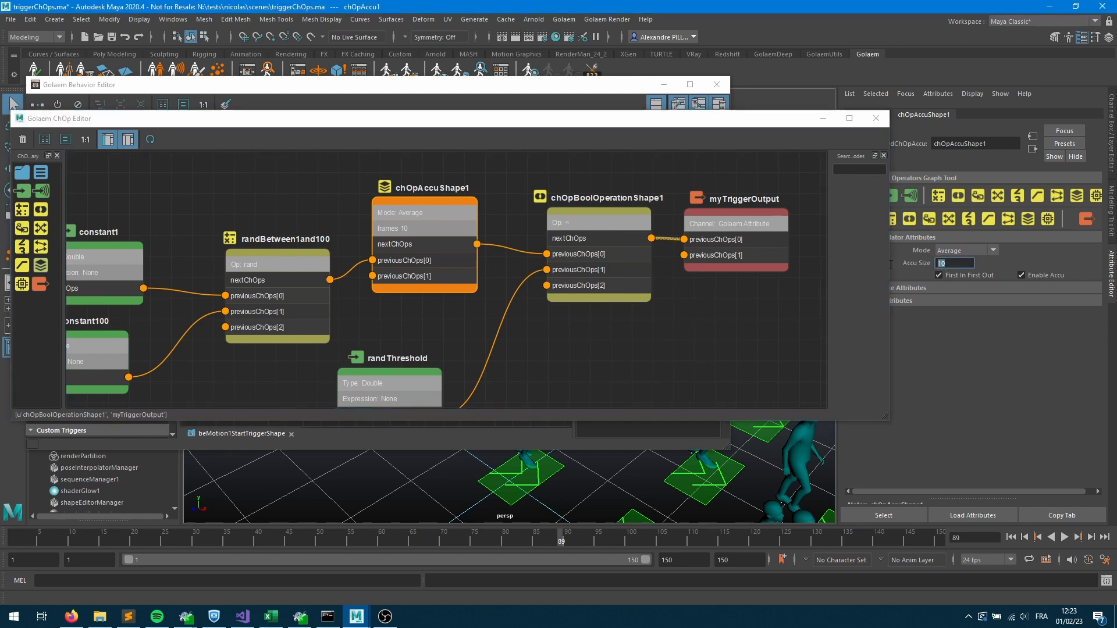
pyautogui.write('1')
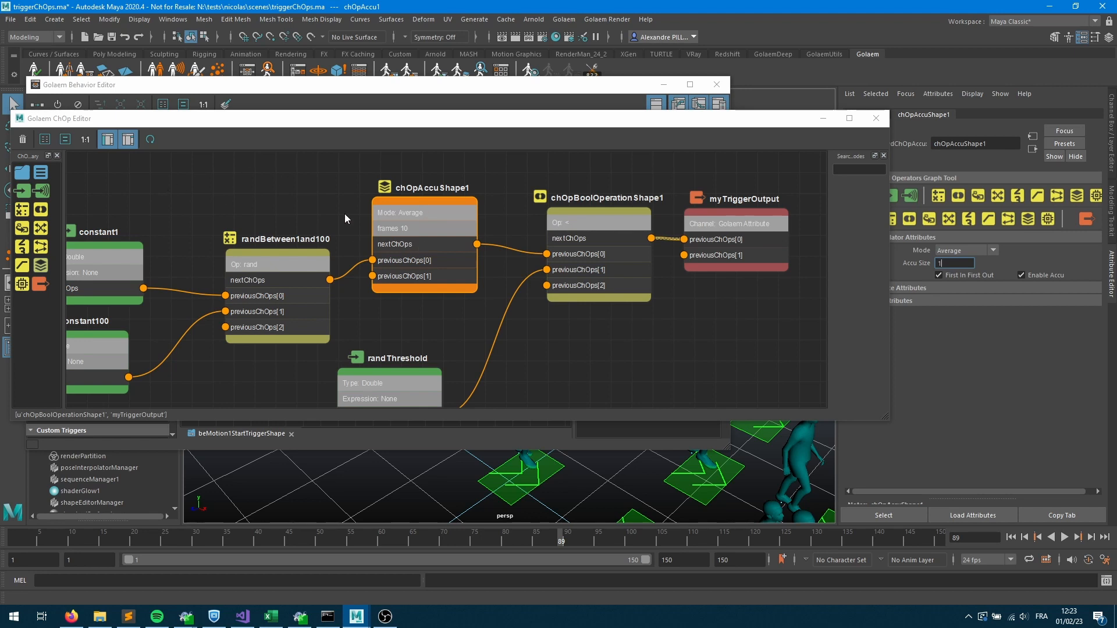
pyautogui.click(939, 276)
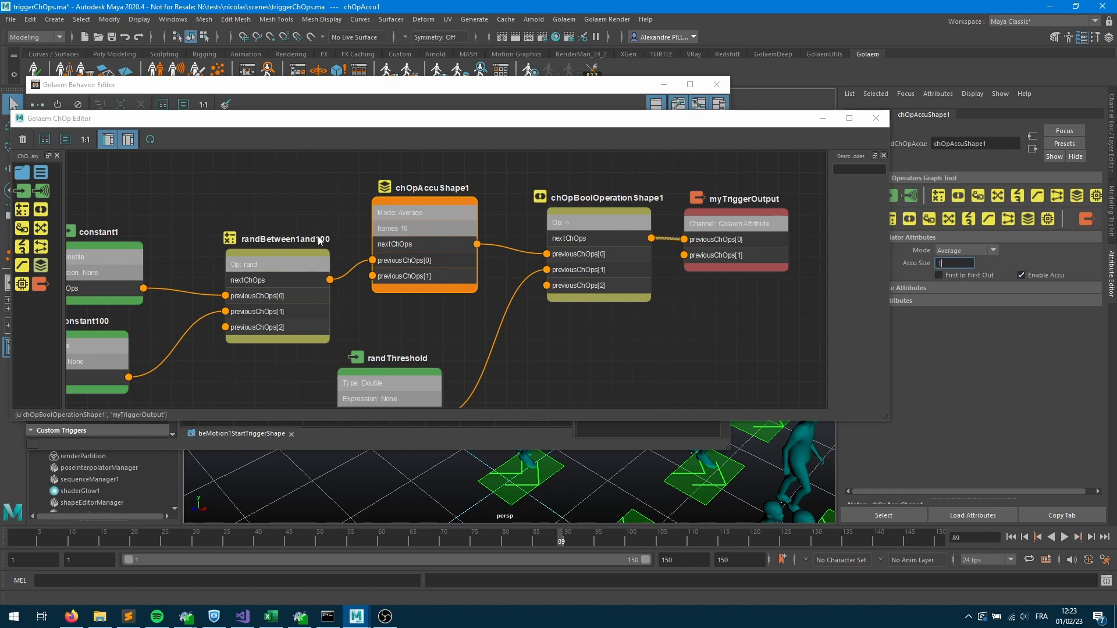
pyautogui.click(312, 205)
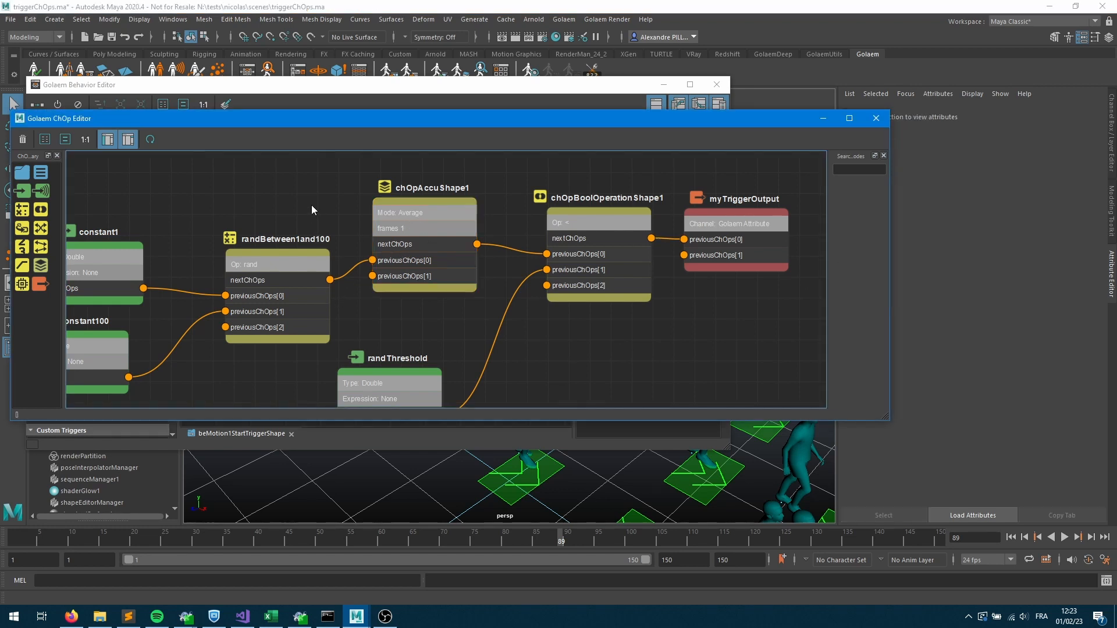
# Advance the simulation from the start to frame 3 and inspect a foreground entity's channel operator values in the visual feedback.
pyautogui.click(1010, 536)
pyautogui.click(1091, 537)
pyautogui.click(1091, 536)
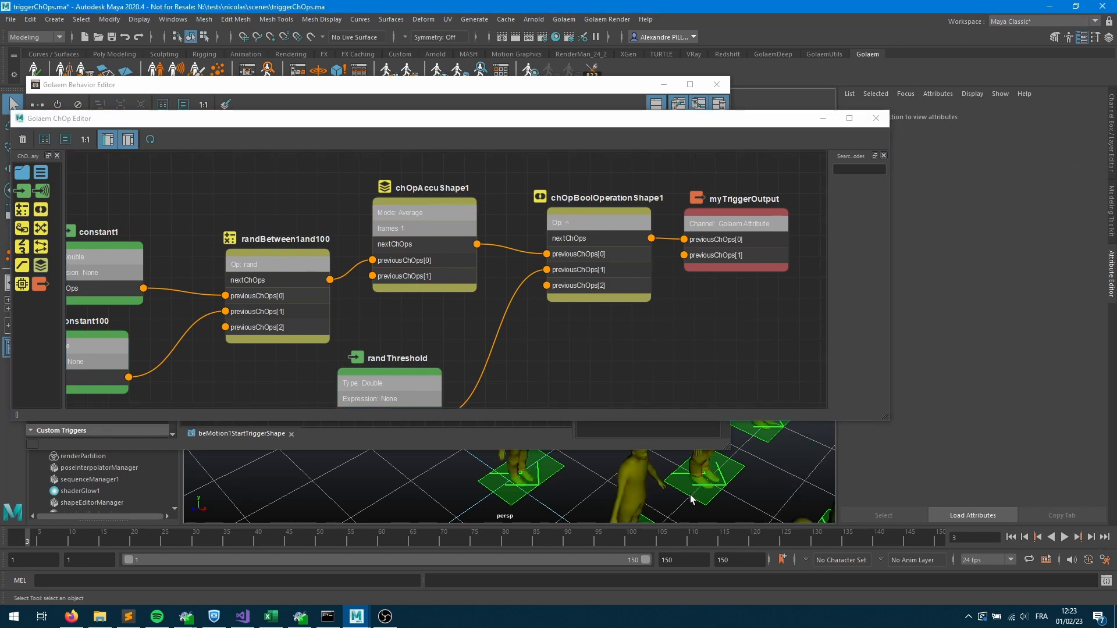
pyautogui.click(639, 473)
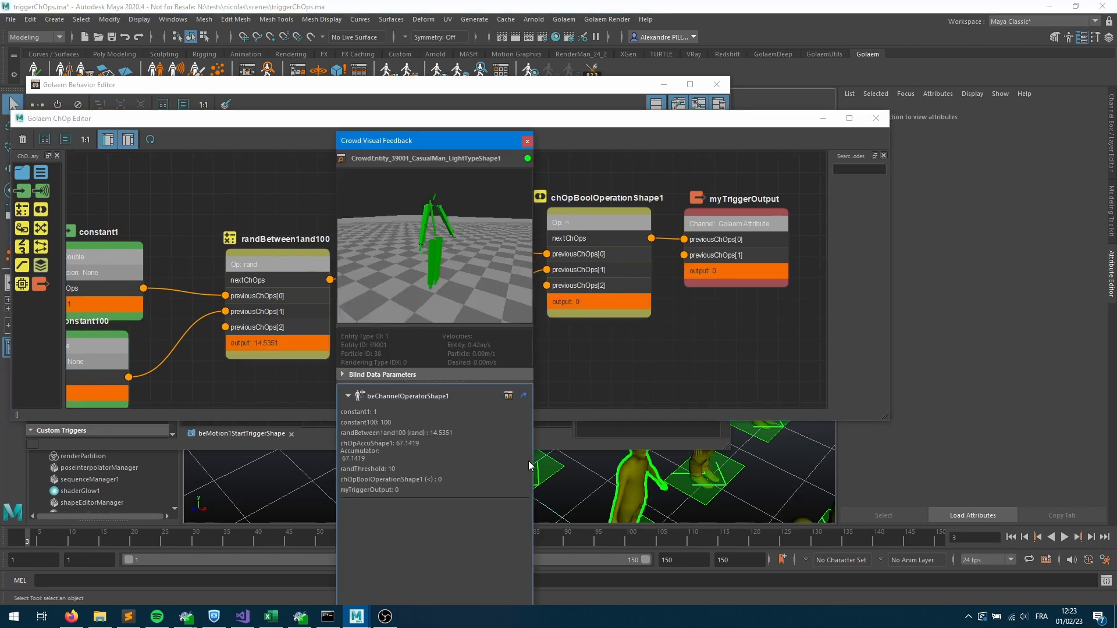
pyautogui.click(527, 142)
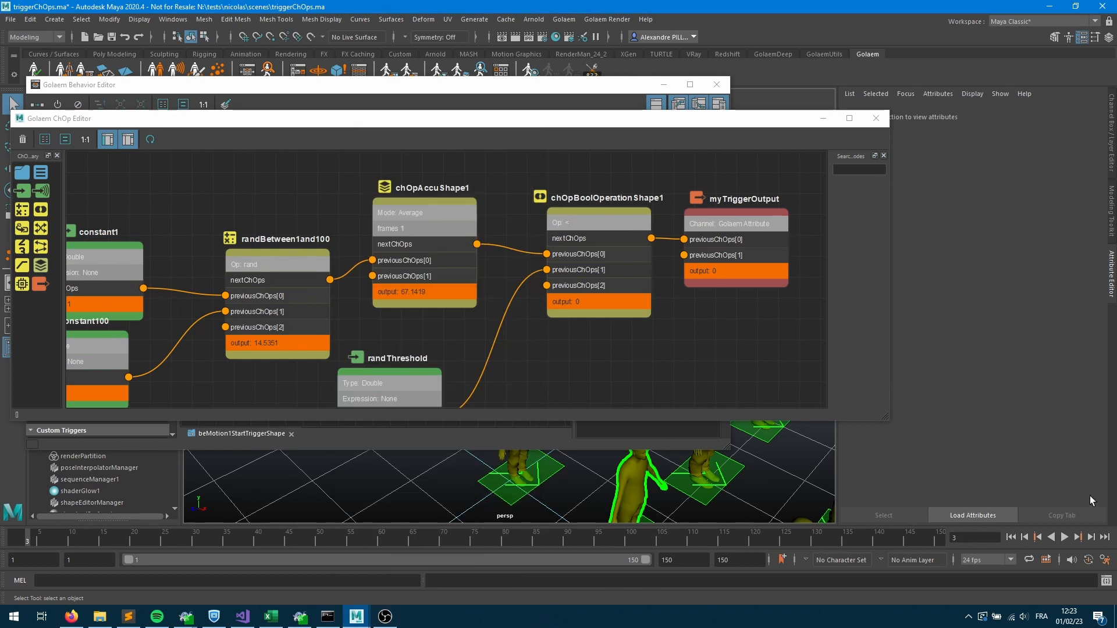
# Rewind and advance frame by frame to frame 5, comparing the rand output with the accumulator output.
pyautogui.click(1015, 540)
pyautogui.click(1092, 538)
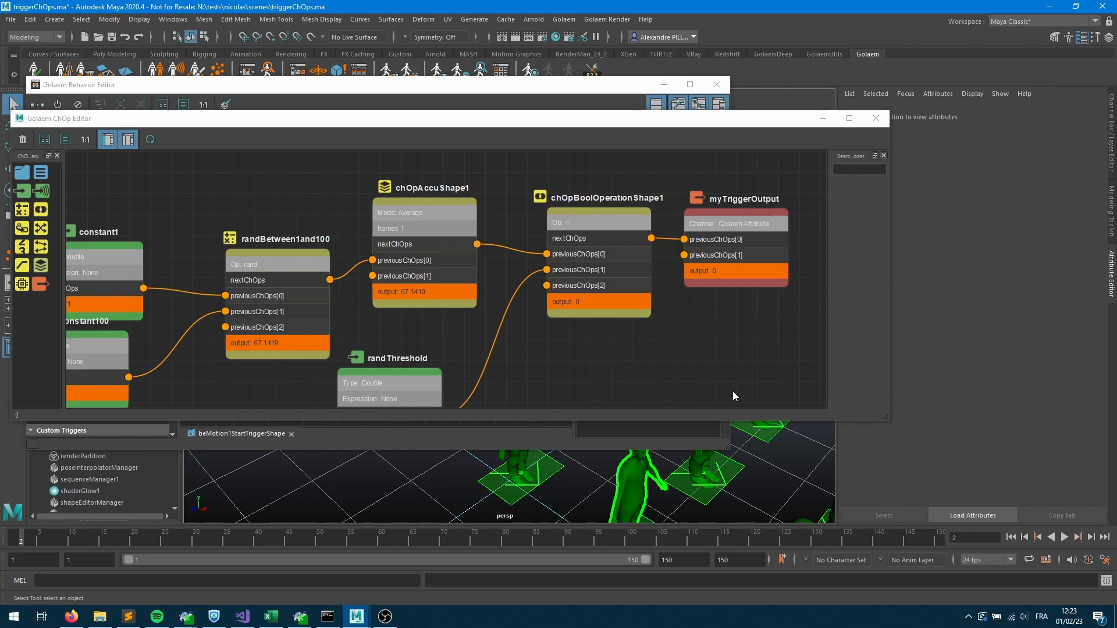
pyautogui.click(1092, 538)
pyautogui.click(1091, 538)
pyautogui.click(1091, 537)
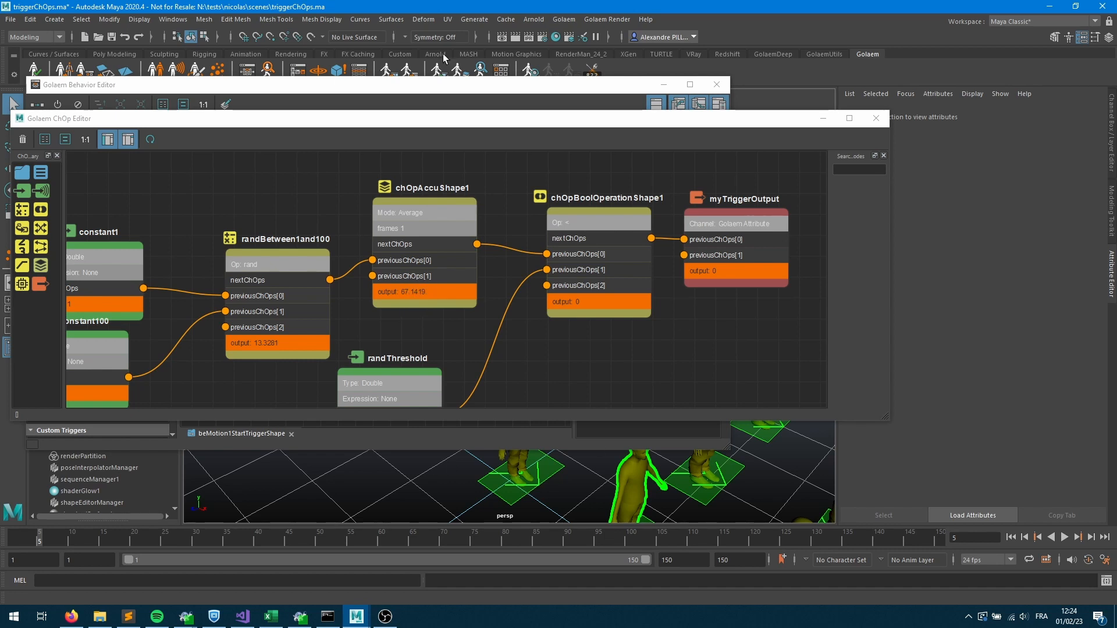
# Minimize both editors, play the simulation to frame 19, inspect a walking entity's operator values, and continue playback to frame 69.
pyautogui.click(820, 118)
pyautogui.click(662, 86)
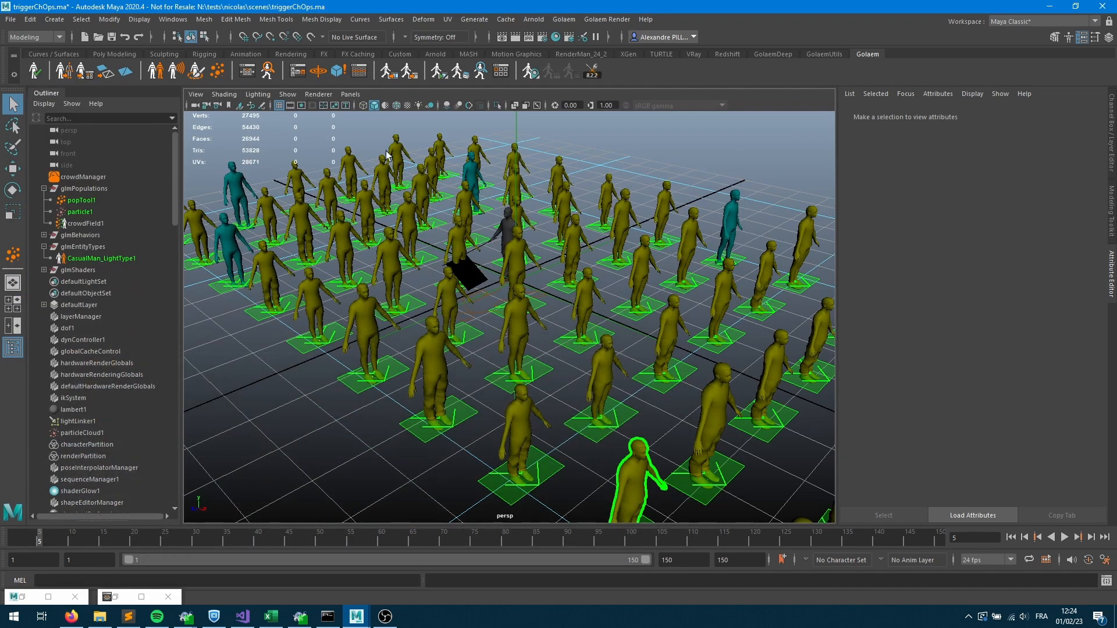
pyautogui.click(1064, 537)
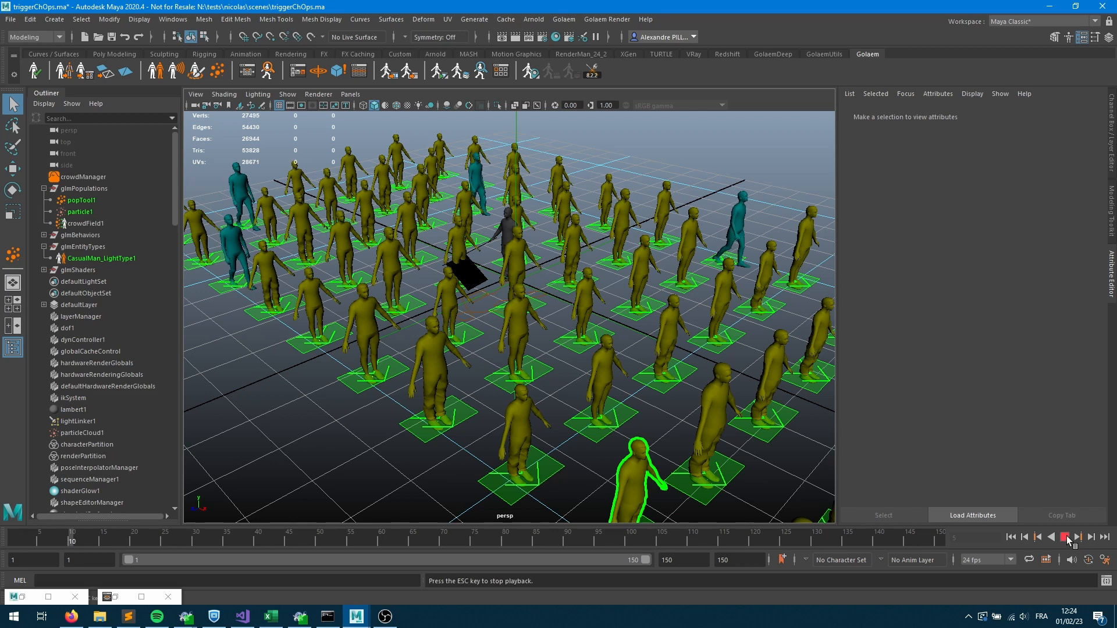
pyautogui.click(233, 243)
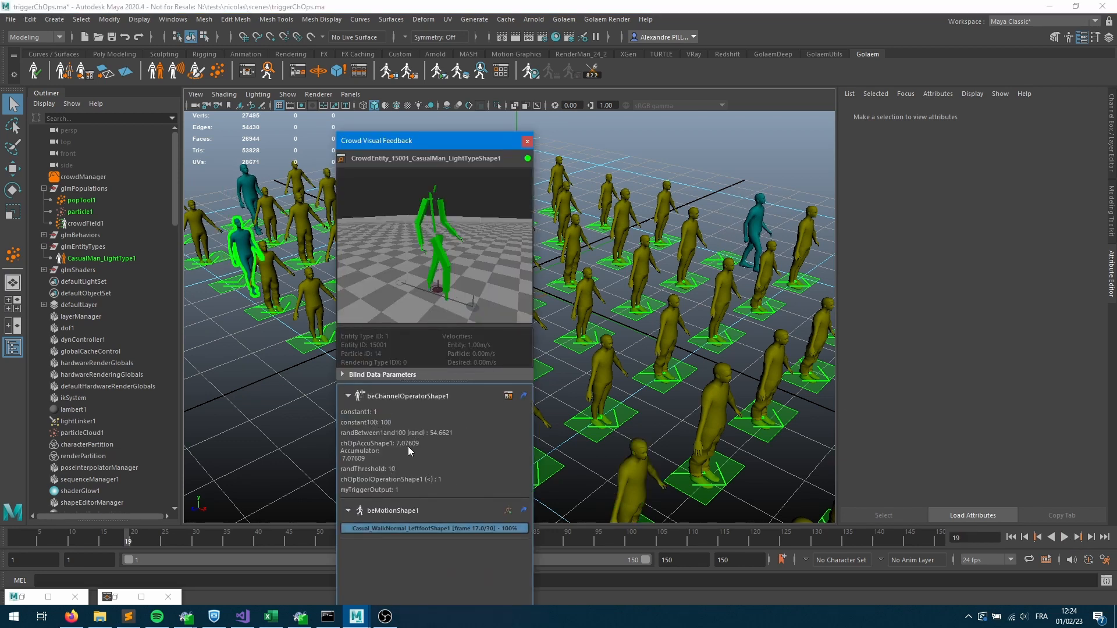
pyautogui.click(527, 141)
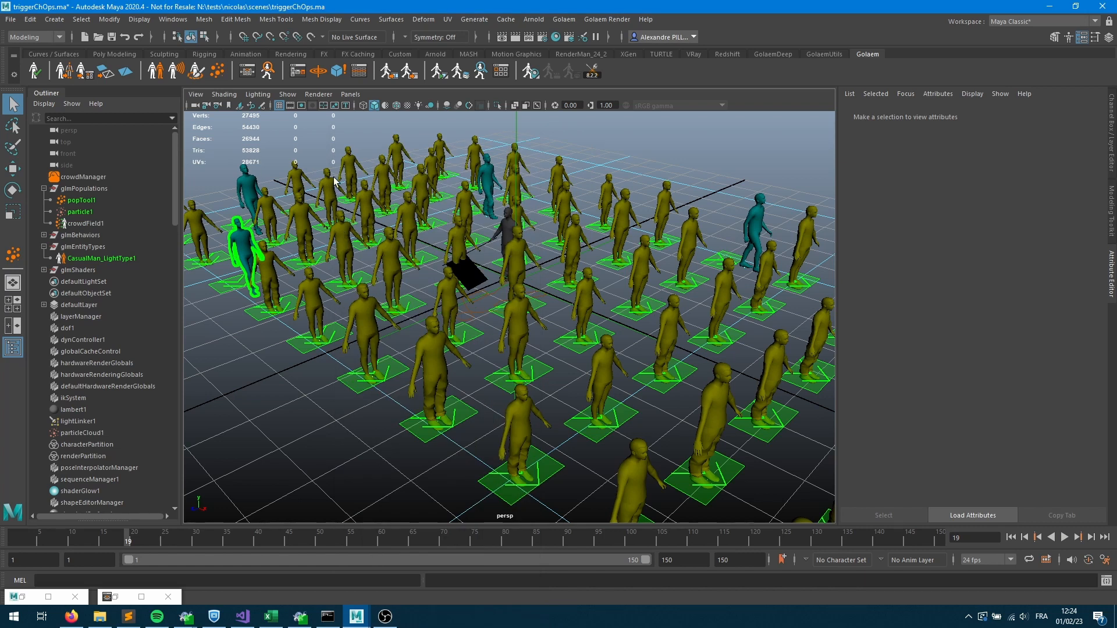
pyautogui.click(1064, 538)
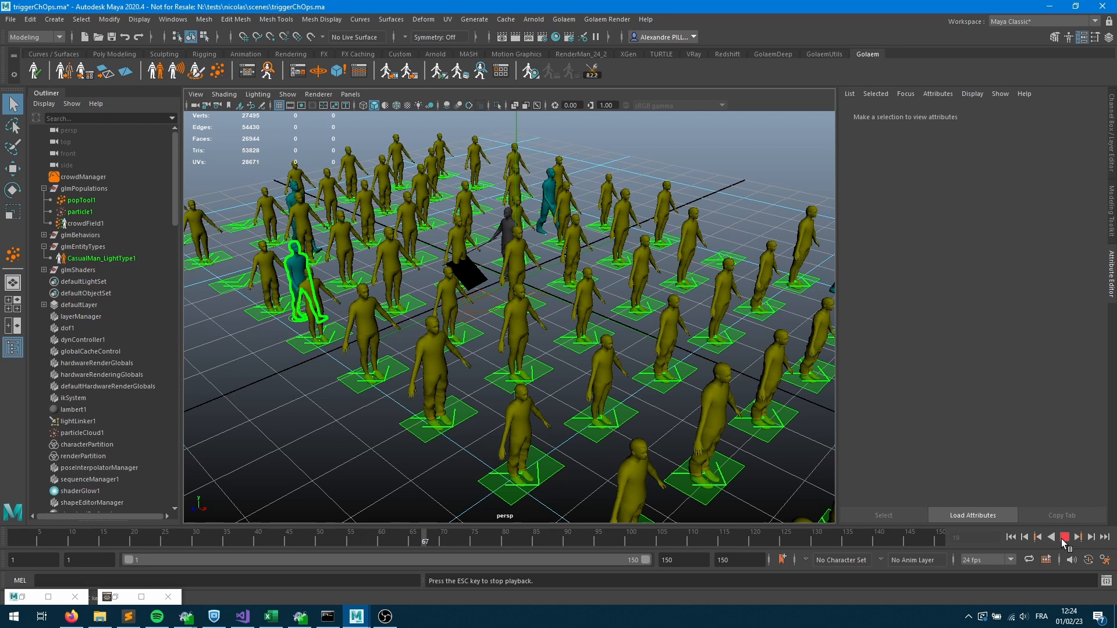
pyautogui.click(1064, 537)
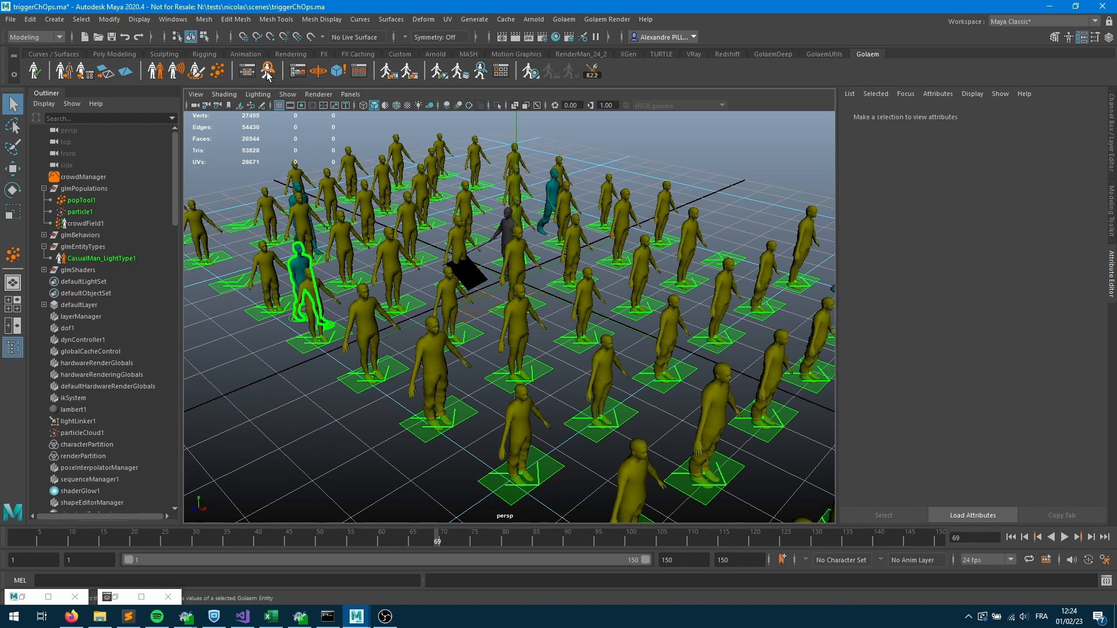
# Reopen the ChOp Editor and enable First In First Out on the accumulator.
pyautogui.click(298, 72)
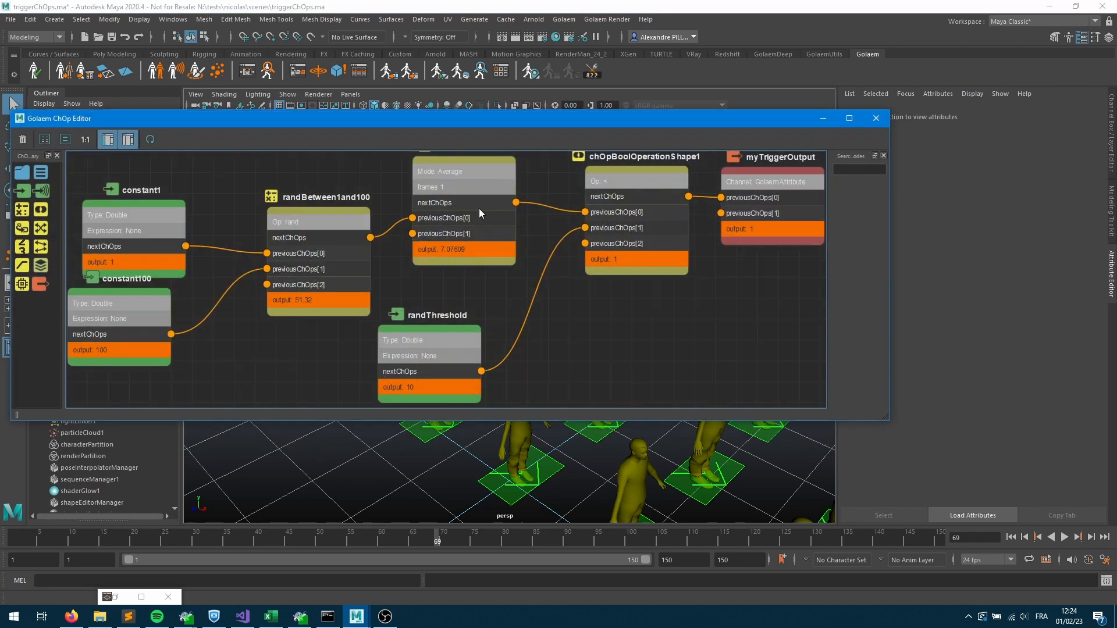
pyautogui.click(475, 203)
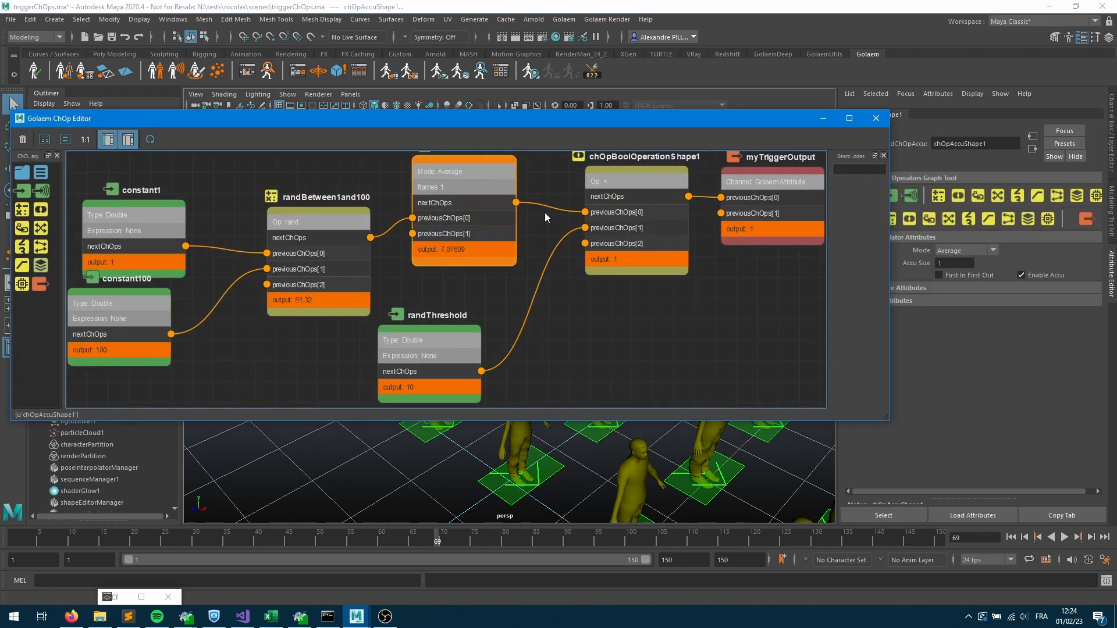
pyautogui.click(941, 276)
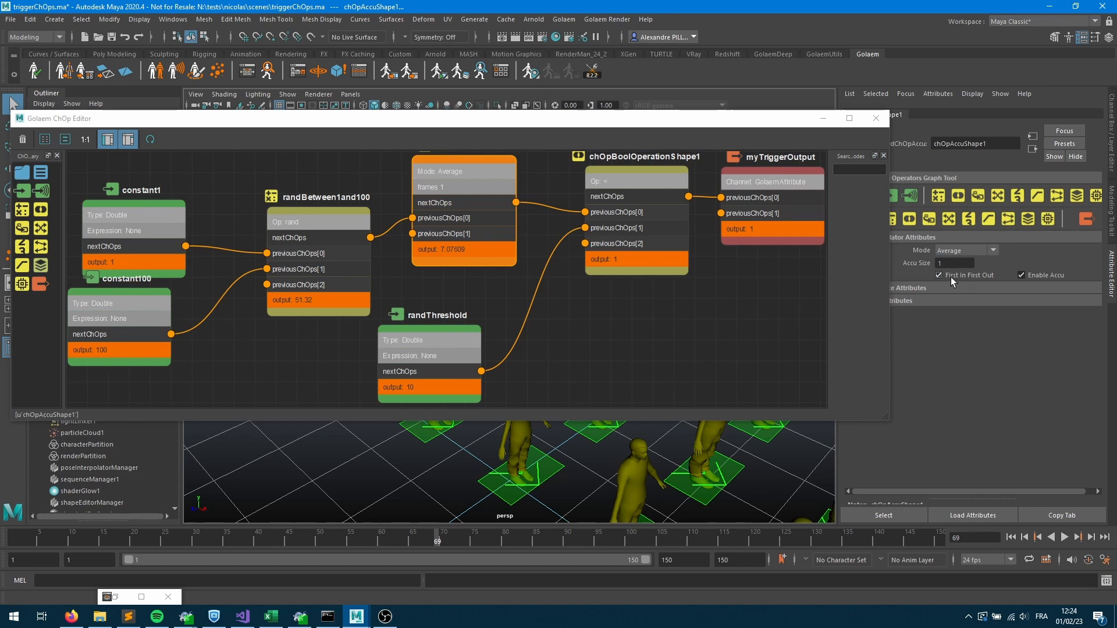
# Rewind, step the simulation to frame 6, minimize the ChOp Editor, and play on to examine how the entities trigger.
pyautogui.click(1010, 537)
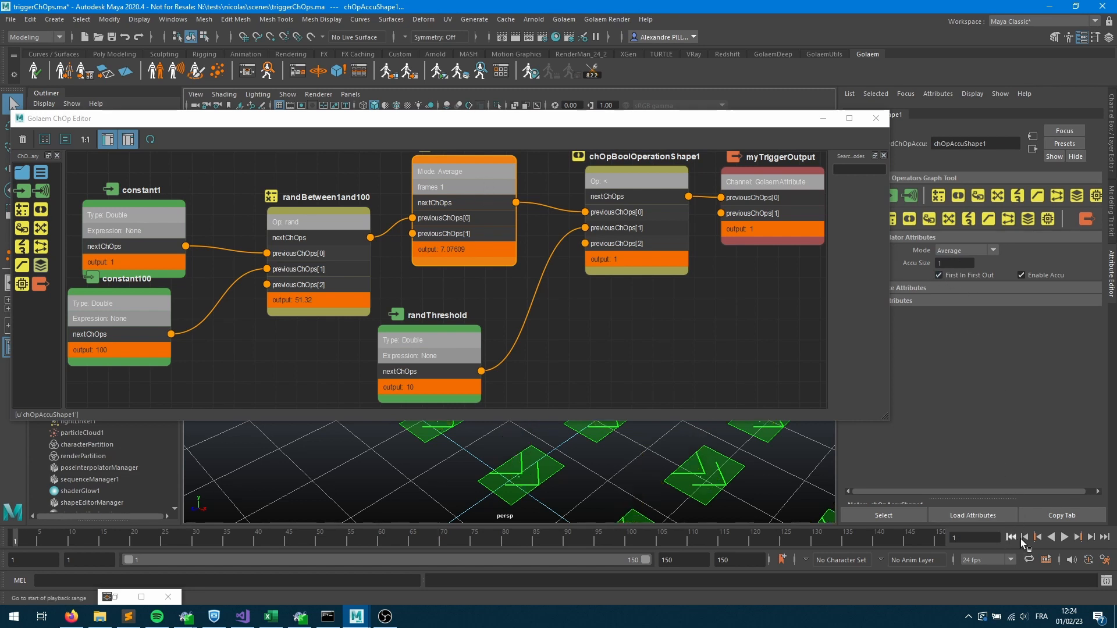
pyautogui.click(1091, 539)
pyautogui.click(1094, 540)
pyautogui.click(1094, 539)
pyautogui.click(1094, 540)
pyautogui.click(1094, 540)
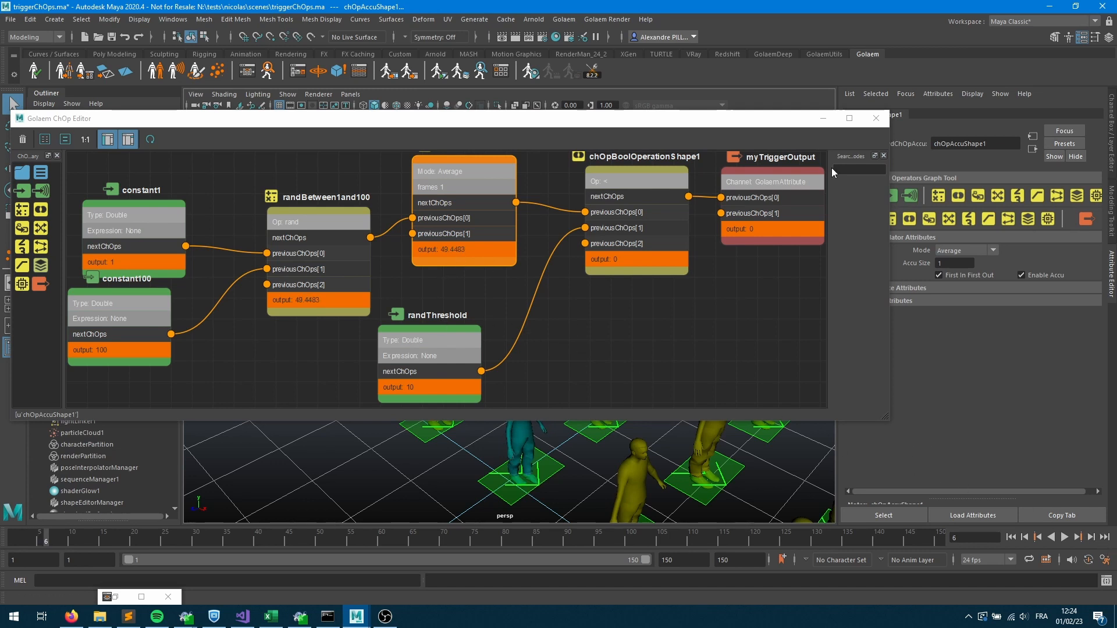
pyautogui.click(822, 120)
pyautogui.click(1064, 538)
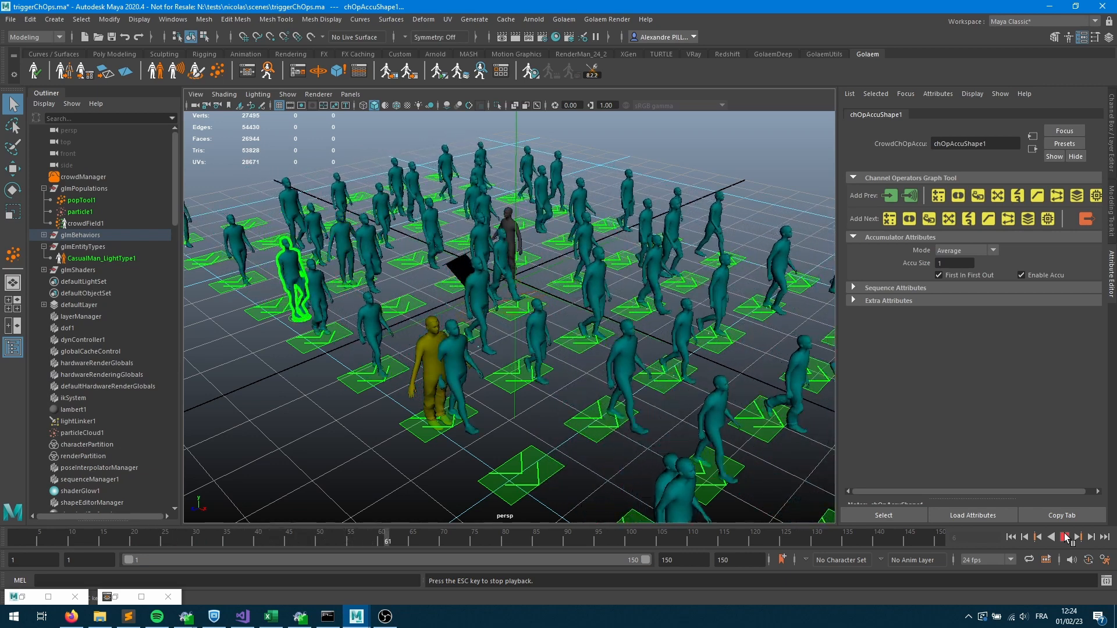
pyautogui.press('Escape')
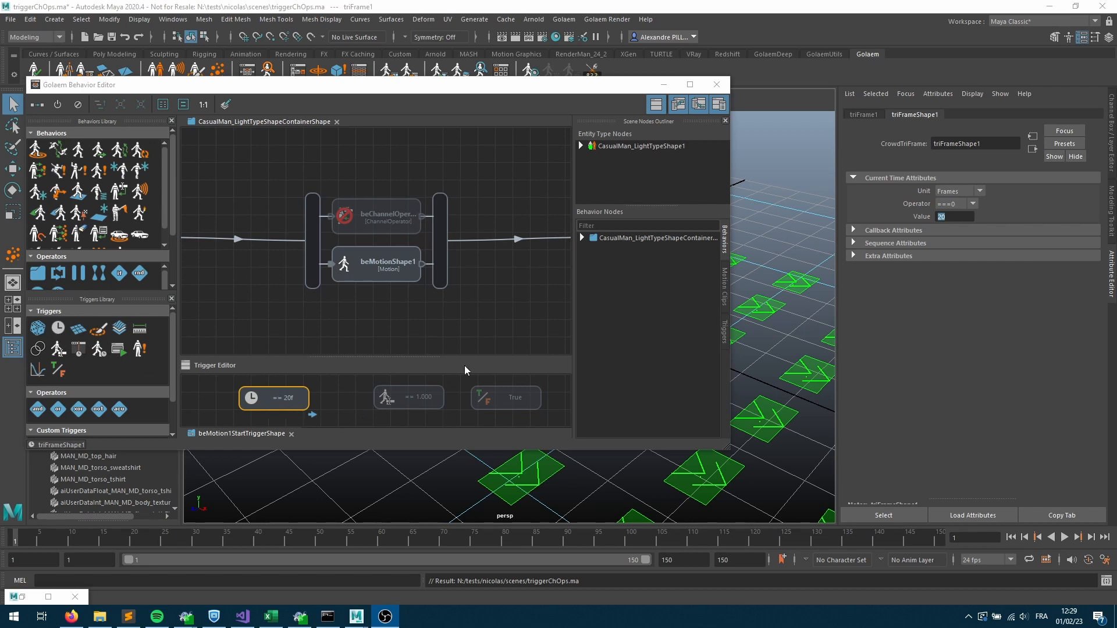
# Examine the unit and operator options of the frame trigger, keeping the equality operator.
pyautogui.click(959, 191)
pyautogui.click(959, 192)
pyautogui.click(952, 204)
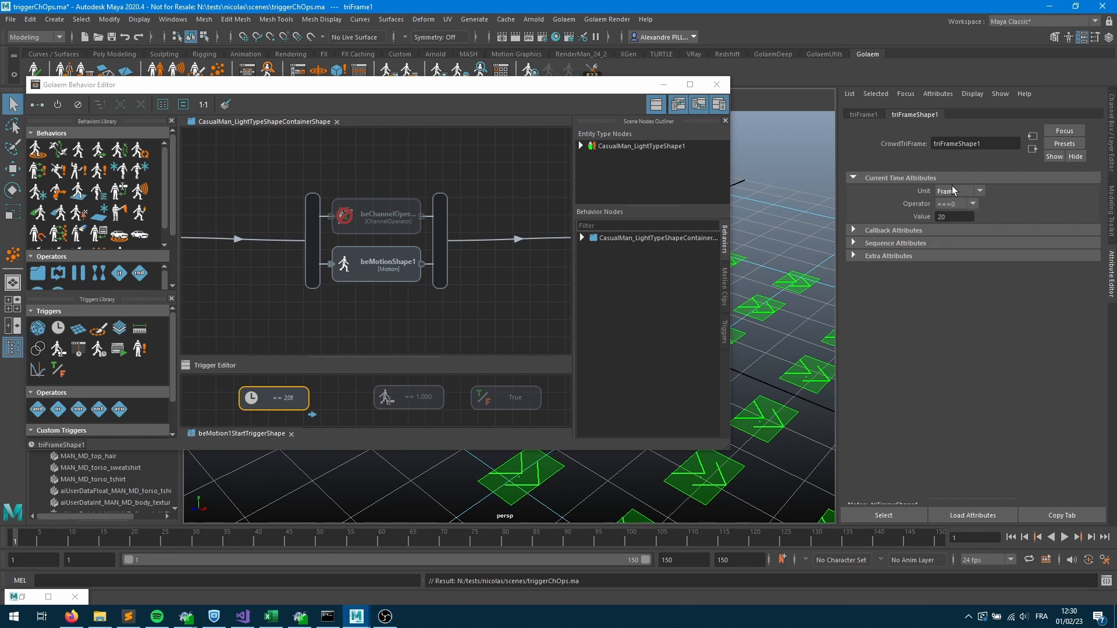
pyautogui.click(956, 205)
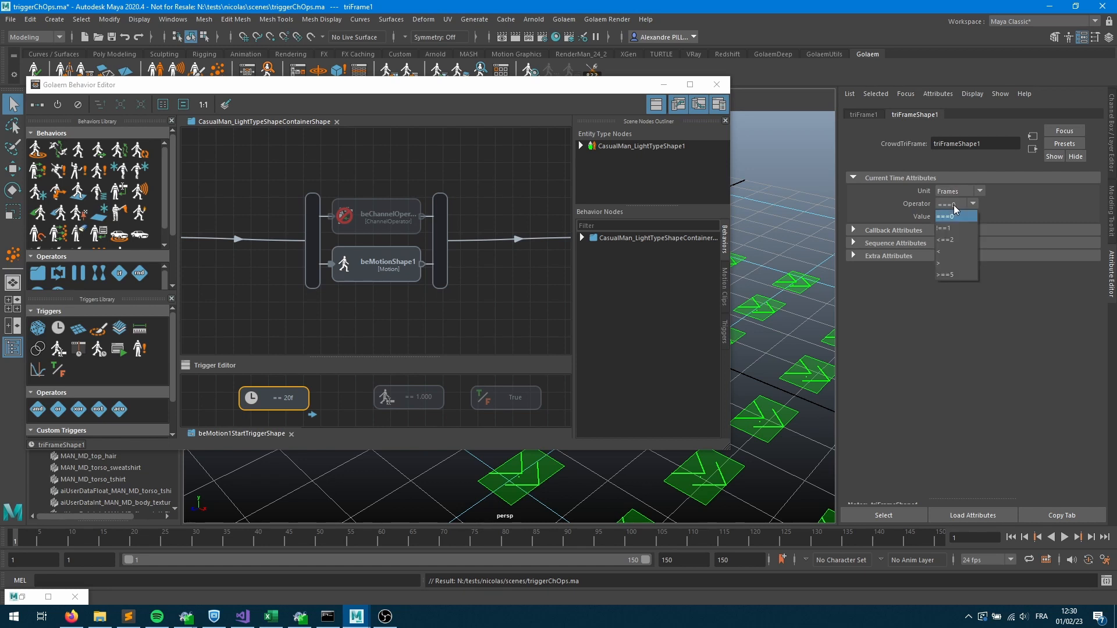
pyautogui.click(945, 215)
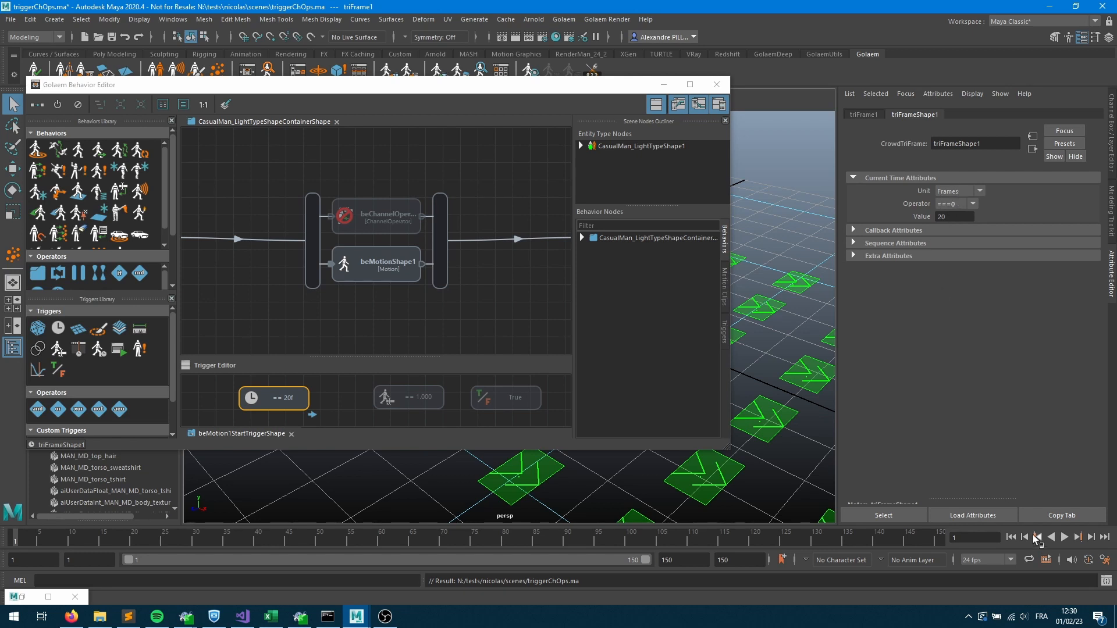
# Minimize the Behavior Editor and play the simulation to frame 36 to see when the entities start walking.
pyautogui.click(663, 84)
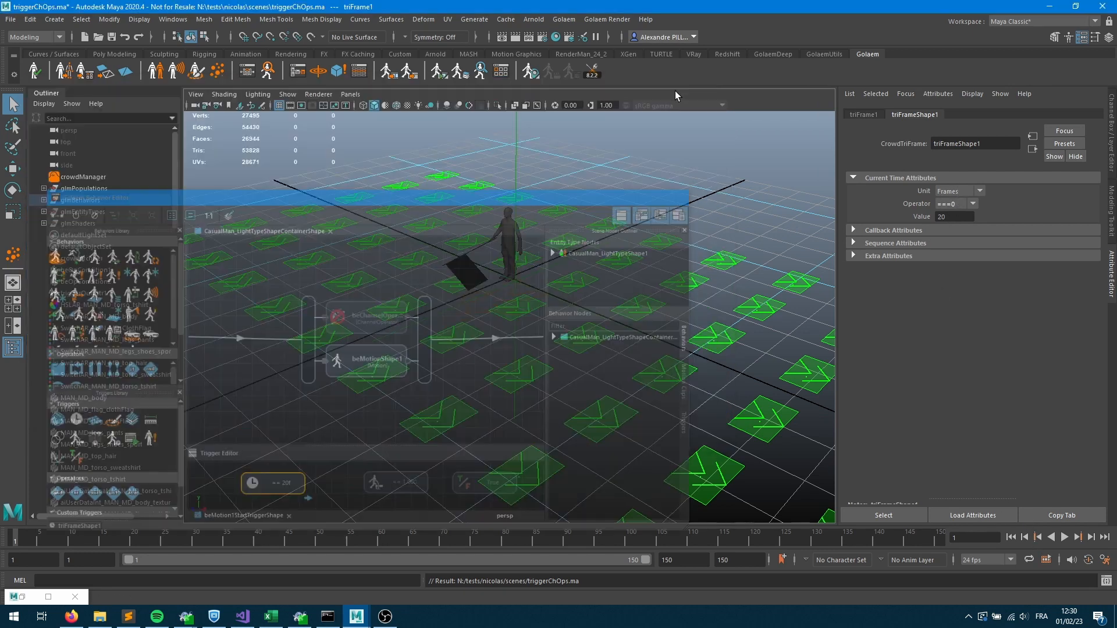
pyautogui.click(1065, 537)
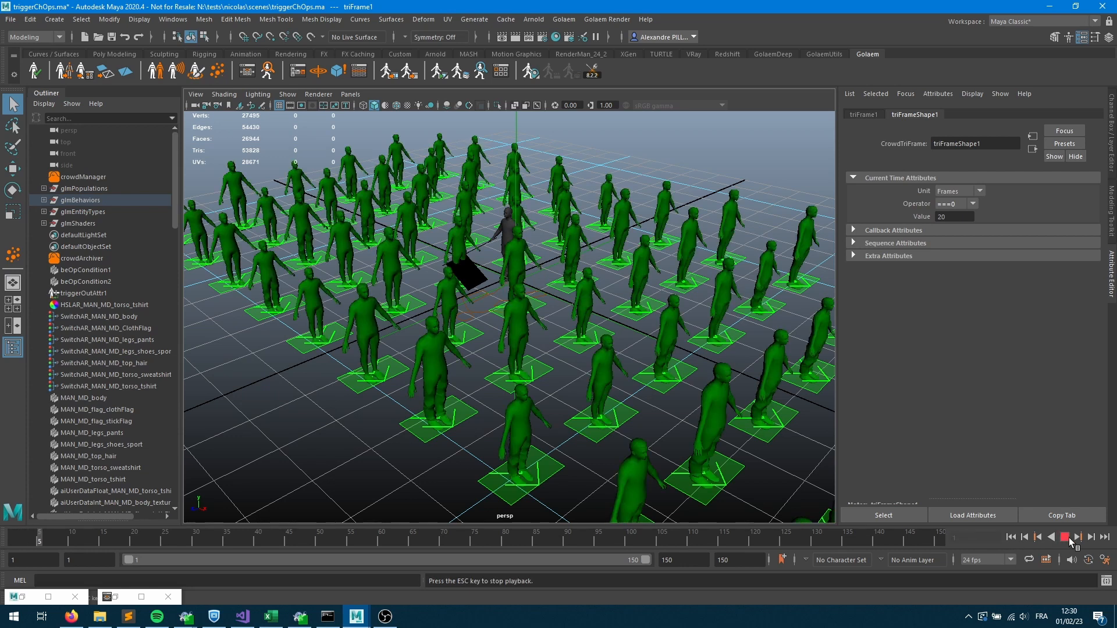
pyautogui.click(1065, 537)
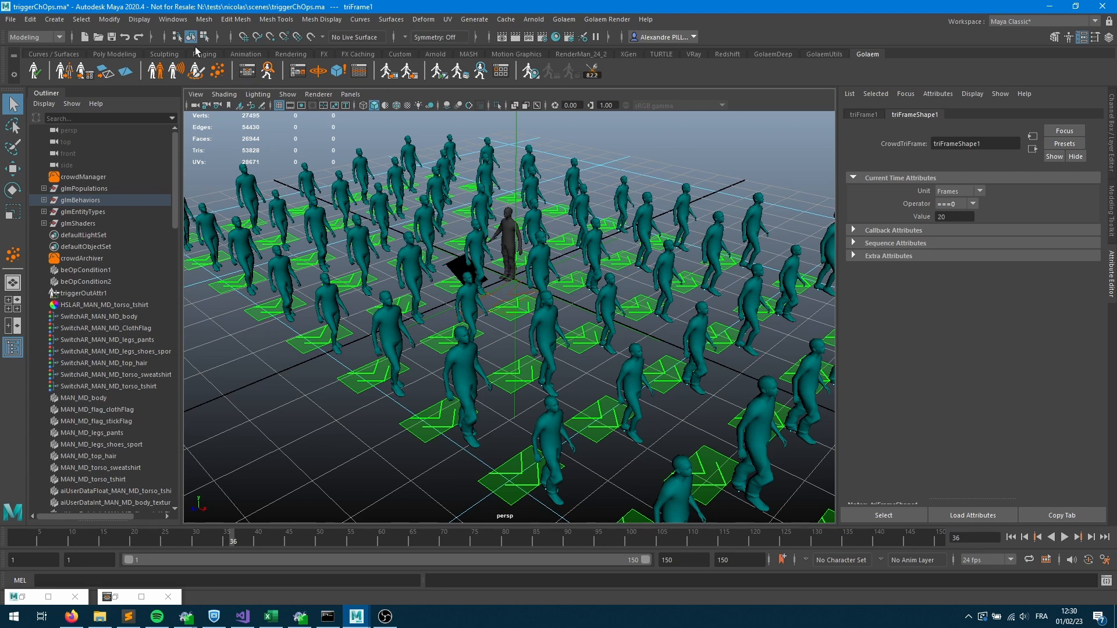
# Reopen the Behavior Editor, enable the channel operator behavior, and open its myTriggerOutput channel in the ChOp Editor.
pyautogui.click(247, 71)
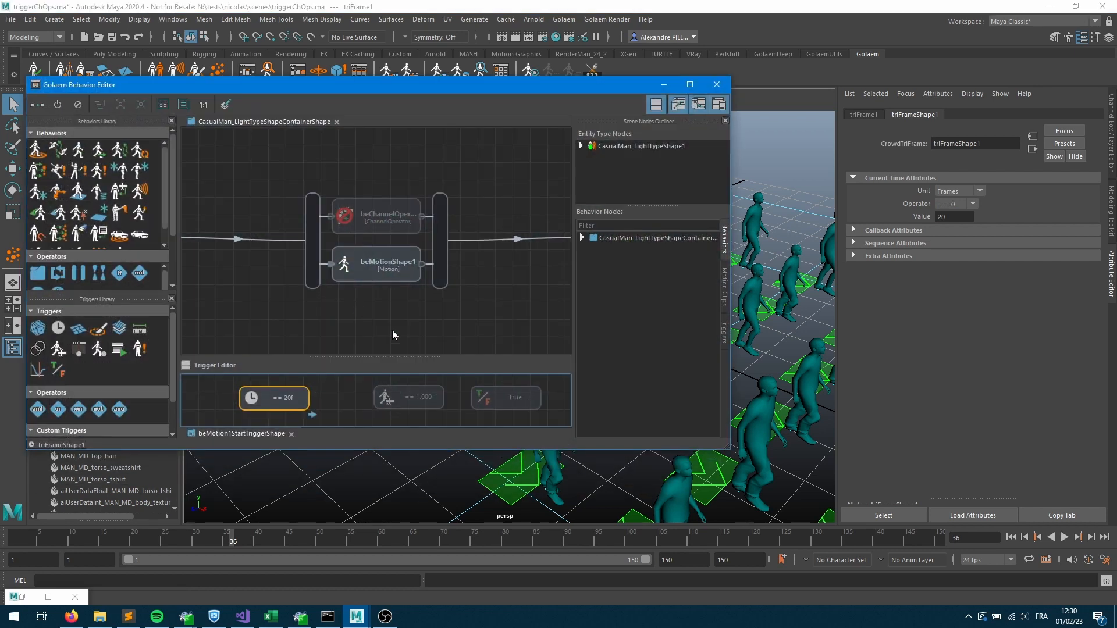
pyautogui.click(347, 224)
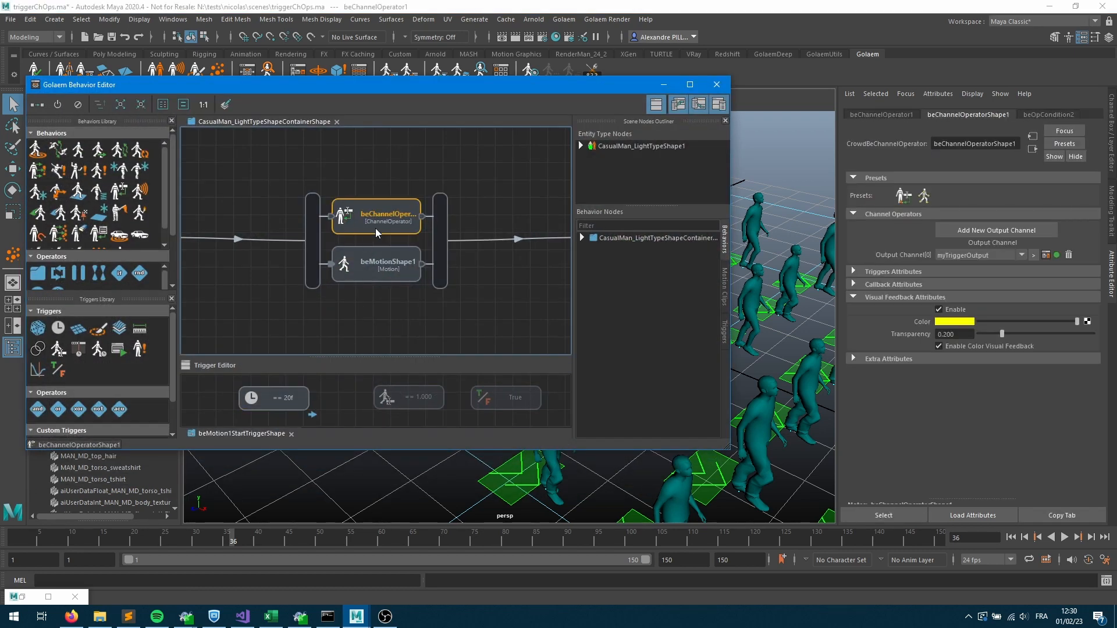
pyautogui.click(1045, 255)
pyautogui.moveTo(460, 314); pyautogui.dragTo(563, 284)
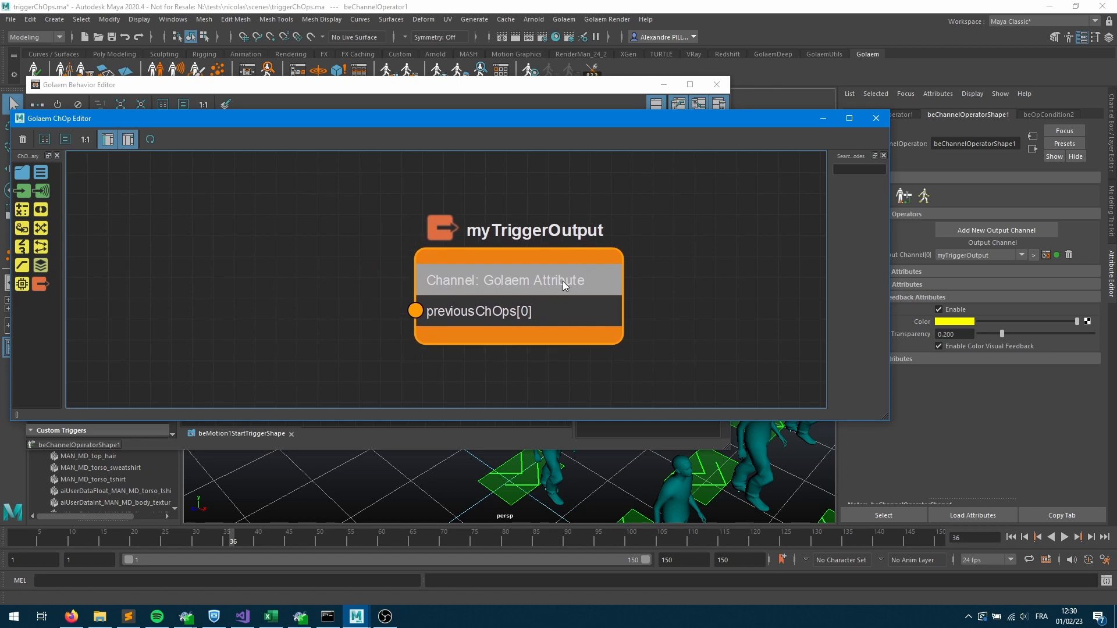
pyautogui.click(567, 262)
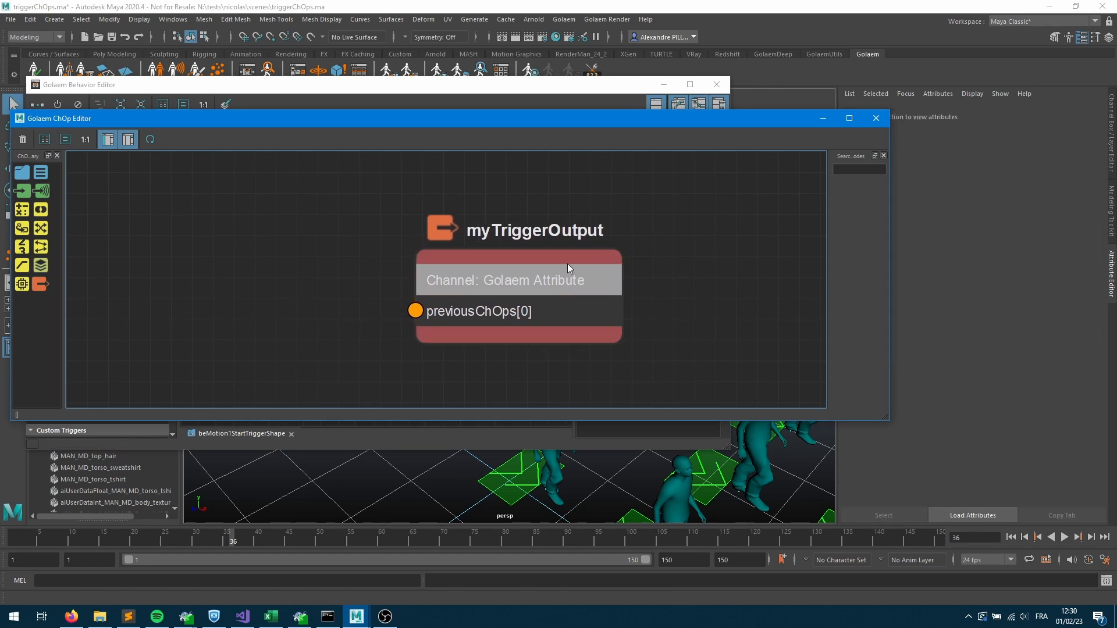
# Add an input node with the expression this.currentFrame and rename it currentFrame.
pyautogui.moveTo(21, 193); pyautogui.dragTo(284, 284)
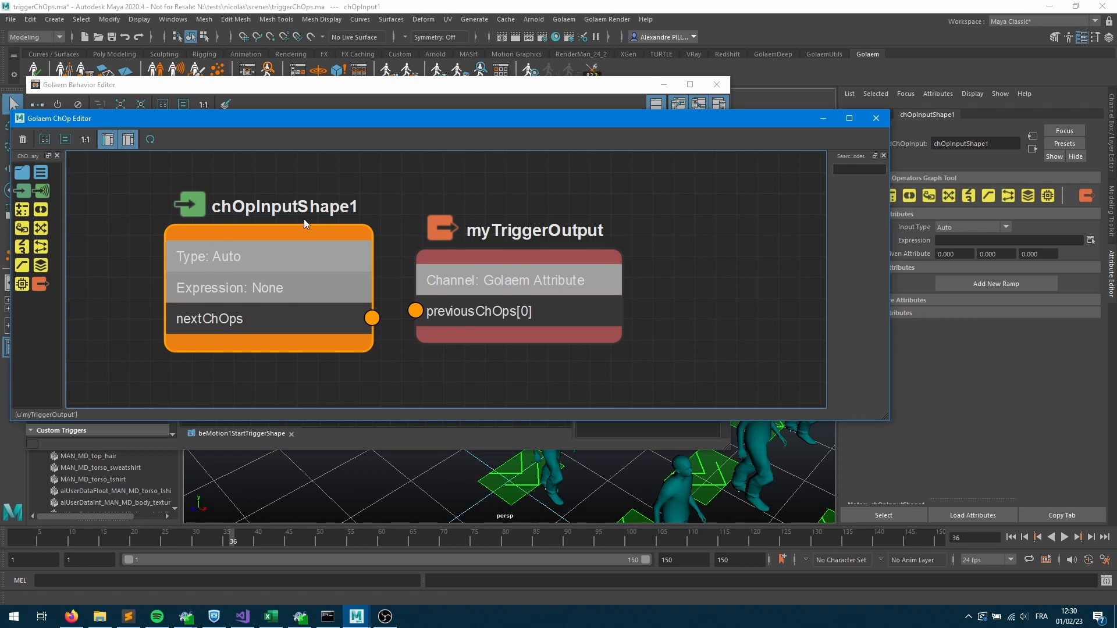
pyautogui.click(1091, 240)
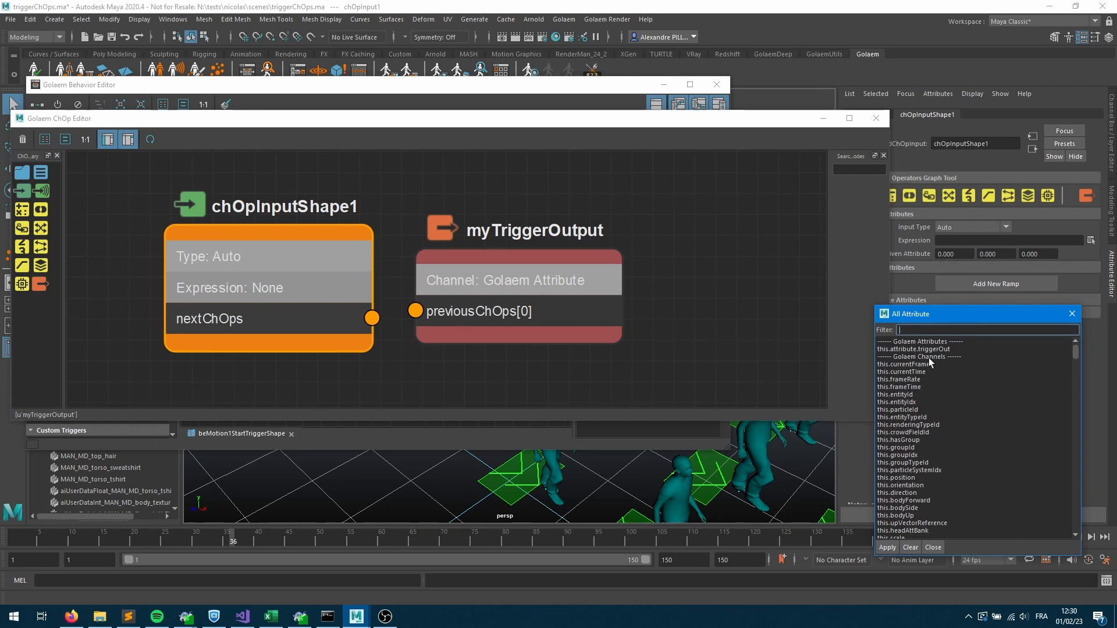
pyautogui.doubleClick(904, 365)
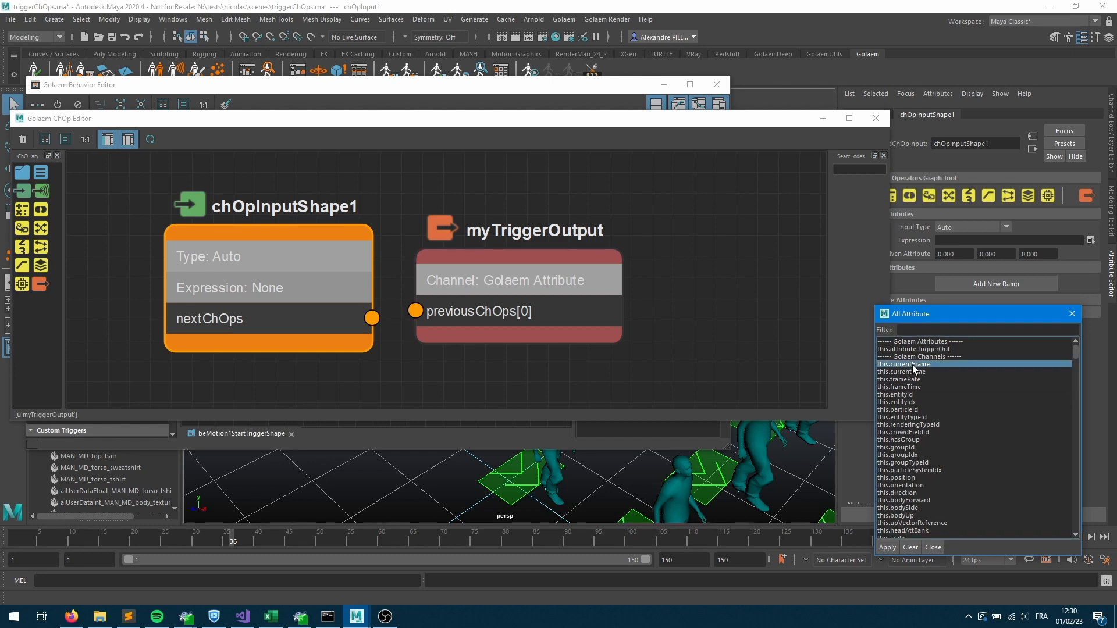
pyautogui.moveTo(269, 287); pyautogui.dragTo(207, 246)
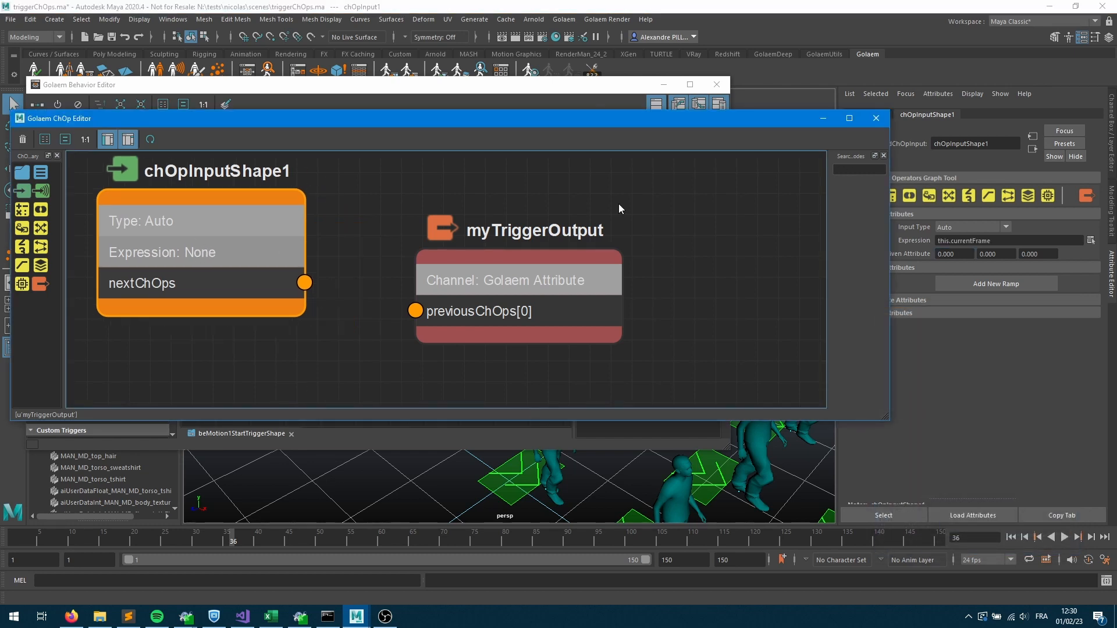
pyautogui.doubleClick(983, 144)
pyautogui.write('currentFrame')
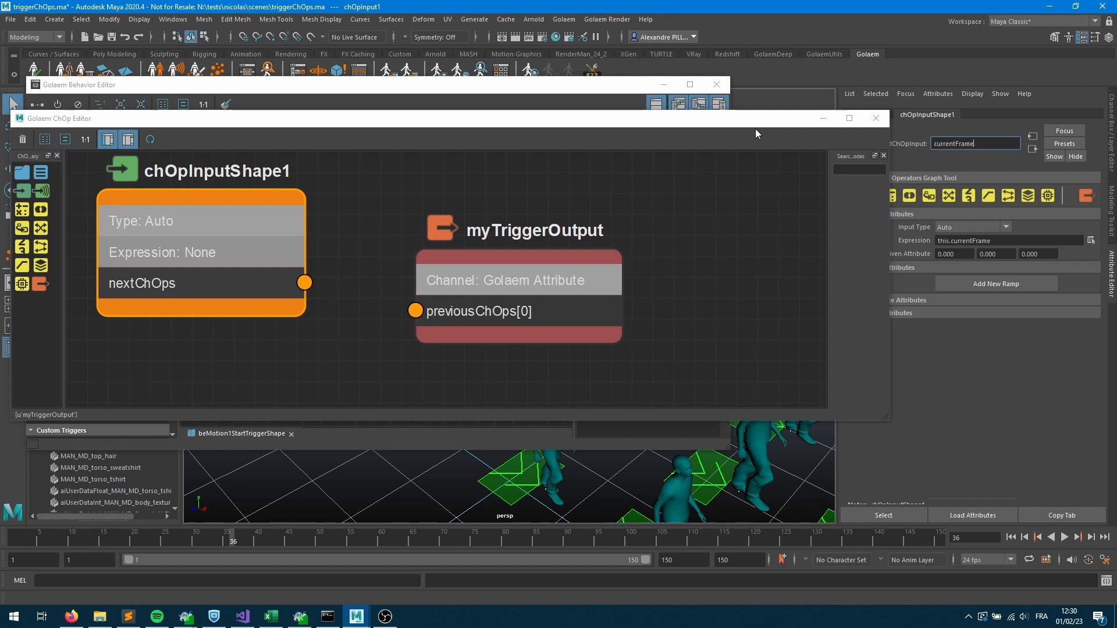
pyautogui.press('Return')
# Add a boolean operation node to the graph and connect currentFrame directly to myTriggerOutput.
pyautogui.moveTo(563, 277); pyautogui.dragTo(723, 262)
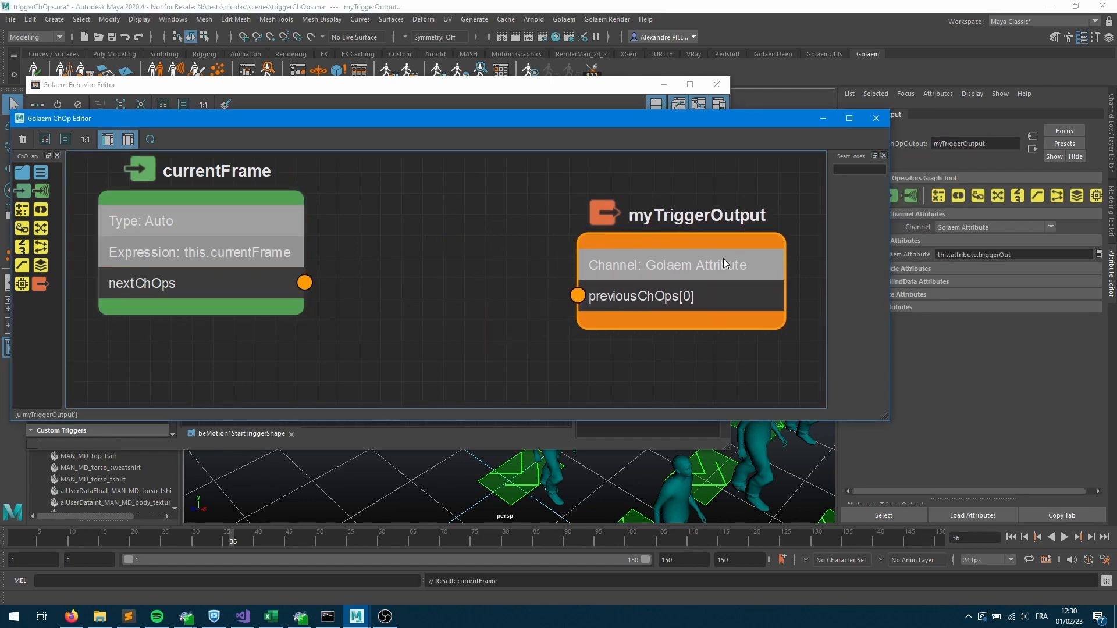
pyautogui.click(46, 209)
pyautogui.moveTo(466, 249); pyautogui.dragTo(443, 384)
pyautogui.moveTo(304, 283); pyautogui.dragTo(577, 295)
# Make the True trigger the active start trigger, disable the motion behavior, and minimize the Behavior Editor.
pyautogui.click(422, 82)
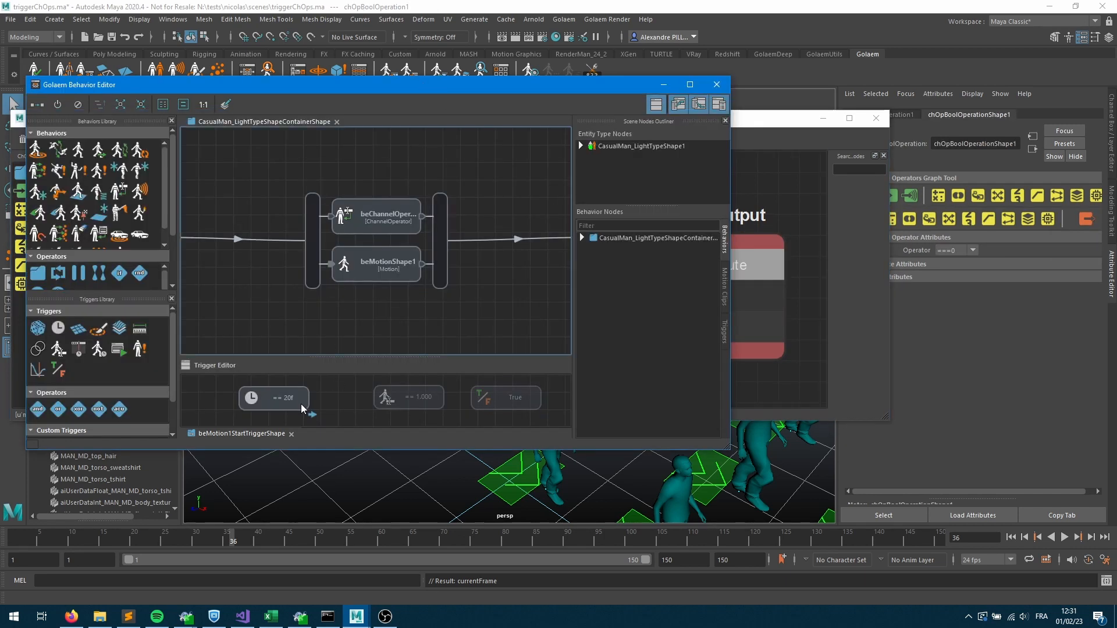
pyautogui.click(494, 401)
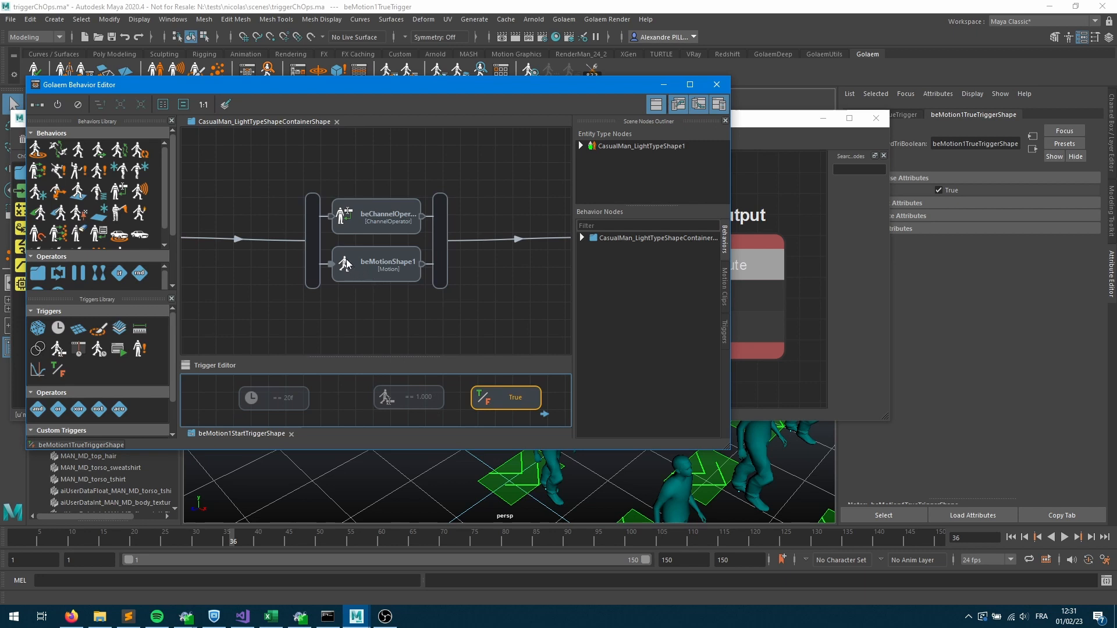
pyautogui.click(376, 268)
pyautogui.click(664, 84)
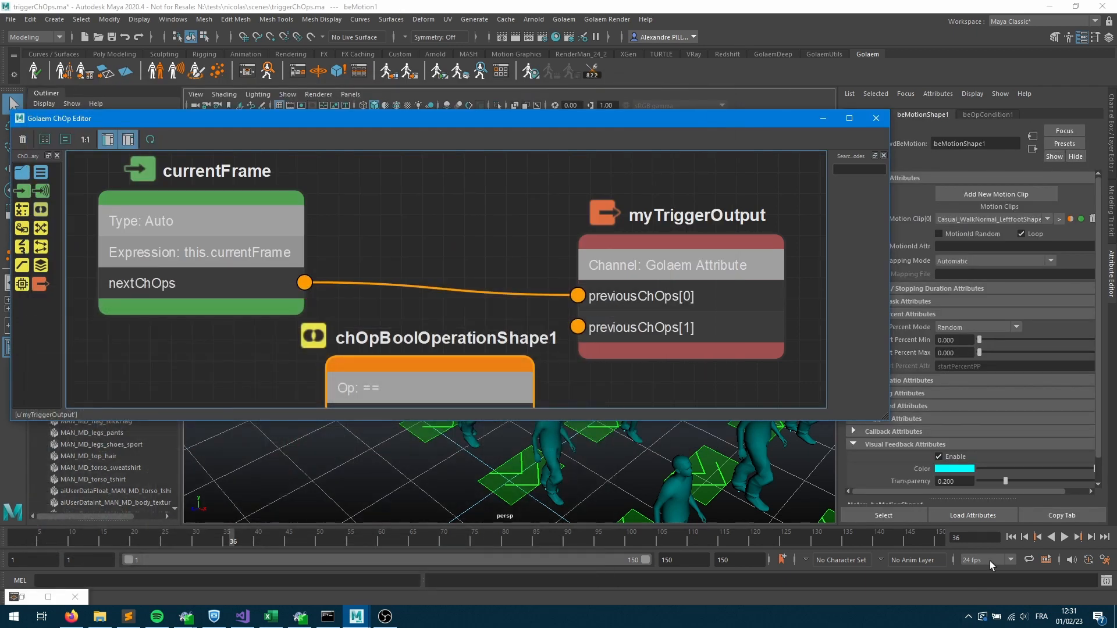
# Rewind and play the simulation to frame 66, watching the triggerOut values in the Attributes Spreadsheet.
pyautogui.click(1011, 537)
pyautogui.click(1062, 538)
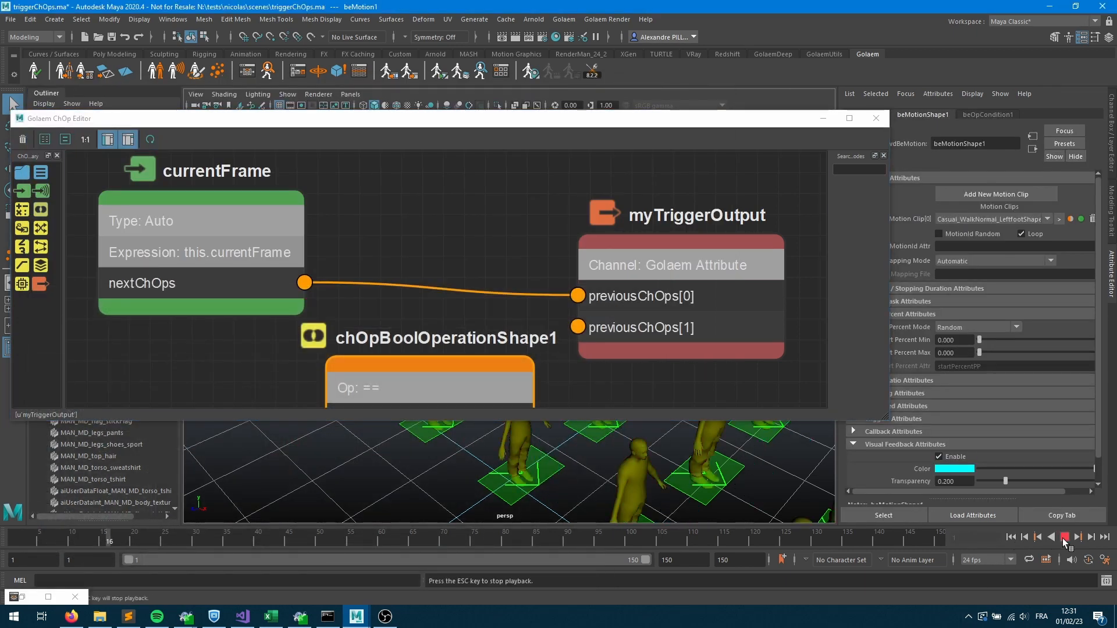
pyautogui.click(359, 71)
pyautogui.scroll(6, 478, 341)
pyautogui.scroll(7, 478, 342)
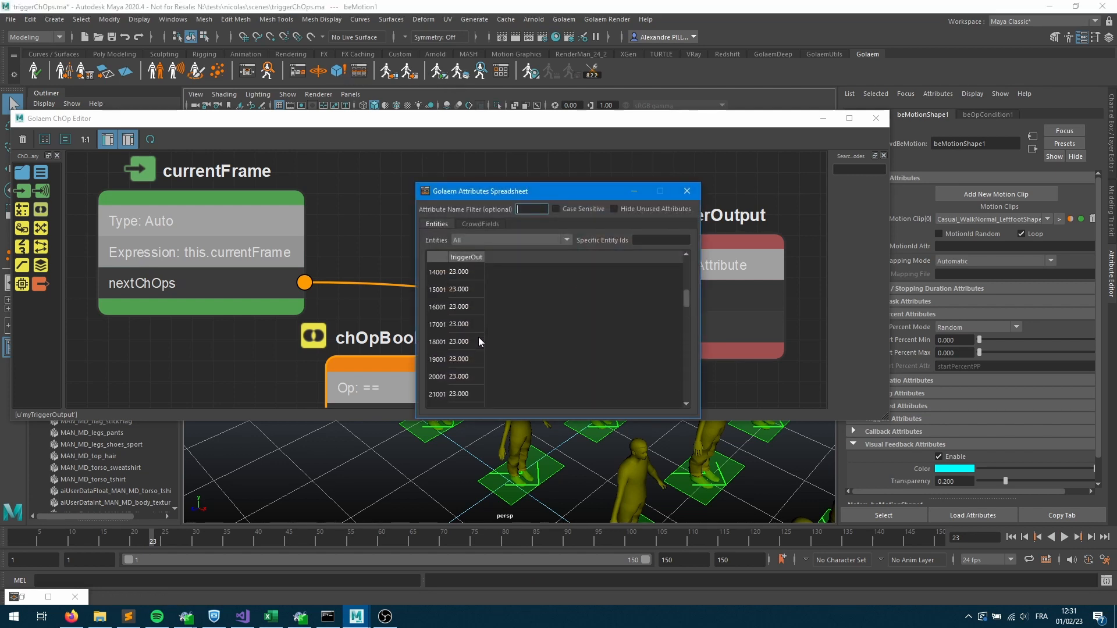
pyautogui.click(1065, 538)
pyautogui.click(1065, 537)
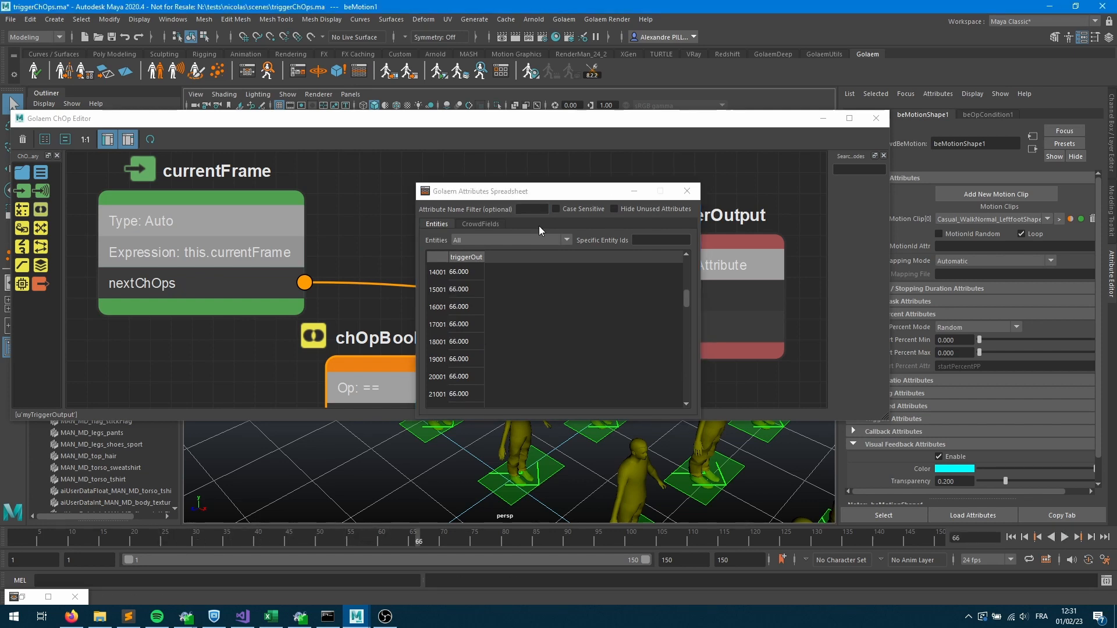
# Close the spreadsheet, insert the boolean operation between currentFrame and myTriggerOutput, and review its operator choices.
pyautogui.click(693, 197)
pyautogui.click(627, 281)
pyautogui.moveTo(490, 356); pyautogui.dragTo(498, 224)
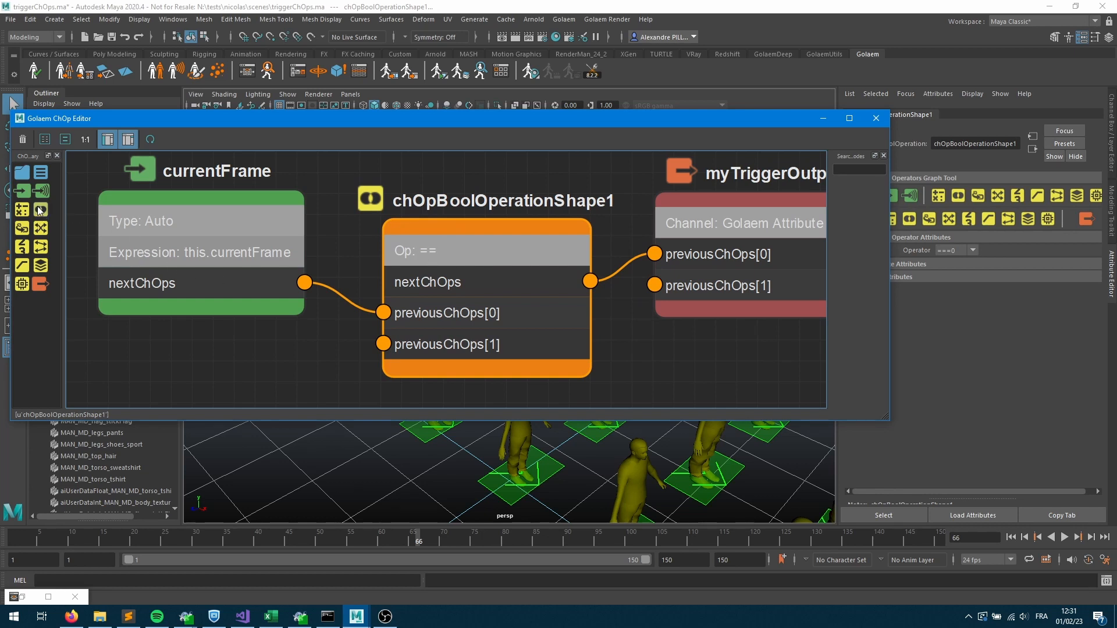
pyautogui.click(957, 251)
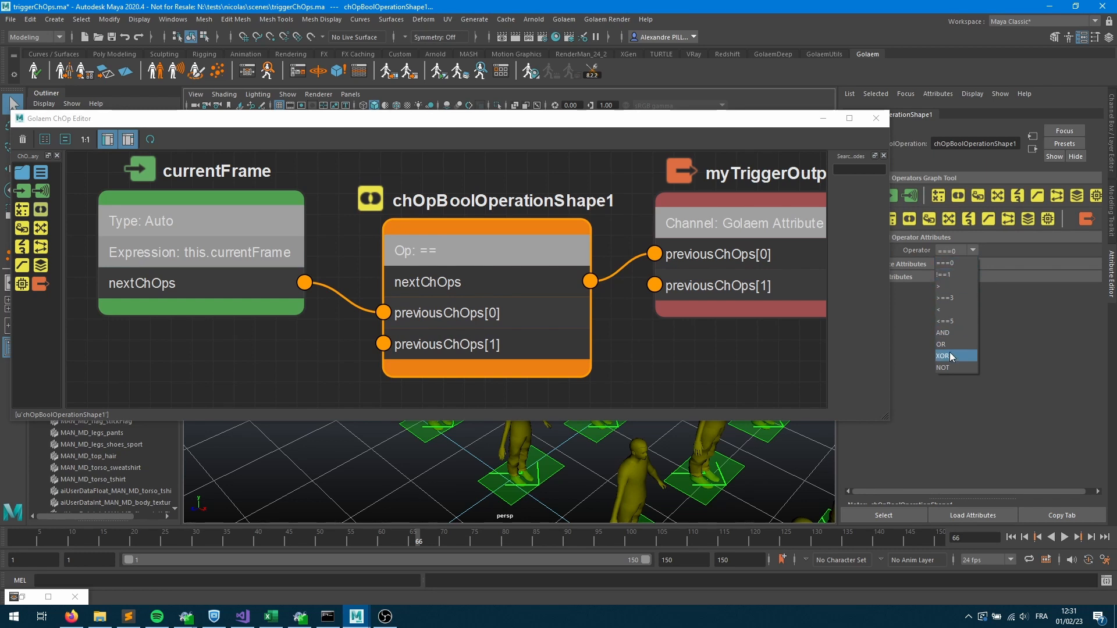
# Add a second input node below currentFrame and rename it frameThreshold.
pyautogui.click(245, 383)
pyautogui.moveTo(23, 191); pyautogui.dragTo(170, 348)
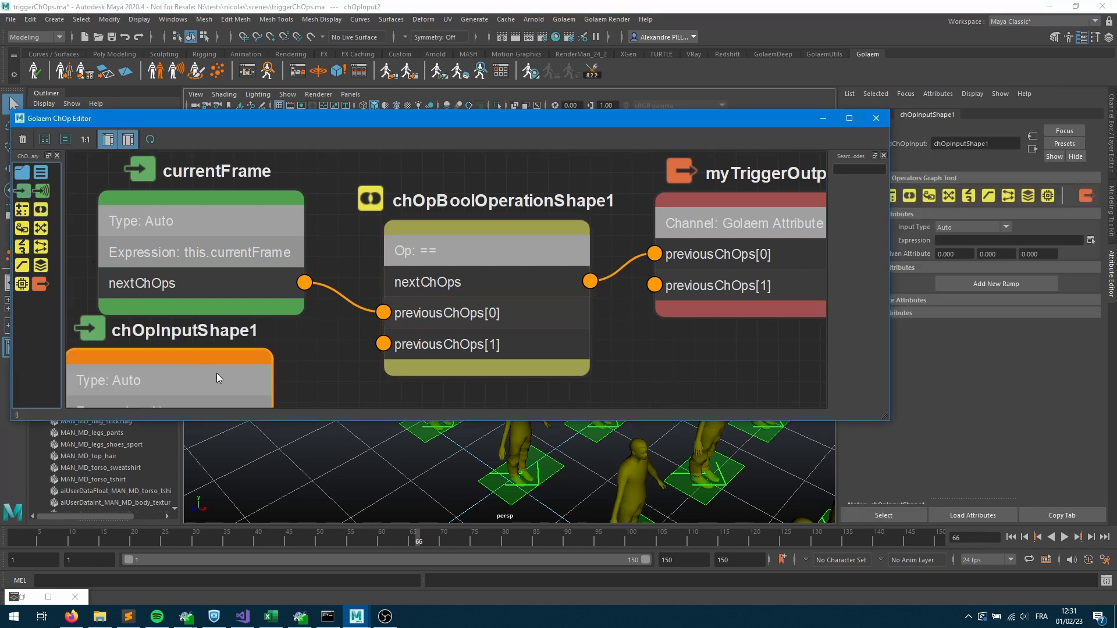
pyautogui.doubleClick(995, 144)
pyautogui.write('frame')
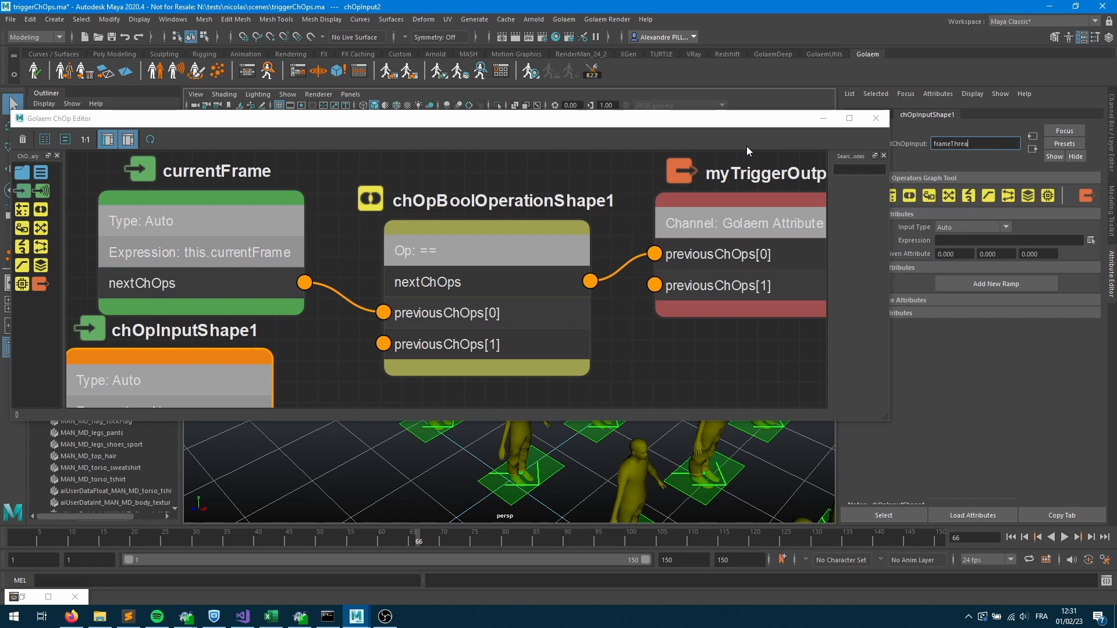
pyautogui.write('Threshold')
# Set the frameThreshold input type to Double and its first given value to 20.
pyautogui.click(954, 227)
pyautogui.click(954, 250)
pyautogui.click(952, 239)
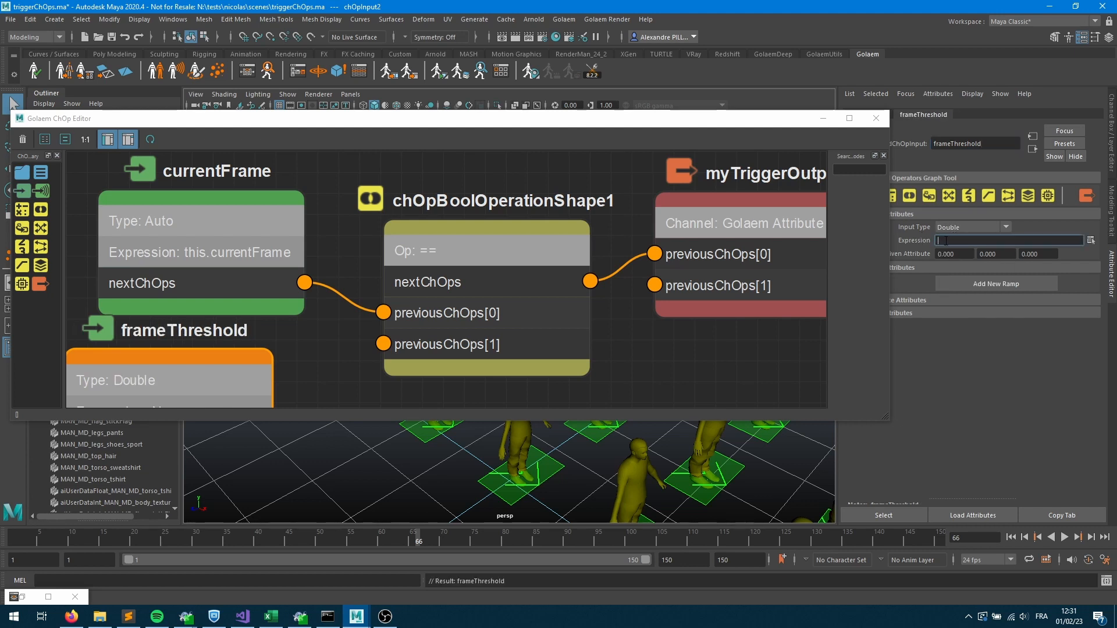
pyautogui.click(954, 253)
pyautogui.write('20')
pyautogui.press('Tab')
# Connect frameThreshold to the second input of the boolean operation.
pyautogui.scroll(-1, 330, 345)
pyautogui.moveTo(340, 337); pyautogui.dragTo(360, 245, button='middle')
pyautogui.moveTo(300, 336); pyautogui.dragTo(396, 251)
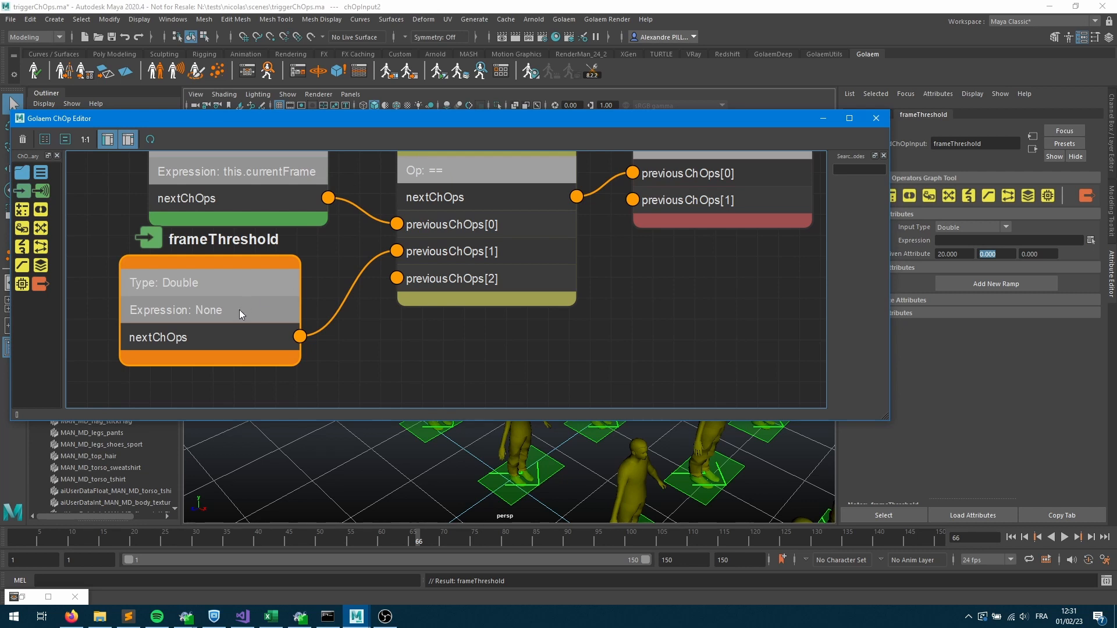
pyautogui.click(581, 341)
pyautogui.moveTo(677, 306); pyautogui.dragTo(496, 372, button='middle')
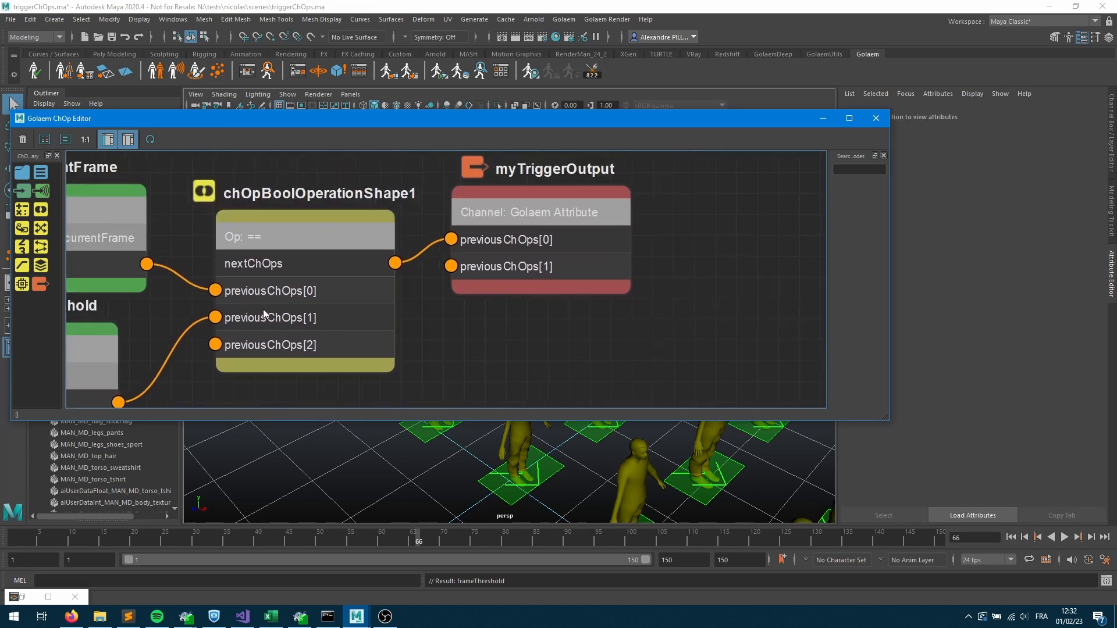
# Reopen the Behavior Editor, re-enable the motion behavior, and make the == 1.000 expression trigger its active start trigger.
pyautogui.click(245, 73)
pyautogui.click(378, 272)
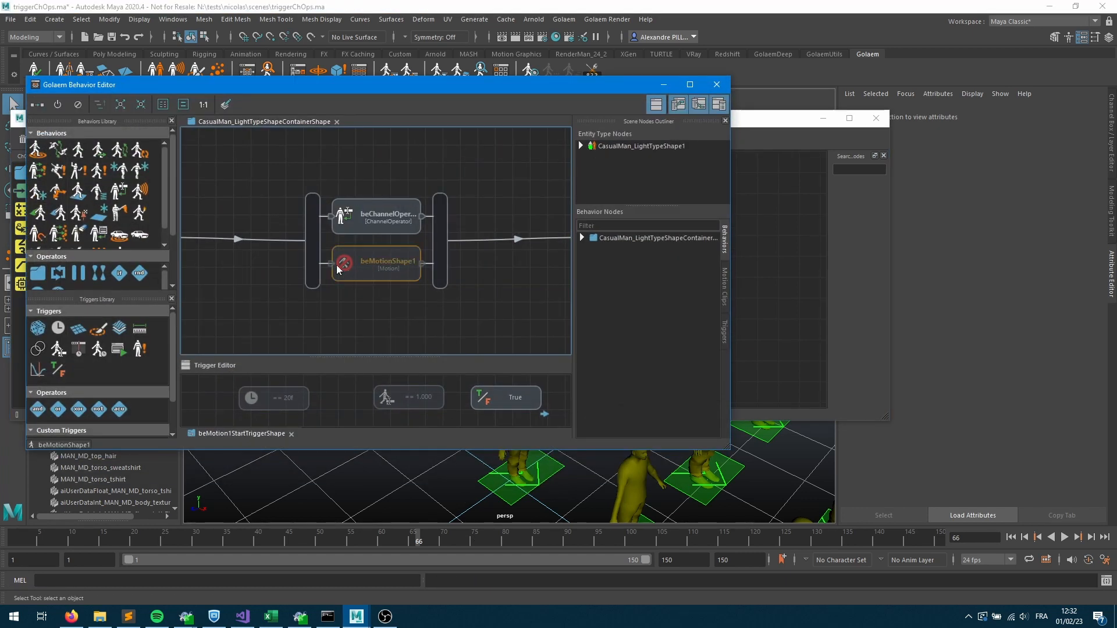
pyautogui.click(389, 395)
pyautogui.press('d')
pyautogui.press('s')
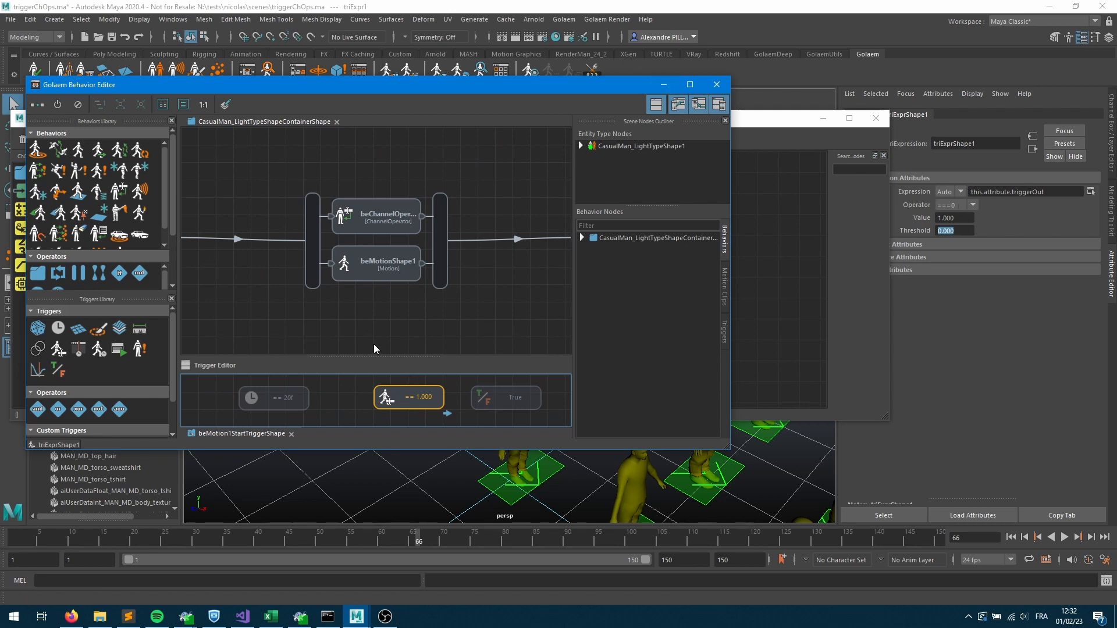
pyautogui.click(357, 388)
pyautogui.click(345, 273)
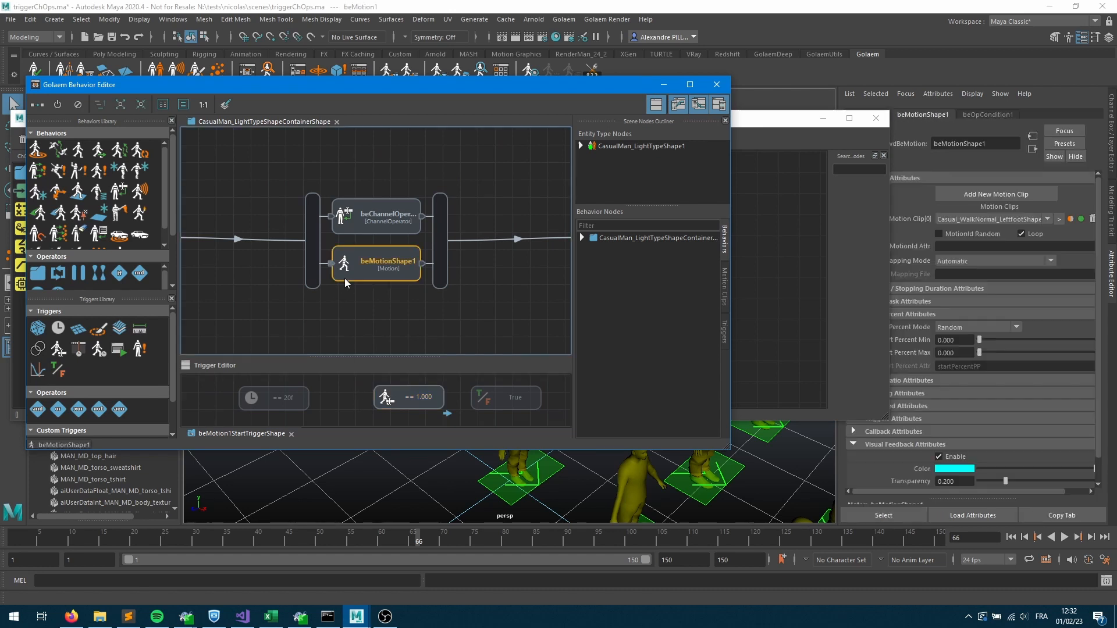
# Minimize both editors, rewind, and play the simulation to frame 37 to check when the entities trigger.
pyautogui.click(663, 85)
pyautogui.click(824, 119)
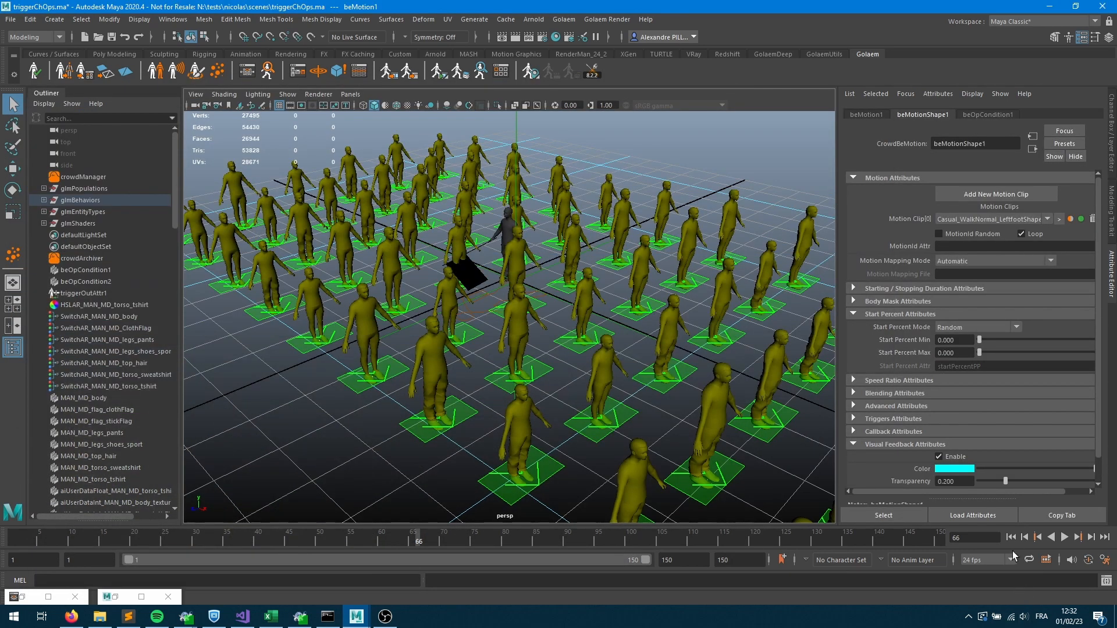
pyautogui.click(1028, 539)
pyautogui.click(1065, 537)
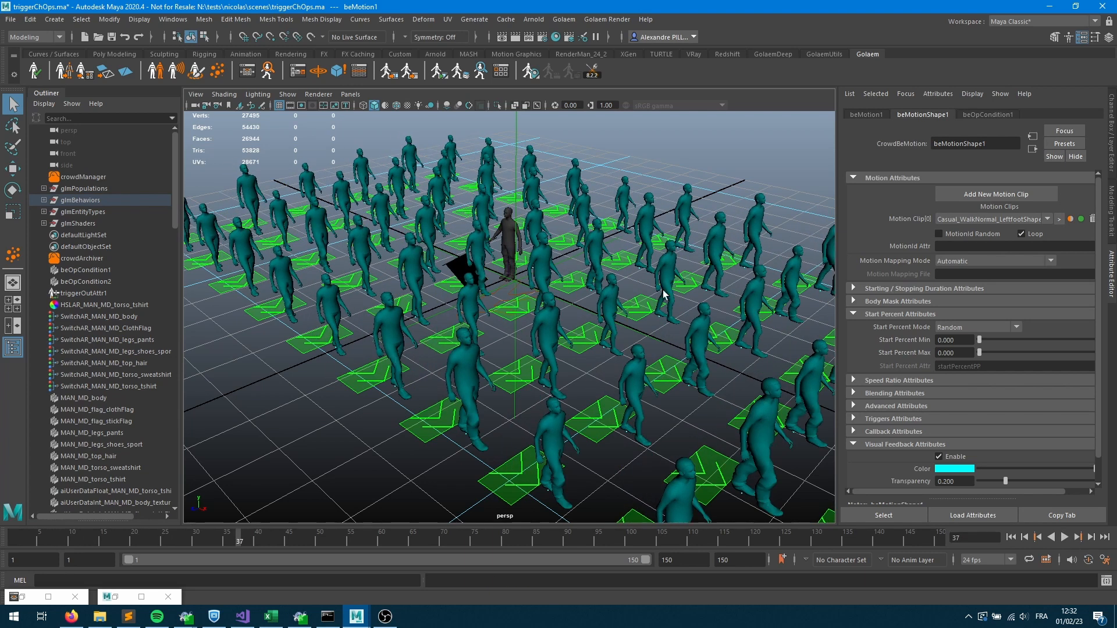
# Reopen the Behavior Editor and examine the current time trigger's Unit choices, keeping Frames.
pyautogui.click(247, 72)
pyautogui.click(298, 397)
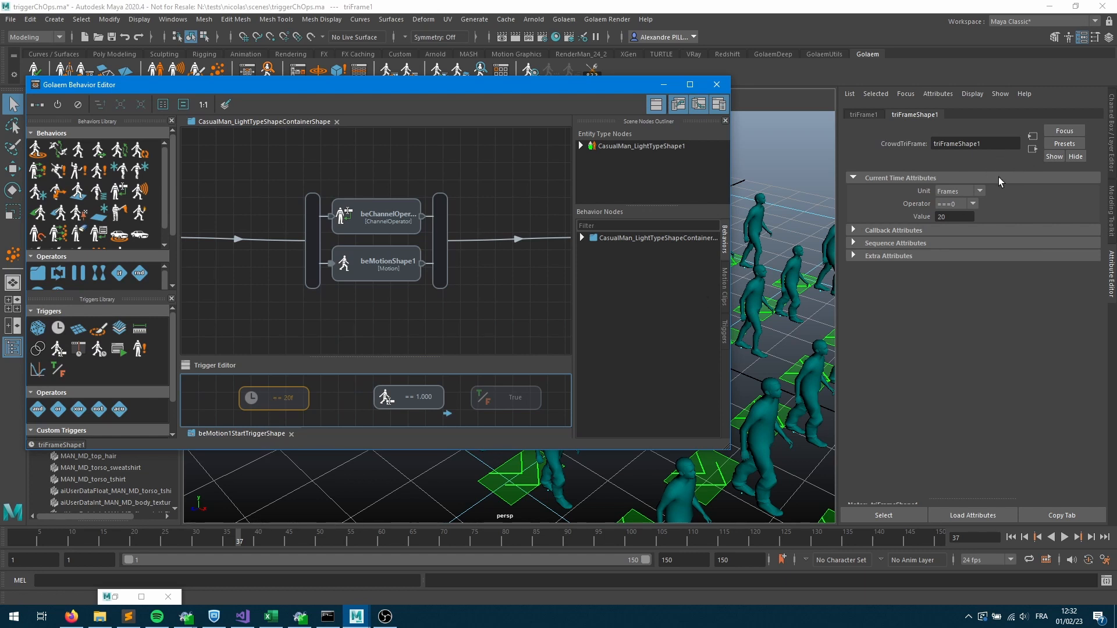
pyautogui.click(953, 192)
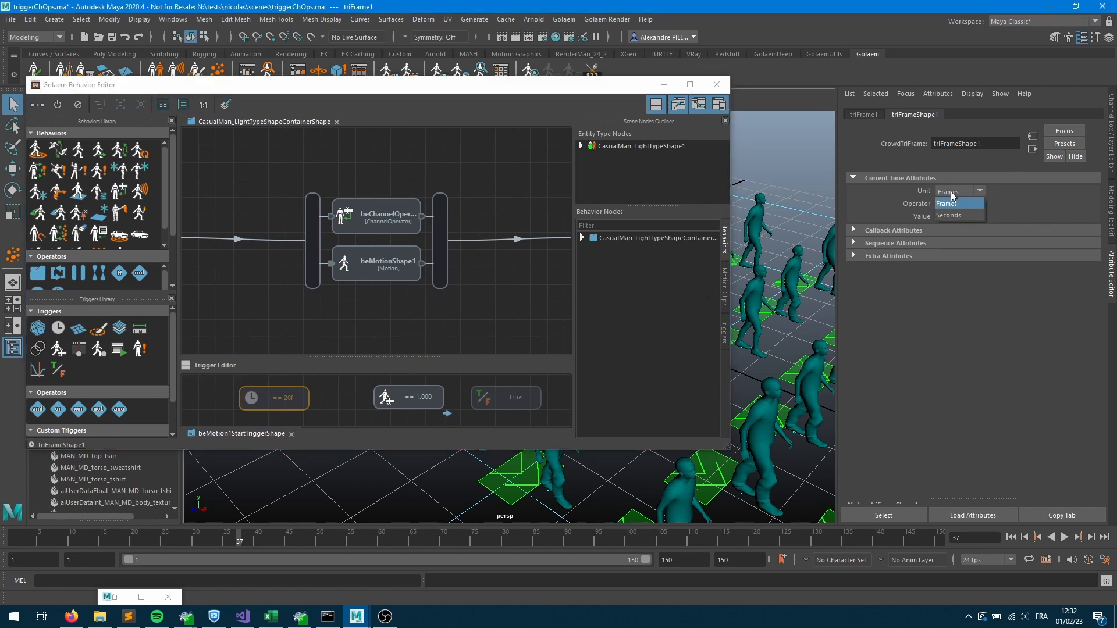
pyautogui.click(952, 203)
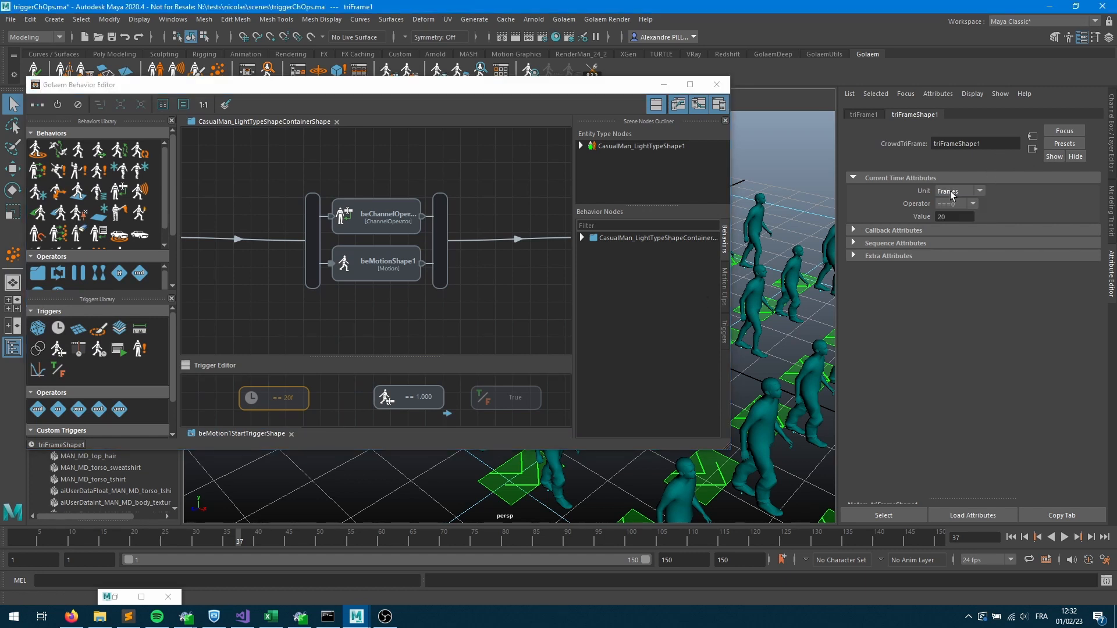
# Open the beChannelOperator graph and examine the currentFrame input's expression and its available expression choices.
pyautogui.doubleClick(381, 218)
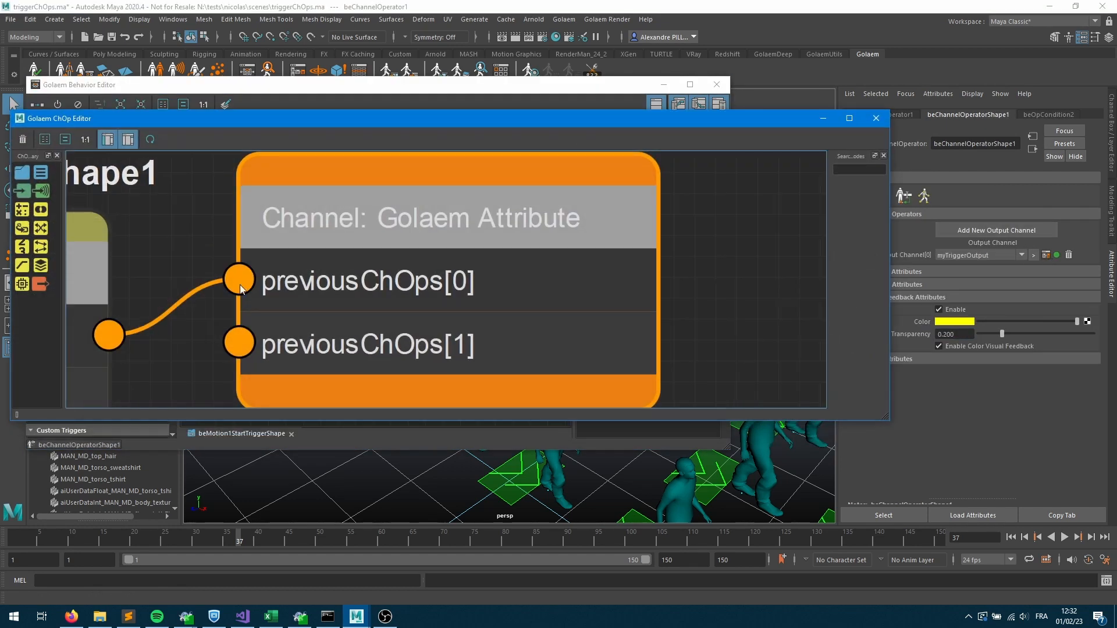
pyautogui.scroll(-3, 217, 277)
pyautogui.moveTo(292, 275); pyautogui.dragTo(689, 253, button='middle')
pyautogui.click(159, 240)
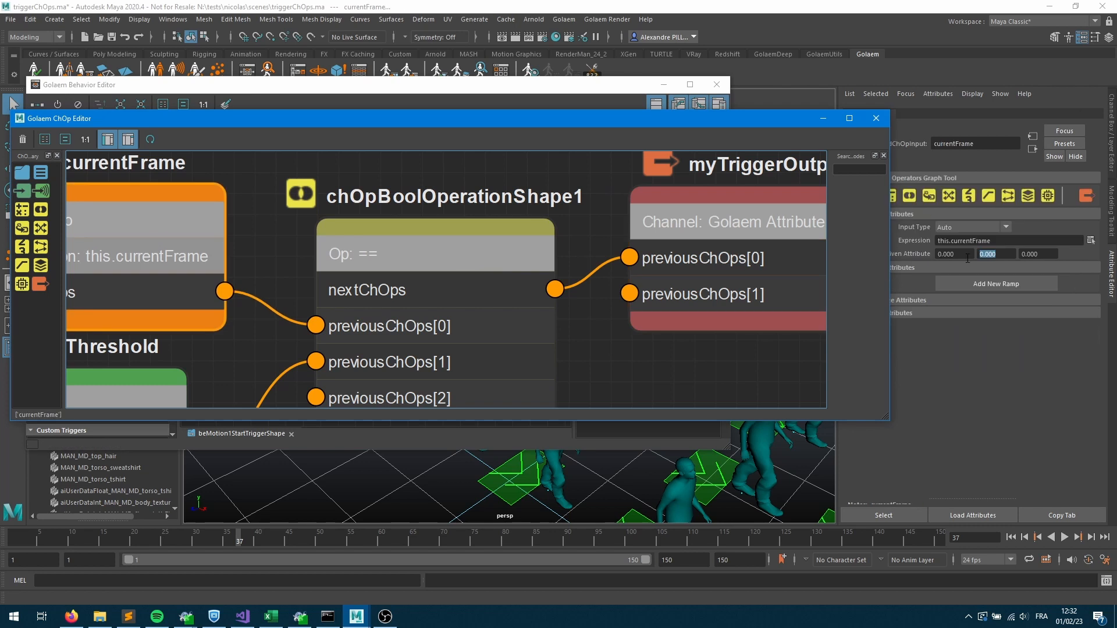
pyautogui.click(1091, 240)
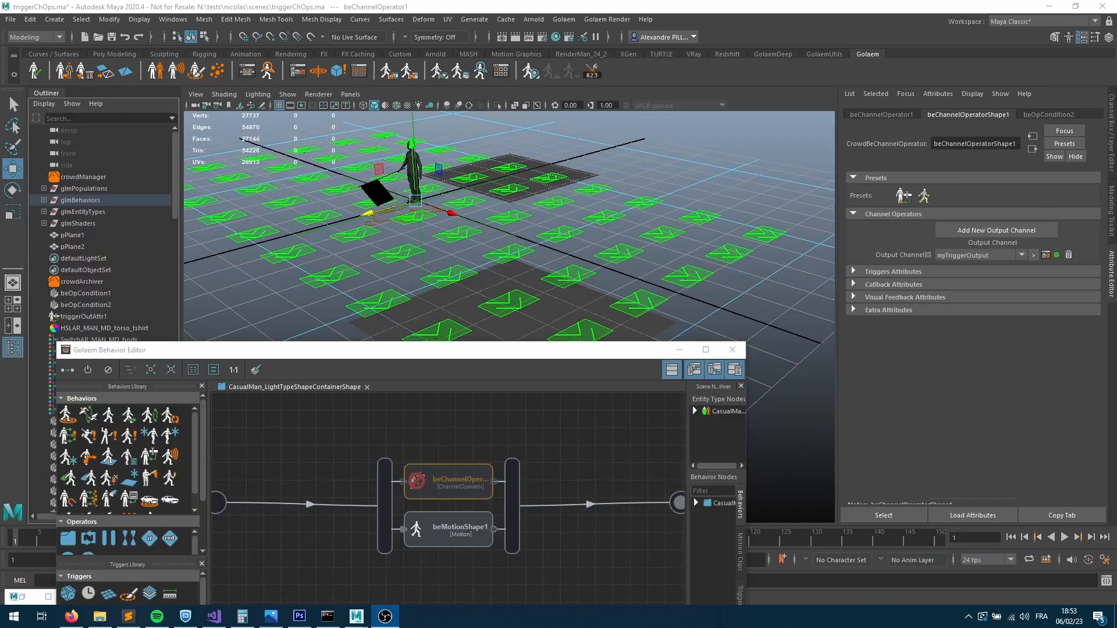
# Examine the polygon zone trigger's mapped planes in the scene and its 2d/3d options.
pyautogui.moveTo(453, 360); pyautogui.dragTo(406, 242)
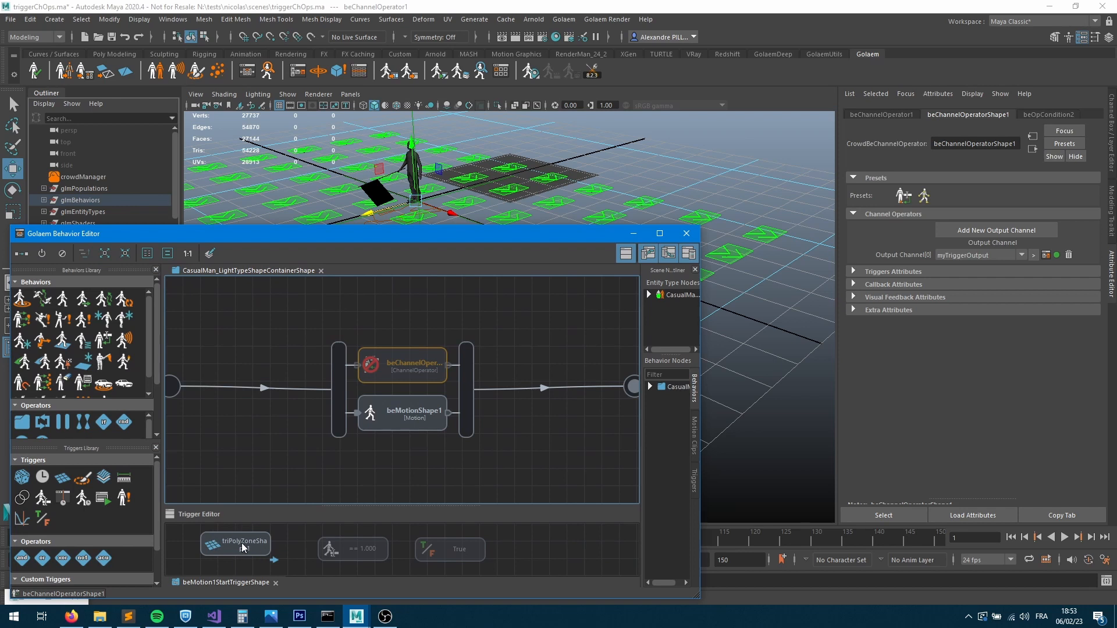
pyautogui.click(226, 546)
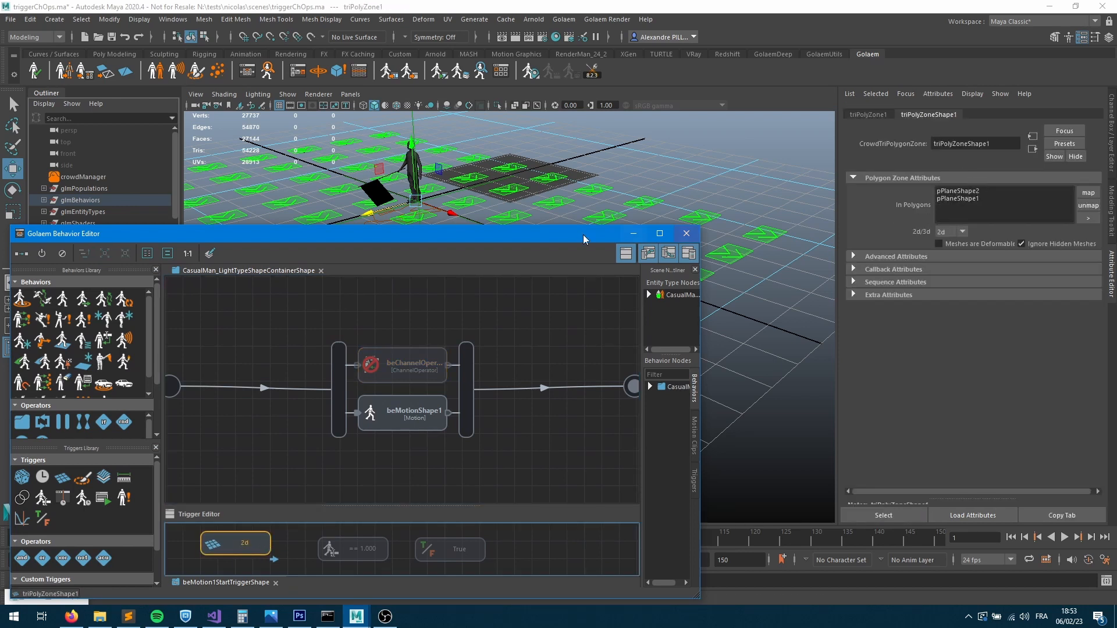
pyautogui.moveTo(456, 235); pyautogui.dragTo(429, 385)
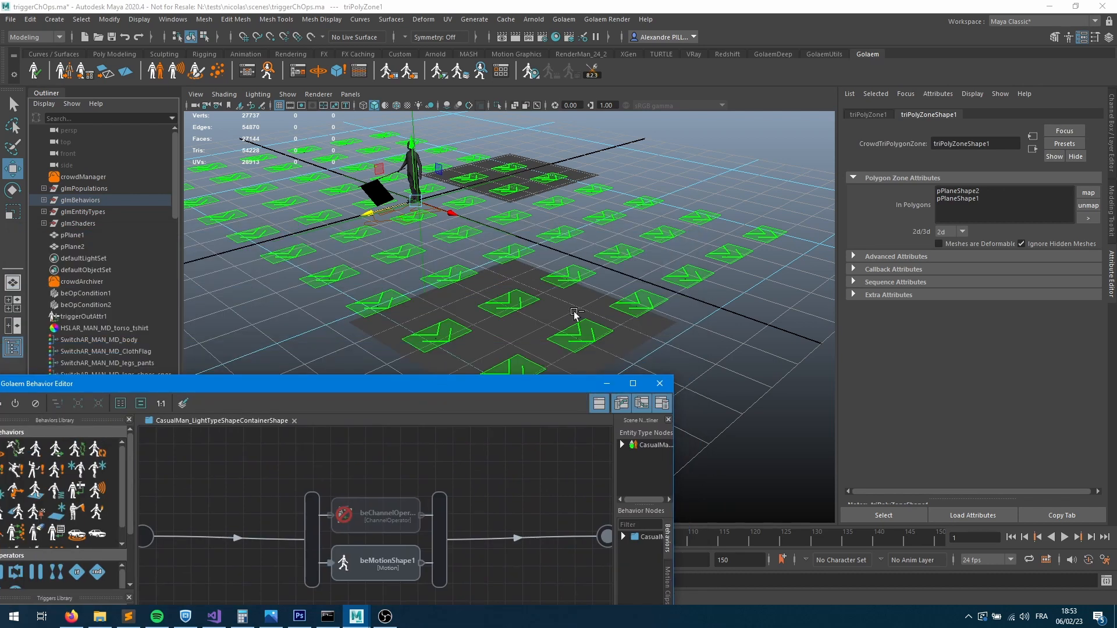
pyautogui.moveTo(551, 386); pyautogui.dragTo(565, 264)
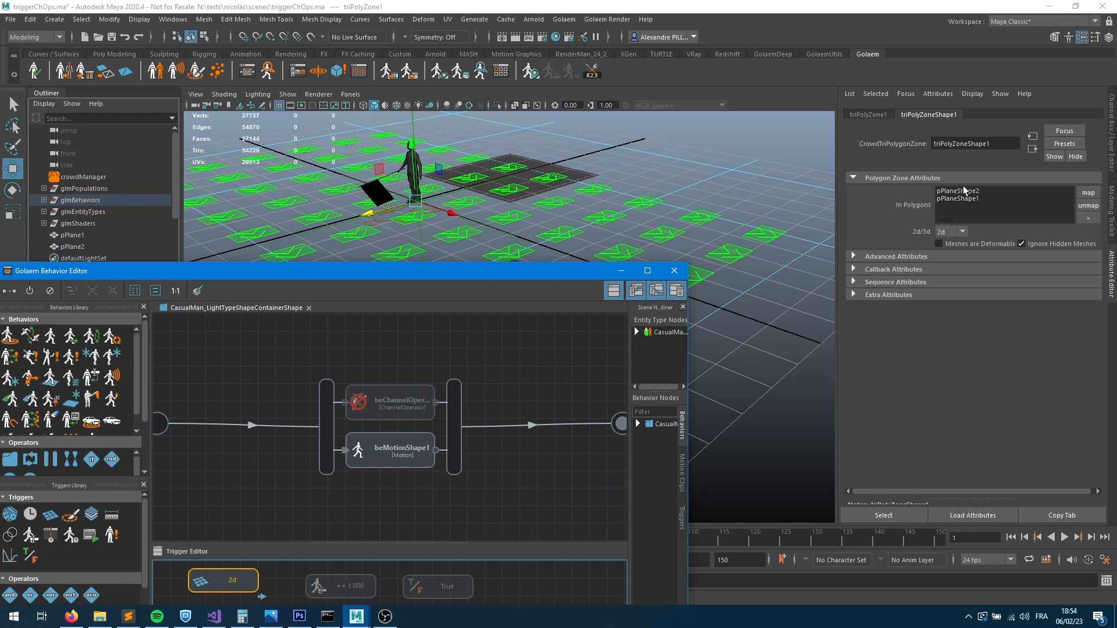
pyautogui.click(950, 233)
pyautogui.click(946, 244)
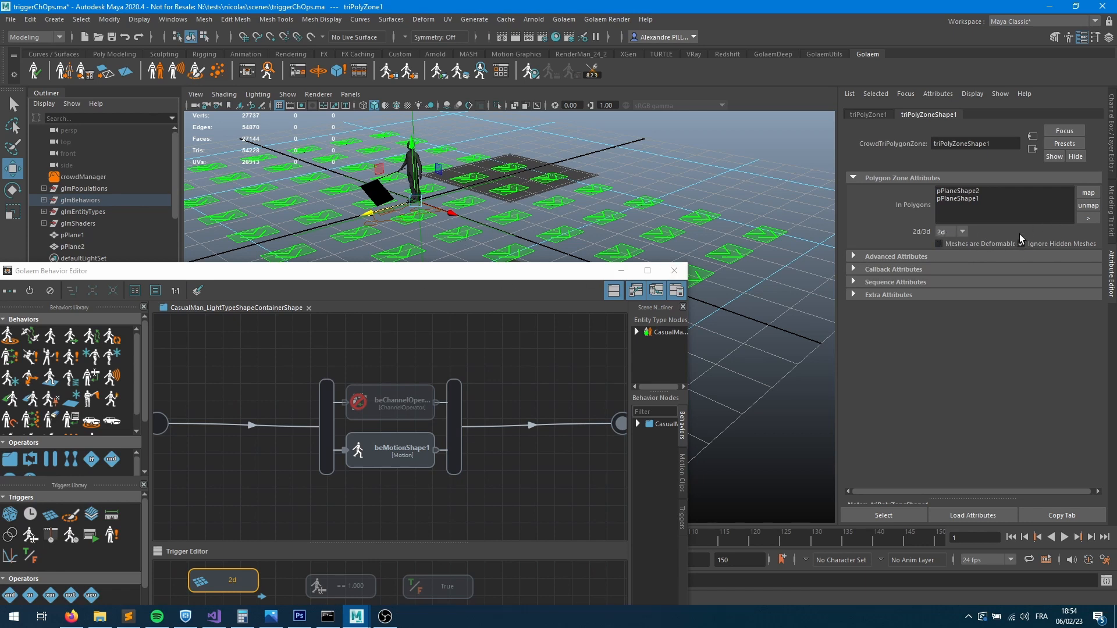
# Minimize the Behavior Editor and play the simulation to frame 92 to check how the polygon zone trigger behaves.
pyautogui.moveTo(466, 266); pyautogui.dragTo(513, 130)
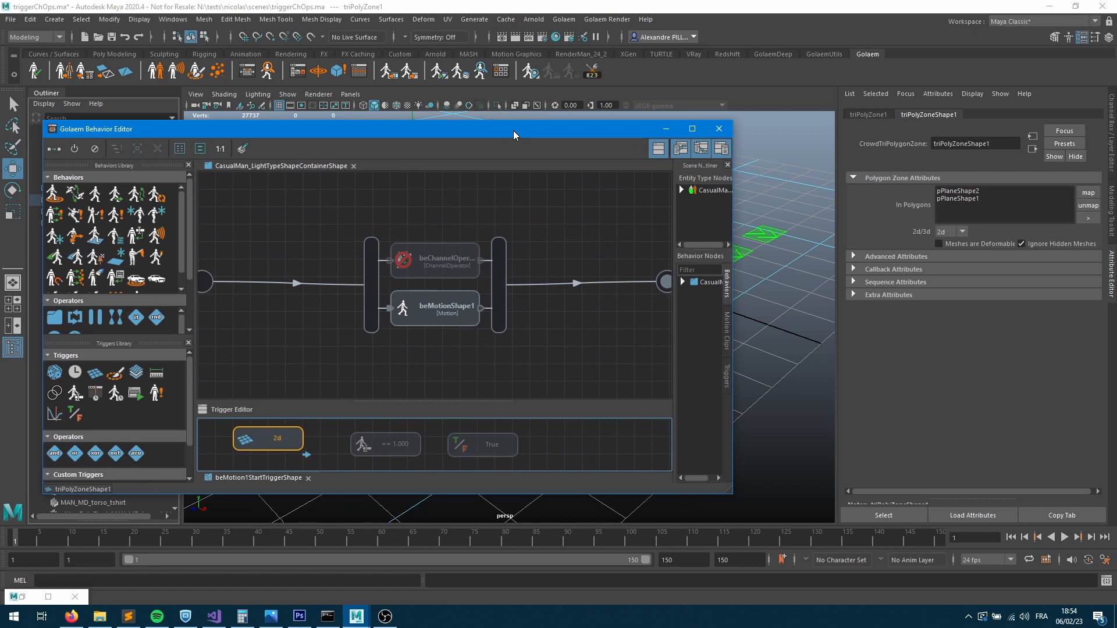
pyautogui.click(666, 129)
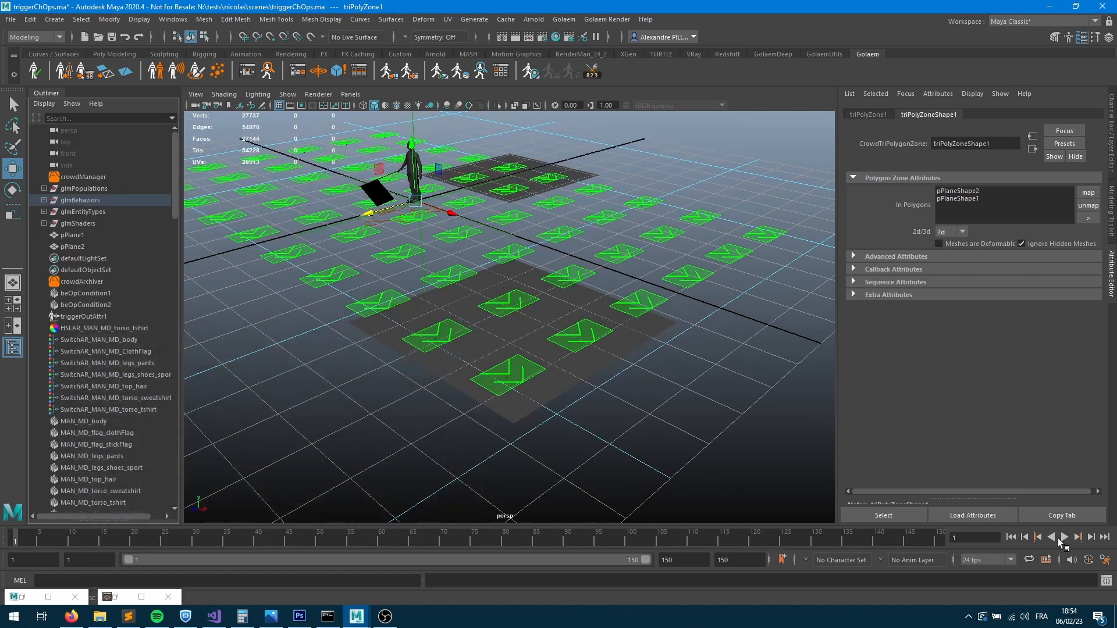
pyautogui.click(1061, 537)
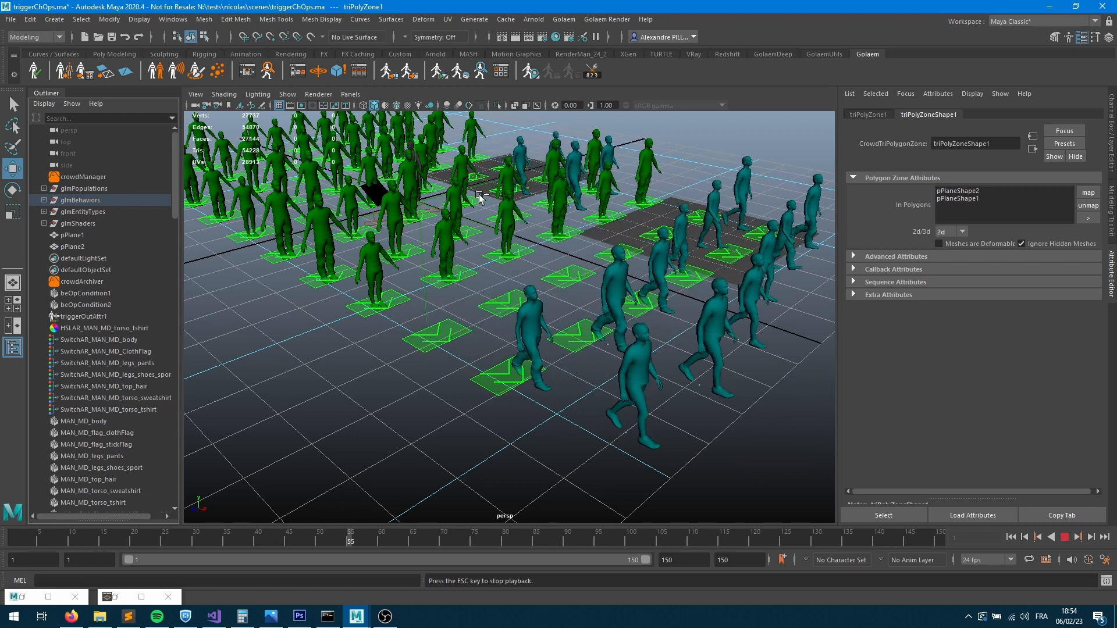
pyautogui.press('Escape')
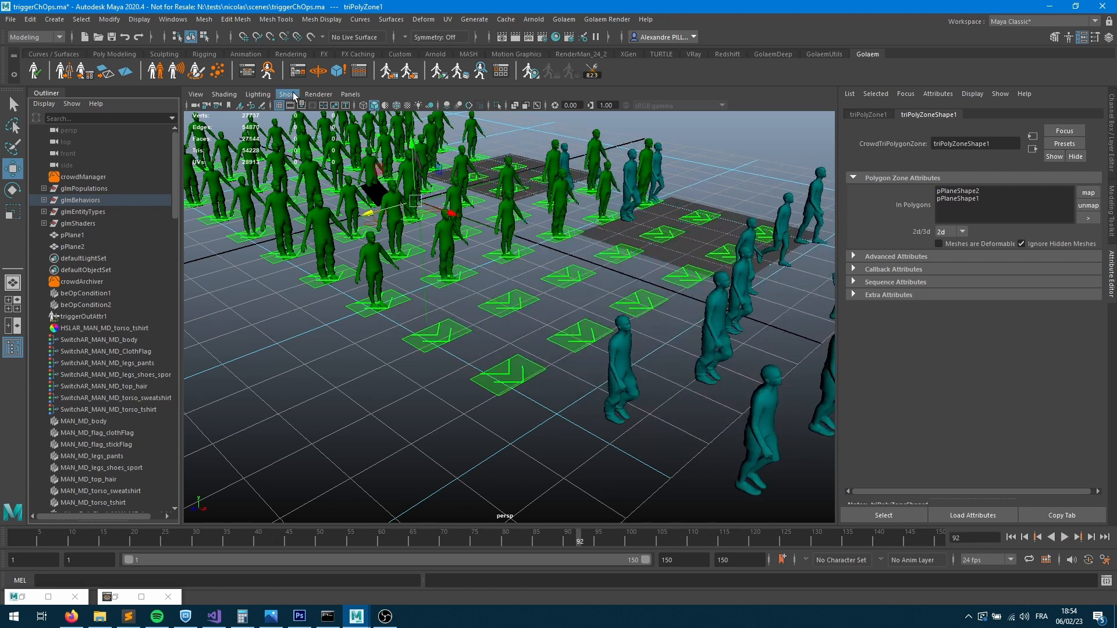
# Reopen the ChOp Editor, add a geometry input operator, and move myTriggerOutput clear of it.
pyautogui.click(275, 71)
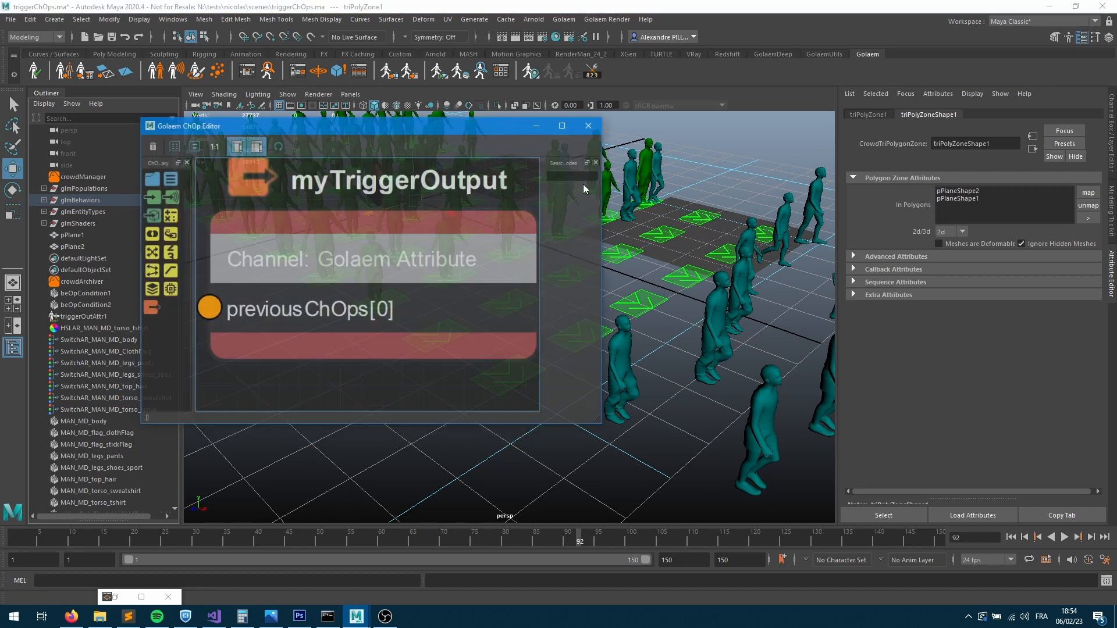
pyautogui.click(375, 314)
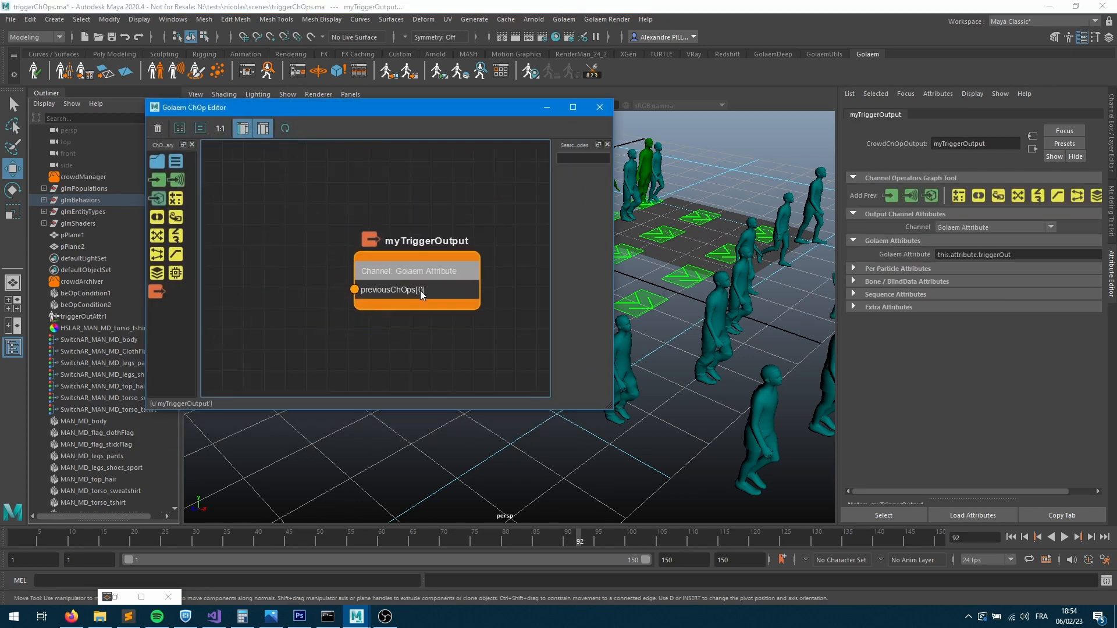
pyautogui.moveTo(161, 196); pyautogui.dragTo(282, 242)
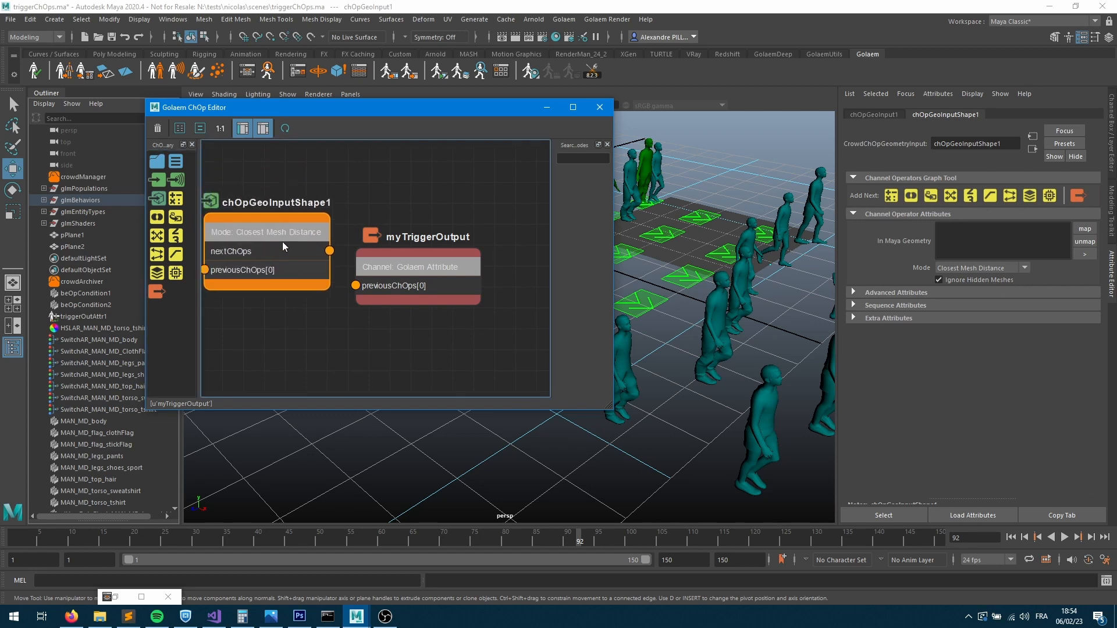
pyautogui.click(271, 166)
pyautogui.moveTo(424, 270); pyautogui.dragTo(459, 233)
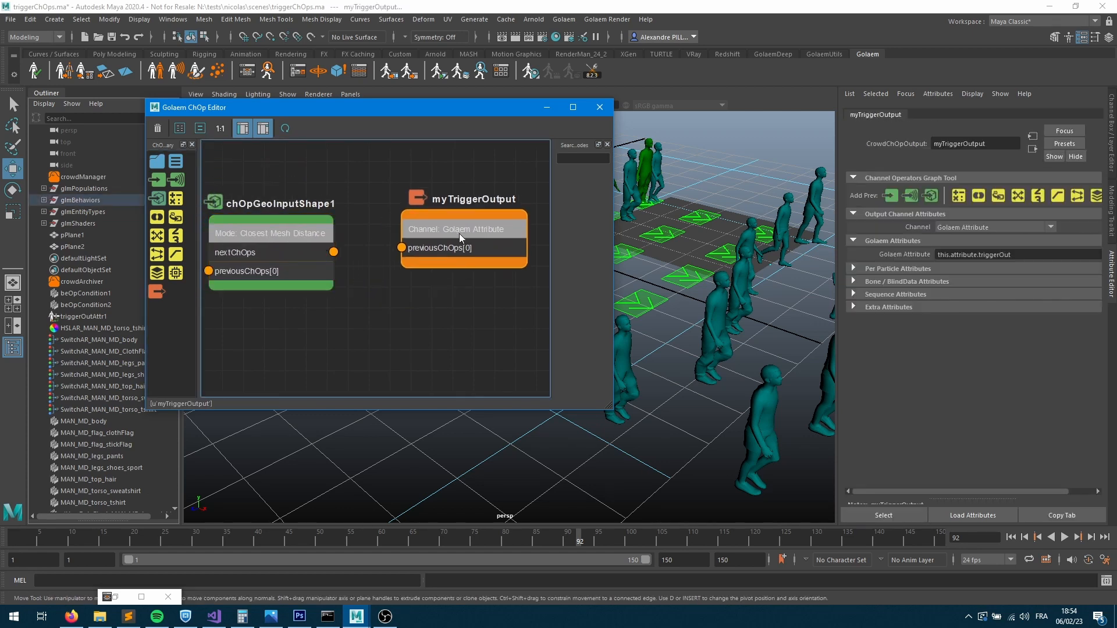
# Set the geometry input's mode to Inside Mesh 2D and connect it to myTriggerOutput.
pyautogui.click(299, 250)
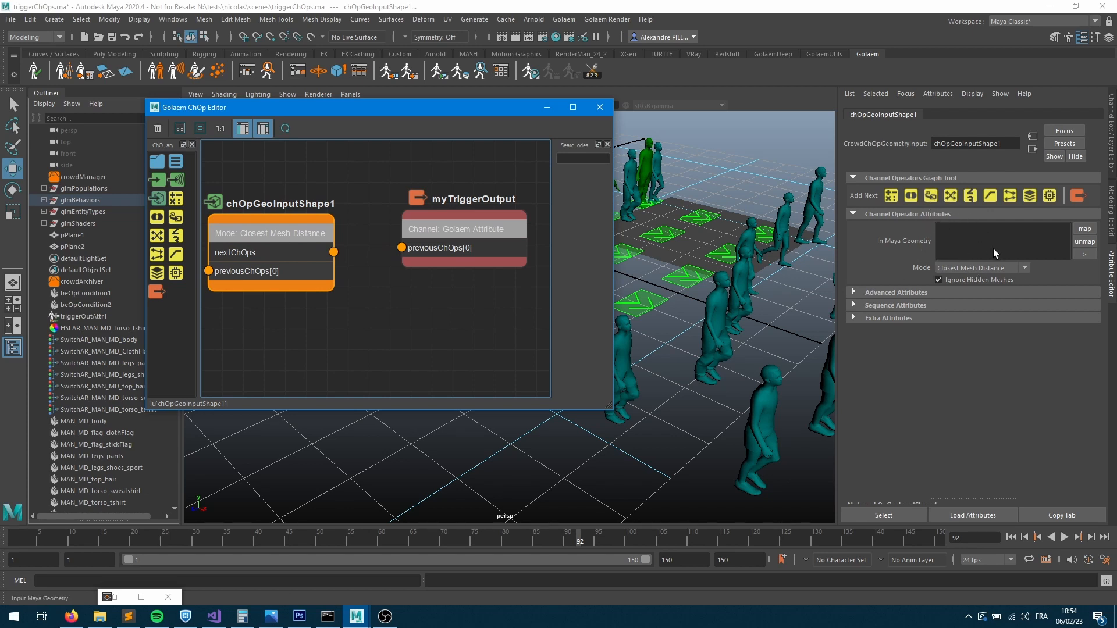
pyautogui.click(961, 267)
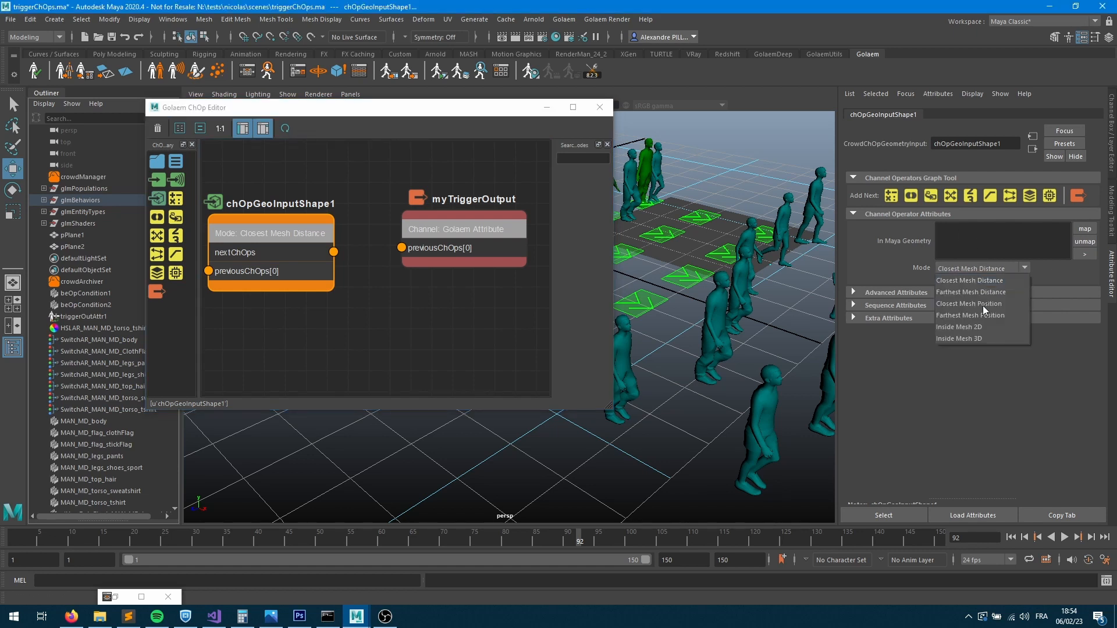
pyautogui.click(962, 327)
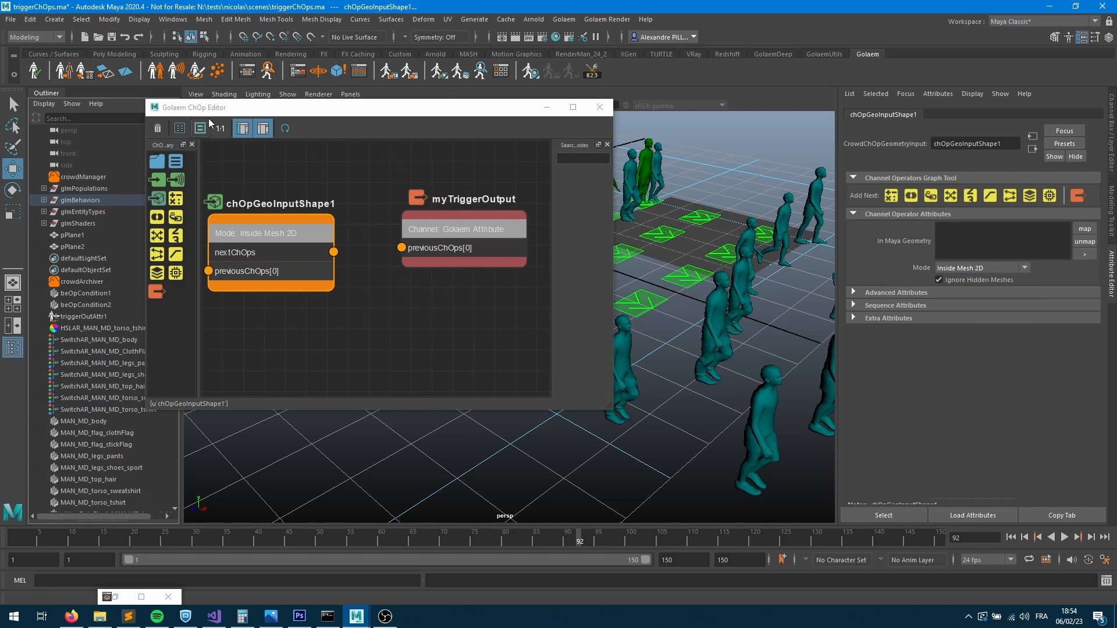
pyautogui.moveTo(220, 111); pyautogui.dragTo(341, 116)
pyautogui.moveTo(453, 258); pyautogui.dragTo(521, 254)
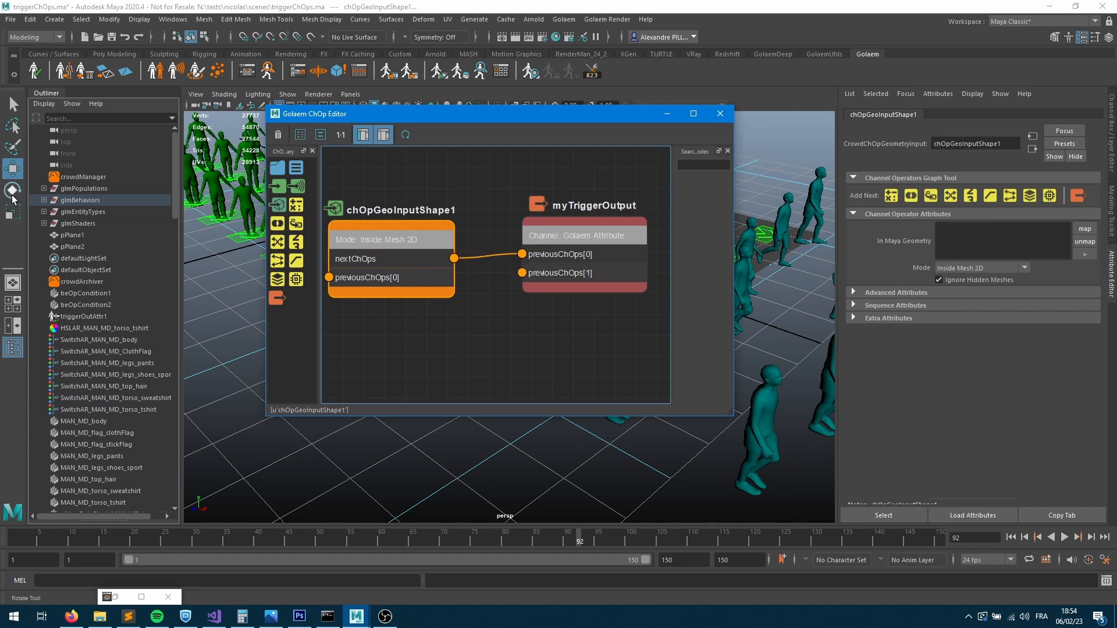
# Select pPlane1, pPlane2 and chOpGeoInput1 in the Outliner and map both planes as the operator's input Maya geometry.
pyautogui.click(44, 200)
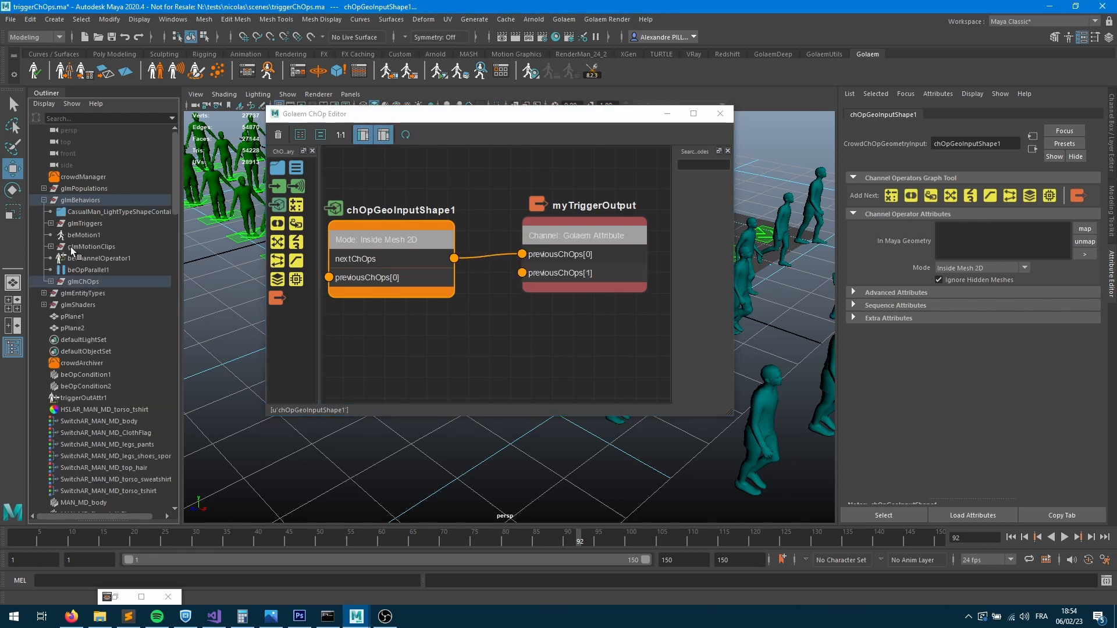
pyautogui.click(50, 282)
pyautogui.click(89, 305)
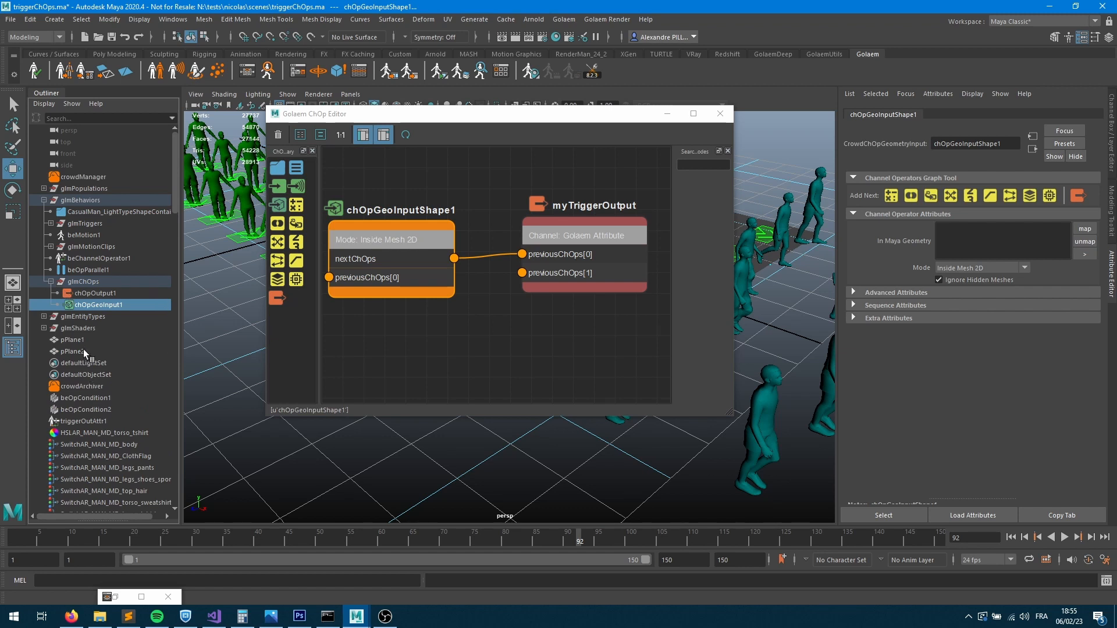
pyautogui.click(82, 349)
pyautogui.keyDown('ctrl'); pyautogui.click(78, 339); pyautogui.keyUp('ctrl')
pyautogui.keyDown('ctrl'); pyautogui.click(97, 304); pyautogui.keyUp('ctrl')
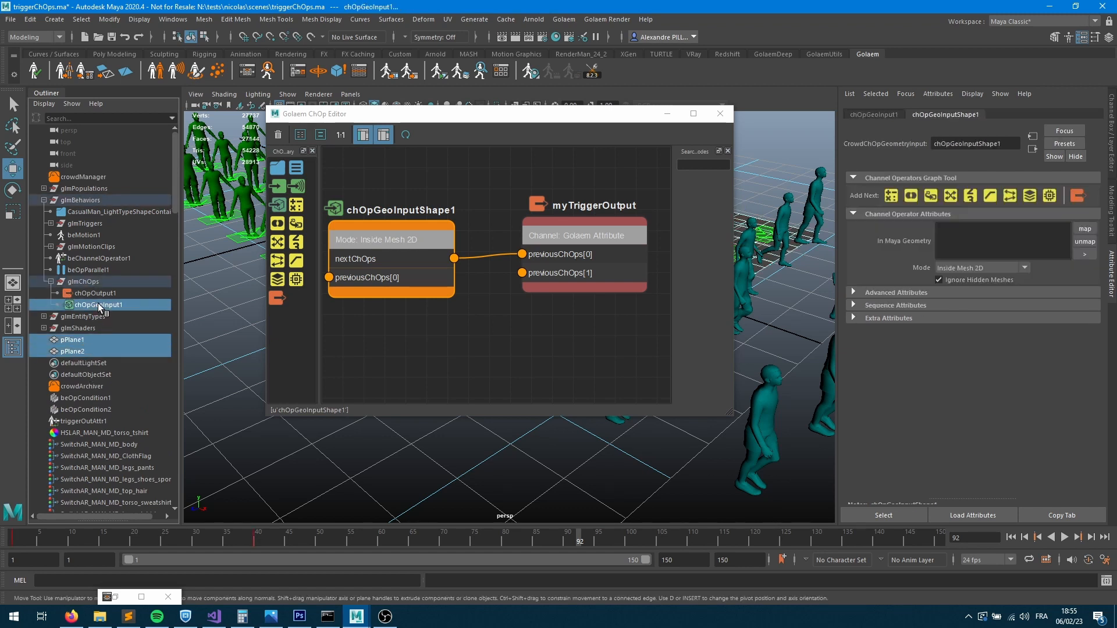
pyautogui.click(1084, 229)
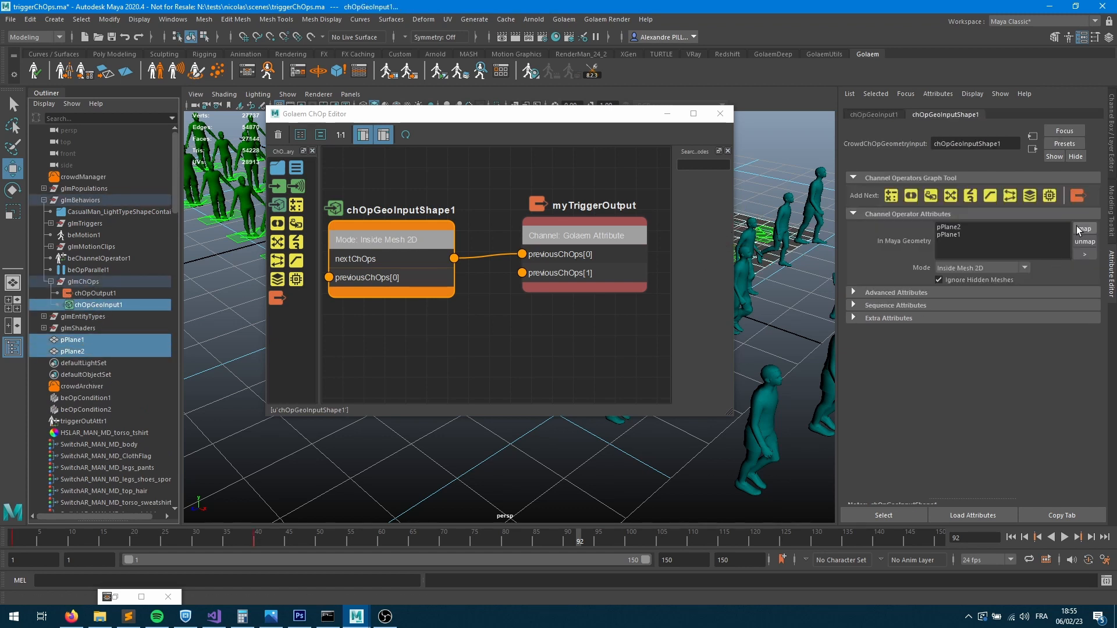
# Minimize the ChOp Editor, rewind, play the simulation to frame 11, and inspect a walking entity in the front zone.
pyautogui.click(667, 113)
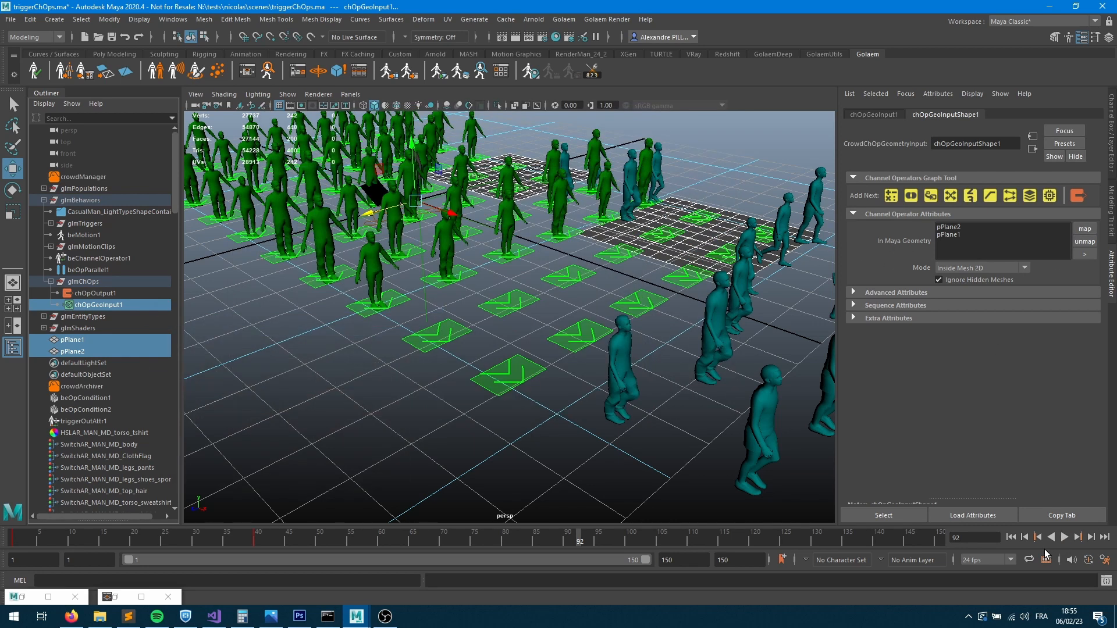
pyautogui.click(1011, 537)
pyautogui.click(1064, 537)
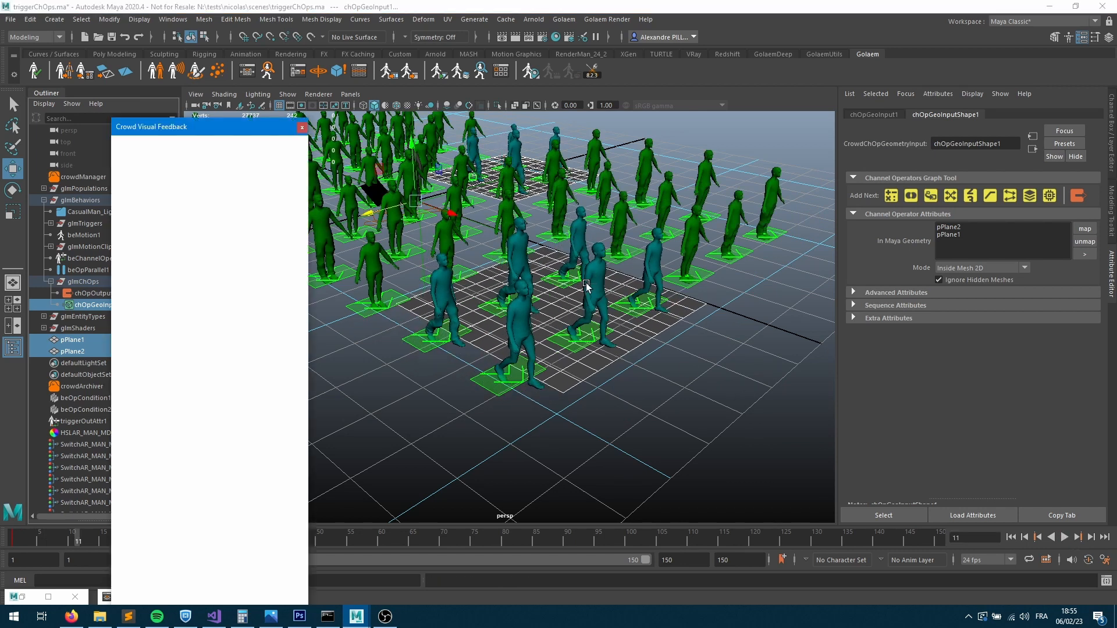
pyautogui.click(587, 286)
# In the Behavior Editor, disable beMotionShape1 and enable the channel operator behavior, and minimize the editor.
pyautogui.click(247, 71)
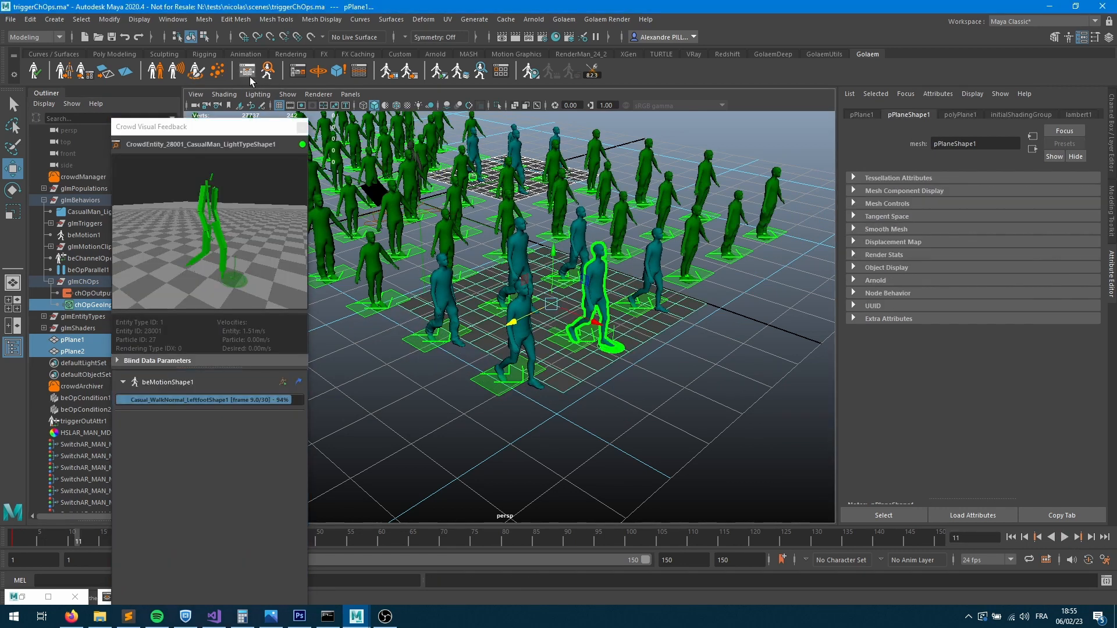
pyautogui.click(407, 258)
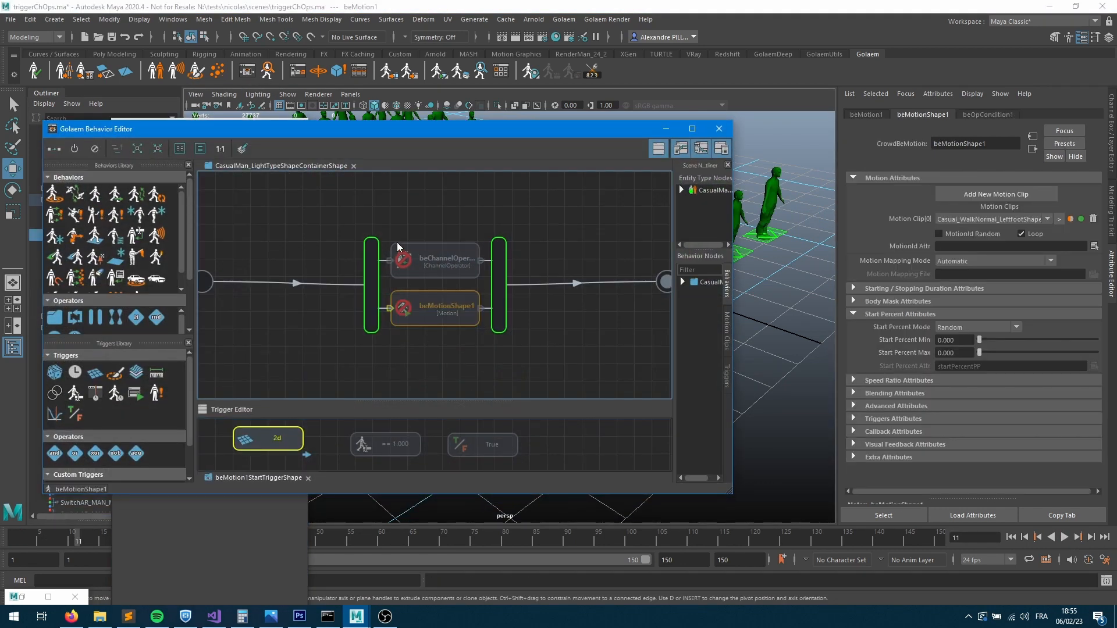
pyautogui.click(666, 129)
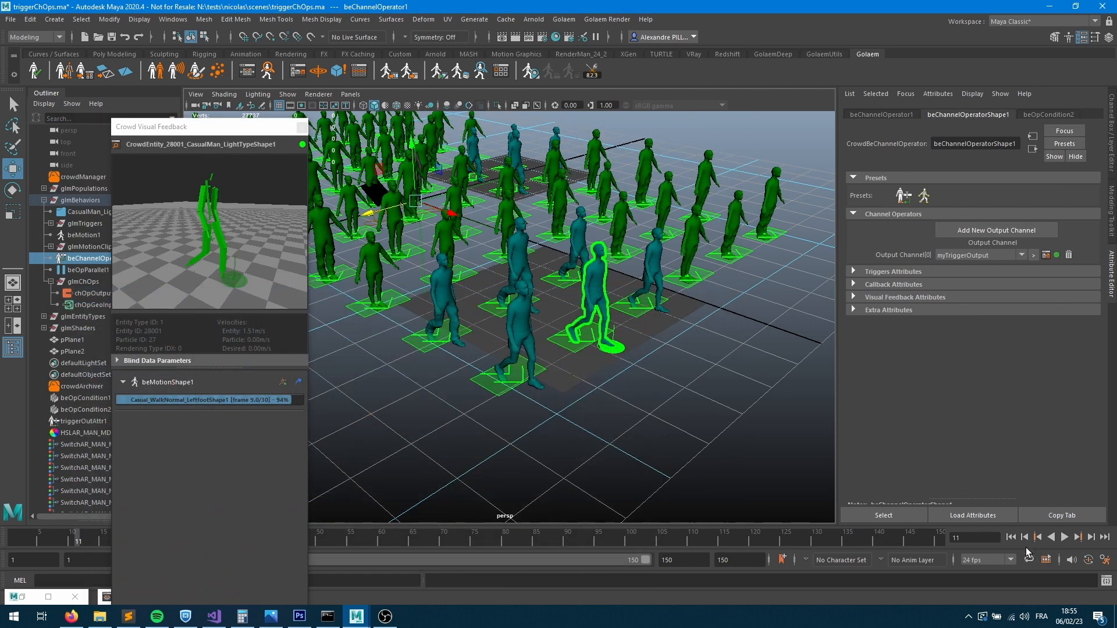
# Rewind, advance to frame 3, and inspect the channel operator values of entities inside and outside the planes.
pyautogui.click(1011, 536)
pyautogui.click(1091, 537)
pyautogui.click(583, 274)
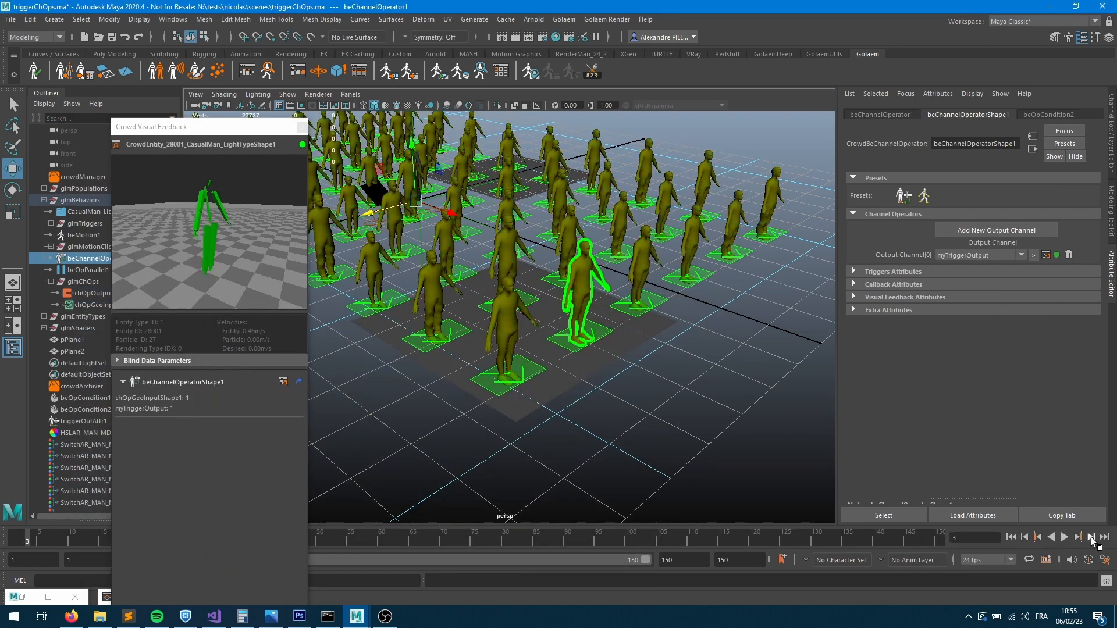
pyautogui.click(598, 256)
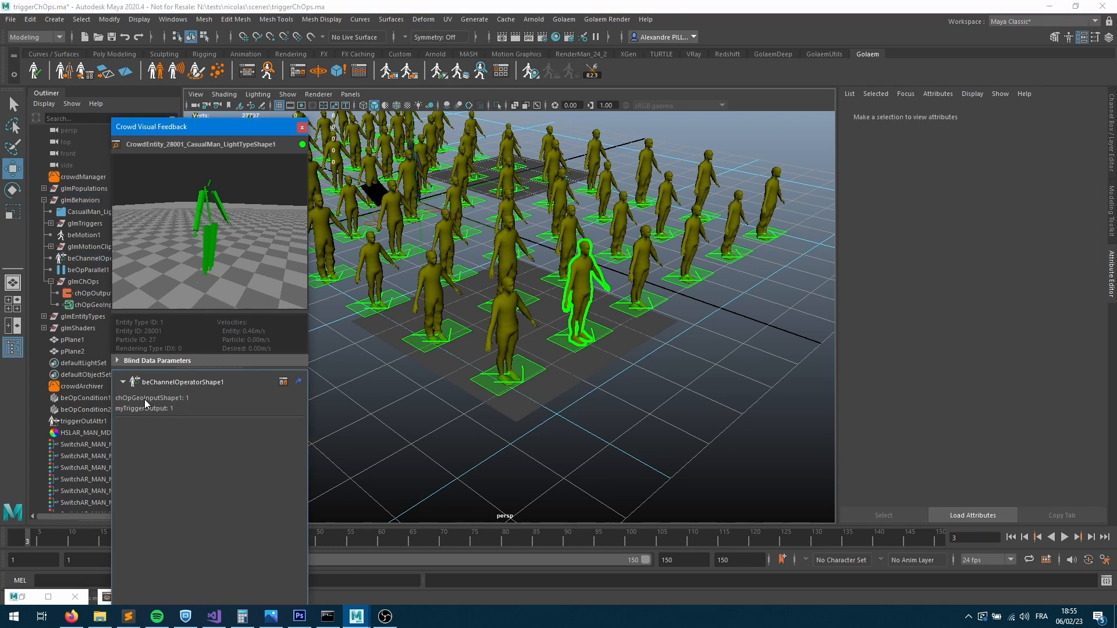
pyautogui.click(689, 229)
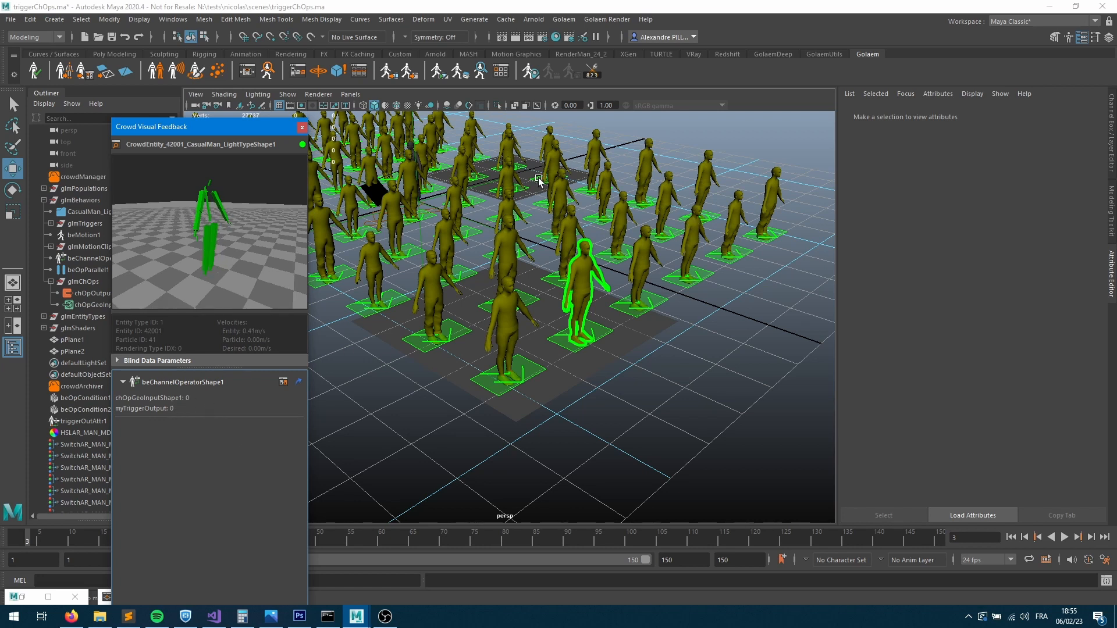
# Inspect the channel operator values of further entities standing outside the two planes at frame 3.
pyautogui.click(513, 148)
pyautogui.keyDown('alt'); pyautogui.moveTo(512, 144); pyautogui.dragTo(527, 185); pyautogui.keyUp('alt')
pyautogui.keyDown('alt'); pyautogui.moveTo(544, 255); pyautogui.dragTo(439, 195); pyautogui.keyUp('alt')
pyautogui.click(439, 195)
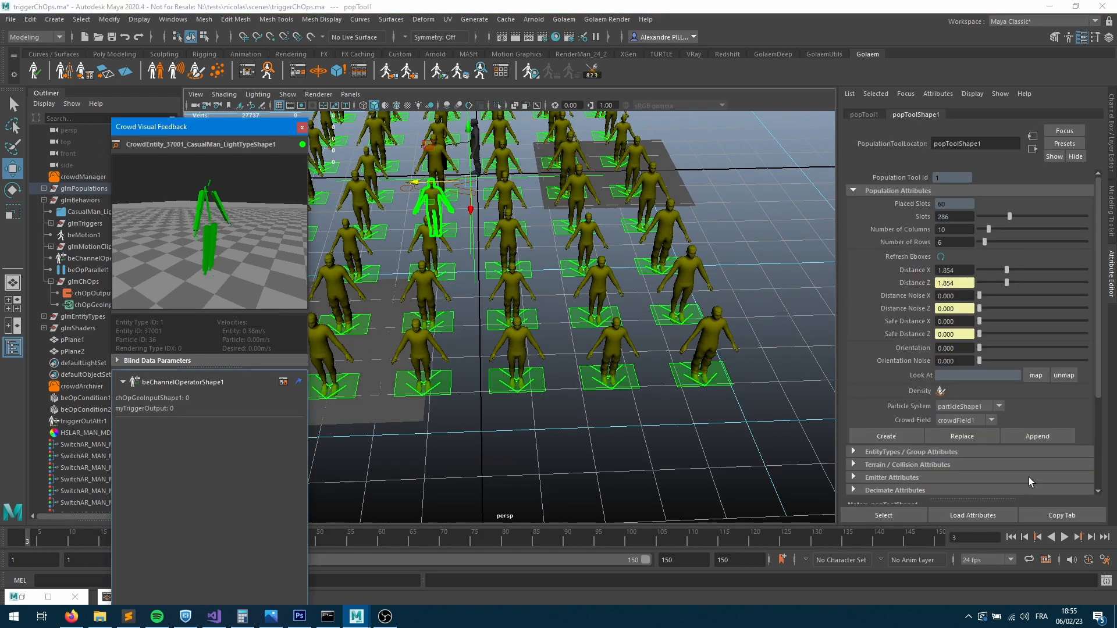
# Advance the simulation to frame 24 and inspect the channel operator values of an entity that pPlane1 has moved under.
pyautogui.click(1092, 537)
pyautogui.click(1093, 538)
pyautogui.click(1094, 538)
pyautogui.click(1094, 538)
pyautogui.click(1093, 538)
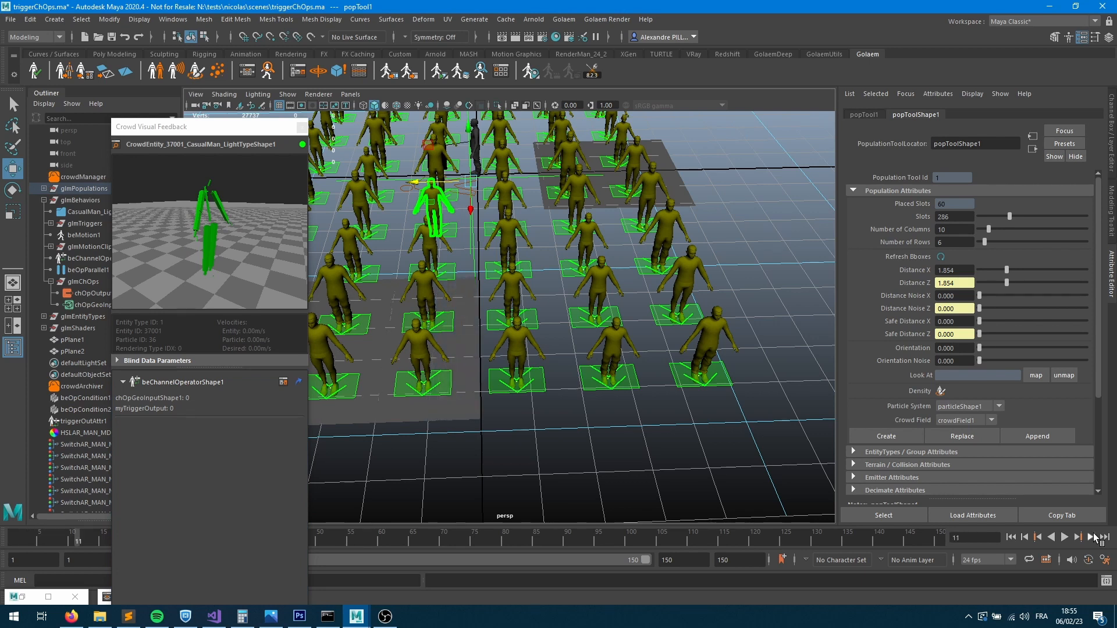
pyautogui.click(1094, 538)
pyautogui.click(1094, 538)
pyautogui.click(1094, 538)
pyautogui.click(1093, 538)
pyautogui.click(1094, 538)
pyautogui.click(1093, 538)
pyautogui.click(1094, 538)
pyautogui.click(1093, 538)
pyautogui.click(1094, 538)
pyautogui.click(1093, 538)
pyautogui.click(1093, 538)
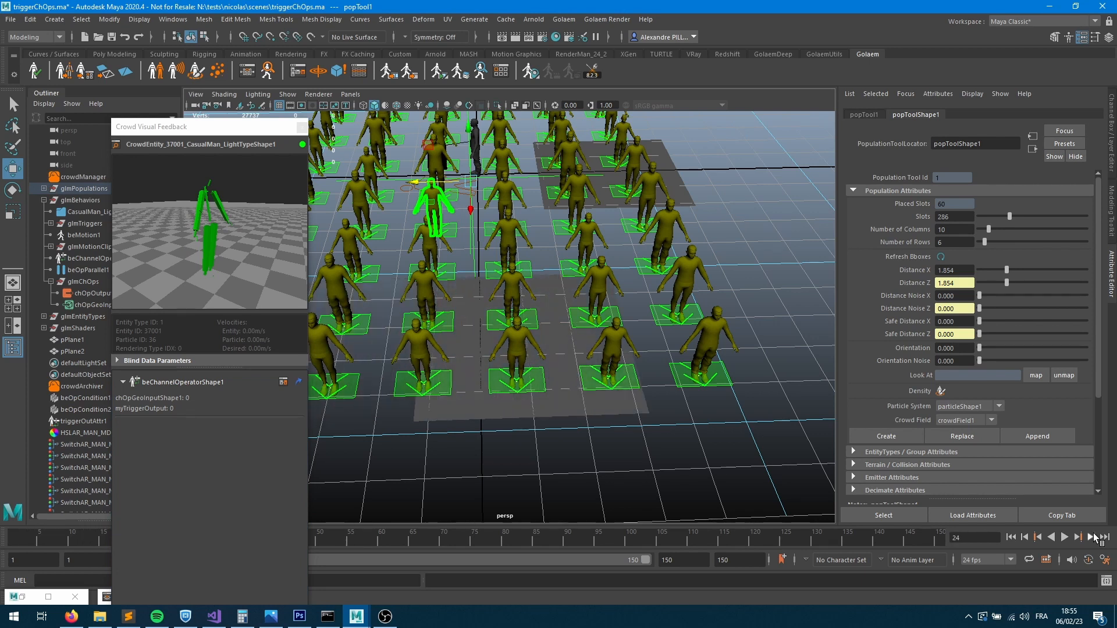
pyautogui.click(616, 344)
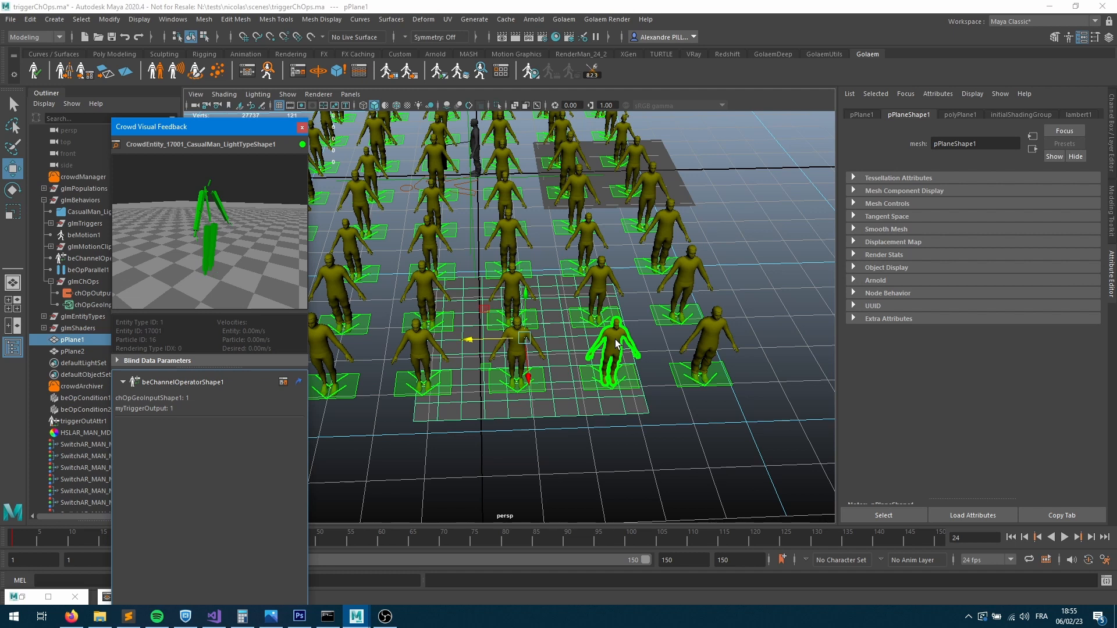
# In the Behavior Editor, re-enable beMotionShape1 and make the "== 1.000" expression trigger its active start trigger, and minimize the editor.
pyautogui.click(250, 74)
pyautogui.click(403, 314)
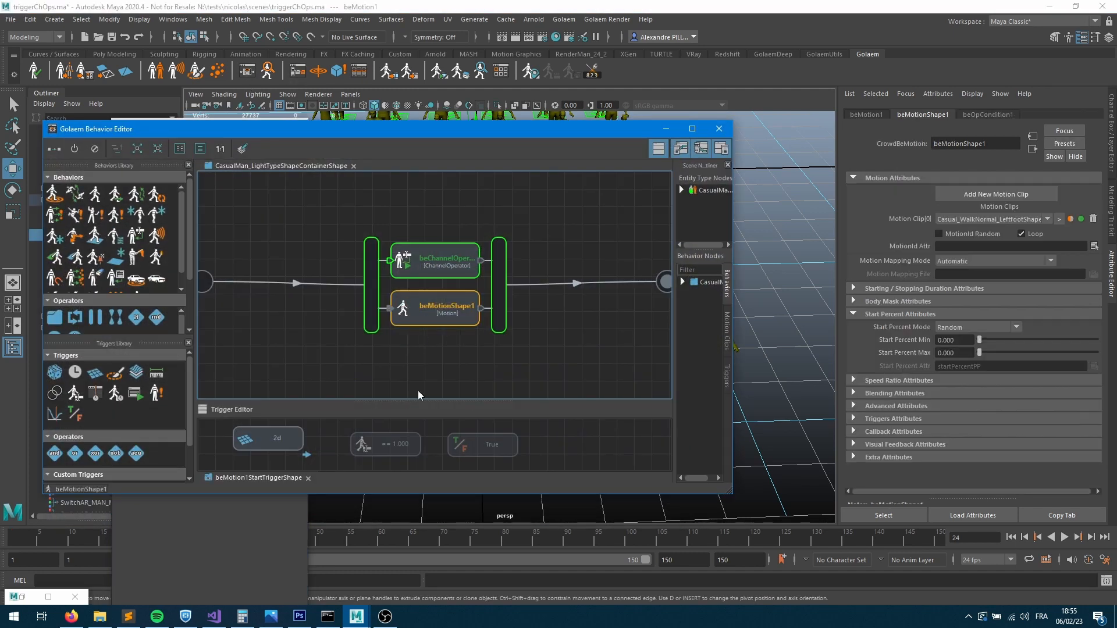
pyautogui.click(369, 445)
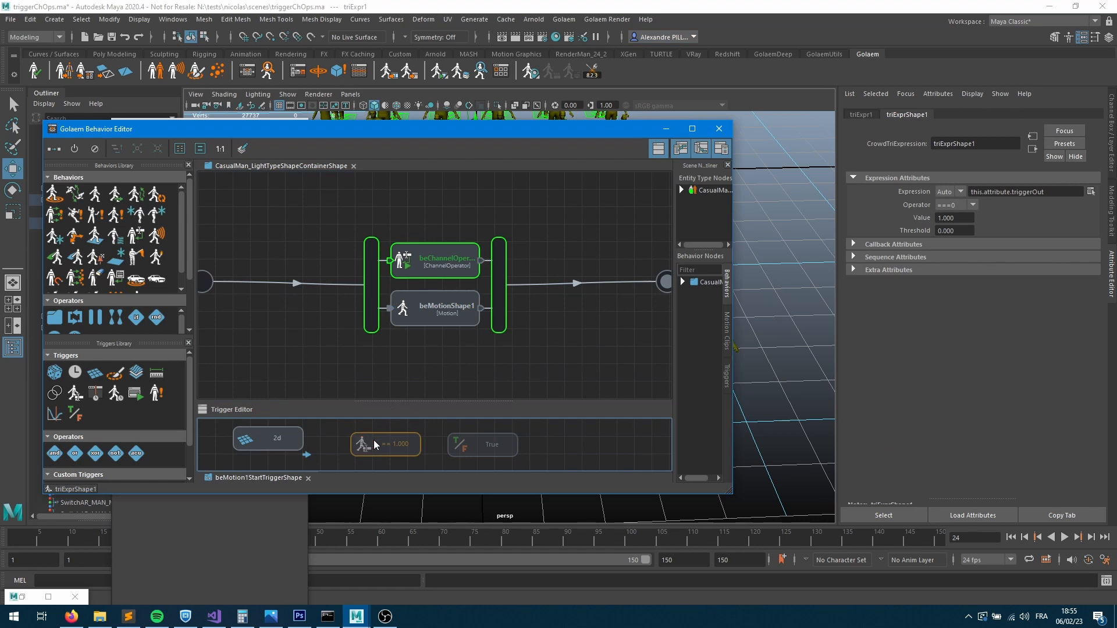
pyautogui.doubleClick(373, 441)
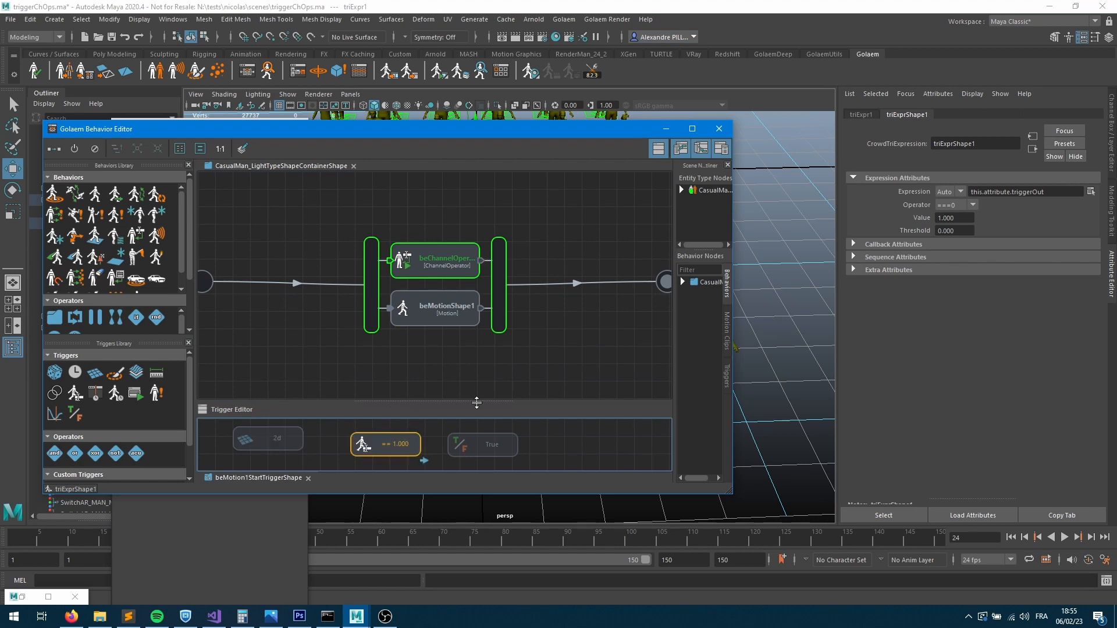
pyautogui.click(668, 133)
# Rewind and play the simulation to frame 111 to check the channel-operator-driven trigger.
pyautogui.click(1011, 537)
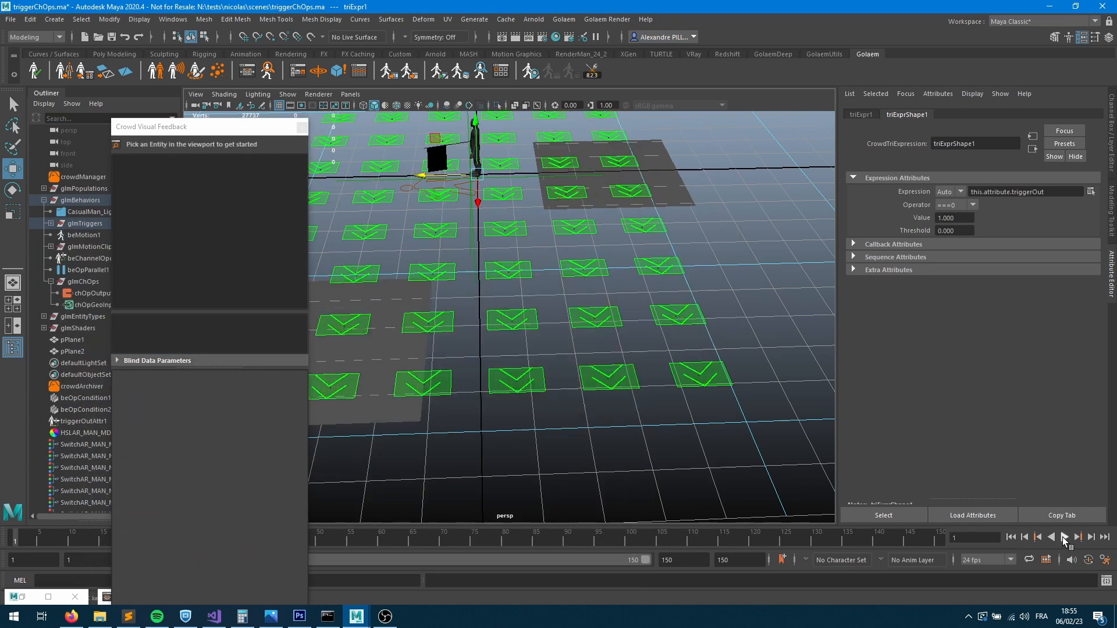
pyautogui.click(1062, 536)
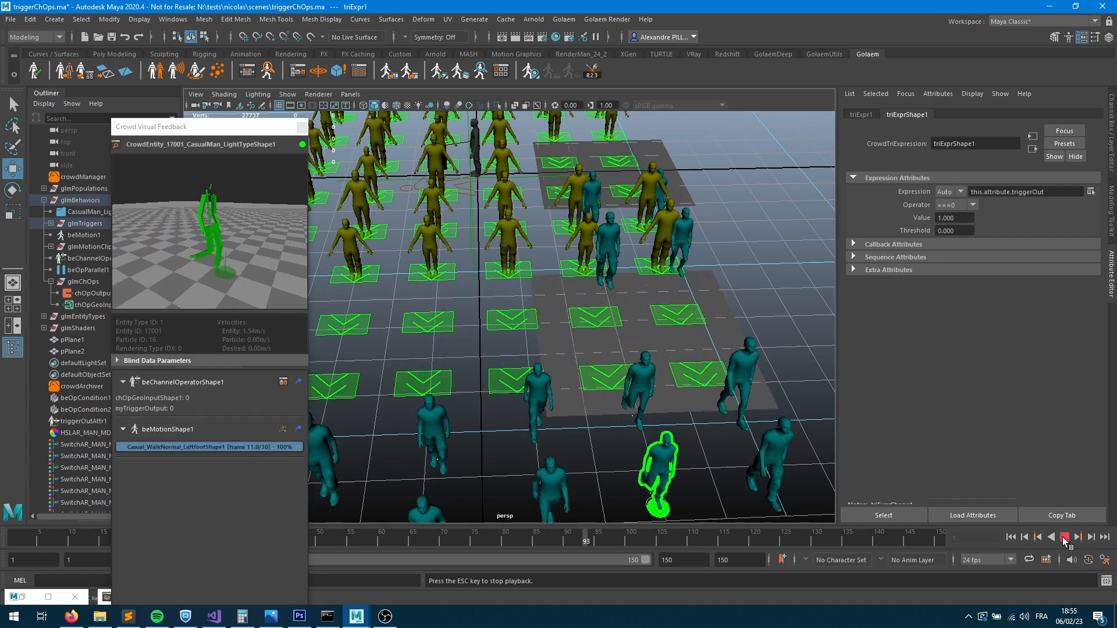
pyautogui.click(1062, 536)
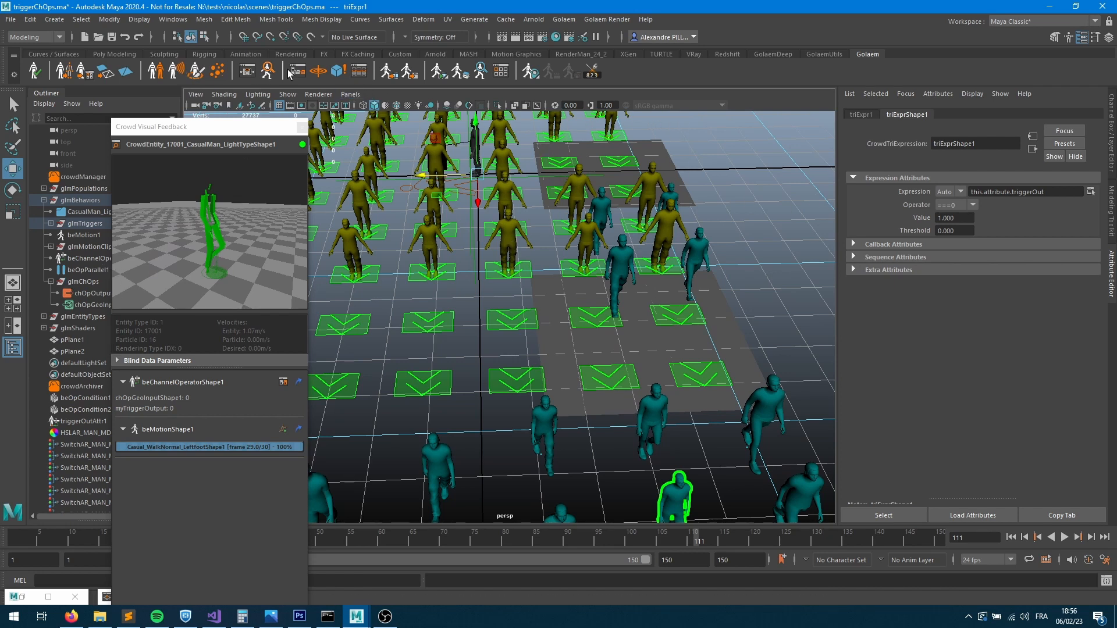
# Compare the mode options of chOpGeoInputShape1 with the 2d/3d setting of the polygon zone trigger, and close the Behavior Editor.
pyautogui.click(296, 71)
pyautogui.click(414, 290)
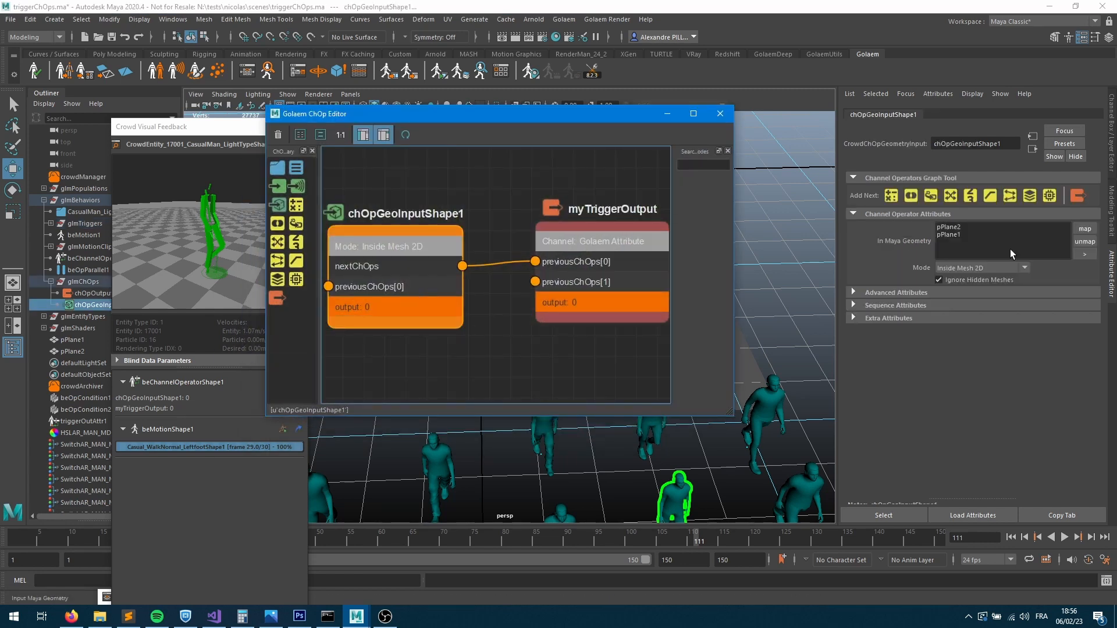
pyautogui.click(992, 267)
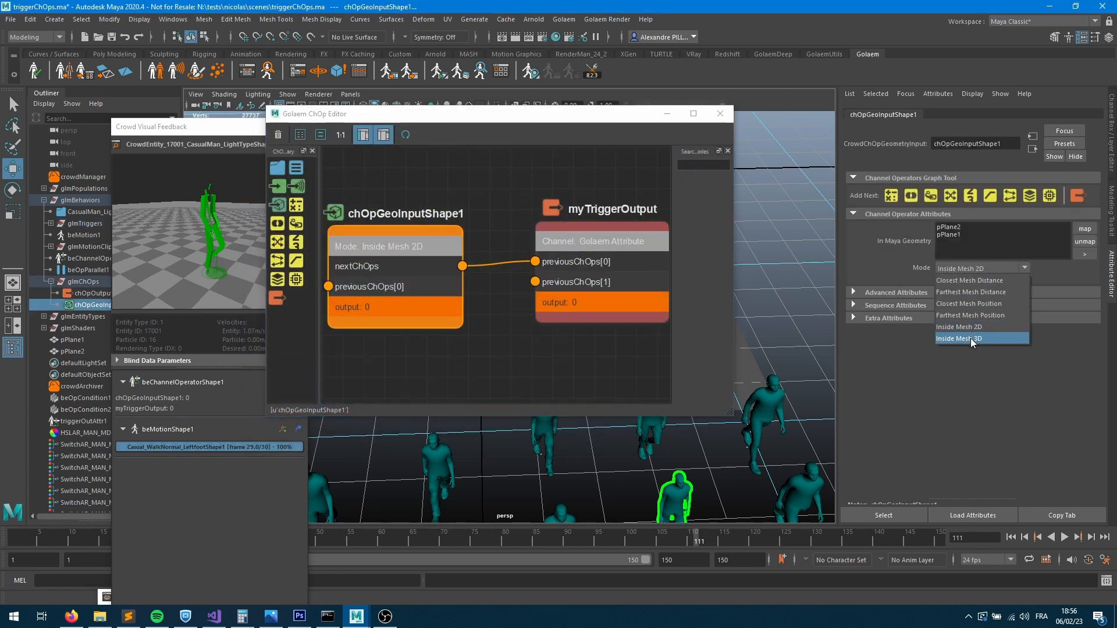
pyautogui.click(420, 415)
pyautogui.click(246, 69)
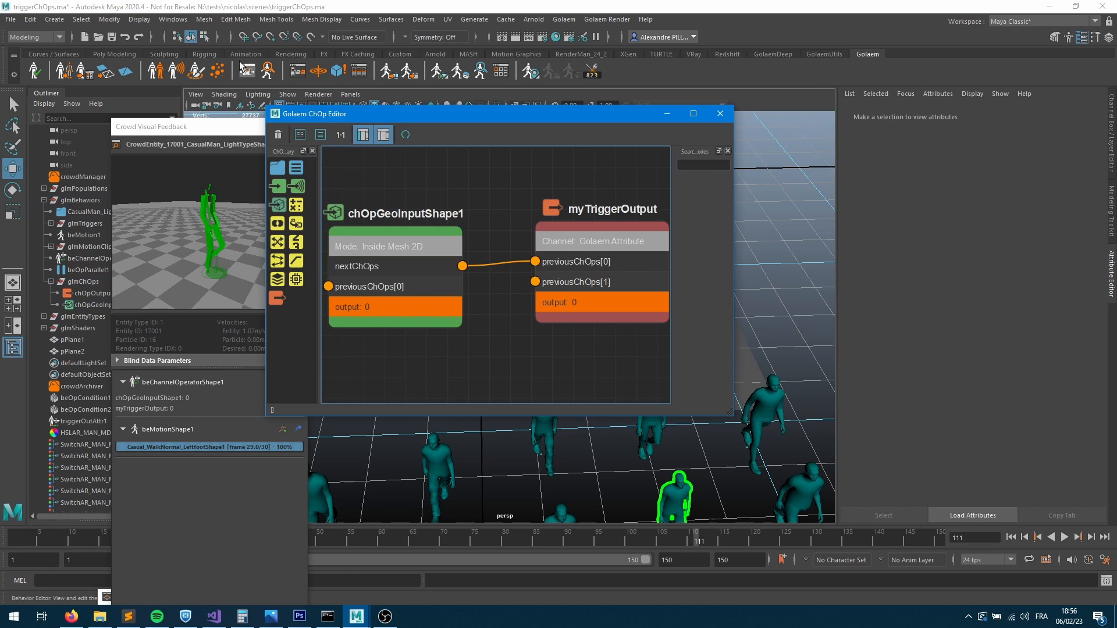
pyautogui.click(286, 440)
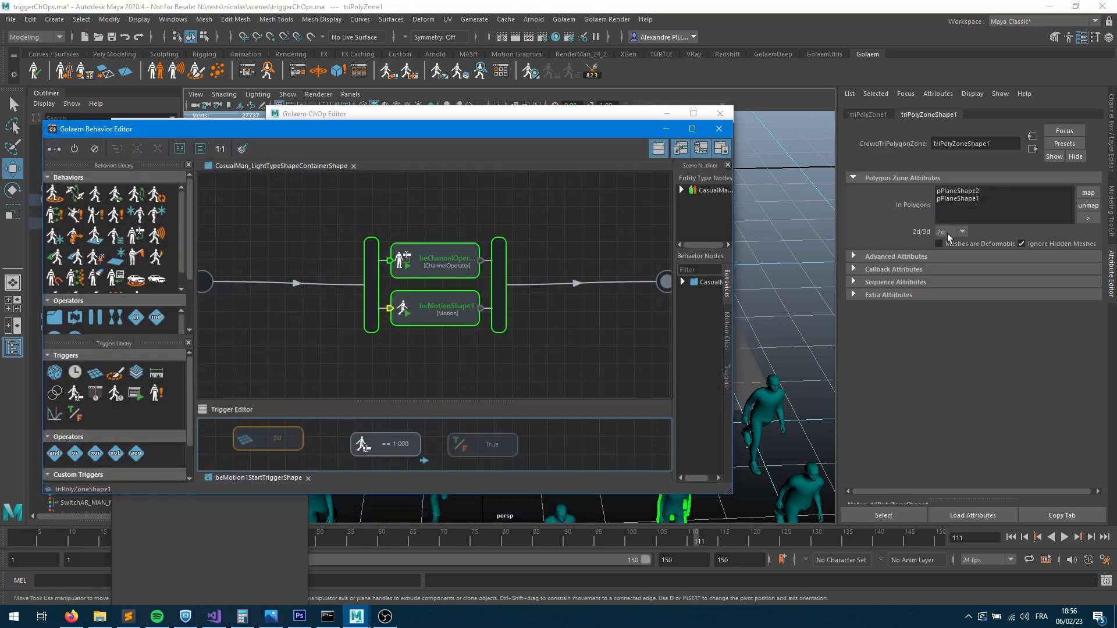
pyautogui.click(717, 129)
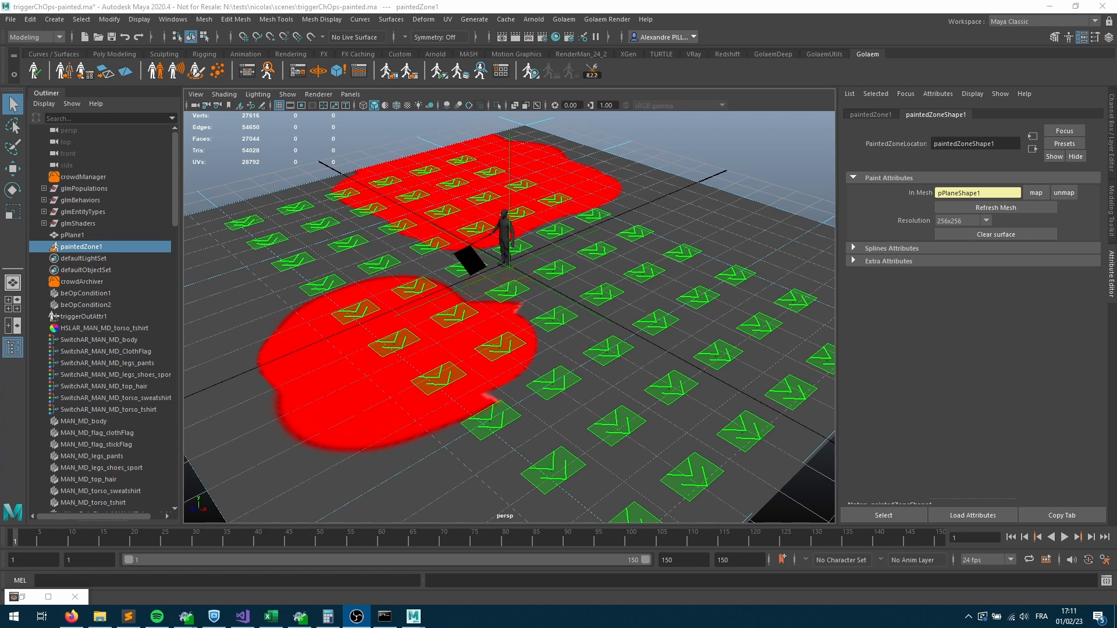
# In the triggerChOps-painted scene, widen the Behavior Editor and examine the settings of beMotionShape1's painted zone start trigger.
pyautogui.click(266, 72)
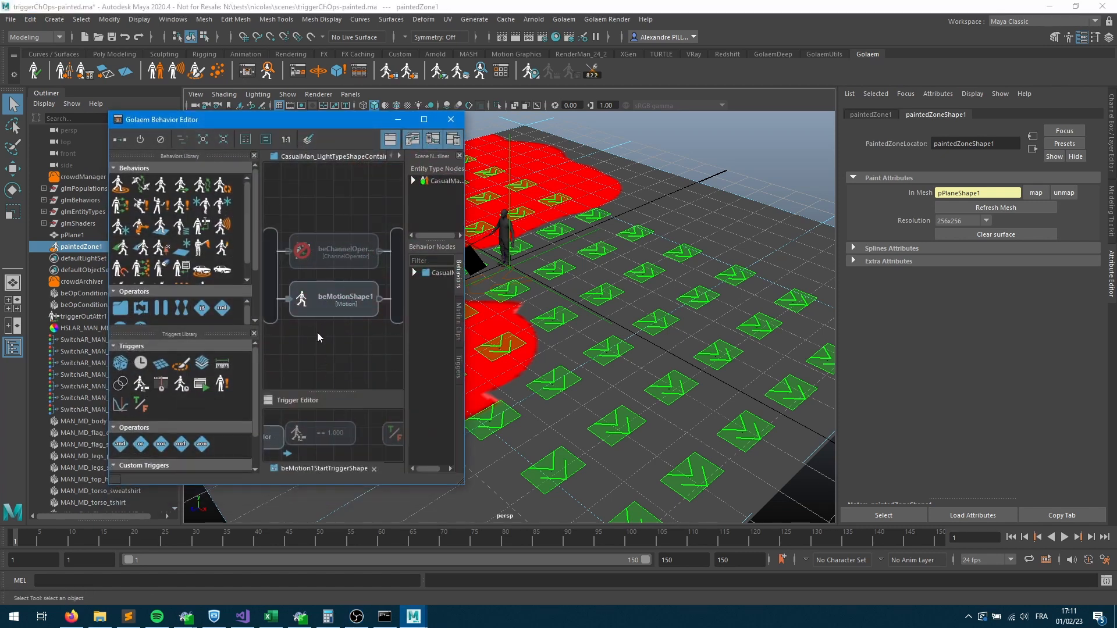
pyautogui.moveTo(316, 333); pyautogui.dragTo(379, 322, button='middle')
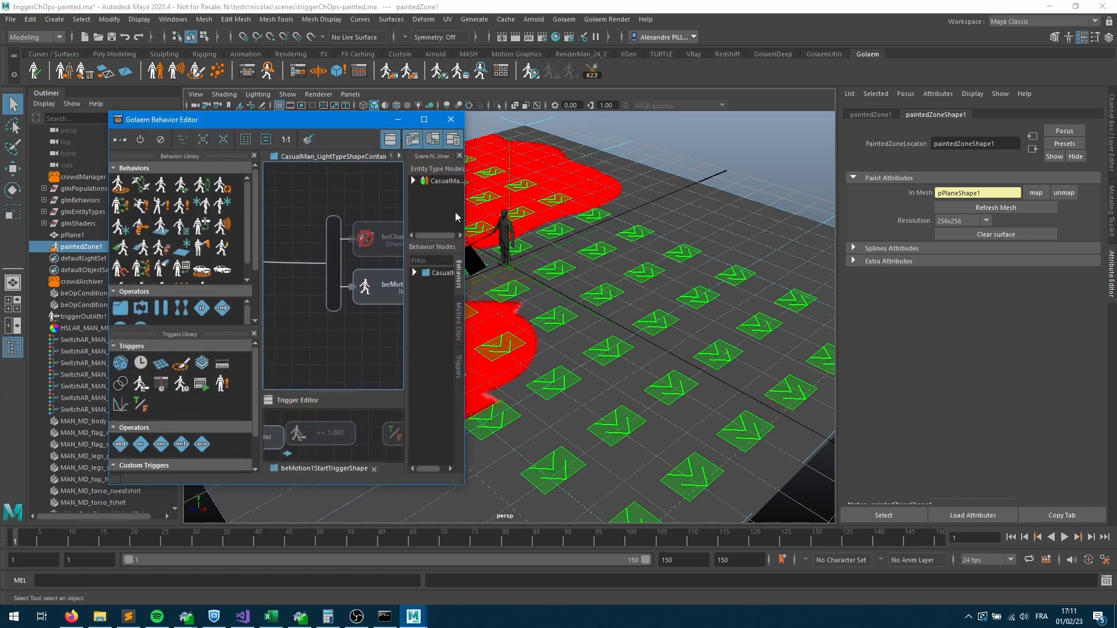
pyautogui.moveTo(464, 216); pyautogui.dragTo(585, 224)
pyautogui.click(322, 440)
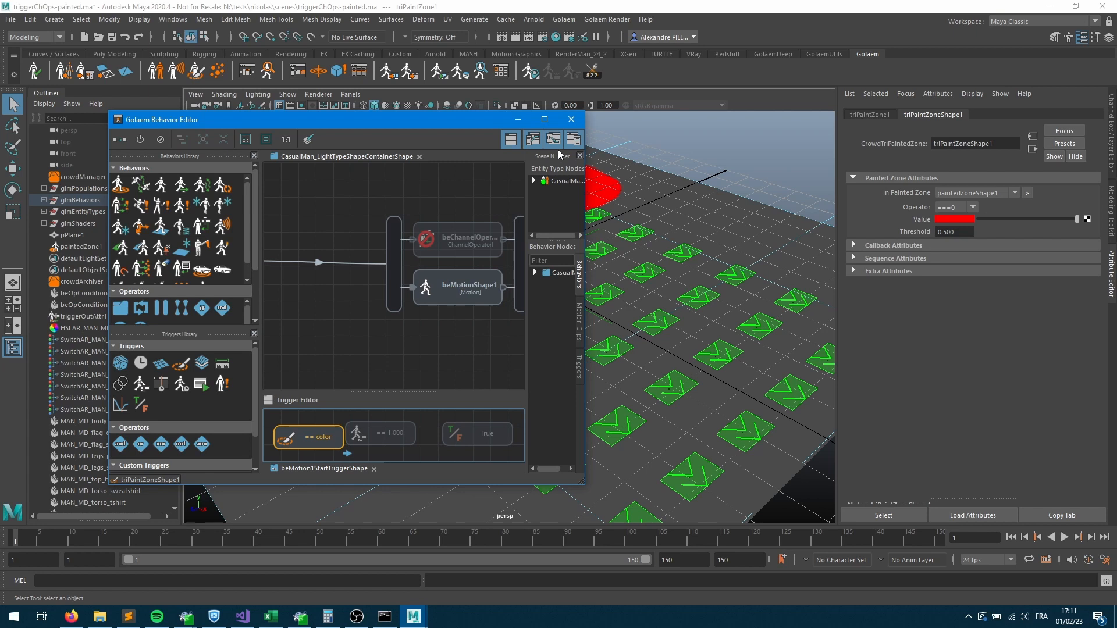
# Minimize the Behavior Editor and play the painted zone simulation to frame 49.
pyautogui.click(518, 119)
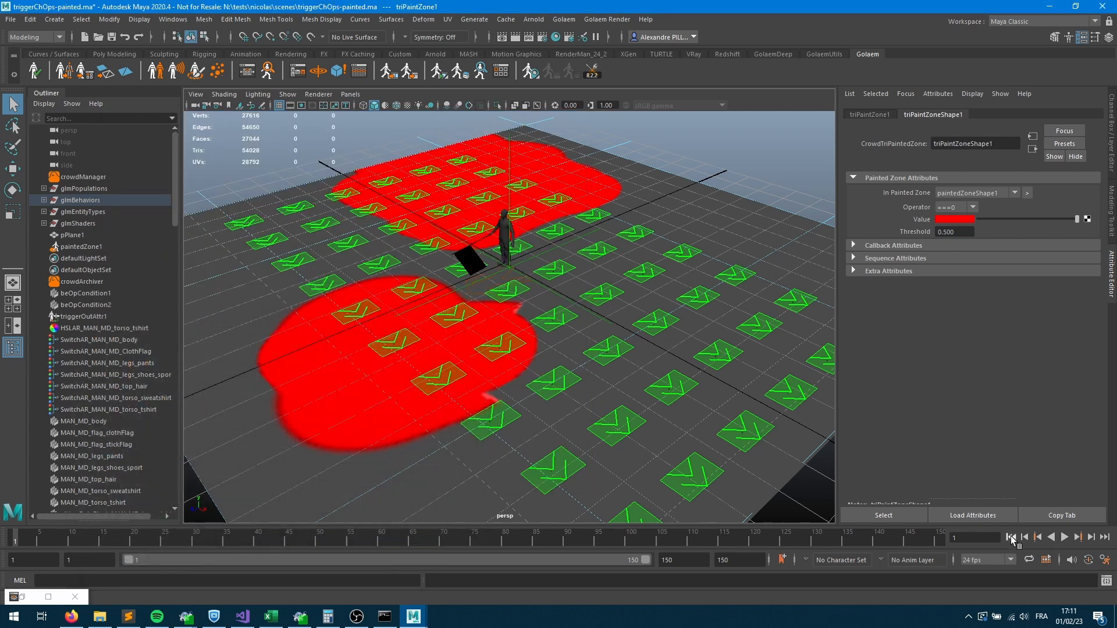
pyautogui.click(1065, 537)
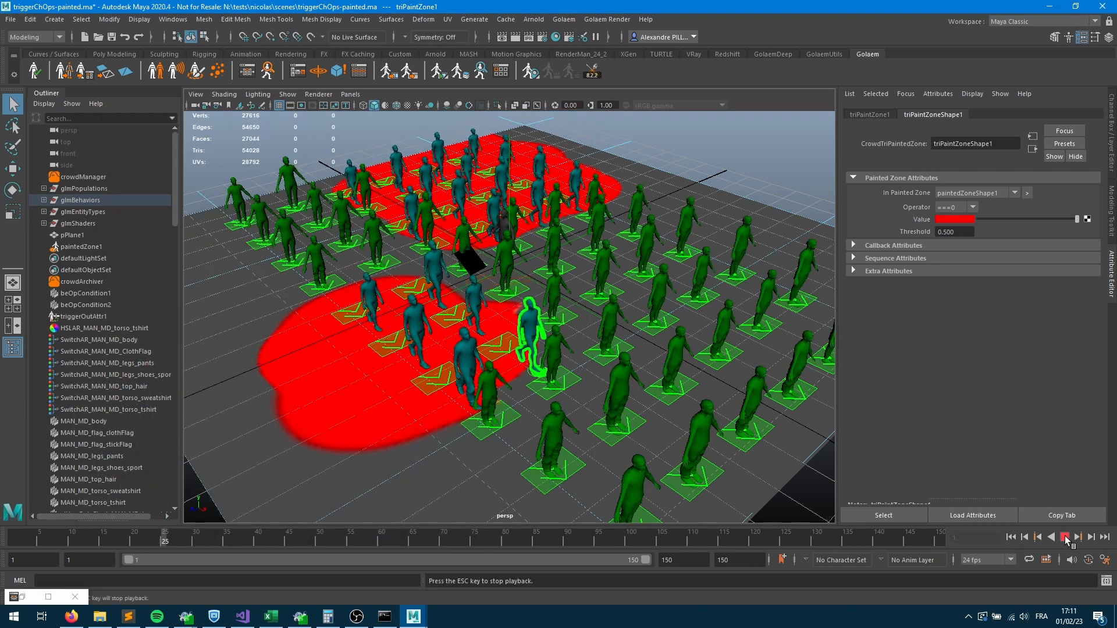
pyautogui.press('Escape')
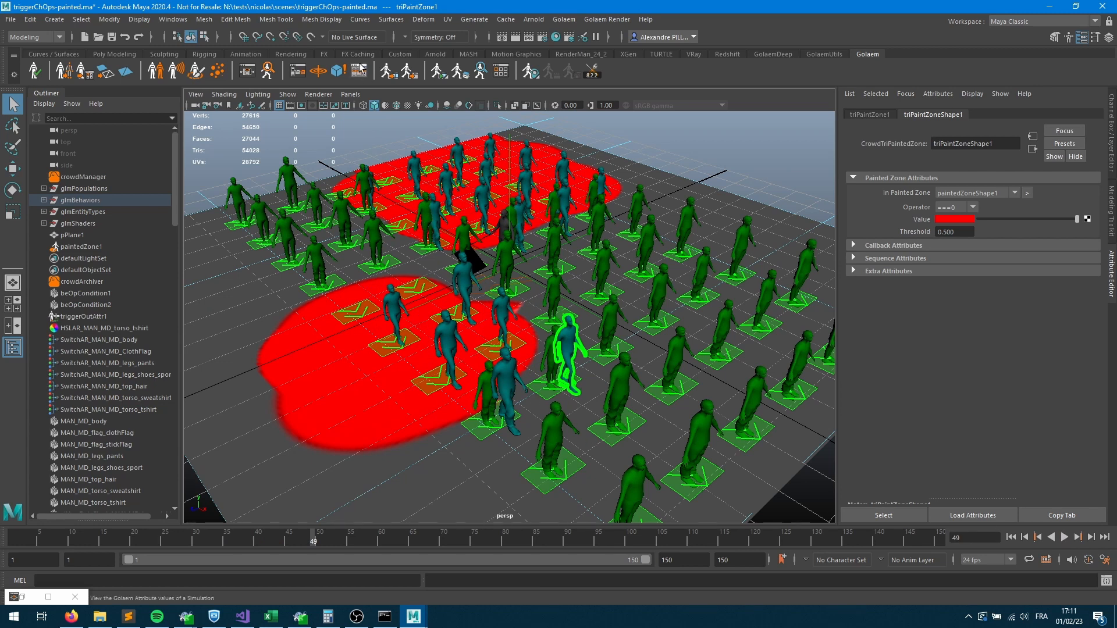
# Open the ChOp Editor and add a channel input operator beside myTriggerOutput.
pyautogui.click(297, 74)
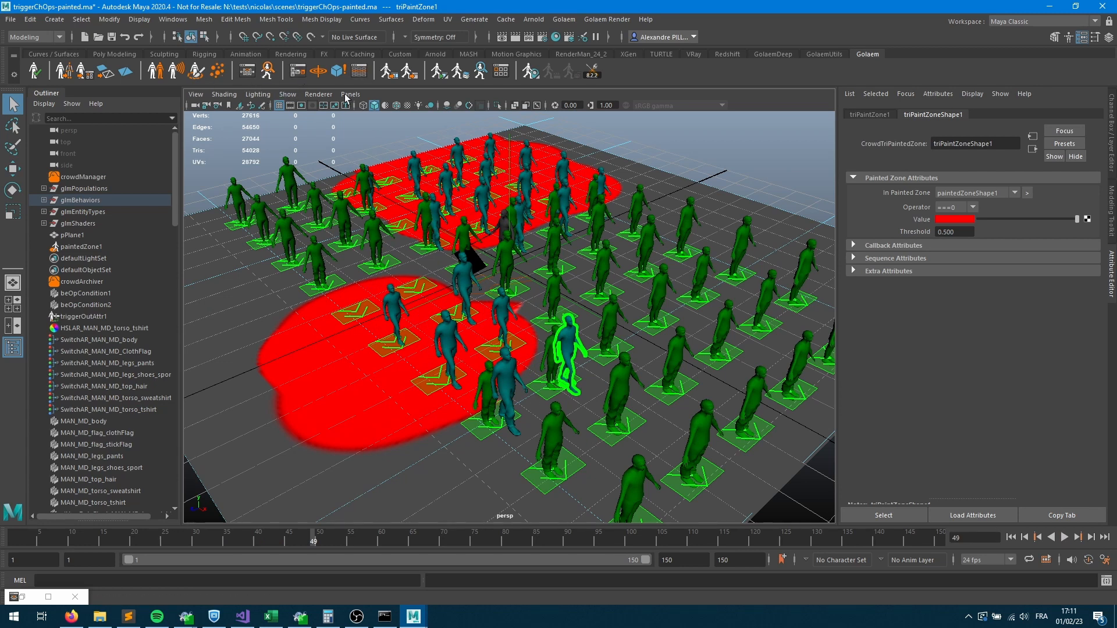
pyautogui.moveTo(339, 277); pyautogui.dragTo(413, 272)
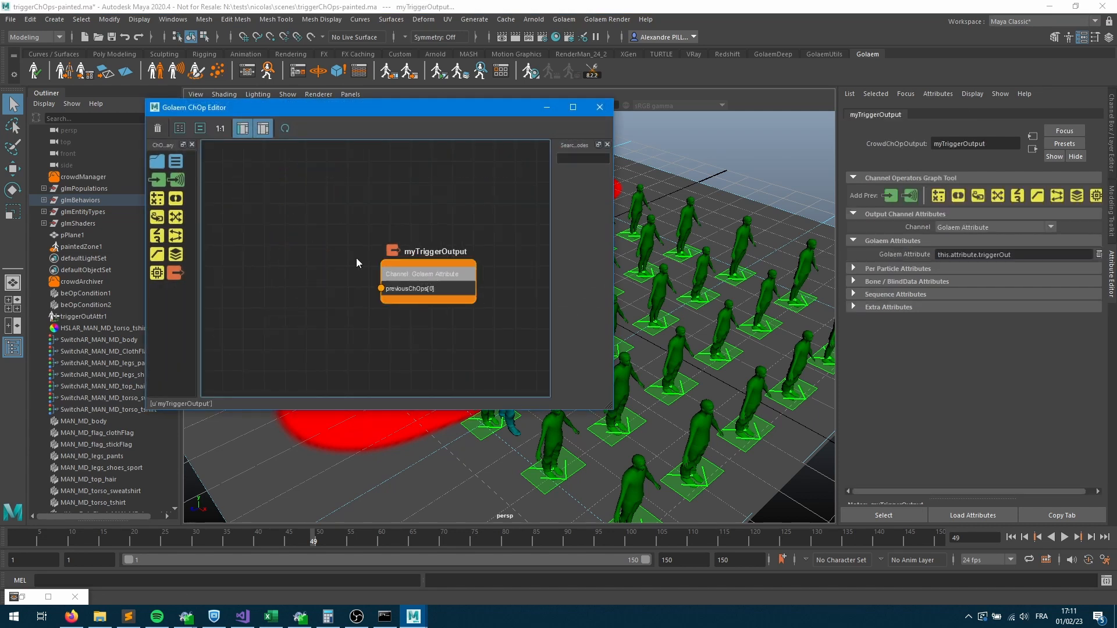
pyautogui.moveTo(159, 176); pyautogui.dragTo(280, 243)
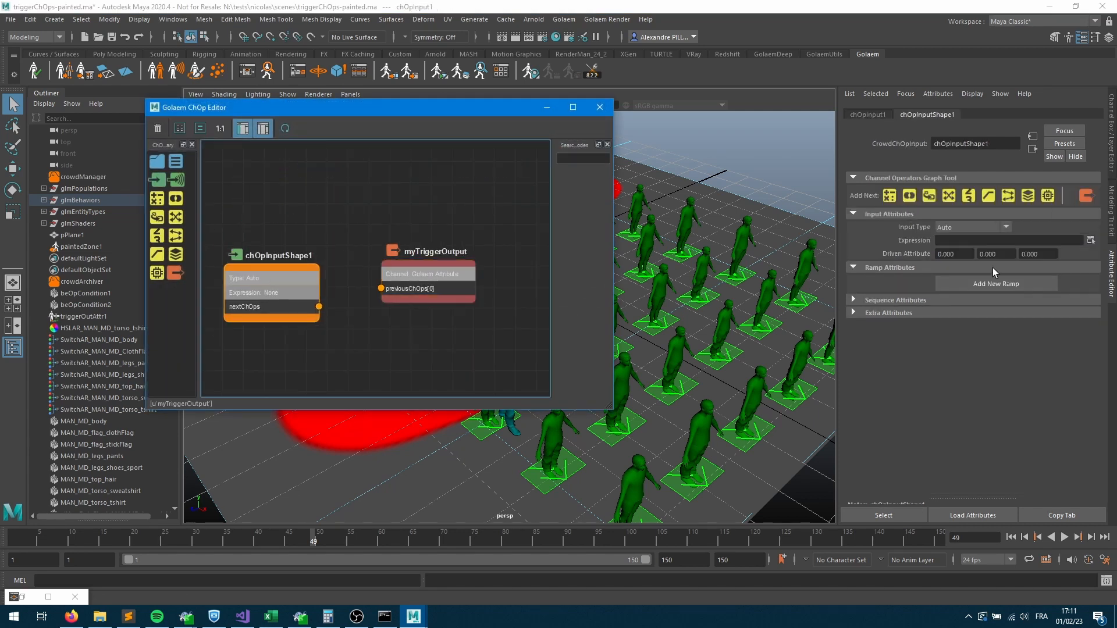
# Filter the attribute list for "color" and assign this.paintedColor.[painteZoneName] as the input operator's expression.
pyautogui.click(1090, 241)
pyautogui.write('color')
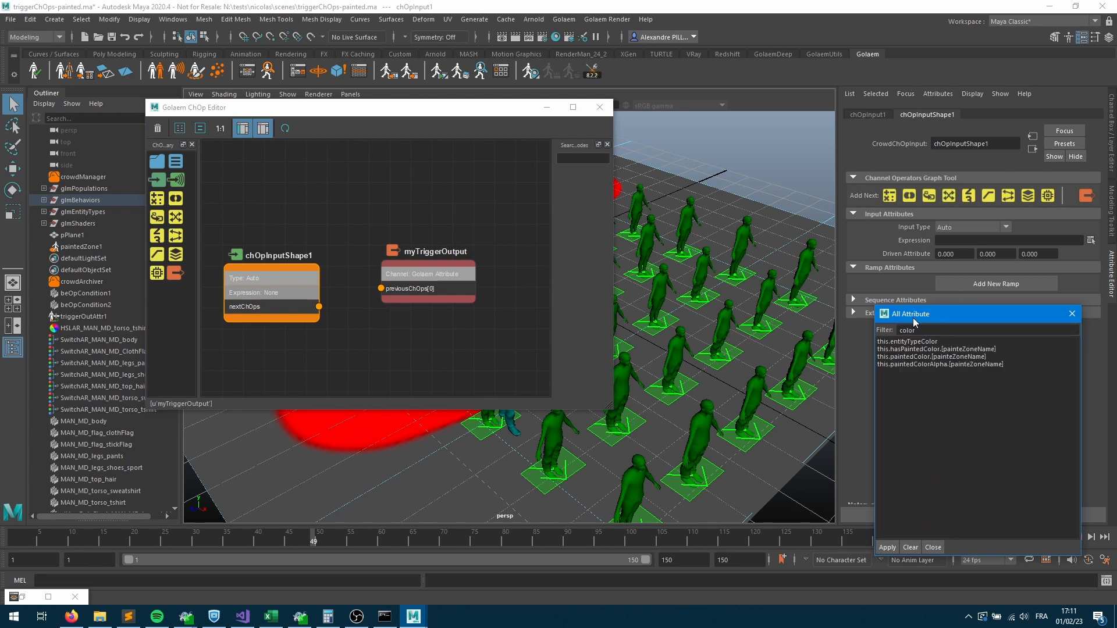
pyautogui.doubleClick(917, 357)
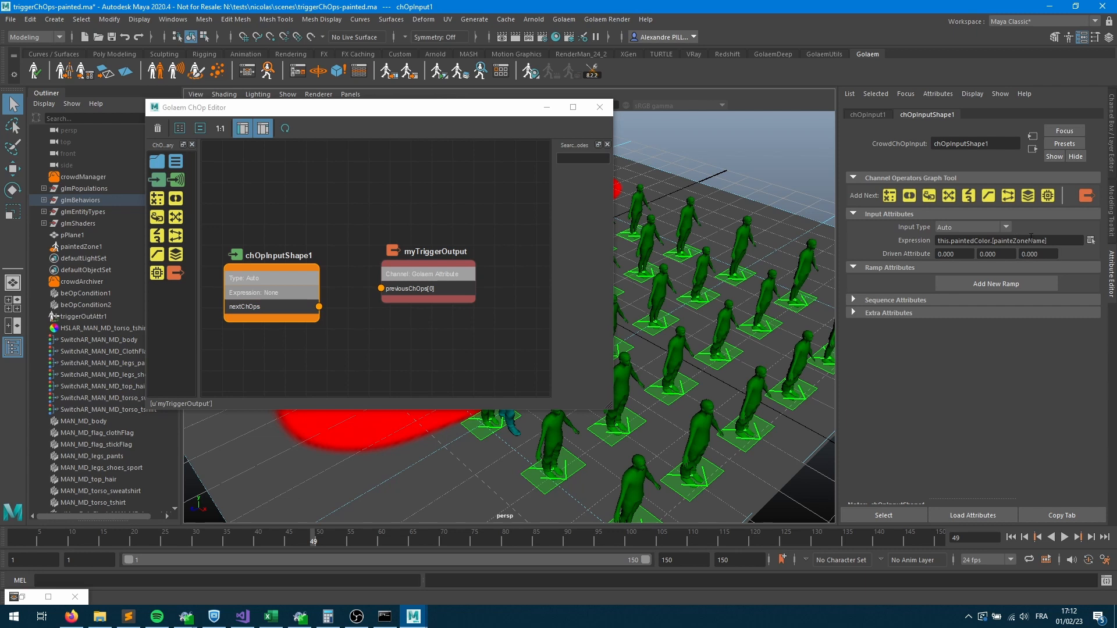
# Copy the painted zone locator's name, paintedZoneShape1, and replace the [painteZoneName] placeholder in chOpInputShape1's expression with it.
pyautogui.click(84, 248)
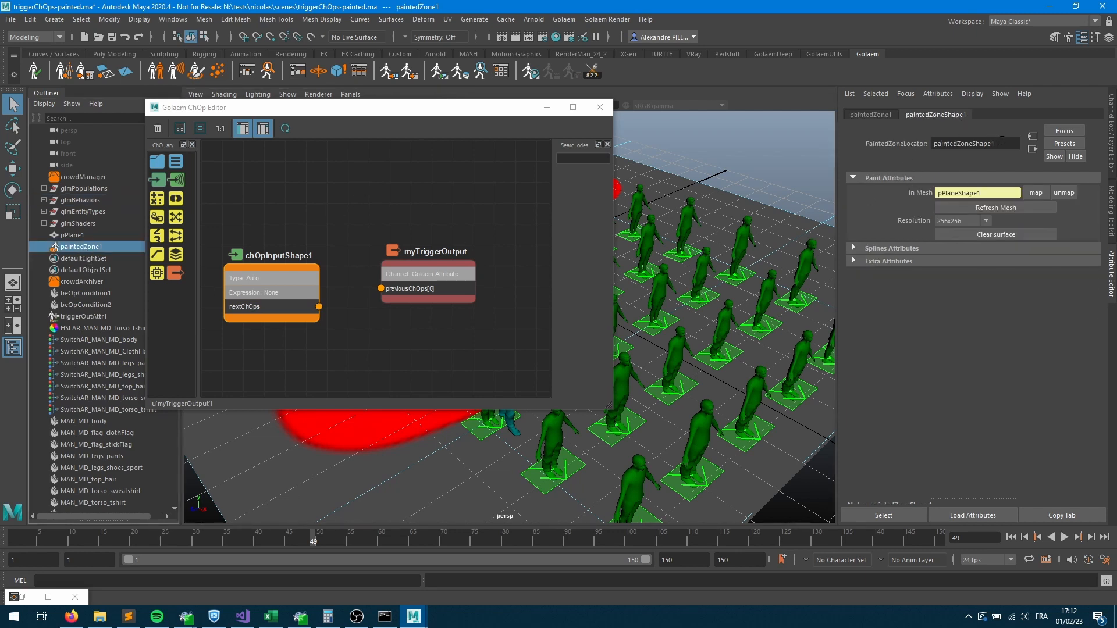
pyautogui.moveTo(992, 144); pyautogui.dragTo(898, 147)
pyautogui.hotkey('ctrl', 'c')
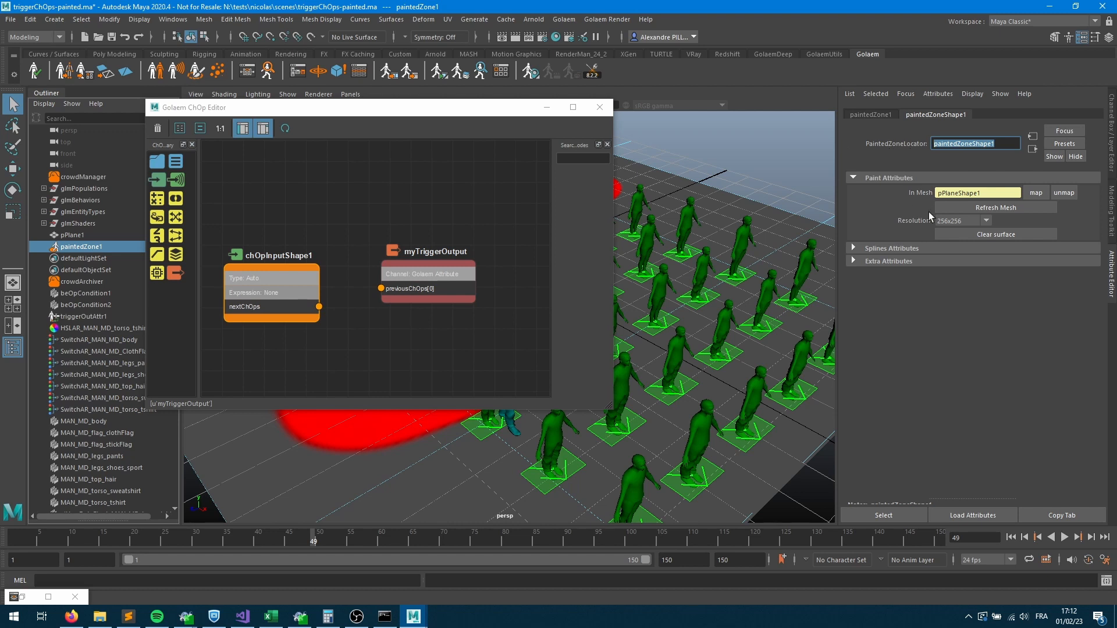
pyautogui.click(288, 293)
pyautogui.click(331, 194)
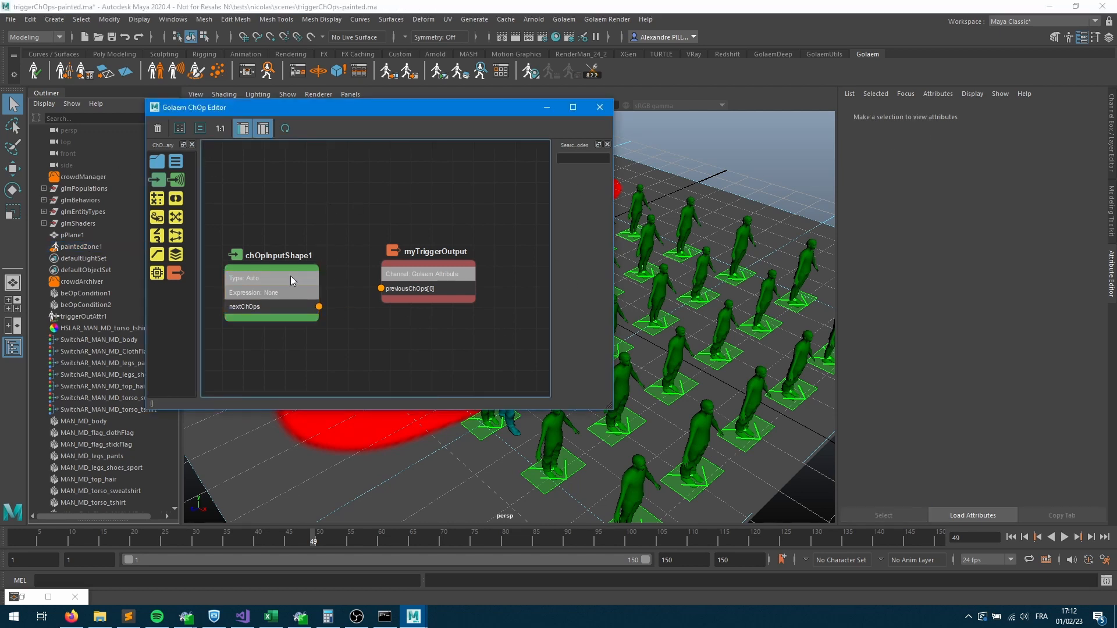
pyautogui.click(291, 276)
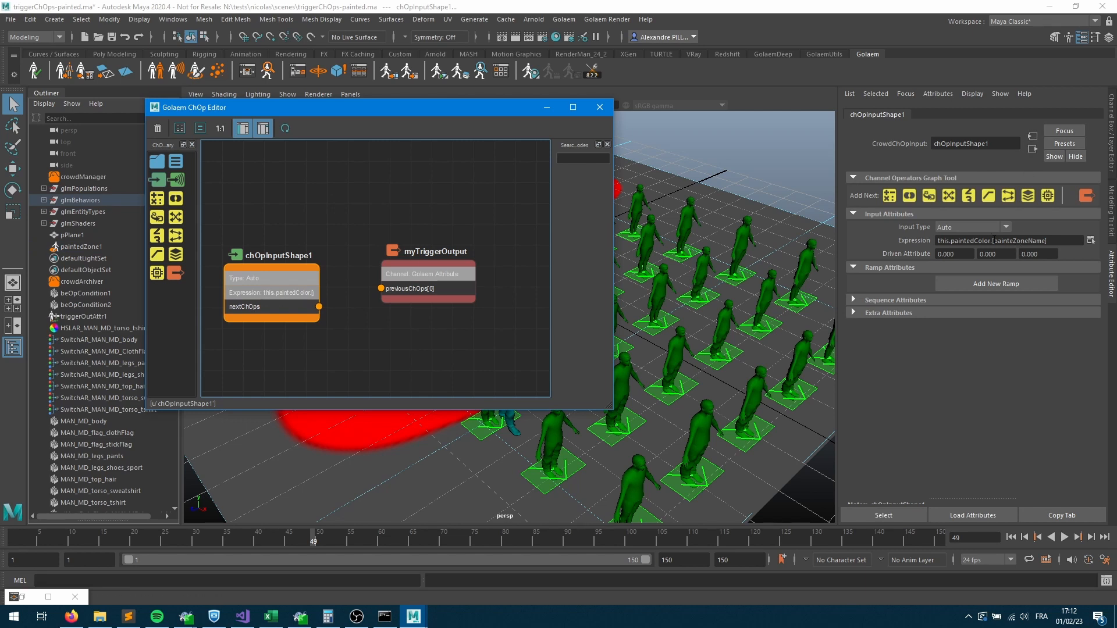
pyautogui.moveTo(993, 240); pyautogui.dragTo(1101, 242)
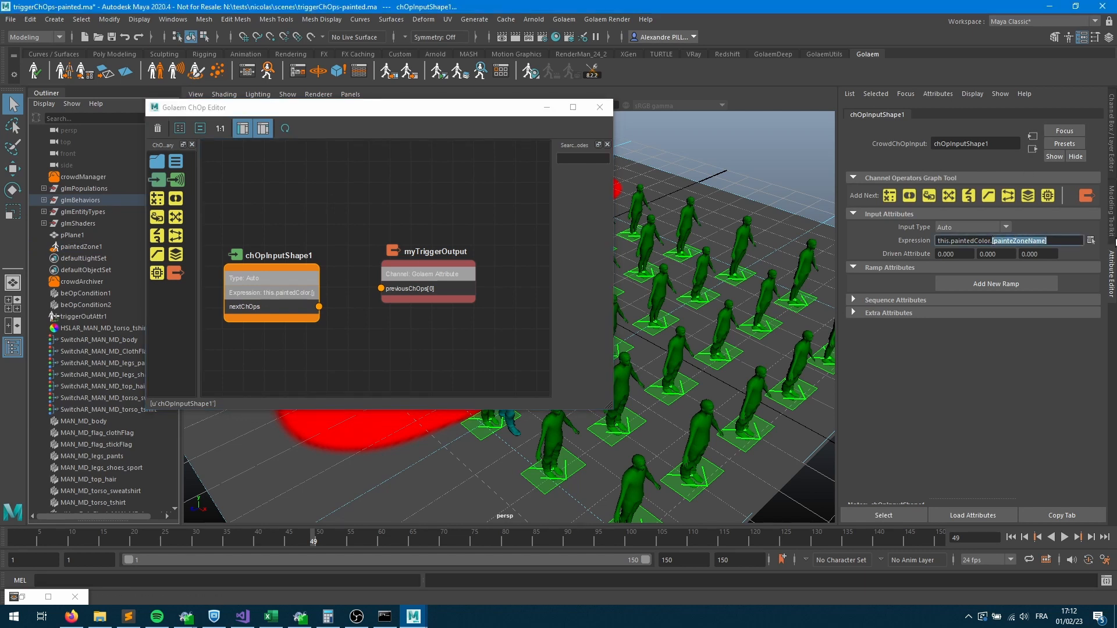
pyautogui.hotkey('ctrl', 'v')
# Set chOpInputShape1's input type to Golaem Channel and connect its output to myTriggerOutput's first input.
pyautogui.click(961, 228)
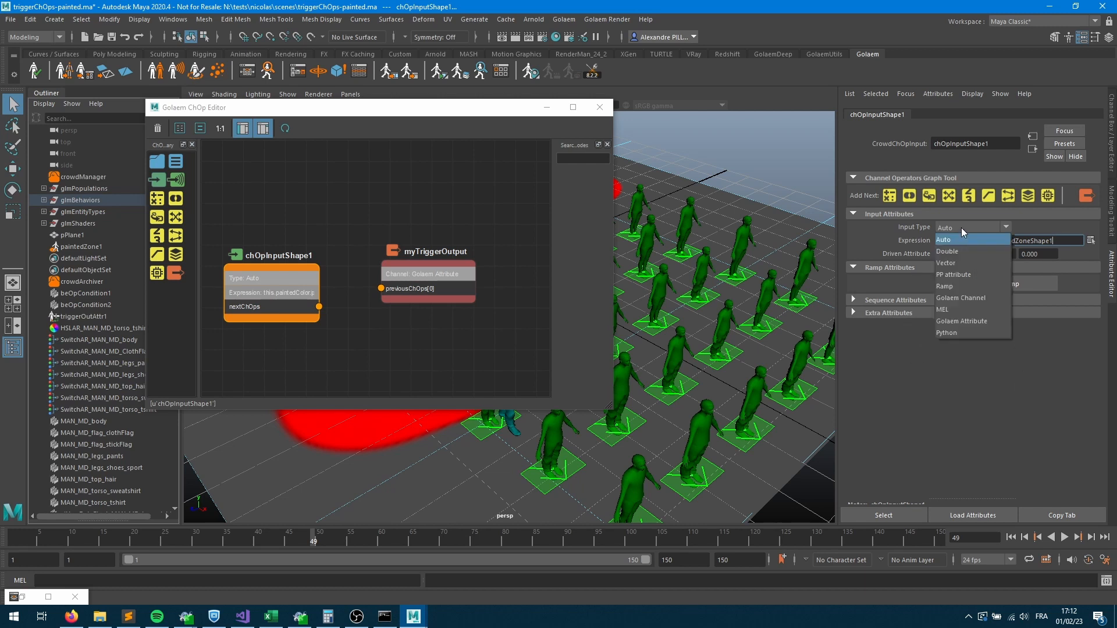
pyautogui.click(961, 292)
pyautogui.moveTo(428, 290); pyautogui.dragTo(480, 294)
pyautogui.moveTo(319, 307); pyautogui.dragTo(433, 293)
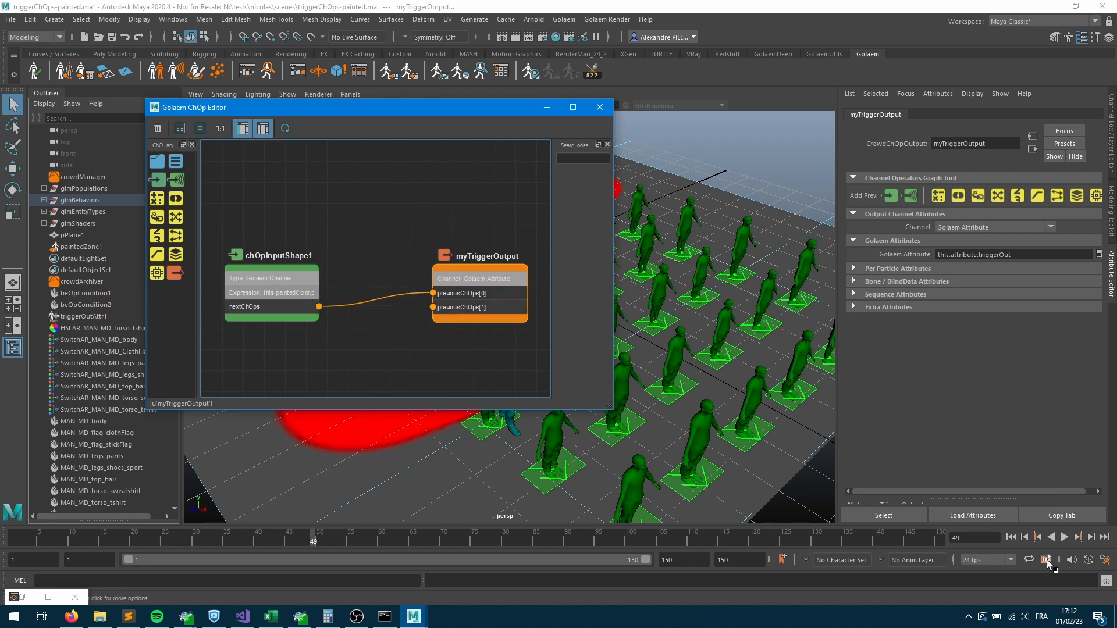
# Rewind, advance to frame 2, and move the ChOp Editor aside to uncover the crowd and painted zones.
pyautogui.click(1011, 536)
pyautogui.click(1091, 538)
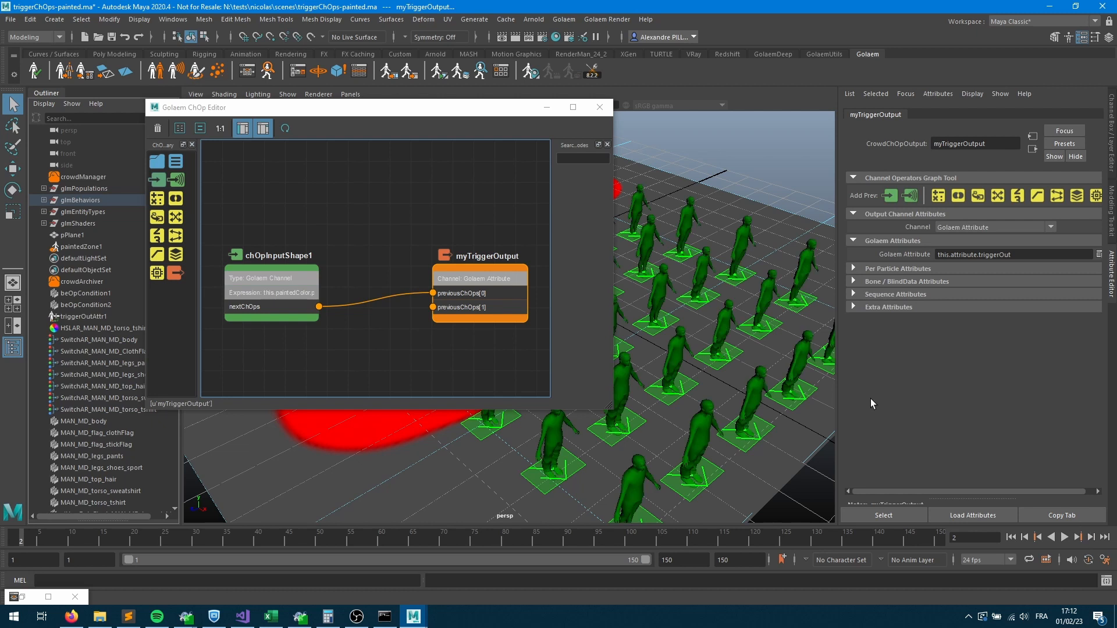
pyautogui.moveTo(484, 109); pyautogui.dragTo(386, 48)
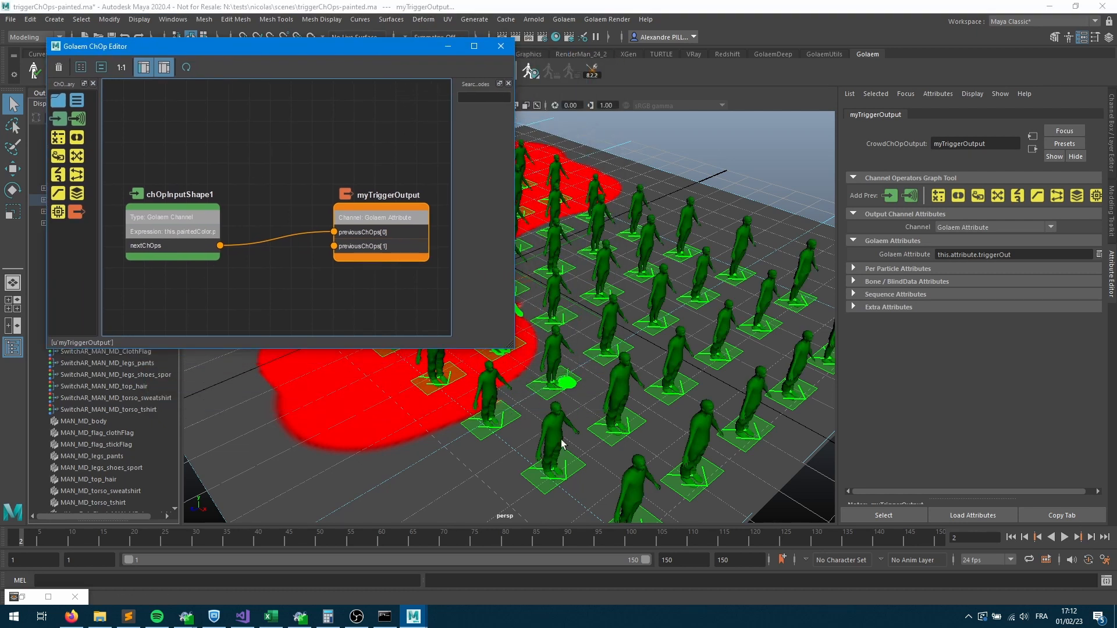
# Examine a crowd entity outside the painted zone in the visual feedback while advancing to frame 5.
pyautogui.click(560, 441)
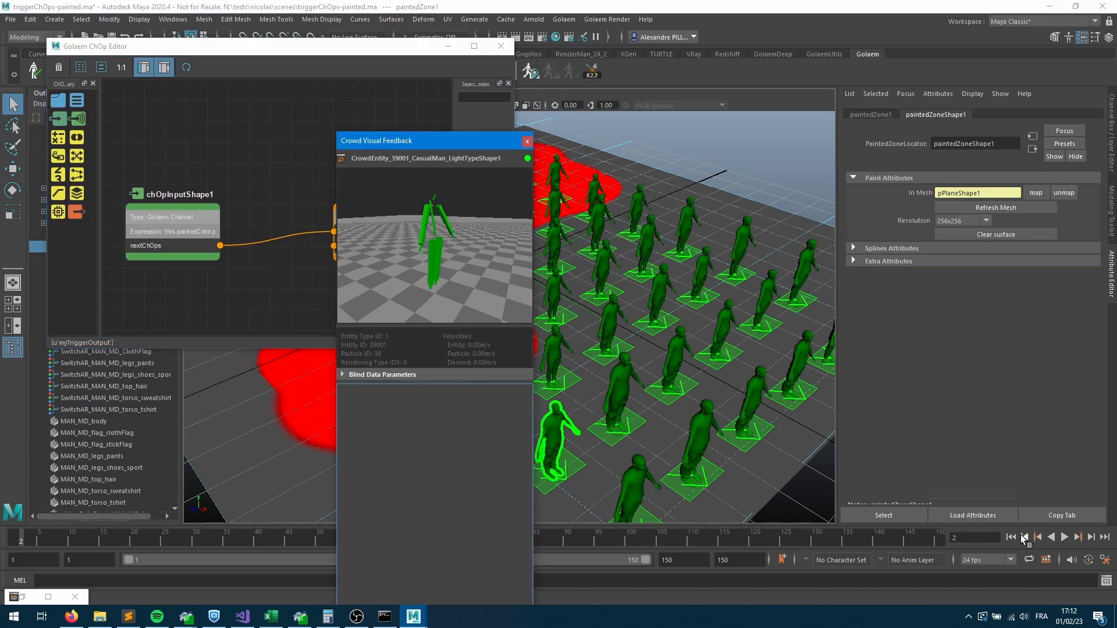
pyautogui.click(1091, 539)
pyautogui.click(1091, 536)
pyautogui.click(1090, 536)
# Enable the channel operator behavior instead of beMotionShape1 in the Behavior Editor and rerun the simulation from frame 1 to frame 2.
pyautogui.moveTo(316, 49); pyautogui.dragTo(294, 85)
pyautogui.click(248, 68)
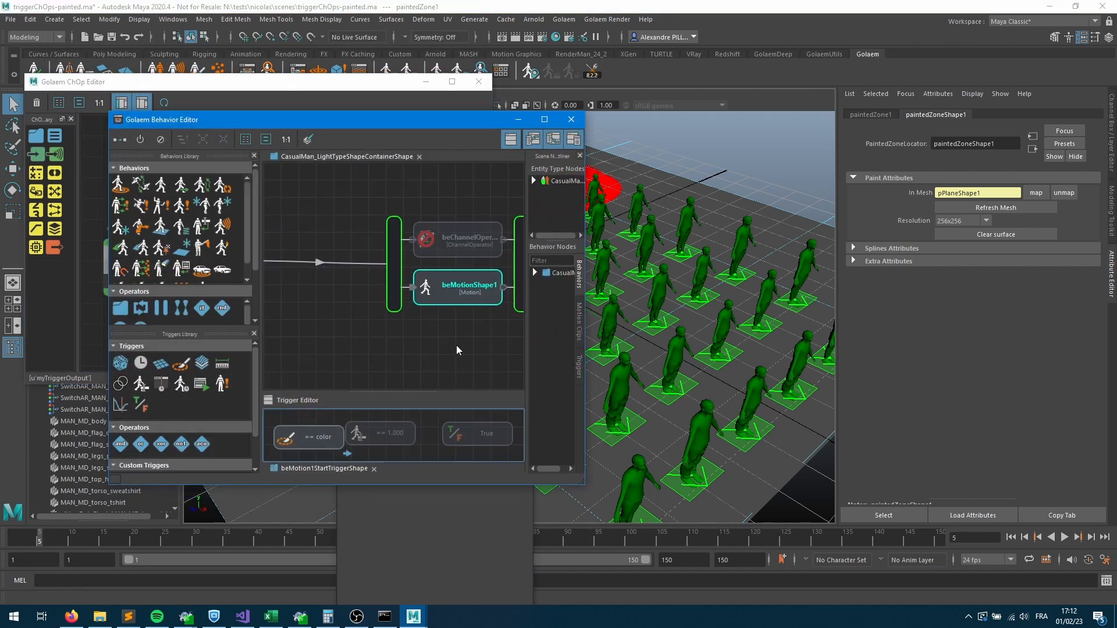
pyautogui.click(425, 239)
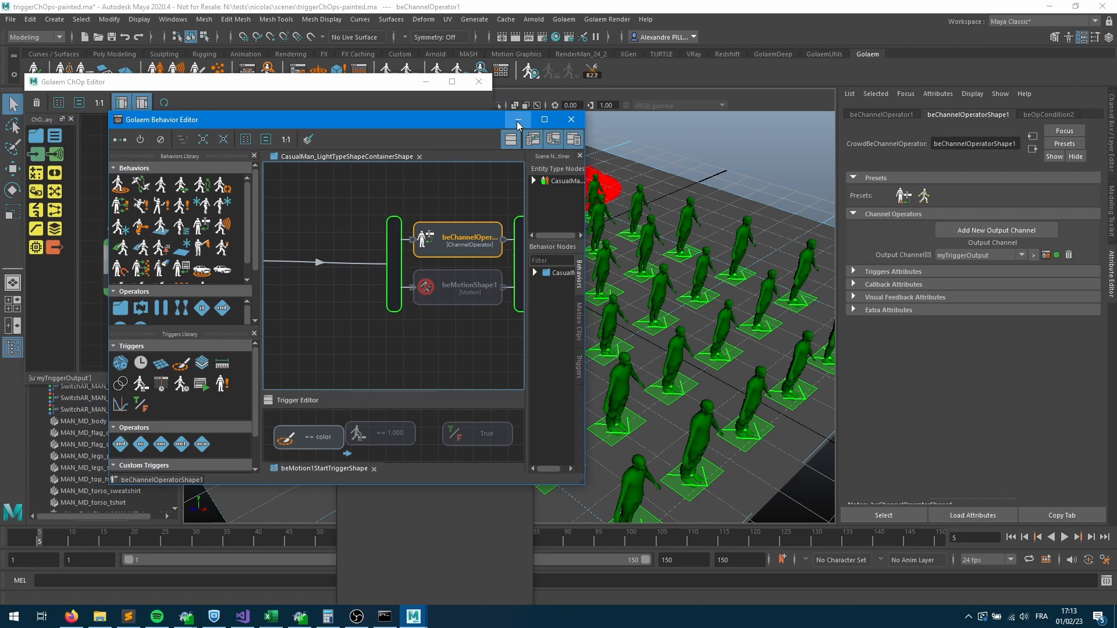
pyautogui.click(517, 120)
pyautogui.click(1010, 537)
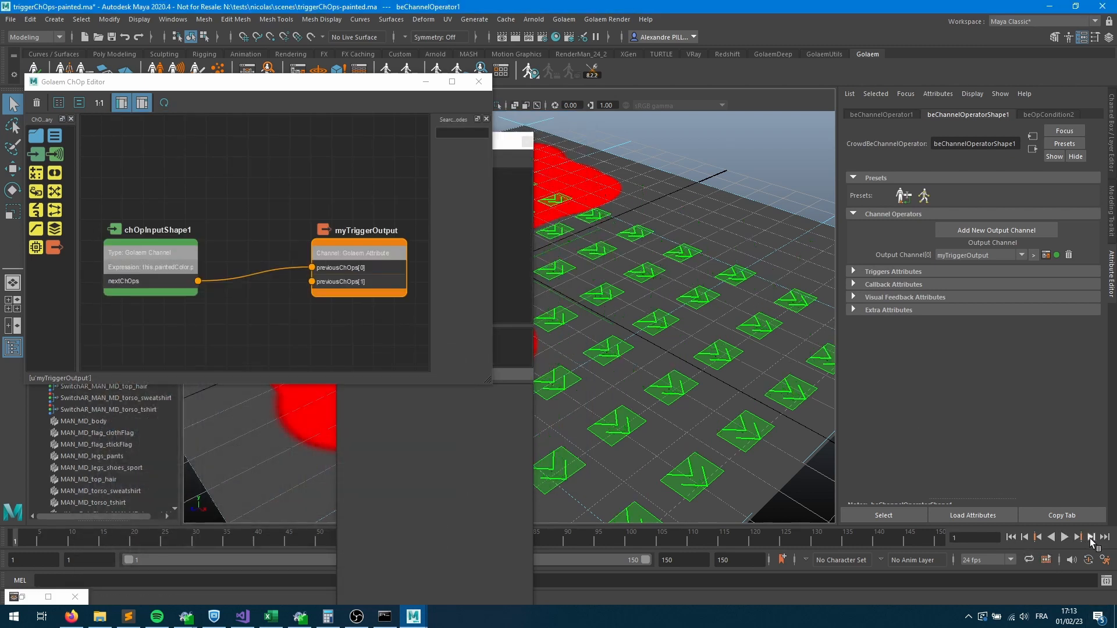
pyautogui.click(1091, 536)
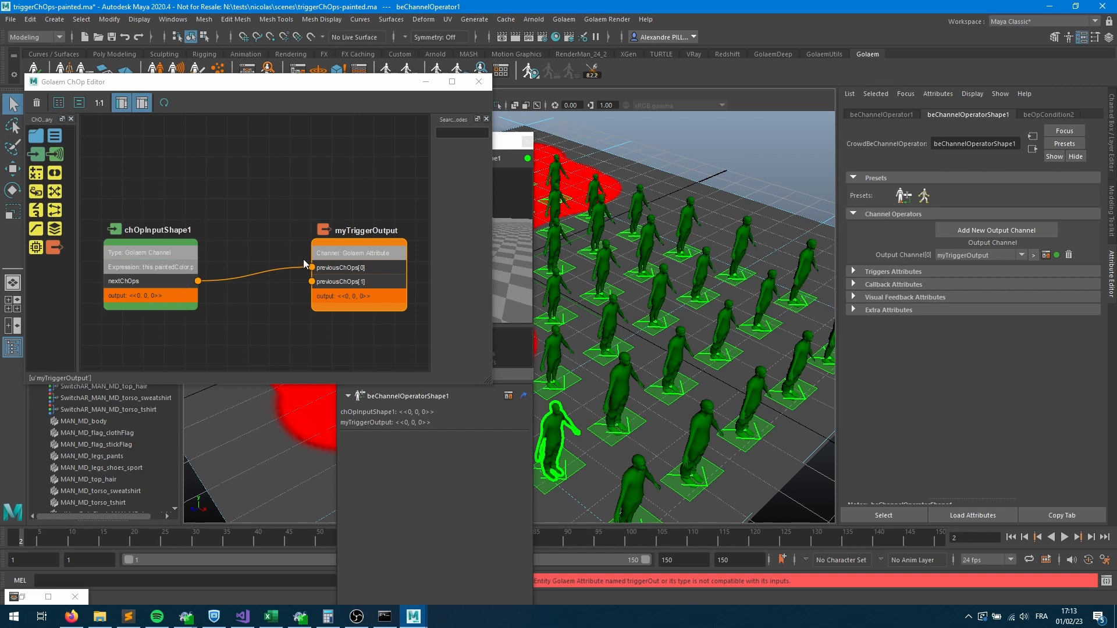
# Examine the channel operator outputs of a crowd entity standing inside the red painted zone.
pyautogui.keyDown('alt'); pyautogui.moveTo(652, 347); pyautogui.dragTo(573, 319); pyautogui.keyUp('alt')
pyautogui.click(618, 314)
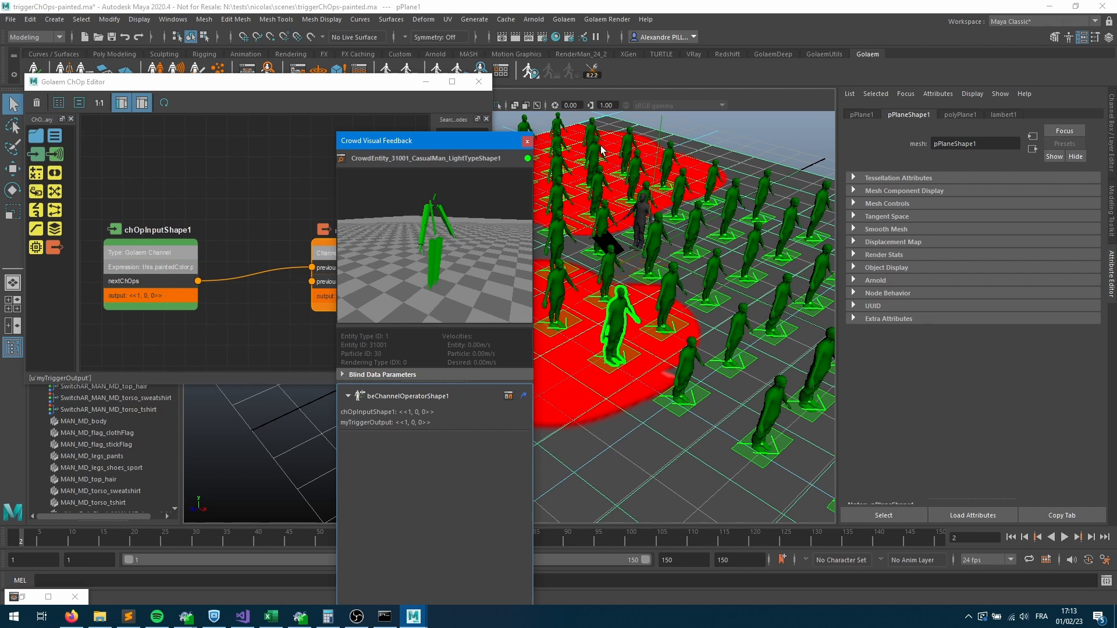
pyautogui.moveTo(437, 139); pyautogui.dragTo(619, 175)
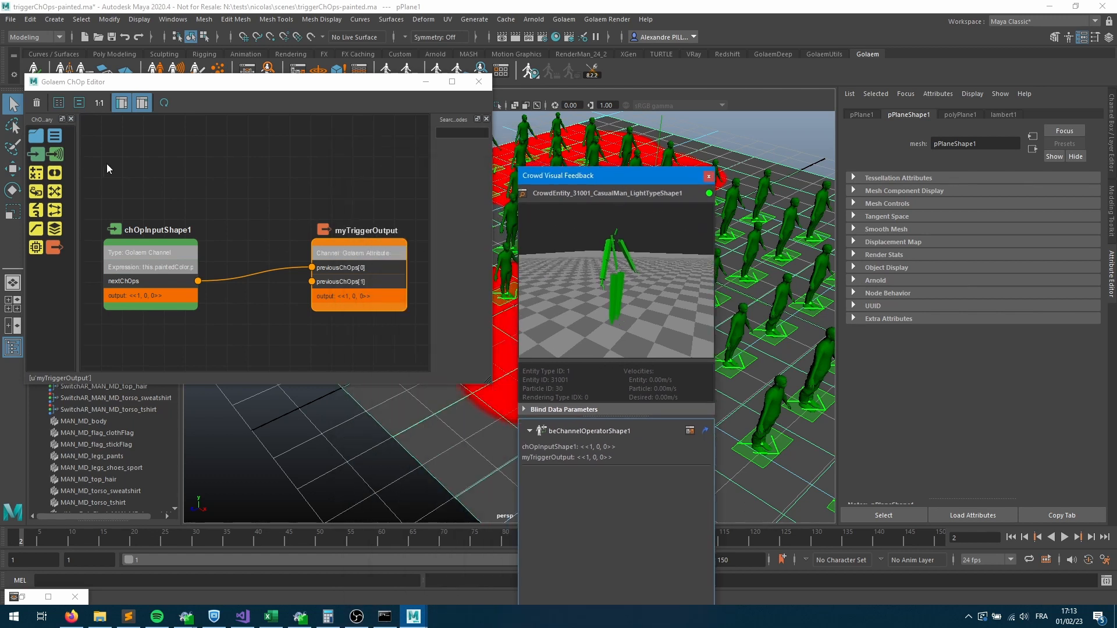
# Insert a boolean operation operator on the connection between chOpInputShape1 and myTriggerOutput.
pyautogui.moveTo(60, 173); pyautogui.dragTo(250, 275)
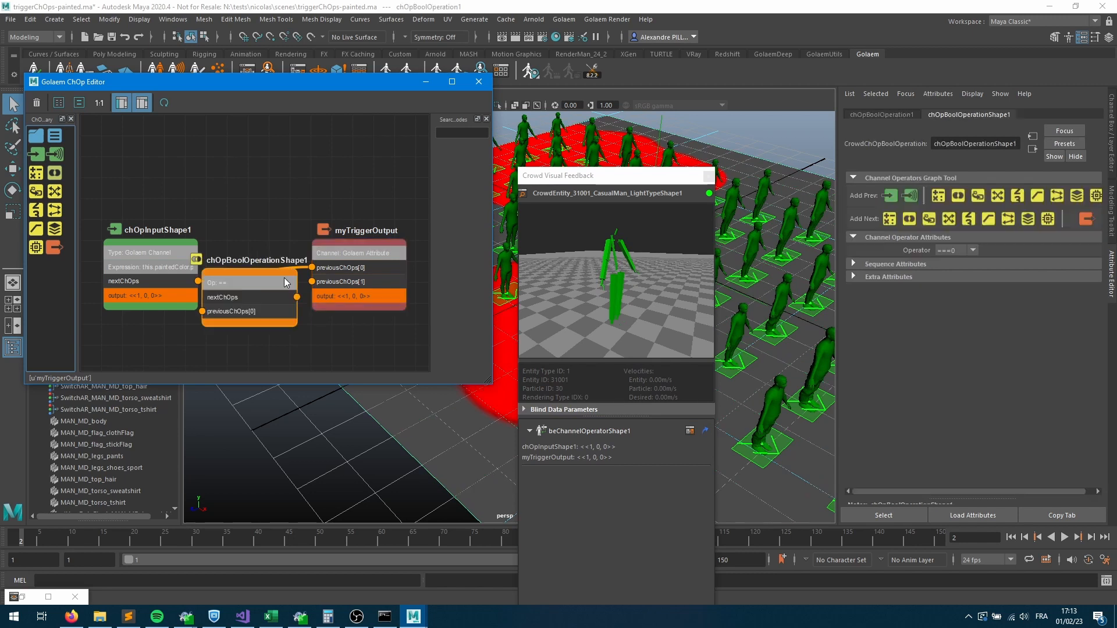
pyautogui.click(281, 257)
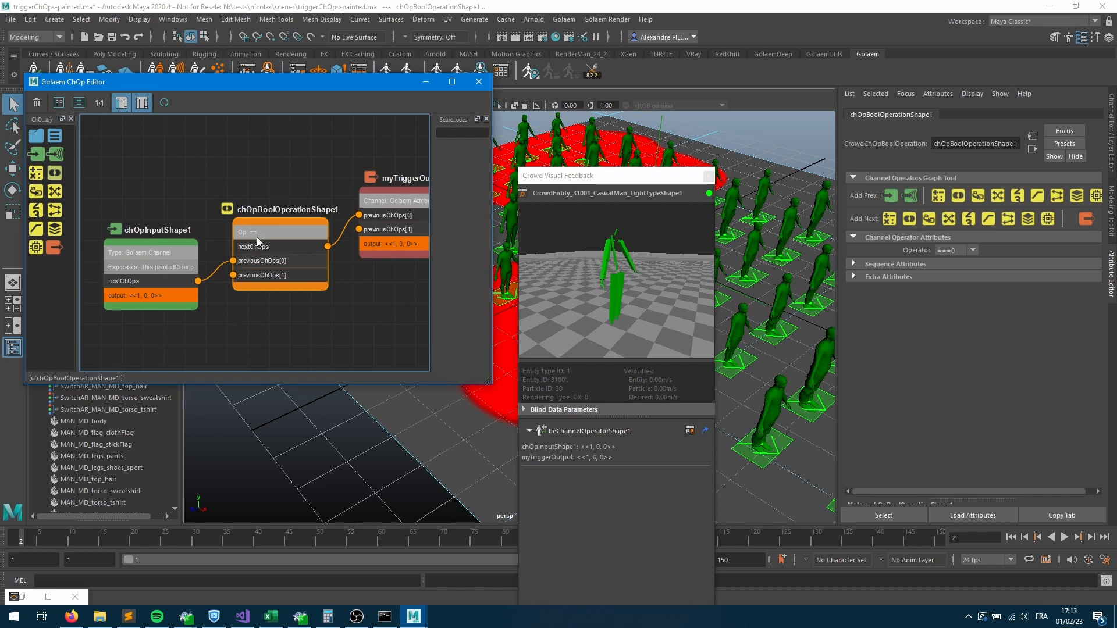
pyautogui.moveTo(175, 272); pyautogui.dragTo(162, 220)
# Add a second input operator with driven attribute 1, 0, 0 and connect it to the boolean operation's second input.
pyautogui.moveTo(36, 155); pyautogui.dragTo(163, 313)
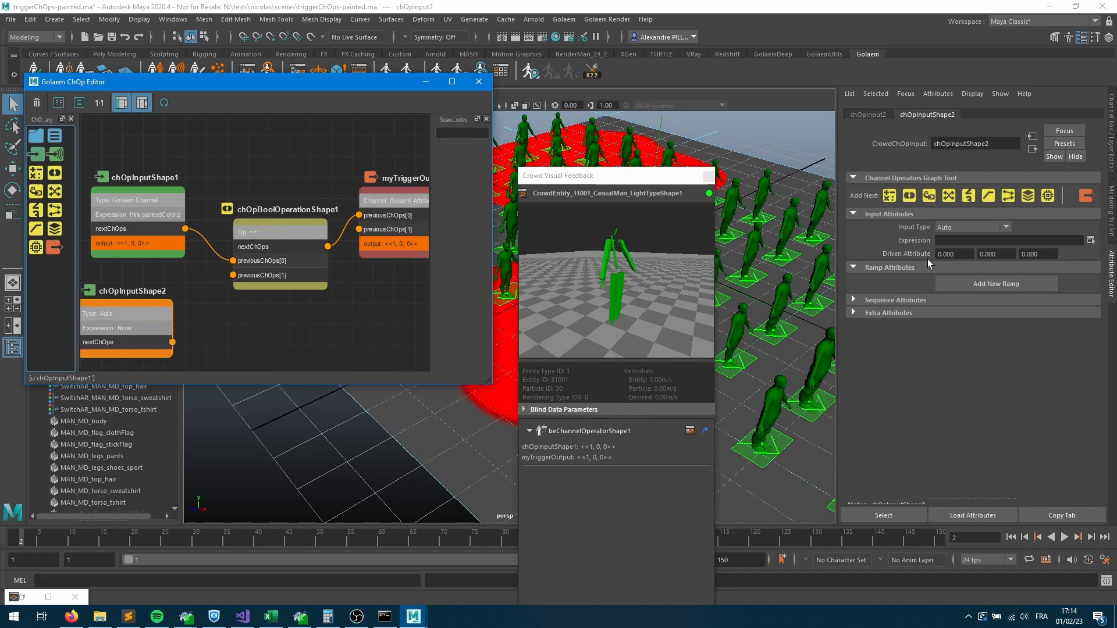
pyautogui.doubleClick(964, 253)
pyautogui.write('1')
pyautogui.press('Tab')
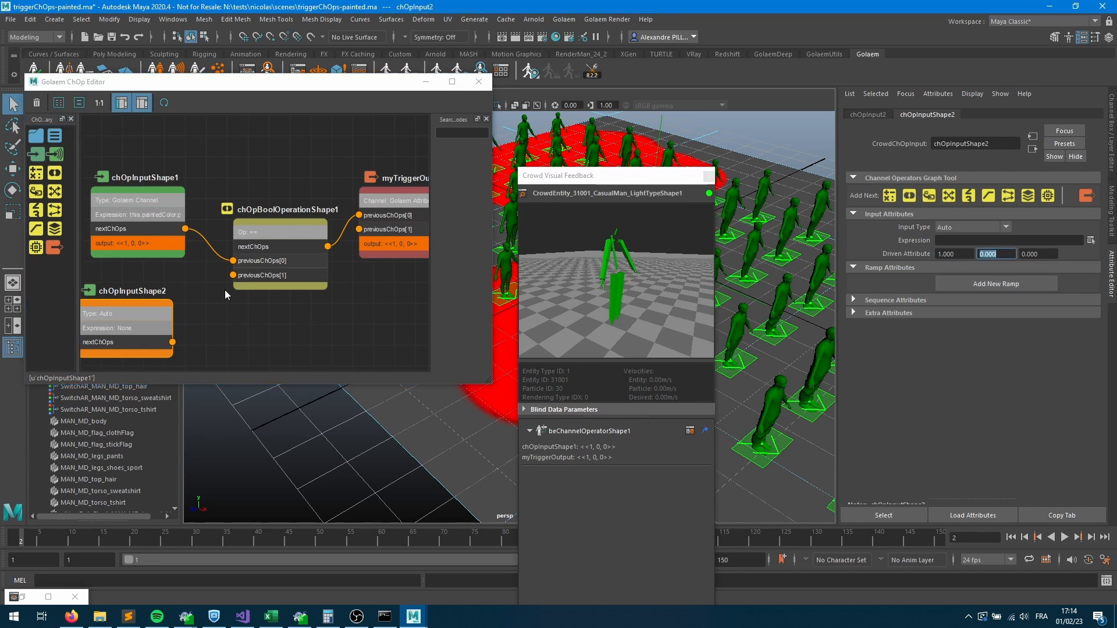
pyautogui.moveTo(172, 342); pyautogui.dragTo(233, 275)
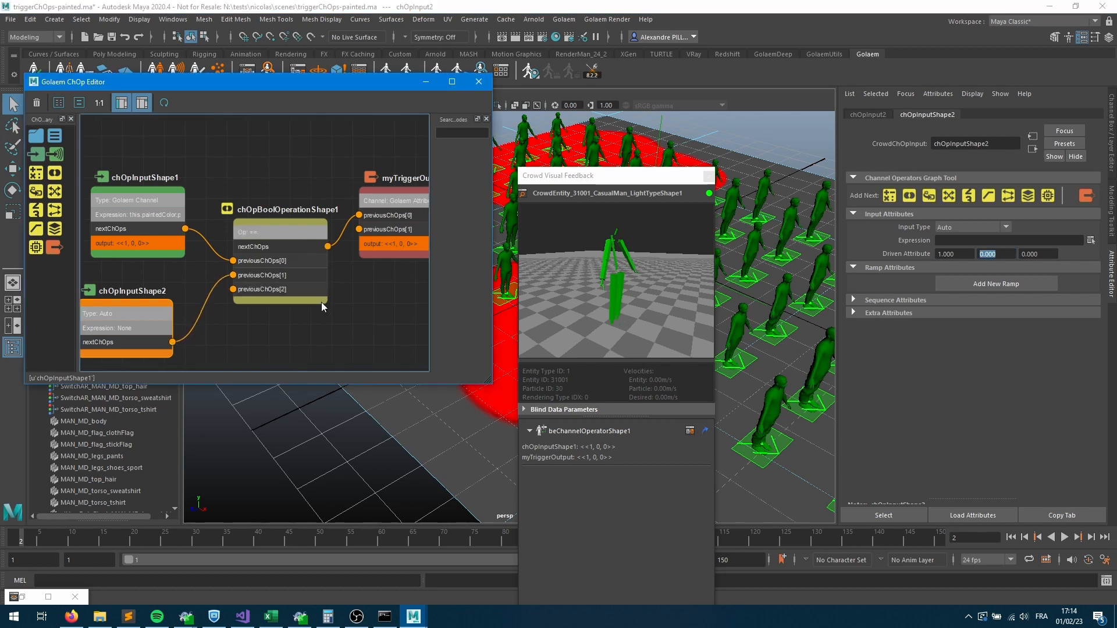
# Add a third input operator connected to the boolean operation's third input and set its first driven attribute value to 0.5.
pyautogui.moveTo(36, 154); pyautogui.dragTo(294, 346)
pyautogui.moveTo(278, 302); pyautogui.dragTo(325, 187)
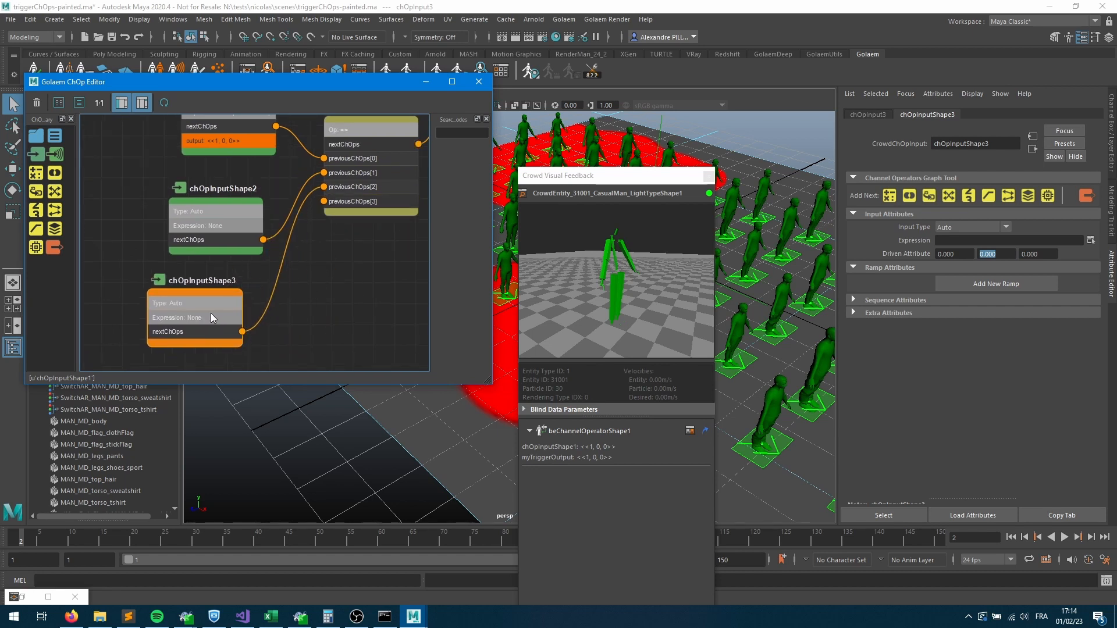
pyautogui.click(955, 228)
pyautogui.click(954, 249)
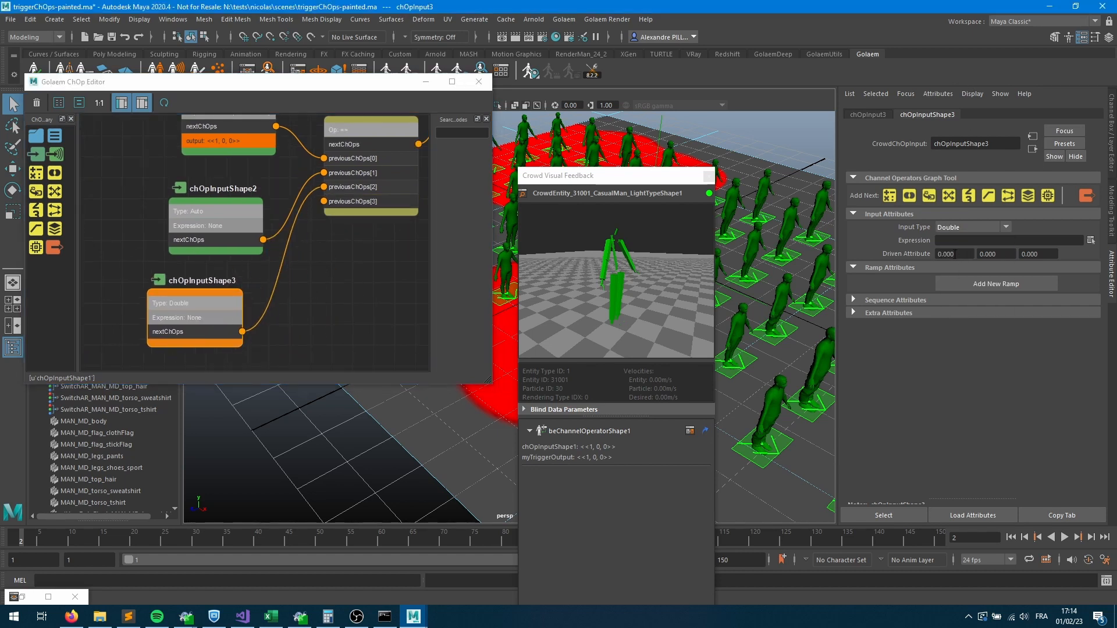
pyautogui.click(960, 255)
pyautogui.write('0.5')
pyautogui.press('Tab')
# Change chOpInputShape3's input type to Vector and set its second and third driven attribute values to 0.5.
pyautogui.click(963, 228)
pyautogui.click(955, 260)
pyautogui.click(1000, 256)
pyautogui.write('0.5')
pyautogui.press('Tab')
pyautogui.write('0.5')
pyautogui.press('Tab')
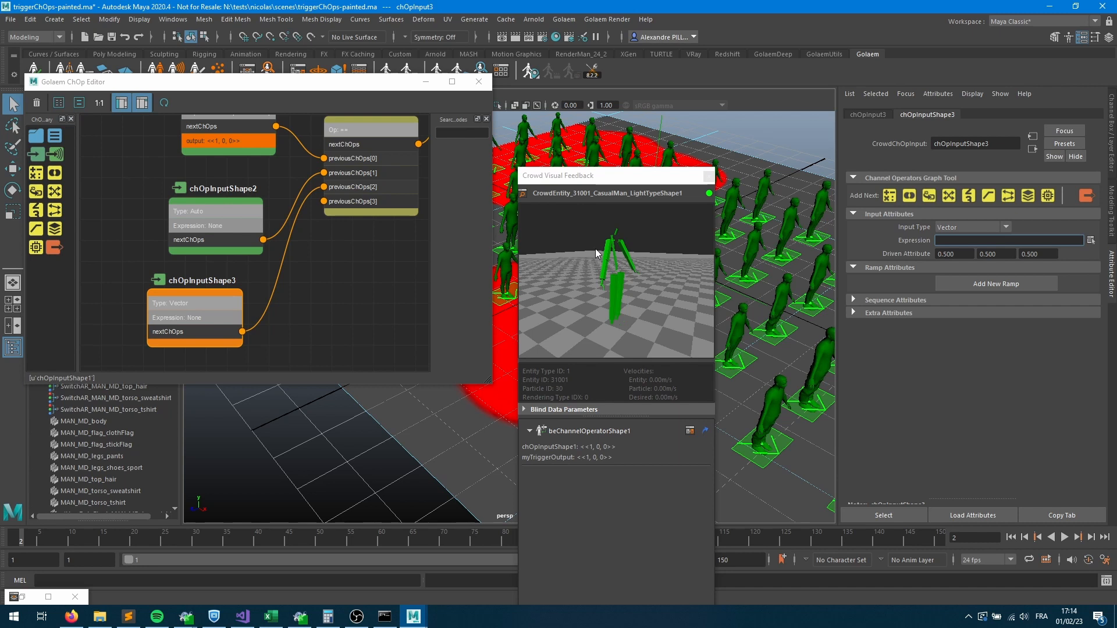
# Rename the input operator chOpInputShape2 to constRed.
pyautogui.moveTo(379, 249); pyautogui.dragTo(229, 312, button='middle')
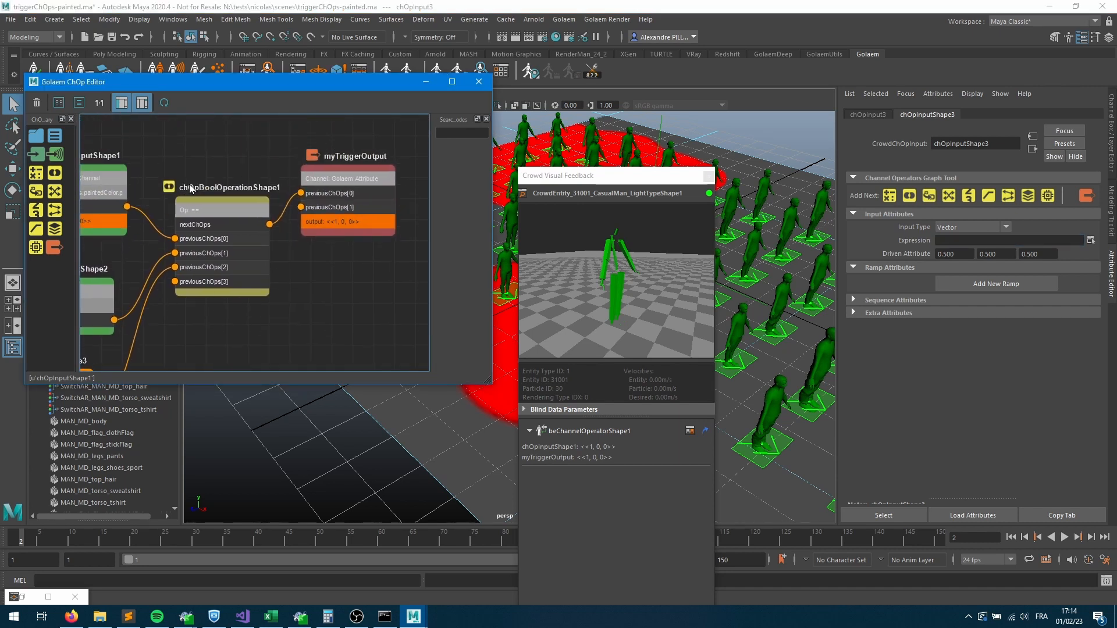
pyautogui.moveTo(145, 196); pyautogui.dragTo(230, 215, button='middle')
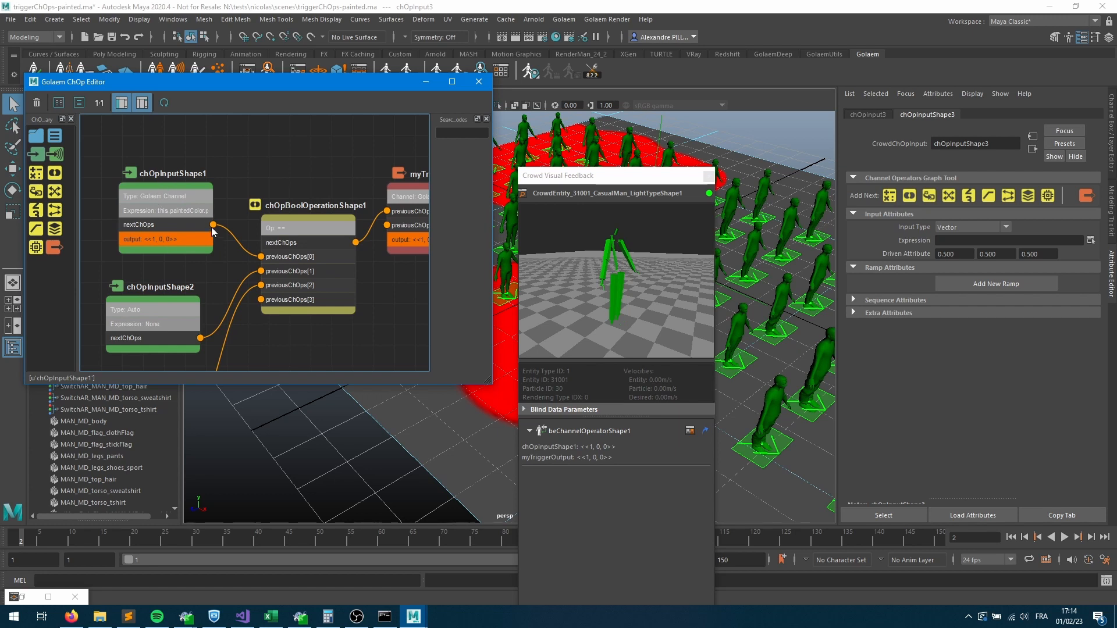
pyautogui.click(166, 310)
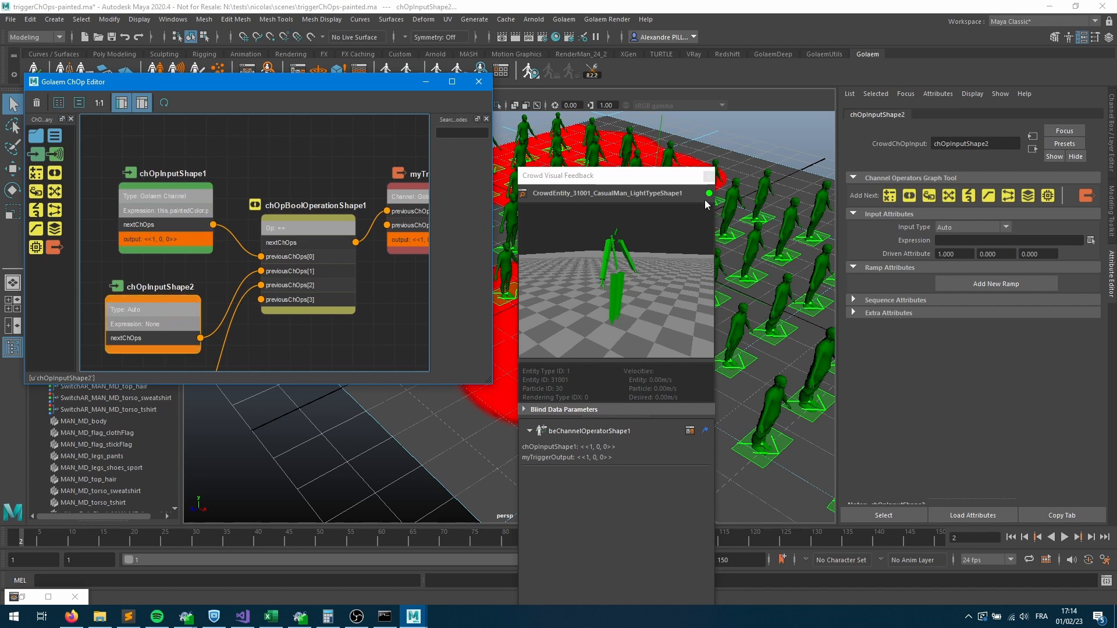
pyautogui.doubleClick(999, 142)
pyautogui.write('co')
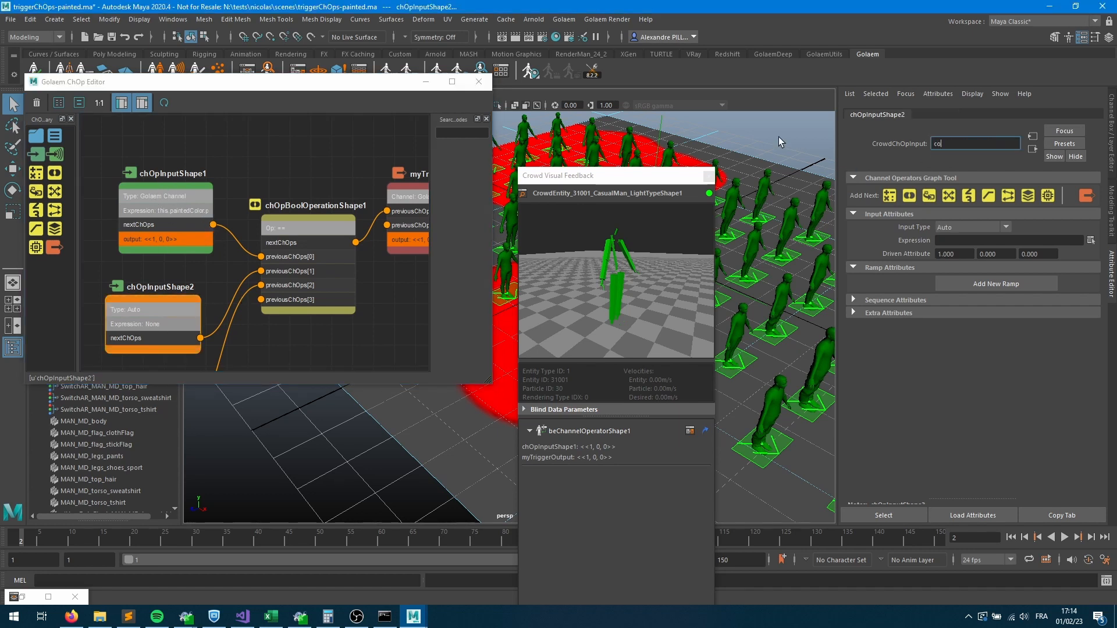
pyautogui.write('nstRed')
pyautogui.press('Return')
pyautogui.click(280, 339)
pyautogui.click(179, 323)
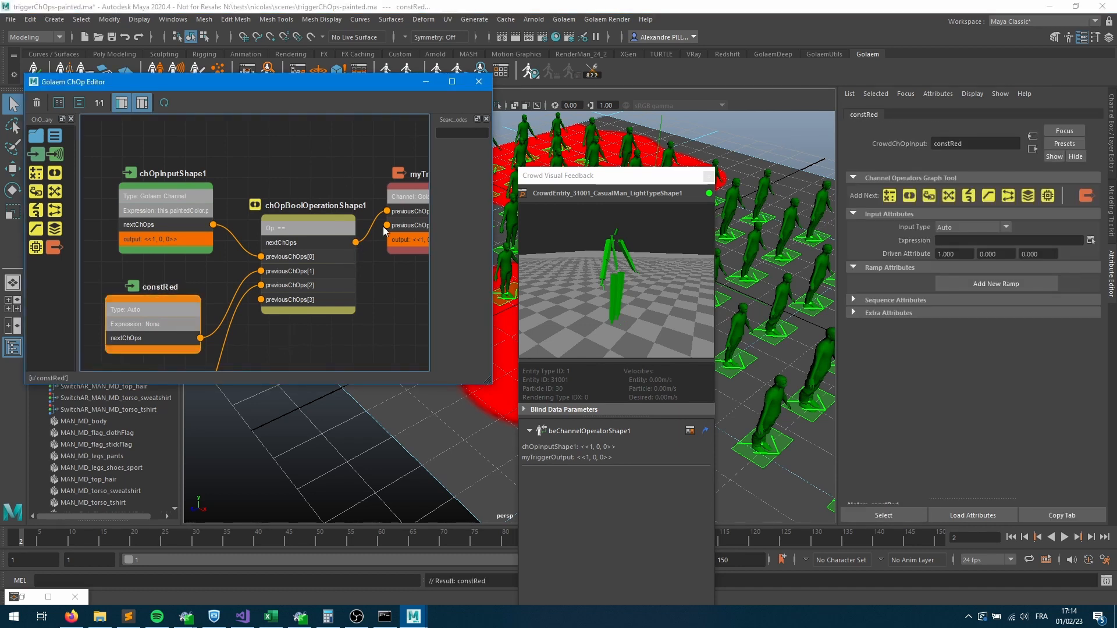
# Advance to frame 3 and compare the operator outputs of an entity outside the painted zone with one inside it.
pyautogui.click(1091, 538)
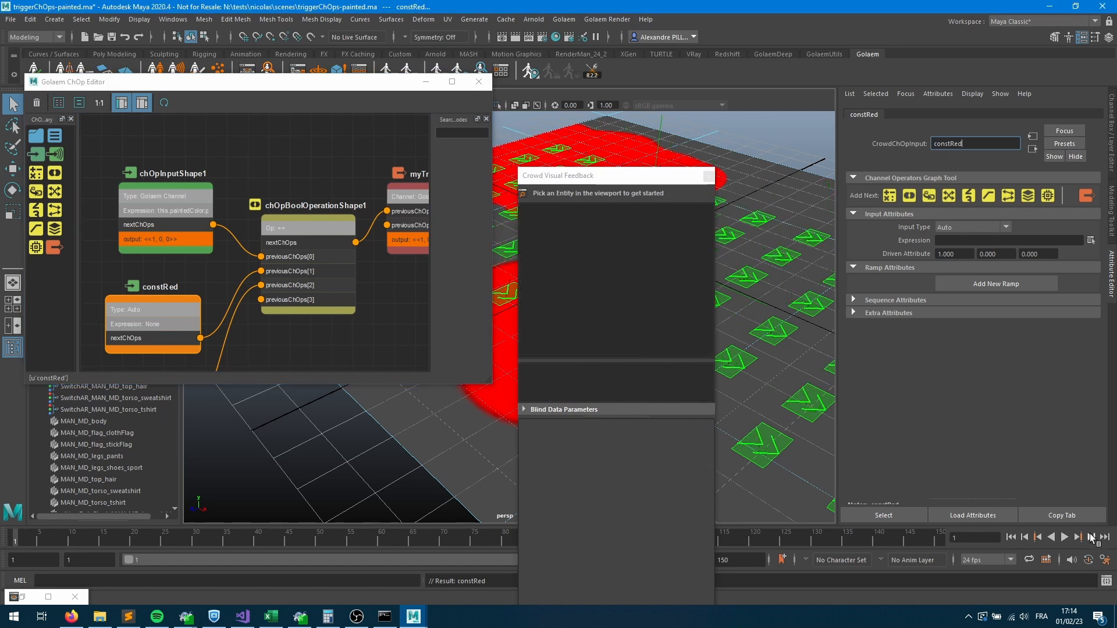
pyautogui.click(708, 176)
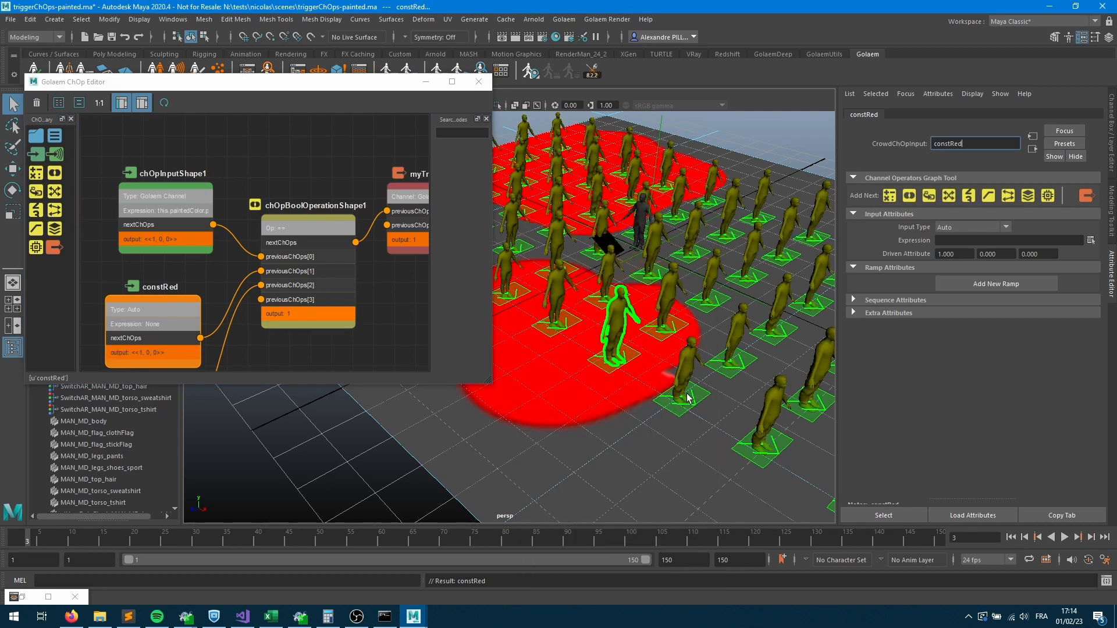
pyautogui.click(744, 334)
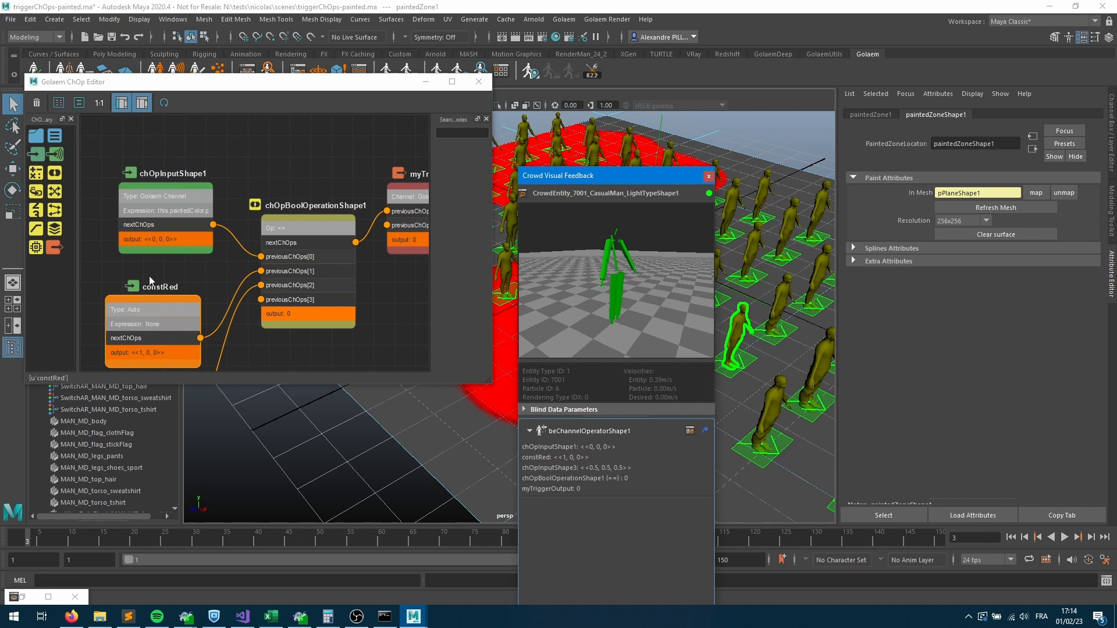
pyautogui.keyDown('alt'); pyautogui.moveTo(243, 269); pyautogui.dragTo(207, 223, button='middle'); pyautogui.keyUp('alt')
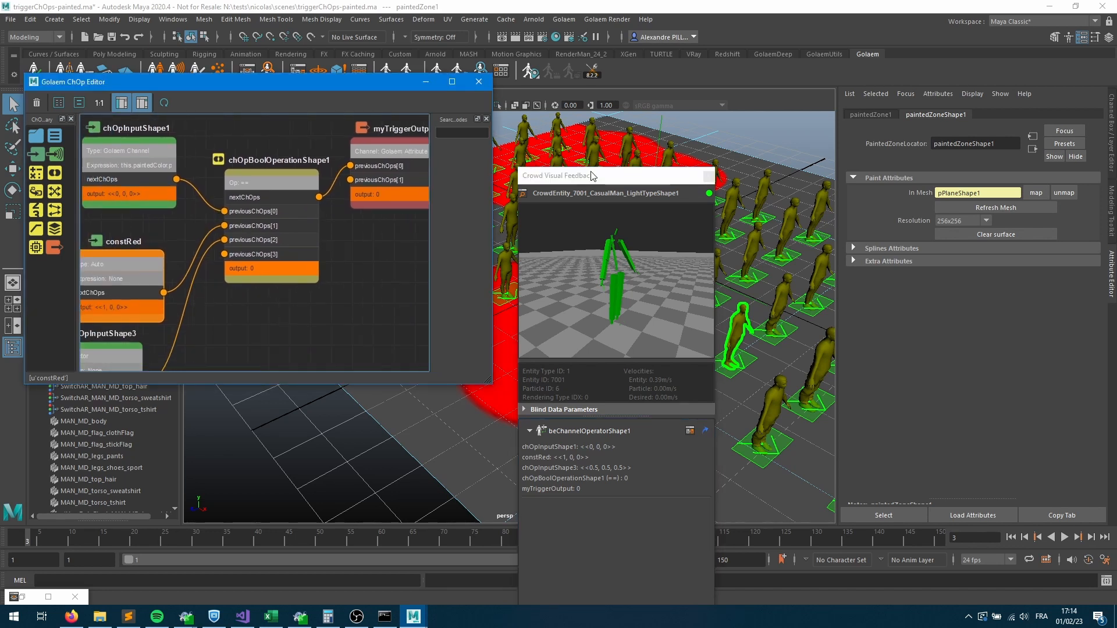
pyautogui.moveTo(592, 176); pyautogui.dragTo(616, 456)
pyautogui.click(551, 287)
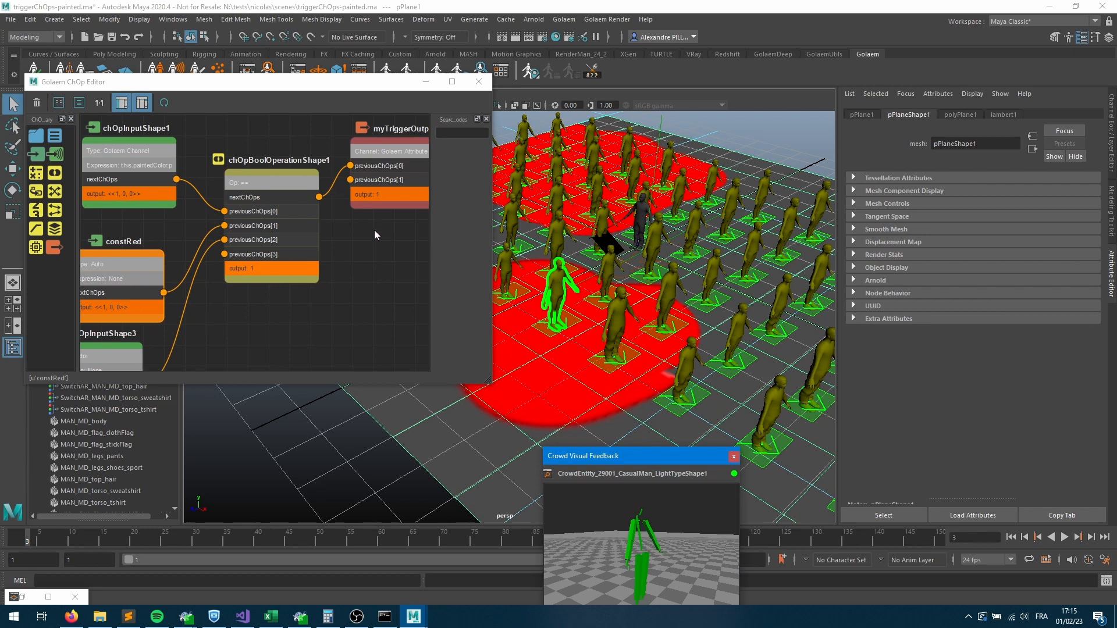
# Make the attribute == 1.000 trigger the active start trigger of beMotionShape1 and enable that motion behavior.
pyautogui.click(249, 67)
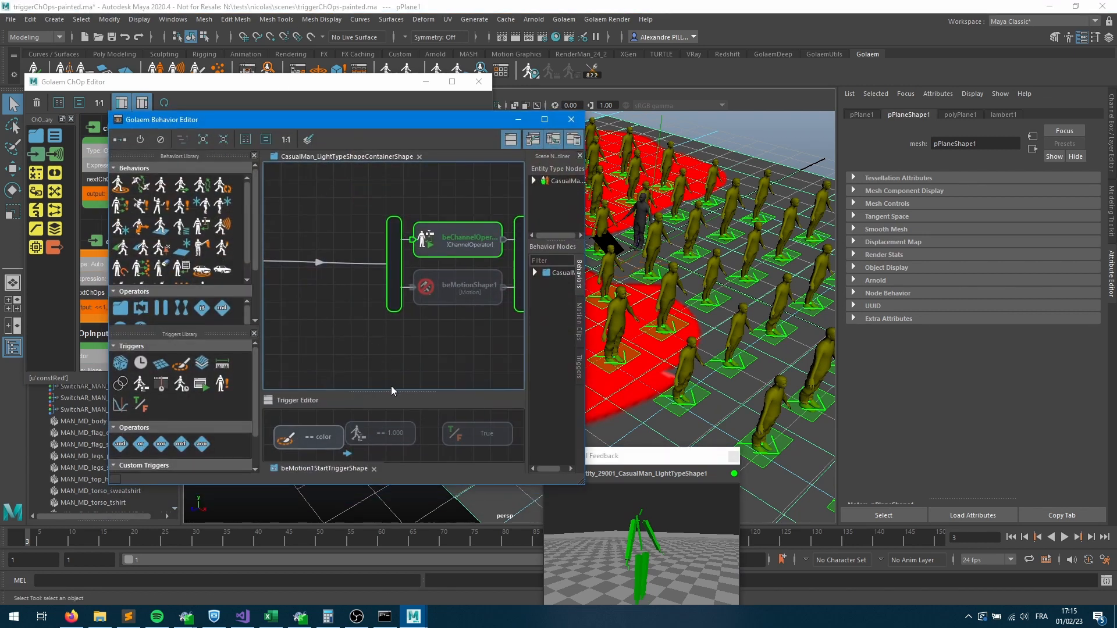
pyautogui.click(392, 421)
pyautogui.click(445, 284)
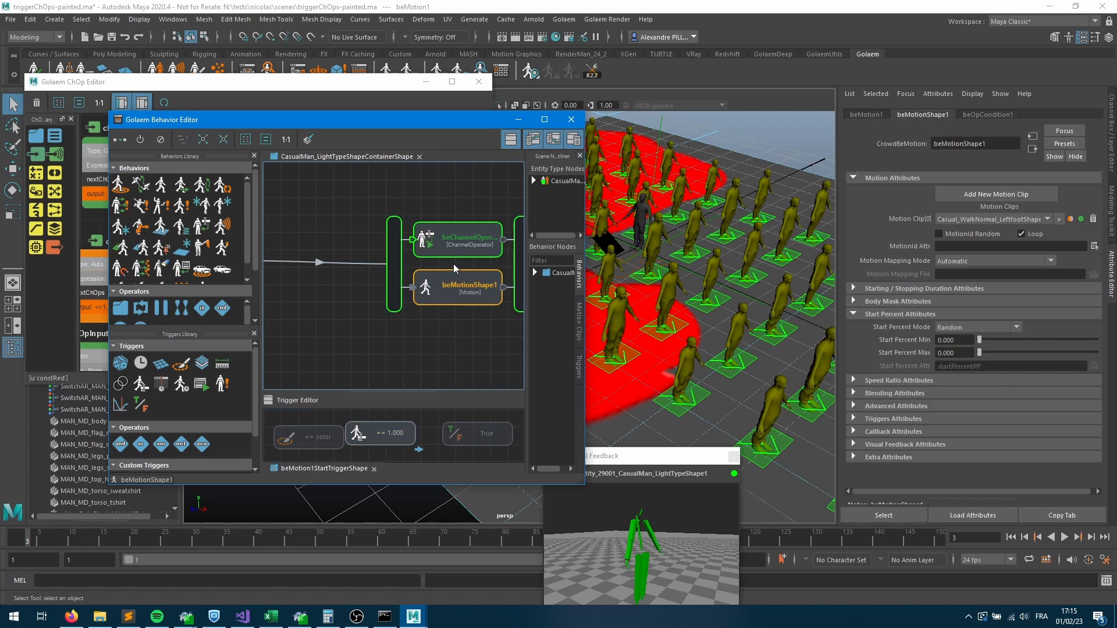
pyautogui.click(665, 245)
# Play the simulation from the first frame to check which entities start walking, and stop playback.
pyautogui.click(1010, 536)
pyautogui.click(1065, 537)
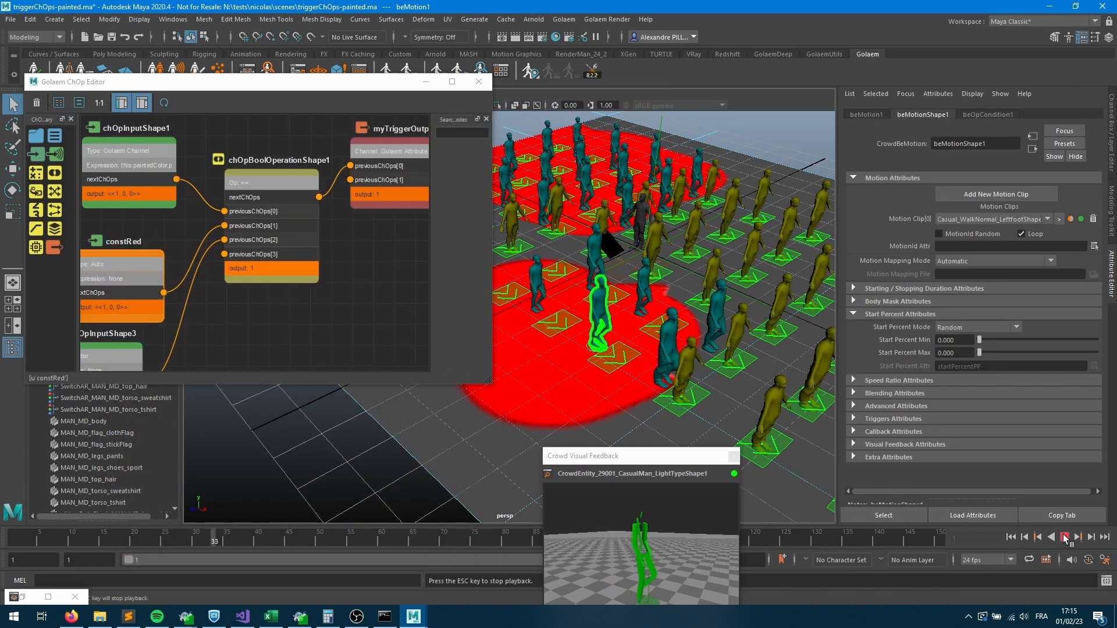
pyautogui.press('Escape')
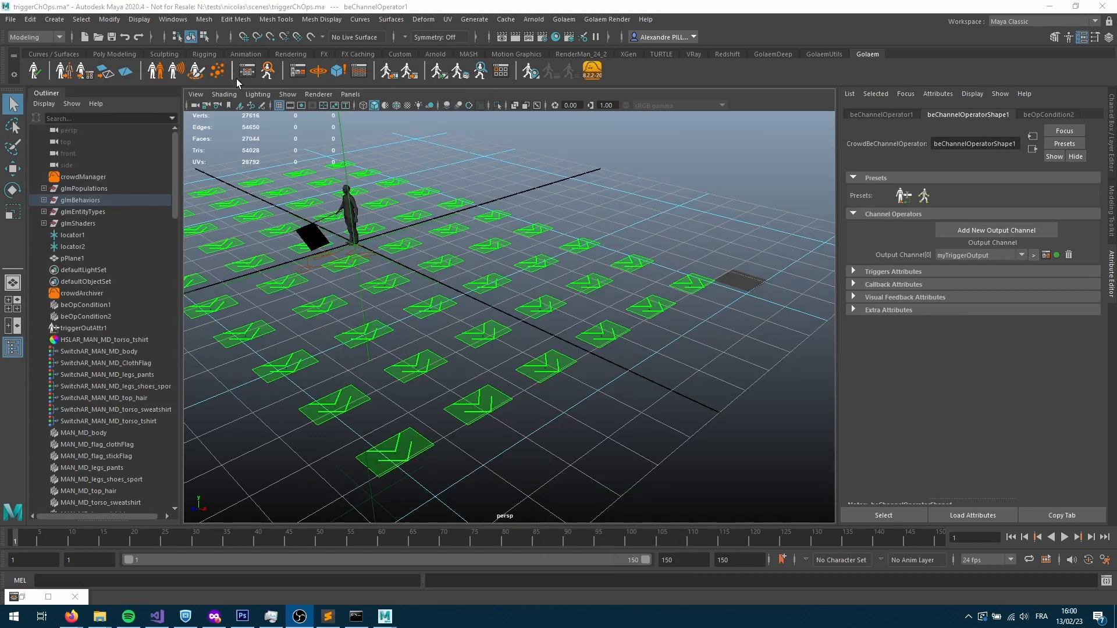
# In the triggerChOps scene, inspect the distance trigger's target objects, operator and value in beMotionShape1's start trigger.
pyautogui.click(236, 76)
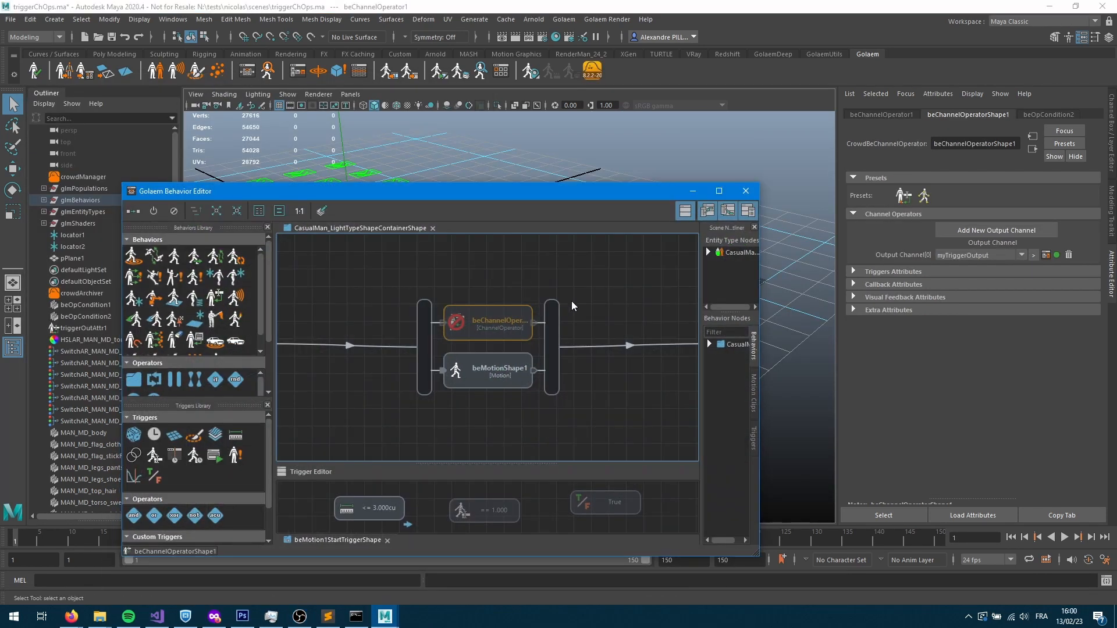
pyautogui.click(376, 519)
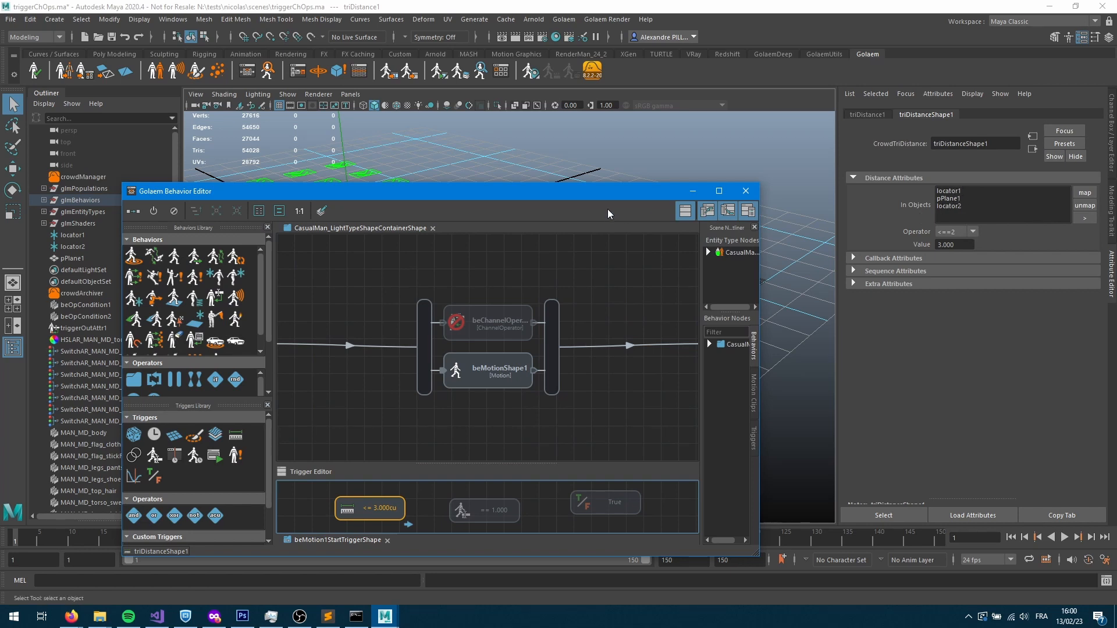
pyautogui.moveTo(615, 189); pyautogui.dragTo(656, 359)
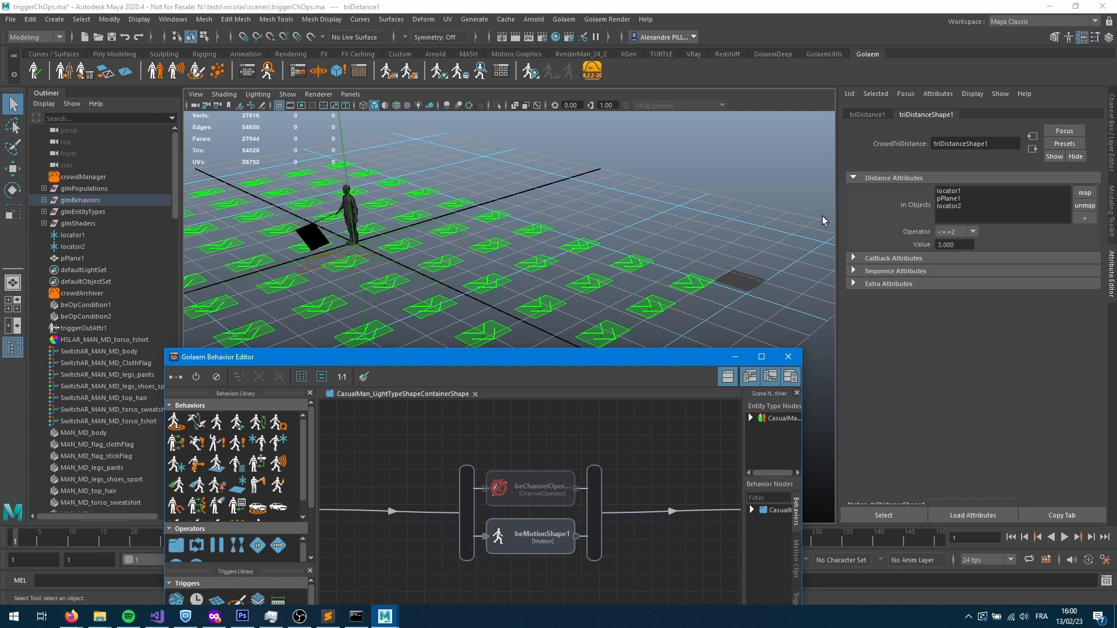
# Review locator1's transform attributes and return to the distance trigger in the Behavior Editor.
pyautogui.click(74, 235)
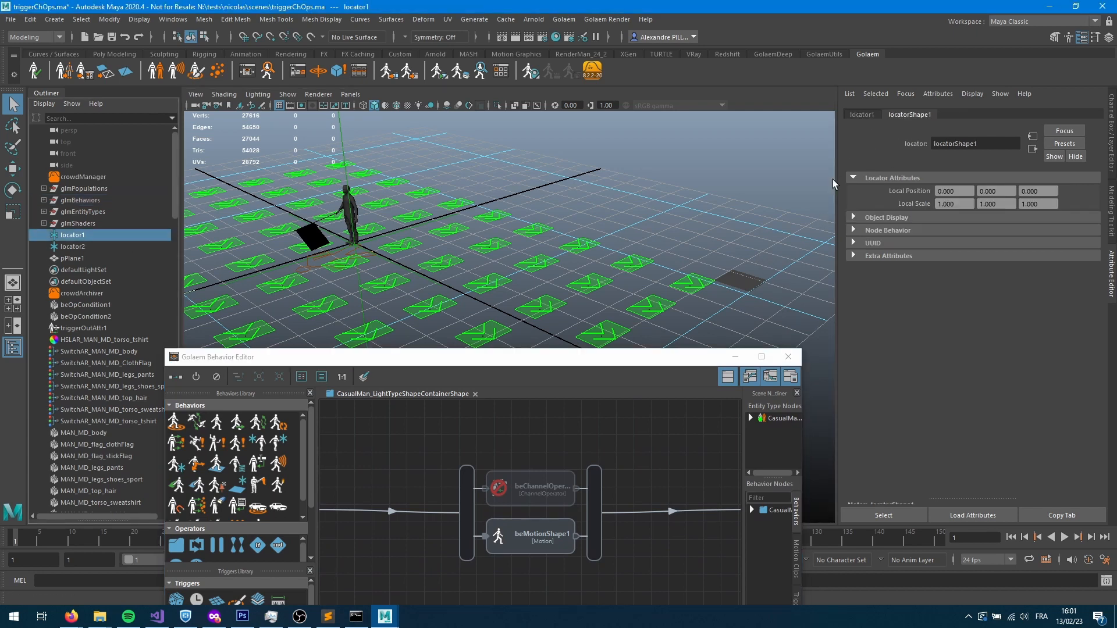
pyautogui.click(862, 113)
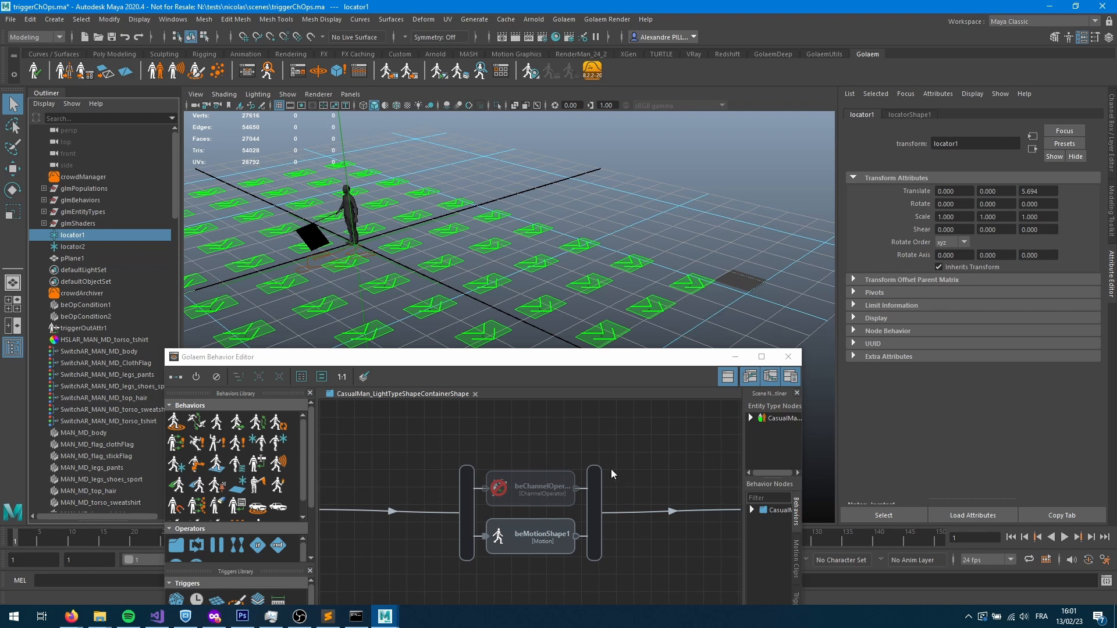
pyautogui.moveTo(417, 356); pyautogui.dragTo(396, 225)
pyautogui.click(396, 553)
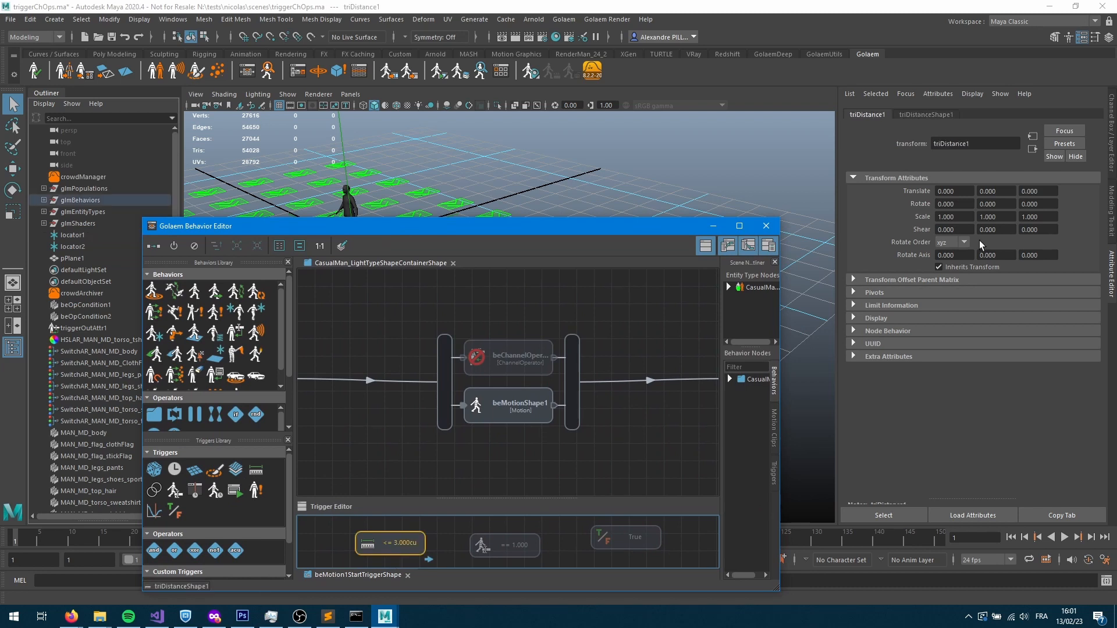
# Play the simulation with the current distance trigger and examine which entities walk relative to the locators and the plane.
pyautogui.click(929, 115)
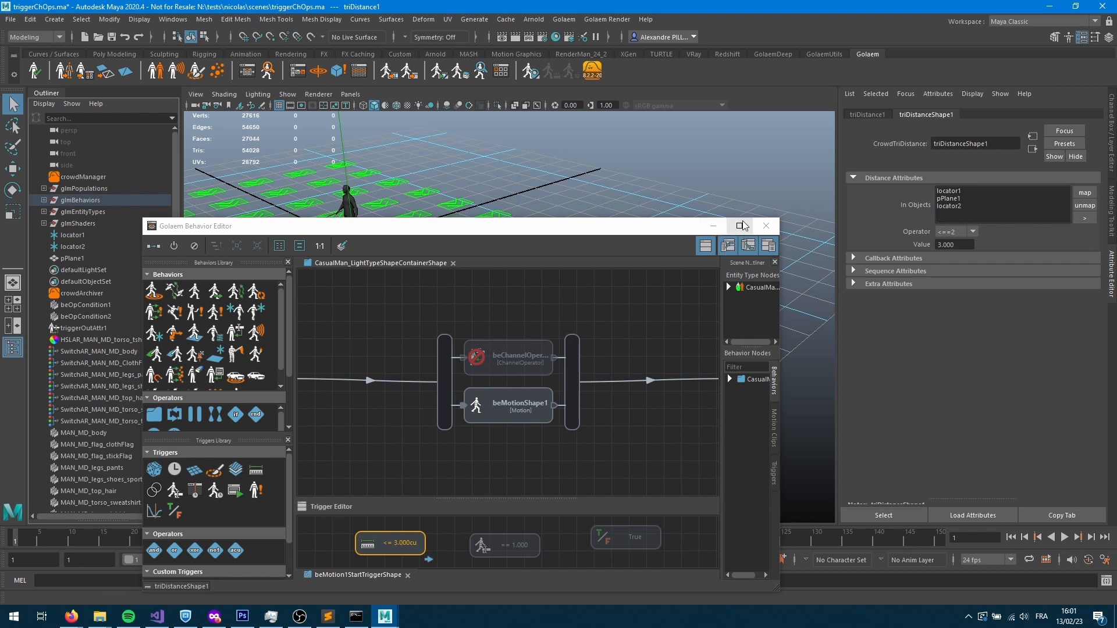
pyautogui.click(713, 225)
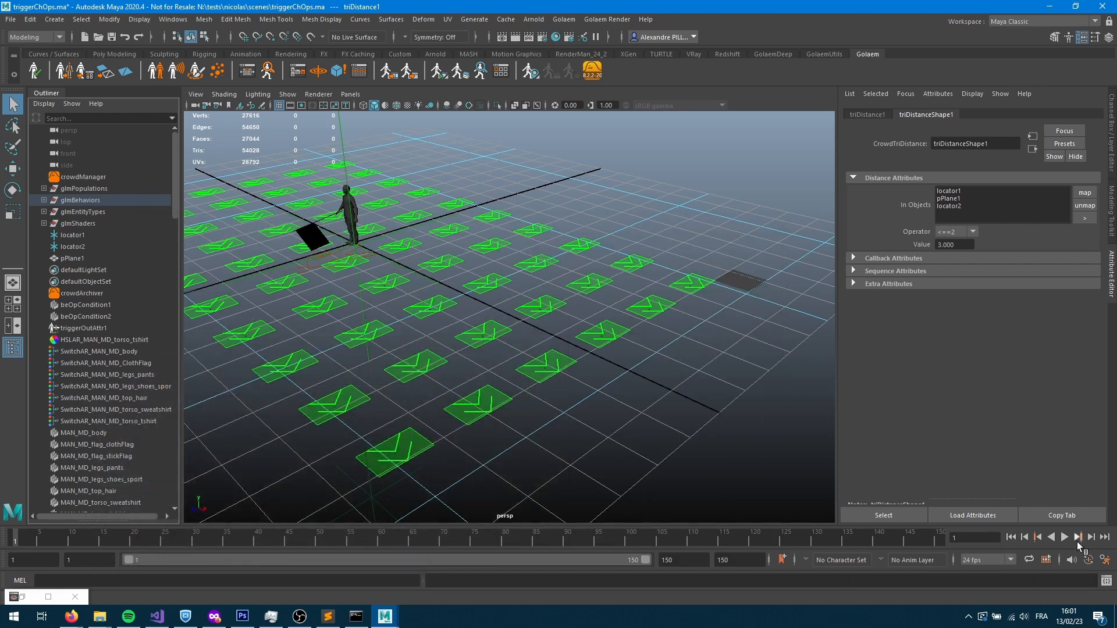
pyautogui.click(1065, 538)
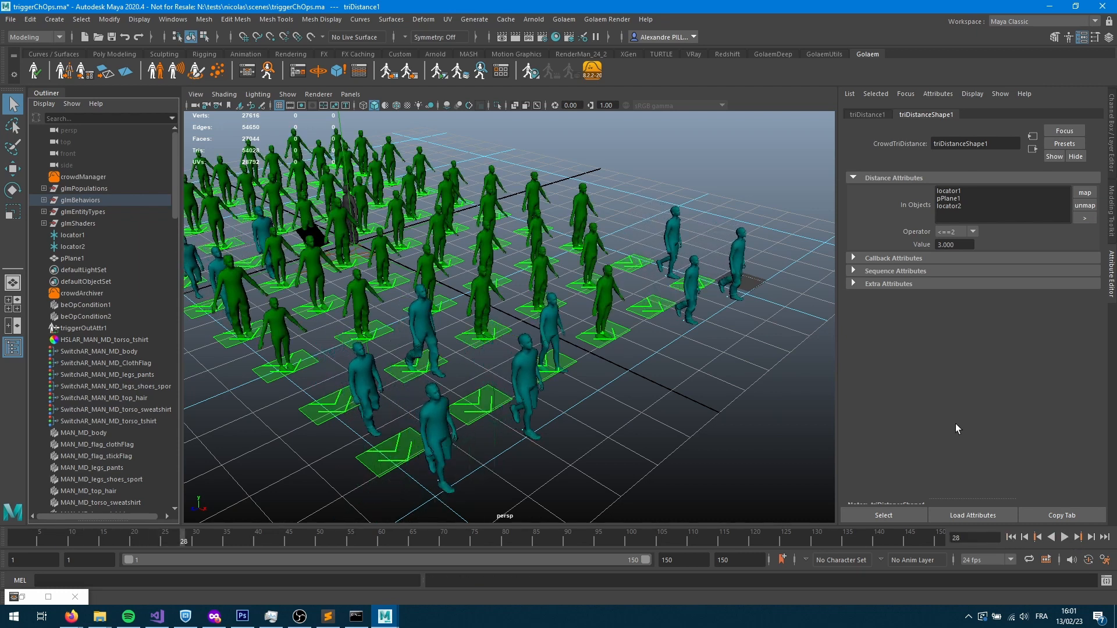
pyautogui.click(1064, 538)
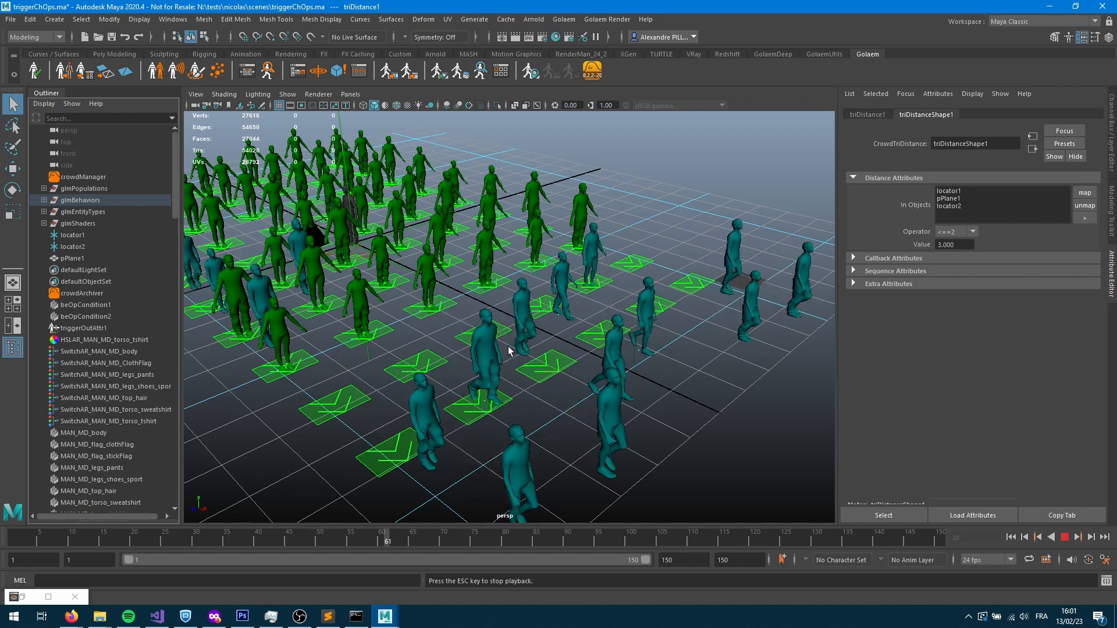
pyautogui.click(1065, 539)
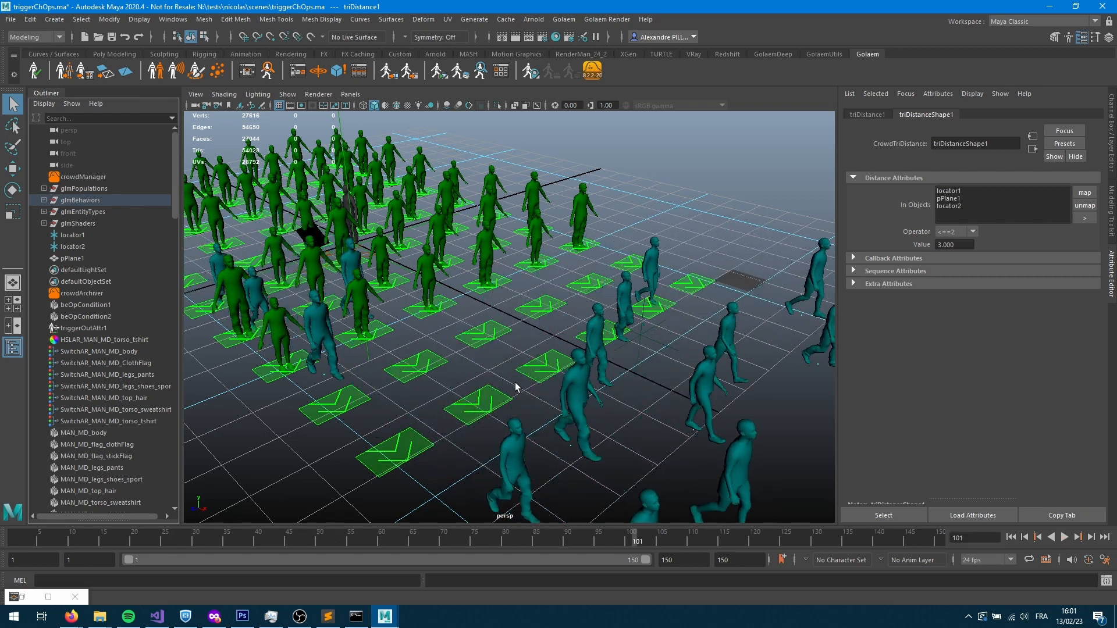
pyautogui.keyDown('alt'); pyautogui.moveTo(493, 320); pyautogui.dragTo(583, 343); pyautogui.keyUp('alt')
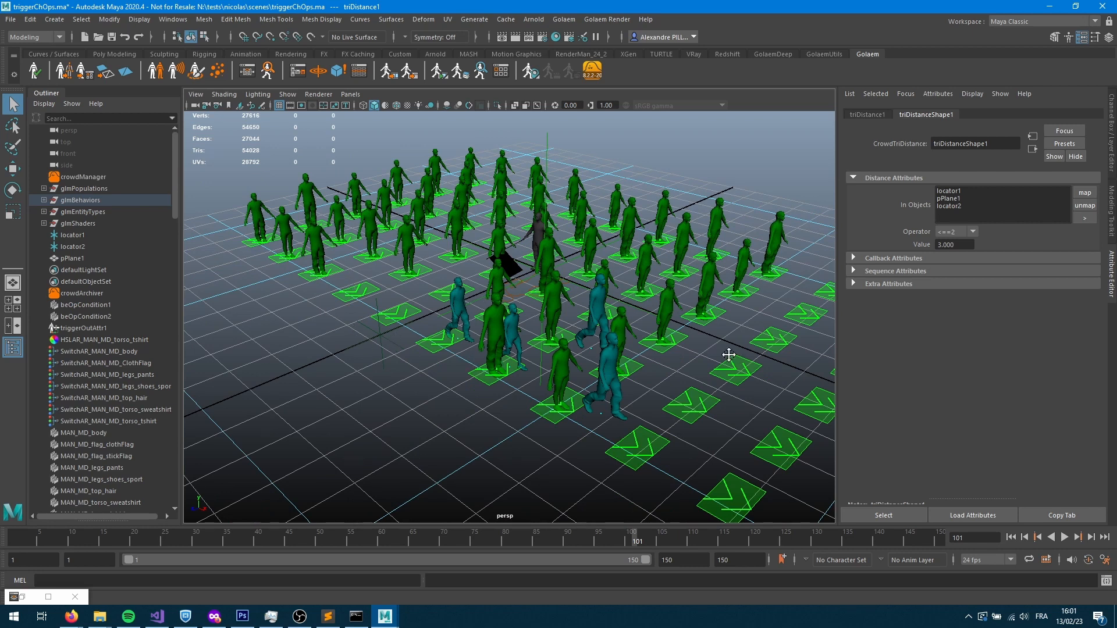
pyautogui.keyDown('alt'); pyautogui.moveTo(731, 357); pyautogui.dragTo(669, 311); pyautogui.keyUp('alt')
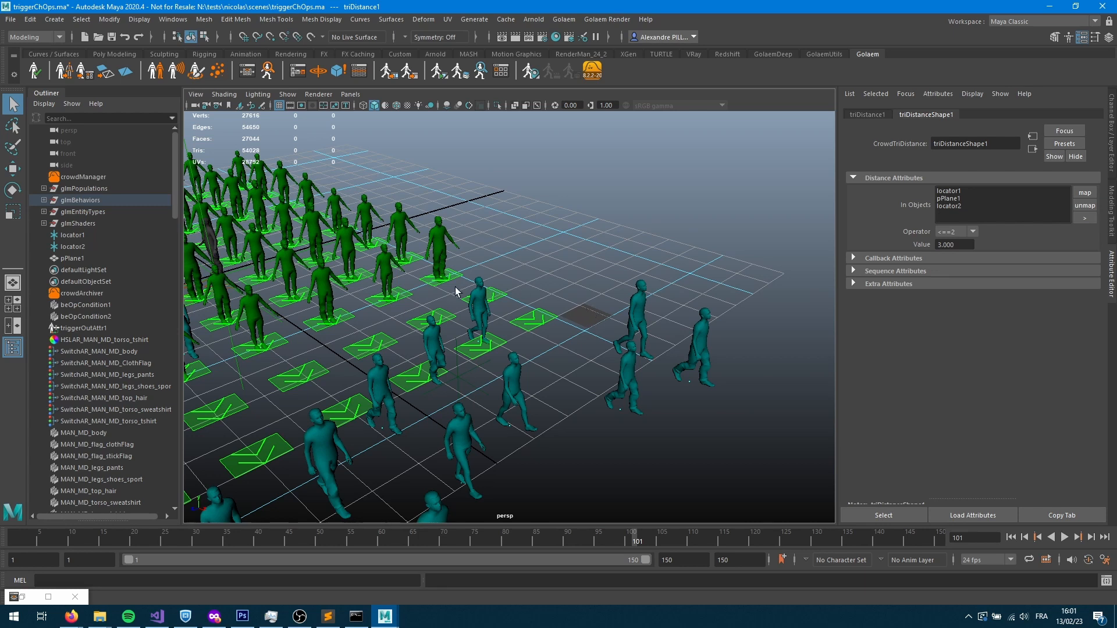
pyautogui.keyDown('alt'); pyautogui.moveTo(459, 410); pyautogui.dragTo(634, 343); pyautogui.keyUp('alt')
# Set the distance trigger's operator to >==5 and play the simulation from the first frame to check which entities walk.
pyautogui.click(957, 231)
pyautogui.click(944, 302)
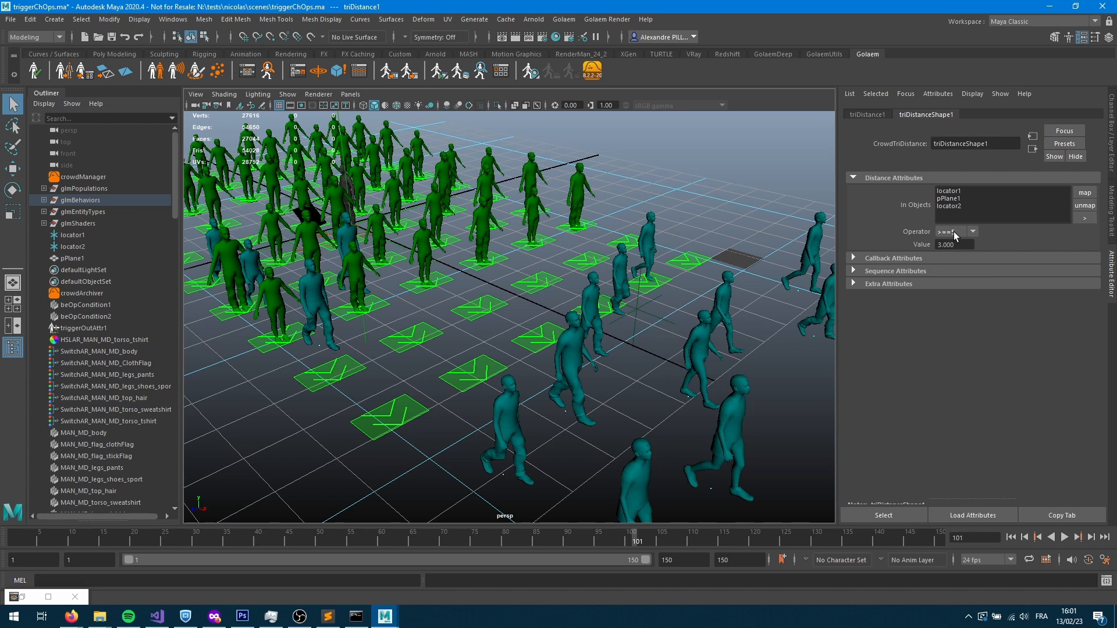
pyautogui.click(1011, 537)
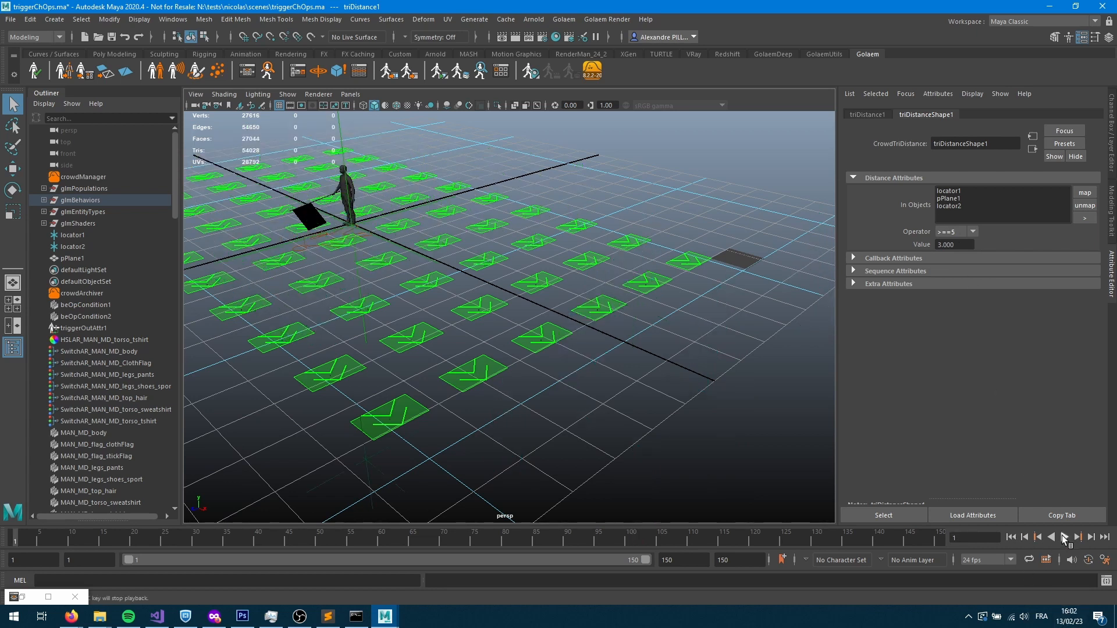
pyautogui.click(1063, 537)
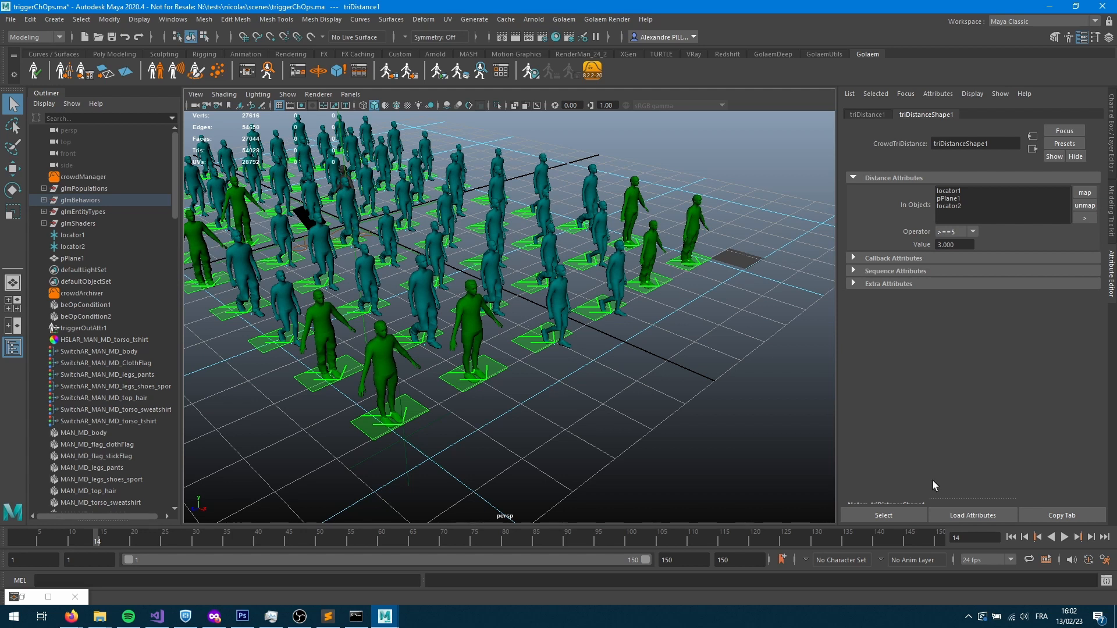
pyautogui.click(1065, 537)
pyautogui.click(1069, 539)
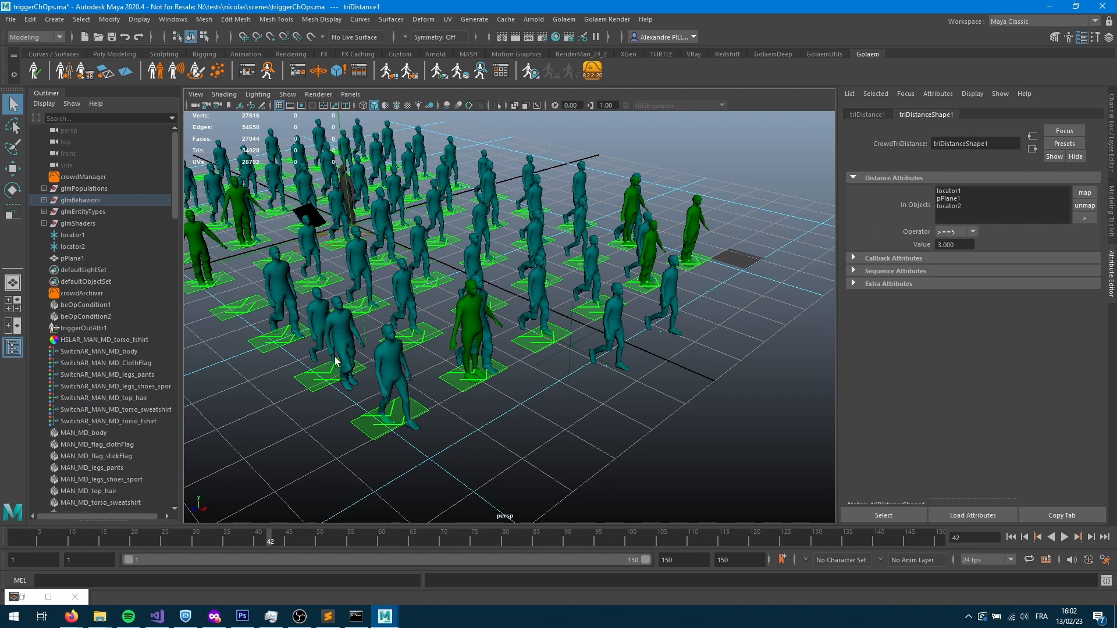
pyautogui.click(1065, 538)
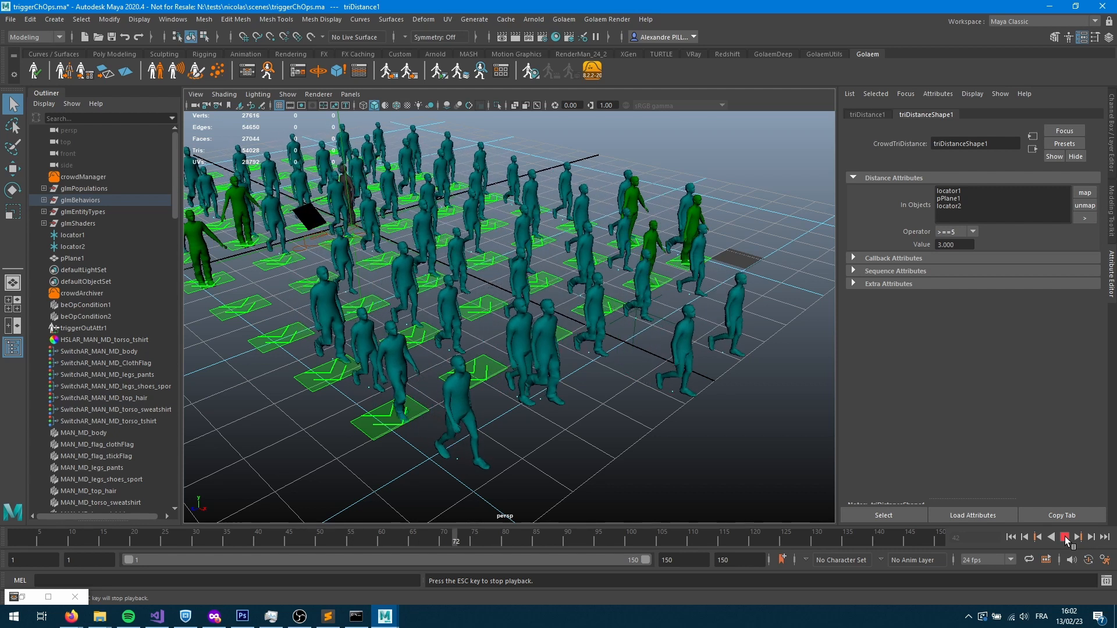
pyautogui.click(1065, 538)
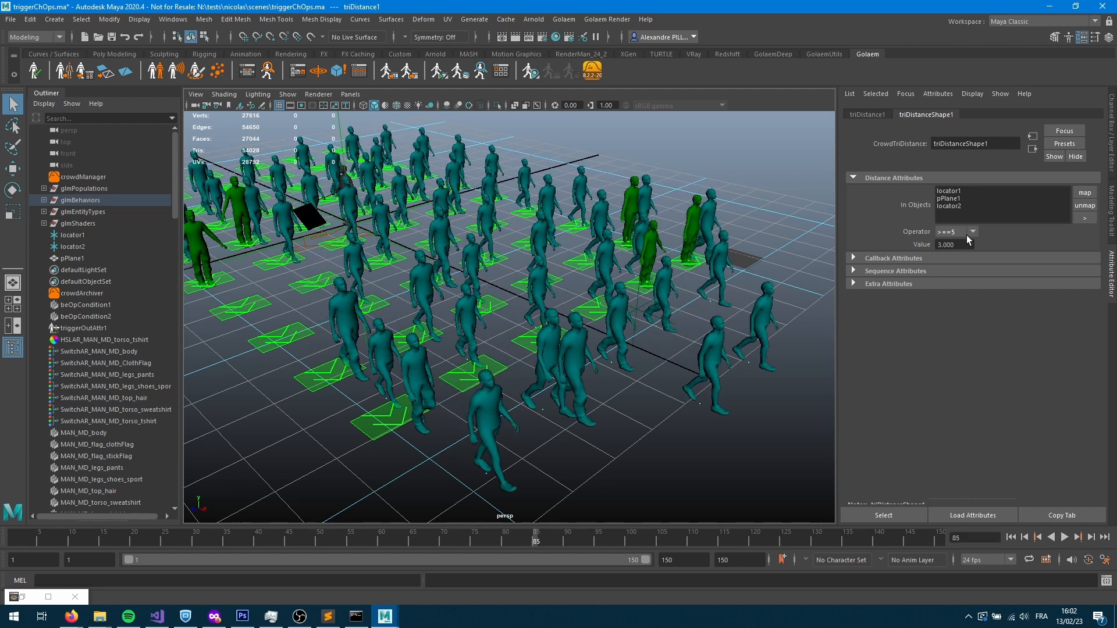
# Open the ChOp Editor, disable the beMotionShape1 behavior and enable the channel operator behavior.
pyautogui.click(297, 70)
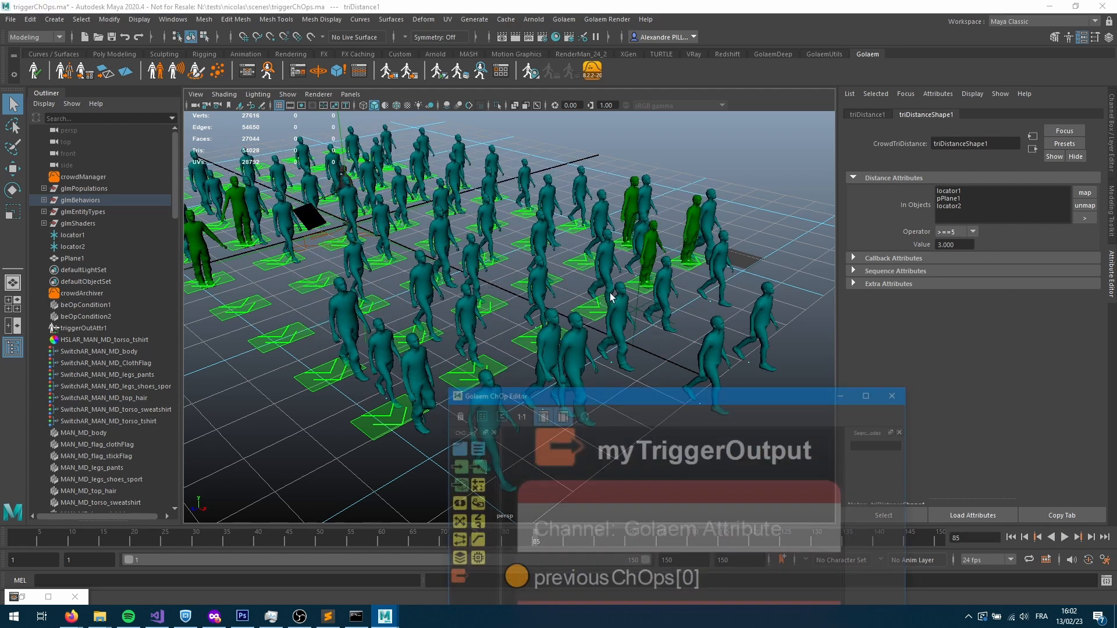
pyautogui.moveTo(642, 397); pyautogui.dragTo(435, 58)
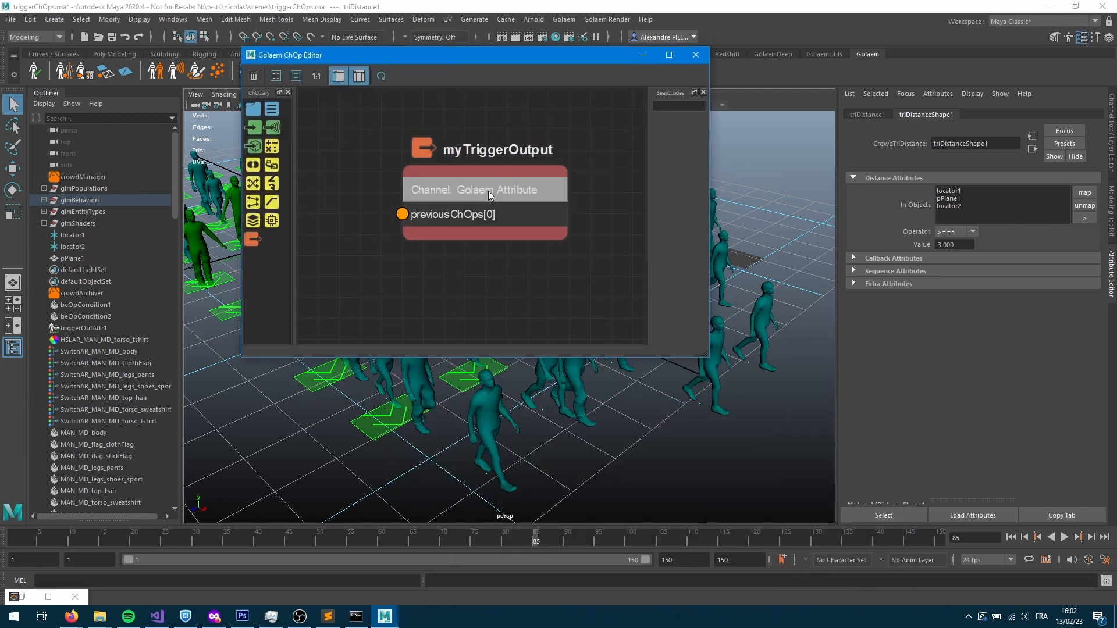
pyautogui.scroll(-3, 489, 195)
pyautogui.moveTo(363, 57); pyautogui.dragTo(379, 171)
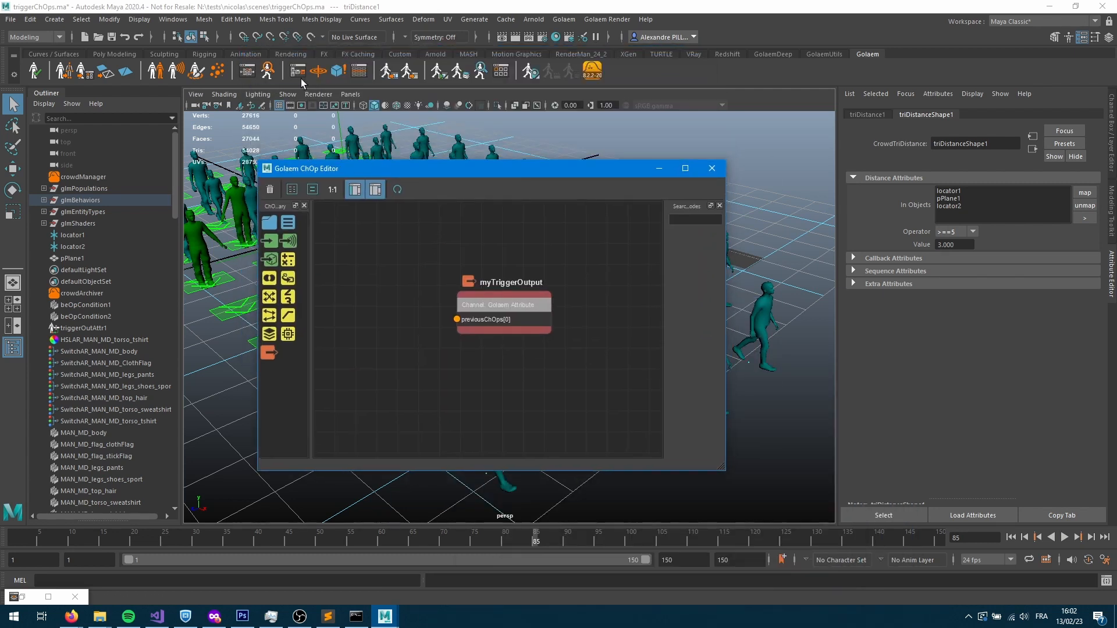
pyautogui.click(247, 72)
pyautogui.click(477, 408)
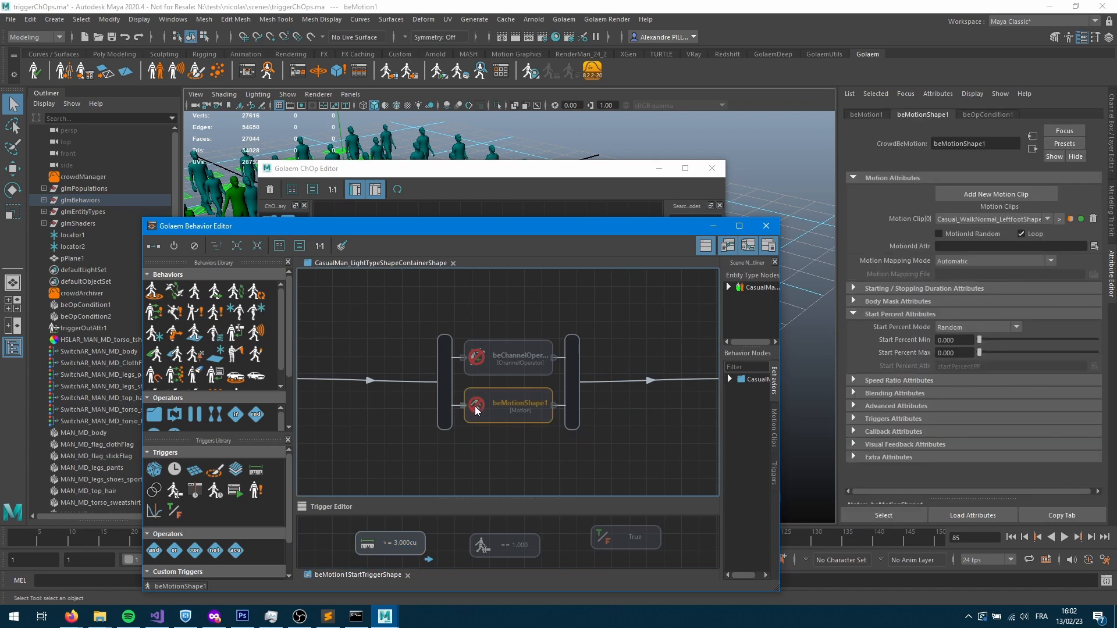
pyautogui.click(478, 361)
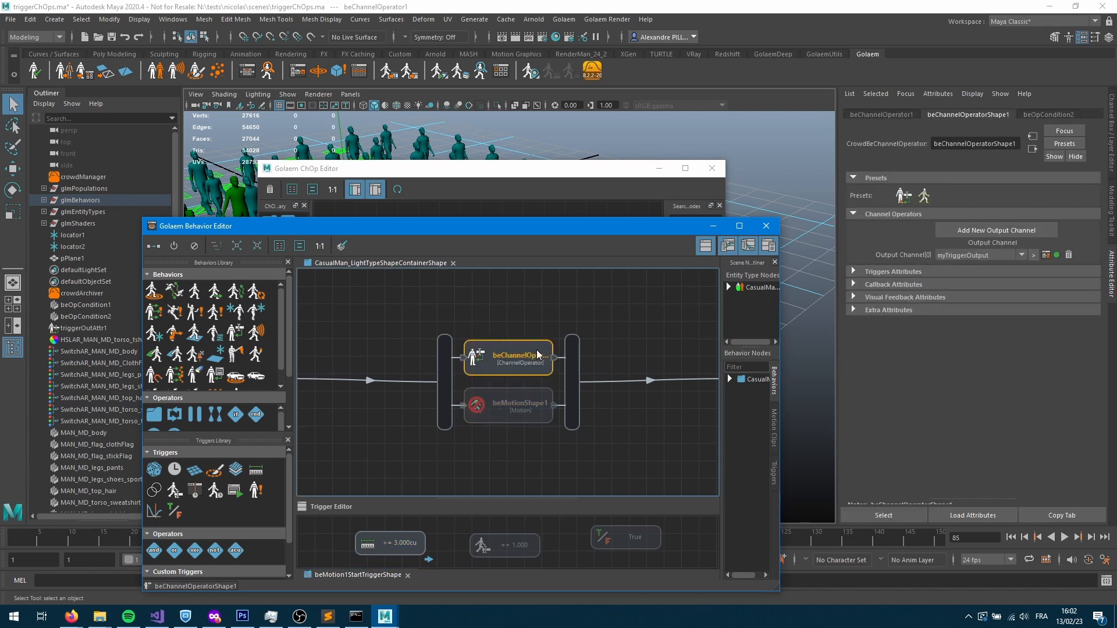
pyautogui.click(715, 227)
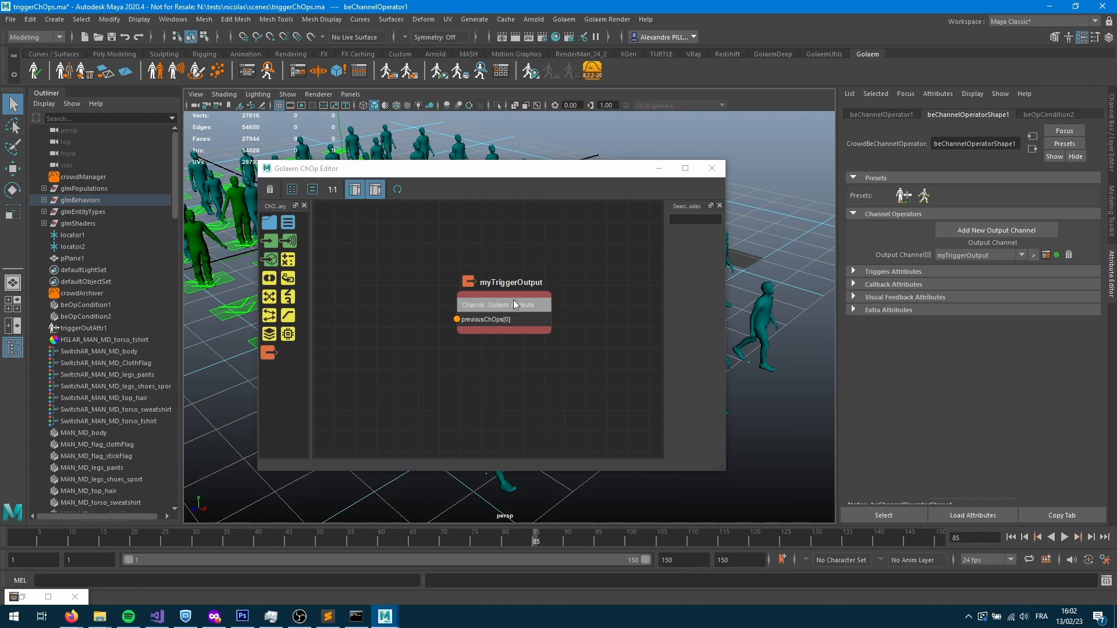
# Add a geometry input operator before myTriggerOutput in the ChOp graph and review its available modes.
pyautogui.moveTo(513, 299); pyautogui.dragTo(584, 297)
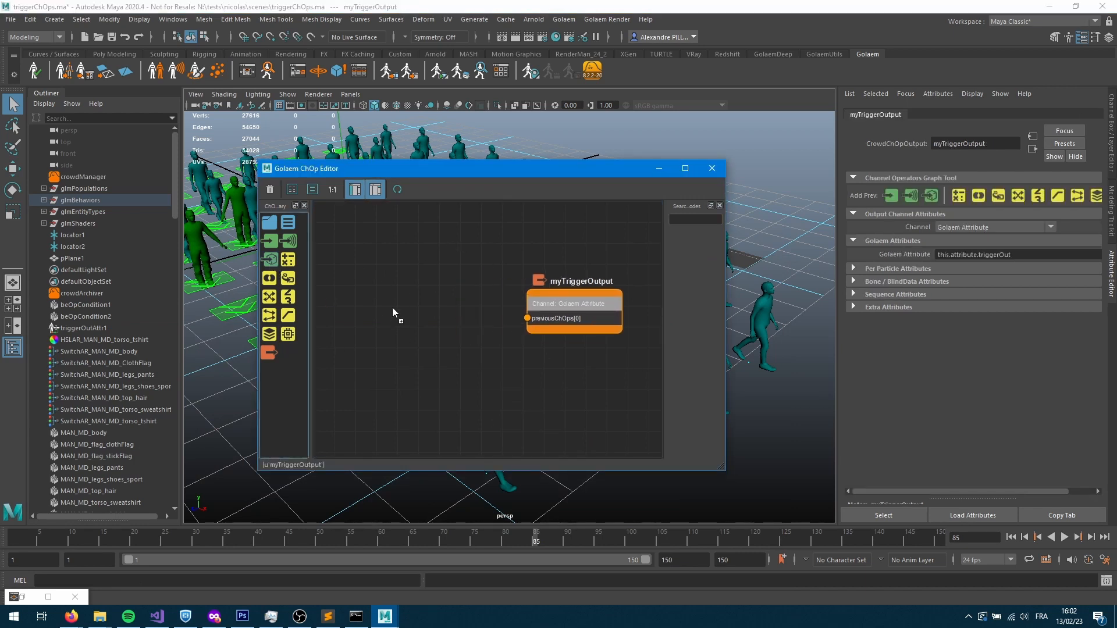
pyautogui.moveTo(392, 309); pyautogui.dragTo(389, 314)
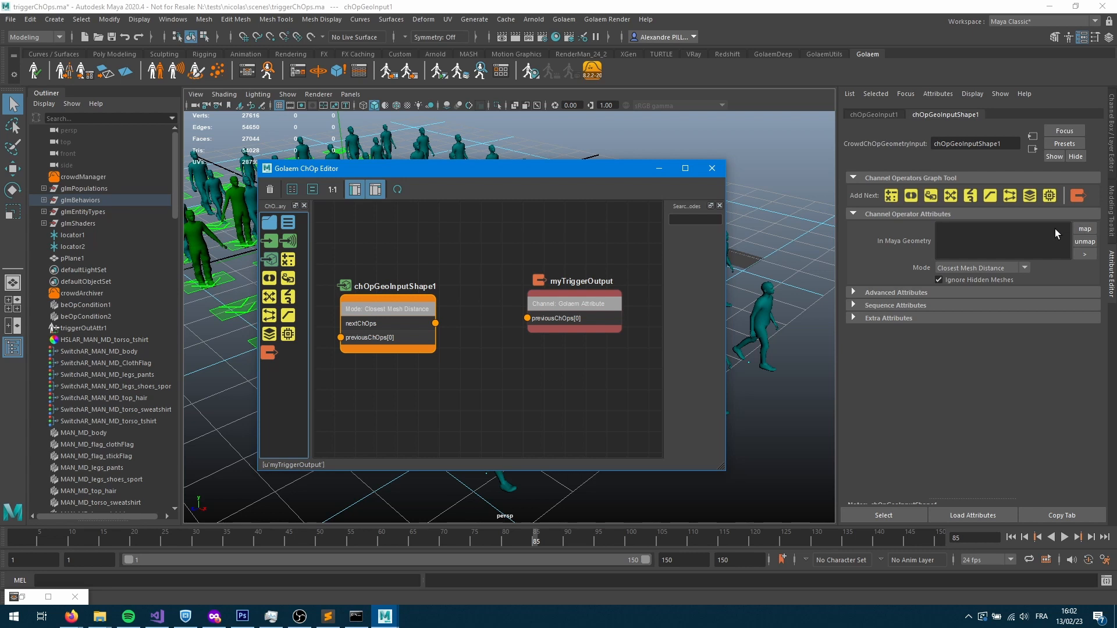
pyautogui.moveTo(407, 336); pyautogui.dragTo(407, 320)
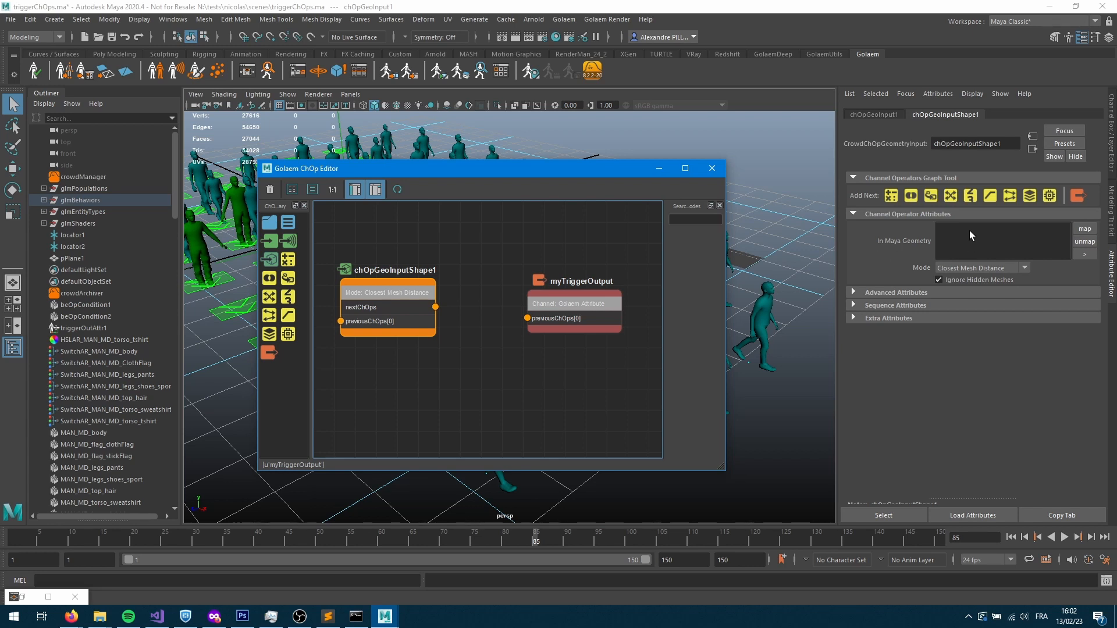
pyautogui.click(964, 267)
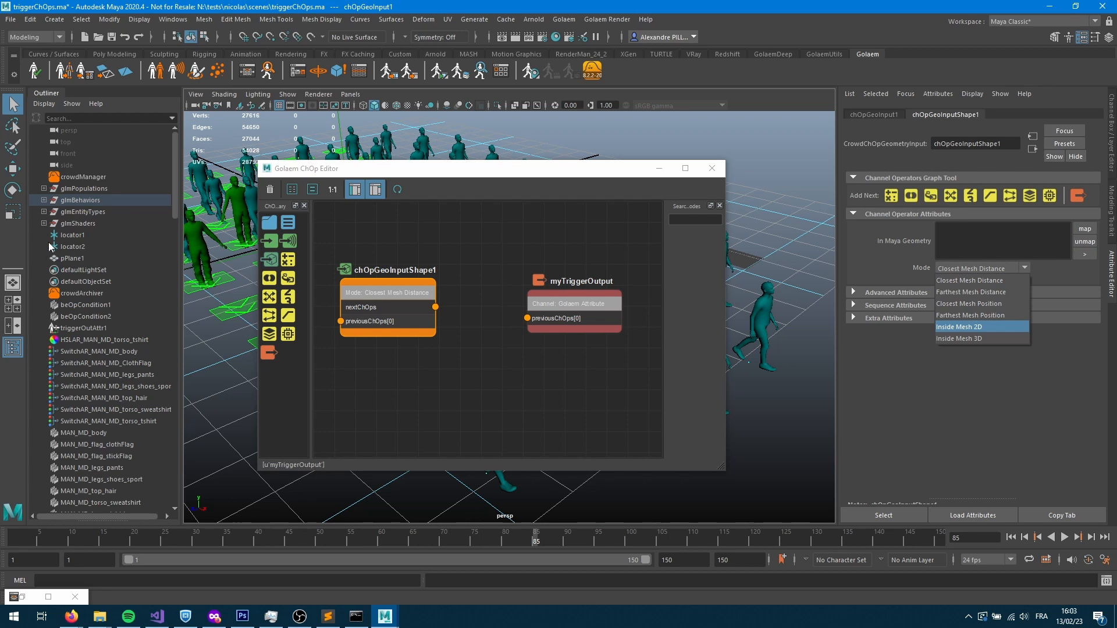
# Map locator1, locator2 and pPlane1 as the geometry input's Maya geometry, keeping the Closest Mesh Distance mode.
pyautogui.click(68, 236)
pyautogui.keyDown('shift'); pyautogui.click(70, 257); pyautogui.keyUp('shift')
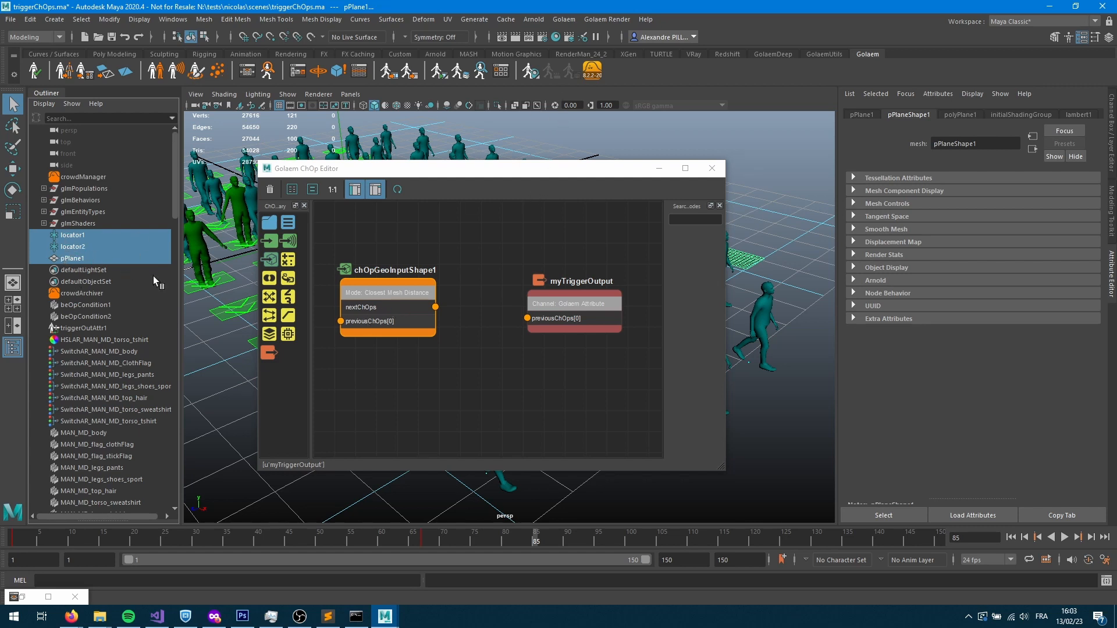
pyautogui.click(394, 307)
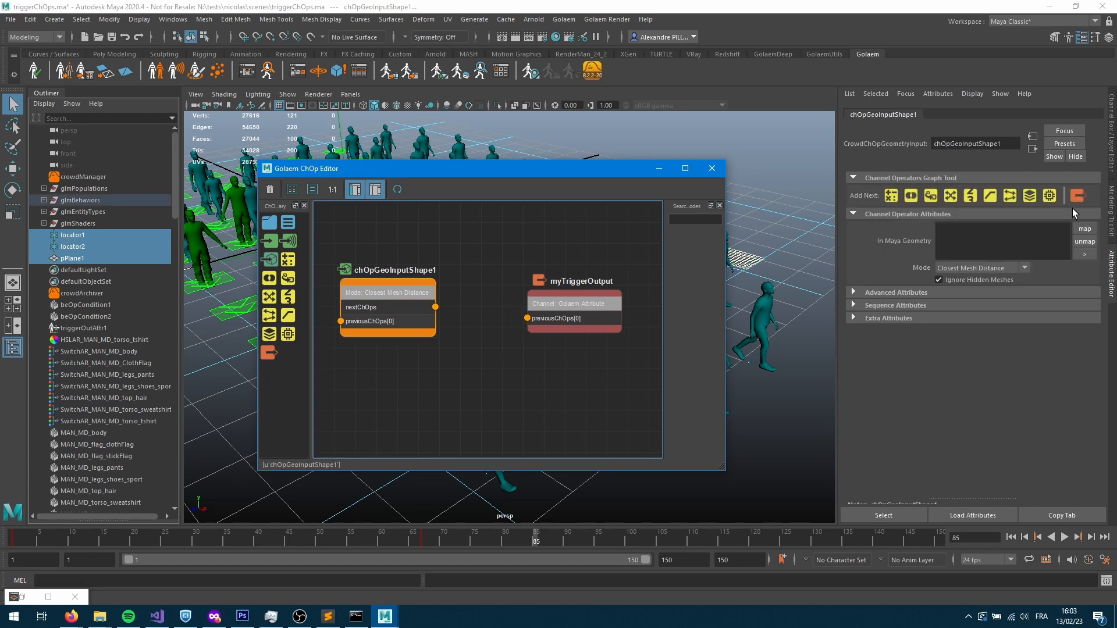
pyautogui.click(1085, 228)
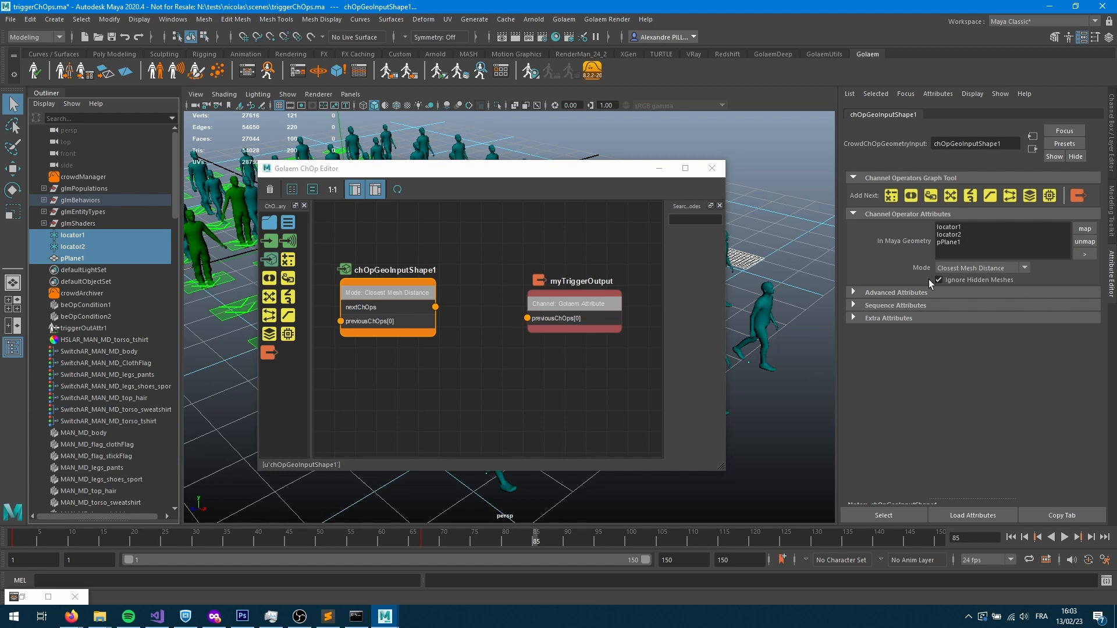
pyautogui.click(954, 269)
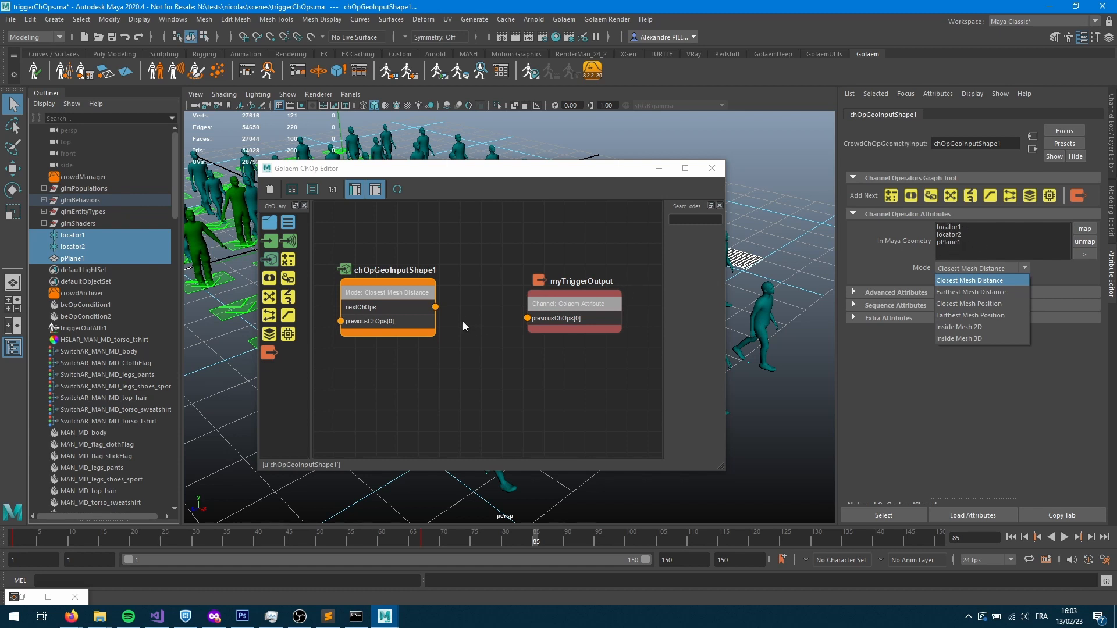
# Connect the geometry input's output to myTriggerOutput and run the simulation for a few frames.
pyautogui.moveTo(435, 307); pyautogui.dragTo(527, 318)
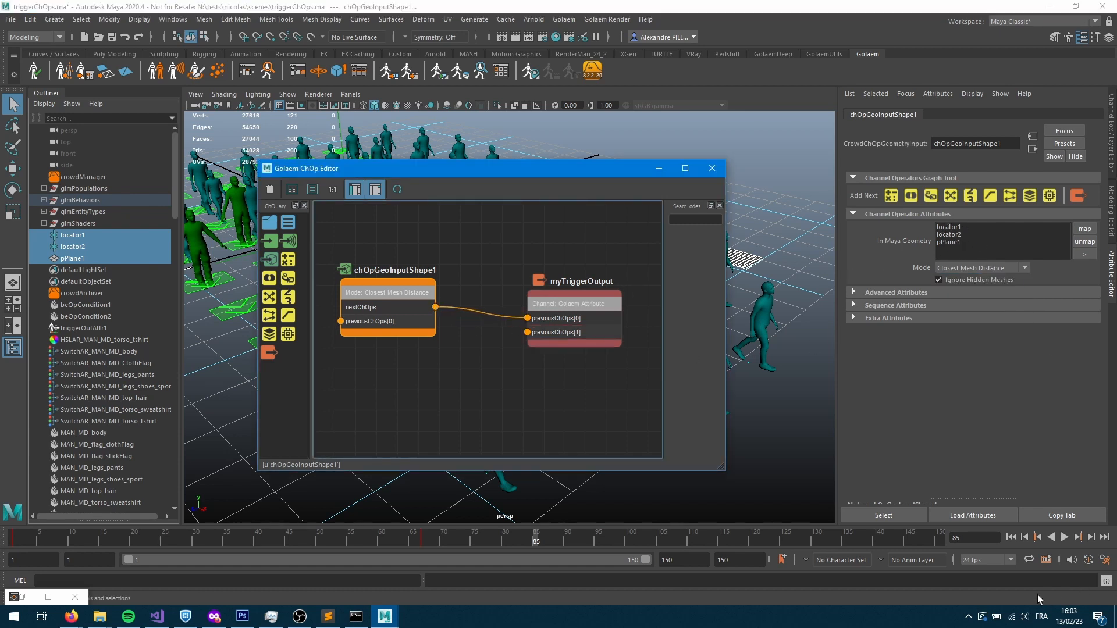
pyautogui.click(1064, 537)
pyautogui.click(1065, 537)
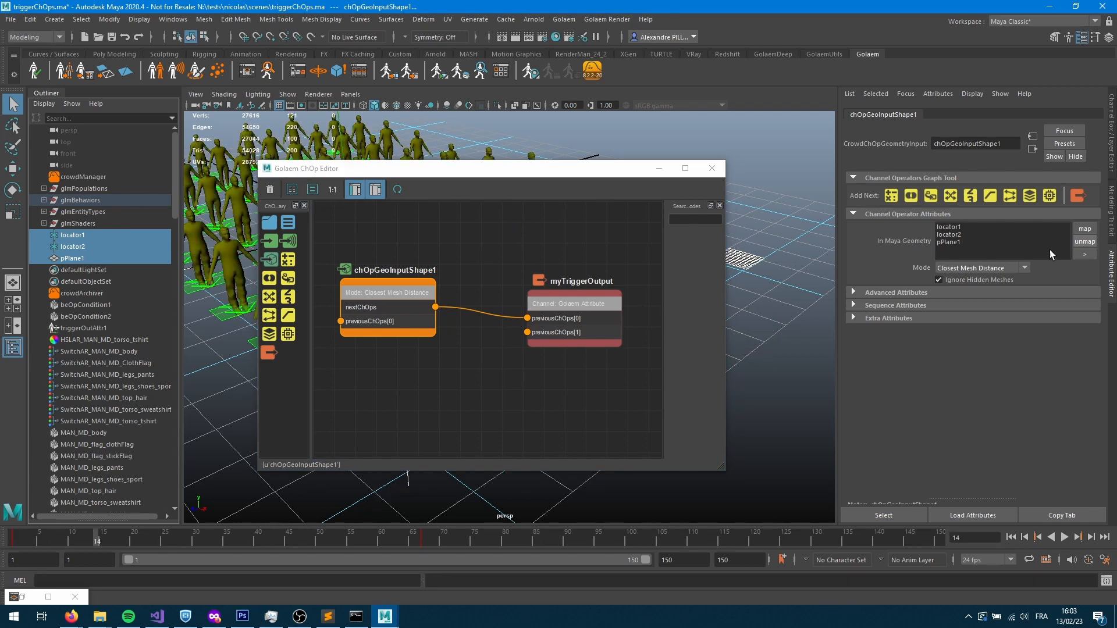
# Inspect one crowd entity's geometry input and trigger output values in the visual feedback while advancing the simulation.
pyautogui.click(533, 357)
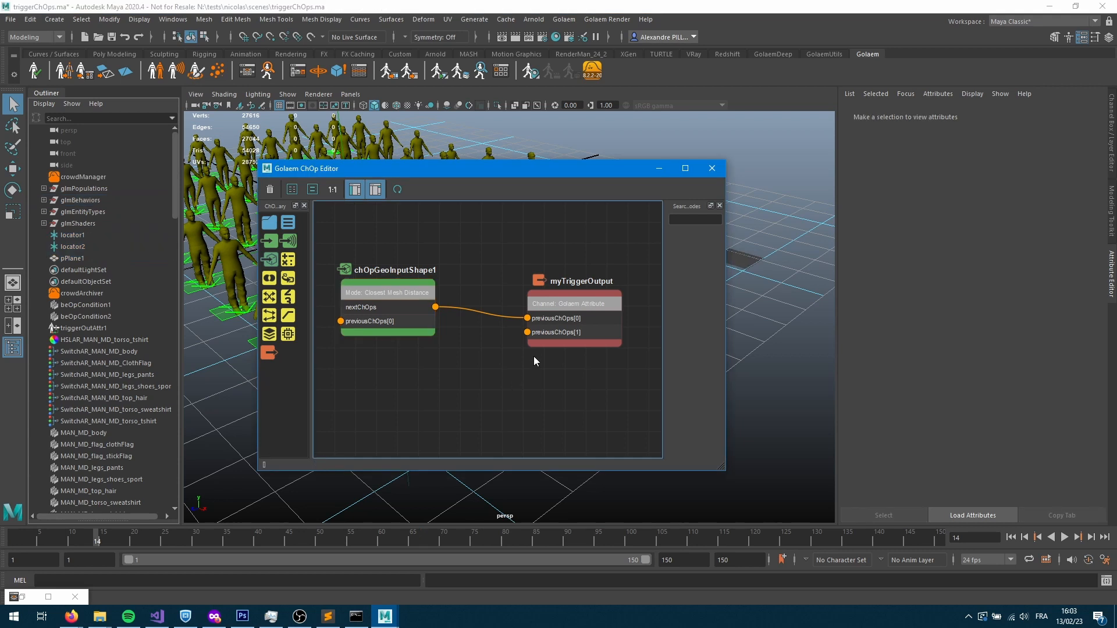
pyautogui.moveTo(550, 186); pyautogui.dragTo(476, 418)
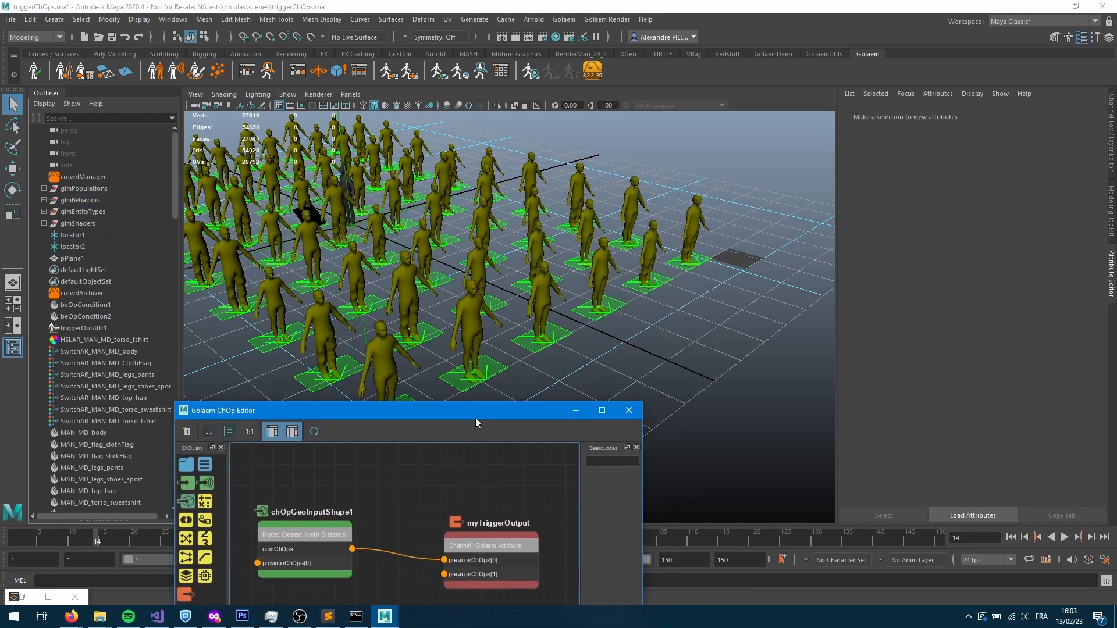
pyautogui.click(528, 283)
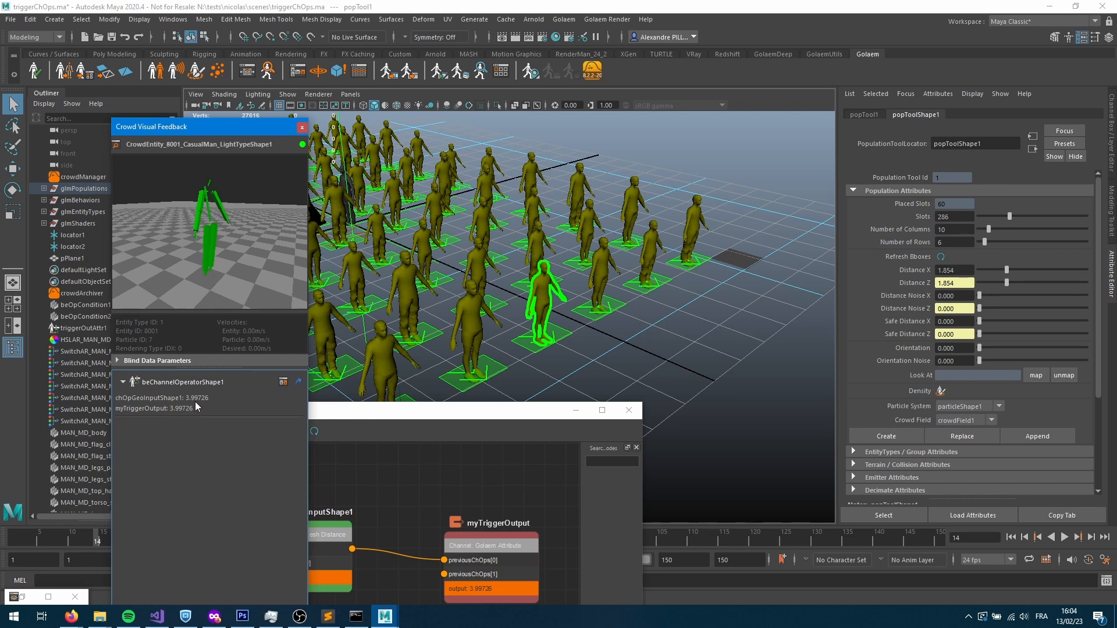
pyautogui.keyDown('alt'); pyautogui.moveTo(675, 344); pyautogui.dragTo(682, 247); pyautogui.keyUp('alt')
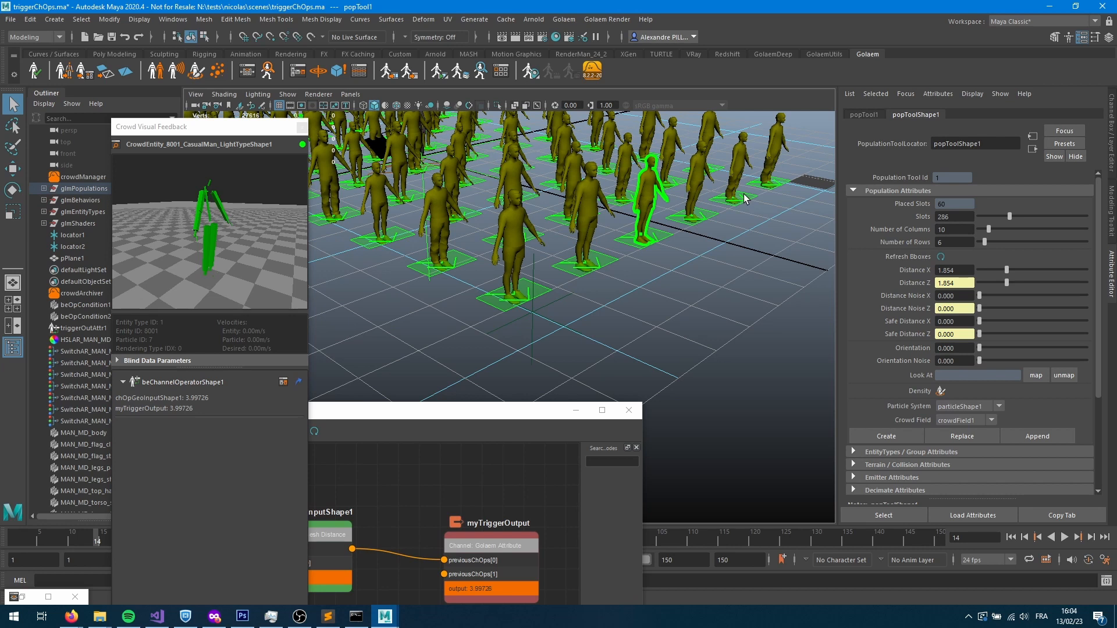
pyautogui.click(1094, 542)
pyautogui.click(1091, 541)
pyautogui.click(1092, 540)
# Add a boolean operation between the geometry input and myTriggerOutput, and detach the geometry input from myTriggerOutput.
pyautogui.moveTo(452, 410); pyautogui.dragTo(551, 184)
pyautogui.moveTo(579, 314); pyautogui.dragTo(619, 300)
pyautogui.moveTo(283, 293); pyautogui.dragTo(527, 344)
pyautogui.moveTo(415, 300); pyautogui.dragTo(370, 294)
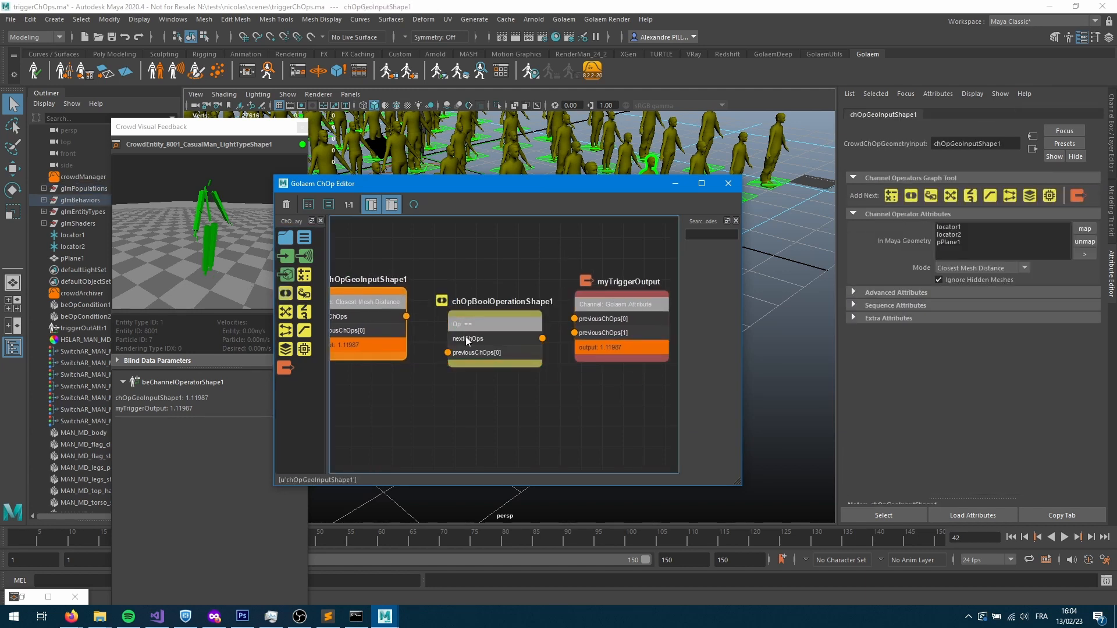
# Set the boolean operation's operator to < and connect the geometry input to its previousChOps[0].
pyautogui.moveTo(465, 336); pyautogui.dragTo(472, 314)
pyautogui.click(954, 250)
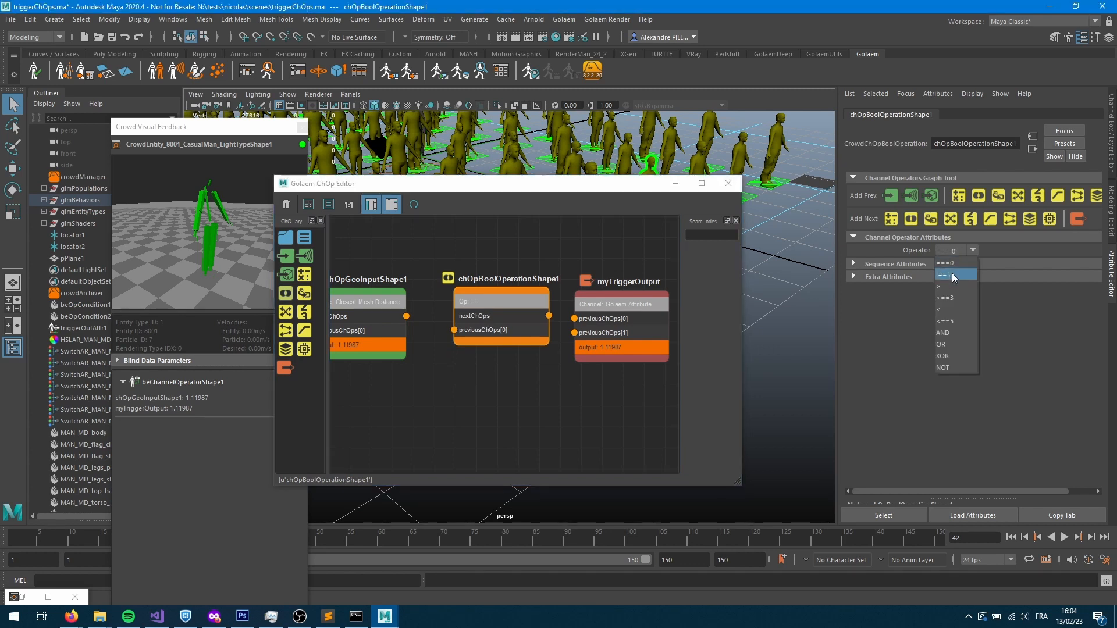
pyautogui.click(942, 309)
pyautogui.click(337, 383)
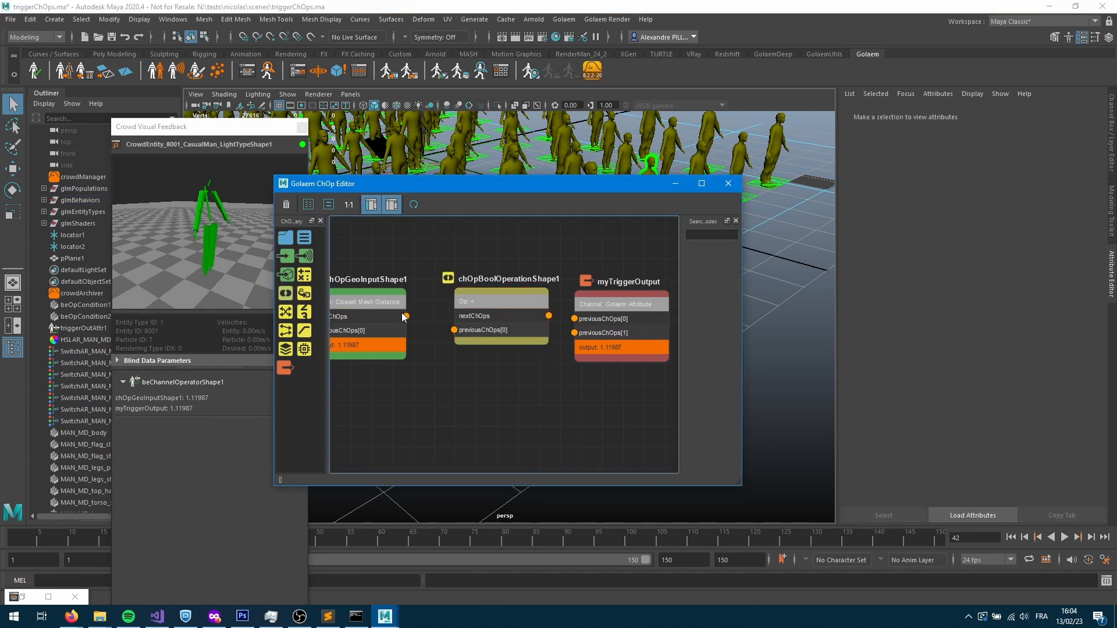
pyautogui.moveTo(420, 318); pyautogui.dragTo(453, 330)
# Add a channel operator input below the geometry input, with input type Double and a value of 3.
pyautogui.moveTo(289, 260); pyautogui.dragTo(395, 410)
pyautogui.click(970, 227)
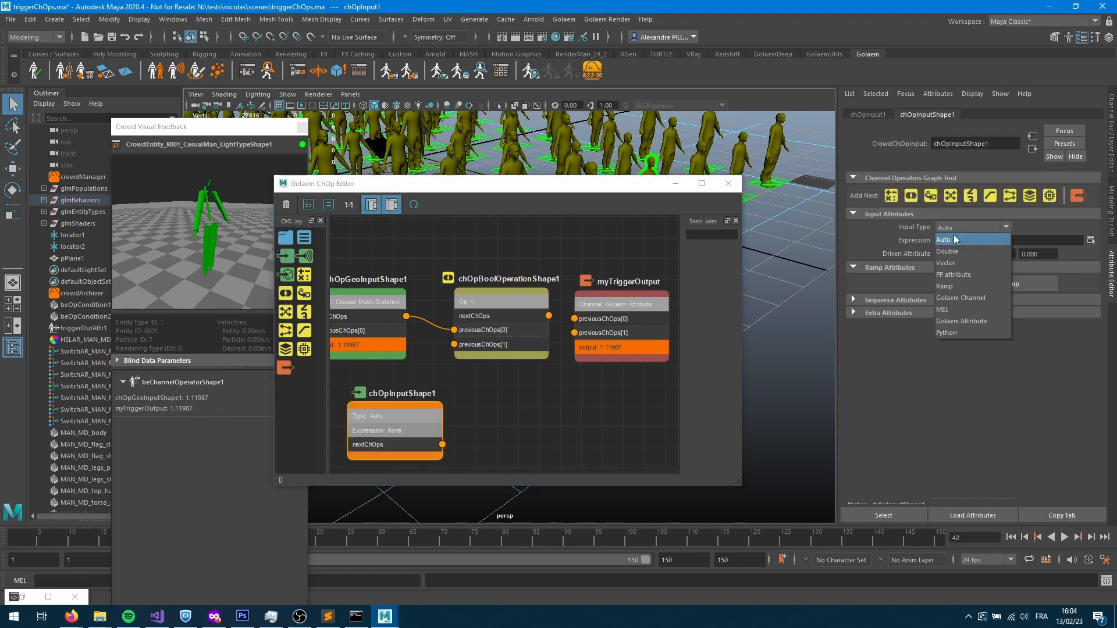
pyautogui.click(954, 250)
pyautogui.write('3')
pyautogui.press('Tab')
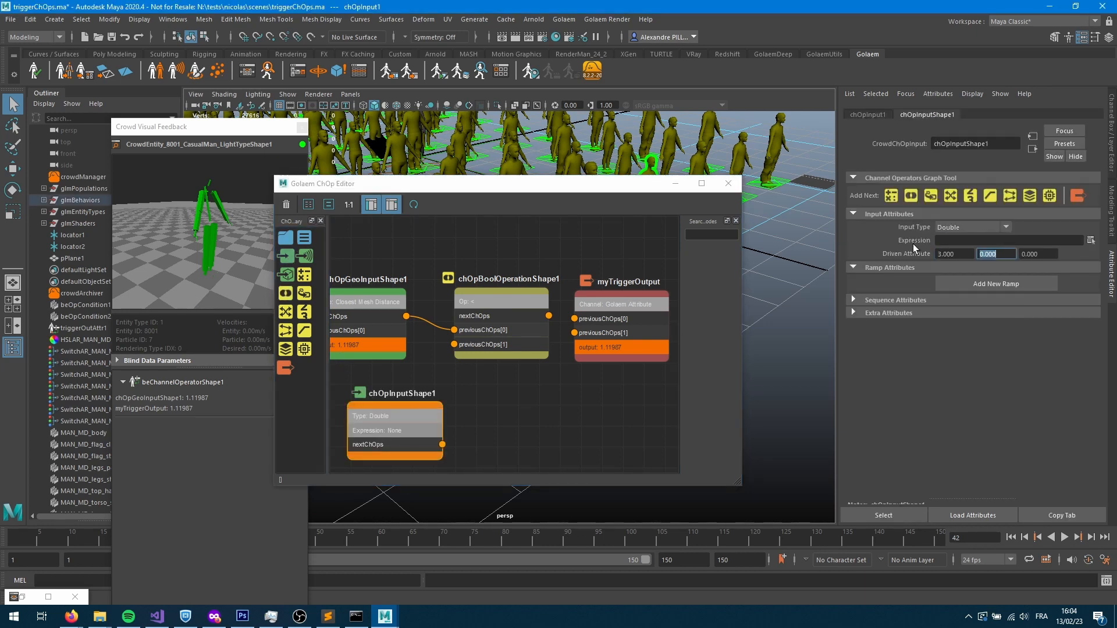
# Connect the constant input to the boolean operation's previousChOps[1], and the boolean operation to myTriggerOutput.
pyautogui.moveTo(428, 436); pyautogui.dragTo(454, 344)
pyautogui.moveTo(549, 315); pyautogui.dragTo(574, 319)
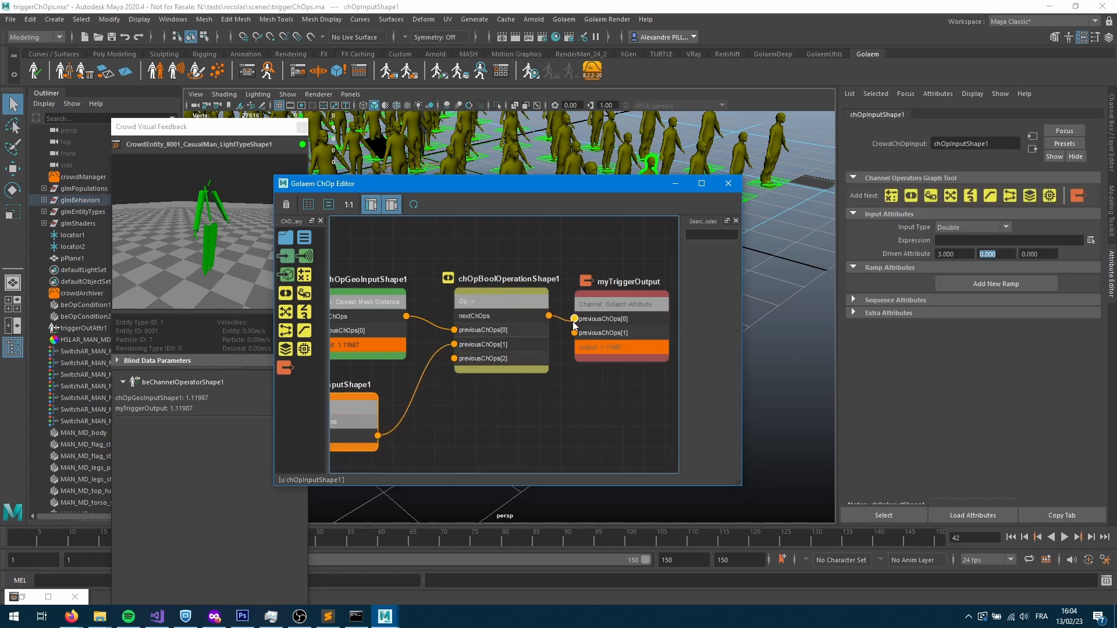
pyautogui.click(680, 183)
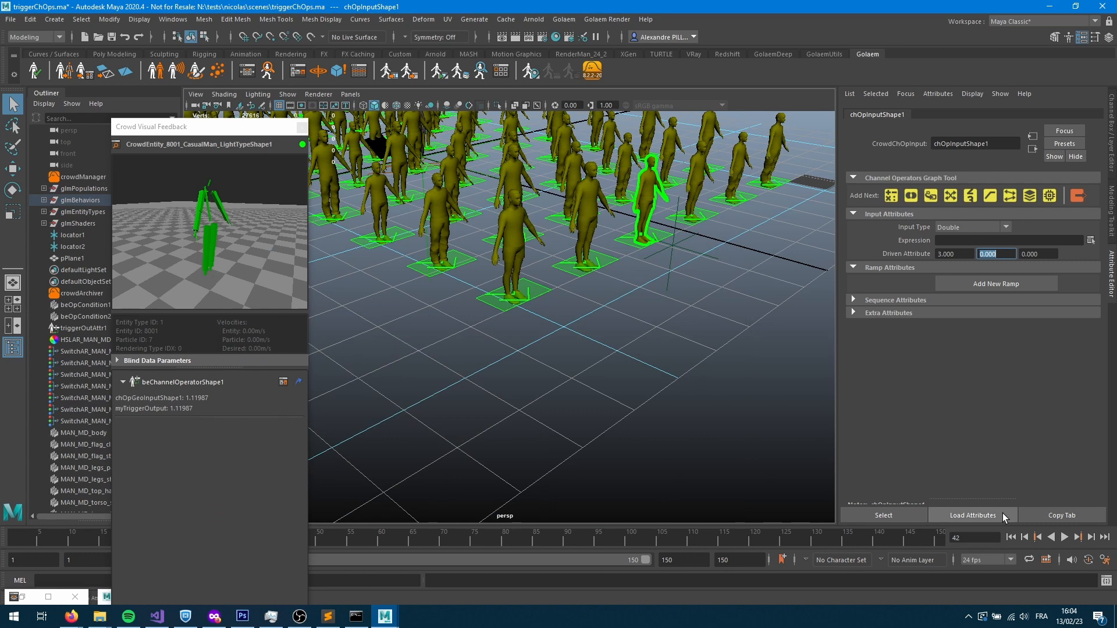
# Rewind the simulation and advance it frame by frame, checking the selected entity's distance, comparison and trigger values in the visual feedback.
pyautogui.click(1011, 537)
pyautogui.click(1091, 538)
pyautogui.doubleClick(1090, 538)
pyautogui.click(1091, 538)
pyautogui.click(1090, 537)
pyautogui.click(1091, 538)
pyautogui.click(1090, 537)
pyautogui.click(1090, 537)
pyautogui.click(1090, 538)
pyautogui.click(1090, 537)
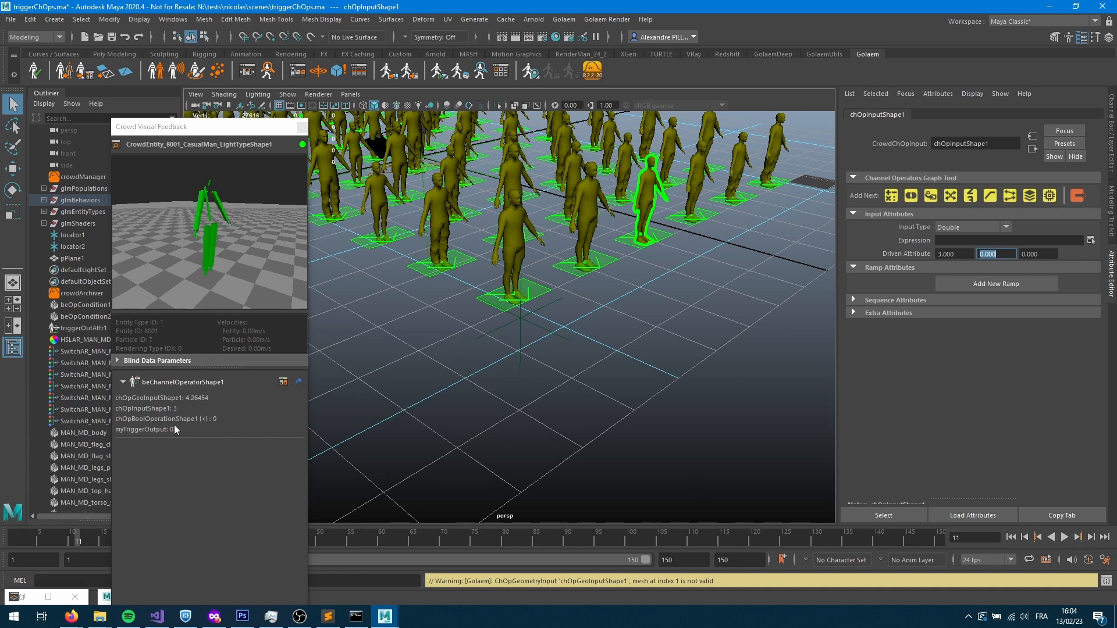
pyautogui.doubleClick(1091, 538)
pyautogui.click(1091, 538)
pyautogui.doubleClick(1090, 538)
pyautogui.doubleClick(1091, 537)
pyautogui.doubleClick(1091, 538)
pyautogui.doubleClick(1091, 537)
pyautogui.doubleClick(1090, 537)
# Review the expression trigger on this.attribute.triggerOut in the motion behavior's start trigger.
pyautogui.click(268, 72)
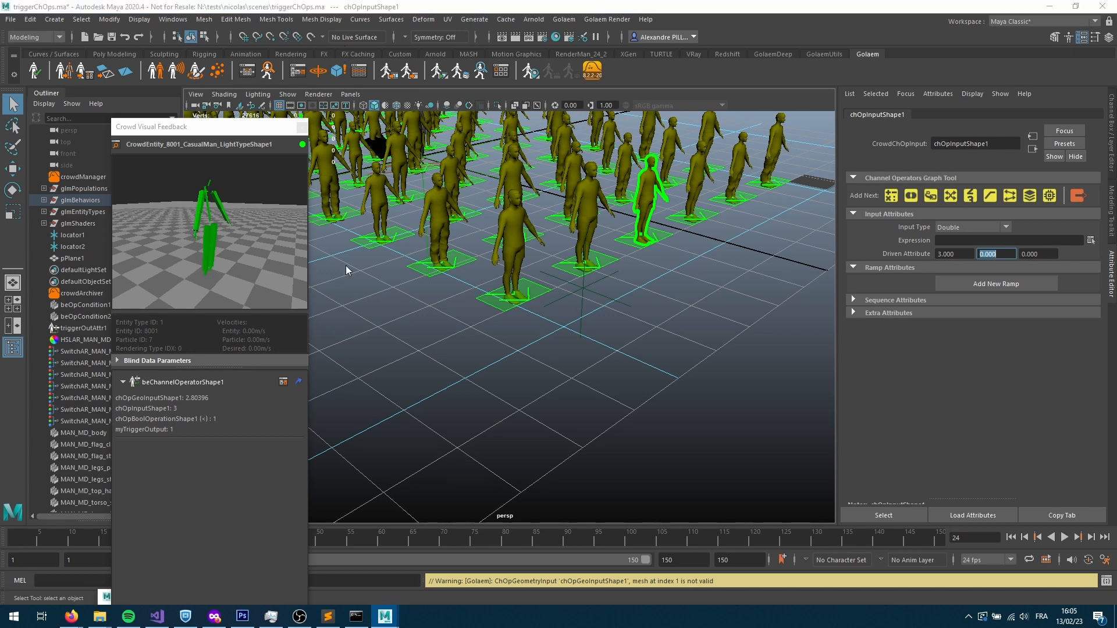
pyautogui.click(517, 545)
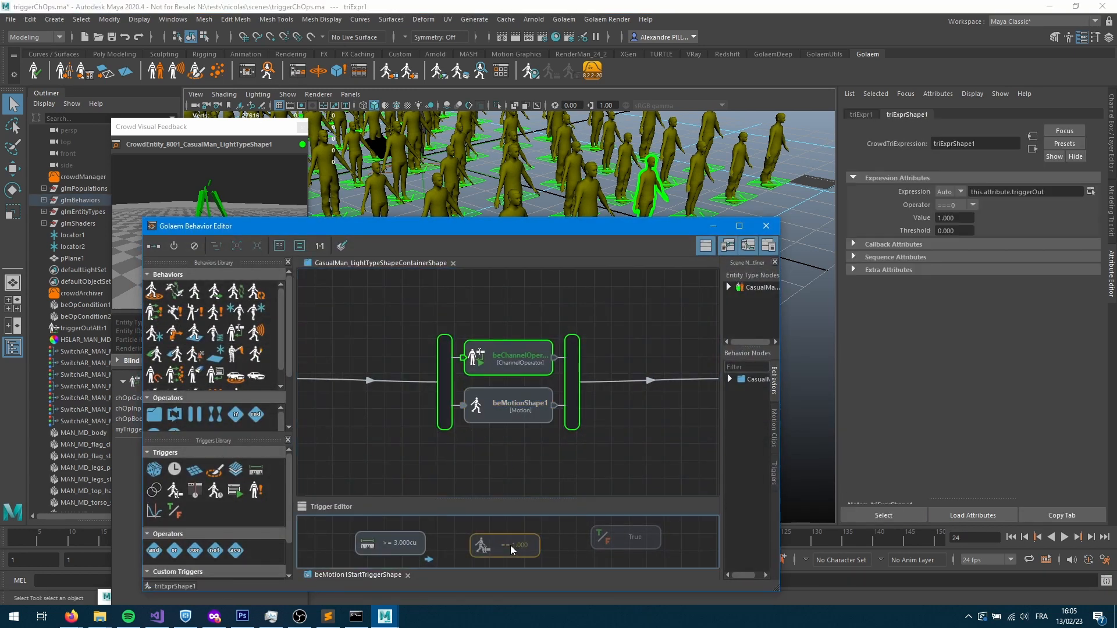
pyautogui.click(713, 226)
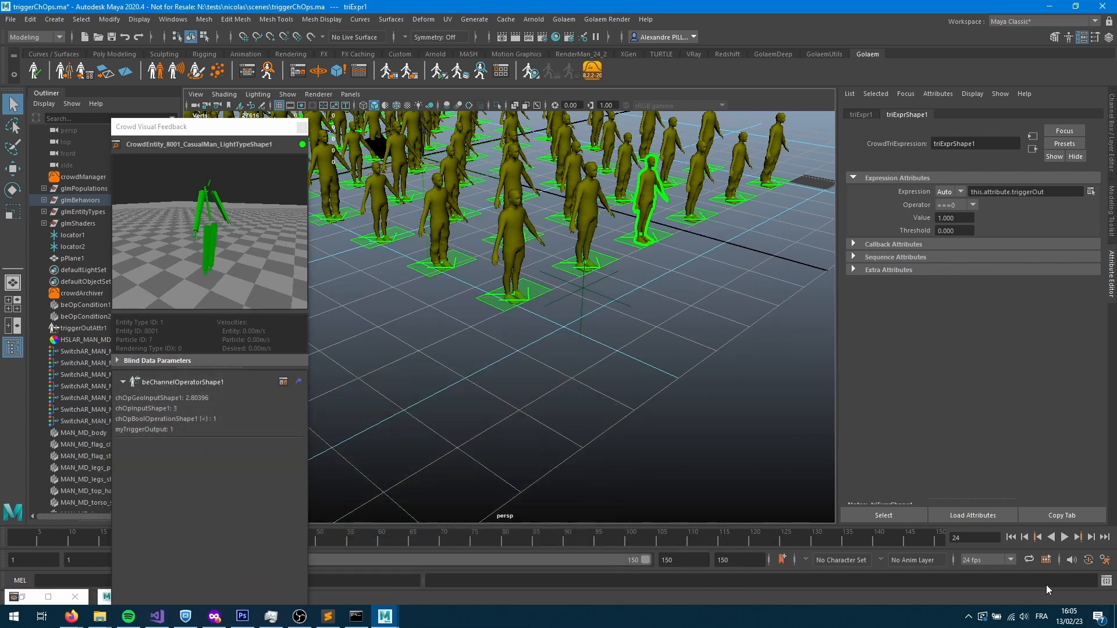
# Play the simulation from the start to about frame 60 and examine which characters start walking near the mapped objects.
pyautogui.click(1011, 537)
pyautogui.click(1064, 537)
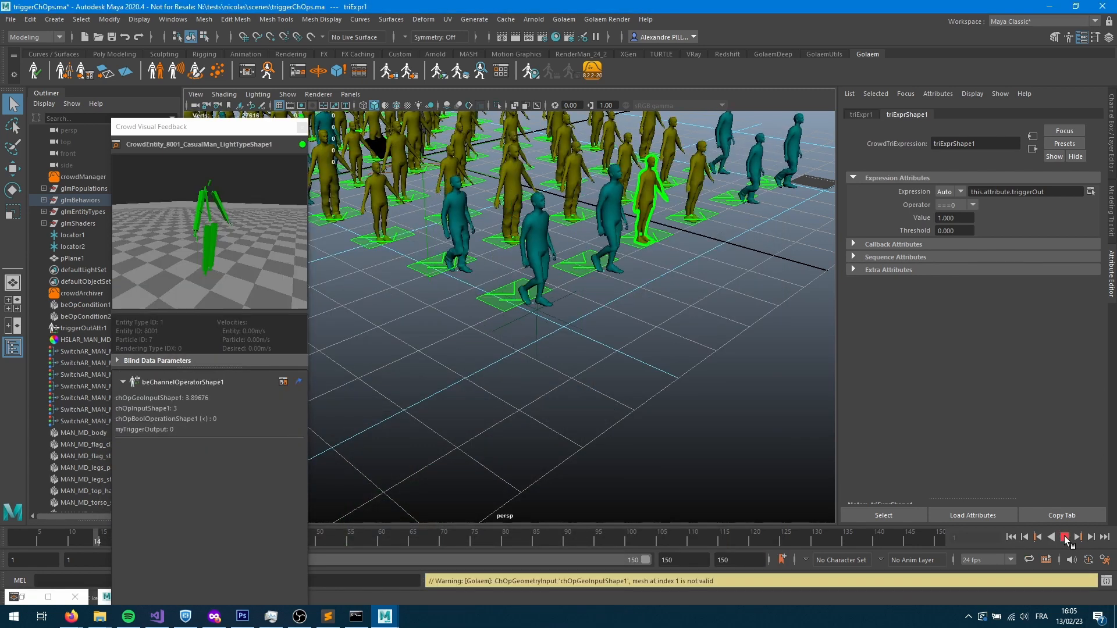
pyautogui.click(1064, 537)
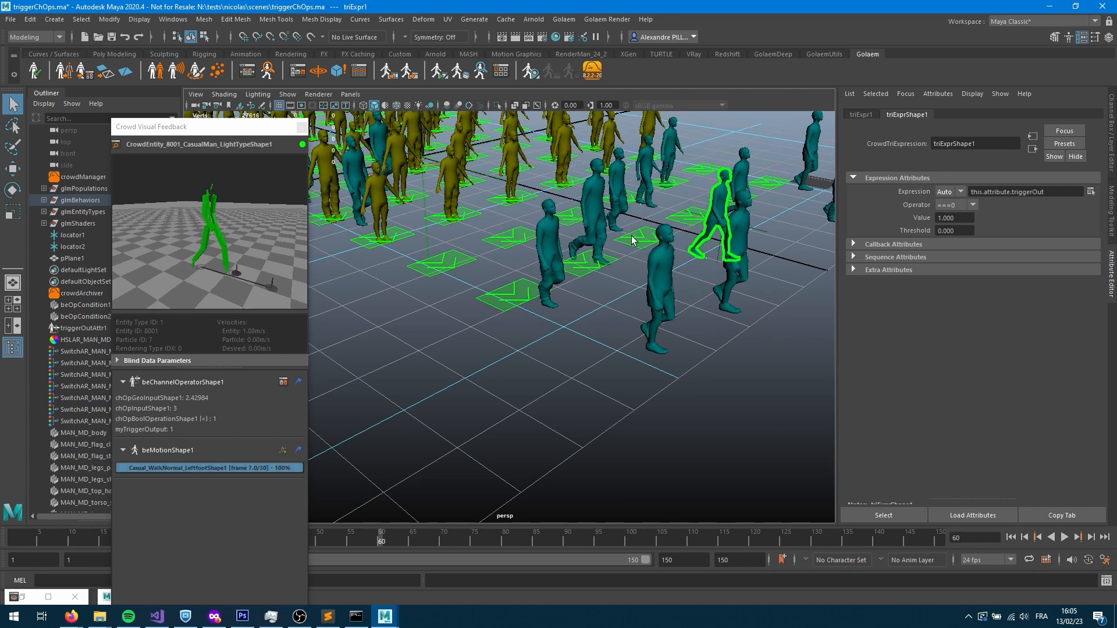
pyautogui.scroll(-3, 674, 267)
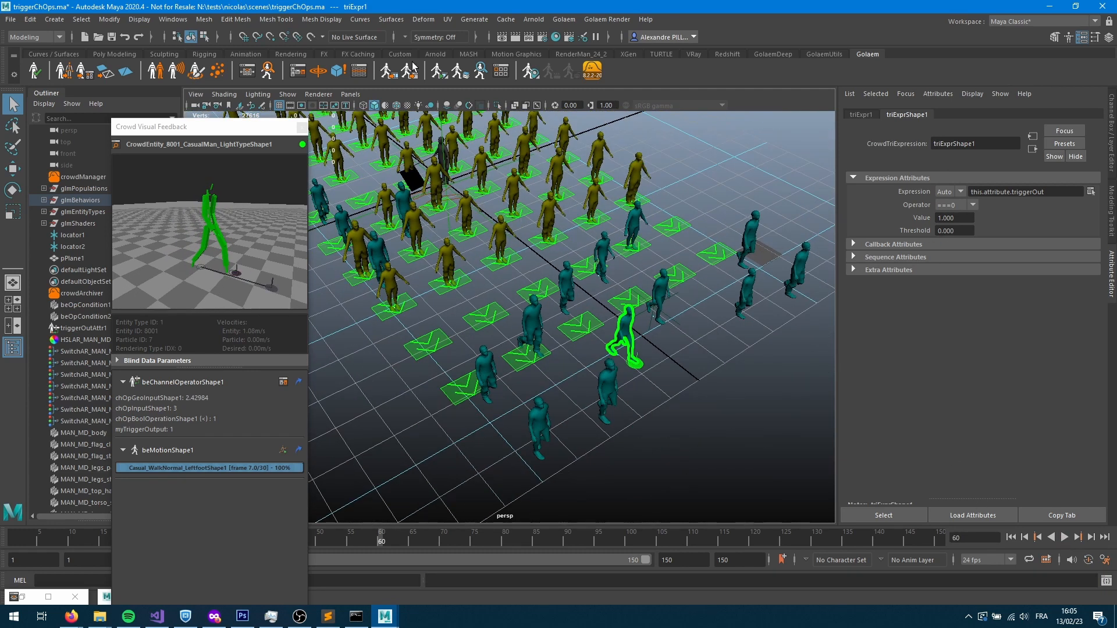
# Change the boolean operation's operator to > in the ChOp graph.
pyautogui.click(298, 70)
pyautogui.click(542, 291)
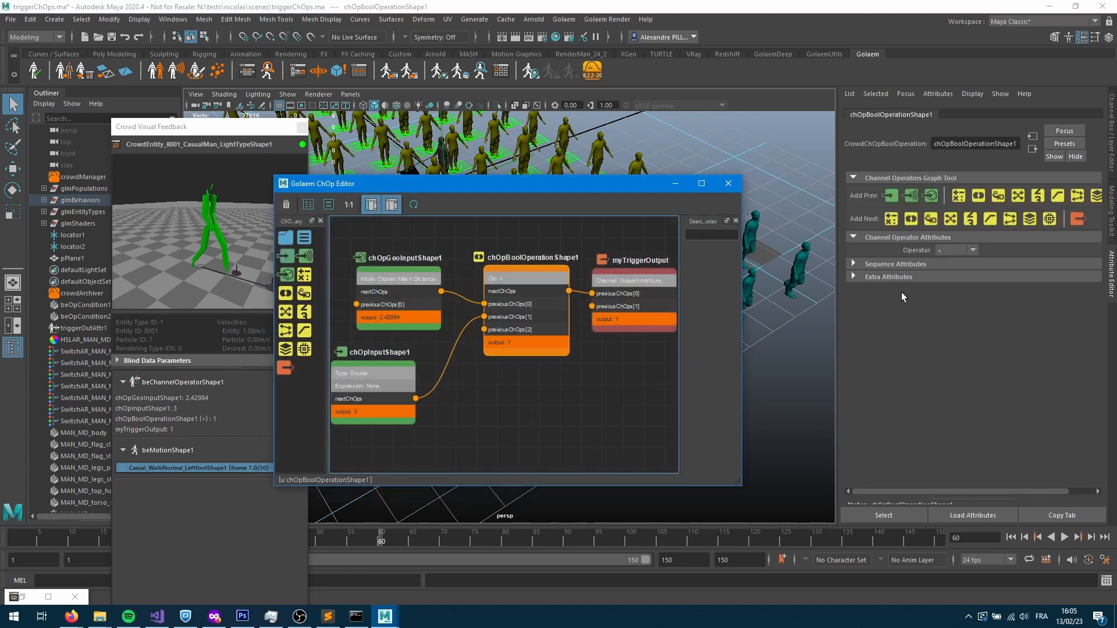
pyautogui.click(947, 253)
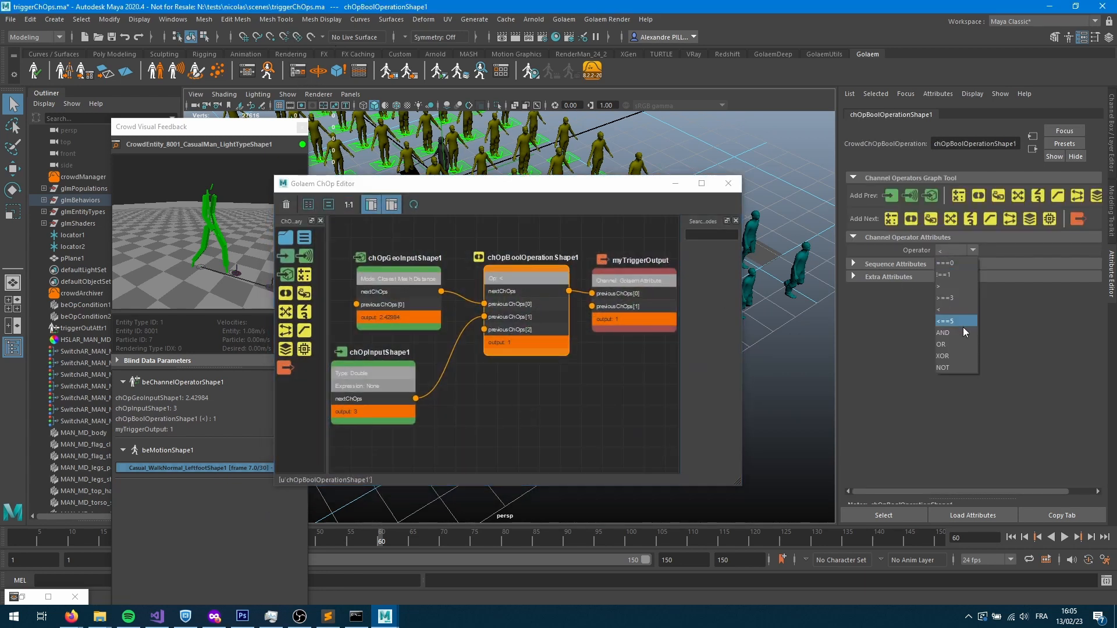
pyautogui.click(947, 287)
pyautogui.click(675, 183)
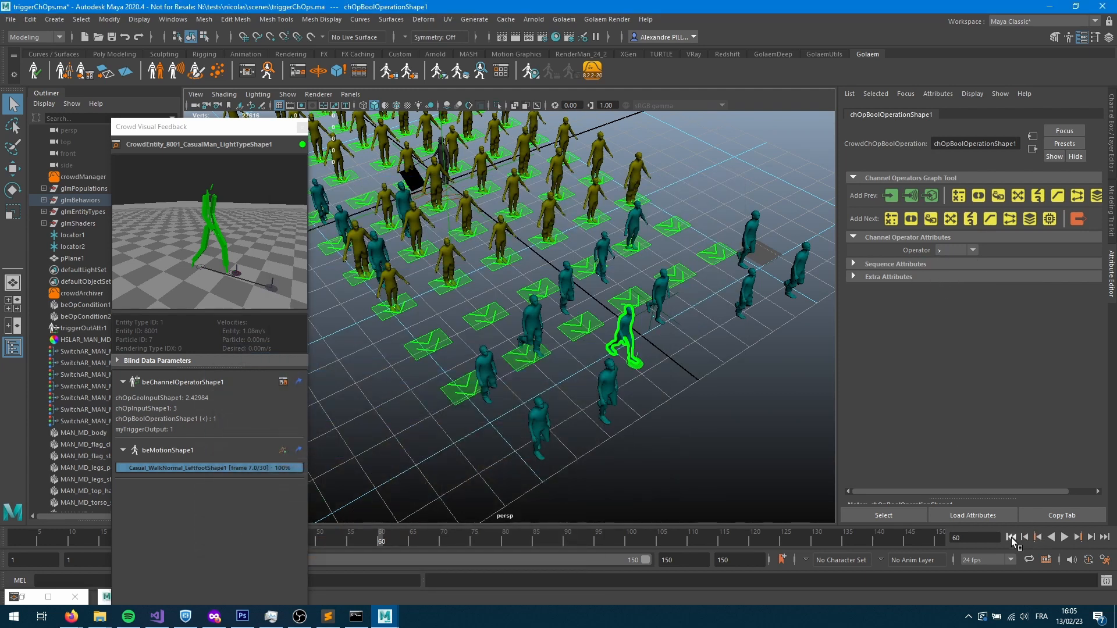
# Replay the simulation from the start to about frame 98, pausing to examine which characters the greater-than comparison sets walking.
pyautogui.click(1011, 538)
pyautogui.click(1064, 537)
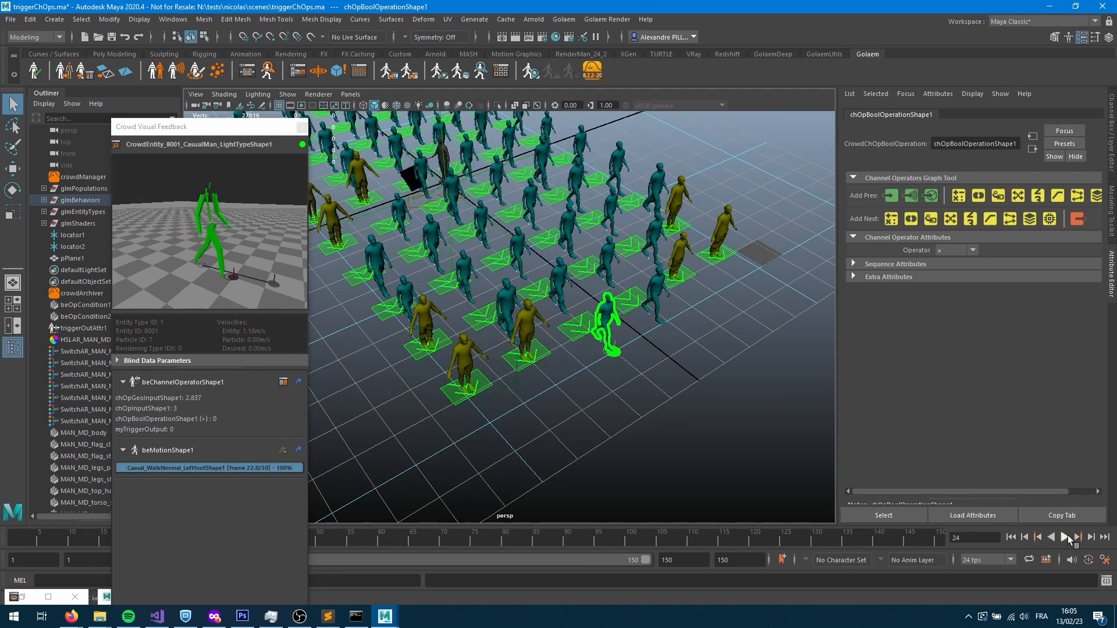
pyautogui.click(1067, 538)
pyautogui.click(1067, 538)
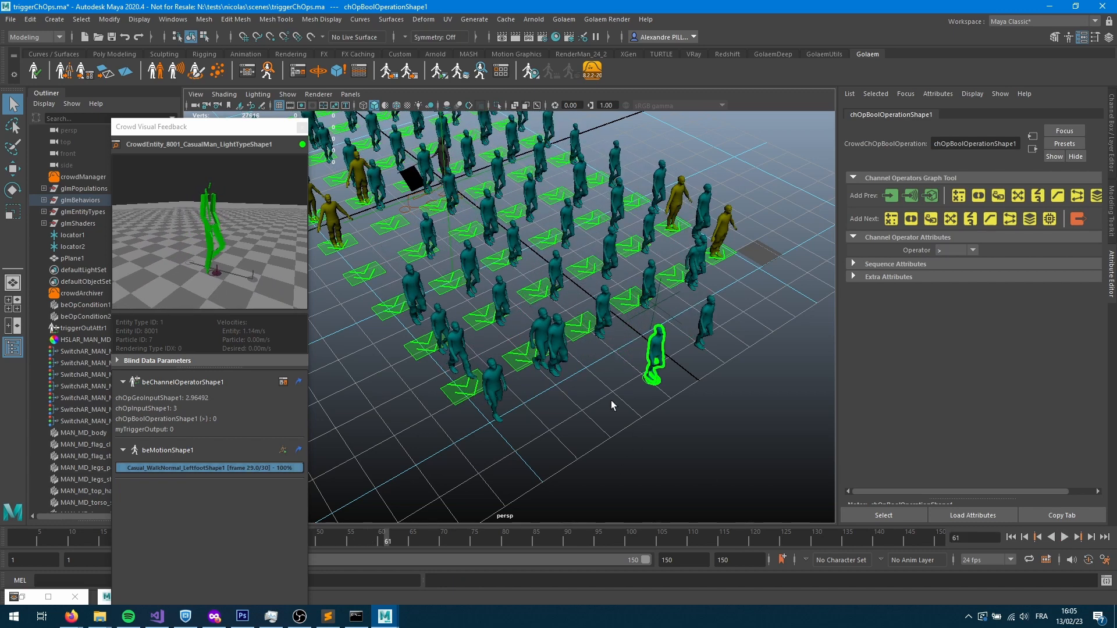
pyautogui.click(1066, 538)
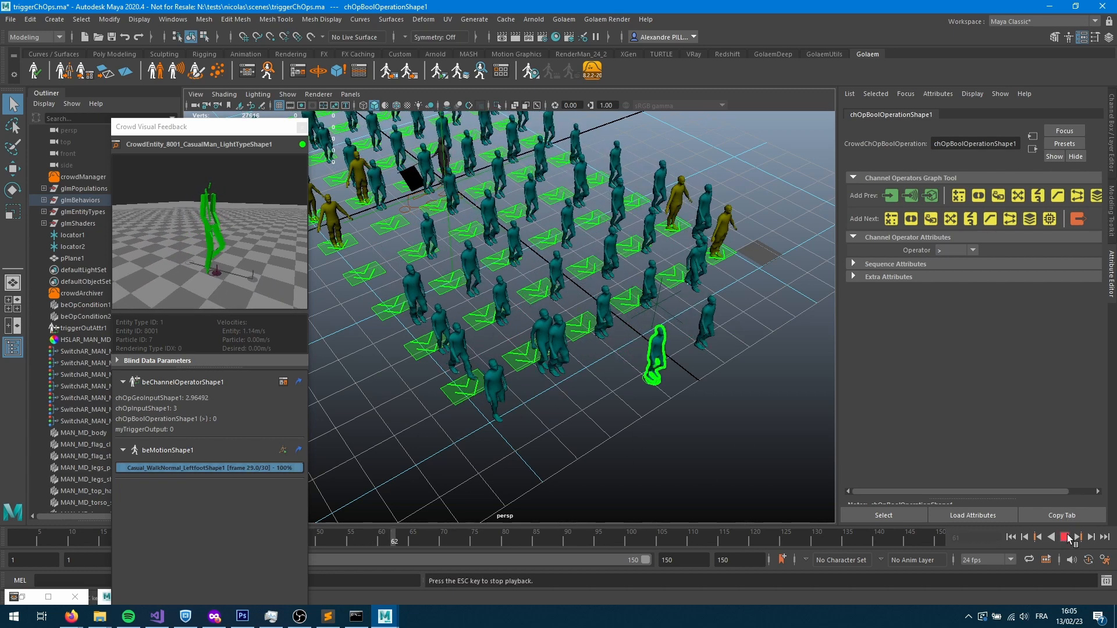
pyautogui.click(1067, 538)
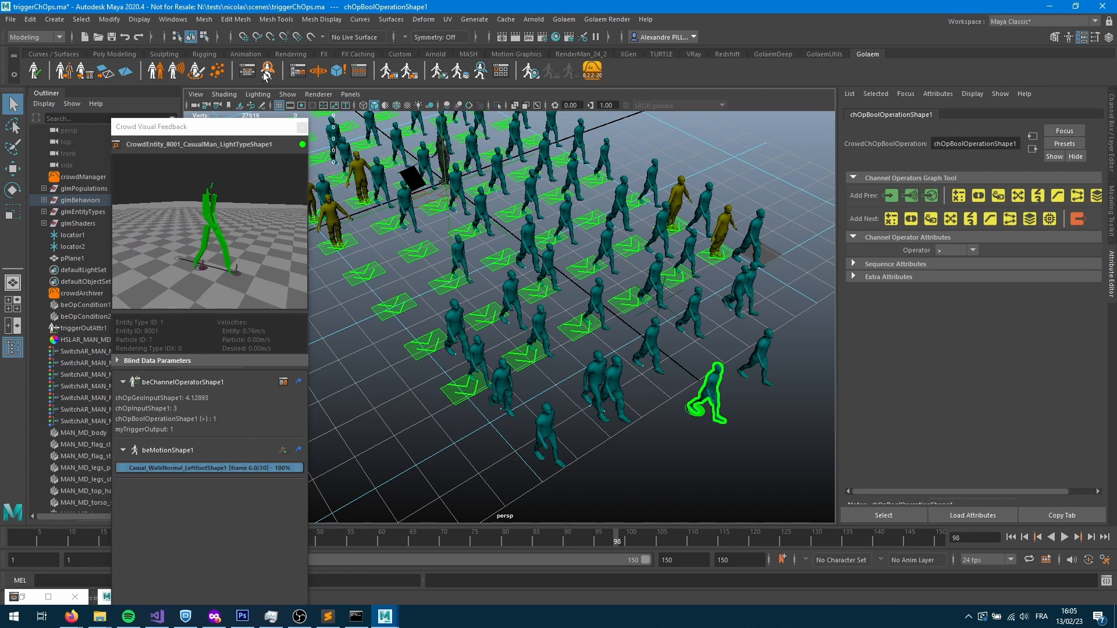
# Set the geometry input's mode to Closest Mesh Position.
pyautogui.click(298, 71)
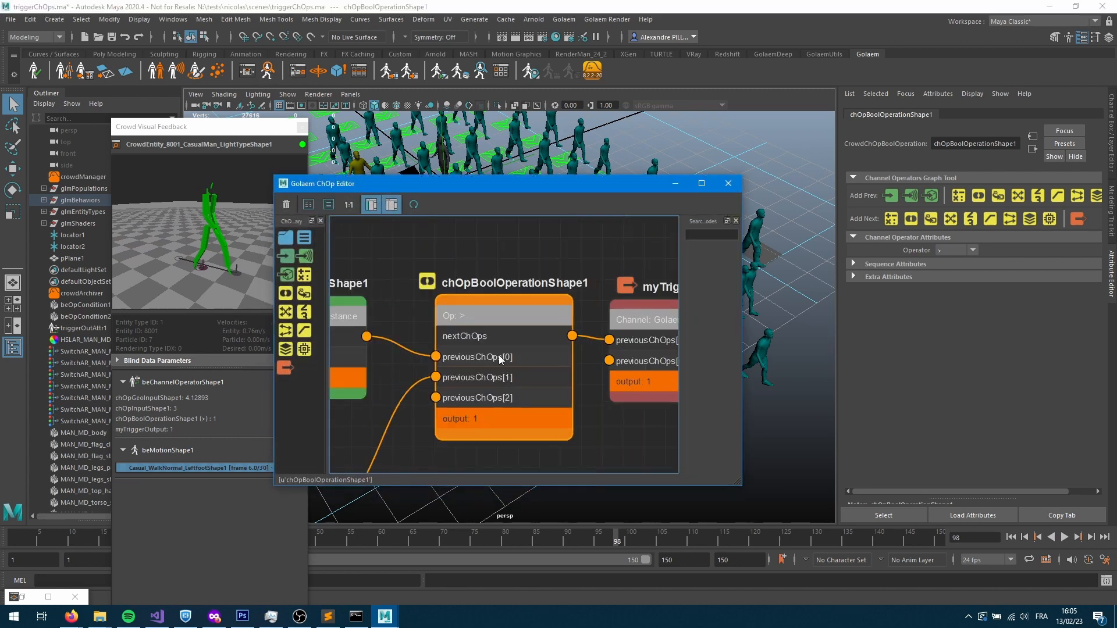
pyautogui.moveTo(668, 347); pyautogui.dragTo(633, 323, button='middle')
pyautogui.click(421, 302)
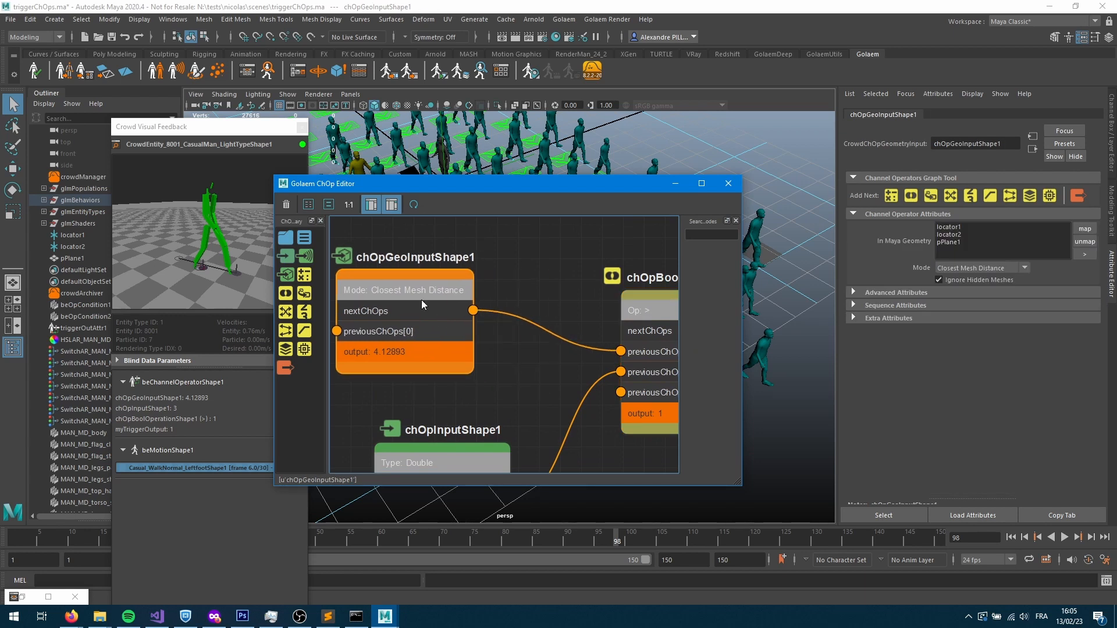
pyautogui.click(968, 266)
pyautogui.click(980, 288)
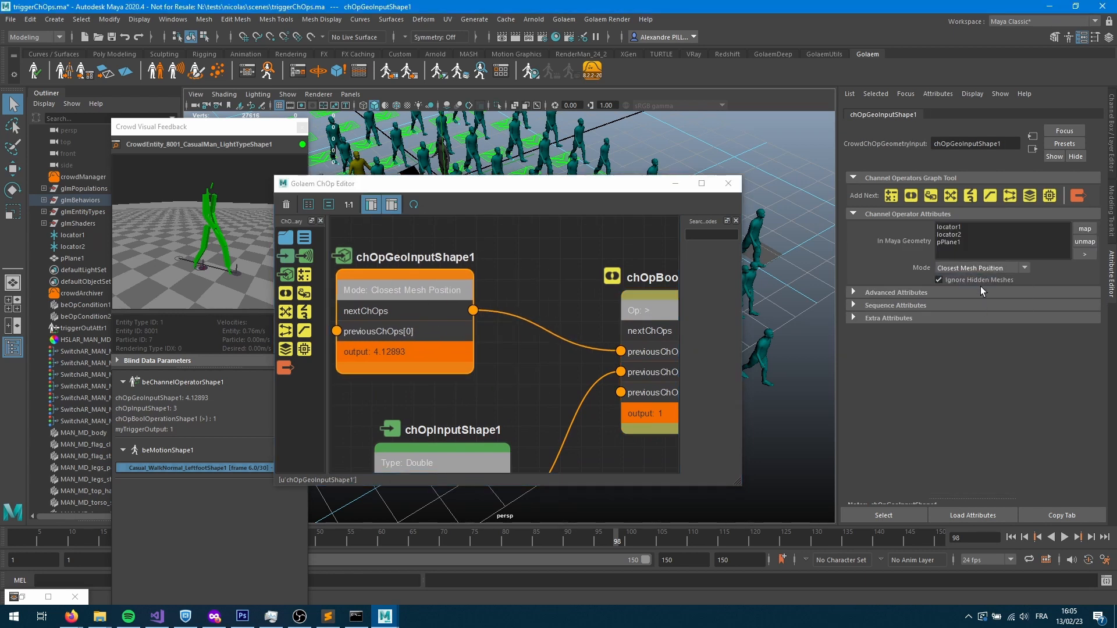
# Detach the geometry input from the boolean operation and move it away to make room for new operators.
pyautogui.moveTo(446, 327); pyautogui.dragTo(405, 299)
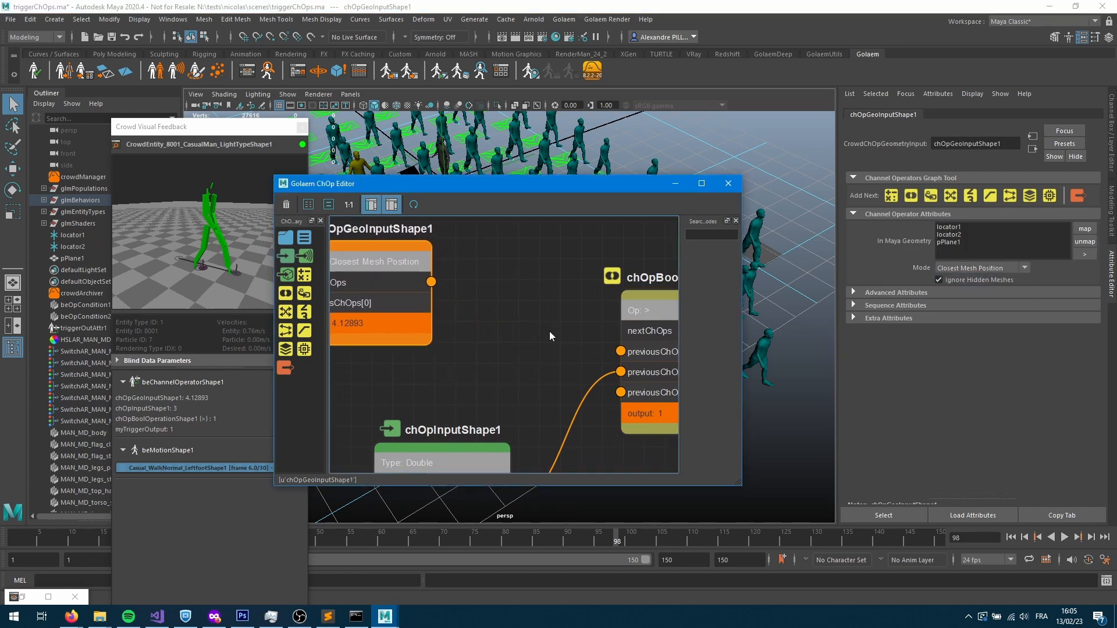
pyautogui.scroll(-2, 549, 331)
pyautogui.moveTo(523, 313); pyautogui.dragTo(650, 355, button='middle')
pyautogui.moveTo(560, 348); pyautogui.dragTo(486, 274)
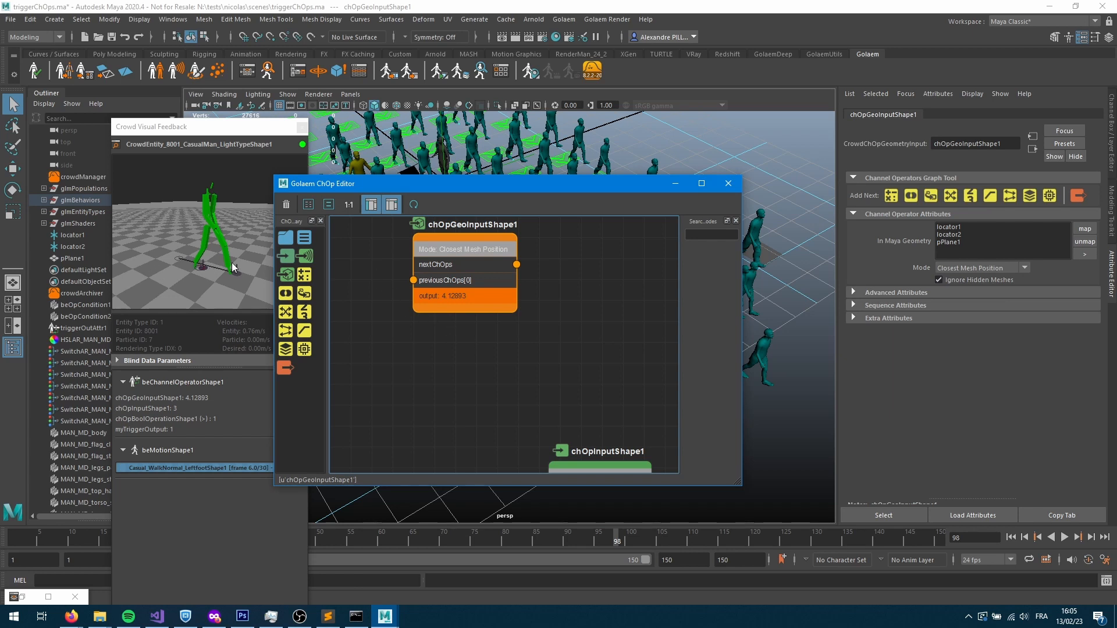
# Add a second channel operator input below the geometry input, with type Golaem Channel and expression this.position.
pyautogui.moveTo(291, 261); pyautogui.dragTo(435, 351)
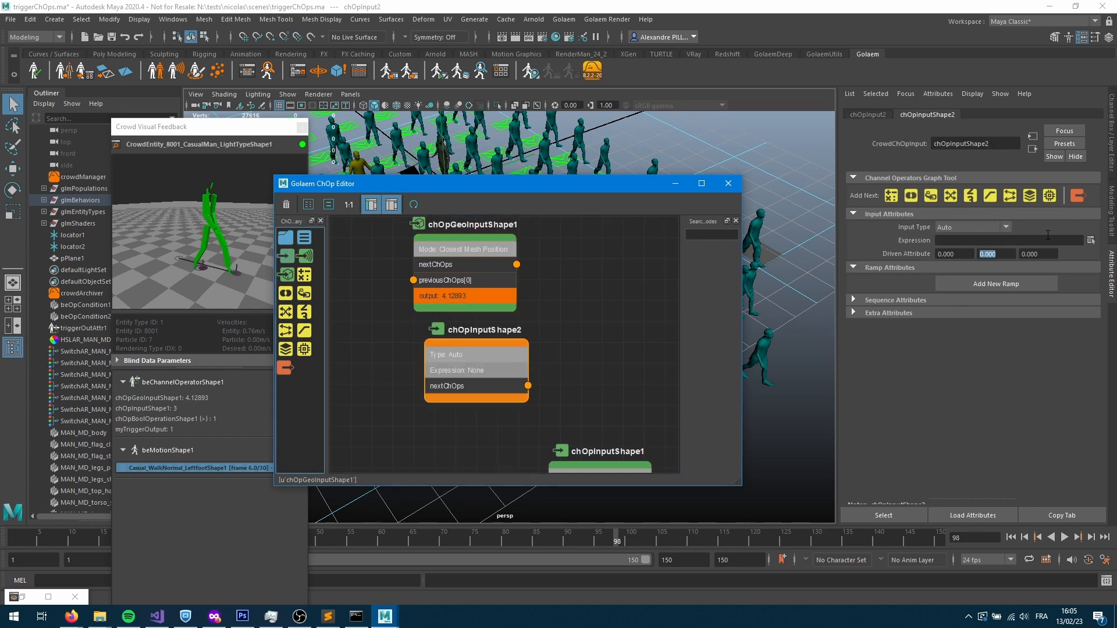
pyautogui.moveTo(484, 386); pyautogui.dragTo(476, 394)
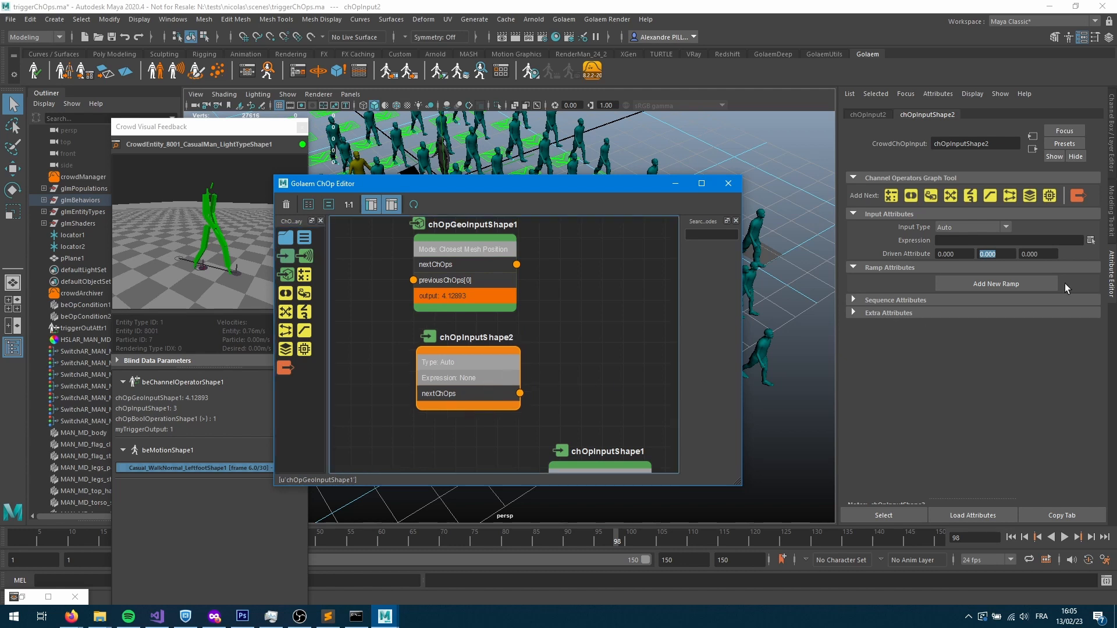
pyautogui.click(956, 227)
pyautogui.click(960, 296)
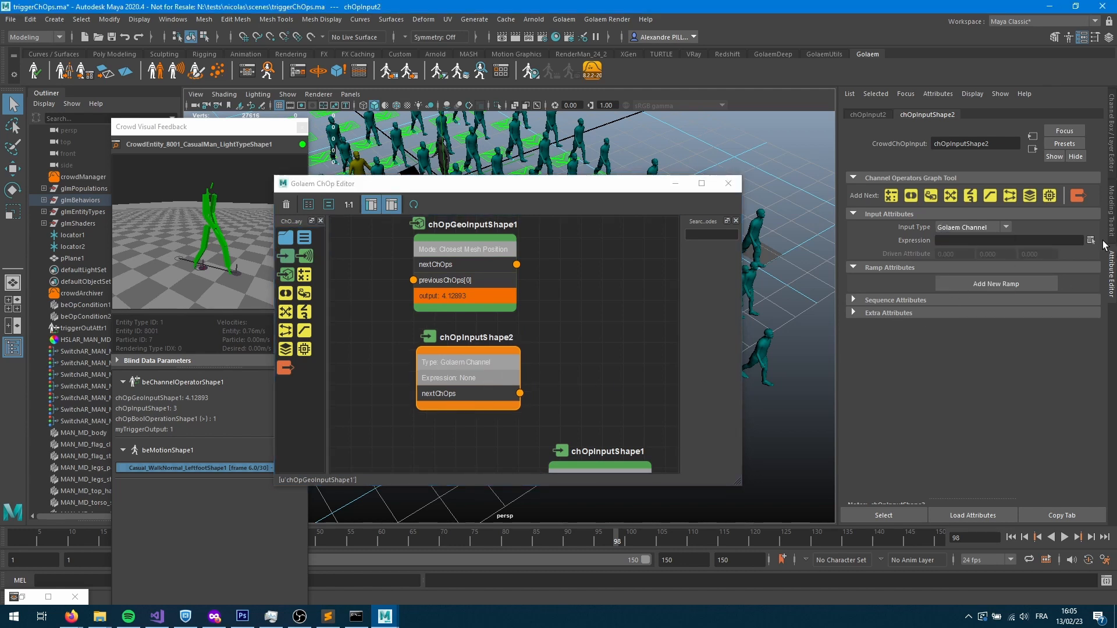
pyautogui.click(1091, 240)
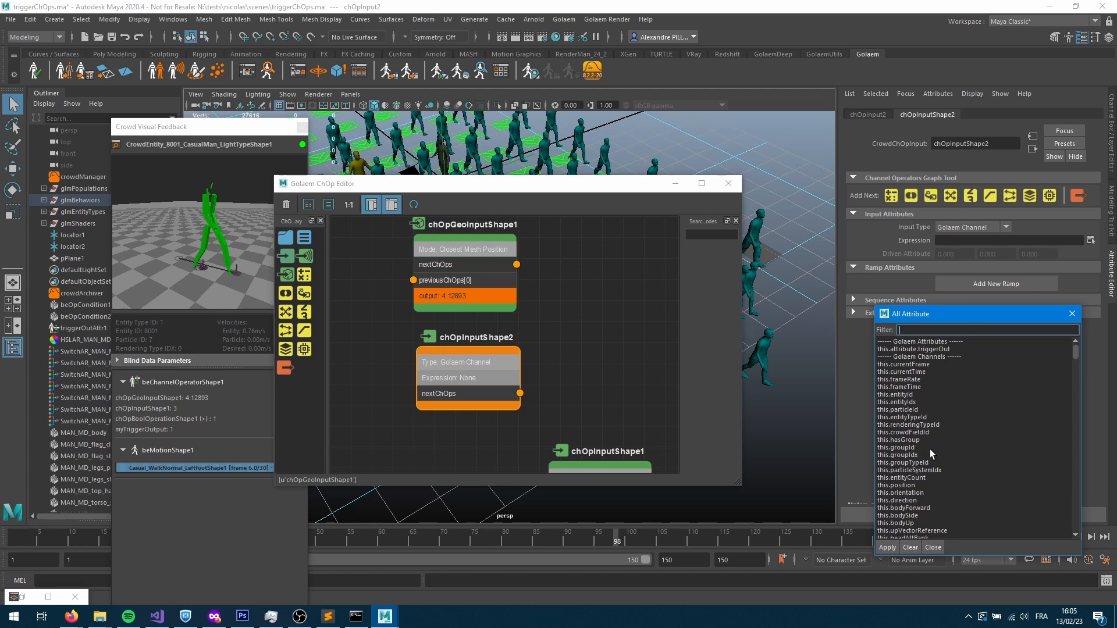
pyautogui.scroll(-3, 936, 451)
pyautogui.scroll(2, 941, 445)
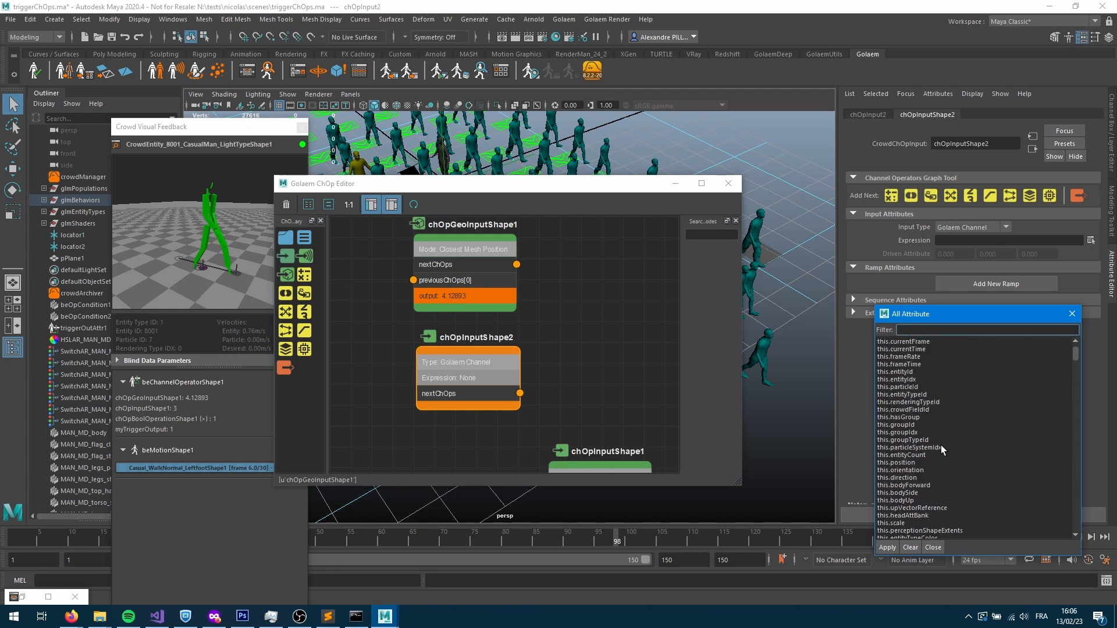
pyautogui.doubleClick(904, 463)
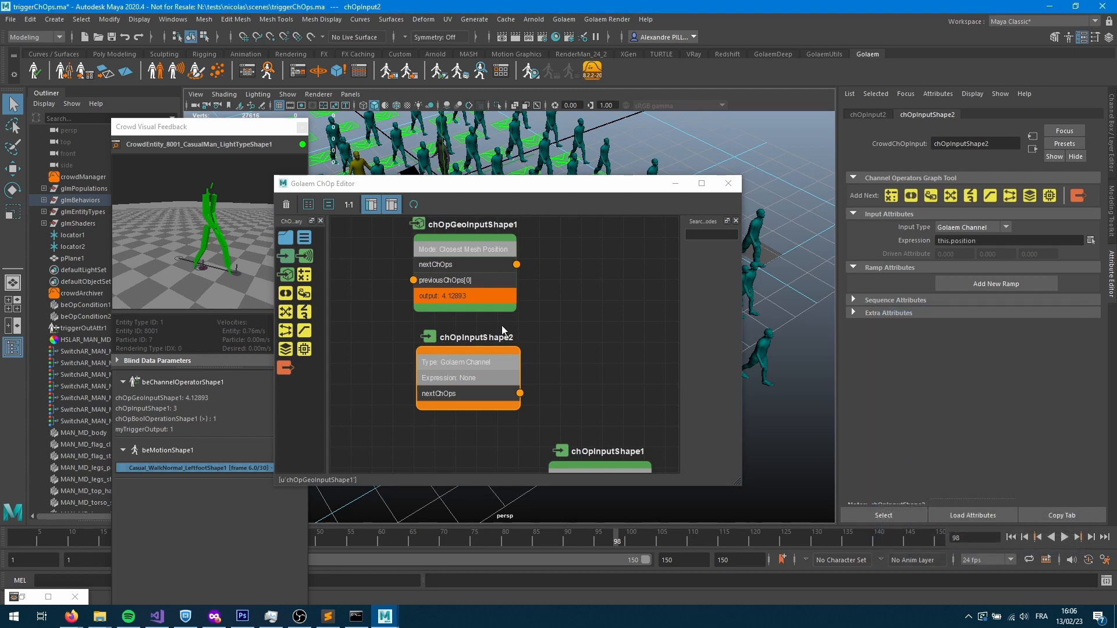
pyautogui.click(559, 312)
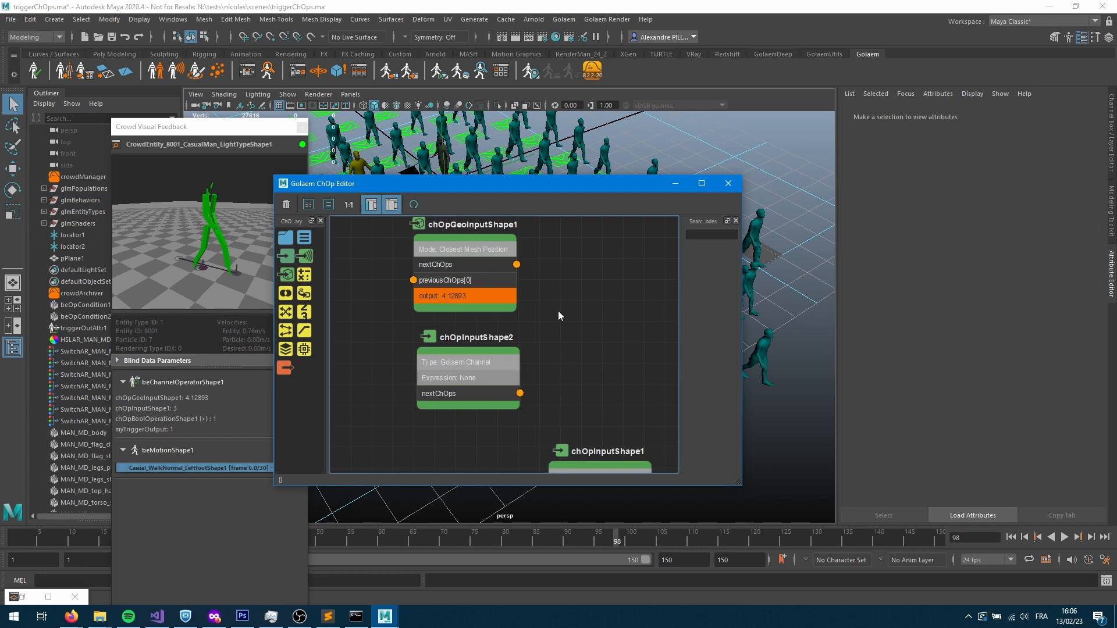
# Add an operation channel operator beside the geometry and position inputs and set its operator to dist.
pyautogui.moveTo(303, 275); pyautogui.dragTo(592, 296)
pyautogui.click(969, 250)
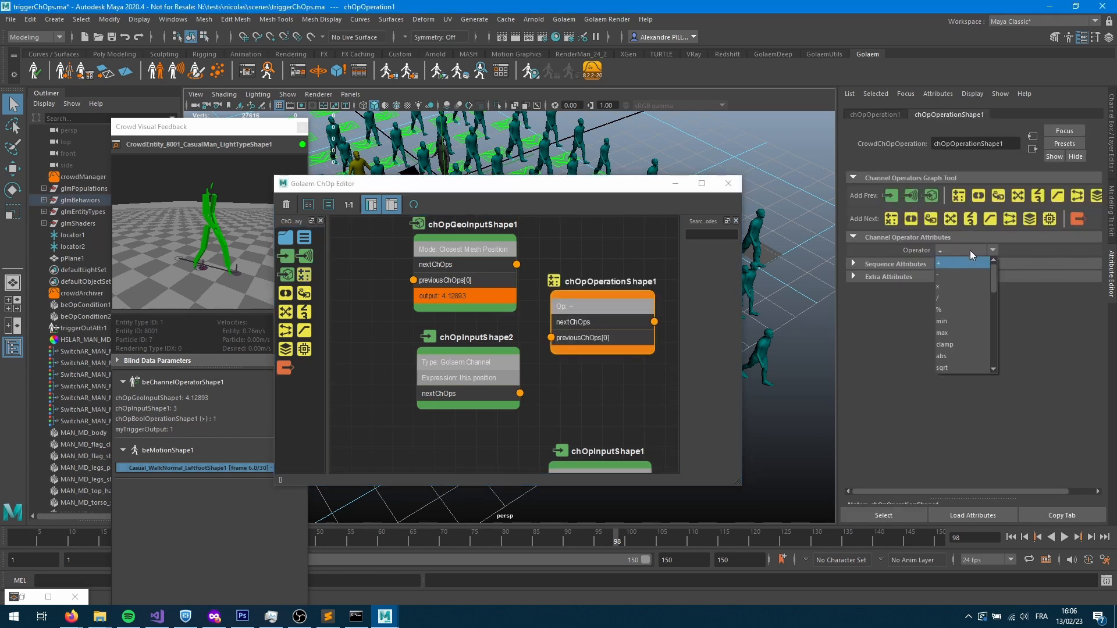
pyautogui.scroll(-1, 955, 320)
pyautogui.scroll(-3, 966, 330)
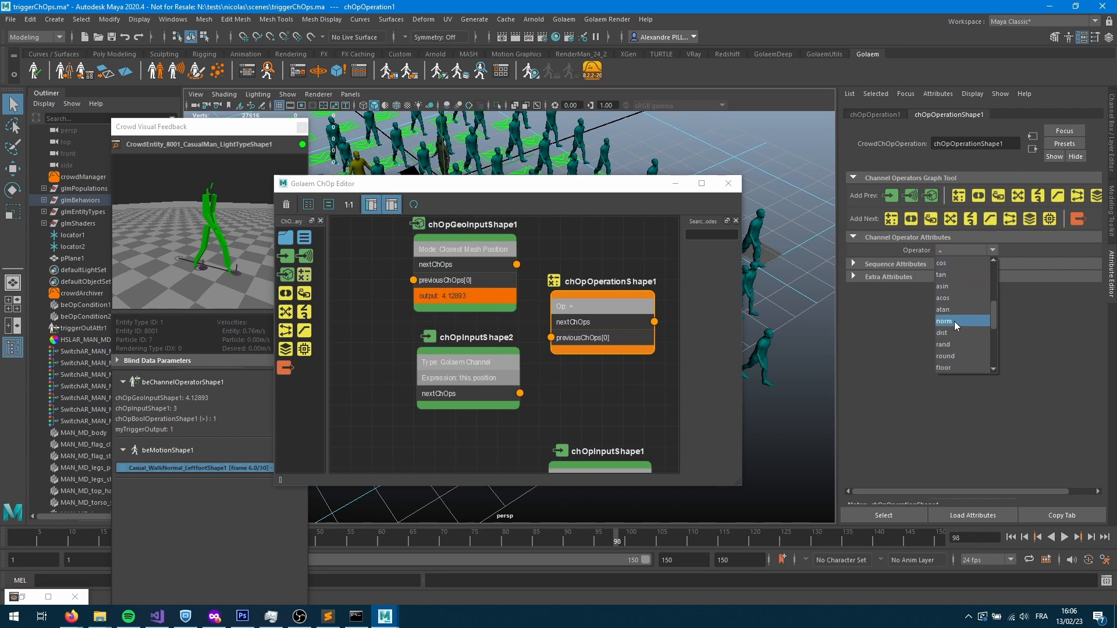
pyautogui.click(952, 334)
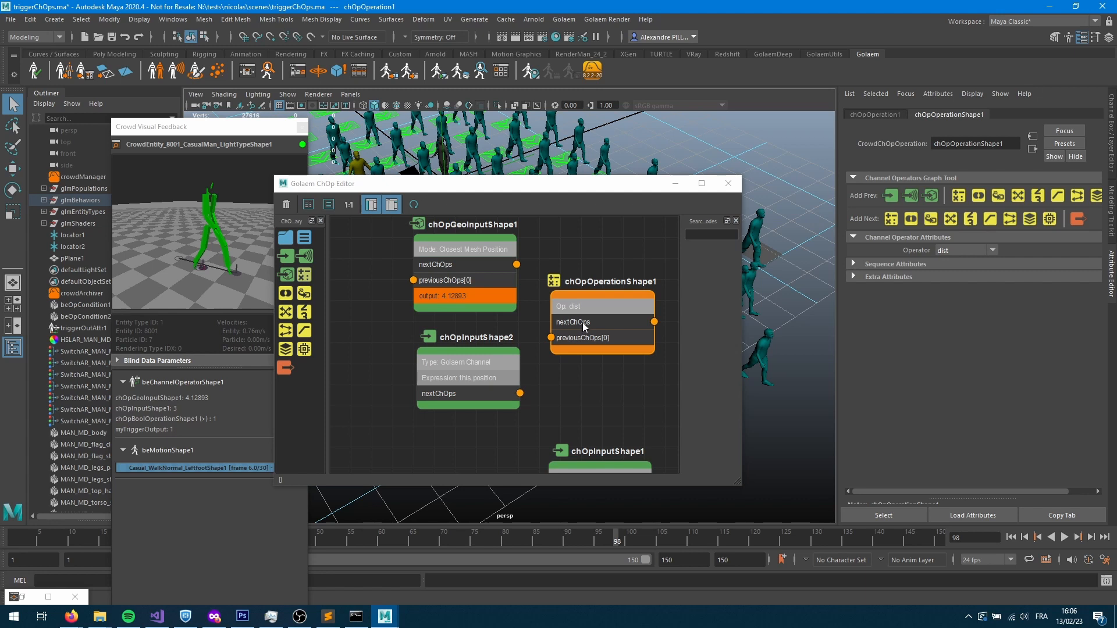
pyautogui.moveTo(585, 327); pyautogui.dragTo(621, 324)
# Connect the geometry and position inputs to the dist operation, and its output to the boolean operation's first input.
pyautogui.moveTo(516, 265); pyautogui.dragTo(574, 335)
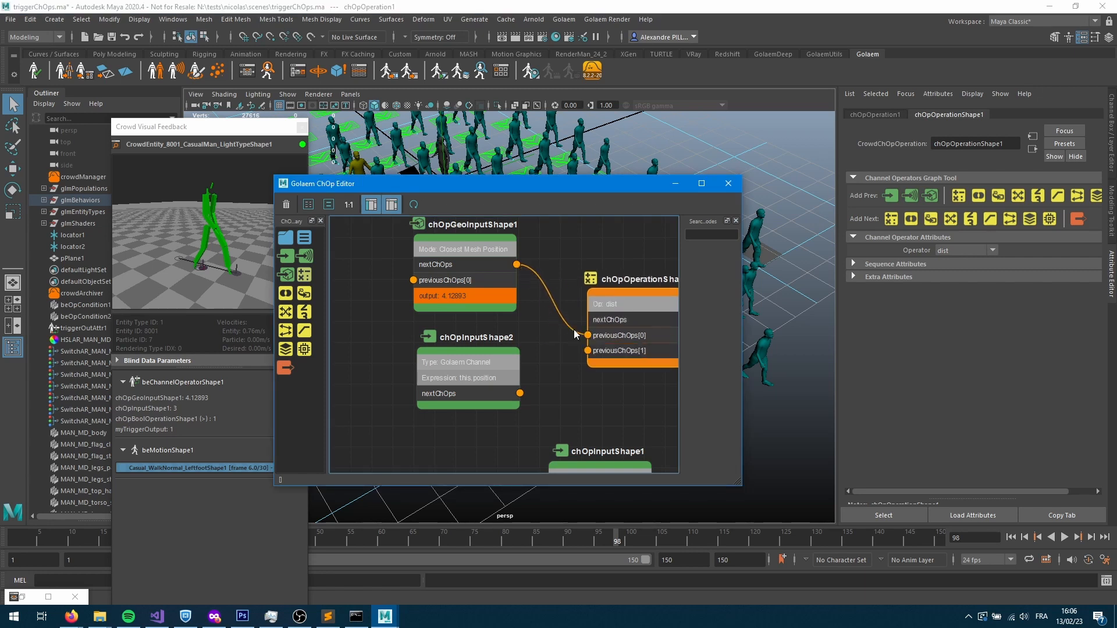
pyautogui.moveTo(519, 393); pyautogui.dragTo(588, 351)
pyautogui.moveTo(532, 350); pyautogui.dragTo(245, 297, button='middle')
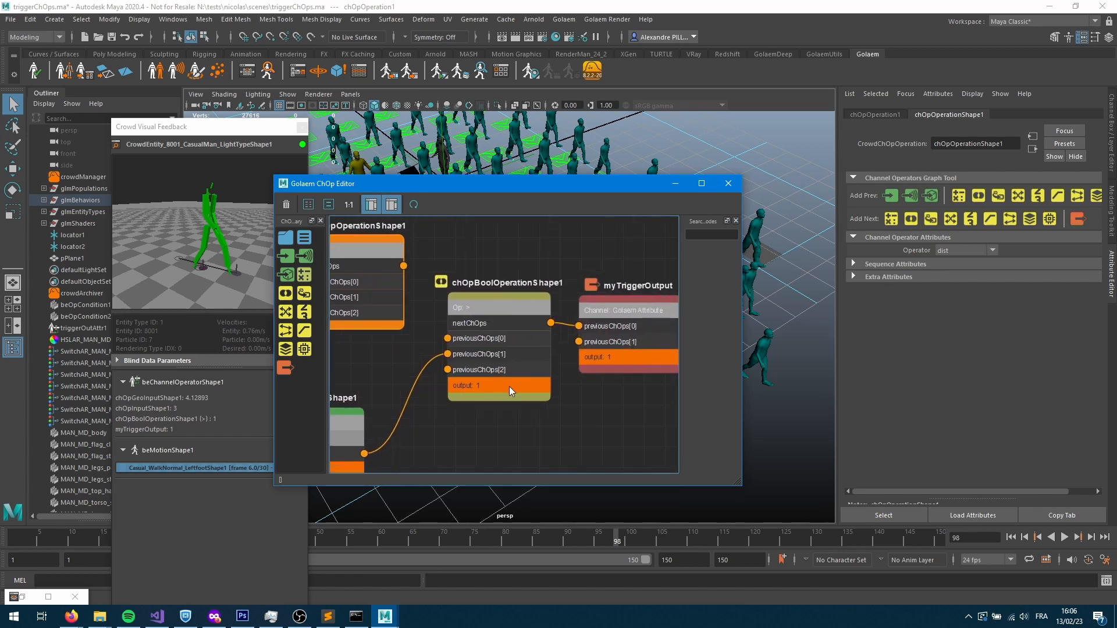
pyautogui.moveTo(404, 266); pyautogui.dragTo(448, 339)
# Run the simulation from the first frame to about frame 18 to check the computed distances and which characters walk.
pyautogui.click(1010, 537)
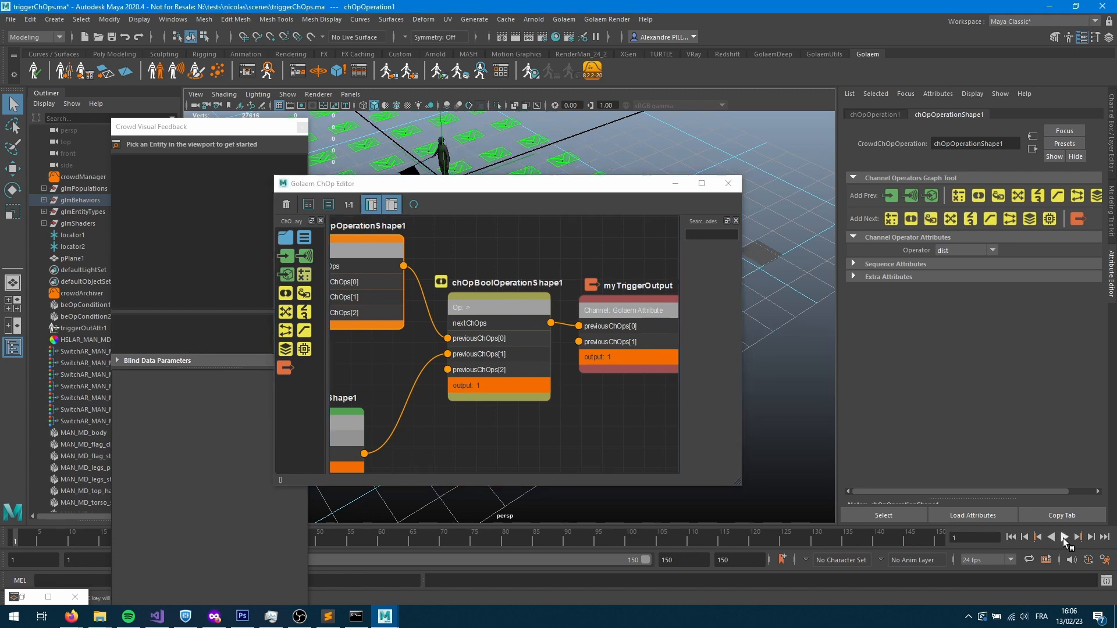
pyautogui.click(1065, 537)
pyautogui.click(1064, 537)
pyautogui.click(674, 183)
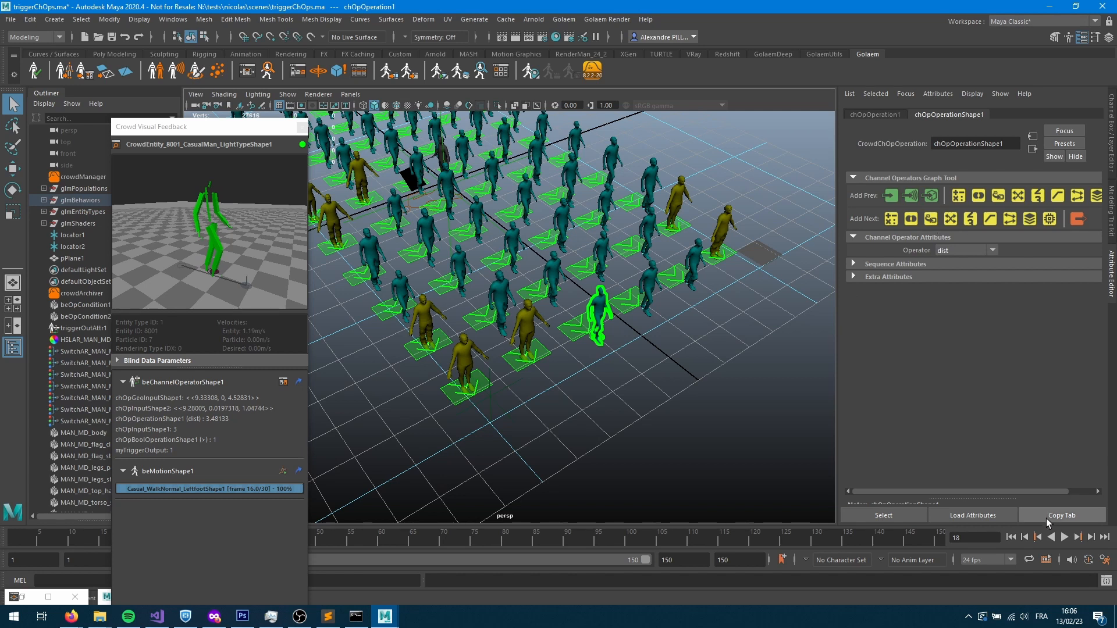
pyautogui.click(1010, 537)
pyautogui.click(1064, 537)
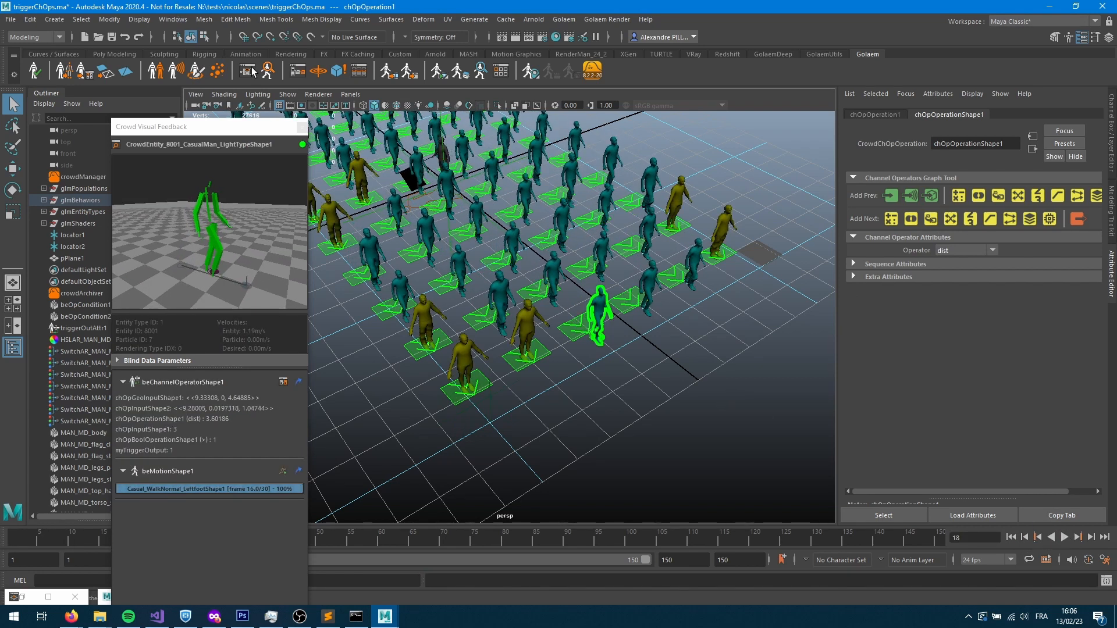
# Set the boolean operation's operator to < in the channel operator graph.
pyautogui.click(303, 69)
pyautogui.scroll(-9, 538, 343)
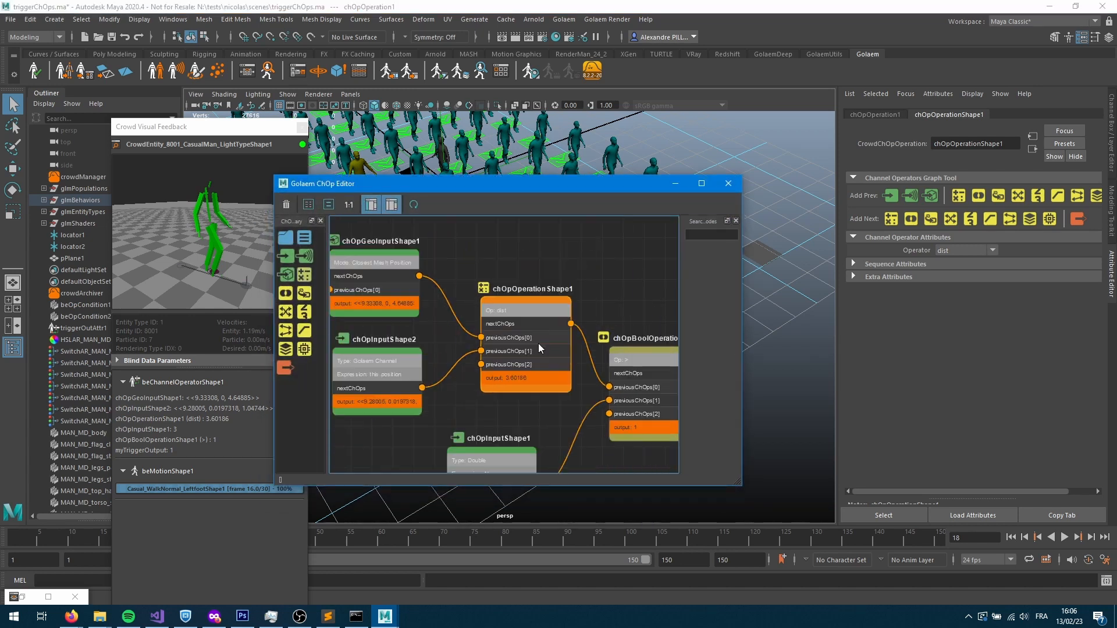
pyautogui.keyDown('alt'); pyautogui.moveTo(481, 296); pyautogui.dragTo(479, 257, button='middle'); pyautogui.keyUp('alt')
pyautogui.click(631, 324)
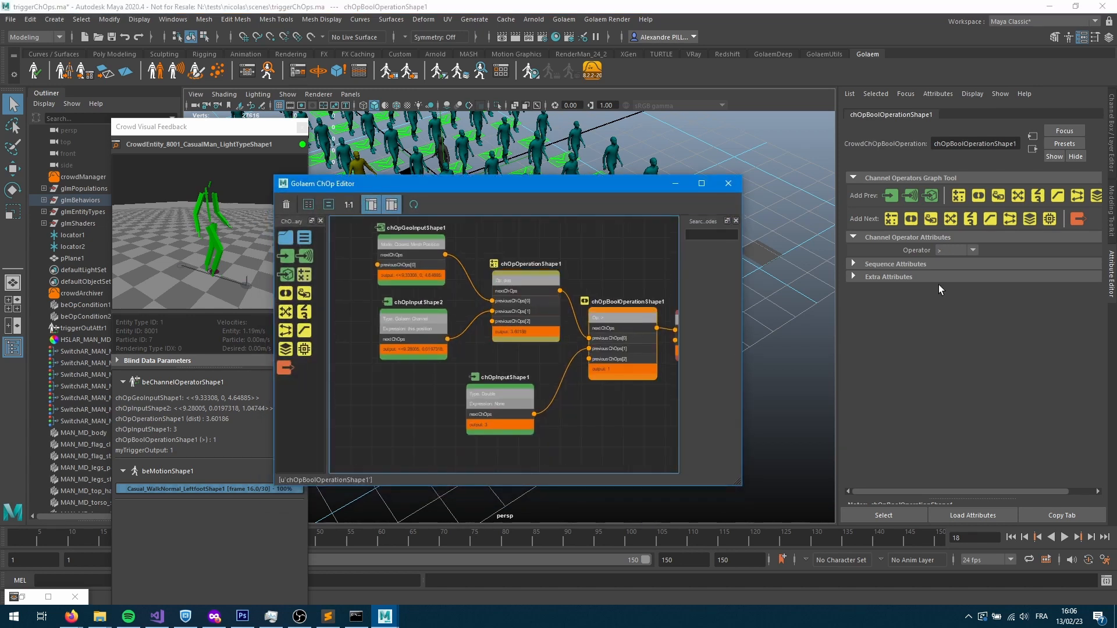
pyautogui.click(948, 250)
pyautogui.click(952, 311)
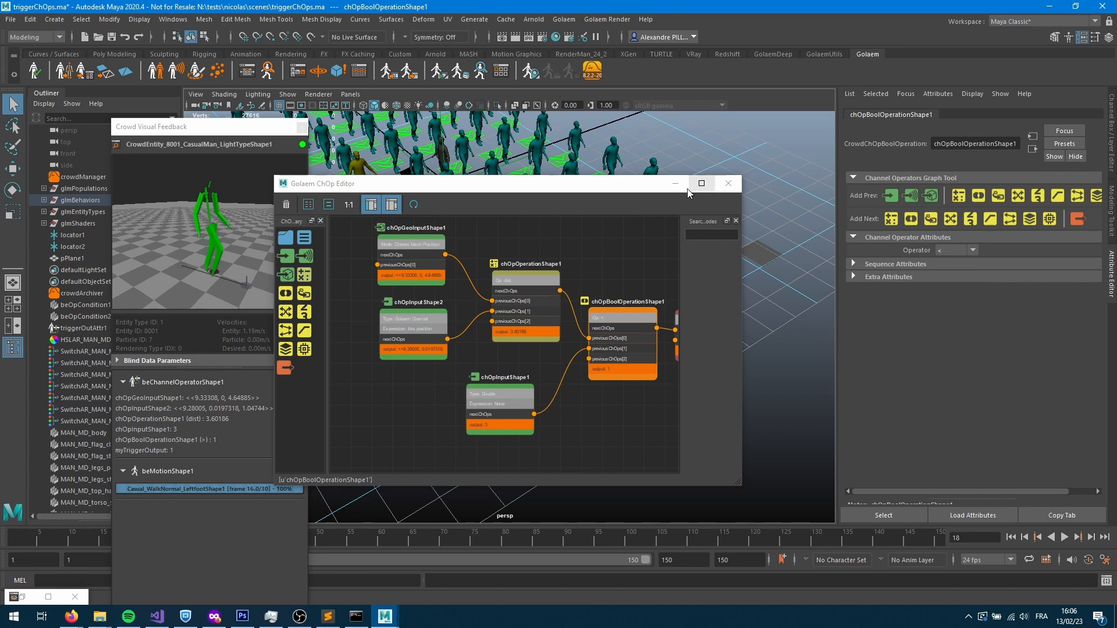
# Replay the simulation from the start to about frame 99 to examine the less-than comparison, and review the operator graph.
pyautogui.click(675, 183)
pyautogui.click(1010, 537)
pyautogui.click(1064, 537)
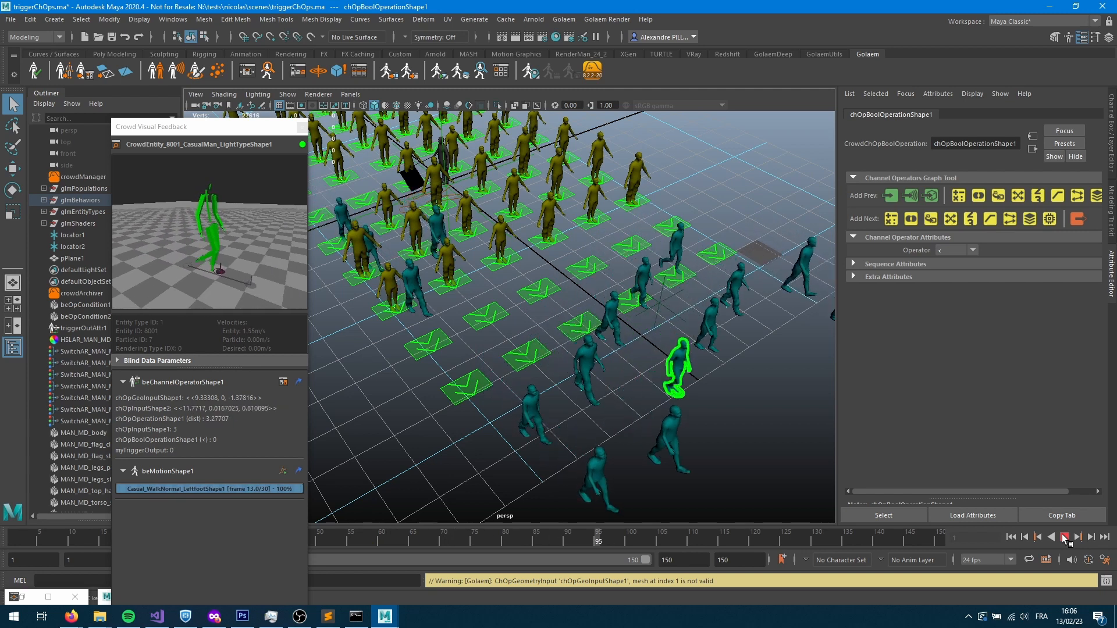
pyautogui.click(1064, 537)
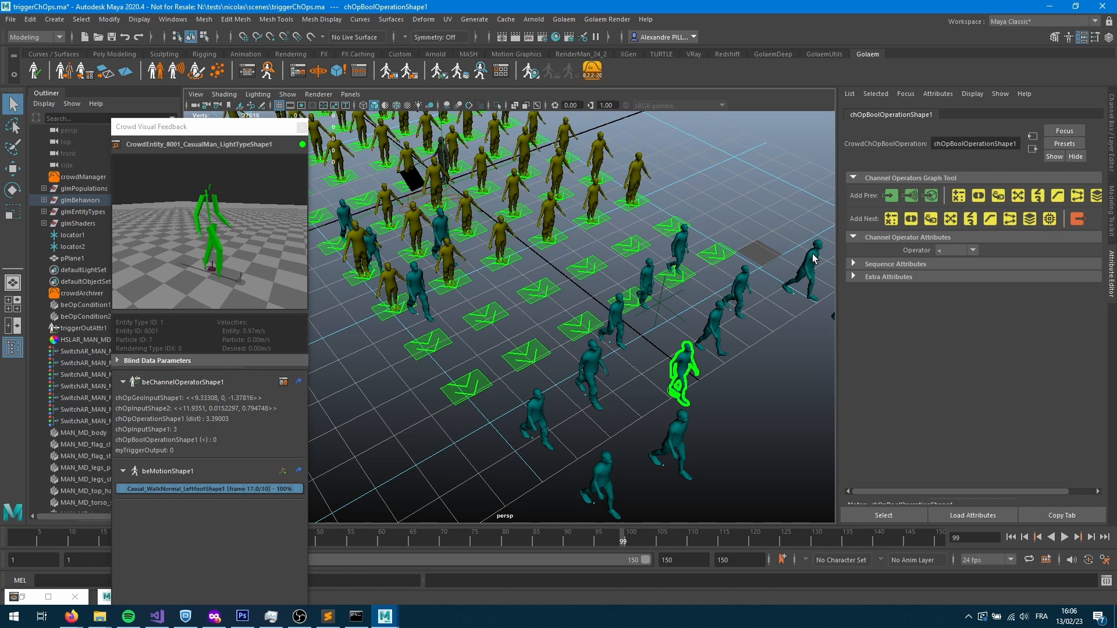
pyautogui.click(296, 72)
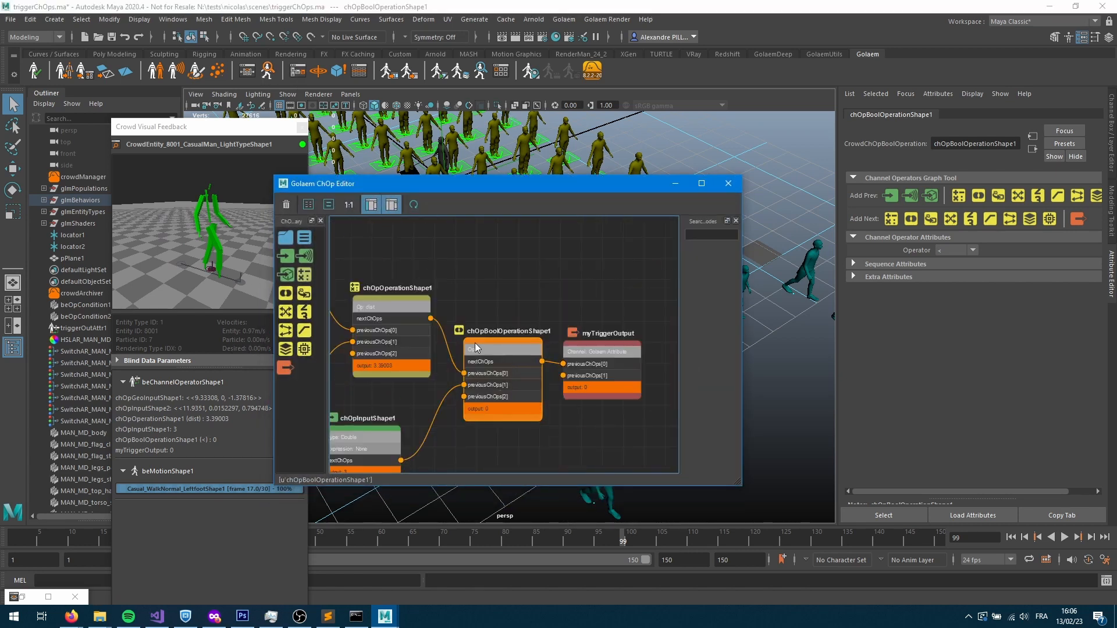
pyautogui.moveTo(476, 344); pyautogui.dragTo(678, 323, button='middle')
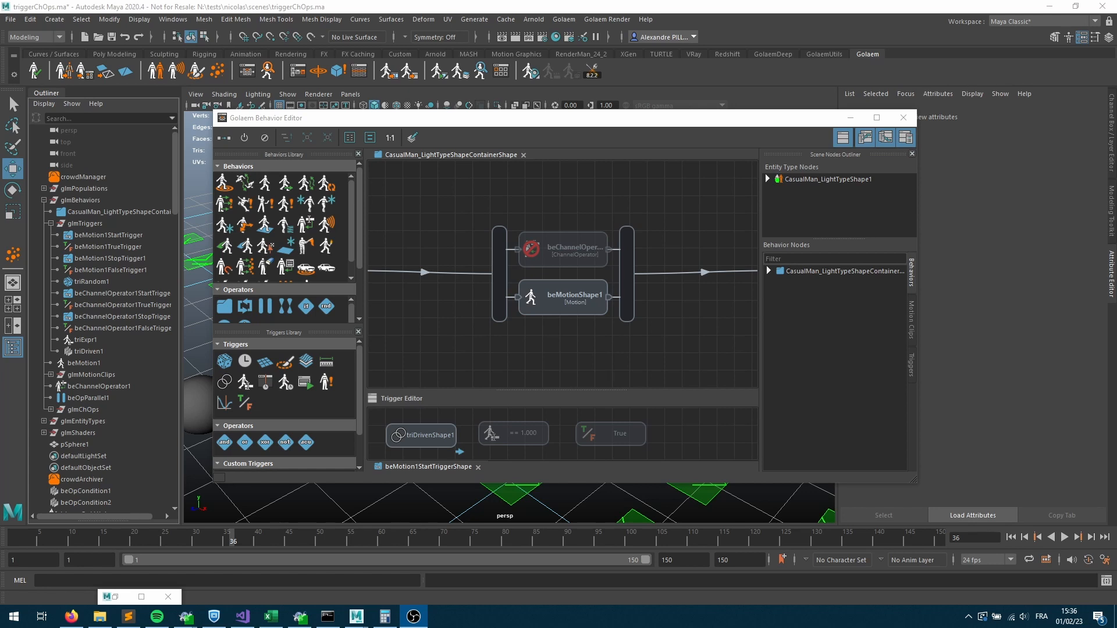
# Inspect the driven attribute trigger and scrub the timeline to frame 32 to examine the animated sphere.
pyautogui.click(406, 444)
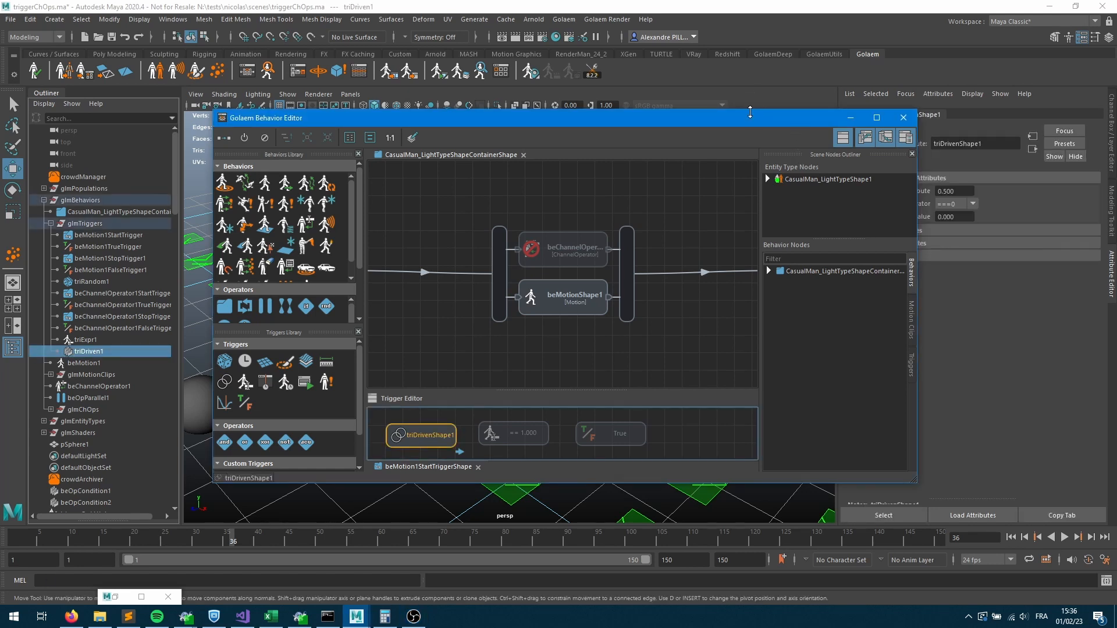
pyautogui.moveTo(748, 118); pyautogui.dragTo(661, 86)
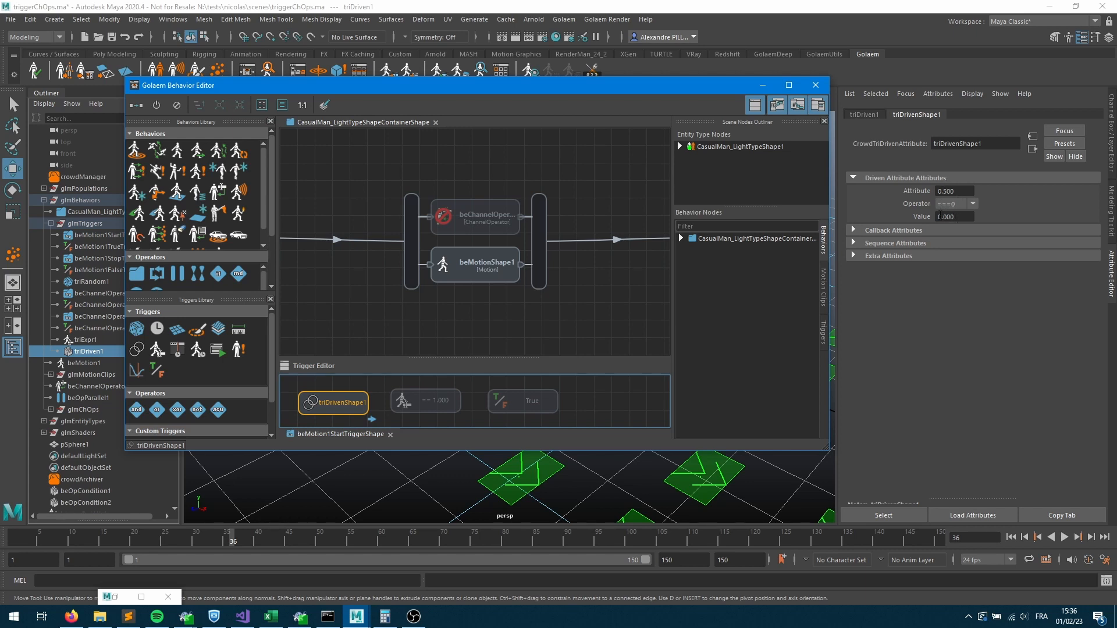
pyautogui.moveTo(448, 99)
pyautogui.mouseDown()
pyautogui.moveTo(726, 177)
pyautogui.moveTo(771, 149)
pyautogui.mouseUp()
pyautogui.moveTo(228, 539)
pyautogui.mouseDown()
pyautogui.moveTo(111, 540)
pyautogui.moveTo(228, 543)
pyautogui.moveTo(178, 542)
pyautogui.moveTo(207, 542)
pyautogui.mouseUp()
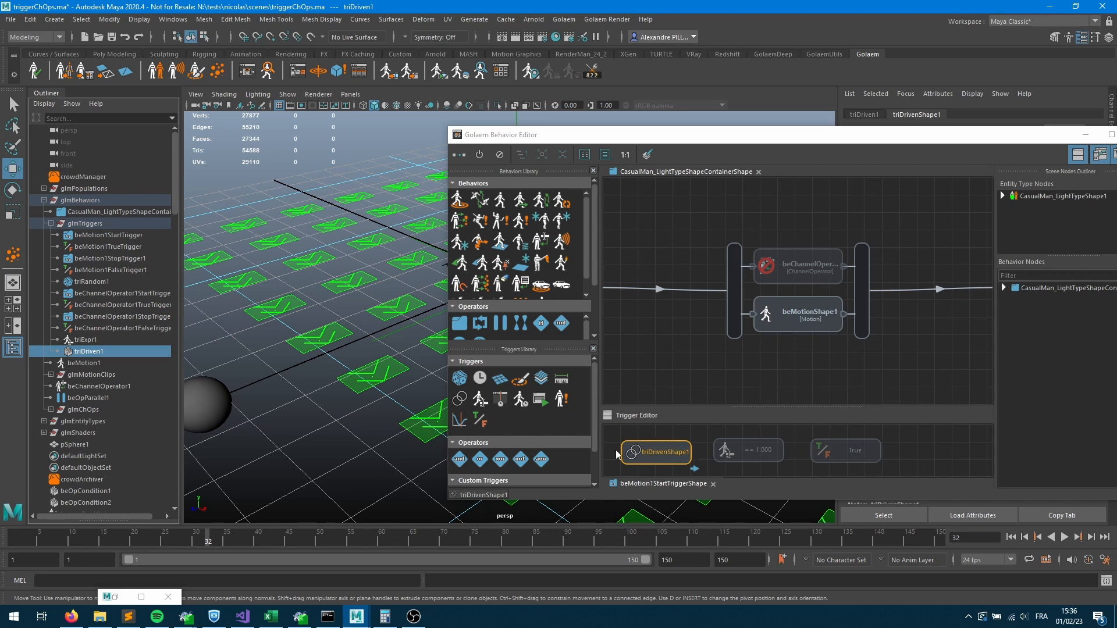
# Connect the Radius of polySphere1 to the Driven Attribute of triDrivenShape1 in the node graph.
pyautogui.click(118, 595)
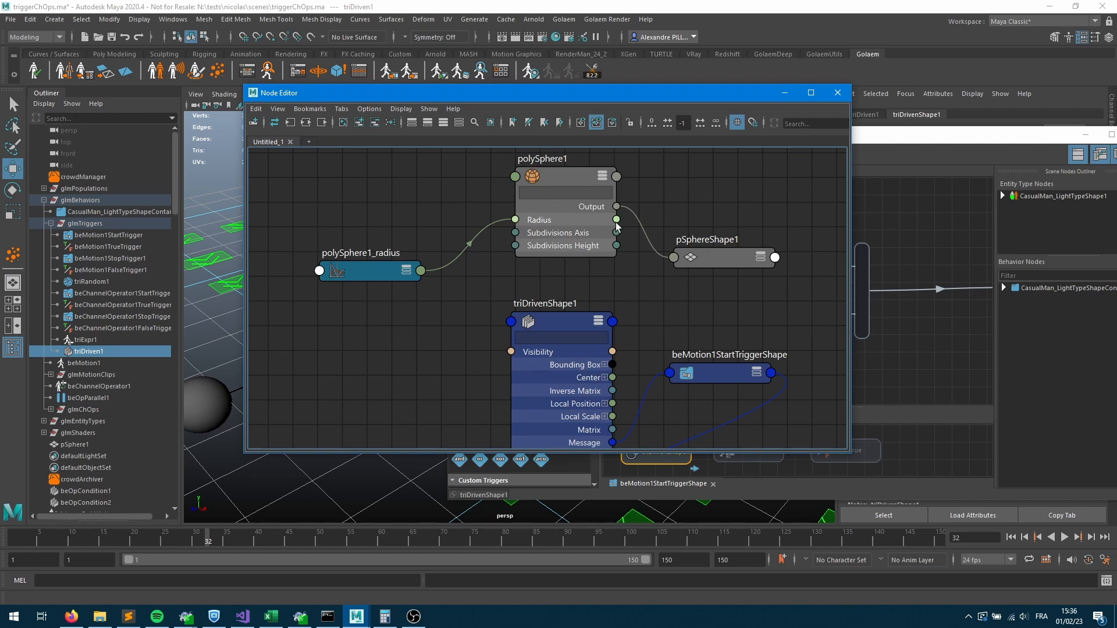
pyautogui.moveTo(618, 220); pyautogui.dragTo(510, 323)
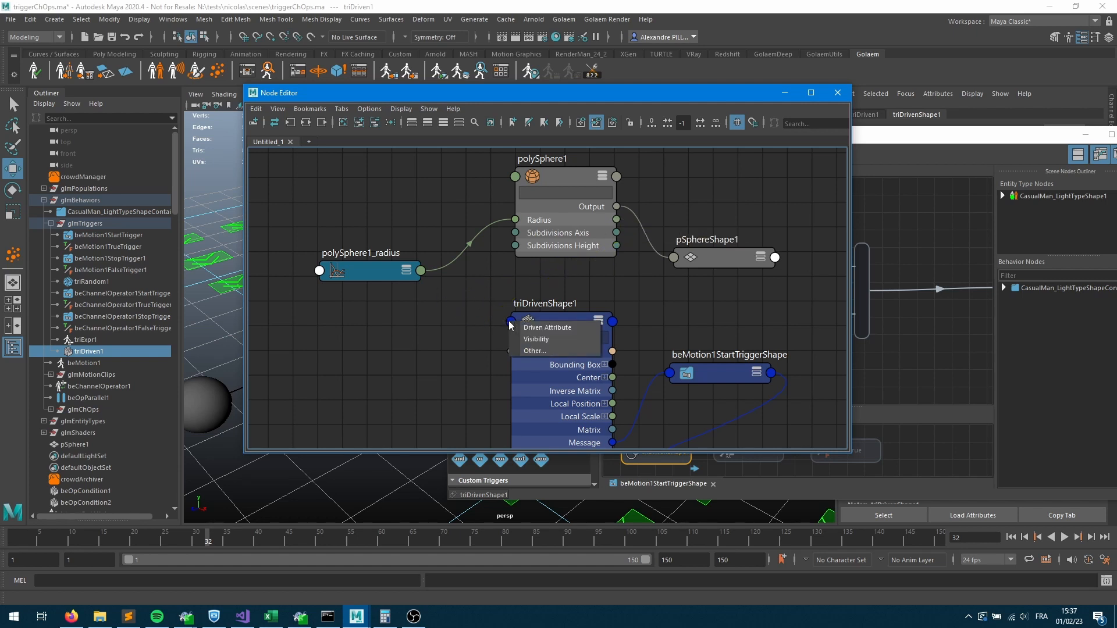
pyautogui.click(549, 330)
pyautogui.moveTo(556, 320); pyautogui.dragTo(590, 326)
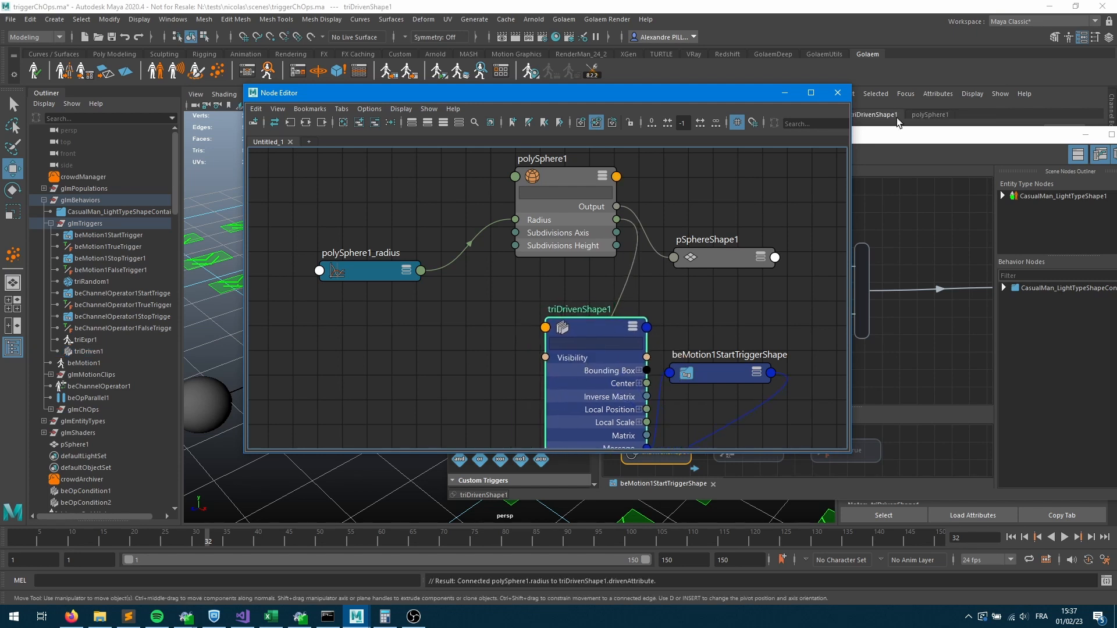
# Clear the editors out of the way and compare the driven trigger's attribute with the sphere's radius.
pyautogui.click(782, 92)
pyautogui.moveTo(943, 136); pyautogui.dragTo(784, 269)
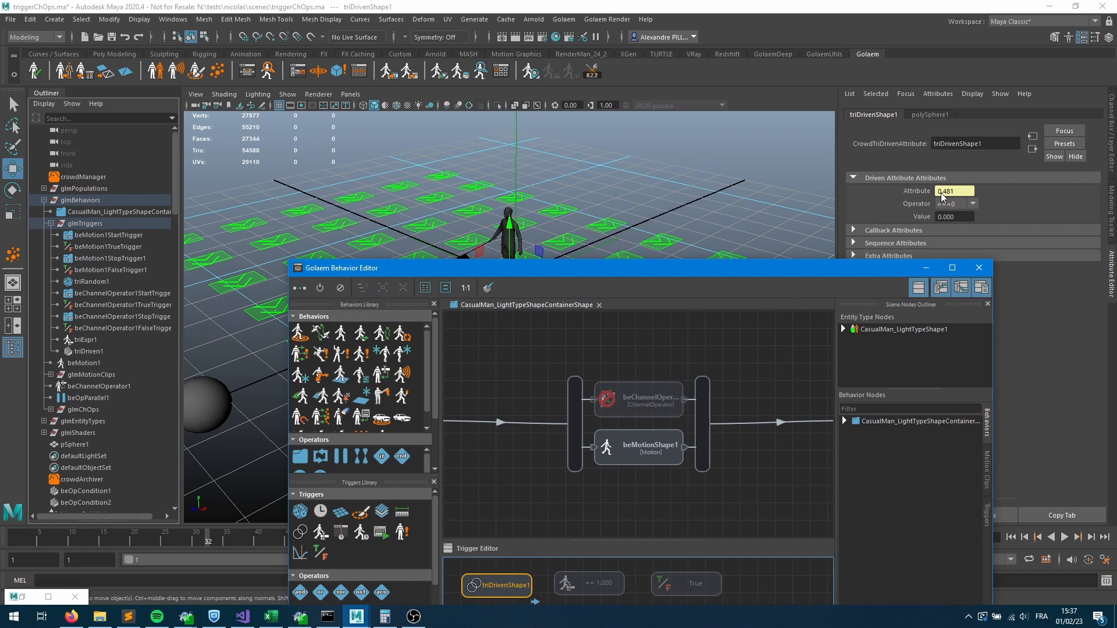
pyautogui.click(197, 414)
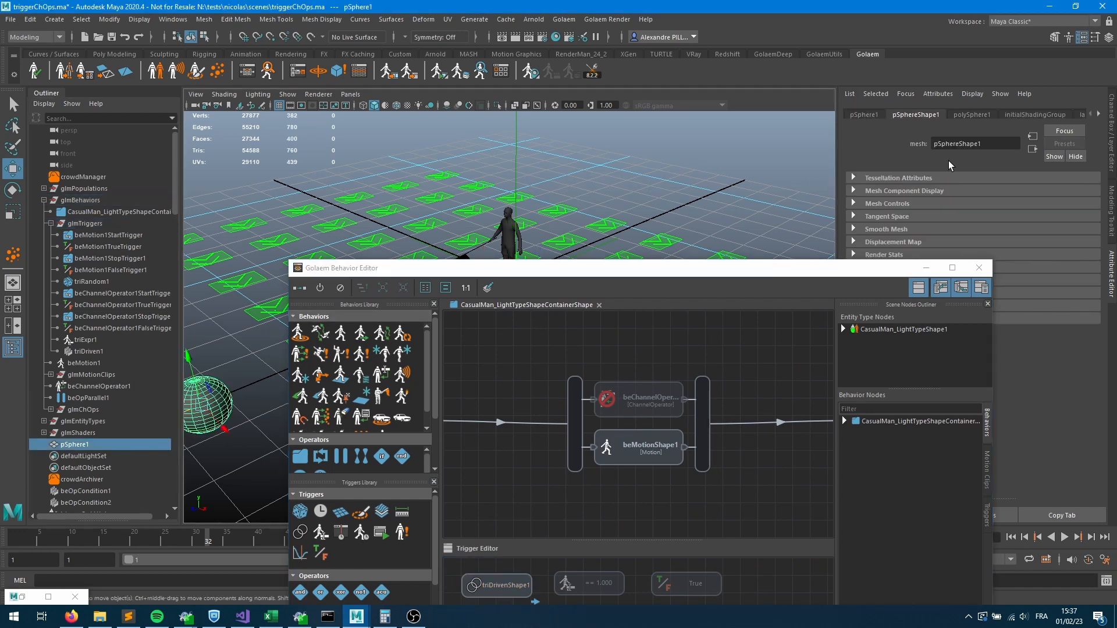
pyautogui.click(971, 114)
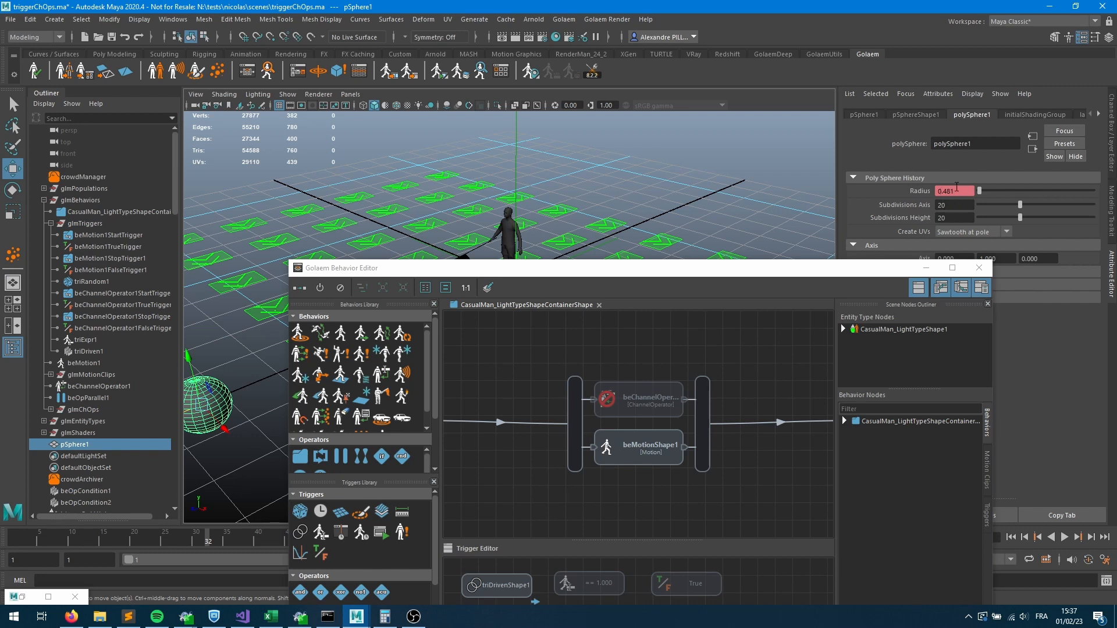
# Open the operator choices of the driven attribute trigger triDrivenShape1.
pyautogui.click(520, 582)
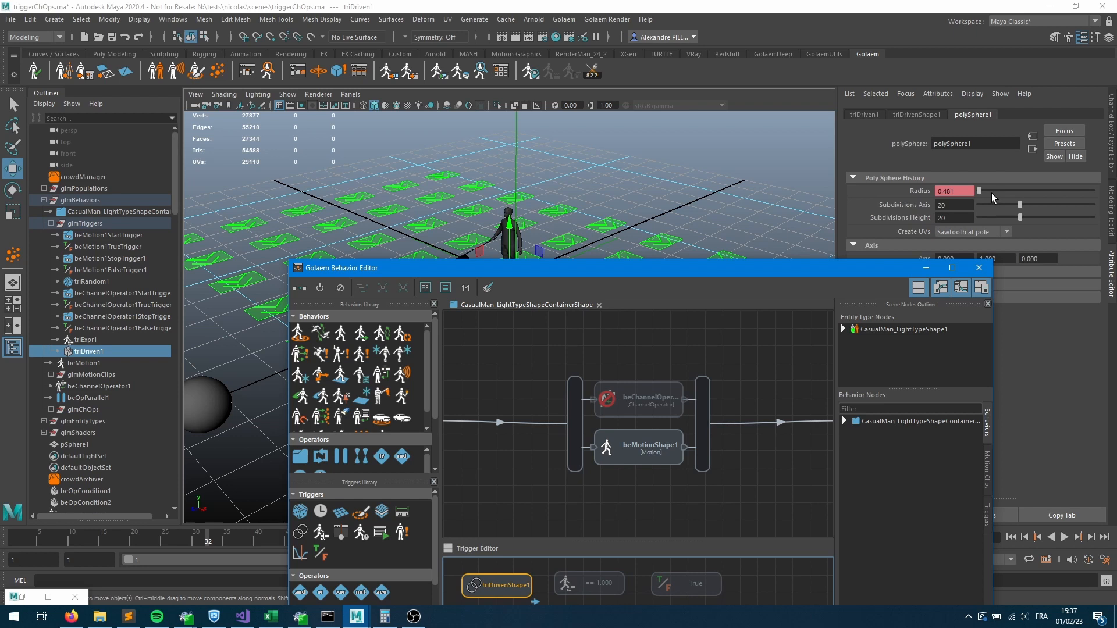
pyautogui.click(917, 114)
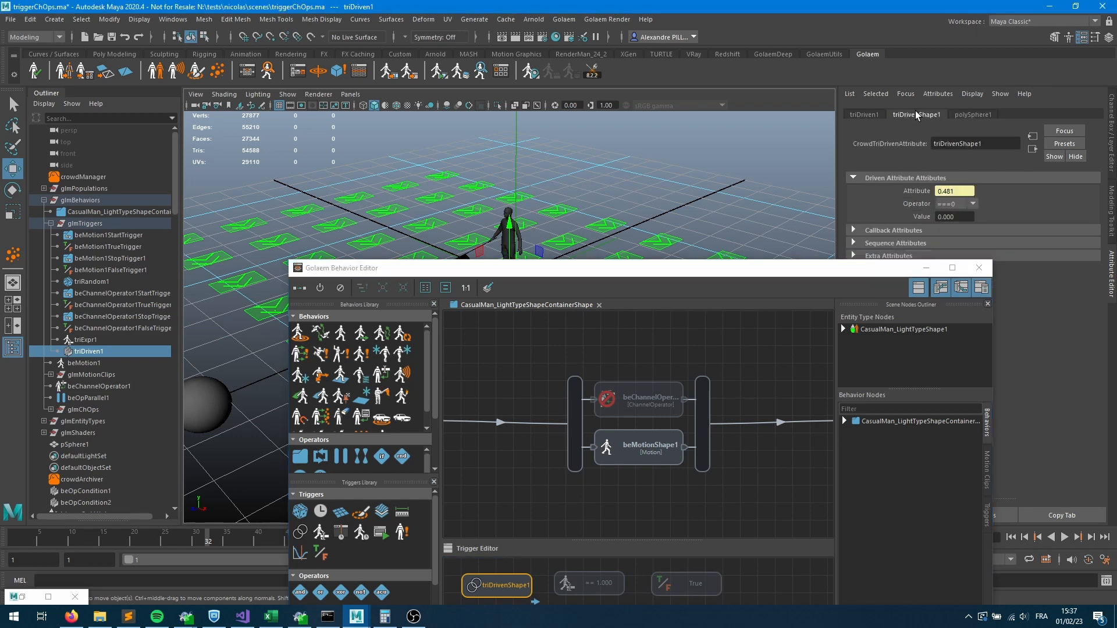
pyautogui.click(957, 204)
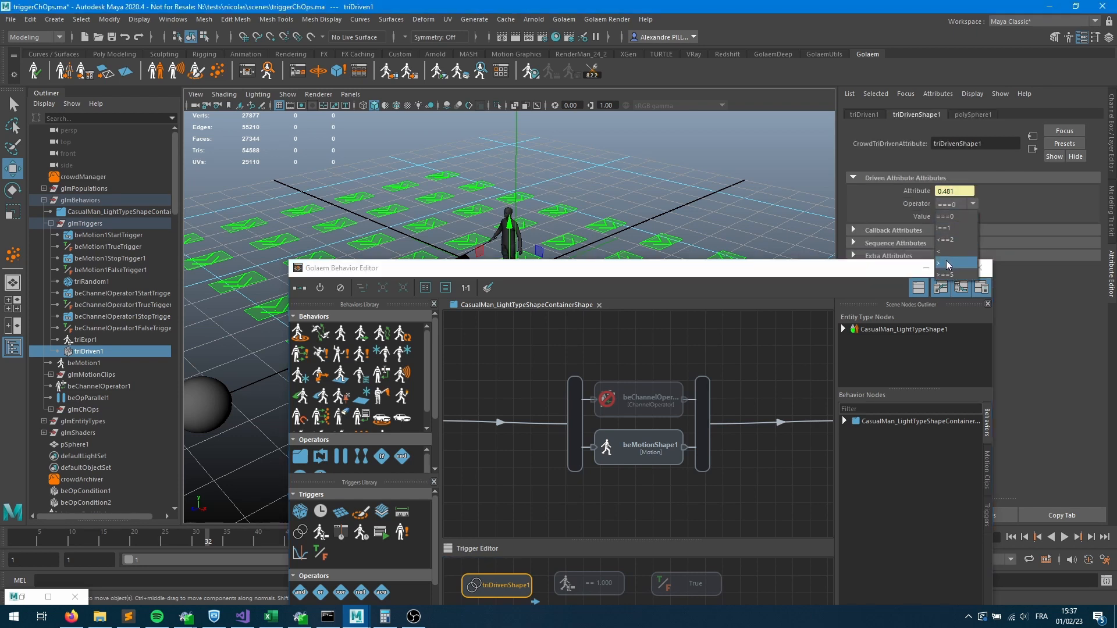
# Set the triDrivenShape1 trigger's operator to > and its comparison value to 0.45.
pyautogui.click(949, 262)
pyautogui.click(952, 215)
pyautogui.write('0.45')
pyautogui.press('Return')
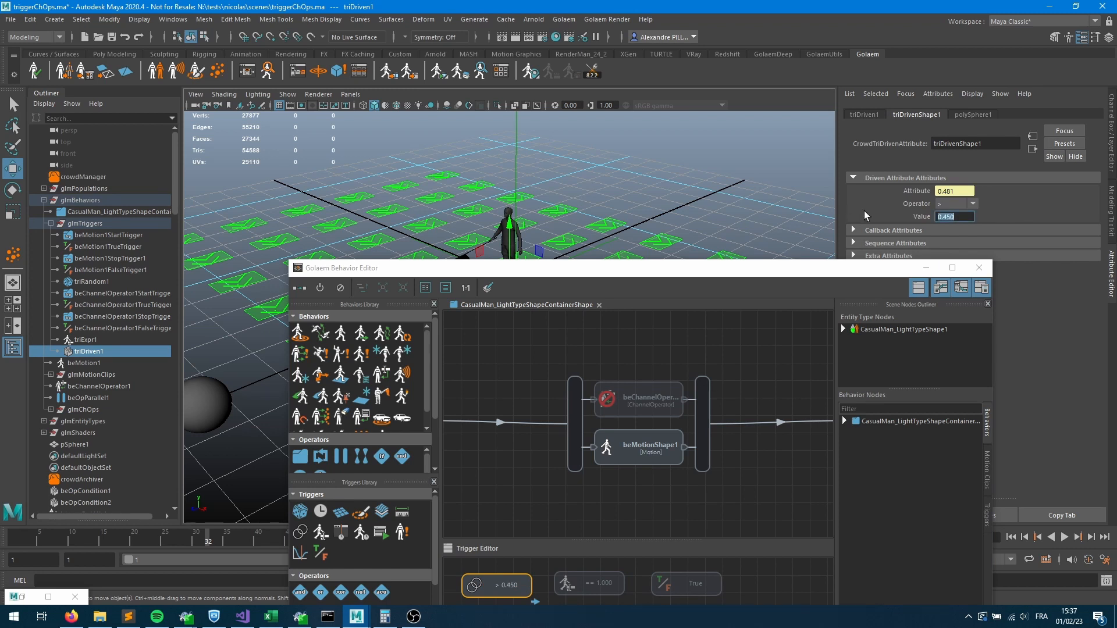
# Play the crowd simulation from frame 1 and stop at frame 50 to check the driven trigger.
pyautogui.click(926, 268)
pyautogui.click(1011, 537)
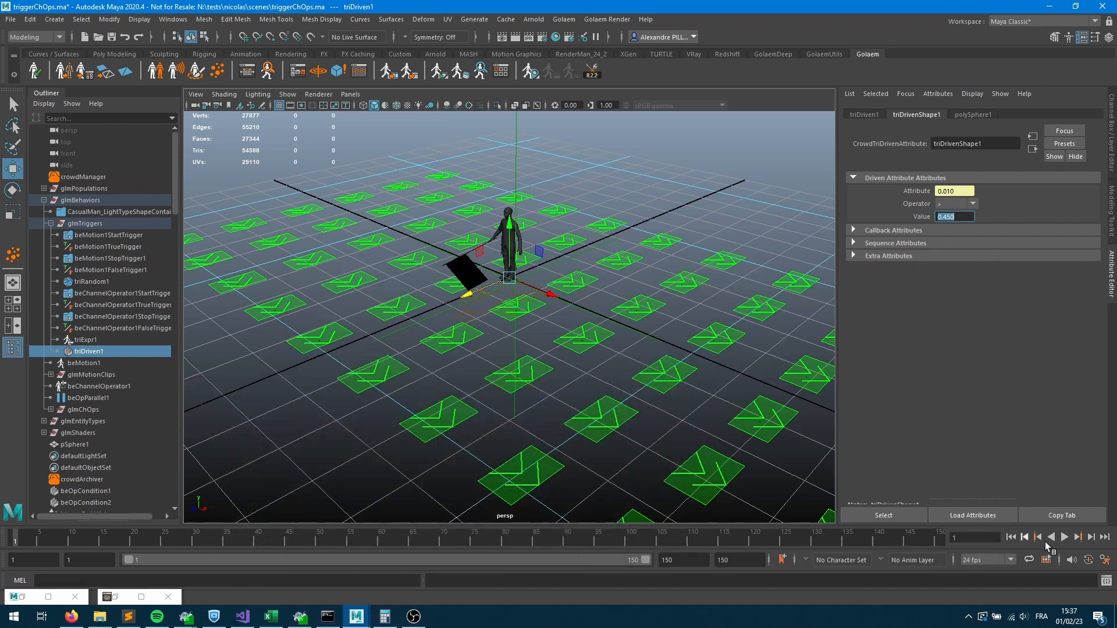
pyautogui.click(1065, 537)
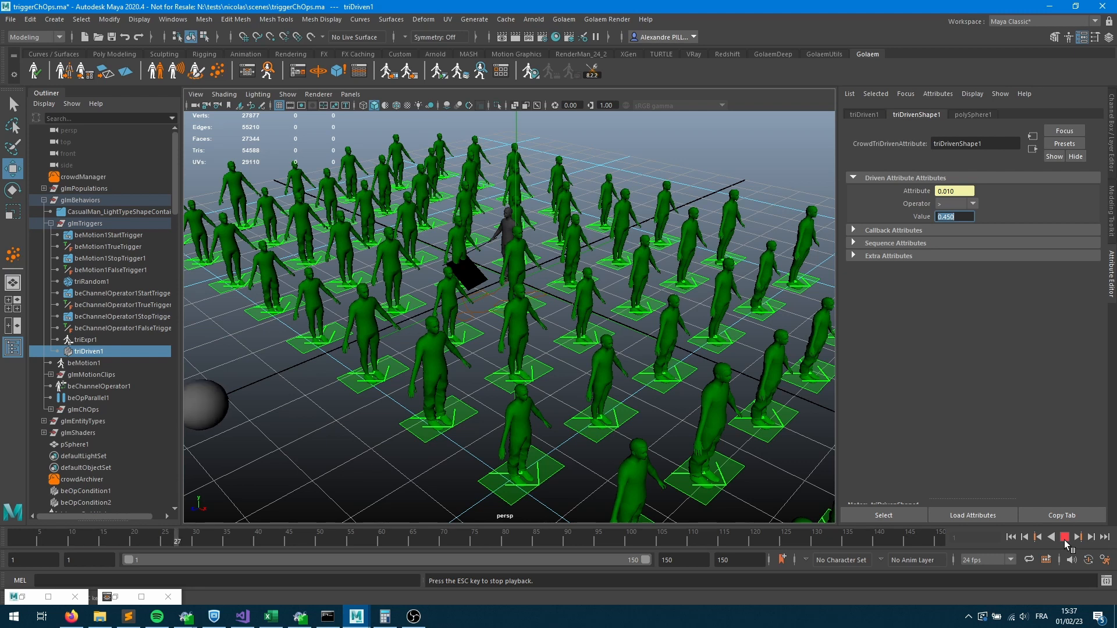
pyautogui.click(1065, 537)
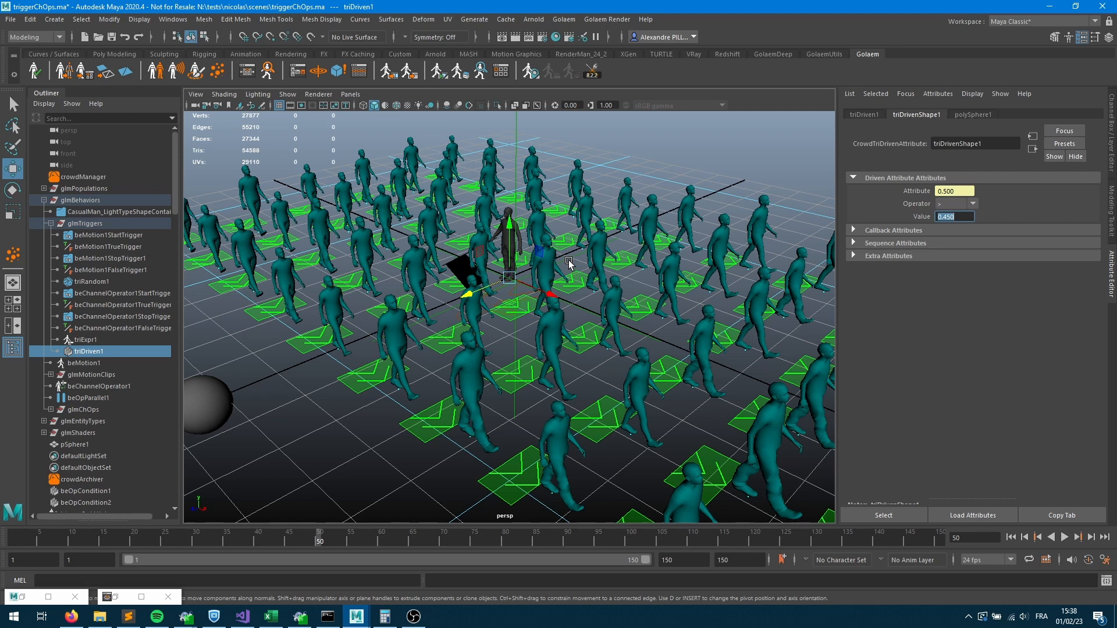
# Open the Golaem ChOp Editor and add a channel operator input node beside myTriggerOutput.
pyautogui.click(43, 199)
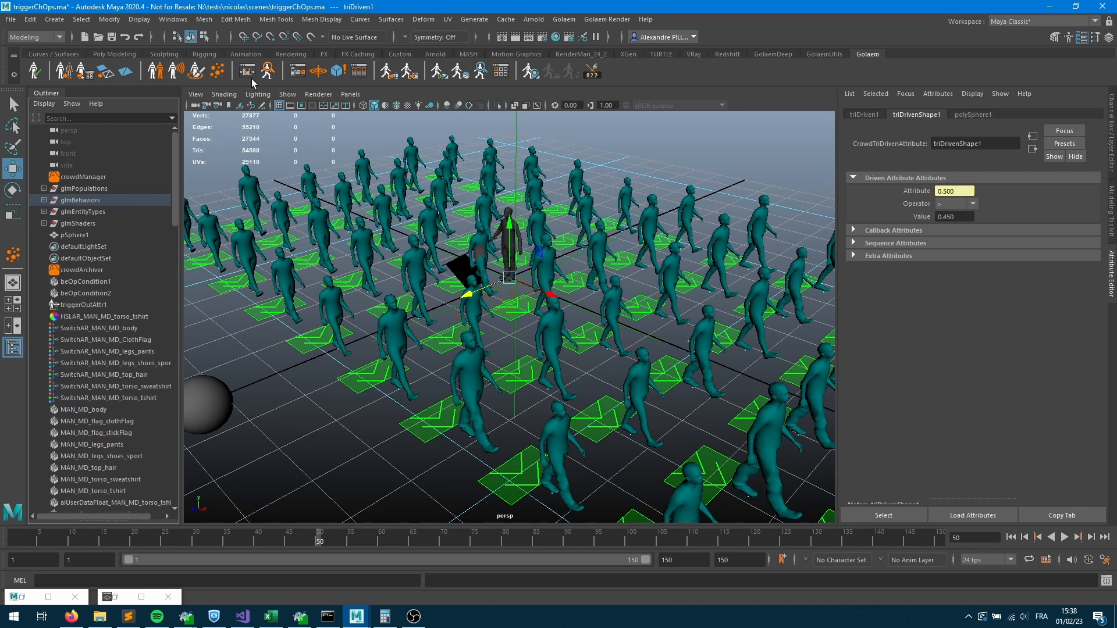
pyautogui.click(298, 73)
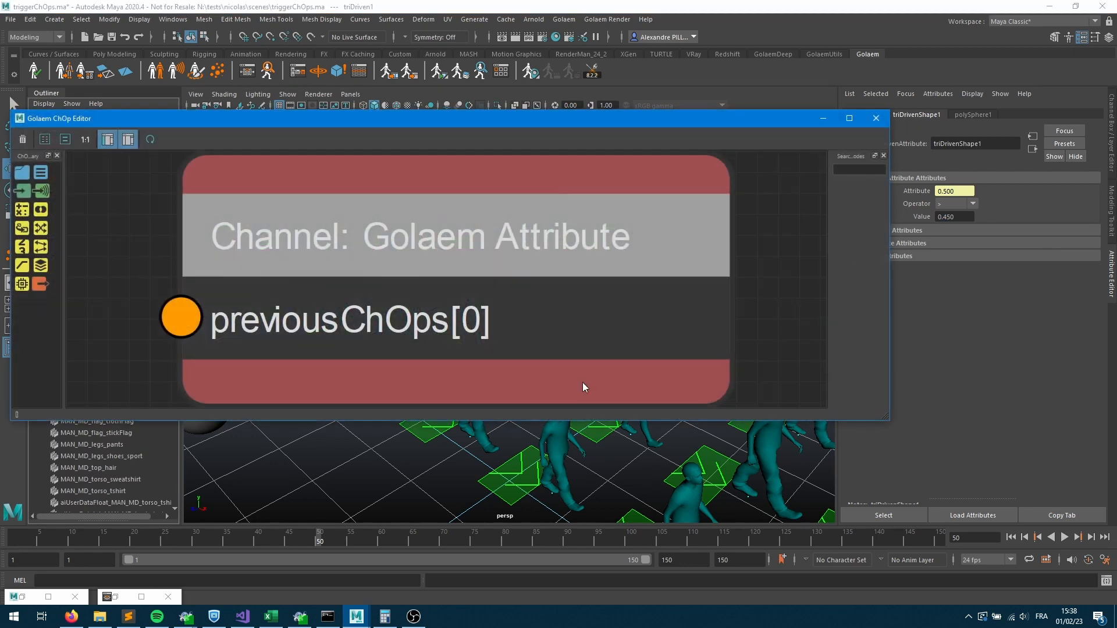
pyautogui.scroll(-4, 483, 309)
pyautogui.moveTo(485, 300); pyautogui.dragTo(569, 296)
pyautogui.moveTo(22, 190); pyautogui.dragTo(240, 266)
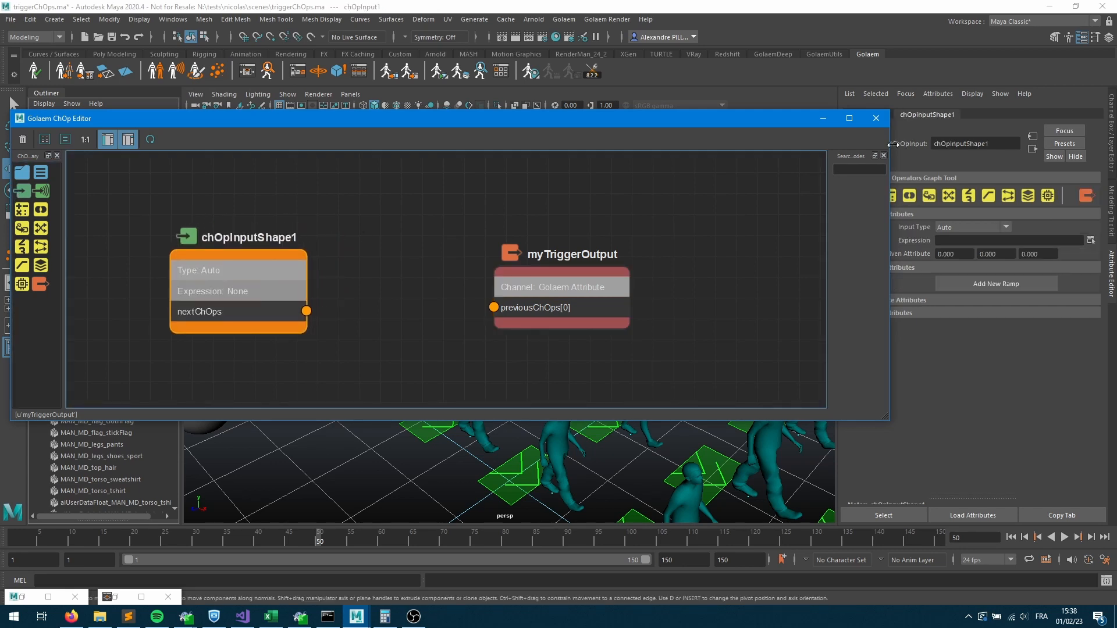
pyautogui.moveTo(742, 120); pyautogui.dragTo(632, 110)
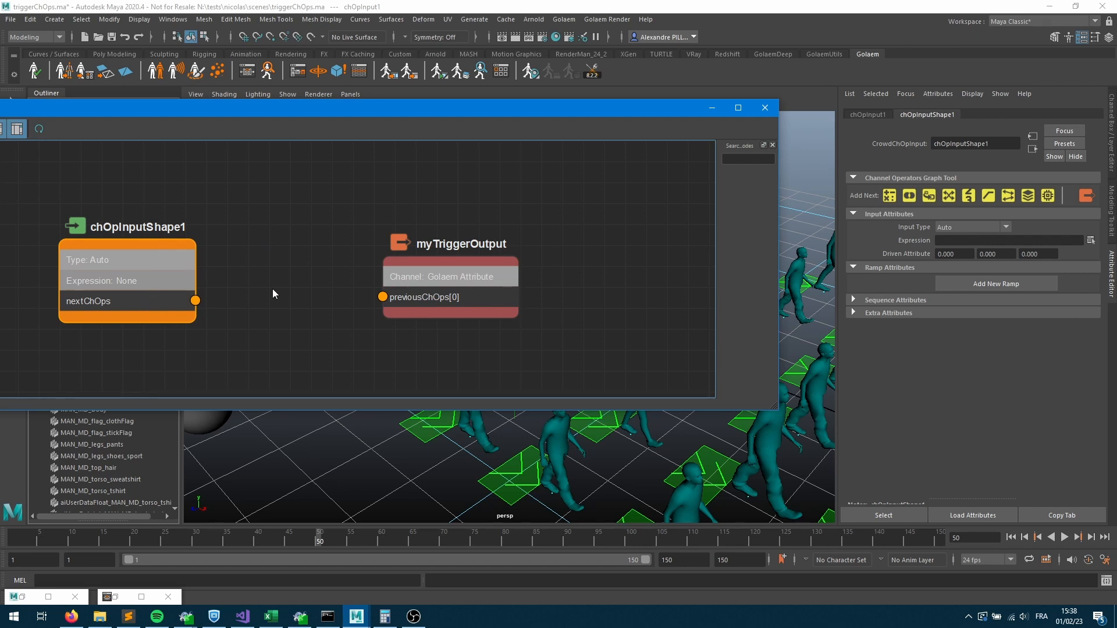
pyautogui.moveTo(270, 128); pyautogui.dragTo(570, 133)
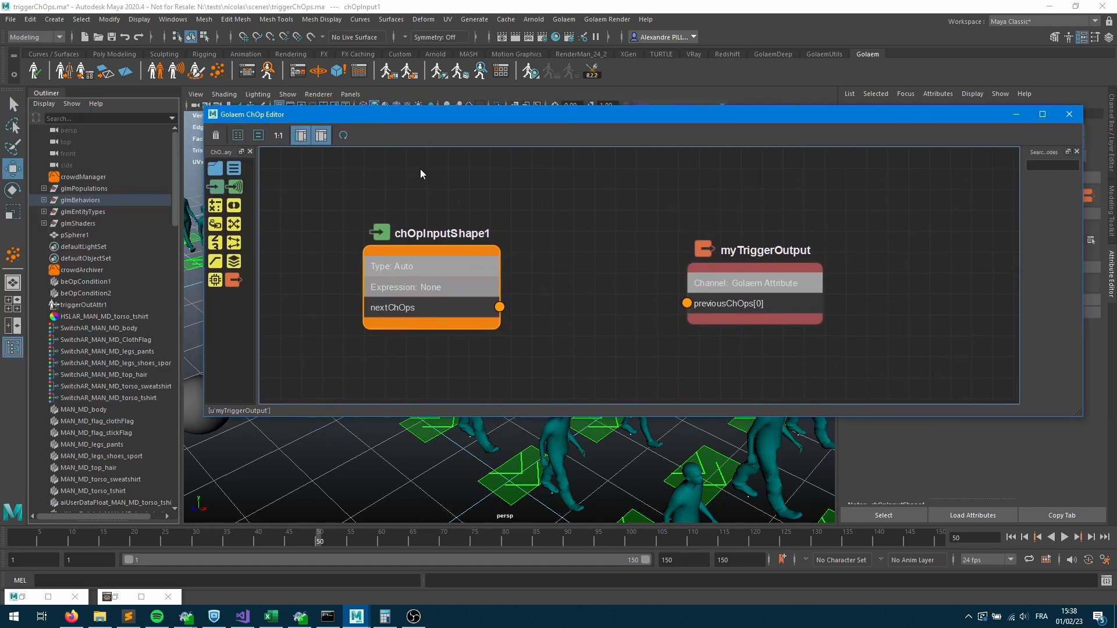
# Select the polySphere1 history node of the sphere and open the Node Editor.
pyautogui.click(191, 389)
pyautogui.moveTo(858, 116); pyautogui.dragTo(845, 215)
pyautogui.click(989, 114)
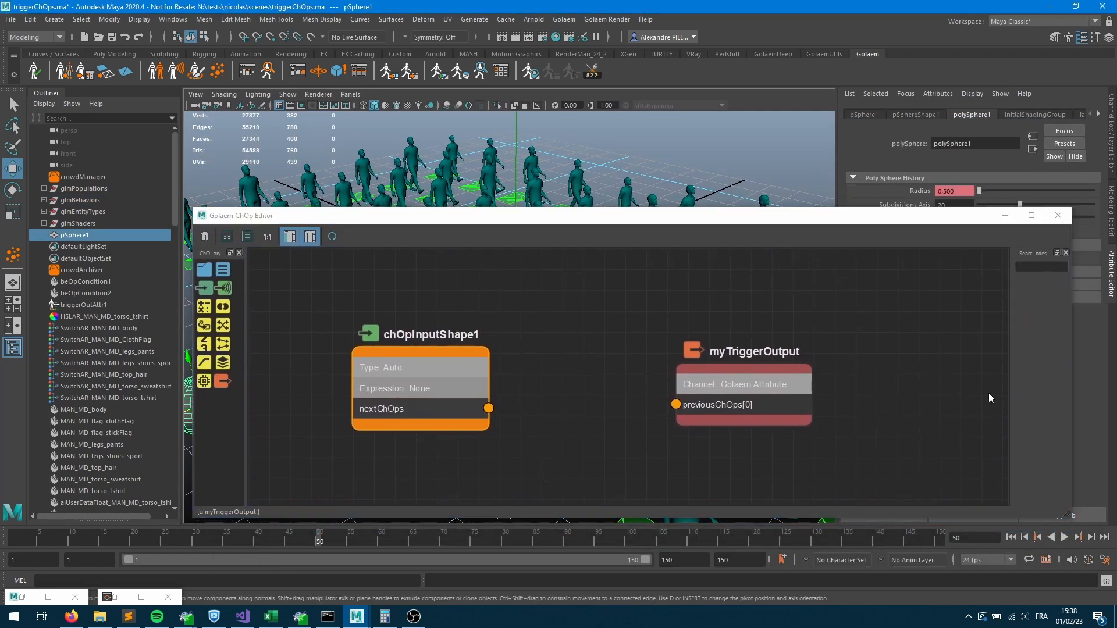
pyautogui.moveTo(912, 219); pyautogui.dragTo(903, 149)
pyautogui.click(890, 516)
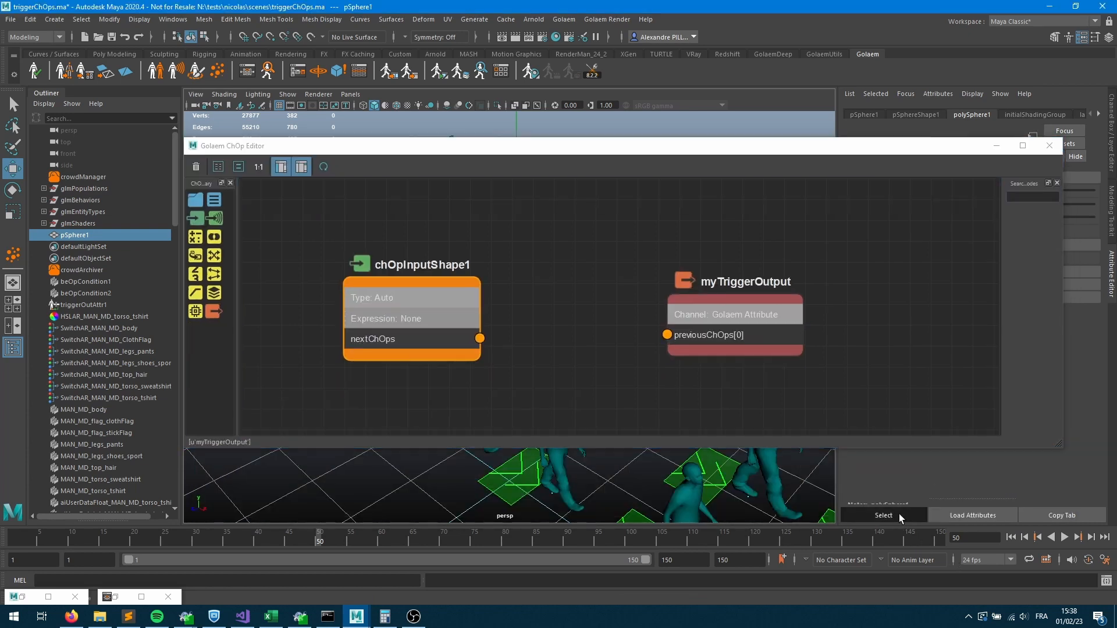
pyautogui.click(185, 18)
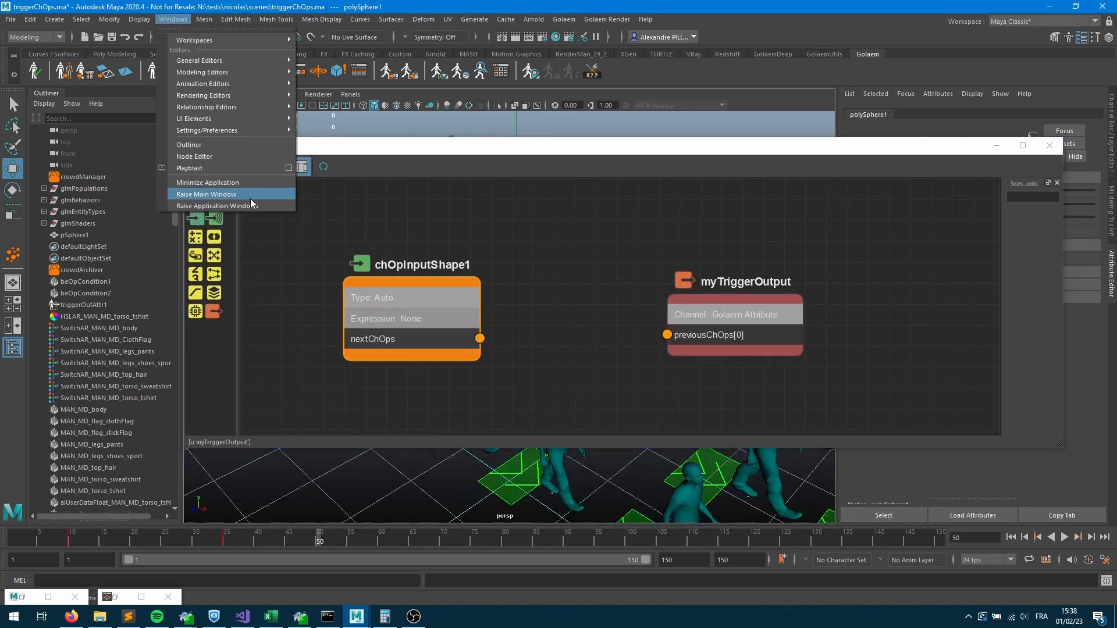
pyautogui.click(225, 155)
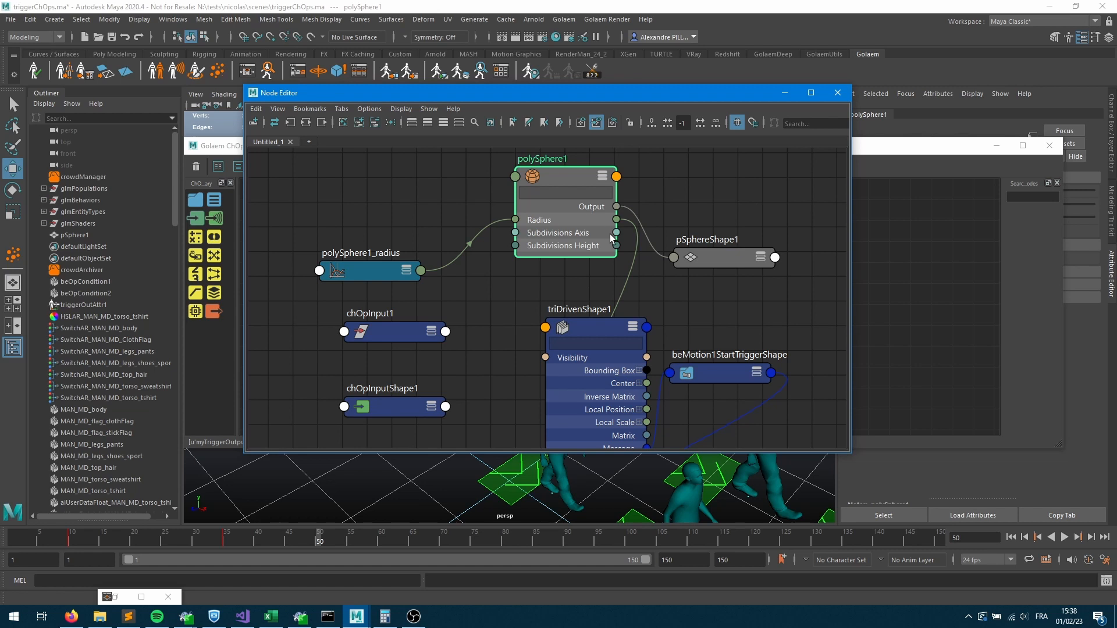
# Select chOpInputShape1 together with polySphere1 and graph their input and output connections in the Node Editor.
pyautogui.moveTo(587, 329); pyautogui.dragTo(815, 299)
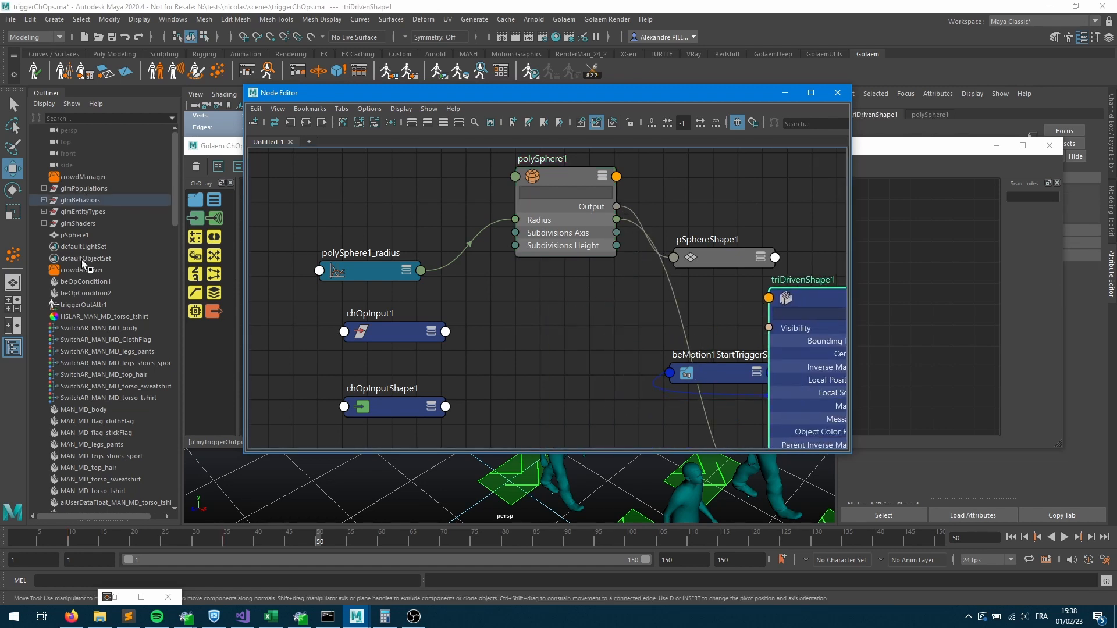
pyautogui.click(564, 176)
pyautogui.click(236, 155)
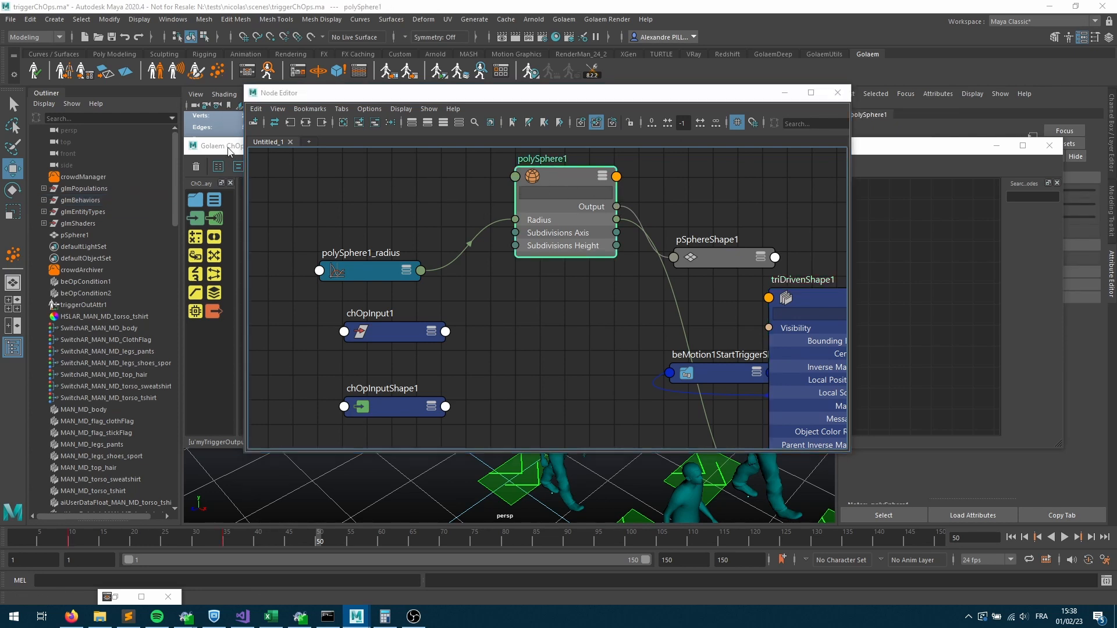
pyautogui.click(415, 302)
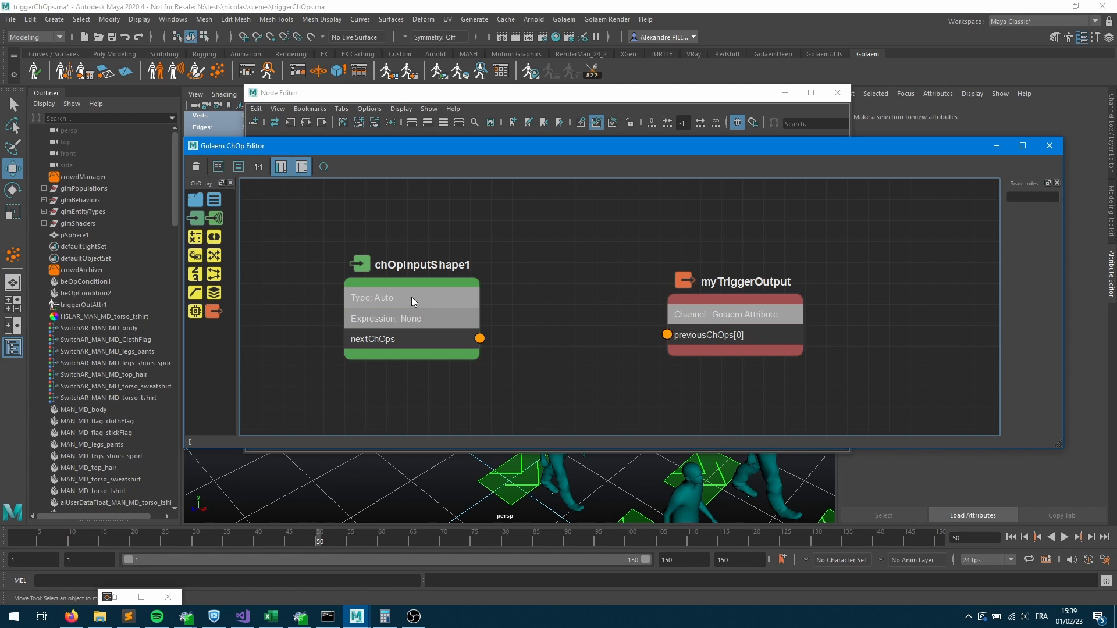
pyautogui.click(411, 297)
pyautogui.click(430, 116)
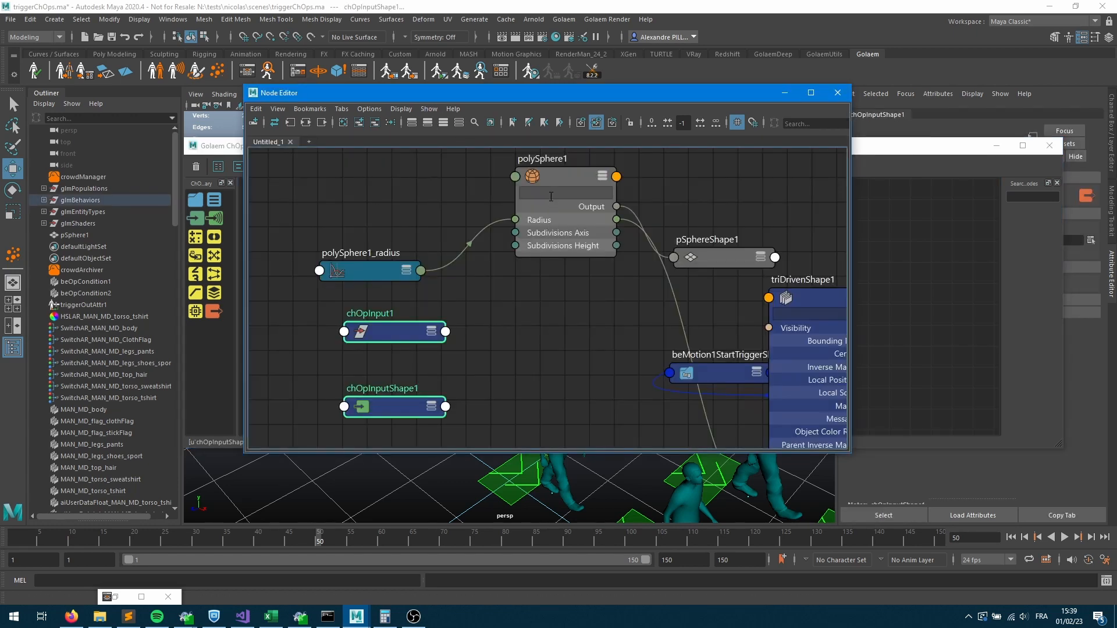
pyautogui.click(566, 175)
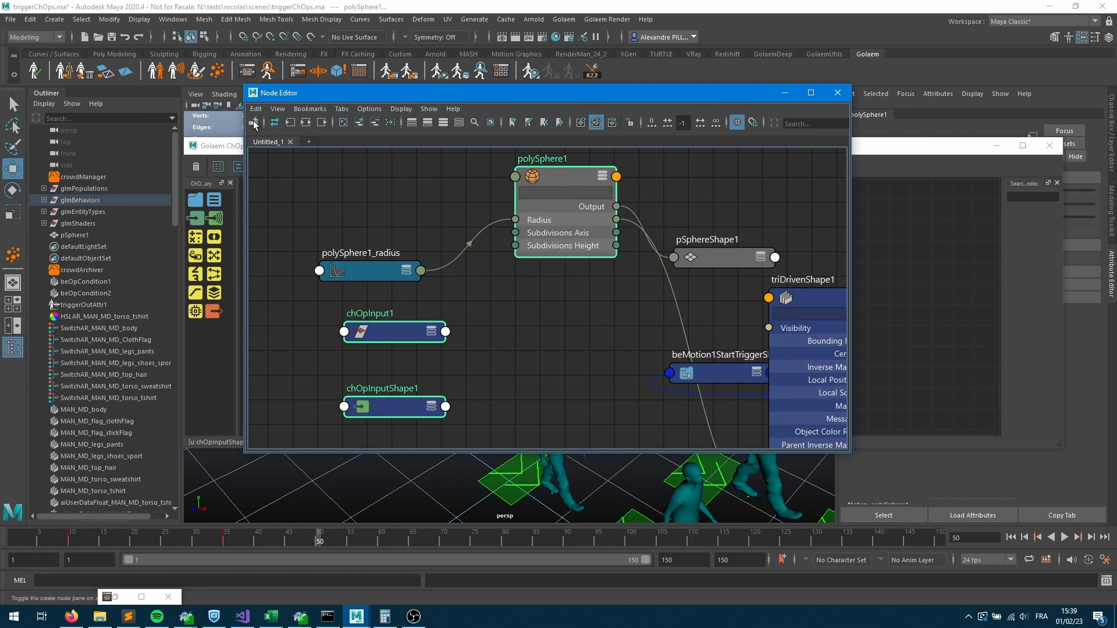
pyautogui.click(306, 123)
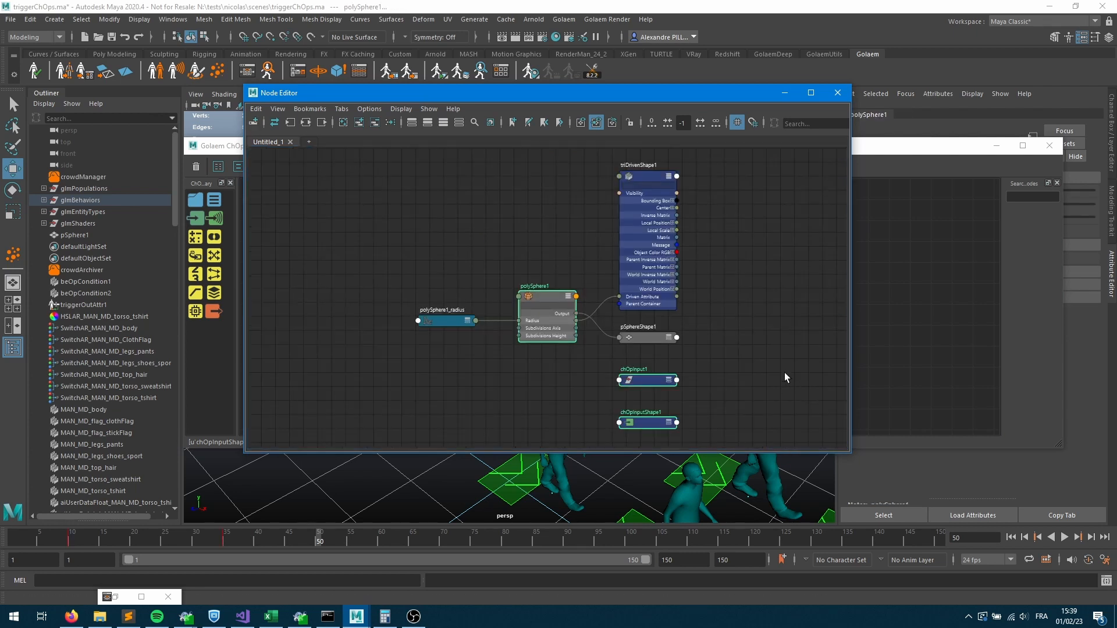
# Expand the attributes of chOpInputShape1 and connect polySphere1's Radius output to its Driven Attribute X.
pyautogui.scroll(4, 717, 385)
pyautogui.scroll(-2, 704, 381)
pyautogui.keyDown('alt'); pyautogui.moveTo(668, 346); pyautogui.dragTo(699, 250, button='middle'); pyautogui.keyUp('alt')
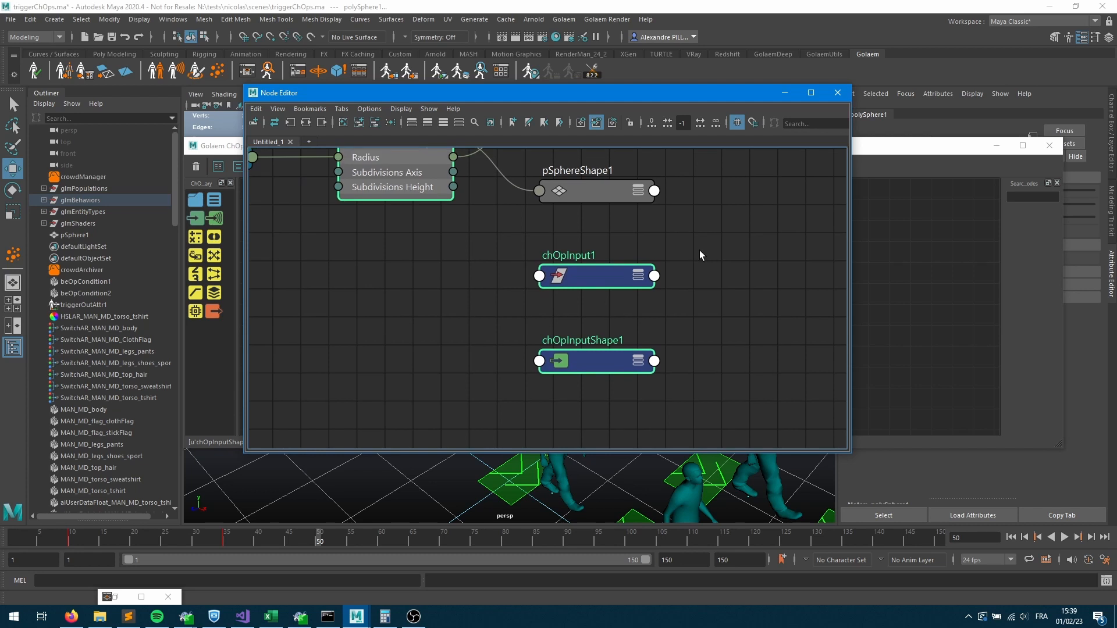
pyautogui.click(637, 362)
pyautogui.keyDown('alt'); pyautogui.moveTo(684, 360); pyautogui.dragTo(669, 182, button='middle'); pyautogui.keyUp('alt')
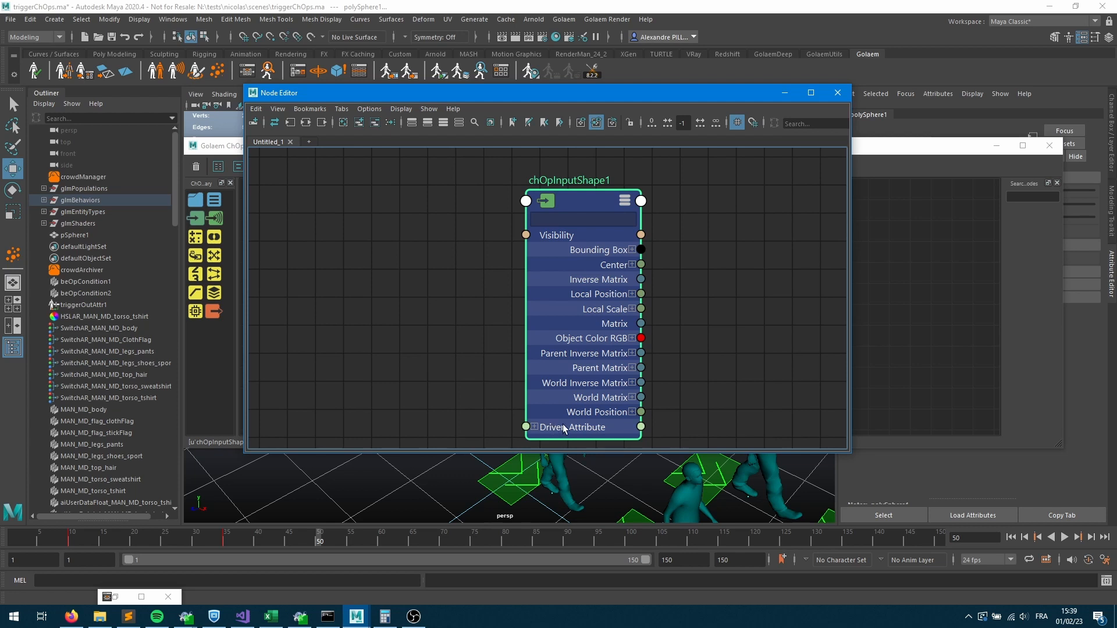
pyautogui.click(534, 427)
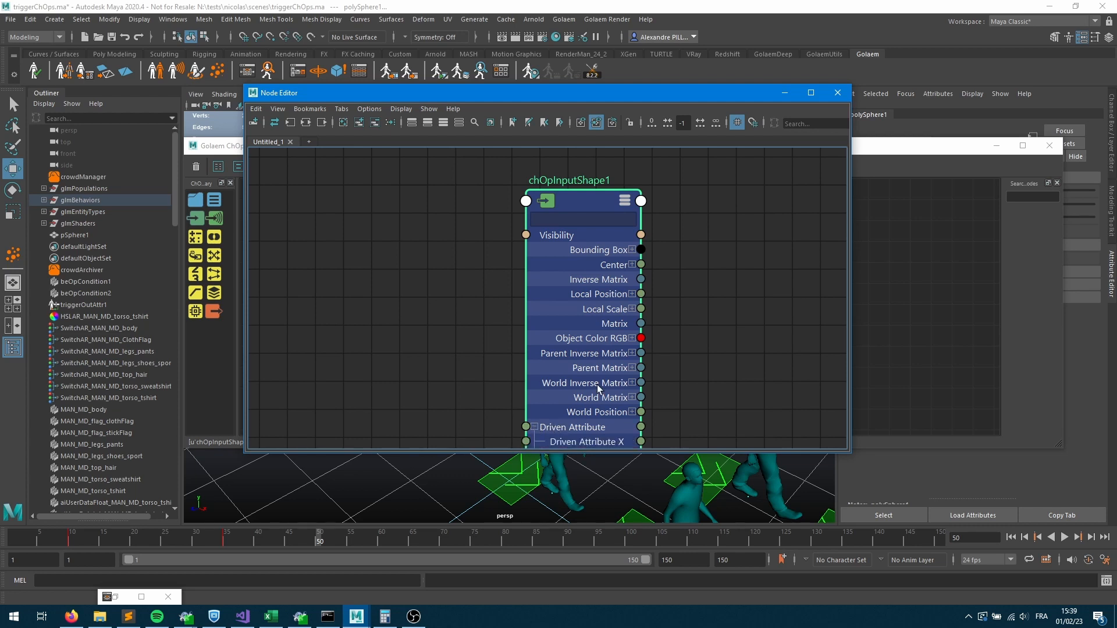
pyautogui.scroll(-3, 607, 381)
pyautogui.scroll(1, 607, 382)
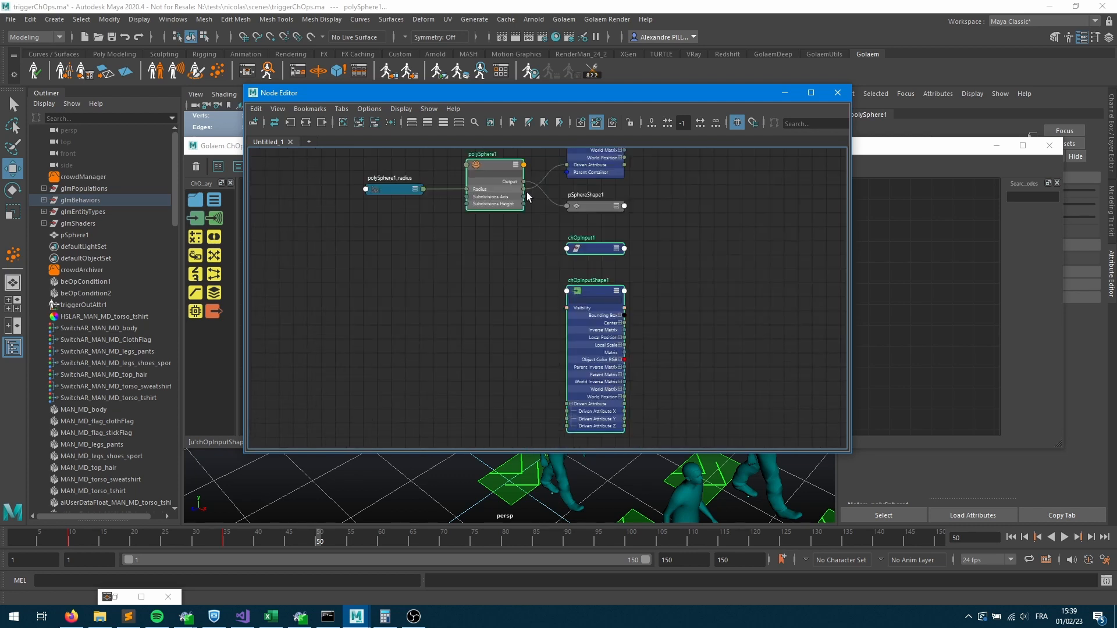
pyautogui.moveTo(524, 189); pyautogui.dragTo(568, 412)
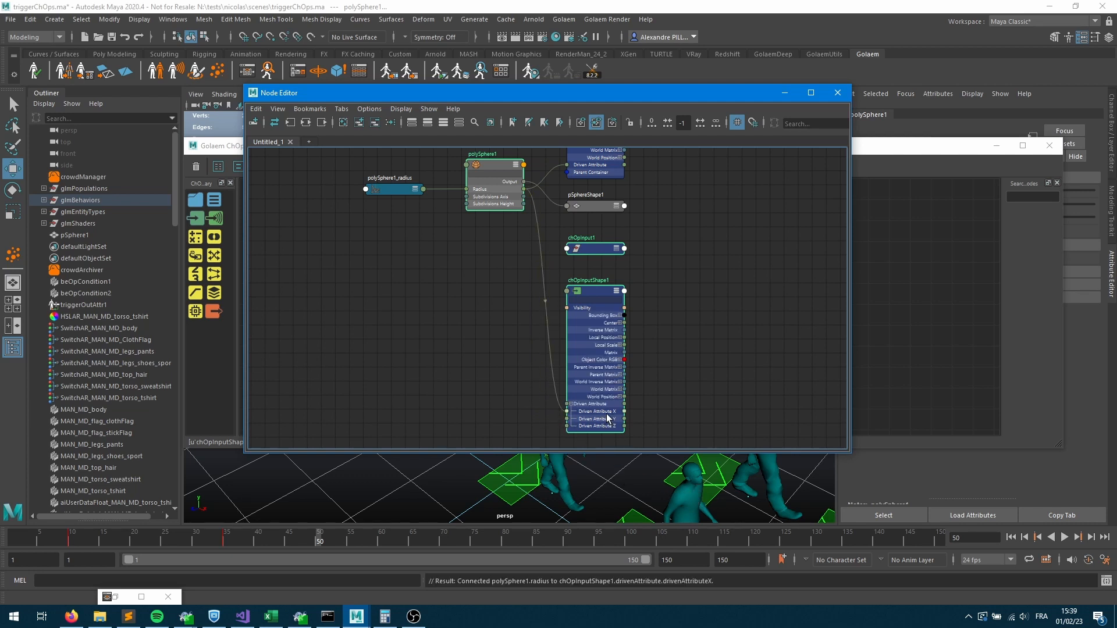
# Set the Input Type of chOpInputShape1 to Double and minimize the Node Editor.
pyautogui.click(996, 146)
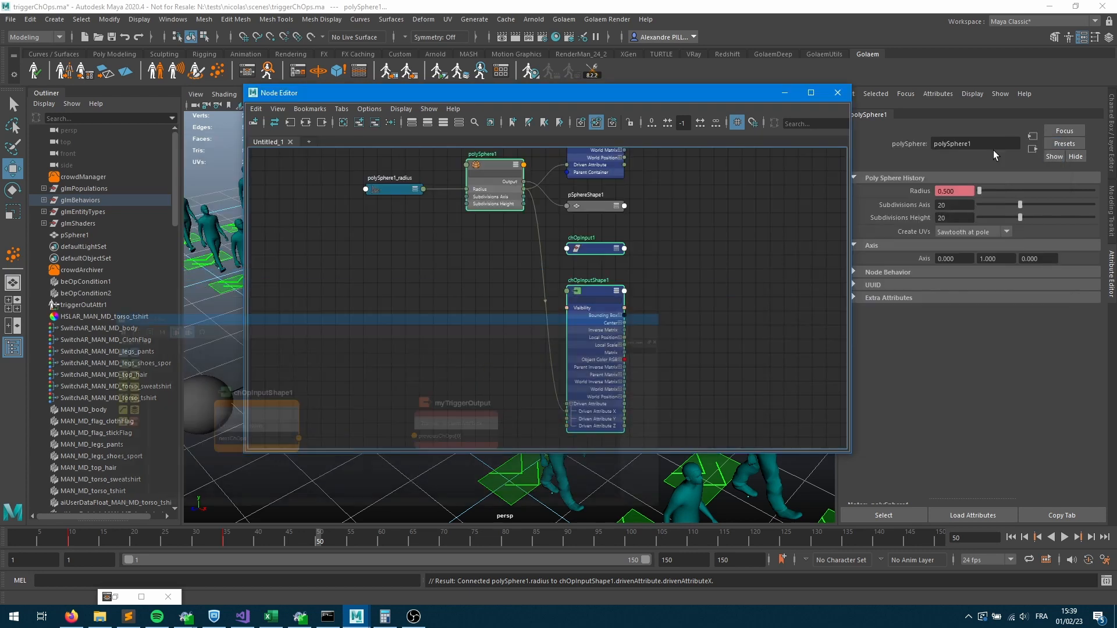
pyautogui.click(605, 292)
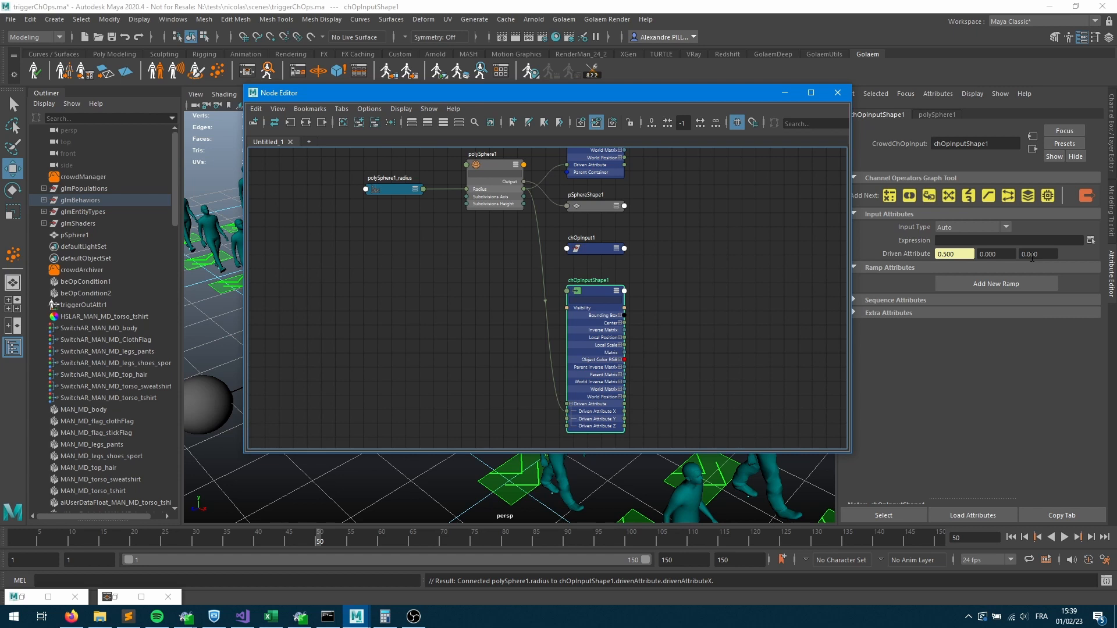
pyautogui.click(969, 228)
pyautogui.click(966, 238)
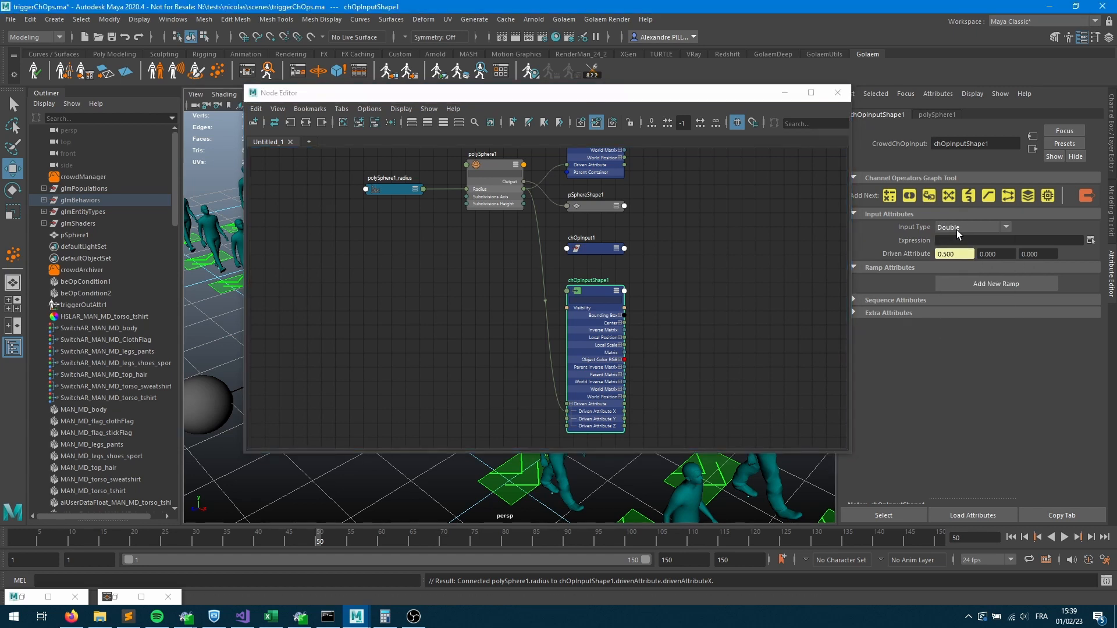
pyautogui.click(965, 228)
pyautogui.click(957, 263)
pyautogui.click(981, 228)
pyautogui.click(985, 237)
pyautogui.click(785, 92)
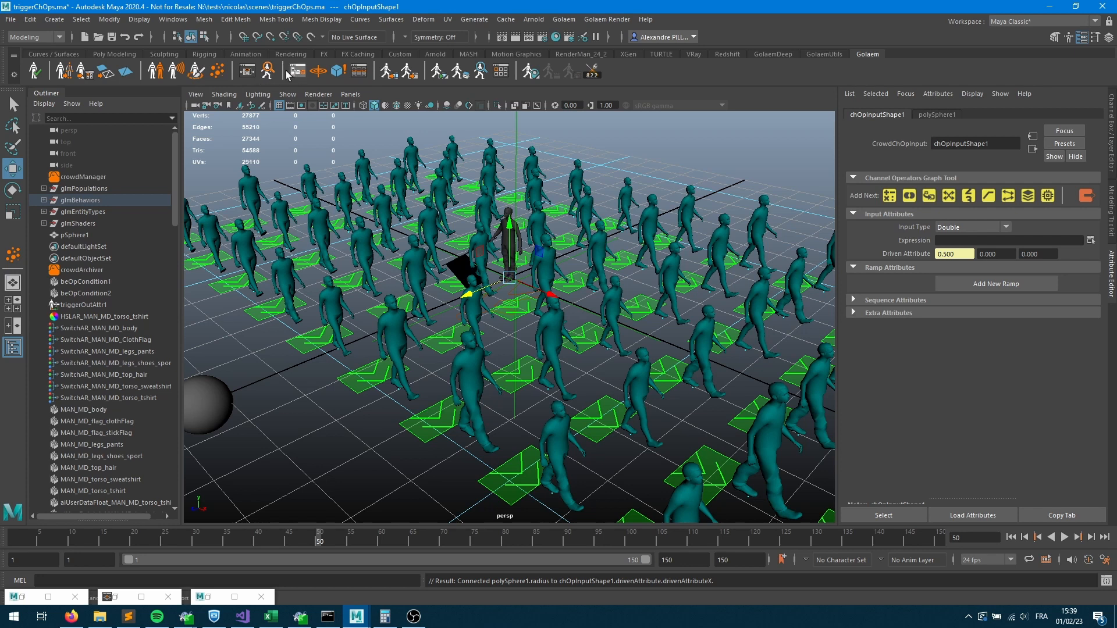
# Connect the nextChOps output of chOpInputShape1 to previousChOps[0] on myTriggerOutput in the ChOp Editor.
pyautogui.click(300, 76)
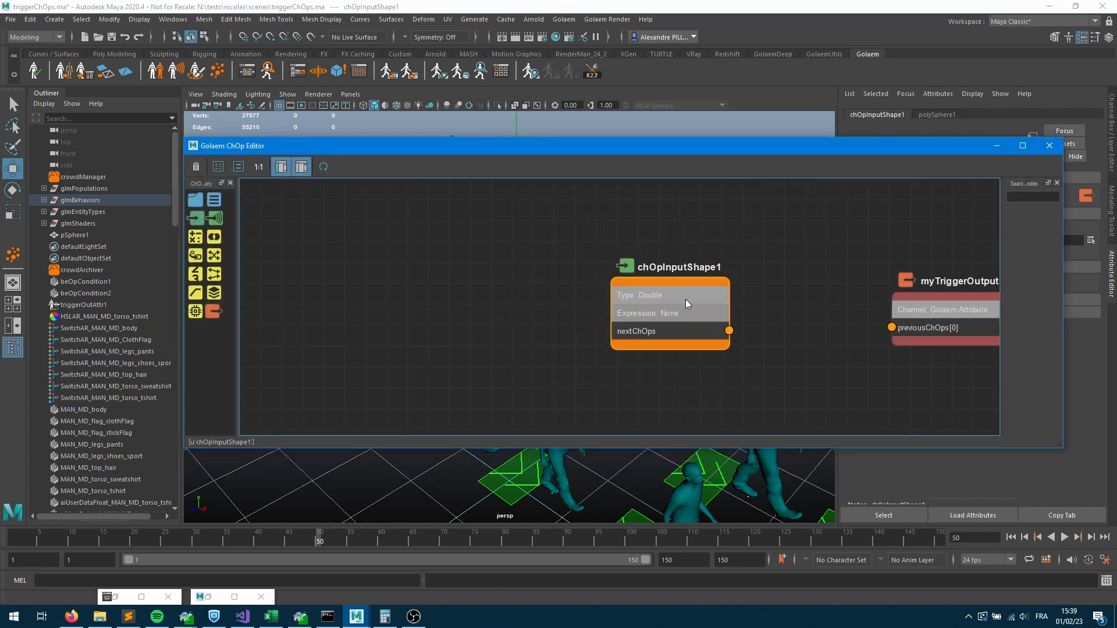
pyautogui.moveTo(728, 330); pyautogui.dragTo(892, 328)
pyautogui.click(996, 146)
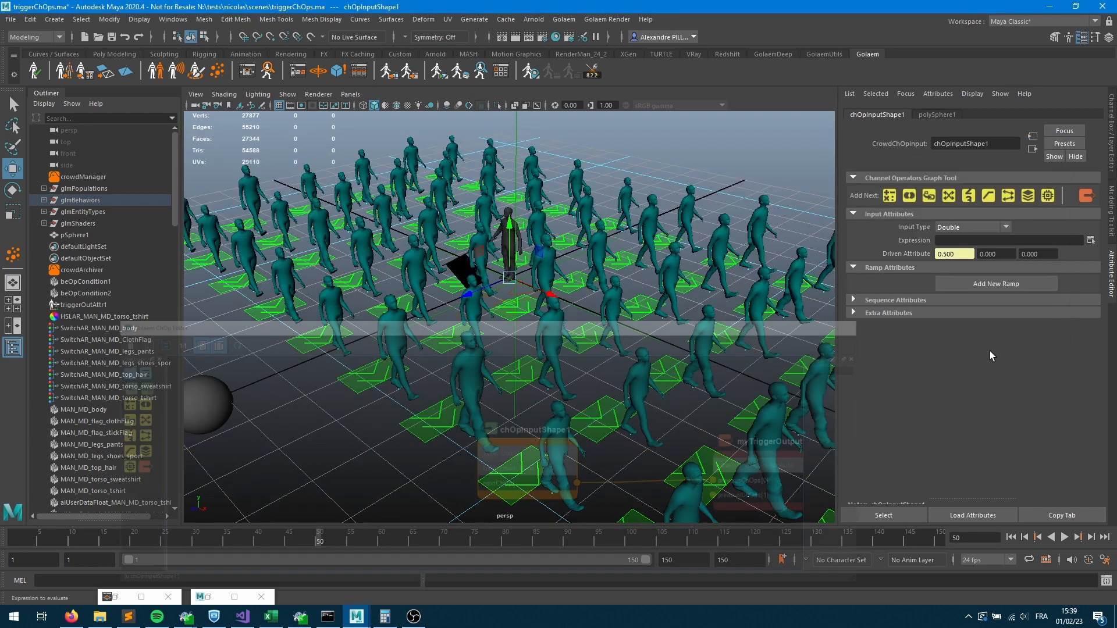
# Rewind to frame 1, disable the beMotionShape1 behavior, and enable the channel operator behavior in the Behavior Editor.
pyautogui.click(1011, 536)
pyautogui.click(268, 71)
pyautogui.click(608, 447)
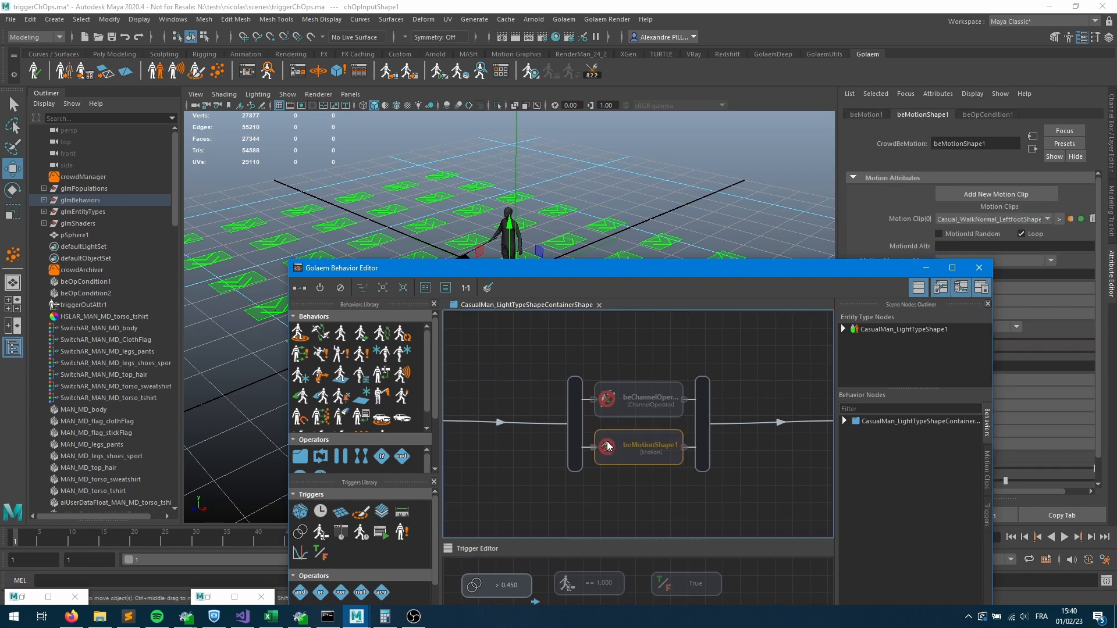
pyautogui.click(605, 399)
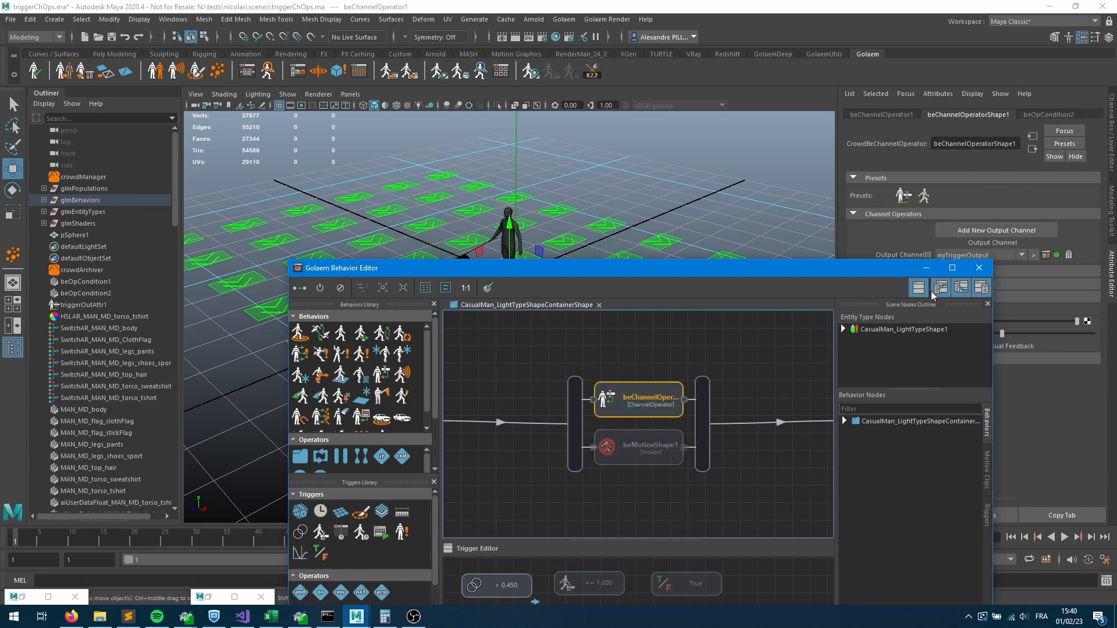
pyautogui.click(925, 267)
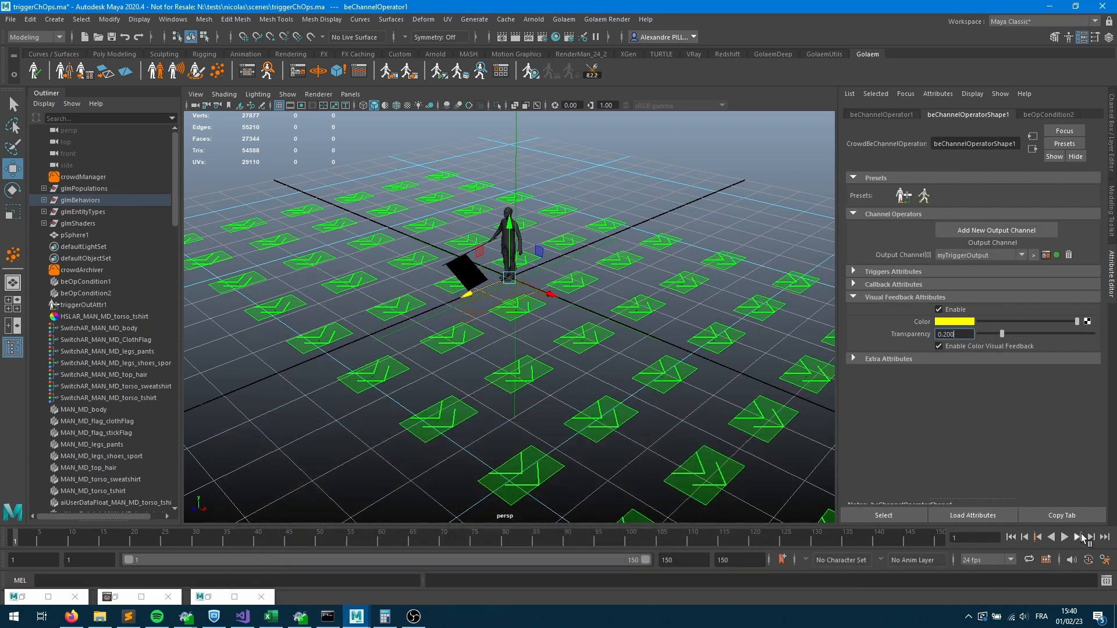
# Step the simulation forward to frame 27, examining the triggerOut values in the Golaem Attributes Spreadsheet.
pyautogui.click(1091, 537)
pyautogui.click(1091, 537)
pyautogui.click(1091, 536)
pyautogui.click(1091, 537)
pyautogui.click(1091, 537)
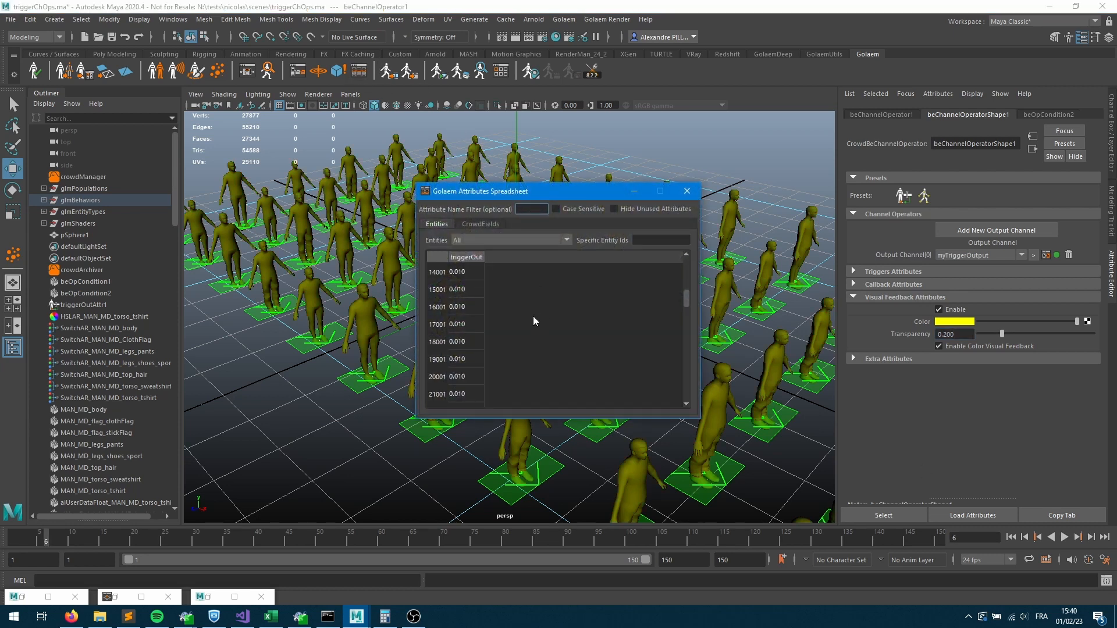
pyautogui.click(1092, 537)
pyautogui.click(1093, 538)
pyautogui.click(1093, 539)
pyautogui.click(1093, 539)
pyautogui.click(1093, 539)
pyautogui.click(1093, 539)
pyautogui.click(1093, 538)
pyautogui.click(1093, 539)
pyautogui.click(1093, 538)
pyautogui.click(1092, 538)
pyautogui.click(1092, 539)
pyautogui.click(1093, 538)
pyautogui.click(1092, 538)
pyautogui.click(1092, 538)
pyautogui.click(1092, 538)
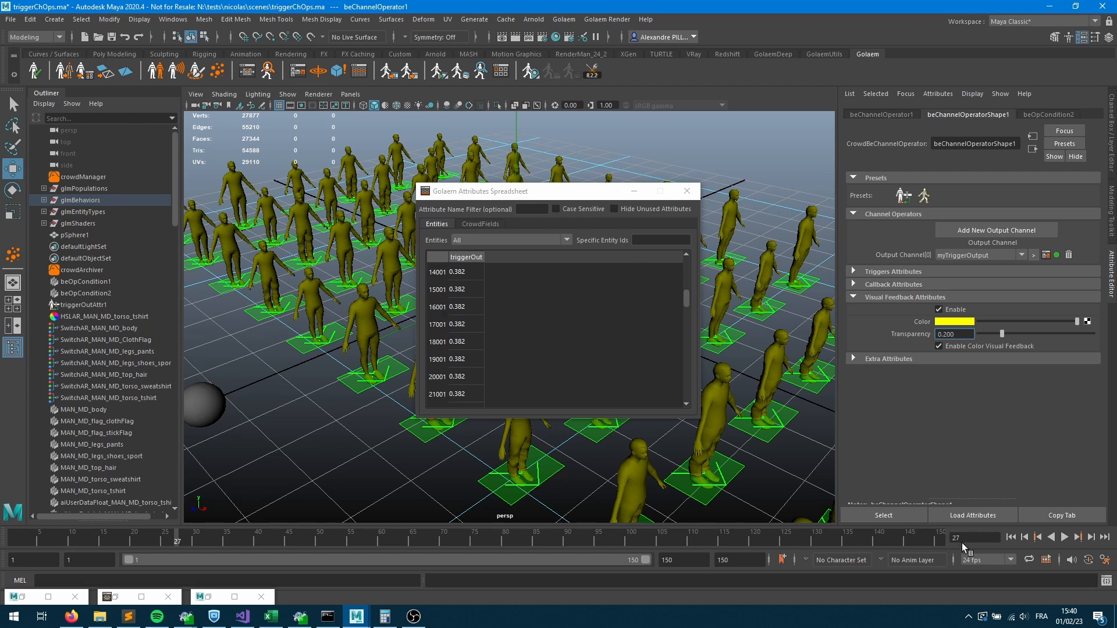
# Step the simulation forward to frame 30, examining the triggerOut values in the attributes spreadsheet.
pyautogui.click(1091, 537)
pyautogui.click(1091, 537)
pyautogui.click(1092, 537)
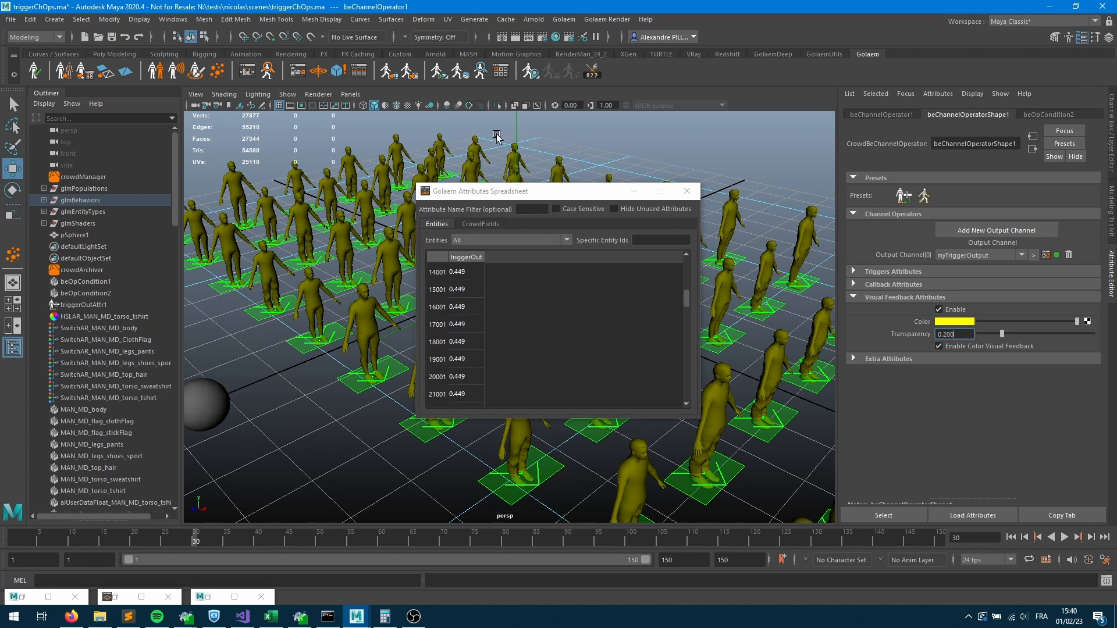
# Insert a boolean operation node between chOpInputShape1 and myTriggerOutput in the ChOp Editor and set its Operator to >.
pyautogui.click(298, 70)
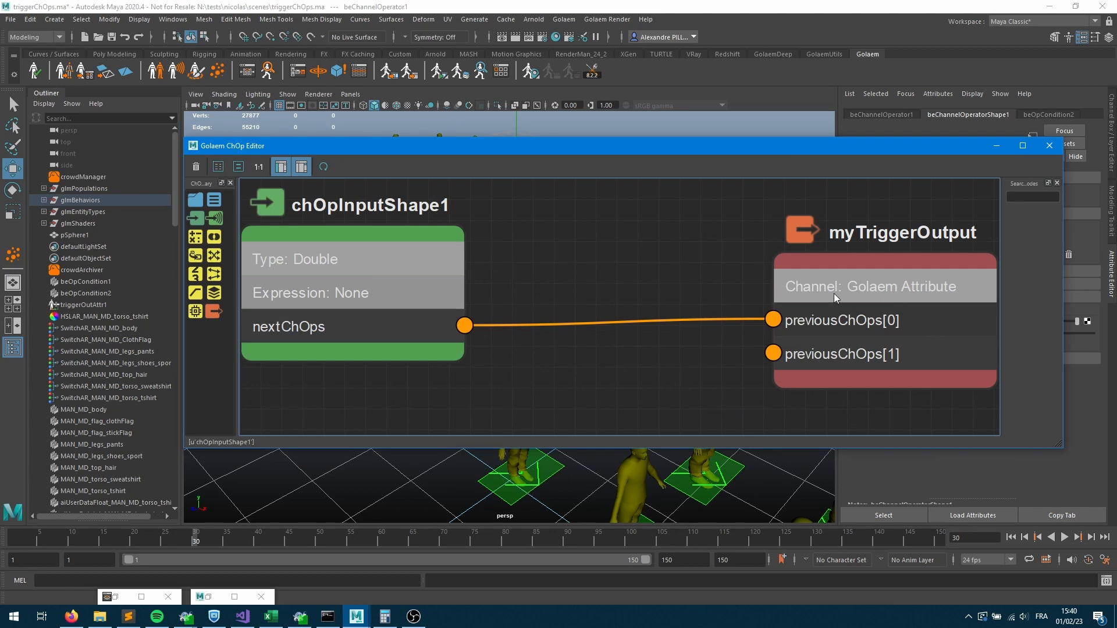
pyautogui.moveTo(834, 294); pyautogui.dragTo(932, 256)
pyautogui.moveTo(420, 283); pyautogui.dragTo(447, 263)
pyautogui.scroll(-3, 445, 273)
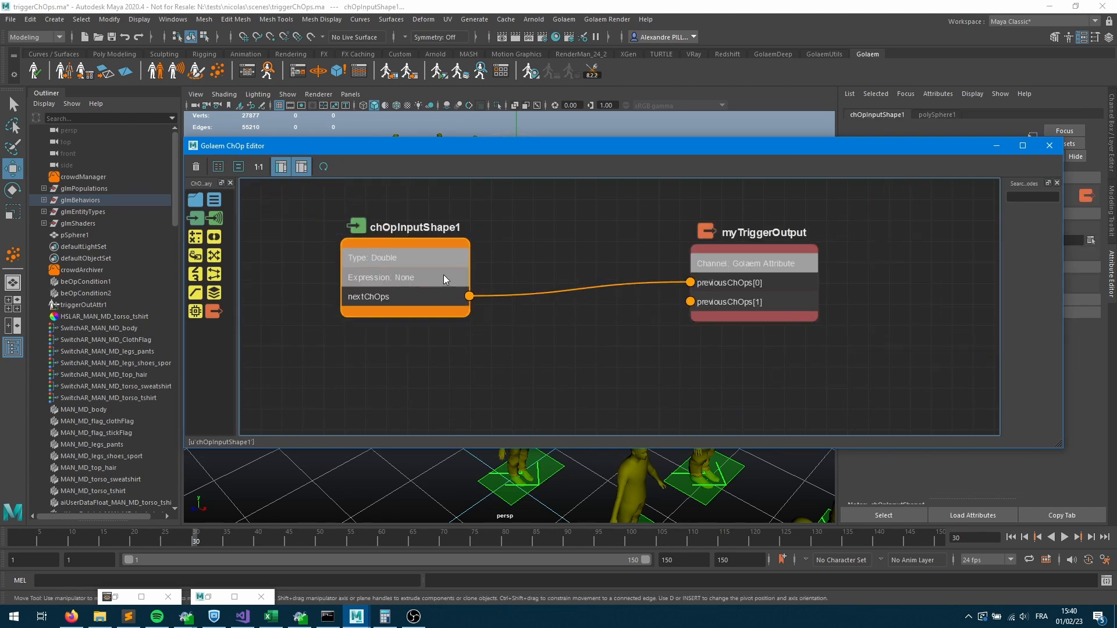
pyautogui.moveTo(215, 237); pyautogui.dragTo(580, 286)
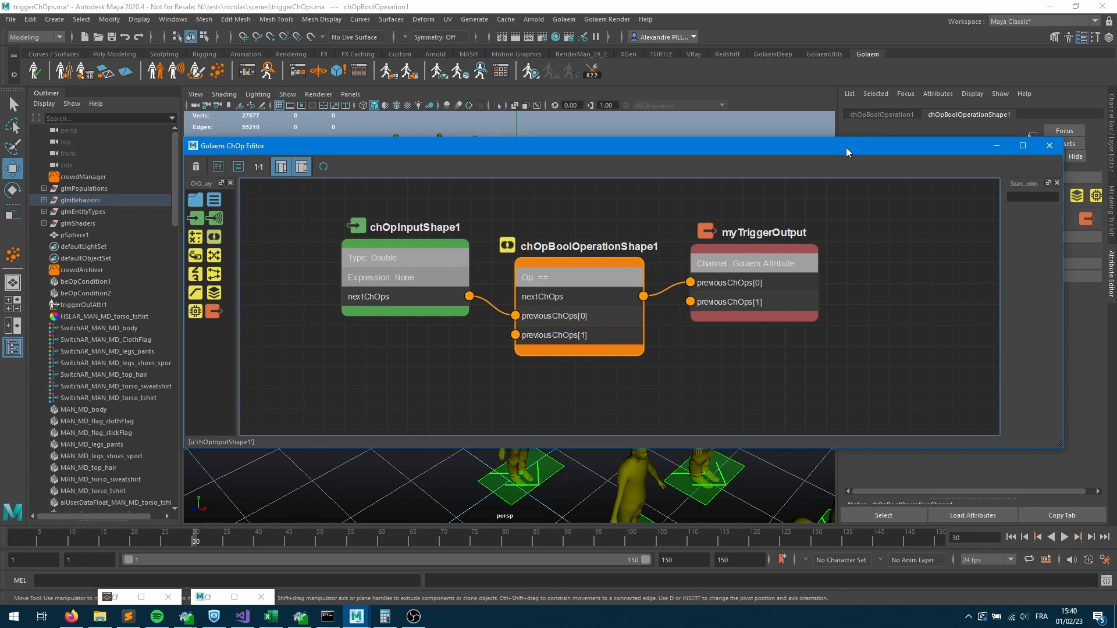
pyautogui.moveTo(845, 152); pyautogui.dragTo(661, 122)
pyautogui.click(948, 251)
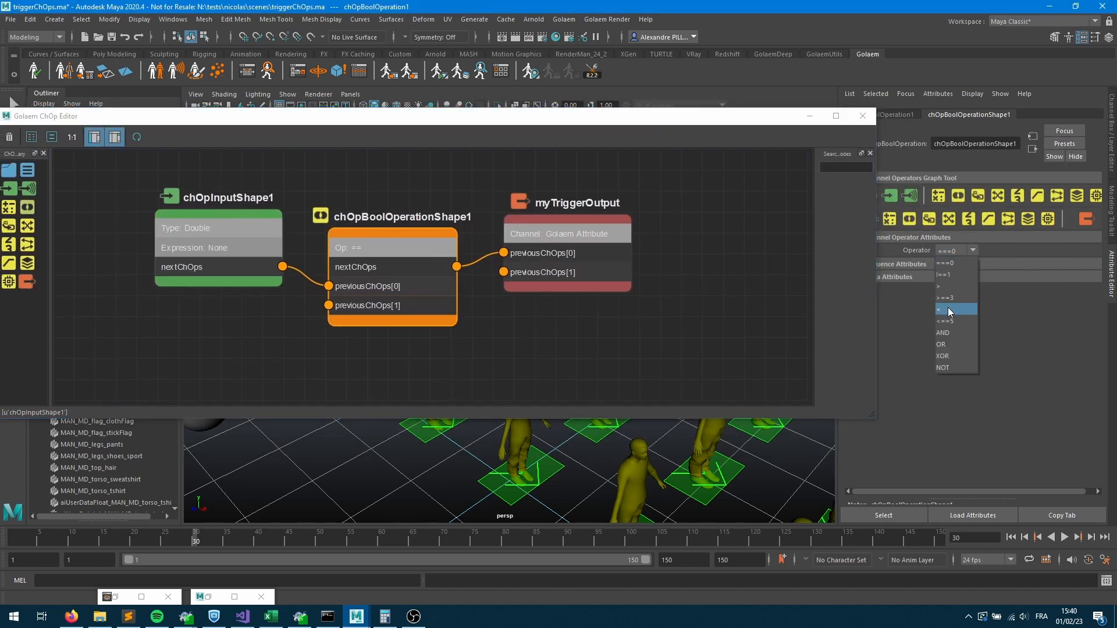
pyautogui.click(942, 286)
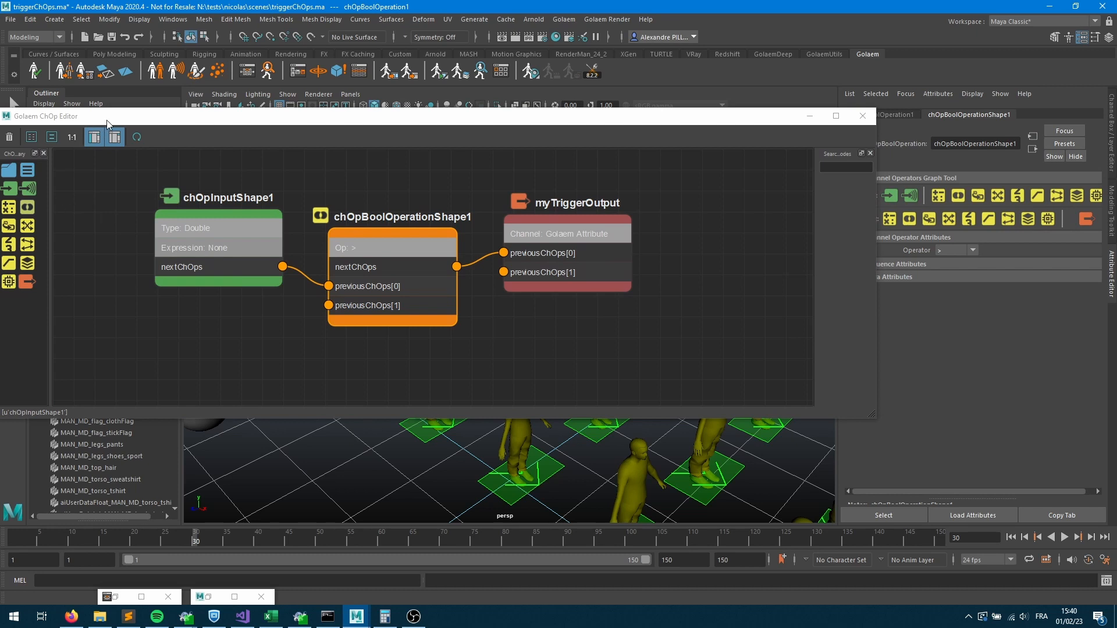
# Add a second input node below chOpInputShape1 in the ChOp graph and rename it drivenThreshold.
pyautogui.moveTo(106, 118); pyautogui.dragTo(281, 113)
pyautogui.moveTo(183, 184); pyautogui.dragTo(377, 339)
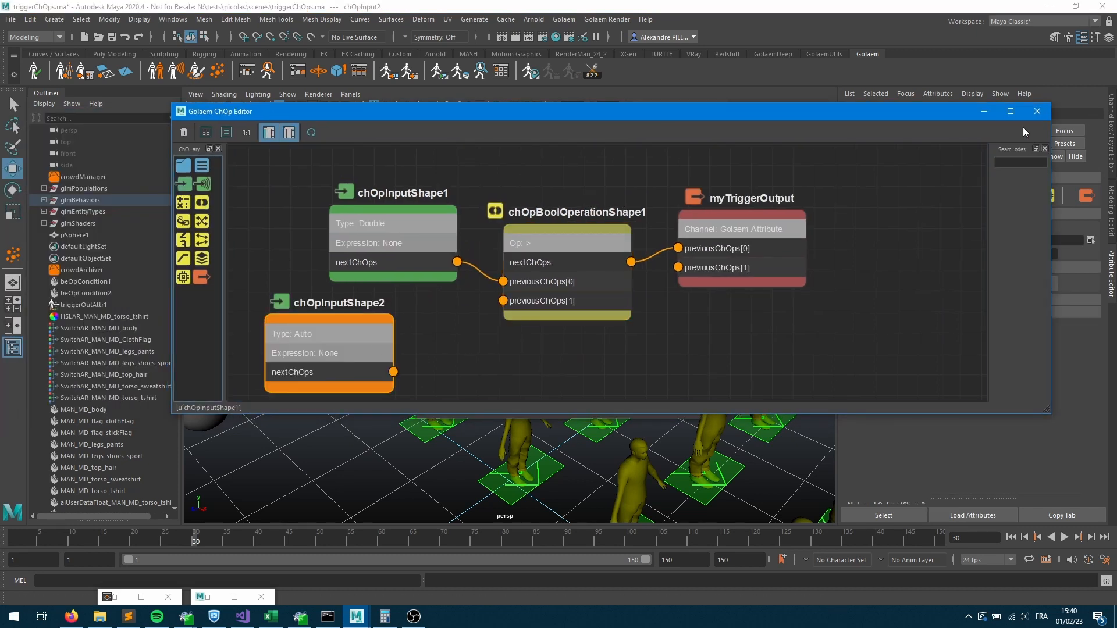
pyautogui.moveTo(901, 113); pyautogui.dragTo(646, 84)
pyautogui.doubleClick(991, 143)
pyautogui.write('d')
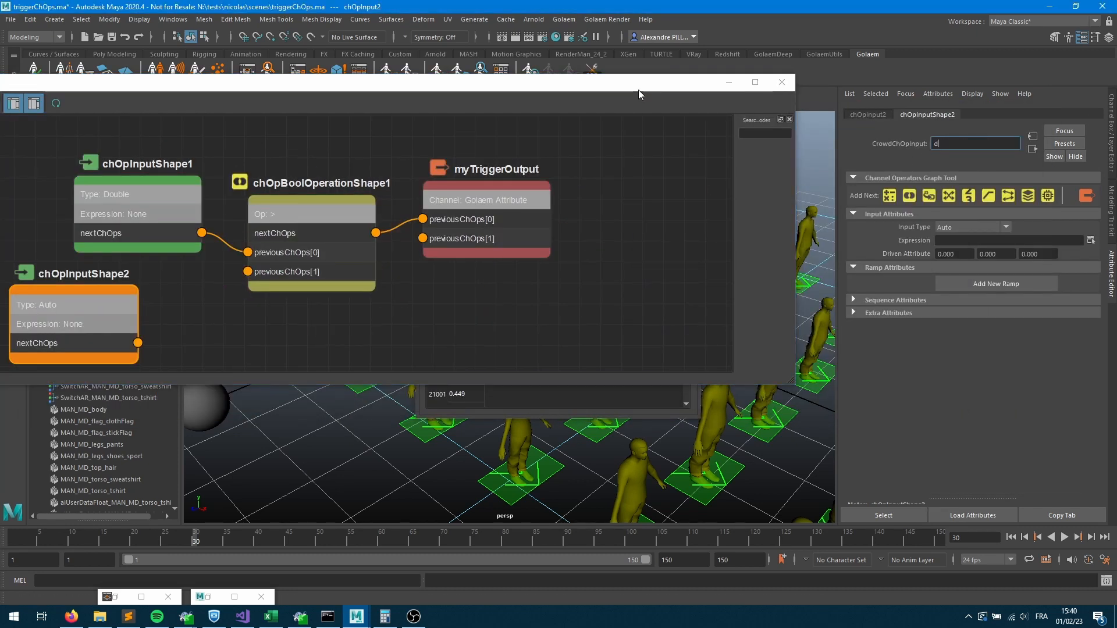
pyautogui.write('rivenThreshold')
# Set drivenThreshold to Input Type Double with a Driven Attribute of 0.45 and connect its nextChOps to previousChOps[1] on chOpBoolOperationShape1.
pyautogui.click(958, 228)
pyautogui.click(961, 251)
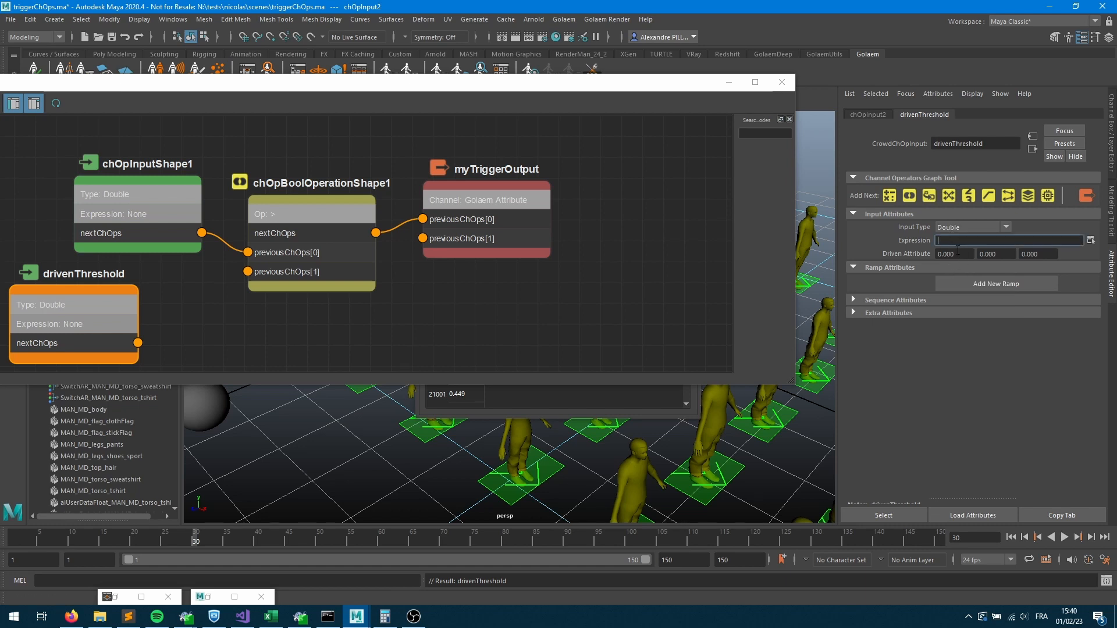
pyautogui.doubleClick(951, 254)
pyautogui.write('0.45')
pyautogui.press('Tab')
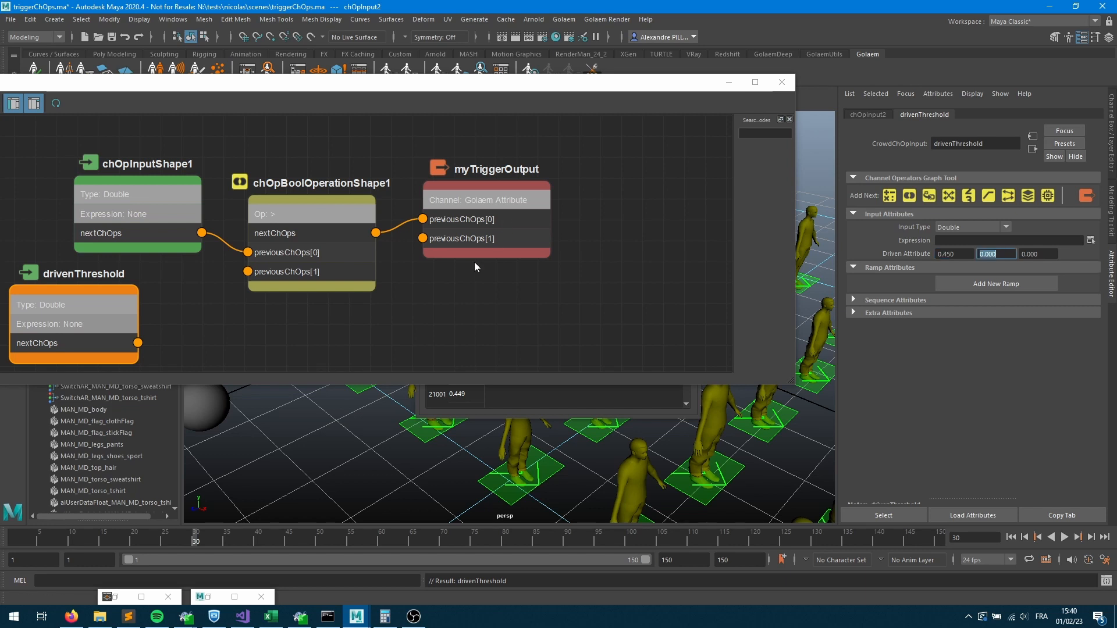
pyautogui.click(205, 315)
pyautogui.moveTo(137, 343); pyautogui.dragTo(248, 271)
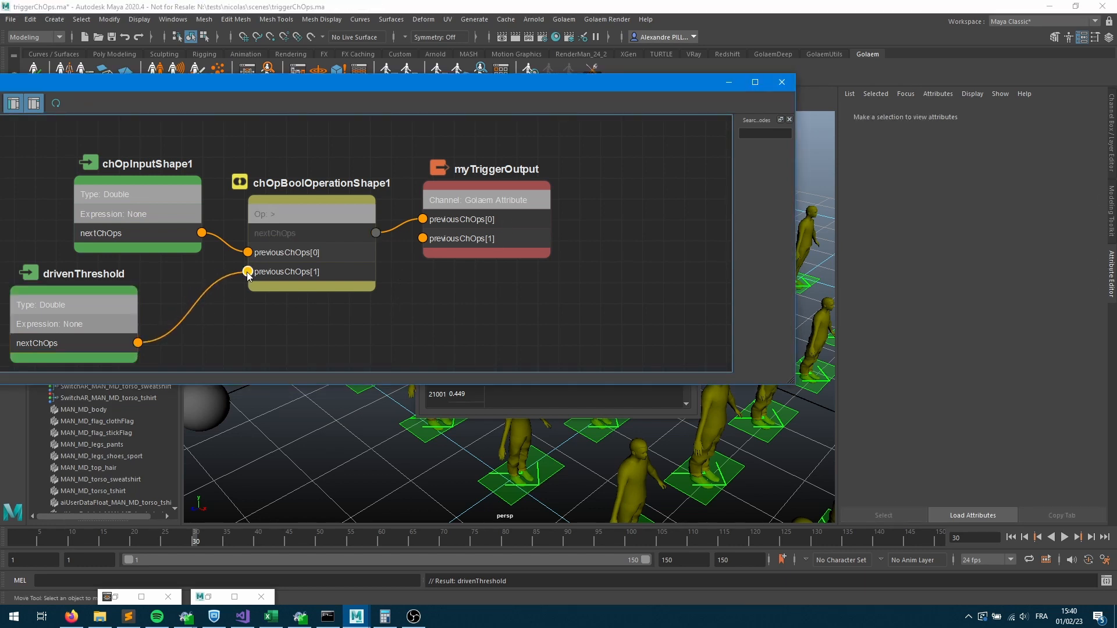
# Enable beMotionShape1 with the == 1.000 expression as its active start trigger, and minimize the Behavior and ChOp Editors.
pyautogui.click(245, 68)
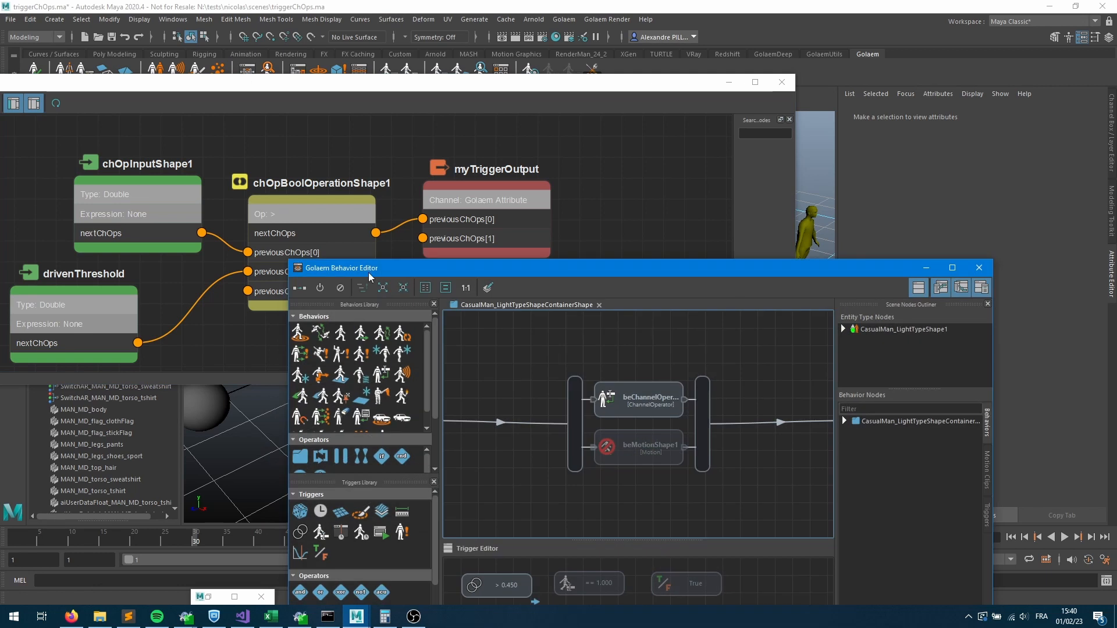
pyautogui.click(613, 450)
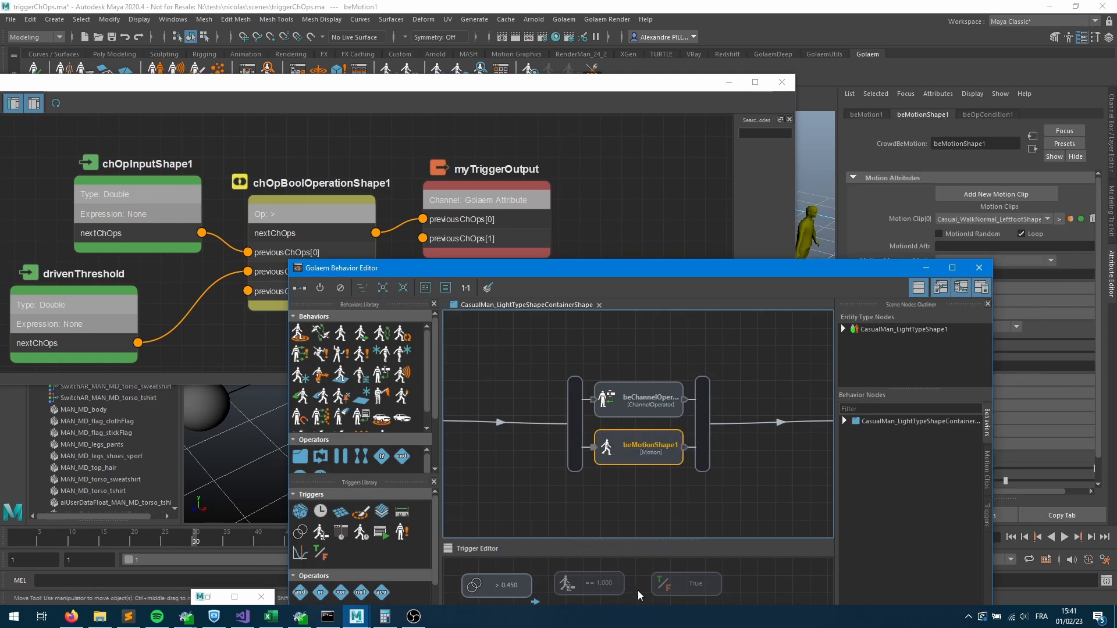
pyautogui.click(596, 588)
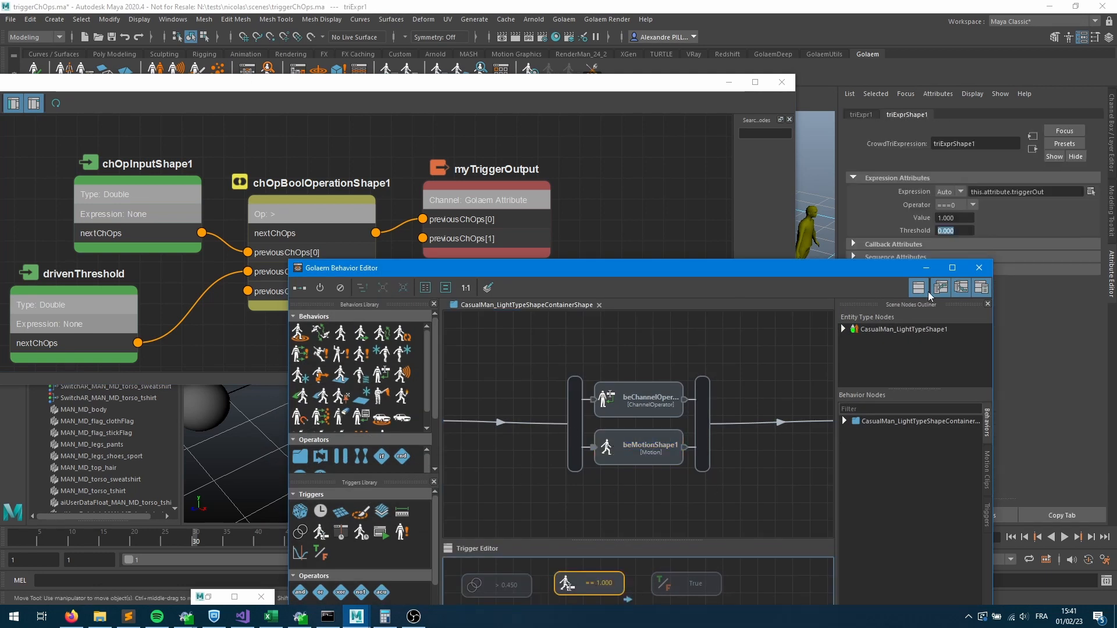
pyautogui.click(926, 267)
pyautogui.click(728, 82)
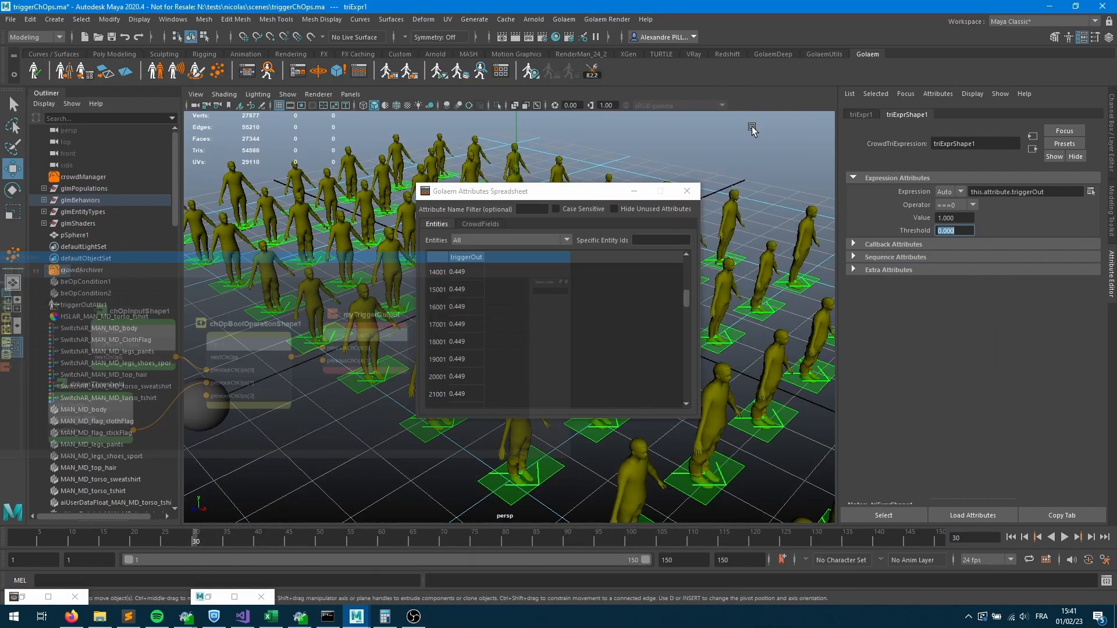
# Rewind the simulation and play it to frame 55, watching the triggerOut values and crowd motion.
pyautogui.click(1011, 537)
pyautogui.click(1065, 537)
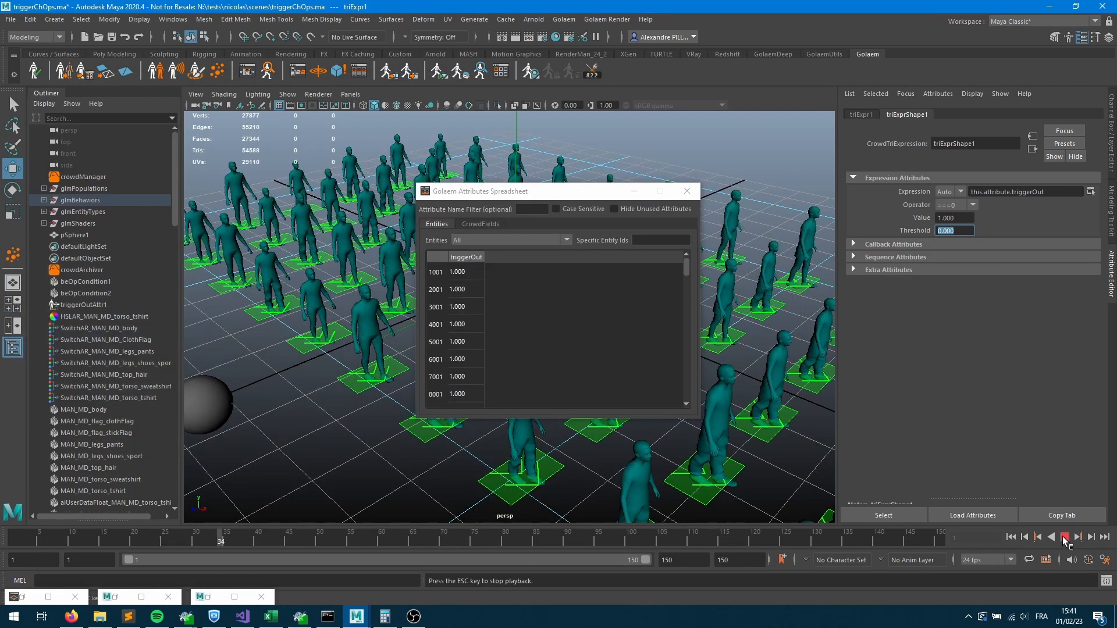
pyautogui.click(1064, 540)
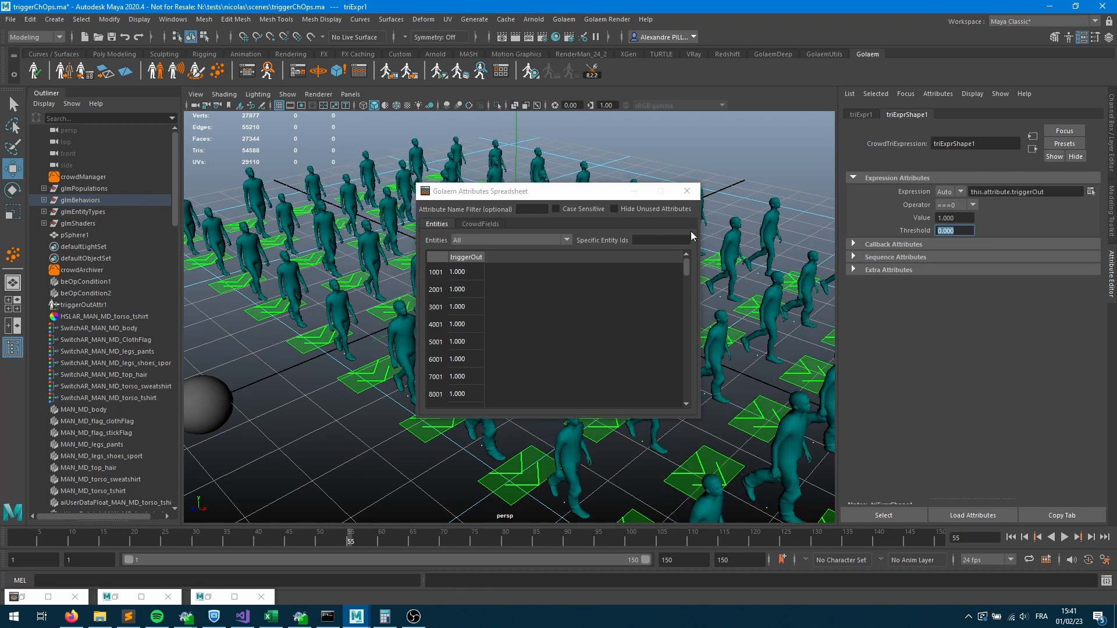
# Examine the ChOp graph and the Driven Attribute settings of the drivenThreshold and chOpInputShape1 nodes.
pyautogui.click(298, 74)
pyautogui.scroll(-2, 382, 308)
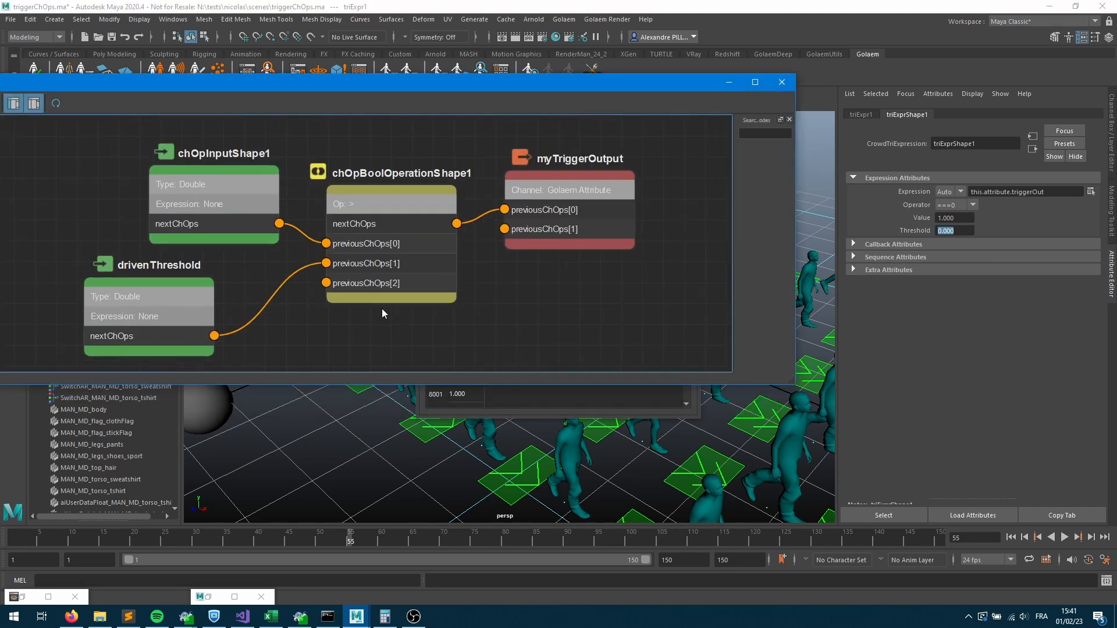
pyautogui.moveTo(351, 273); pyautogui.dragTo(492, 280, button='middle')
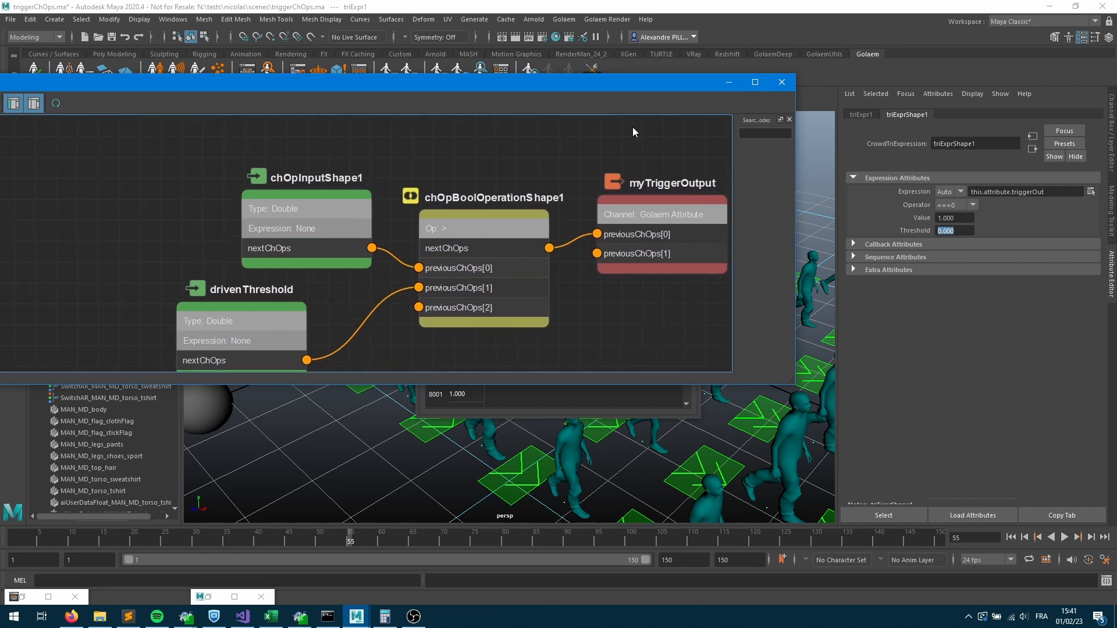
pyautogui.click(291, 322)
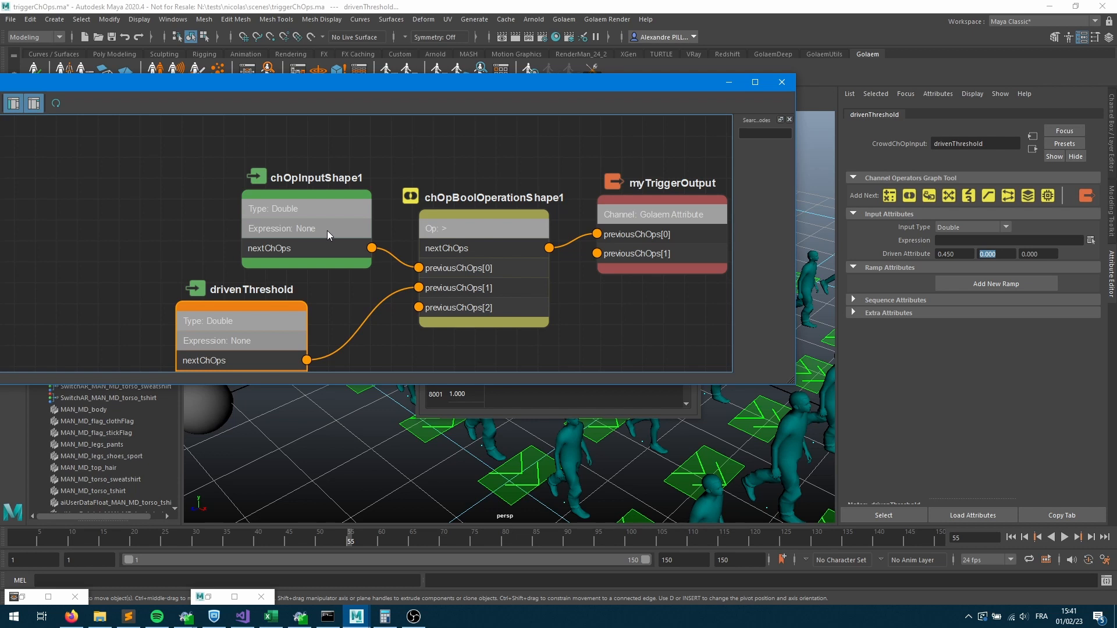
pyautogui.moveTo(388, 362); pyautogui.dragTo(417, 253, button='middle')
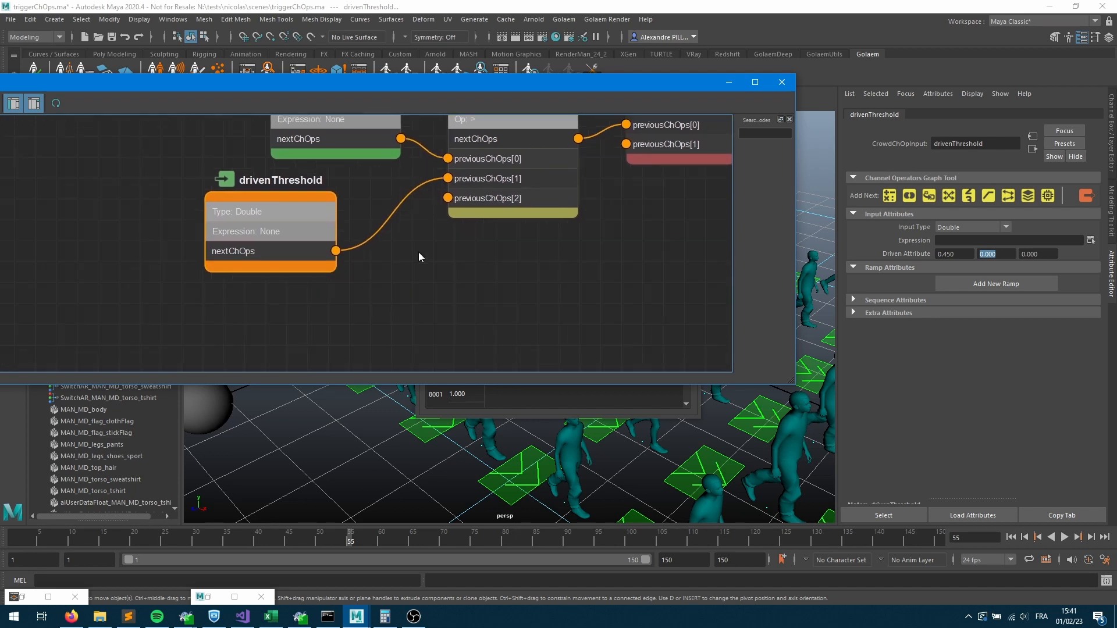
pyautogui.scroll(-2, 419, 257)
pyautogui.moveTo(329, 235); pyautogui.dragTo(313, 254)
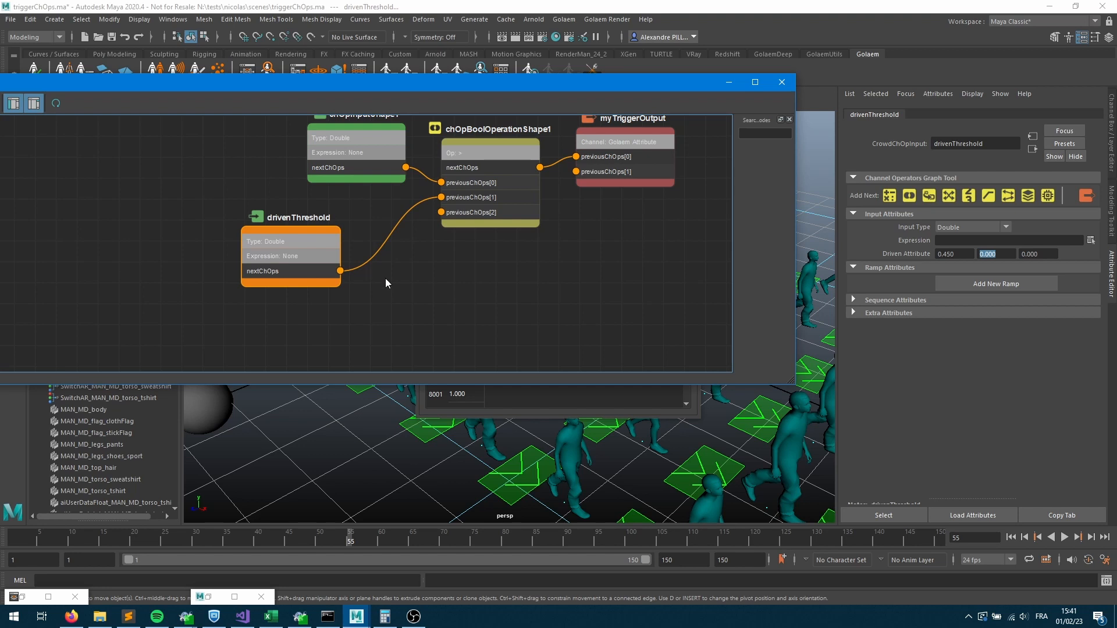
pyautogui.keyDown('alt'); pyautogui.moveTo(490, 259); pyautogui.dragTo(438, 311, button='middle'); pyautogui.keyUp('alt')
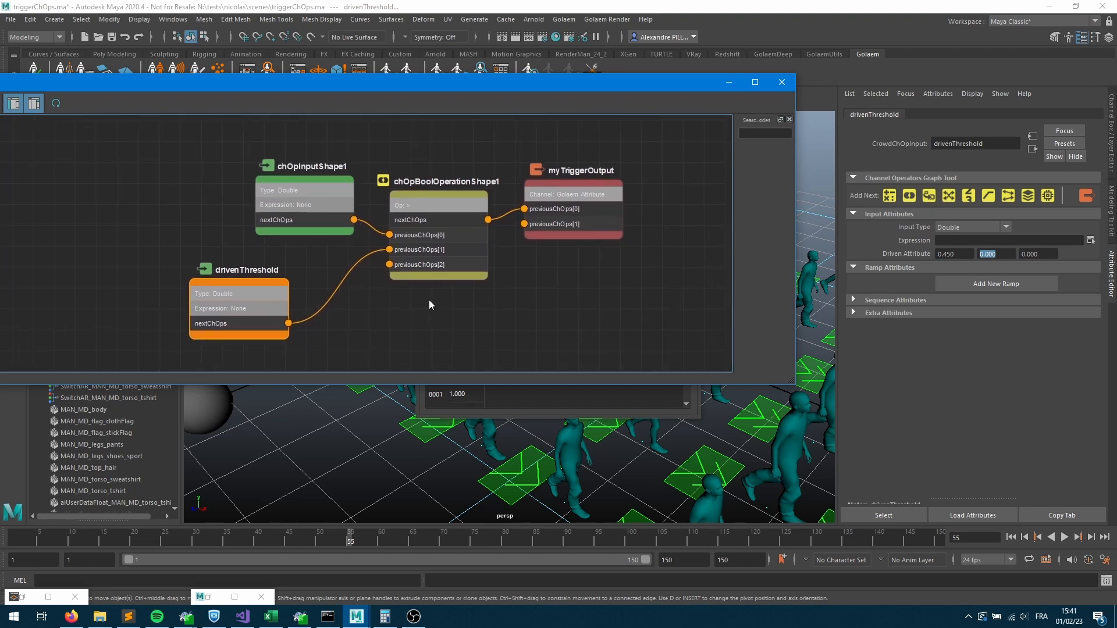
pyautogui.click(341, 198)
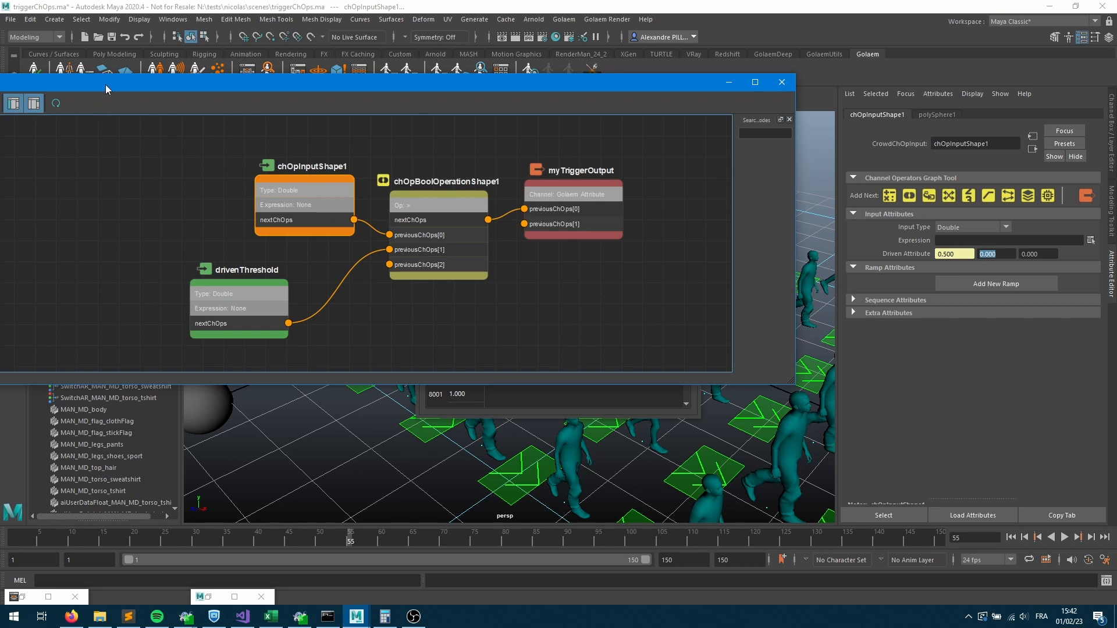
pyautogui.moveTo(106, 85); pyautogui.dragTo(343, 65)
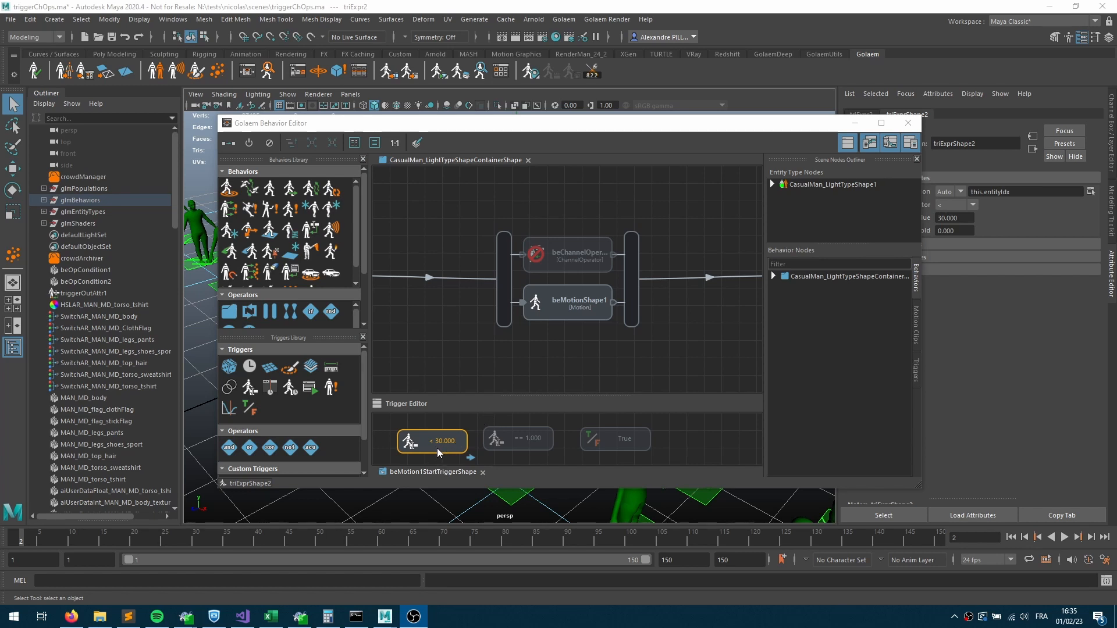
# View the attributes available for the this.entityIdx trigger expression, close the list, and minimize the Behavior Editor.
pyautogui.moveTo(655, 125); pyautogui.dragTo(546, 121)
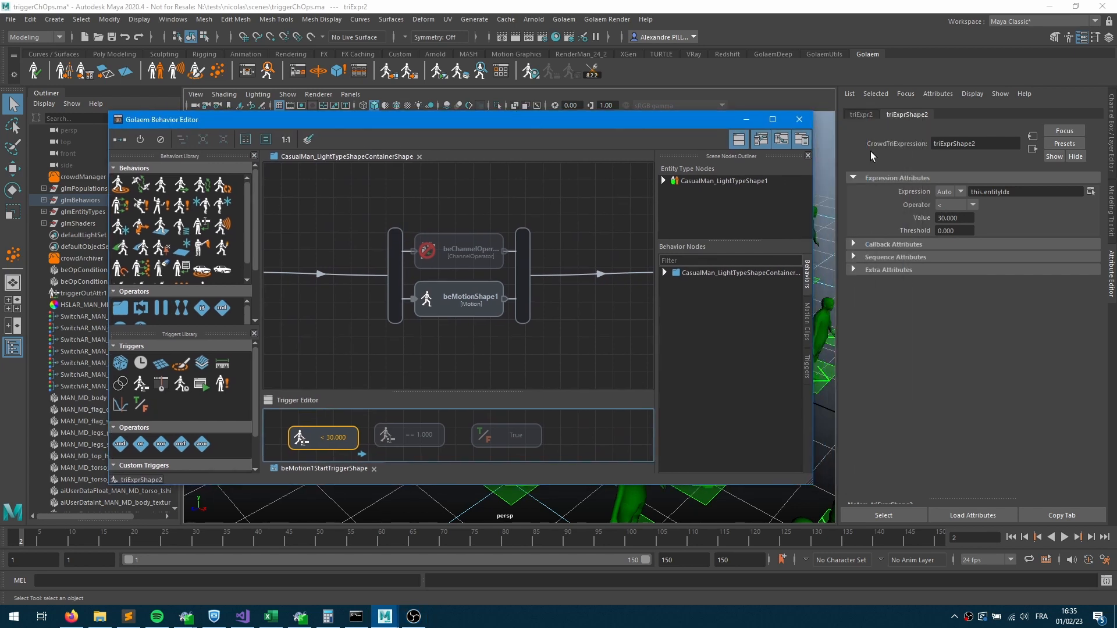
pyautogui.click(1090, 192)
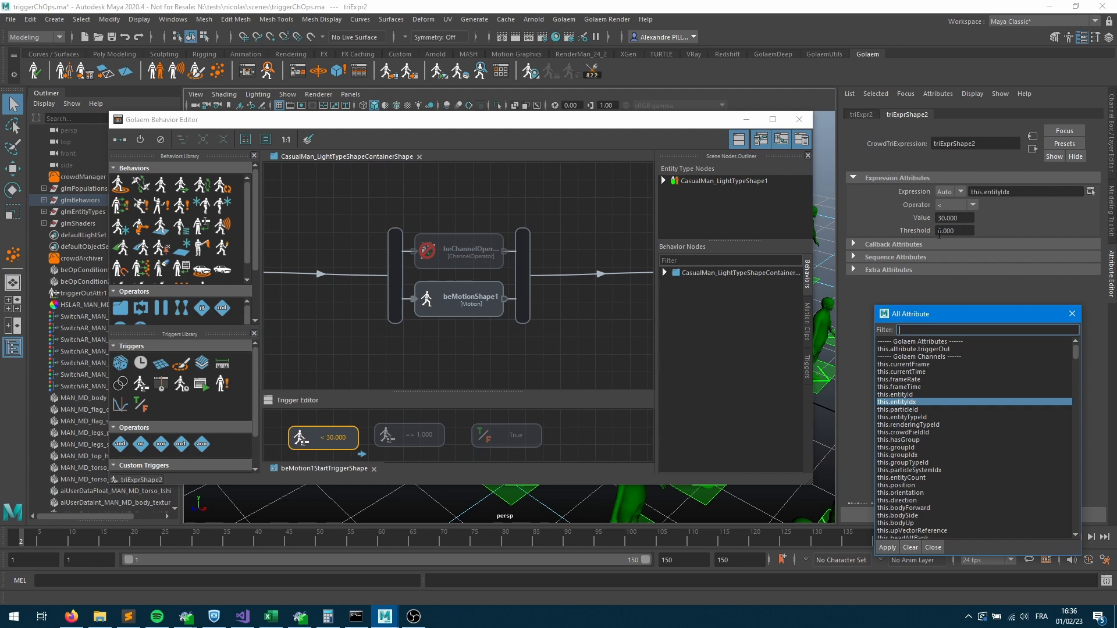
pyautogui.click(746, 119)
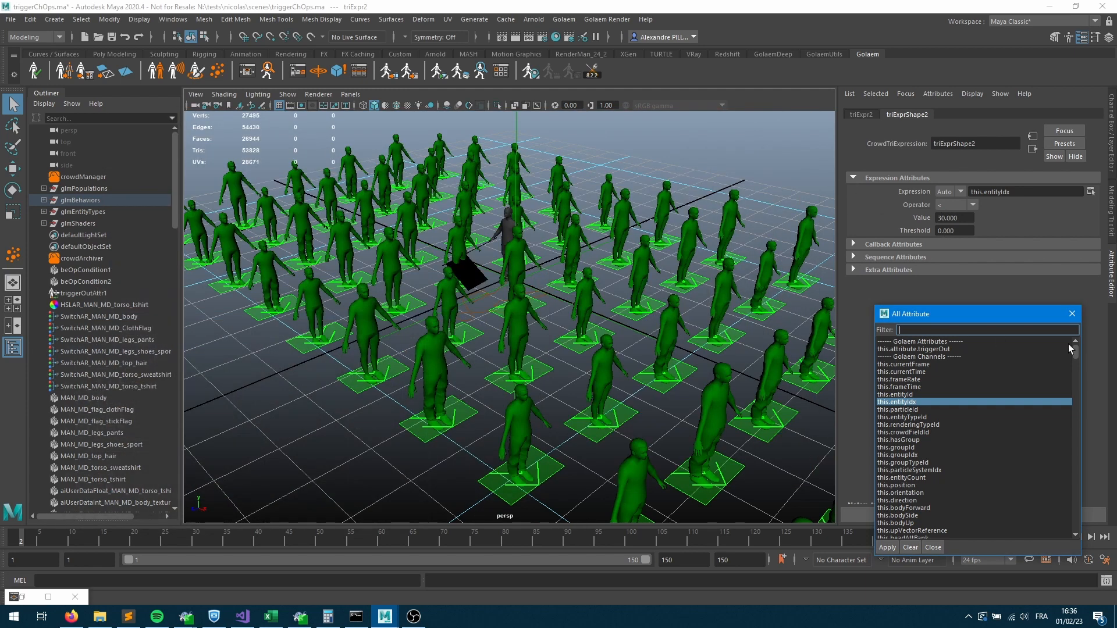
pyautogui.click(1072, 314)
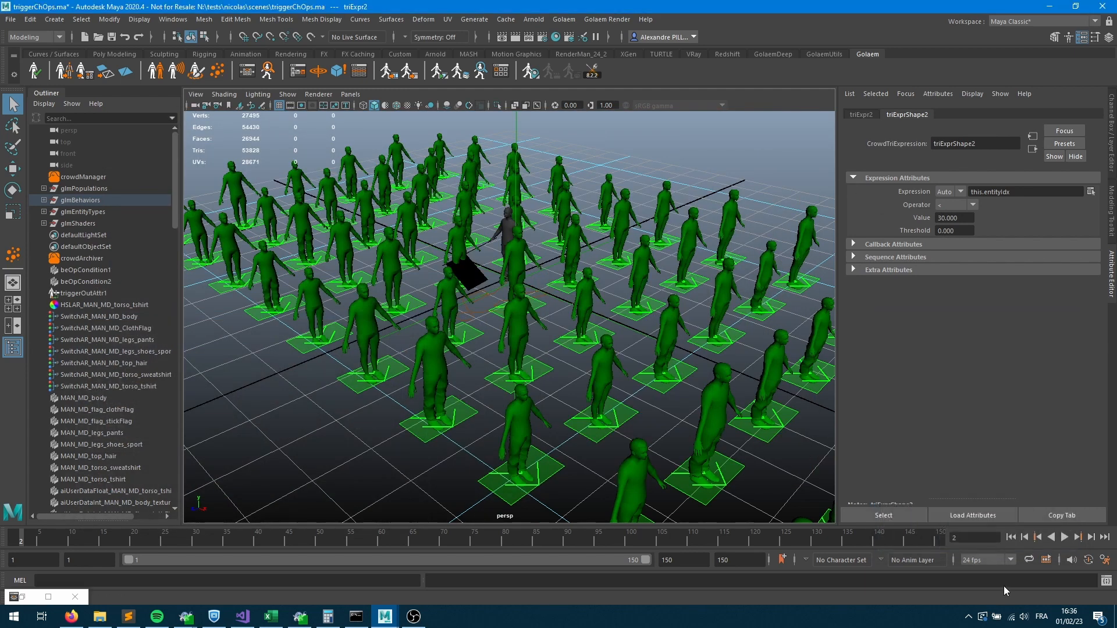
# Rewind the simulation, play it to frame 23, and inspect a walking entity's Crowd Visual Feedback.
pyautogui.click(1009, 538)
pyautogui.click(1057, 536)
pyautogui.click(1062, 536)
pyautogui.click(559, 320)
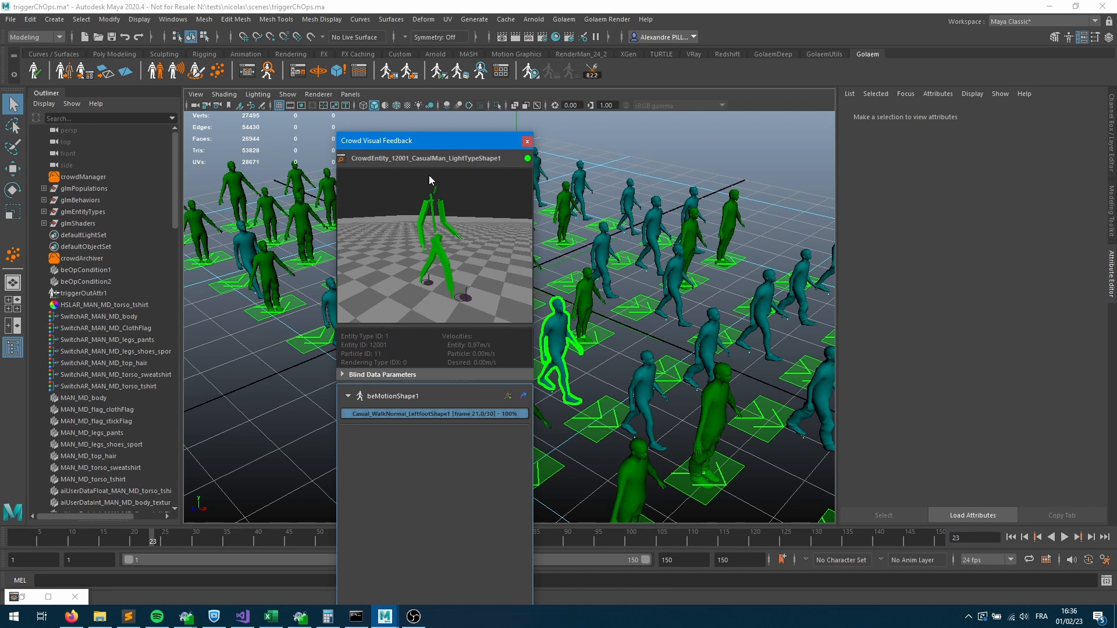
pyautogui.click(527, 142)
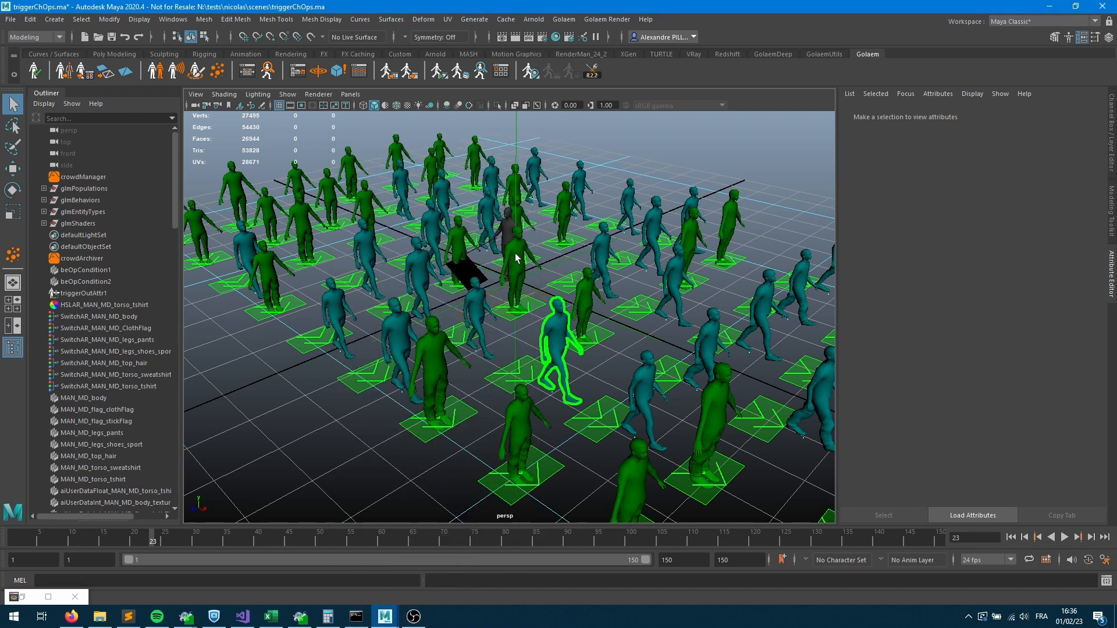
# Set the threshold of the this.entityIdx expression trigger on beMotionShape1 to 10.
pyautogui.click(247, 71)
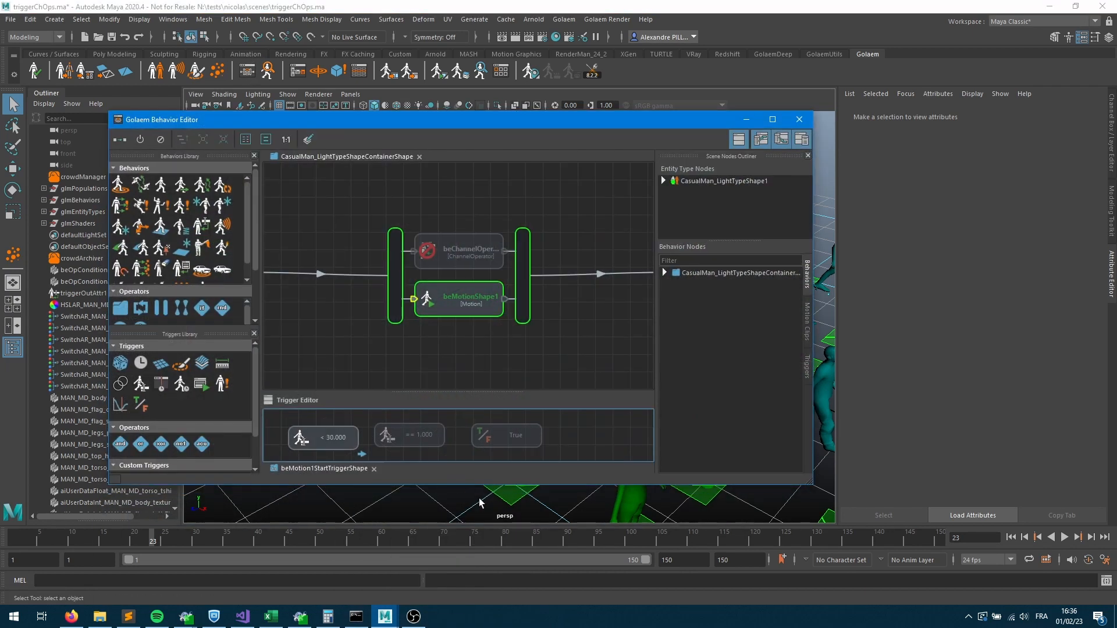
pyautogui.click(321, 438)
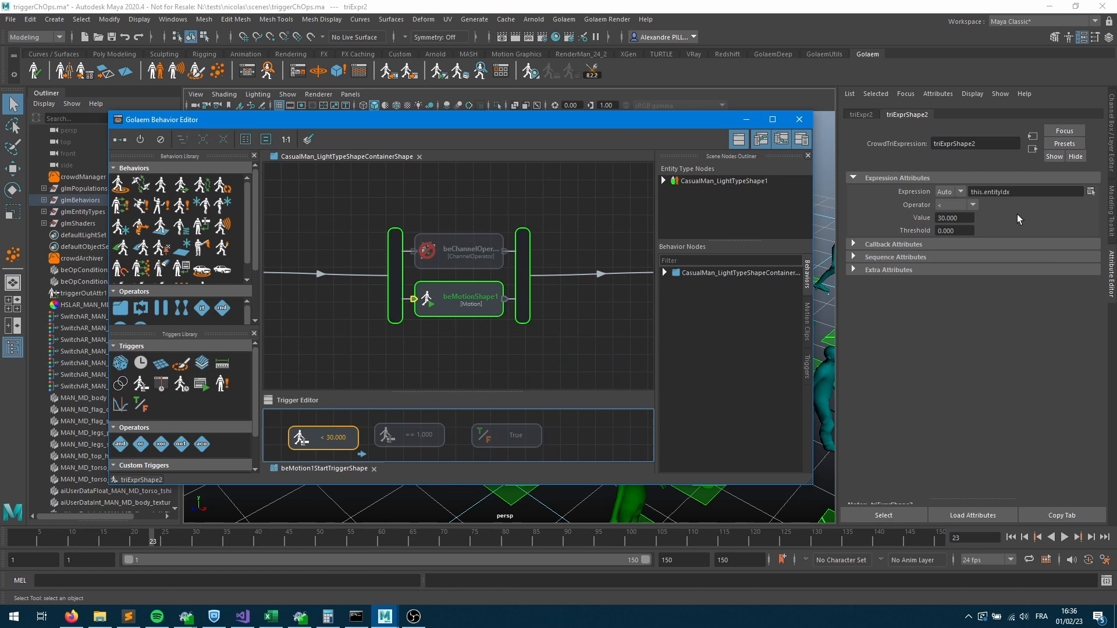
pyautogui.click(965, 230)
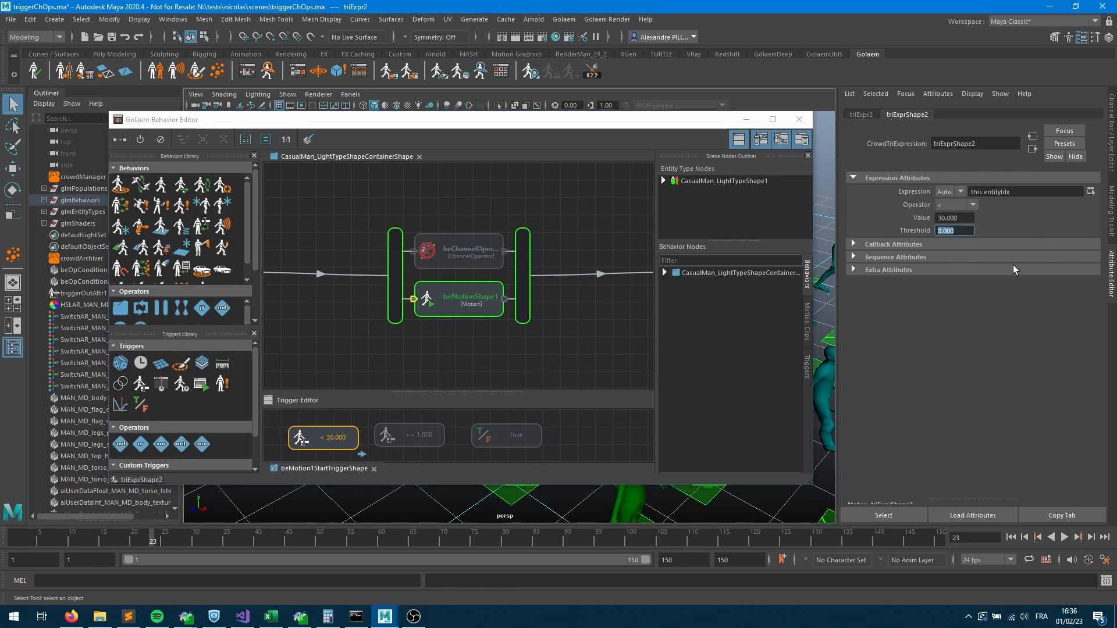
pyautogui.write('3')
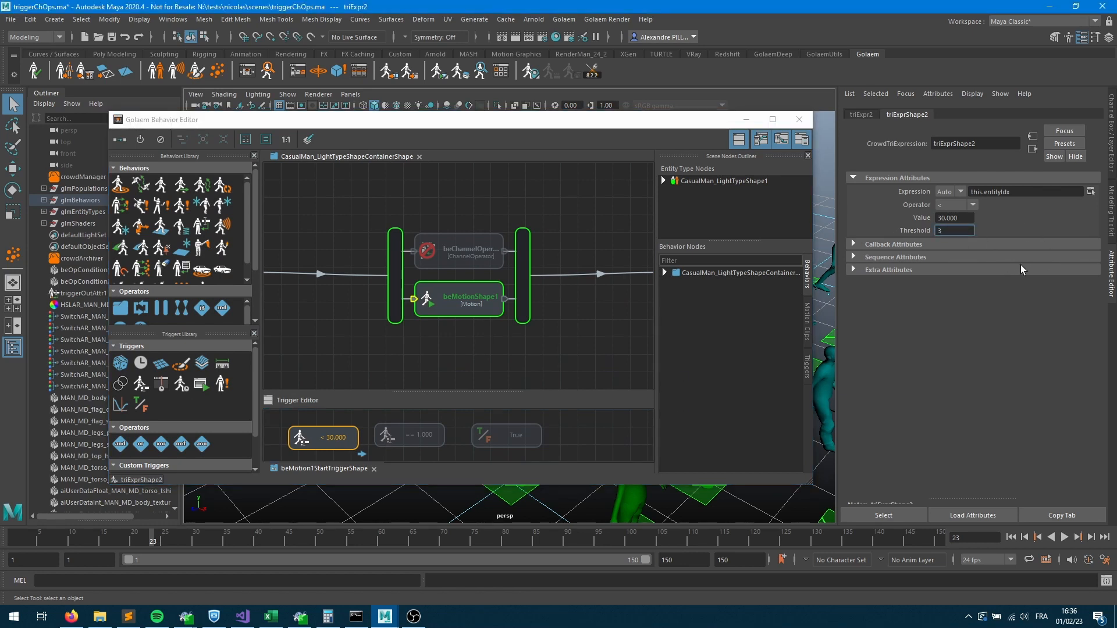
pyautogui.press('BackSpace')
pyautogui.write('10')
pyautogui.press('Return')
# Minimize the Behavior Editor, rewind the simulation, and play it to frame 28 to watch which entities walk.
pyautogui.click(746, 120)
pyautogui.click(1010, 537)
pyautogui.click(1065, 537)
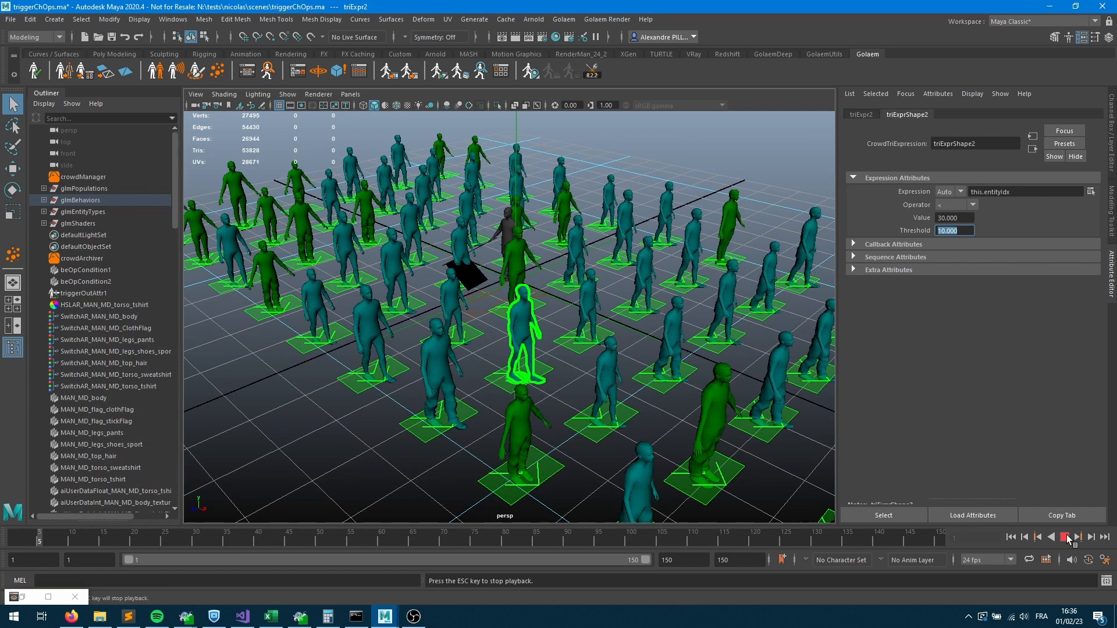
pyautogui.click(1067, 536)
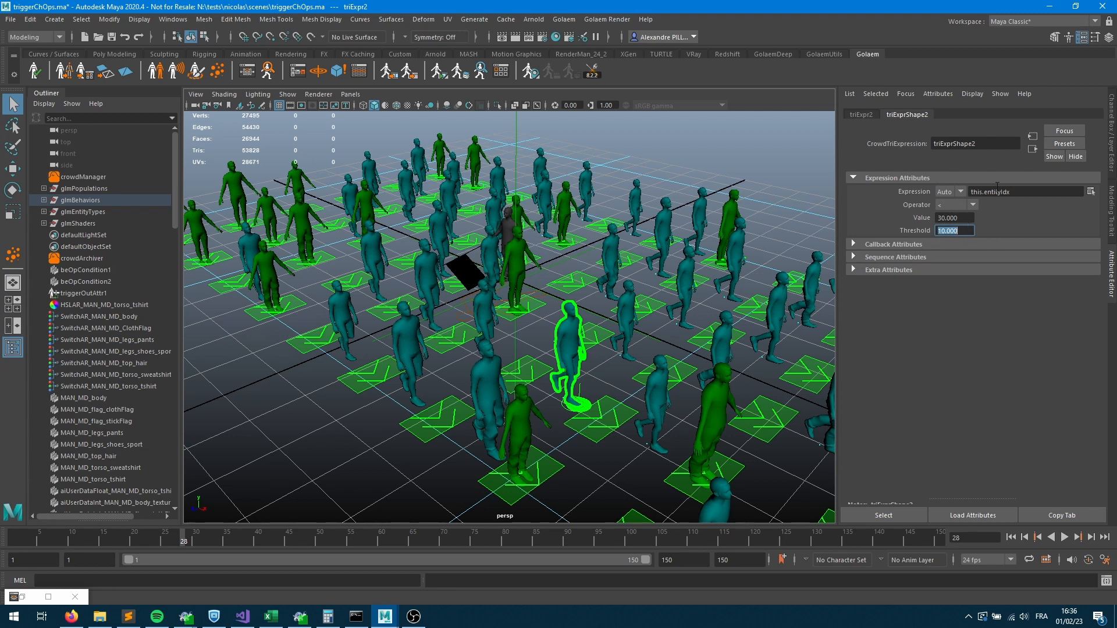
# Change the this.entityIdx trigger's operator to ==, then replay the simulation from the start to frame 24.
pyautogui.click(960, 205)
pyautogui.click(961, 214)
pyautogui.click(1011, 537)
pyautogui.click(1064, 536)
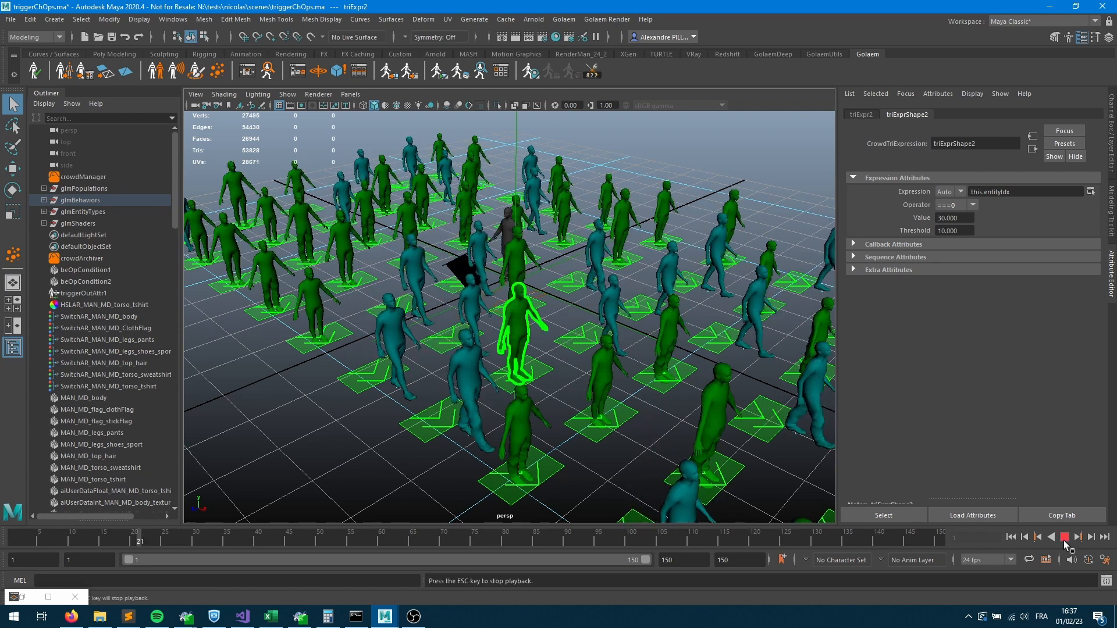
pyautogui.click(1064, 537)
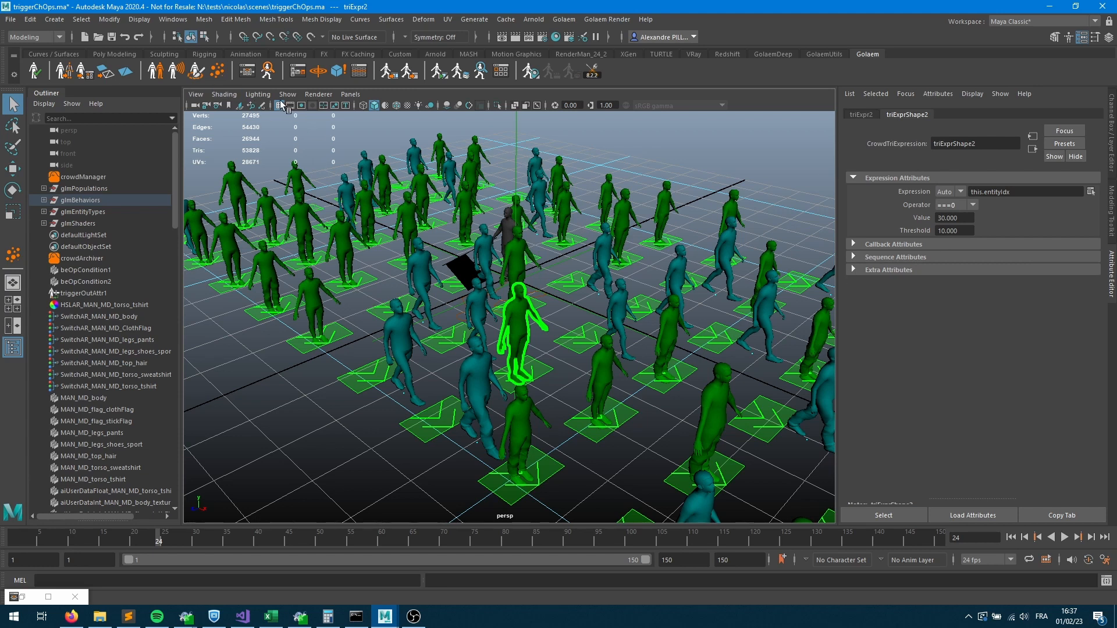
# Add an input node to the myTriggerOutput ChOp graph and set its expression to this.entityIdx.
pyautogui.click(296, 75)
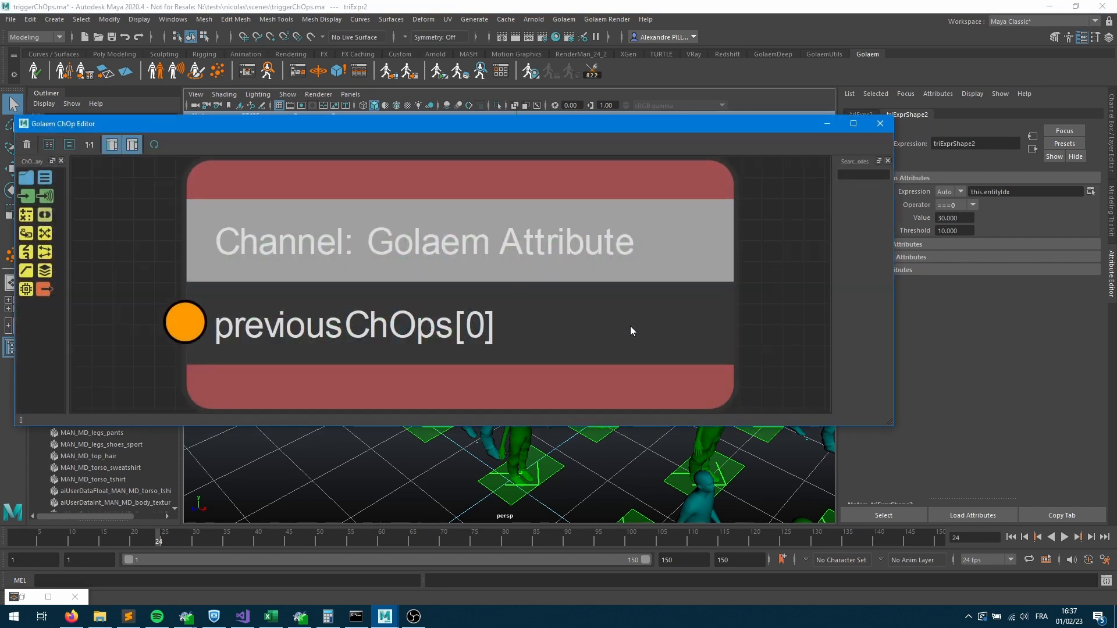
pyautogui.scroll(-5, 605, 317)
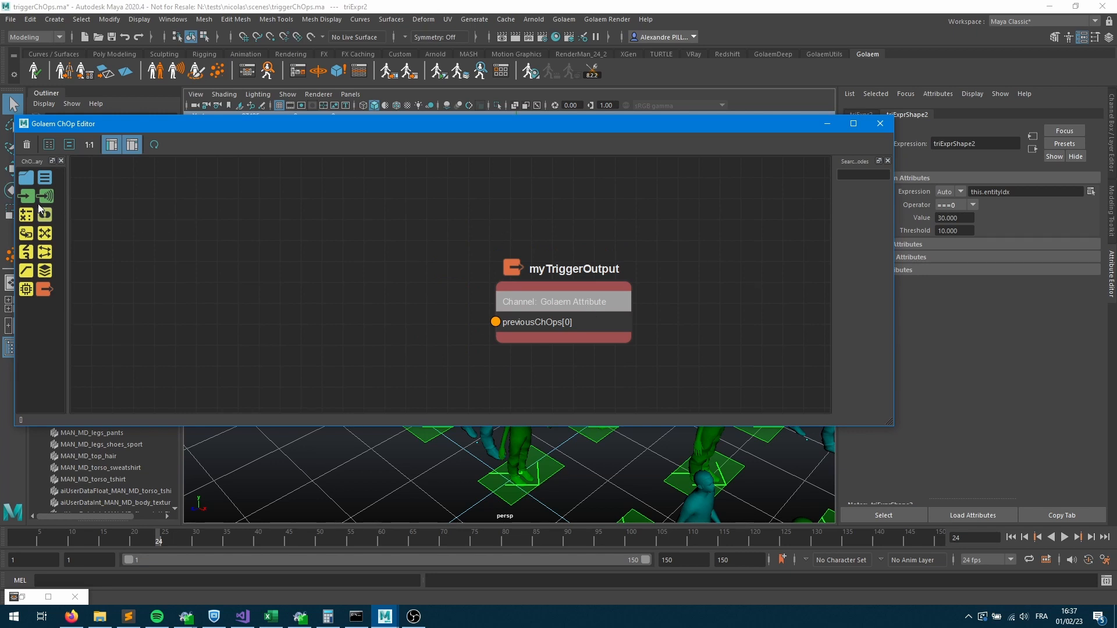
pyautogui.moveTo(27, 196); pyautogui.dragTo(301, 289)
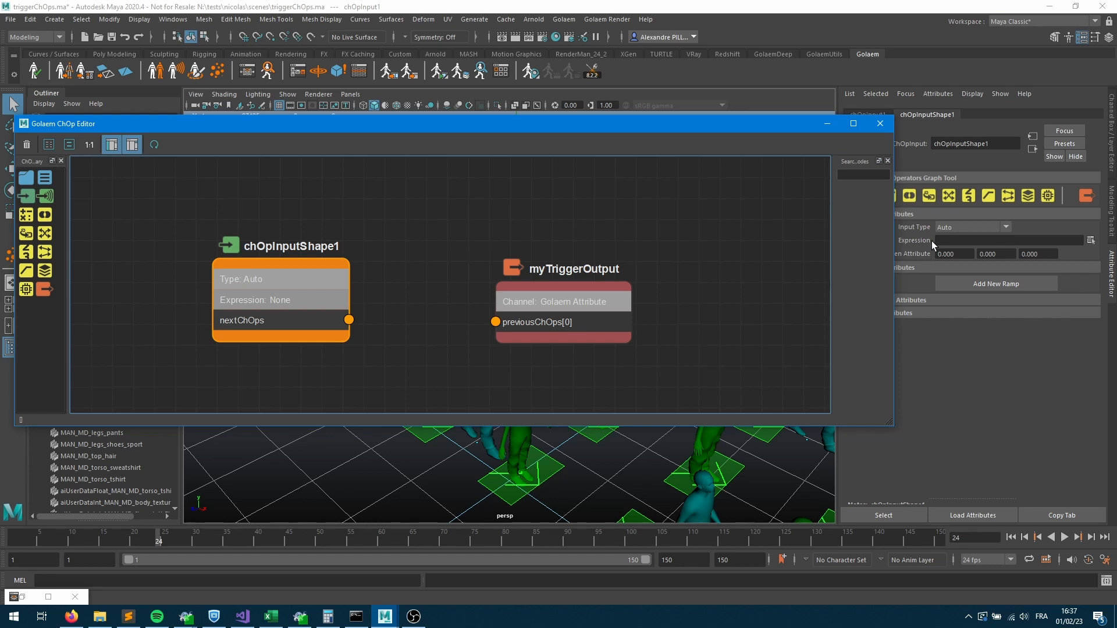
pyautogui.click(1091, 240)
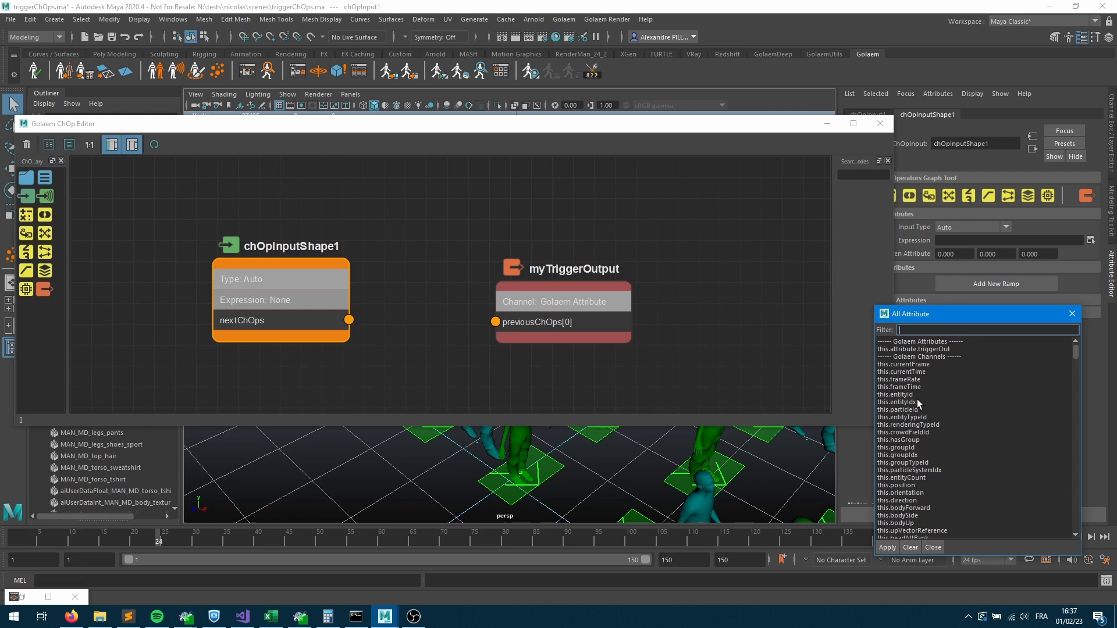
pyautogui.scroll(-3, 956, 435)
pyautogui.scroll(3, 960, 437)
pyautogui.doubleClick(908, 402)
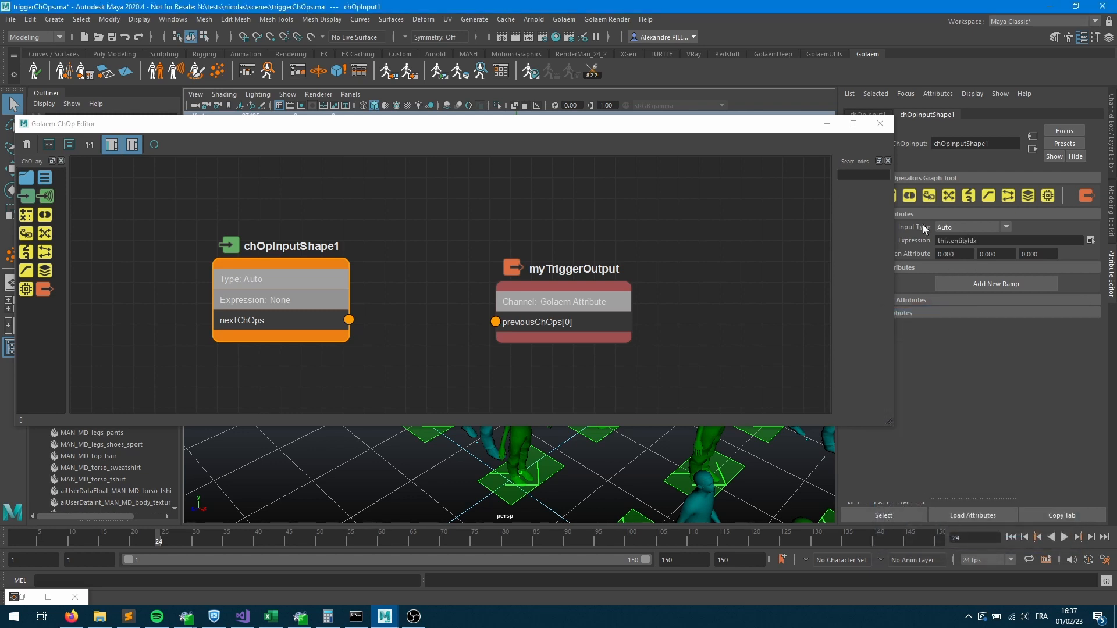
# Set the this.entityIdx input node's type to Golaem Channel and connect it to myTriggerOutput.
pyautogui.click(947, 228)
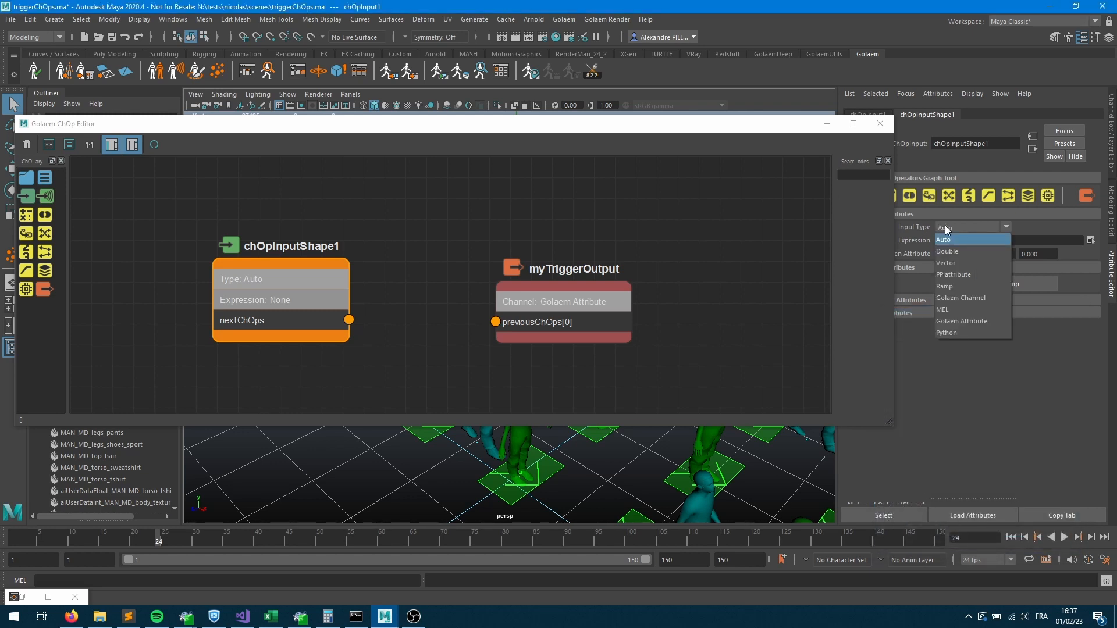
pyautogui.click(956, 310)
pyautogui.click(958, 226)
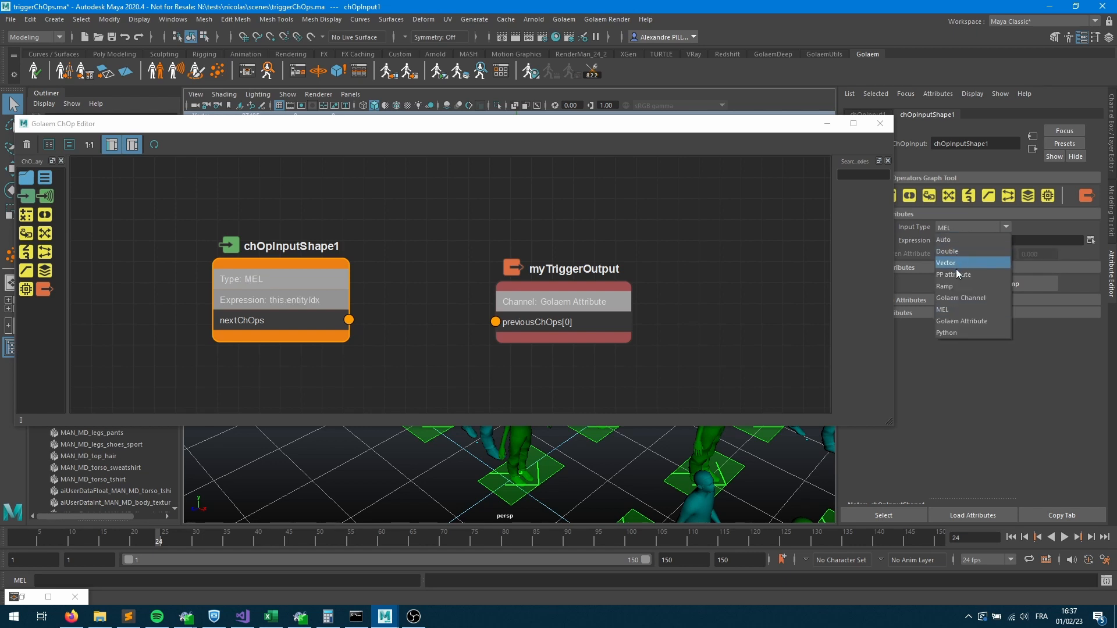
pyautogui.click(960, 298)
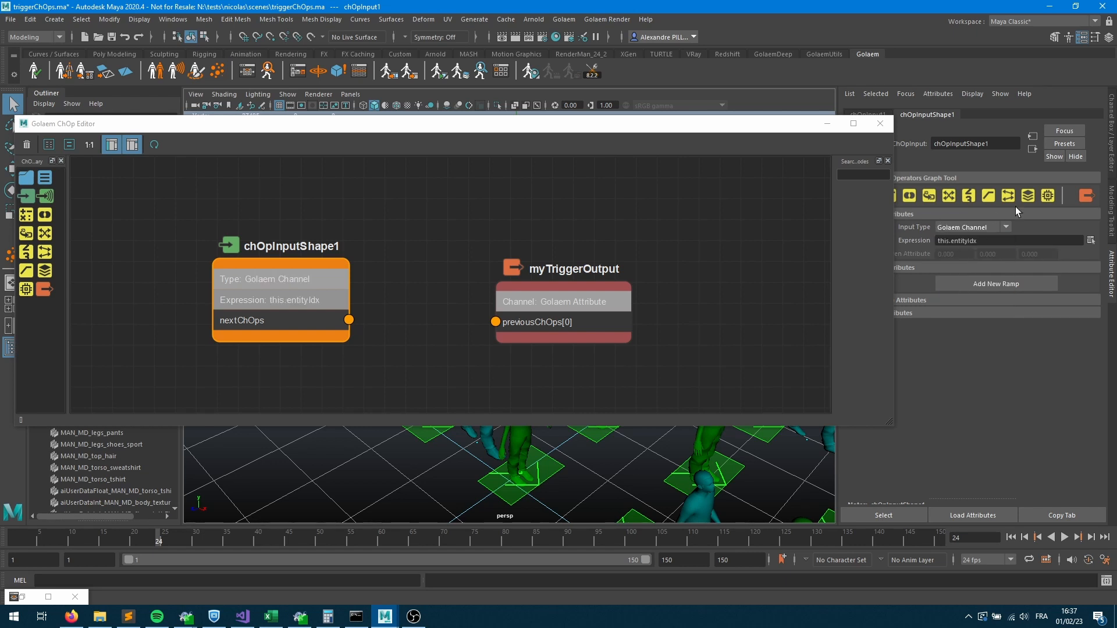
pyautogui.moveTo(349, 320); pyautogui.dragTo(519, 323)
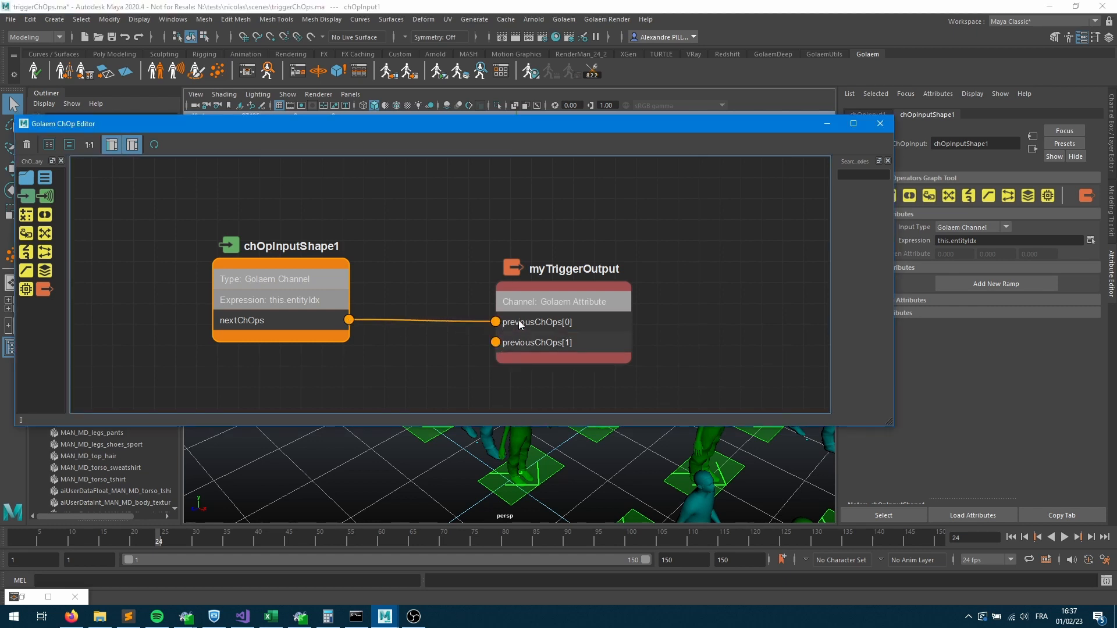
# Rewind the simulation, step forward to frame 5, and open the Golaem Attributes Spreadsheet.
pyautogui.click(1015, 536)
pyautogui.click(1091, 539)
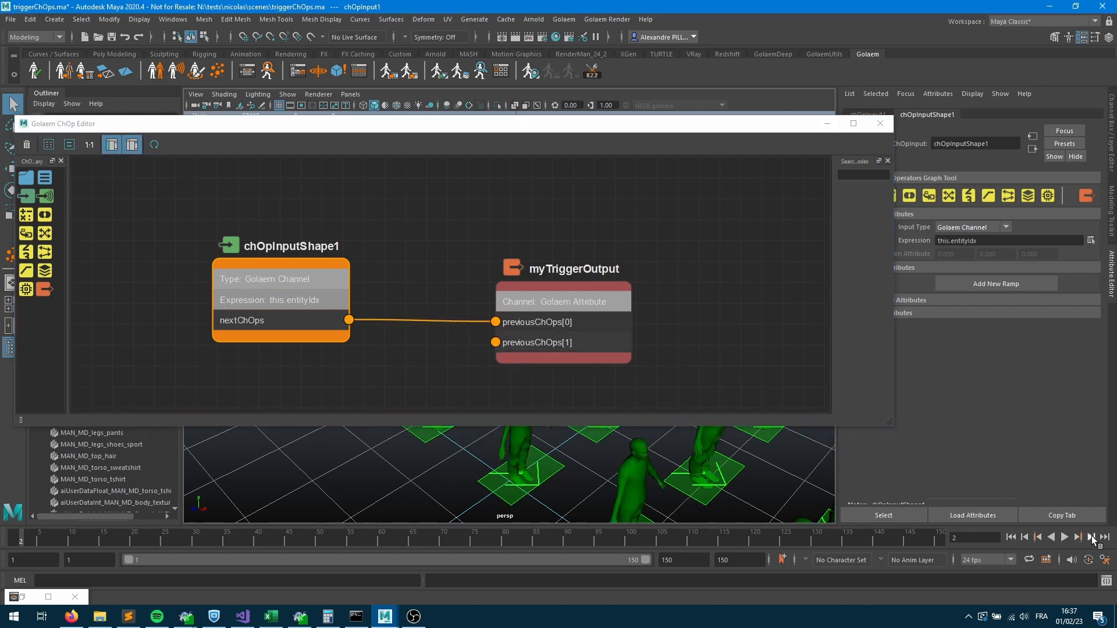
pyautogui.click(1091, 538)
pyautogui.click(1092, 539)
pyautogui.click(1092, 538)
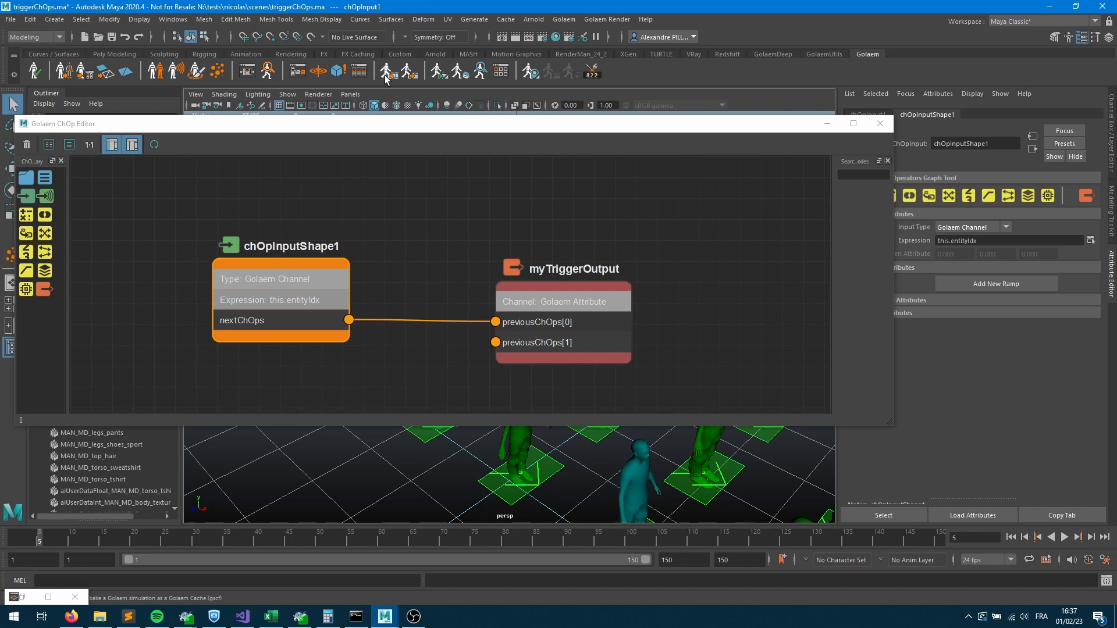
pyautogui.click(359, 72)
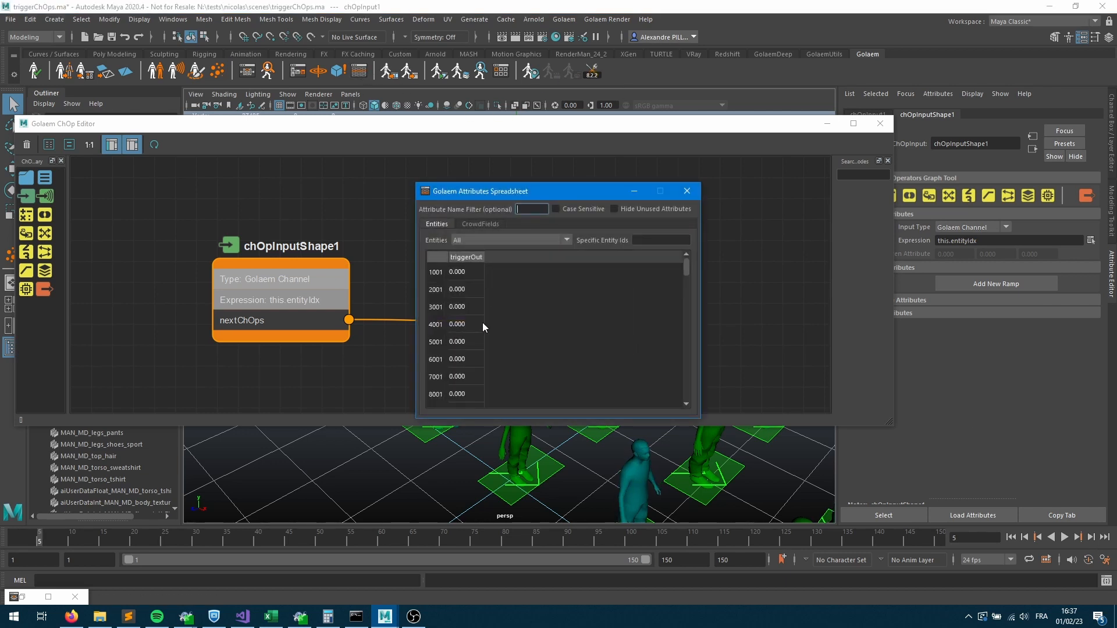
# Select the channel operator behavior, restart the simulation to frame 3, and examine the entities' triggerOut values.
pyautogui.click(247, 70)
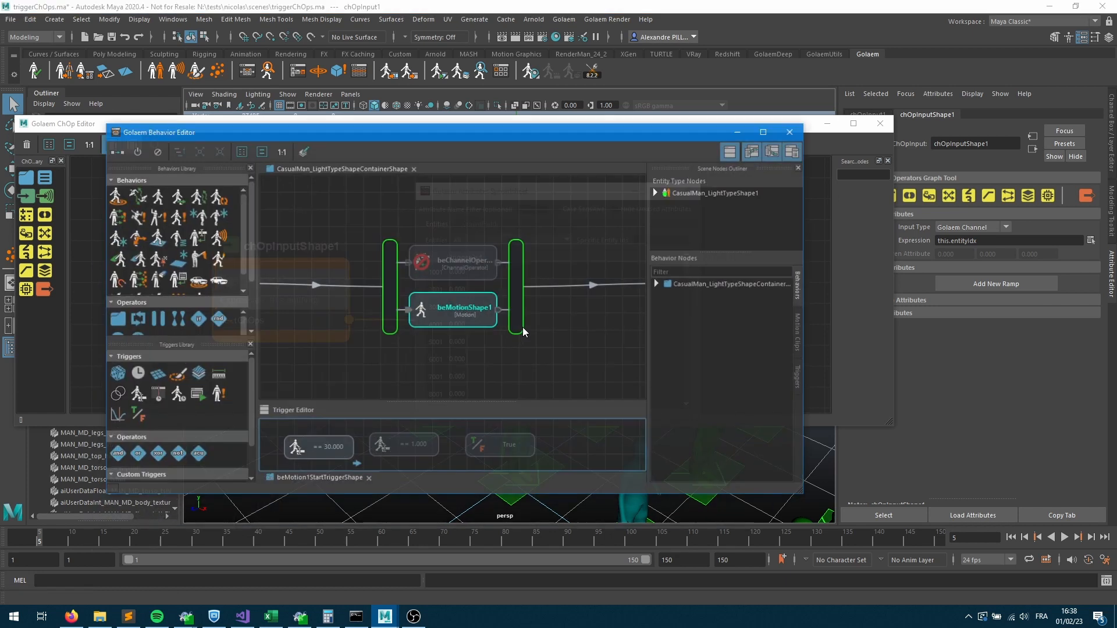
pyautogui.click(422, 262)
pyautogui.click(755, 120)
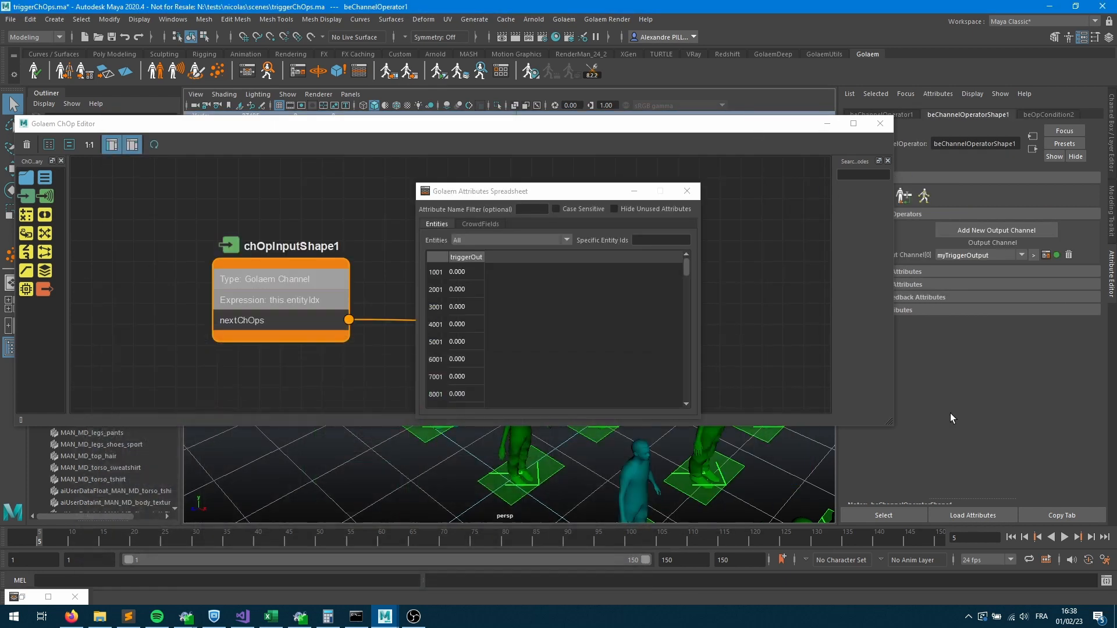
pyautogui.click(1012, 537)
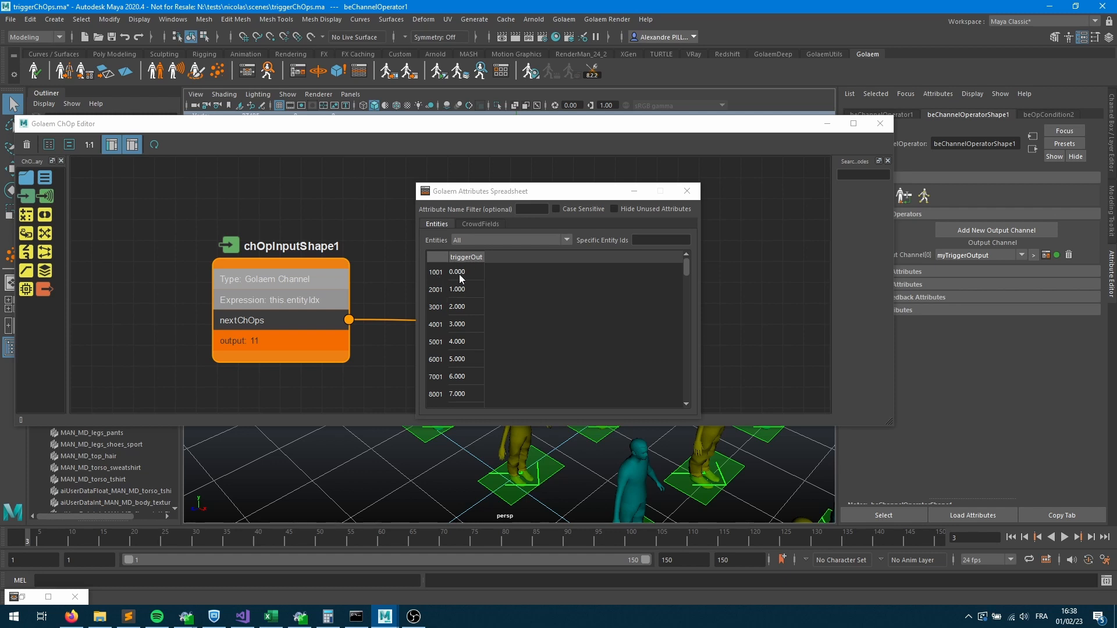
pyautogui.scroll(-16, 464, 305)
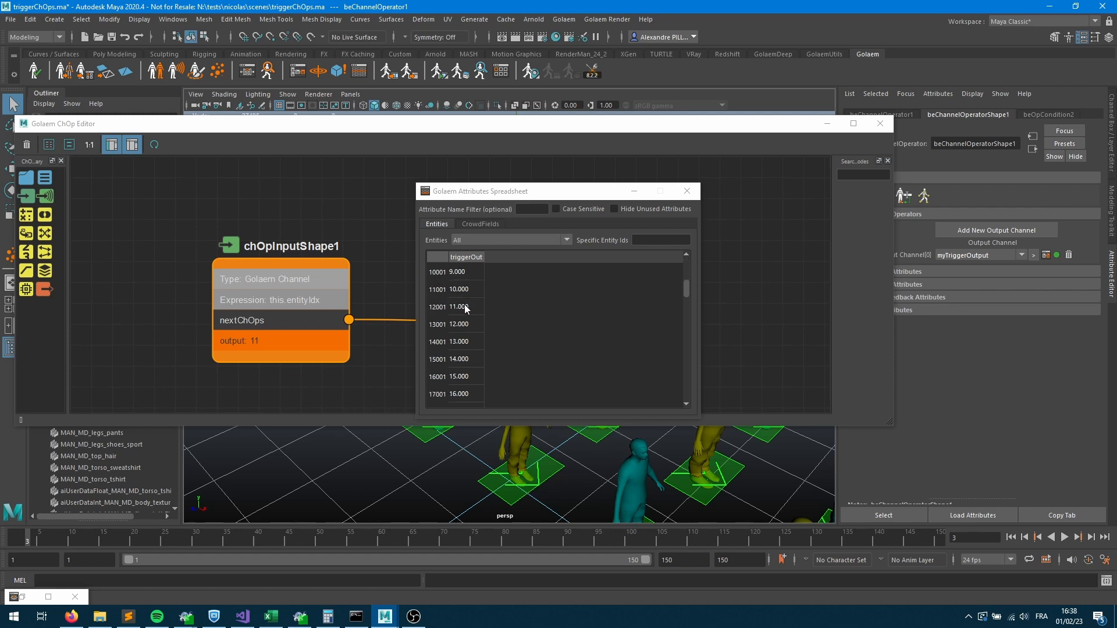
pyautogui.scroll(16, 464, 306)
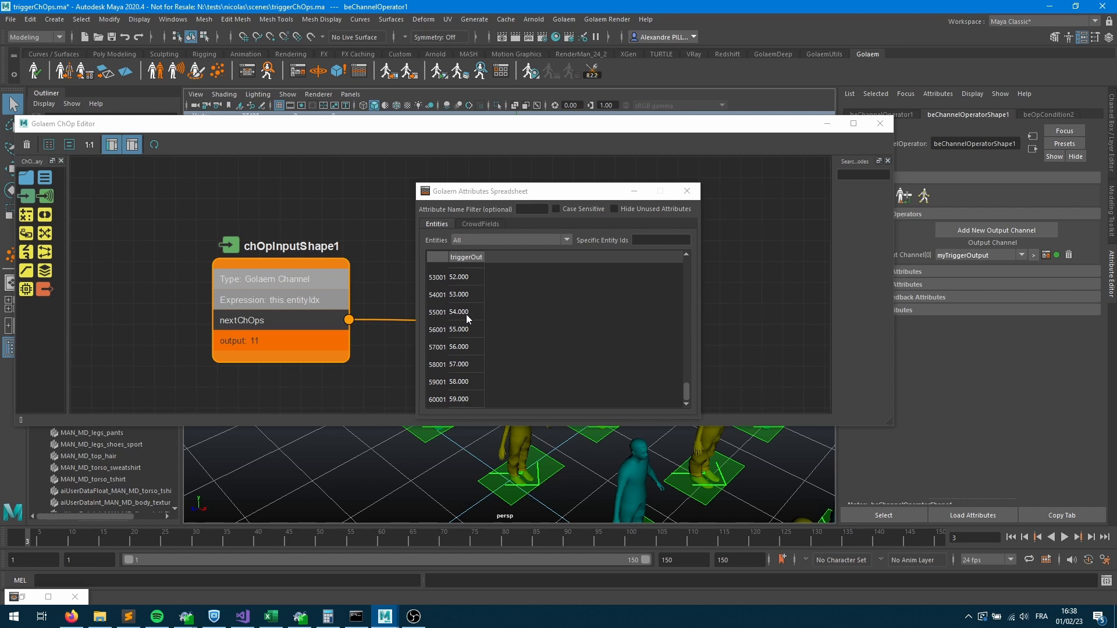
# Close the spreadsheet and insert a boolean operation with the < operator between the this.entityIdx input and myTriggerOutput.
pyautogui.click(687, 191)
pyautogui.moveTo(283, 319); pyautogui.dragTo(185, 245)
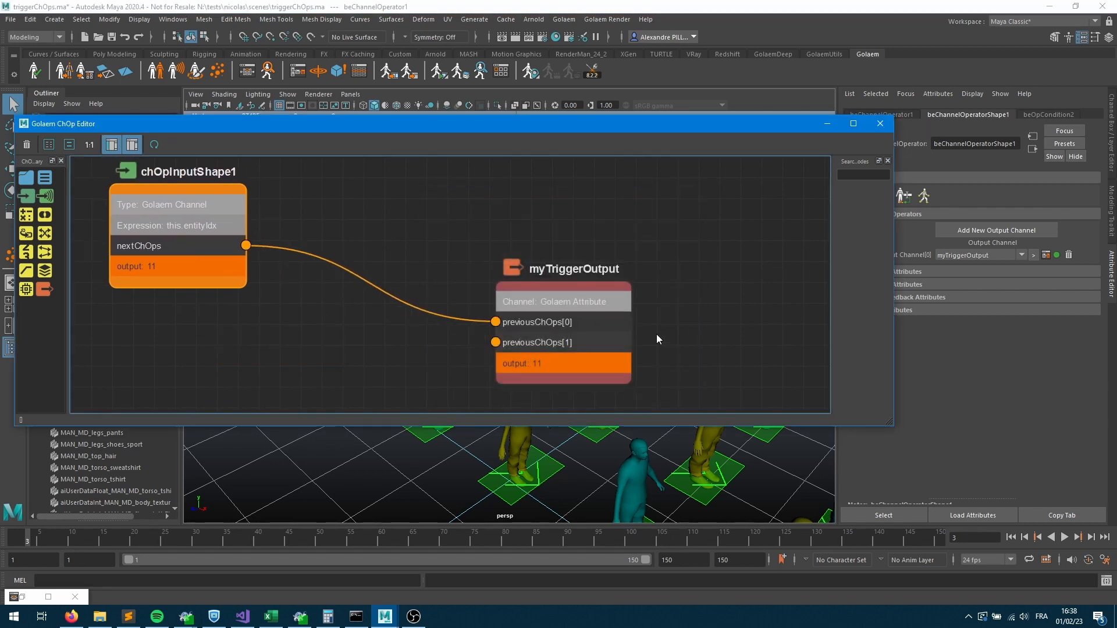
pyautogui.moveTo(602, 325); pyautogui.dragTo(704, 275)
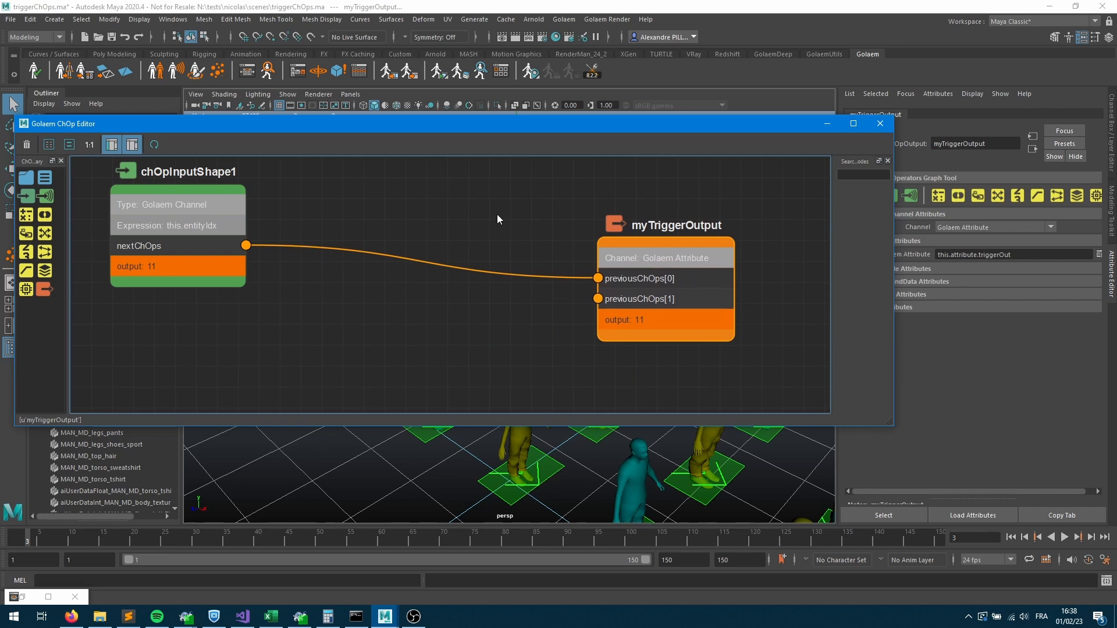
pyautogui.moveTo(44, 215); pyautogui.dragTo(434, 250)
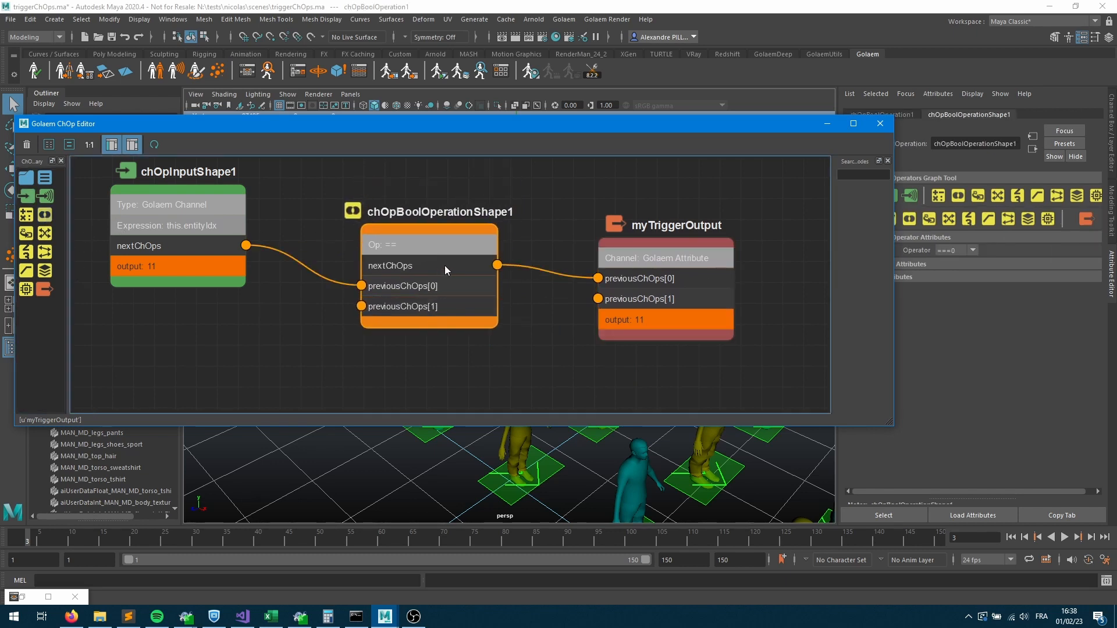
pyautogui.click(949, 251)
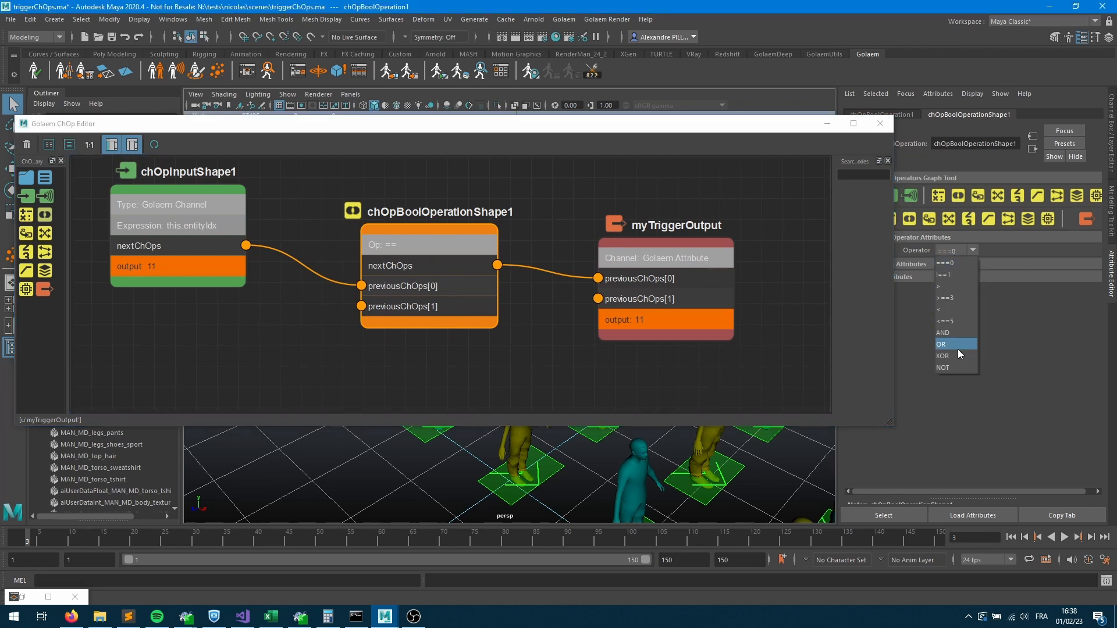
pyautogui.click(959, 309)
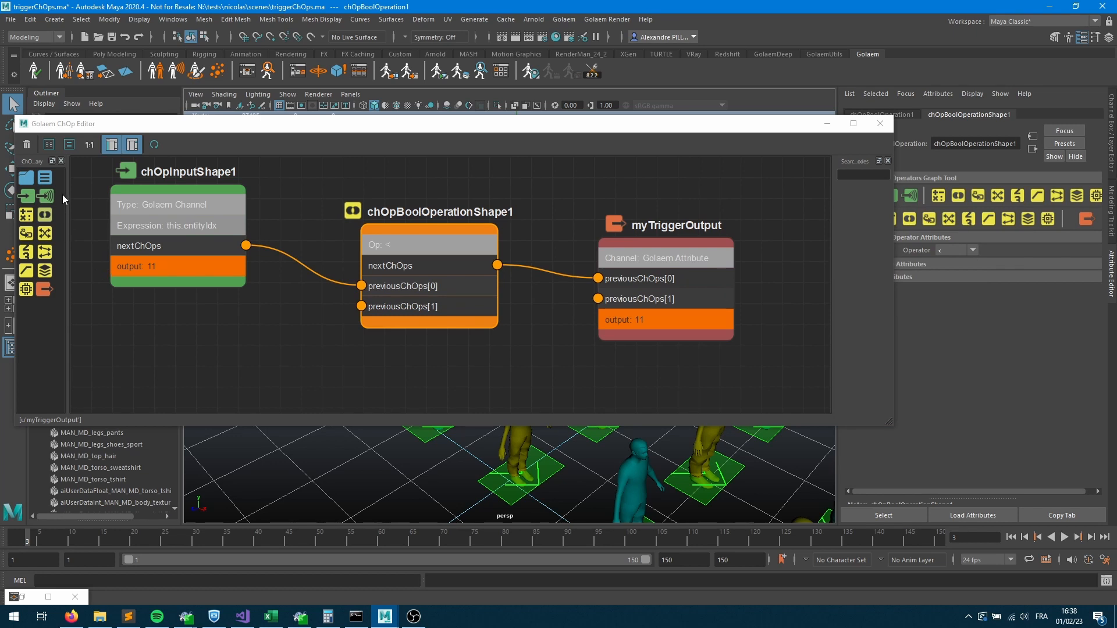
# Add a second input node to the ChOp graph and rename it const30.
pyautogui.moveTo(26, 197); pyautogui.dragTo(166, 352)
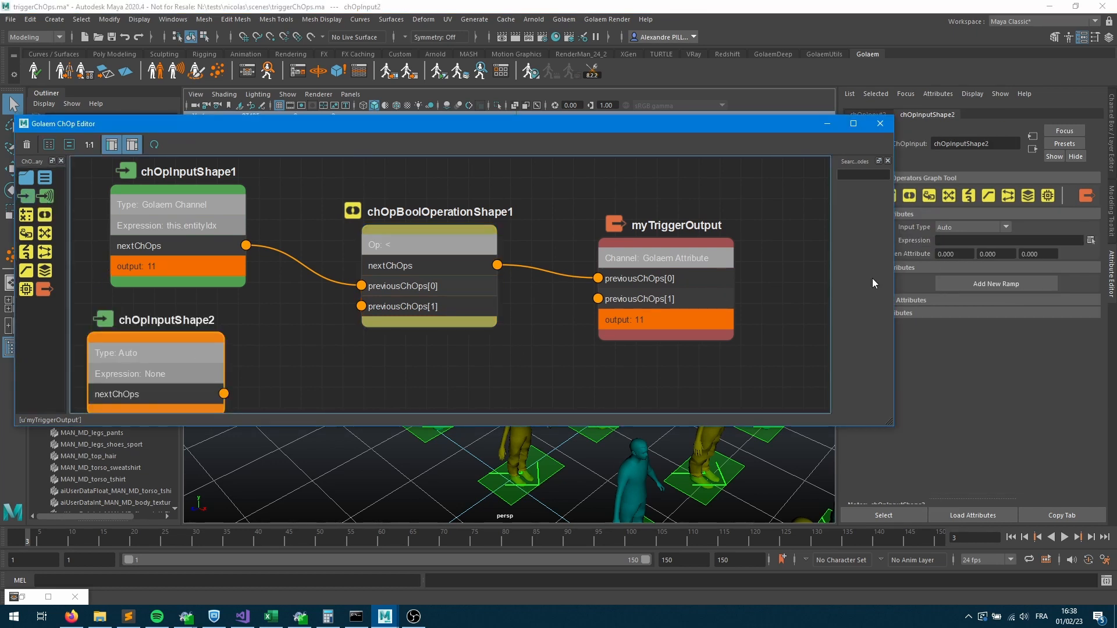
pyautogui.click(995, 142)
pyautogui.write('c')
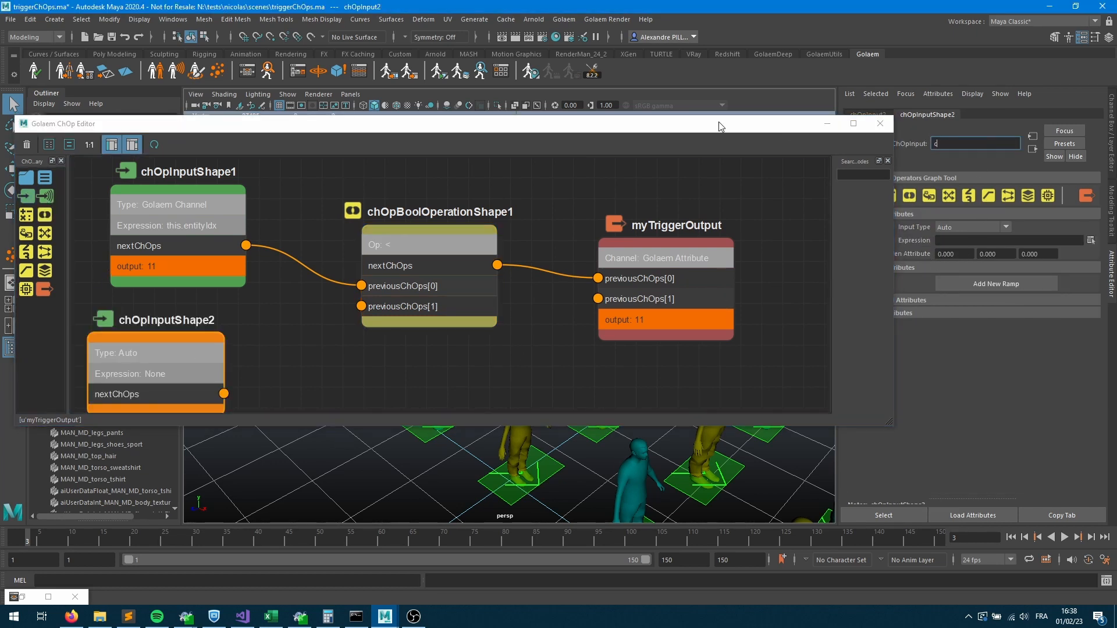
pyautogui.write('onst30')
pyautogui.press('Return')
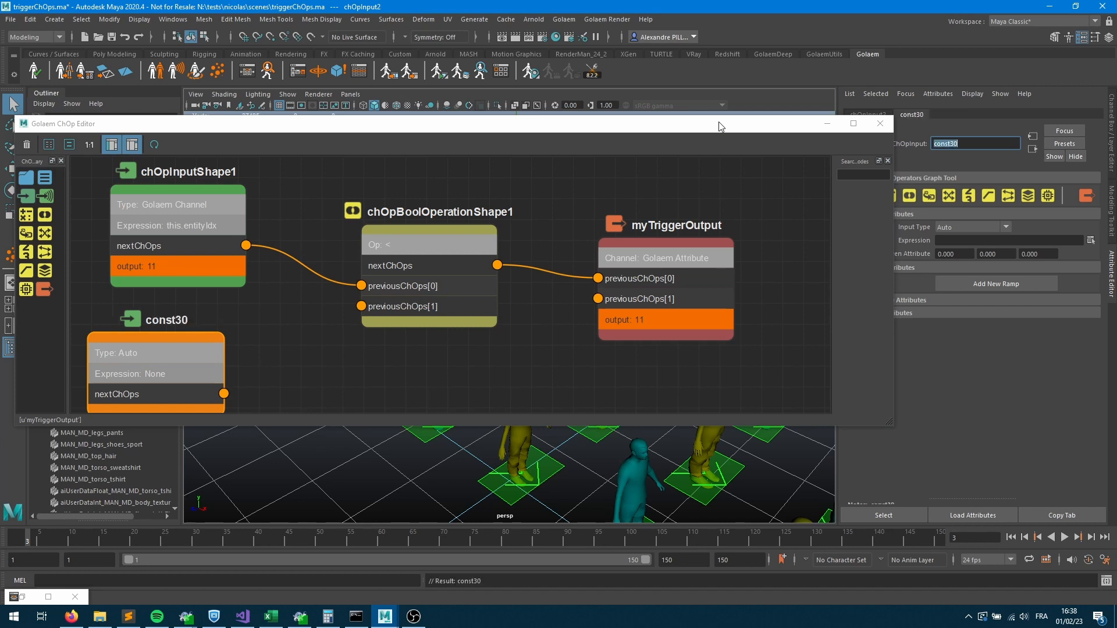
# Set const30's input type to Double with a value of 30 and connect it to the boolean operation's second input.
pyautogui.click(954, 227)
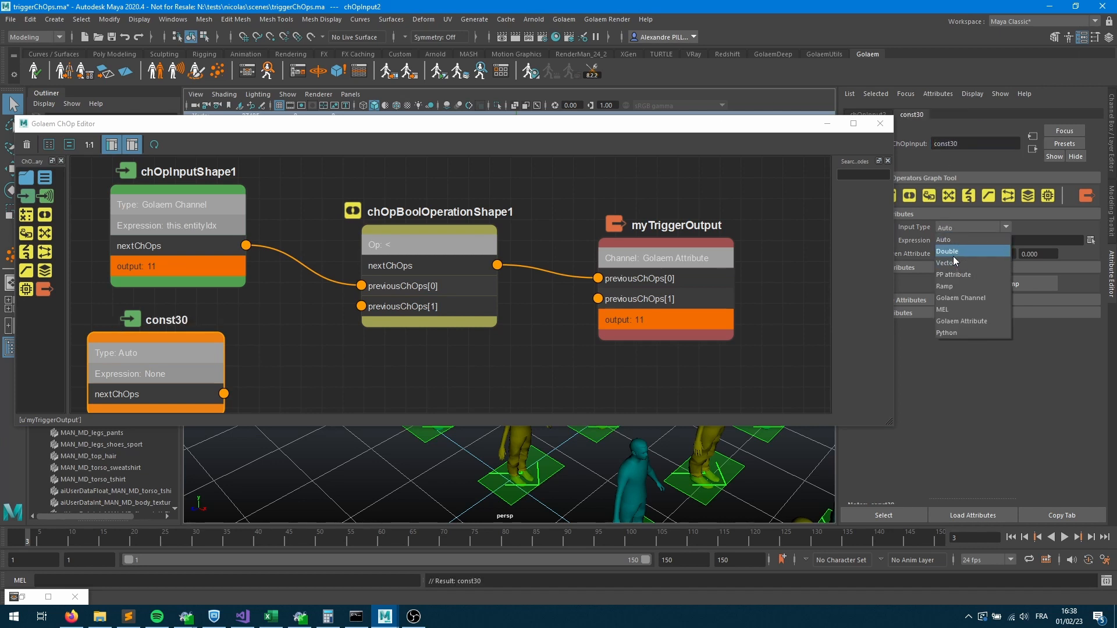
pyautogui.click(953, 251)
pyautogui.click(963, 237)
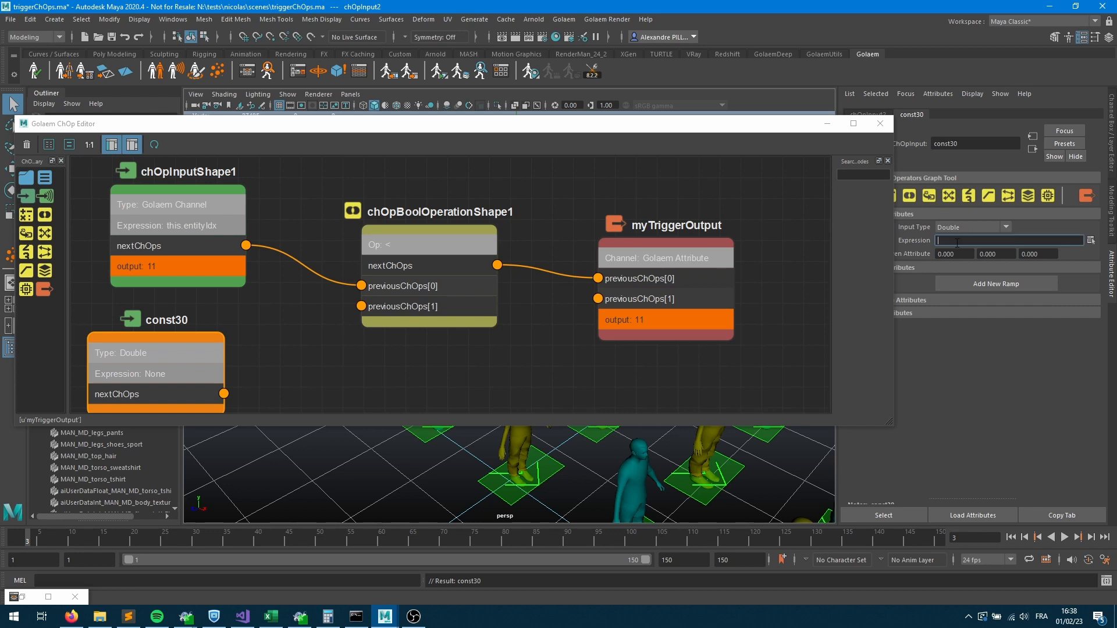
pyautogui.click(964, 253)
pyautogui.write('30')
pyautogui.press('Return')
pyautogui.moveTo(224, 394); pyautogui.dragTo(361, 306)
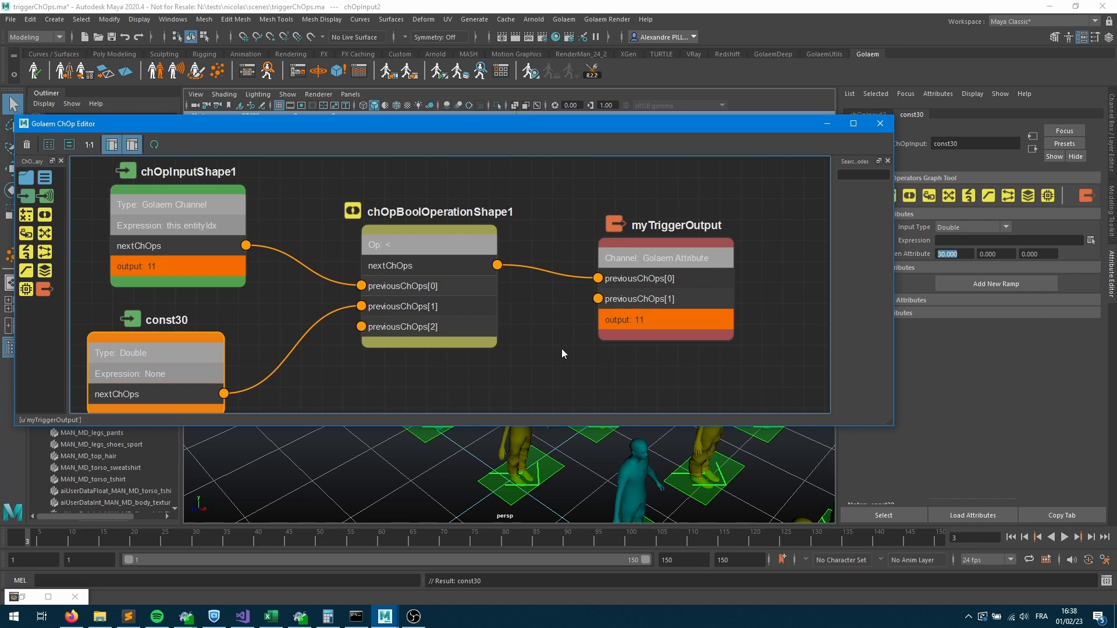
# Restart the simulation, advance to frame 2, and examine the entities' triggerOut values in the Golaem Attributes Spreadsheet.
pyautogui.click(1013, 536)
pyautogui.click(1089, 537)
pyautogui.click(359, 71)
pyautogui.scroll(-3, 505, 312)
pyautogui.scroll(-4, 491, 332)
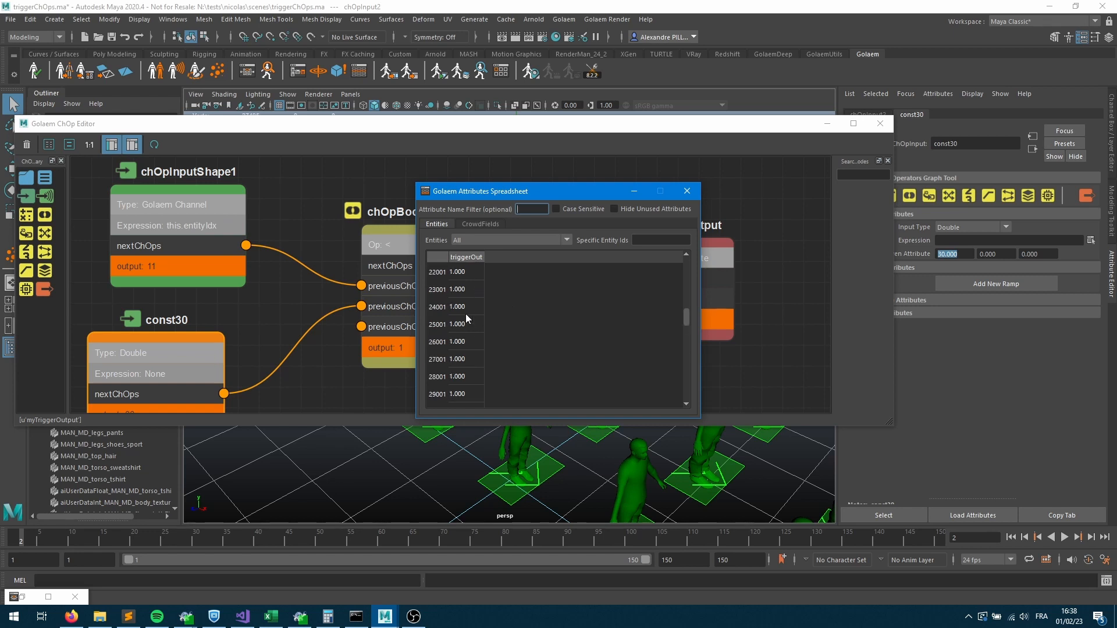
pyautogui.scroll(-2, 477, 306)
pyautogui.scroll(6, 484, 315)
pyautogui.scroll(-13, 483, 315)
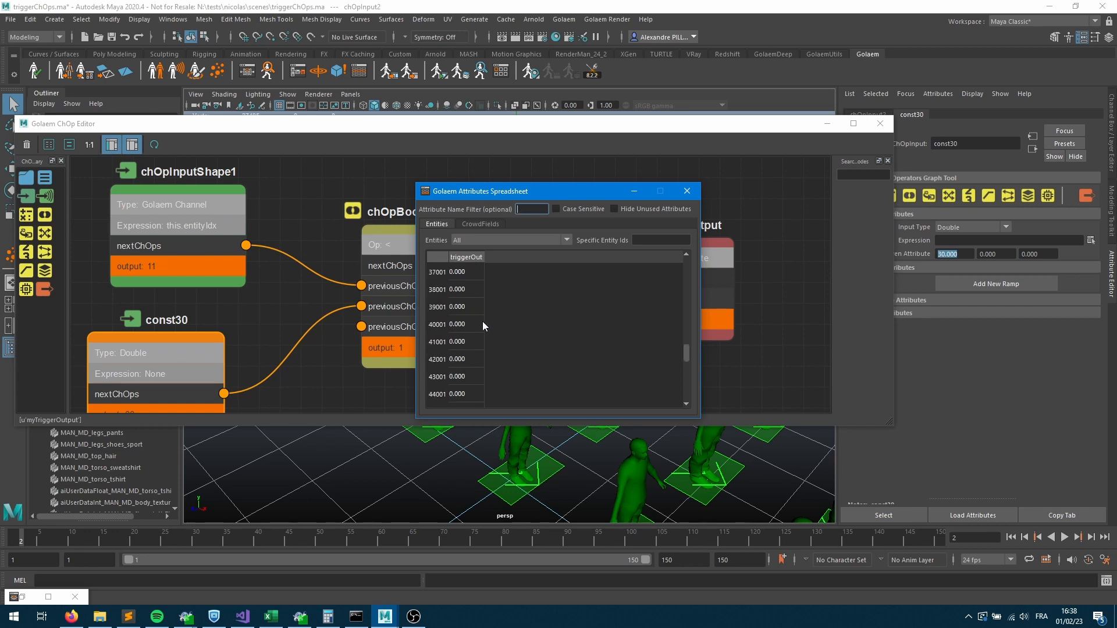
pyautogui.click(686, 192)
# Make the this.attribute.triggerOut == 1.000 expression the active start trigger of beMotionShape1, and put both editors away.
pyautogui.click(247, 71)
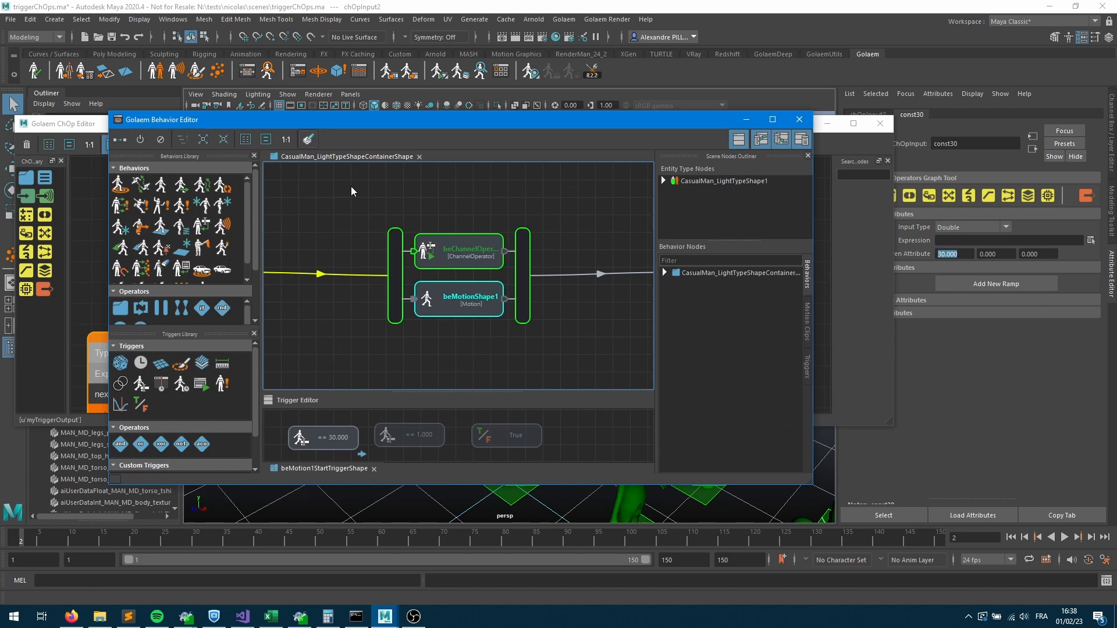
pyautogui.click(403, 435)
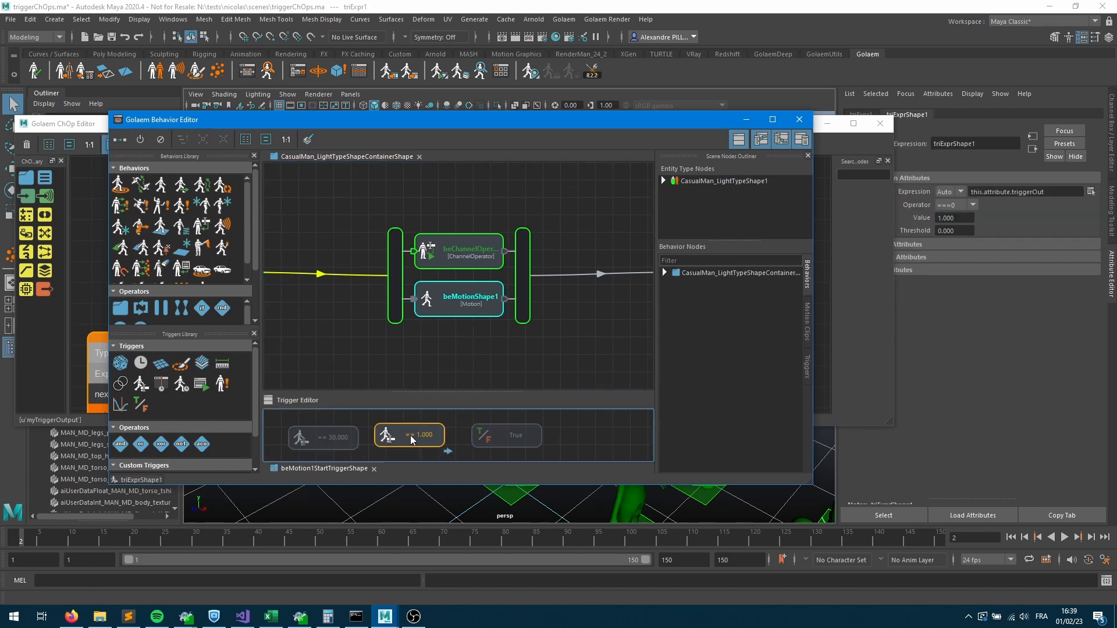
pyautogui.click(748, 119)
pyautogui.click(826, 124)
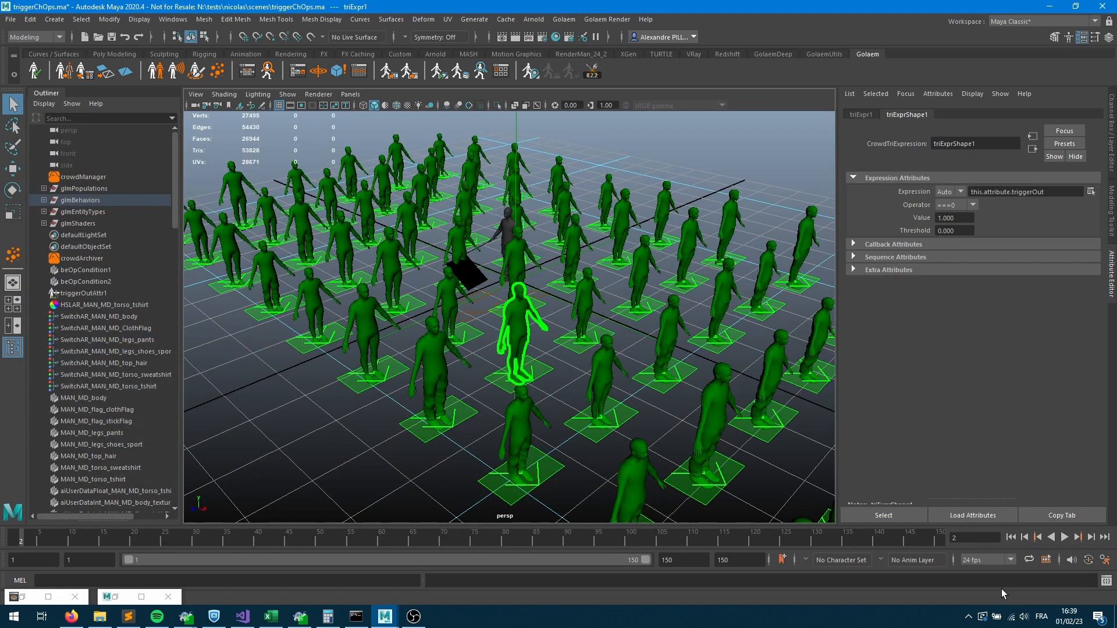
# Play the simulation from the first frame to about frame 33 to check which entities start walking.
pyautogui.click(1012, 538)
pyautogui.click(1064, 537)
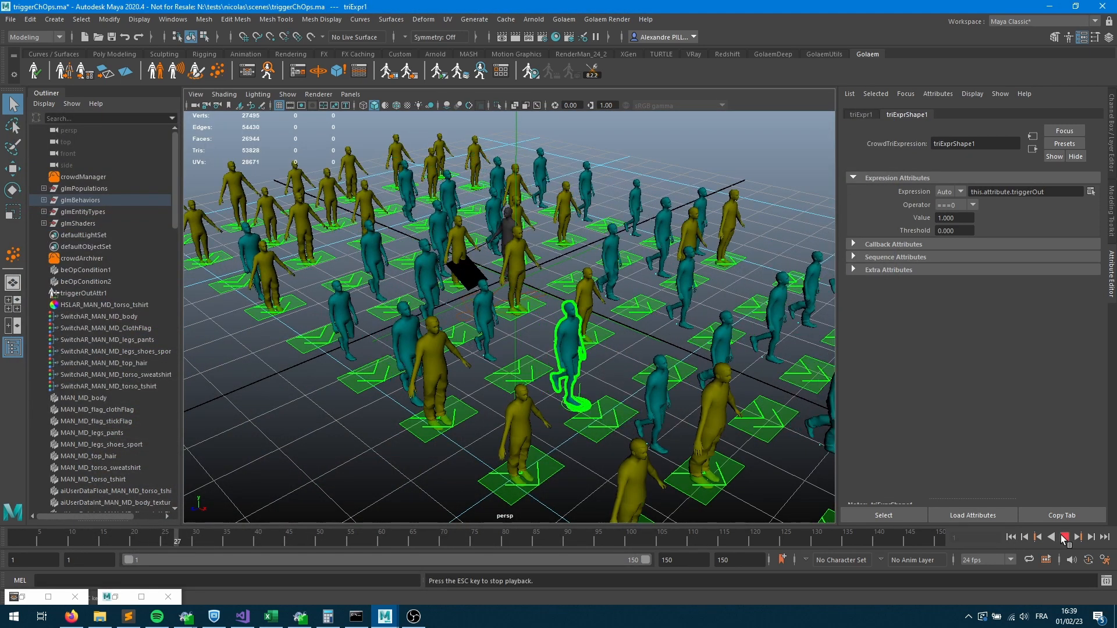
pyautogui.click(1064, 537)
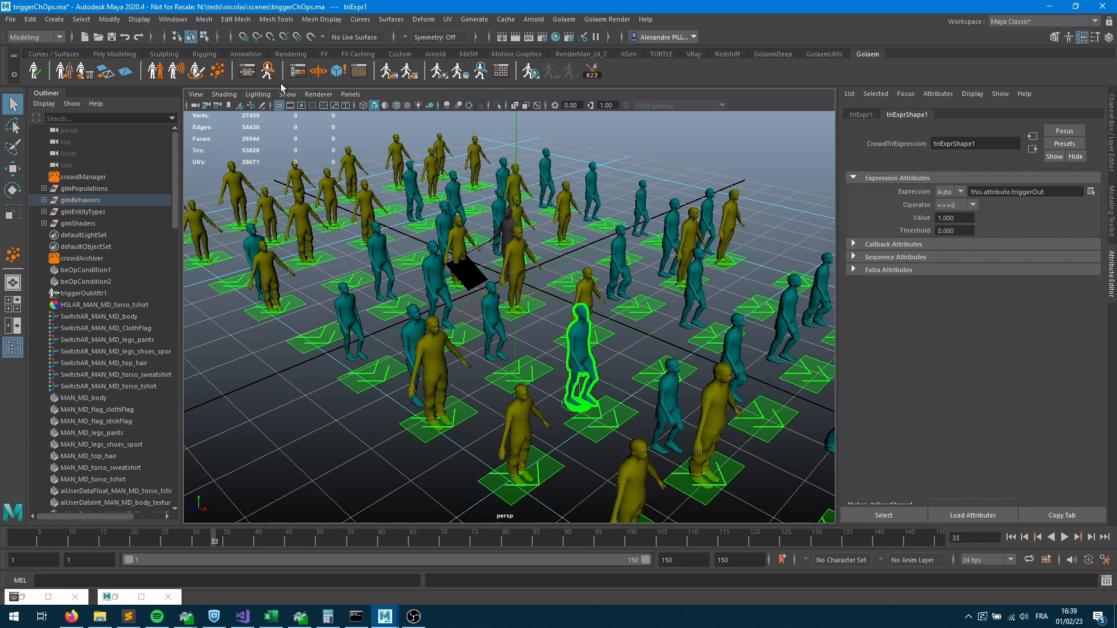
# Change the boolean operation's operator to == in the ChOp graph.
pyautogui.click(298, 72)
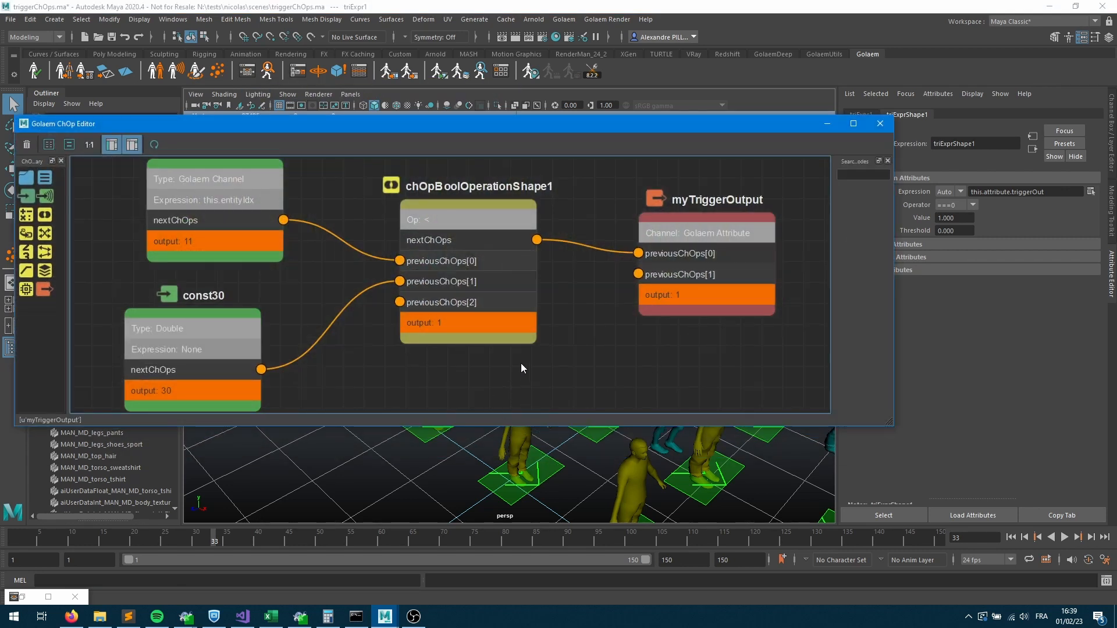
pyautogui.click(520, 234)
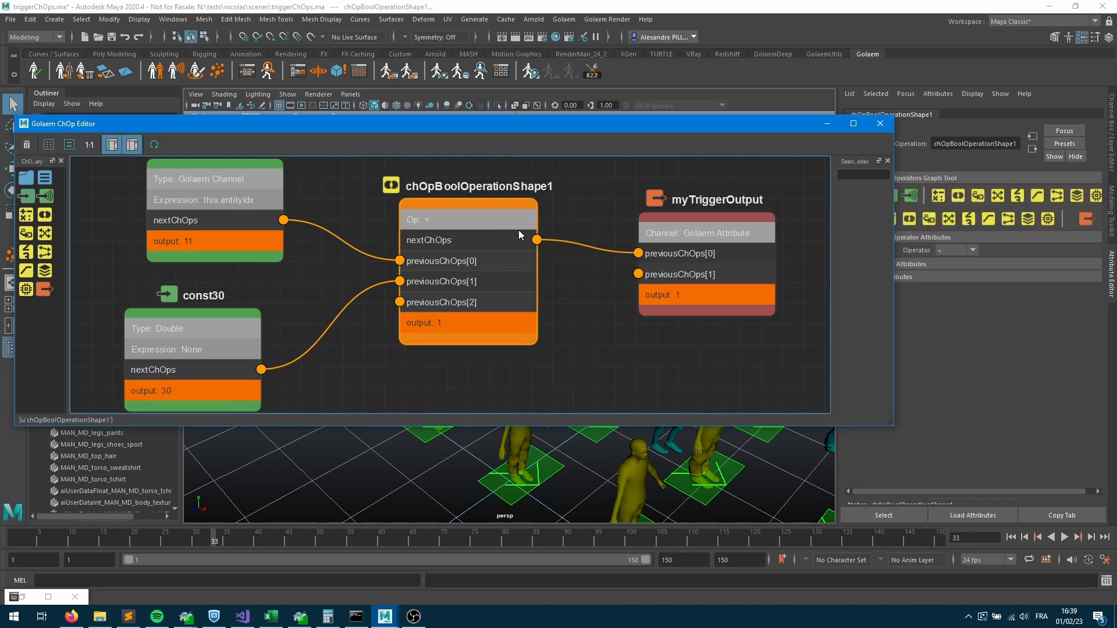
pyautogui.click(948, 251)
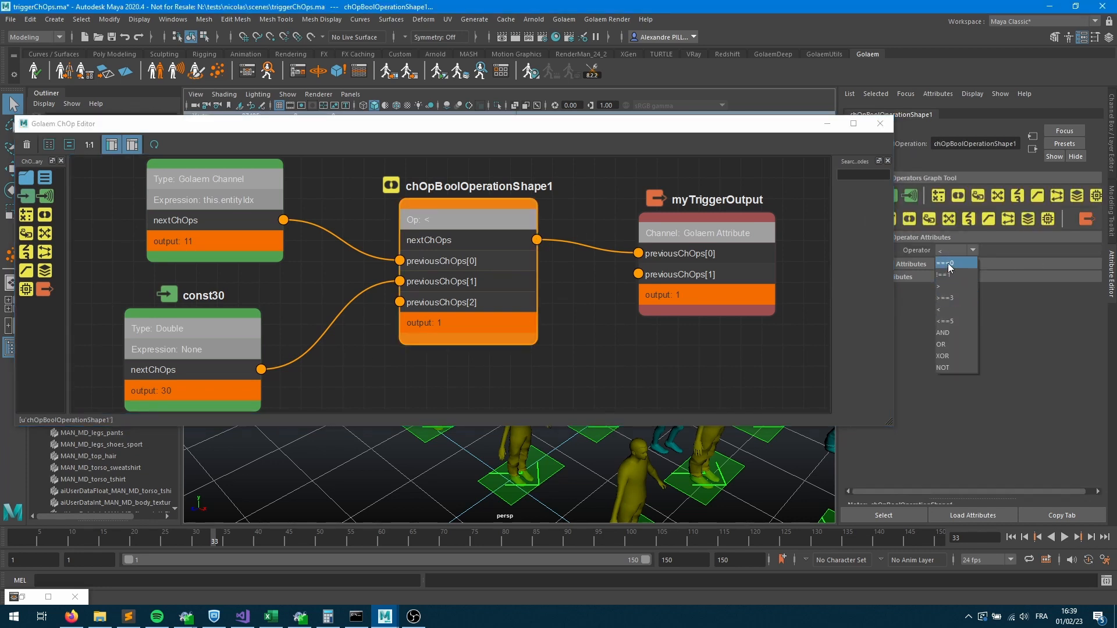
pyautogui.click(950, 265)
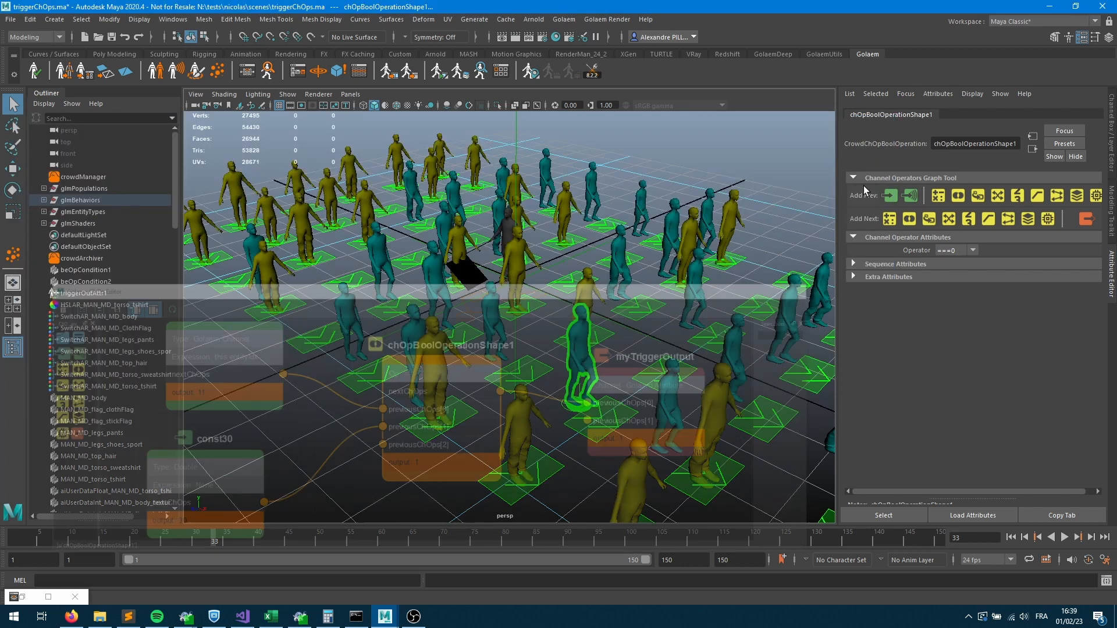
# Replay the simulation to frame 20 and inspect the walking entity's channel operator values in Crowd Visual Feedback.
pyautogui.click(1064, 537)
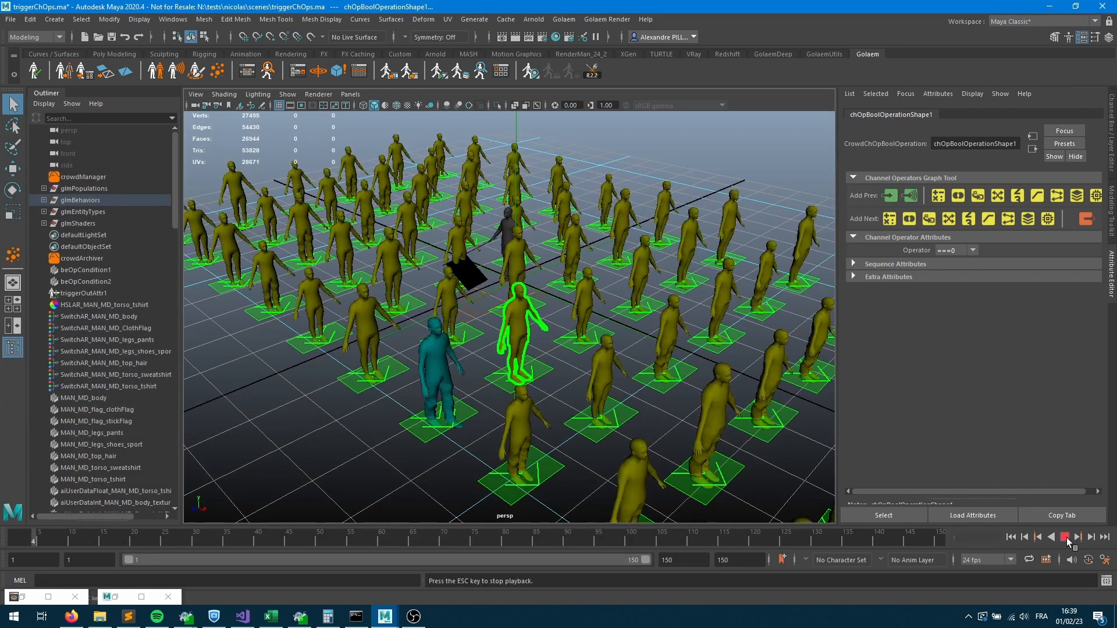
pyautogui.click(1068, 538)
pyautogui.doubleClick(476, 367)
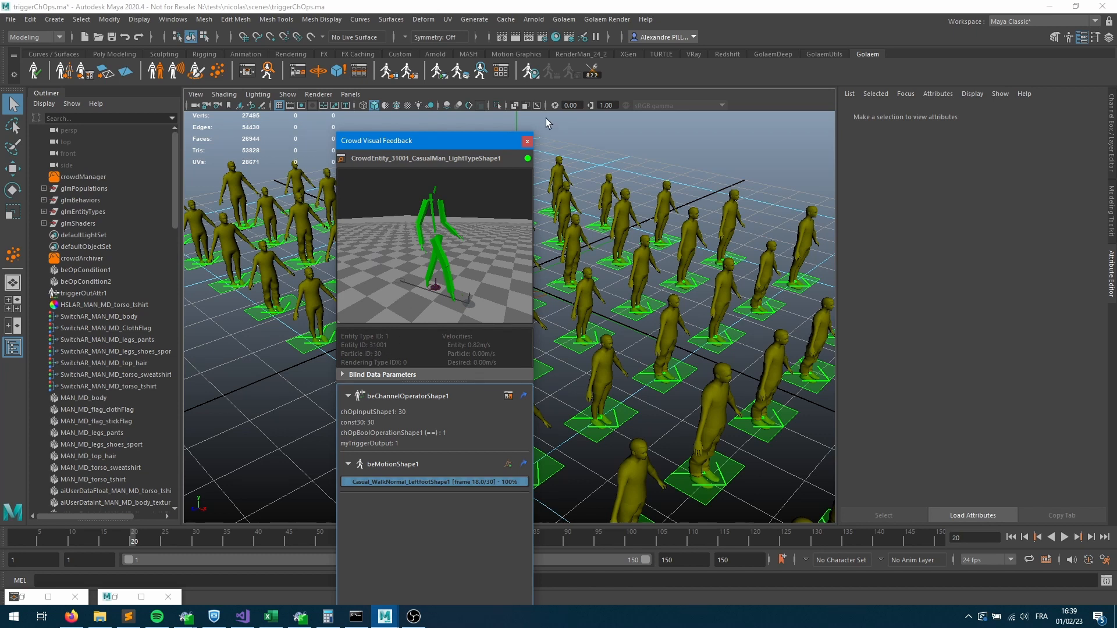
pyautogui.click(527, 142)
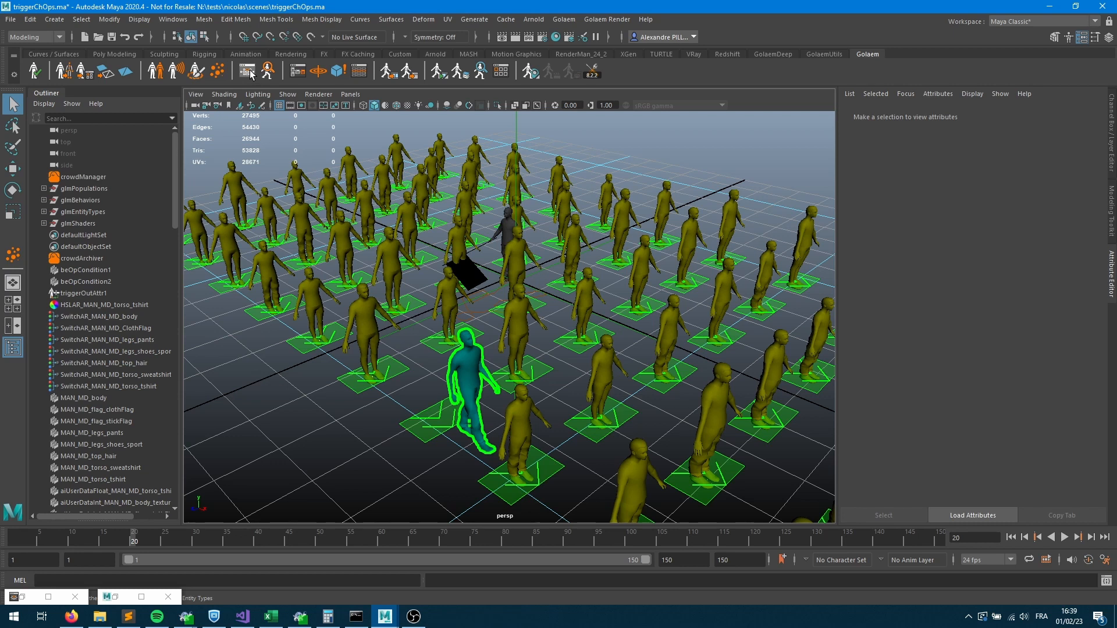
# Move the two input nodes up, add a third input node below const30, and connect it to the boolean operation's third input.
pyautogui.click(298, 71)
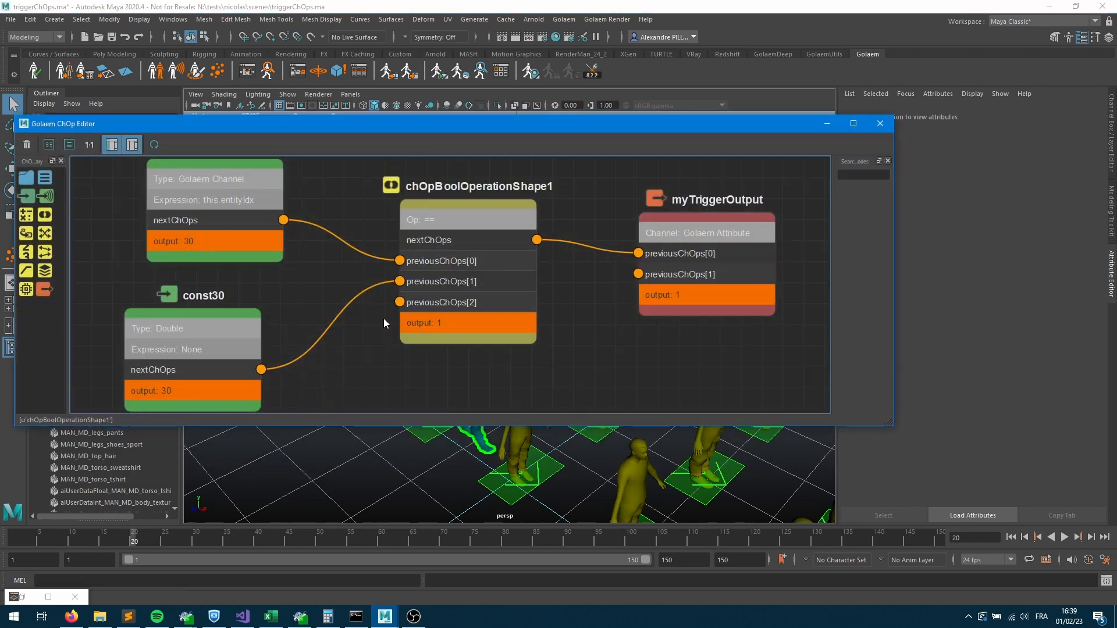
pyautogui.moveTo(243, 245); pyautogui.dragTo(233, 188)
pyautogui.moveTo(256, 329); pyautogui.dragTo(264, 256)
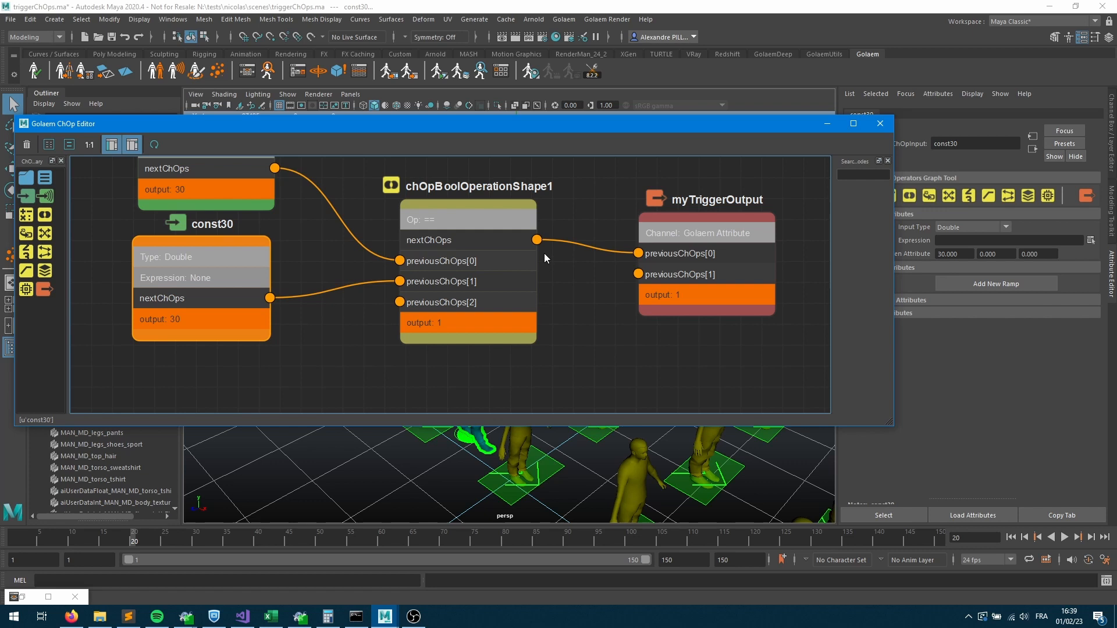
pyautogui.moveTo(31, 194); pyautogui.dragTo(266, 400)
pyautogui.moveTo(297, 343); pyautogui.dragTo(308, 328, button='middle')
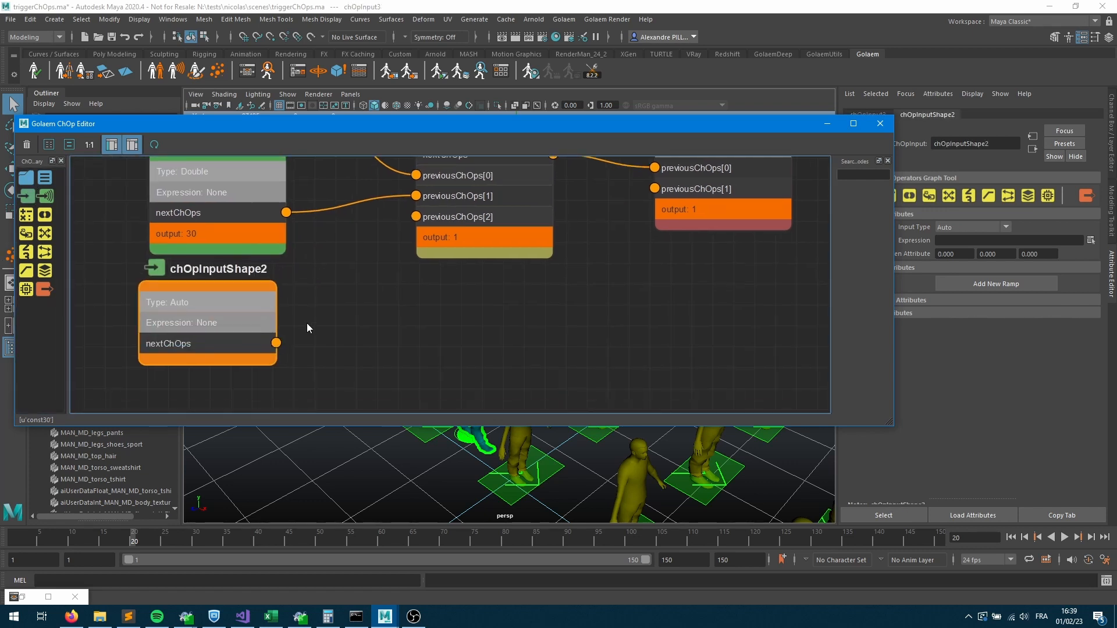
pyautogui.moveTo(277, 344); pyautogui.dragTo(415, 216)
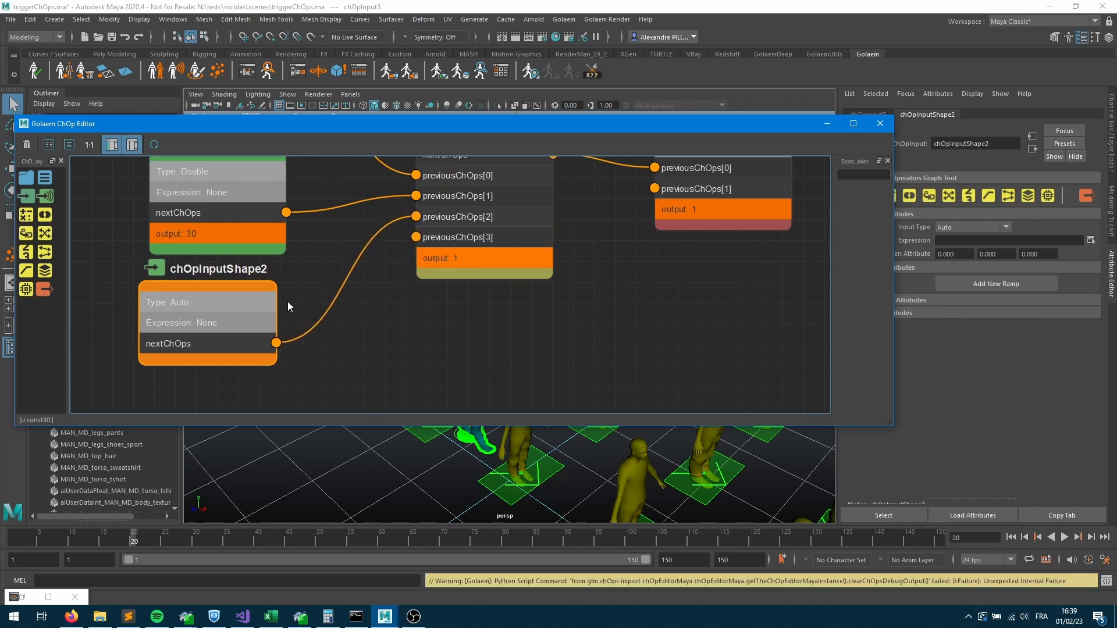
# Rename the new input node thresholdComp, set its type to Double, and give it a value of 10.
pyautogui.doubleClick(1003, 142)
pyautogui.write('threshold')
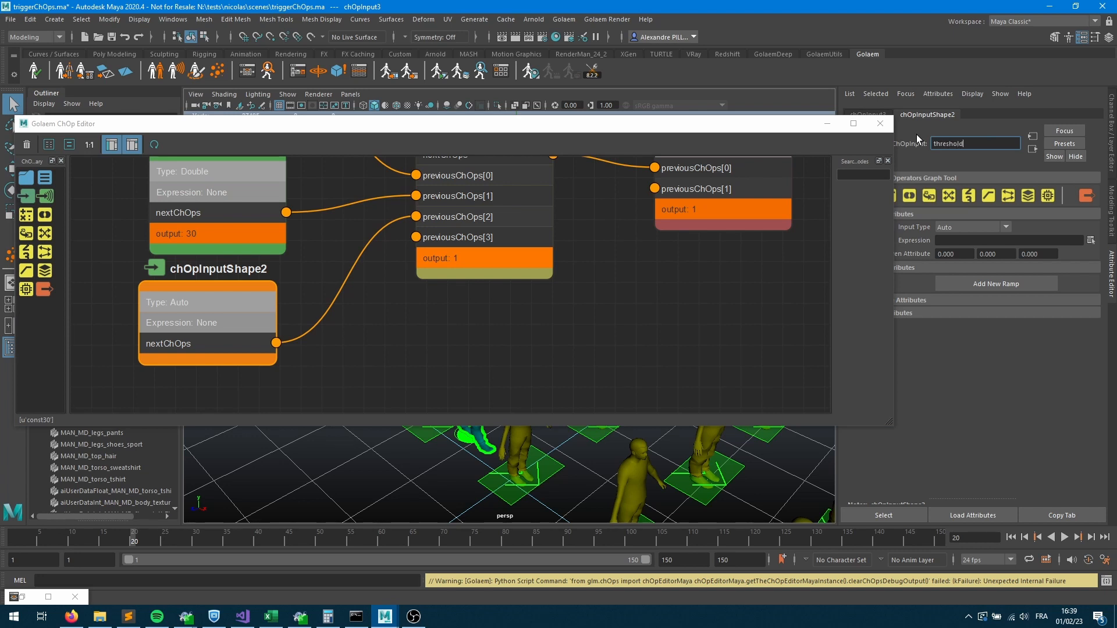
pyautogui.write('Com')
pyautogui.click(954, 227)
pyautogui.click(954, 259)
pyautogui.click(956, 256)
pyautogui.write('10')
pyautogui.press('Tab')
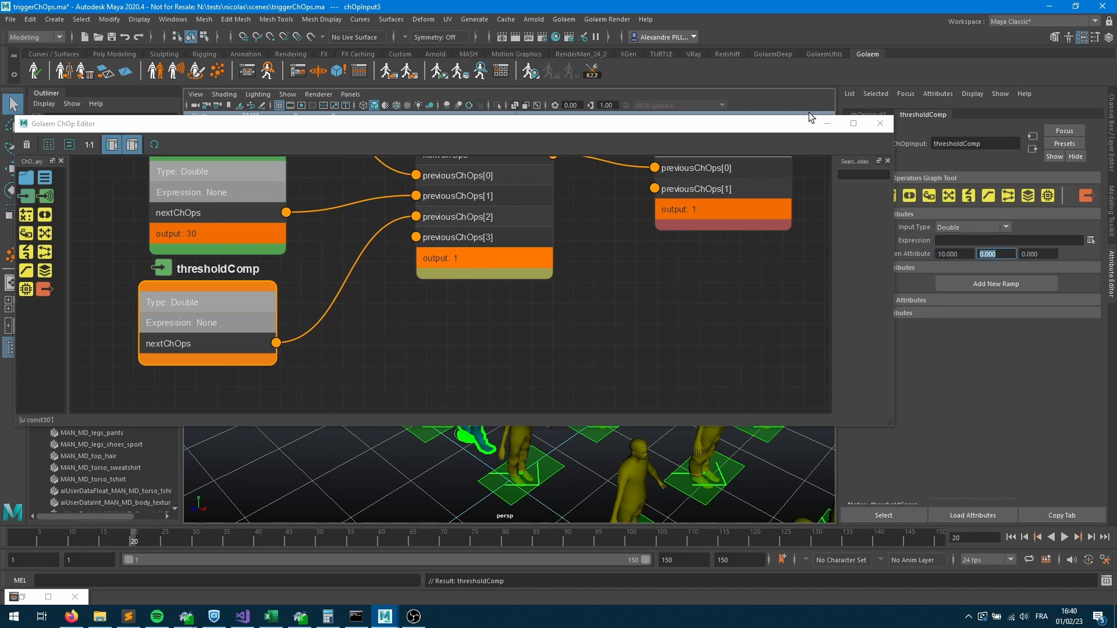
# Replay the simulation from the first frame to frame 26 and examine the node outputs in the ChOp graph.
pyautogui.click(827, 123)
pyautogui.click(1011, 537)
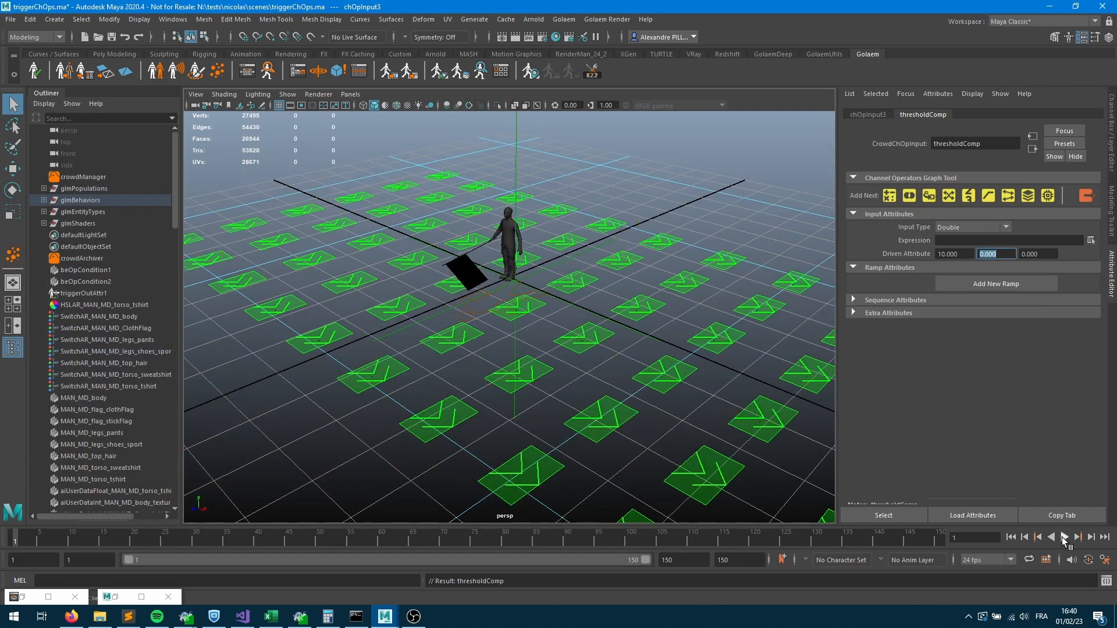
pyautogui.click(1064, 537)
pyautogui.press('Escape')
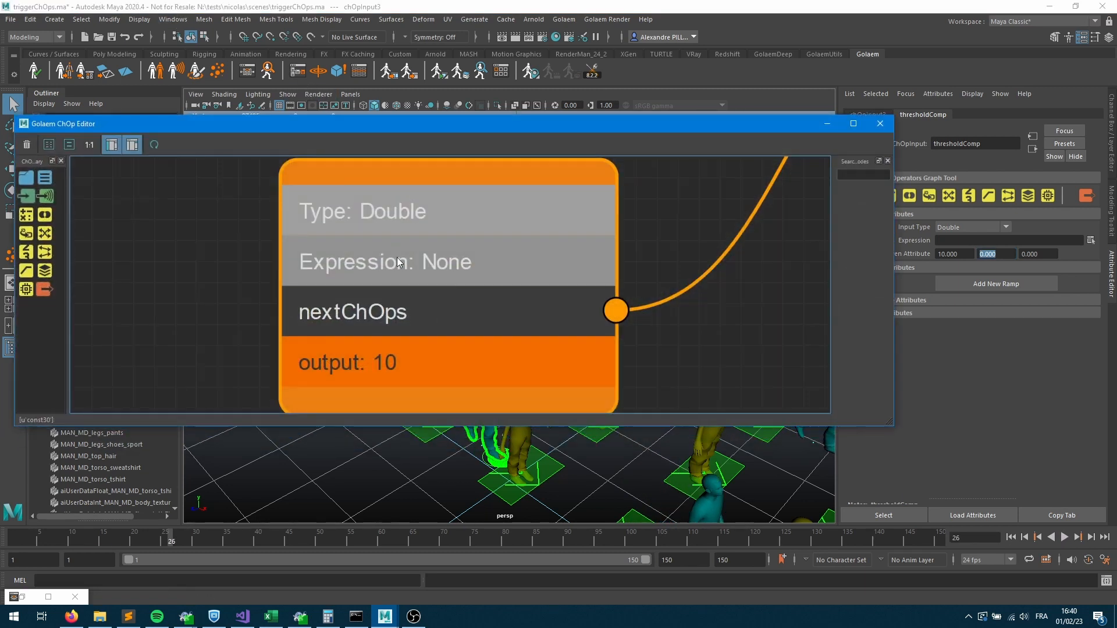
pyautogui.scroll(-6, 406, 272)
pyautogui.moveTo(504, 225); pyautogui.dragTo(403, 300, button='middle')
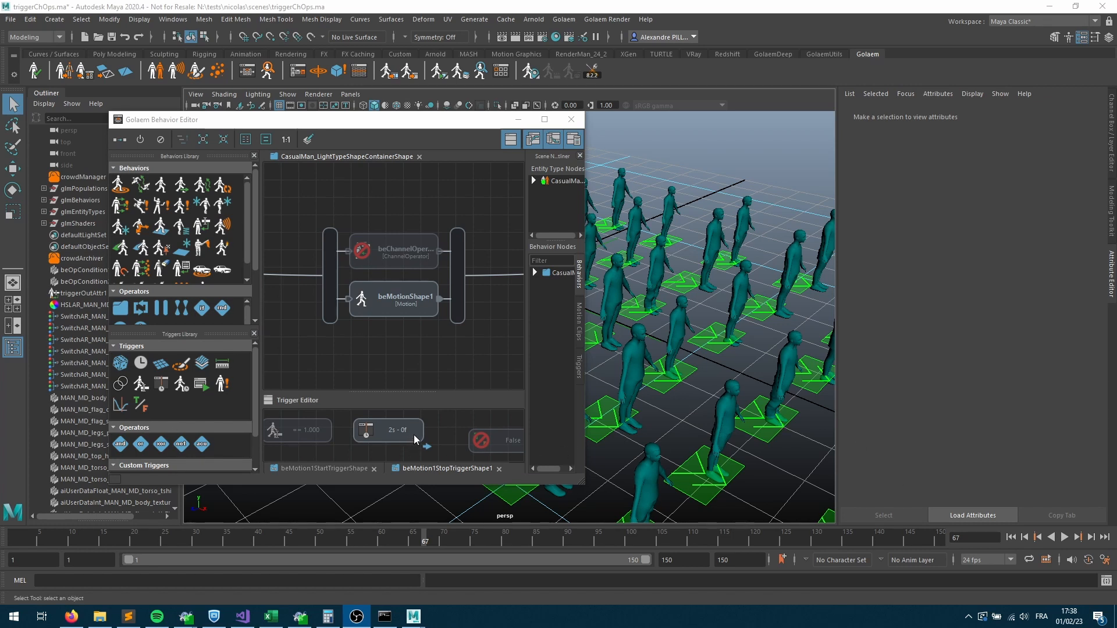
# Add a motion time trigger between the 2-second behavior time trigger and the False trigger in beMotion1StopTriggerShape1.
pyautogui.click(383, 430)
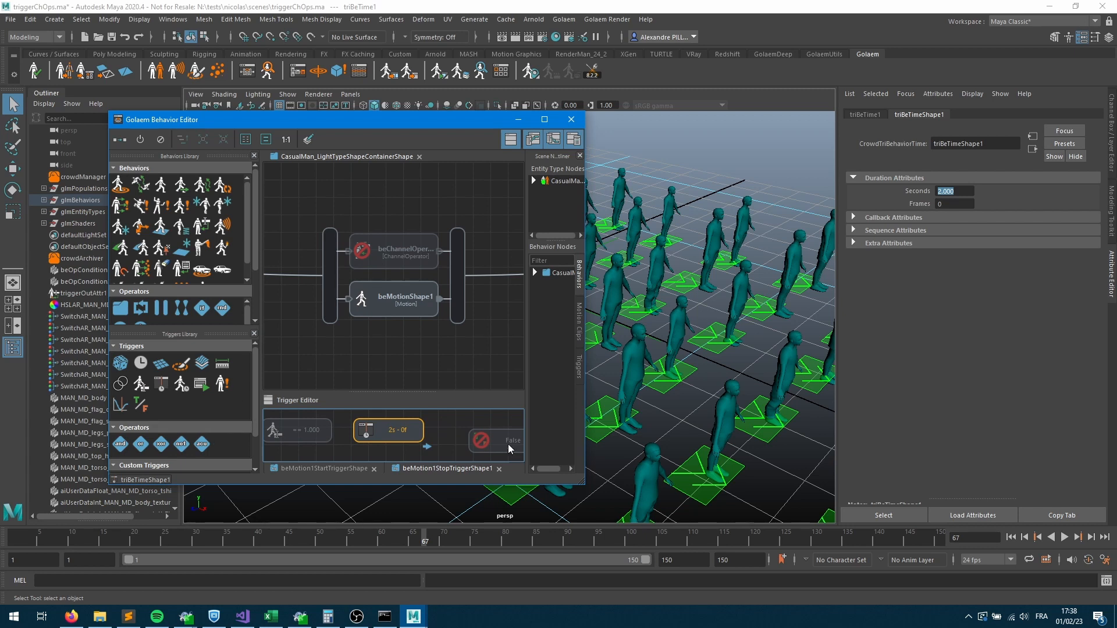
pyautogui.moveTo(508, 444); pyautogui.dragTo(556, 444)
pyautogui.moveTo(185, 387); pyautogui.dragTo(484, 436)
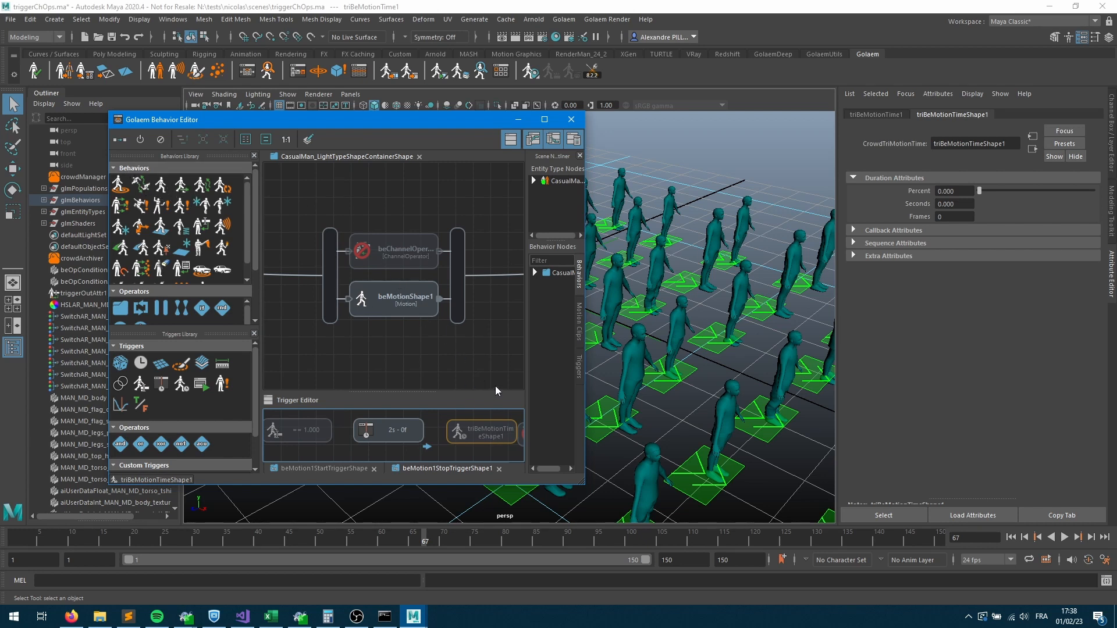
pyautogui.click(391, 437)
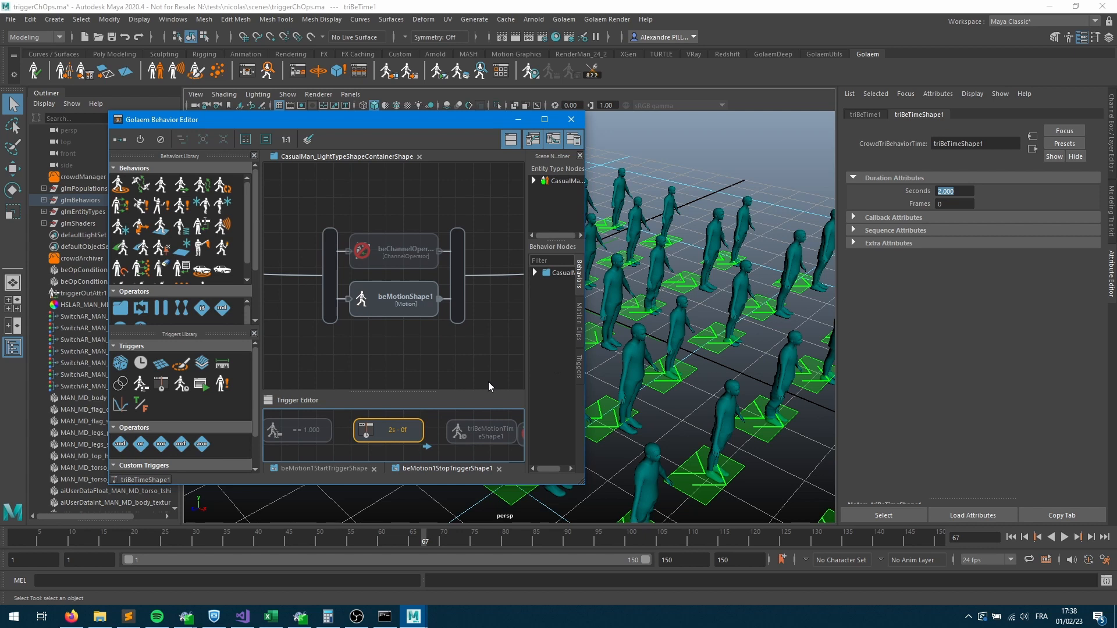
# Replay the simulation from the first frame to frame 71, pausing near frame 51, to check the 2-second motion stop trigger.
pyautogui.click(1011, 537)
pyautogui.click(1066, 538)
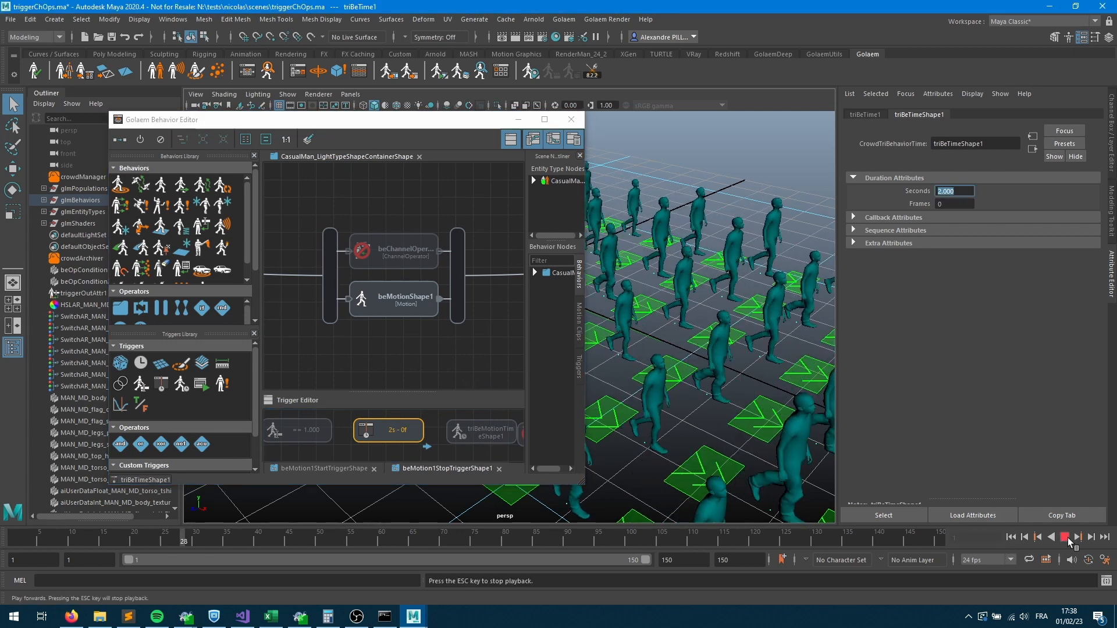
pyautogui.click(1066, 538)
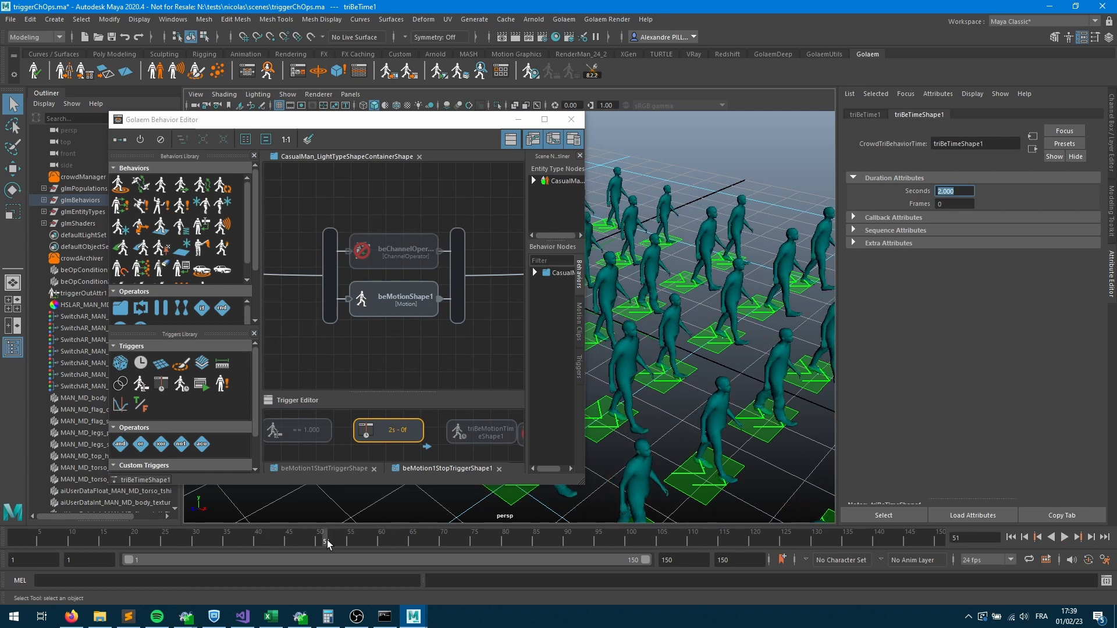
pyautogui.click(1065, 539)
pyautogui.click(1065, 538)
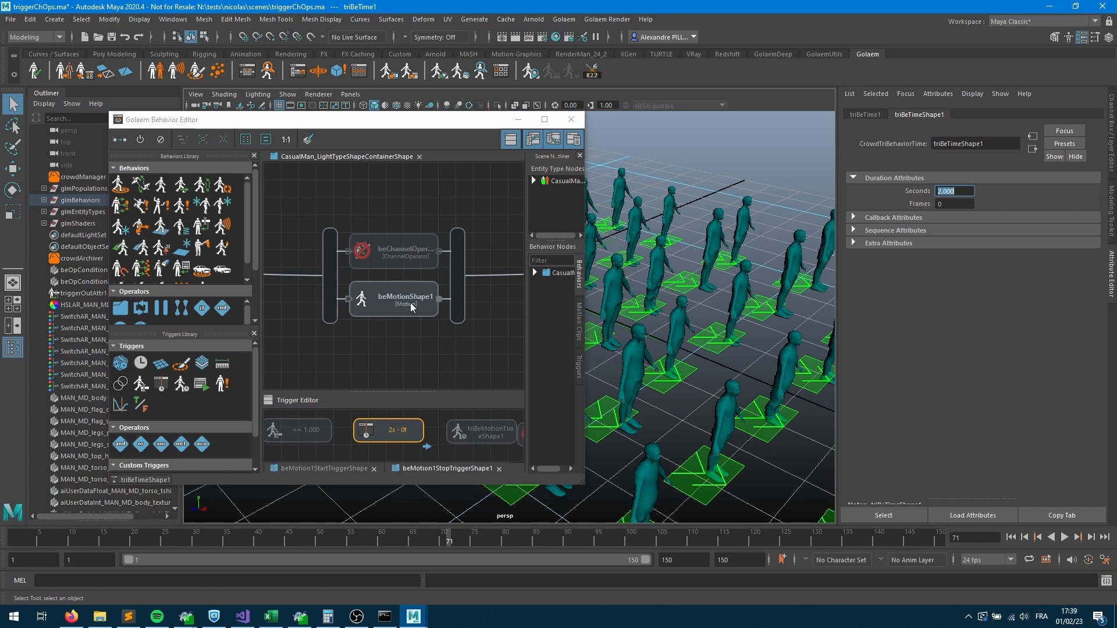
# Enable the beChannelOperatorShape1 behavior and open its ChOp graph, moving the myTriggerOutput node to make room.
pyautogui.click(360, 256)
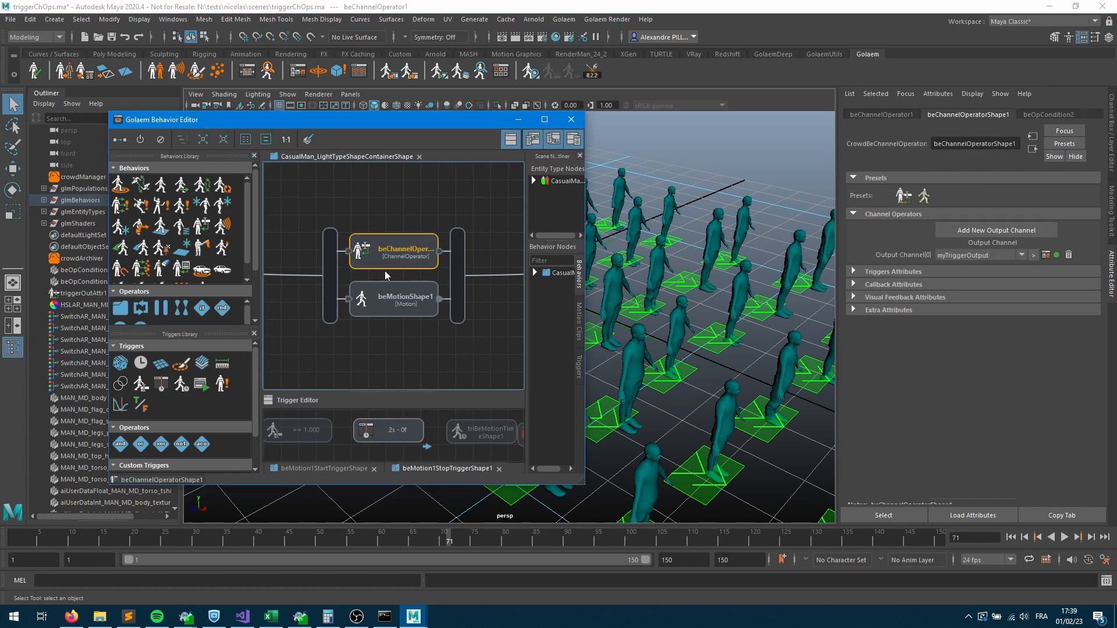
pyautogui.click(298, 72)
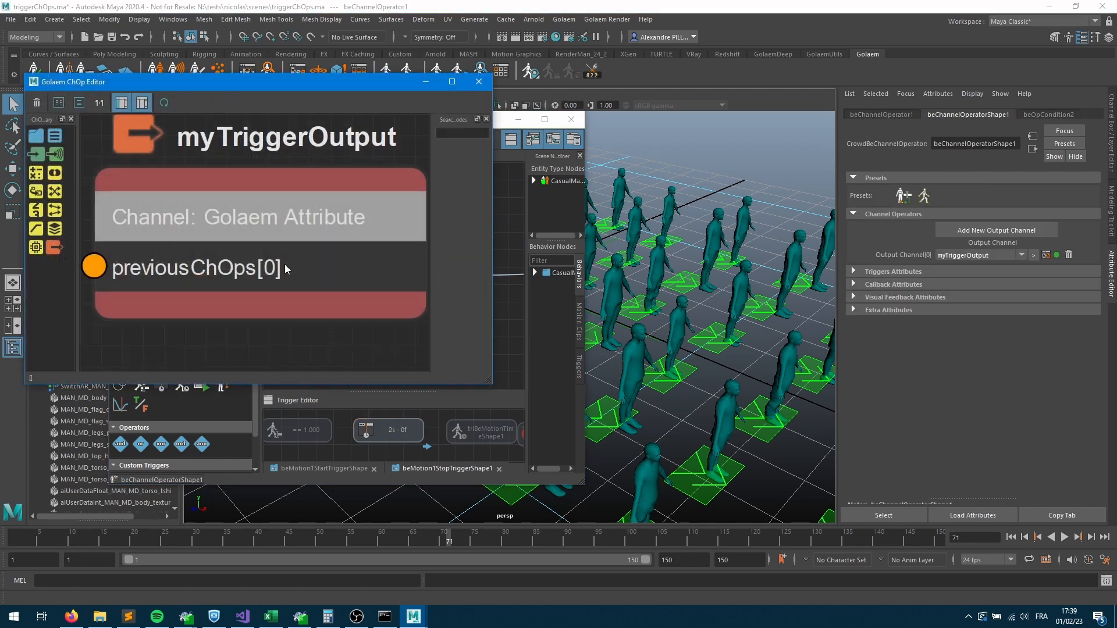
pyautogui.scroll(-5, 285, 264)
pyautogui.moveTo(267, 280); pyautogui.dragTo(331, 274)
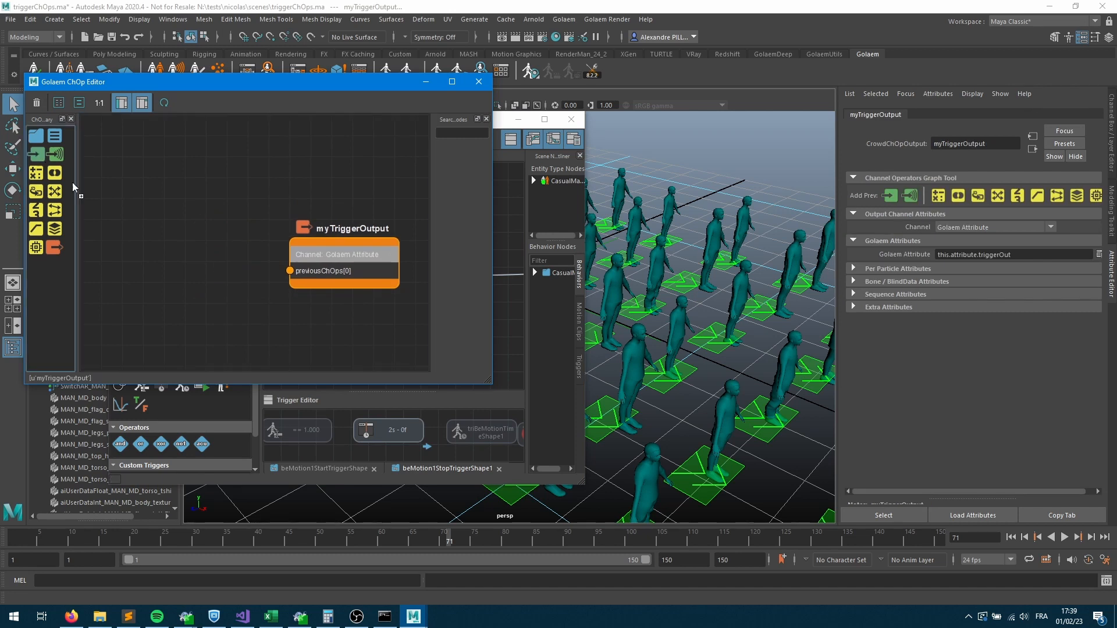
# Add an input node to the ChOp graph, filter the attributes by behavior, and apply this.[behaviorName].runningTime as its expression.
pyautogui.moveTo(72, 182); pyautogui.dragTo(169, 242)
pyautogui.click(1091, 240)
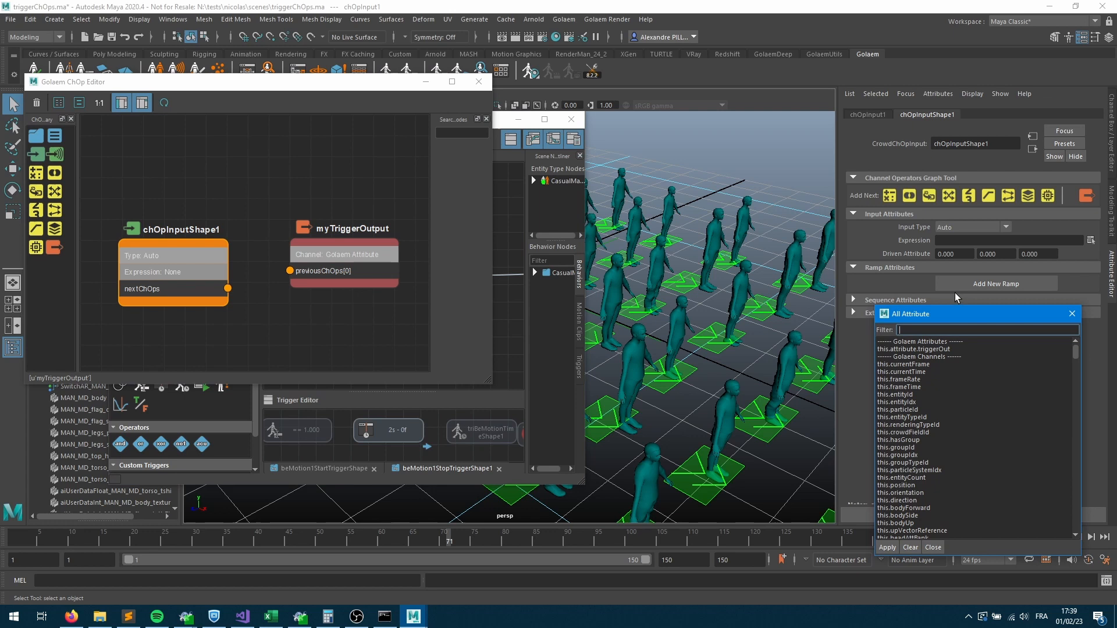
pyautogui.write('behavior')
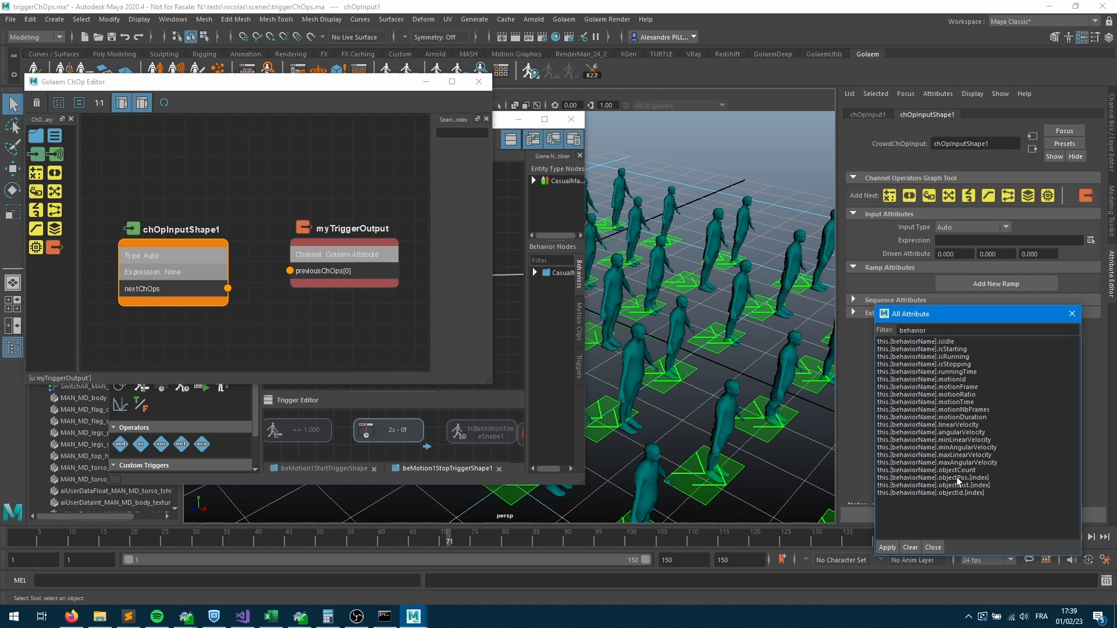
pyautogui.doubleClick(954, 372)
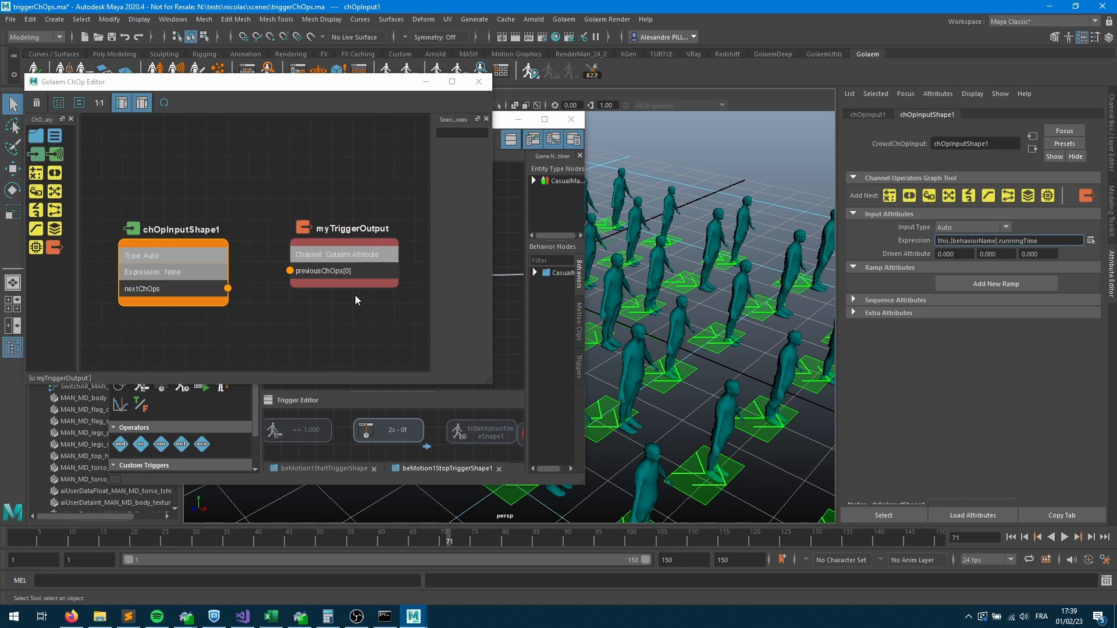
# Set the input node's expression to this.beMotionShape1.runningTime and connect the node to myTriggerOutput.
pyautogui.click(505, 327)
pyautogui.click(384, 306)
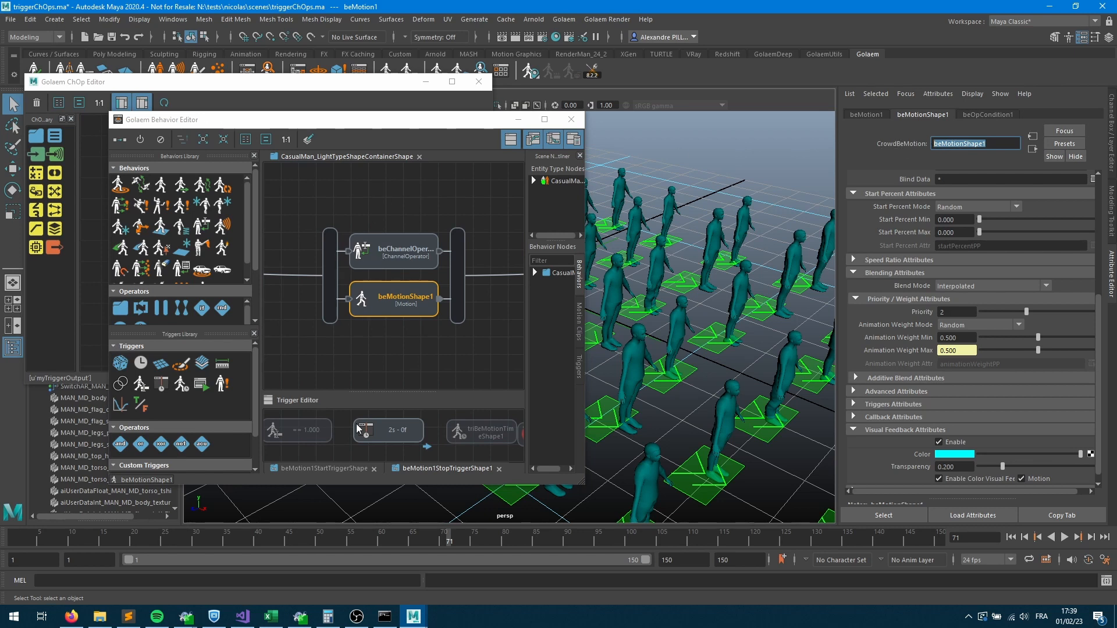
pyautogui.click(220, 92)
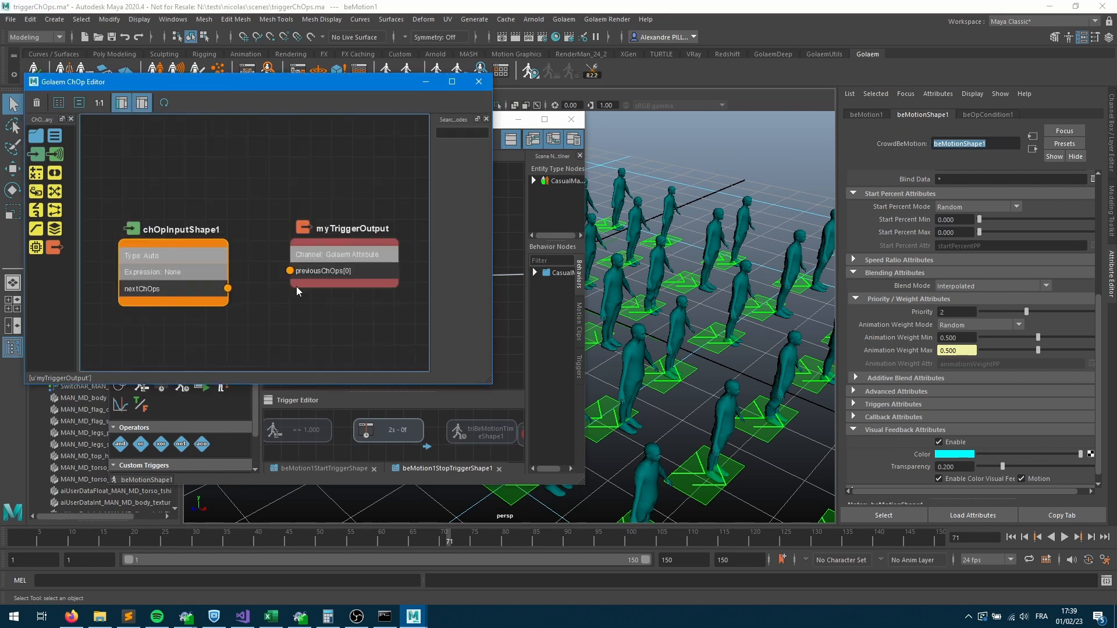
pyautogui.click(218, 273)
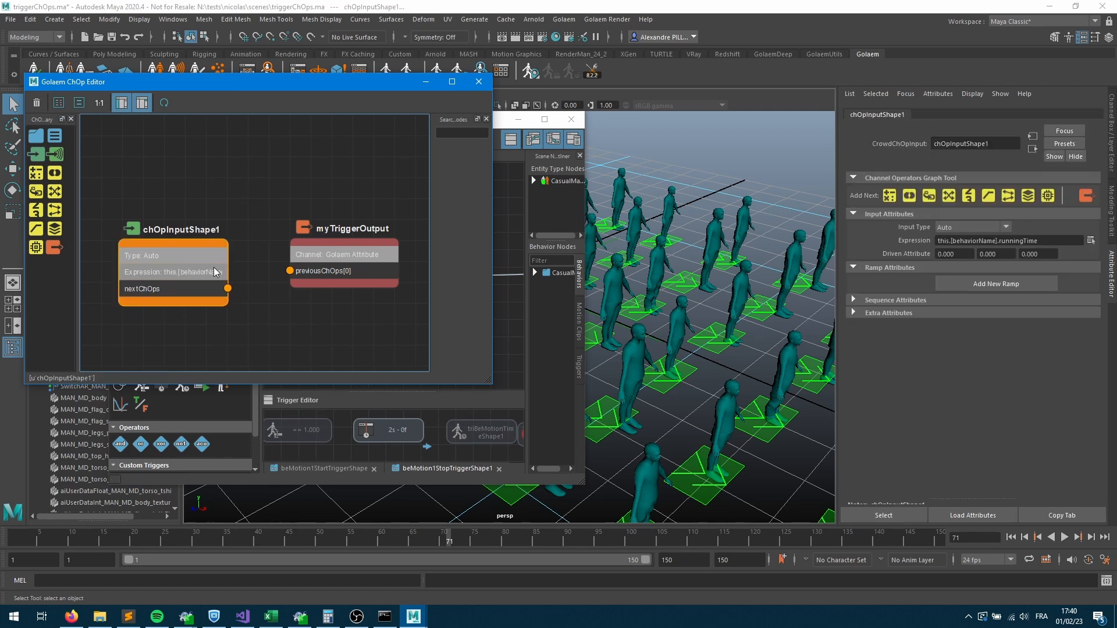
pyautogui.moveTo(951, 241); pyautogui.dragTo(998, 242)
pyautogui.write('beMotionShape1')
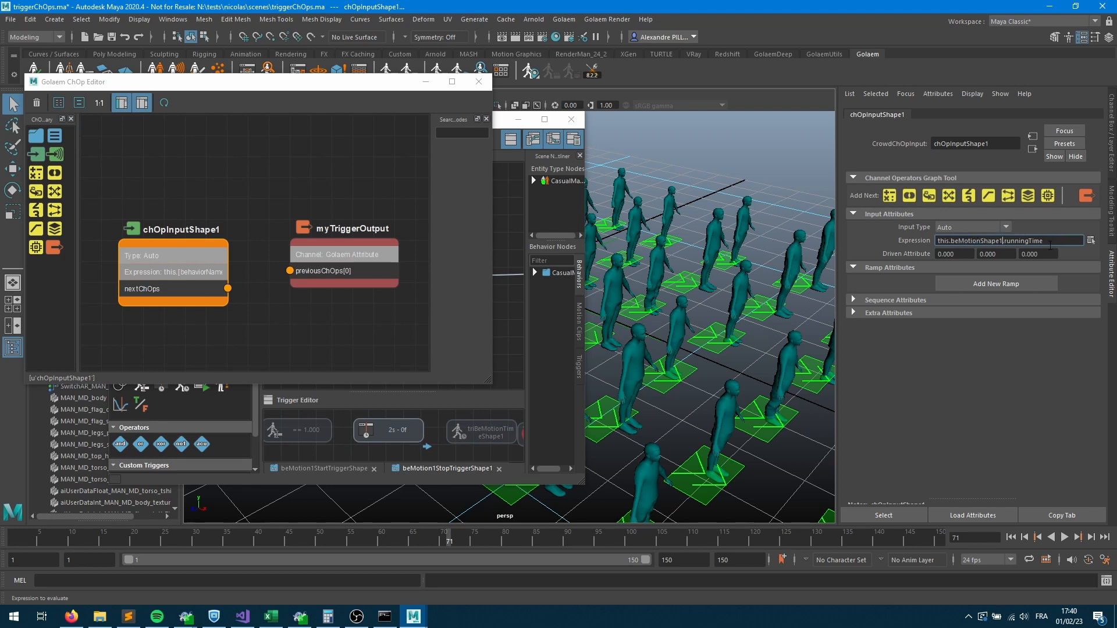
pyautogui.press('Tab')
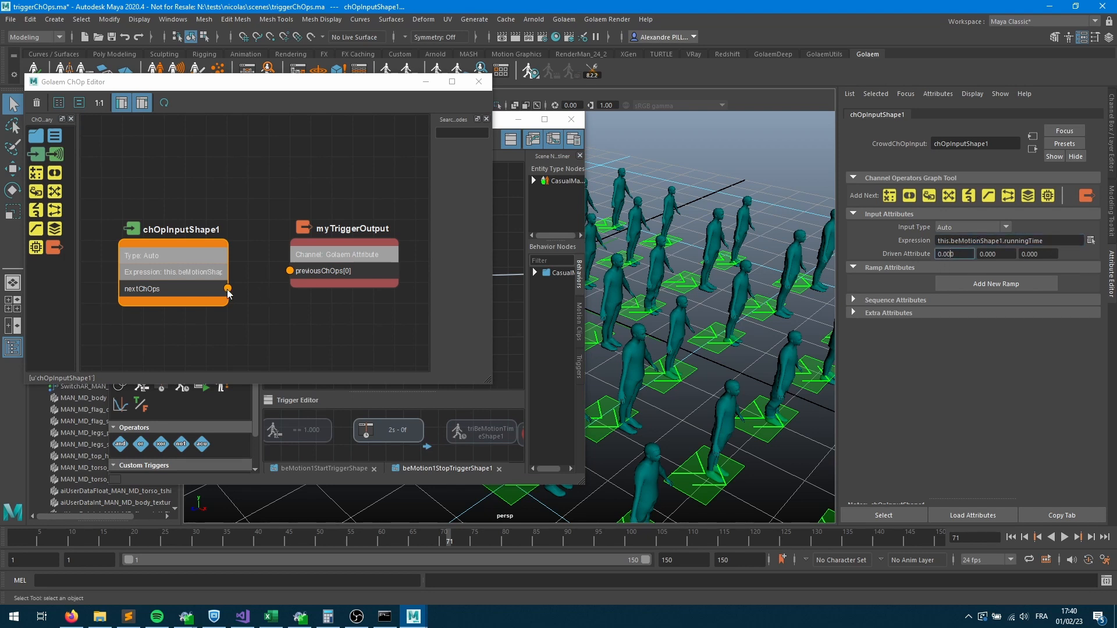
pyautogui.moveTo(227, 288); pyautogui.dragTo(290, 271)
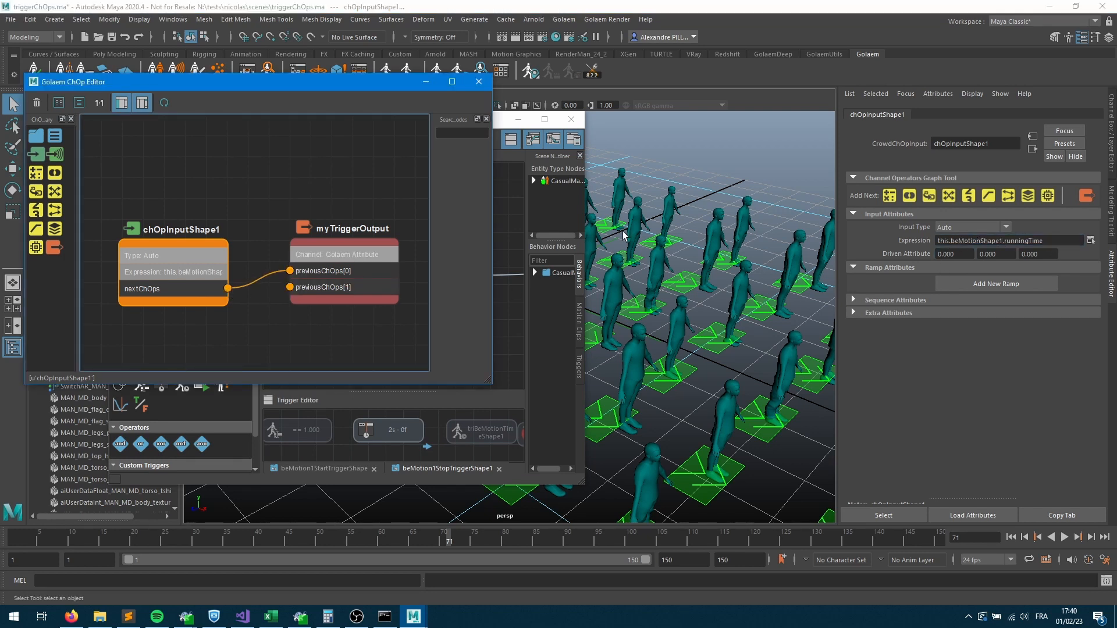
# Replay the simulation from the first frame to frame 12 and view triggerOut in the Golaem Attributes Spreadsheet.
pyautogui.click(517, 196)
pyautogui.click(1010, 536)
pyautogui.click(1064, 537)
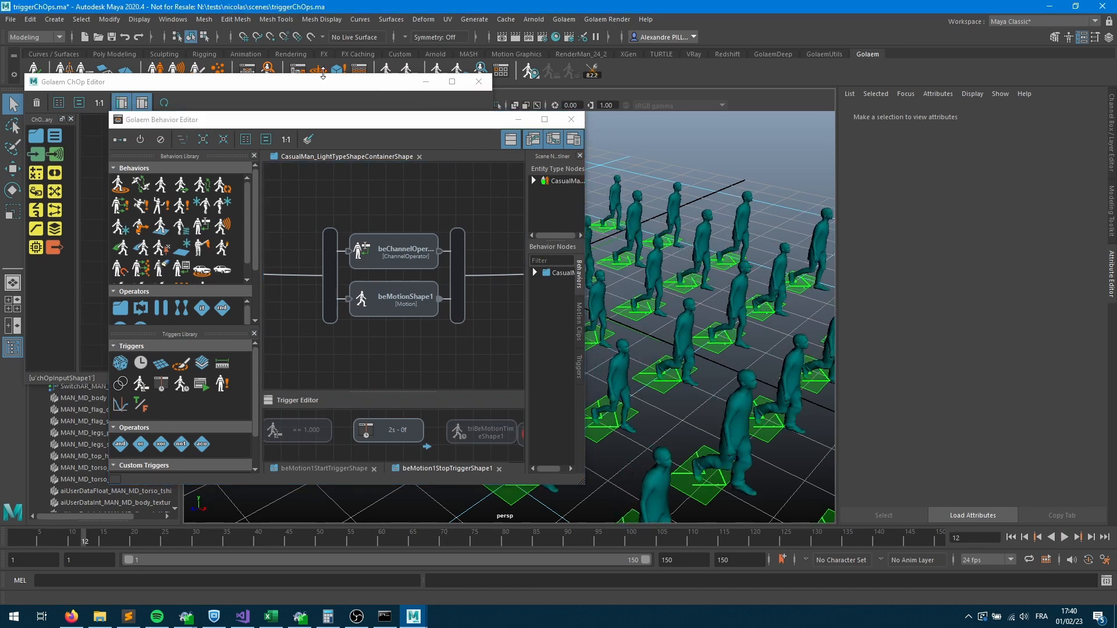
pyautogui.click(357, 68)
pyautogui.scroll(-1, 477, 350)
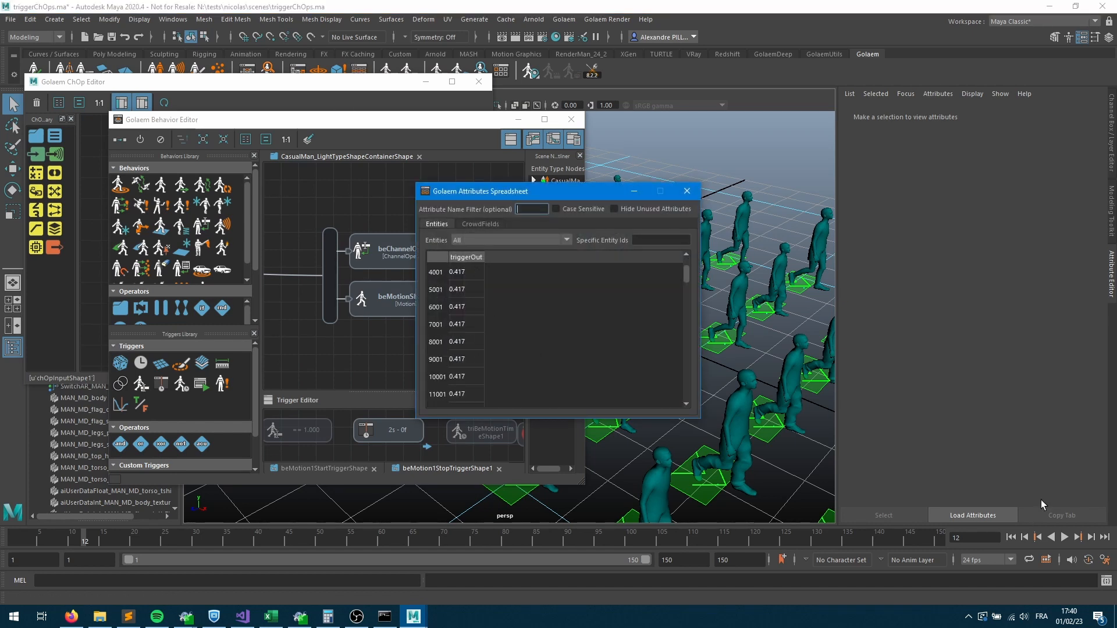
# Advance frame by frame to frame 27 to examine the entities' triggerOut values in the spreadsheet.
pyautogui.click(1091, 539)
pyautogui.click(1092, 538)
pyautogui.click(1091, 538)
pyautogui.click(1091, 538)
pyautogui.click(1091, 538)
pyautogui.click(1091, 538)
pyautogui.click(1091, 538)
pyautogui.click(1092, 538)
pyautogui.click(1091, 538)
pyautogui.click(1091, 538)
pyautogui.click(1092, 538)
pyautogui.click(1091, 538)
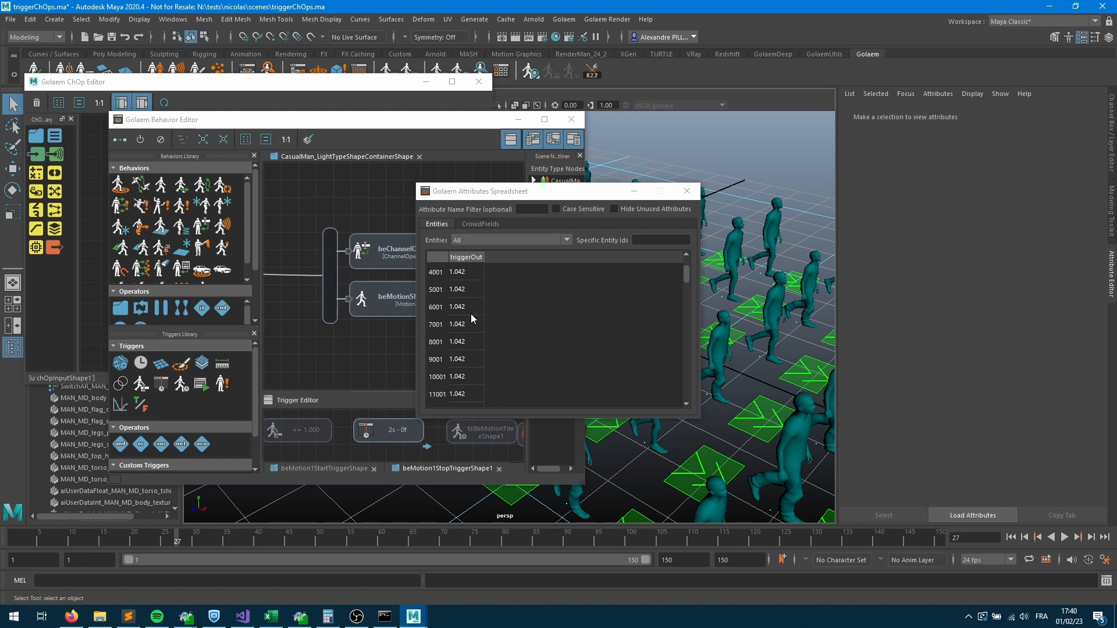
# Insert a boolean operation node between the running time input and myTriggerOutput, and set its operator to >.
pyautogui.click(379, 449)
pyautogui.click(398, 432)
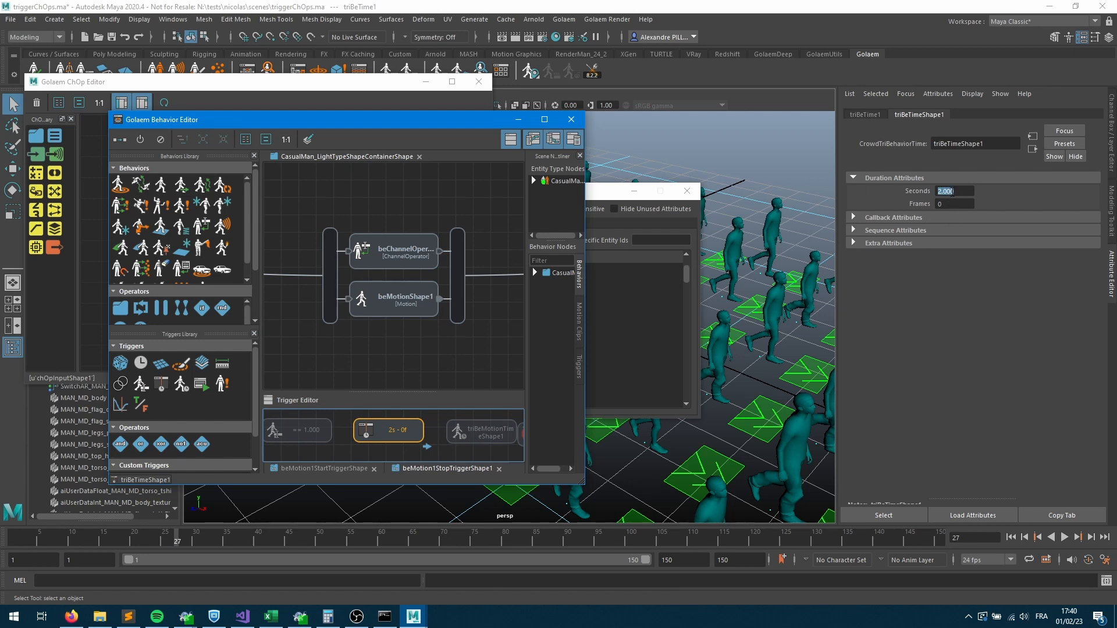
pyautogui.click(247, 84)
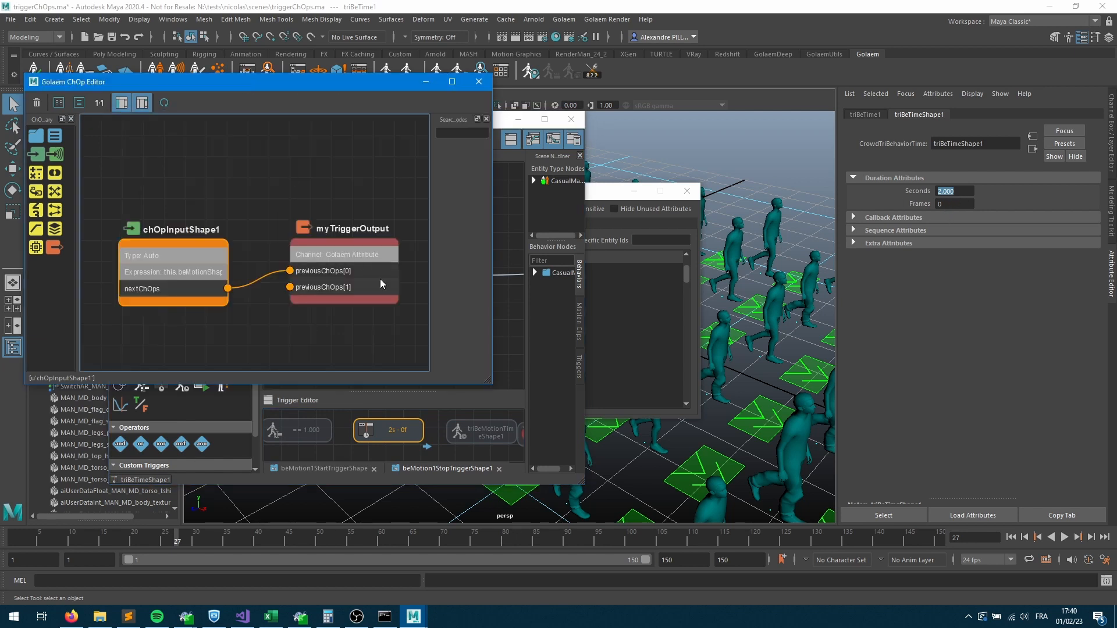
pyautogui.moveTo(195, 276); pyautogui.dragTo(124, 222)
pyautogui.moveTo(55, 174); pyautogui.dragTo(254, 263)
pyautogui.moveTo(354, 268); pyautogui.dragTo(412, 237)
pyautogui.moveTo(216, 275); pyautogui.dragTo(255, 250)
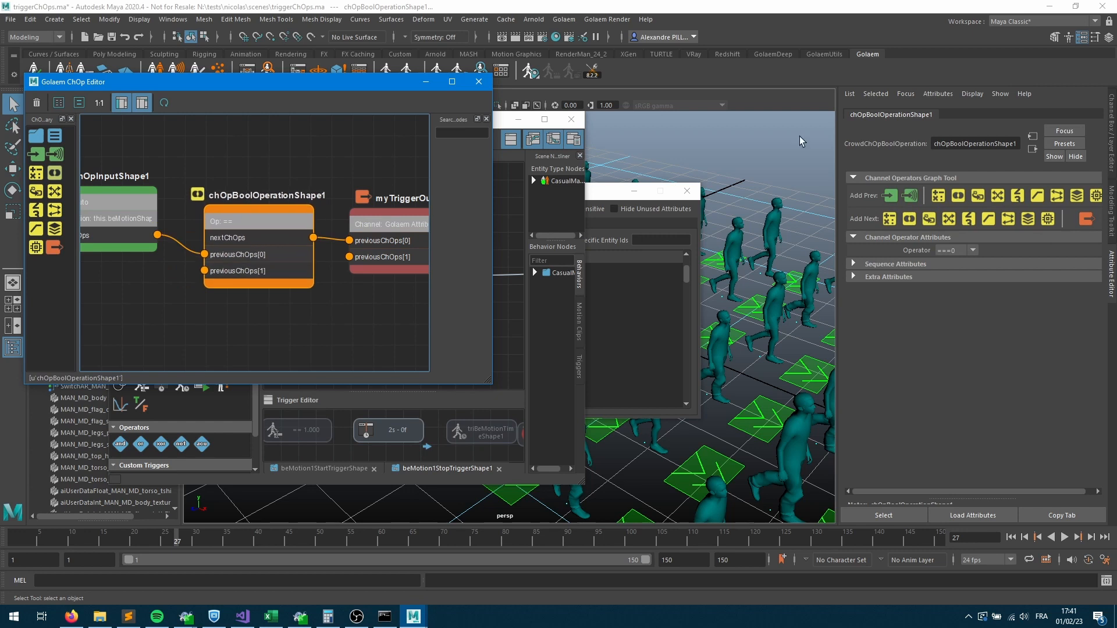
pyautogui.click(963, 252)
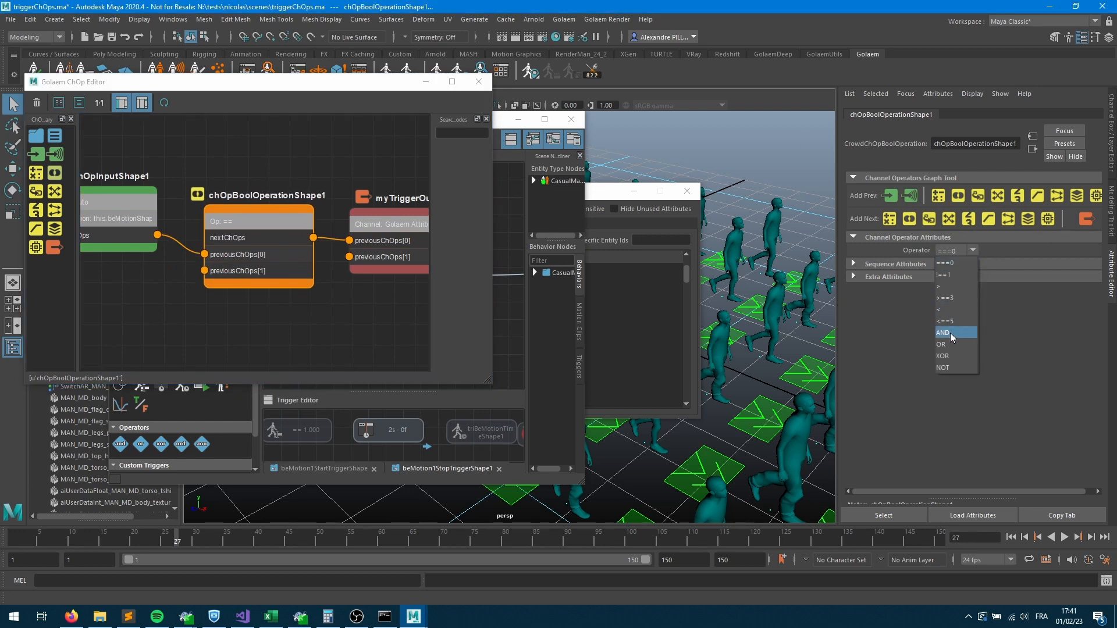
pyautogui.click(942, 290)
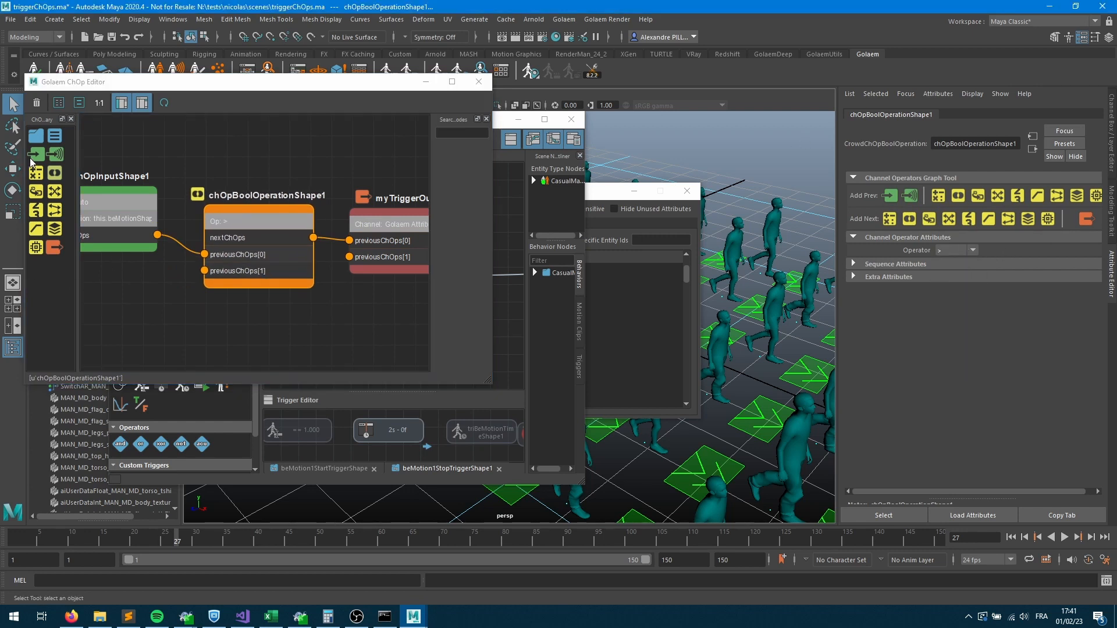
# Add a second input node to the boolean operation, set its type to Double, and give it a value of 2.
pyautogui.moveTo(36, 154); pyautogui.dragTo(123, 316)
pyautogui.moveTo(175, 354); pyautogui.dragTo(205, 284)
pyautogui.moveTo(149, 329); pyautogui.dragTo(131, 300)
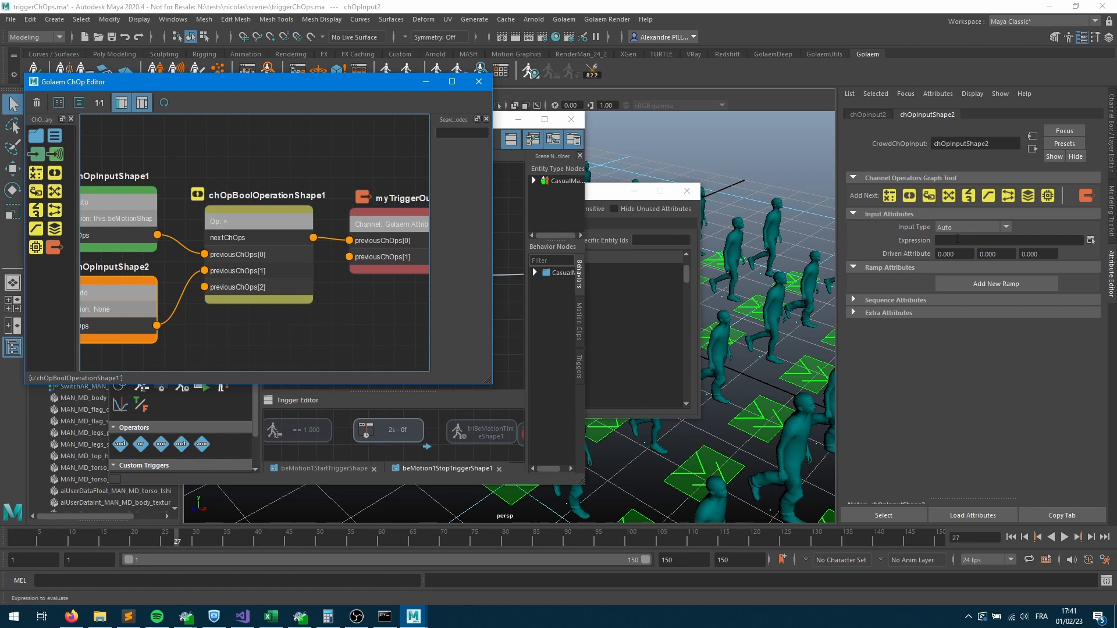
pyautogui.click(955, 229)
pyautogui.click(953, 251)
pyautogui.doubleClick(954, 252)
pyautogui.write('2')
pyautogui.press('Tab')
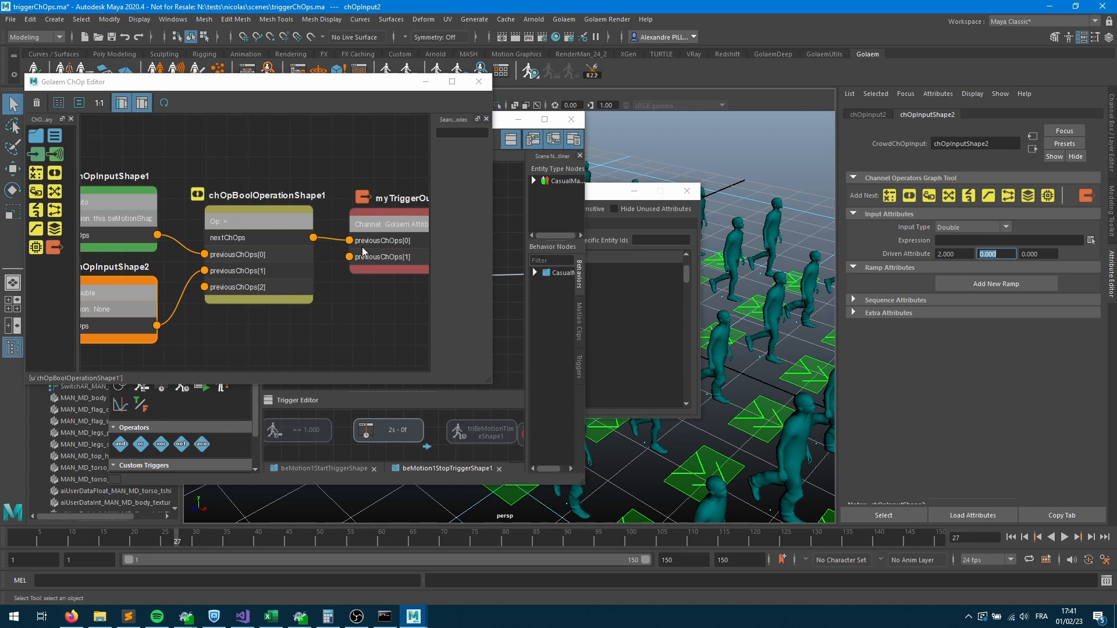
# Minimize the ChOp graph and replay from the first frame to frame 86, monitoring triggerOut in the attributes spreadsheet.
pyautogui.click(405, 234)
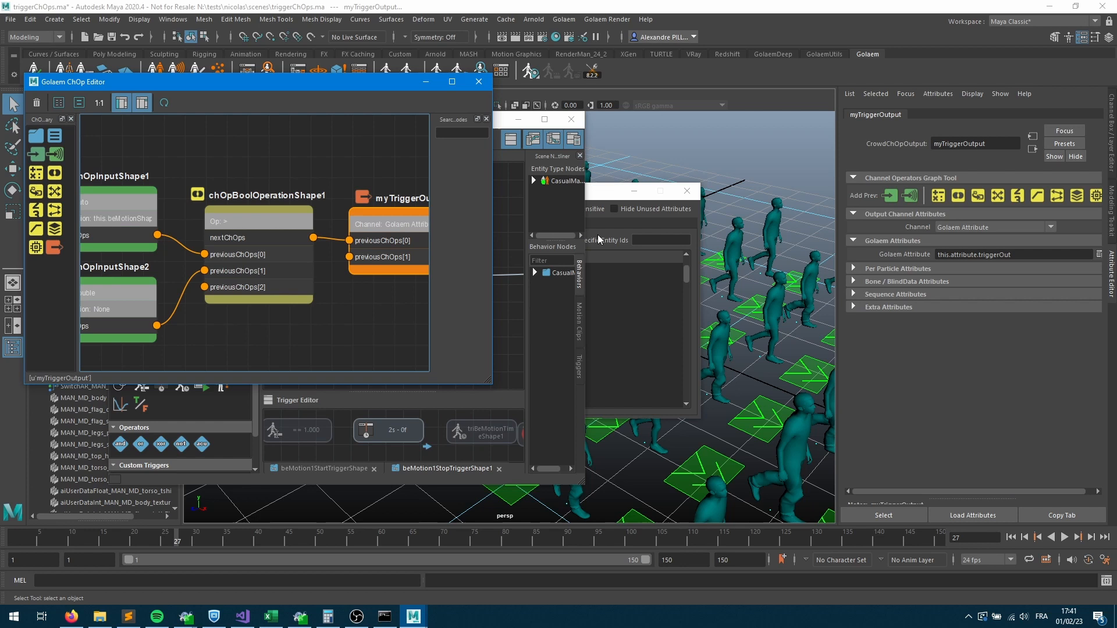
pyautogui.click(426, 81)
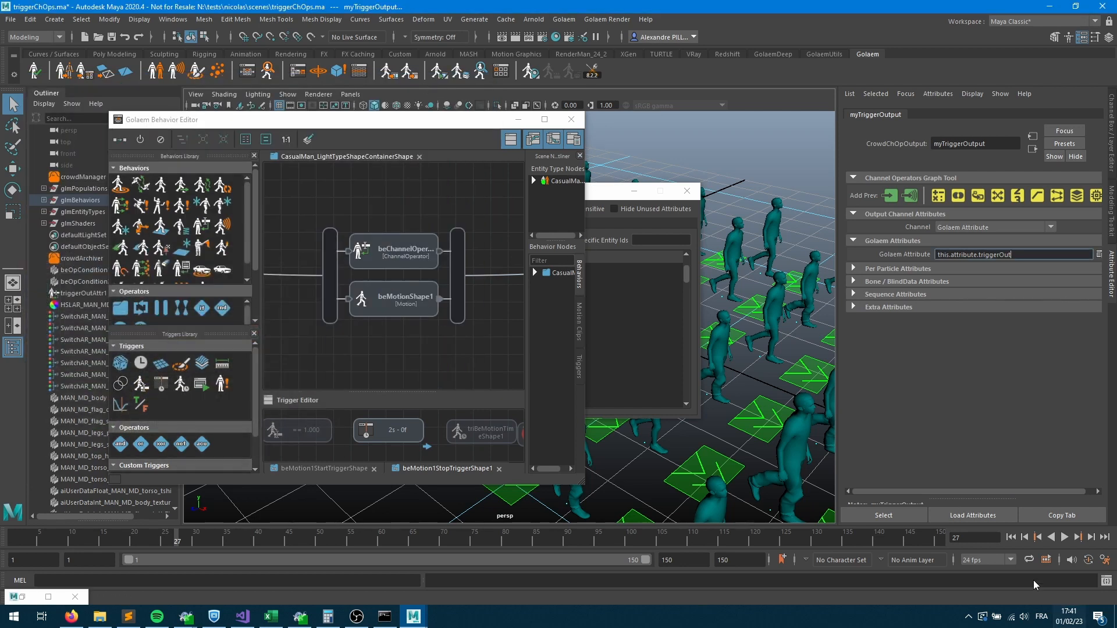
pyautogui.click(1011, 537)
pyautogui.click(1064, 537)
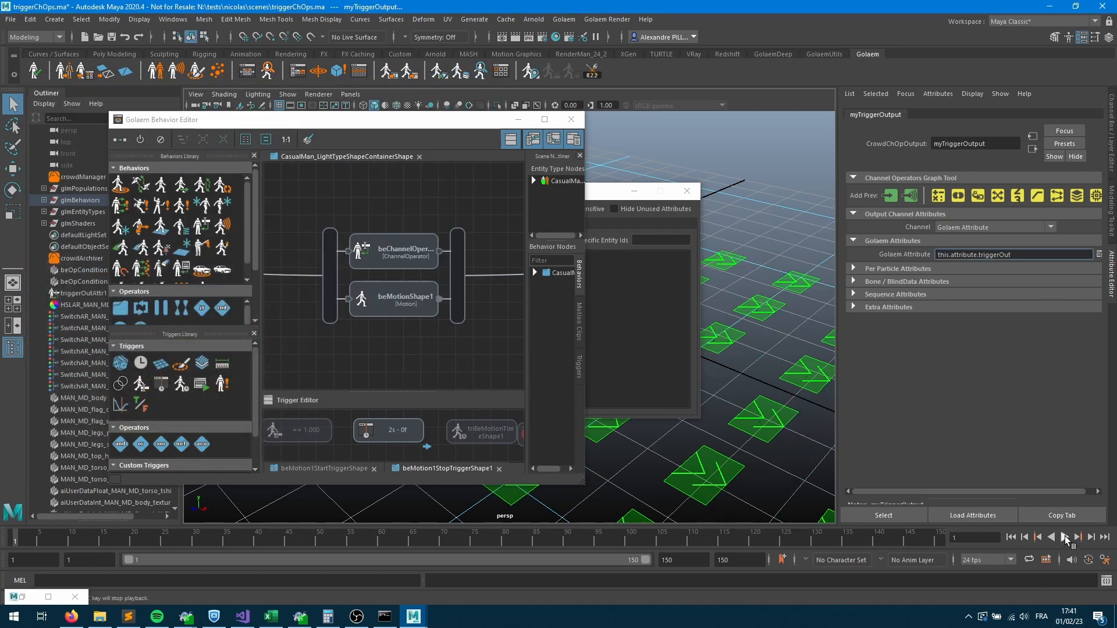
pyautogui.click(357, 73)
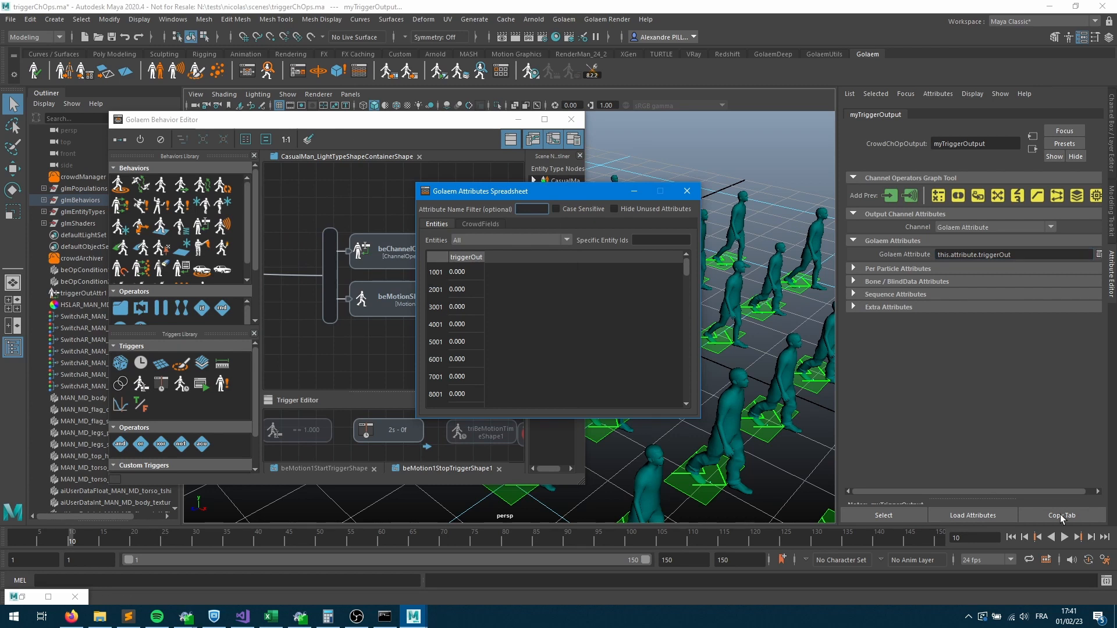
pyautogui.click(1065, 537)
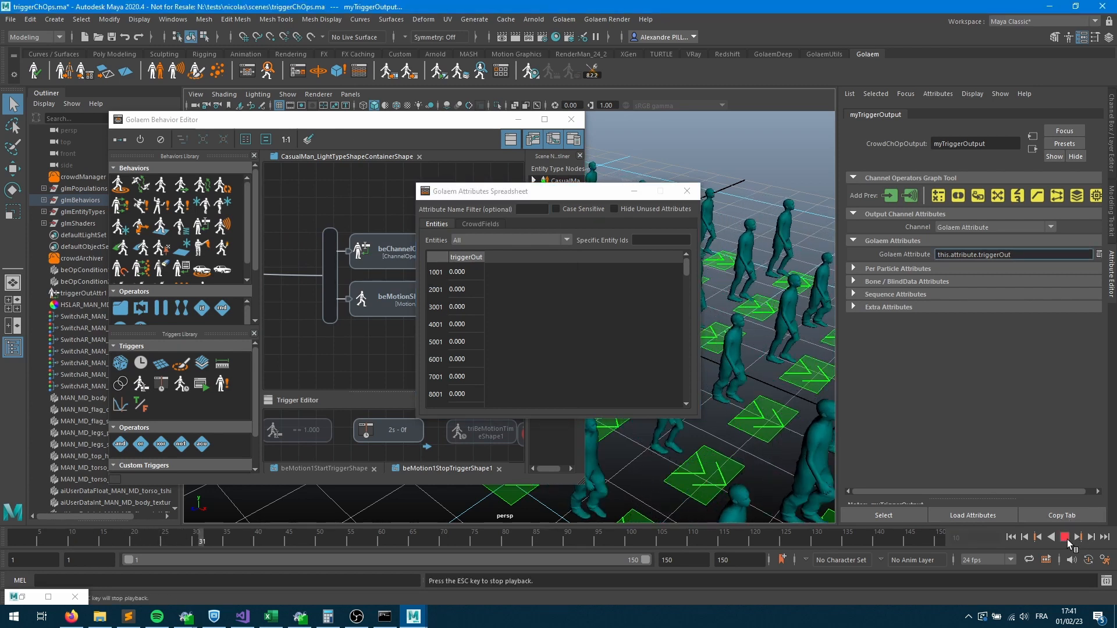
pyautogui.click(1065, 538)
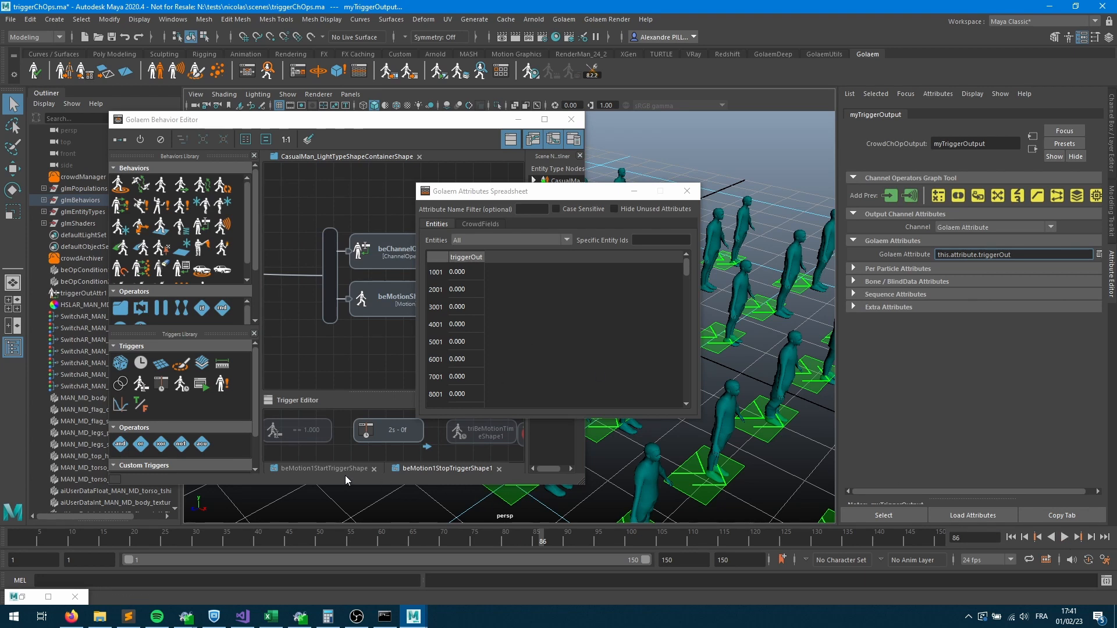
# Disable the 2-second behavior time trigger and enable the False trigger in beMotion1StopTriggerShape1.
pyautogui.click(402, 435)
pyautogui.click(402, 435)
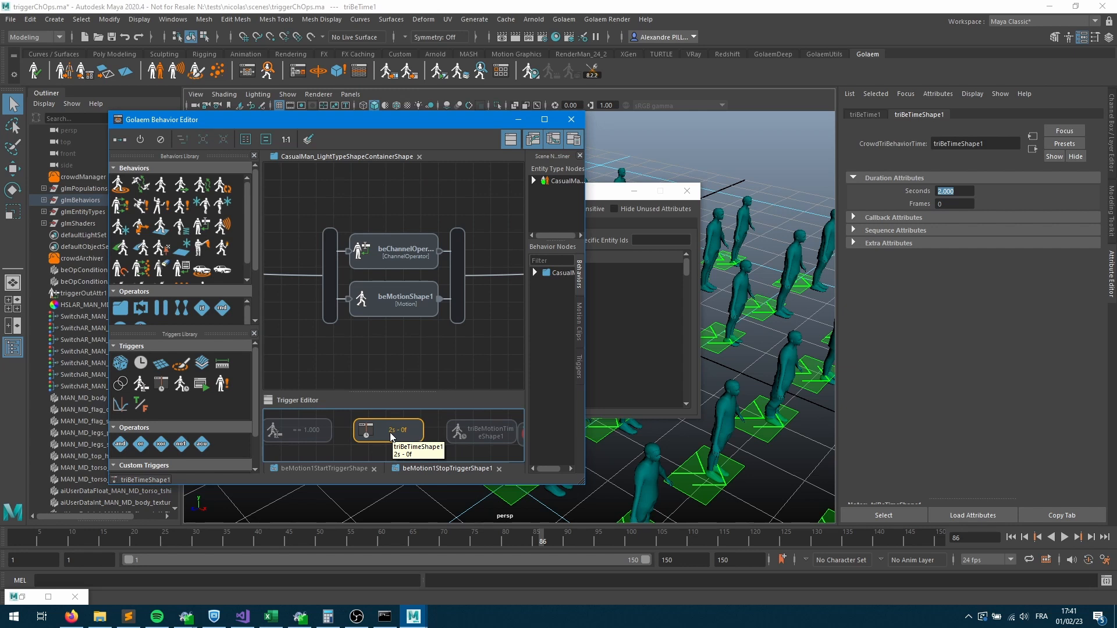
pyautogui.moveTo(465, 429); pyautogui.dragTo(369, 423, button='middle')
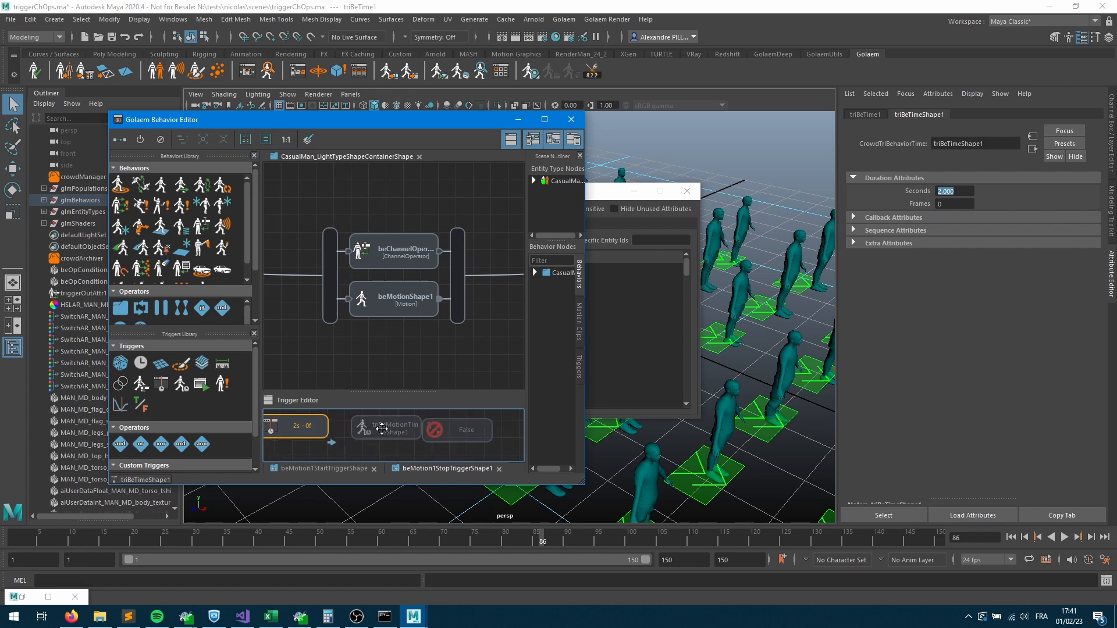
pyautogui.click(494, 439)
pyautogui.click(481, 434)
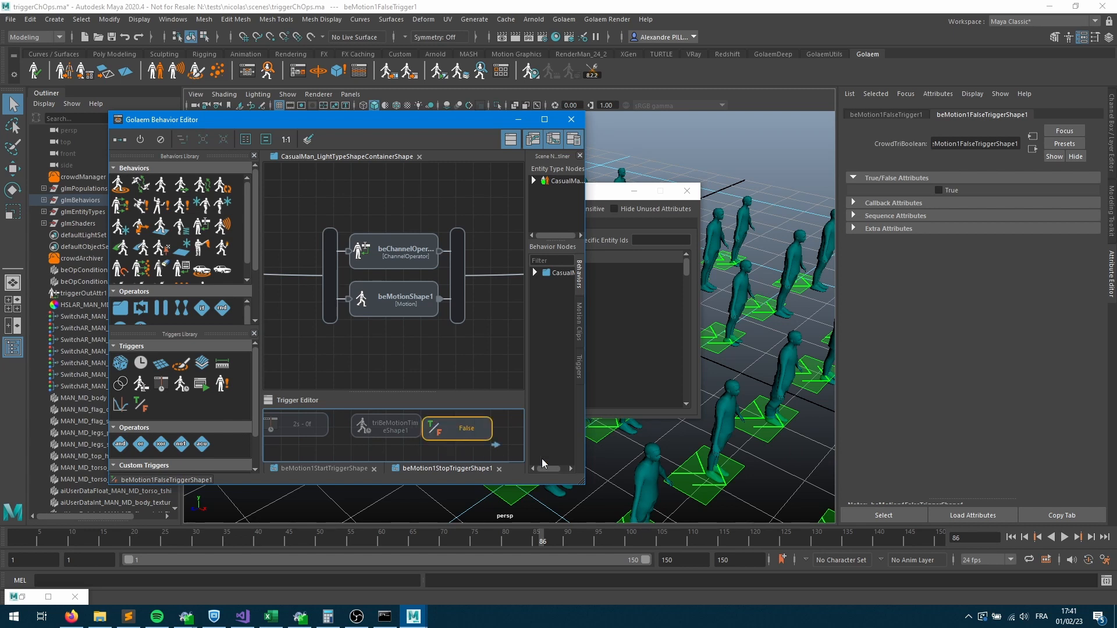
# Replay the simulation to frame 119 with the attributes spreadsheet in view to check the triggerOut values.
pyautogui.click(1064, 538)
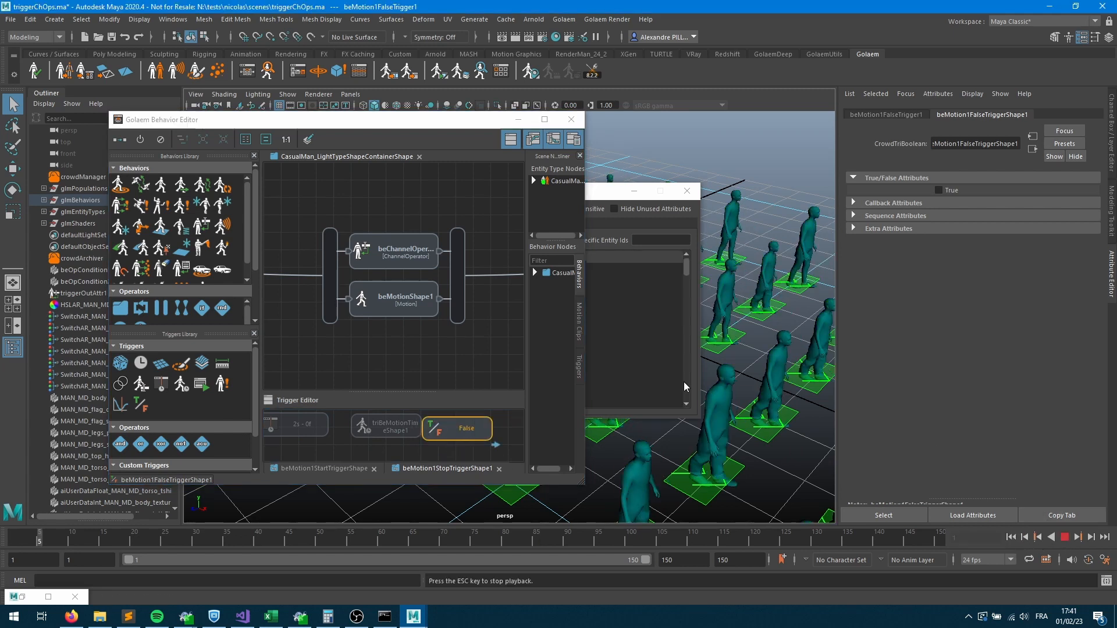
pyautogui.click(653, 361)
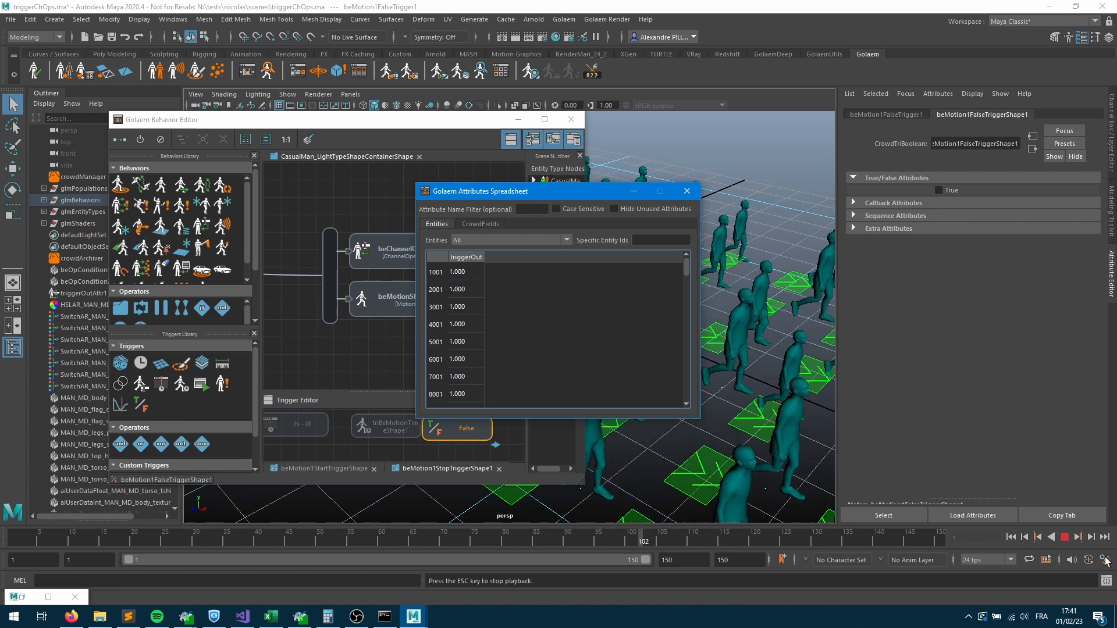
pyautogui.press('Escape')
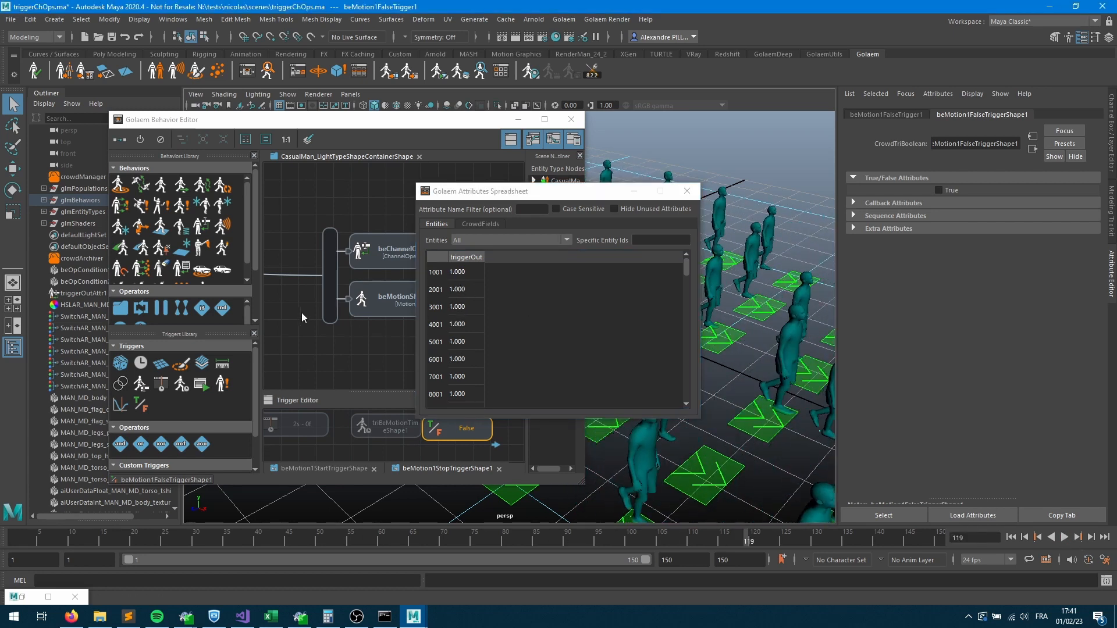
# Enable the triggerOut == 1.000 expression trigger in beMotion1StopTriggerShape1 and replay the simulation from the first frame to frame 75.
pyautogui.click(358, 434)
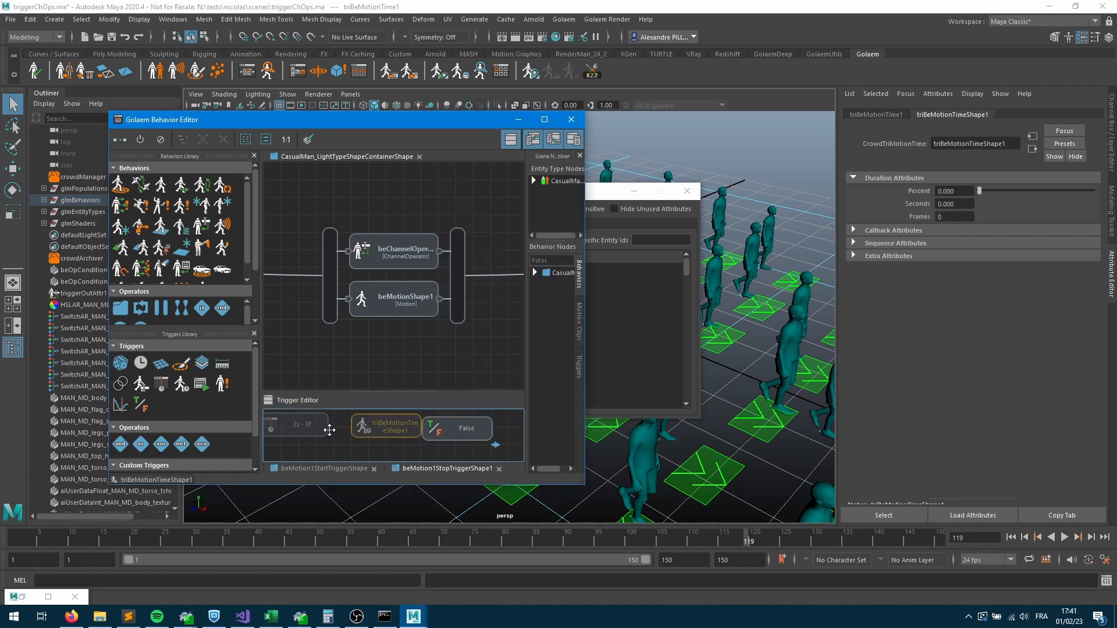
pyautogui.click(342, 441)
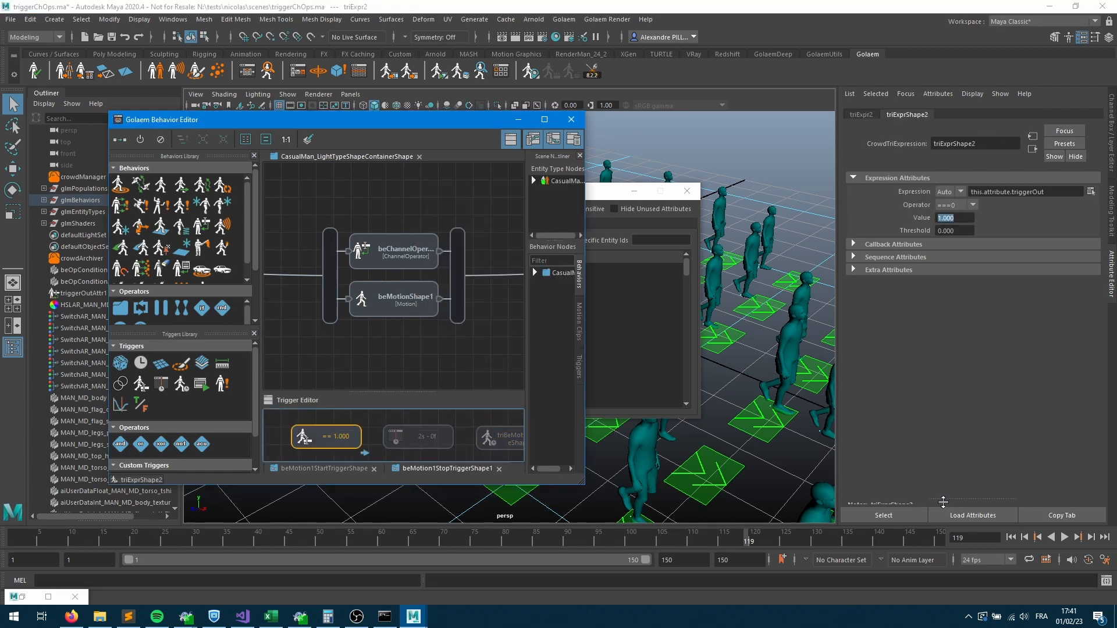
pyautogui.click(1010, 538)
pyautogui.click(1065, 537)
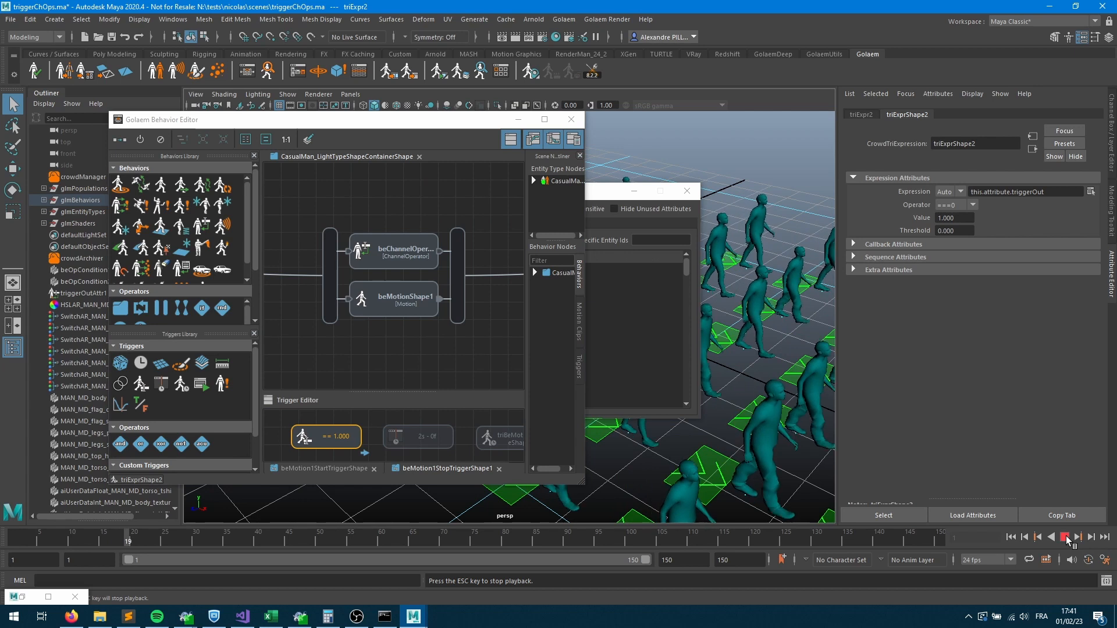
pyautogui.click(1064, 536)
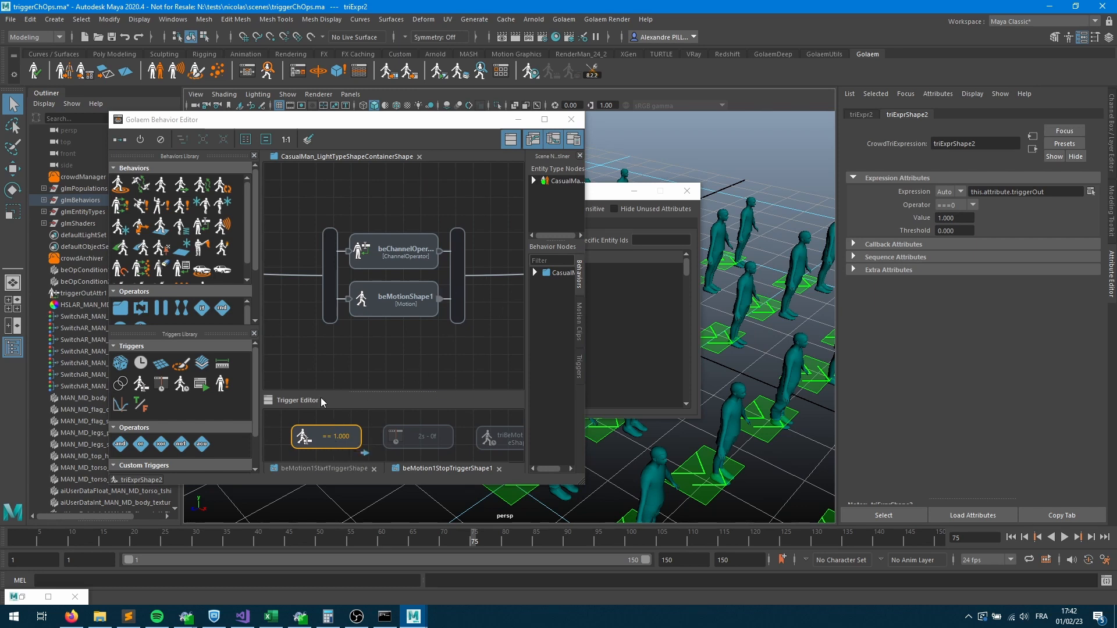
pyautogui.click(518, 119)
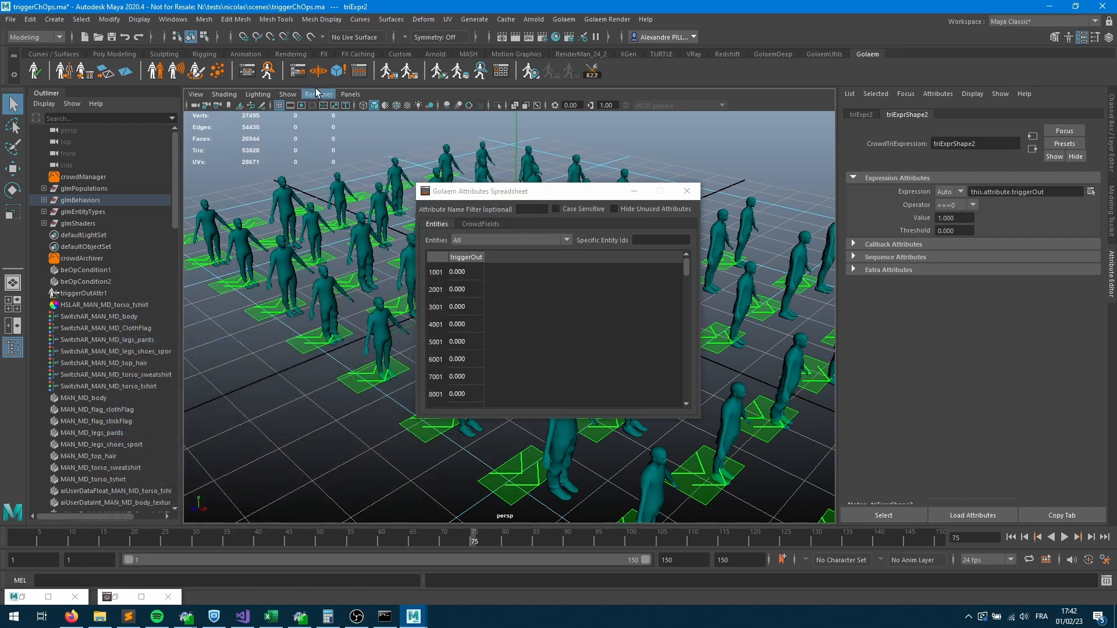
# Reopen the ChOp graph, then enable the motion time trigger triBeMotionTimeShape1 in the stop trigger and set its Percent to 200.
pyautogui.click(298, 73)
pyautogui.click(136, 201)
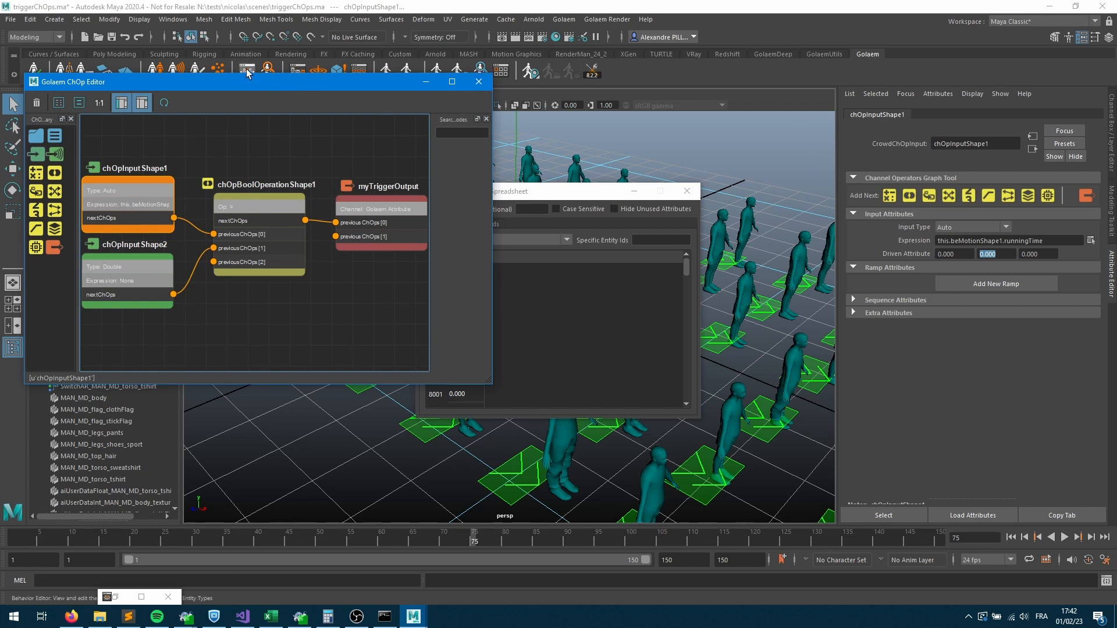
pyautogui.click(250, 72)
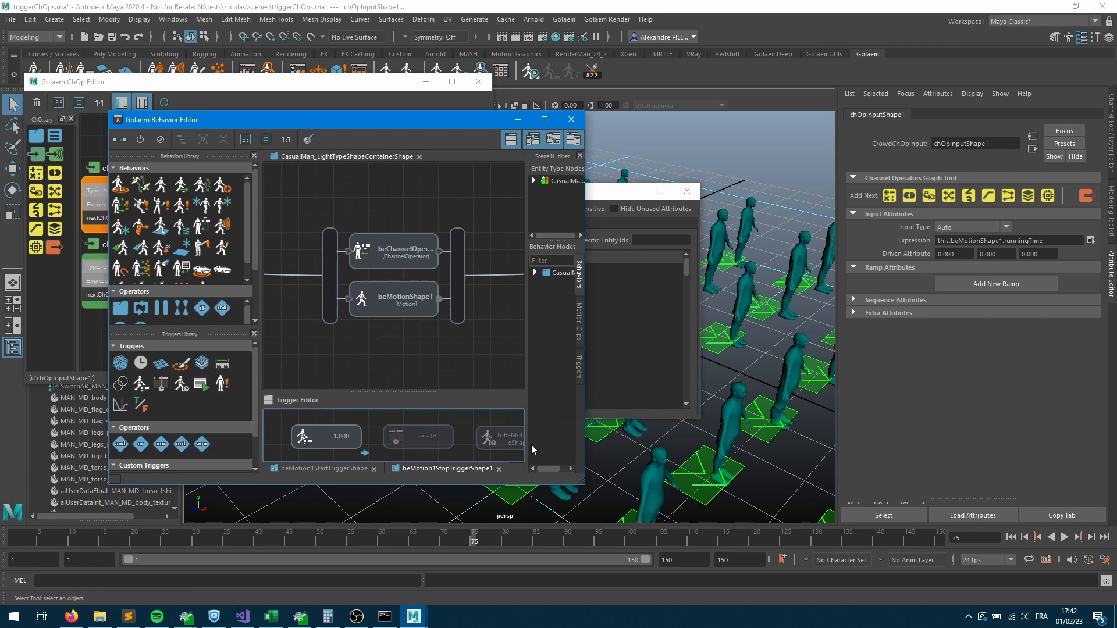
pyautogui.click(500, 441)
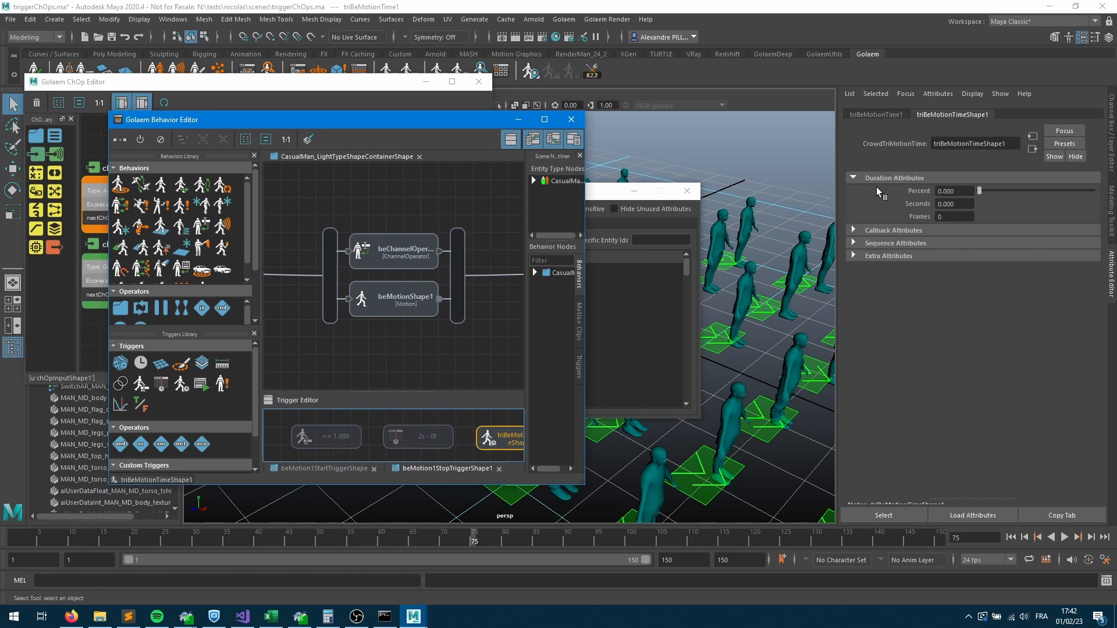
pyautogui.click(961, 194)
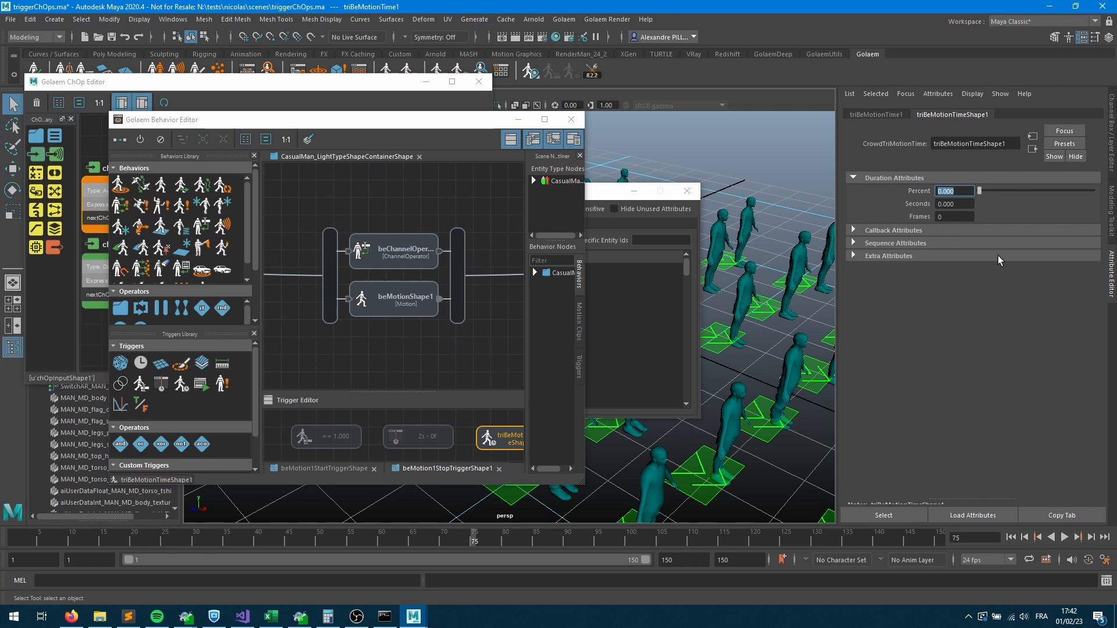
pyautogui.write('200')
pyautogui.press('Return')
# Replay the simulation from the first frame to frame 81 to check when the crowd motion stops.
pyautogui.click(1011, 537)
pyautogui.click(1065, 537)
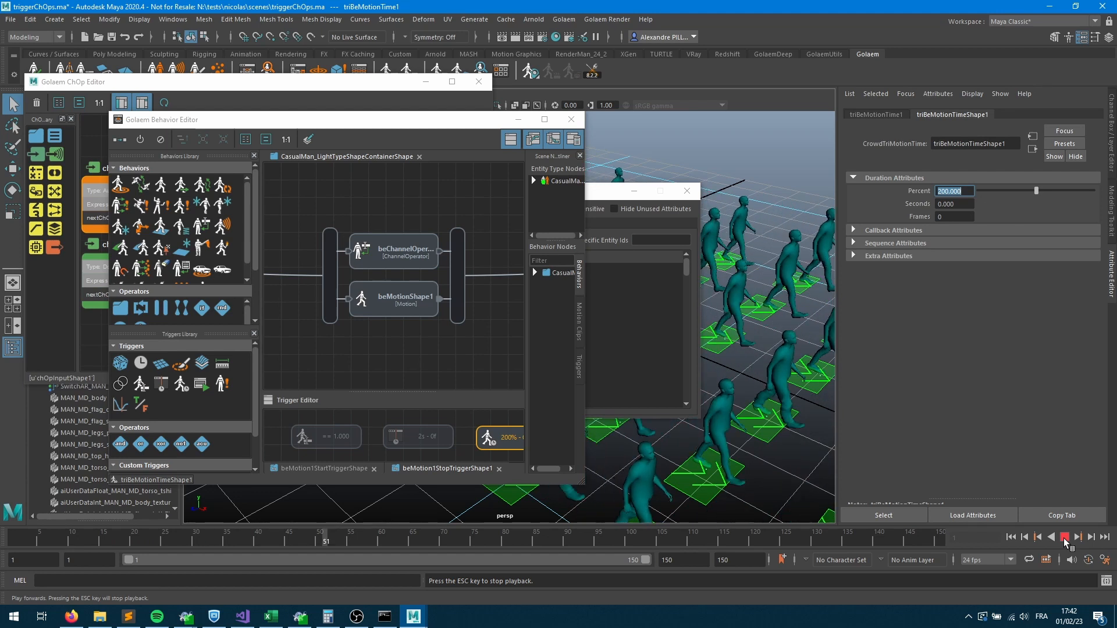
pyautogui.click(1065, 537)
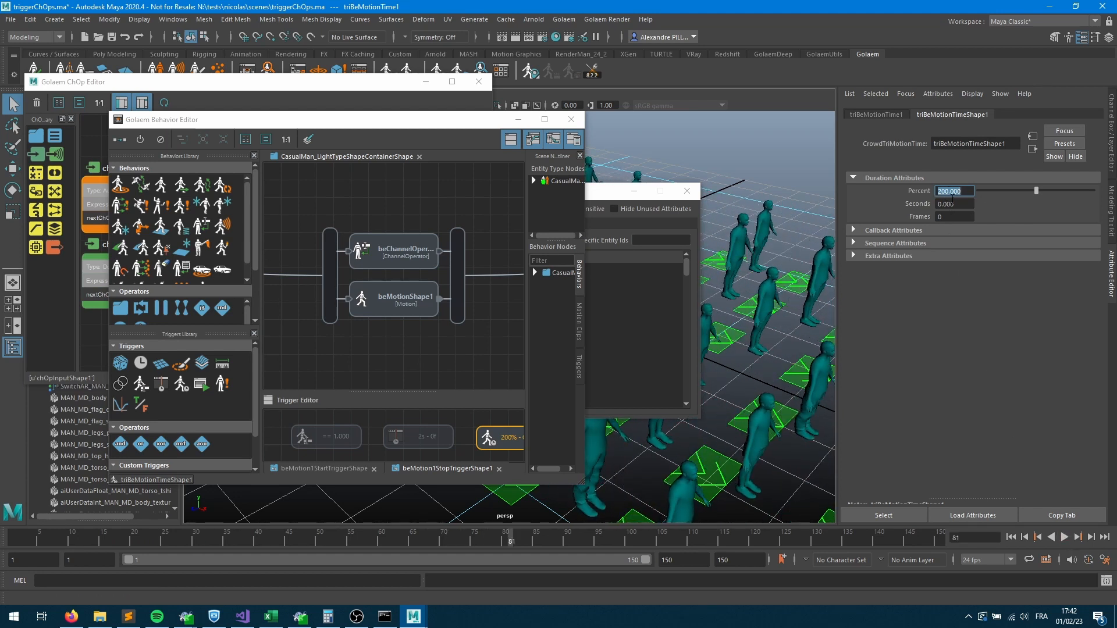
# Delete both input nodes and the boolean operation from the ChOp graph, keeping only myTriggerOutput.
pyautogui.click(182, 88)
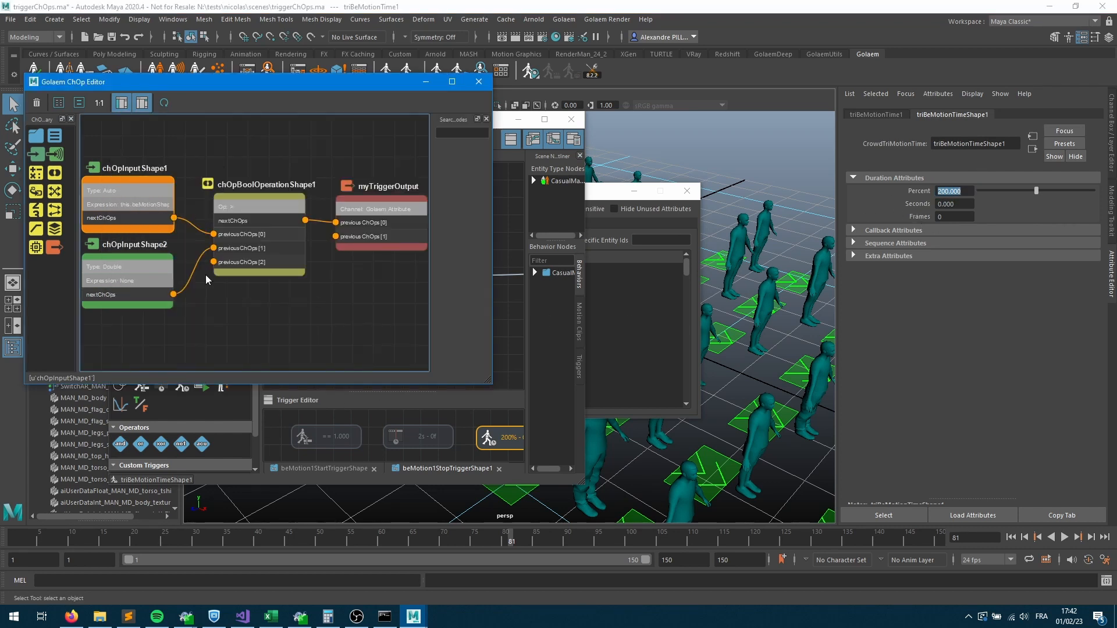
pyautogui.moveTo(114, 148); pyautogui.dragTo(254, 309)
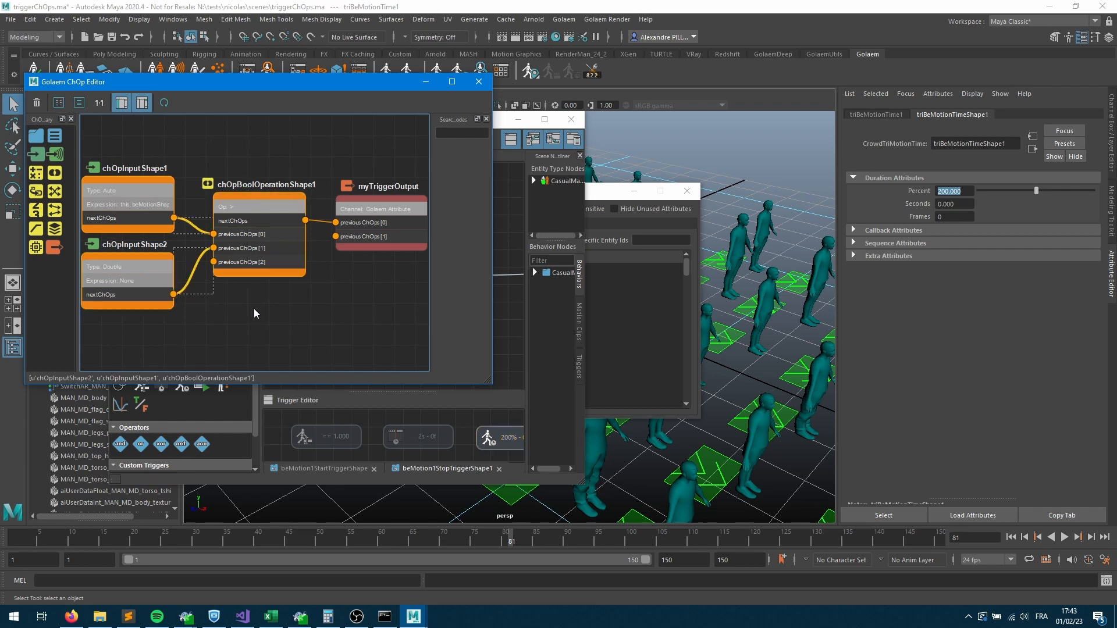
pyautogui.press('Delete')
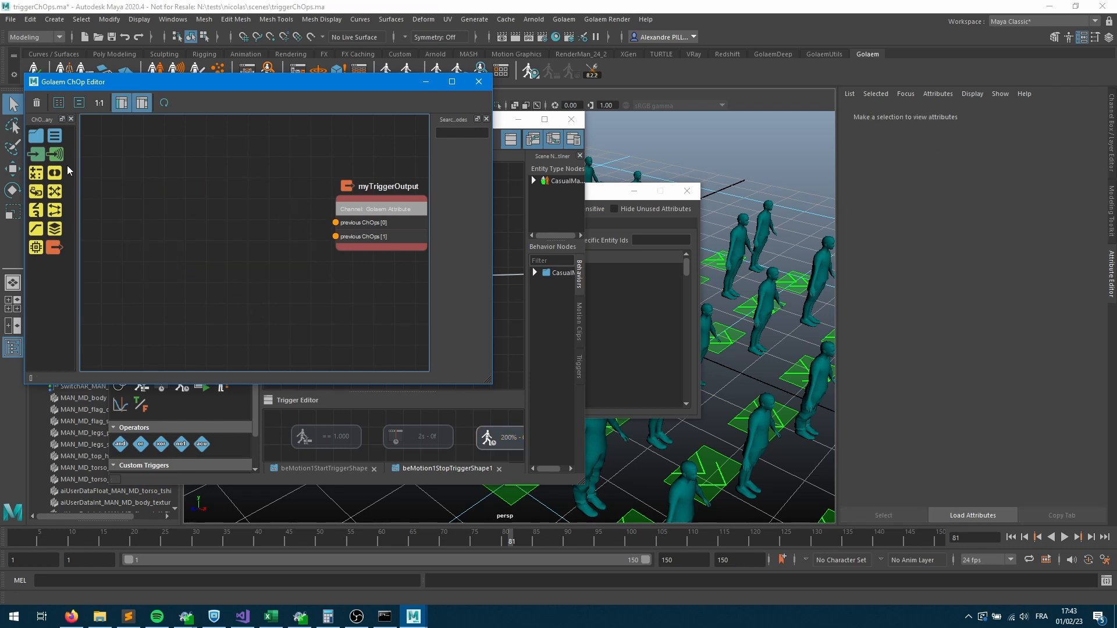
# Add a new ChOp input node and assign it the this.[behaviorName].motionRatio expression from the attribute list.
pyautogui.moveTo(40, 154); pyautogui.dragTo(209, 193)
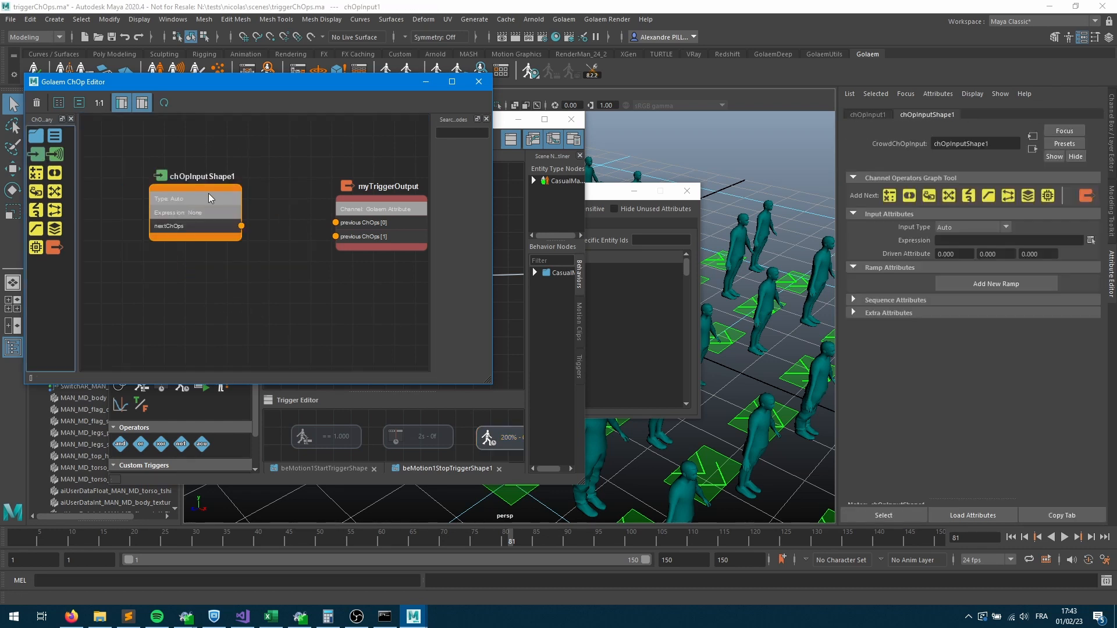
pyautogui.click(1090, 240)
pyautogui.write('be')
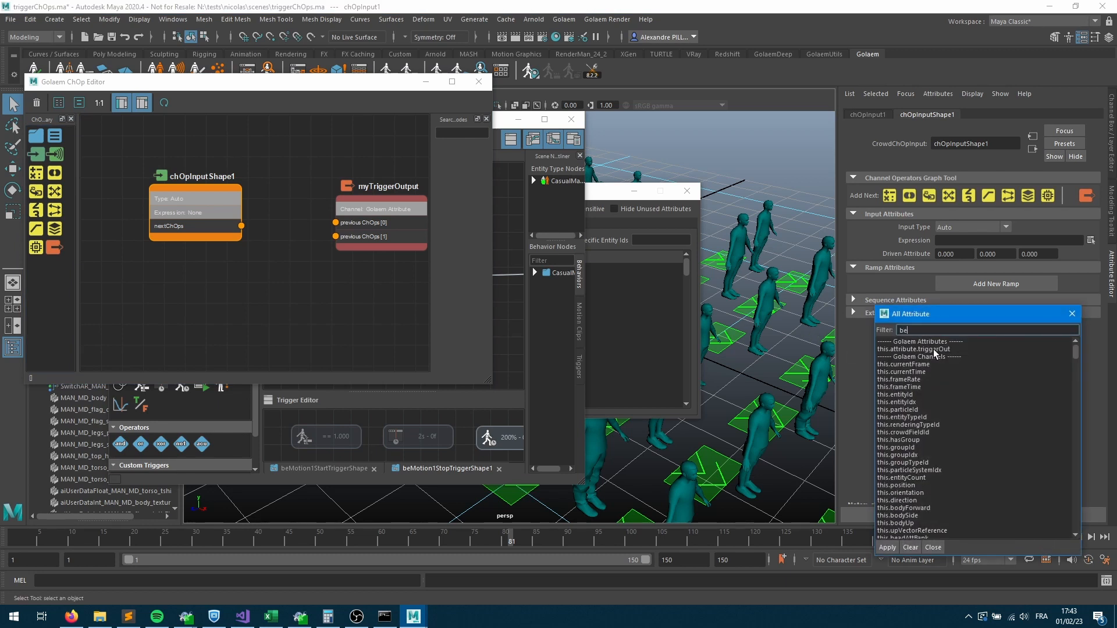
pyautogui.write('havior')
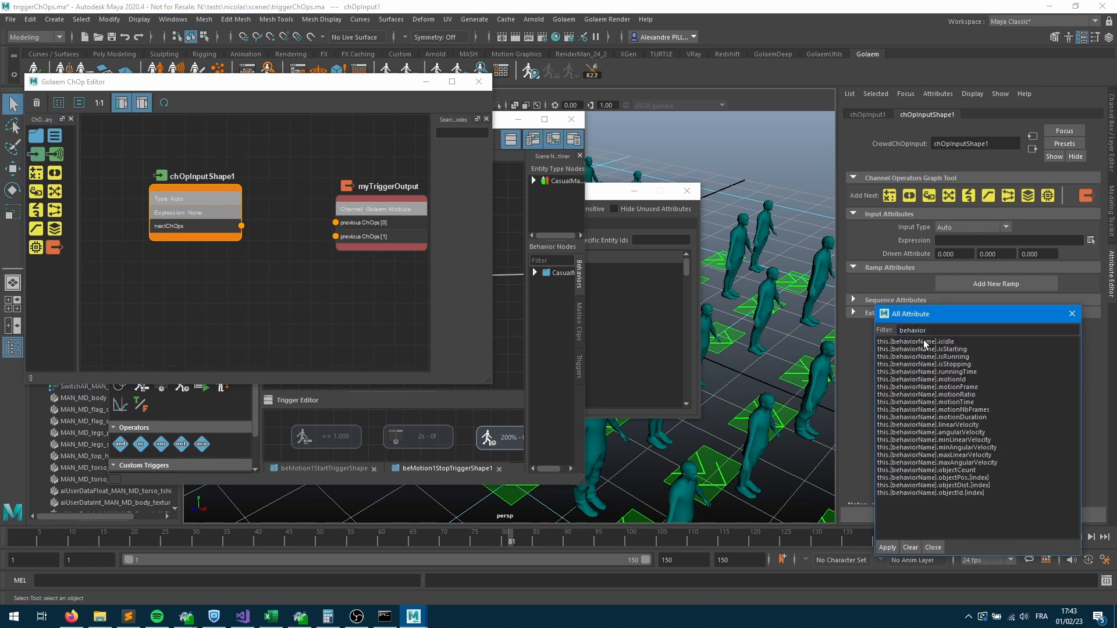
pyautogui.doubleClick(925, 328)
pyautogui.write('mot')
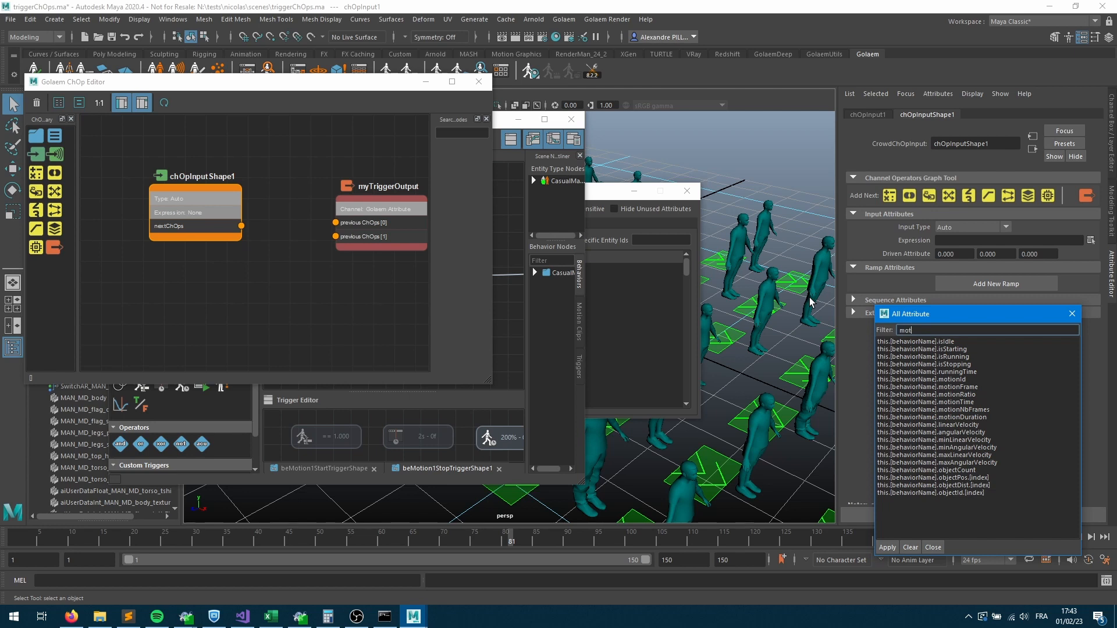
pyautogui.press('Return')
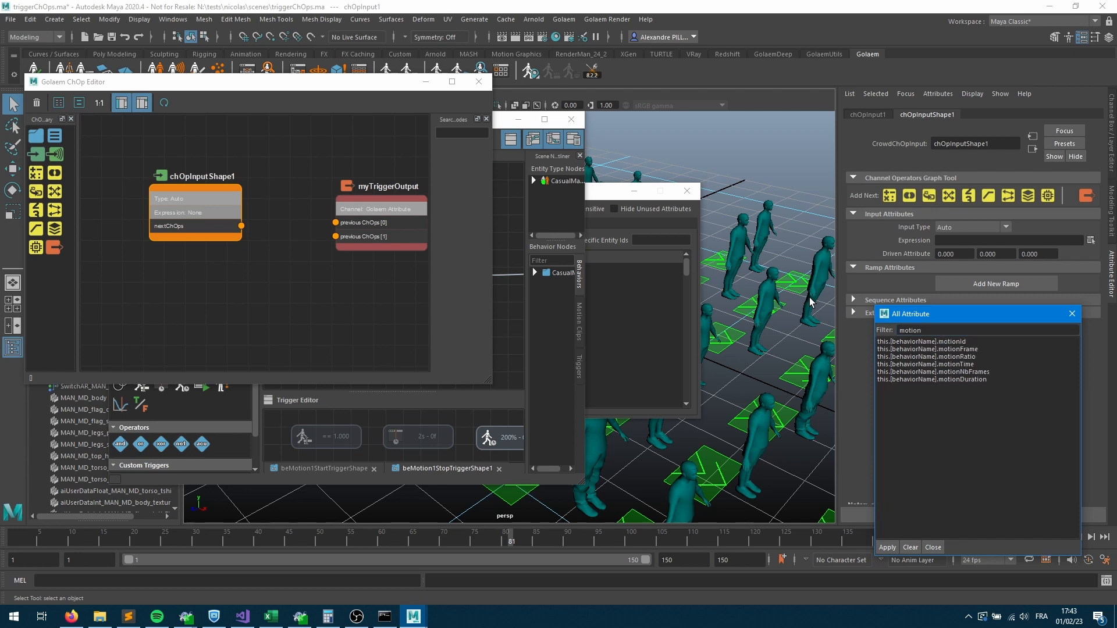
pyautogui.doubleClick(958, 356)
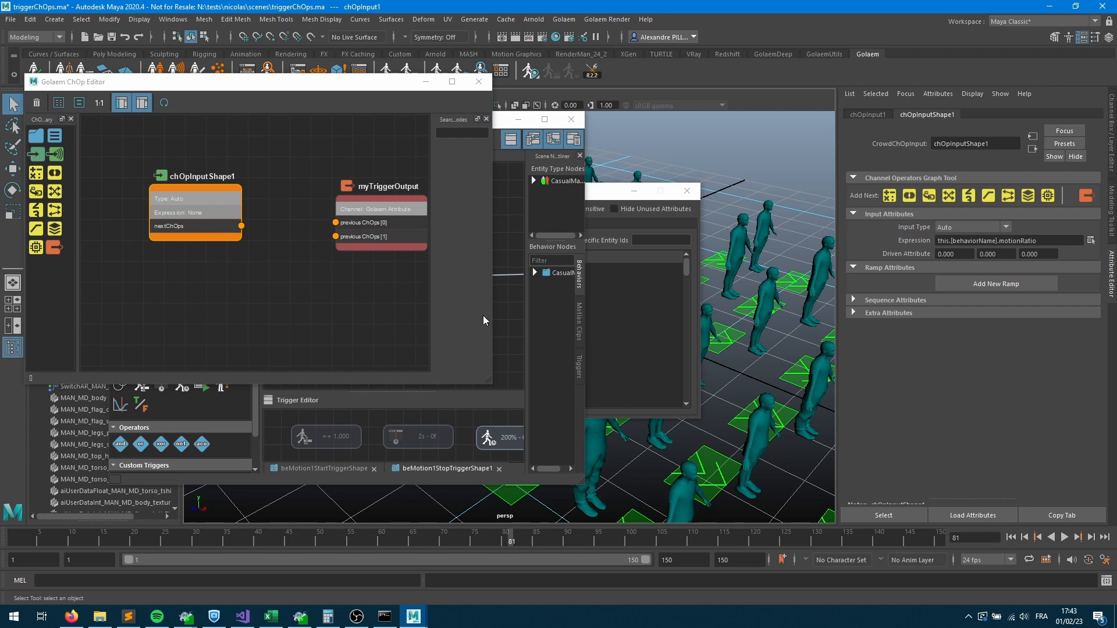
# Enable the False trigger in beMotion1StopTriggerShape1 in place of the 200% motion time trigger.
pyautogui.click(502, 319)
pyautogui.click(405, 297)
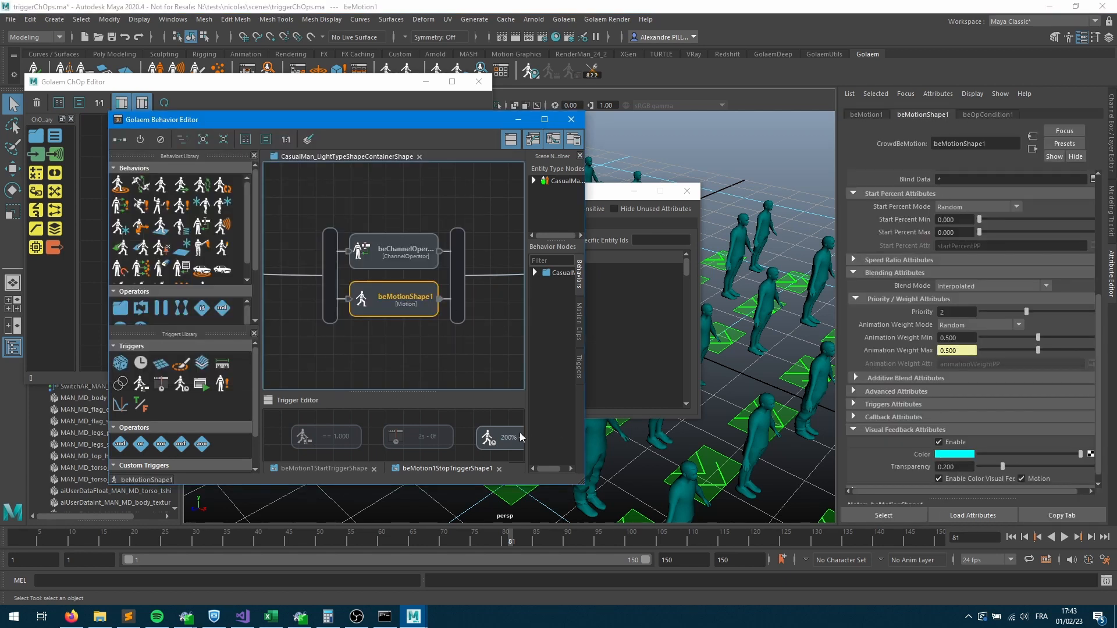
pyautogui.moveTo(476, 422); pyautogui.dragTo(372, 430, button='middle')
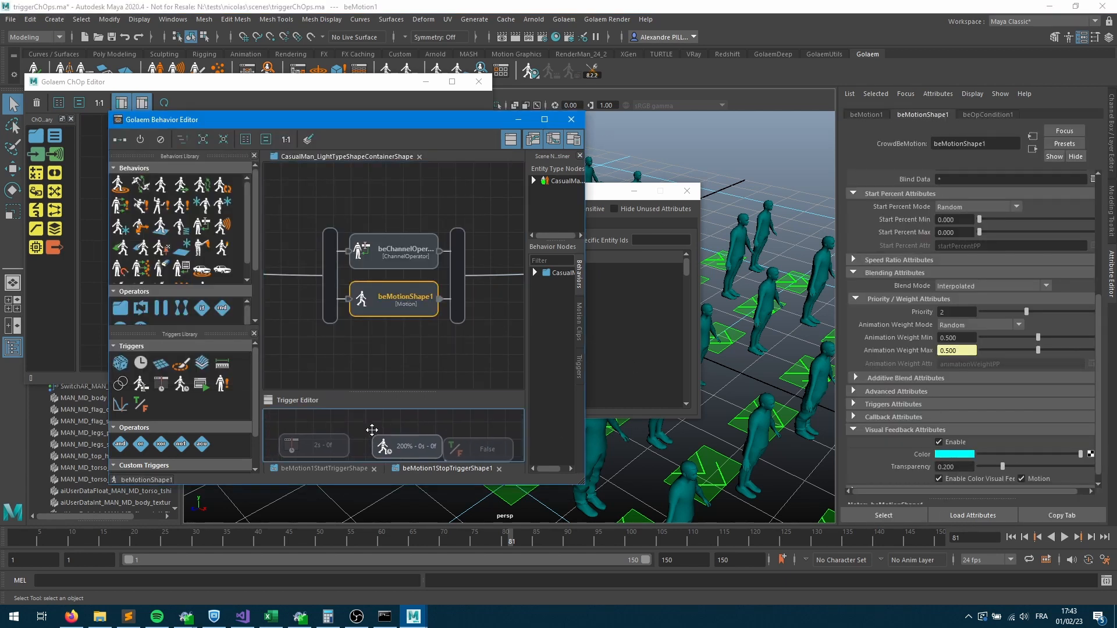
pyautogui.click(471, 445)
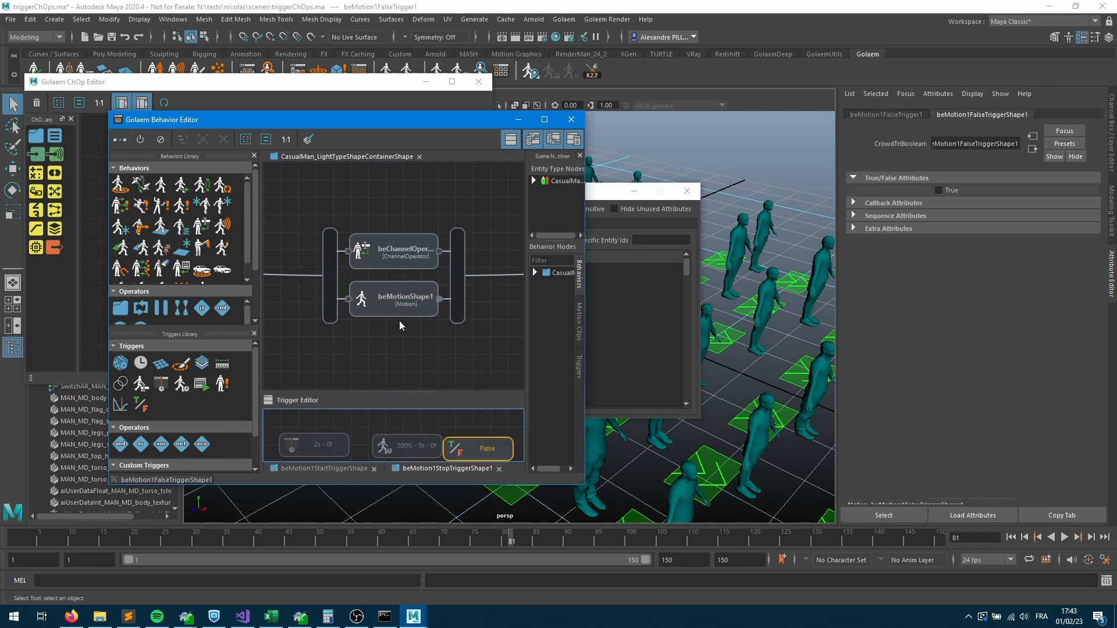
# Replace the behavior name placeholder in the input's expression with beMotionShape1 and connect the input to myTriggerOutput.
pyautogui.click(428, 306)
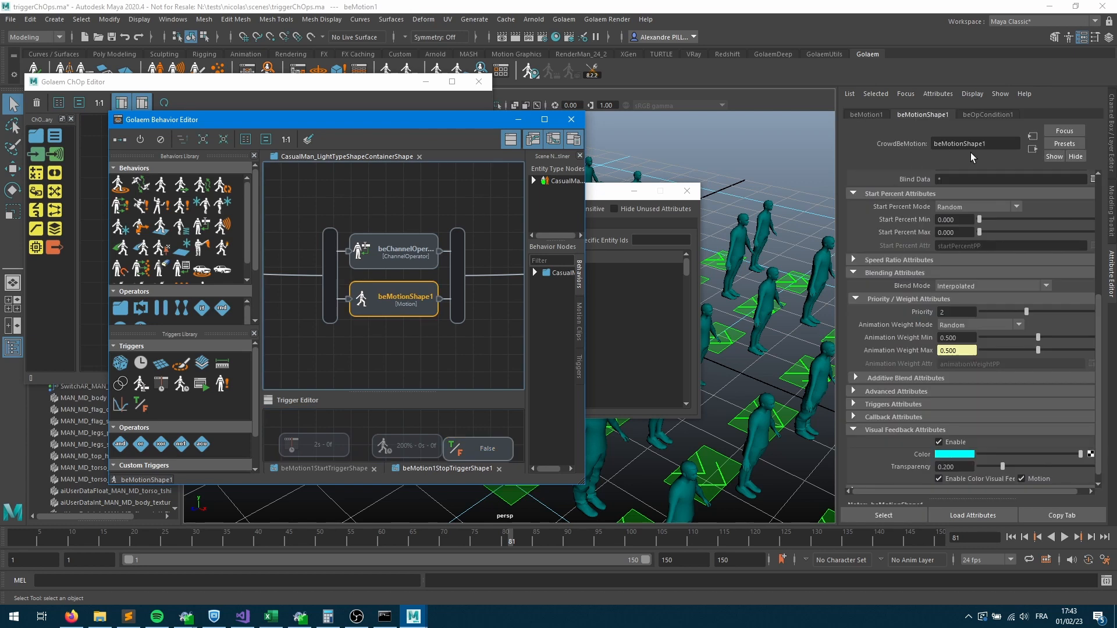
pyautogui.click(273, 88)
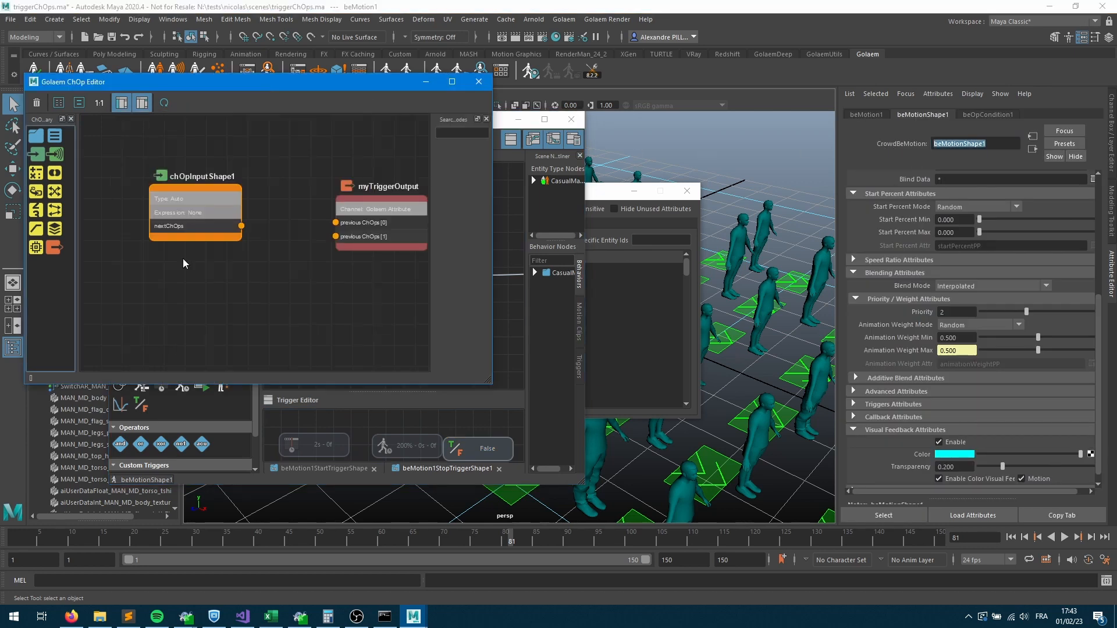
pyautogui.click(229, 227)
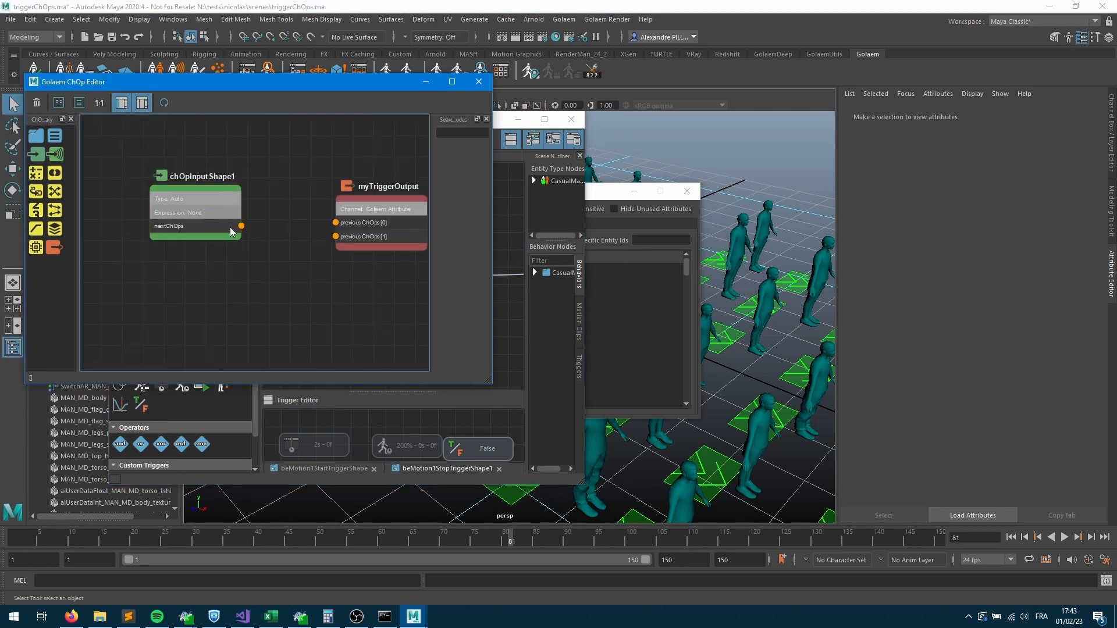
pyautogui.moveTo(952, 240); pyautogui.dragTo(999, 240)
pyautogui.press('BackSpace')
pyautogui.write('beMotionShape1')
pyautogui.press('Tab')
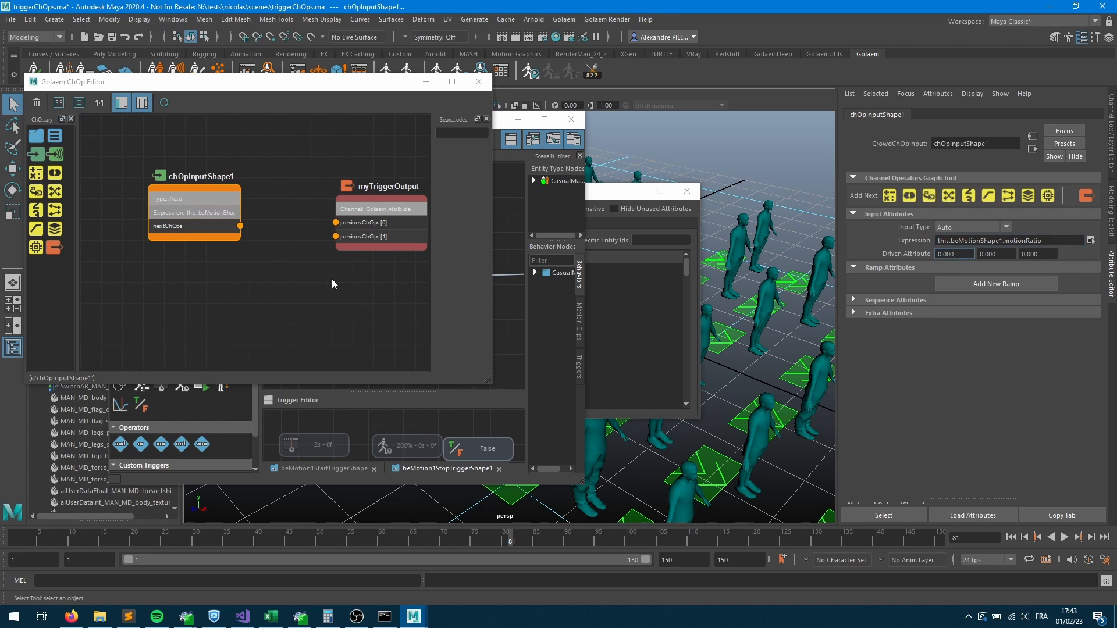
pyautogui.moveTo(240, 224); pyautogui.dragTo(336, 222)
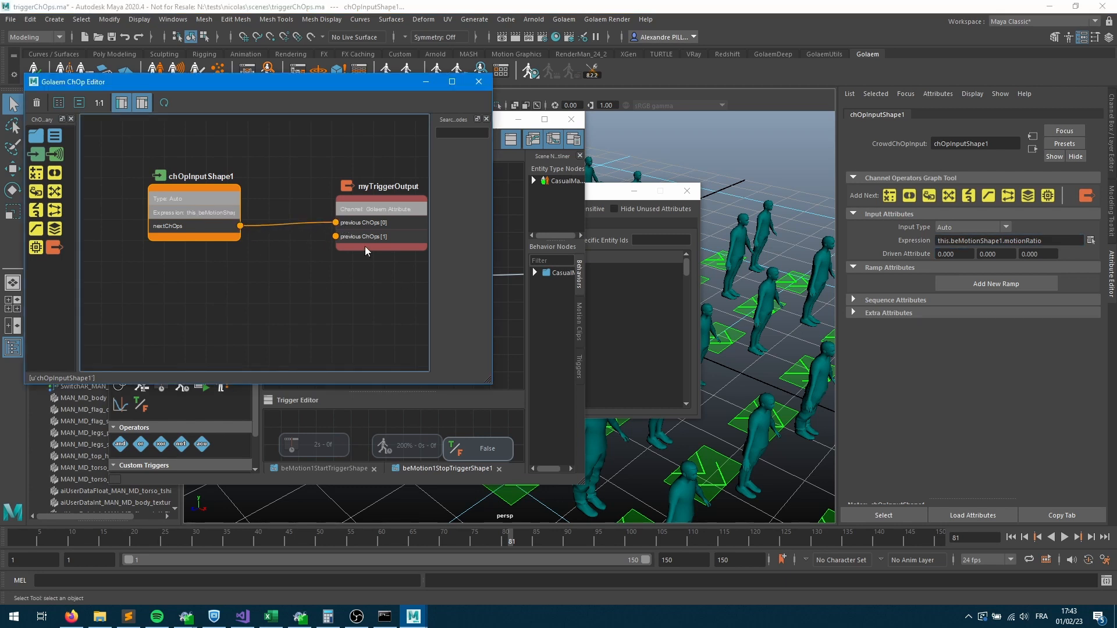
# Replay the simulation from the first frame to frame 80, monitoring the triggerOut values in the attributes spreadsheet.
pyautogui.click(1011, 537)
pyautogui.click(1064, 537)
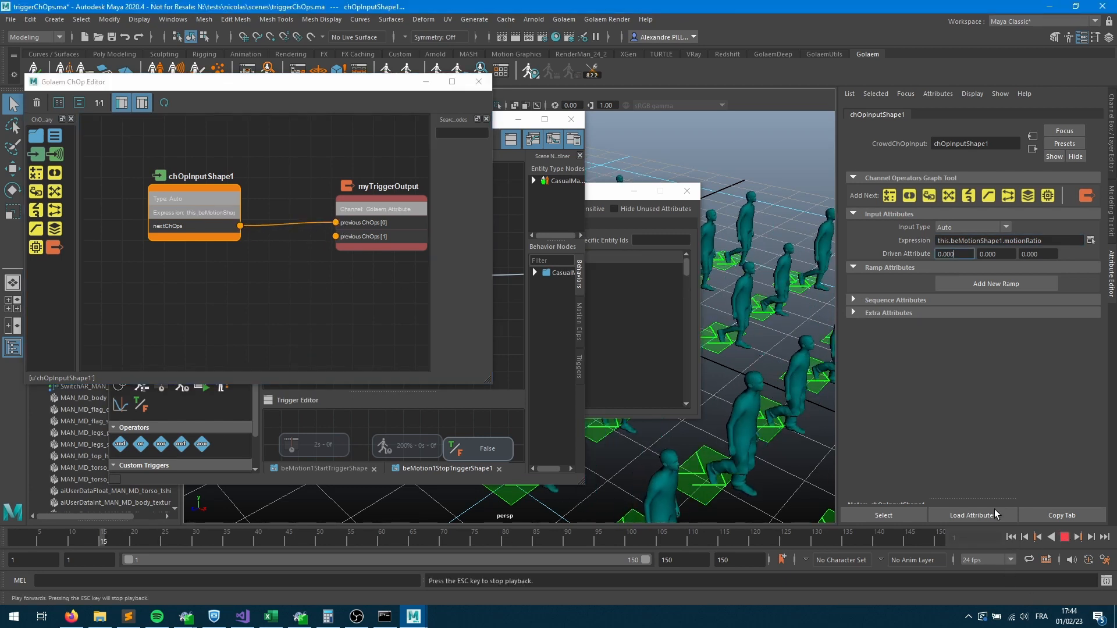
pyautogui.press('Escape')
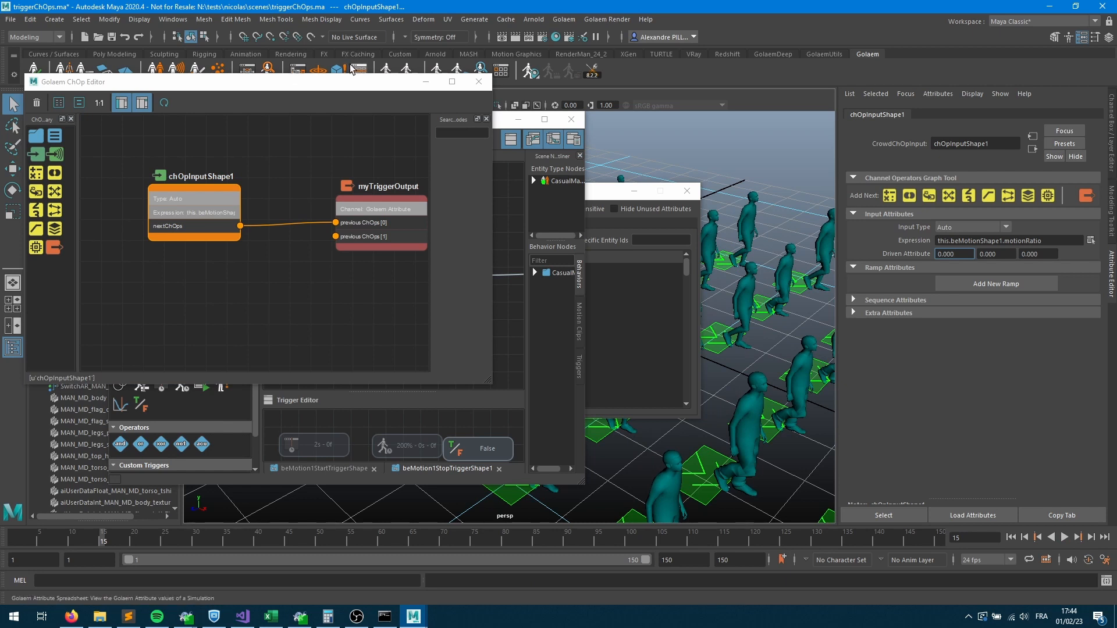
pyautogui.click(1065, 537)
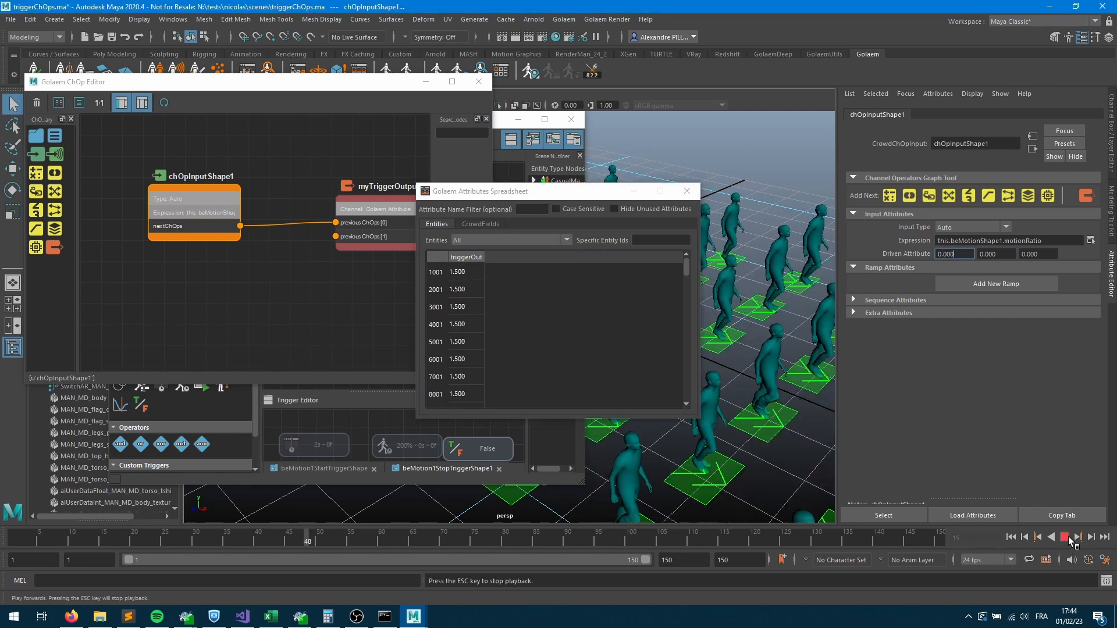
pyautogui.click(1067, 537)
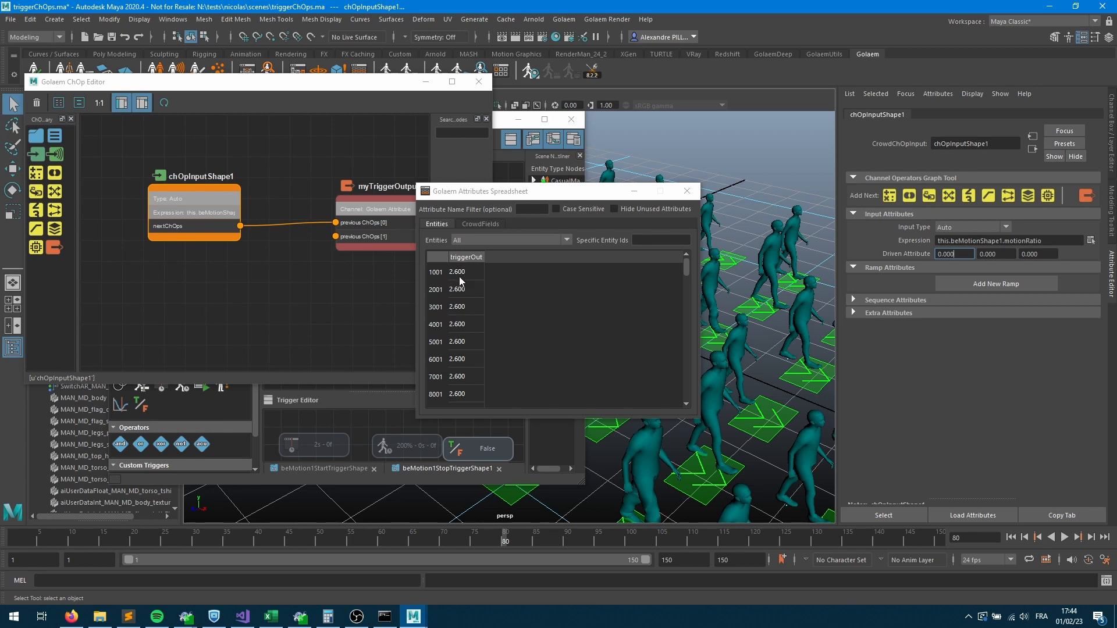
# Show the motion clip attributes of beMotionShape1 in the behavior graph.
pyautogui.click(366, 298)
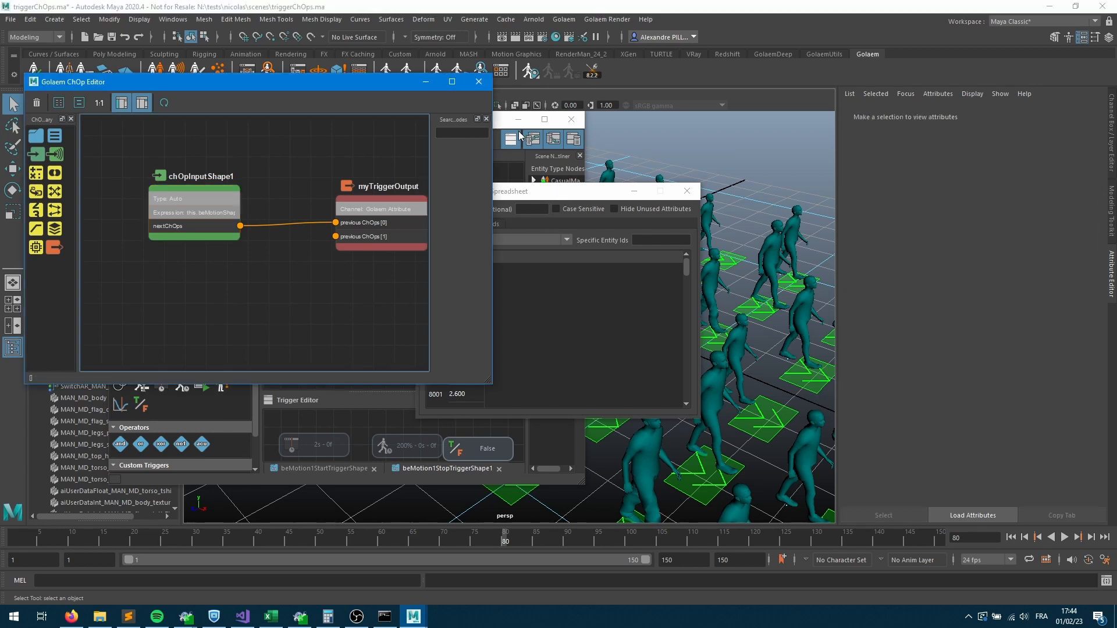
pyautogui.click(501, 120)
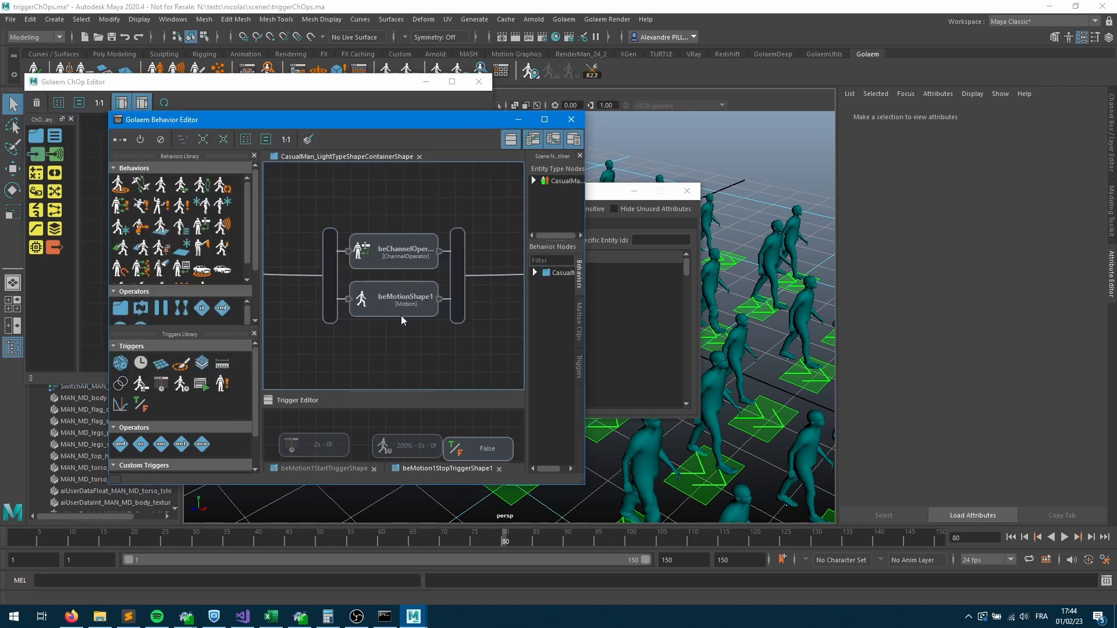
pyautogui.click(389, 312)
pyautogui.scroll(5, 1027, 298)
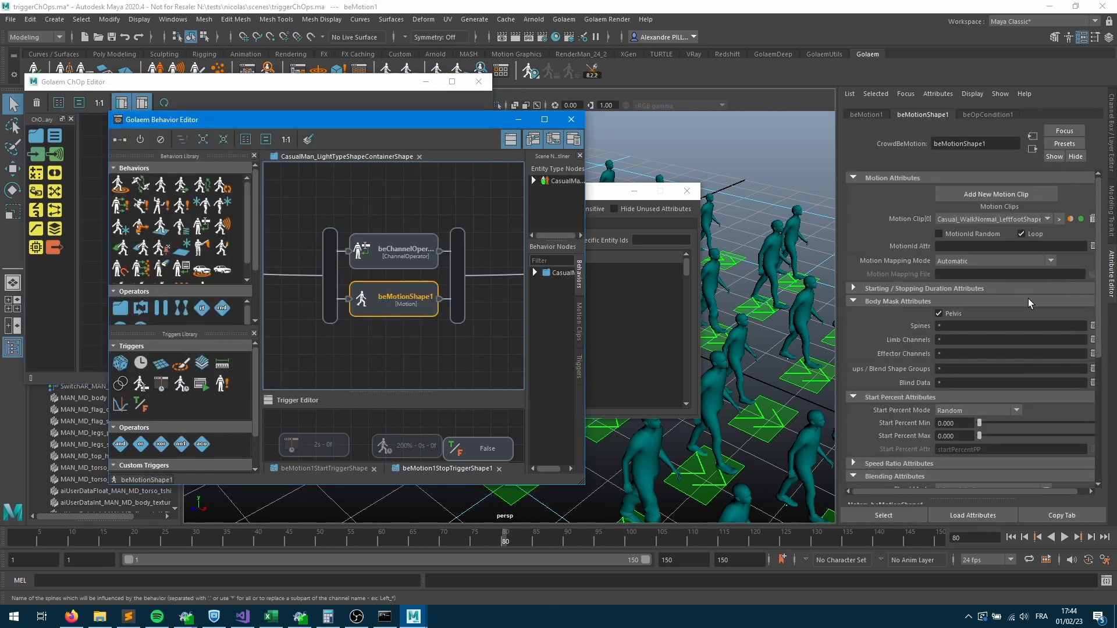
# Show the WalkNormal clip's file attributes and replay the simulation from the first frame, stepping to frame 31 to check the triggerOut values.
pyautogui.click(1059, 218)
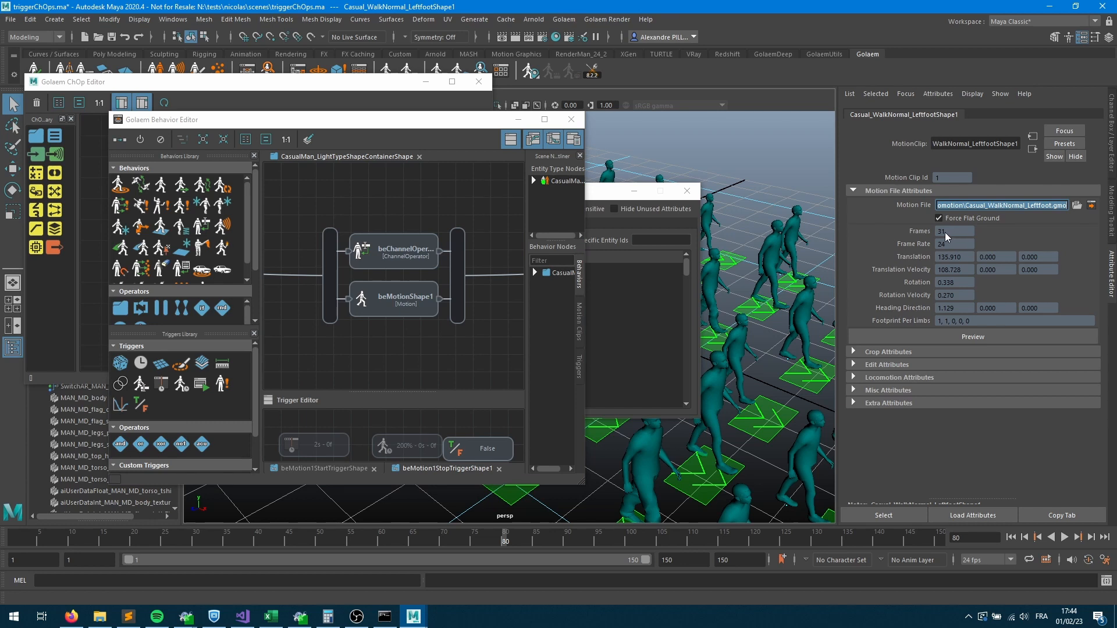
pyautogui.click(1012, 538)
pyautogui.click(1064, 538)
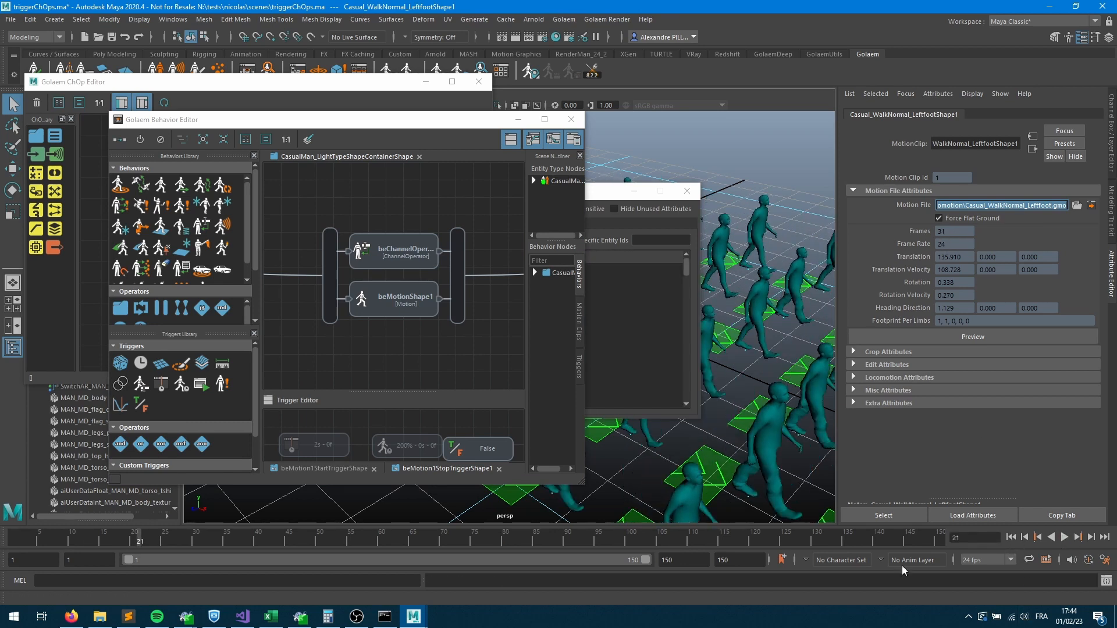
pyautogui.click(1090, 538)
pyautogui.click(1091, 538)
pyautogui.click(1090, 539)
pyautogui.click(1091, 538)
pyautogui.click(1090, 538)
pyautogui.click(1090, 538)
pyautogui.click(1090, 538)
pyautogui.click(1090, 538)
pyautogui.click(1090, 538)
pyautogui.click(1090, 538)
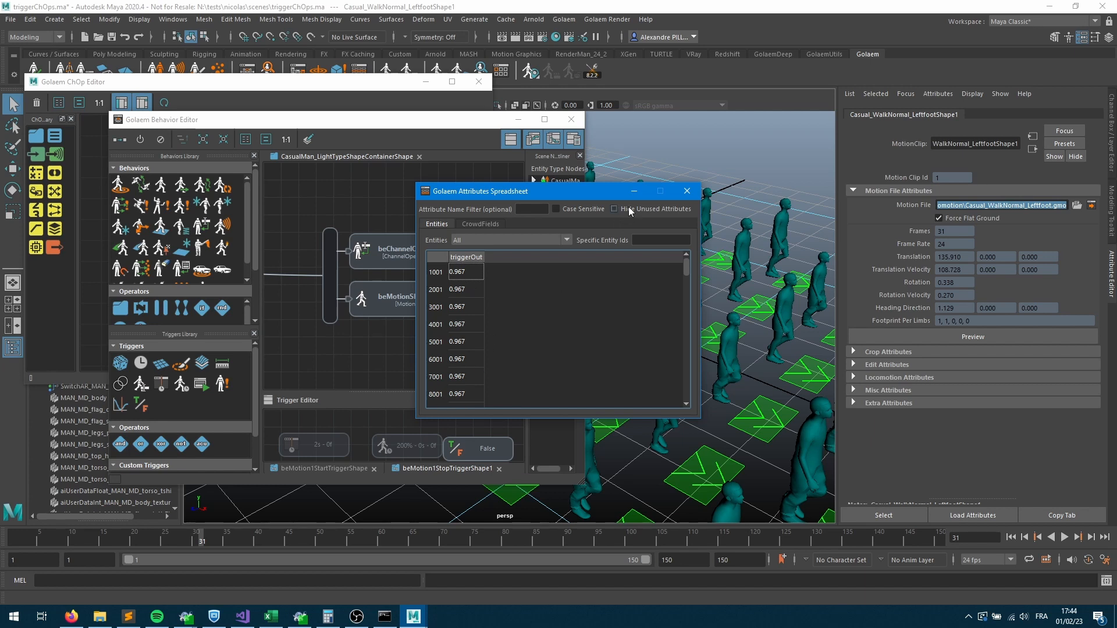
# Add the Casual_WalkSlow_Leftfoot.gmo motion from the GolaemCharacterPack-8.2 Locomotion folder to beMotionShape1 as a second motion clip.
pyautogui.click(685, 195)
pyautogui.click(395, 335)
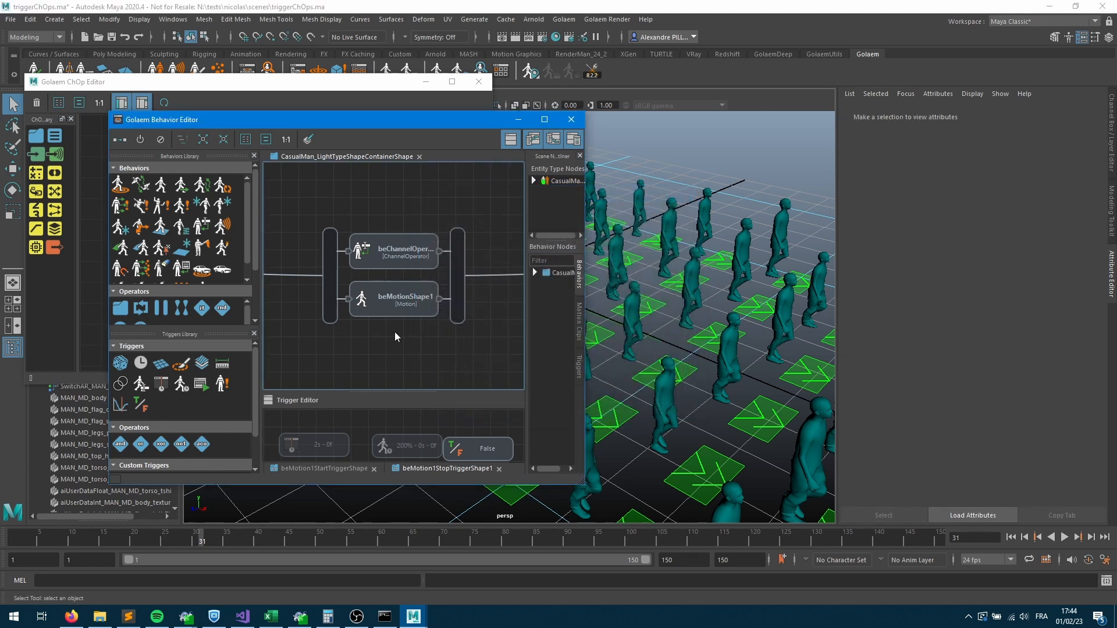
pyautogui.doubleClick(383, 313)
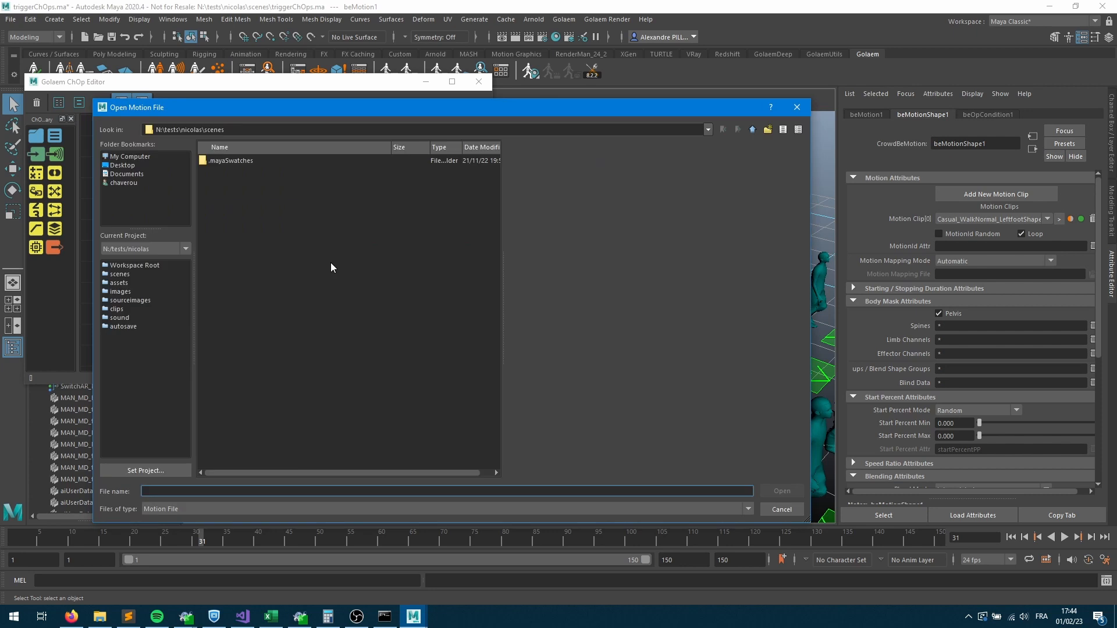
pyautogui.click(131, 266)
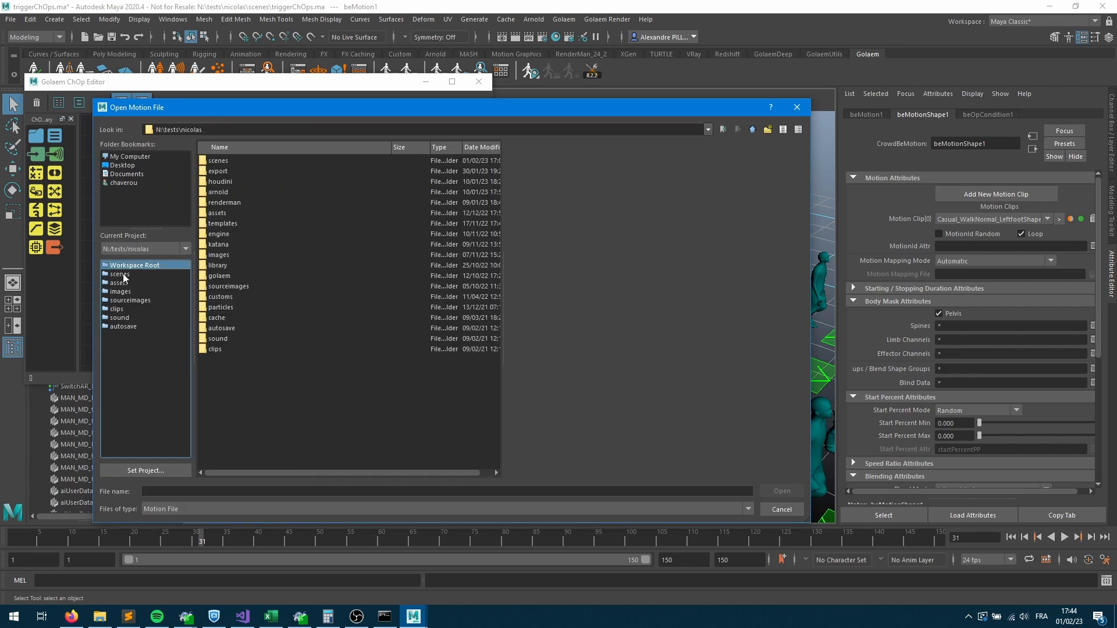
pyautogui.click(126, 157)
pyautogui.doubleClick(230, 171)
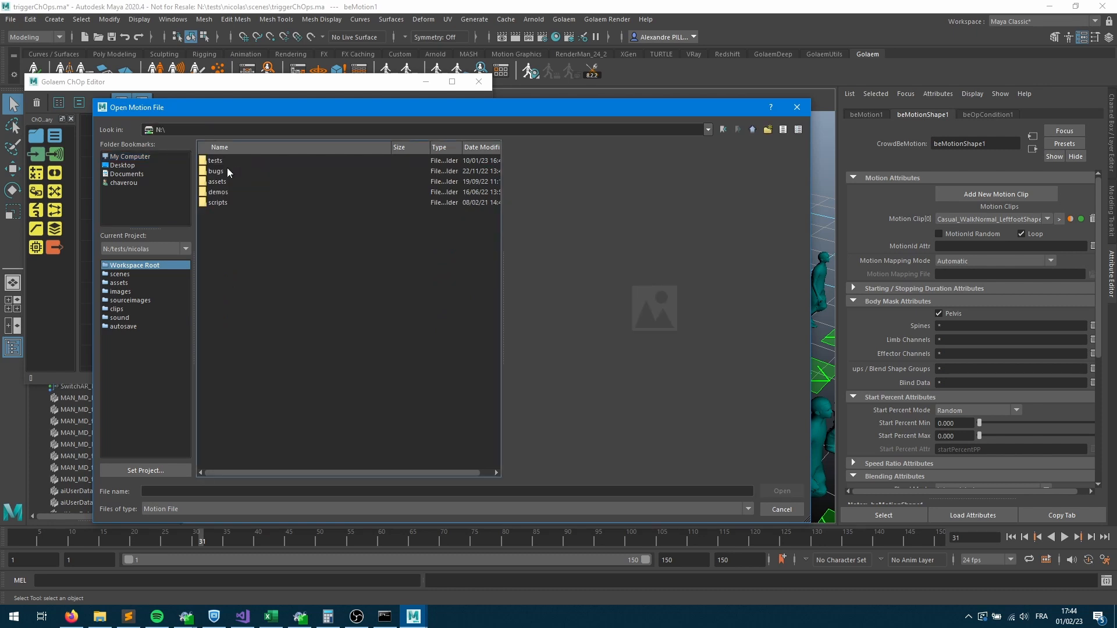
pyautogui.doubleClick(217, 181)
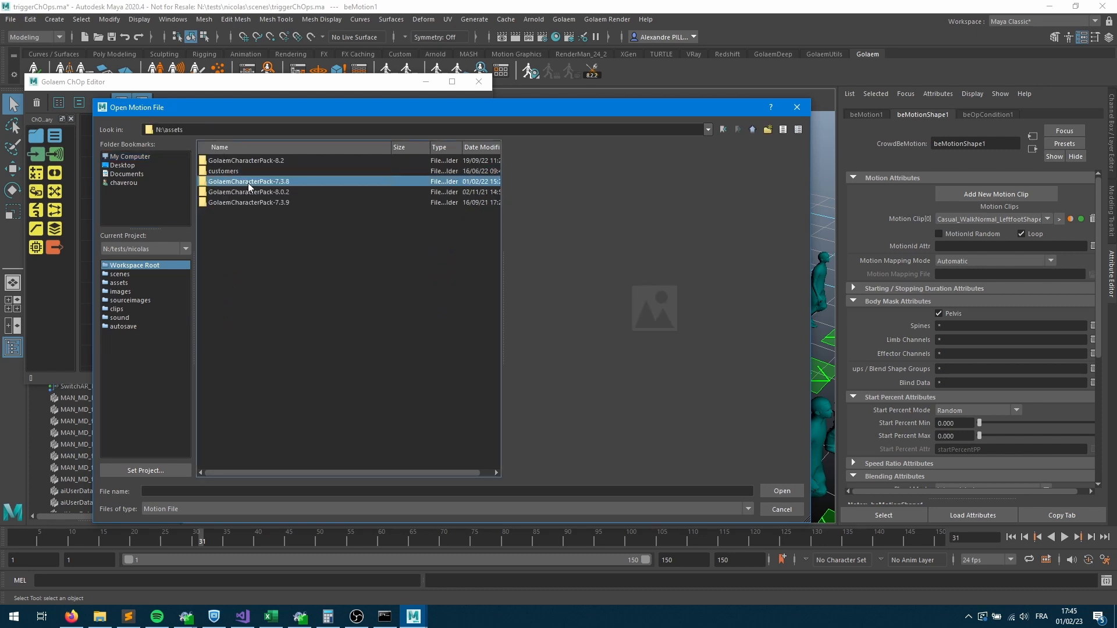
pyautogui.doubleClick(239, 160)
pyautogui.doubleClick(219, 200)
pyautogui.doubleClick(223, 161)
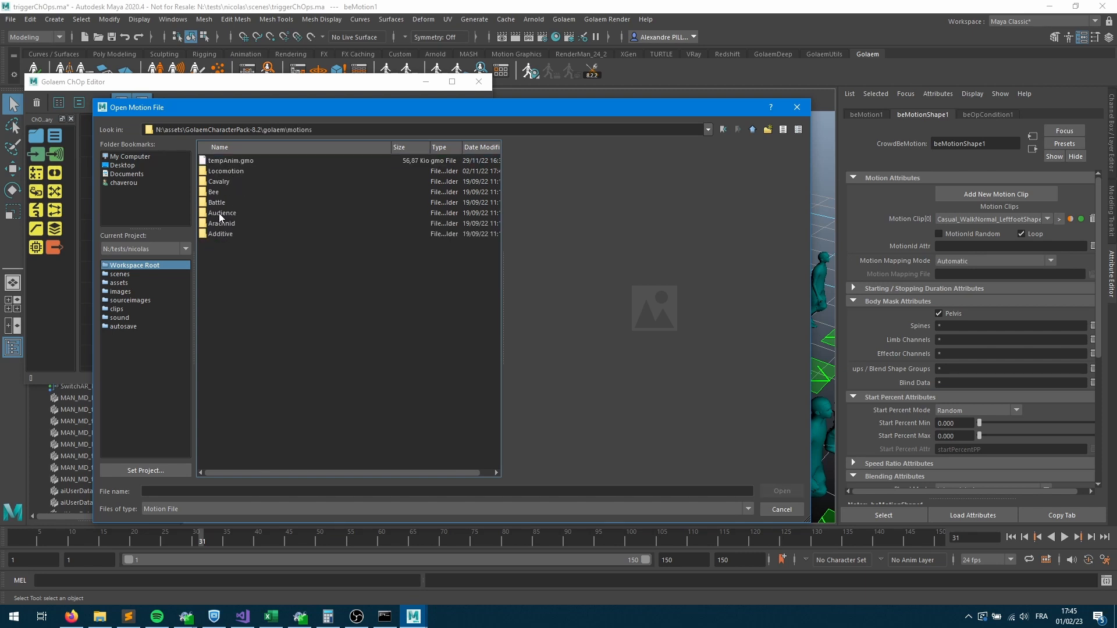
pyautogui.doubleClick(217, 171)
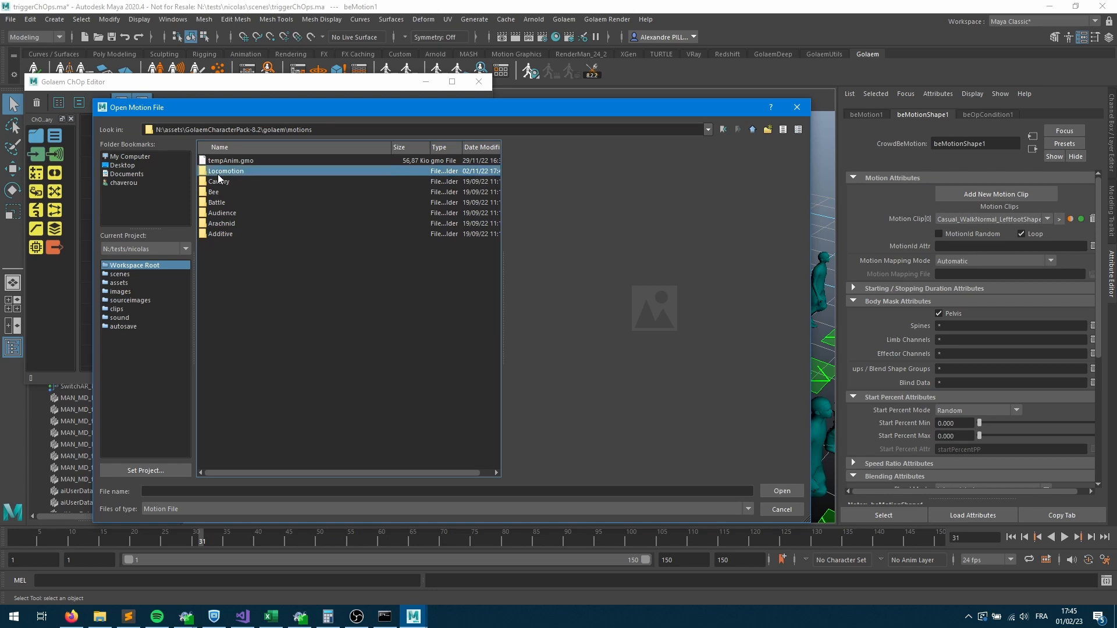
pyautogui.doubleClick(257, 234)
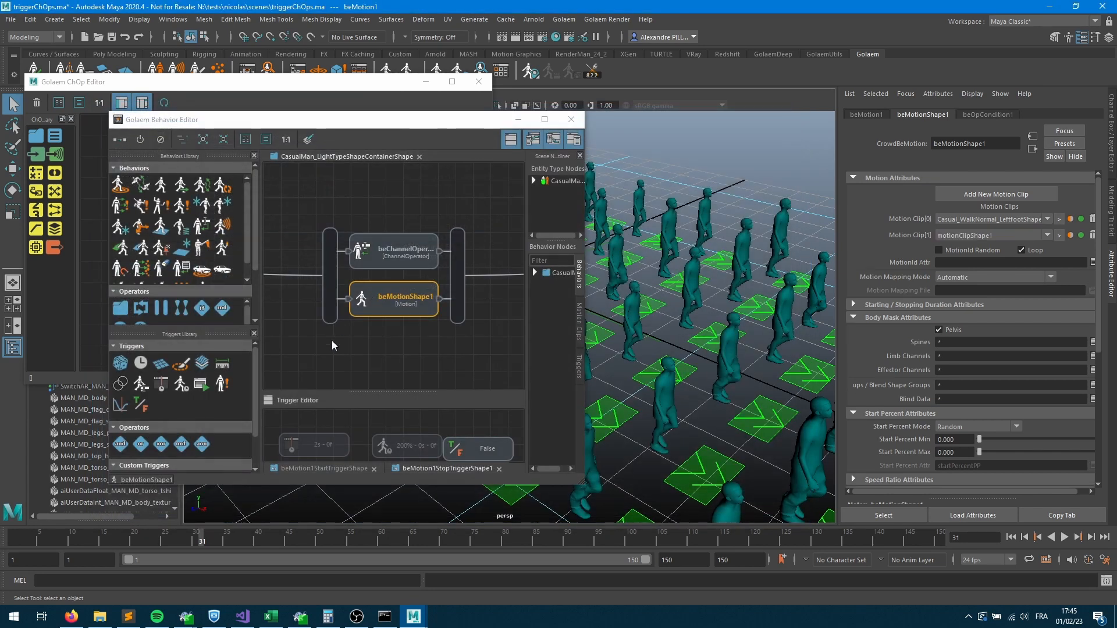
# Show the WalkSlow clip's file attributes and replay the simulation from the first frame to frame 13, checking triggerOut in the attributes spreadsheet.
pyautogui.click(1059, 235)
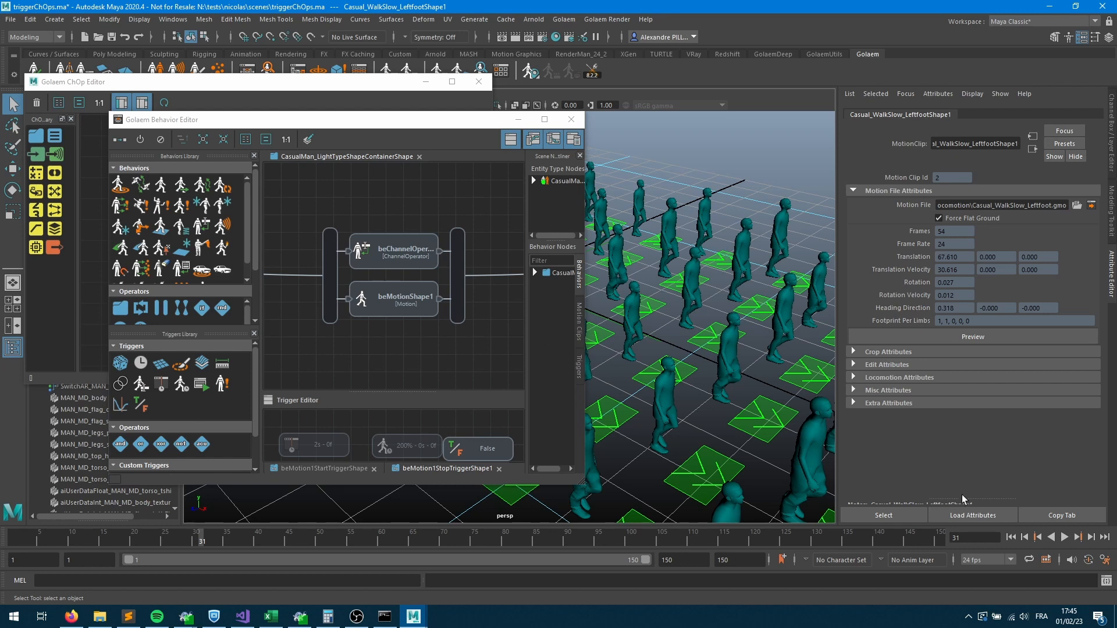
pyautogui.click(1011, 537)
pyautogui.click(1064, 537)
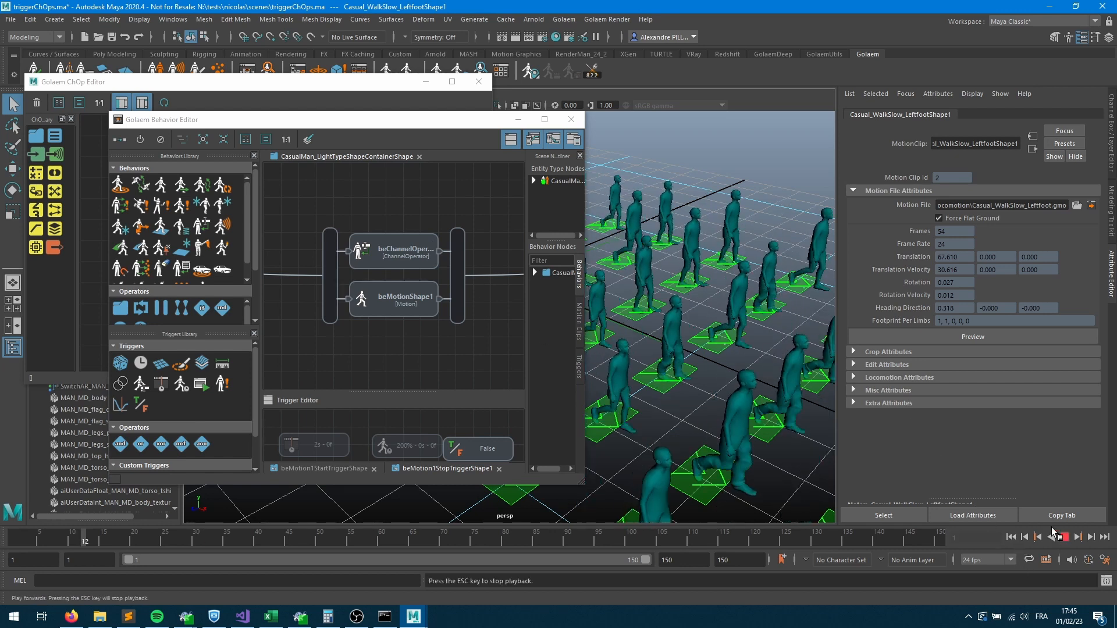
pyautogui.click(366, 69)
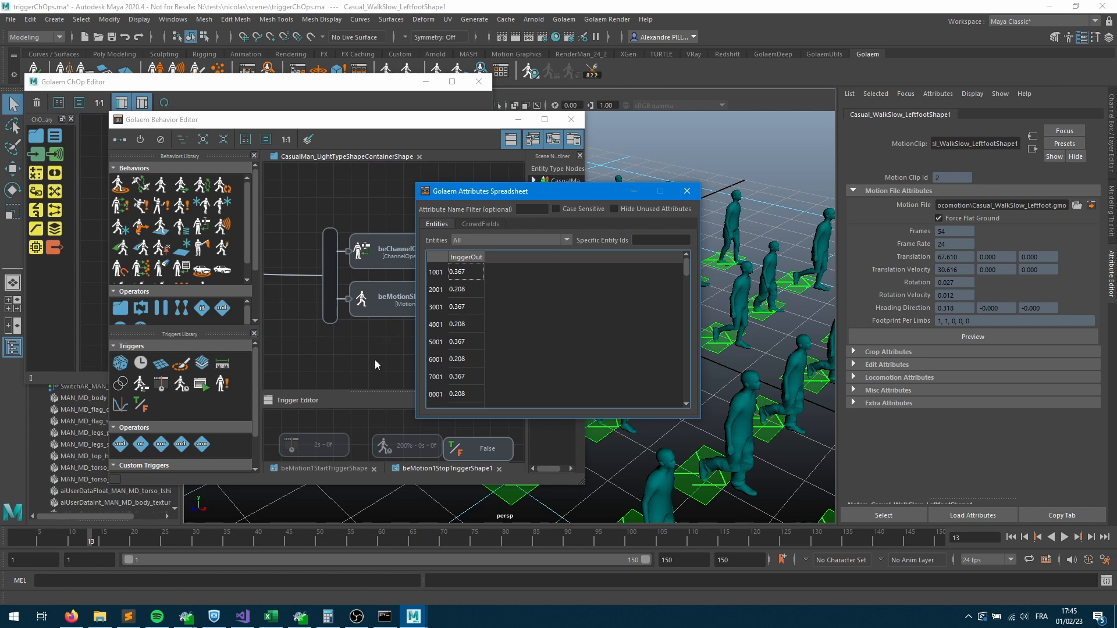
# Insert a boolean operation between chOpInputShape1 and myTriggerOutput and set its operator to >.
pyautogui.click(257, 87)
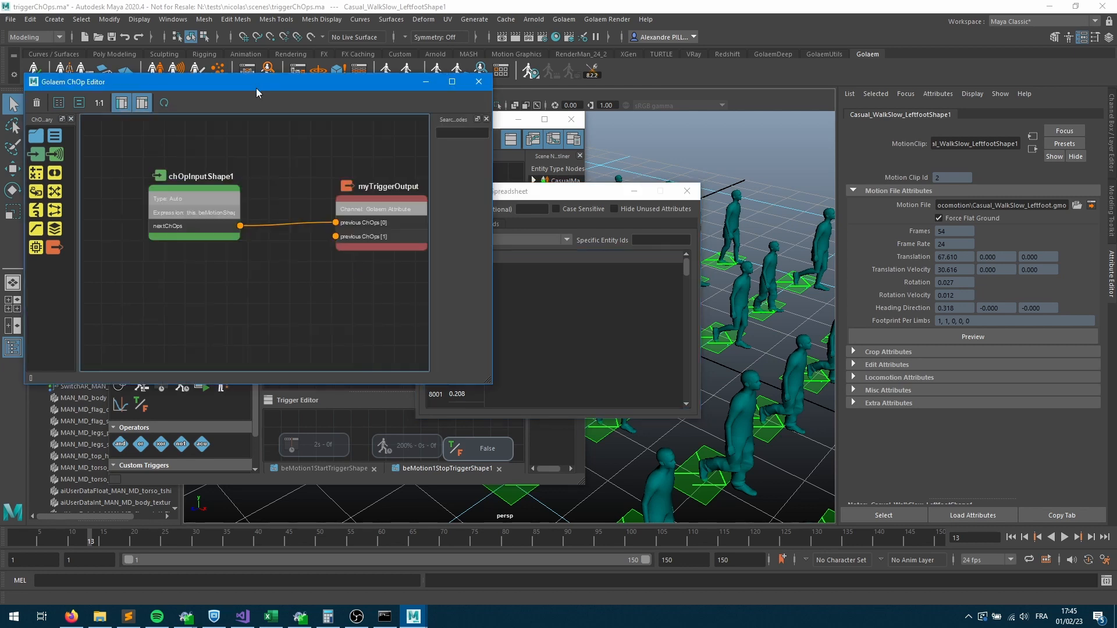
pyautogui.click(202, 219)
pyautogui.moveTo(228, 202); pyautogui.dragTo(156, 197)
pyautogui.moveTo(55, 173); pyautogui.dragTo(257, 249)
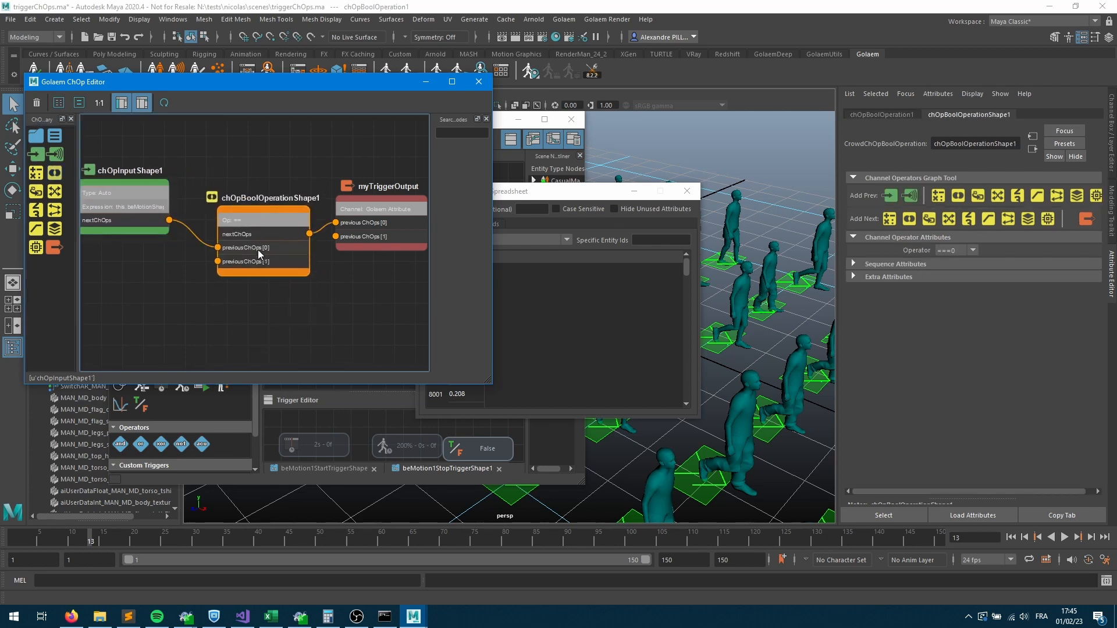
pyautogui.click(973, 249)
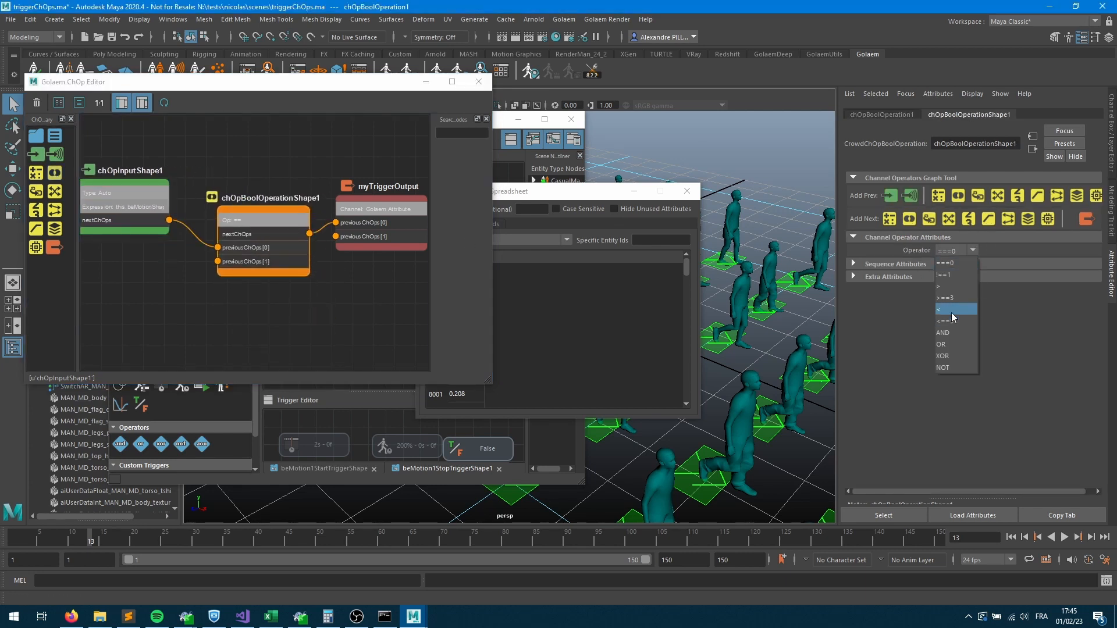
pyautogui.click(947, 283)
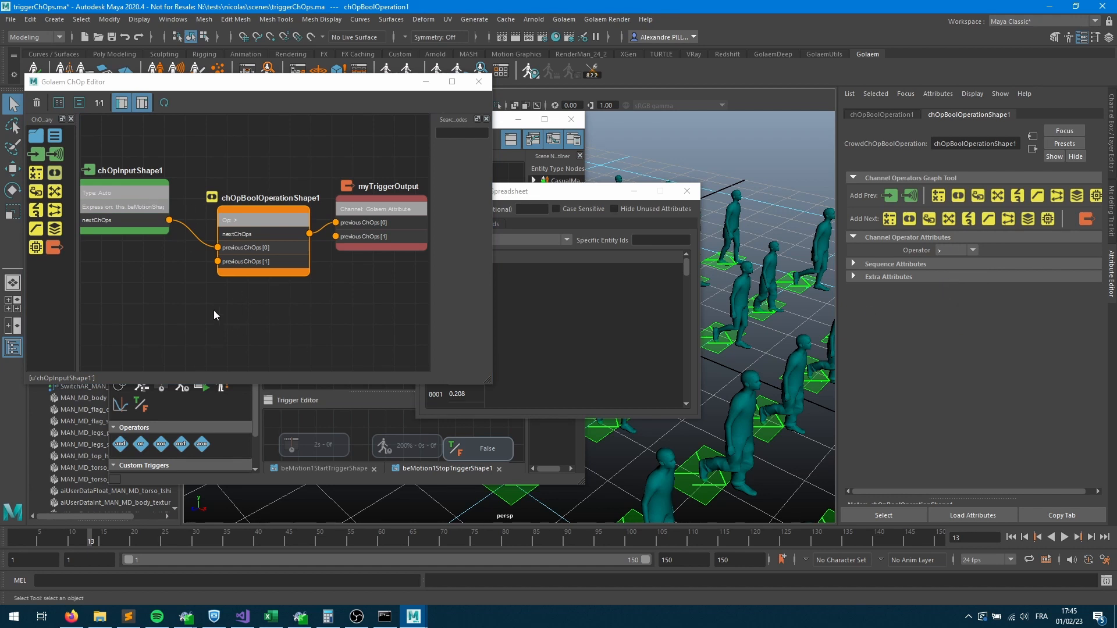
# Add a second channel operator input of type Double with a driven value of 2 and connect it to the boolean operation.
pyautogui.moveTo(41, 164); pyautogui.dragTo(141, 282)
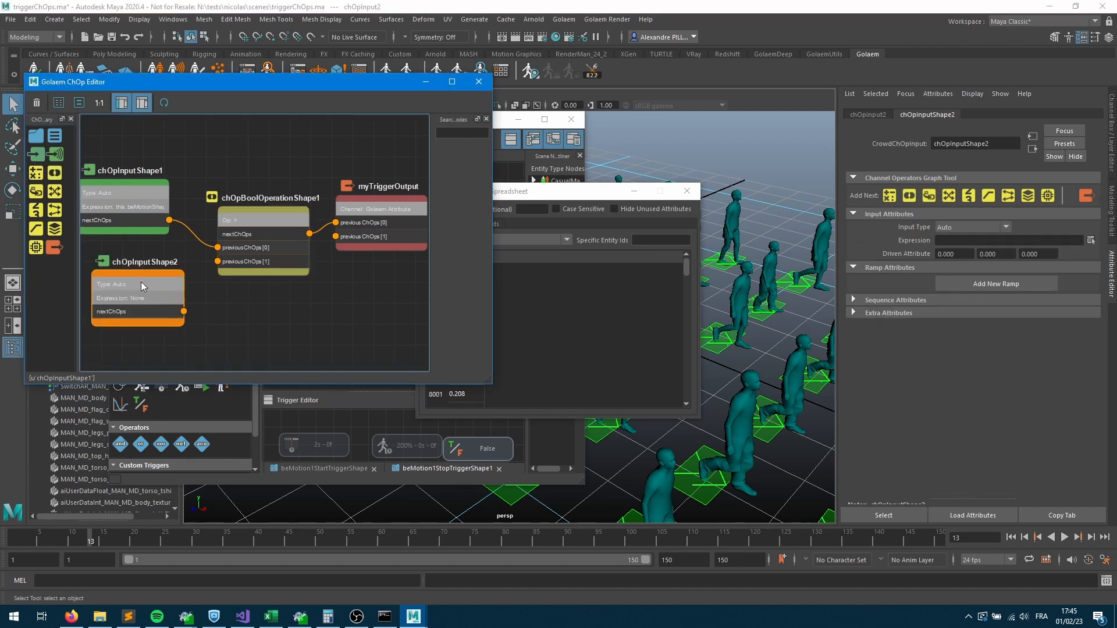
pyautogui.click(969, 252)
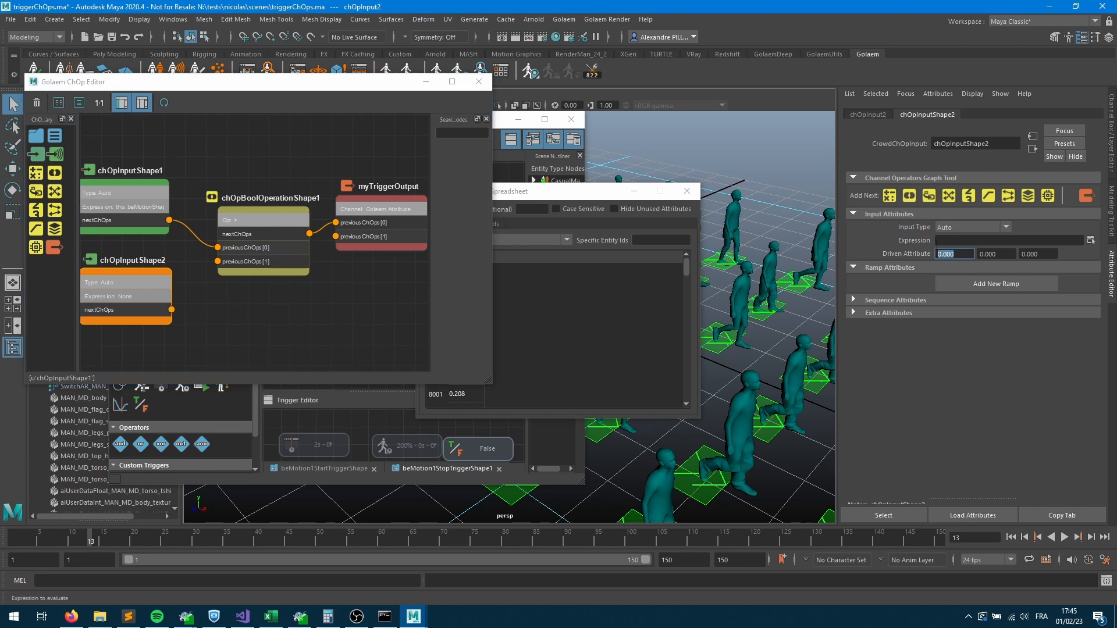
pyautogui.write('2')
pyautogui.press('Tab')
pyautogui.click(968, 226)
pyautogui.click(957, 252)
pyautogui.moveTo(170, 310); pyautogui.dragTo(218, 261)
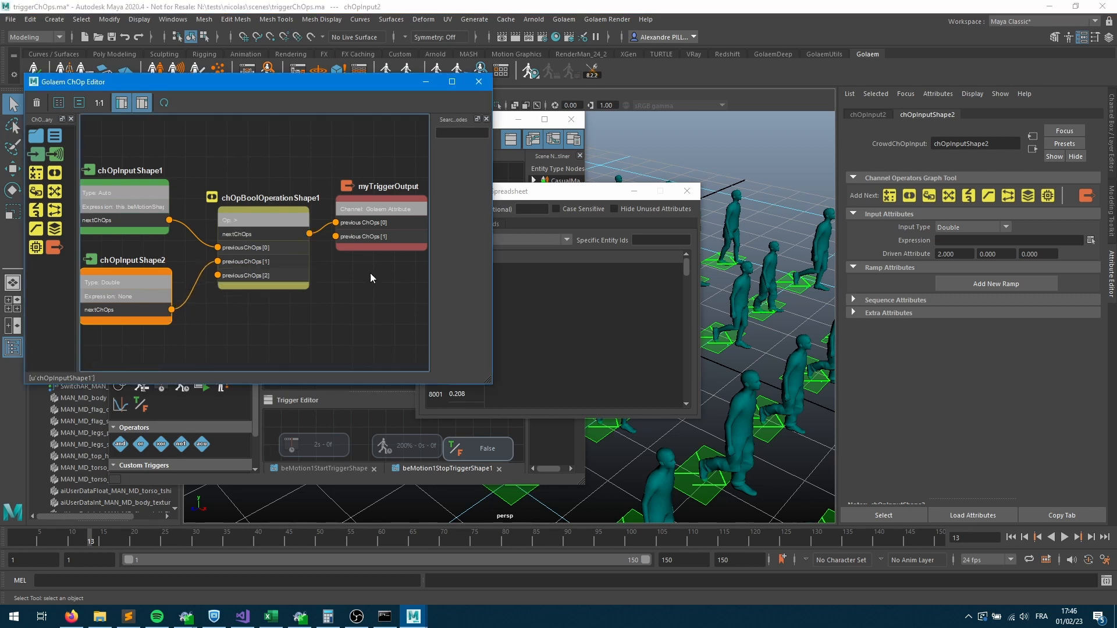
# Check the triggerOut expression of the stop trigger and replay the simulation from the first frame with the viewport cleared of editor windows.
pyautogui.click(334, 449)
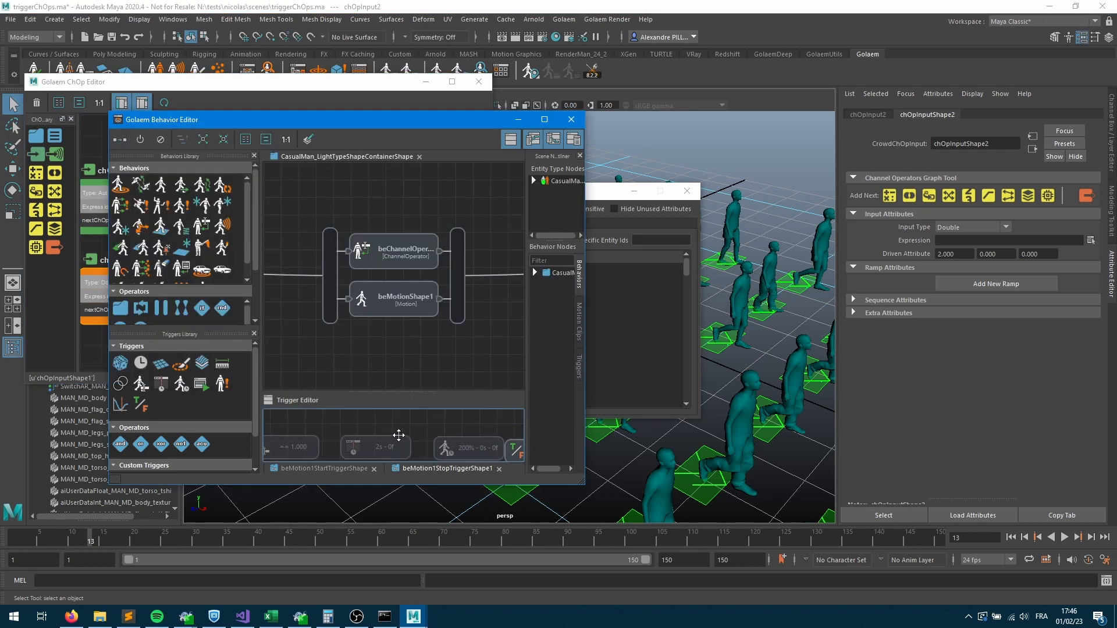
pyautogui.click(324, 447)
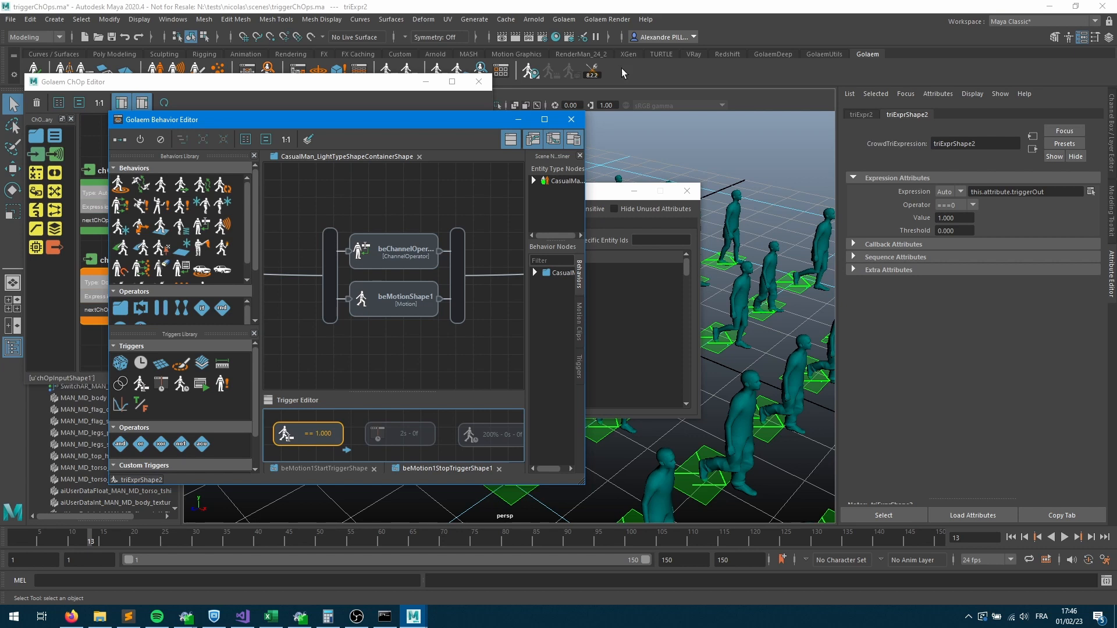
pyautogui.click(687, 194)
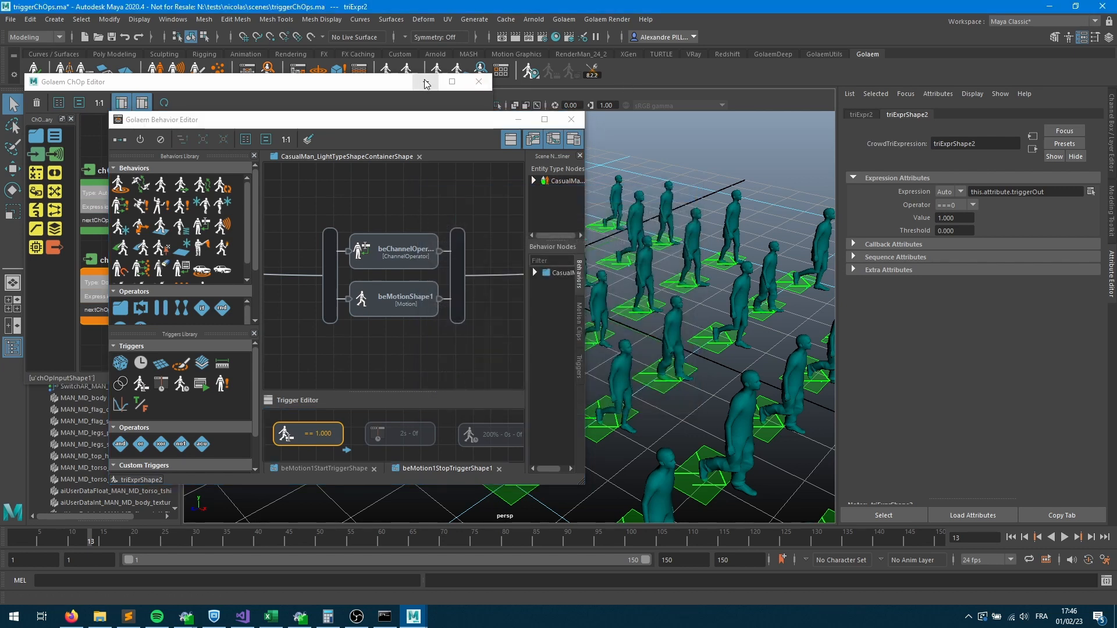
pyautogui.click(426, 82)
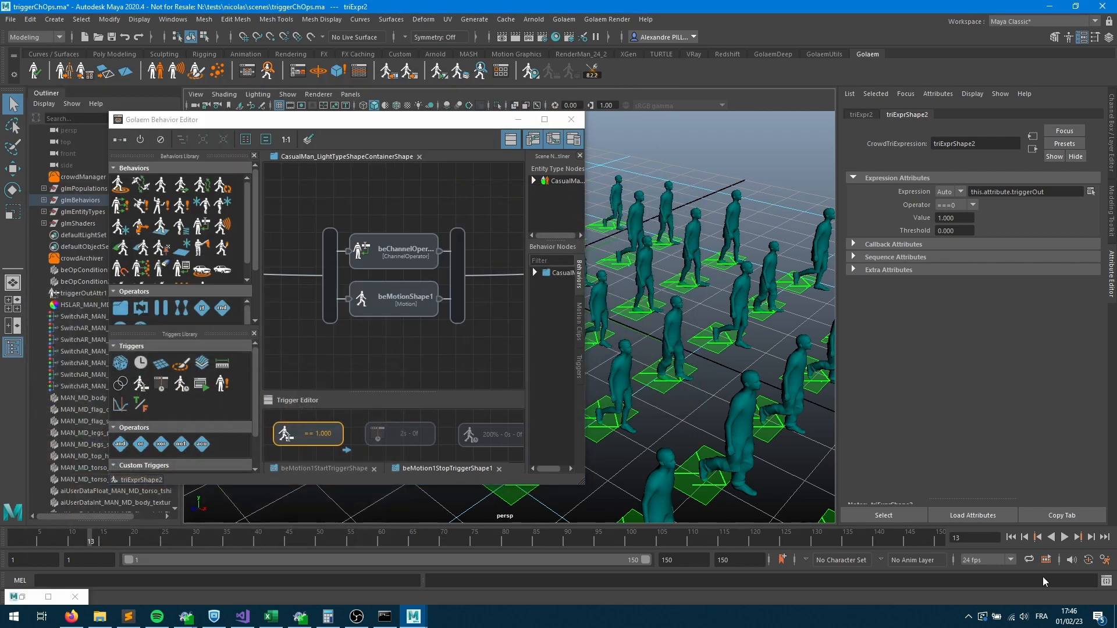
pyautogui.click(571, 119)
pyautogui.click(1012, 537)
pyautogui.click(1065, 537)
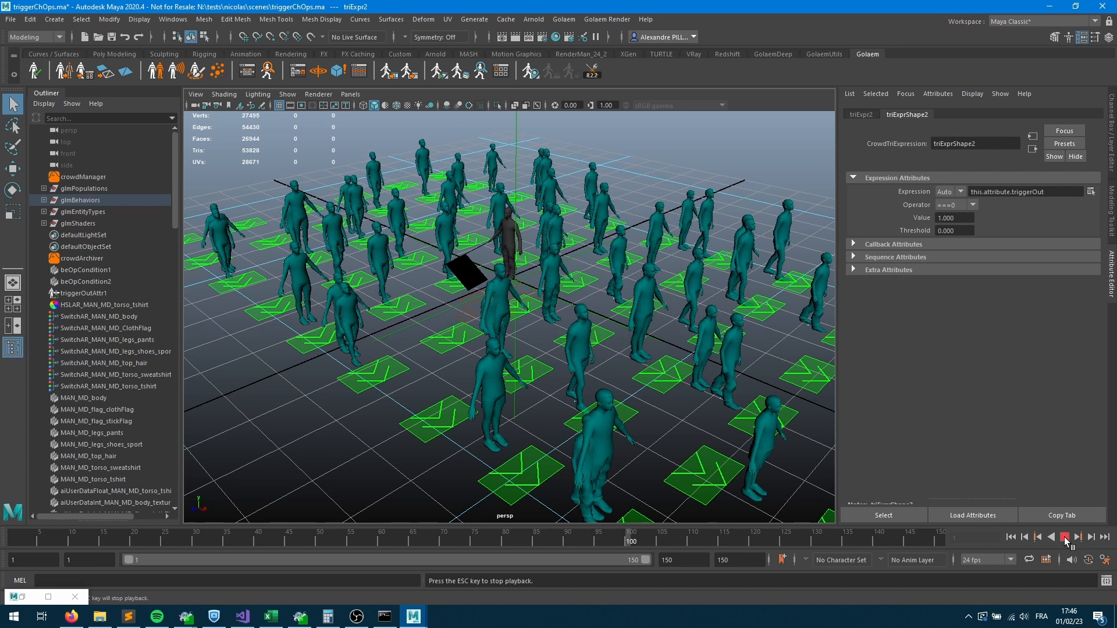
pyautogui.click(1065, 537)
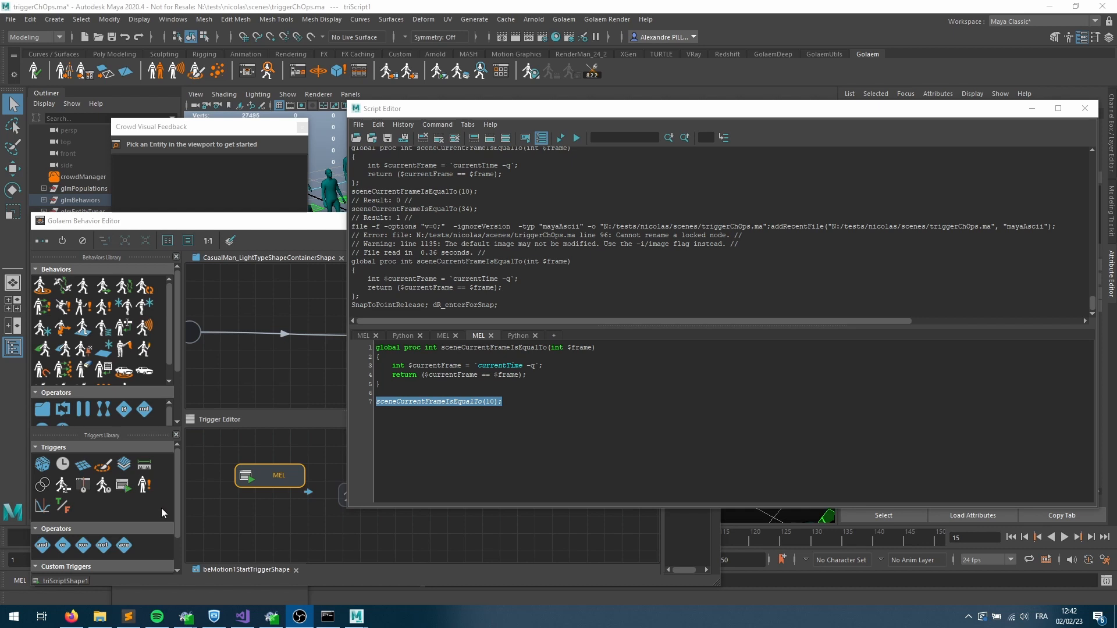
# Examine the sceneCurrentFrameIsEqualTo MEL procedure in the Script Editor, including its return type, frame argument, currentTime query and comparison.
pyautogui.click(299, 525)
pyautogui.click(782, 376)
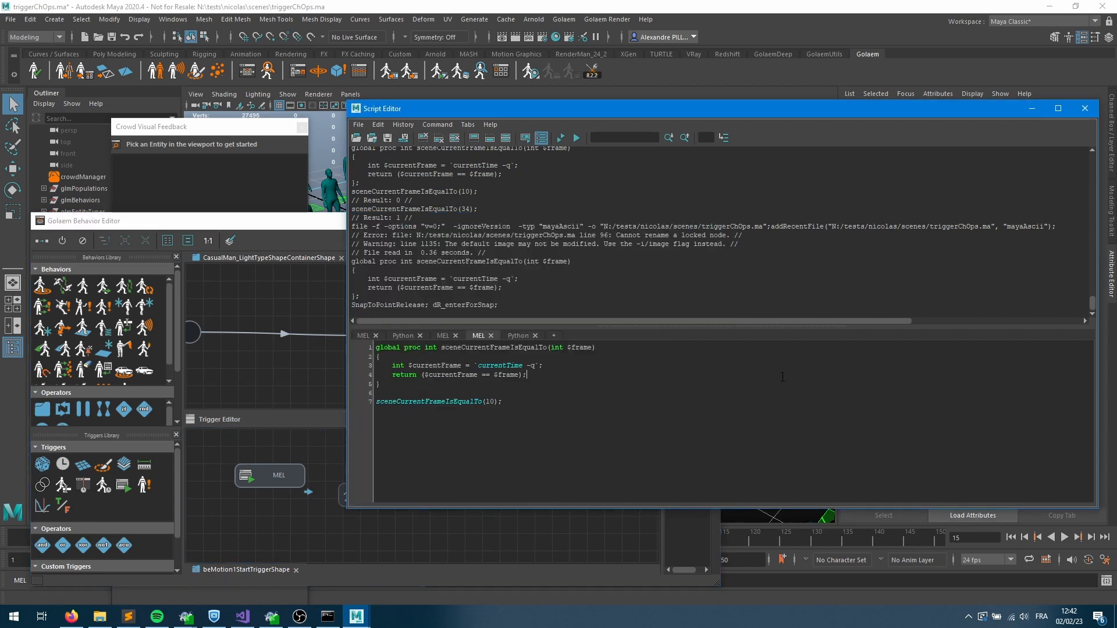
pyautogui.moveTo(385, 385); pyautogui.dragTo(344, 349)
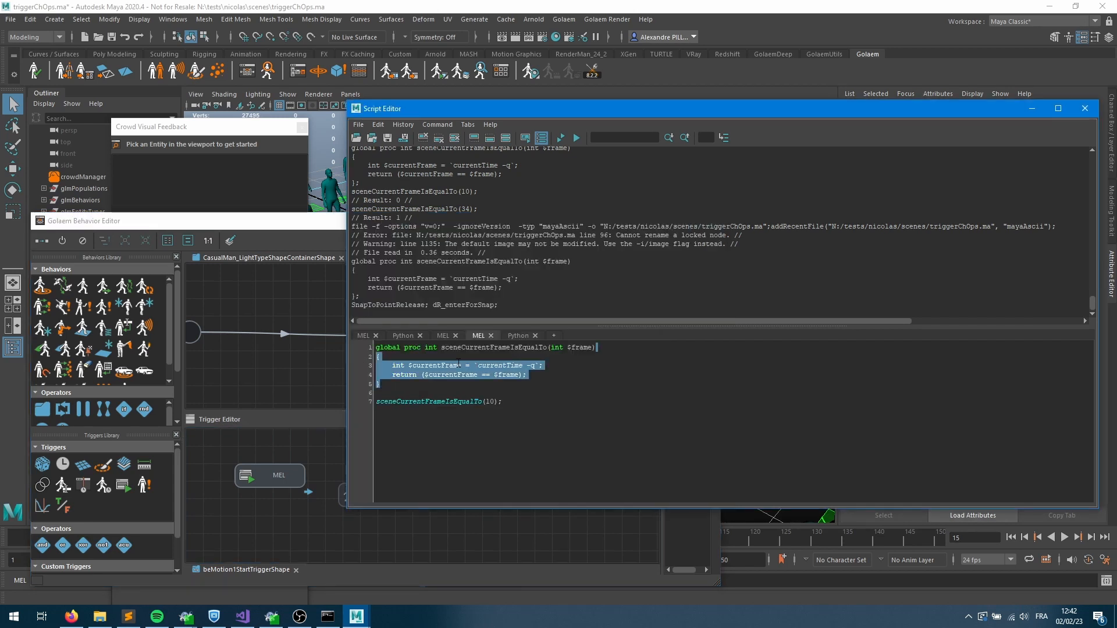
pyautogui.click(425, 376)
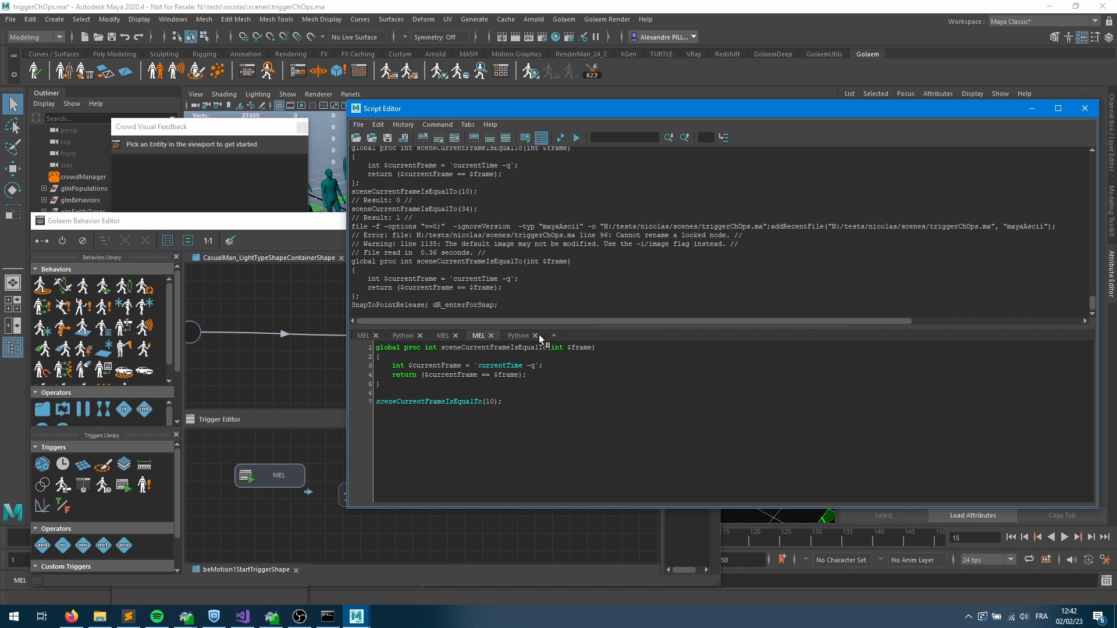
pyautogui.doubleClick(487, 347)
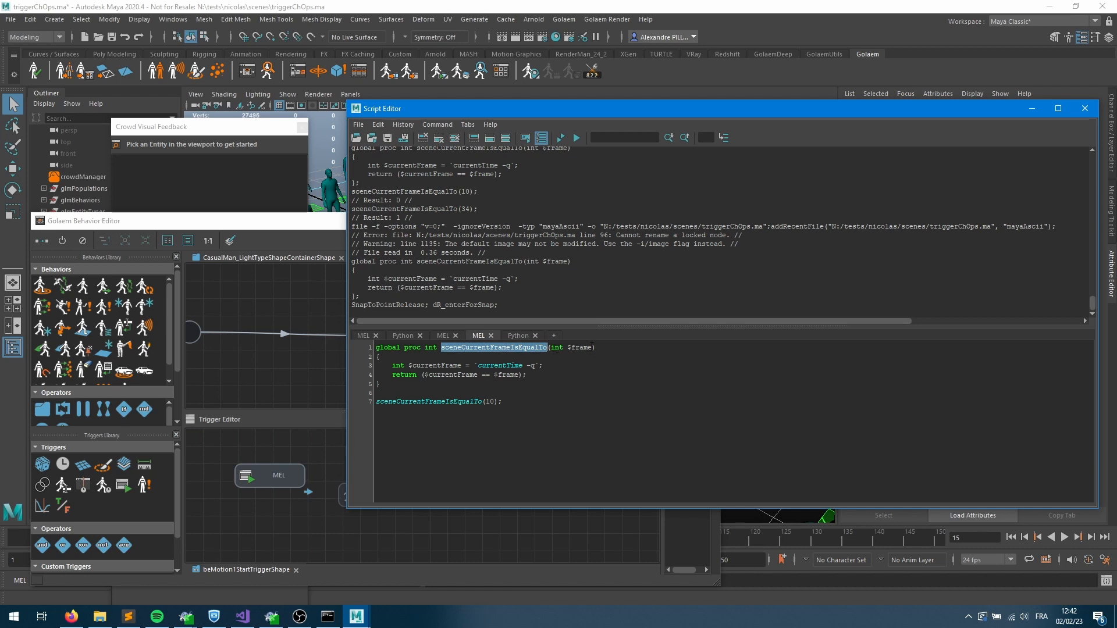
pyautogui.doubleClick(431, 348)
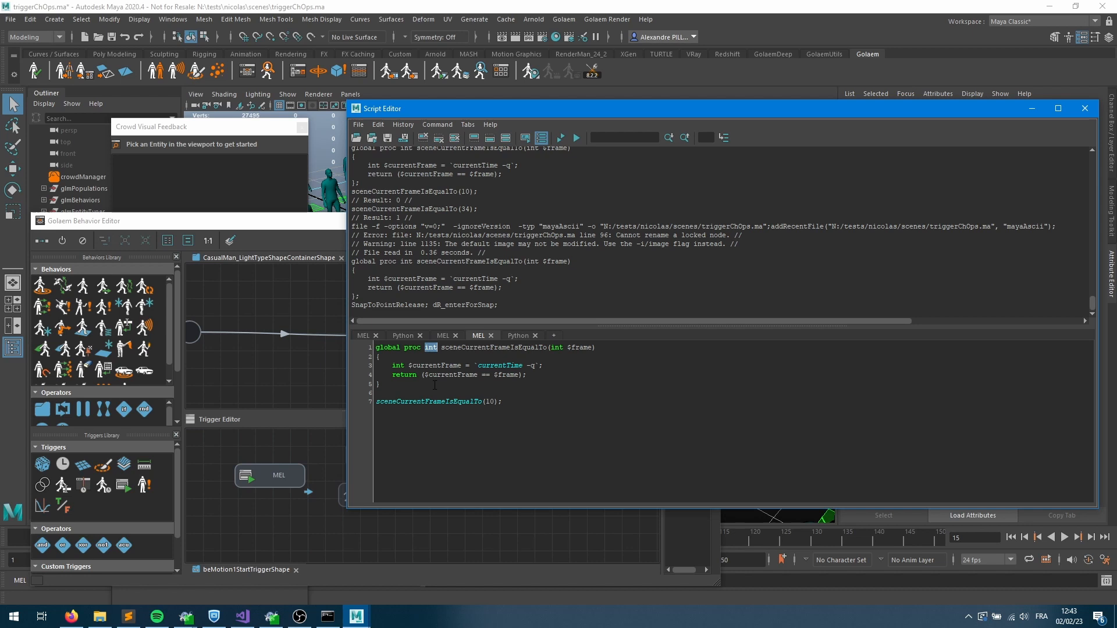
pyautogui.doubleClick(579, 347)
pyautogui.moveTo(391, 366); pyautogui.dragTo(546, 370)
pyautogui.tripleClick(442, 366)
pyautogui.doubleClick(442, 366)
pyautogui.doubleClick(452, 376)
pyautogui.doubleClick(508, 375)
# Execute the sceneCurrentFrameIsEqualTo procedure definition and test it with the call sceneCurrentFrameIsEqualTo(10).
pyautogui.moveTo(423, 386); pyautogui.dragTo(313, 339)
pyautogui.hotkey('ctrl', 'Return')
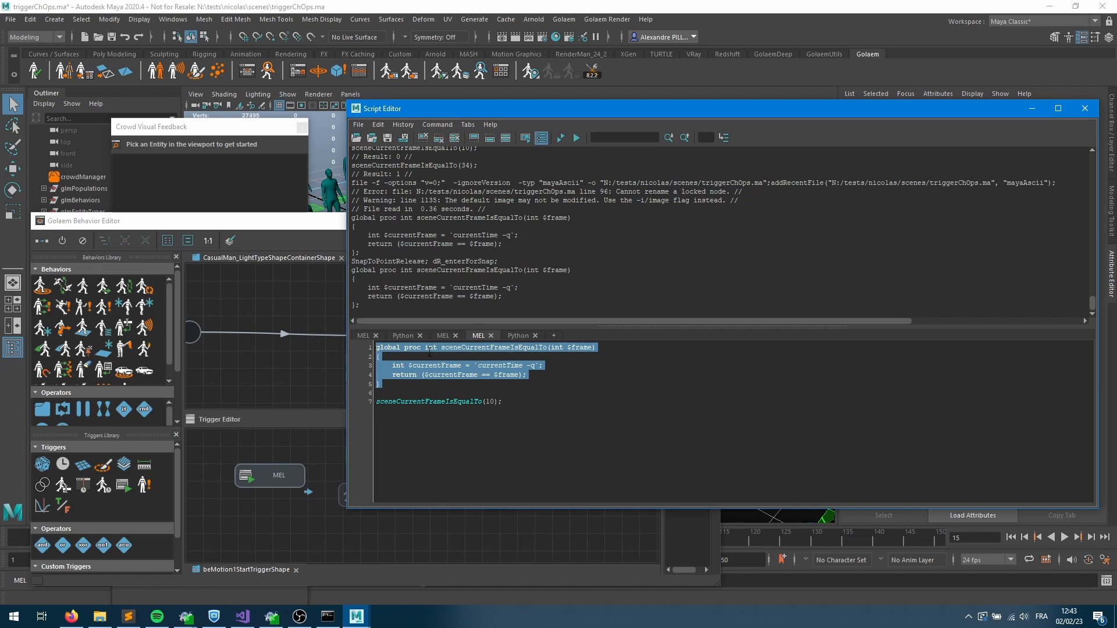
pyautogui.click(519, 405)
pyautogui.tripleClick(570, 403)
pyautogui.hotkey('ctrl', 'Return')
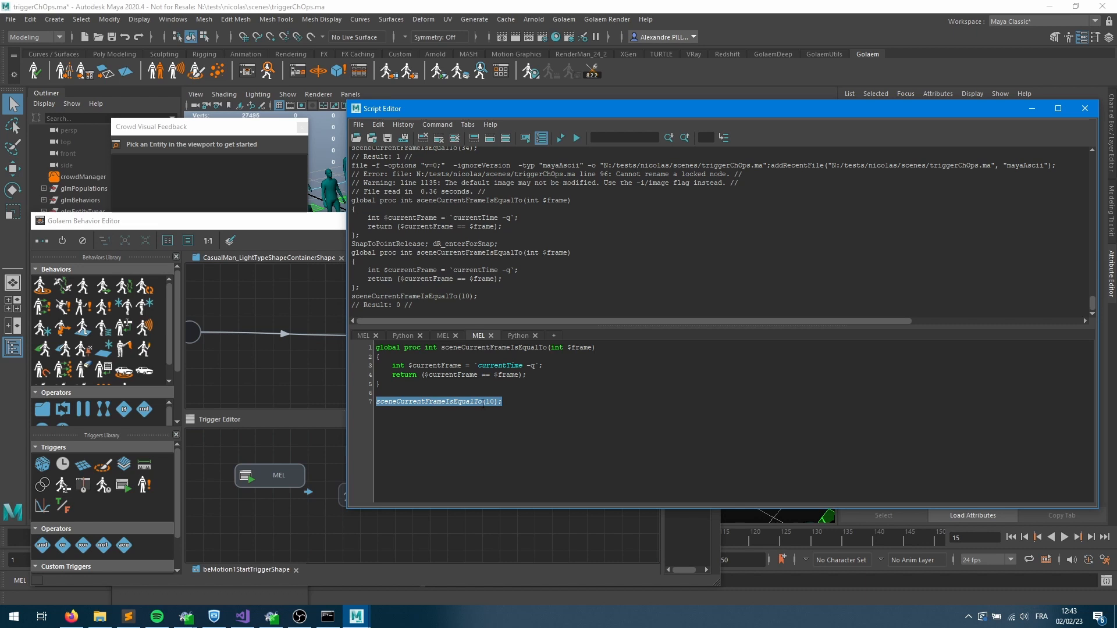
pyautogui.click(495, 402)
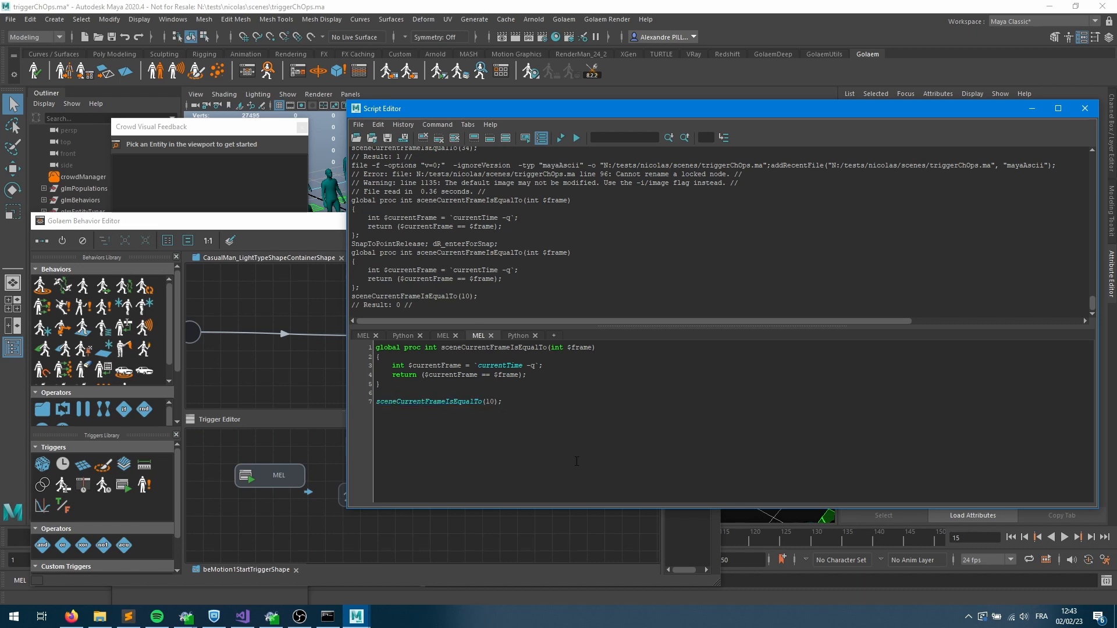
# Change the test call to sceneCurrentFrameIsEqualTo(15) and execute it in the Script Editor.
pyautogui.hotkey('shift', 'Left')
pyautogui.write('5')
pyautogui.press('End')
pyautogui.hotkey('shift', 'Home')
pyautogui.hotkey('ctrl', 'Return')
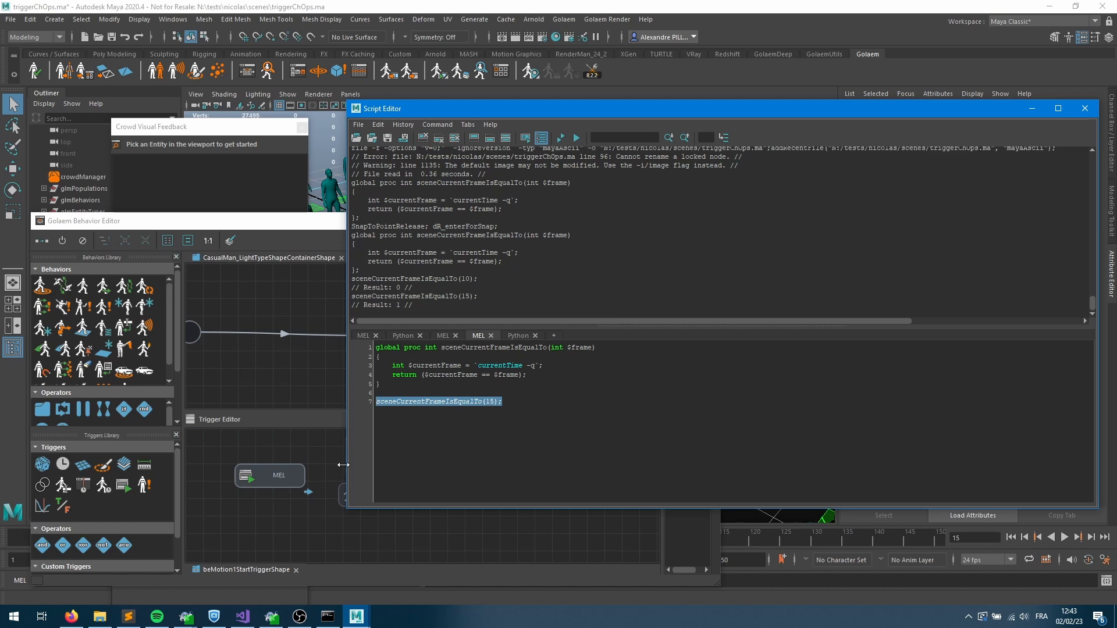
# Minimize the Script Editor and check the MEL trigger's script and script language options, with its callback attributes collapsed.
pyautogui.click(274, 476)
pyautogui.click(1032, 108)
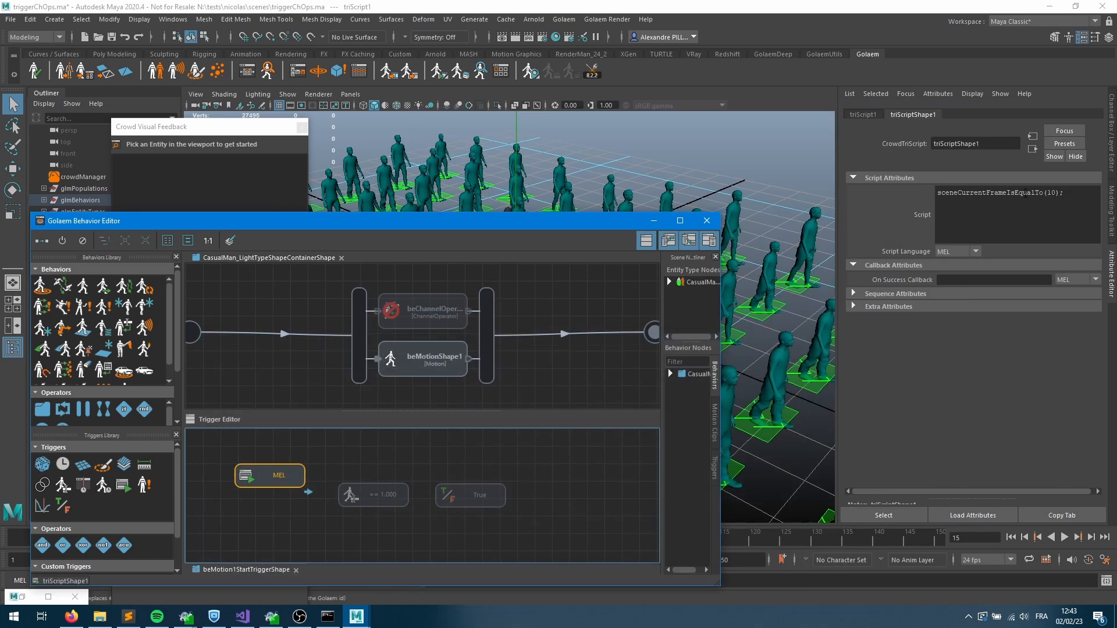
pyautogui.click(949, 251)
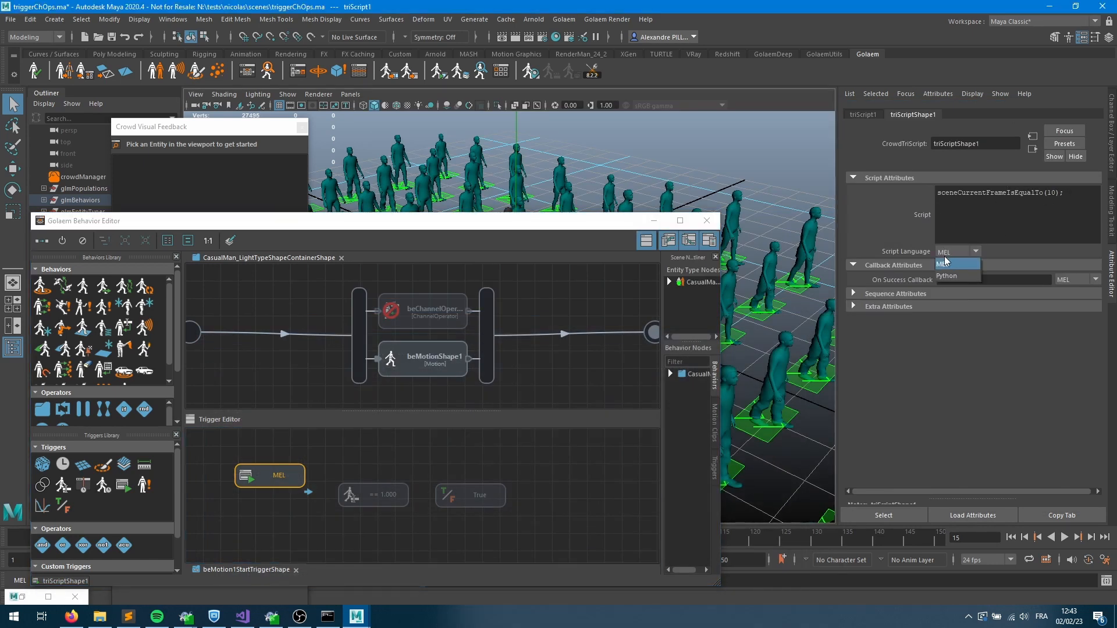
pyautogui.click(959, 268)
pyautogui.click(950, 267)
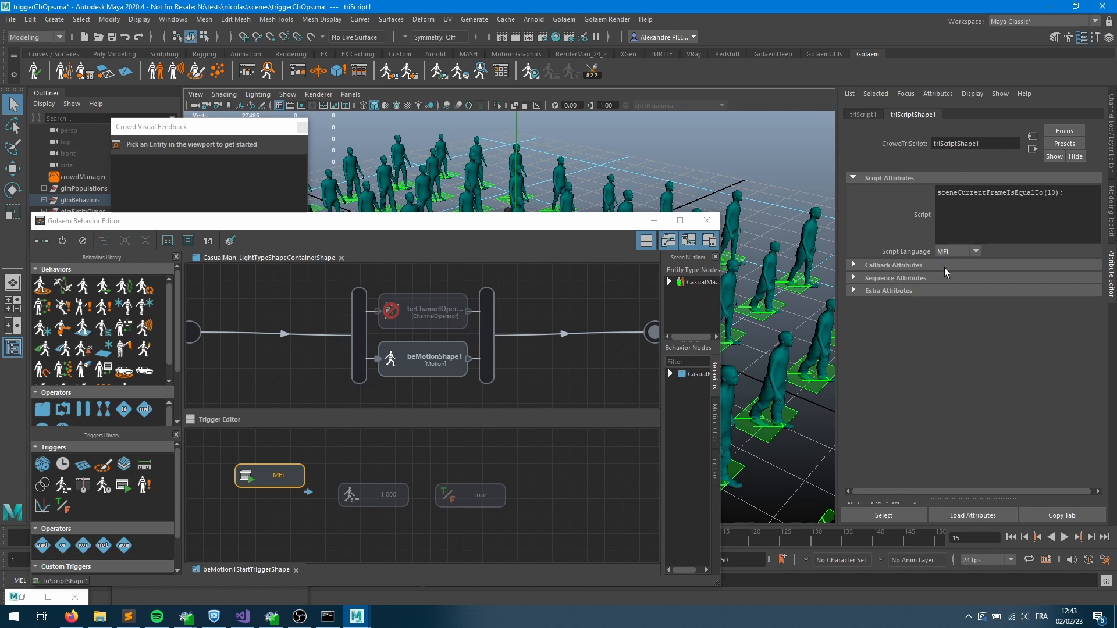
# Play the simulation to check how the crowd starts walking with the MEL start trigger at frame 10.
pyautogui.click(1064, 537)
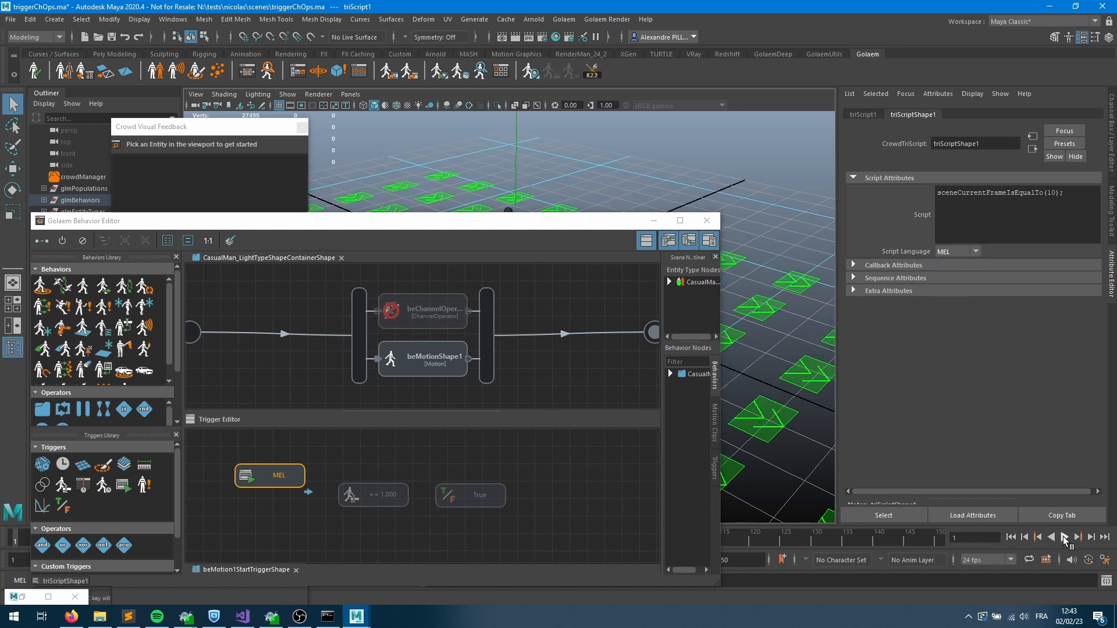
pyautogui.click(1064, 537)
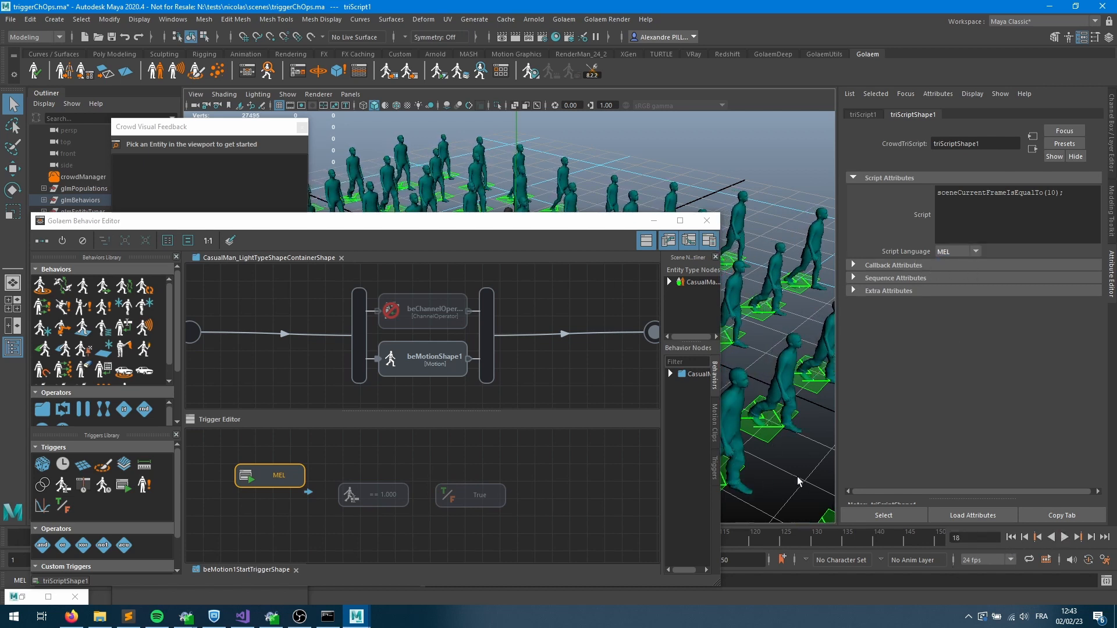
pyautogui.click(1064, 538)
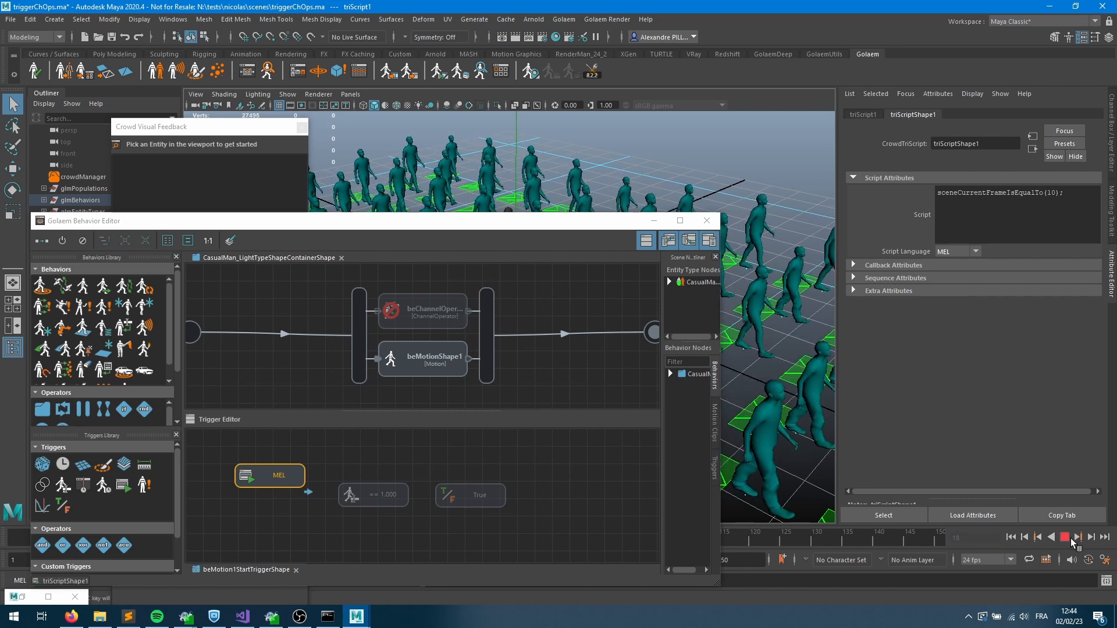
pyautogui.click(1064, 538)
# Change the MEL trigger's script to sceneCurrentFrameIsEqualTo(50); and replay the simulation past frame 50.
pyautogui.click(1051, 194)
pyautogui.press('BackSpace')
pyautogui.write('5')
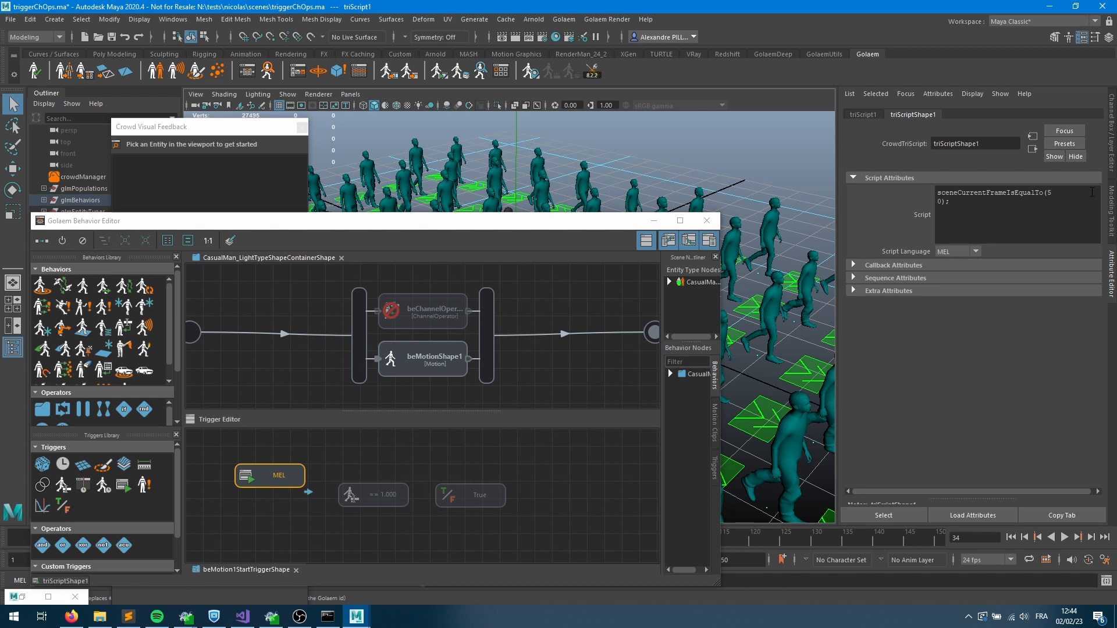
pyautogui.click(1041, 395)
pyautogui.click(1065, 537)
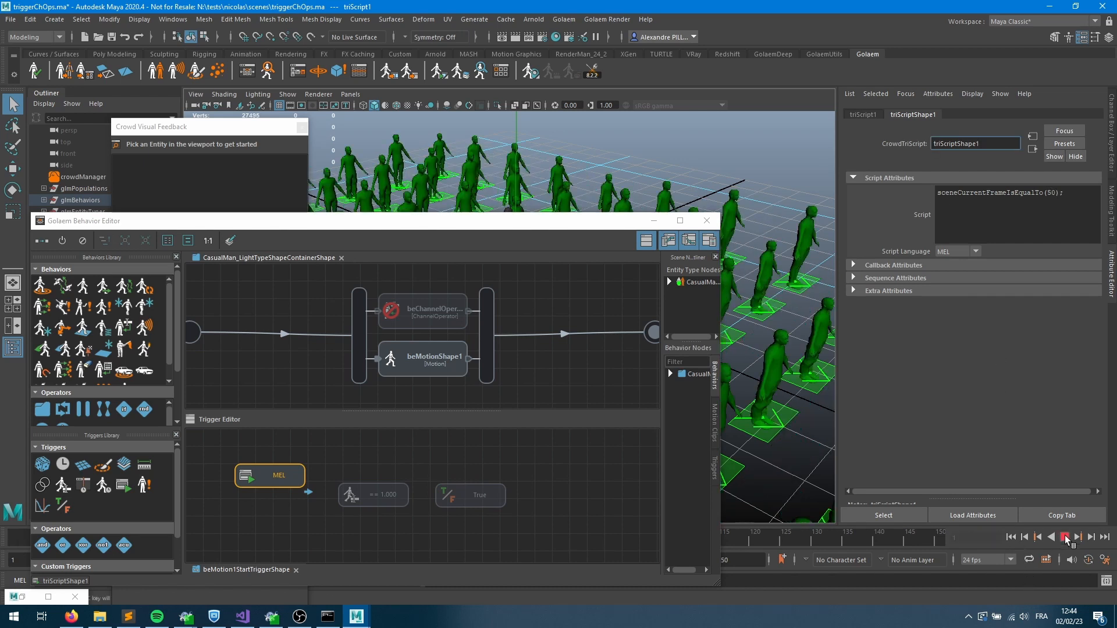
pyautogui.click(1064, 538)
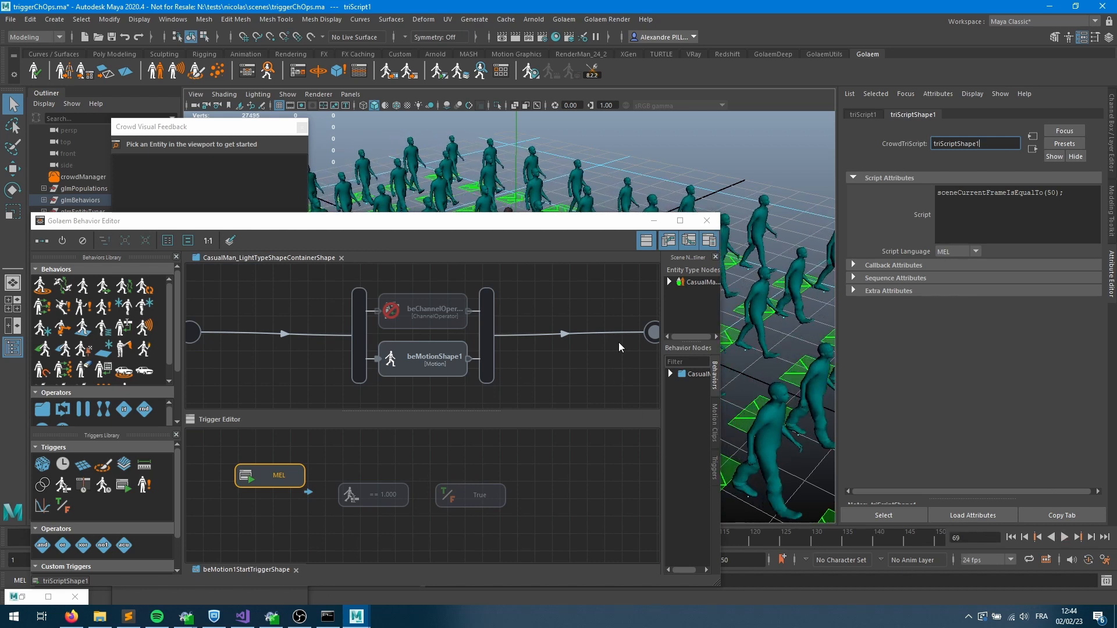
# Add a Frame trigger below the MEL trigger in the motion's start trigger graph.
pyautogui.click(287, 480)
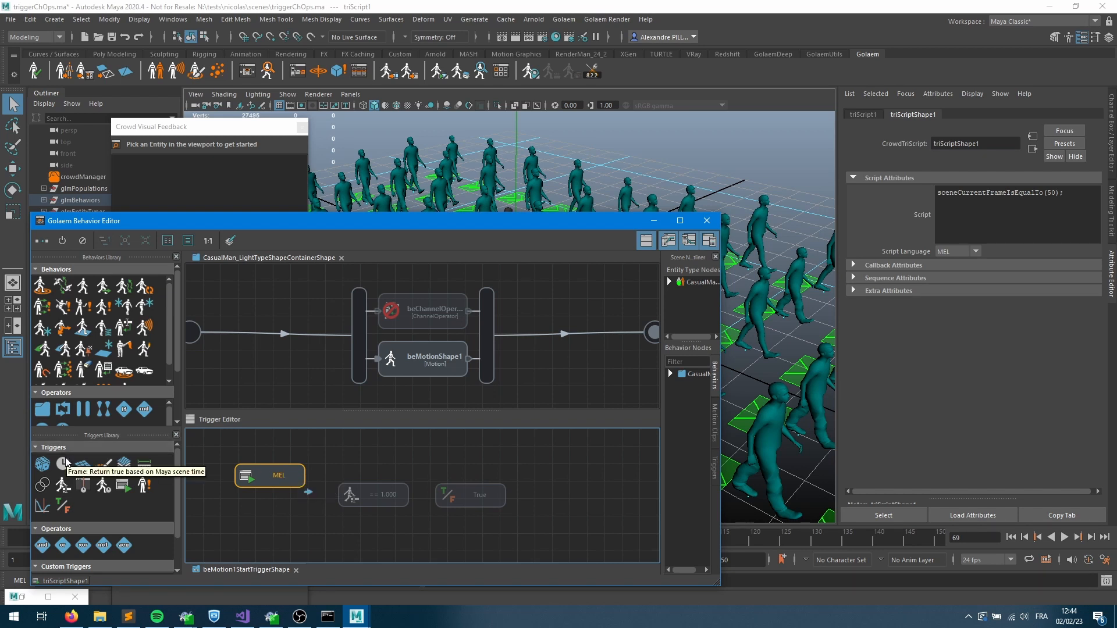
pyautogui.moveTo(63, 464); pyautogui.dragTo(268, 505)
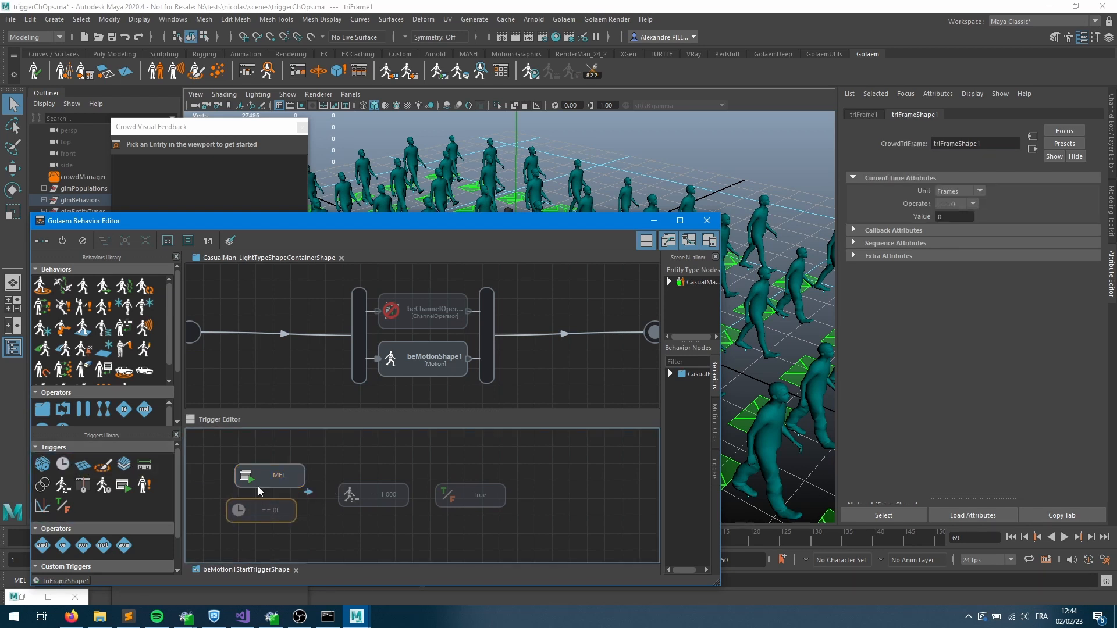
pyautogui.click(265, 479)
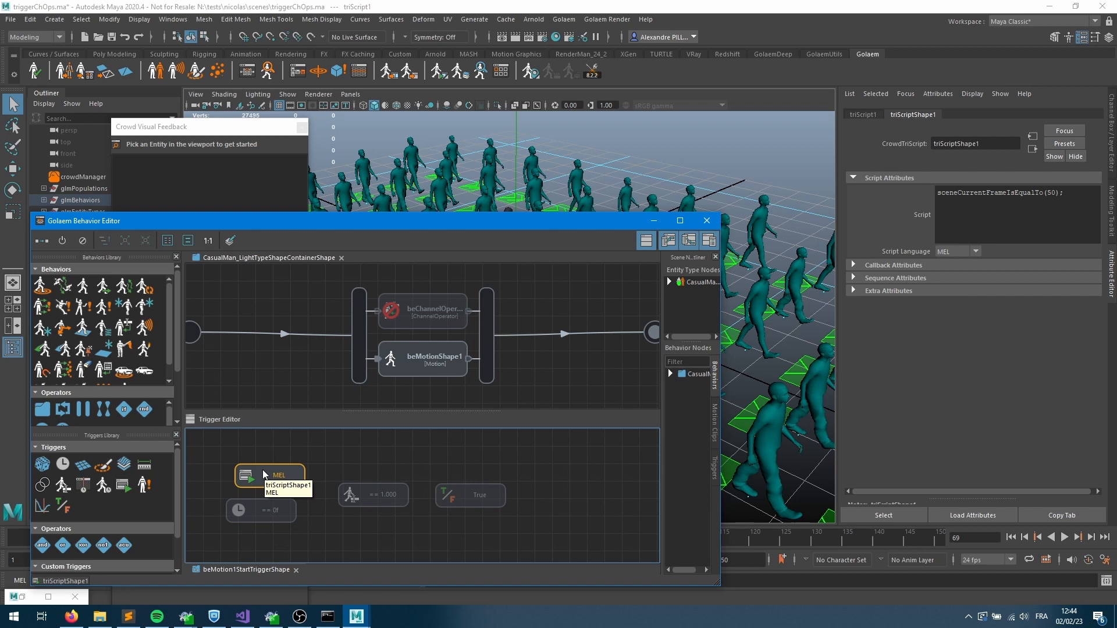
# Activate the triggerOut expression trigger and the channel operator behavior, and disable the beMotionShape1 behavior.
pyautogui.click(375, 495)
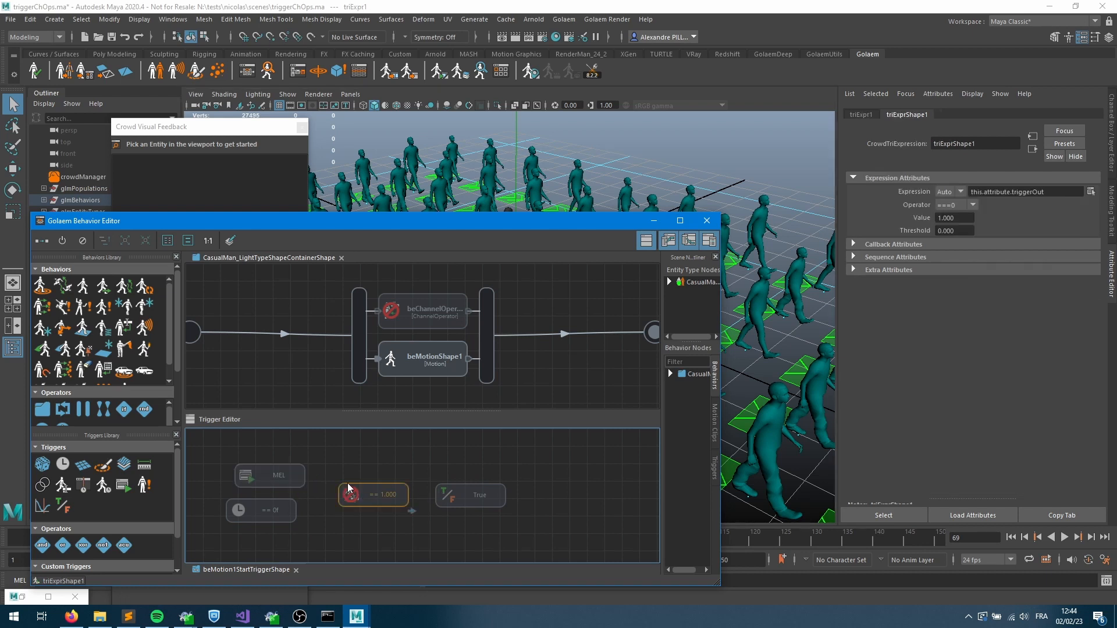
pyautogui.press('d')
pyautogui.click(399, 302)
pyautogui.press('d')
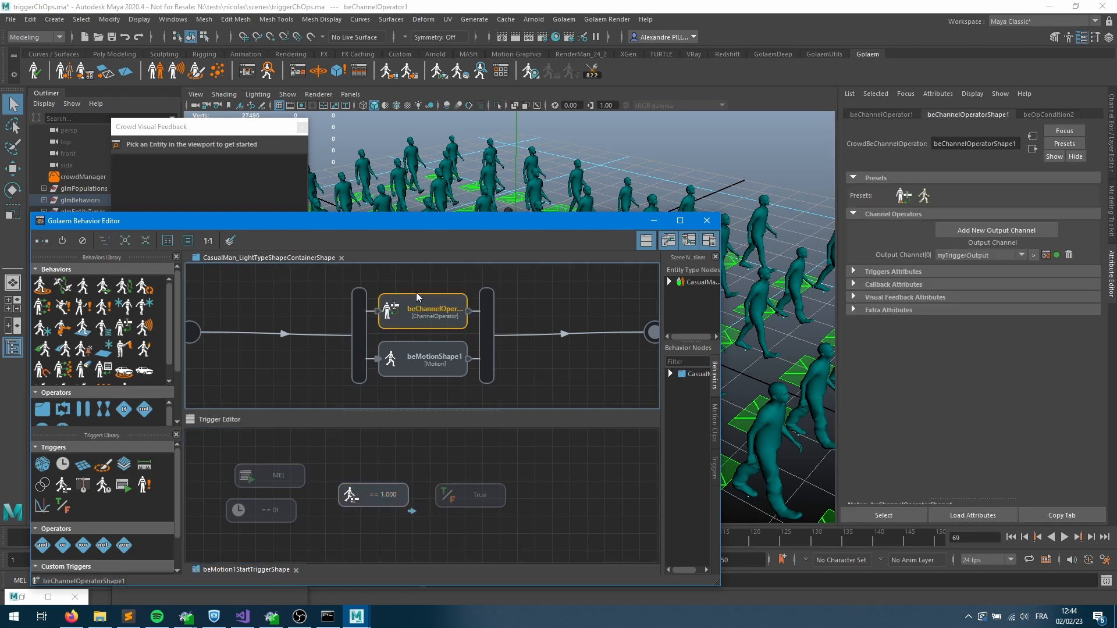
pyautogui.click(410, 368)
pyautogui.press('d')
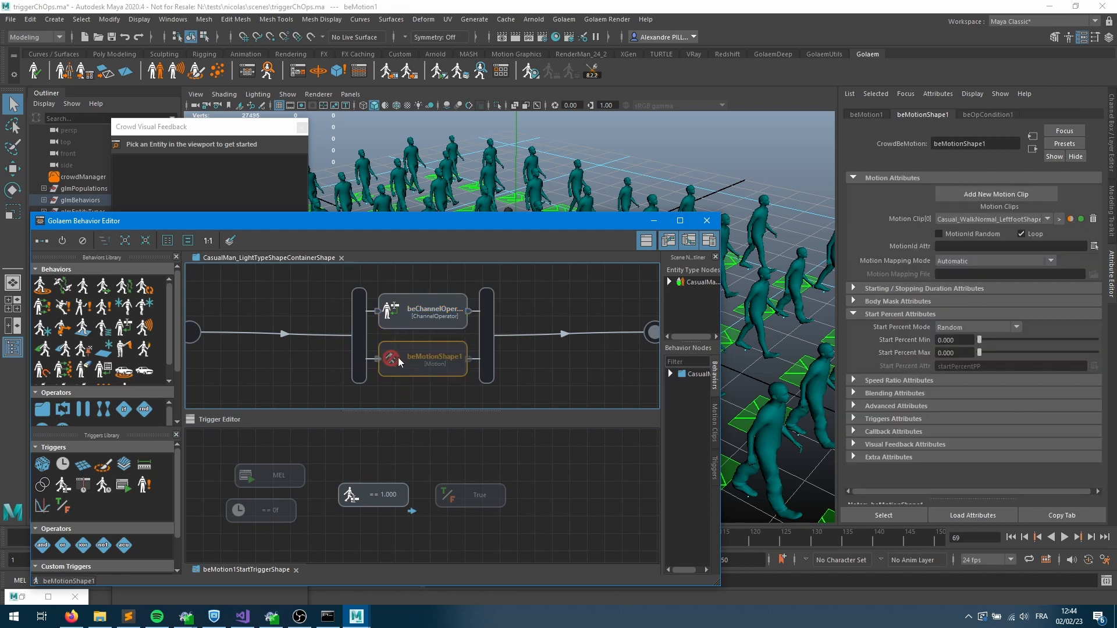
# Open the channel operator behavior's myTriggerOutput channel in the ChOp Editor and add an input node beside it.
pyautogui.click(454, 317)
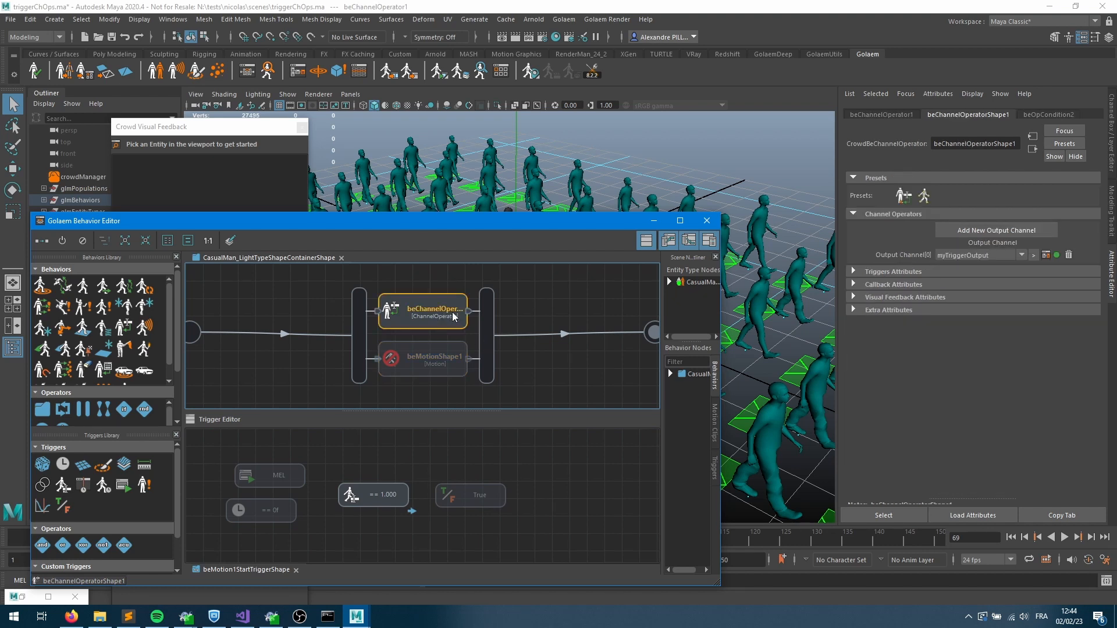
pyautogui.click(1046, 255)
pyautogui.scroll(-4, 442, 297)
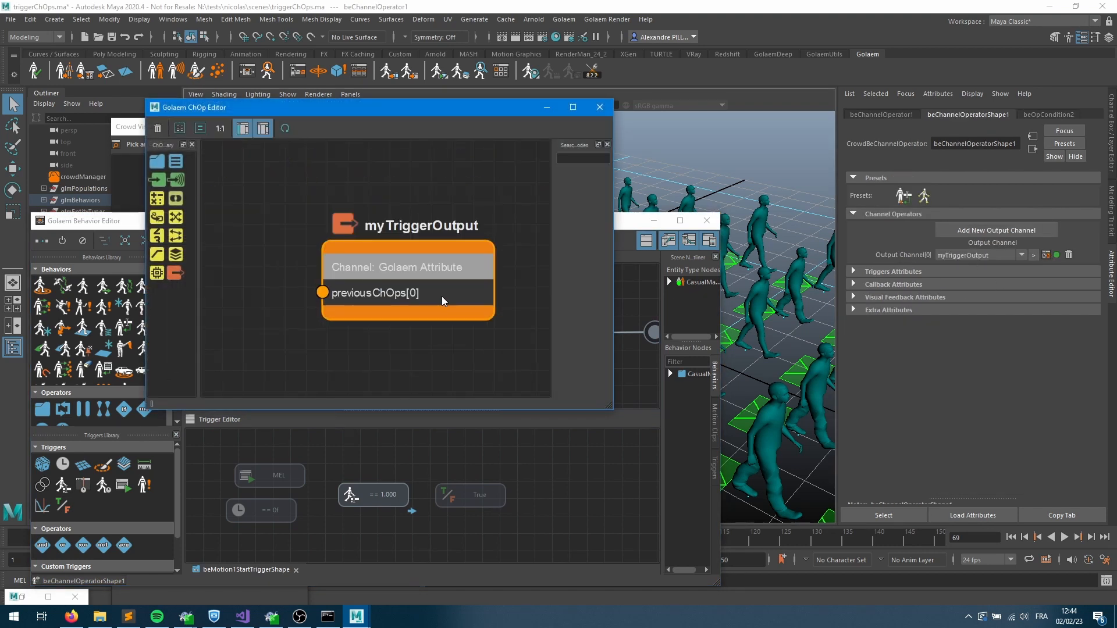
pyautogui.scroll(-2, 441, 295)
pyautogui.moveTo(157, 180); pyautogui.dragTo(304, 280)
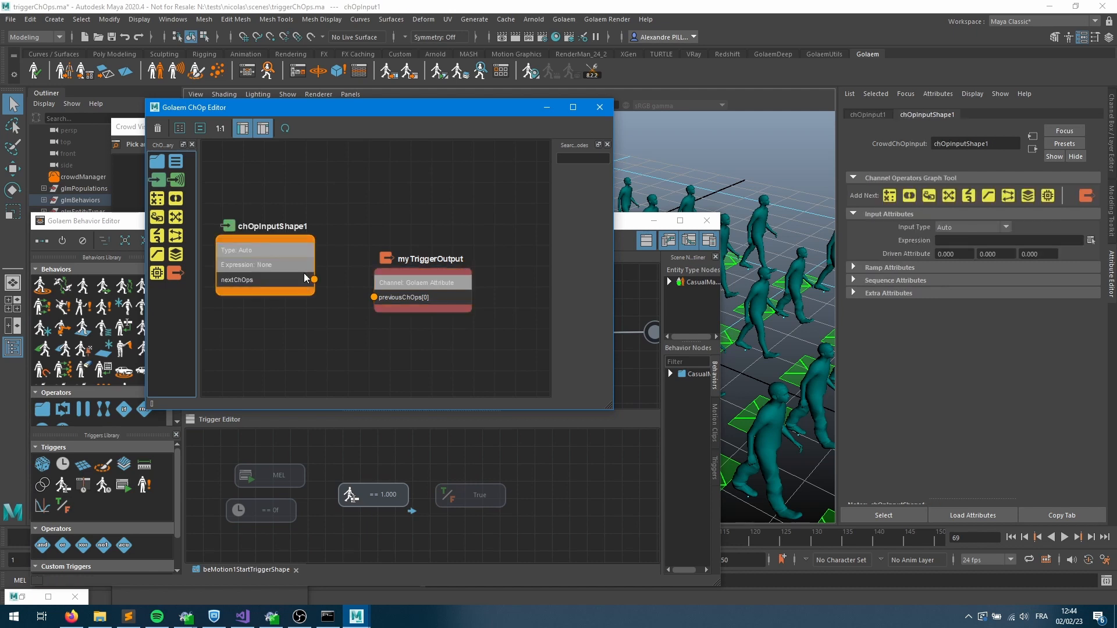
# Try the MEL and Python input types on the new channel operator input.
pyautogui.click(942, 229)
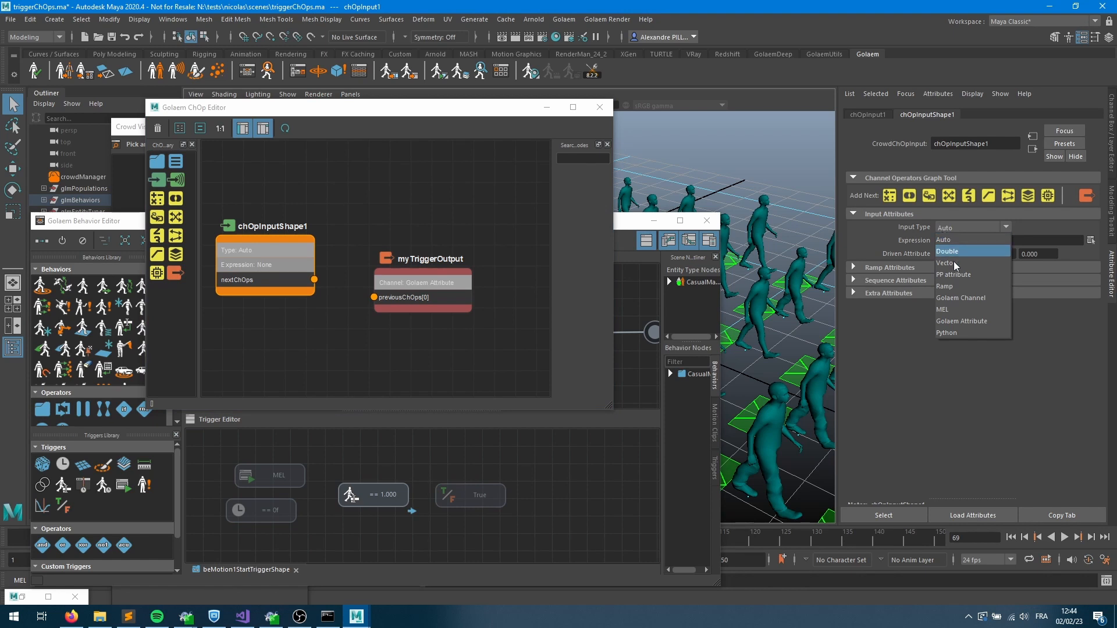
pyautogui.click(948, 309)
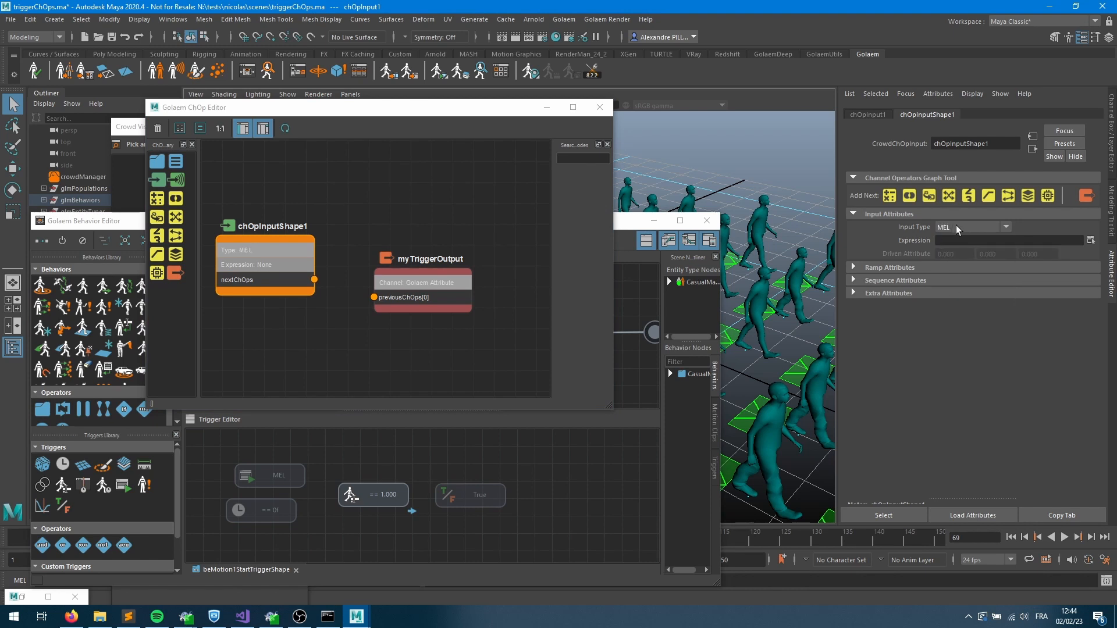
pyautogui.click(955, 225)
pyautogui.click(954, 330)
pyautogui.click(962, 226)
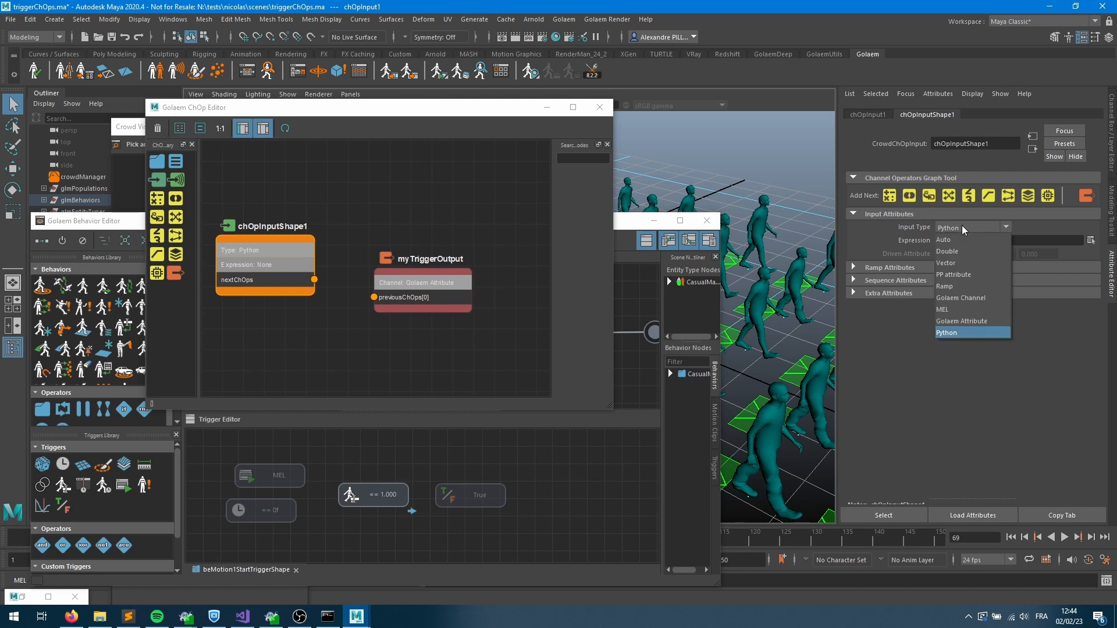
pyautogui.click(948, 309)
pyautogui.click(957, 228)
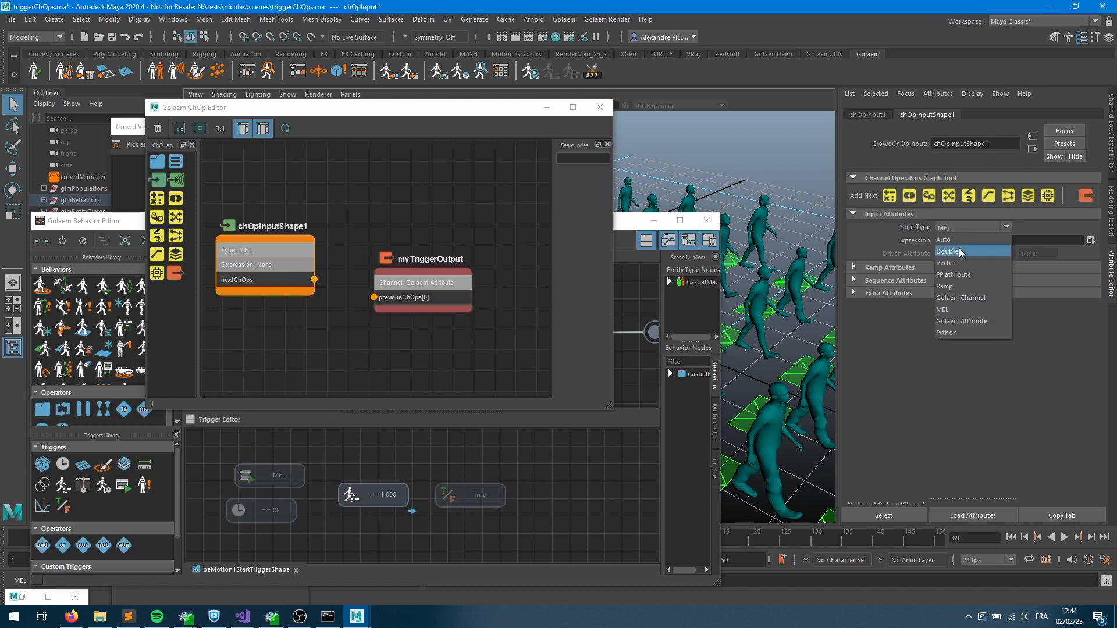
pyautogui.click(954, 331)
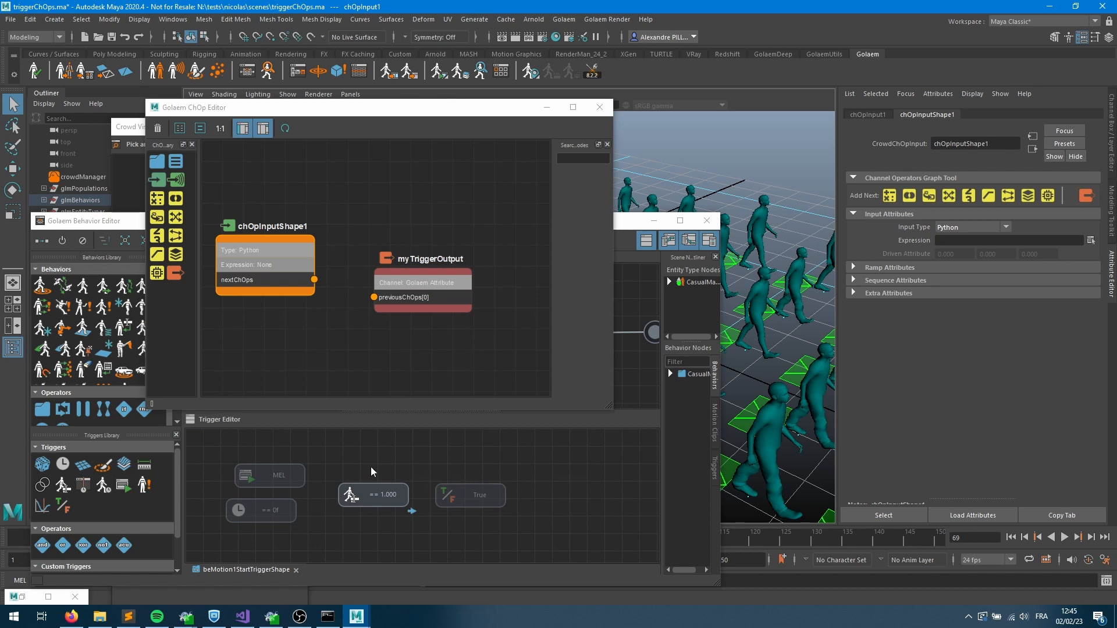
# Copy the MEL trigger's script sceneCurrentFrameIsEqualTo(50); into the expression of the channel operator input.
pyautogui.click(290, 480)
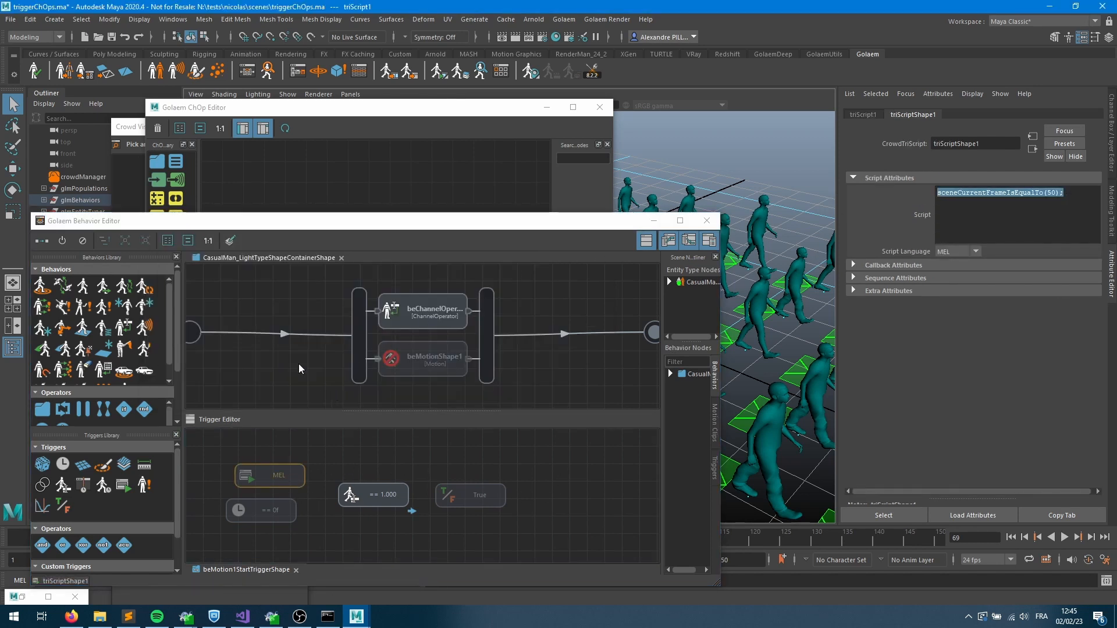
pyautogui.click(268, 157)
pyautogui.click(308, 256)
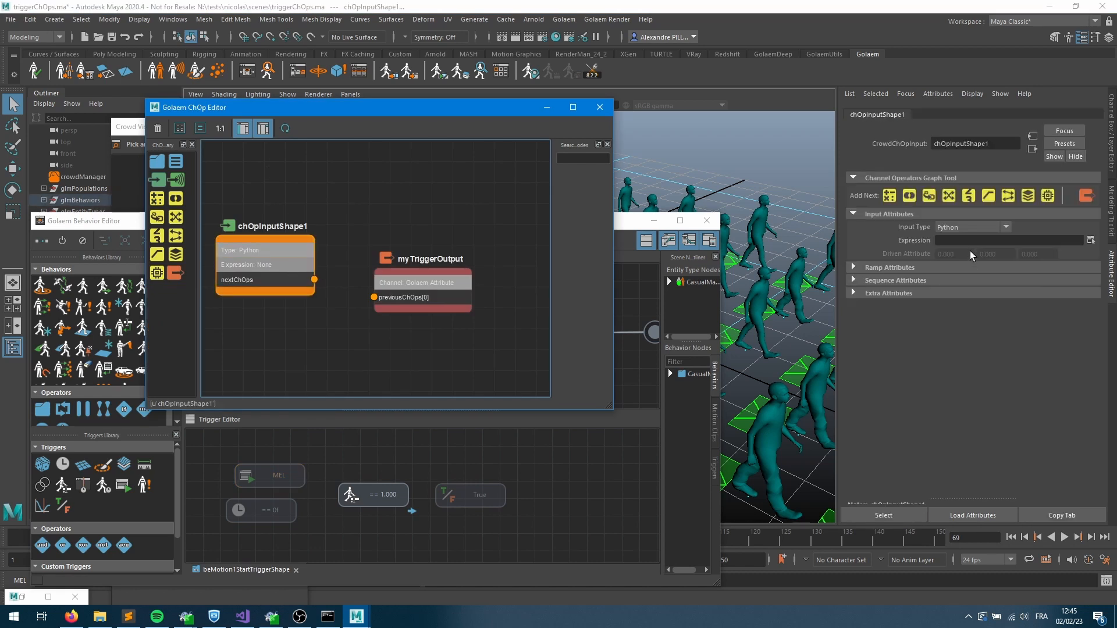
pyautogui.click(1055, 242)
pyautogui.write('sceneCurrentFrameIsEqualTo(50);')
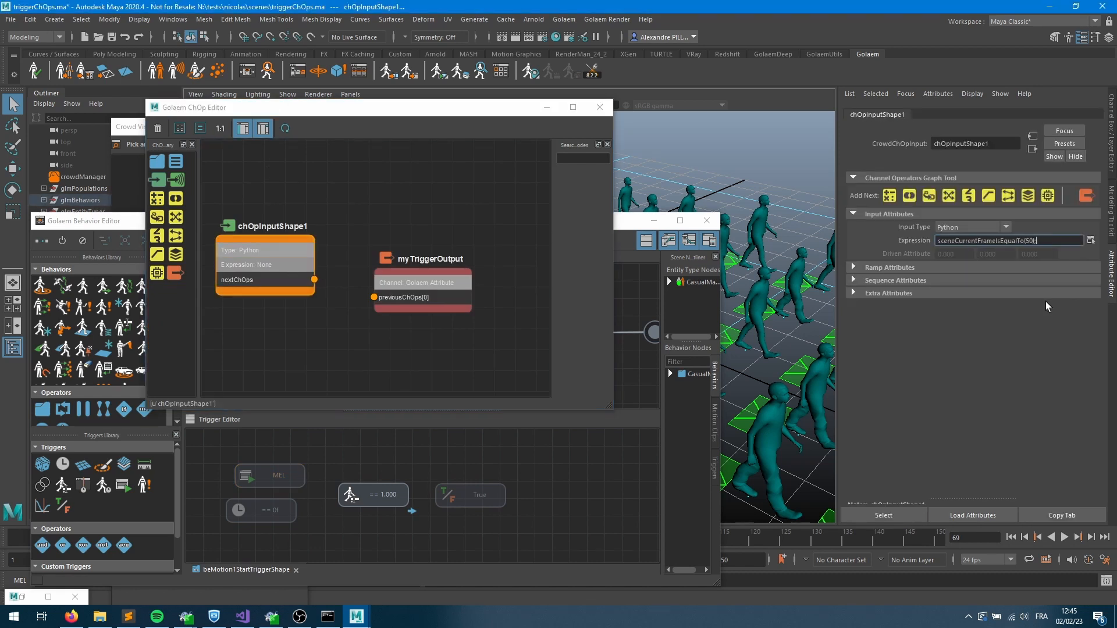
pyautogui.click(922, 268)
pyautogui.click(921, 301)
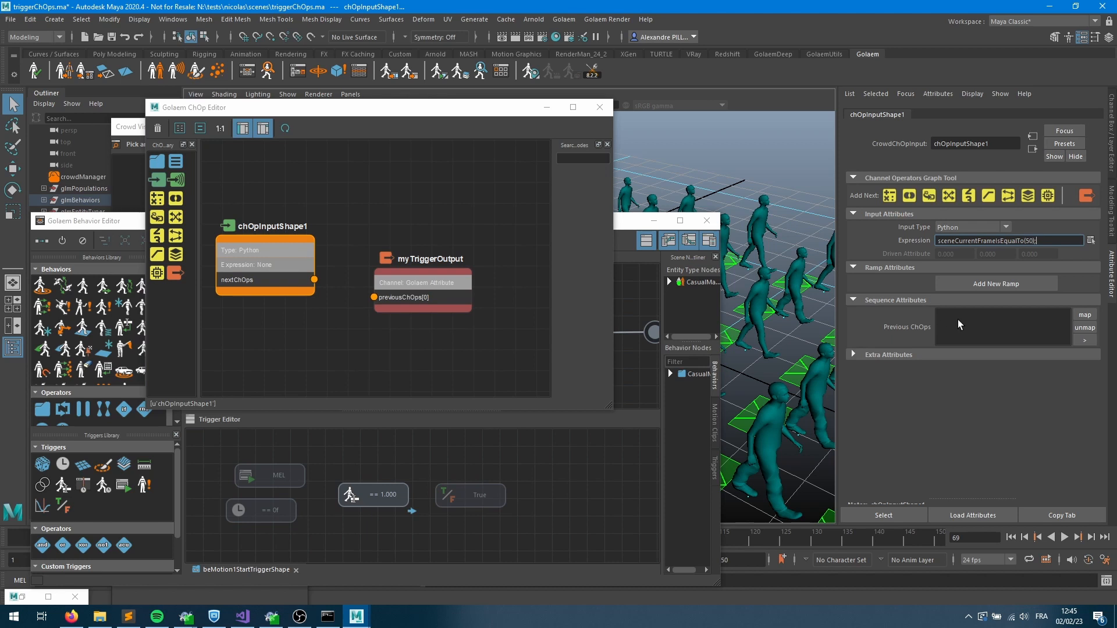
pyautogui.click(1044, 240)
pyautogui.rightClick(1051, 240)
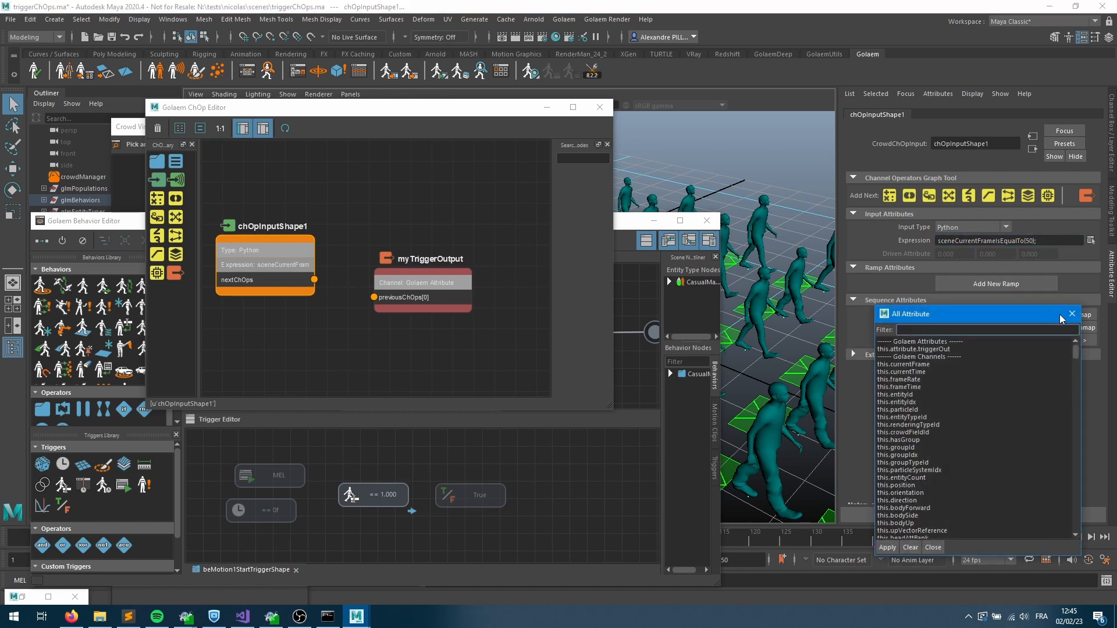
pyautogui.click(1072, 314)
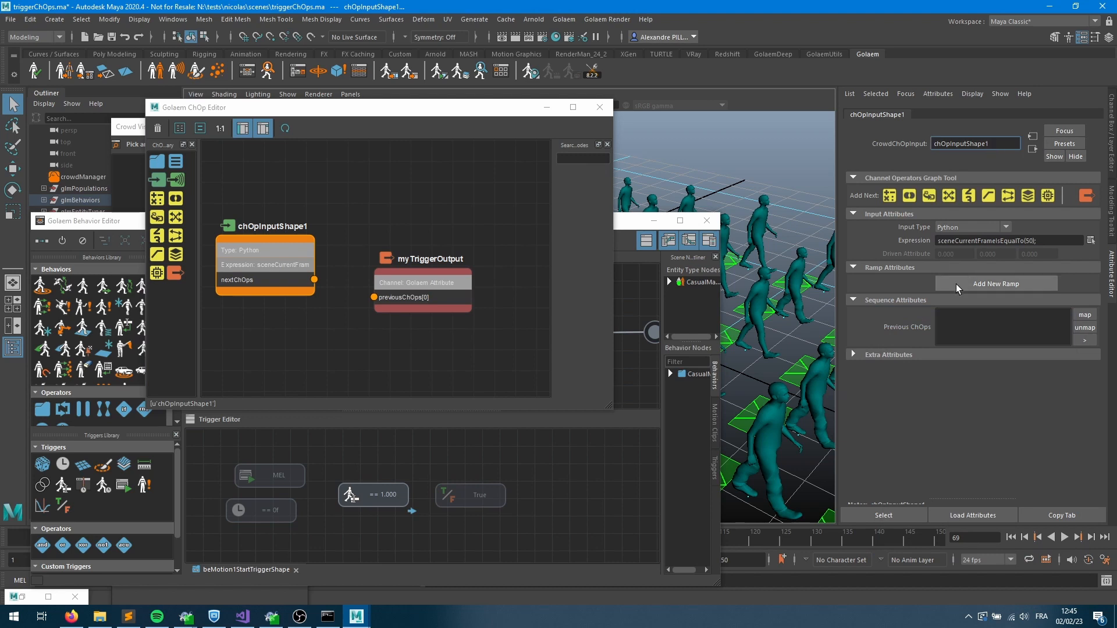
pyautogui.click(896, 299)
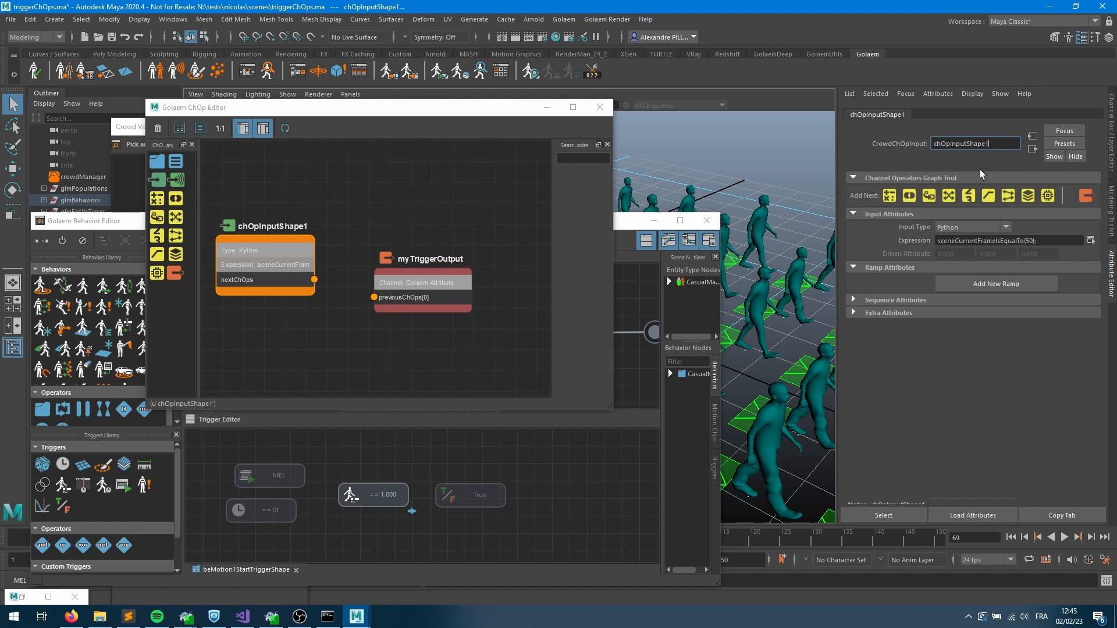
# Set the channel operator input's type to MEL and connect its output to myTriggerOutput.
pyautogui.click(964, 230)
pyautogui.click(951, 255)
pyautogui.moveTo(314, 280); pyautogui.dragTo(374, 297)
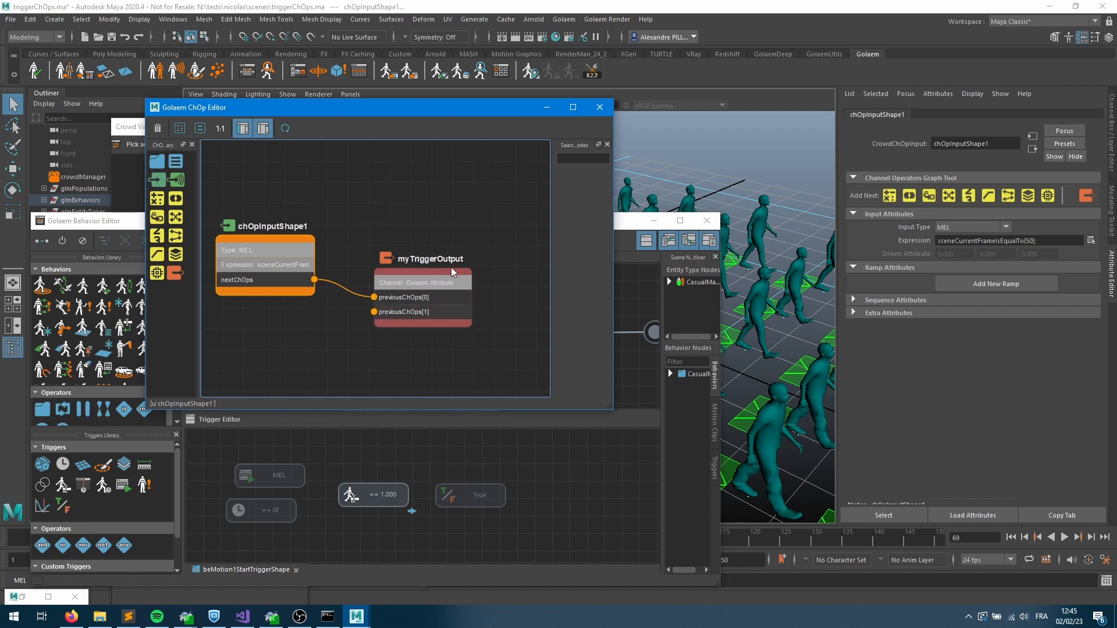
# Replay the simulation from the first frame, stop it, and pick a crowd entity to inspect its output values in the ChOp Editor.
pyautogui.click(1011, 539)
pyautogui.click(1064, 538)
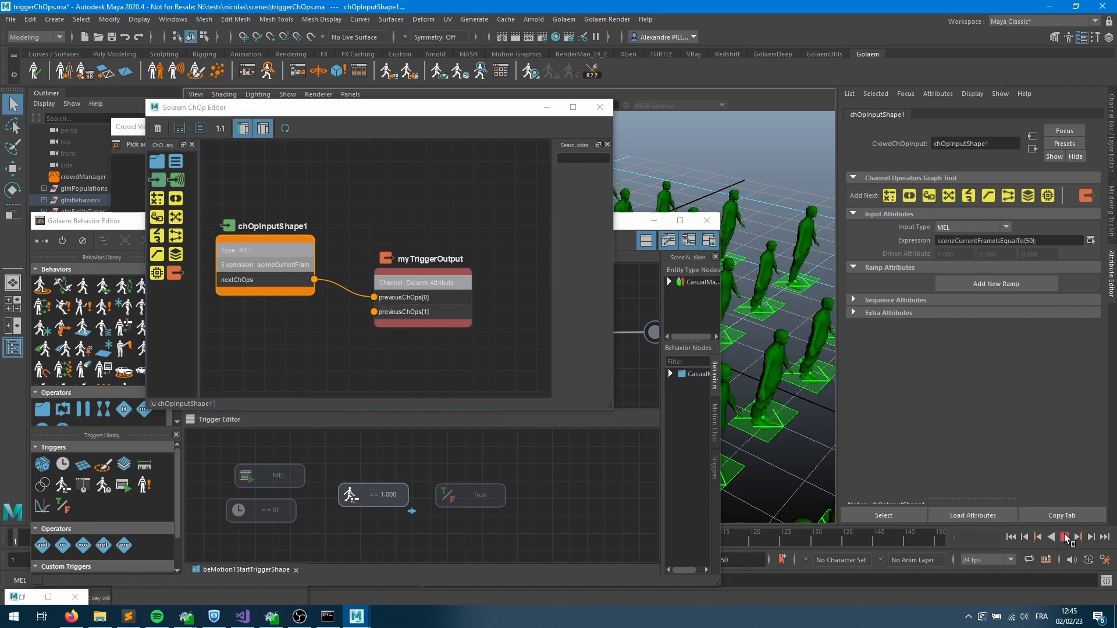
pyautogui.click(1064, 538)
pyautogui.click(771, 359)
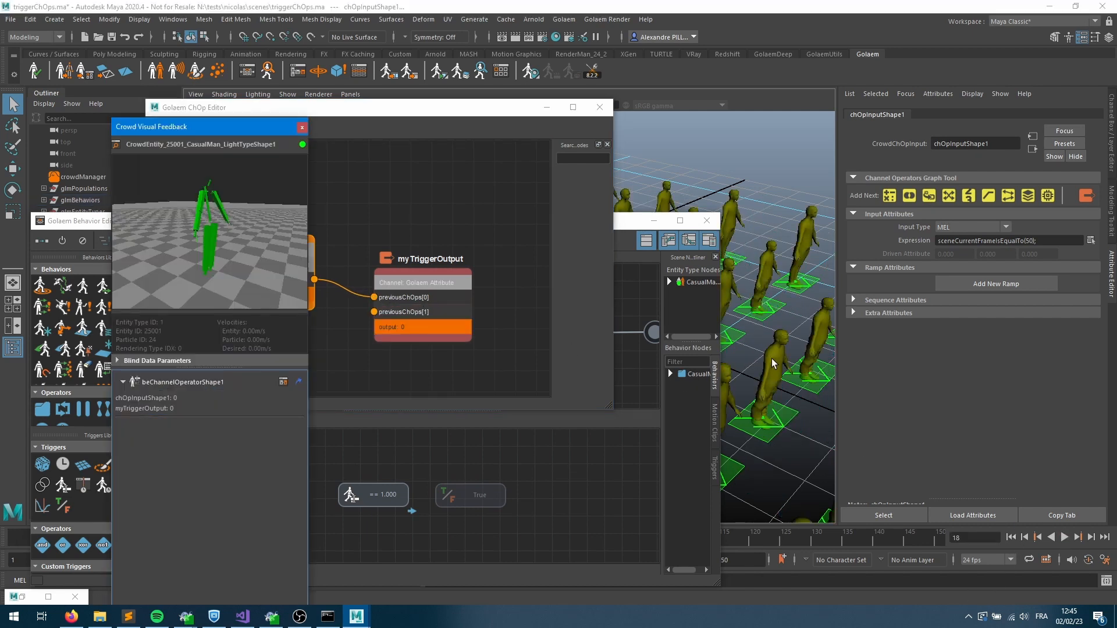
pyautogui.click(367, 123)
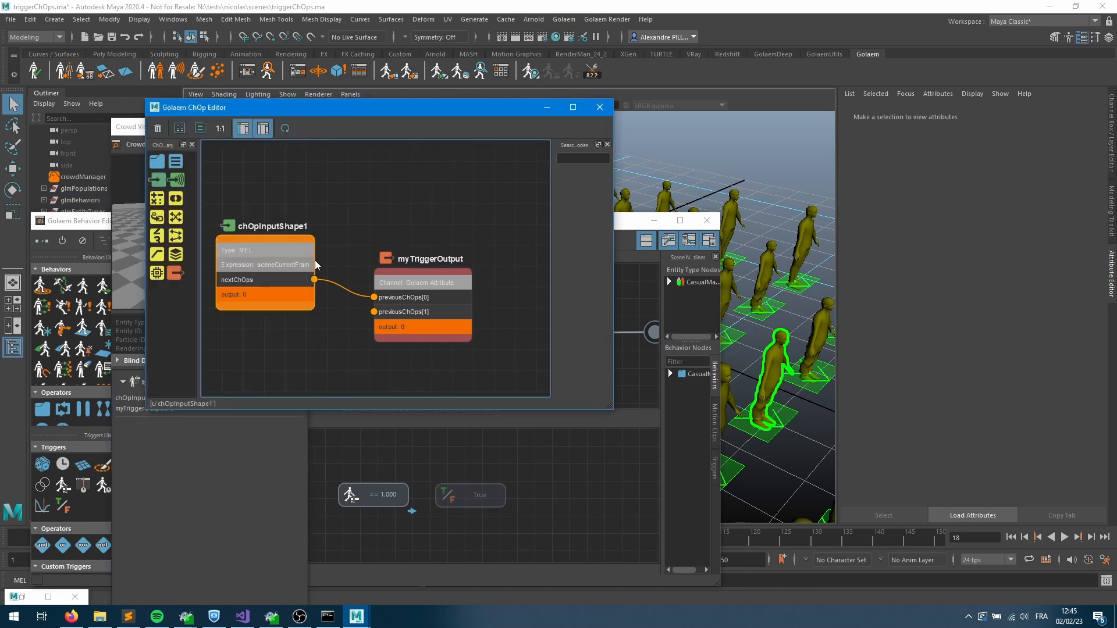
# Play the simulation, return to the first frame, and play it again, stopping shortly before frame 50.
pyautogui.click(1064, 538)
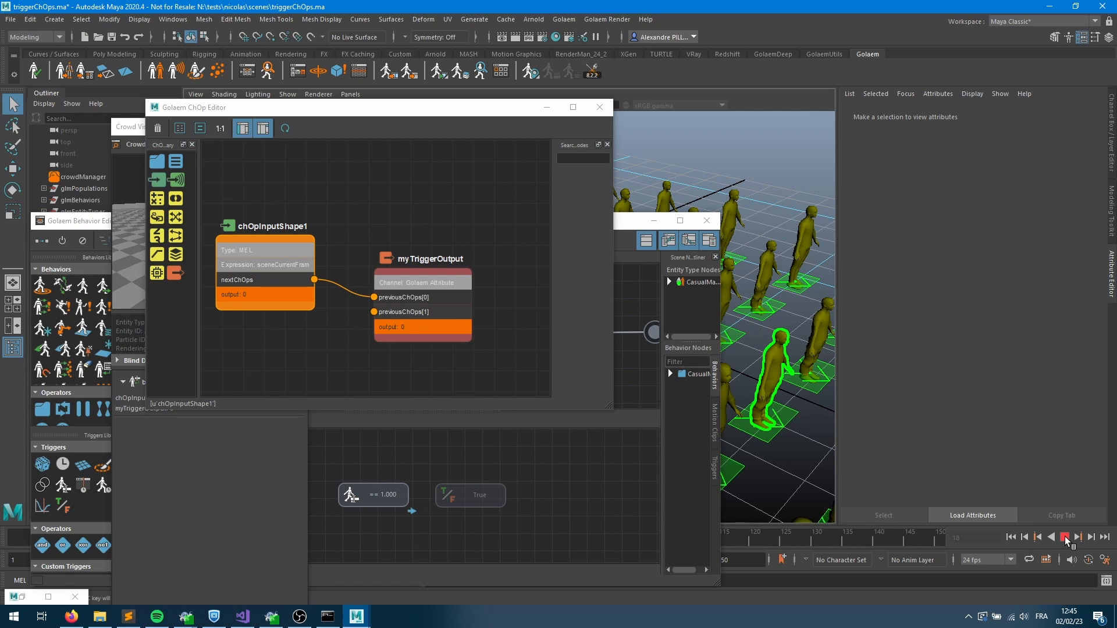
pyautogui.click(1064, 538)
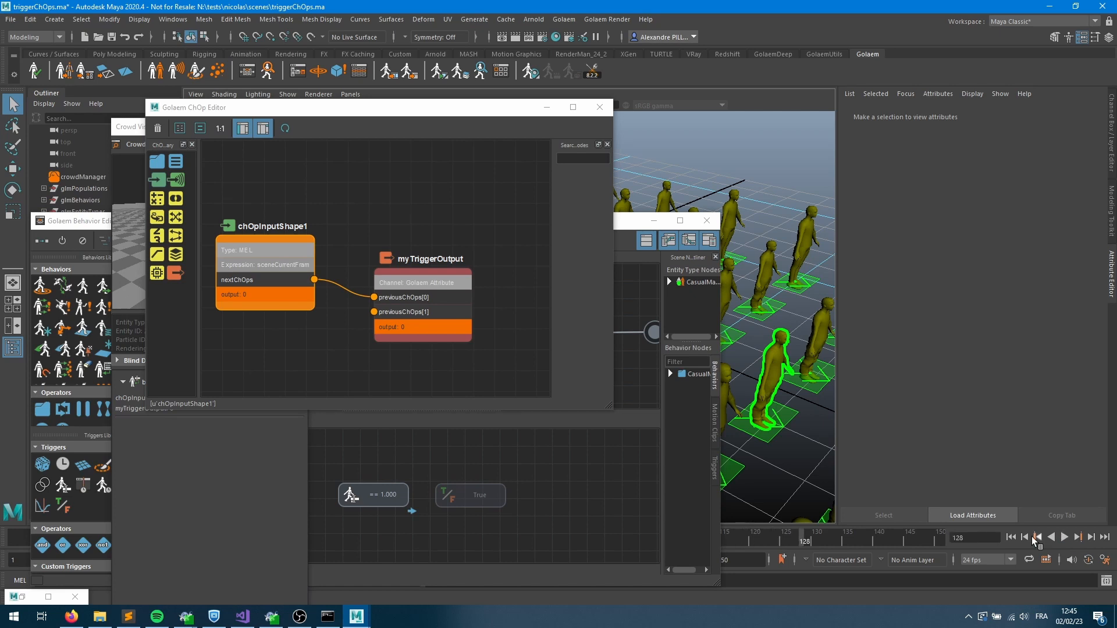
pyautogui.click(1012, 538)
pyautogui.click(1064, 537)
pyautogui.click(1064, 537)
# Advance the simulation frame by frame to frame 50, then play on to frame 65 with beMotionShape1 selected to check when the motion starts.
pyautogui.click(1091, 538)
pyautogui.click(1090, 538)
pyautogui.click(1090, 537)
pyautogui.click(1090, 537)
pyautogui.click(1090, 537)
pyautogui.click(1090, 537)
pyautogui.click(1090, 538)
pyautogui.click(1090, 537)
pyautogui.click(426, 480)
pyautogui.click(393, 357)
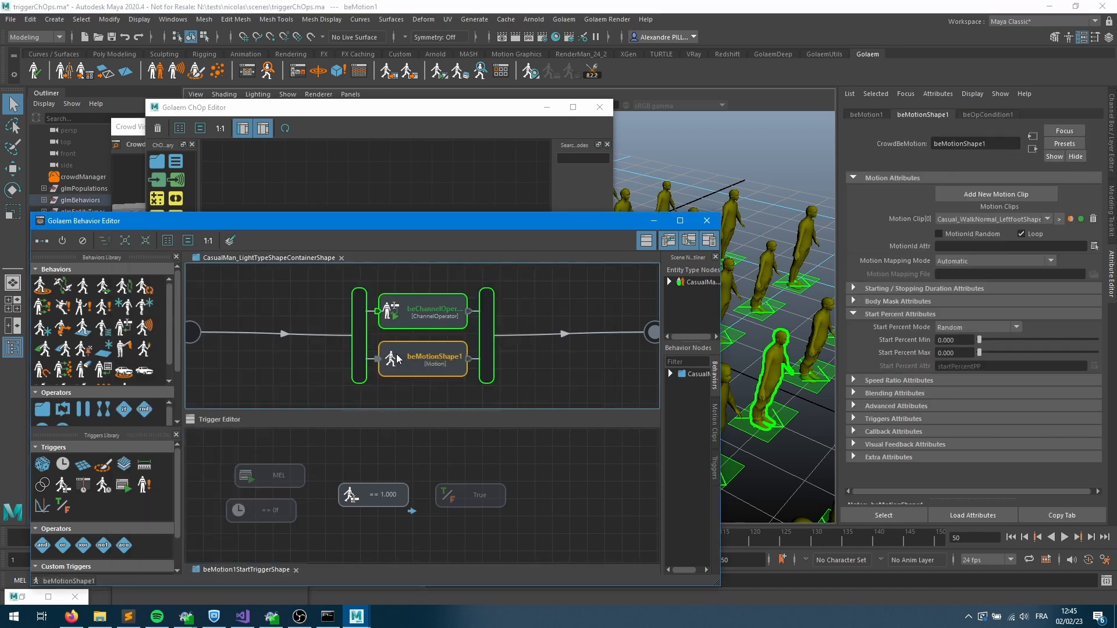
pyautogui.click(1064, 537)
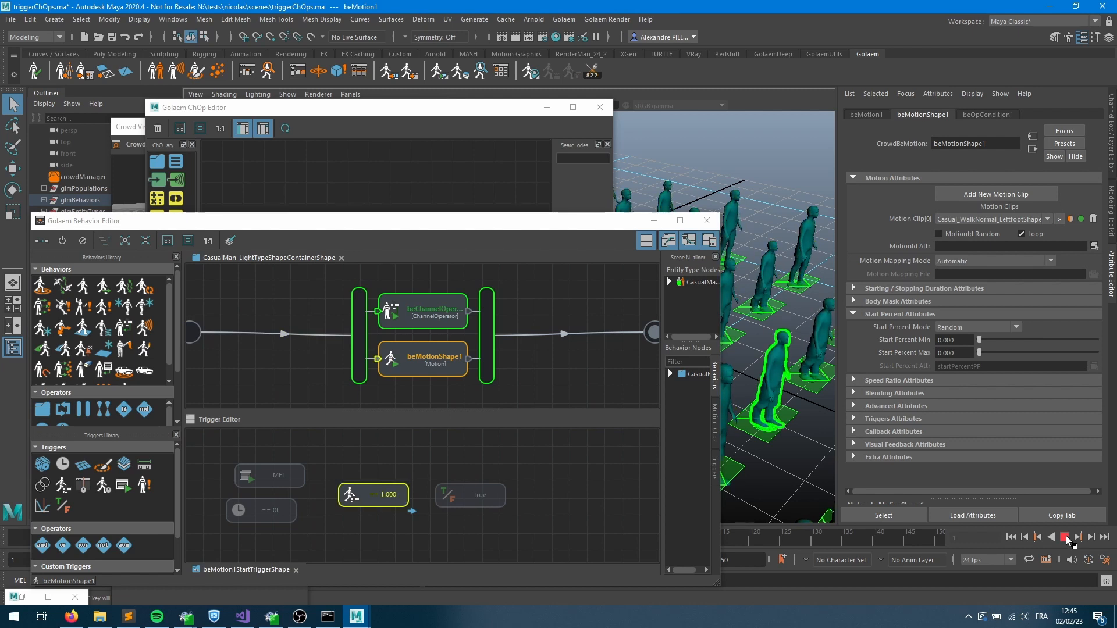
pyautogui.click(1065, 538)
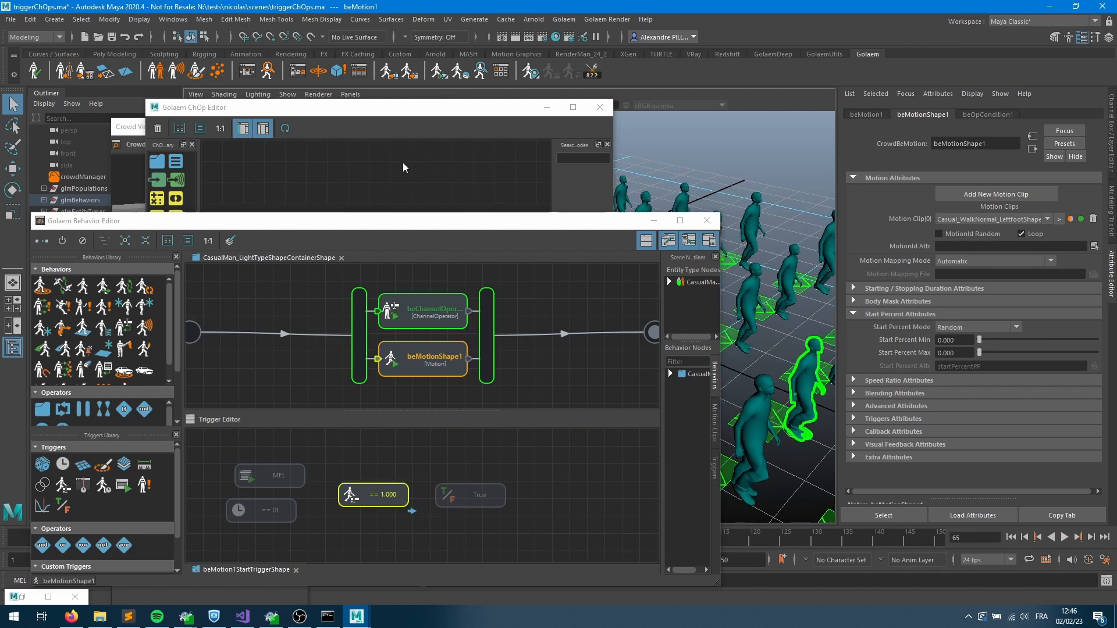
# Select the channel operator input in the ChOp Editor and set its input type to Python.
pyautogui.click(373, 175)
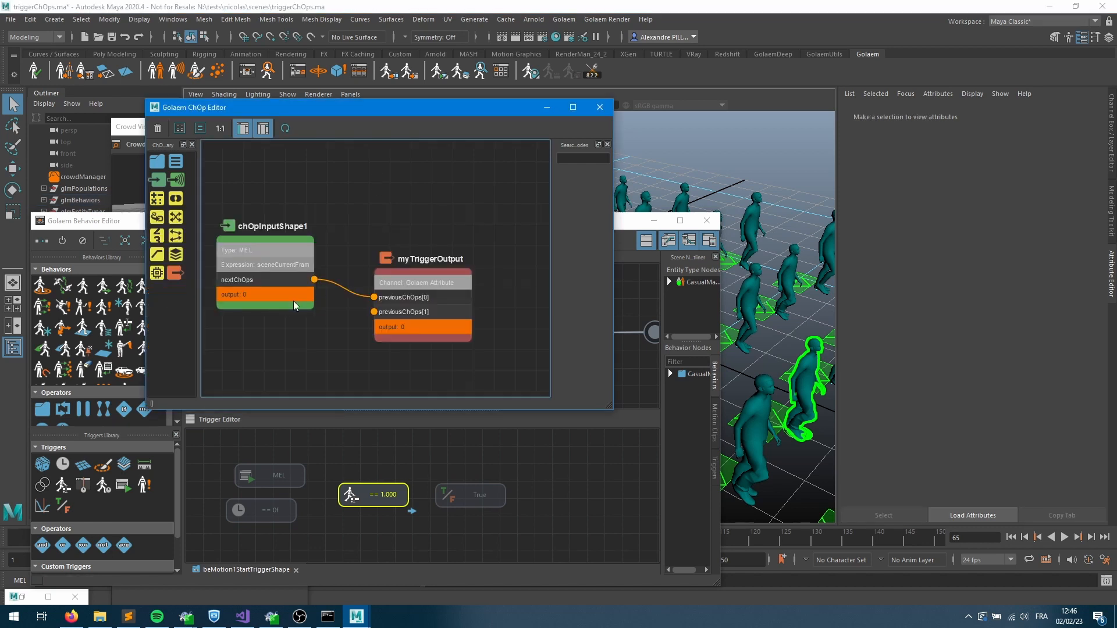
pyautogui.click(276, 297)
pyautogui.click(964, 226)
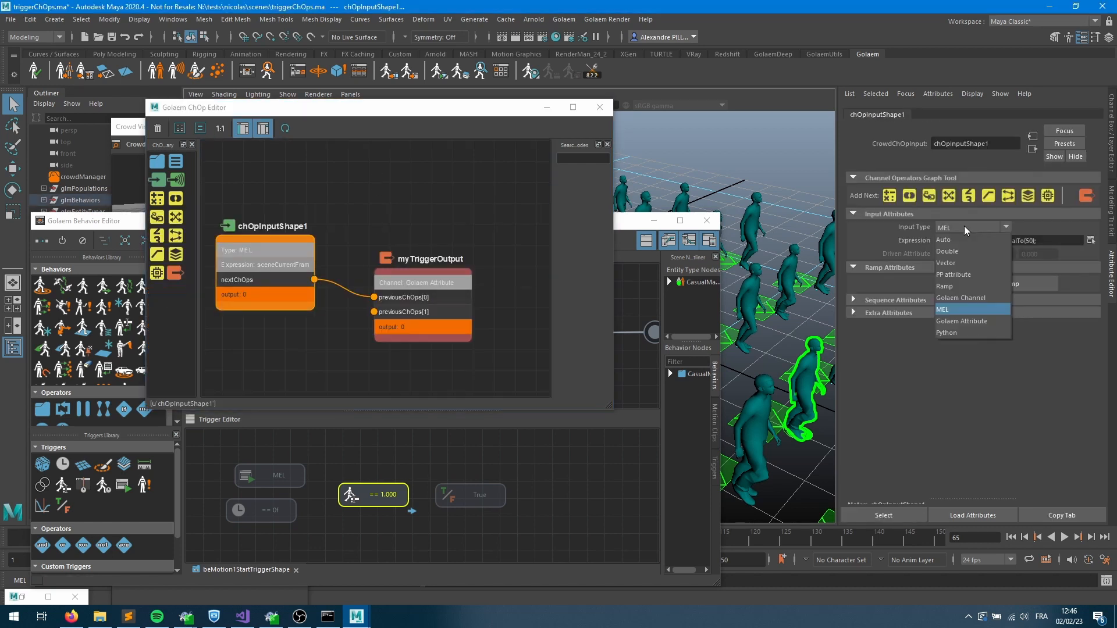
pyautogui.click(960, 310)
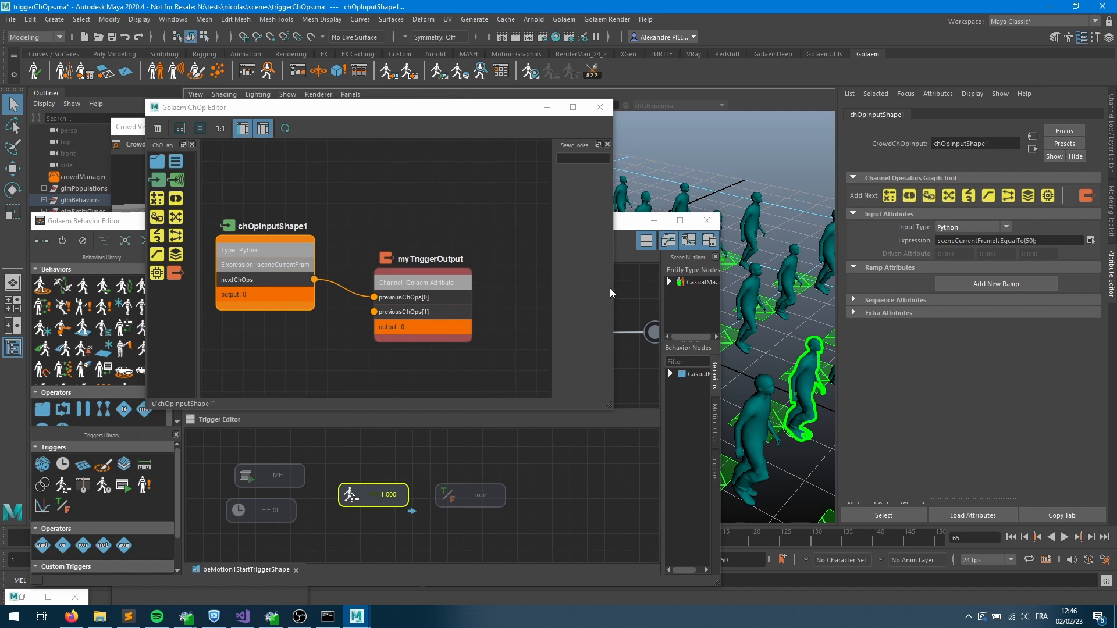
pyautogui.moveTo(180, 200); pyautogui.dragTo(405, 169)
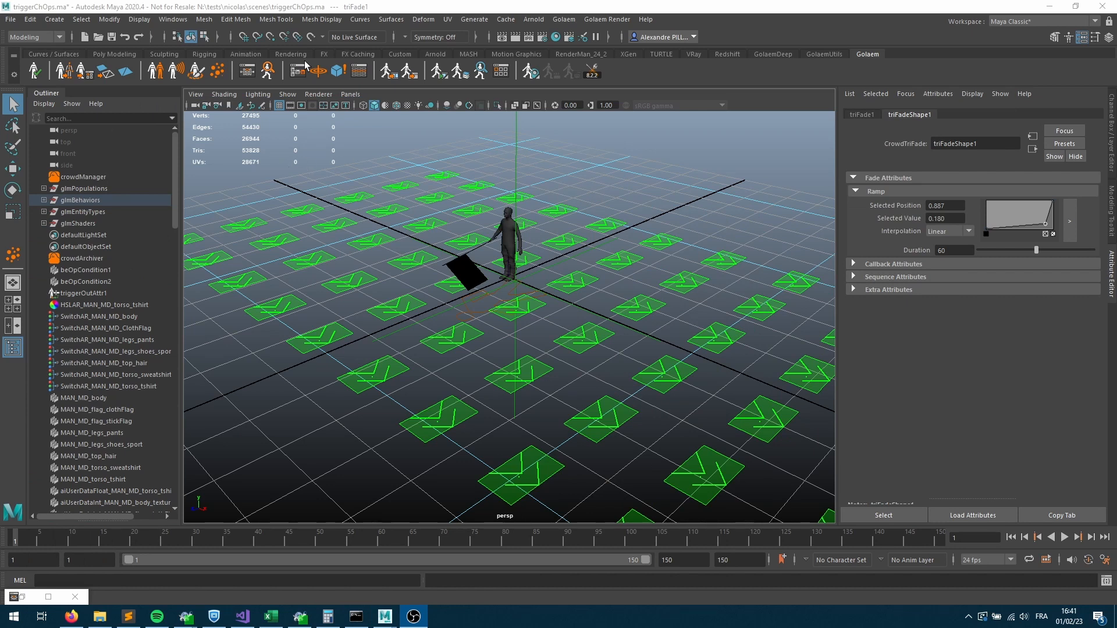
# Open the Behavior Editor, move the == 1.000 and True triggers away from the 60-frame fade trigger, and select the fade trigger.
pyautogui.click(247, 71)
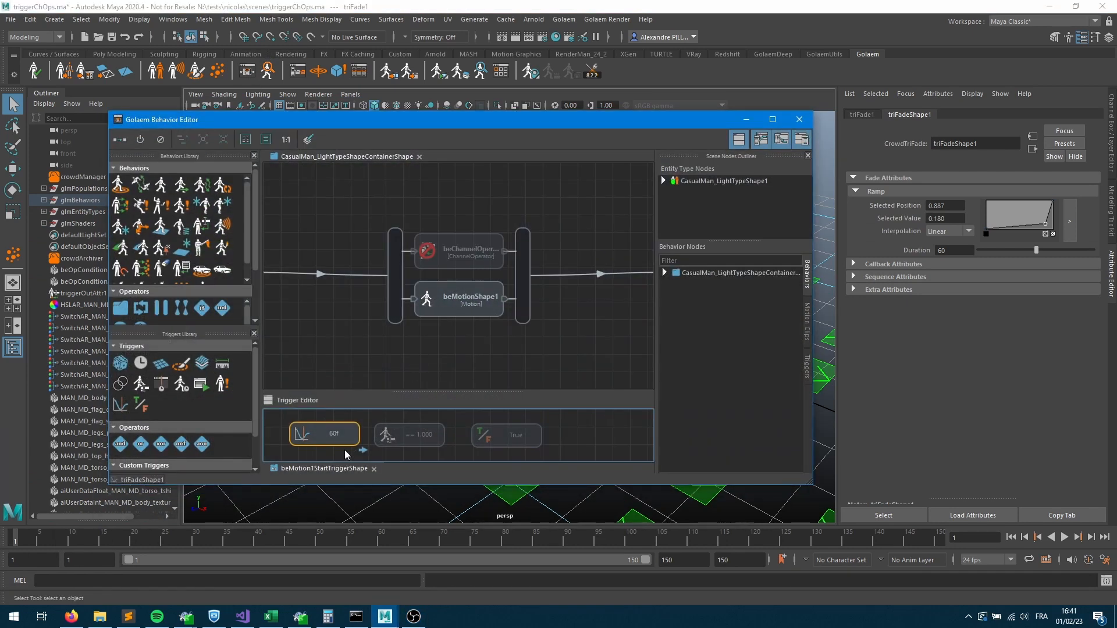
pyautogui.click(506, 433)
pyautogui.moveTo(411, 442); pyautogui.dragTo(498, 432)
pyautogui.click(339, 431)
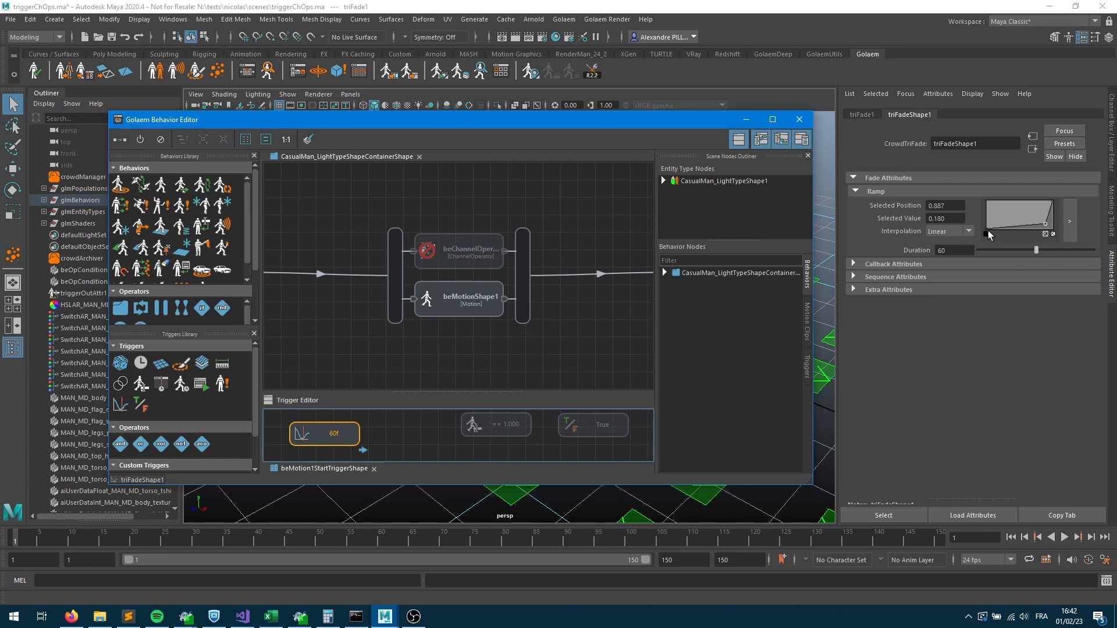
# In the fade trigger's enlarged ramp, lower the end point to 0 and move the intermediate point to about position 0.952, value 0.093.
pyautogui.click(1069, 223)
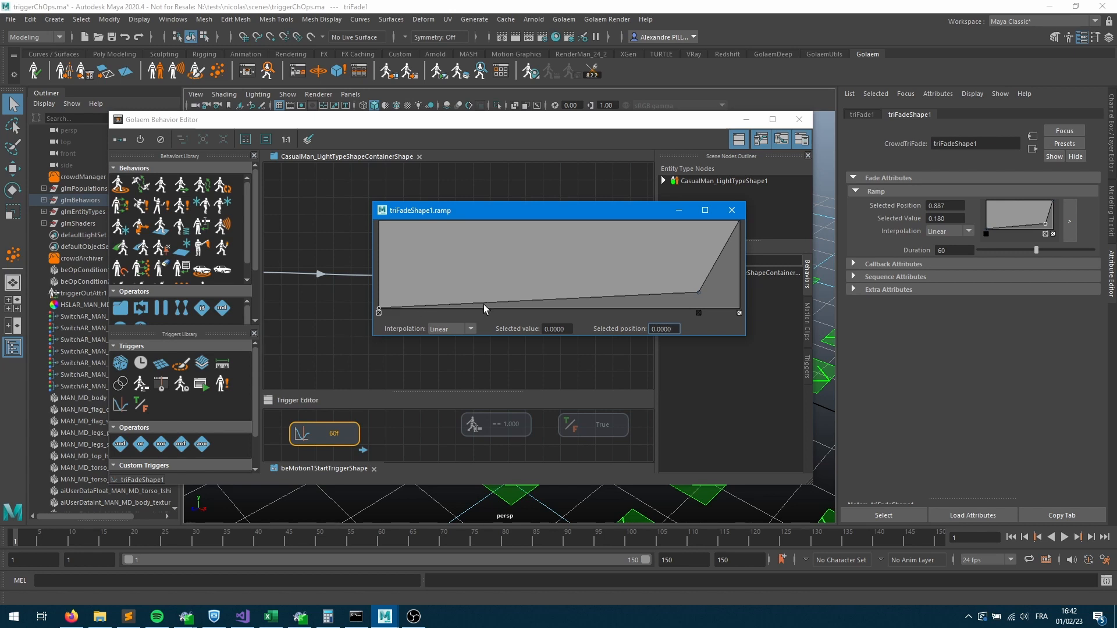
pyautogui.moveTo(699, 295); pyautogui.dragTo(721, 297)
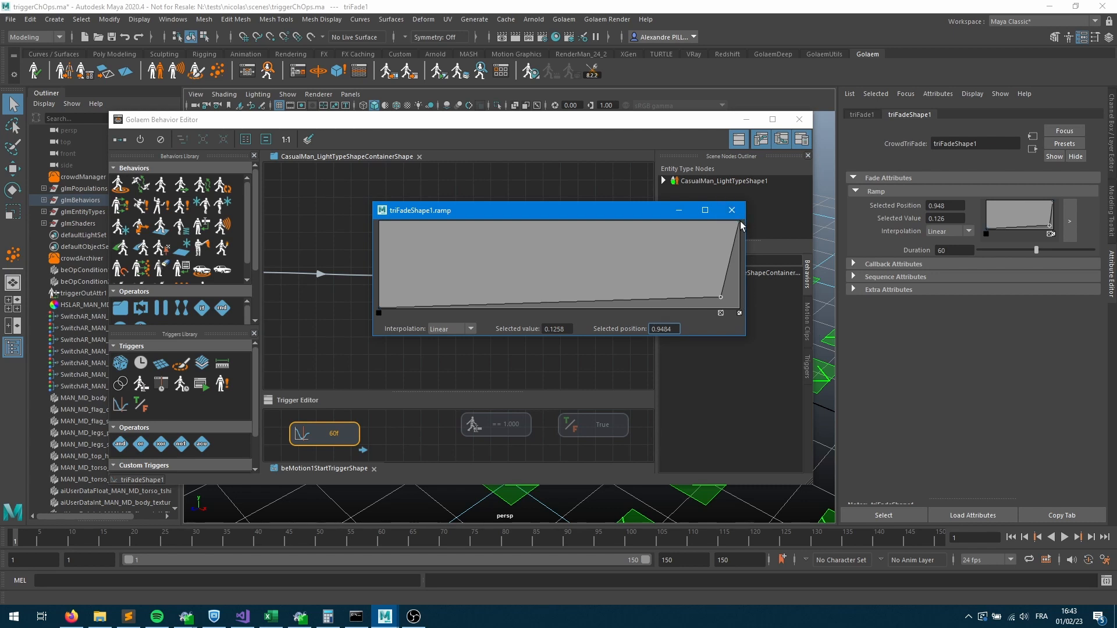
pyautogui.moveTo(740, 225); pyautogui.dragTo(766, 319)
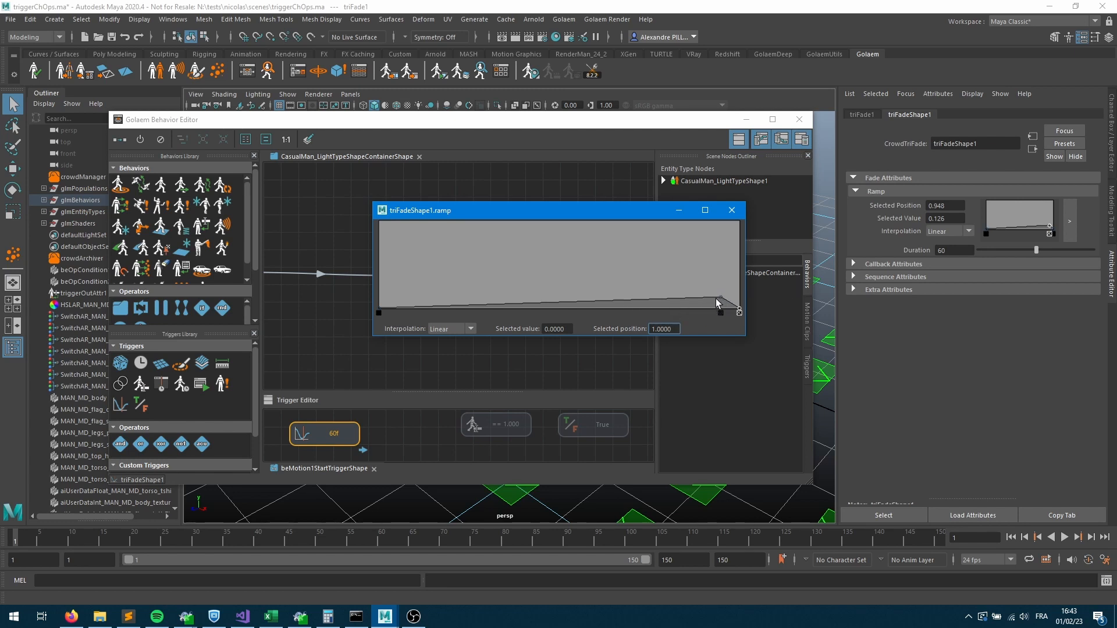
pyautogui.moveTo(719, 298); pyautogui.dragTo(721, 299)
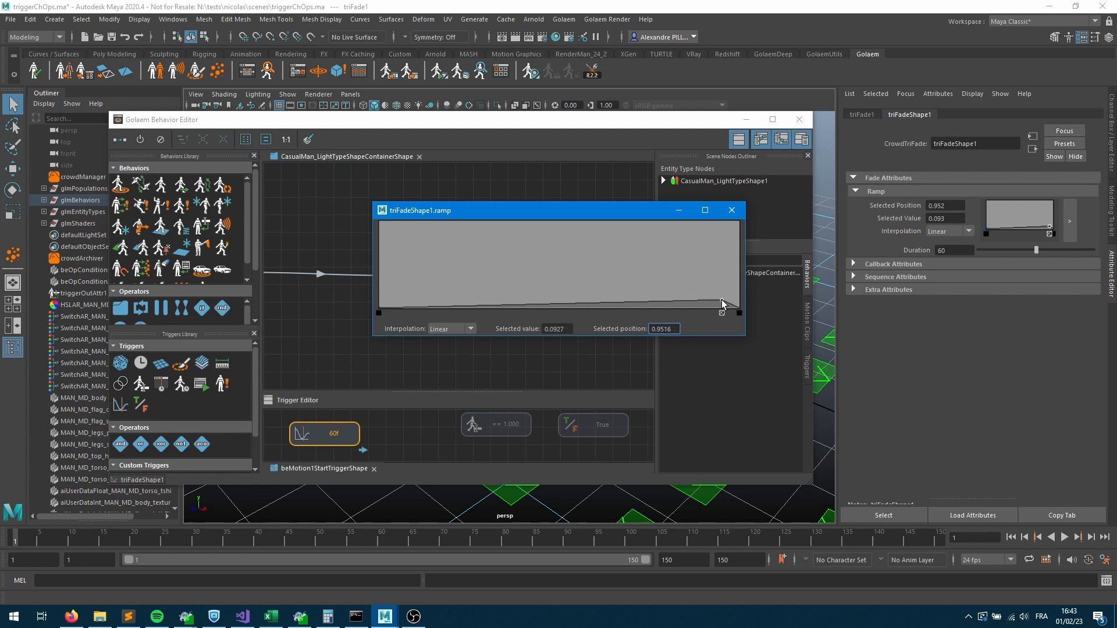
# Clear the Behavior Editor and ramp window from the crowd view, and play the simulation from the first frame to watch the fade trigger.
pyautogui.click(746, 120)
pyautogui.moveTo(613, 217); pyautogui.dragTo(650, 437)
pyautogui.click(1025, 540)
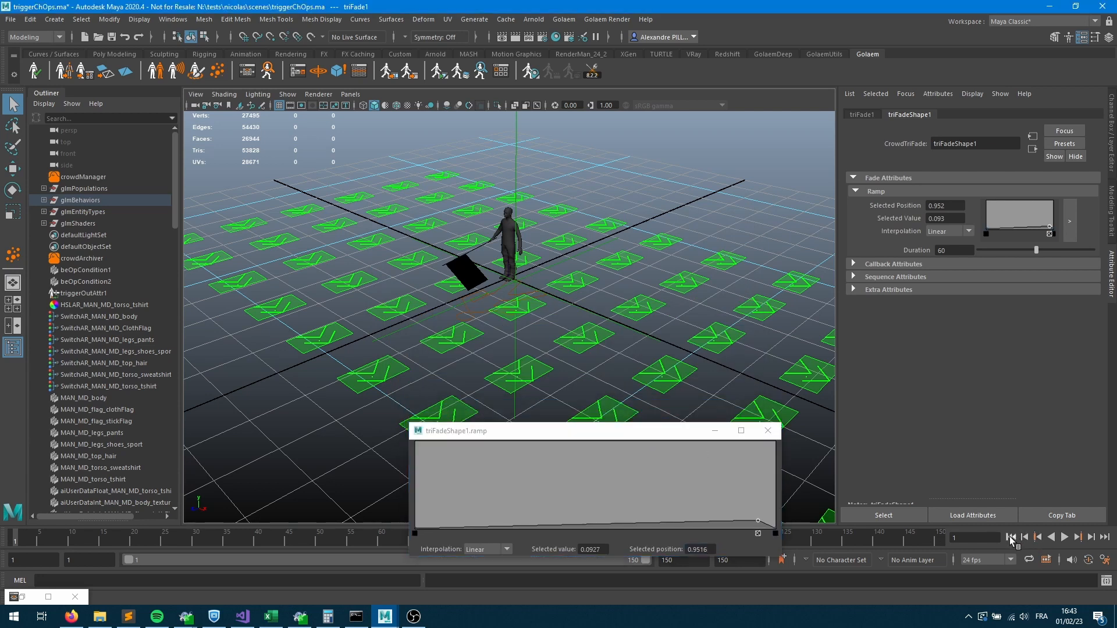
pyautogui.click(1065, 538)
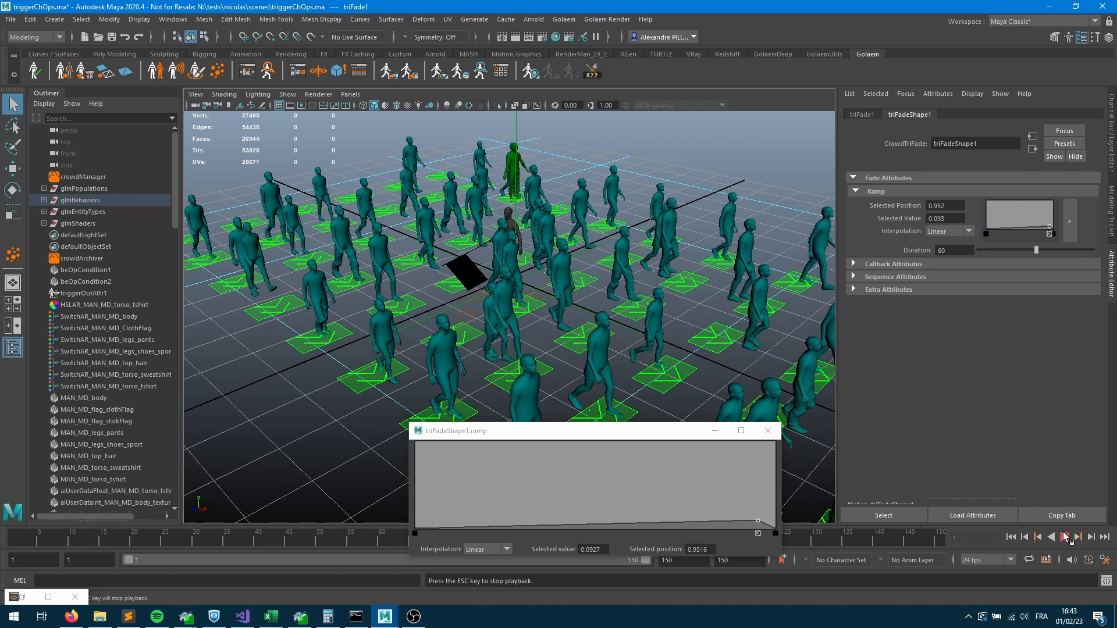
pyautogui.click(1065, 538)
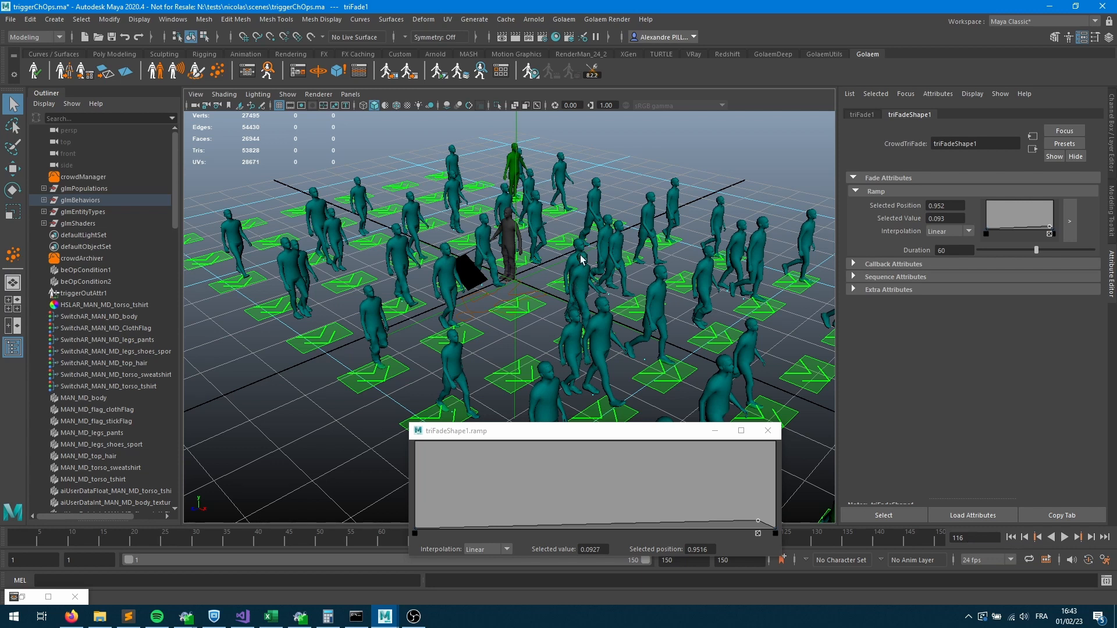
# Lower the ramp's intermediate point to about value 0.04 at position 0.956 and replay the simulation from the first frame.
pyautogui.moveTo(594, 429); pyautogui.dragTo(543, 315)
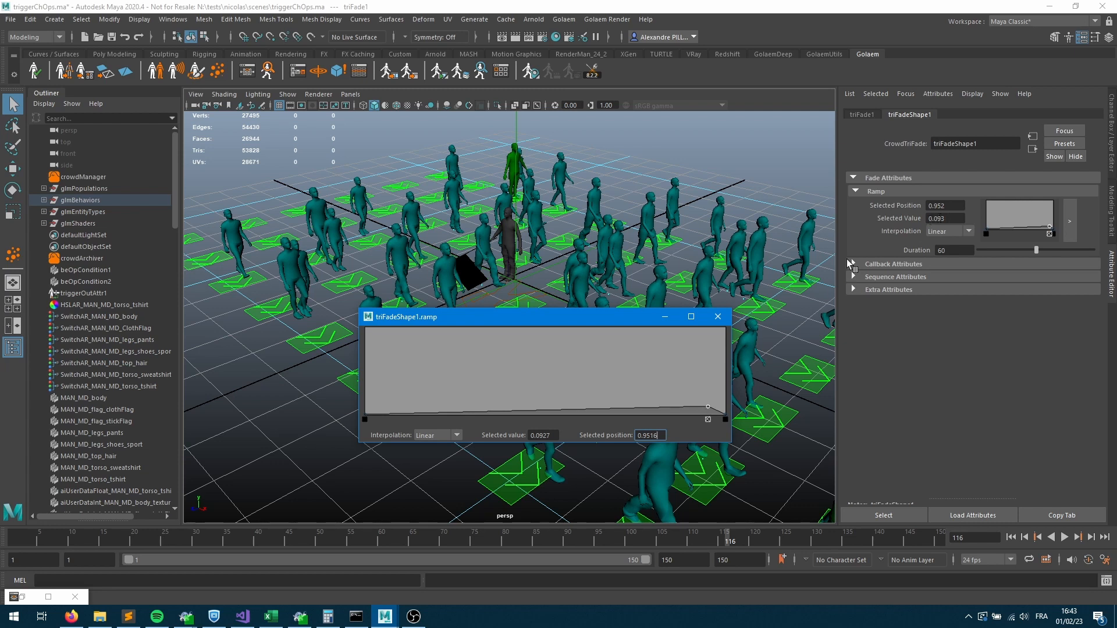
pyautogui.moveTo(707, 406); pyautogui.dragTo(709, 415)
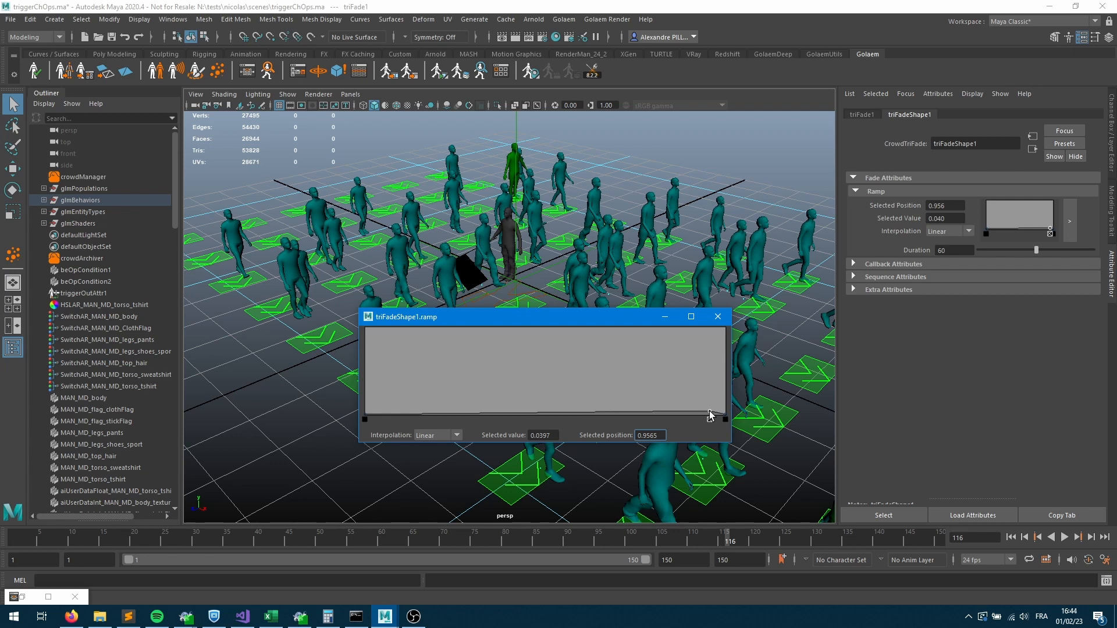
pyautogui.click(1011, 537)
pyautogui.click(1064, 538)
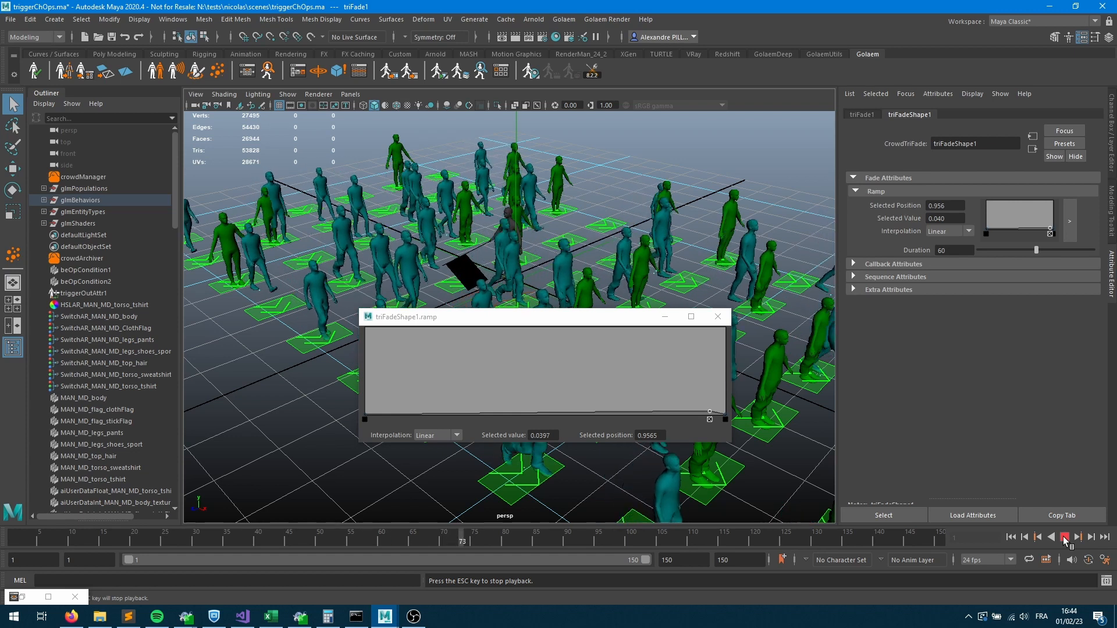
pyautogui.click(1064, 538)
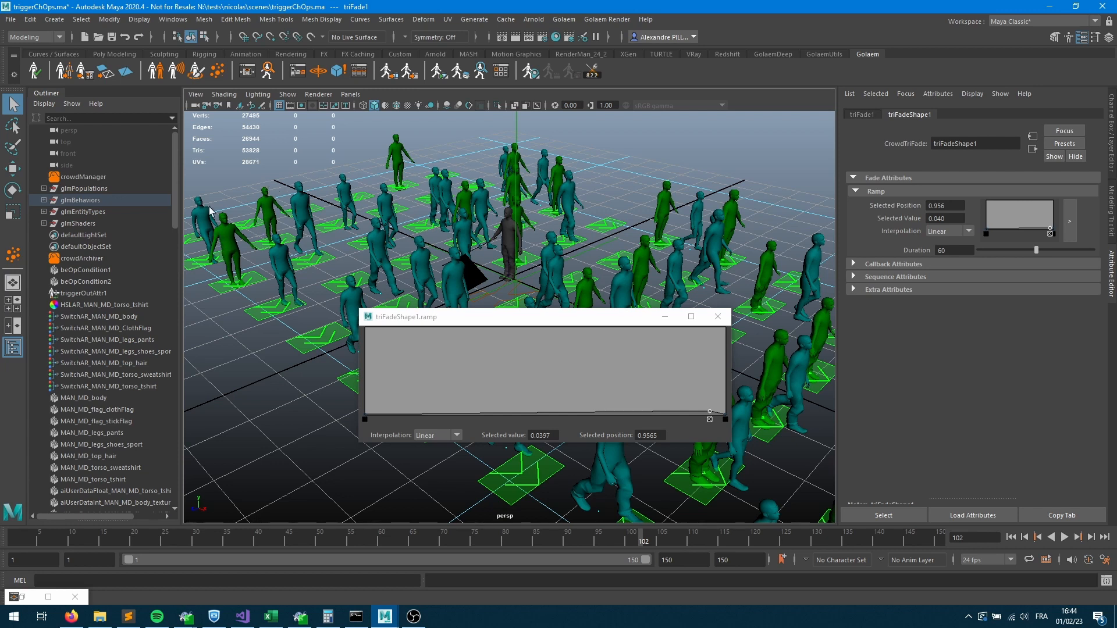
# Raise the ramp's end point to value 1 at position 1, replay the simulation, and close the ramp window.
pyautogui.moveTo(724, 416); pyautogui.dragTo(734, 329)
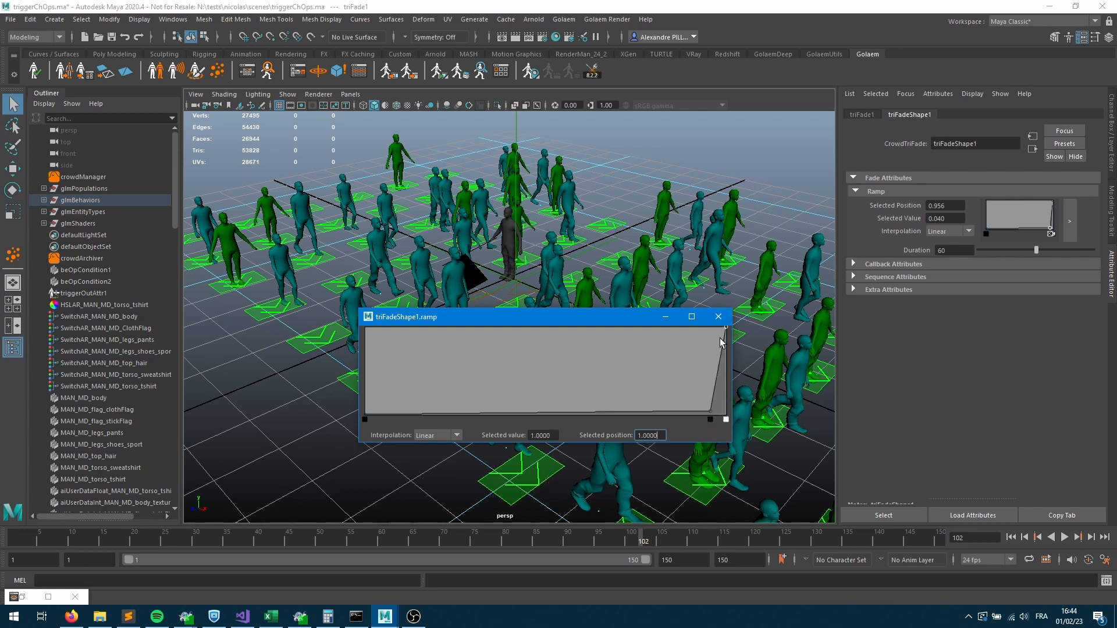
pyautogui.click(1065, 538)
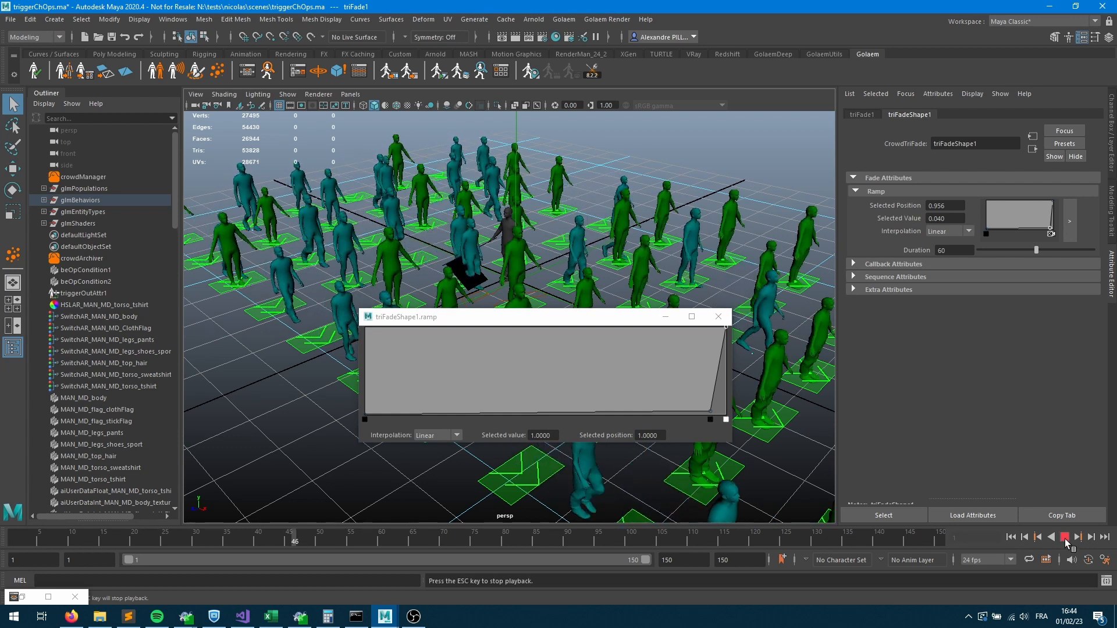
pyautogui.click(1066, 538)
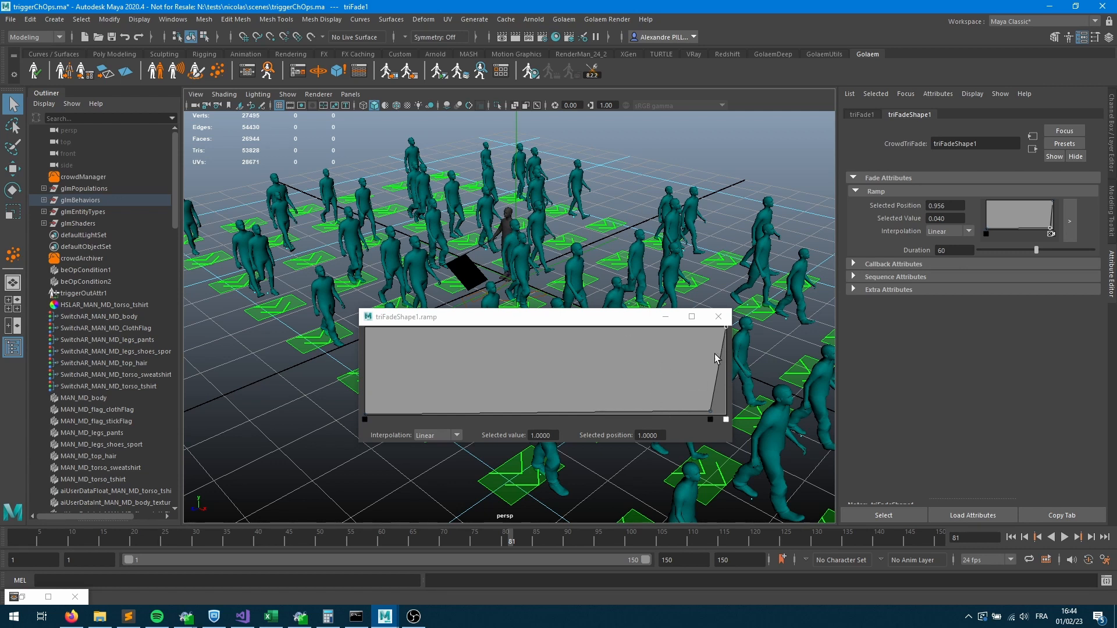
pyautogui.click(718, 317)
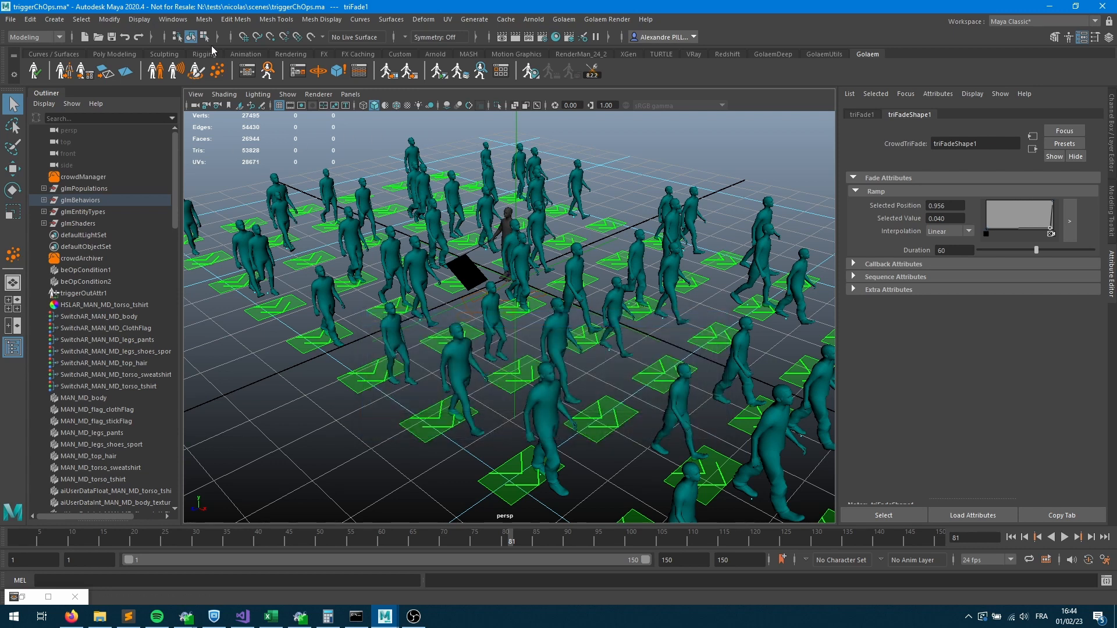
# Select the channel operator behavior in the Behavior Editor and show its myTriggerOutput node in the ChOp Editor with free space beside it.
pyautogui.click(247, 71)
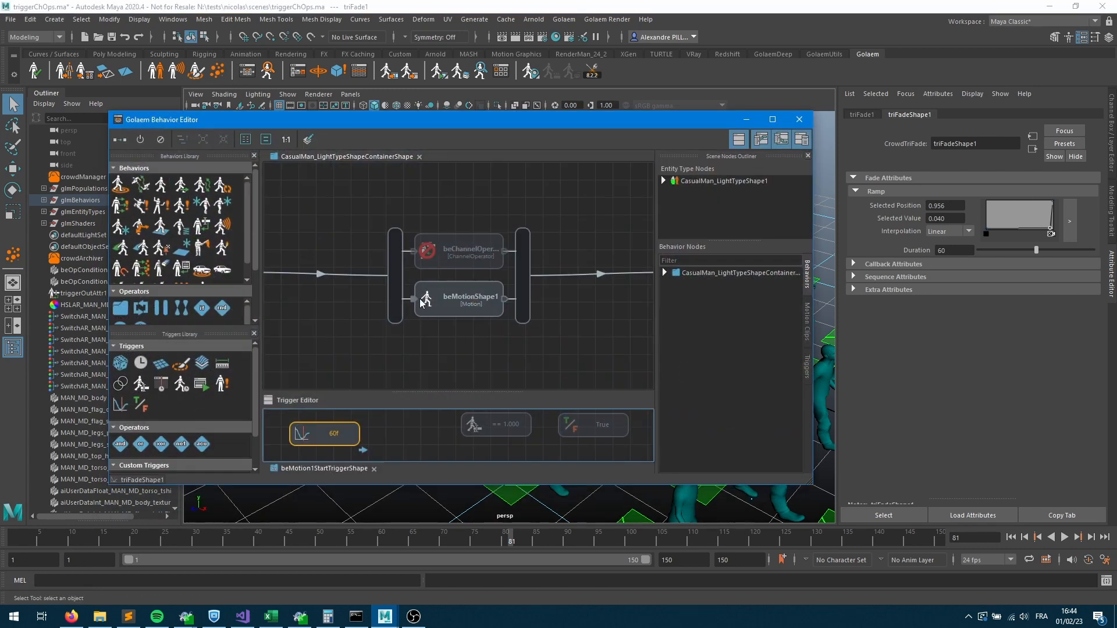
pyautogui.click(440, 265)
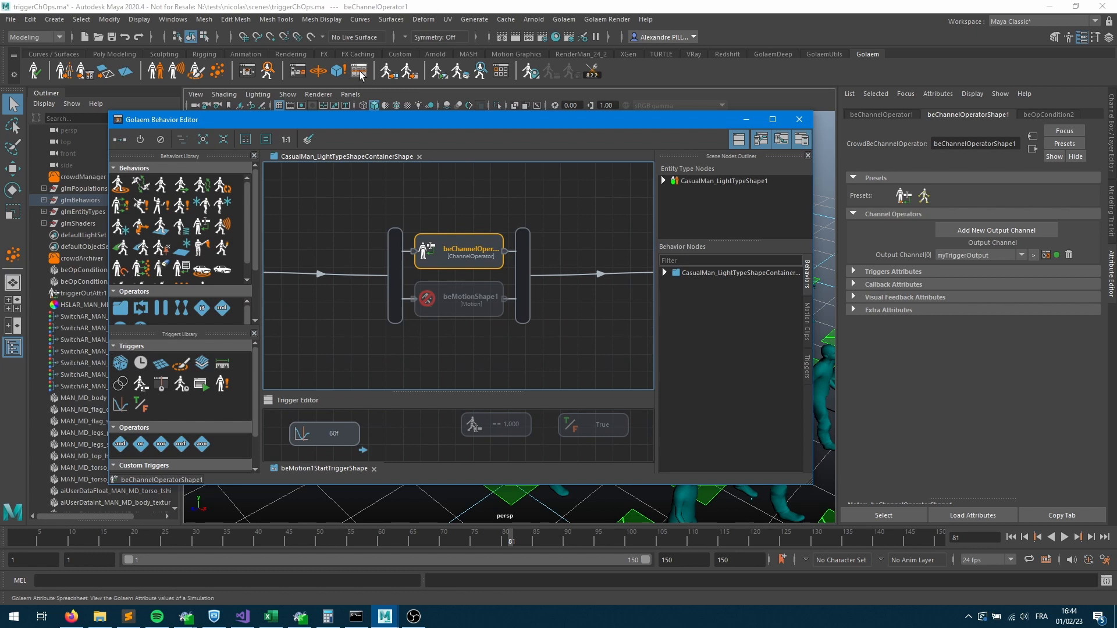
pyautogui.click(299, 71)
pyautogui.scroll(-5, 532, 326)
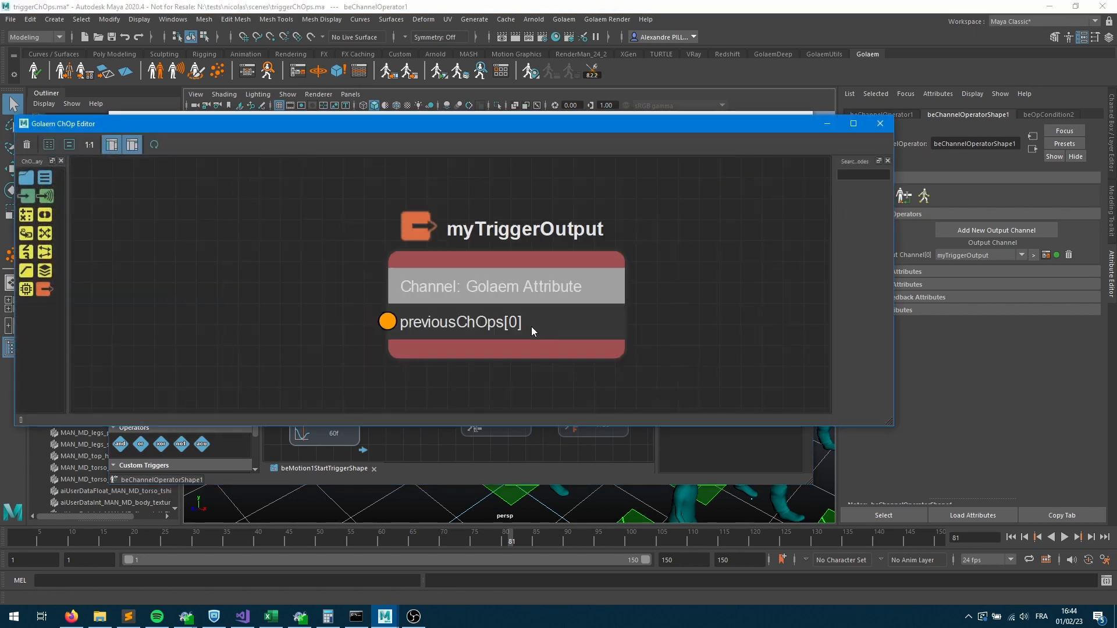
pyautogui.click(643, 280)
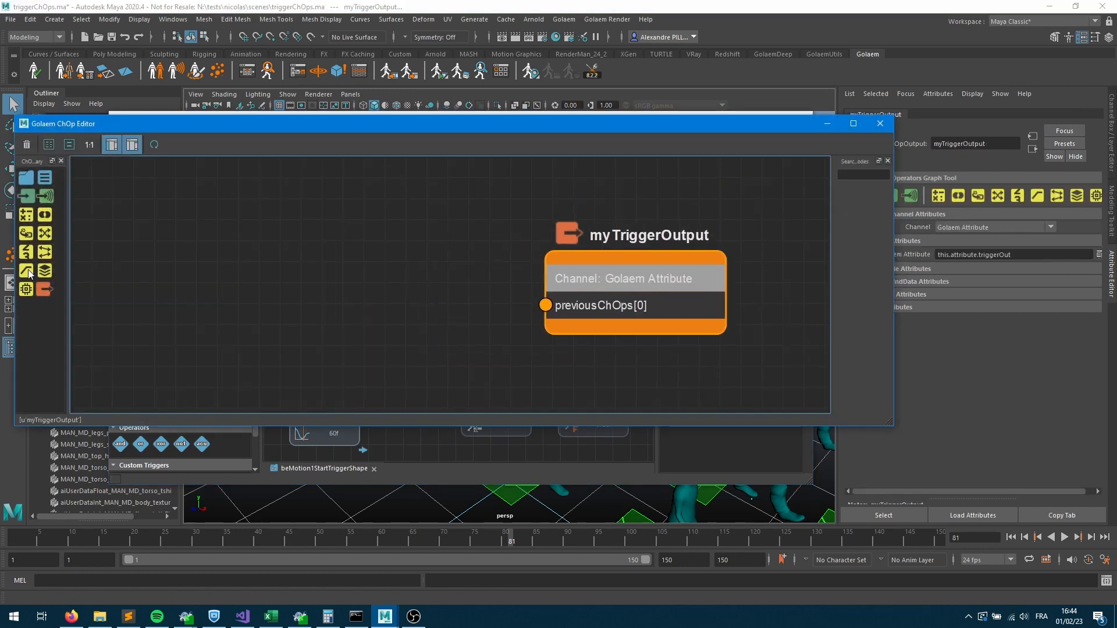
# Add a ramp operator beside myTriggerOutput and shape its curve with an intermediate point at about position 0.913, value 0.14.
pyautogui.moveTo(26, 273); pyautogui.dragTo(274, 315)
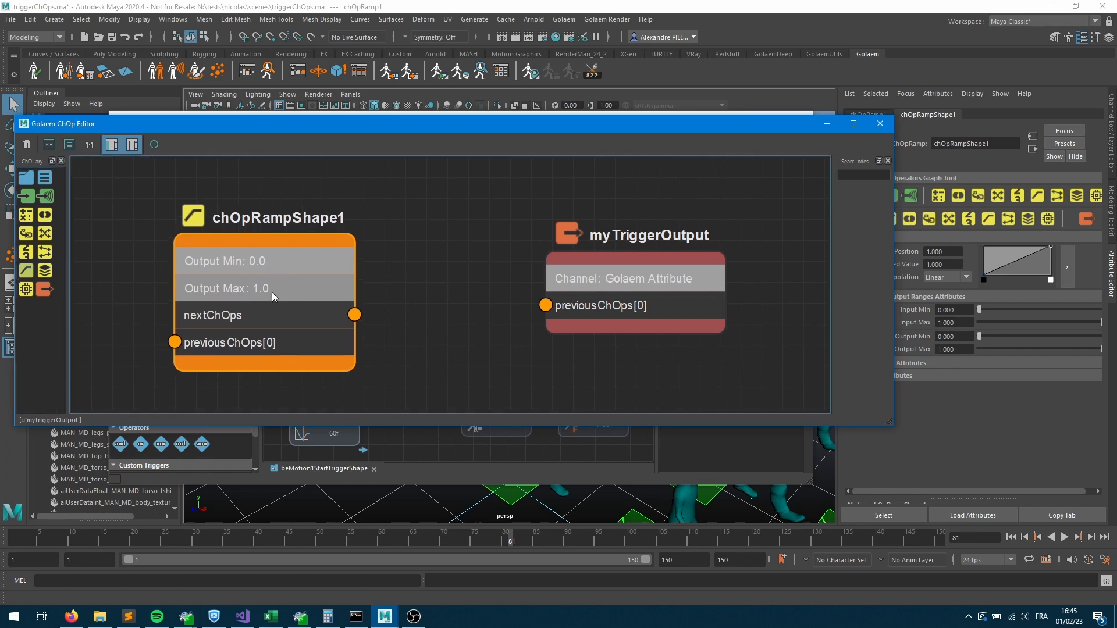
pyautogui.moveTo(271, 292); pyautogui.dragTo(313, 250)
pyautogui.moveTo(1050, 247); pyautogui.dragTo(1051, 276)
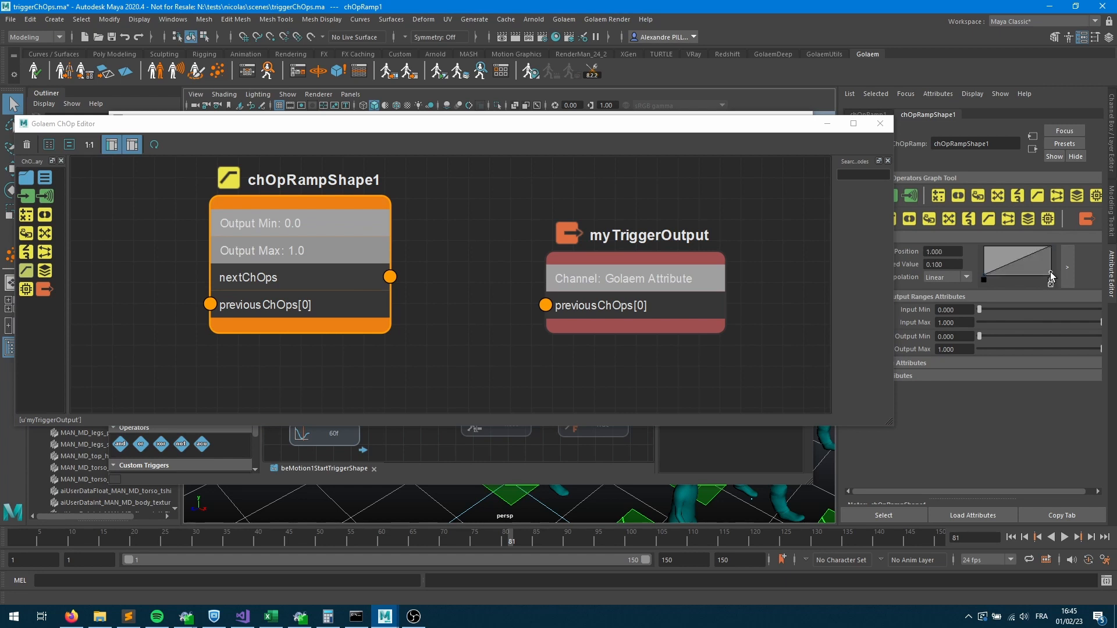
pyautogui.click(1050, 283)
pyautogui.moveTo(1029, 254); pyautogui.dragTo(1045, 276)
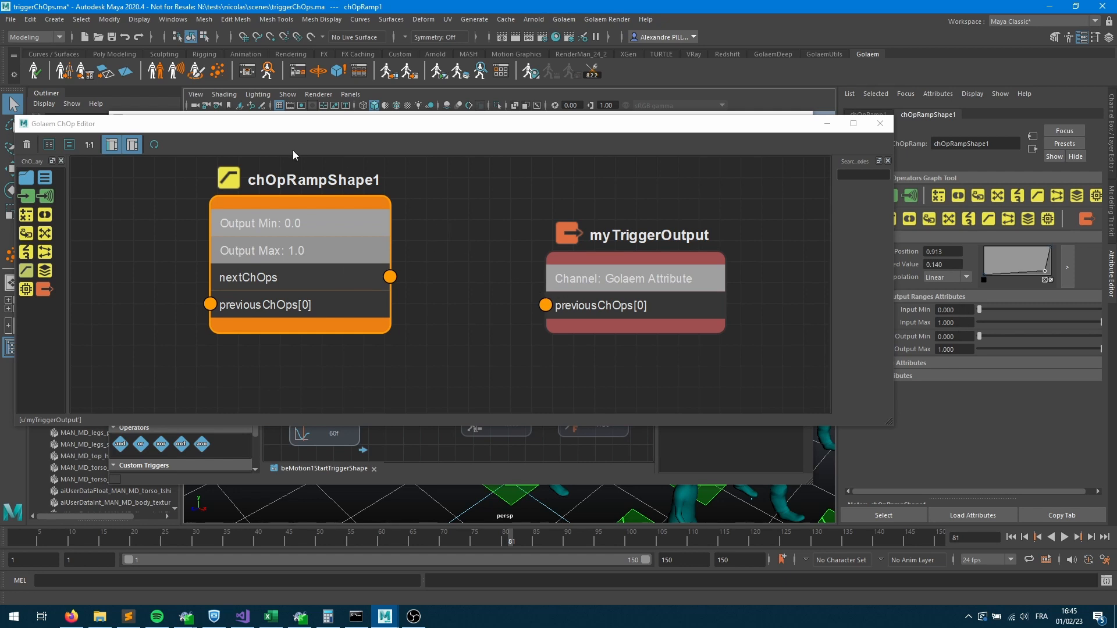
# Add a channel operator input connected to the ramp operator's first input, and select the ramp operator.
pyautogui.moveTo(260, 250); pyautogui.dragTo(314, 239)
pyautogui.moveTo(41, 194); pyautogui.dragTo(264, 293)
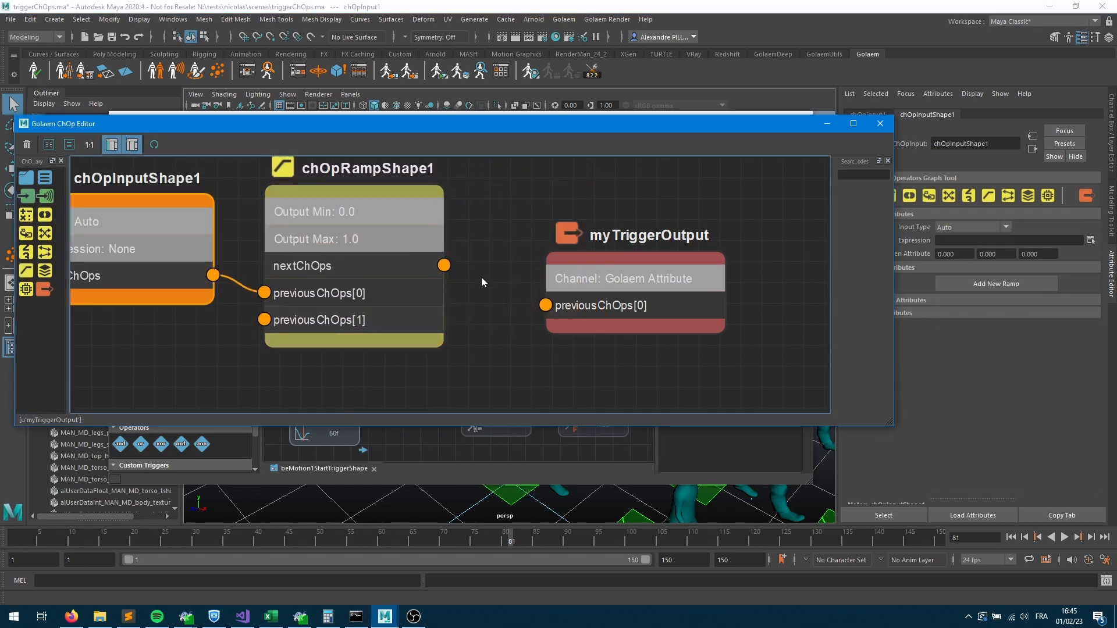
pyautogui.click(356, 234)
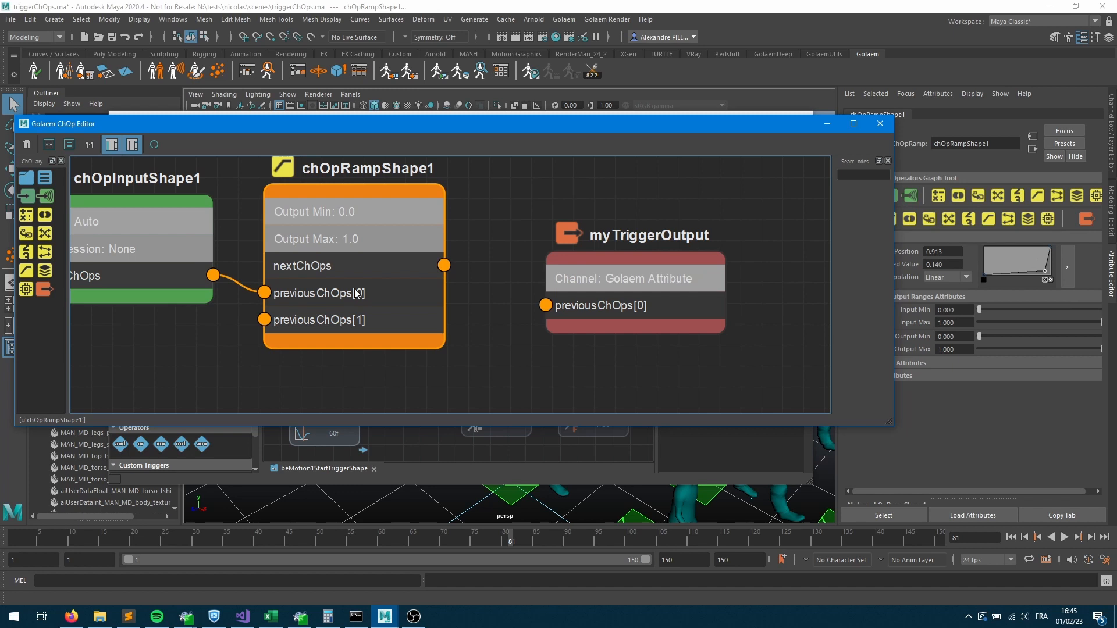
# Connect the ramp operator's output to myTriggerOutput's first input, and set the channel operator input to type Double with value 1.
pyautogui.click(156, 255)
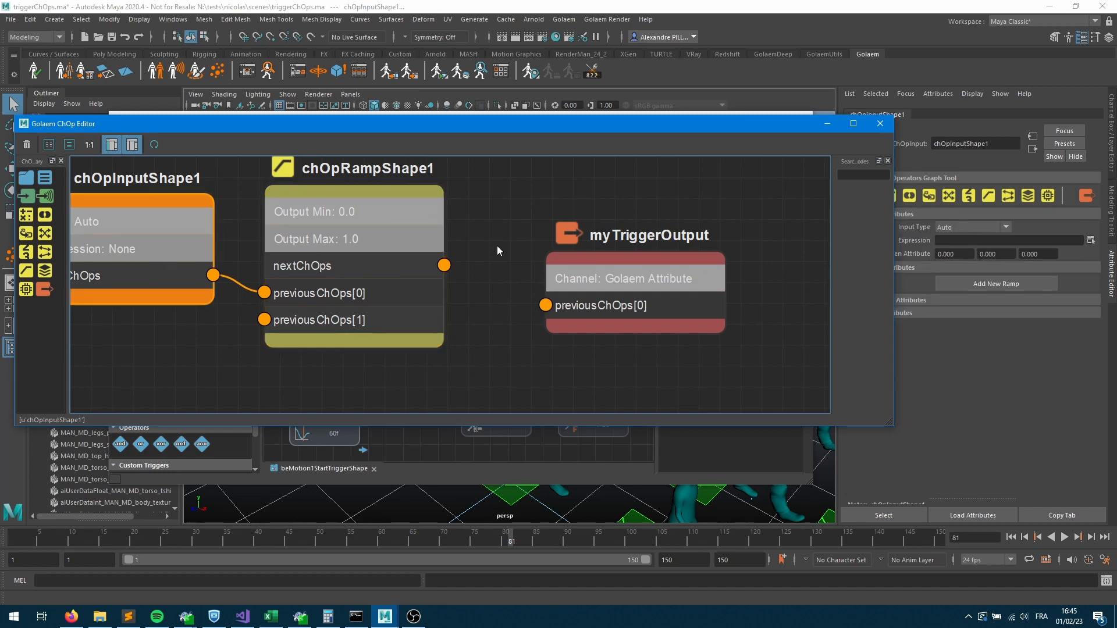
pyautogui.moveTo(444, 265); pyautogui.dragTo(545, 306)
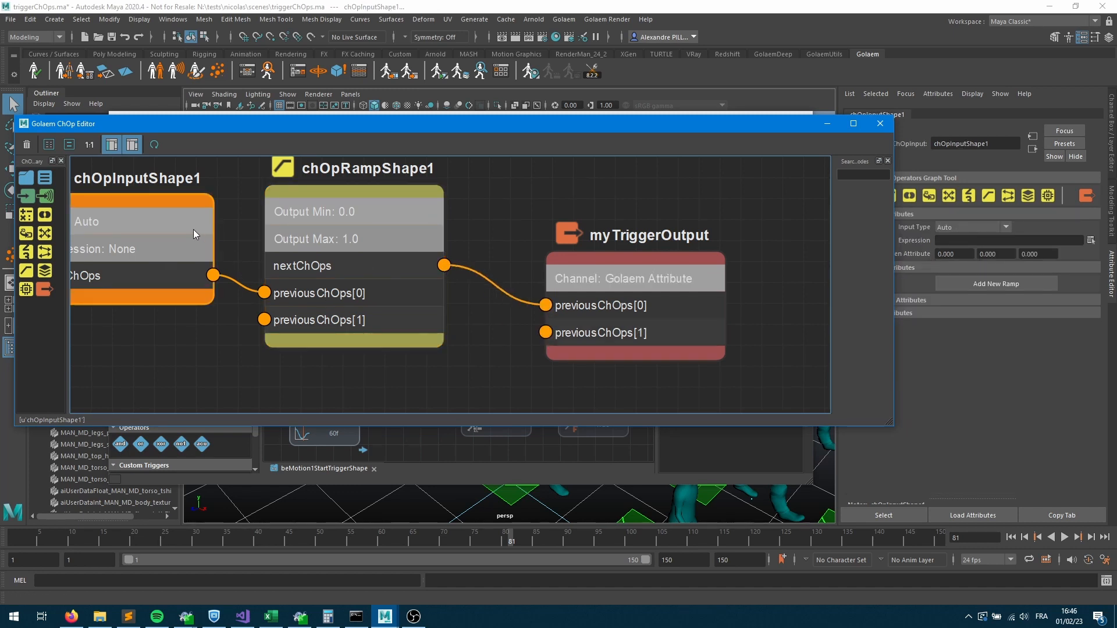
pyautogui.click(961, 227)
pyautogui.click(970, 251)
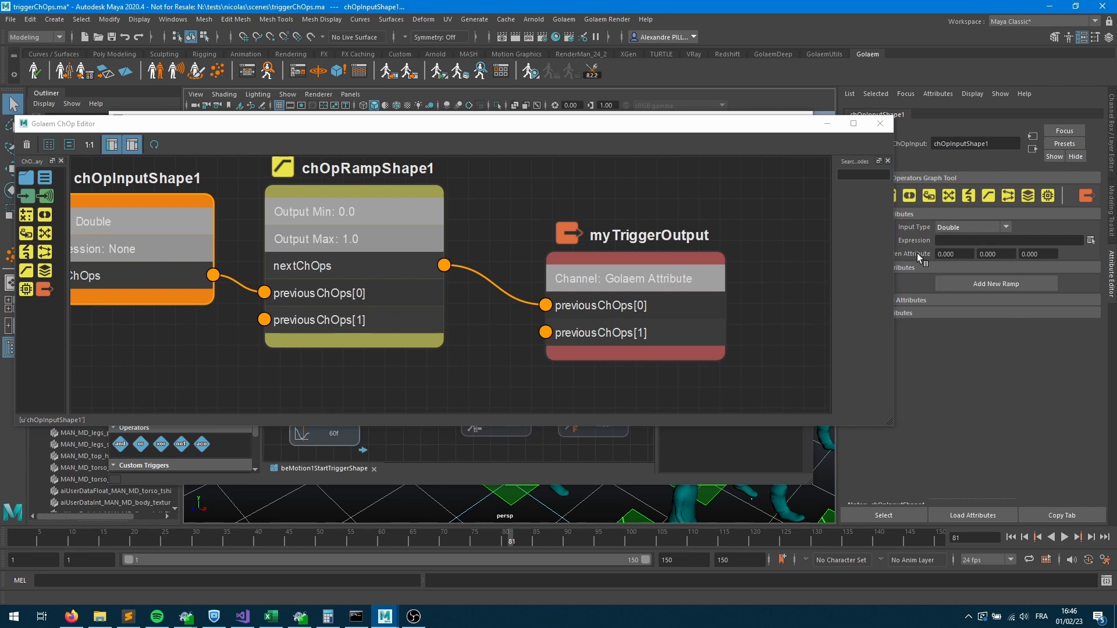
pyautogui.click(968, 254)
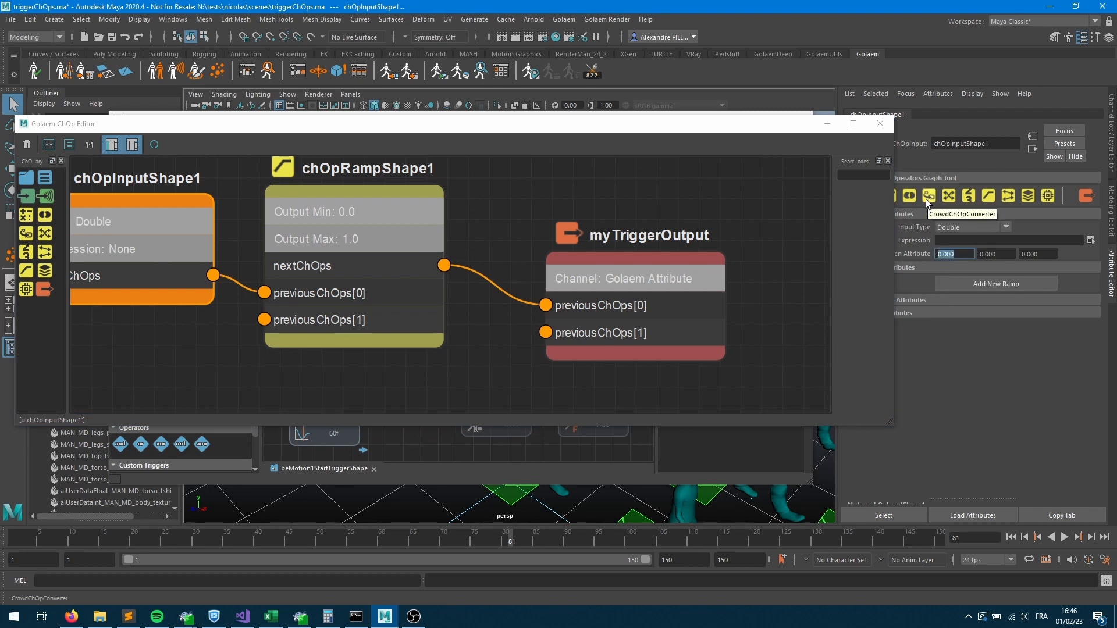
pyautogui.click(207, 347)
# Inspect the ramp operator's curve in its enlarged window, and minimize that window.
pyautogui.click(367, 242)
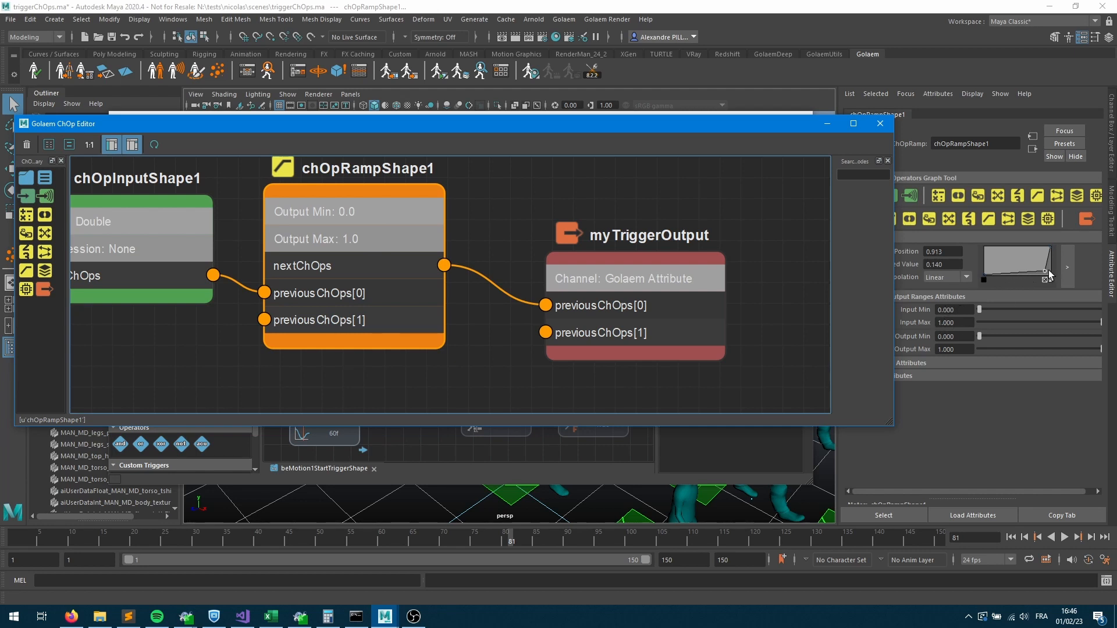
pyautogui.click(1067, 266)
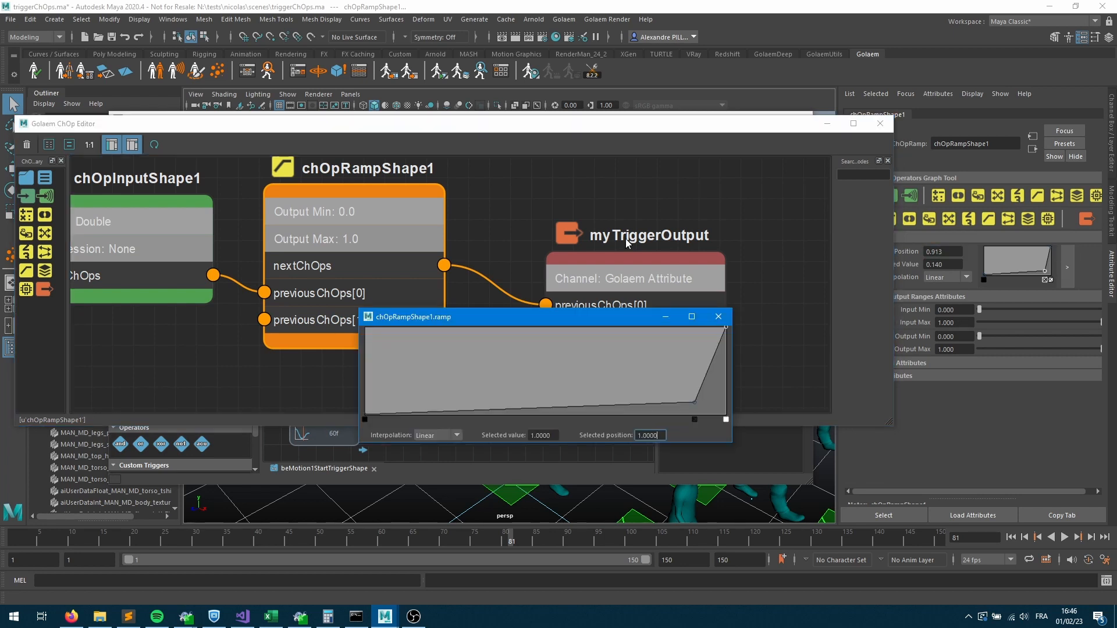
pyautogui.click(665, 316)
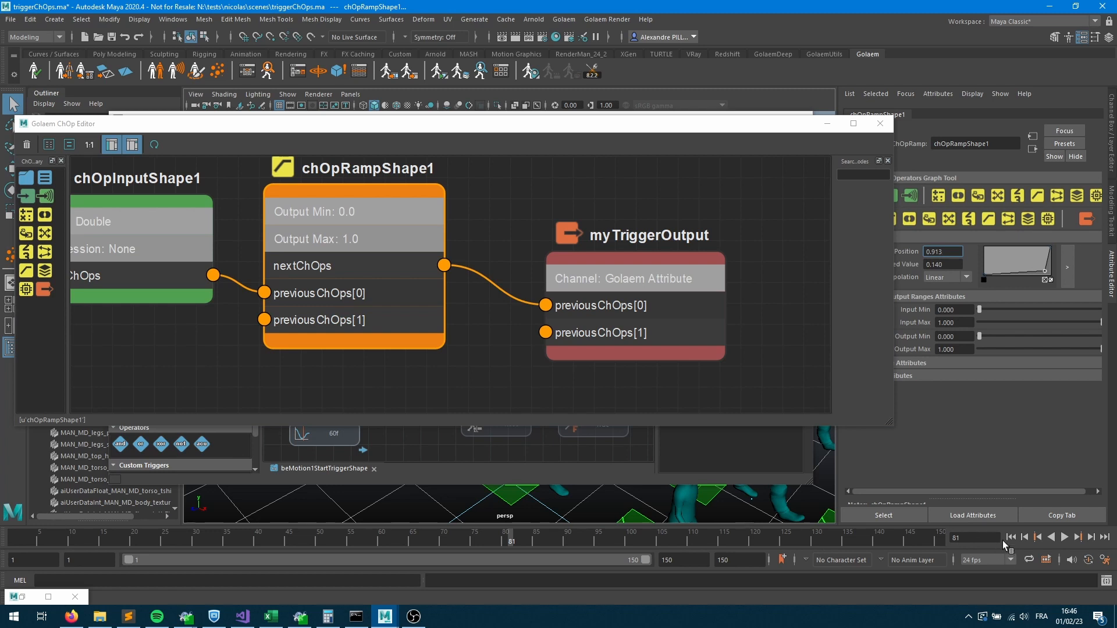
# Rewind the simulation, advance it to frame 2, and select a crowd character to show its operator outputs in the ChOp Editor.
pyautogui.click(1011, 538)
pyautogui.click(1091, 537)
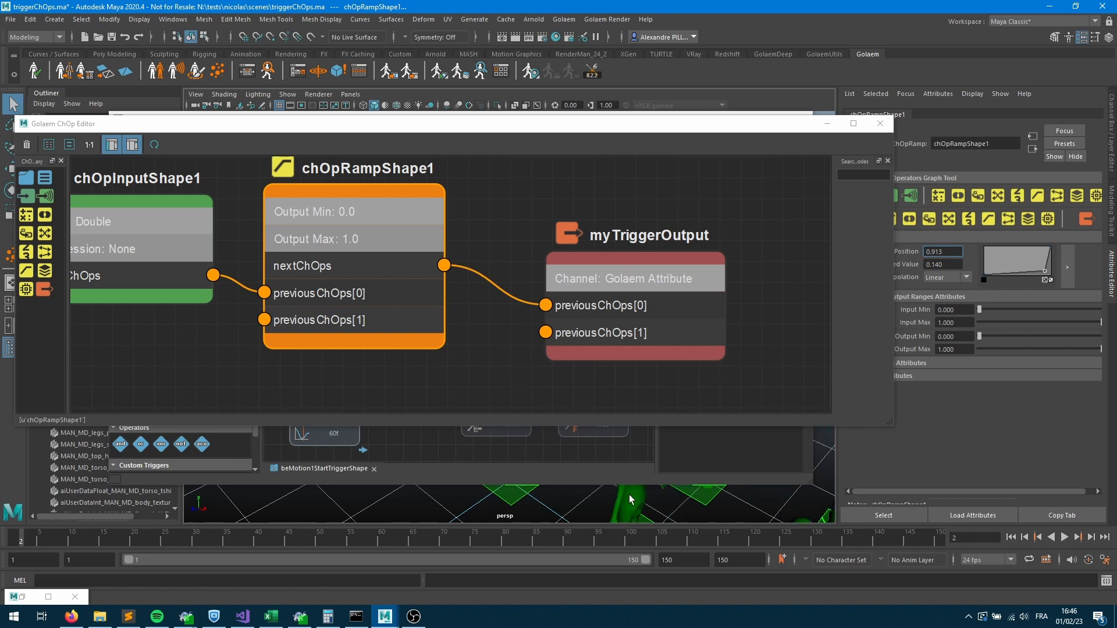
pyautogui.click(628, 494)
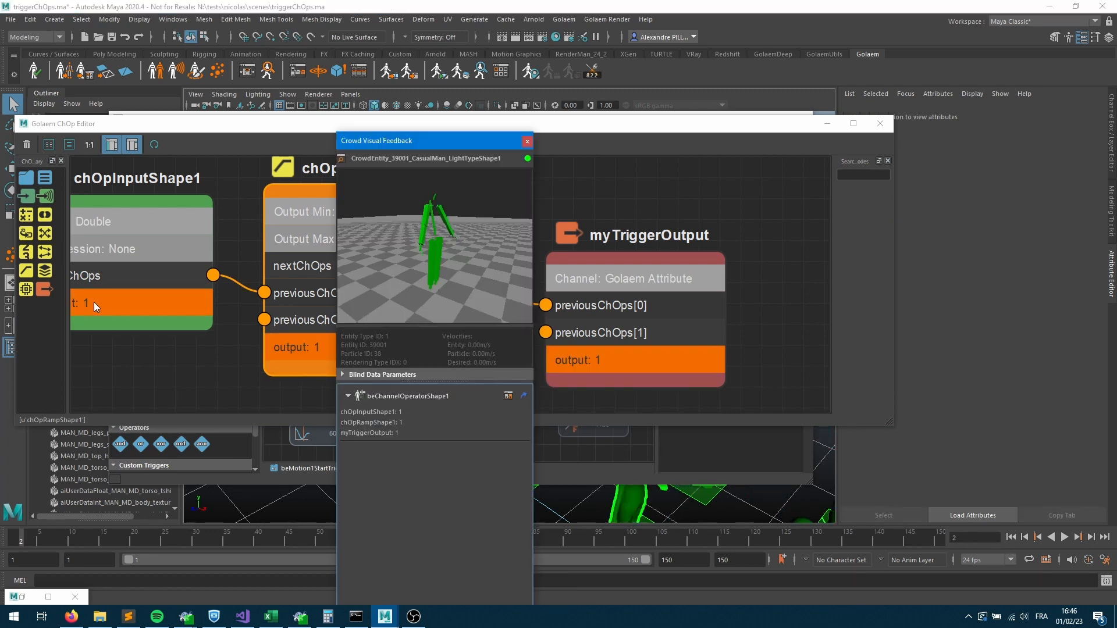
pyautogui.click(329, 356)
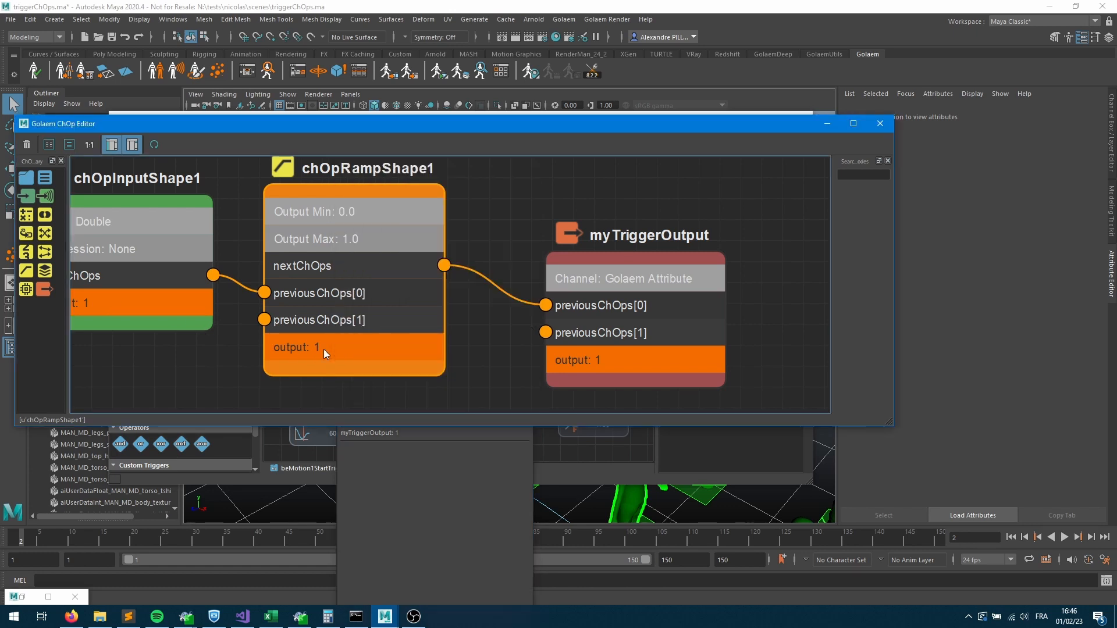
# Set the ramp operator's Input Max to 2 and rerun the simulation from the start to frame 2.
pyautogui.click(361, 235)
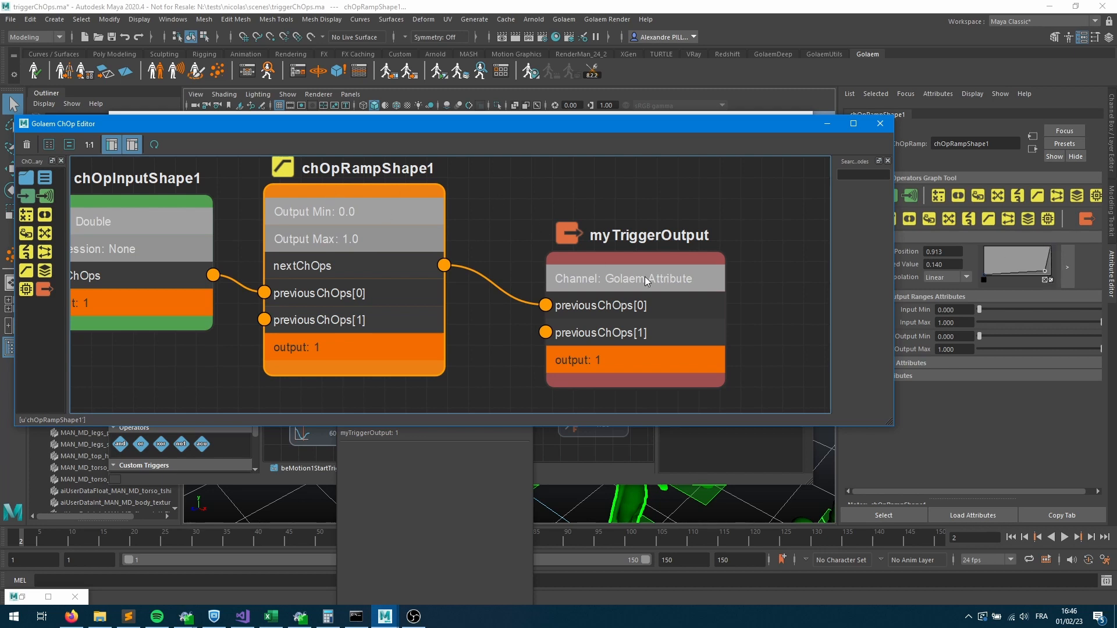
pyautogui.click(938, 322)
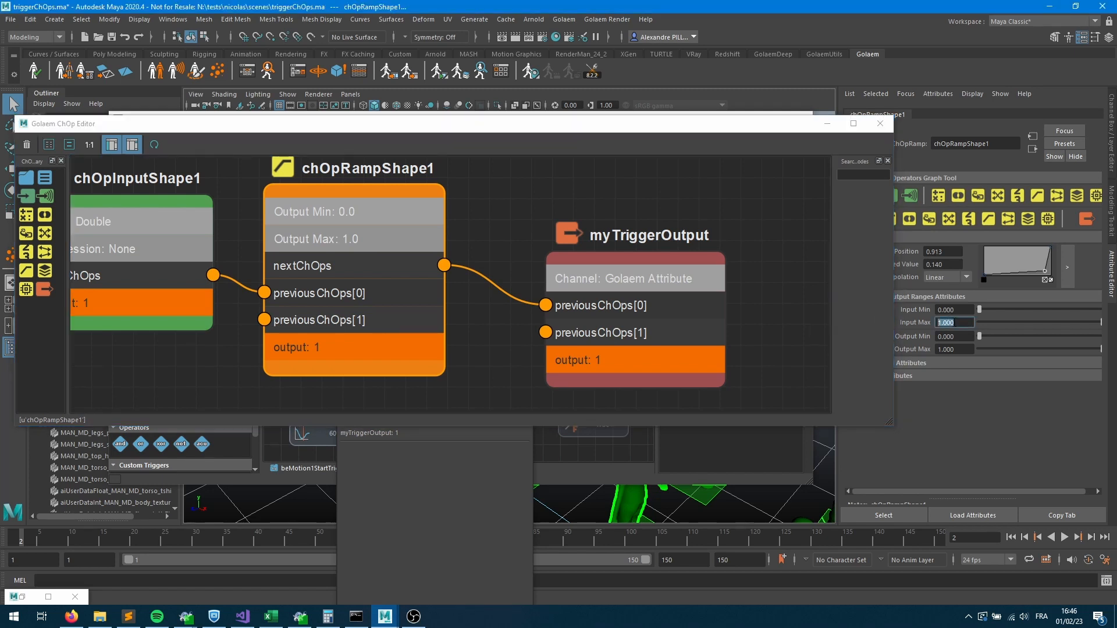
pyautogui.write('2')
pyautogui.press('Tab')
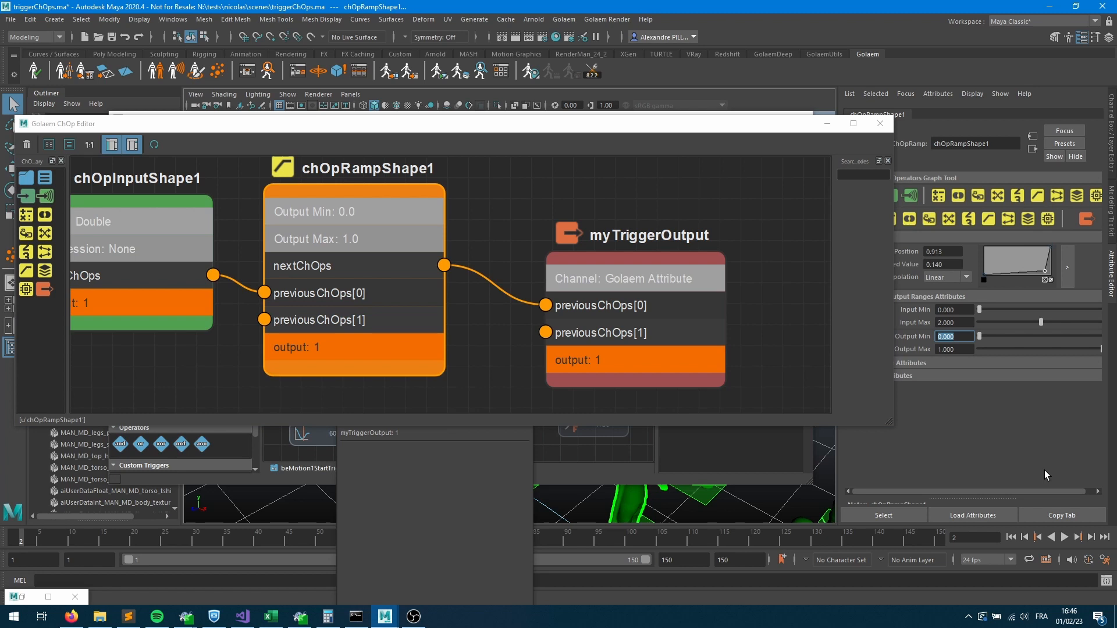
pyautogui.click(1011, 537)
pyautogui.click(1092, 538)
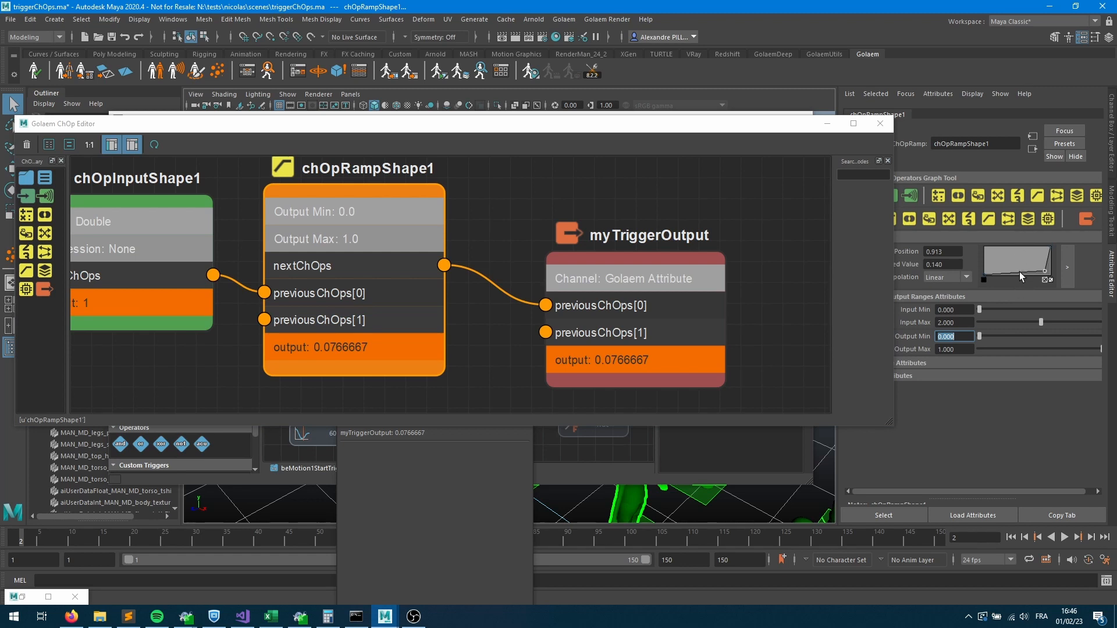
# Set the channel operator input's first value to 2 and rerun the simulation from the start to frame 2.
pyautogui.click(162, 248)
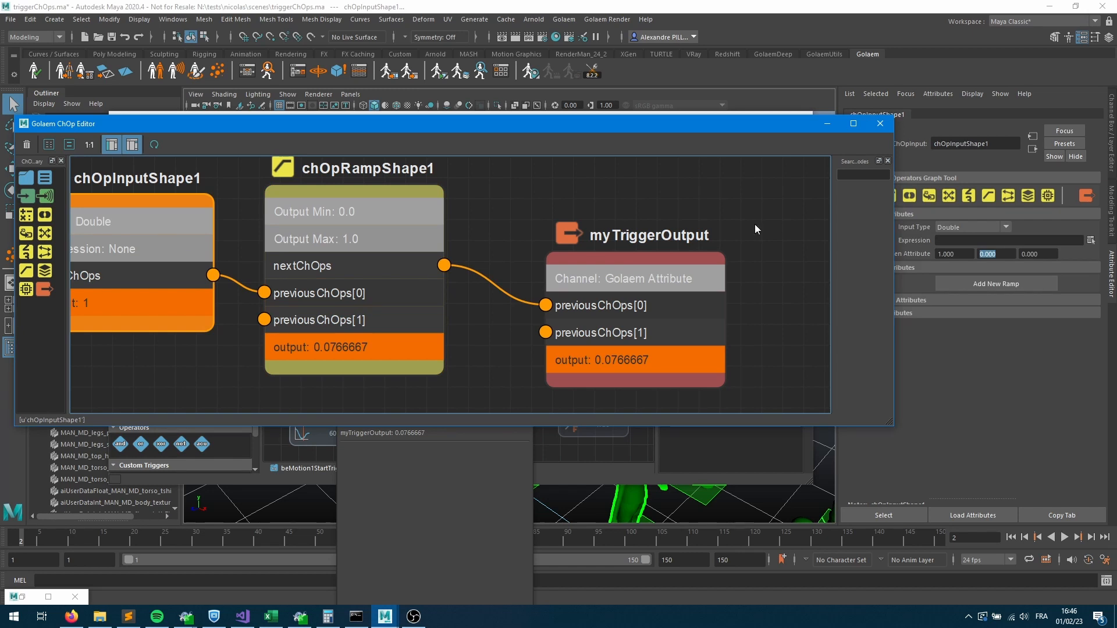
pyautogui.click(967, 255)
pyautogui.write('2')
pyautogui.press('Tab')
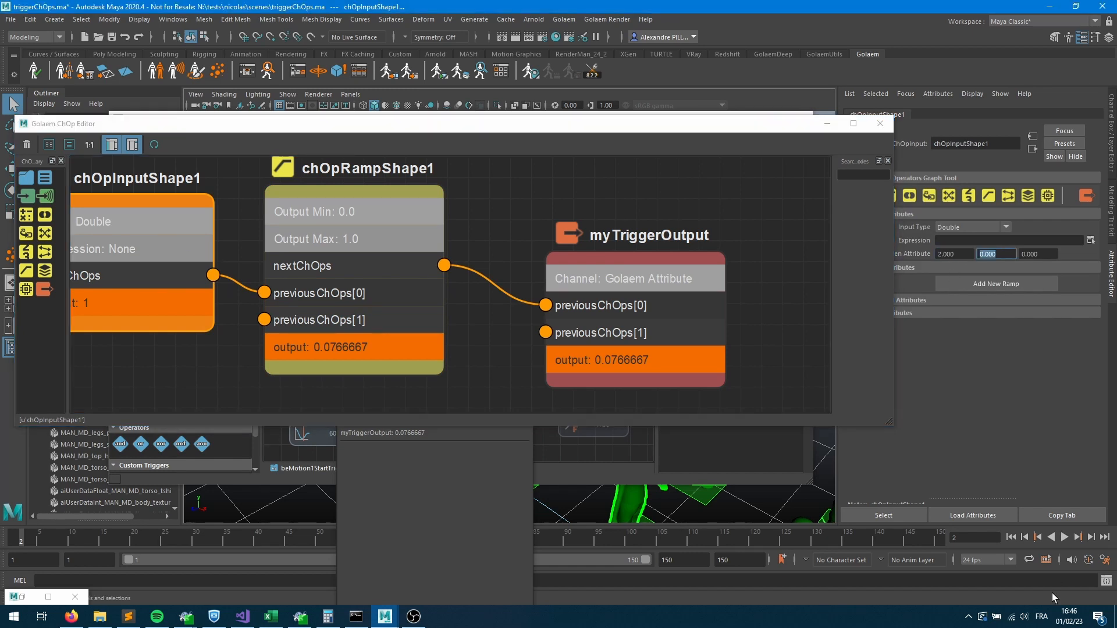
pyautogui.click(1033, 537)
pyautogui.click(1090, 535)
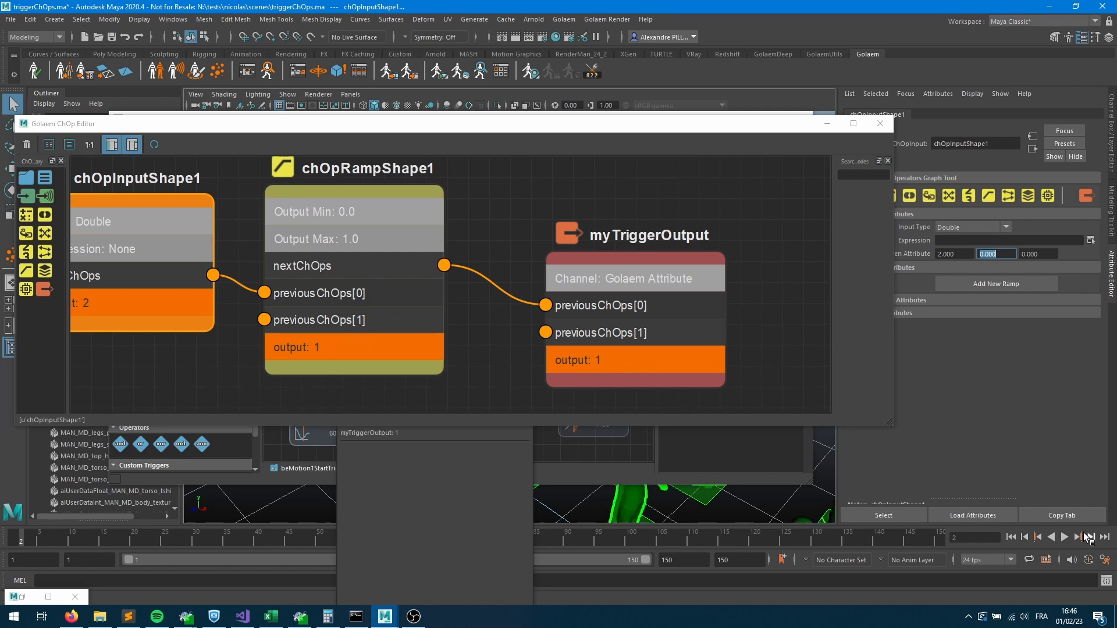
# Delete the channel operator input and replace it with a counter operator connected to the ramp operator's first input.
pyautogui.click(383, 233)
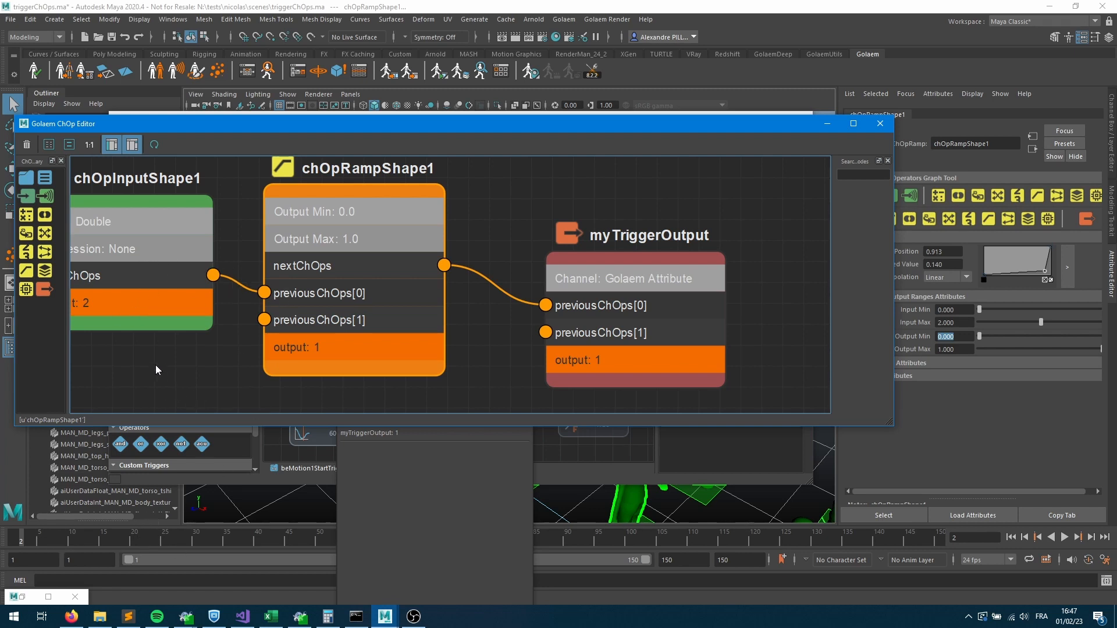
pyautogui.click(152, 281)
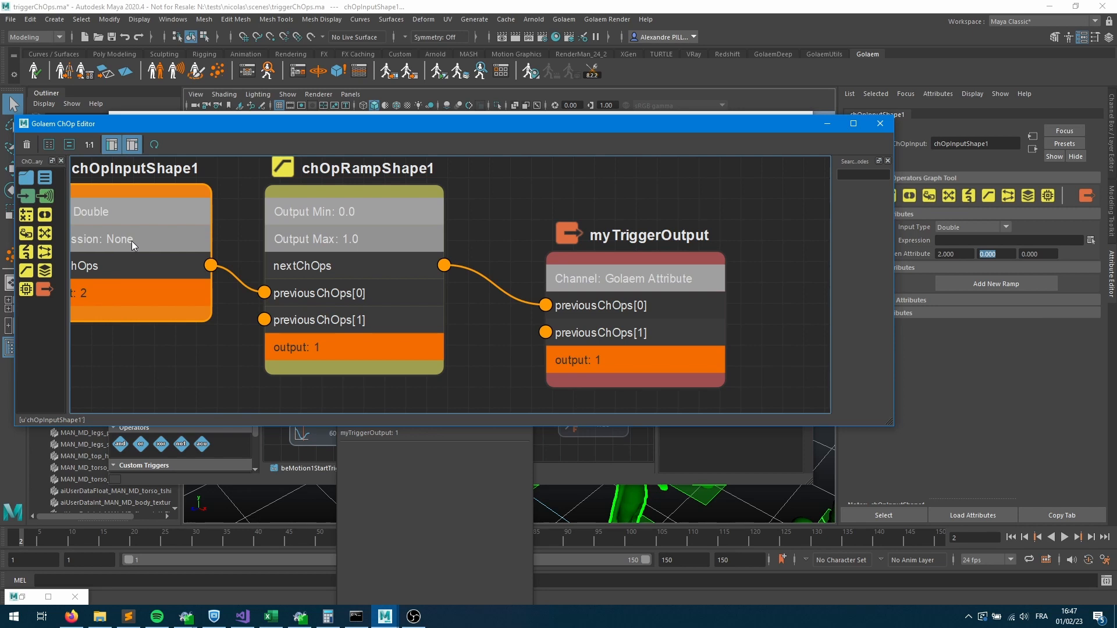
pyautogui.press('Delete')
pyautogui.moveTo(31, 253); pyautogui.dragTo(113, 243)
pyautogui.scroll(-3, 170, 265)
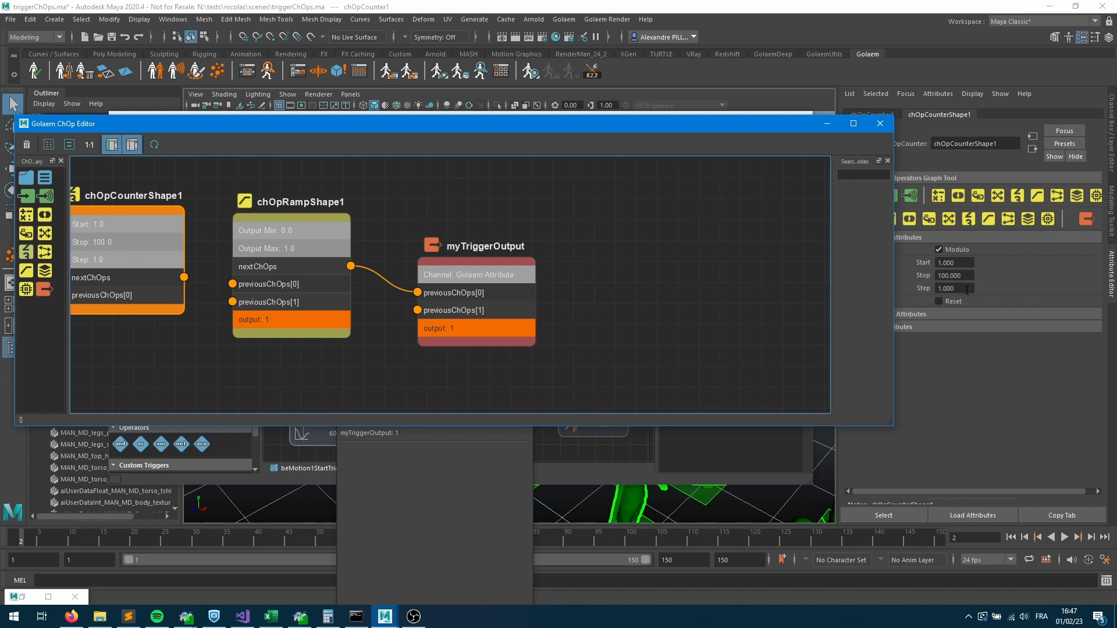
pyautogui.moveTo(184, 278); pyautogui.dragTo(233, 284)
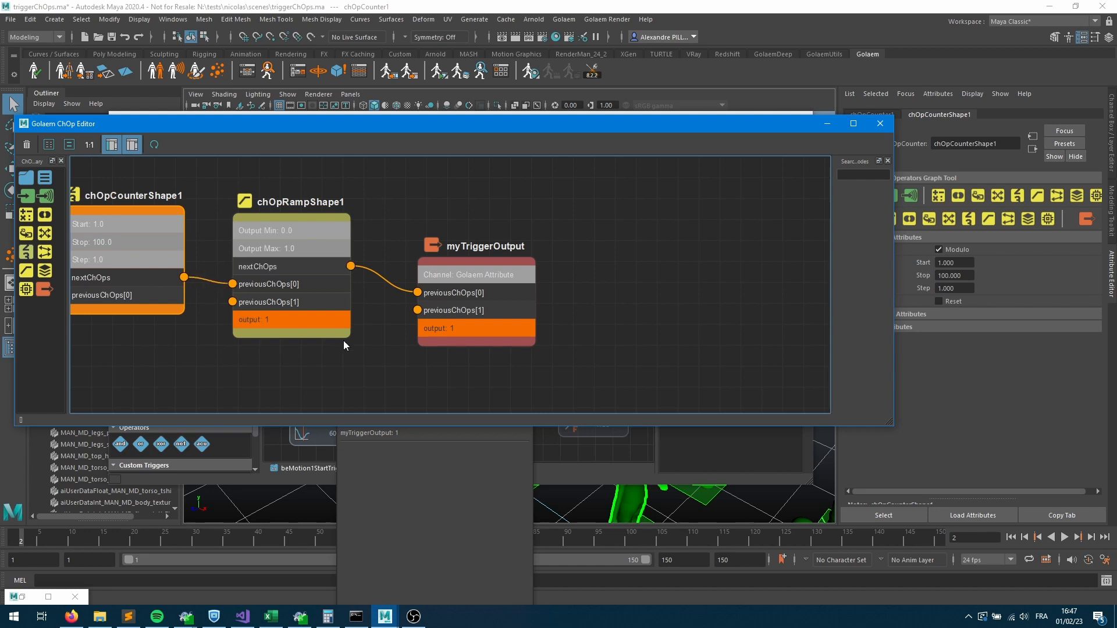
# Select the ramp operator, rewind the simulation, and step it frame by frame to frame 14 to examine the counter and ramp outputs.
pyautogui.click(325, 244)
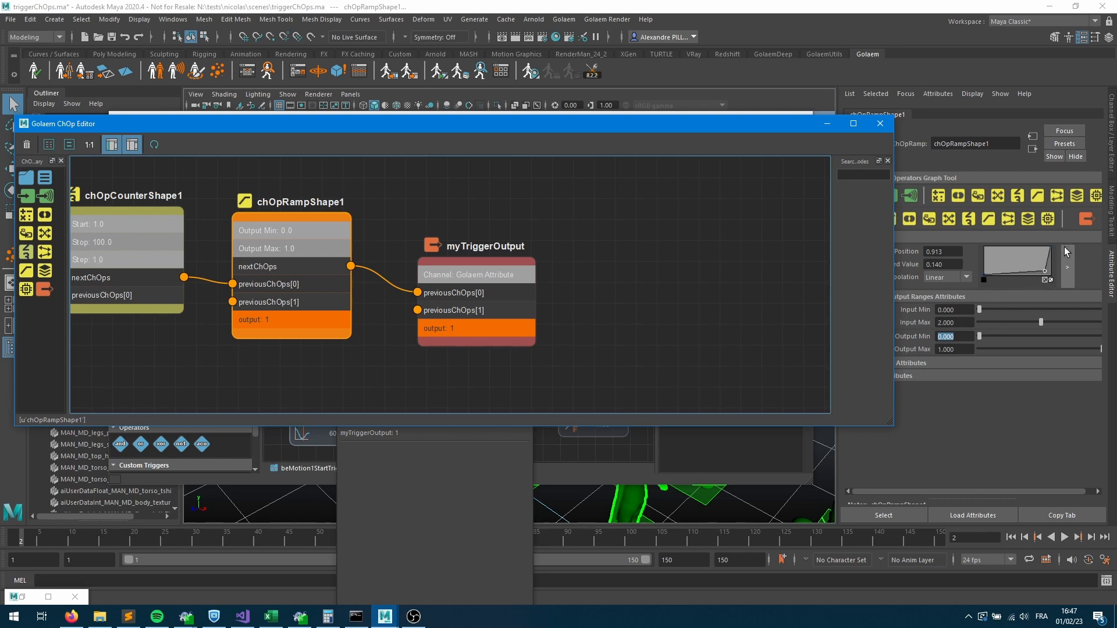
pyautogui.click(1011, 537)
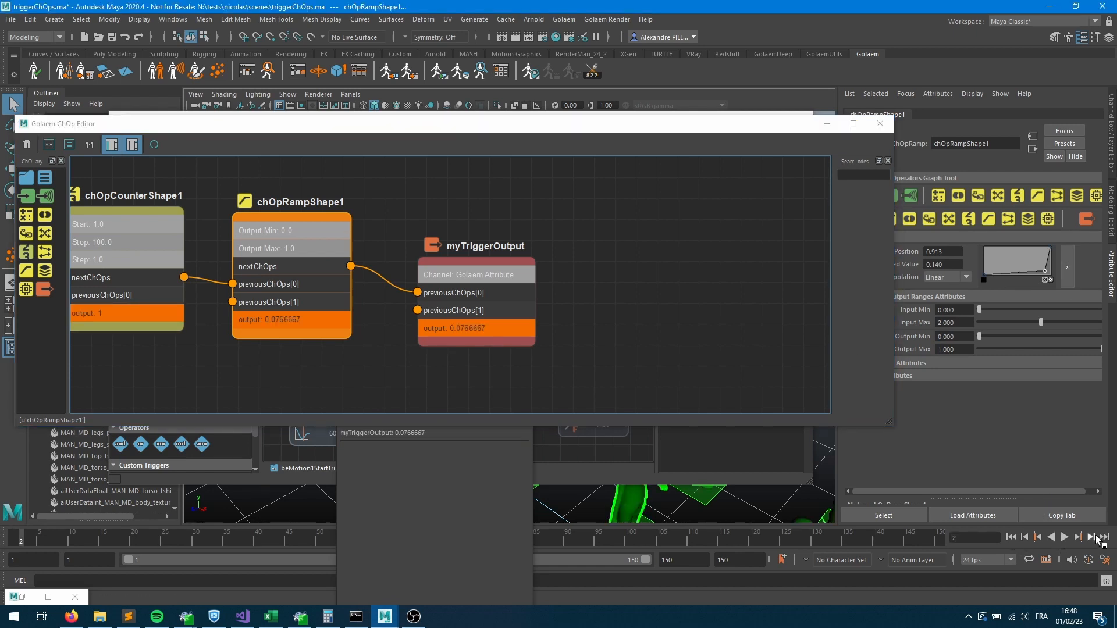
pyautogui.click(1096, 537)
pyautogui.click(1096, 537)
pyautogui.click(1096, 537)
pyautogui.click(1096, 536)
pyautogui.click(1095, 536)
pyautogui.click(1095, 537)
pyautogui.doubleClick(1096, 536)
pyautogui.doubleClick(1096, 536)
pyautogui.click(1092, 536)
pyautogui.click(1092, 536)
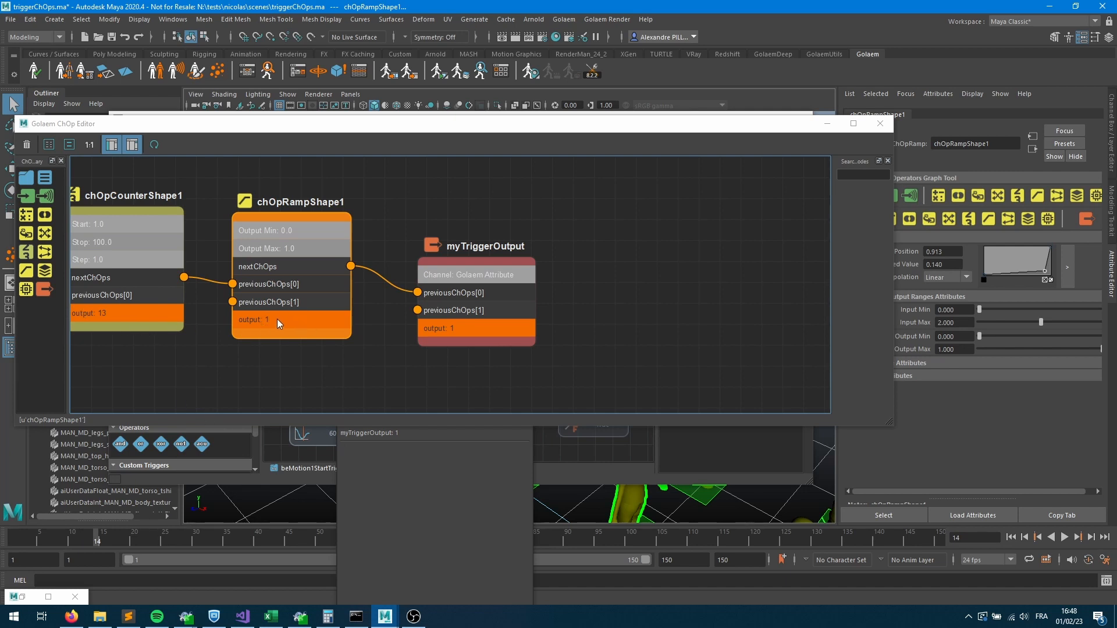
# Set the ramp operator's Input Max to 100 to match the counter's stop value.
pyautogui.click(316, 316)
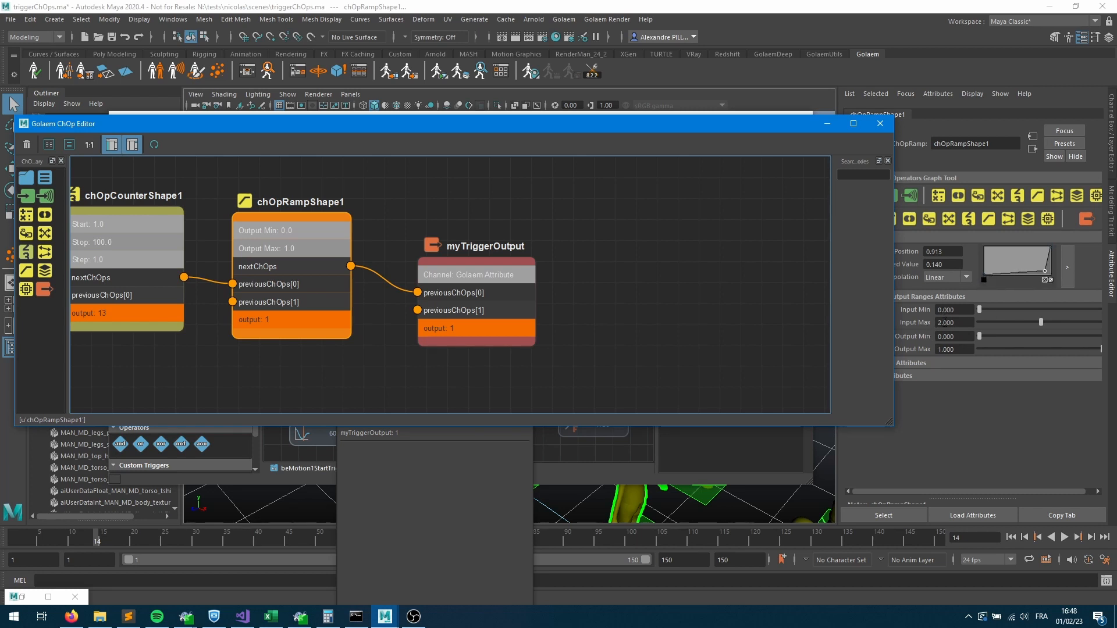
pyautogui.click(947, 323)
pyautogui.press('BackSpace')
pyautogui.write('100')
pyautogui.press('Return')
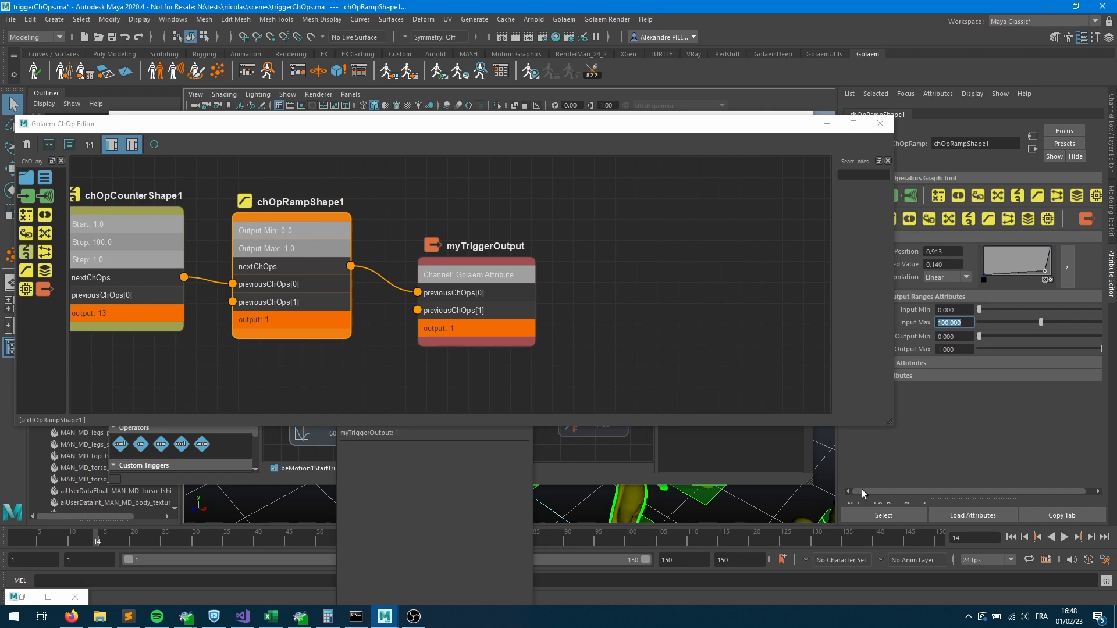
# Replay the simulation from the start, stepping to frame 24 and playing on to frame 112, to examine how the ramp output follows the counter.
pyautogui.click(1011, 537)
pyautogui.click(1091, 540)
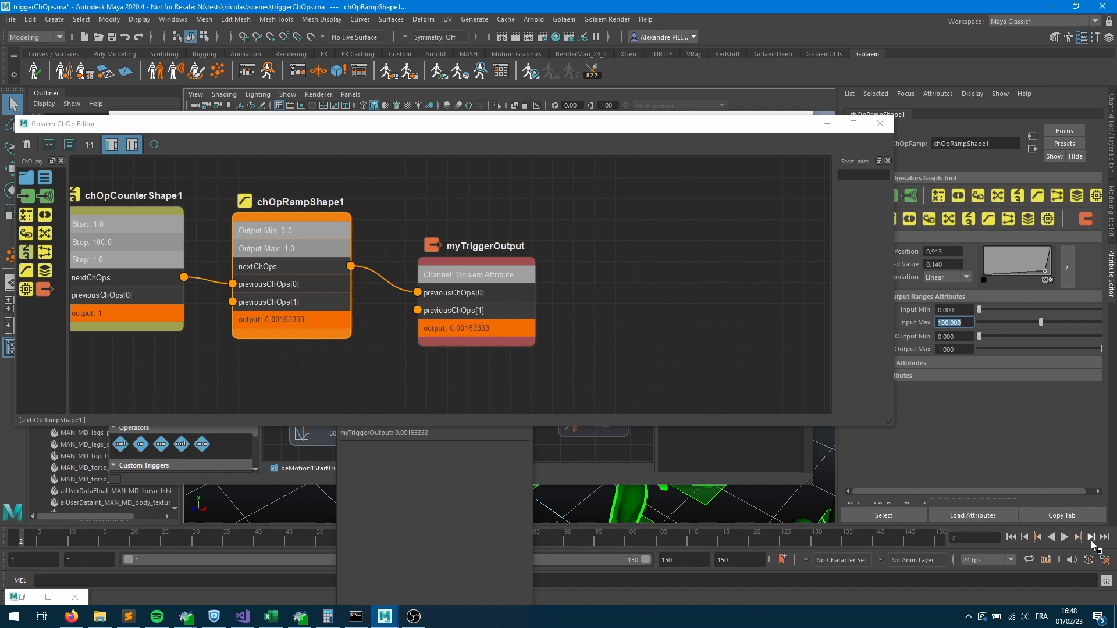
pyautogui.click(1092, 538)
pyautogui.click(1091, 538)
pyautogui.click(1092, 538)
pyautogui.click(1091, 538)
pyautogui.click(1091, 538)
pyautogui.click(1091, 538)
pyautogui.click(1092, 538)
pyautogui.click(1091, 538)
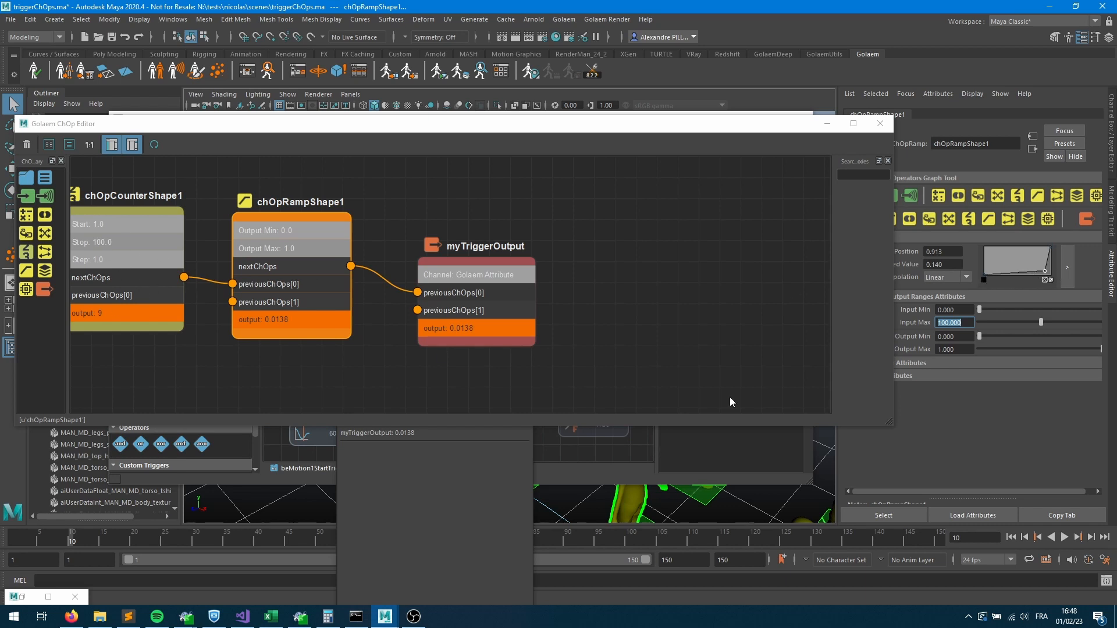
pyautogui.click(1091, 538)
pyautogui.click(1090, 538)
pyautogui.click(1091, 537)
pyautogui.click(1091, 538)
pyautogui.click(1090, 538)
pyautogui.click(1091, 538)
pyautogui.click(1091, 538)
pyautogui.click(1091, 537)
pyautogui.click(1090, 538)
pyautogui.click(1090, 537)
pyautogui.click(1091, 538)
pyautogui.click(1090, 538)
pyautogui.click(1090, 538)
pyautogui.click(1091, 537)
pyautogui.click(1065, 538)
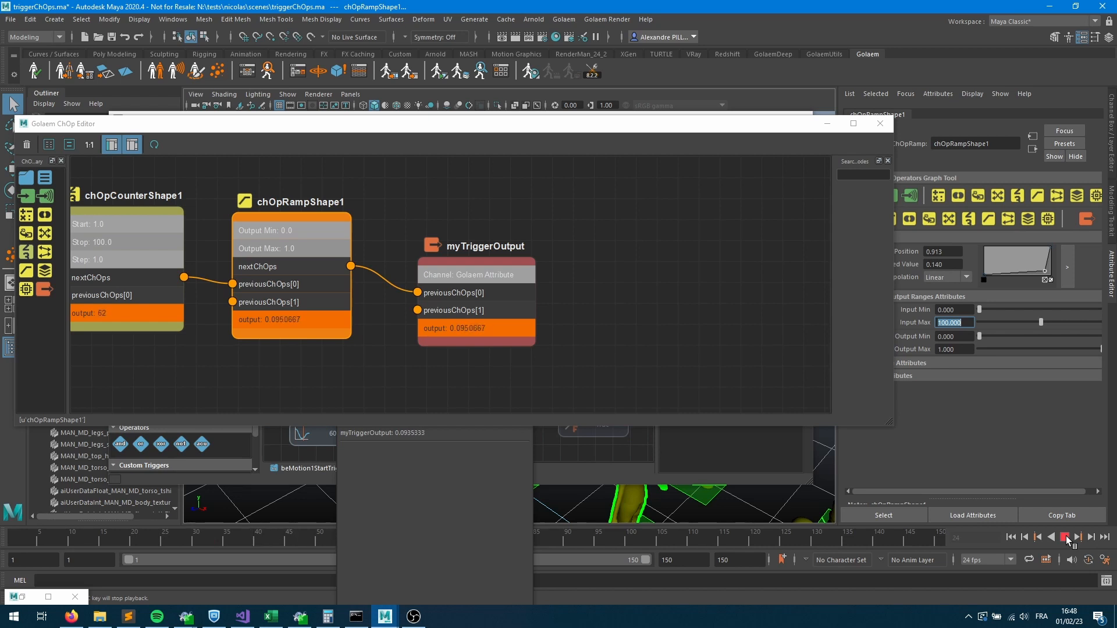
pyautogui.click(1066, 537)
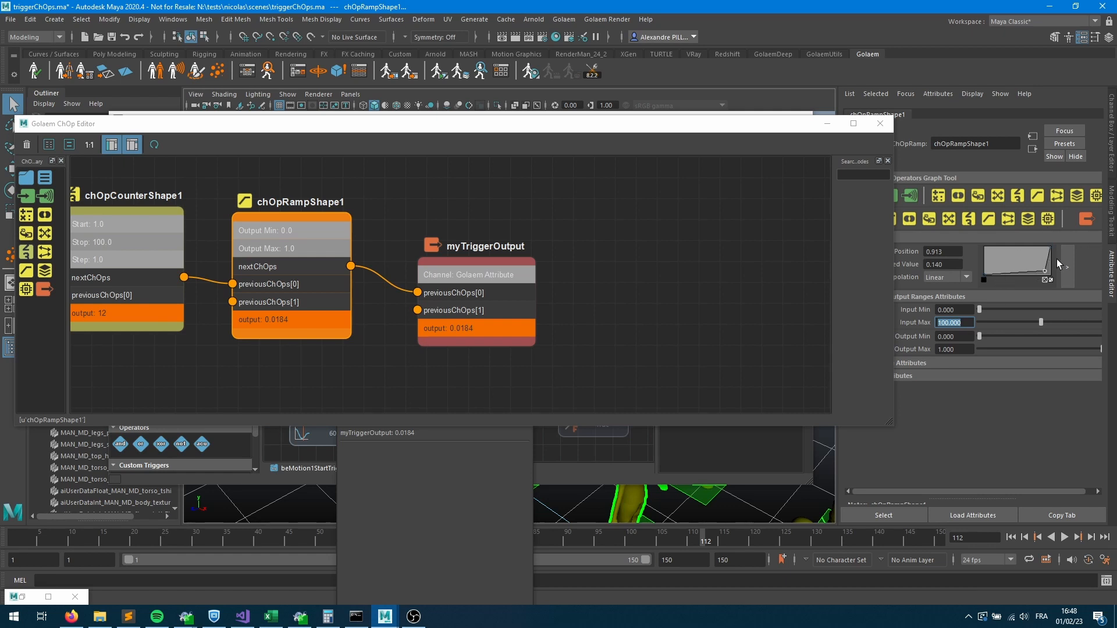
# Add a ChOp input node before the counter node and rename it minBound.
pyautogui.moveTo(273, 273); pyautogui.dragTo(419, 275, button='middle')
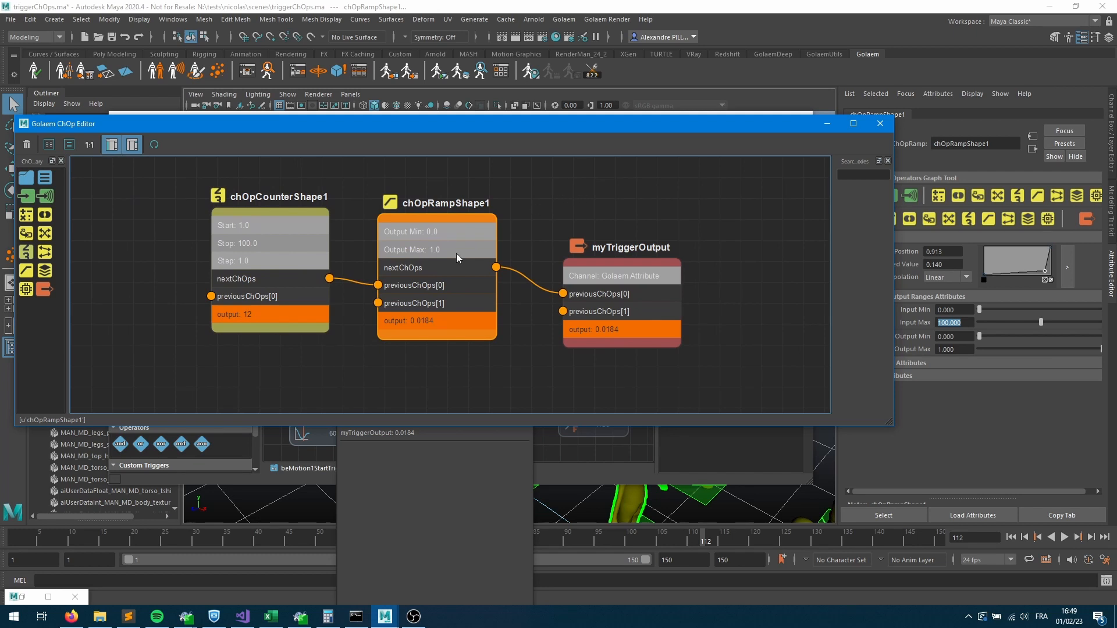
pyautogui.click(296, 253)
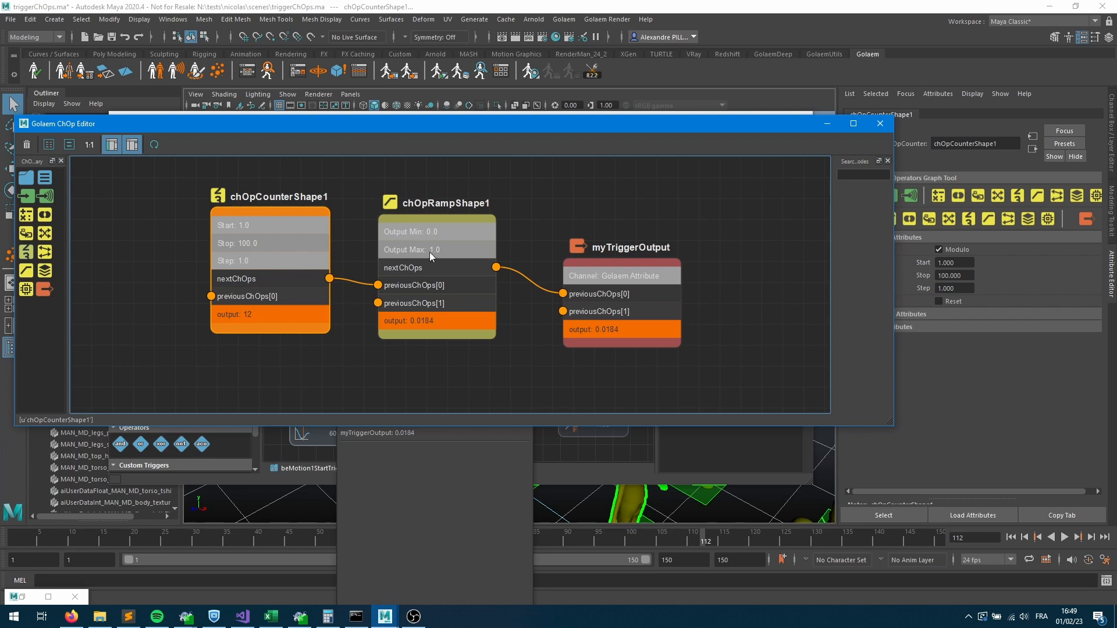
pyautogui.click(441, 239)
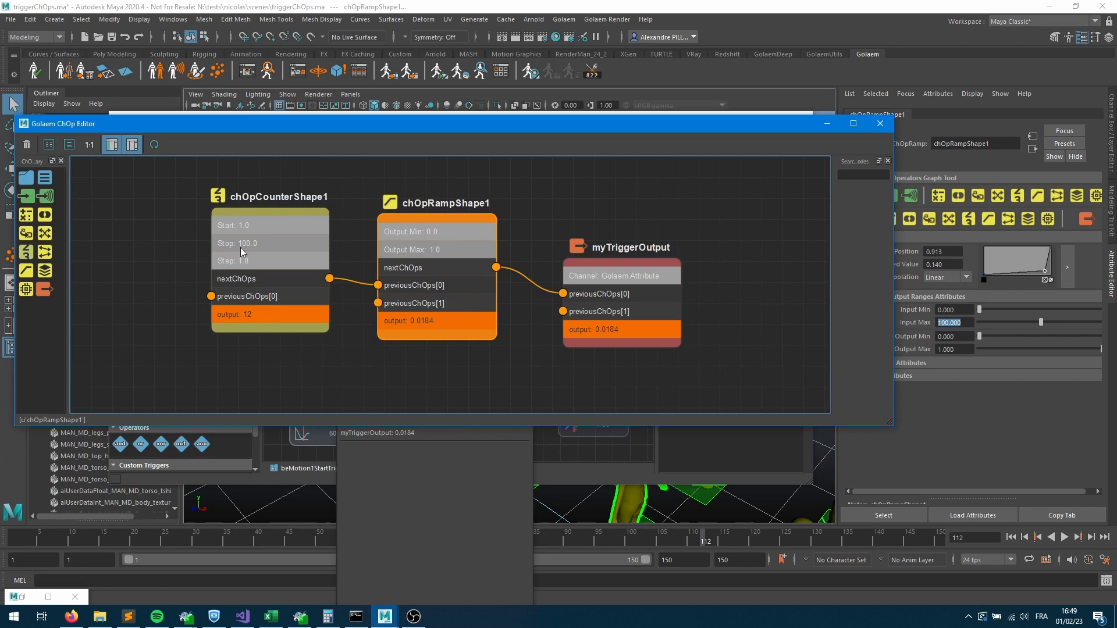
pyautogui.moveTo(41, 215); pyautogui.dragTo(151, 295)
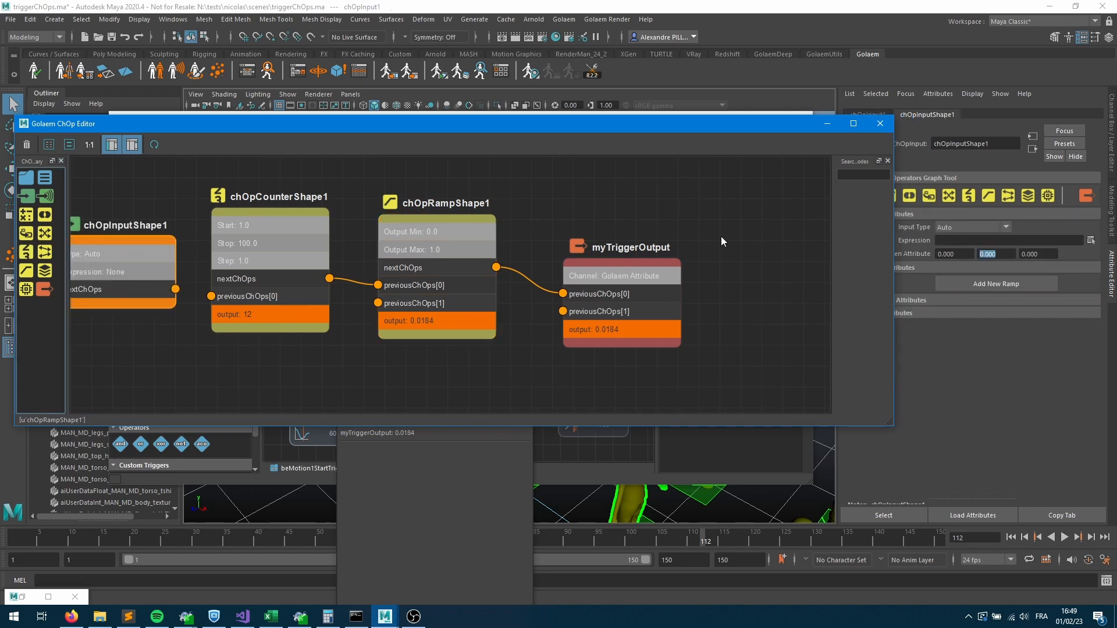
pyautogui.doubleClick(999, 142)
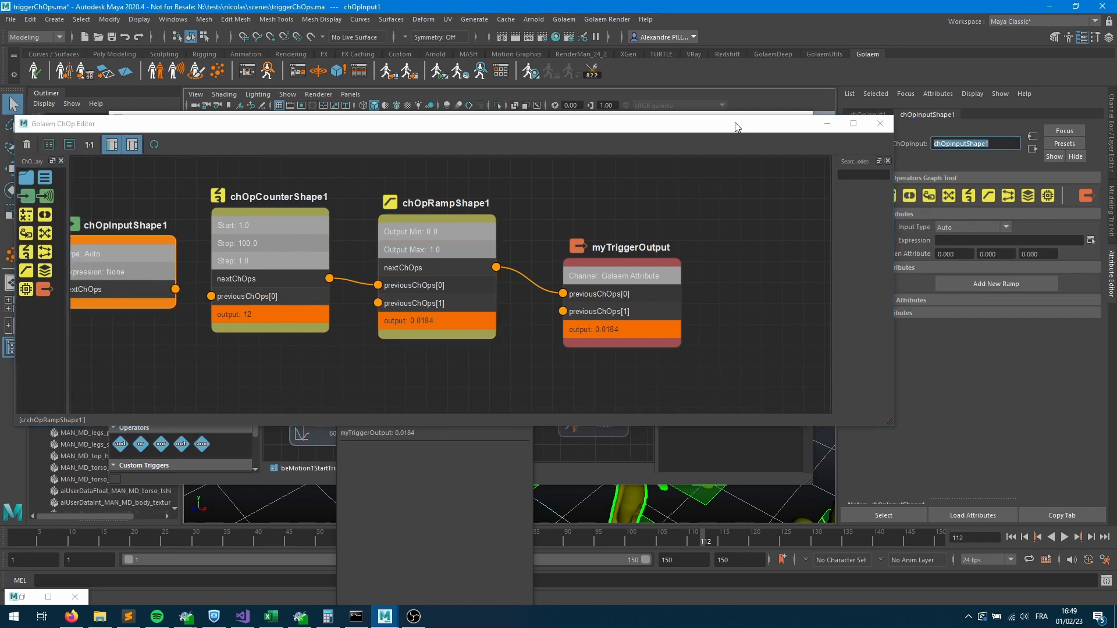
pyautogui.write('minBound')
pyautogui.press('Return')
# Set minBound's input type to Double with a value of 1.
pyautogui.click(992, 231)
pyautogui.click(962, 246)
pyautogui.click(960, 254)
pyautogui.write('10')
pyautogui.press('Return')
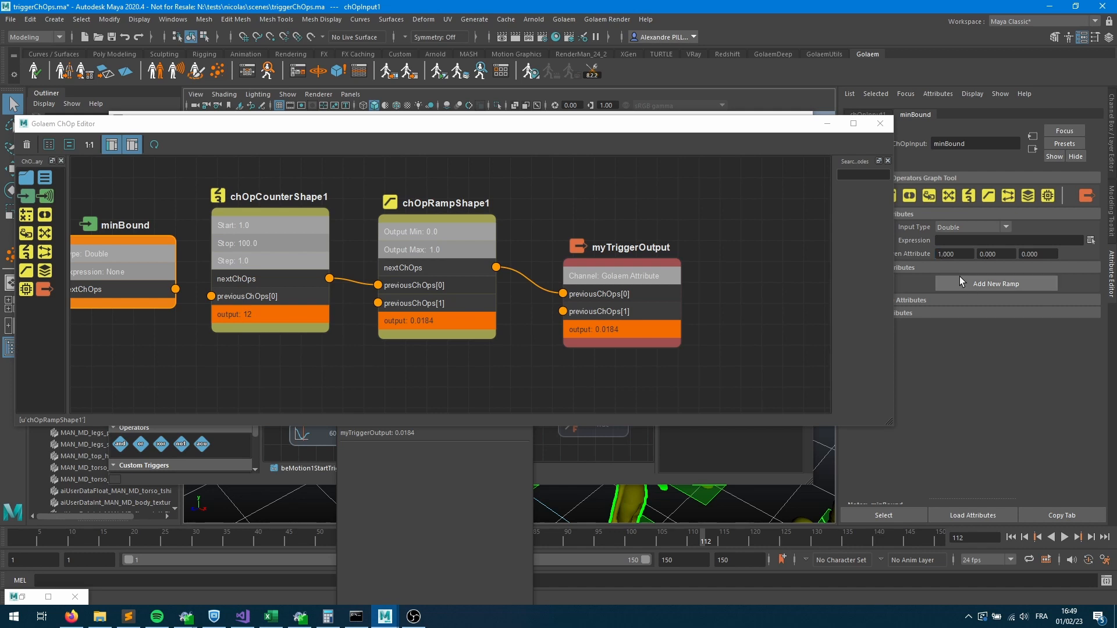
# Add a second ChOp input node below minBound, set its type to Double and rename it maxBound.
pyautogui.moveTo(170, 372); pyautogui.dragTo(269, 361, button='middle')
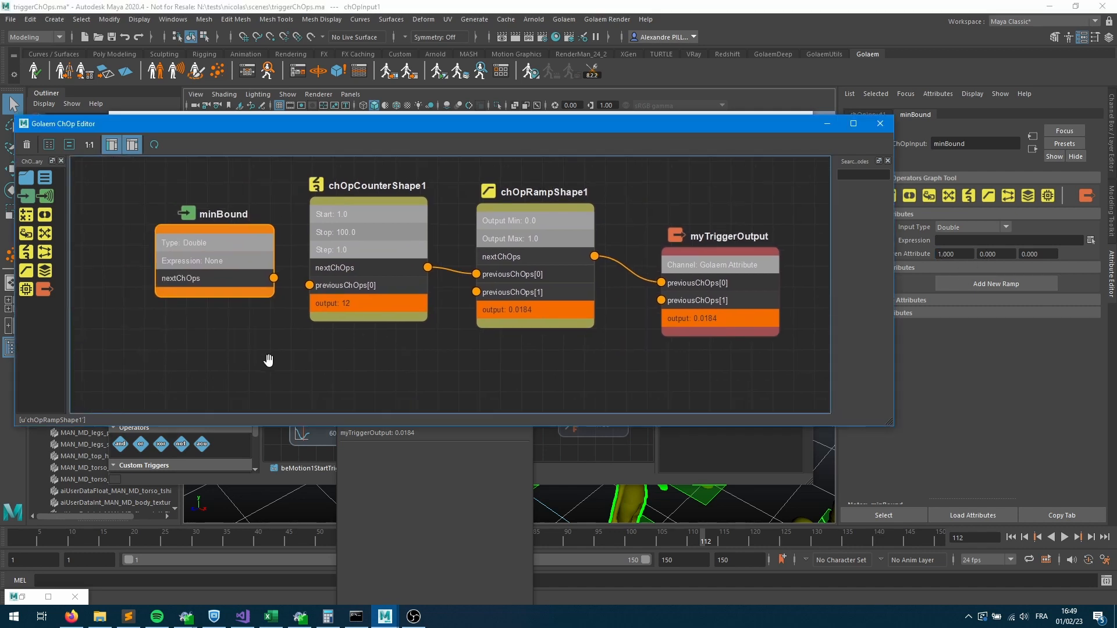
pyautogui.moveTo(29, 200); pyautogui.dragTo(202, 327)
pyautogui.click(965, 226)
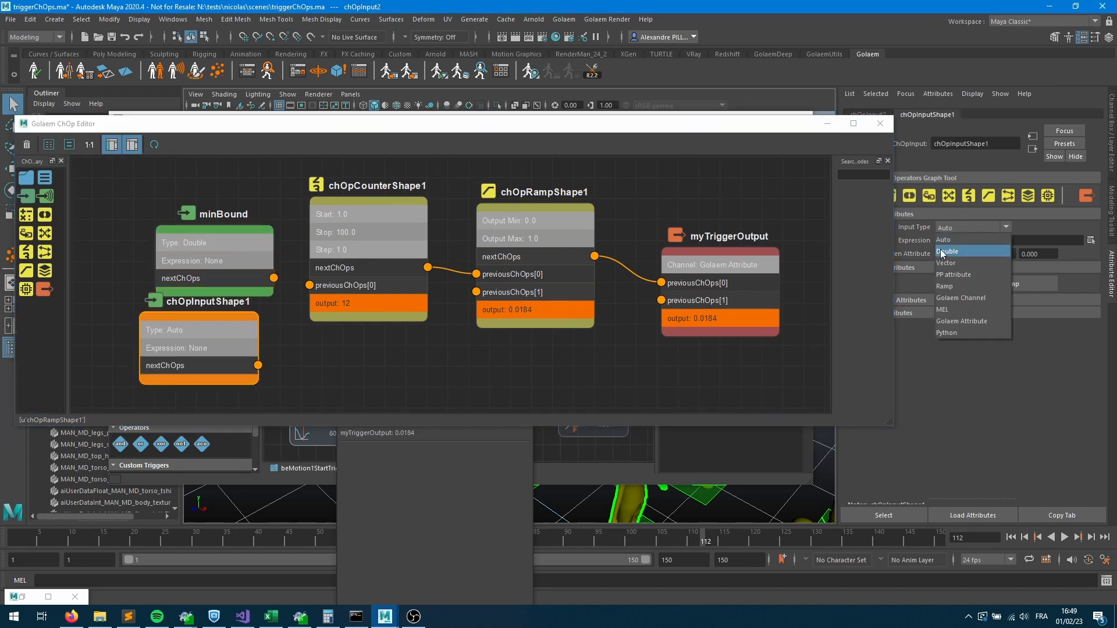
pyautogui.click(948, 251)
pyautogui.click(959, 240)
pyautogui.doubleClick(1000, 145)
pyautogui.write('maxBound')
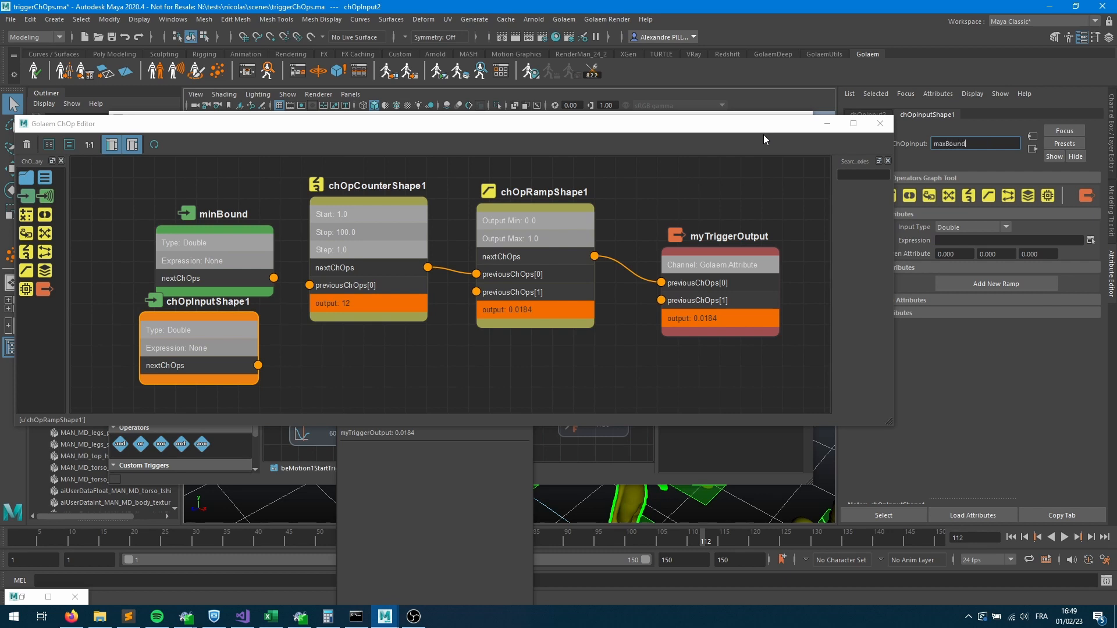
pyautogui.press('Return')
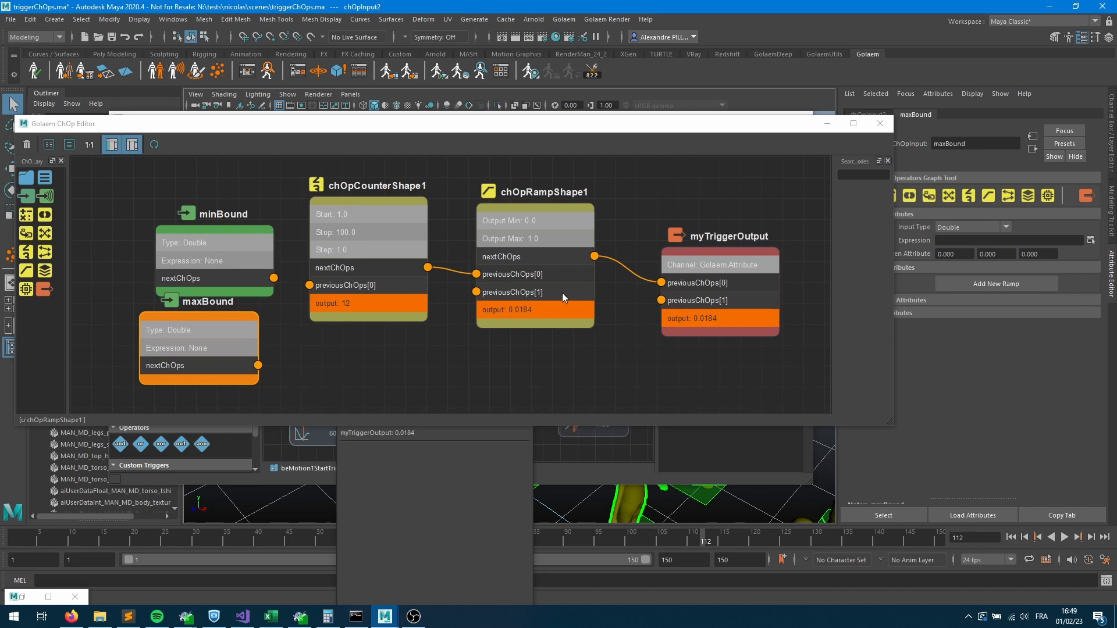
# Set maxBound's value to 60 and space the two input nodes out in a column beside the counter node.
pyautogui.moveTo(218, 266); pyautogui.dragTo(183, 246)
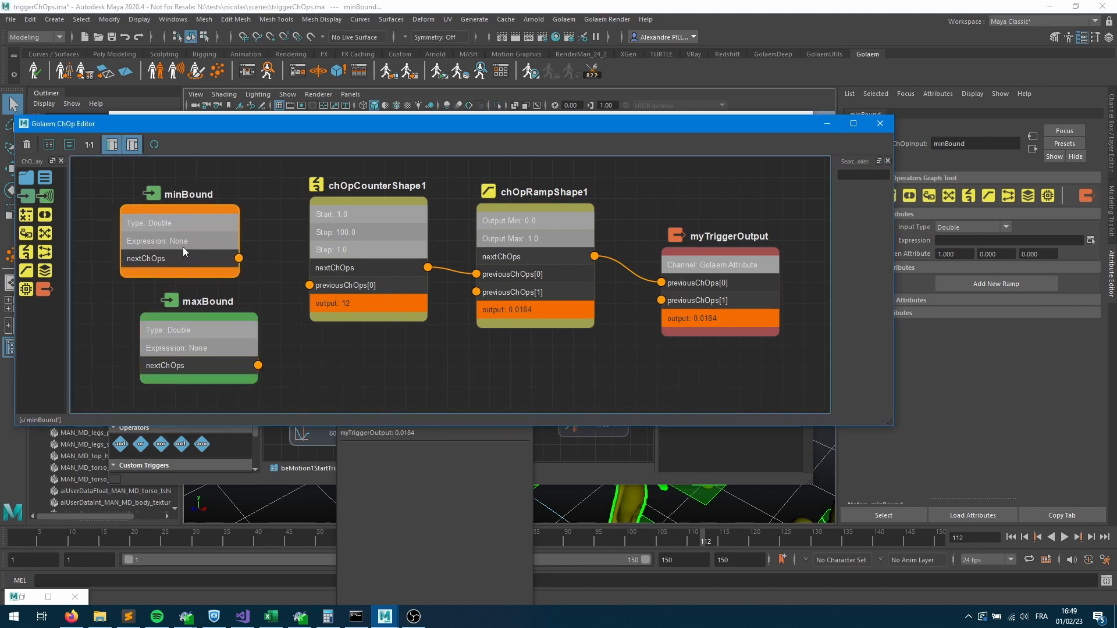
pyautogui.click(204, 349)
pyautogui.click(954, 254)
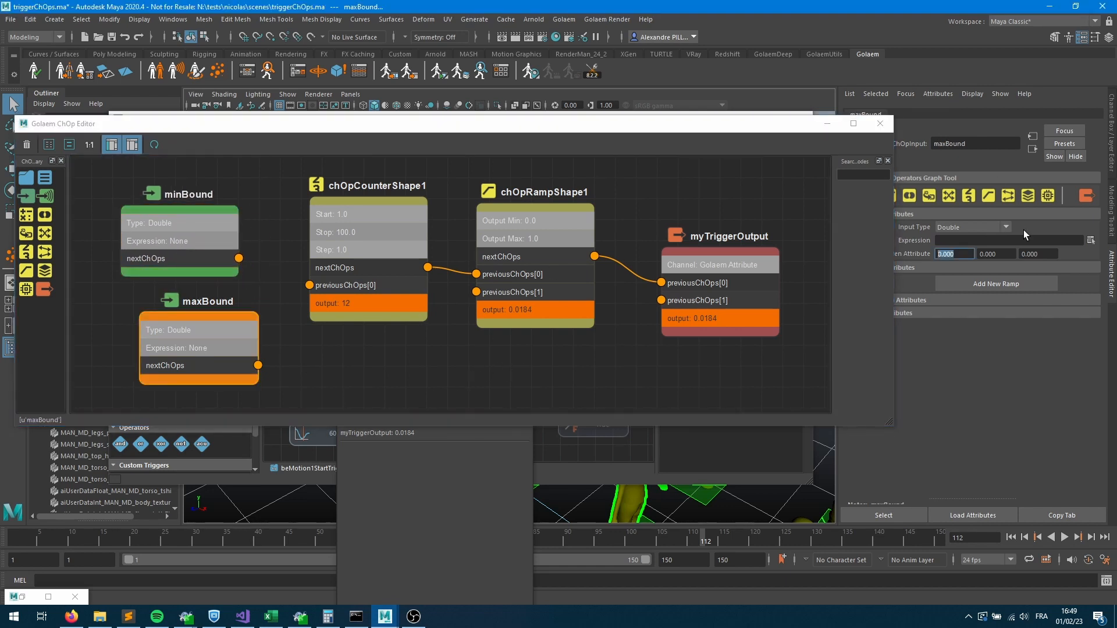
pyautogui.write('60')
pyautogui.press('Return')
pyautogui.click(377, 368)
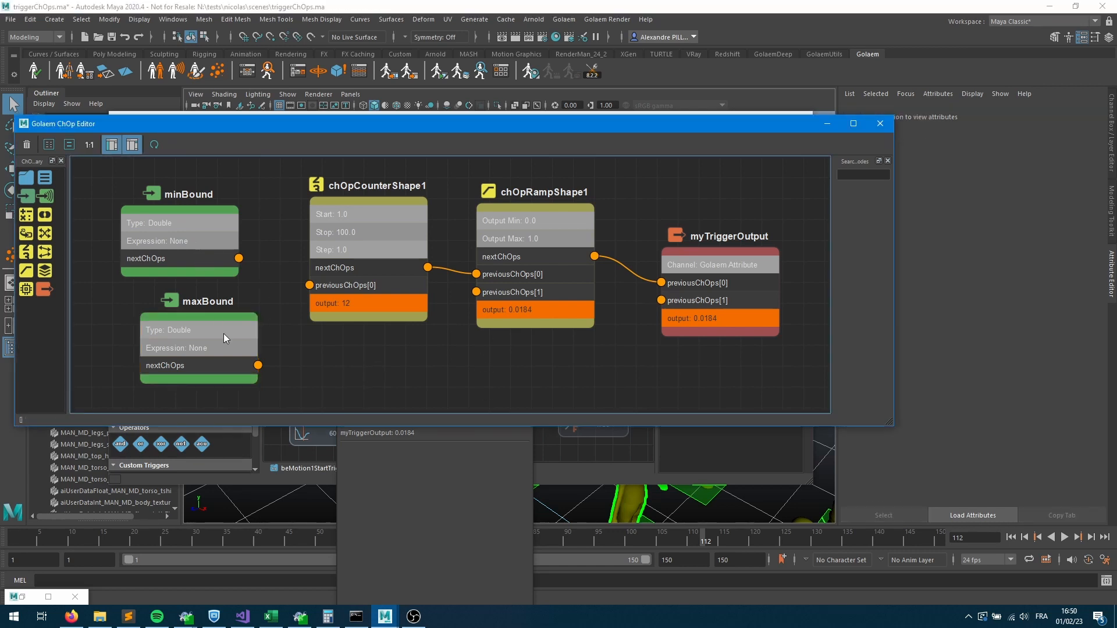
pyautogui.moveTo(224, 334); pyautogui.dragTo(208, 334)
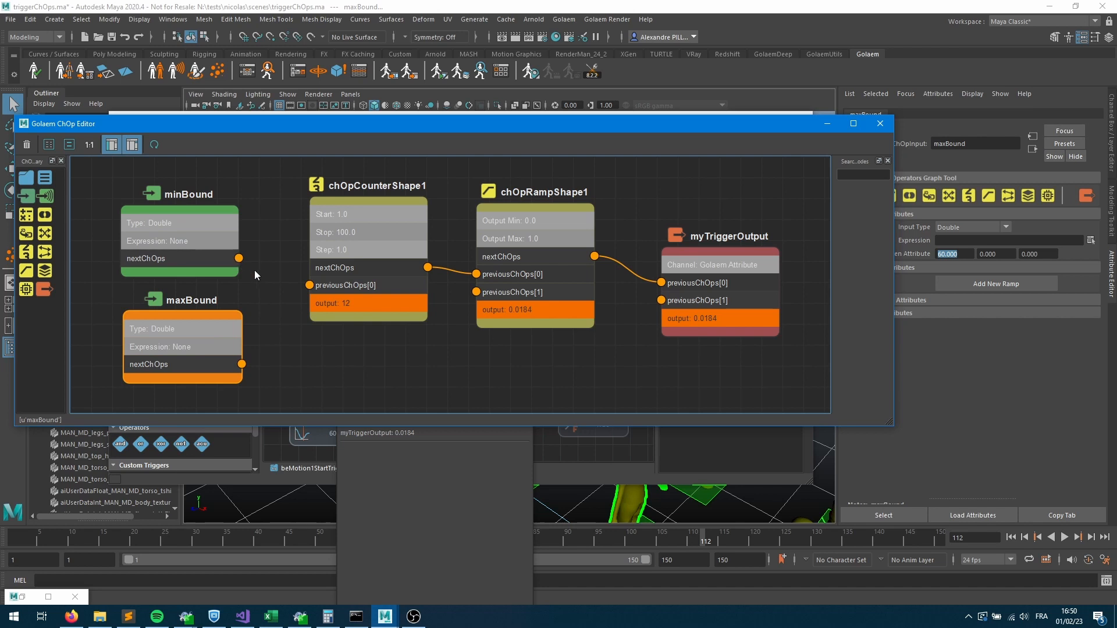
# Connect minBound to the counter's previousChOps[0] and maxBound to its previousChOps[1], and review the connected nodes' attributes.
pyautogui.moveTo(240, 259); pyautogui.dragTo(309, 285)
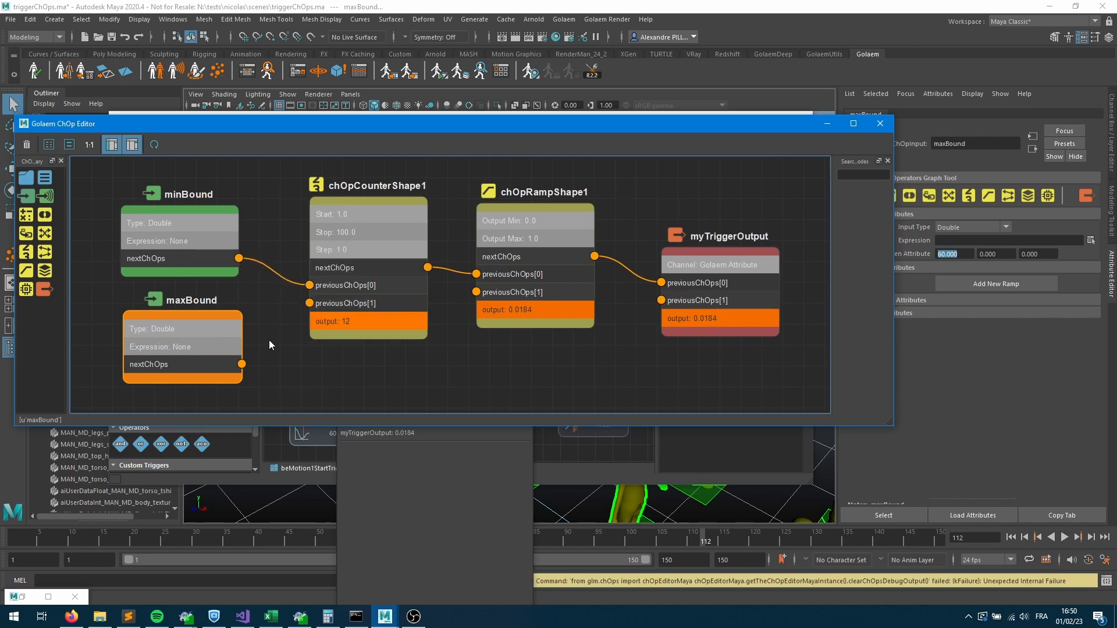
pyautogui.moveTo(242, 365); pyautogui.dragTo(309, 303)
pyautogui.click(384, 240)
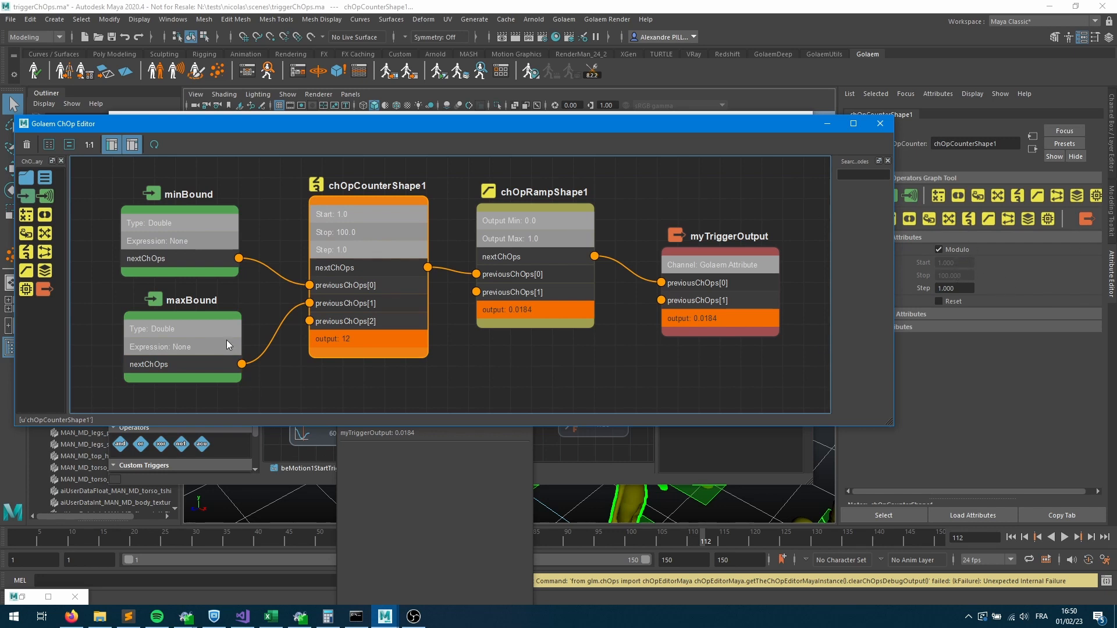
pyautogui.click(217, 242)
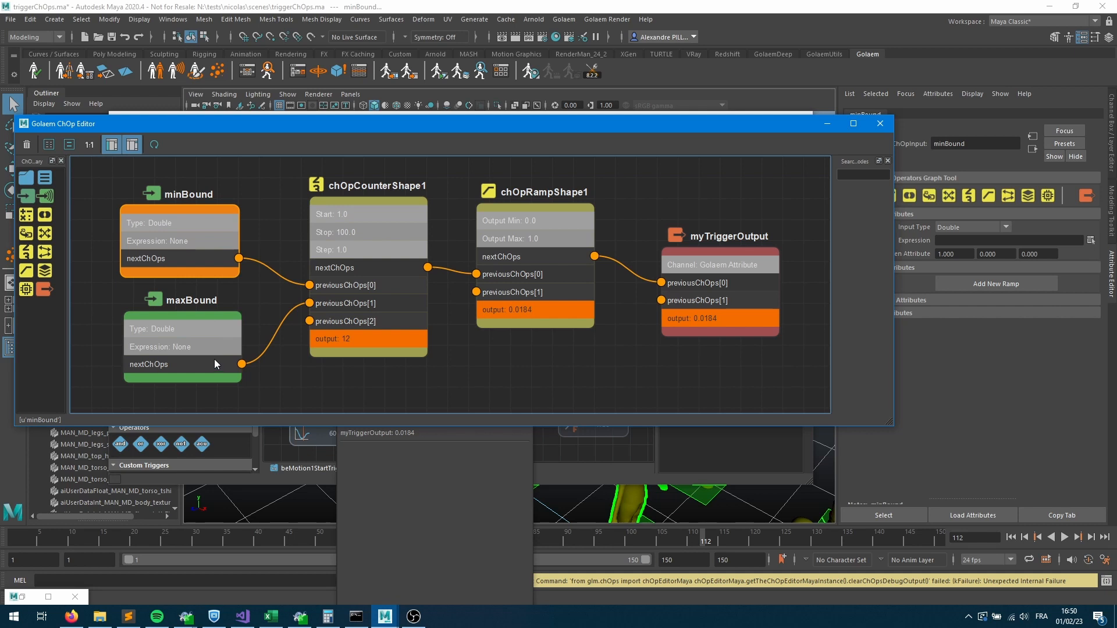
pyautogui.click(210, 337)
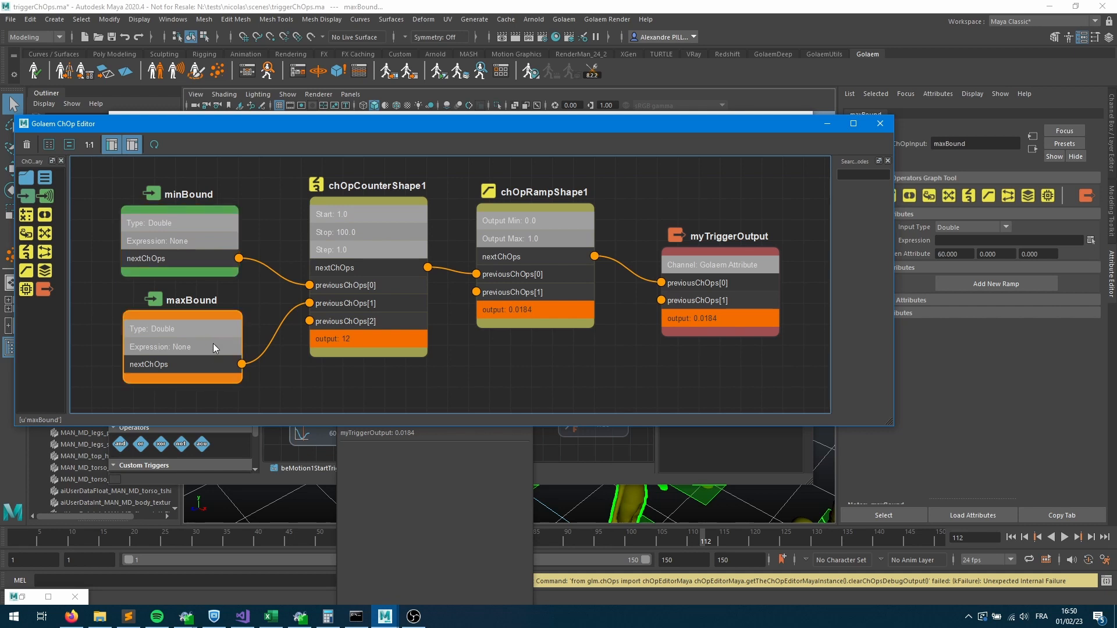
# Connect minBound to the ramp node's previousChOps[1] and maxBound to its previousChOps[2].
pyautogui.click(559, 241)
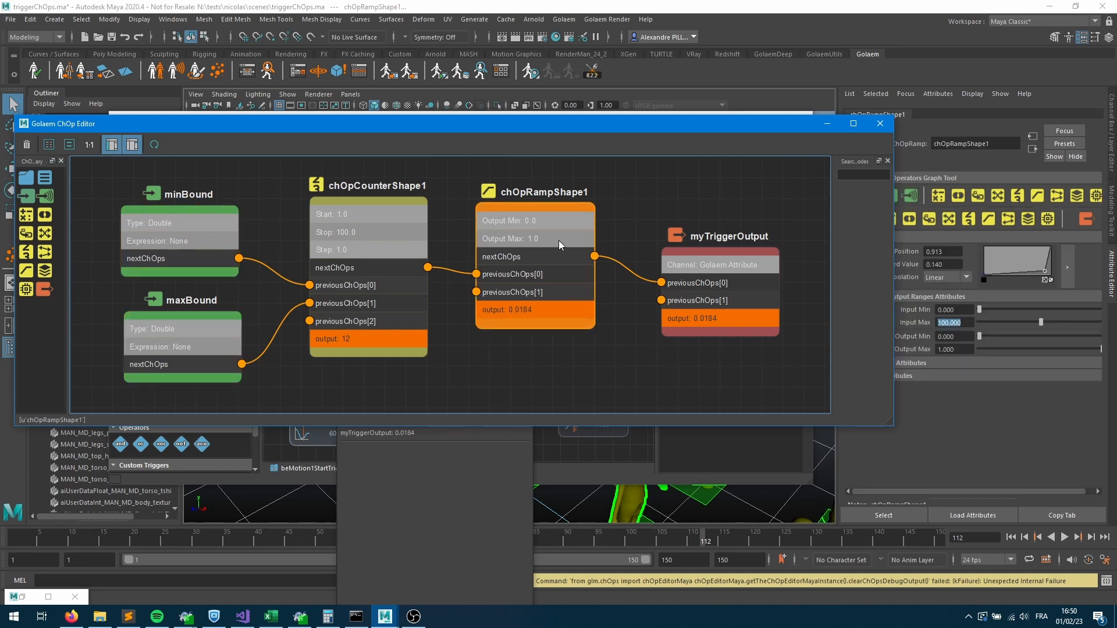
pyautogui.moveTo(239, 258); pyautogui.dragTo(477, 292)
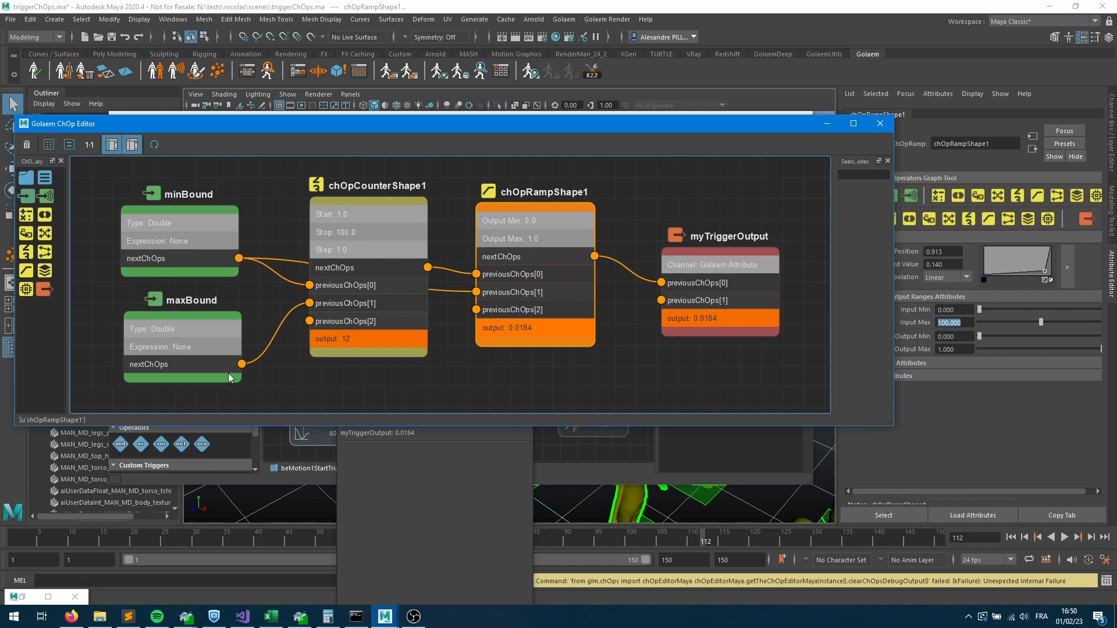
pyautogui.moveTo(241, 364); pyautogui.dragTo(477, 311)
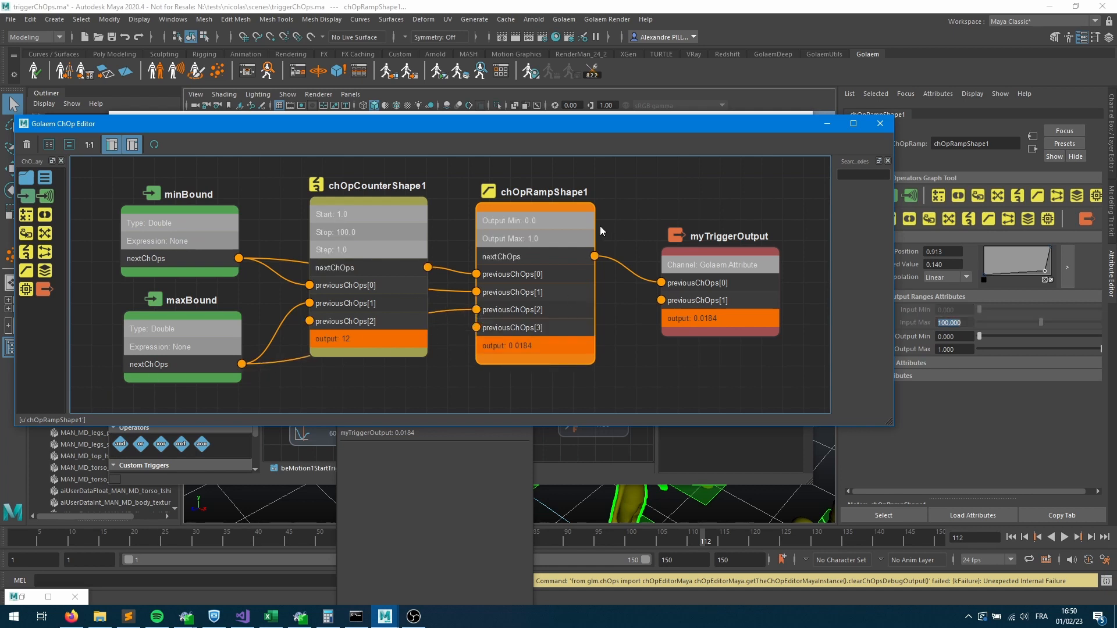
pyautogui.click(617, 209)
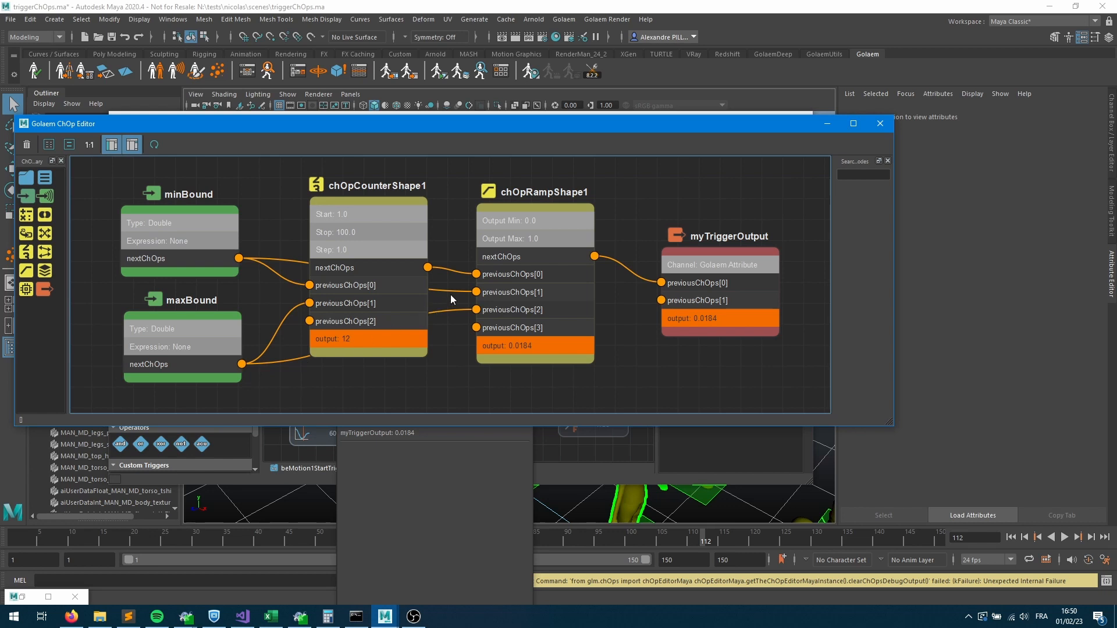
pyautogui.click(530, 231)
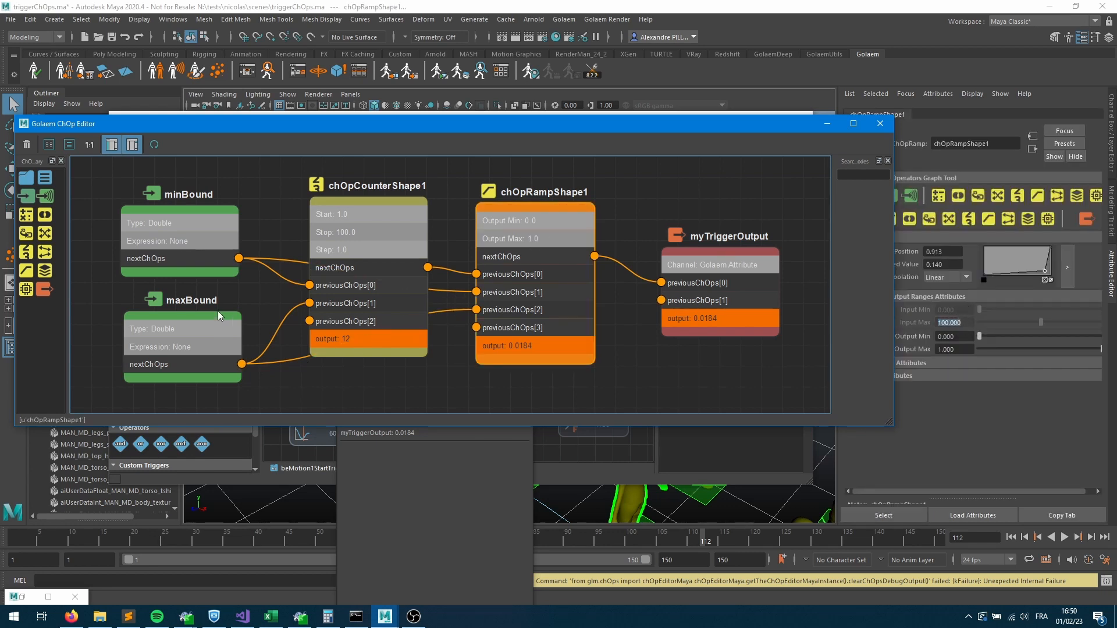
# Play the simulation from the first frame, pausing along the way to check the counter and ramp outputs.
pyautogui.click(1012, 537)
pyautogui.click(1063, 537)
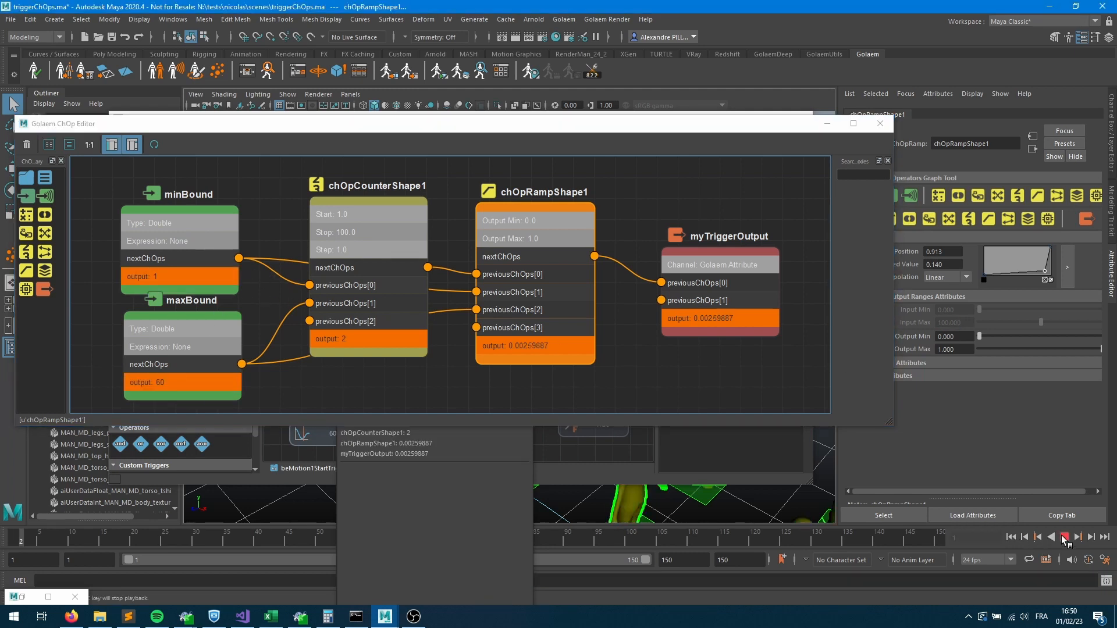
pyautogui.click(1062, 537)
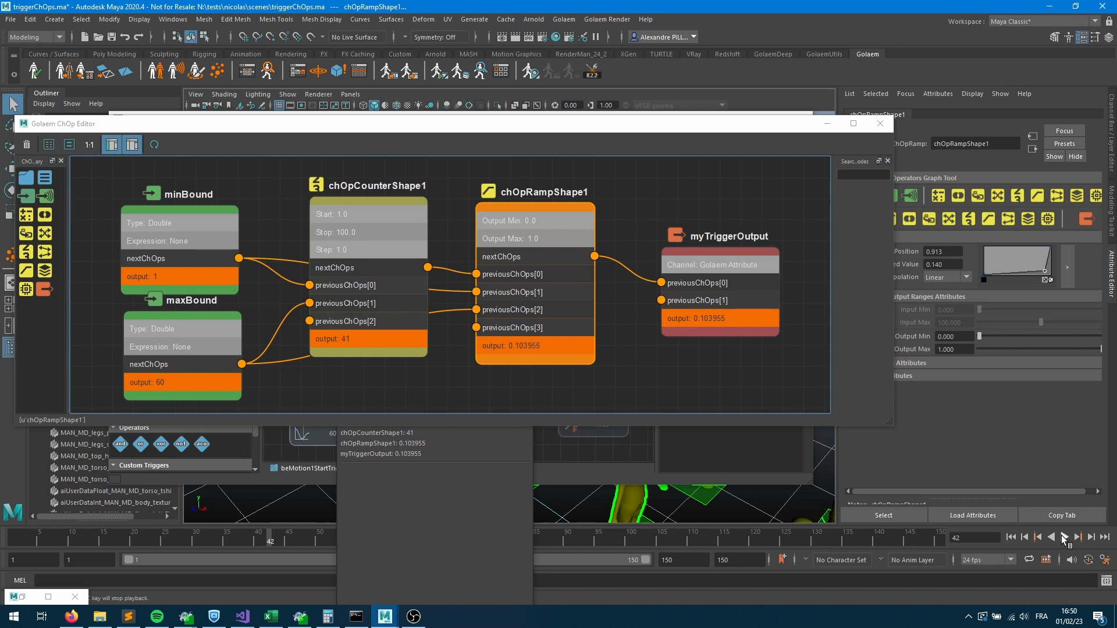
pyautogui.click(1062, 537)
pyautogui.click(1063, 537)
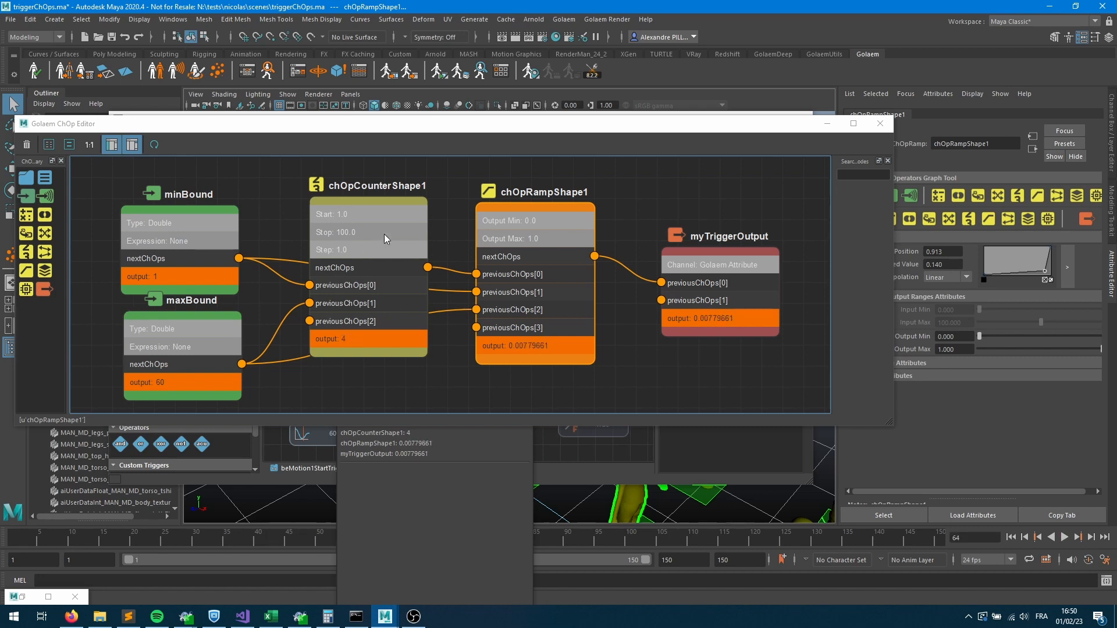
pyautogui.click(1065, 537)
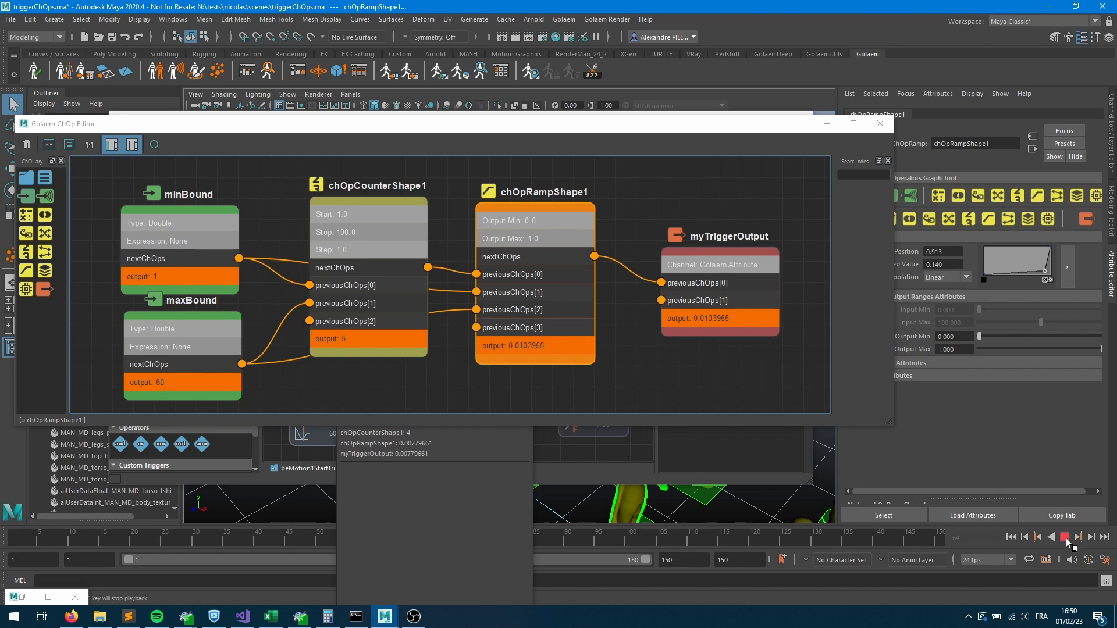
pyautogui.click(1065, 538)
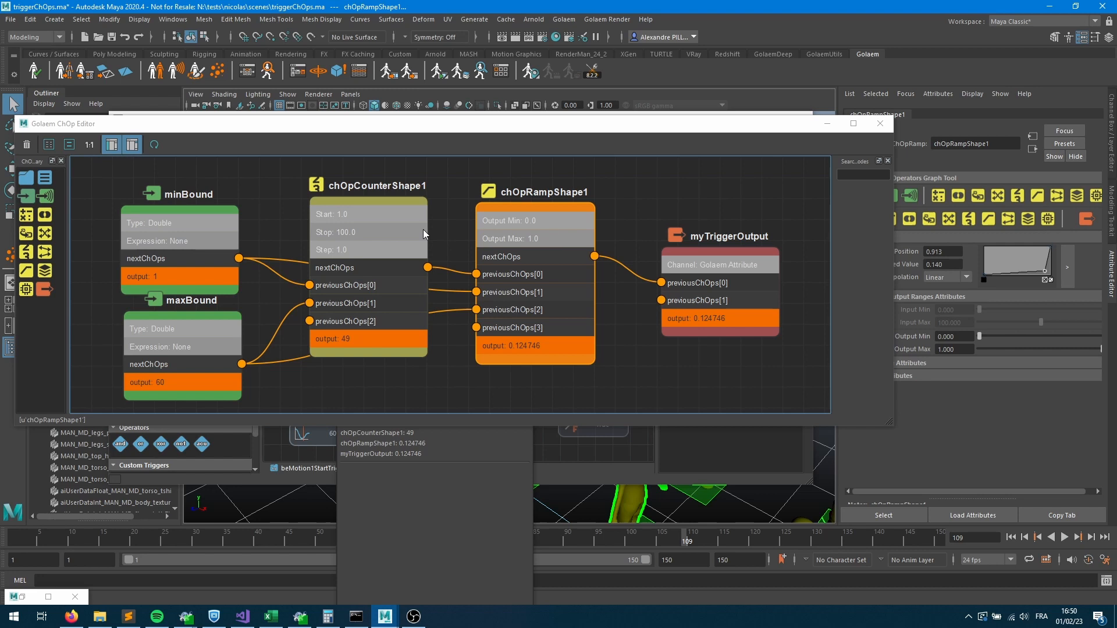
# Turn off Modulo on the counter node and replay the simulation from the first frame to check the outputs.
pyautogui.click(410, 230)
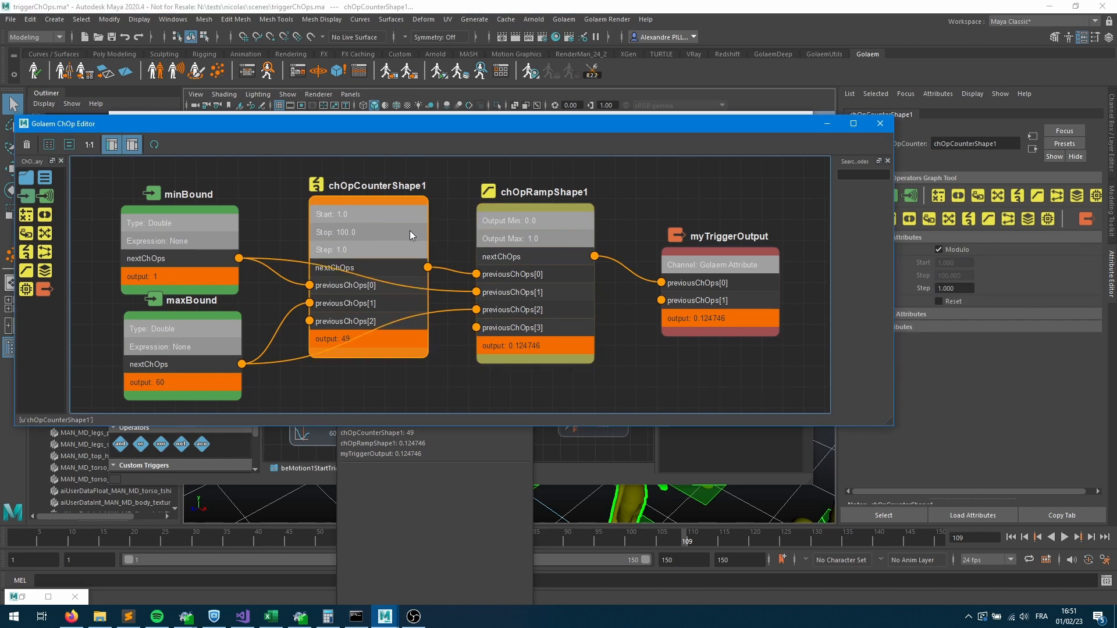
pyautogui.click(938, 250)
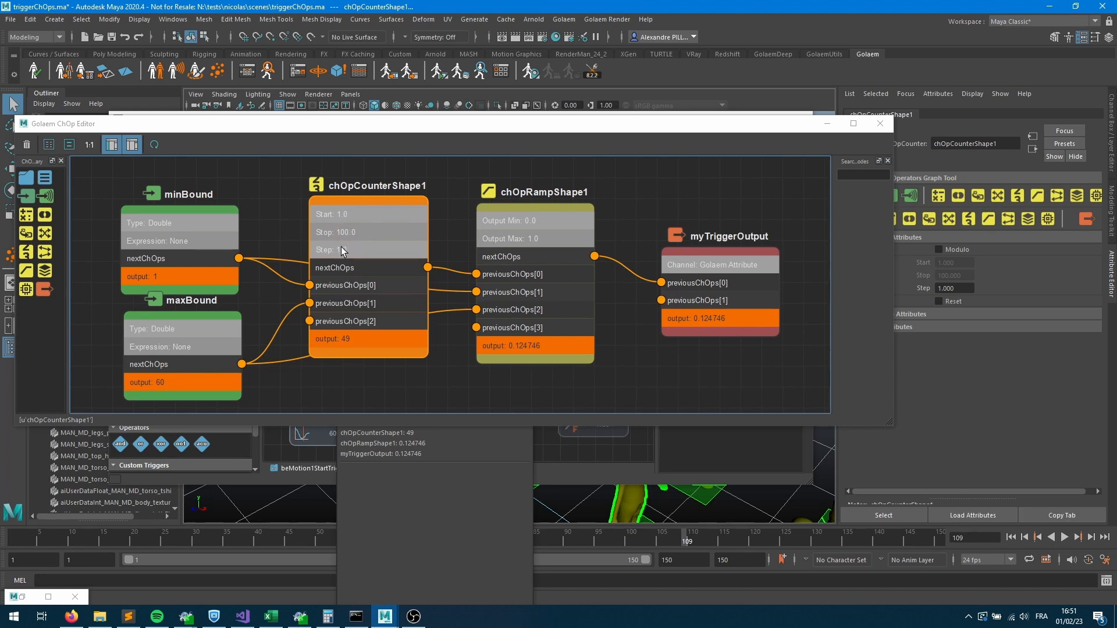
pyautogui.click(1012, 537)
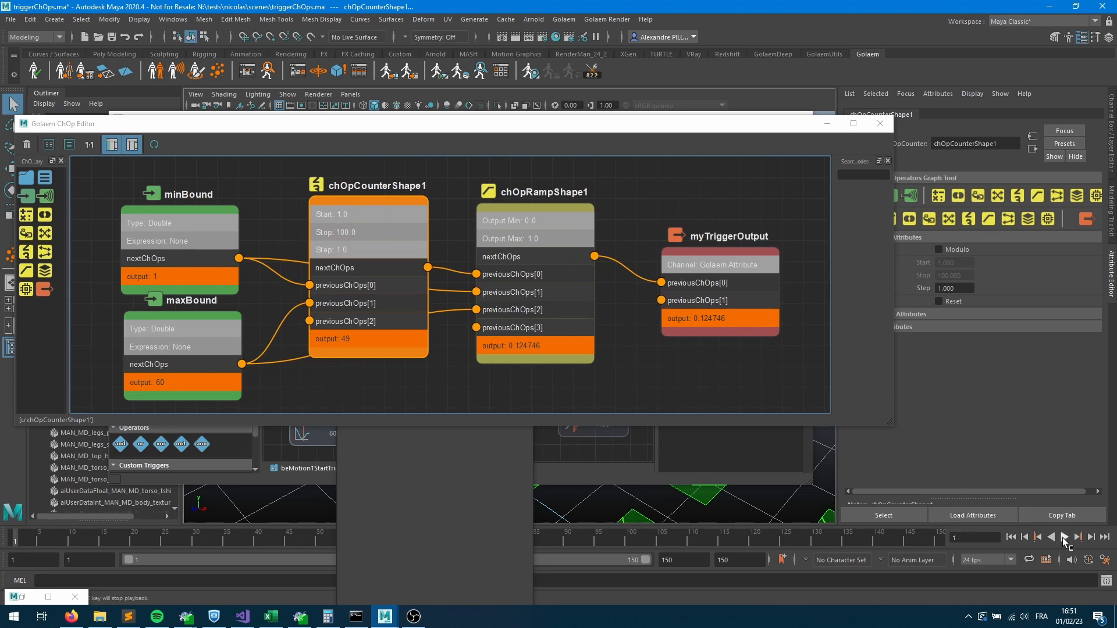
pyautogui.click(1063, 537)
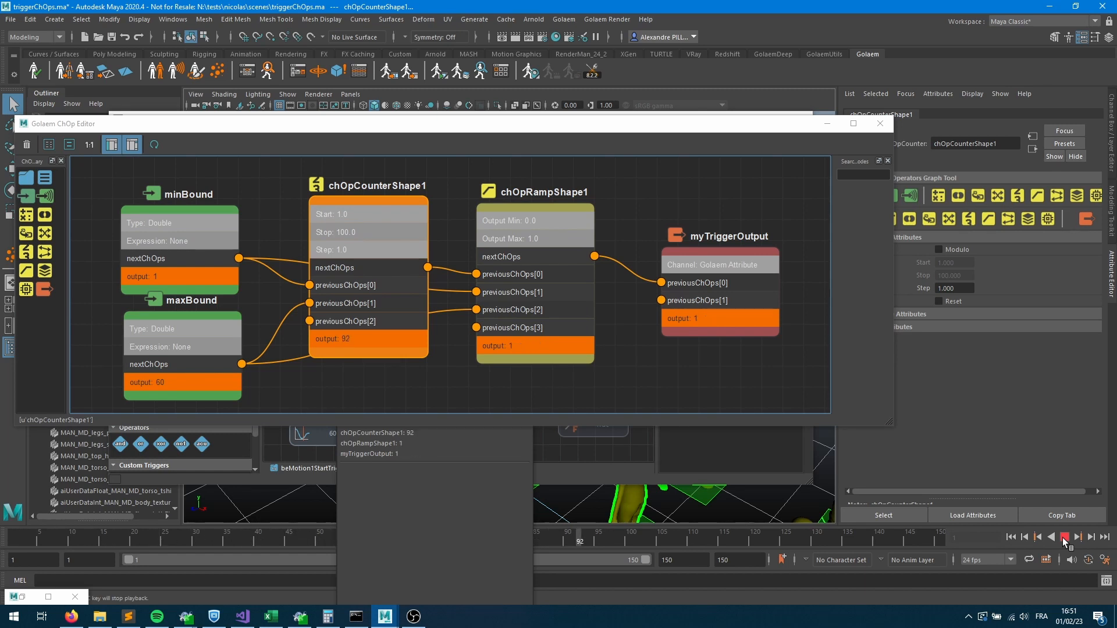
pyautogui.click(1062, 538)
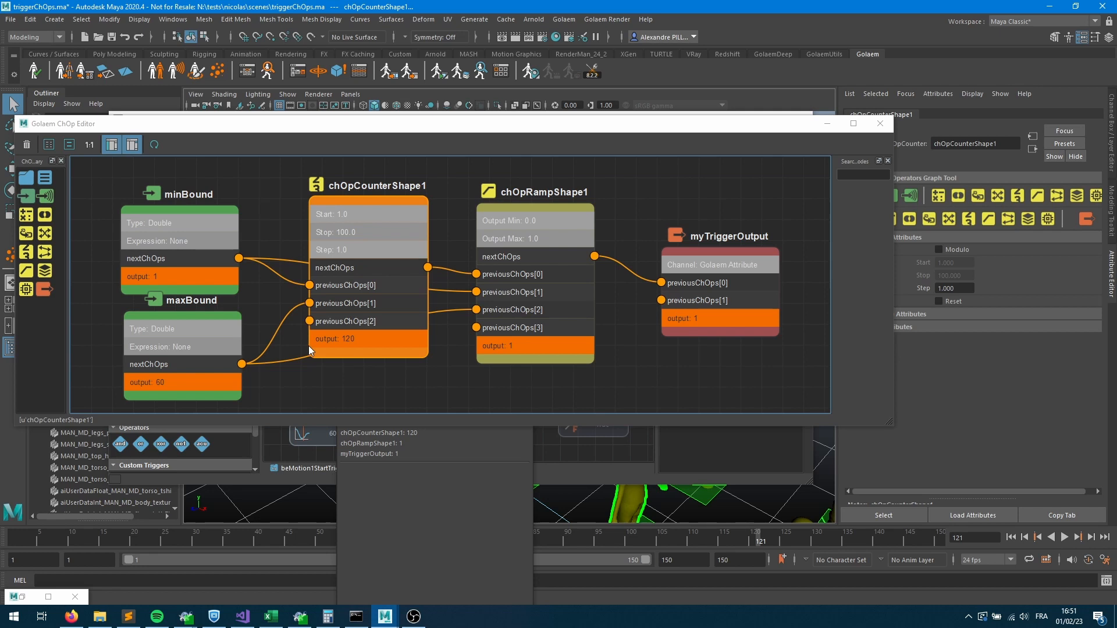
# Turn Modulo back on for the counter node.
pyautogui.click(377, 246)
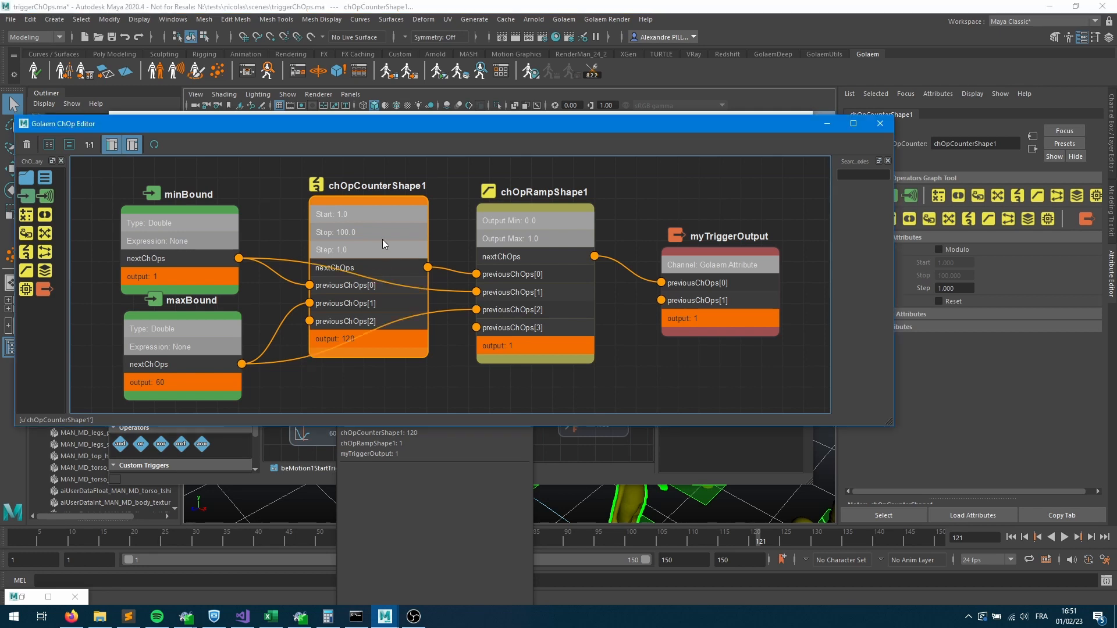
pyautogui.click(451, 165)
pyautogui.click(389, 228)
pyautogui.click(957, 250)
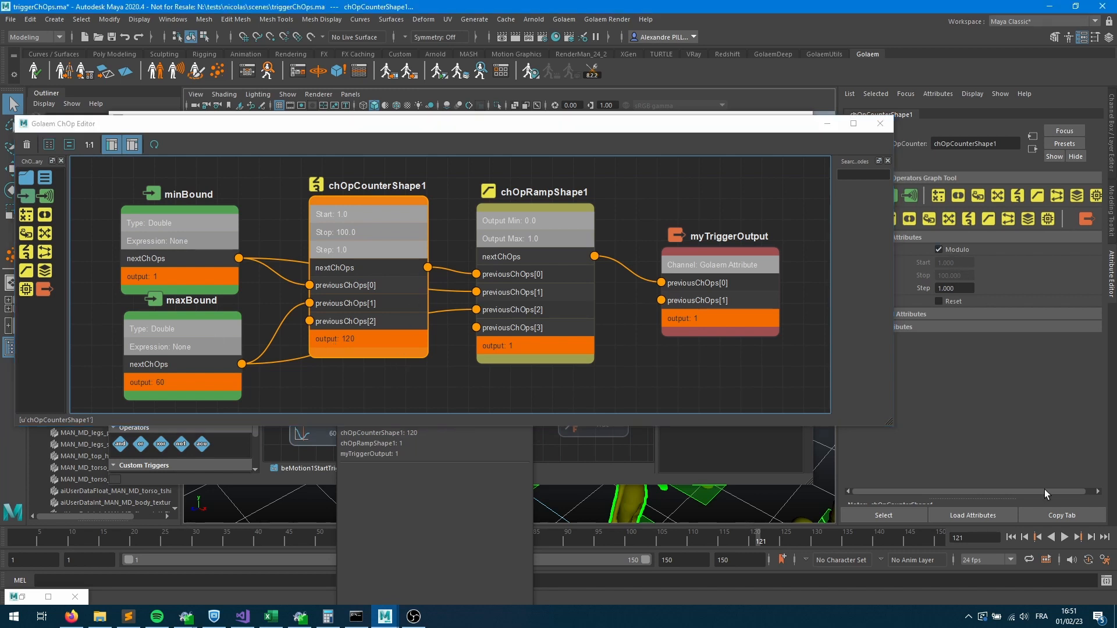
# Replay the simulation from the first frame to check the node outputs, and look at the fade trigger's attributes in the Behavior Editor.
pyautogui.click(1011, 537)
pyautogui.click(1063, 537)
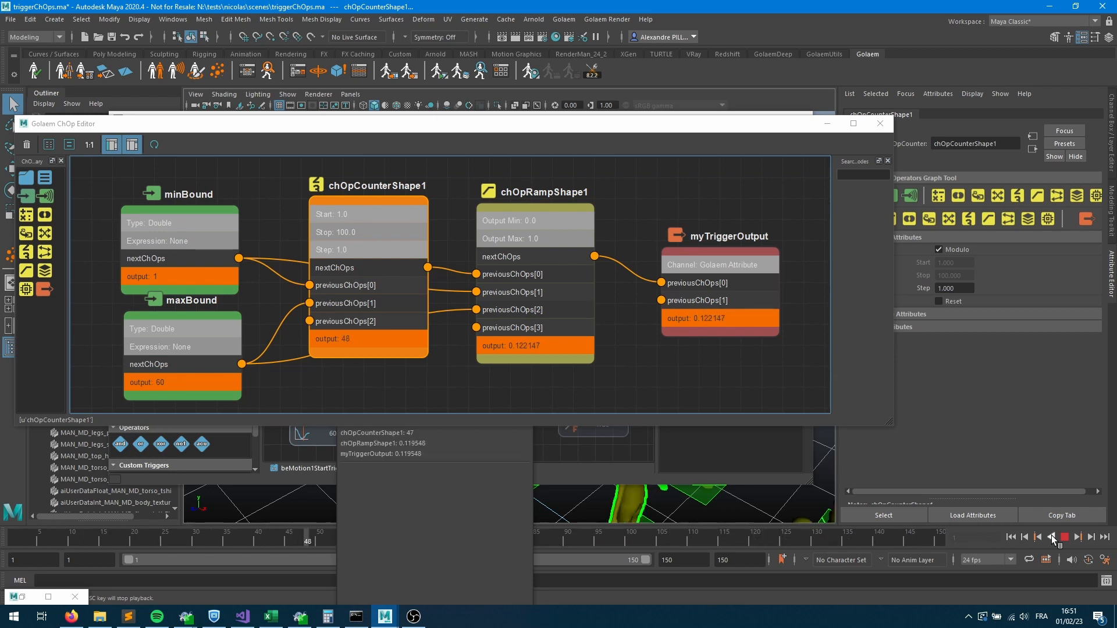
pyautogui.click(1051, 537)
pyautogui.click(1051, 537)
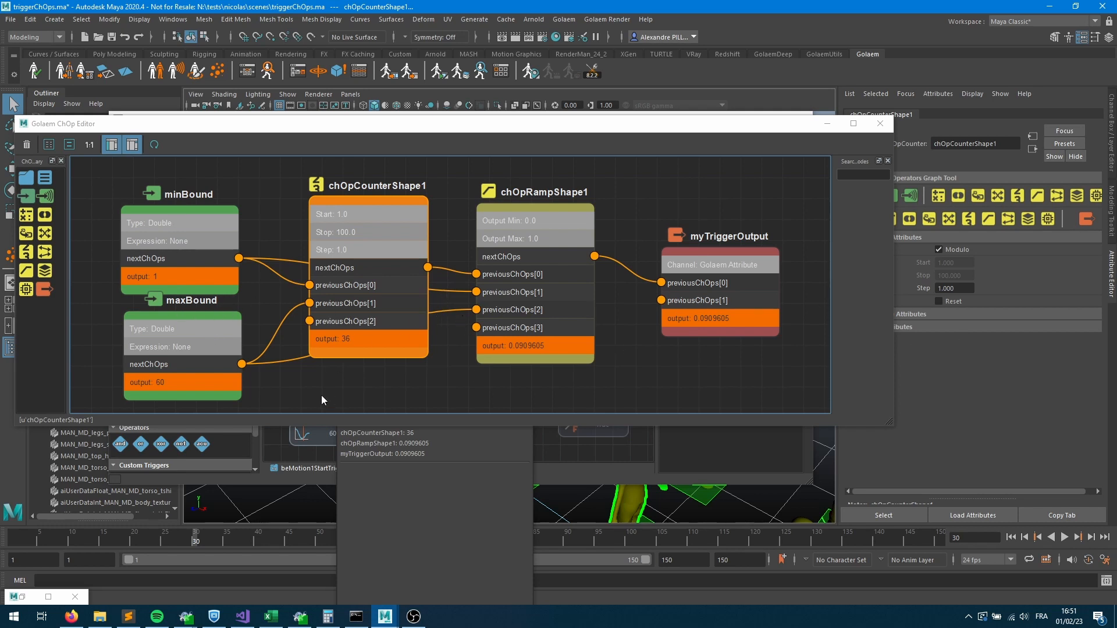
pyautogui.click(320, 438)
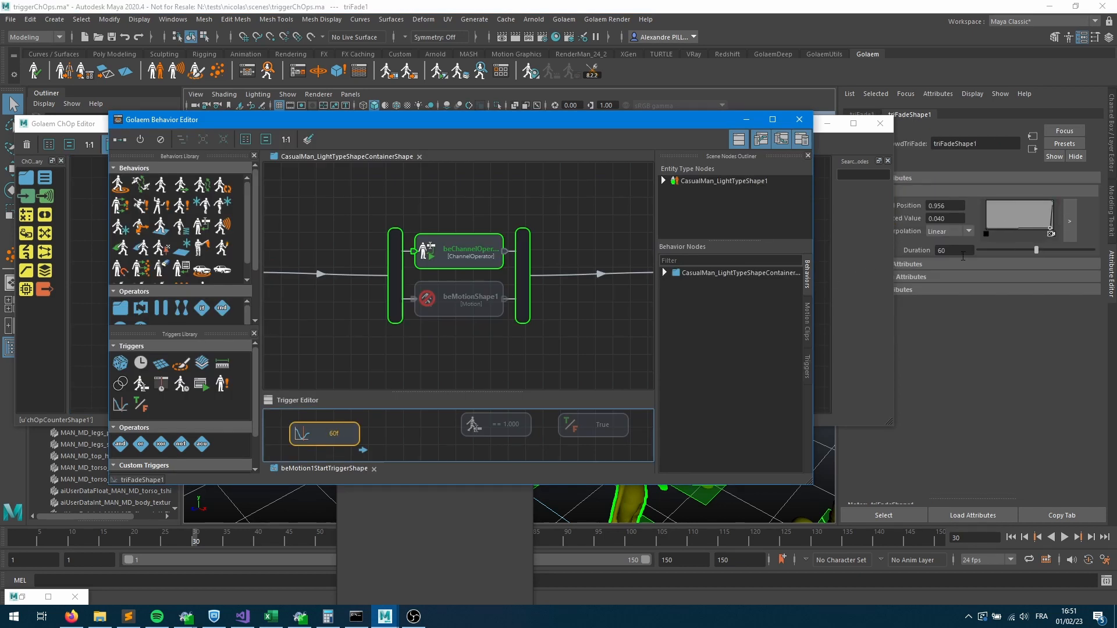
pyautogui.click(98, 128)
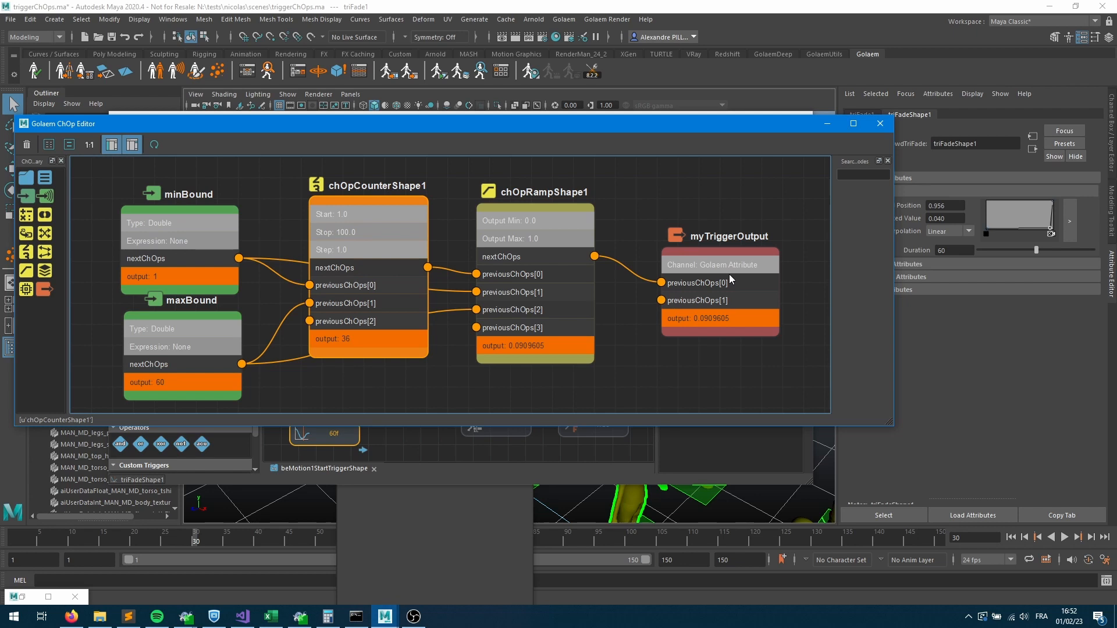
# Move the myTriggerOutput node farther from the ramp node to make room in the ChOp graph.
pyautogui.moveTo(742, 276); pyautogui.dragTo(766, 266)
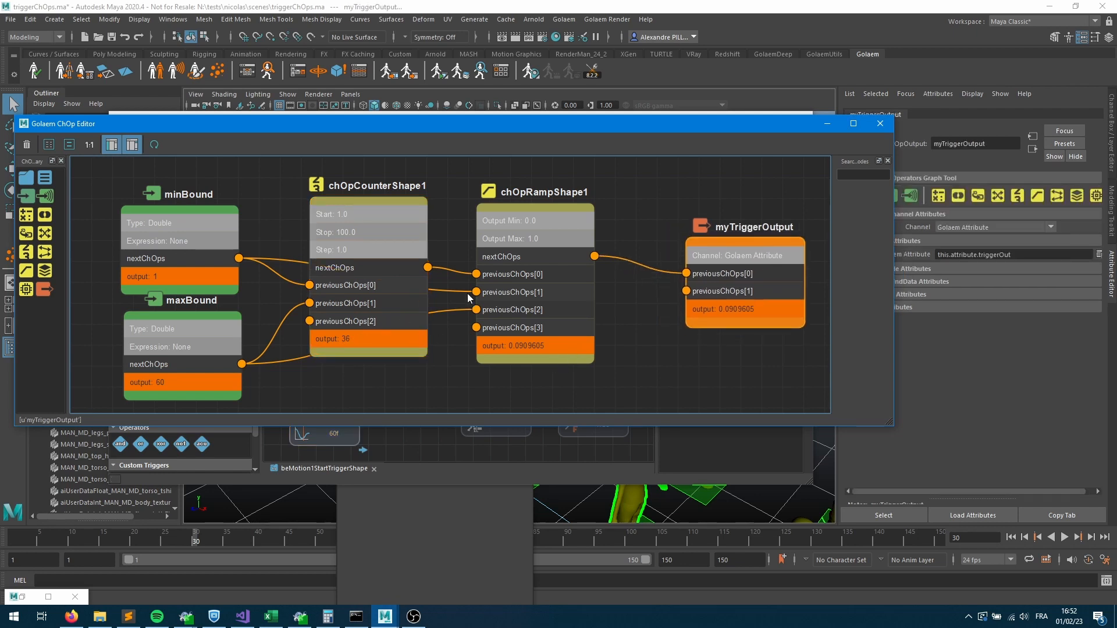
pyautogui.moveTo(624, 322); pyautogui.dragTo(476, 349, button='middle')
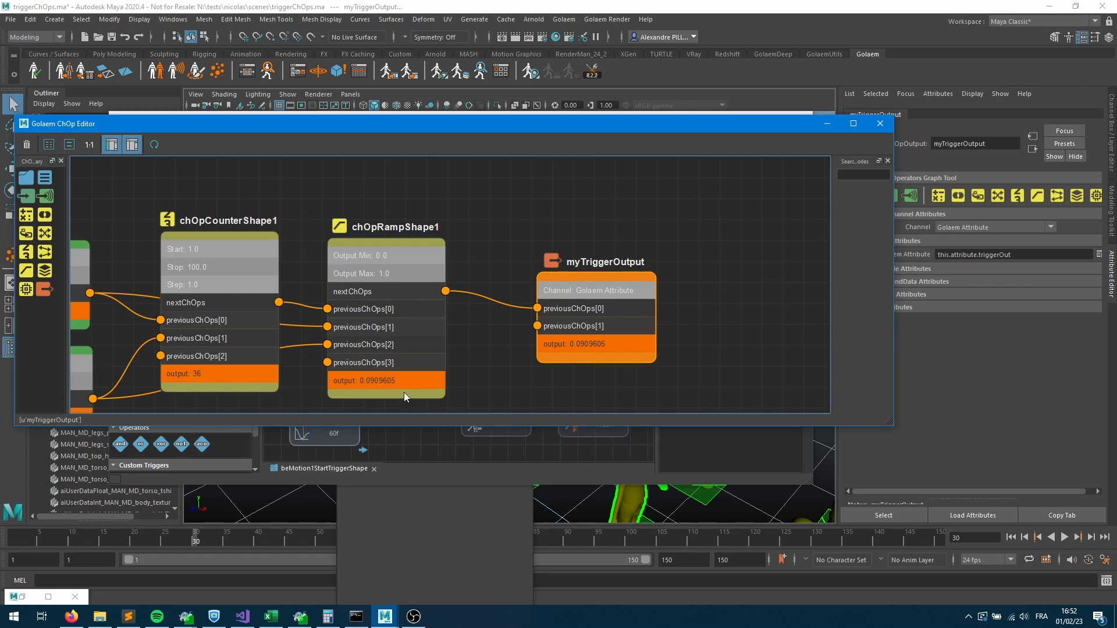
pyautogui.moveTo(603, 335); pyautogui.dragTo(757, 335)
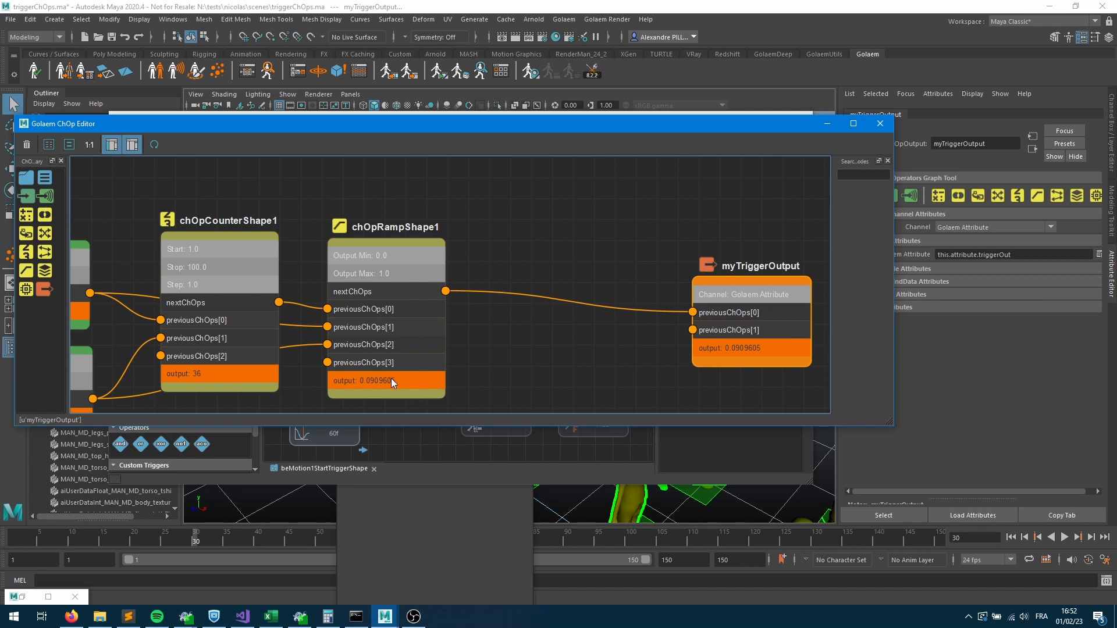
# Add an input node above the ramp node and set its expression to this.entityIdx.
pyautogui.moveTo(404, 257); pyautogui.dragTo(379, 333, button='middle')
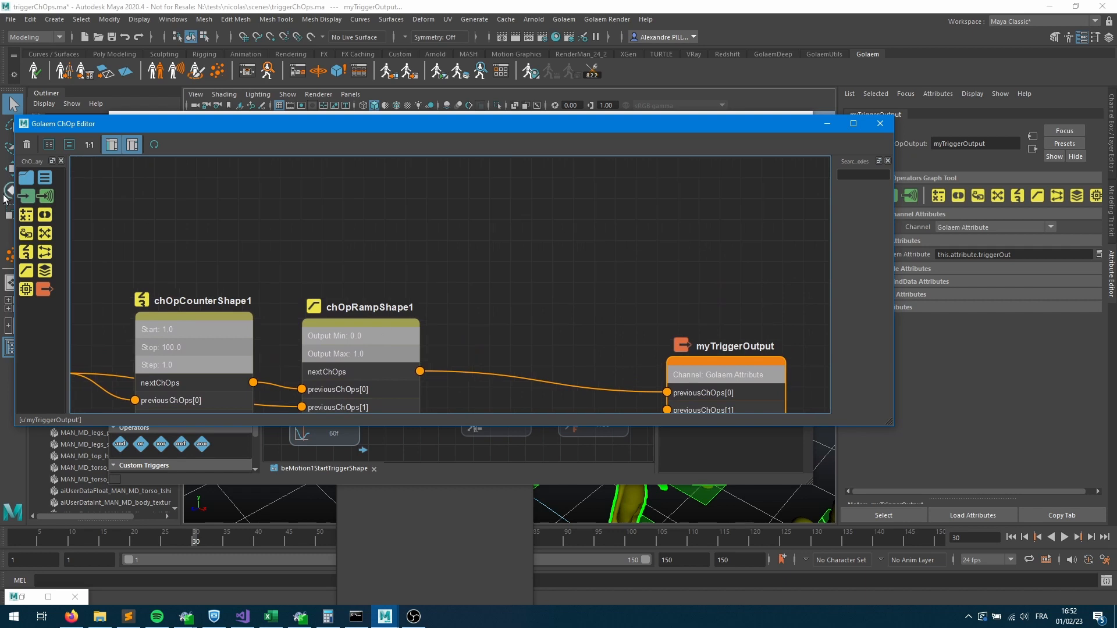
pyautogui.moveTo(26, 196); pyautogui.dragTo(393, 173)
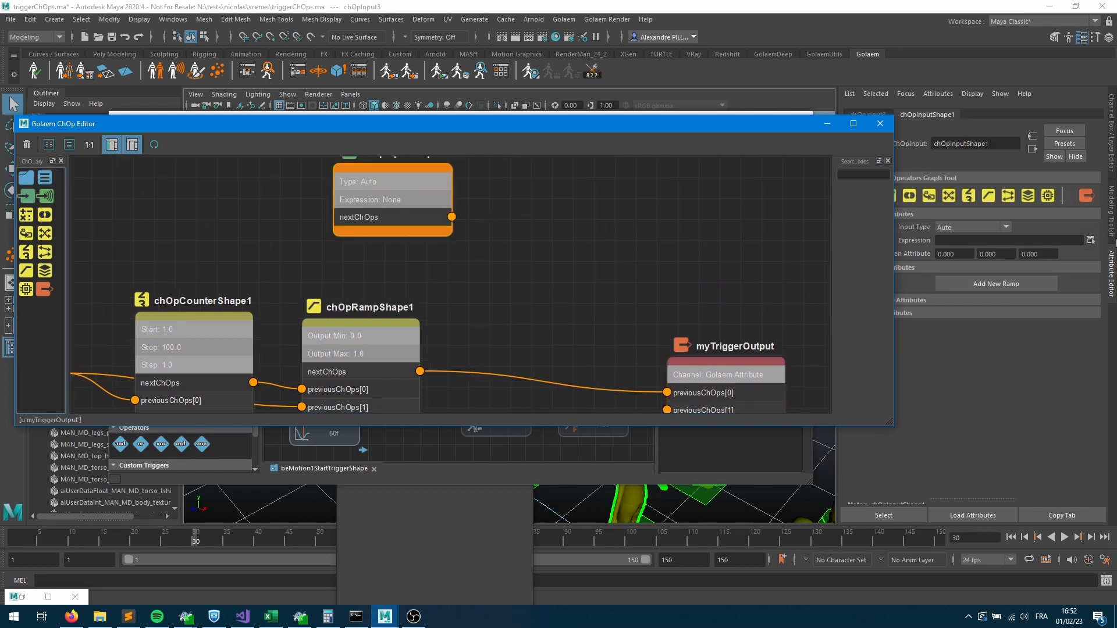
pyautogui.click(1090, 241)
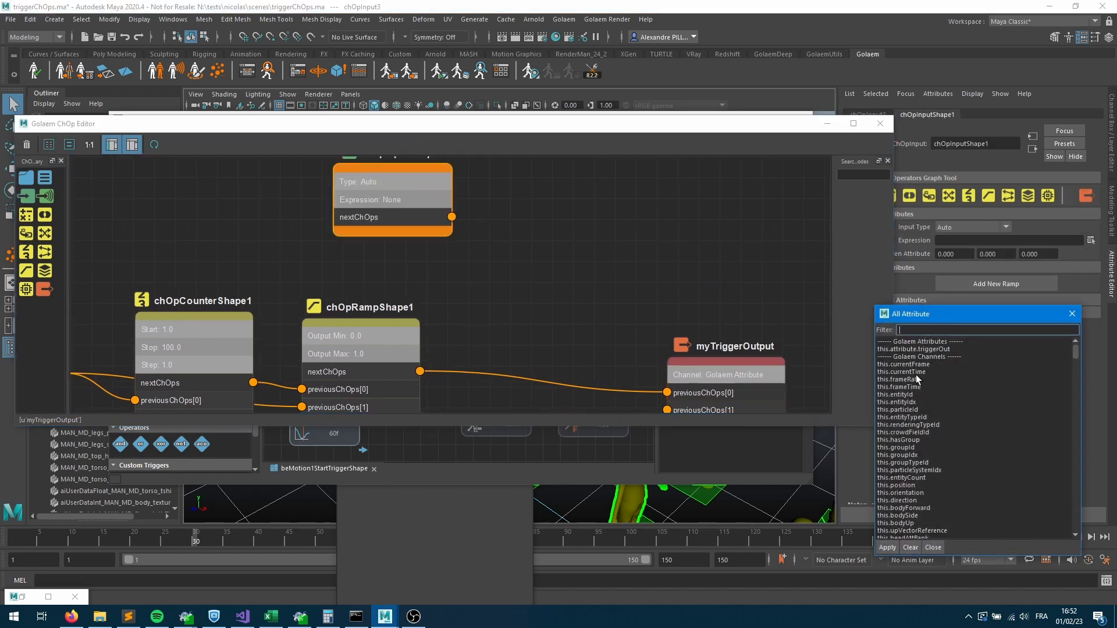
pyautogui.doubleClick(907, 403)
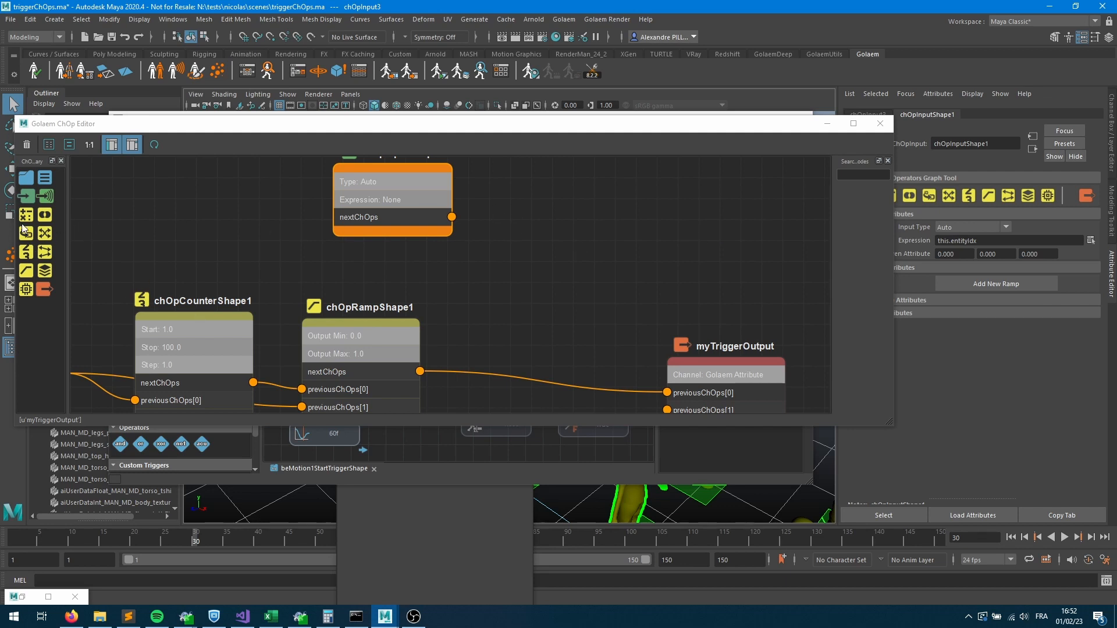
# Add a second input node below the first one and rename the first as entityIdx.
pyautogui.moveTo(26, 199); pyautogui.dragTo(516, 255)
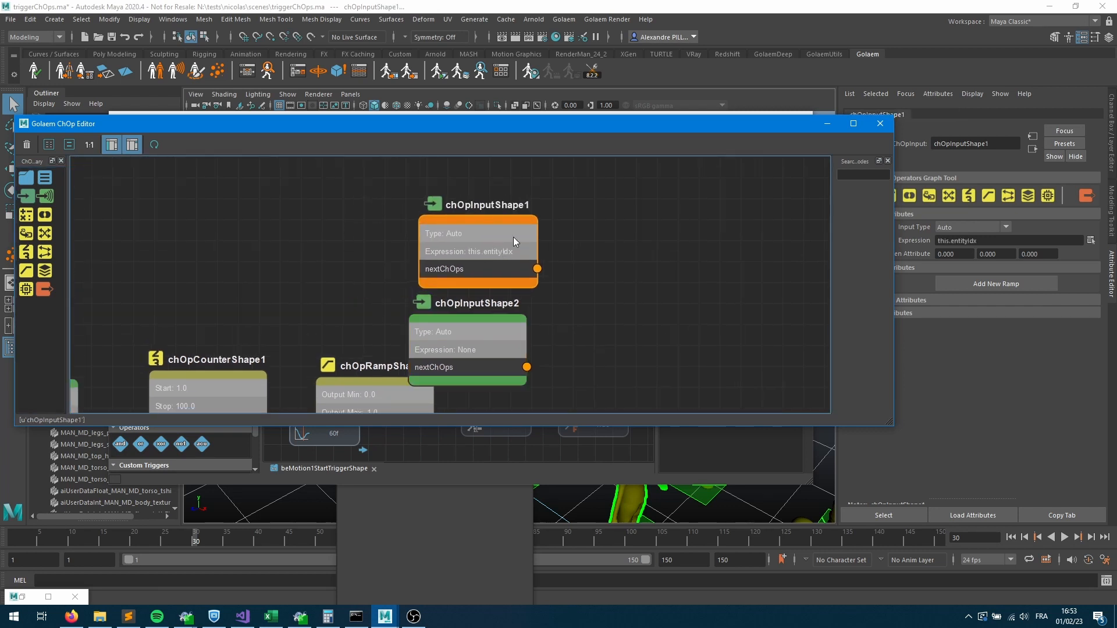
pyautogui.doubleClick(978, 144)
pyautogui.write('entityIdx')
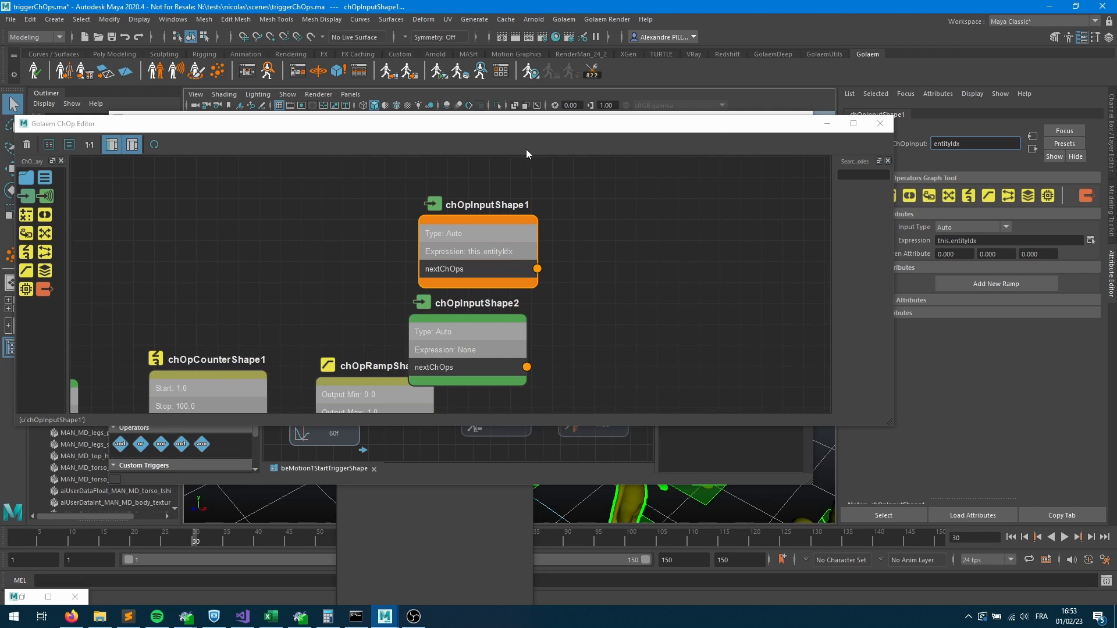
pyautogui.click(502, 185)
# Shift both input nodes up, rename the second one as entityCount, and set its expression to this.entityCount.
pyautogui.moveTo(451, 274); pyautogui.dragTo(452, 242)
pyautogui.moveTo(467, 324); pyautogui.dragTo(466, 293)
pyautogui.click(989, 147)
pyautogui.hotkey('ctrl', 'a')
pyautogui.press('BackSpace')
pyautogui.write('entityCount')
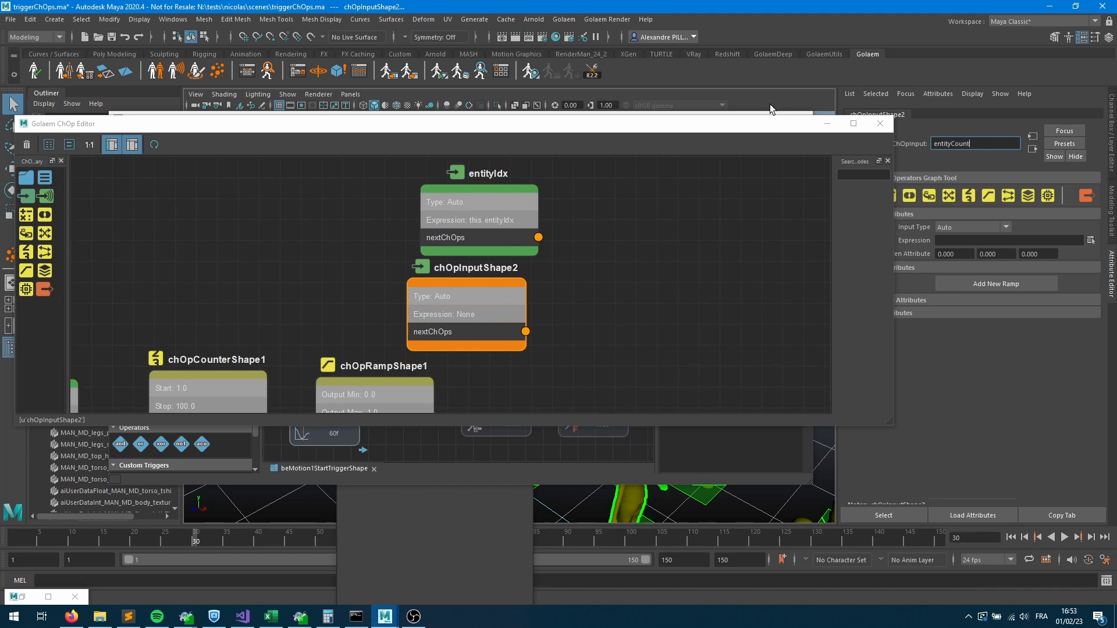
pyautogui.click(717, 201)
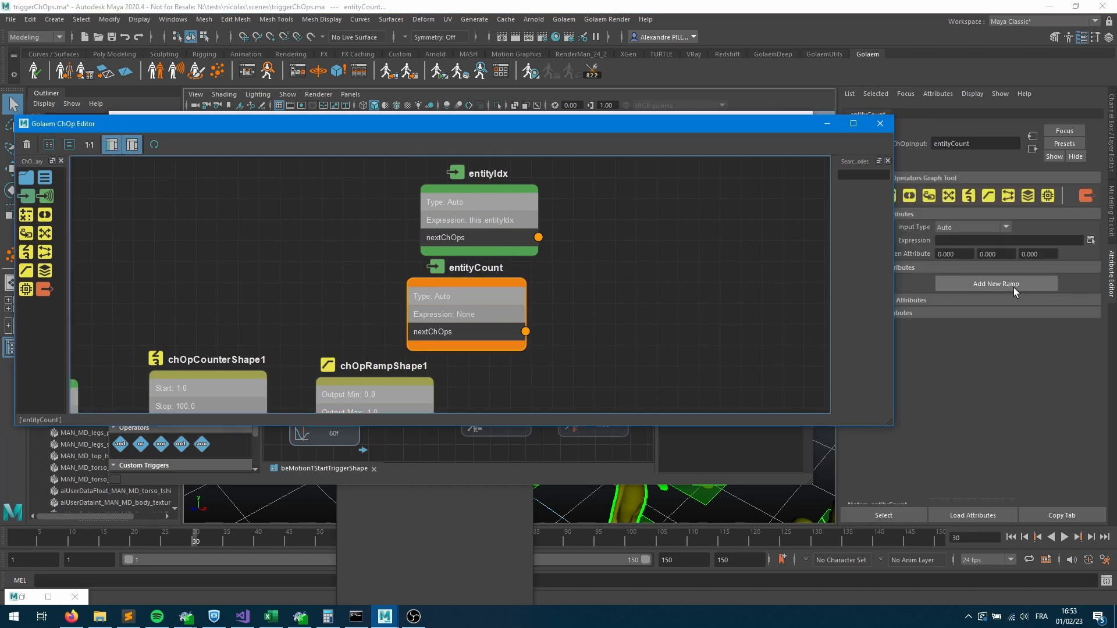
pyautogui.click(1087, 241)
pyautogui.write('count')
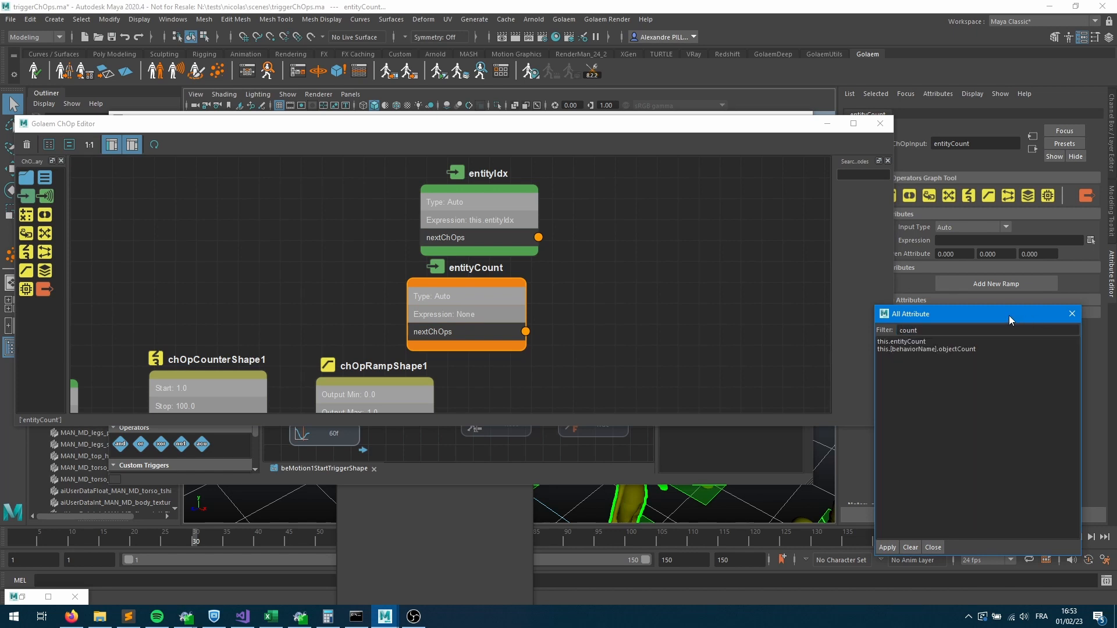
pyautogui.doubleClick(901, 342)
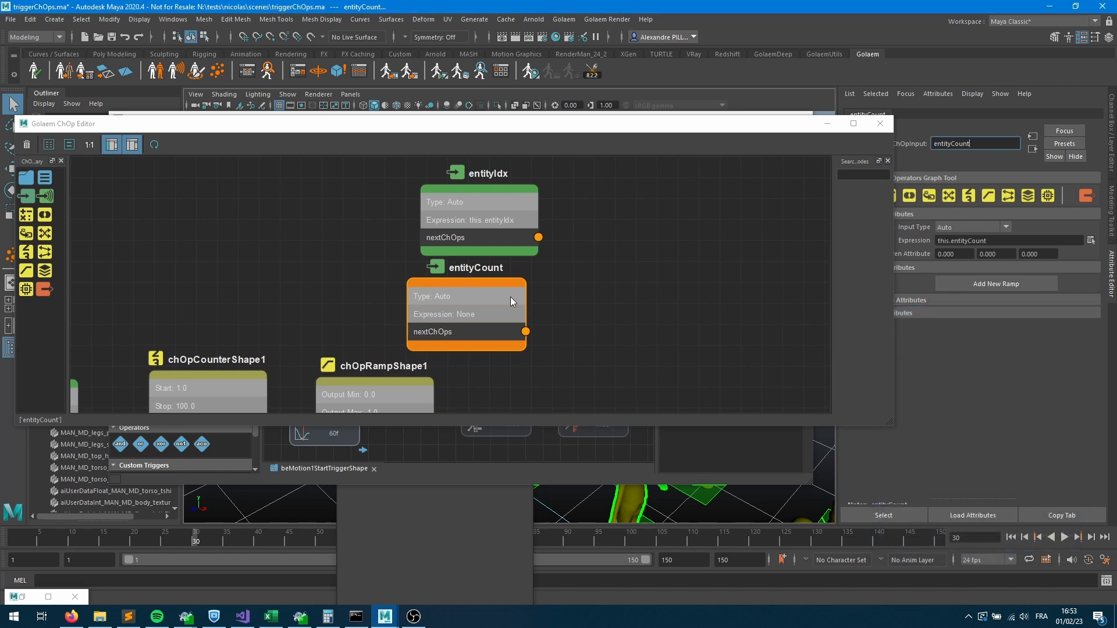
# Add an operation node dividing entityIdx on previousChOps[0] by entityCount on previousChOps[1], with its operator set to /.
pyautogui.moveTo(27, 224); pyautogui.dragTo(604, 339)
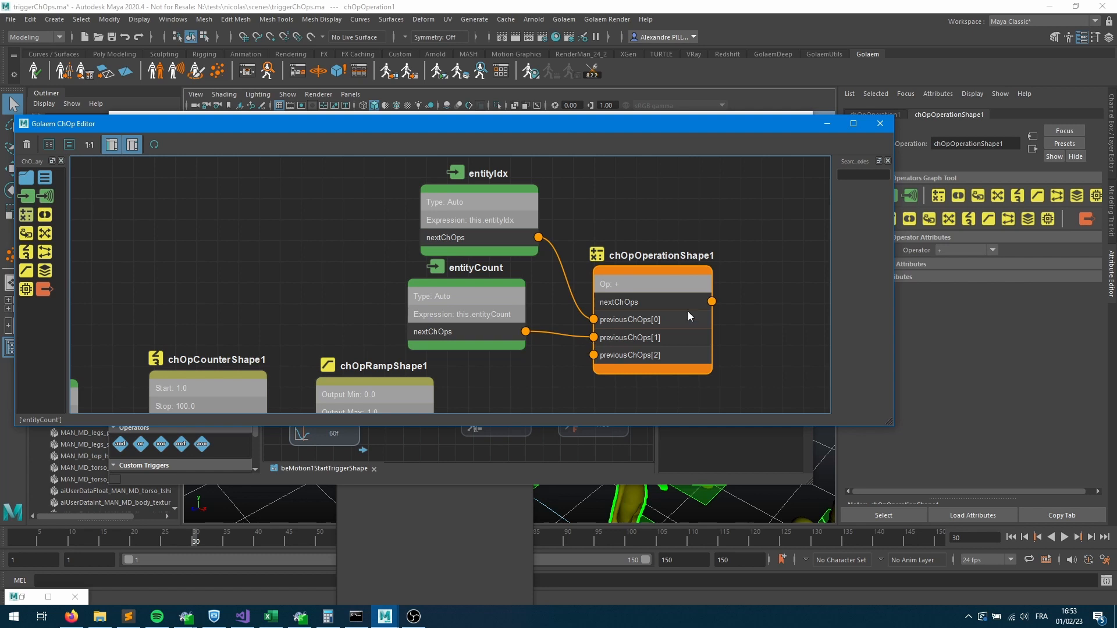
pyautogui.click(972, 249)
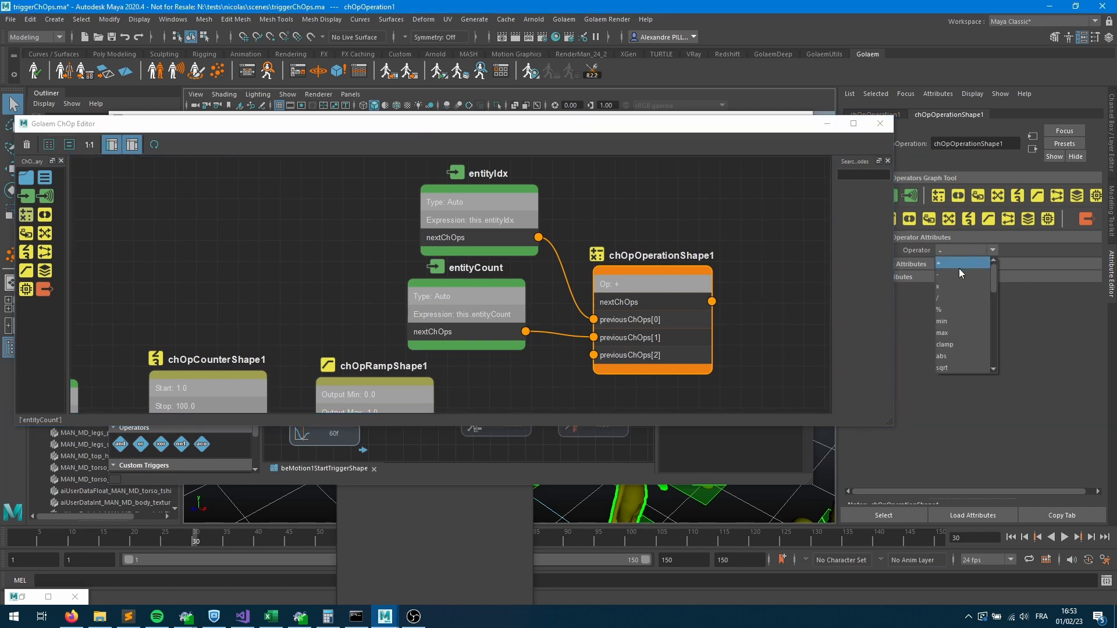
pyautogui.click(950, 299)
# Detach myTriggerOutput from the ramp node and feed its previousChOps[0] from the division operation node instead.
pyautogui.moveTo(703, 293); pyautogui.dragTo(433, 152, button='middle')
pyautogui.moveTo(515, 194); pyautogui.dragTo(544, 242, button='middle')
pyautogui.moveTo(477, 326); pyautogui.dragTo(567, 238)
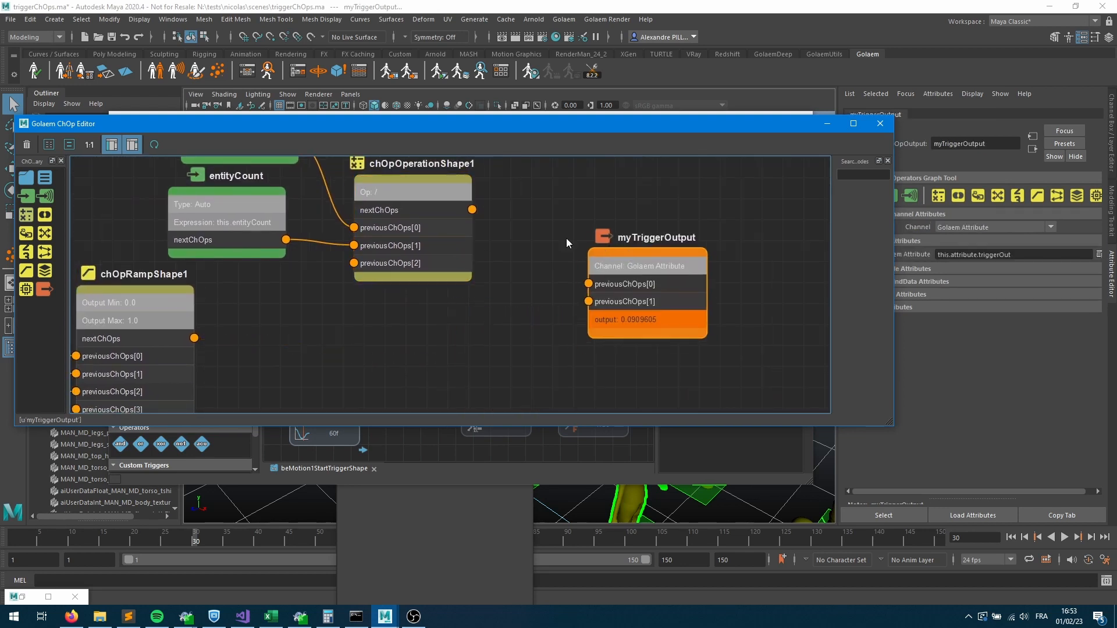
pyautogui.moveTo(472, 209); pyautogui.dragTo(588, 284)
# Run the simulation briefly from the first frame and check the entityIdx, entityCount and division outputs.
pyautogui.click(1013, 537)
pyautogui.click(1064, 539)
pyautogui.click(1065, 538)
pyautogui.moveTo(244, 234); pyautogui.dragTo(262, 248)
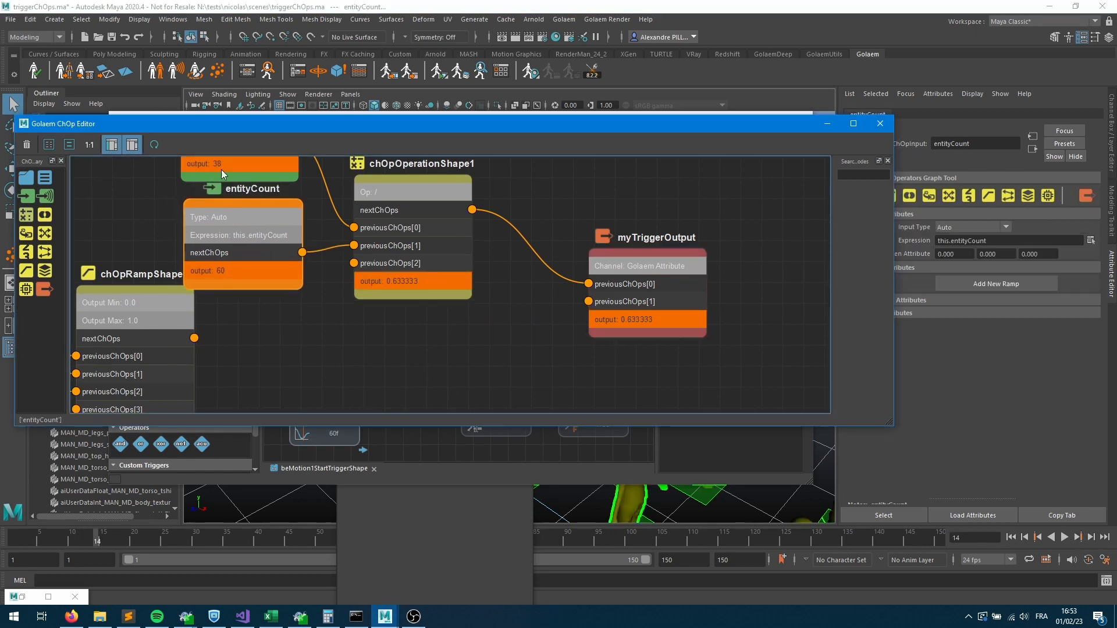
pyautogui.keyDown('alt'); pyautogui.moveTo(308, 307); pyautogui.dragTo(320, 376, button='middle'); pyautogui.keyUp('alt')
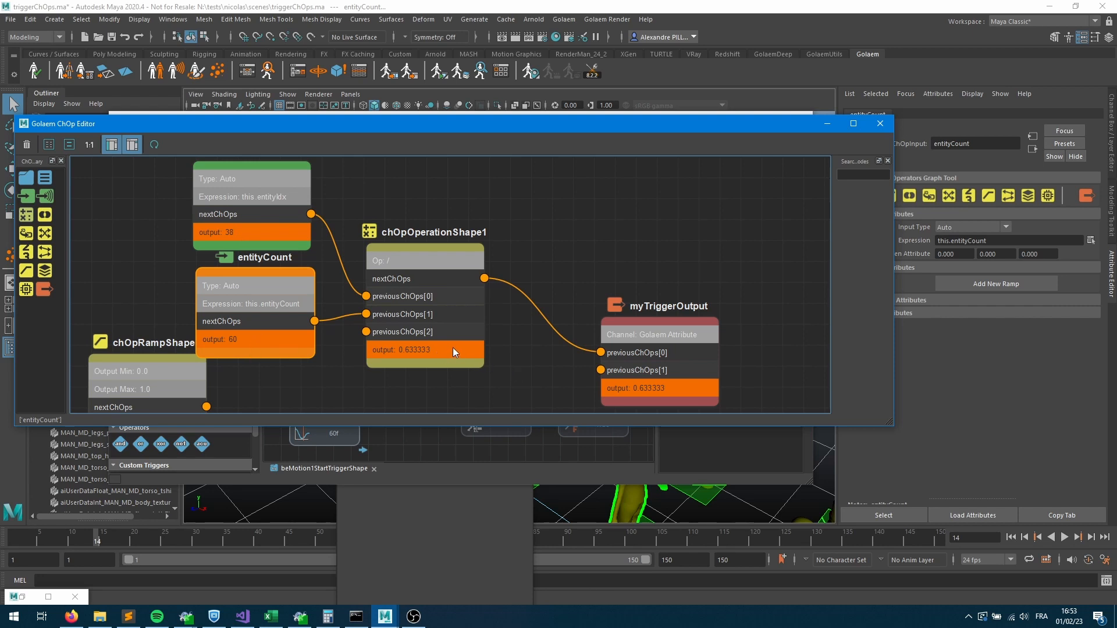
# Review the triggerOut values of all entities in the Golaem Attributes Spreadsheet, and close it.
pyautogui.click(356, 71)
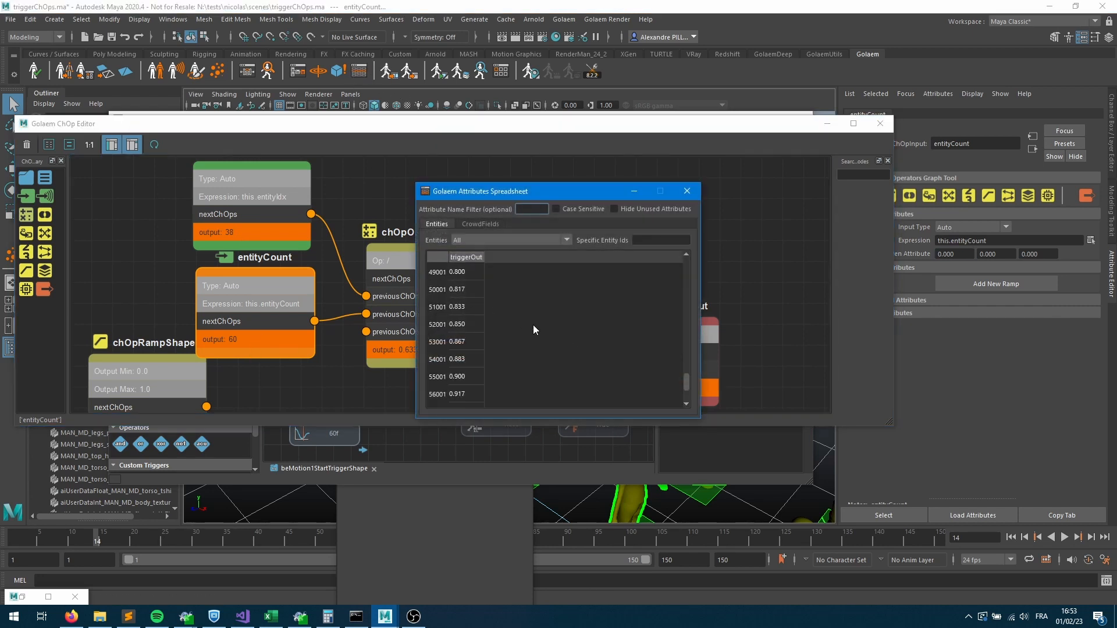
pyautogui.scroll(7, 473, 302)
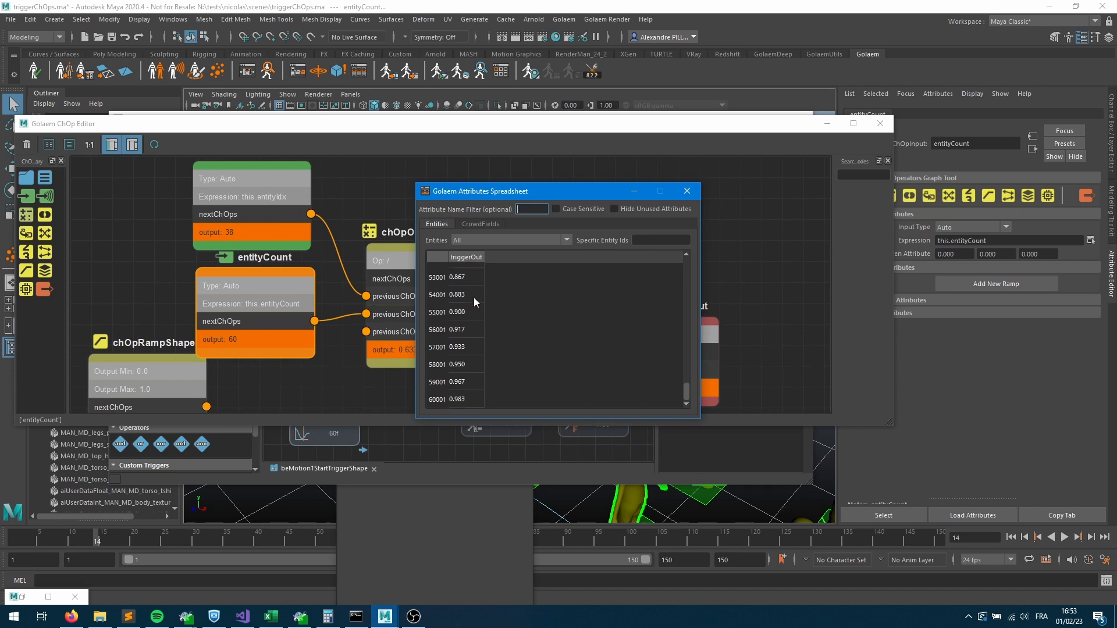
pyautogui.scroll(9, 474, 302)
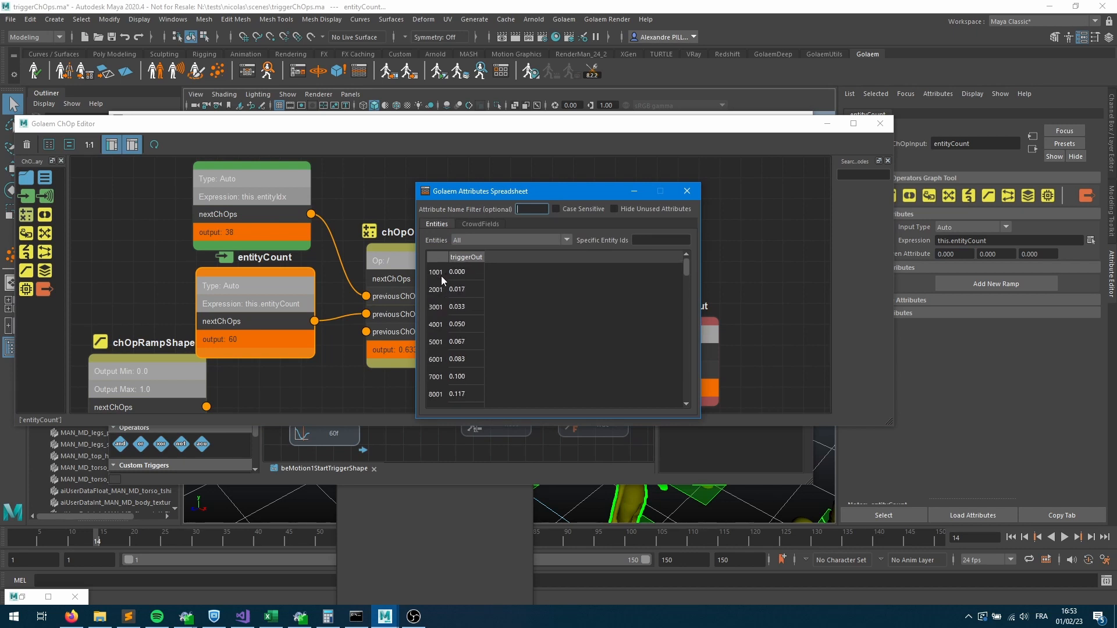
pyautogui.scroll(-17, 464, 308)
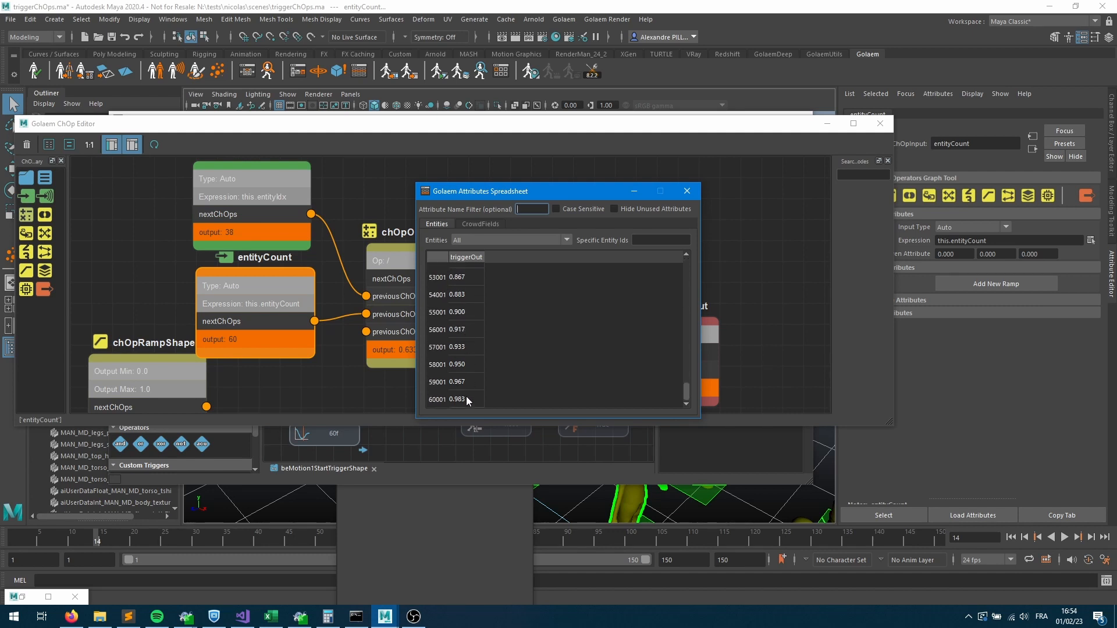
pyautogui.click(687, 191)
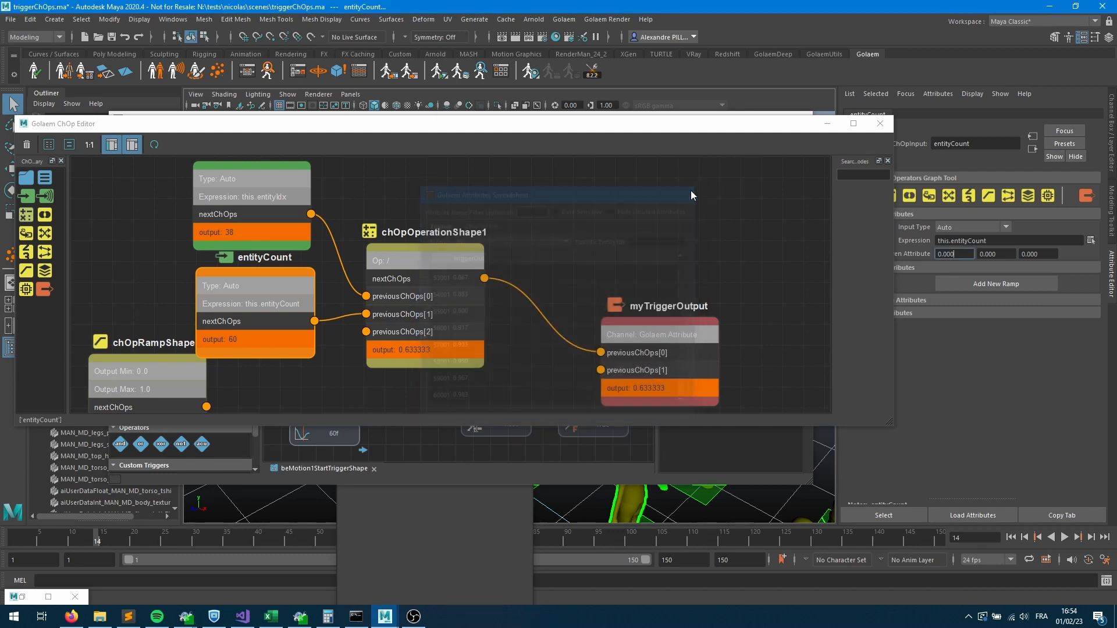
# Detach myTriggerOutput from the division node, move it farther away, and place the ramp node below the division node.
pyautogui.moveTo(476, 337); pyautogui.dragTo(334, 227, button='middle')
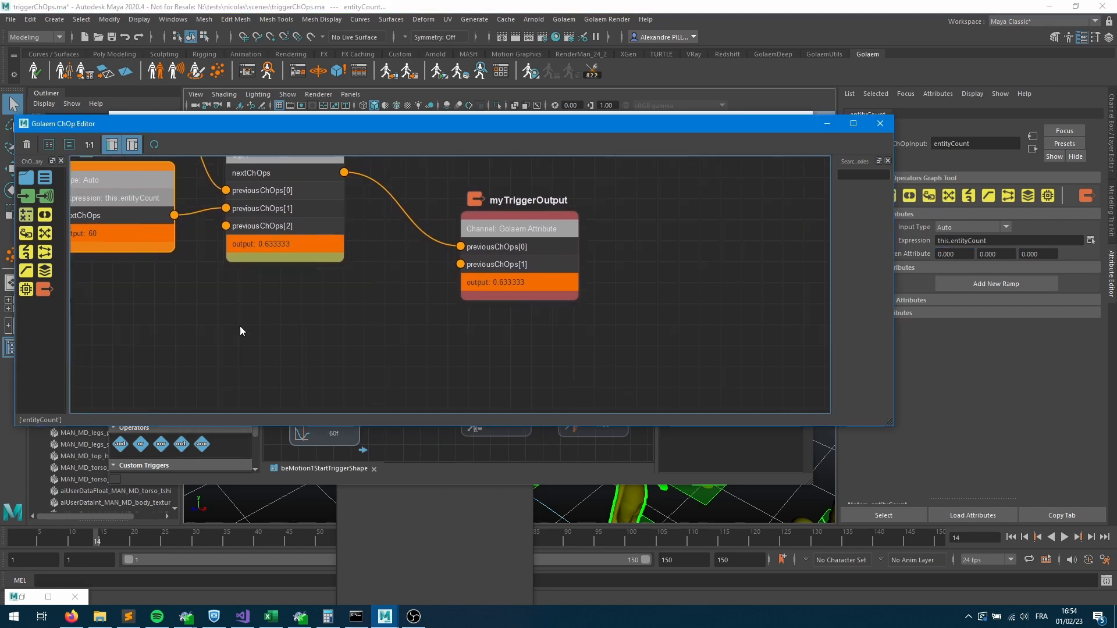
pyautogui.moveTo(541, 229); pyautogui.dragTo(641, 233)
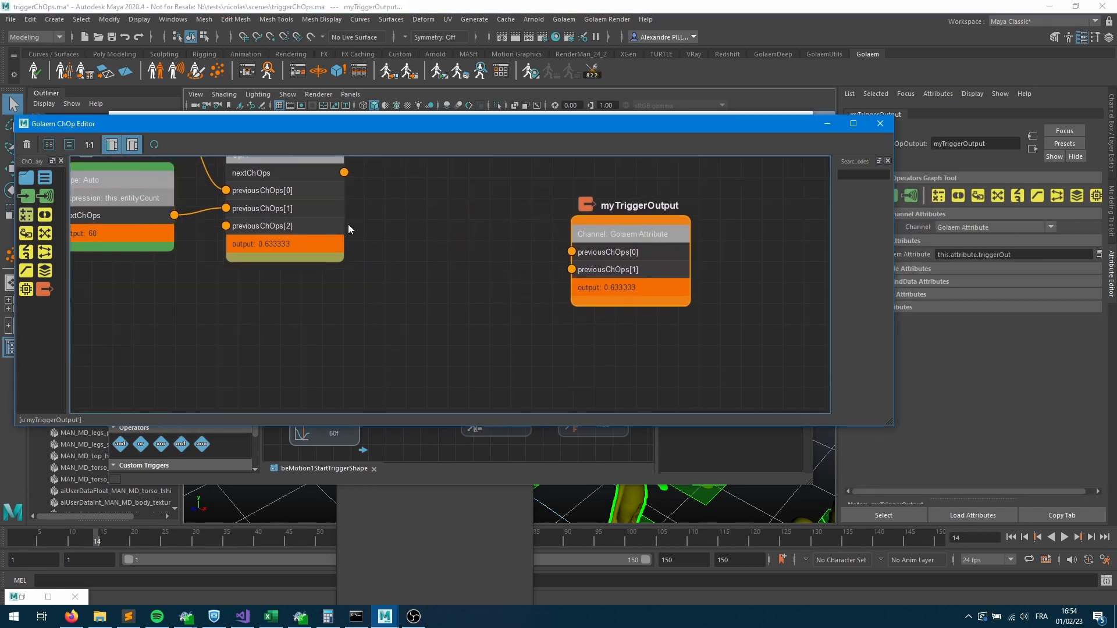
pyautogui.moveTo(347, 225); pyautogui.dragTo(396, 284, button='middle')
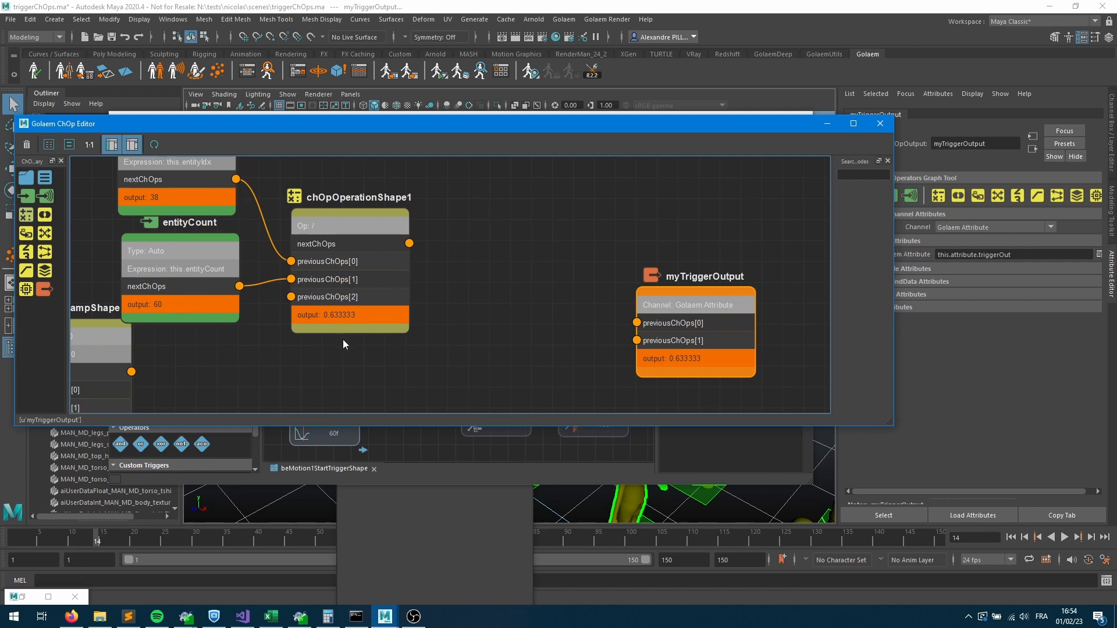
pyautogui.moveTo(344, 343); pyautogui.dragTo(395, 229, button='middle')
pyautogui.moveTo(162, 294); pyautogui.dragTo(350, 318)
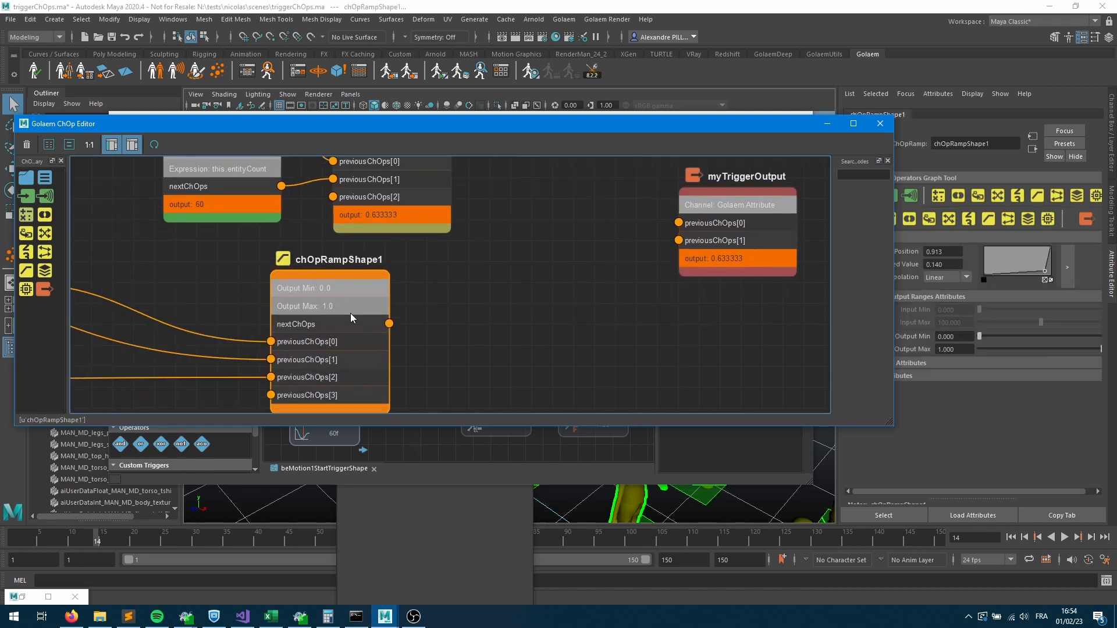
# Insert a boolean operation node between the division node and myTriggerOutput, using previousChOps[0] on both connections.
pyautogui.moveTo(494, 322); pyautogui.dragTo(423, 322, button='middle')
pyautogui.moveTo(44, 216)
pyautogui.mouseDown()
pyautogui.moveTo(48, 226)
pyautogui.moveTo(470, 263)
pyautogui.moveTo(566, 231)
pyautogui.mouseUp()
pyautogui.moveTo(474, 173); pyautogui.dragTo(586, 248)
pyautogui.moveTo(590, 249); pyautogui.dragTo(683, 275)
pyautogui.click(350, 365)
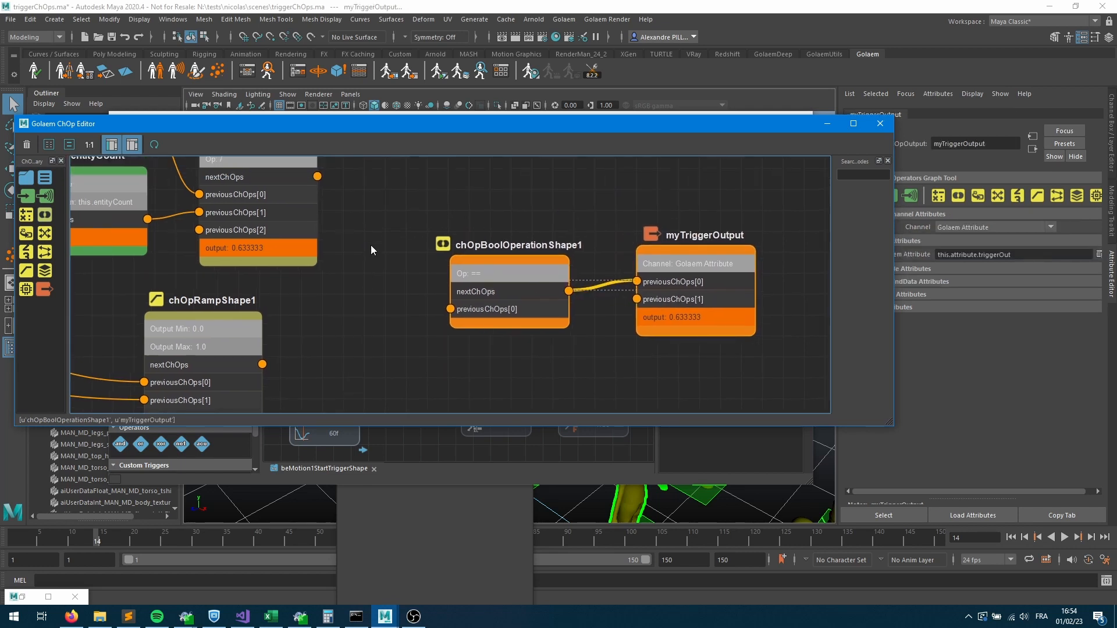
pyautogui.moveTo(318, 177); pyautogui.dragTo(451, 309)
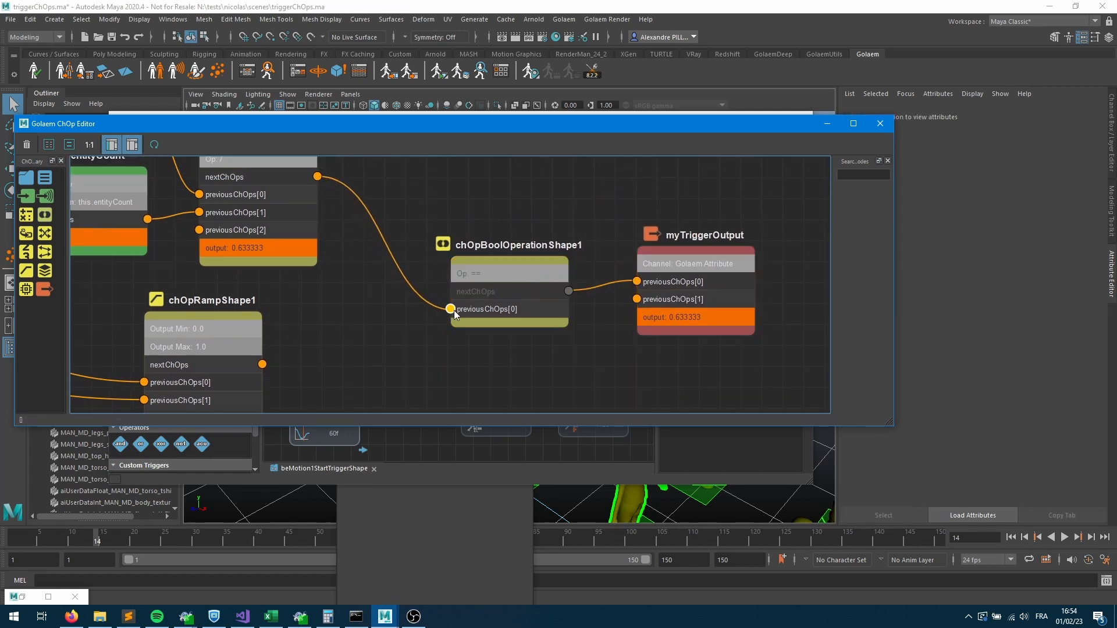
# Set the boolean operation node's operator to <.
pyautogui.click(519, 270)
pyautogui.click(953, 250)
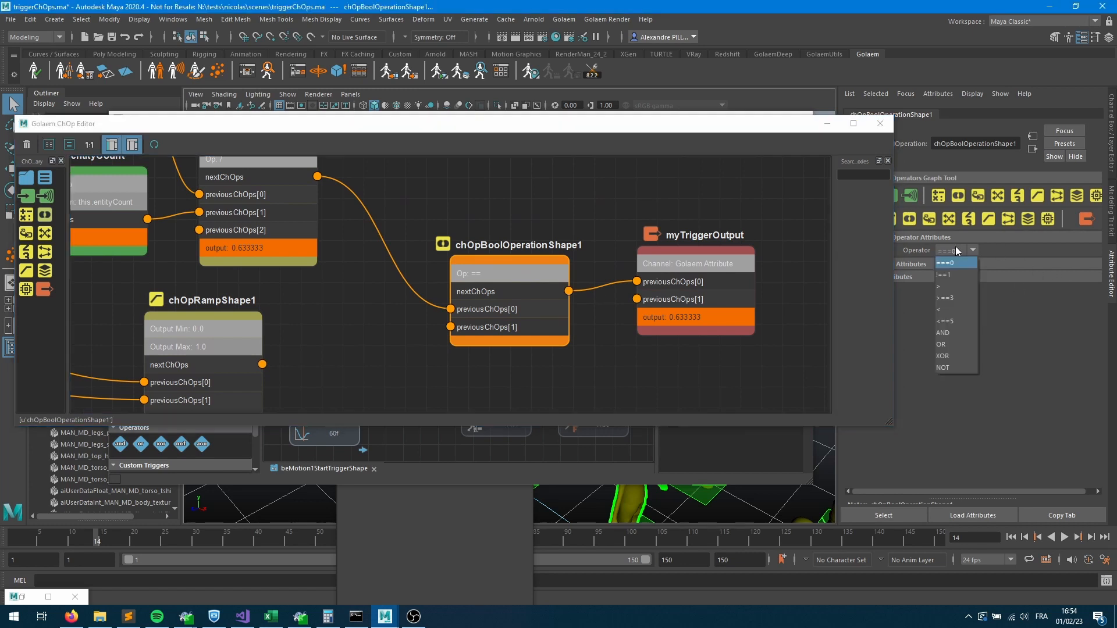
pyautogui.click(954, 305)
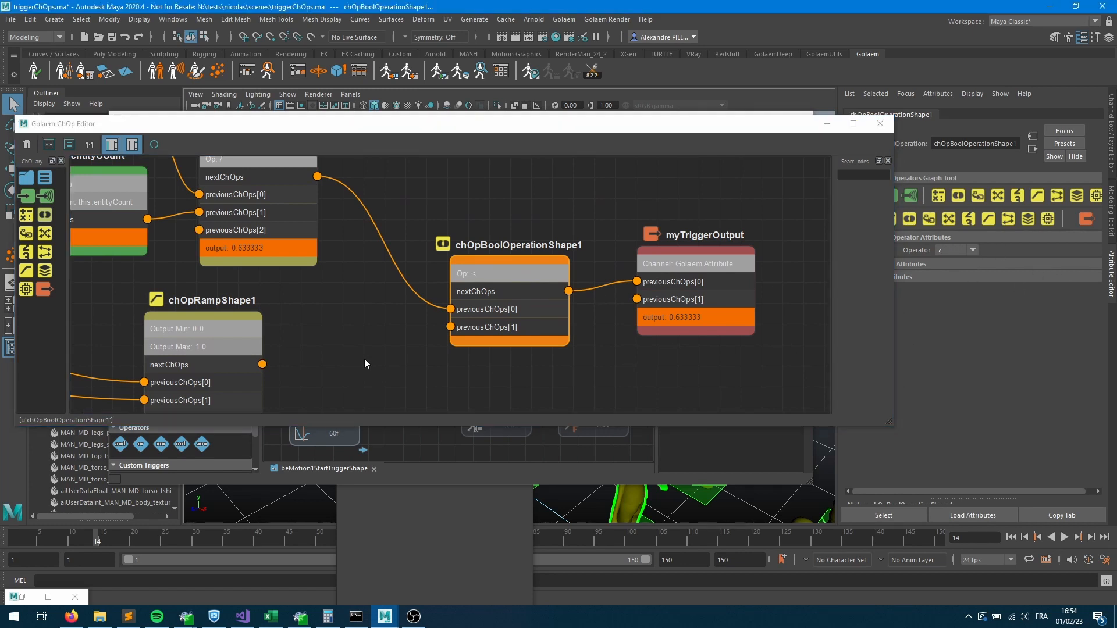
# Connect the ramp node's output to previousChOps[1] of the boolean operation node, and minimize the ChOp Editor.
pyautogui.moveTo(261, 365); pyautogui.dragTo(451, 326)
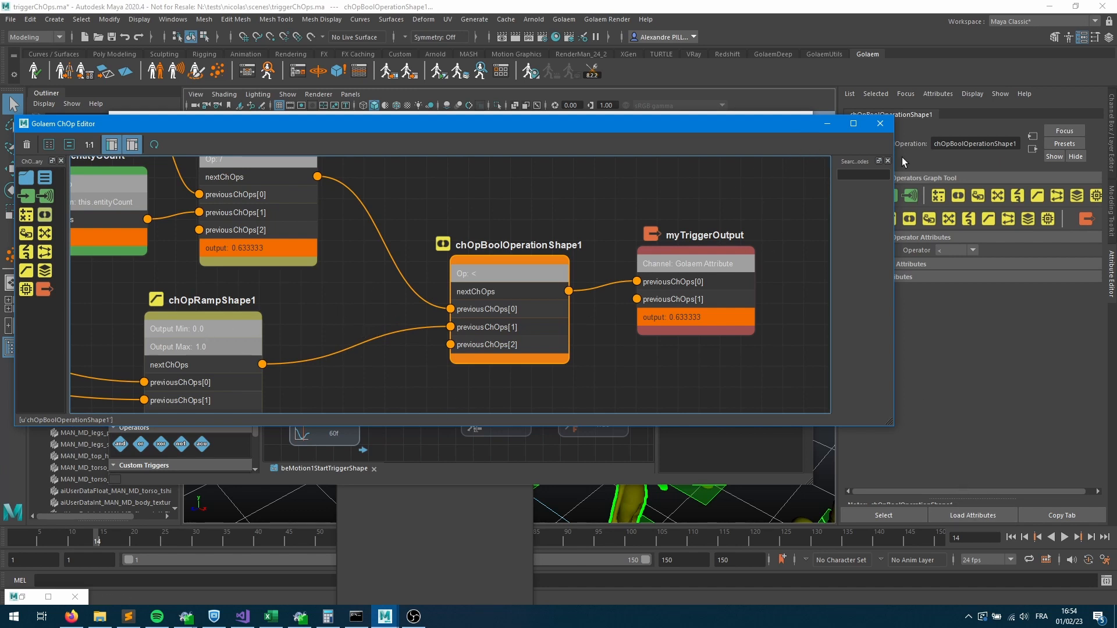
pyautogui.click(827, 123)
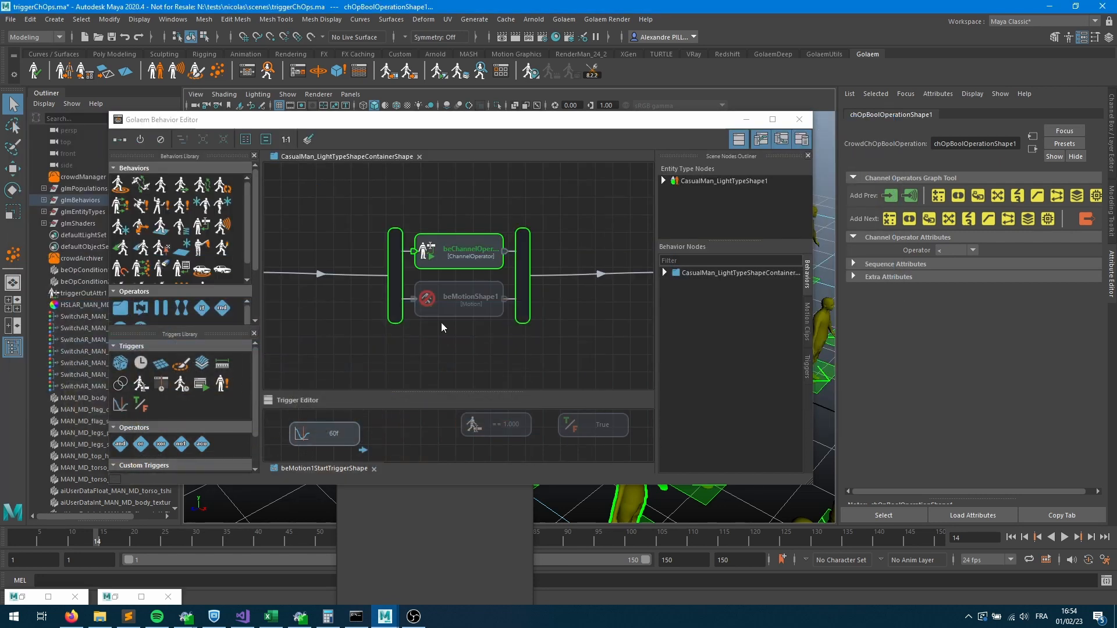
# Make the this.attribute.triggerOut == 1.000 expression trigger the active start trigger of beMotionShape1, and minimize the Behavior Editor.
pyautogui.click(473, 425)
pyautogui.doubleClick(473, 424)
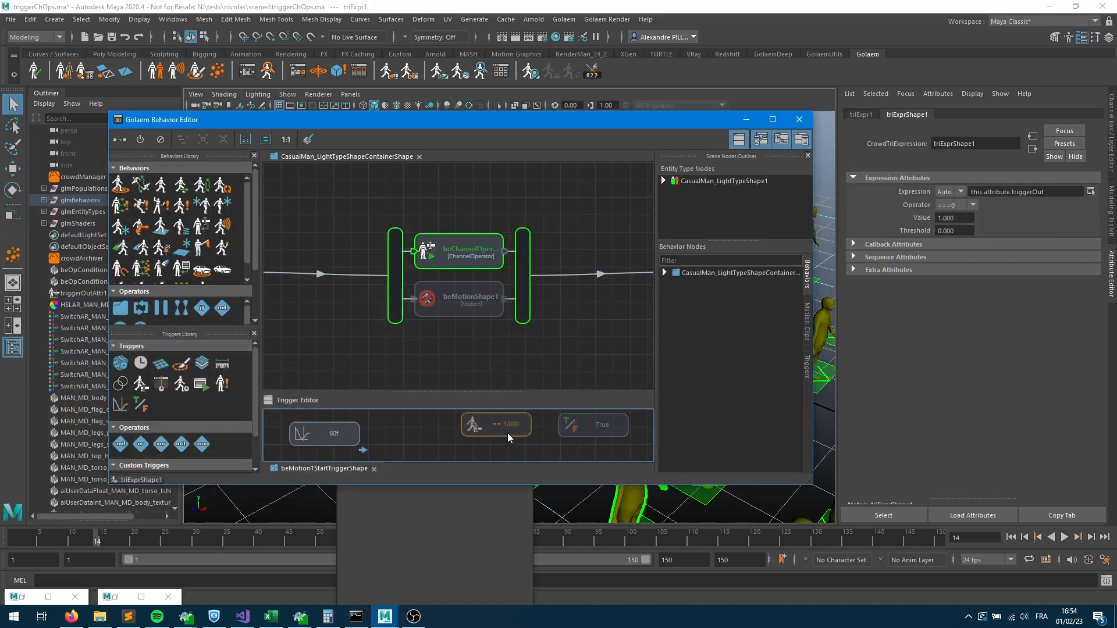
pyautogui.doubleClick(506, 433)
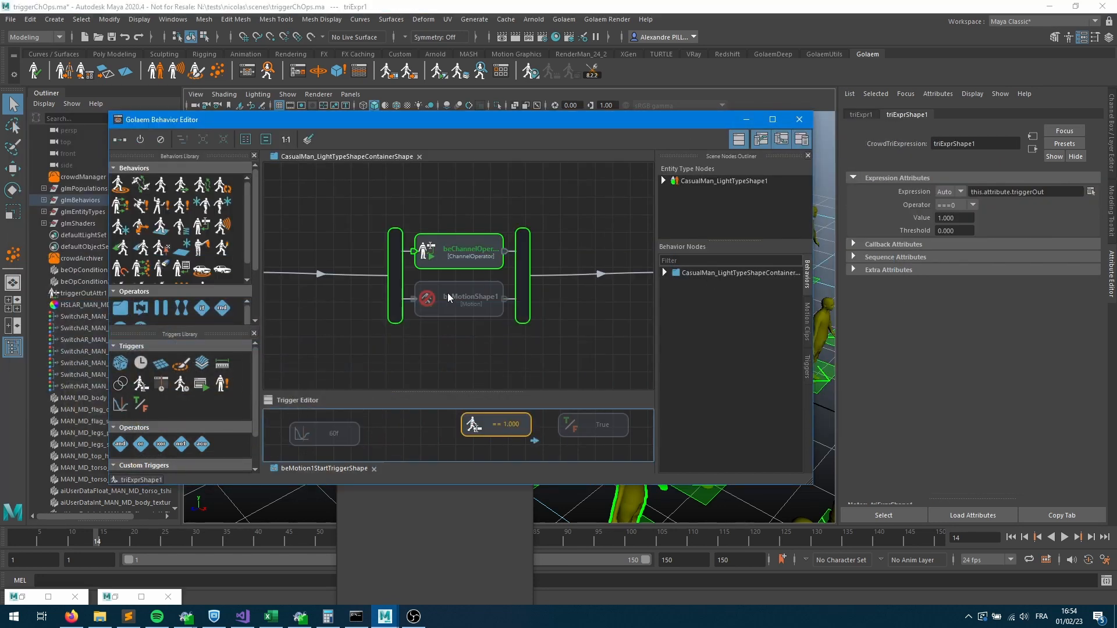
pyautogui.doubleClick(465, 291)
pyautogui.click(747, 120)
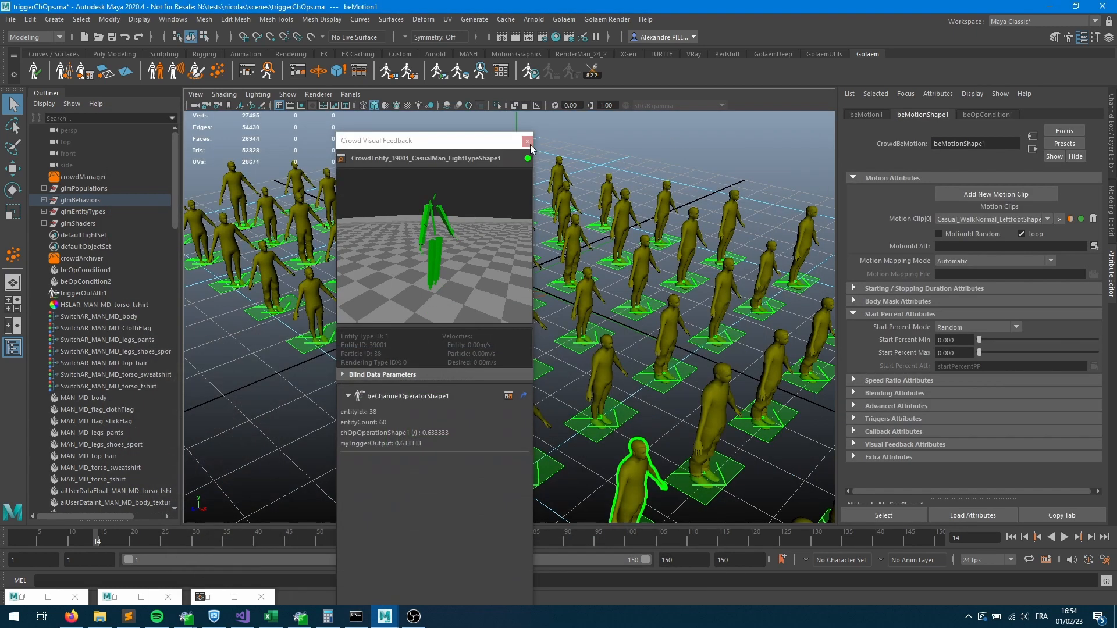
# Close the Crowd Visual Feedback and play the crowd simulation from the first frame, stopping at about frame 93.
pyautogui.click(527, 142)
pyautogui.click(1010, 537)
pyautogui.click(1064, 537)
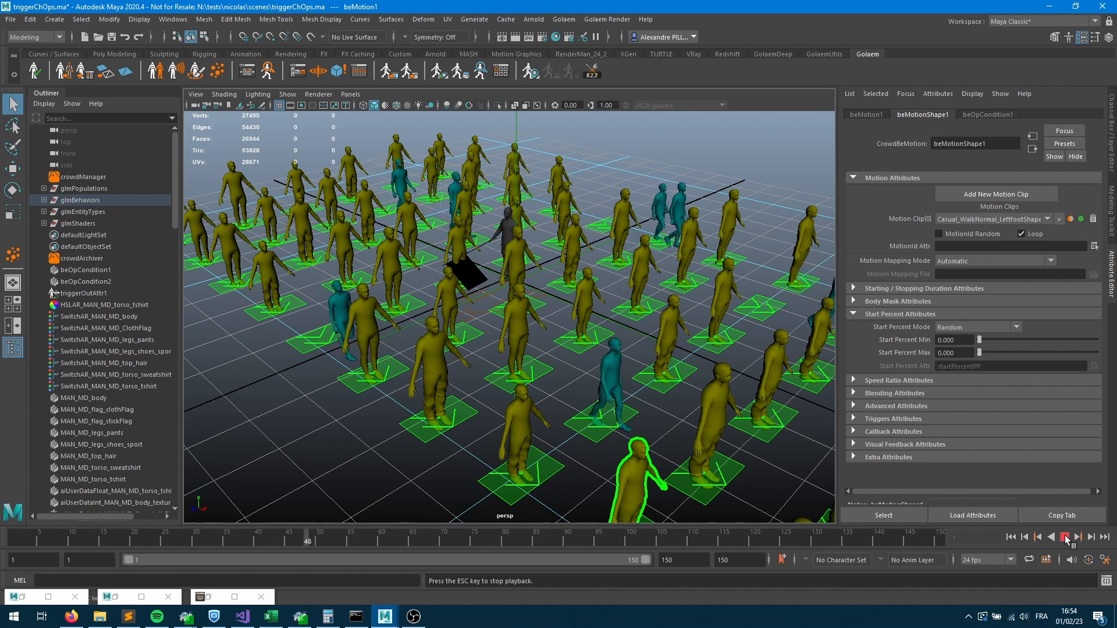
pyautogui.click(1064, 537)
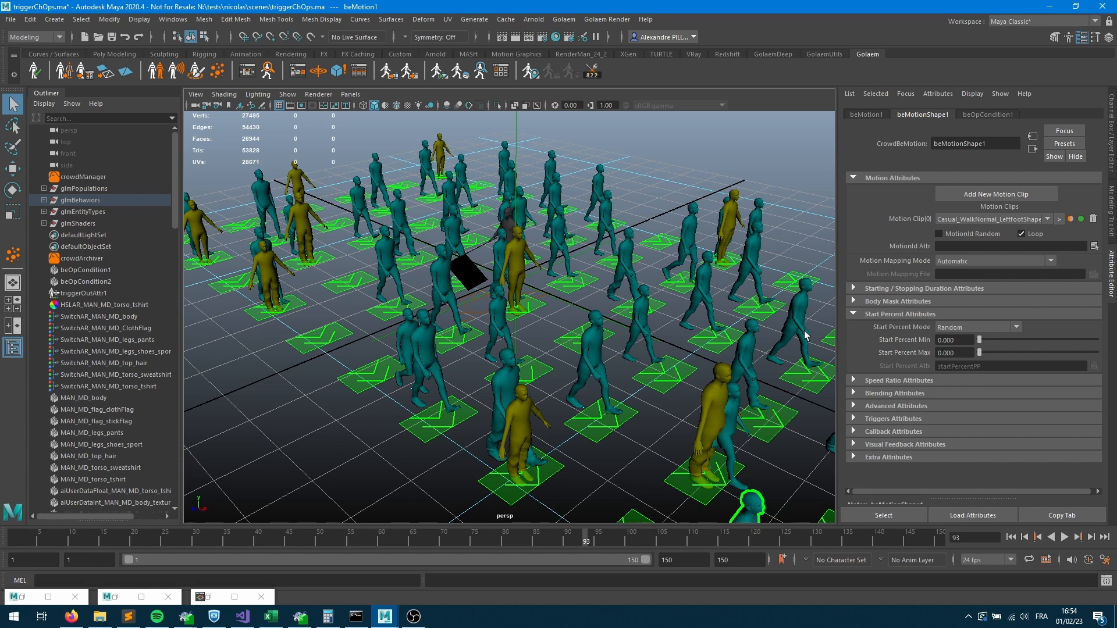
# Inspect a still-standing foreground entity's channel outputs, and reshape the ramp node's curve with a point at position 0.922 and value 1.000.
pyautogui.click(522, 422)
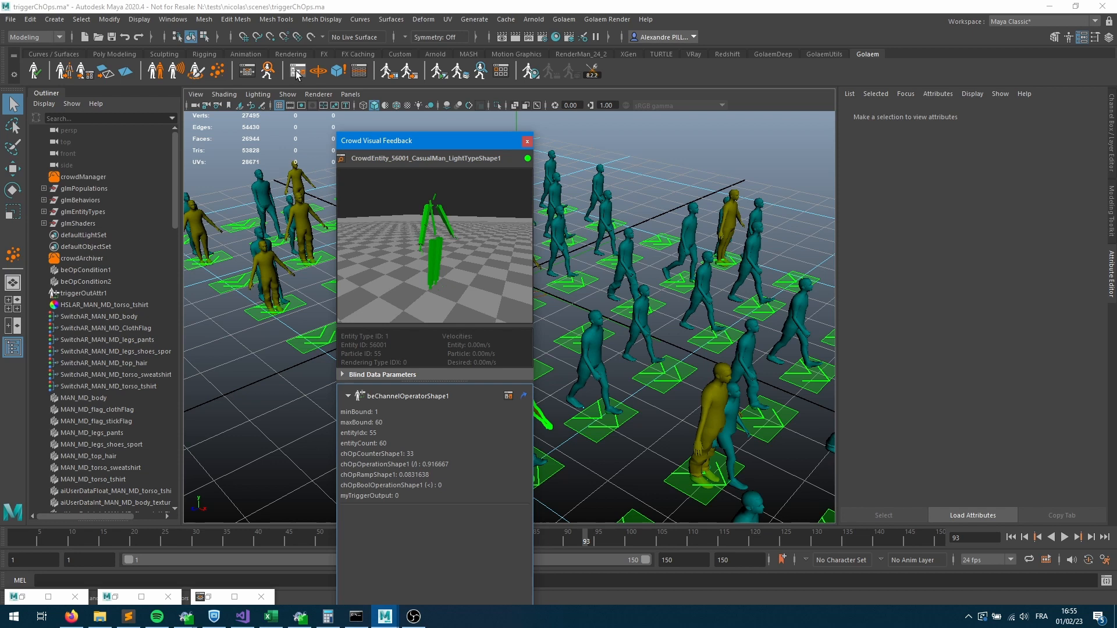
pyautogui.click(524, 395)
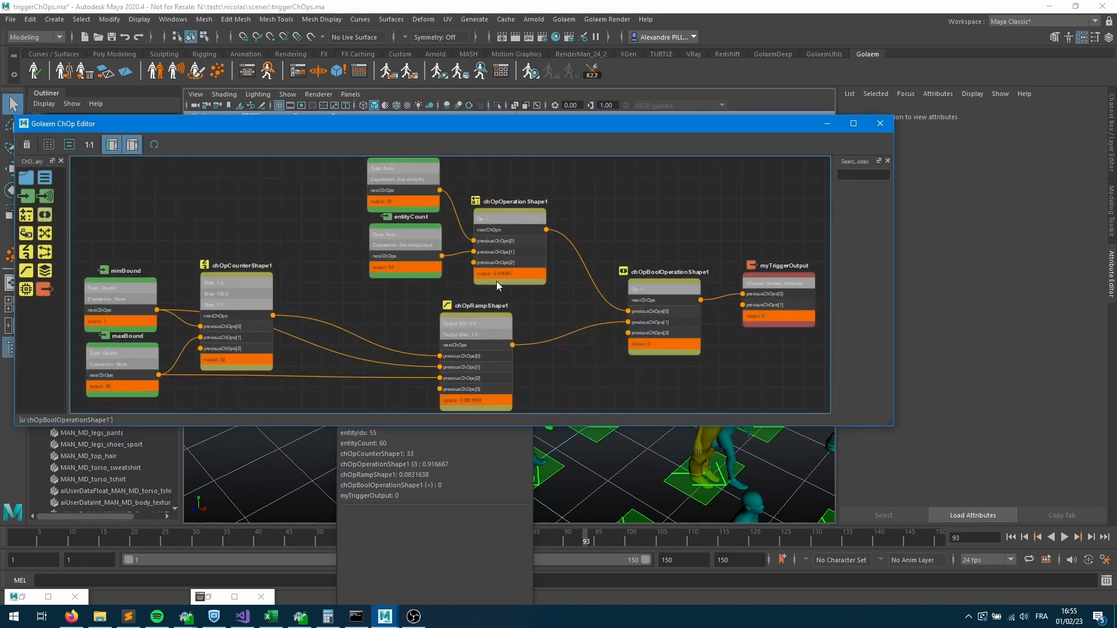
pyautogui.click(466, 329)
pyautogui.moveTo(1047, 276); pyautogui.dragTo(1050, 256)
pyautogui.click(827, 124)
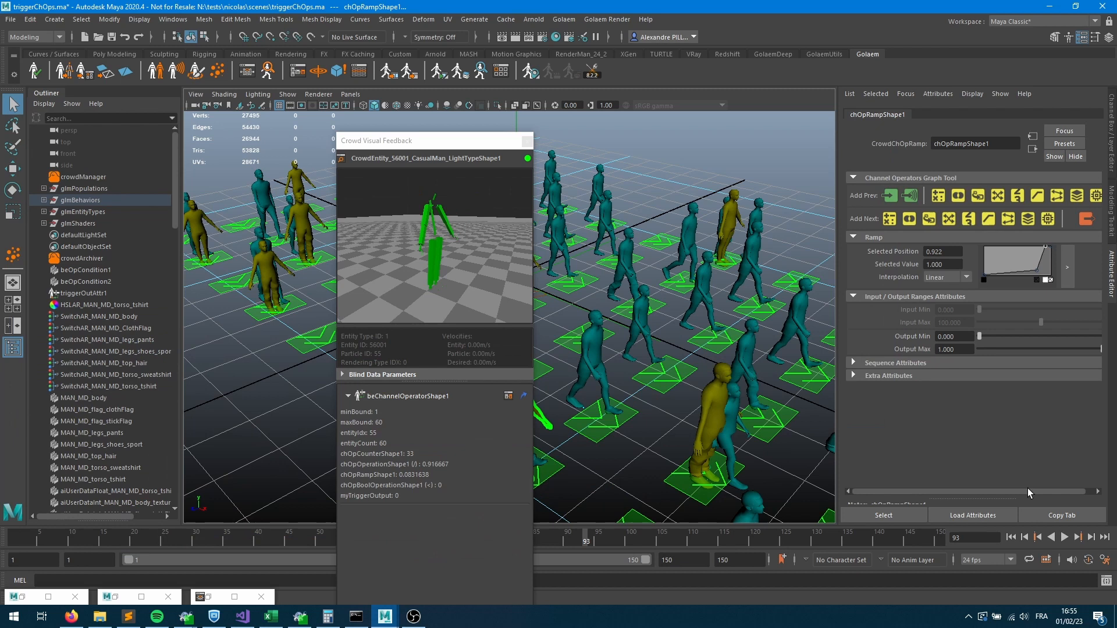
# Replay the simulation from the first frame to check the reshaped ramp, stopping at about frame 77.
pyautogui.click(1012, 536)
pyautogui.click(1065, 537)
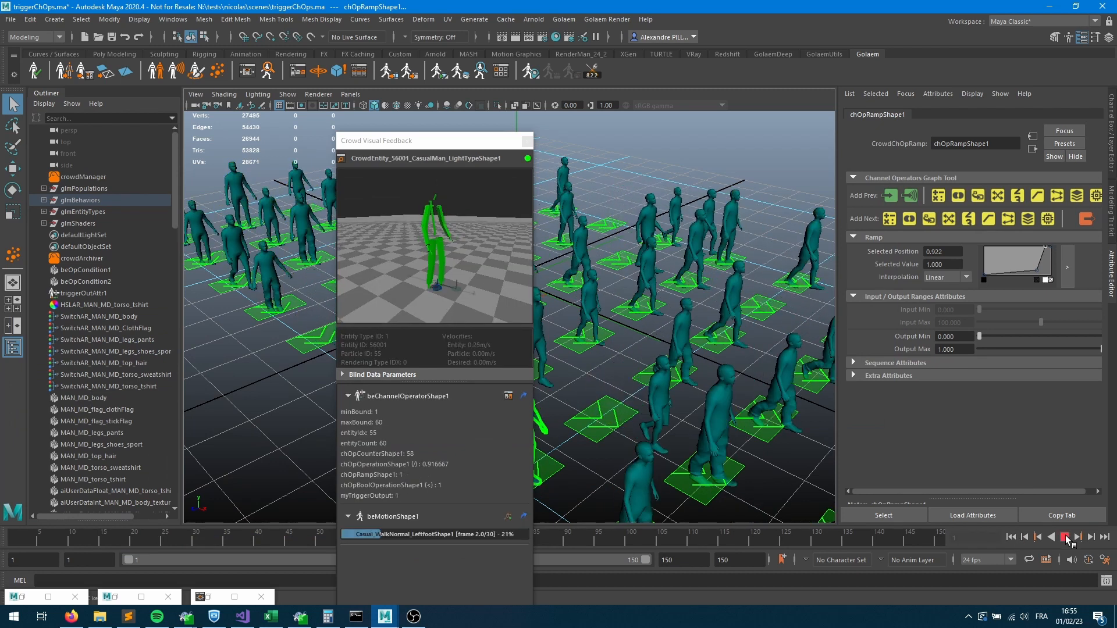
pyautogui.click(1065, 537)
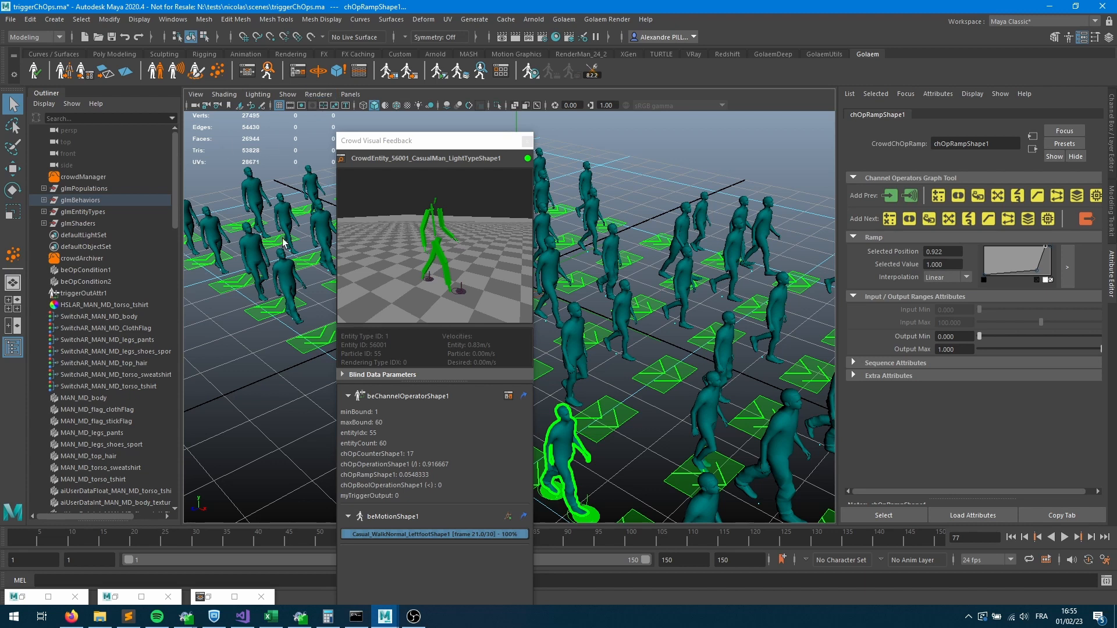
# Move the ramp curve's intermediate point to about position 0.88 and value 0.18.
pyautogui.click(254, 75)
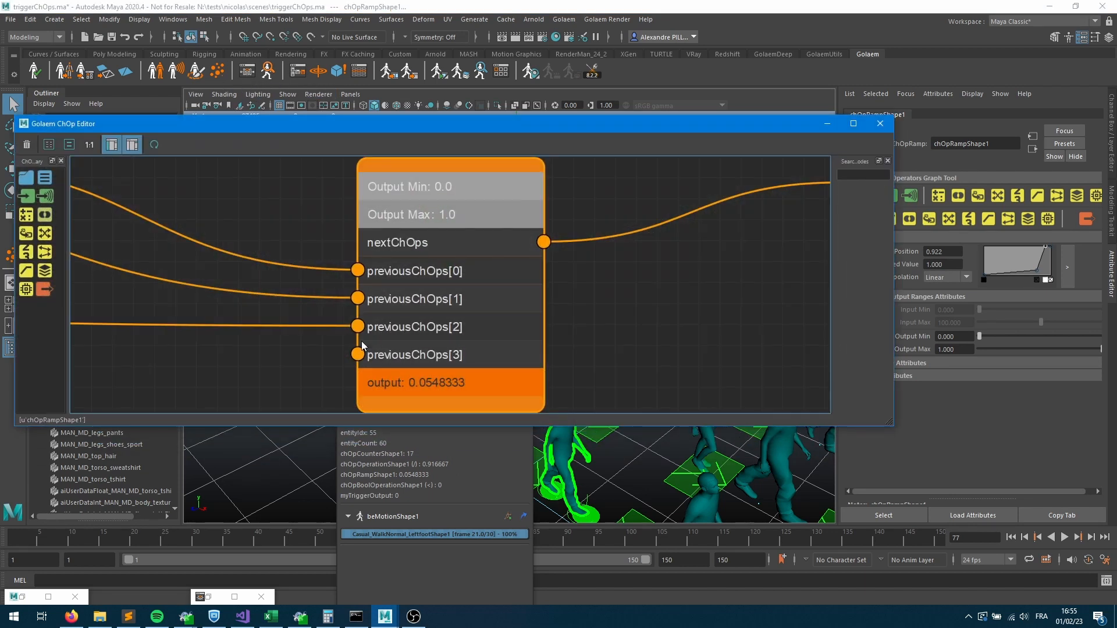
pyautogui.scroll(-5, 361, 341)
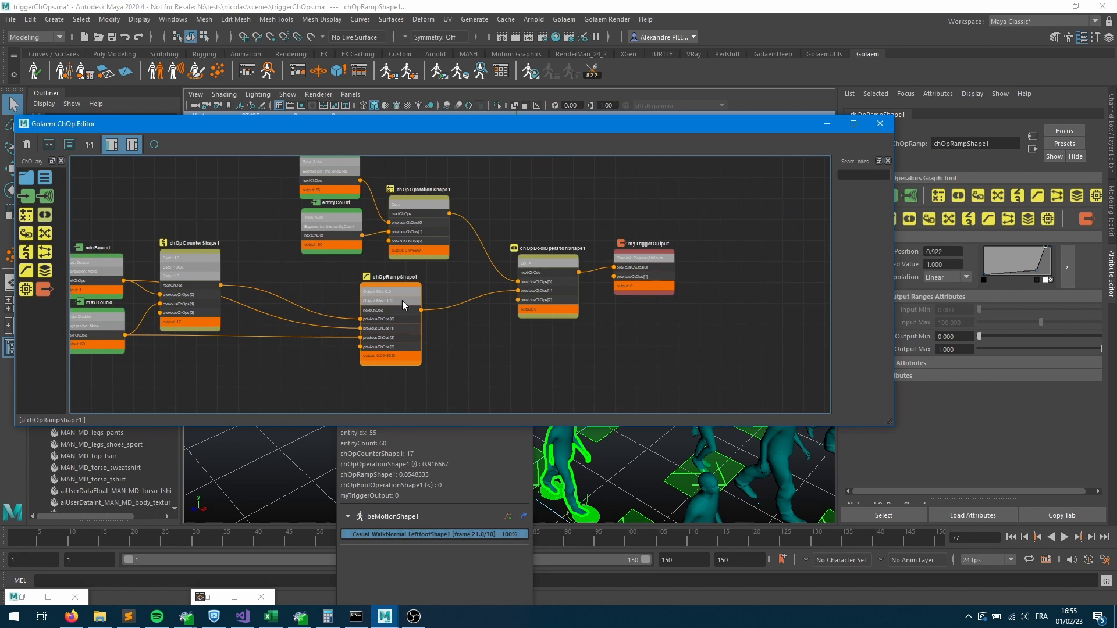
pyautogui.click(1046, 279)
pyautogui.moveTo(1037, 271); pyautogui.dragTo(1043, 271)
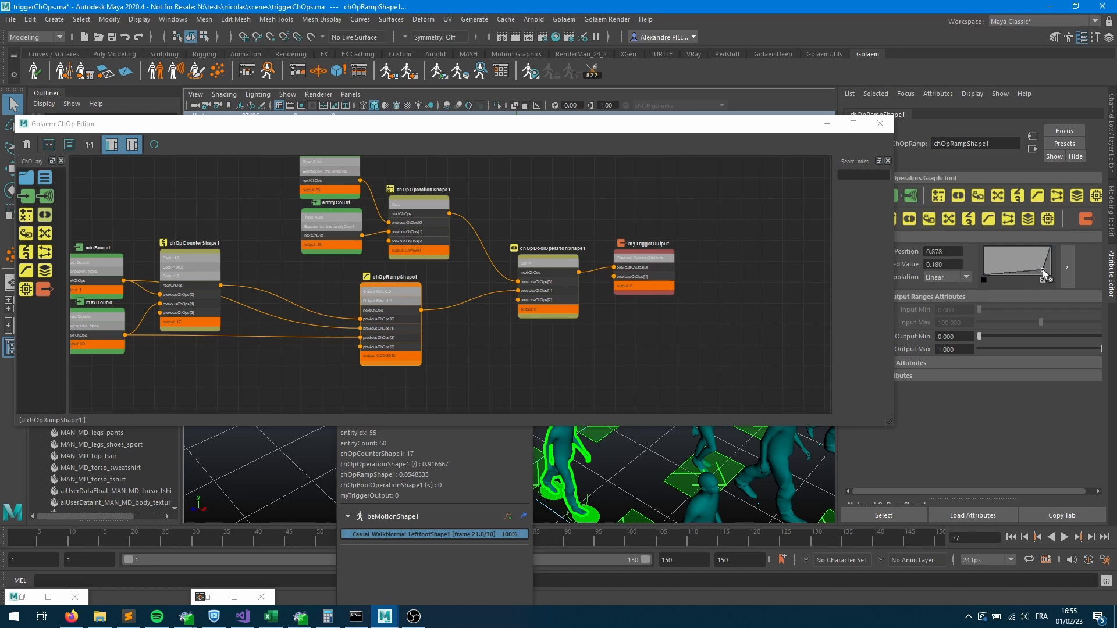
# Turn off Modulo on the counter node, and minimize the ChOp Editor.
pyautogui.click(200, 278)
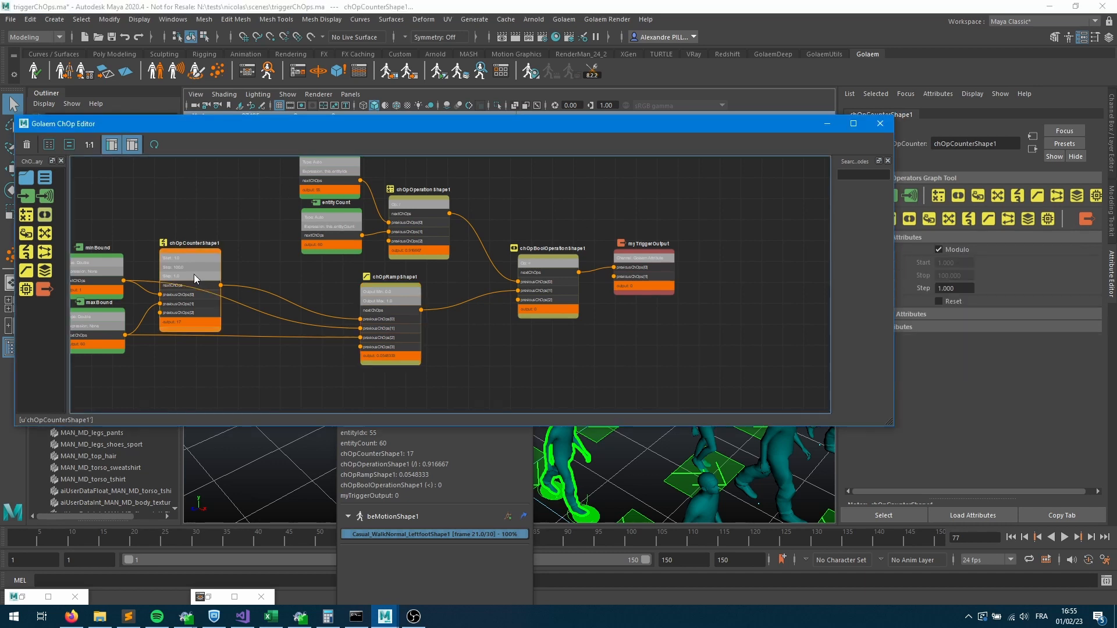
pyautogui.click(946, 250)
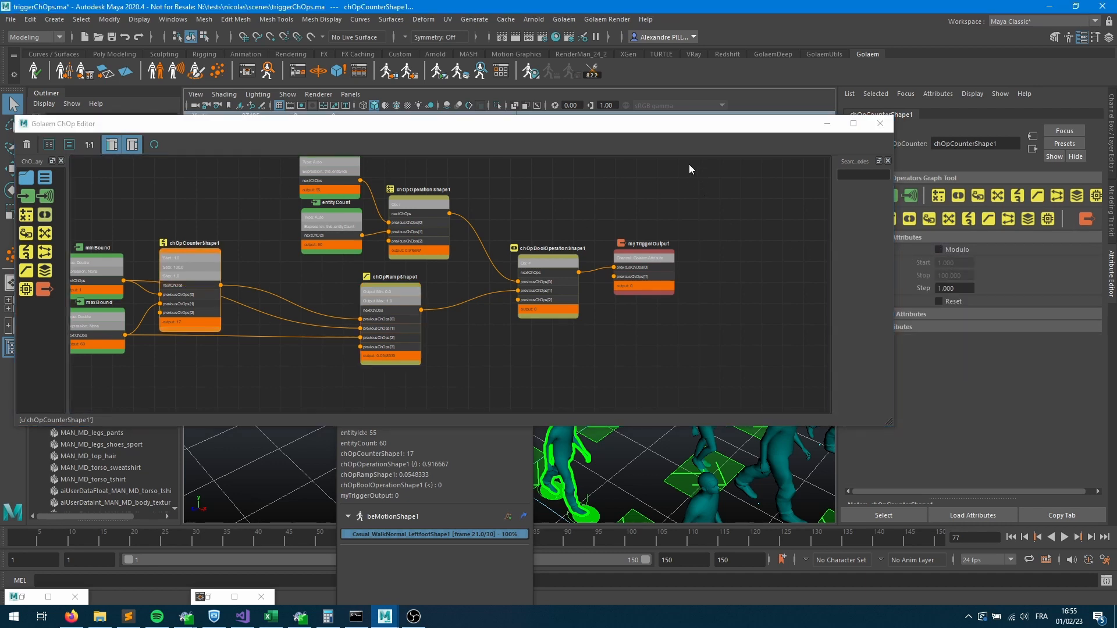
pyautogui.click(827, 123)
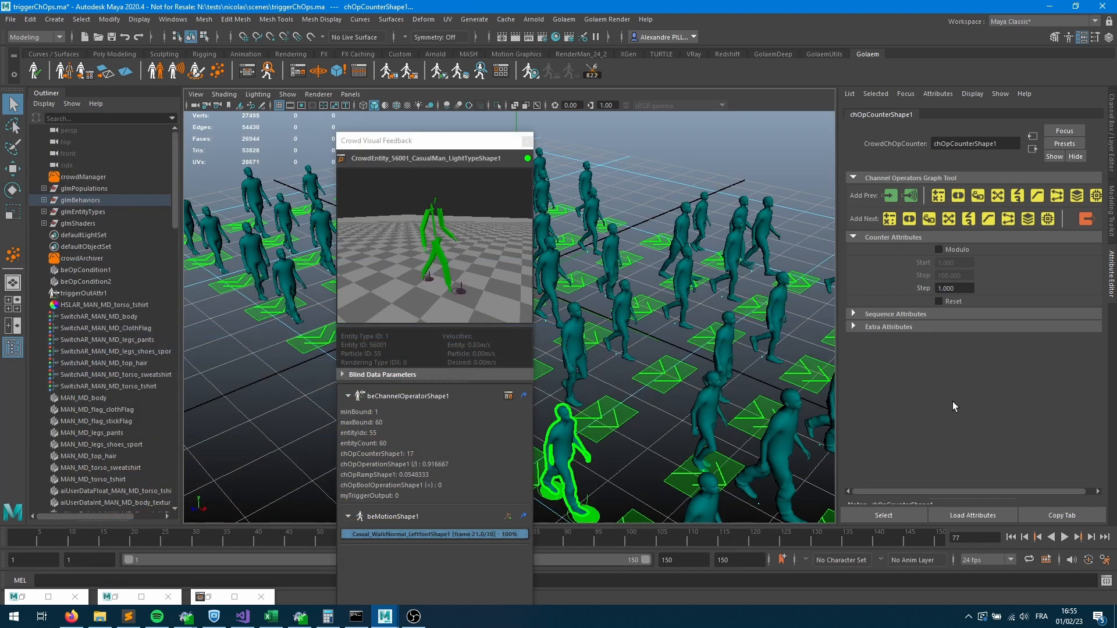
# Replay the simulation from the first frame to check the counter without Modulo, stopping at about frame 83.
pyautogui.click(1010, 537)
pyautogui.click(1064, 537)
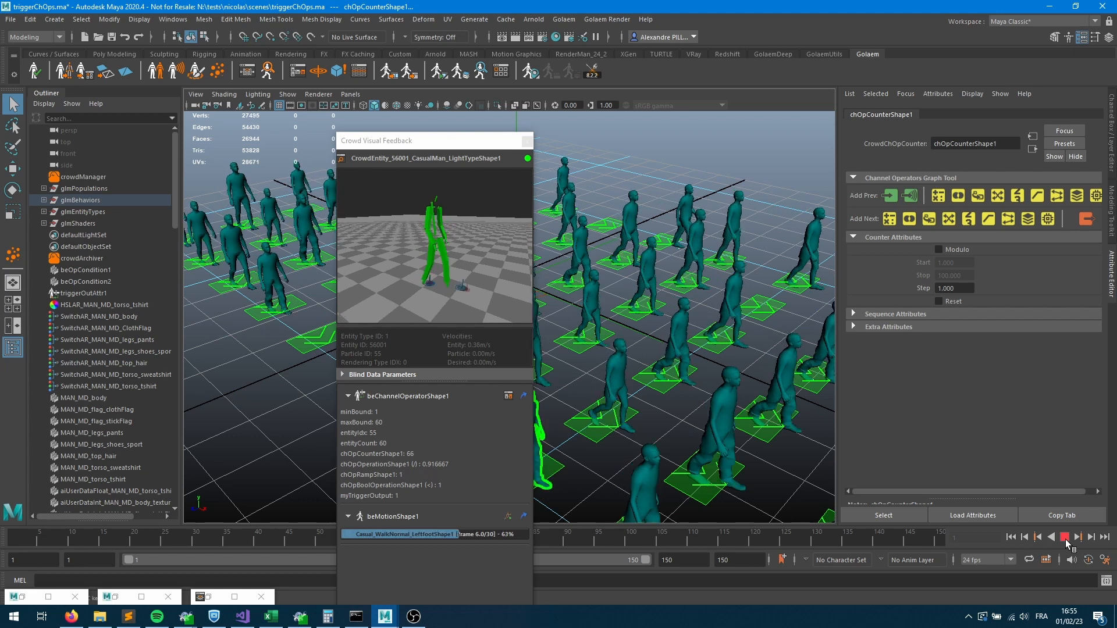
pyautogui.click(1064, 538)
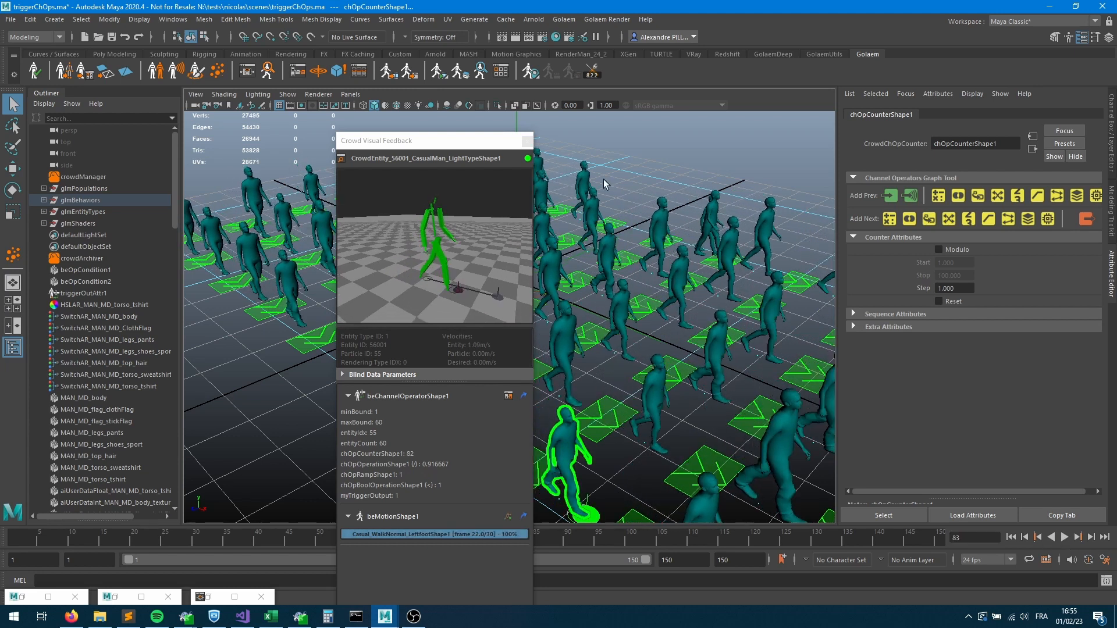
# Move the ramp curve's intermediate point to position 0.835 and value 0.380, and minimize the ChOp Editor.
pyautogui.click(300, 76)
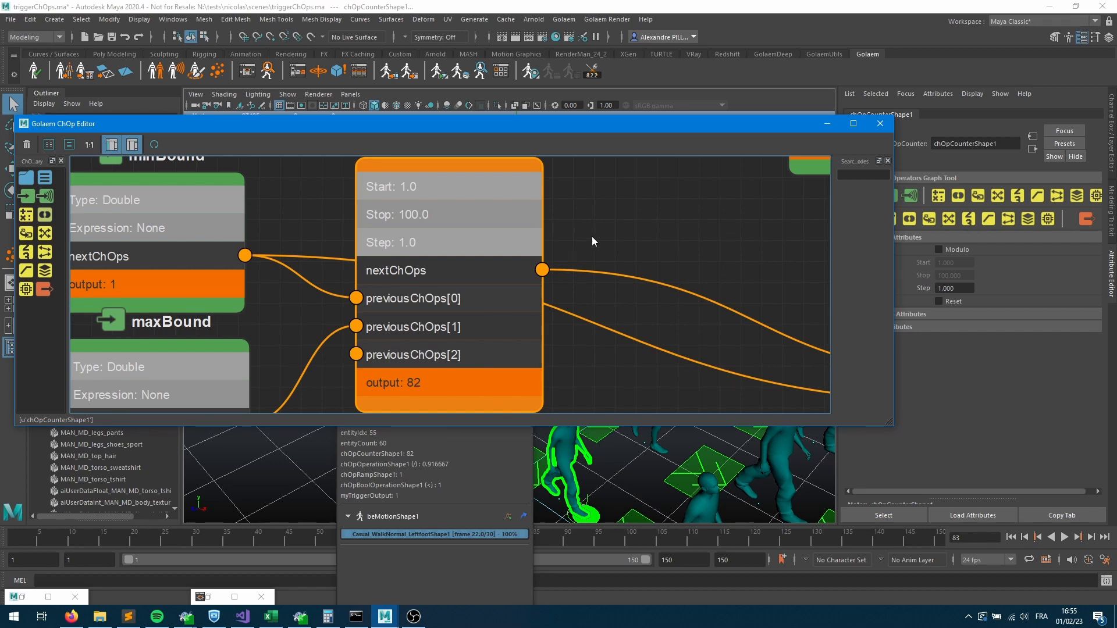
pyautogui.scroll(-5, 592, 237)
pyautogui.click(751, 288)
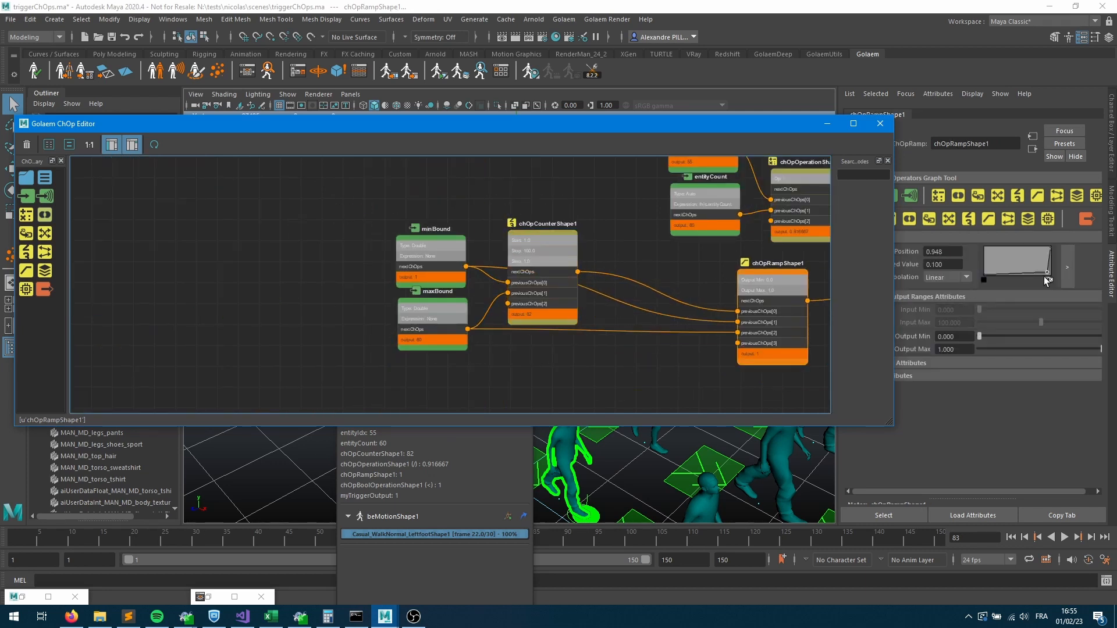
pyautogui.click(1036, 268)
pyautogui.moveTo(1037, 268); pyautogui.dragTo(1040, 264)
pyautogui.click(827, 124)
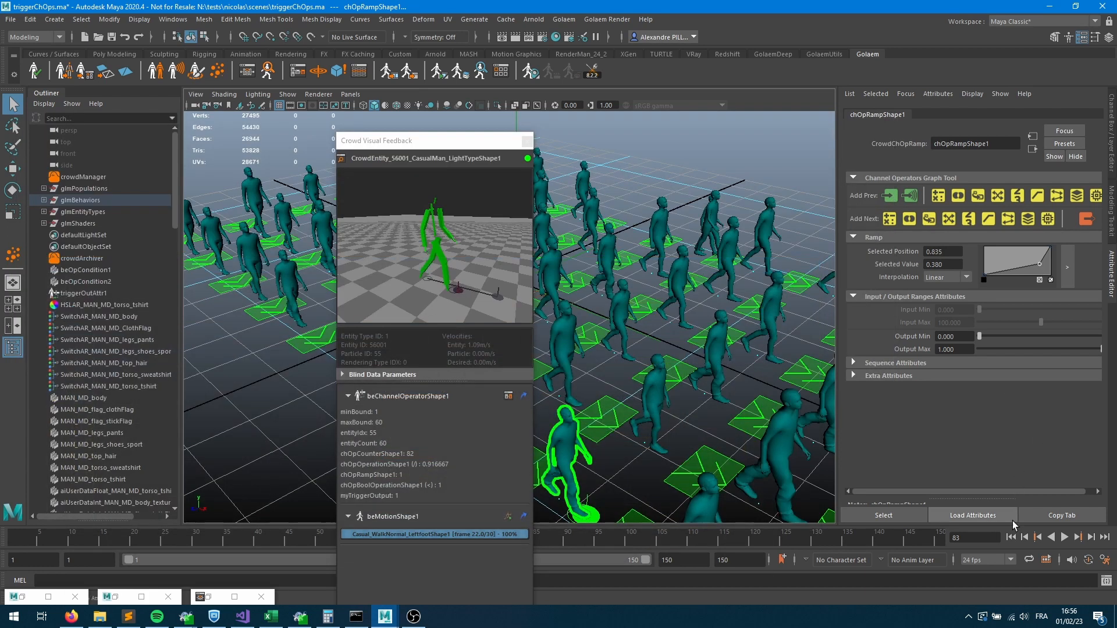
# Replay the simulation from the first frame to check the more gradual ramp, stopping at frame 100.
pyautogui.click(1010, 536)
pyautogui.click(1064, 537)
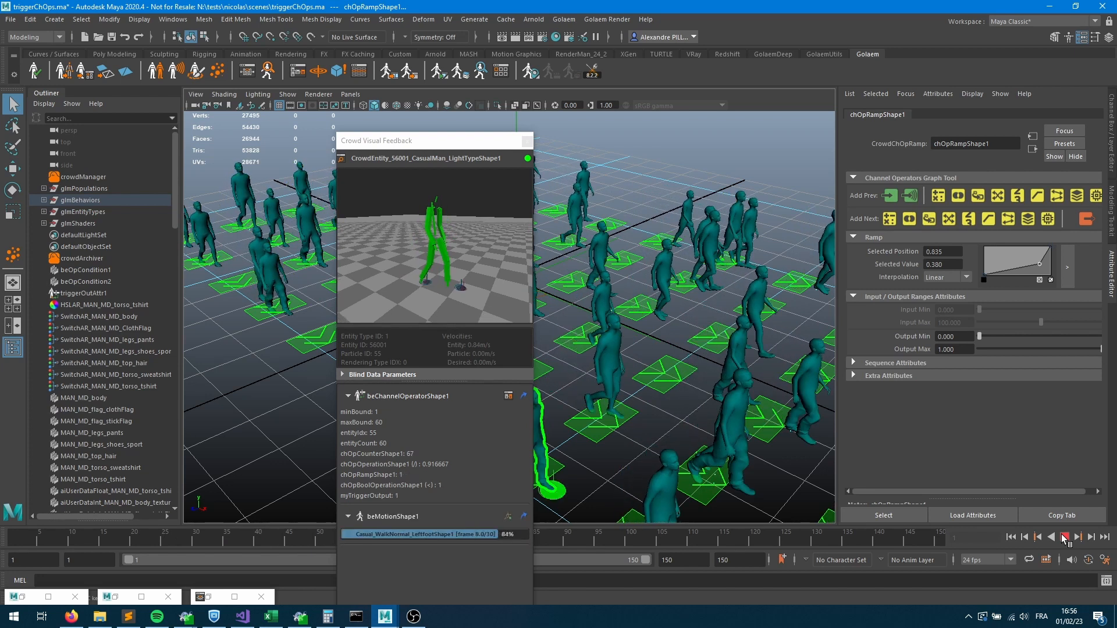
pyautogui.click(1064, 537)
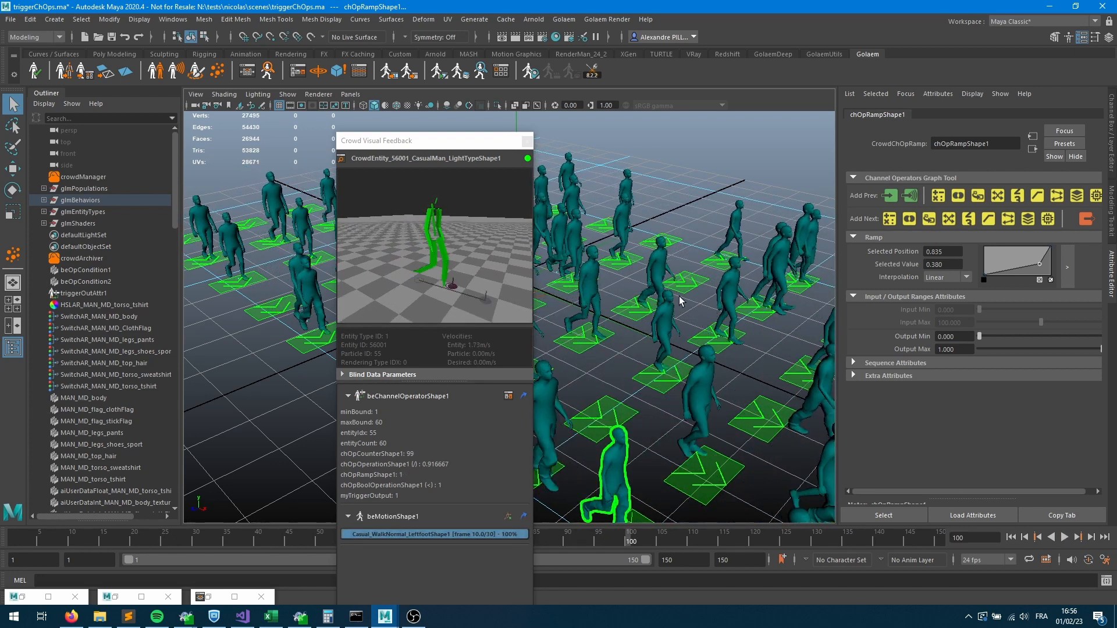
# Review the complete ChOp network, from the bounds, counter and ramp to the division, boolean operation and myTriggerOutput nodes.
pyautogui.click(308, 71)
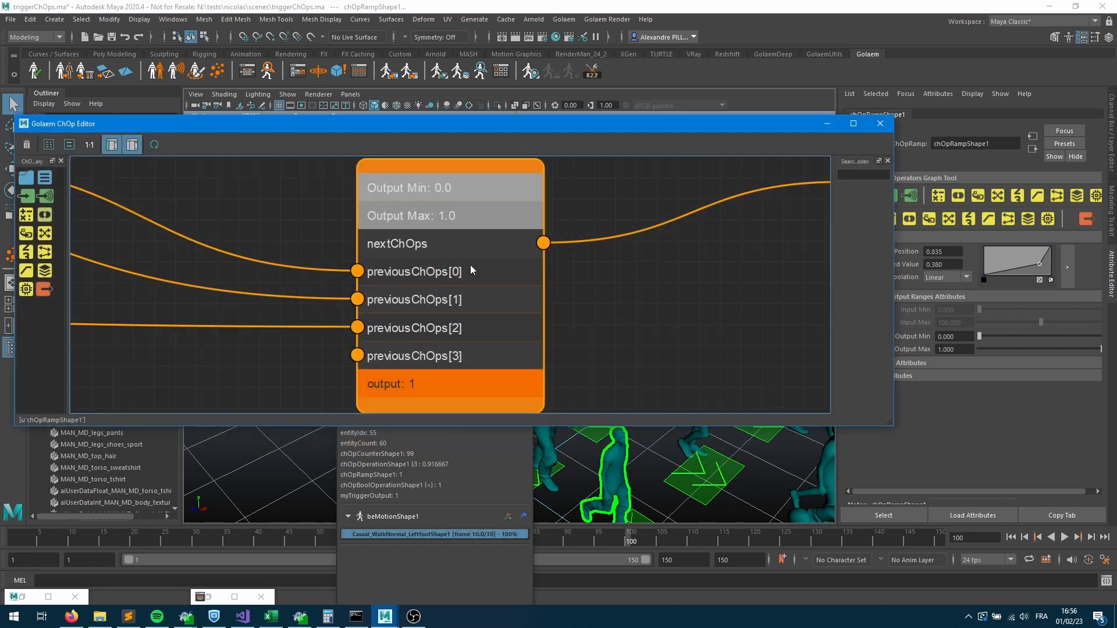
pyautogui.moveTo(515, 268); pyautogui.dragTo(431, 349, button='middle')
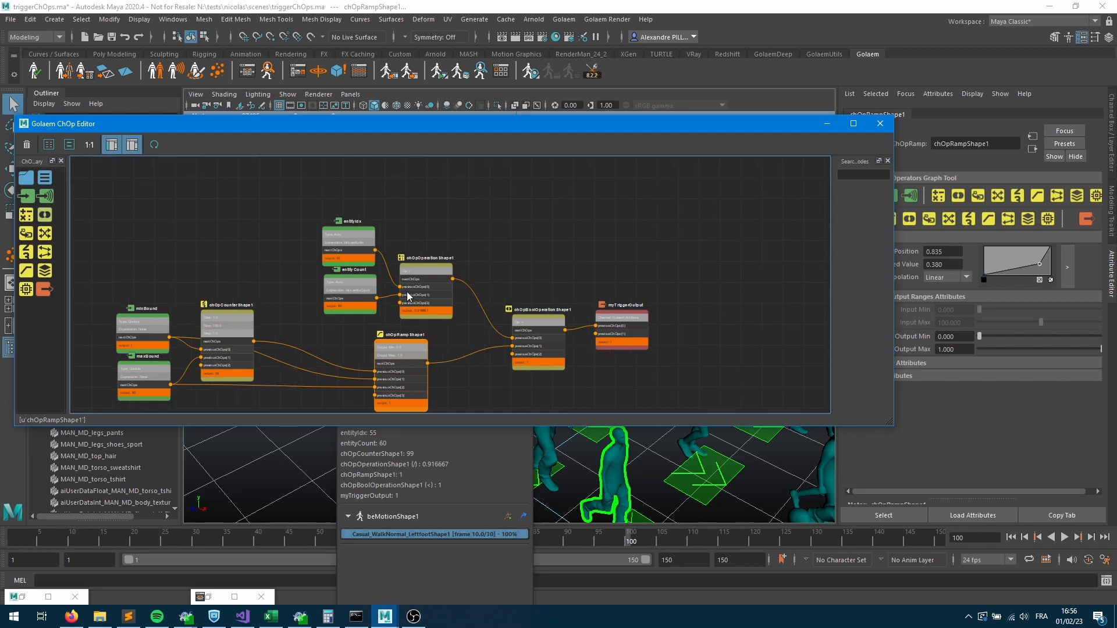
pyautogui.scroll(1, 462, 342)
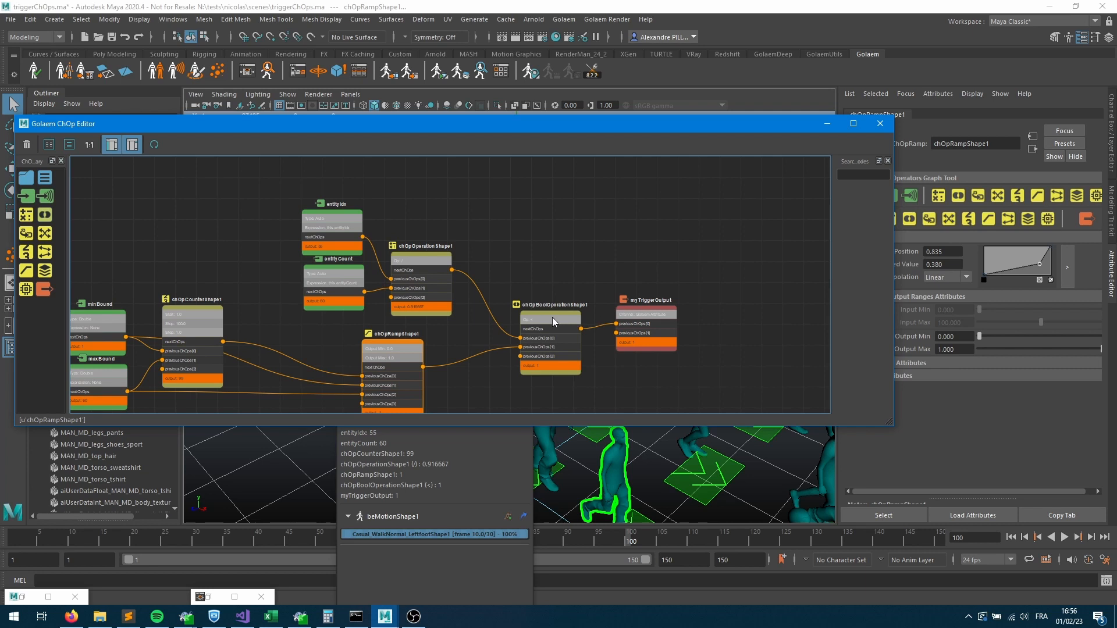
pyautogui.moveTo(341, 374); pyautogui.dragTo(485, 319, button='middle')
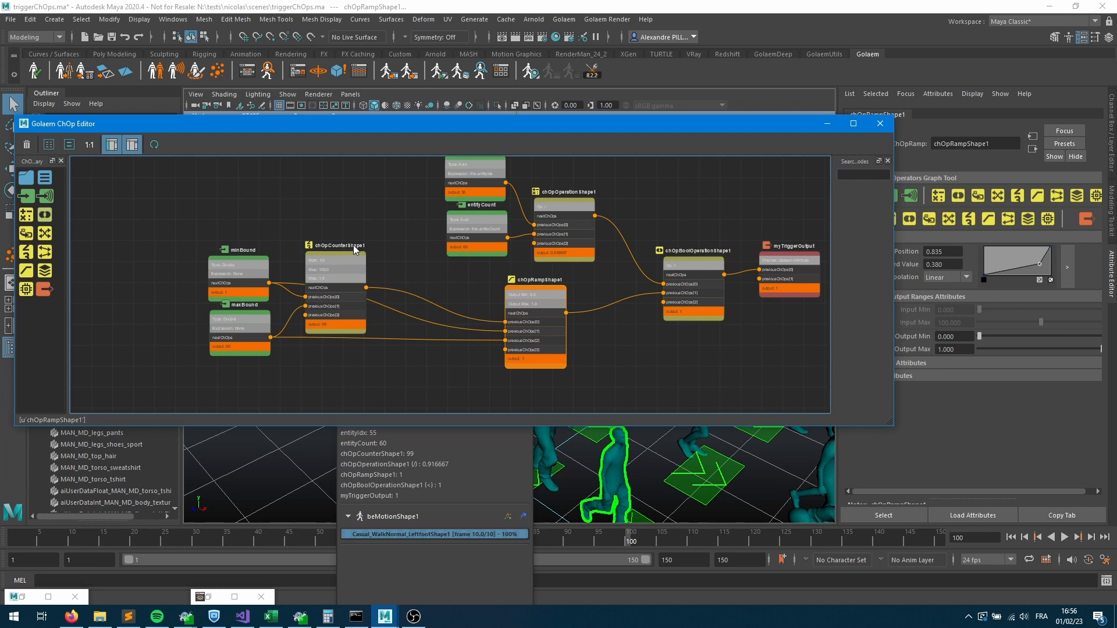
pyautogui.scroll(2, 338, 378)
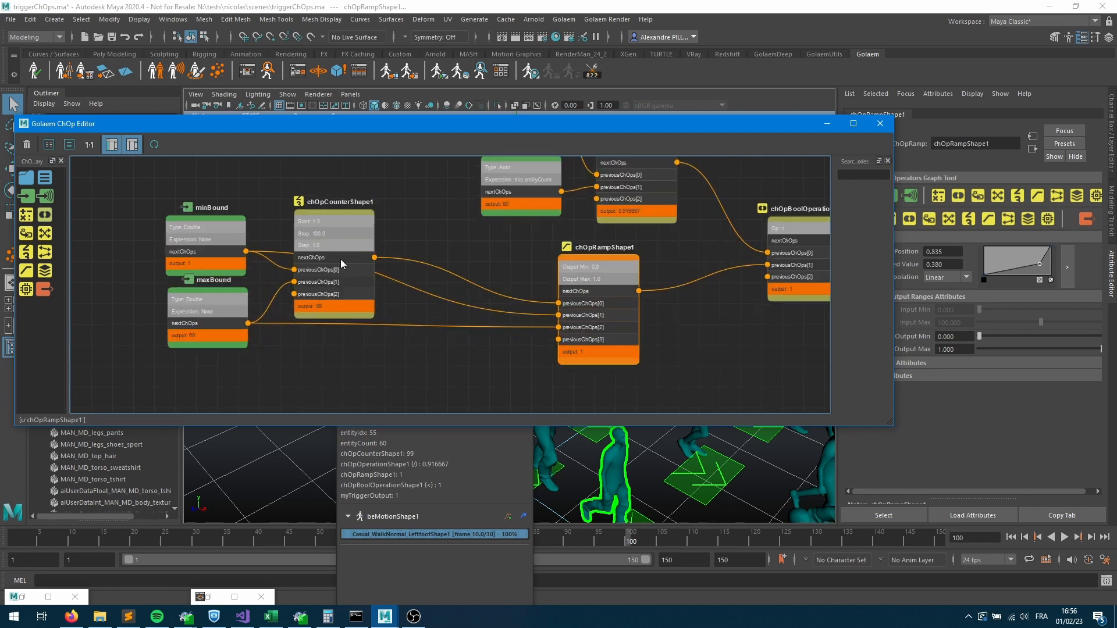
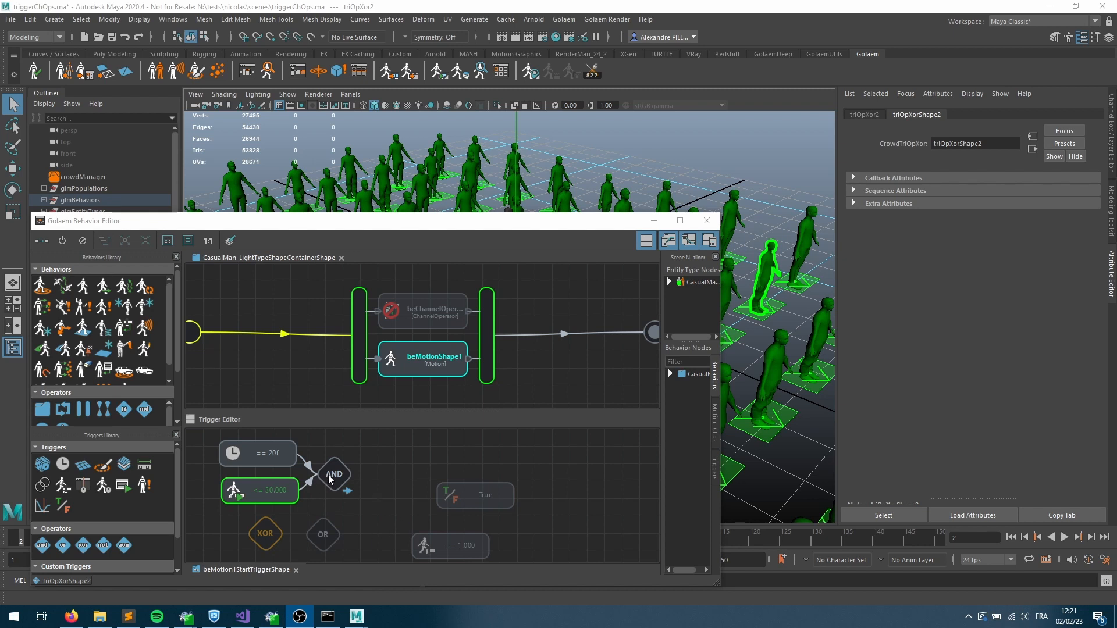
# Examine the AND operator and its two inputs, the 20-frame time trigger and the this.entityIdx expression trigger.
pyautogui.moveTo(329, 476); pyautogui.dragTo(336, 471)
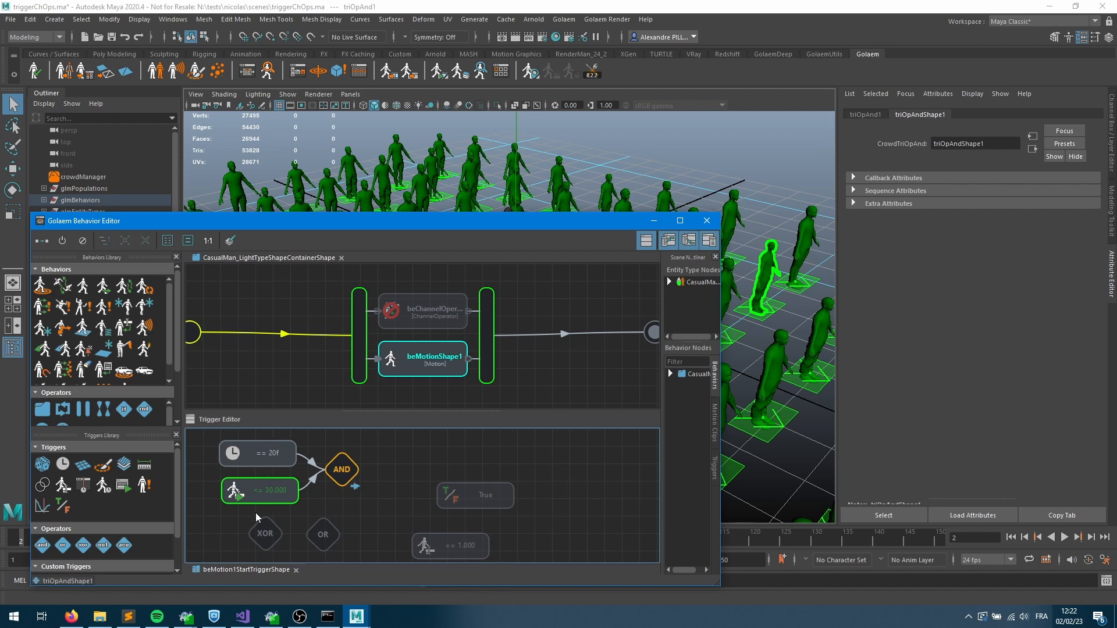
pyautogui.click(259, 455)
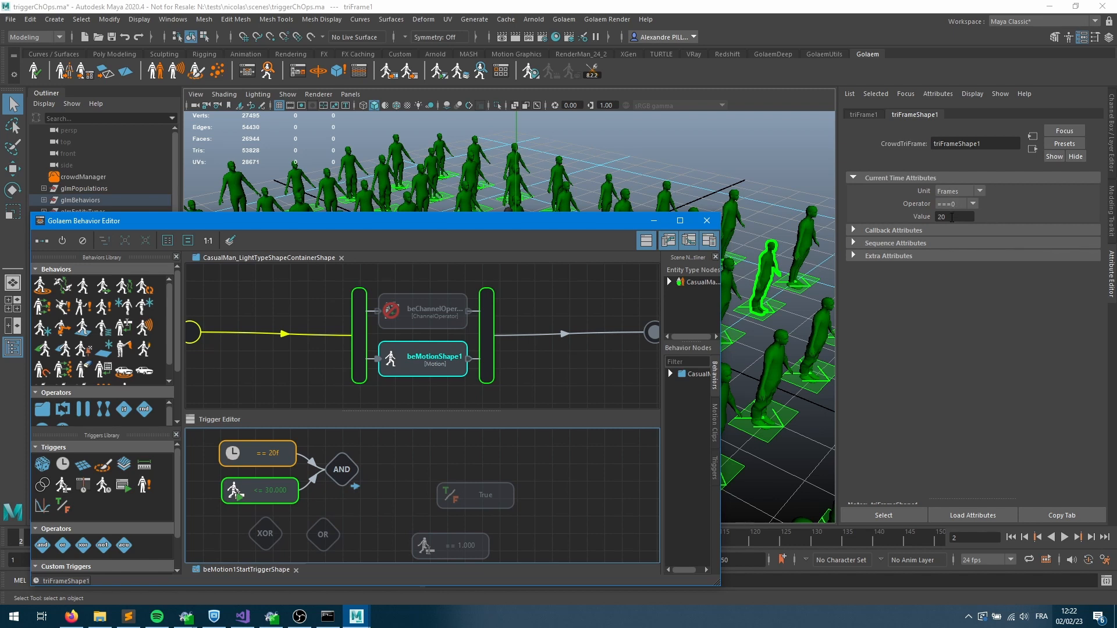
pyautogui.click(274, 494)
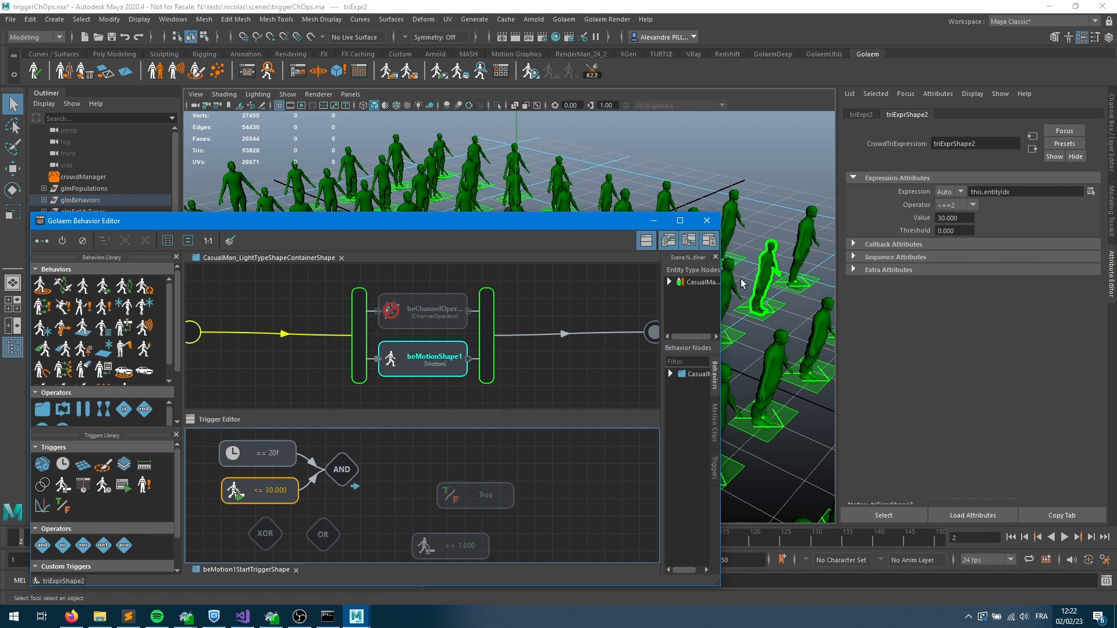
# Advance to frame 5, check the highlighted entity's ID in Crowd Visual Feedback, and reselect the this.entityIdx expression trigger.
pyautogui.click(1091, 537)
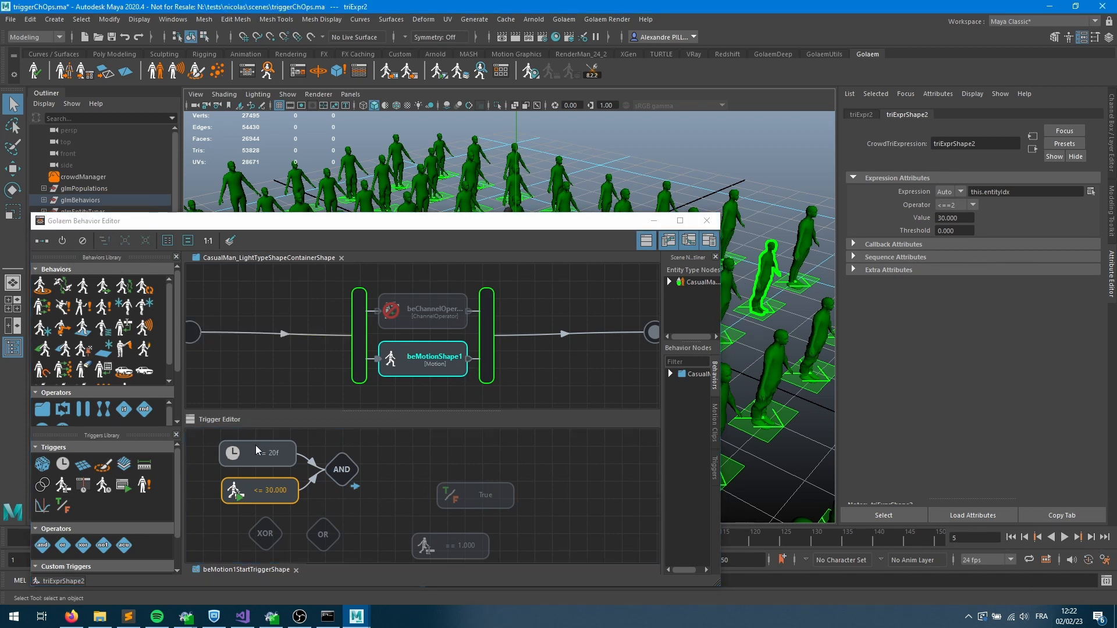
pyautogui.click(767, 268)
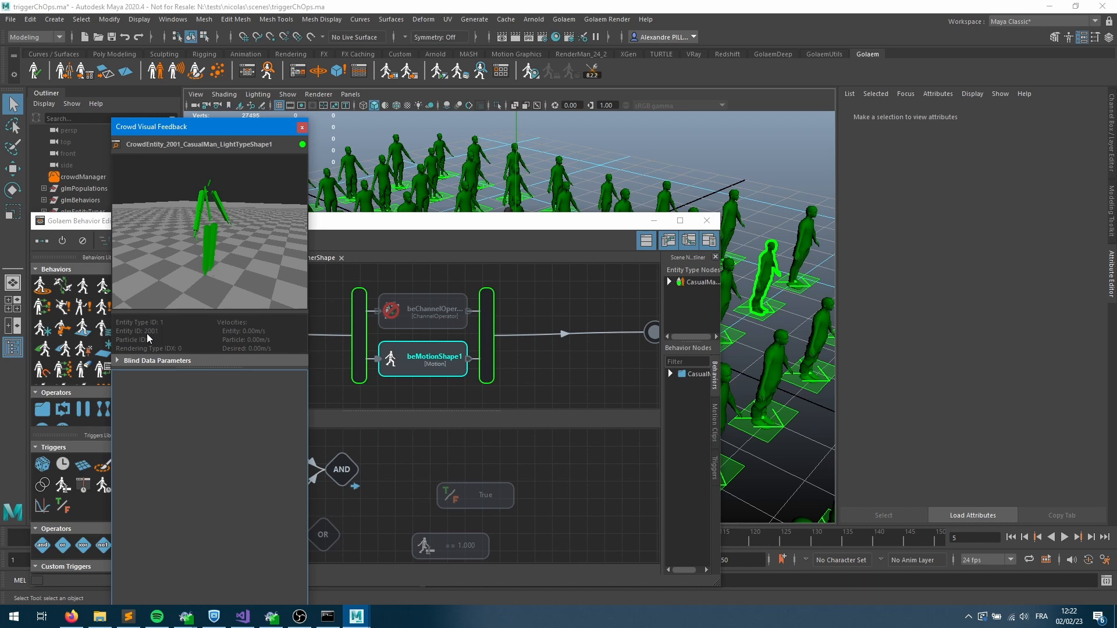
pyautogui.click(424, 456)
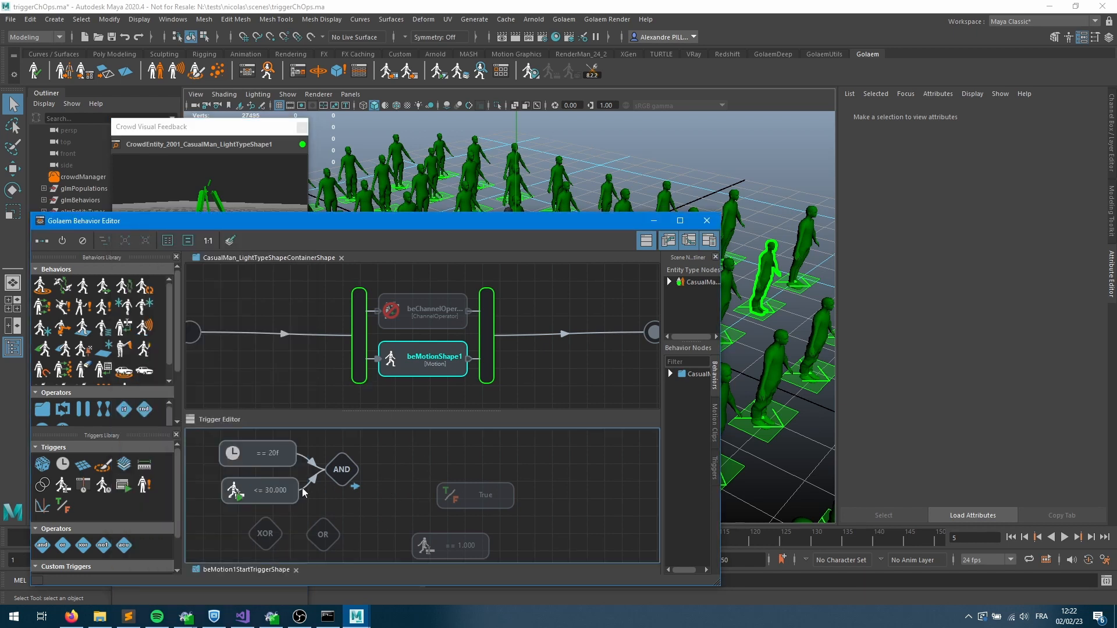
pyautogui.click(283, 495)
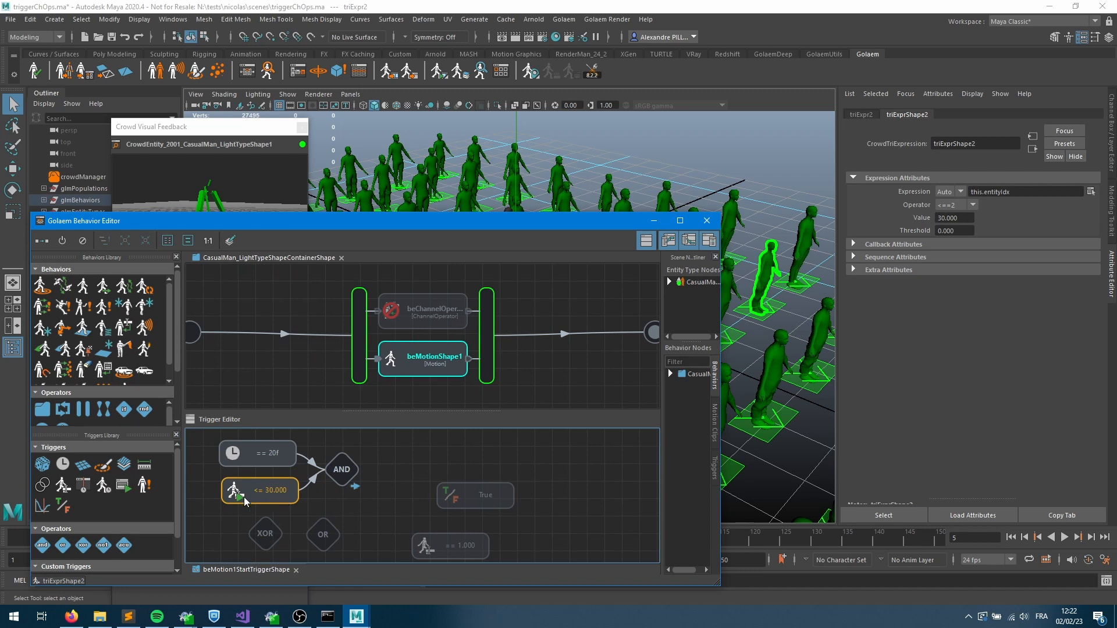
# Advance the simulation to frame 21 to check when the AND operator starts the walking motion.
pyautogui.click(1092, 537)
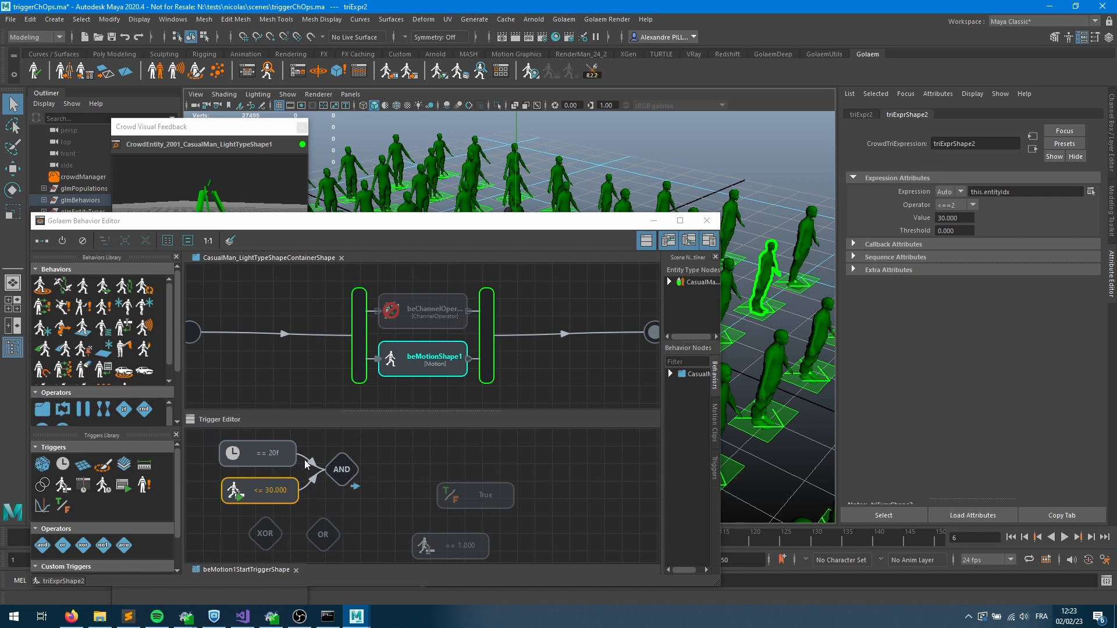
pyautogui.click(1091, 538)
pyautogui.click(1091, 538)
pyautogui.click(1091, 537)
pyautogui.click(1091, 537)
pyautogui.click(1091, 538)
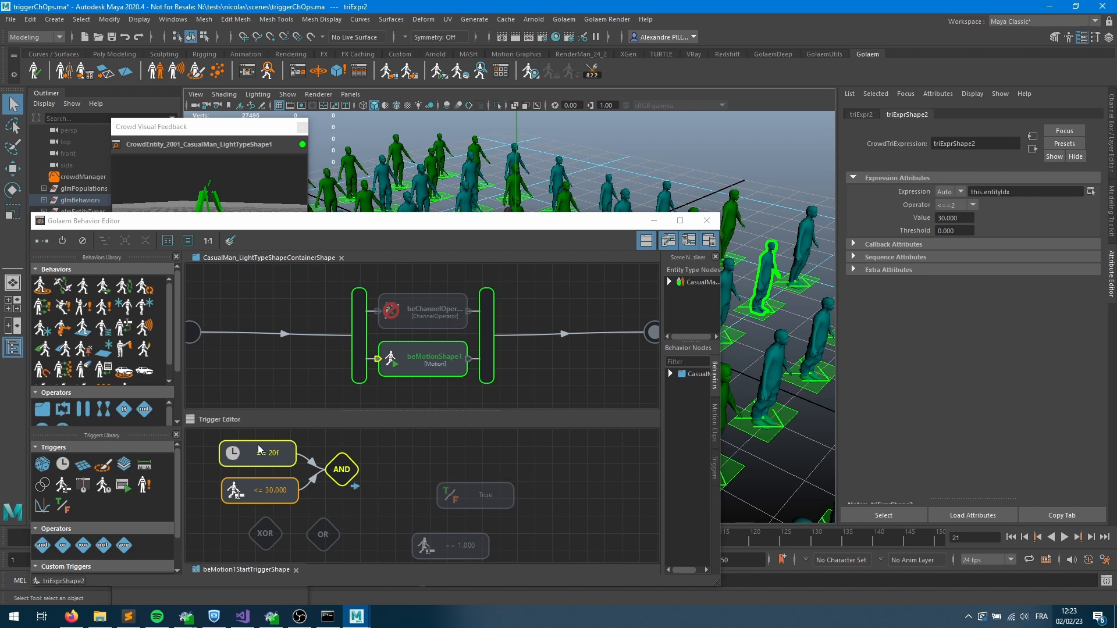
# Replay the simulation from the first frame and stop exactly at frame 20 to check the AND condition.
pyautogui.click(1011, 537)
pyautogui.click(1065, 537)
pyautogui.click(1065, 537)
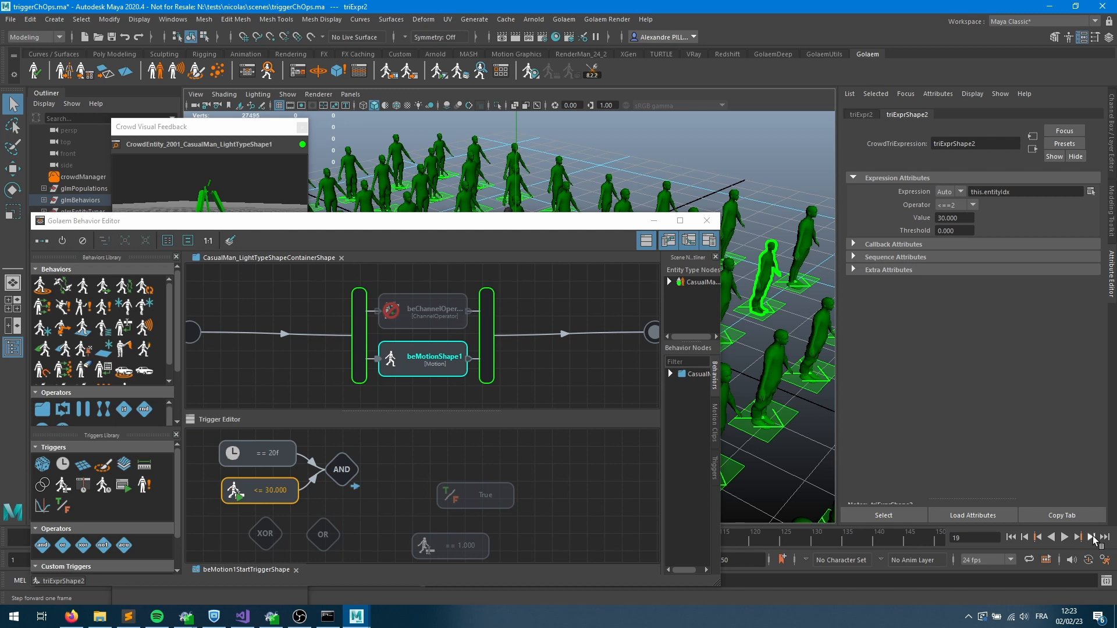
pyautogui.click(1091, 537)
# Inspect the this.entityIdx expression trigger at frame 20 and play the simulation on to frame 89.
pyautogui.click(419, 470)
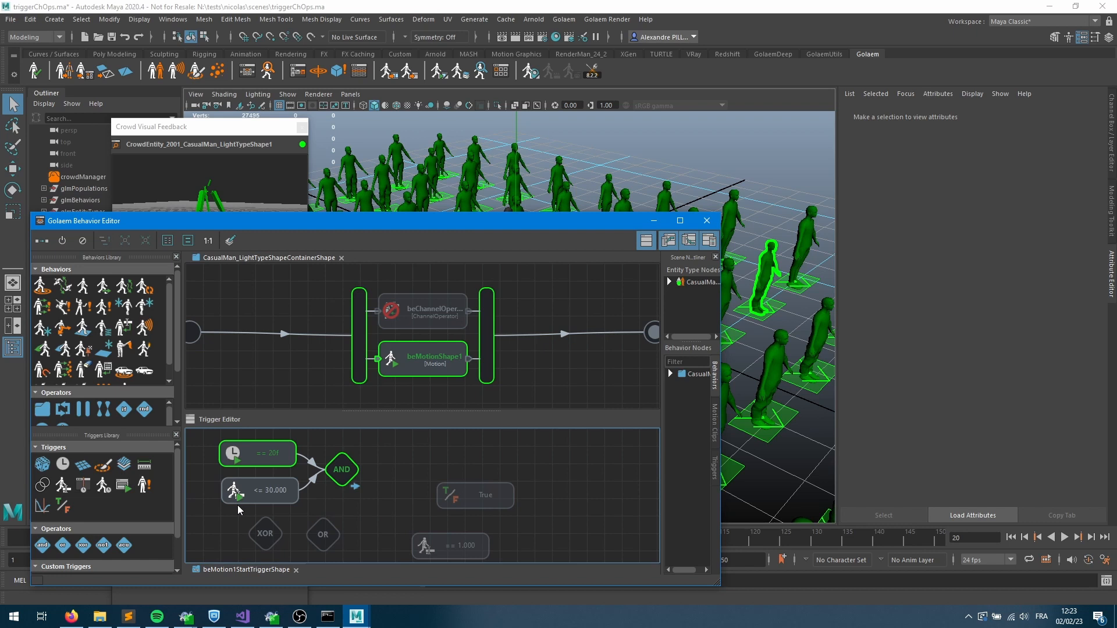
pyautogui.click(249, 483)
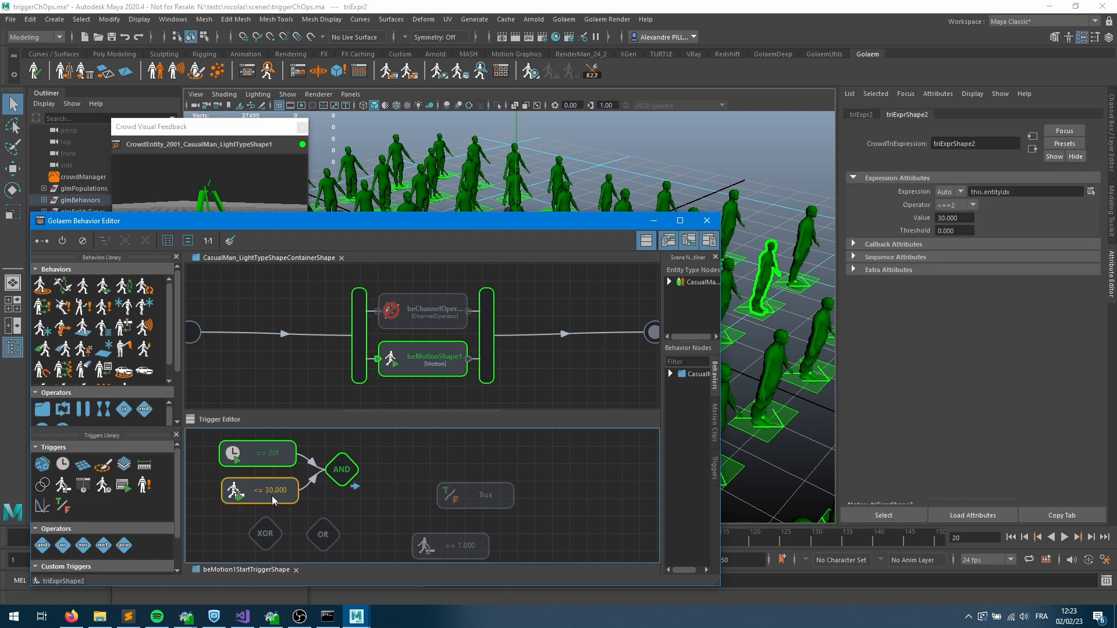
pyautogui.click(1071, 539)
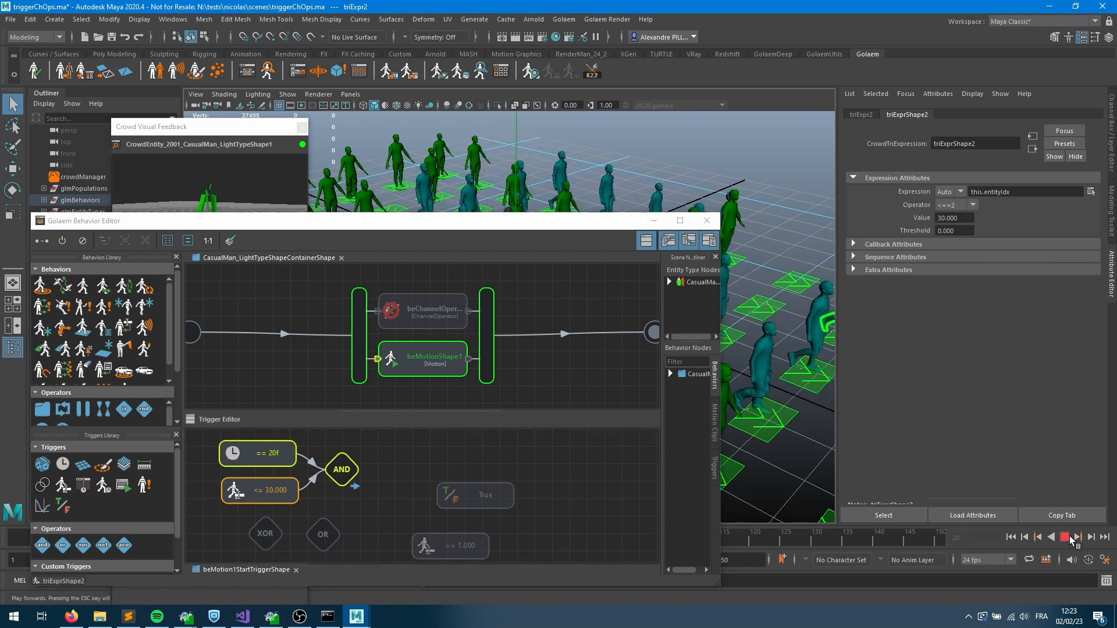
pyautogui.press('Escape')
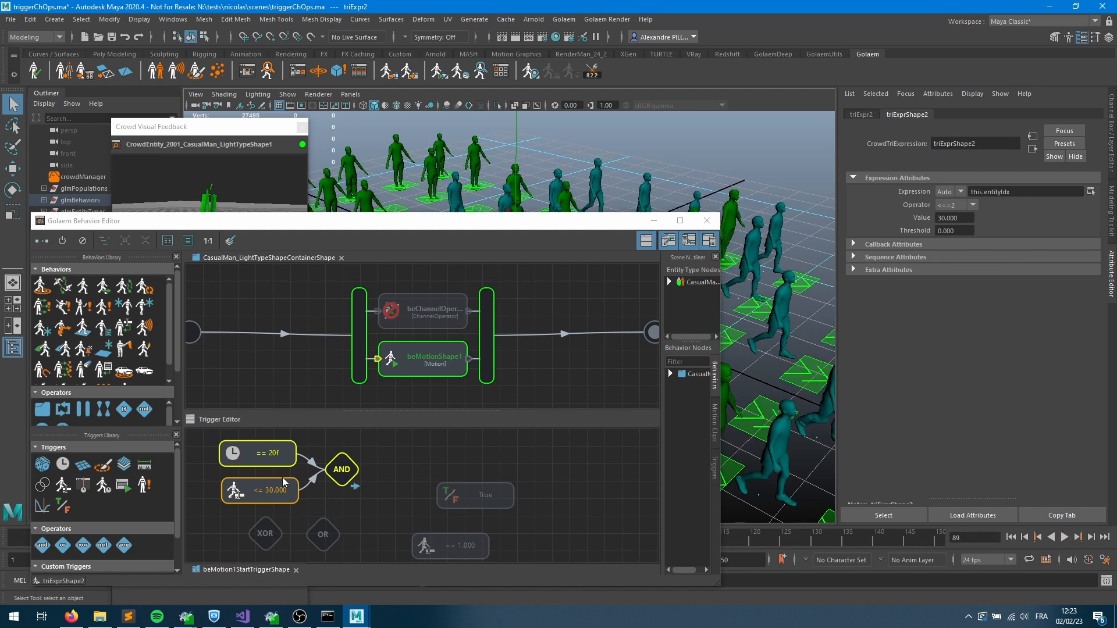
# Replace the AND operator with the OR operator to combine the 20-frame time trigger and the entityIdx expression trigger.
pyautogui.moveTo(349, 475); pyautogui.dragTo(433, 475)
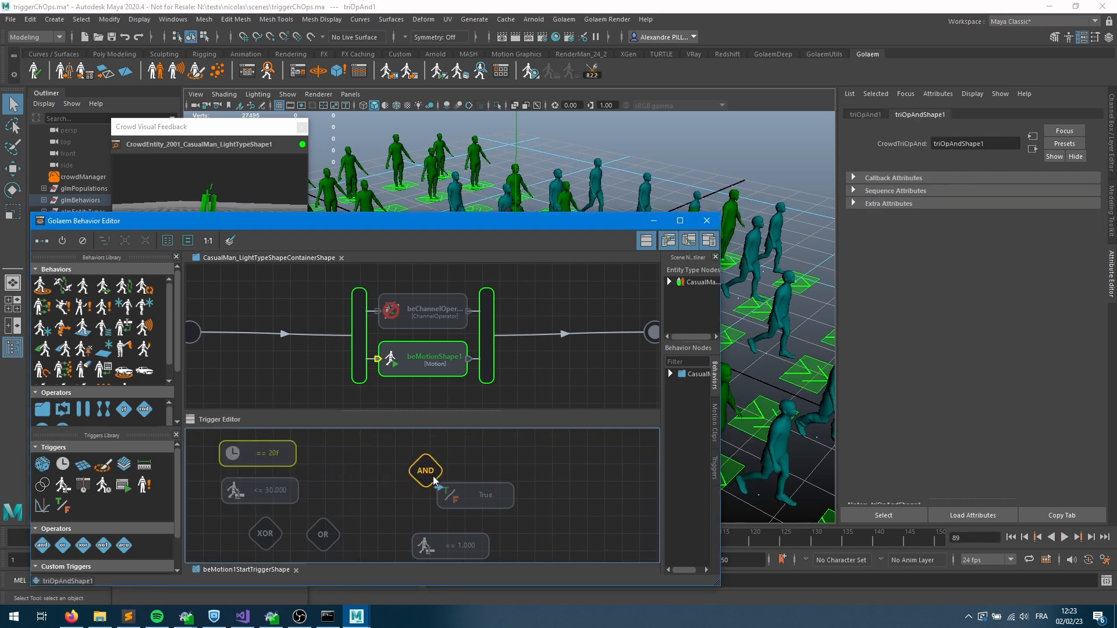
pyautogui.moveTo(336, 533); pyautogui.dragTo(359, 472)
pyautogui.moveTo(279, 451); pyautogui.dragTo(331, 476)
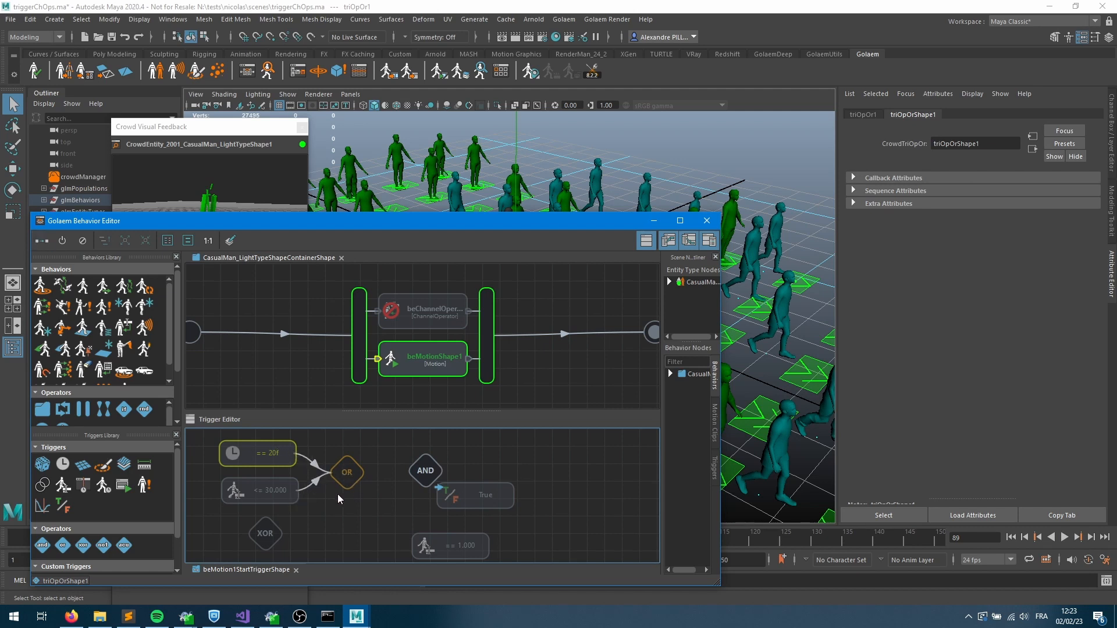
pyautogui.click(351, 478)
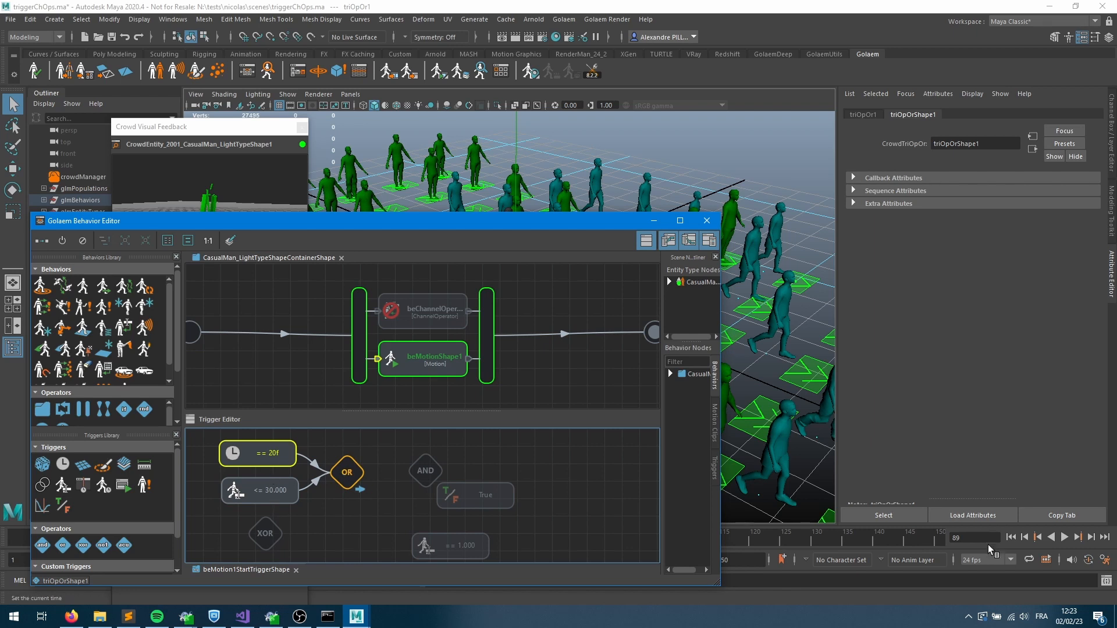
# Restart the simulation with the OR operator, step frame by frame to frame 21, and play on to frame 54.
pyautogui.click(1011, 537)
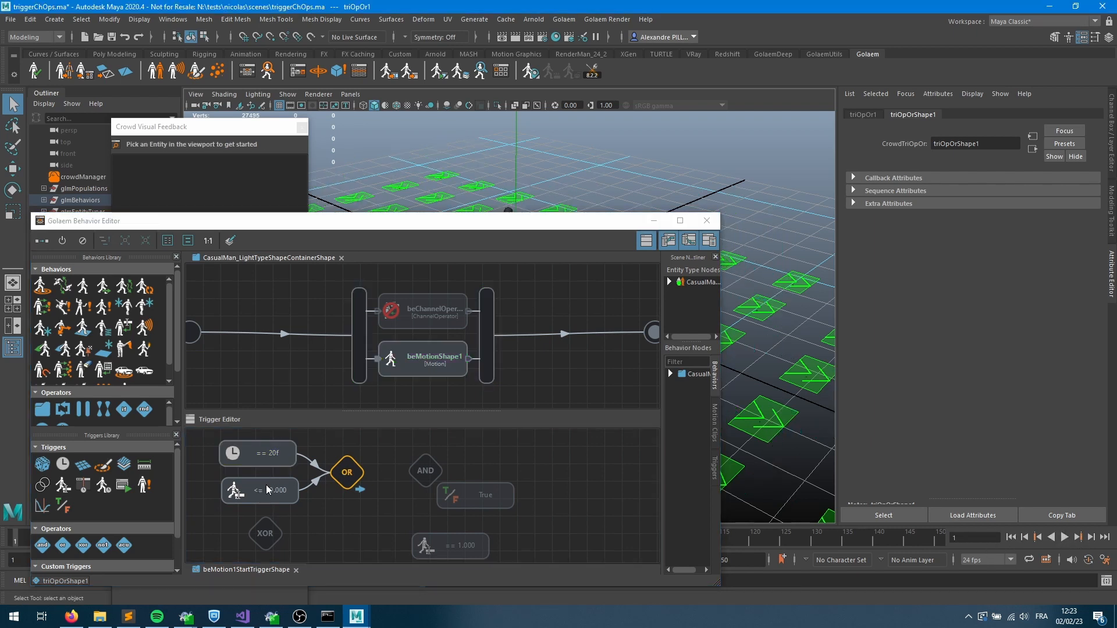
pyautogui.click(1091, 537)
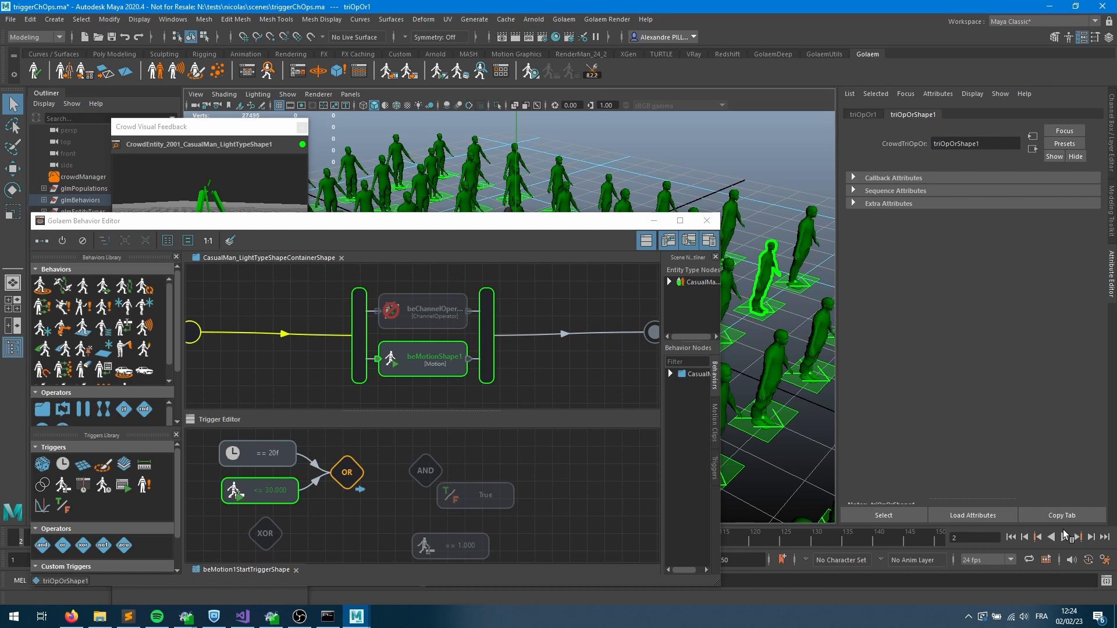
pyautogui.click(1090, 537)
pyautogui.click(1091, 537)
pyautogui.click(1091, 537)
pyautogui.click(1090, 537)
pyautogui.click(1091, 537)
pyautogui.click(1091, 536)
pyautogui.click(1091, 537)
pyautogui.click(1091, 537)
pyautogui.click(1091, 537)
pyautogui.click(1091, 537)
pyautogui.click(1091, 536)
pyautogui.click(1091, 537)
pyautogui.click(1091, 536)
pyautogui.click(1091, 537)
pyautogui.click(1091, 537)
pyautogui.click(1091, 537)
pyautogui.click(1091, 537)
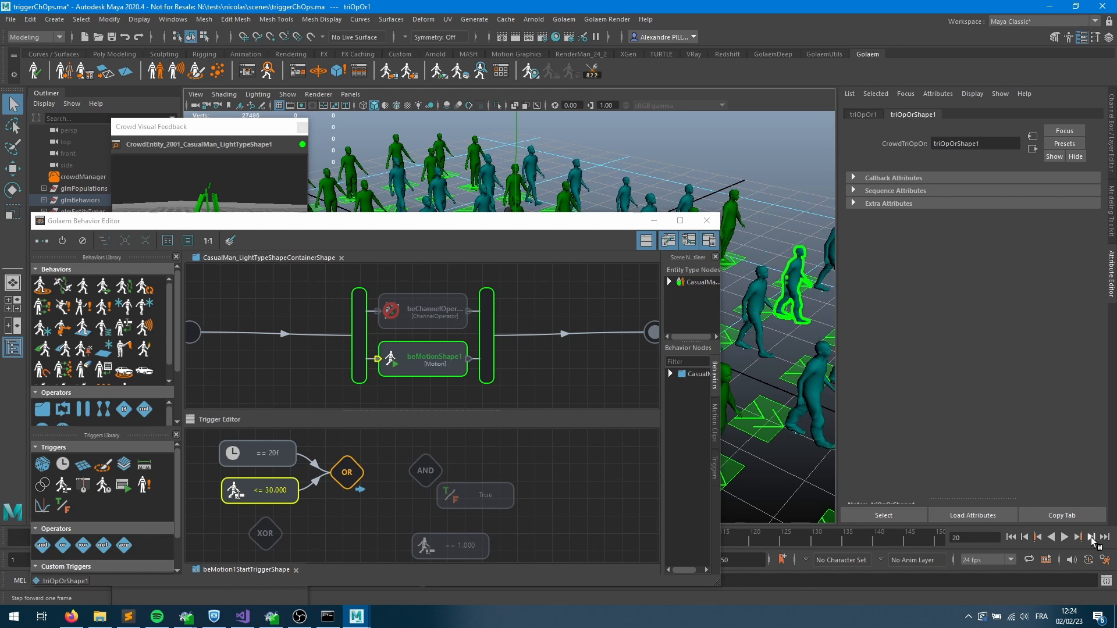
pyautogui.click(1091, 537)
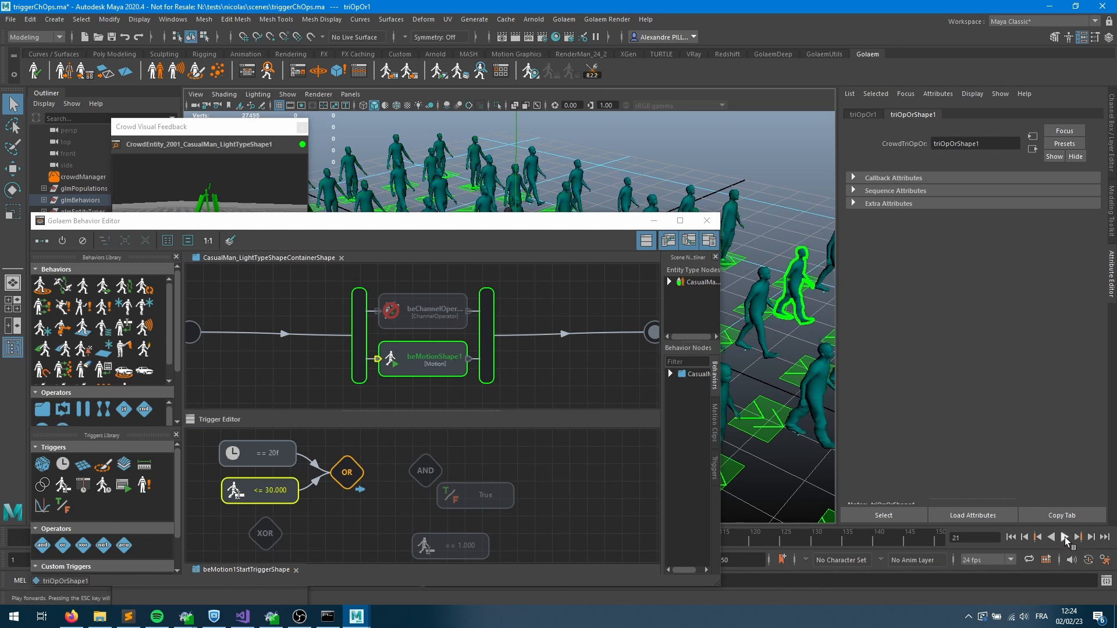
pyautogui.click(1064, 537)
pyautogui.click(1065, 537)
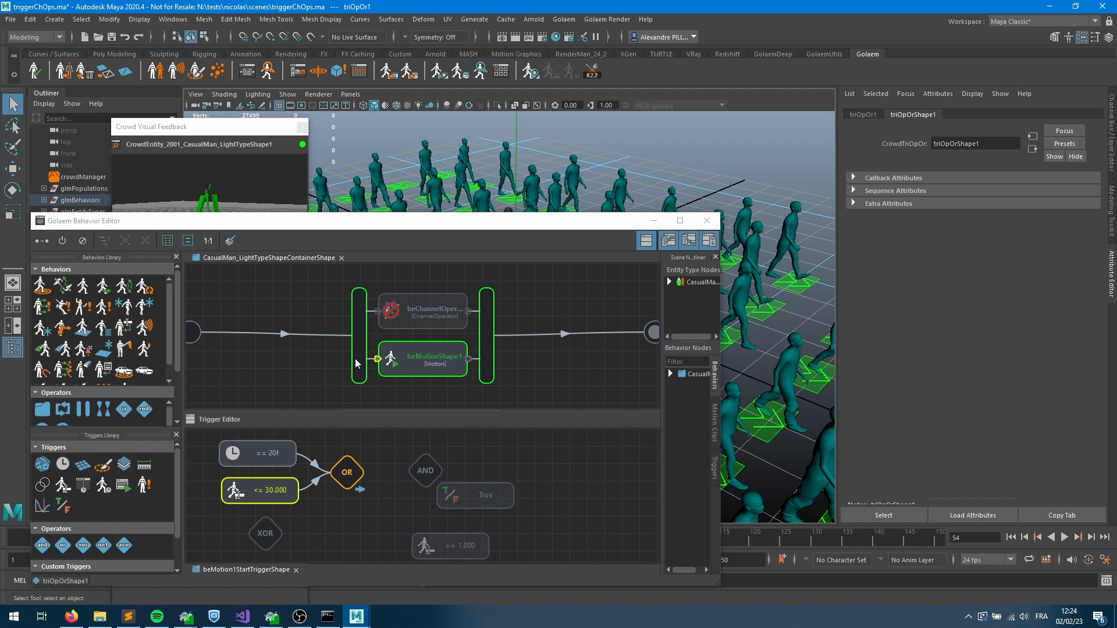
# Replace the OR operator with the XOR operator, combining the entityIdx expression trigger with the True trigger.
pyautogui.moveTo(348, 480); pyautogui.dragTo(420, 473)
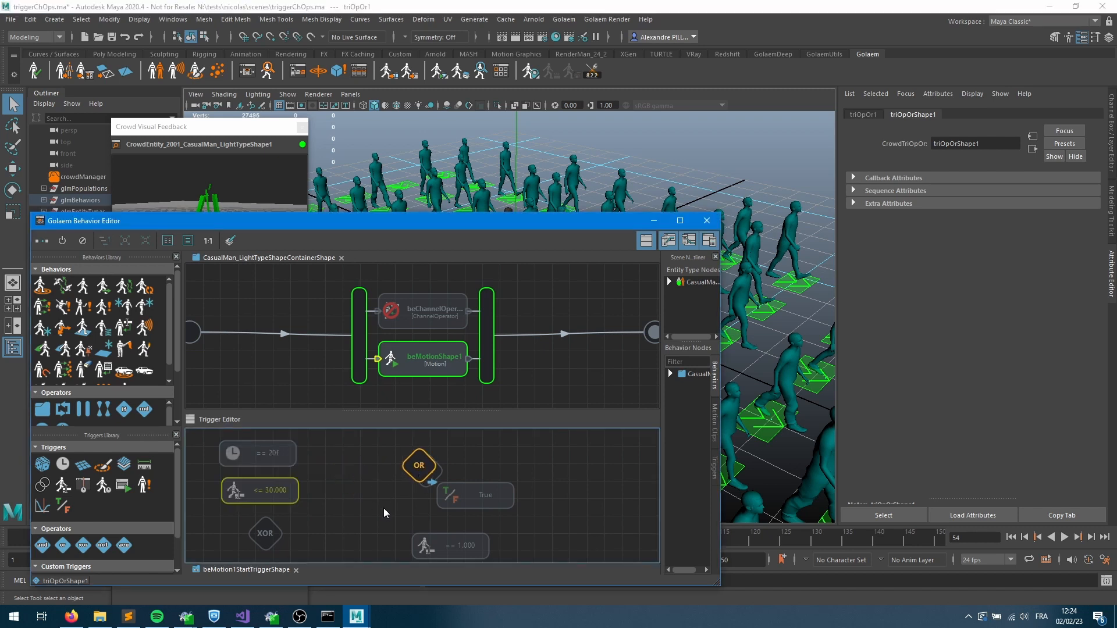
pyautogui.moveTo(271, 532); pyautogui.dragTo(320, 477)
pyautogui.moveTo(462, 512); pyautogui.dragTo(351, 502)
pyautogui.moveTo(283, 522); pyautogui.dragTo(291, 524)
pyautogui.click(344, 511)
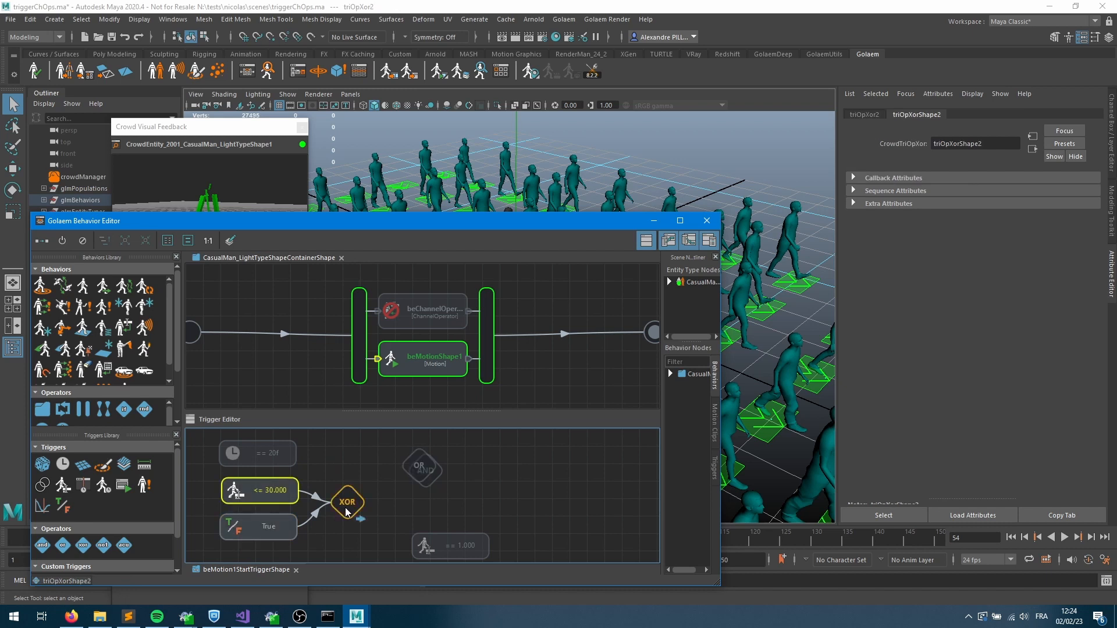
# Examine the attributes of the entityIdx expression trigger, the True trigger and the XOR operator.
pyautogui.click(268, 501)
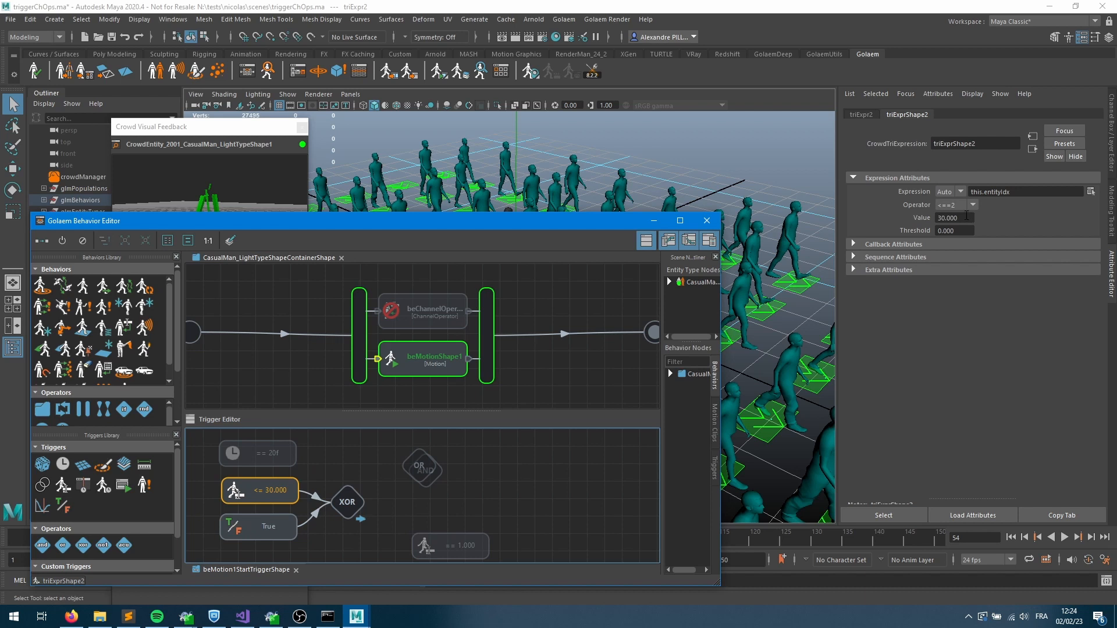
pyautogui.click(268, 534)
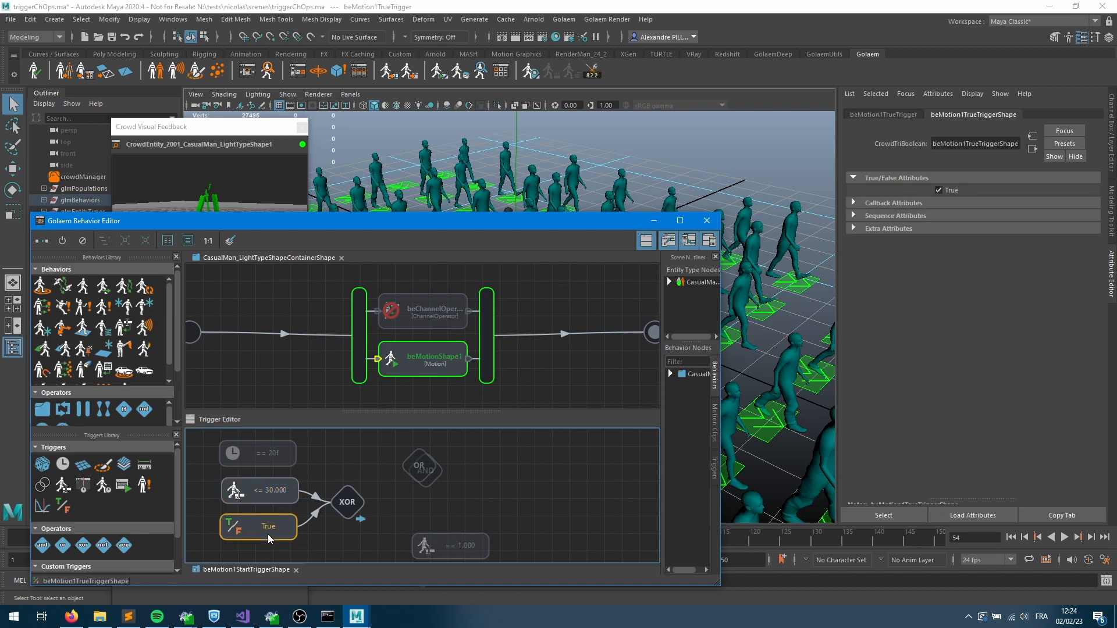
pyautogui.click(346, 509)
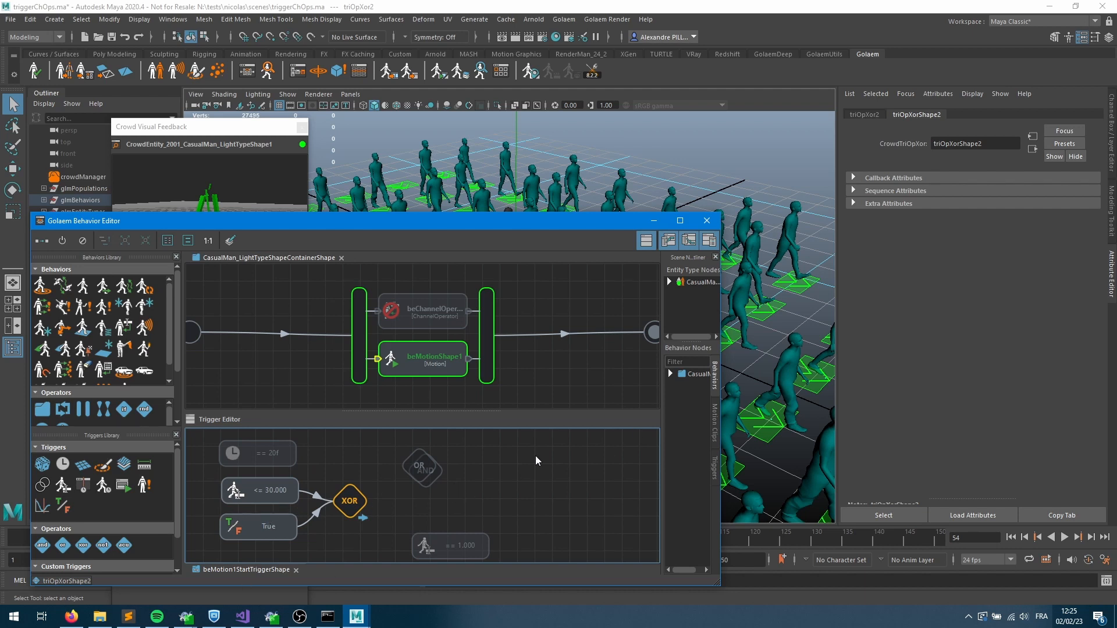
# Restart the simulation, advance to frame 2, and move the unused OR operator clear of the AND operator.
pyautogui.click(1012, 537)
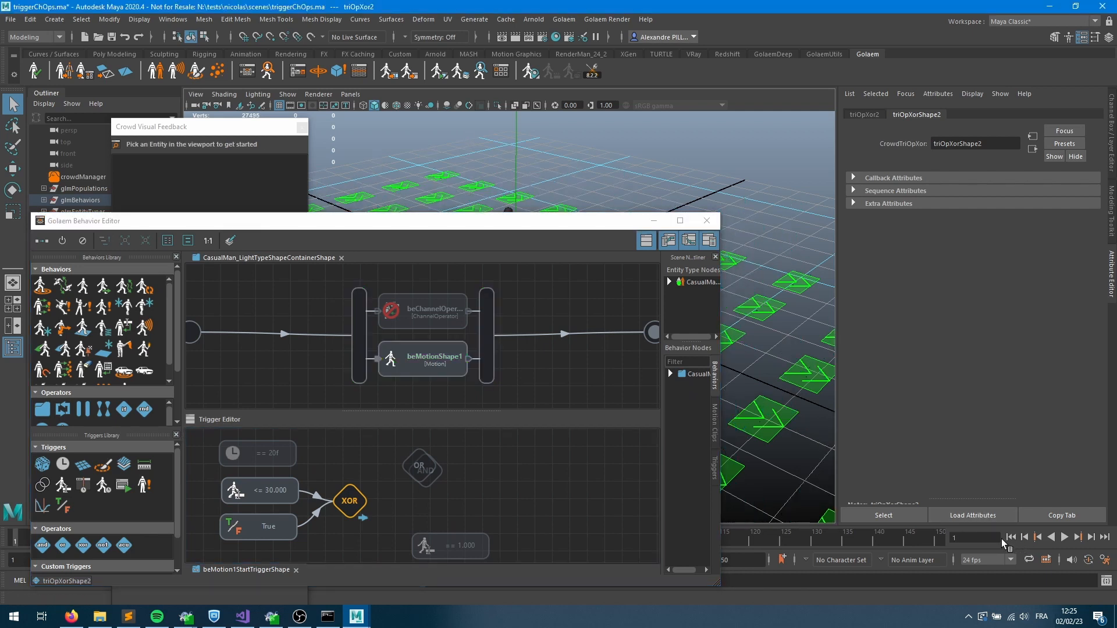
pyautogui.click(1091, 538)
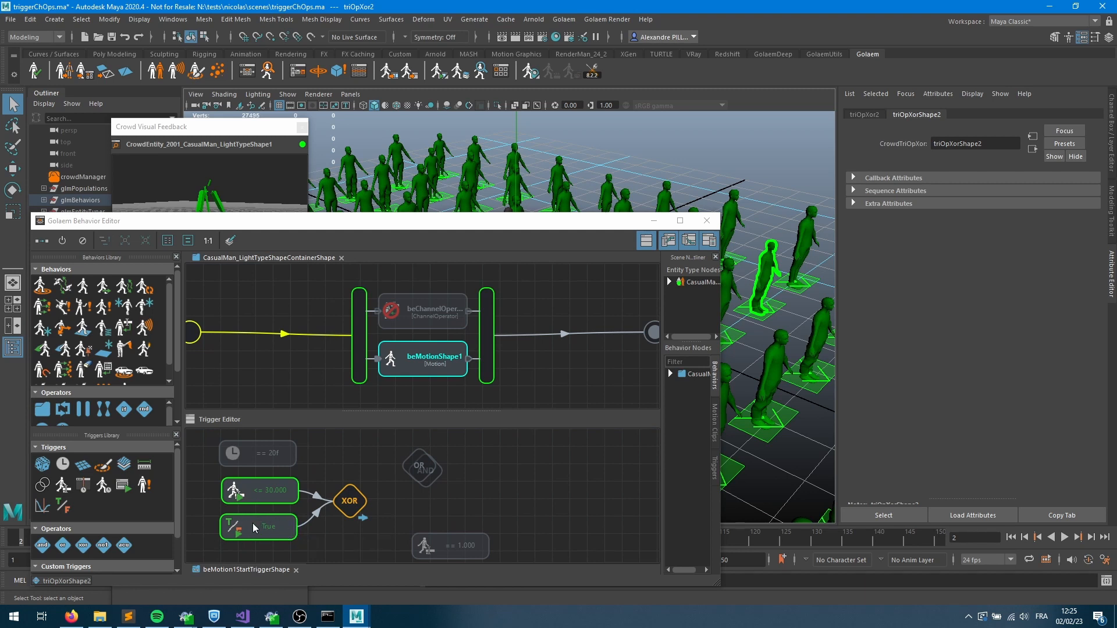
pyautogui.click(373, 492)
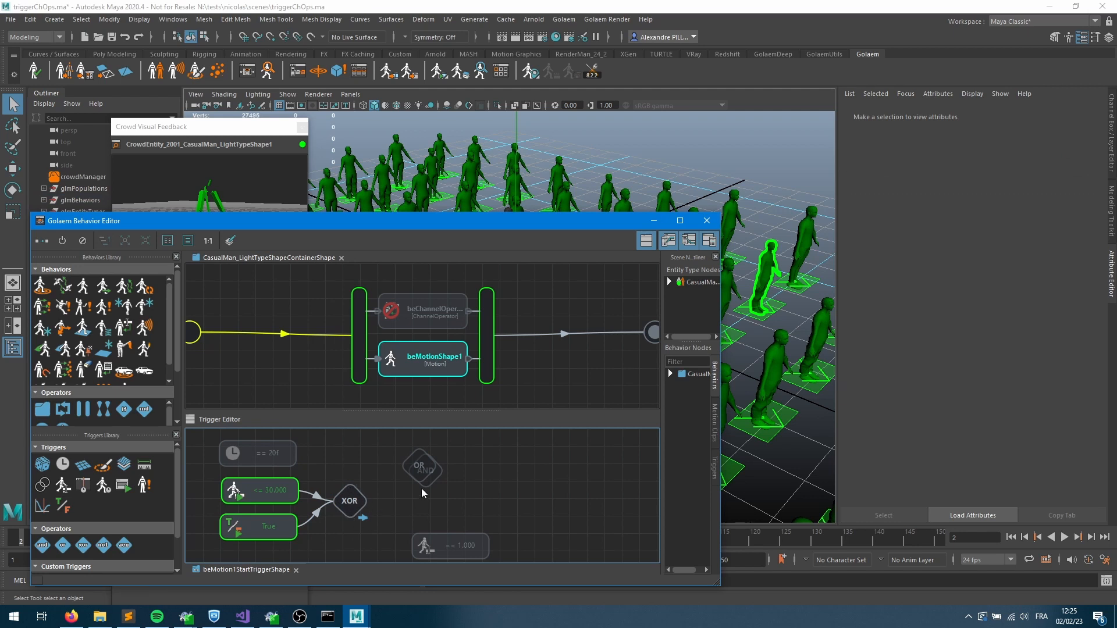
pyautogui.moveTo(419, 465); pyautogui.dragTo(397, 457)
pyautogui.click(411, 504)
# Step the simulation to frame 9 and check a walking entity's ID in Crowd Visual Feedback, closing that window.
pyautogui.click(1089, 537)
pyautogui.click(1089, 538)
pyautogui.click(1091, 538)
pyautogui.click(1091, 538)
pyautogui.click(1091, 538)
pyautogui.click(1091, 537)
pyautogui.click(1091, 537)
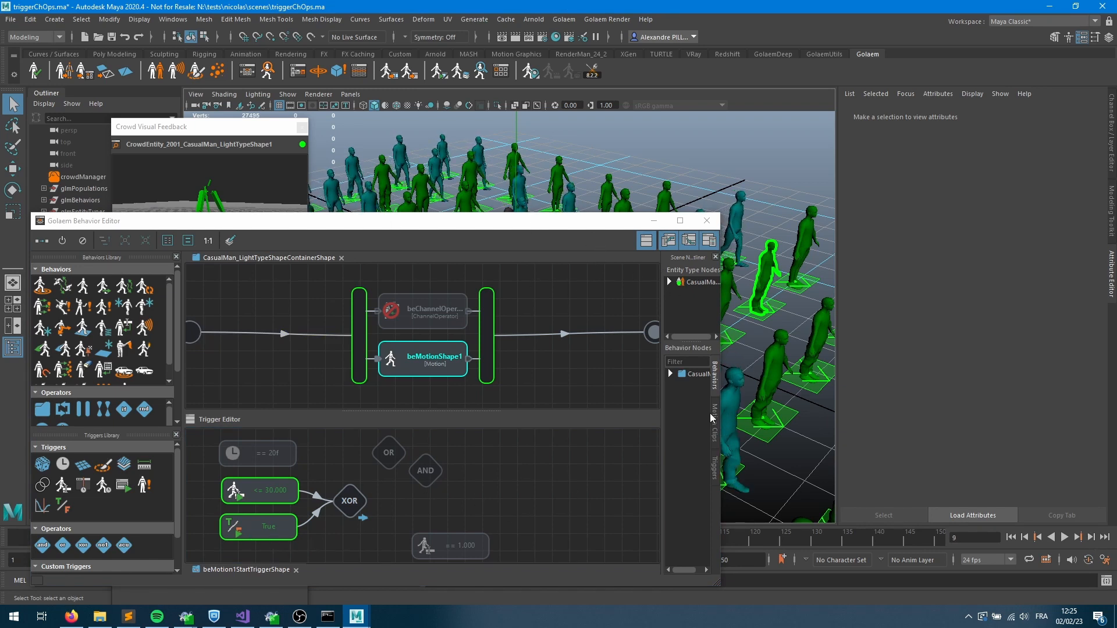
pyautogui.click(736, 402)
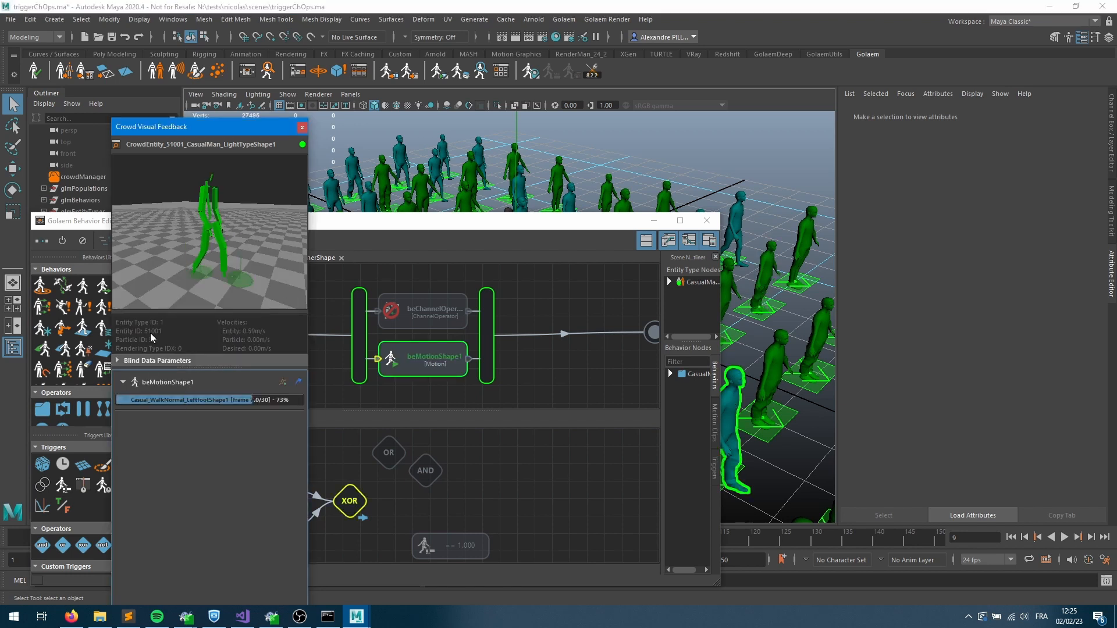
pyautogui.click(301, 128)
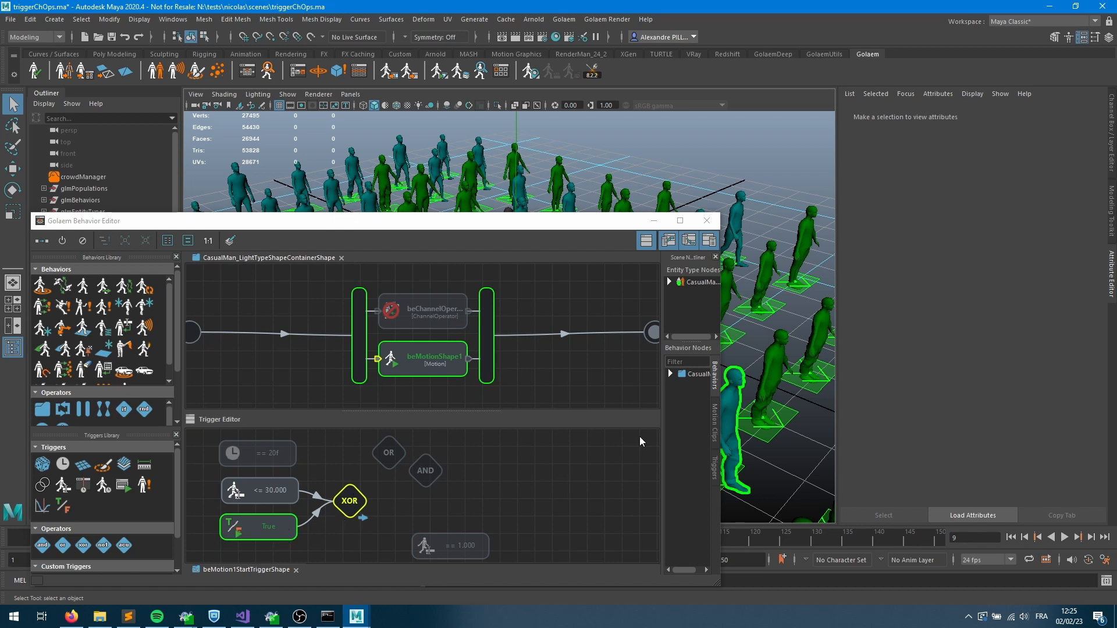
# Play the simulation on to frame 40 to observe which entities walk under the XOR operator.
pyautogui.click(1065, 538)
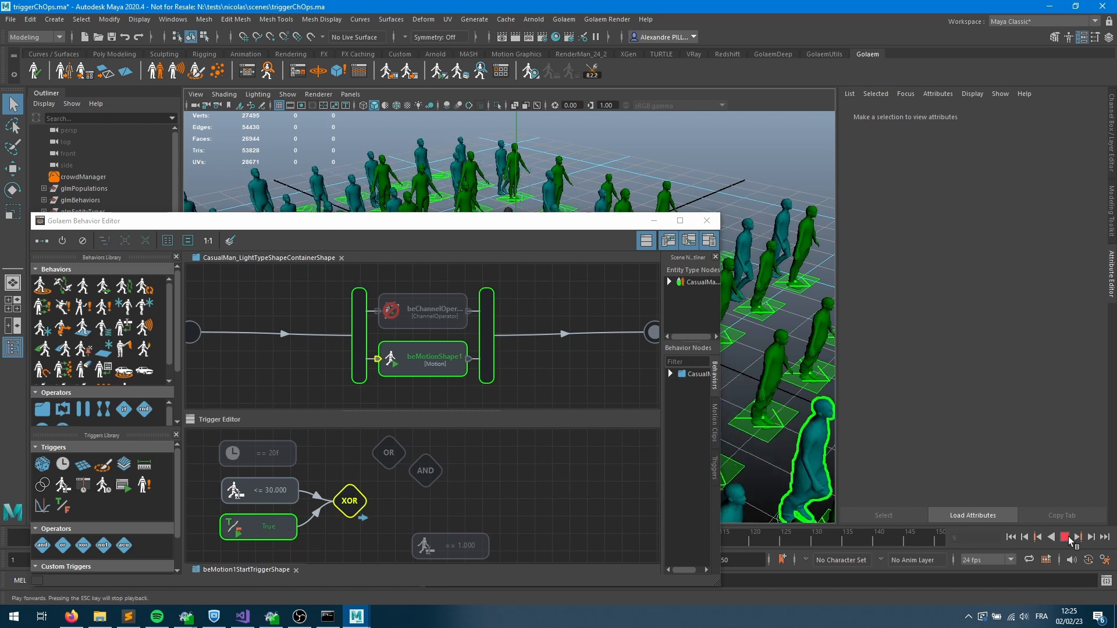
pyautogui.click(1068, 538)
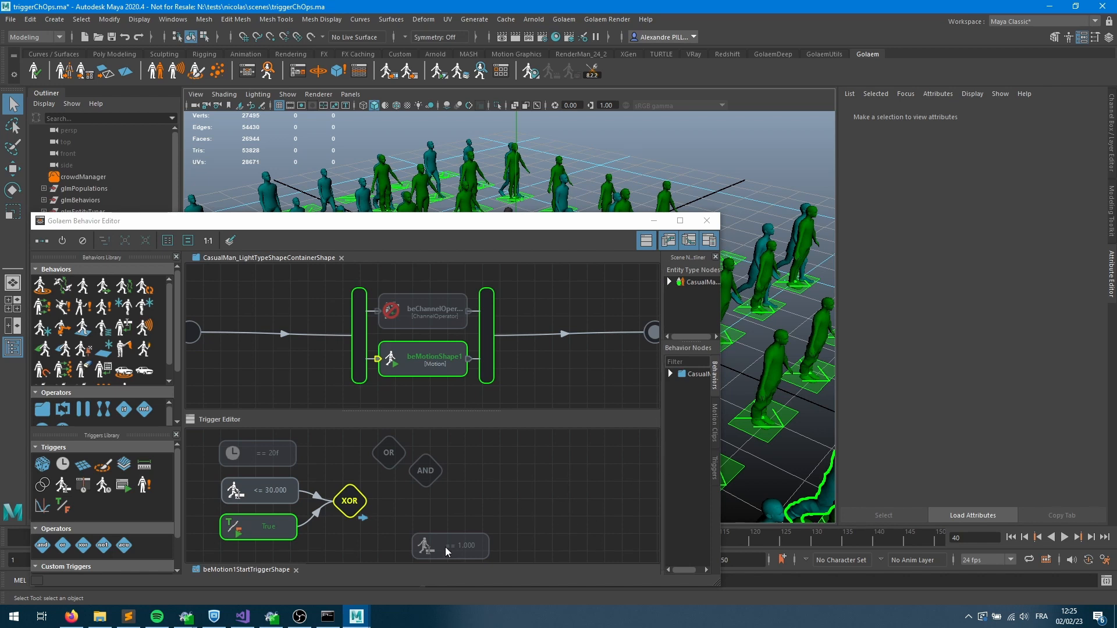
# Move the unused triggerOut expression trigger clear of the other trigger nodes and inspect its expression attributes.
pyautogui.moveTo(445, 547); pyautogui.dragTo(507, 487)
pyautogui.doubleClick(518, 477)
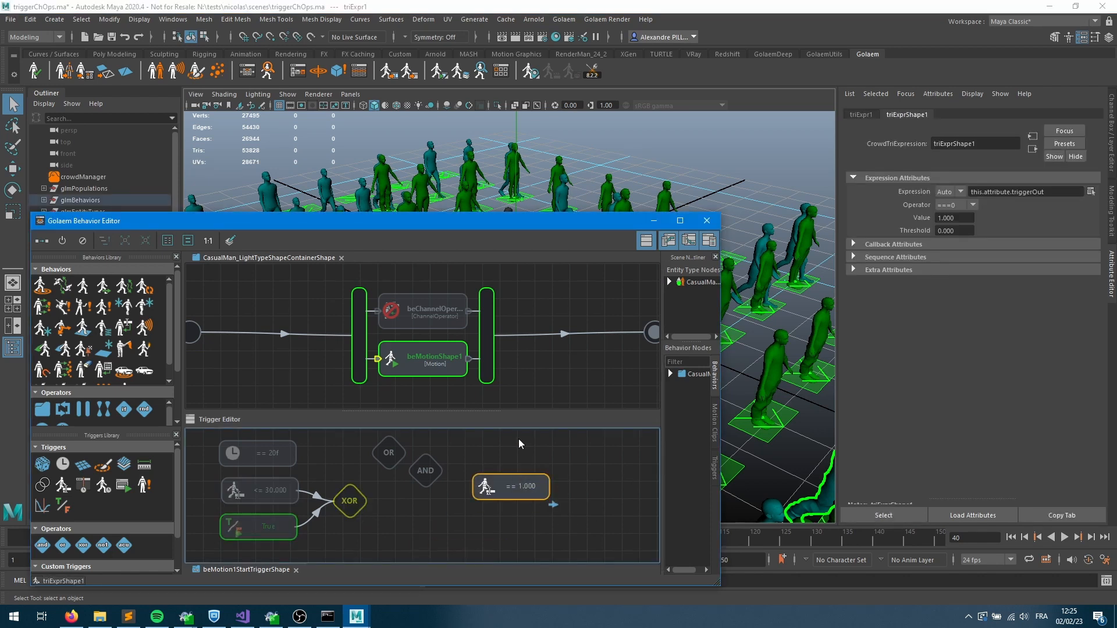
# Disable the motion behavior, enable the channel operator behavior, and open its myTriggerOutput channel in the ChOp Editor.
pyautogui.click(394, 361)
pyautogui.doubleClick(398, 310)
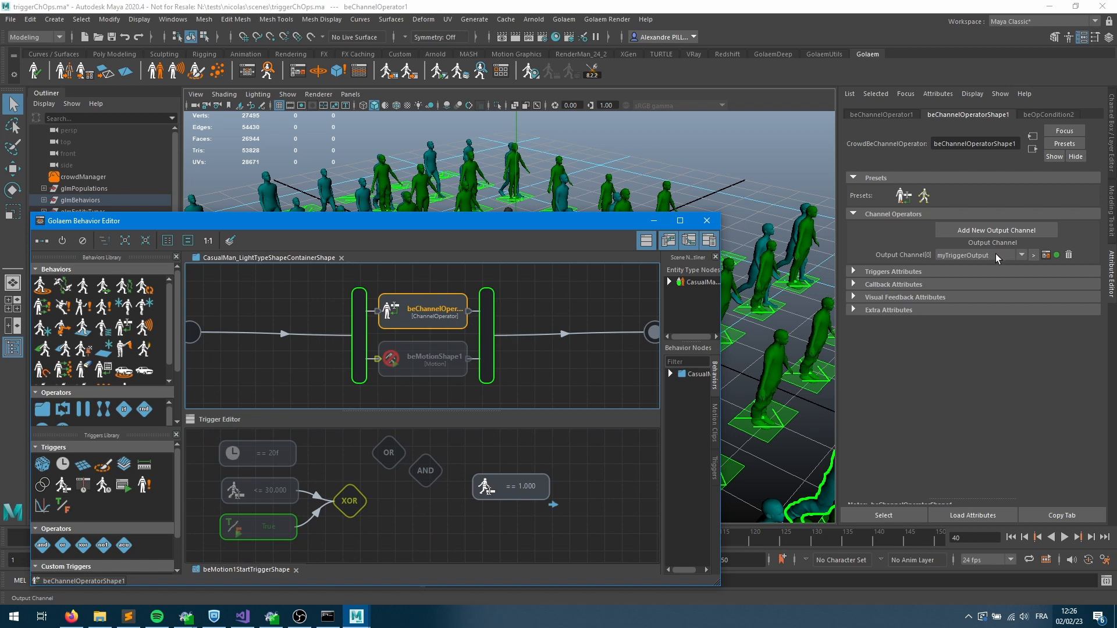
pyautogui.click(1045, 256)
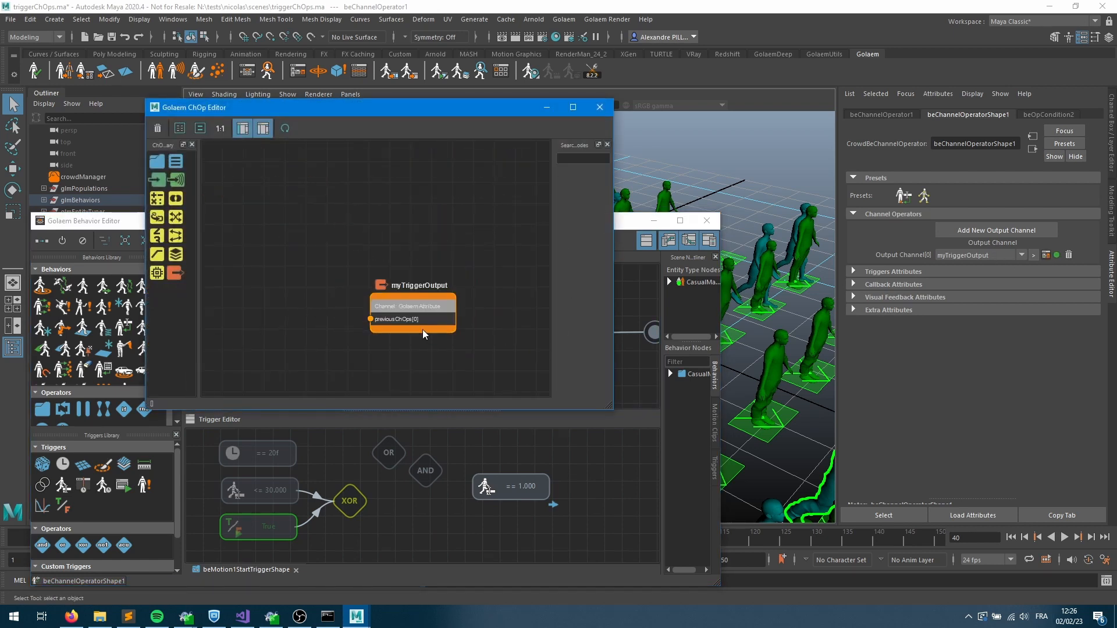
# Add a ChOp input node named currentFrame with the expression this.currentFrame.
pyautogui.moveTo(166, 178); pyautogui.dragTo(260, 240)
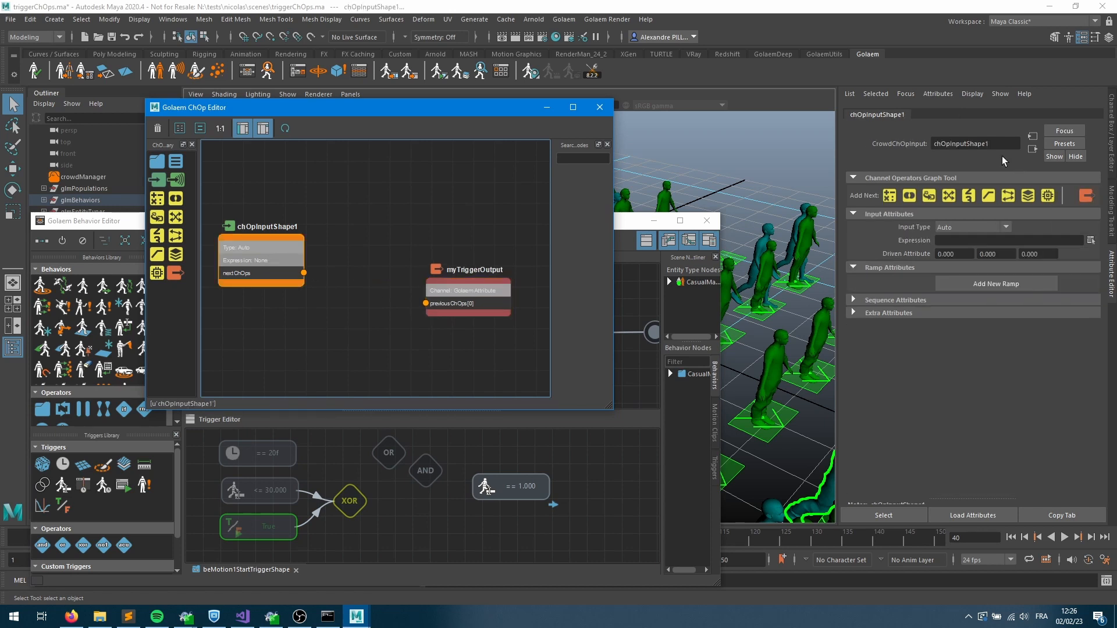
pyautogui.moveTo(999, 144); pyautogui.dragTo(721, 116)
pyautogui.write('v')
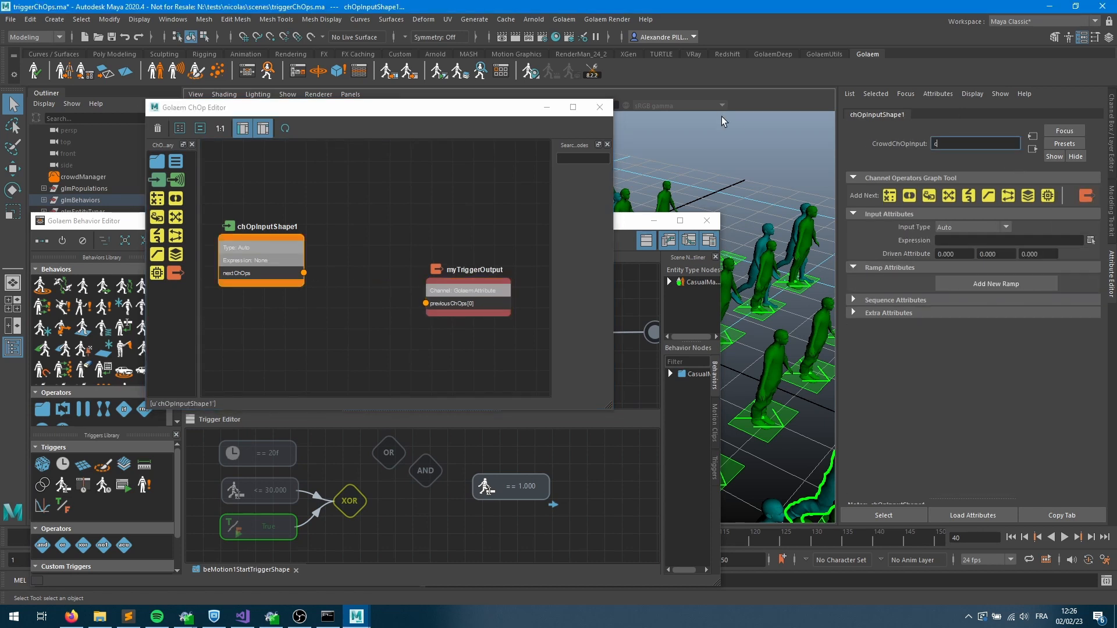
pyautogui.write('urrentFrame')
pyautogui.press('Return')
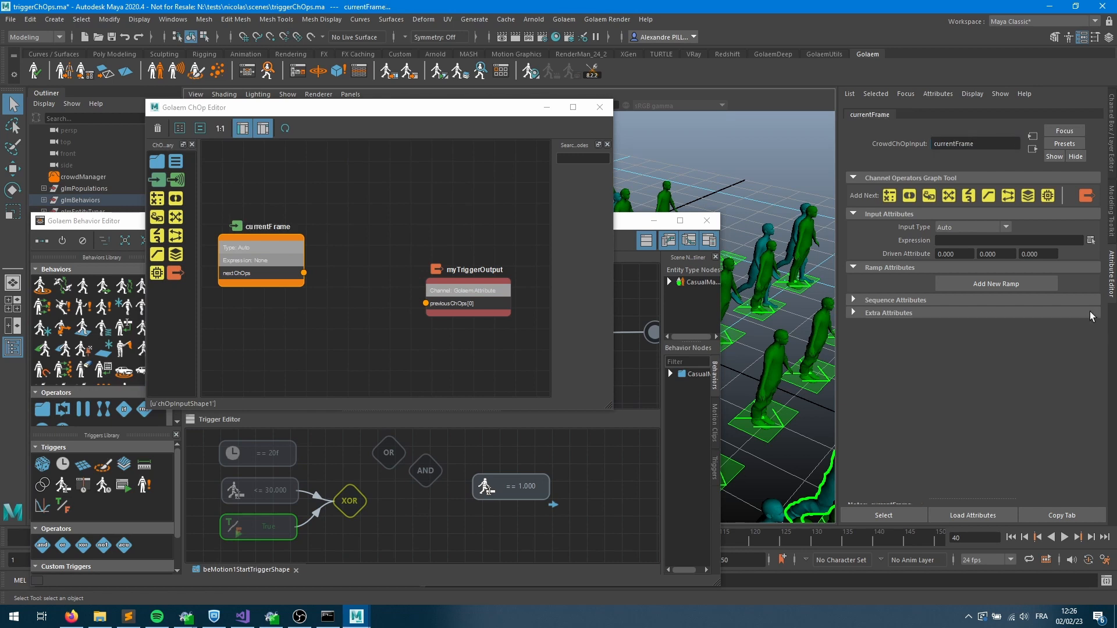
pyautogui.click(1090, 240)
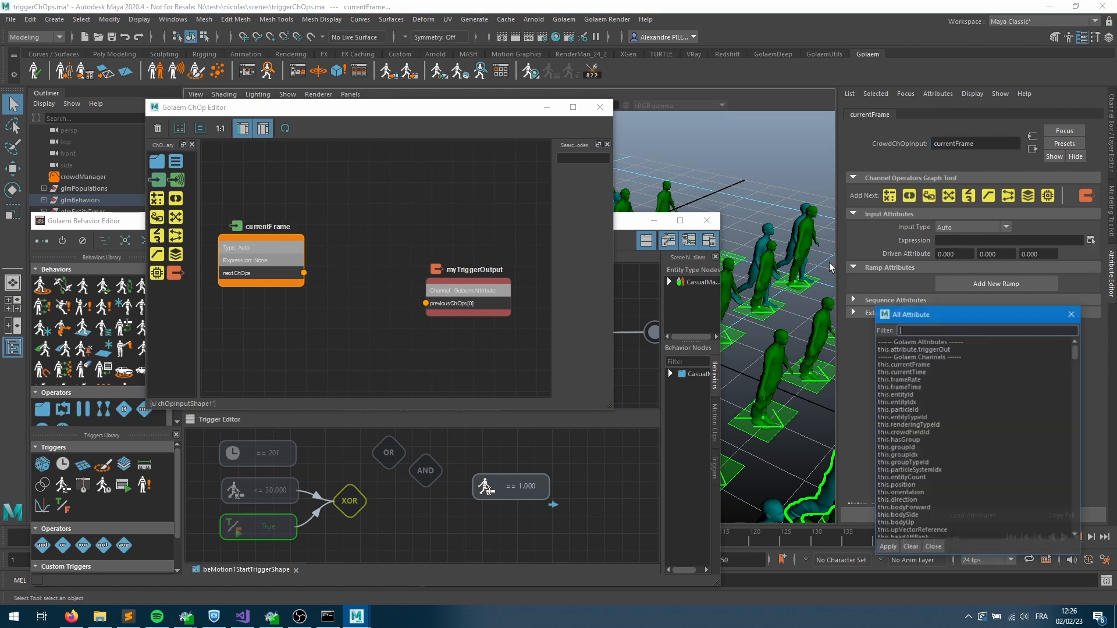
pyautogui.doubleClick(906, 366)
# Add a second ChOp input node named const20, with input type Double and a driven attribute of 20.
pyautogui.moveTo(163, 182); pyautogui.dragTo(274, 180)
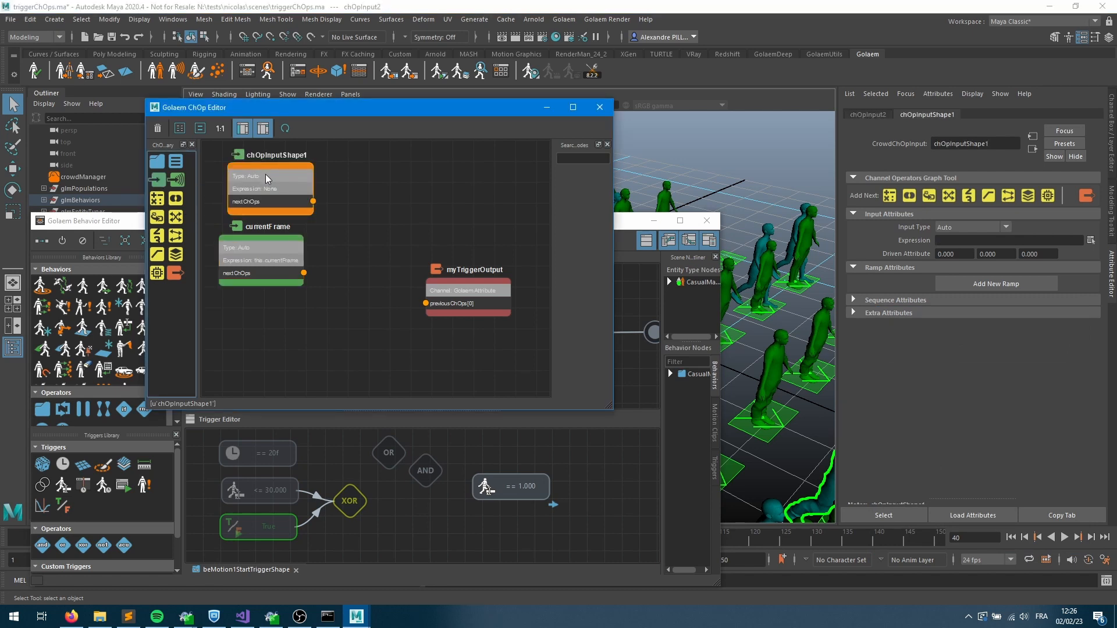
pyautogui.click(957, 239)
pyautogui.click(983, 147)
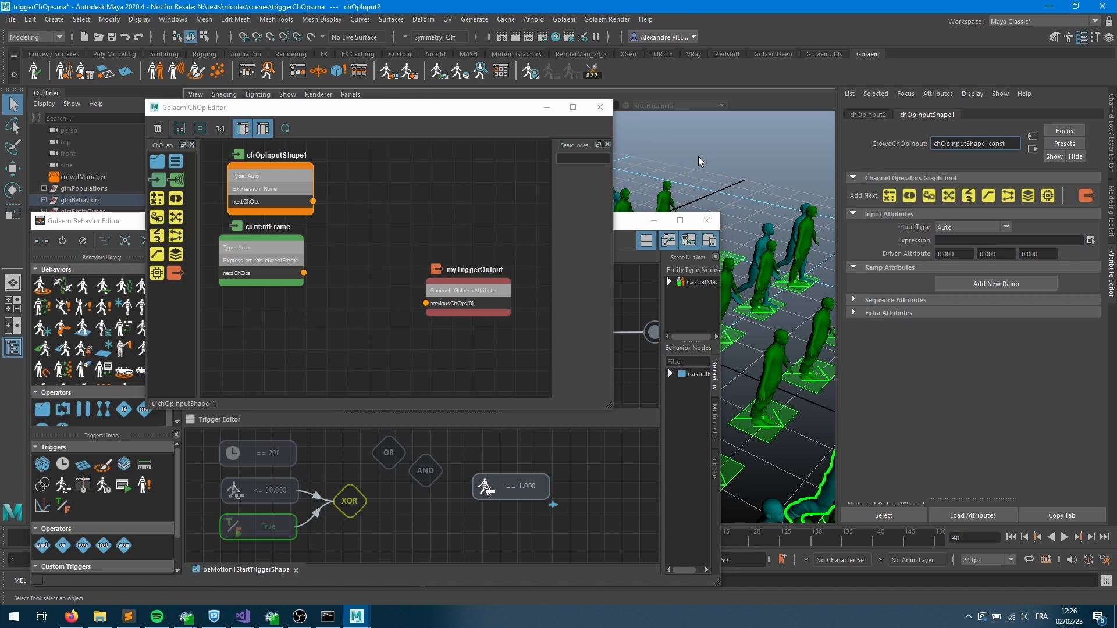
pyautogui.write('const')
pyautogui.hotkey('ctrl', 'a')
pyautogui.write('const20')
pyautogui.press('Return')
pyautogui.click(959, 228)
pyautogui.click(950, 251)
pyautogui.moveTo(955, 253); pyautogui.dragTo(858, 247)
pyautogui.write('20')
pyautogui.press('Return')
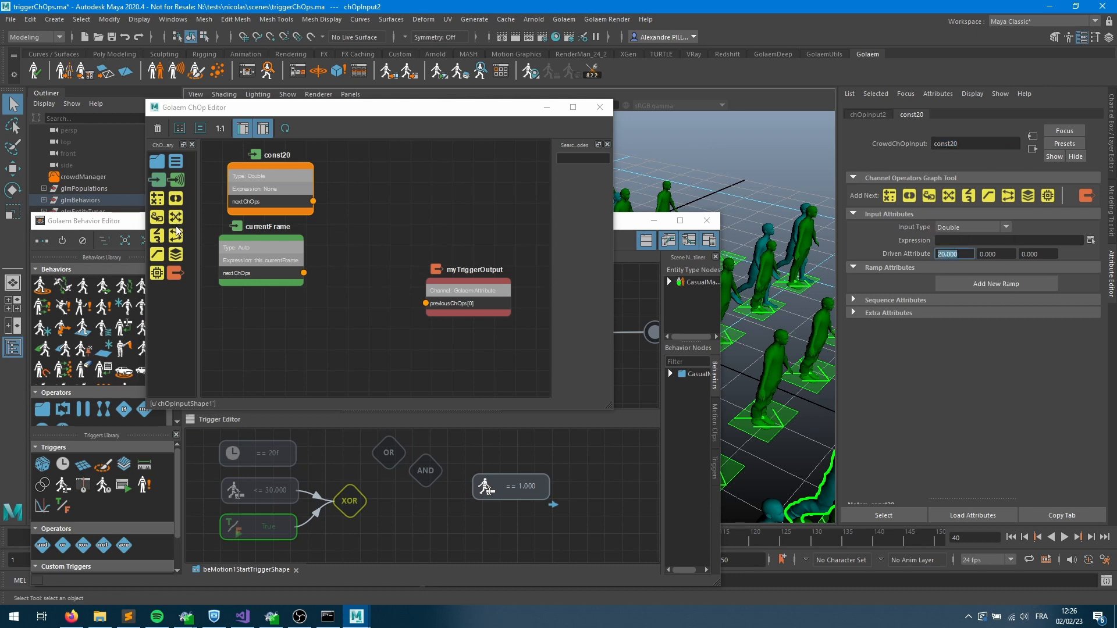
# Add a boolean operation node, feed it const20 and currentFrame, and connect its output to myTriggerOutput.
pyautogui.click(175, 199)
pyautogui.moveTo(313, 201); pyautogui.dragTo(342, 229)
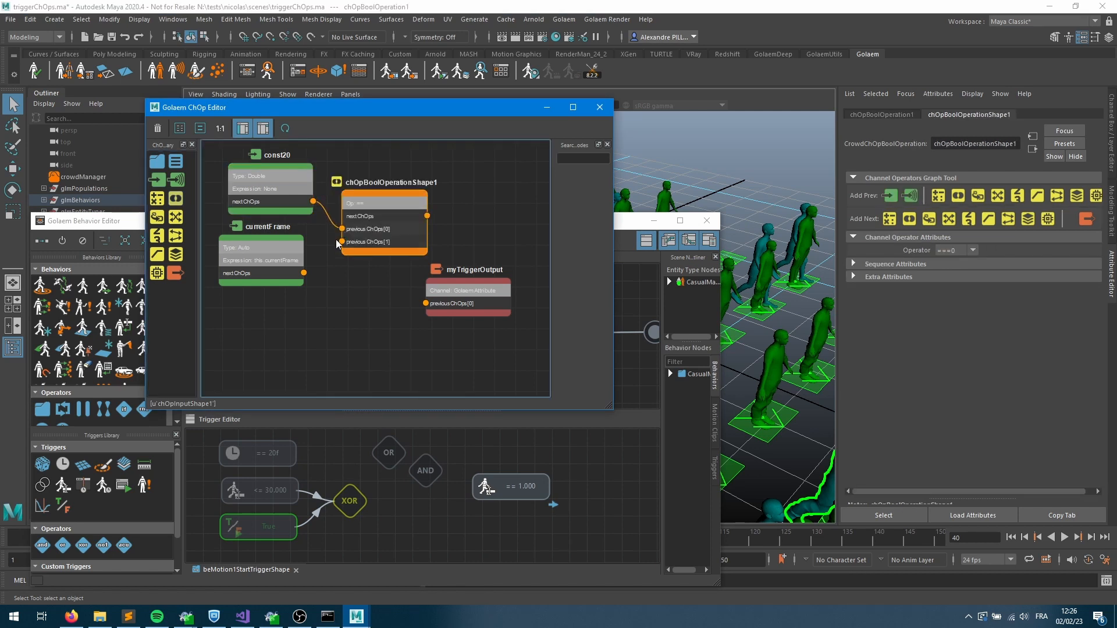
pyautogui.moveTo(306, 276); pyautogui.dragTo(343, 242)
pyautogui.moveTo(250, 150); pyautogui.dragTo(377, 255)
pyautogui.moveTo(387, 238); pyautogui.dragTo(426, 303)
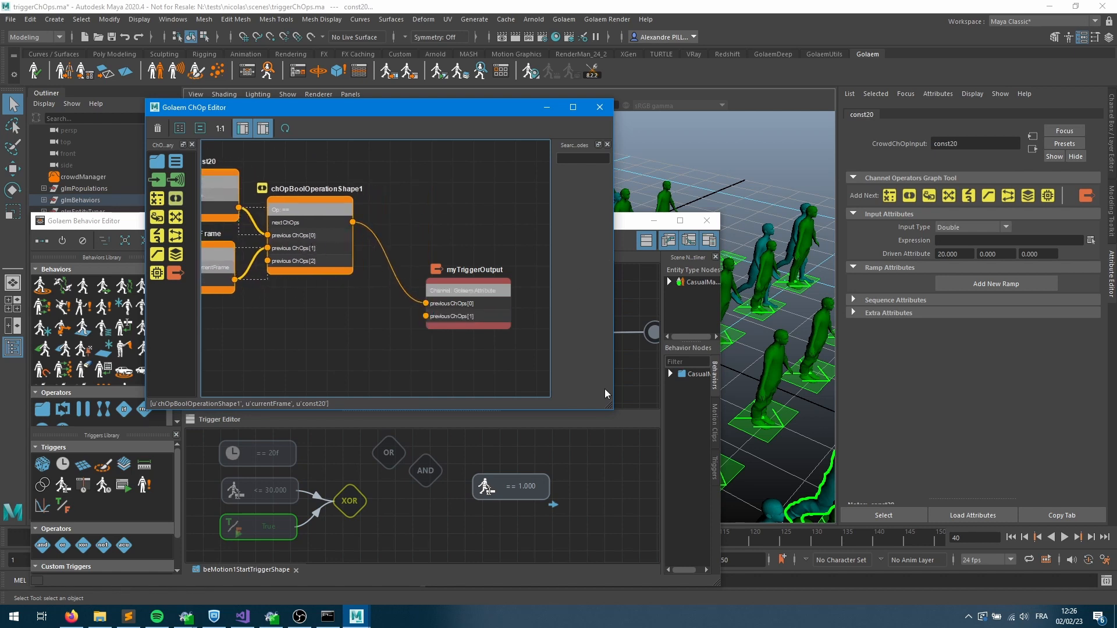
# Restart the simulation and play it to frame 99 to check the ChOp node outputs.
pyautogui.click(1011, 537)
pyautogui.click(1065, 537)
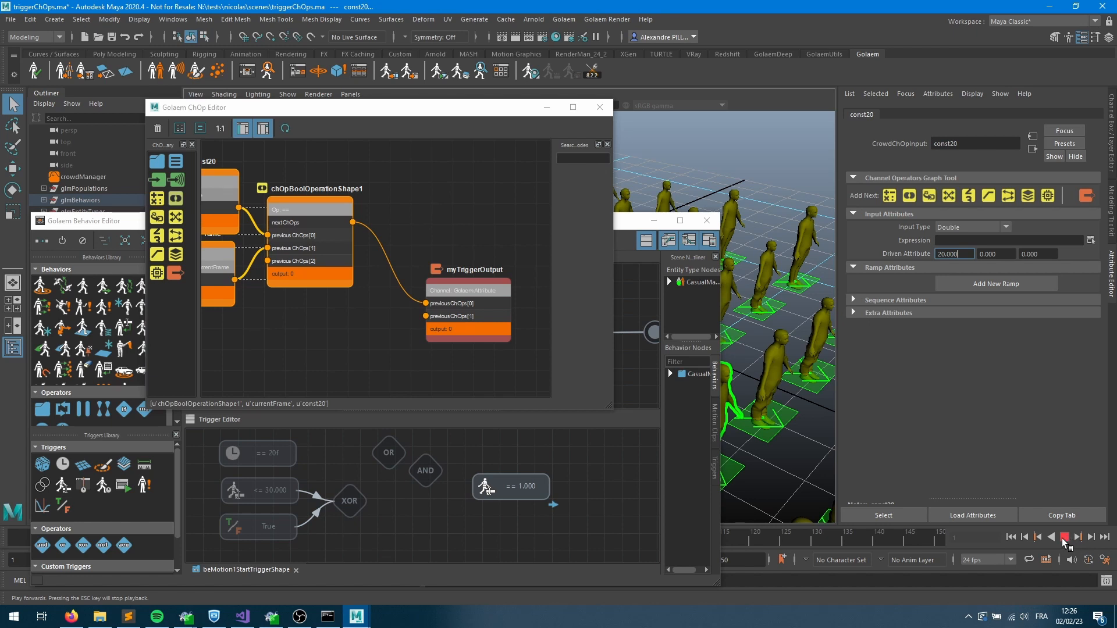
pyautogui.click(1064, 537)
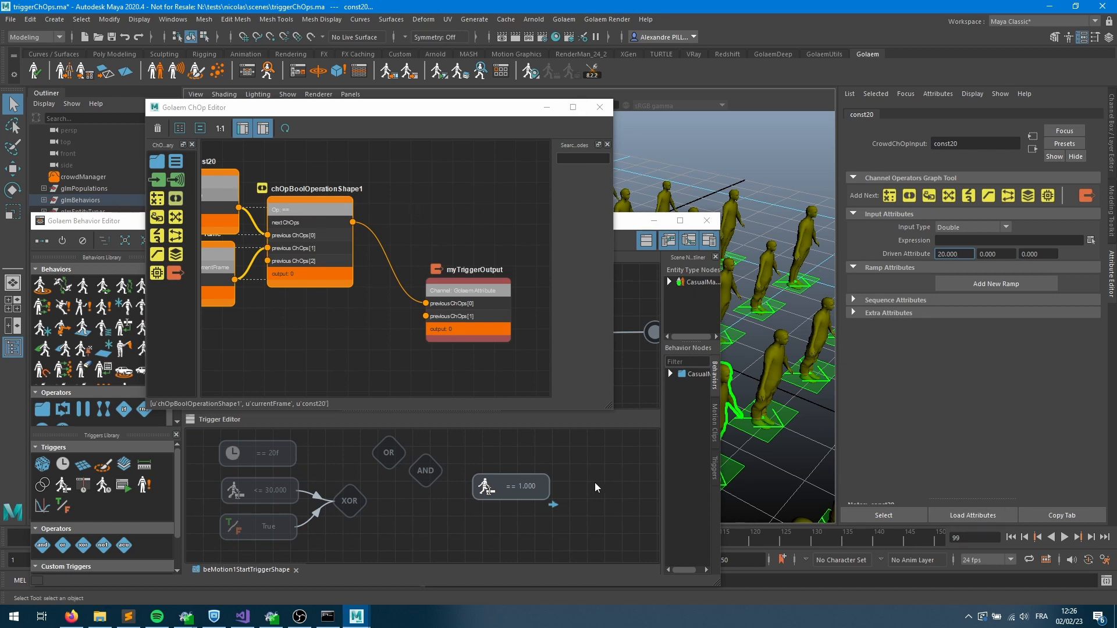
# Separate the overlapping const20 and currentFrame nodes so both are readable beside the boolean operation.
pyautogui.moveTo(345, 332); pyautogui.dragTo(477, 374, button='middle')
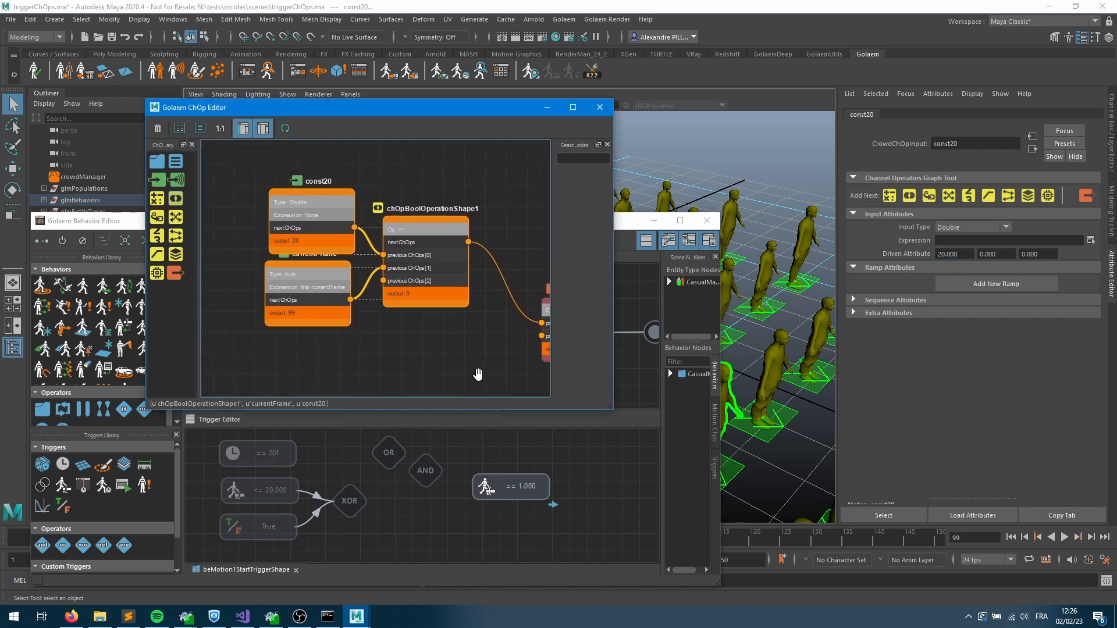
pyautogui.moveTo(323, 303); pyautogui.dragTo(333, 267)
pyautogui.moveTo(298, 306); pyautogui.dragTo(302, 329)
# Replay the simulation to frame 19 and step to frame 20, checking the outputs of the boolean operation and myTriggerOutput.
pyautogui.click(1021, 538)
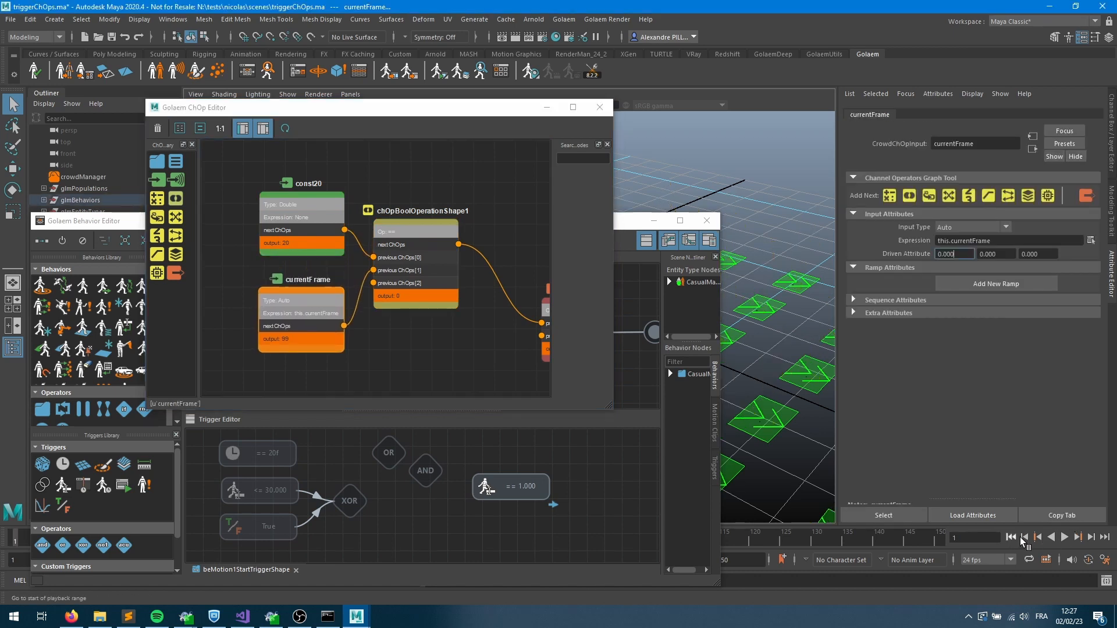
pyautogui.click(1064, 538)
pyautogui.click(1063, 538)
pyautogui.click(1093, 537)
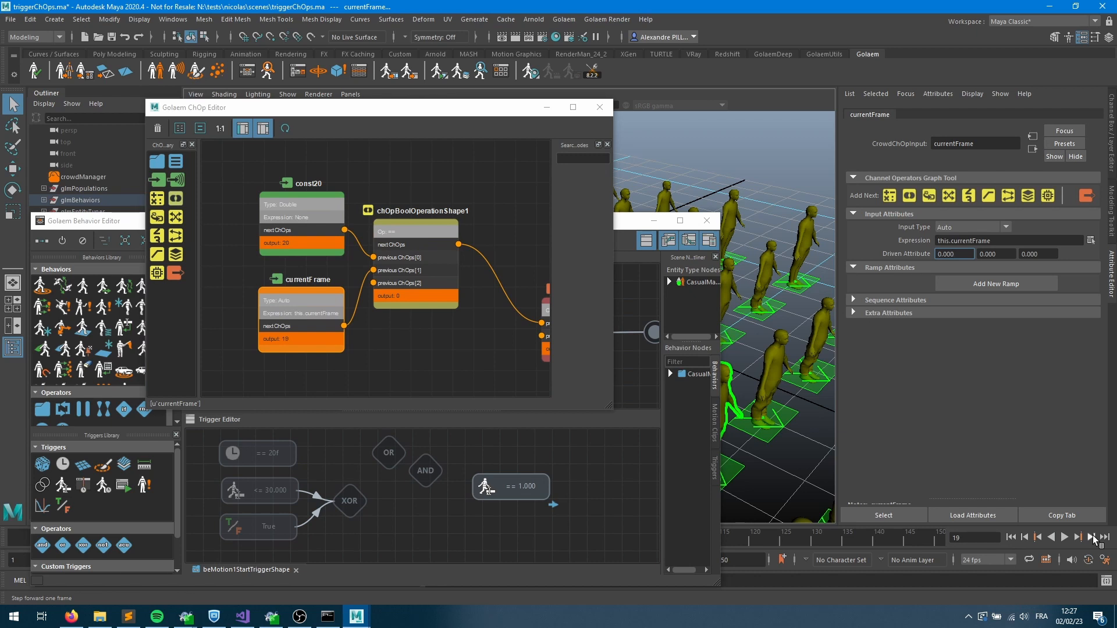
pyautogui.moveTo(417, 347); pyautogui.dragTo(323, 337, button='middle')
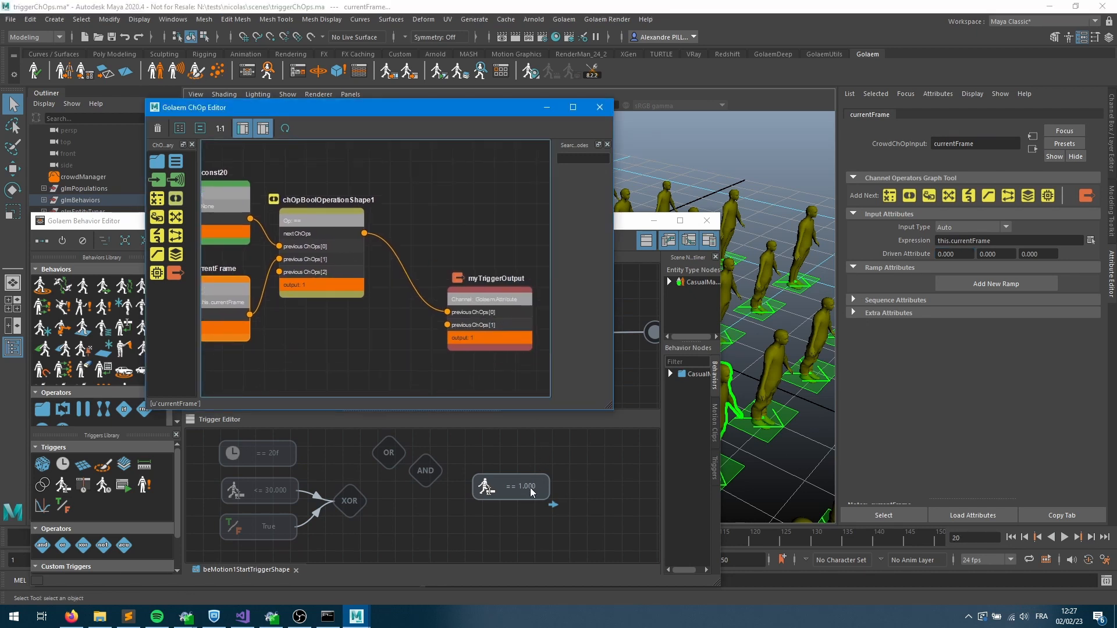
# Re-enable the motion behavior and replay the simulation to frame 37 to observe when the entities walk.
pyautogui.click(563, 465)
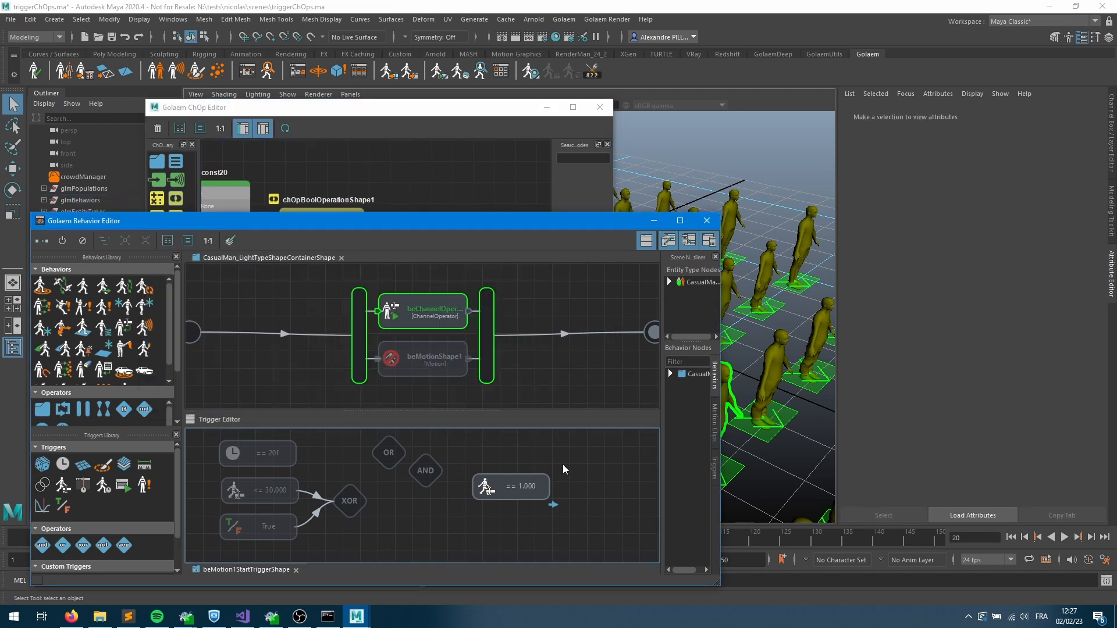
pyautogui.click(395, 360)
pyautogui.click(1020, 535)
pyautogui.click(1065, 537)
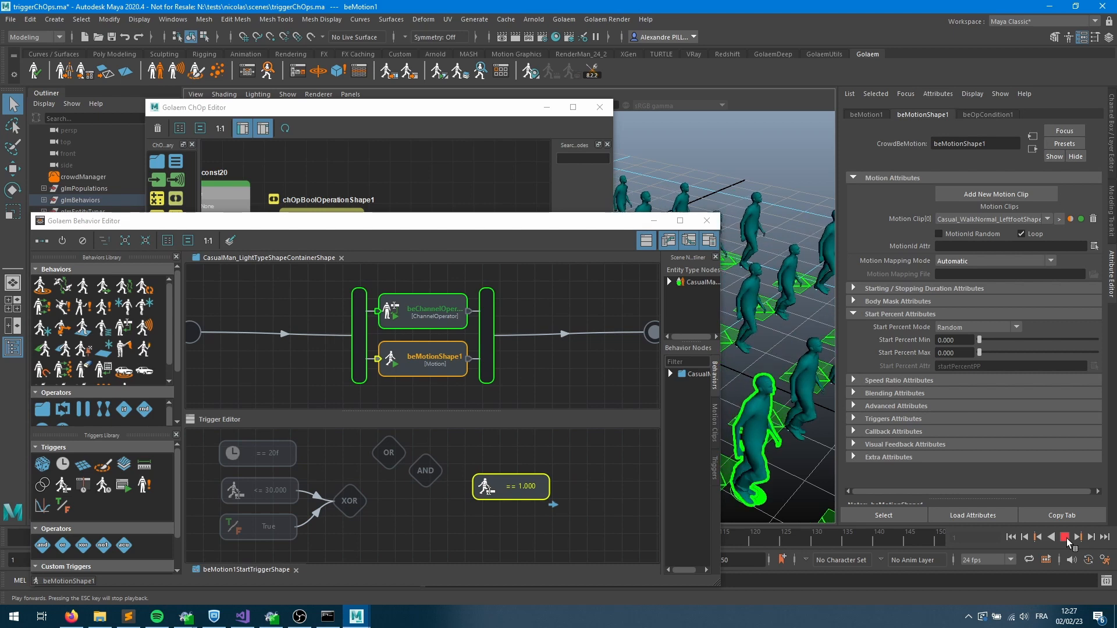
pyautogui.click(1066, 538)
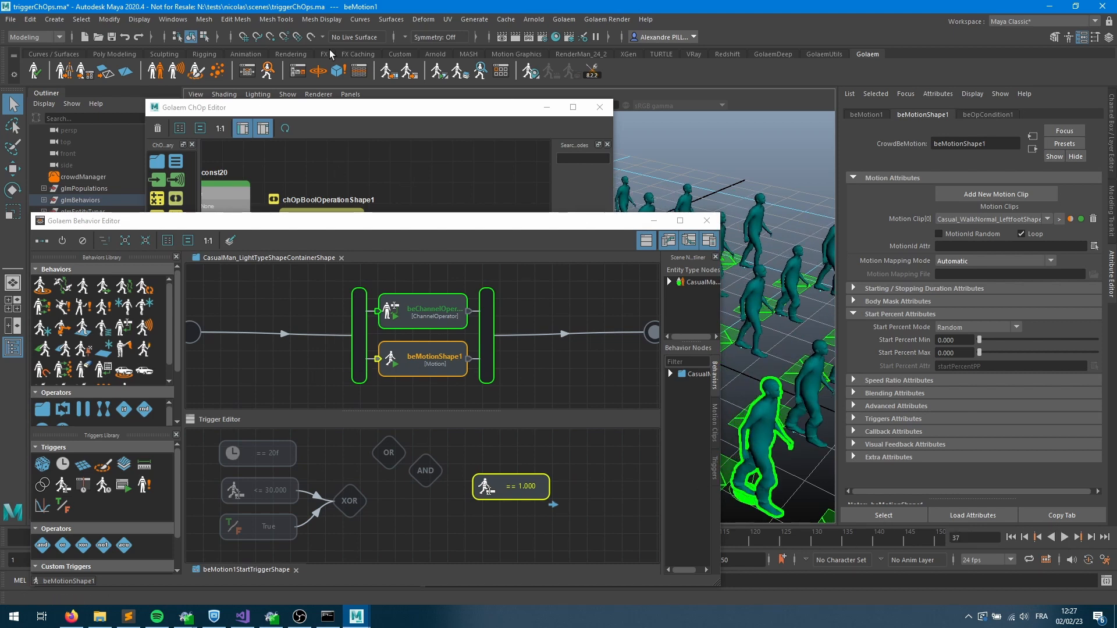
# Detach the boolean operation from myTriggerOutput and shift the const20, currentFrame and boolean nodes away to free up graph space.
pyautogui.click(315, 111)
pyautogui.moveTo(378, 302); pyautogui.dragTo(477, 302, button='middle')
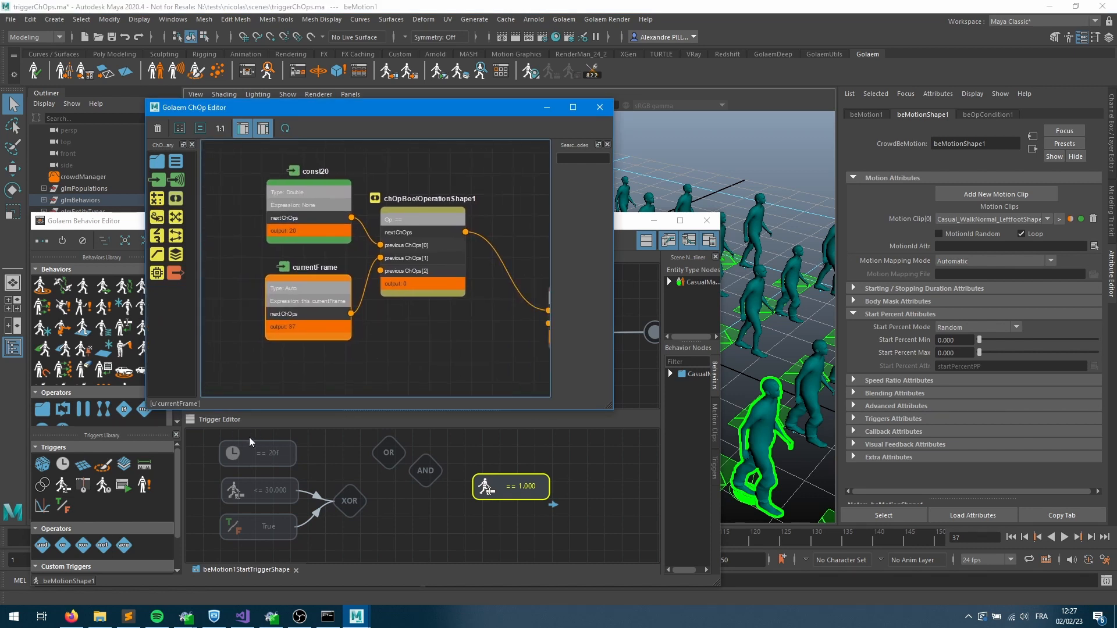
pyautogui.moveTo(233, 149); pyautogui.dragTo(336, 240)
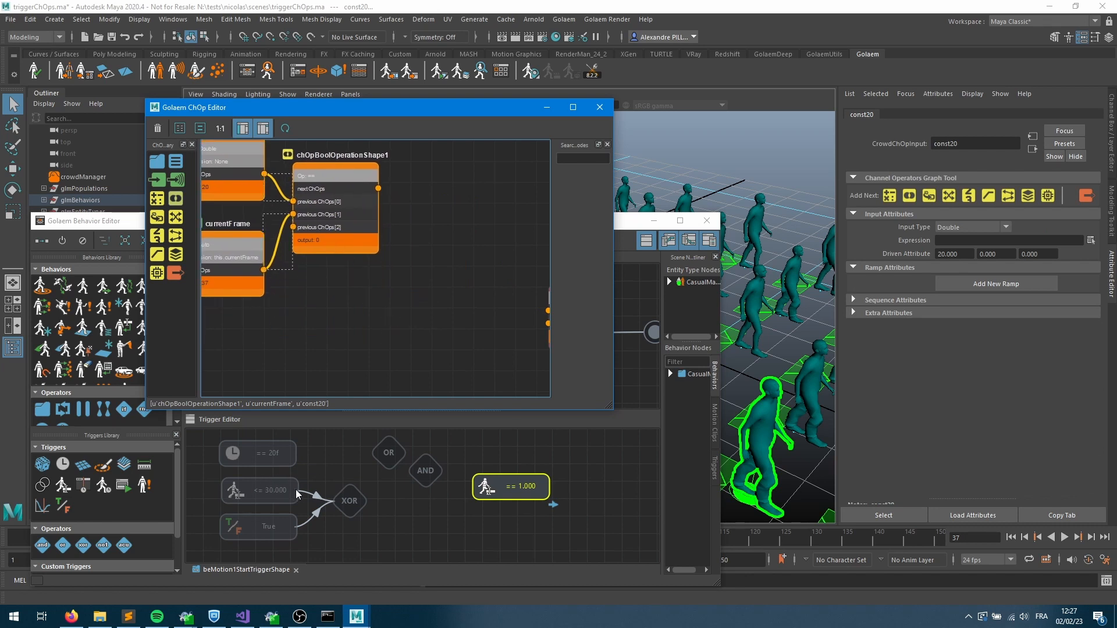
pyautogui.moveTo(349, 311)
pyautogui.mouseDown(button='middle')
pyautogui.moveTo(424, 249)
pyautogui.moveTo(384, 302)
pyautogui.moveTo(362, 297)
pyautogui.mouseUp(button='middle')
pyautogui.scroll(-2, 430, 279)
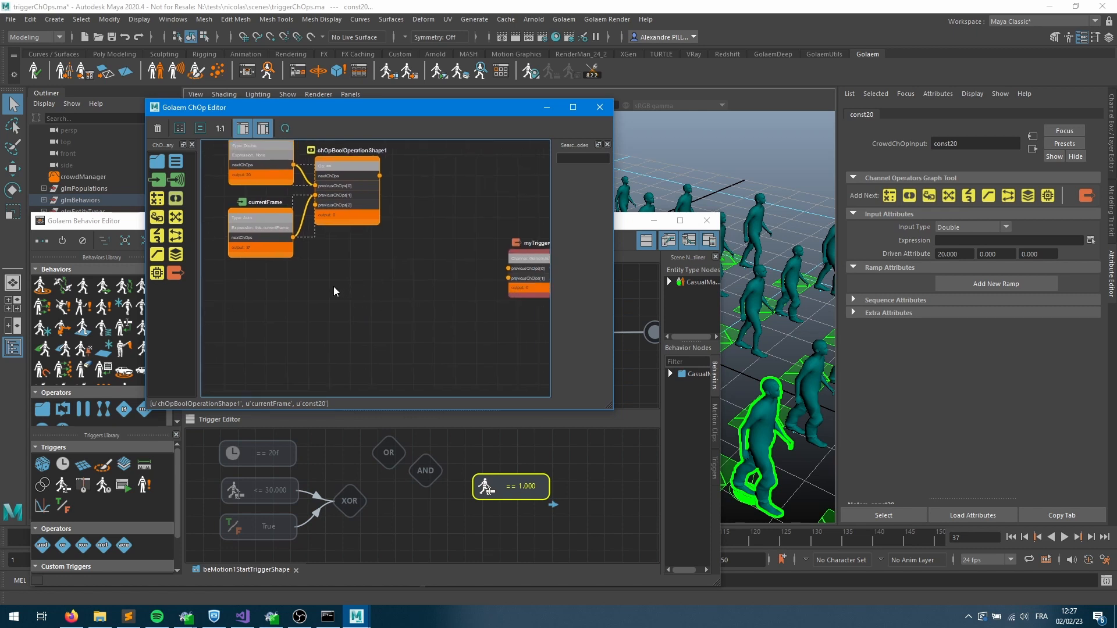
# Add a ChOp input node named entityIdx below currentFrame, with the expression this.entityIdx.
pyautogui.moveTo(157, 179); pyautogui.dragTo(273, 305)
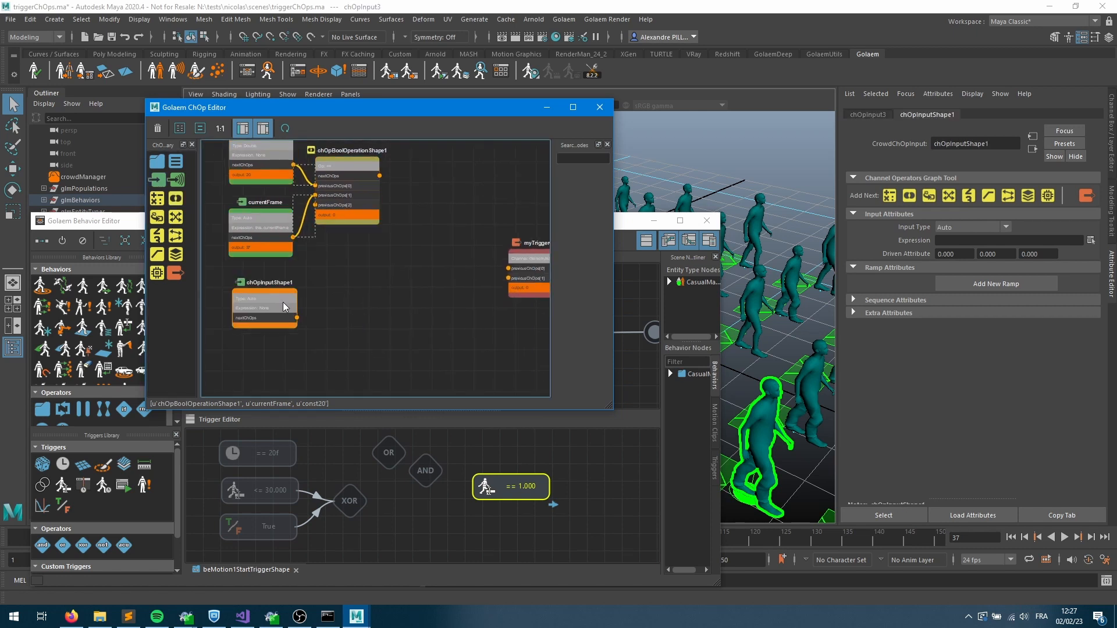
pyautogui.moveTo(999, 144); pyautogui.dragTo(760, 121)
pyautogui.write('enti')
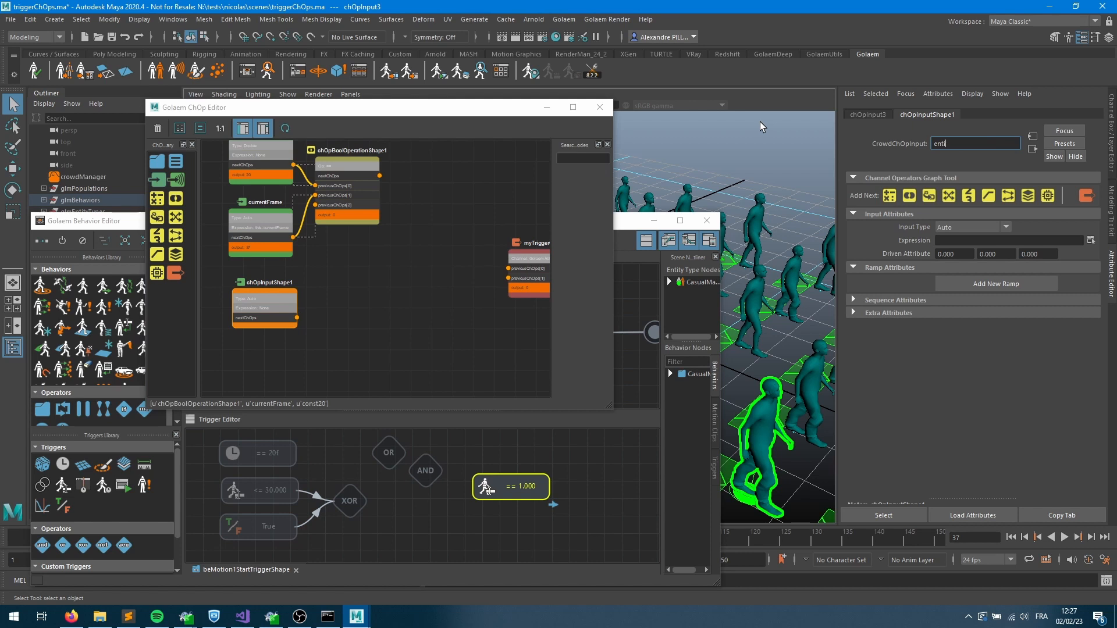
pyautogui.write('tyIdx')
pyautogui.press('Return')
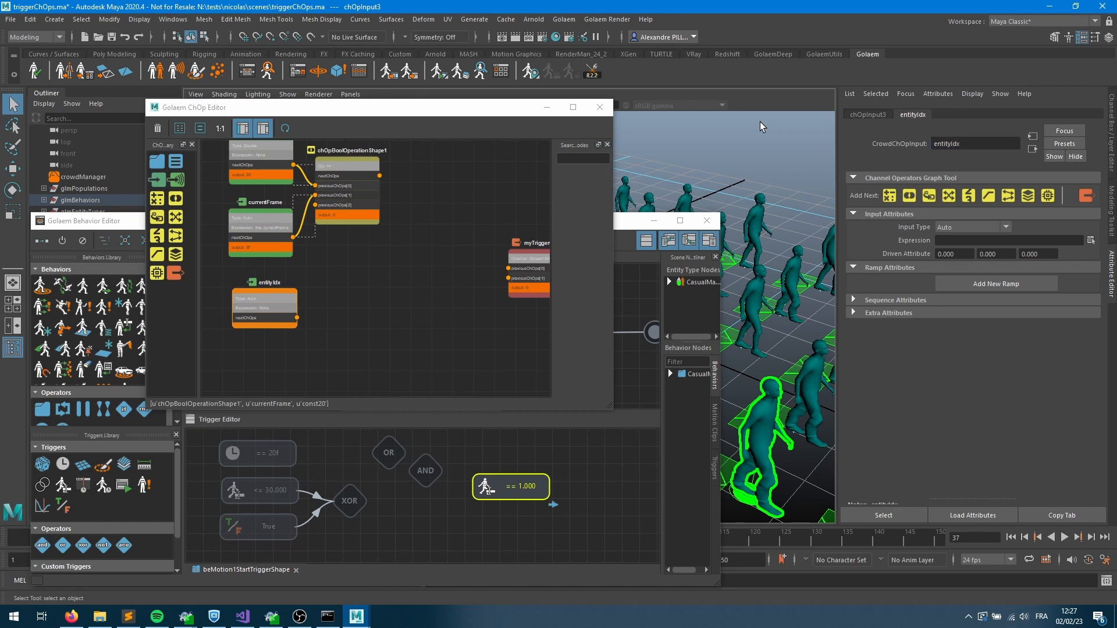
pyautogui.click(1090, 240)
pyautogui.click(912, 402)
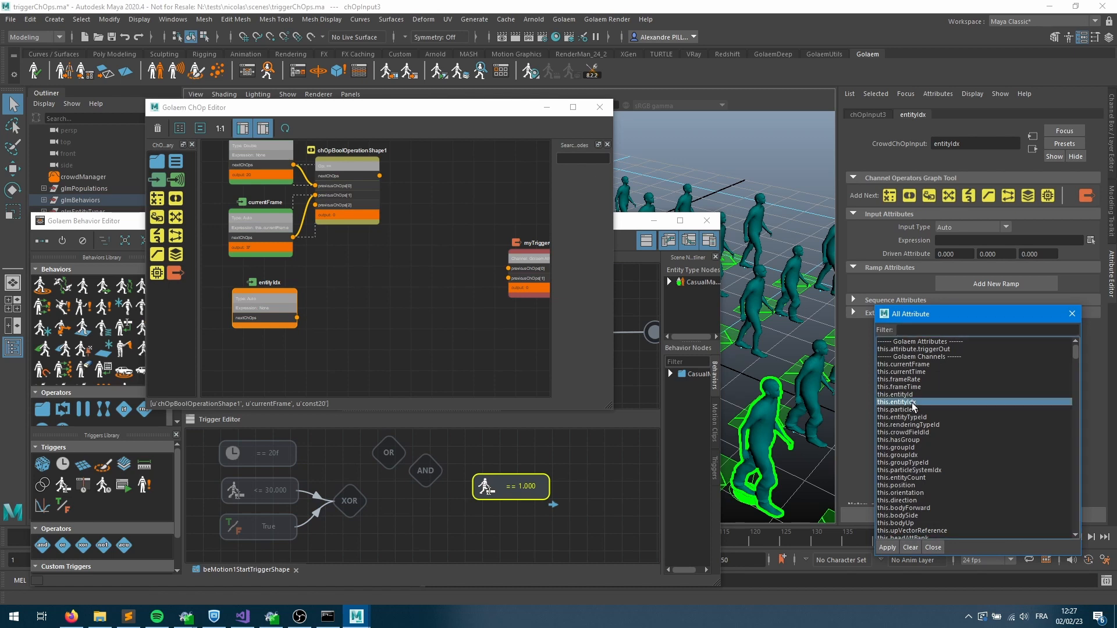
pyautogui.doubleClick(912, 402)
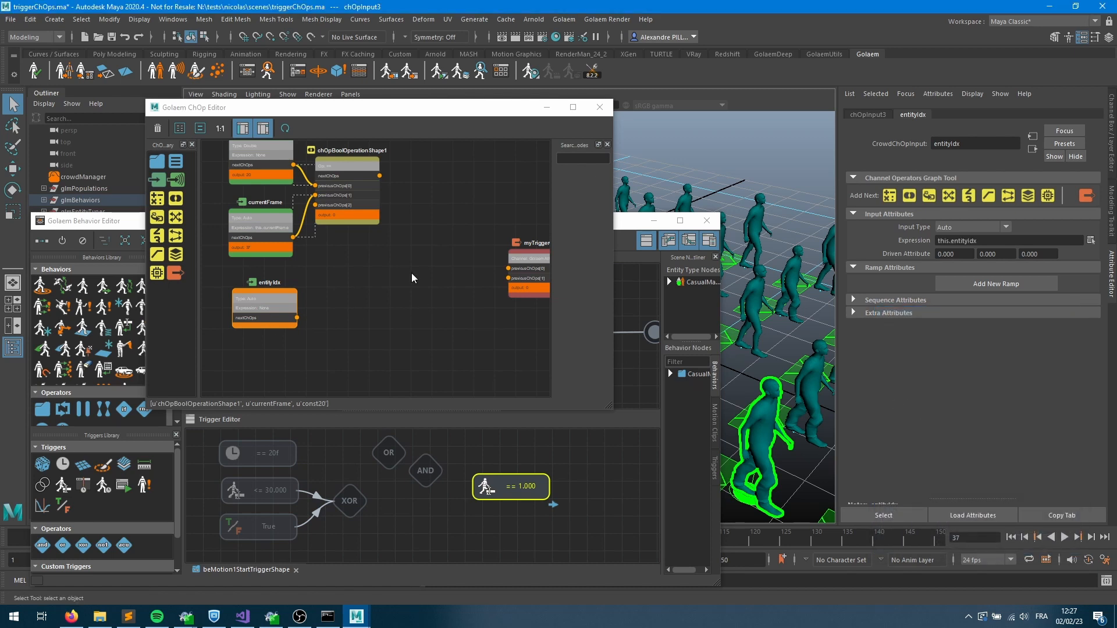
# Set the entityIdx node's input type to Golaem Channel.
pyautogui.click(968, 218)
pyautogui.click(968, 225)
pyautogui.click(960, 214)
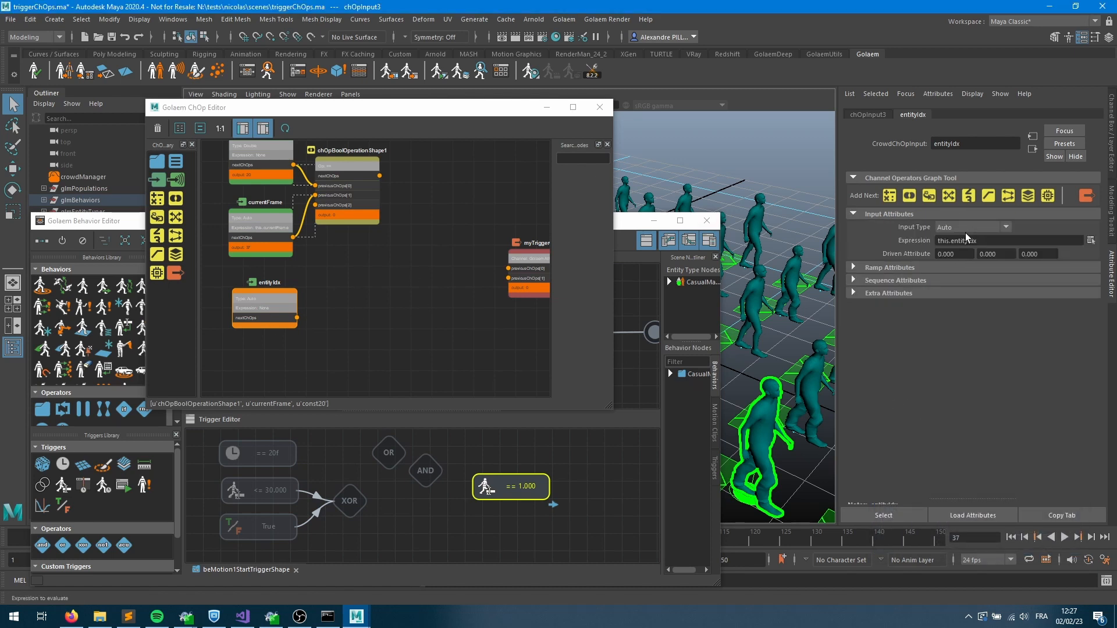
pyautogui.click(965, 230)
pyautogui.click(963, 295)
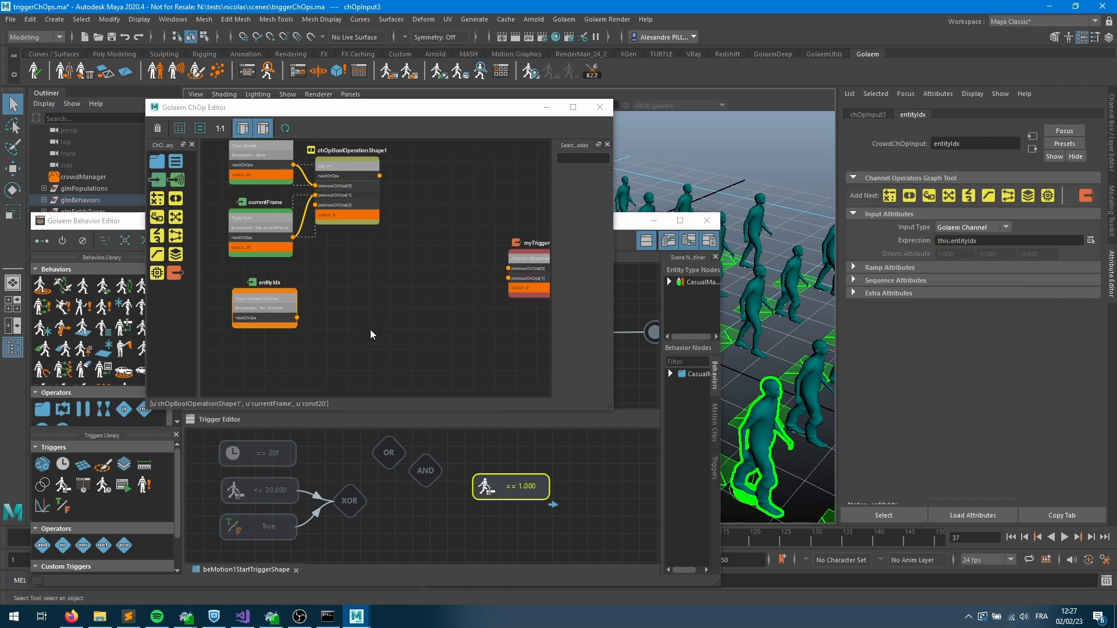
# Add another ChOp input node named const30_ below entityIdx, with input type Double and a driven attribute of 30.
pyautogui.moveTo(157, 179); pyautogui.dragTo(259, 358)
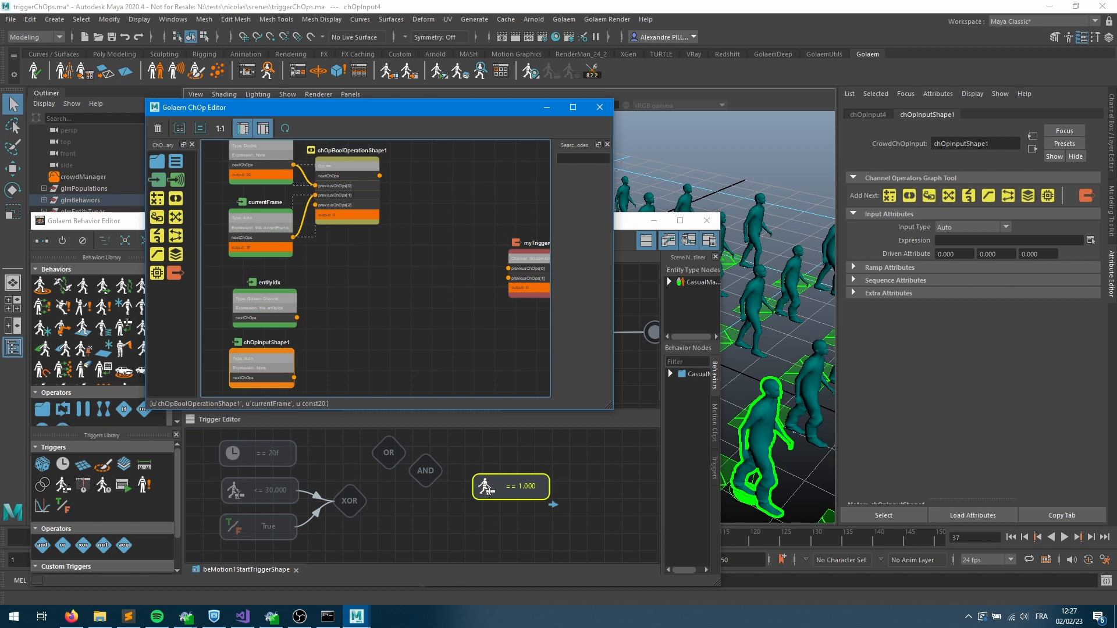
pyautogui.click(900, 144)
pyautogui.write('const')
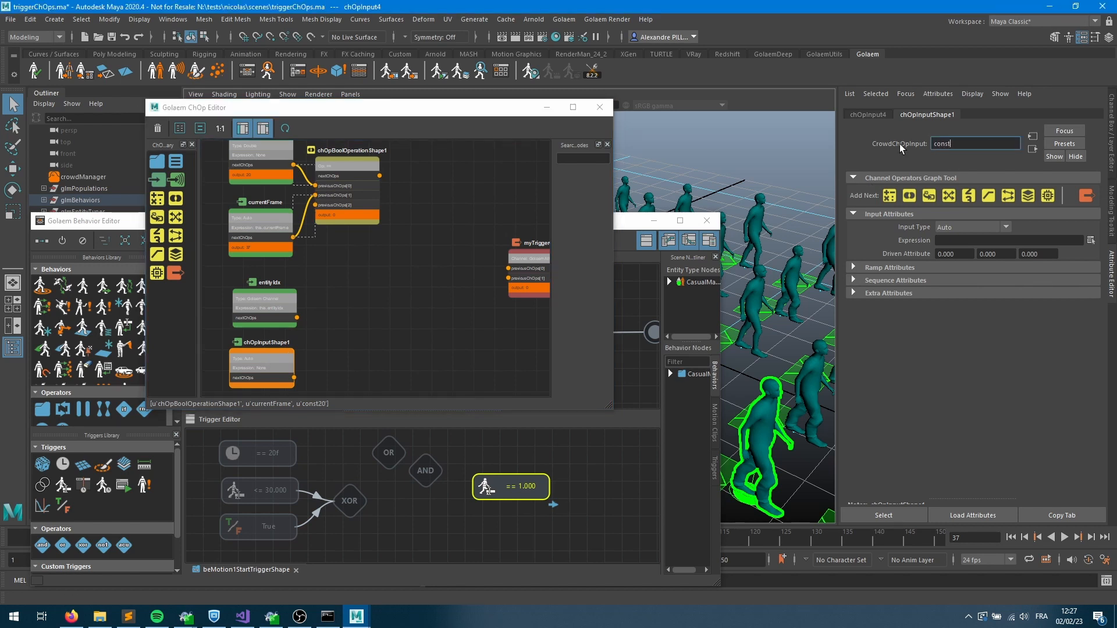
pyautogui.write('30_')
pyautogui.press('Return')
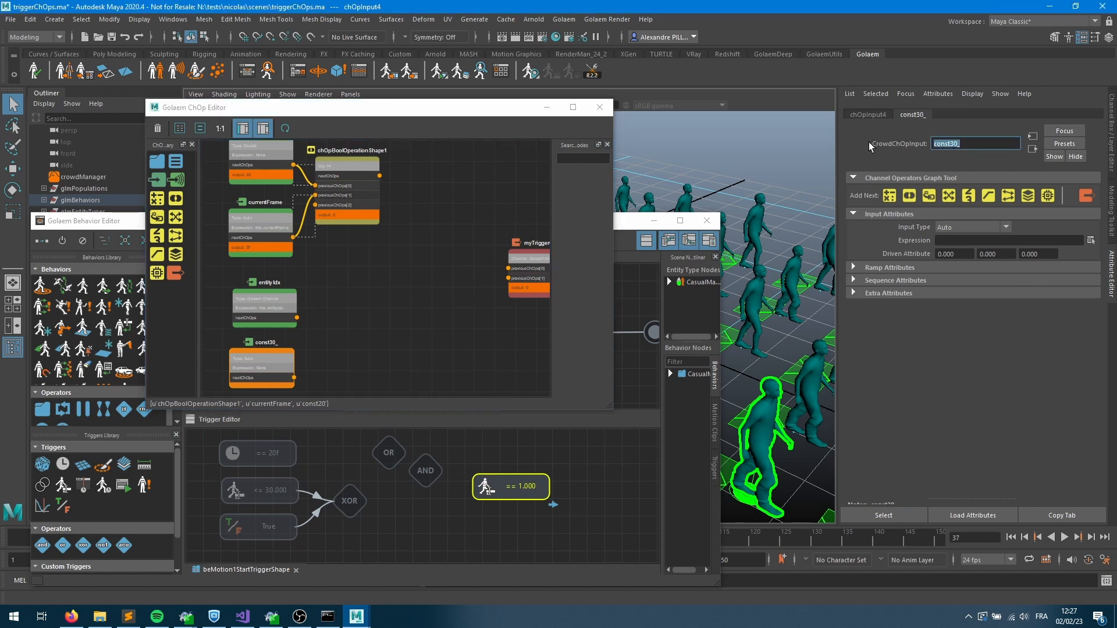
pyautogui.click(966, 227)
pyautogui.click(951, 250)
pyautogui.write('30')
pyautogui.press('Return')
# Add a boolean operation with operator <=, feed it from entityIdx and const30_, and connect it to myTriggerOutput.
pyautogui.click(169, 213)
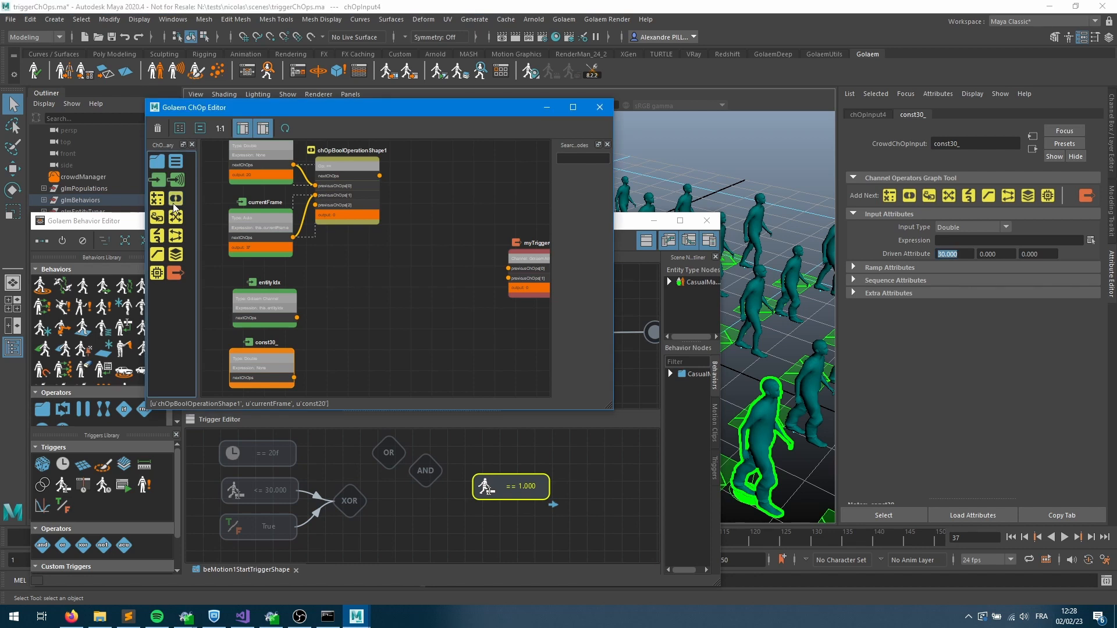
pyautogui.moveTo(374, 296); pyautogui.dragTo(350, 326)
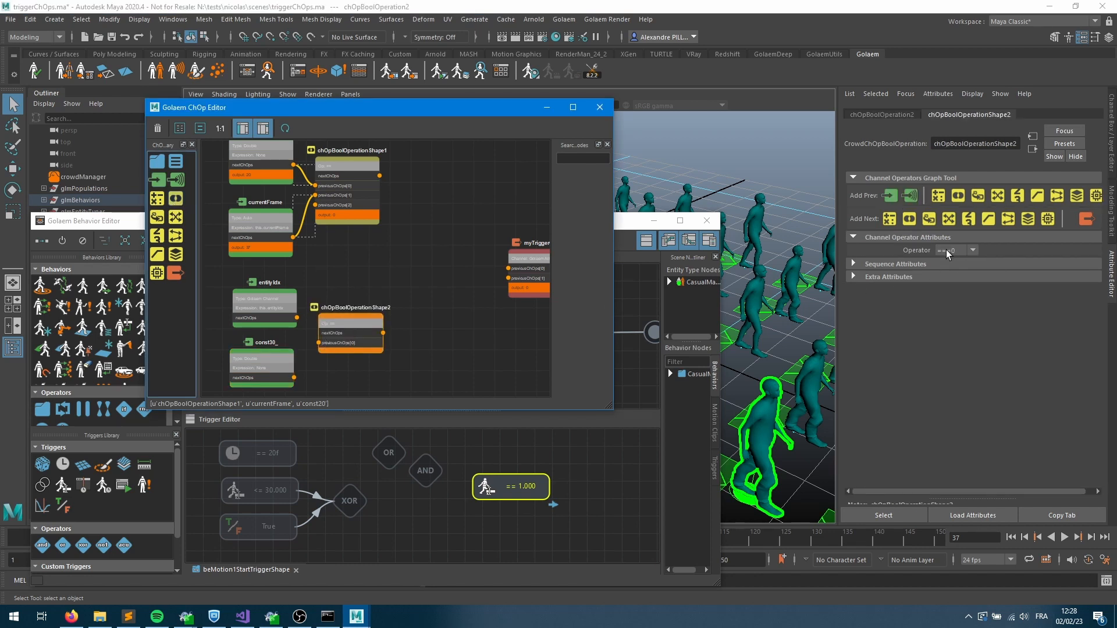
pyautogui.click(946, 250)
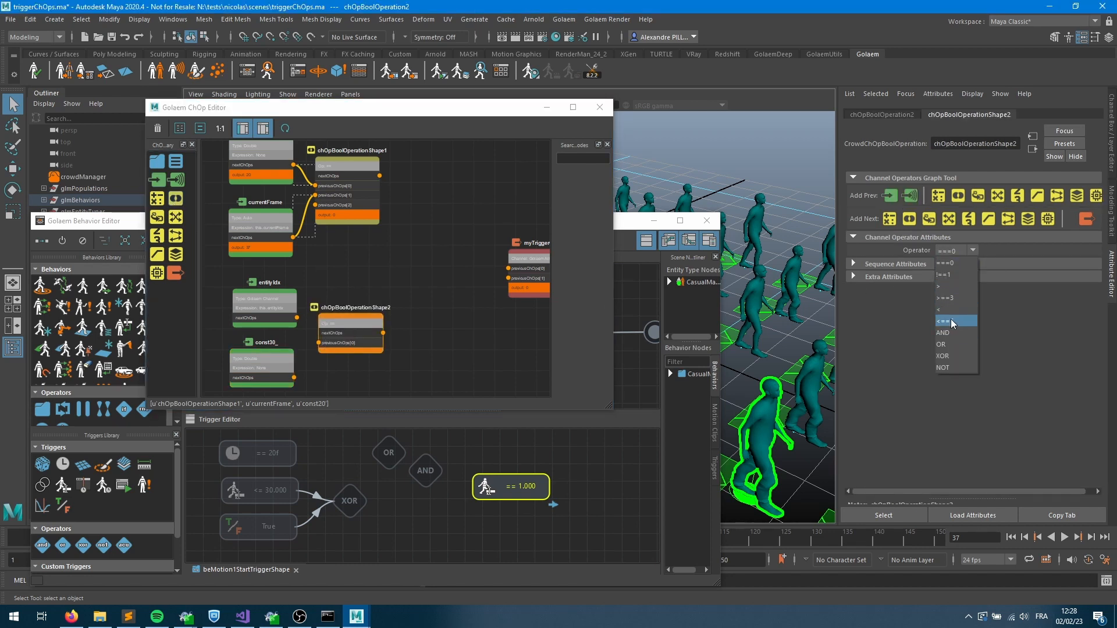
pyautogui.click(952, 321)
pyautogui.moveTo(296, 319); pyautogui.dragTo(323, 352)
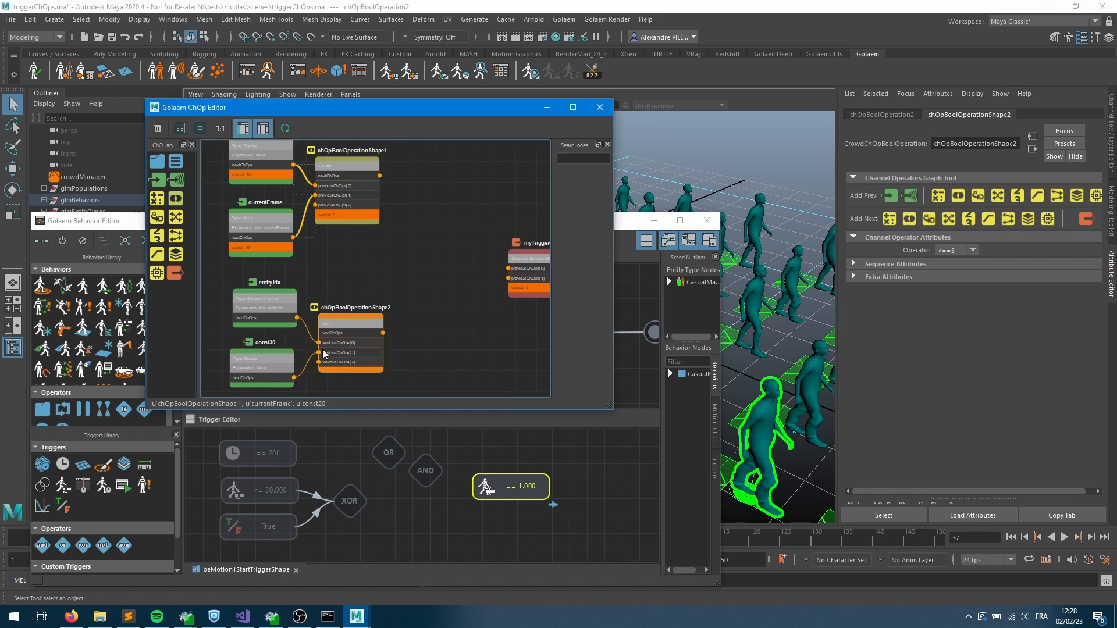
pyautogui.moveTo(383, 333); pyautogui.dragTo(508, 268)
# Play the simulation from the start to check which entities walk under the entity-index condition.
pyautogui.click(1011, 537)
pyautogui.click(1064, 537)
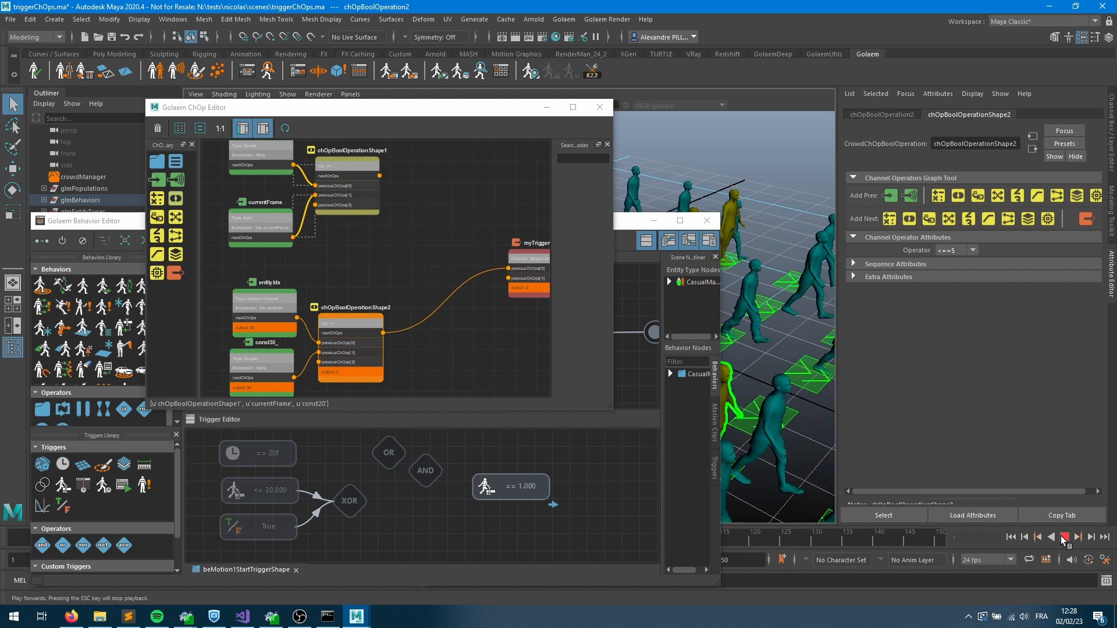
pyautogui.click(1064, 537)
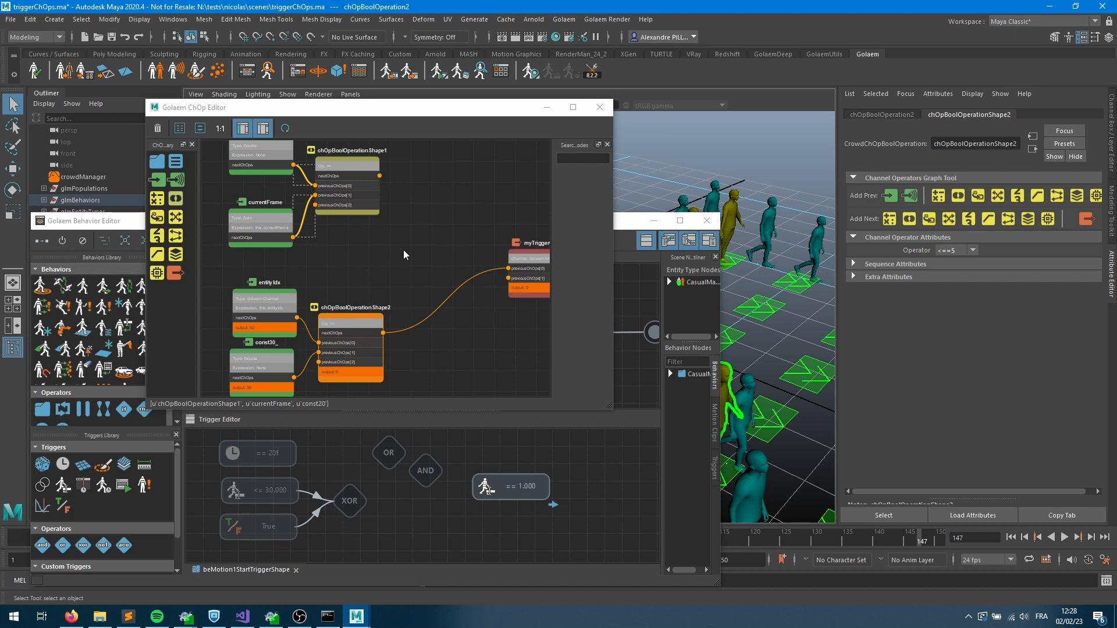
# Disconnect the entity-index boolean operation from myTriggerOutput, and replace the XOR with the AND operator on the frame and entity-index triggers.
pyautogui.click(429, 310)
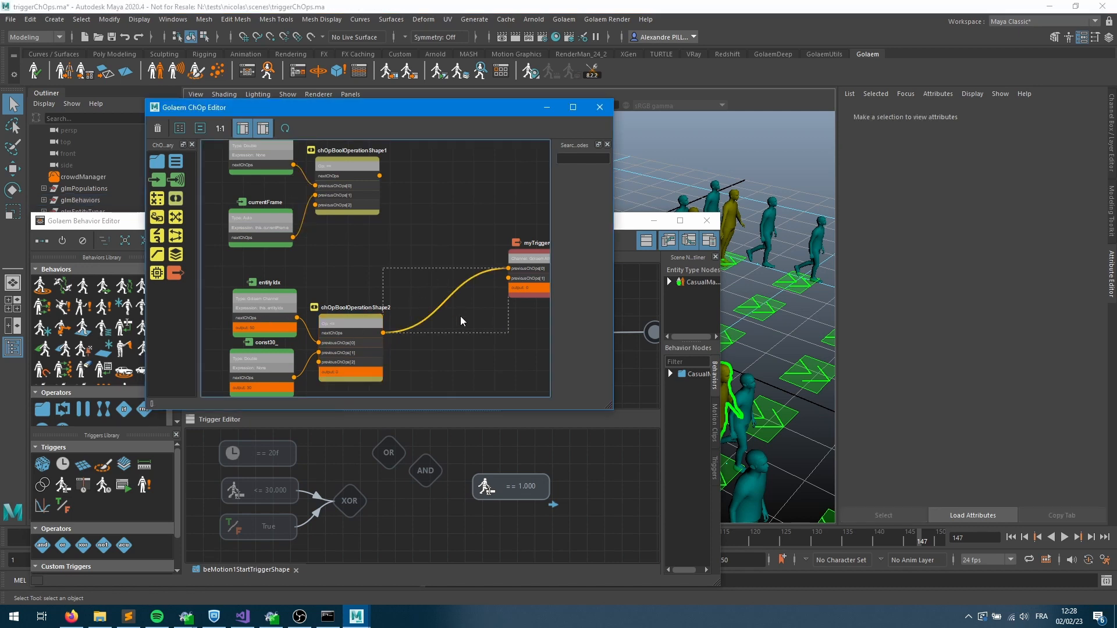
pyautogui.press('Delete')
pyautogui.moveTo(349, 495); pyautogui.dragTo(369, 522)
pyautogui.moveTo(424, 467); pyautogui.dragTo(341, 477)
pyautogui.click(441, 183)
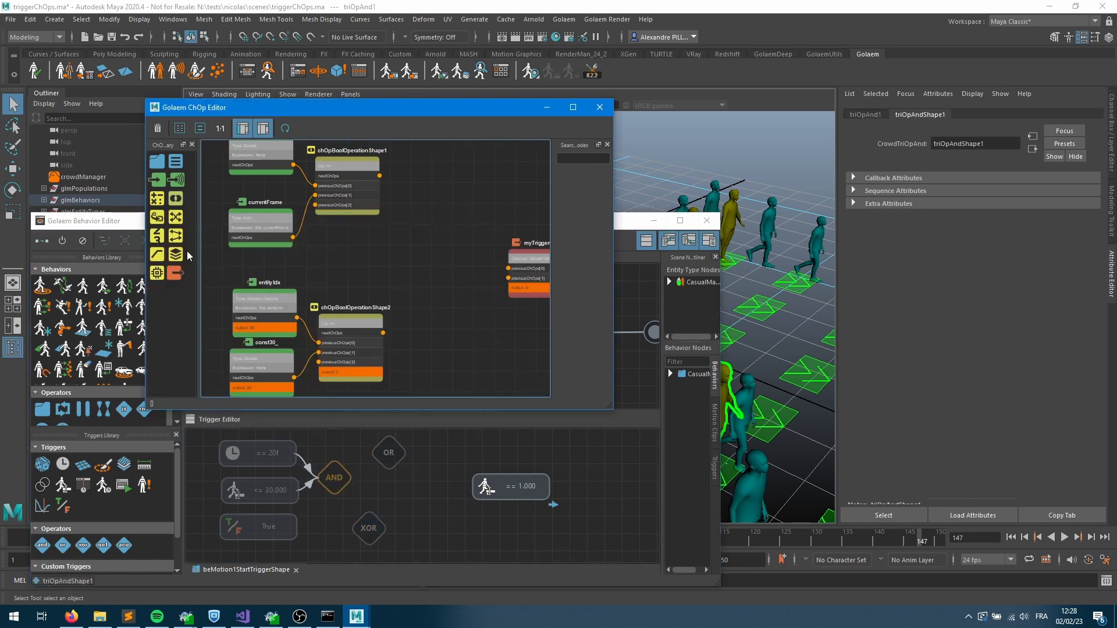
# Add a third boolean operation between the two comparisons and myTriggerOutput, with its operator set to AND.
pyautogui.moveTo(175, 198); pyautogui.dragTo(438, 249)
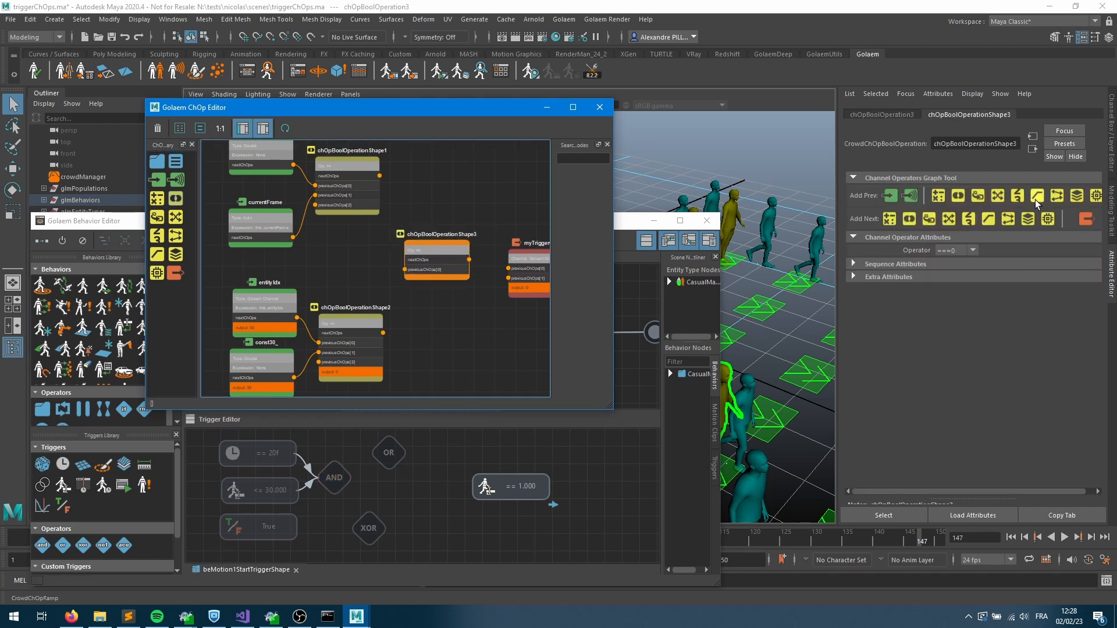
pyautogui.moveTo(447, 253); pyautogui.dragTo(462, 260)
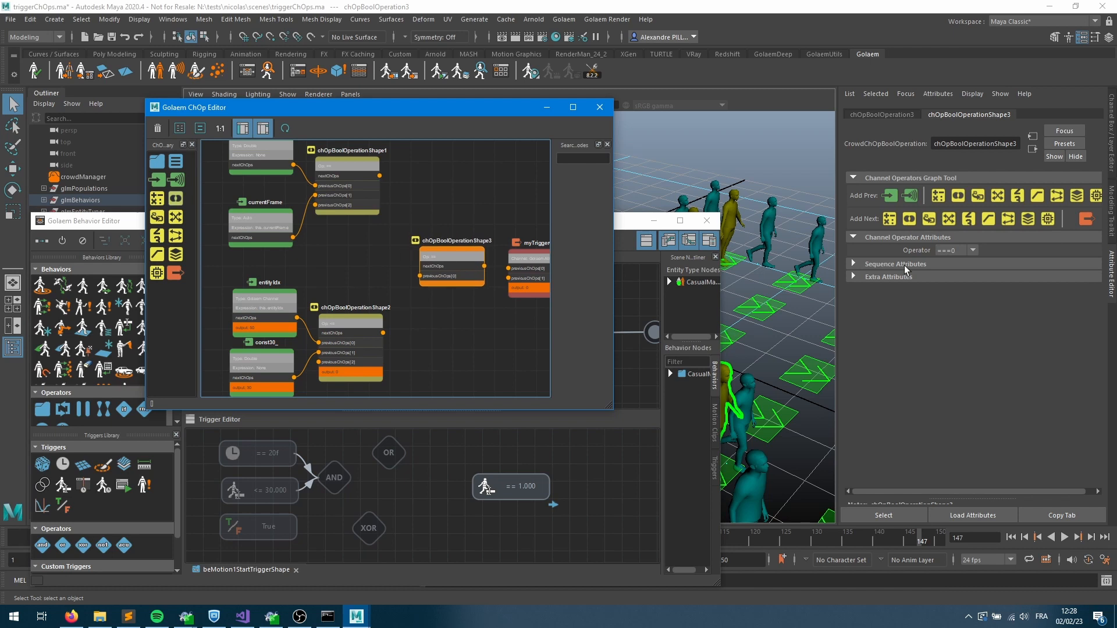
pyautogui.click(948, 250)
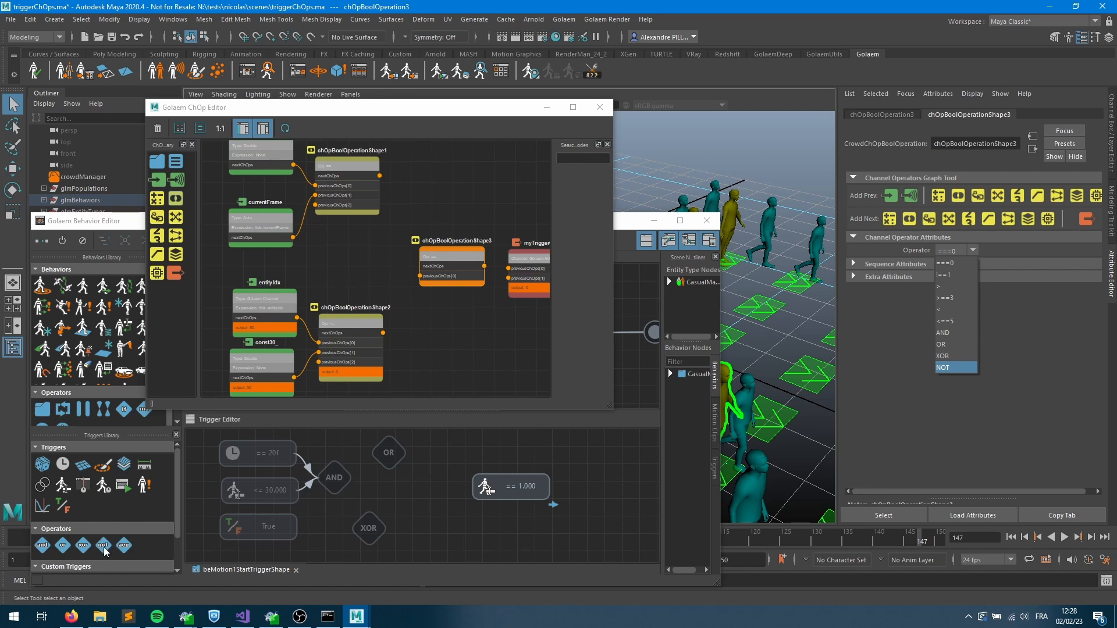
pyautogui.click(960, 332)
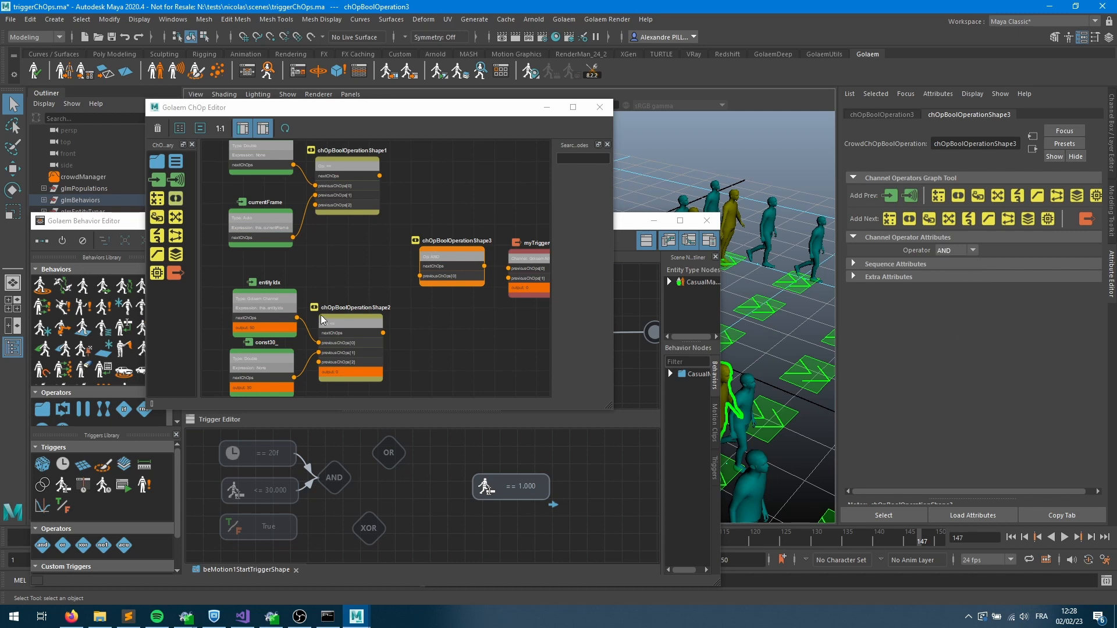
# Connect both comparison operations to the third boolean operation, and its output to myTriggerOutput.
pyautogui.moveTo(379, 175); pyautogui.dragTo(424, 281)
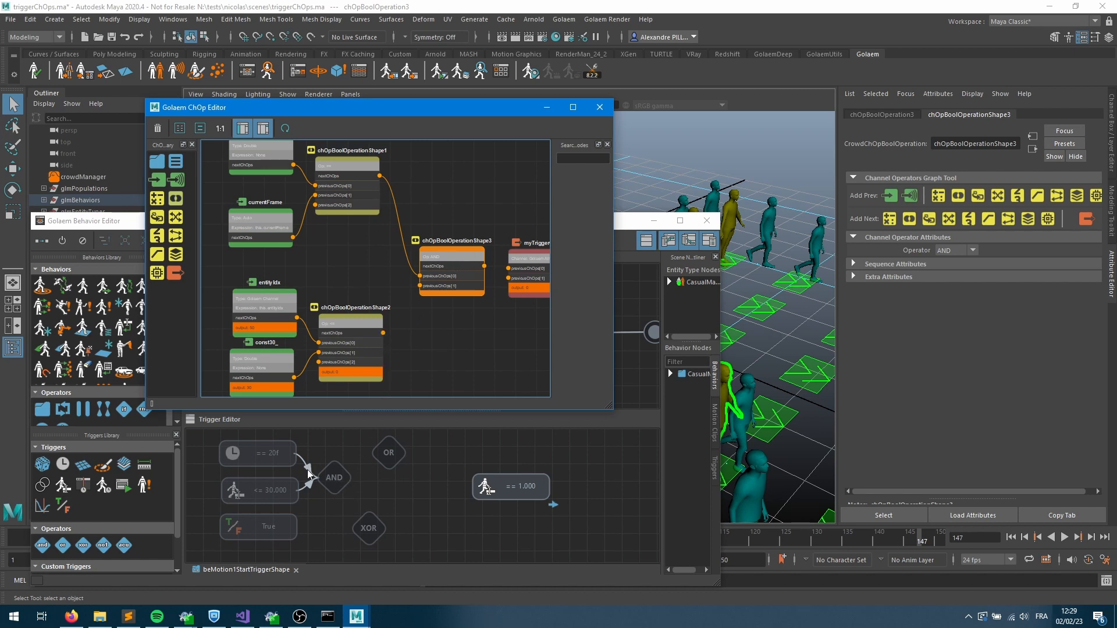
pyautogui.moveTo(384, 333); pyautogui.dragTo(421, 286)
pyautogui.moveTo(484, 266); pyautogui.dragTo(507, 271)
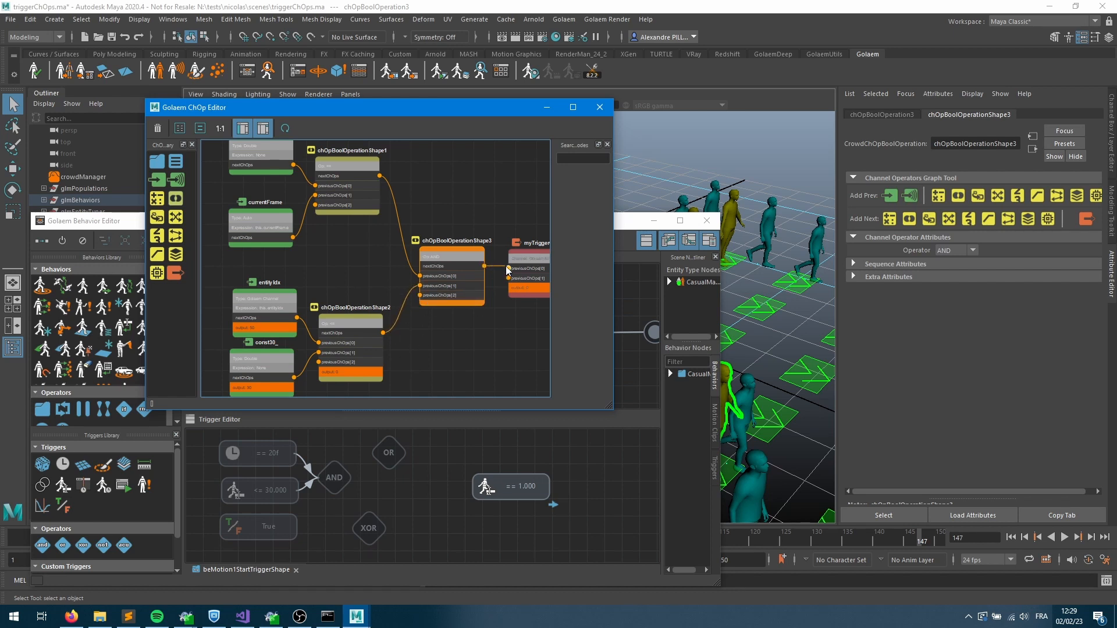
# Play the simulation from the start to check the combined AND condition on the crowd.
pyautogui.click(1011, 537)
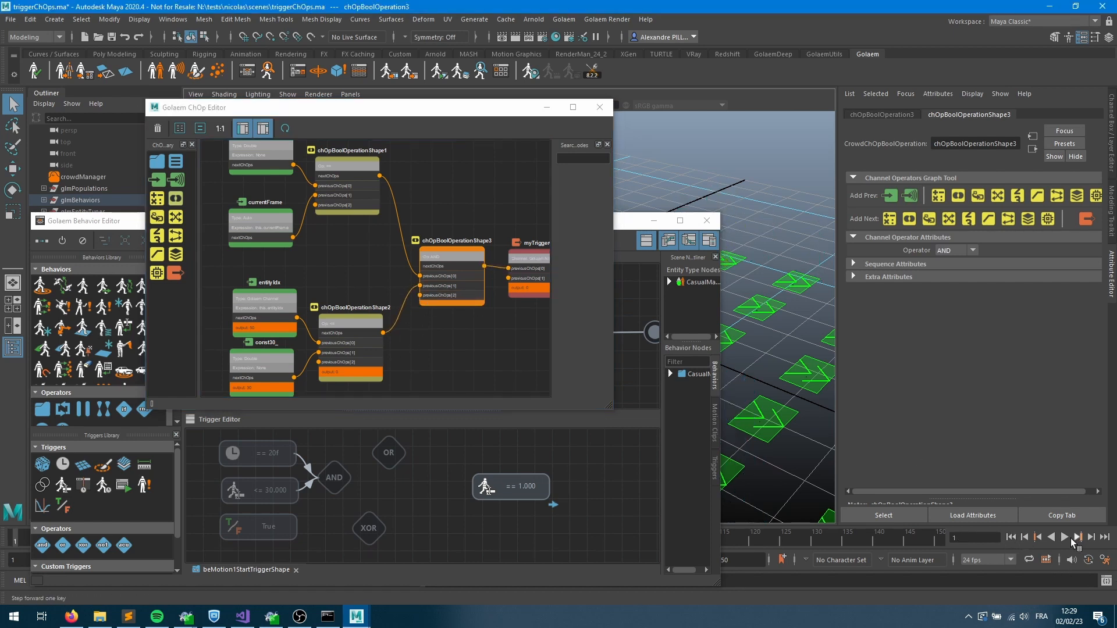
pyautogui.click(1065, 537)
pyautogui.click(1064, 537)
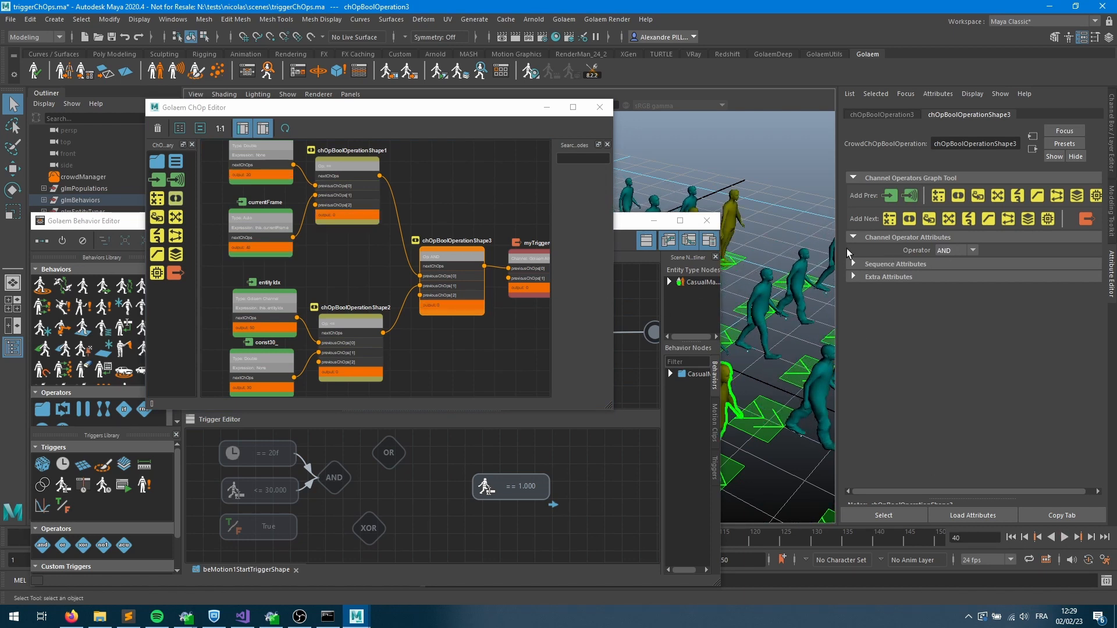
# Set the third boolean operation's operator to OR and replay the simulation from the start to check it.
pyautogui.click(949, 250)
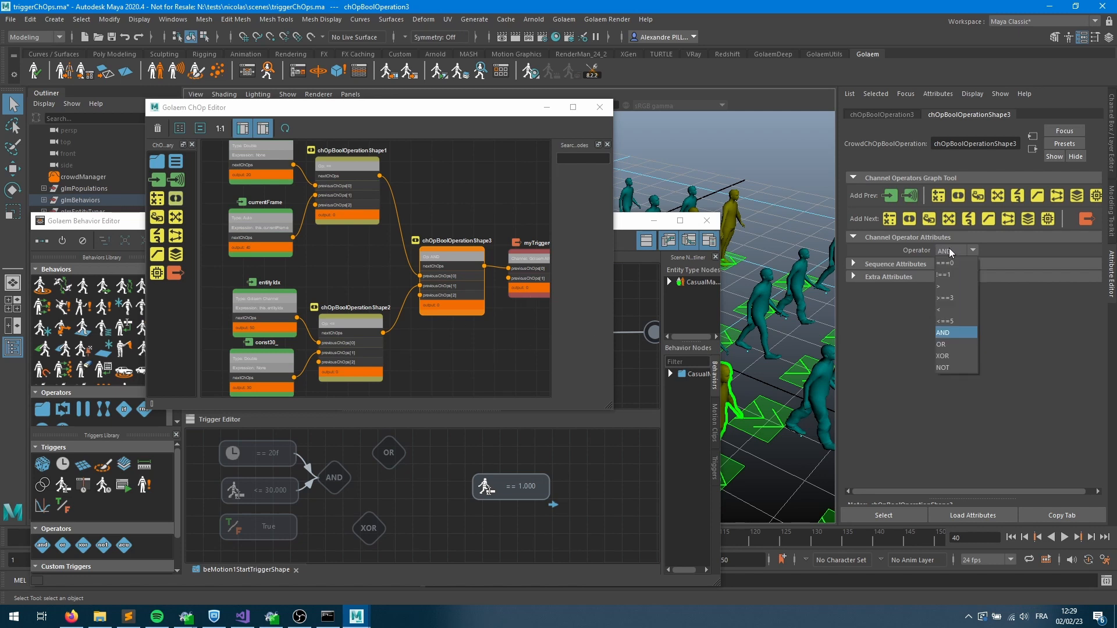
pyautogui.click(949, 336)
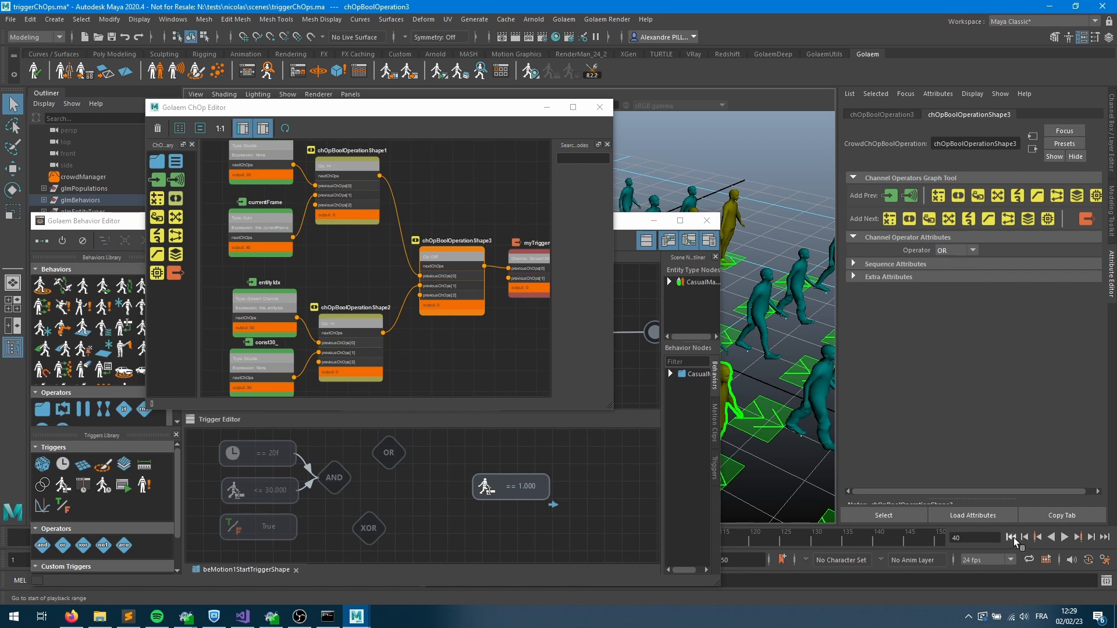
pyautogui.click(1013, 538)
pyautogui.click(1065, 539)
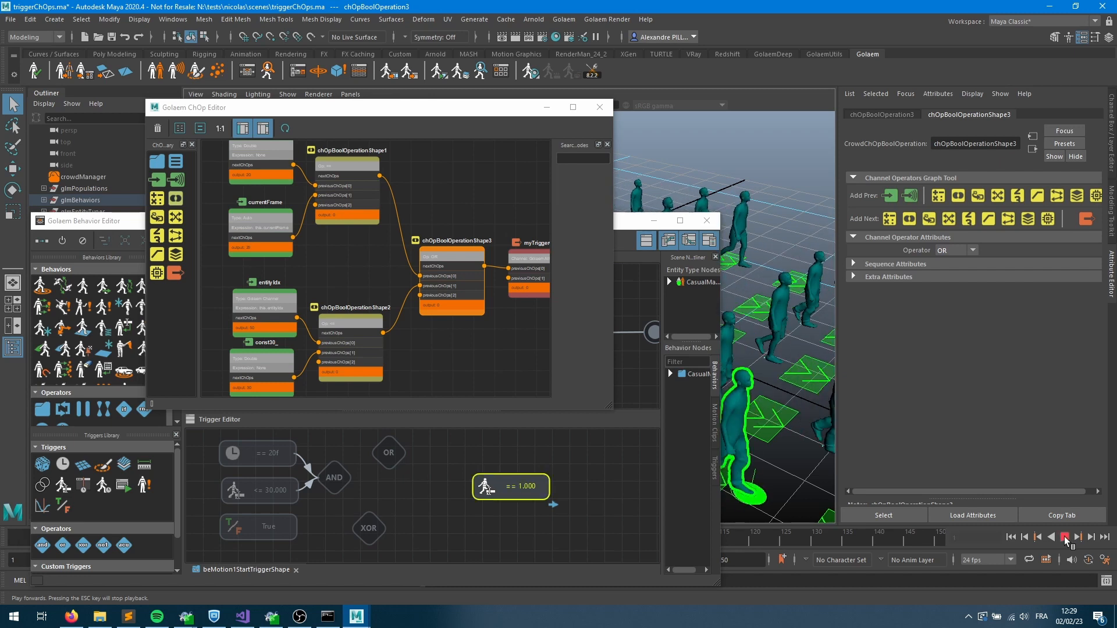
pyautogui.click(1065, 540)
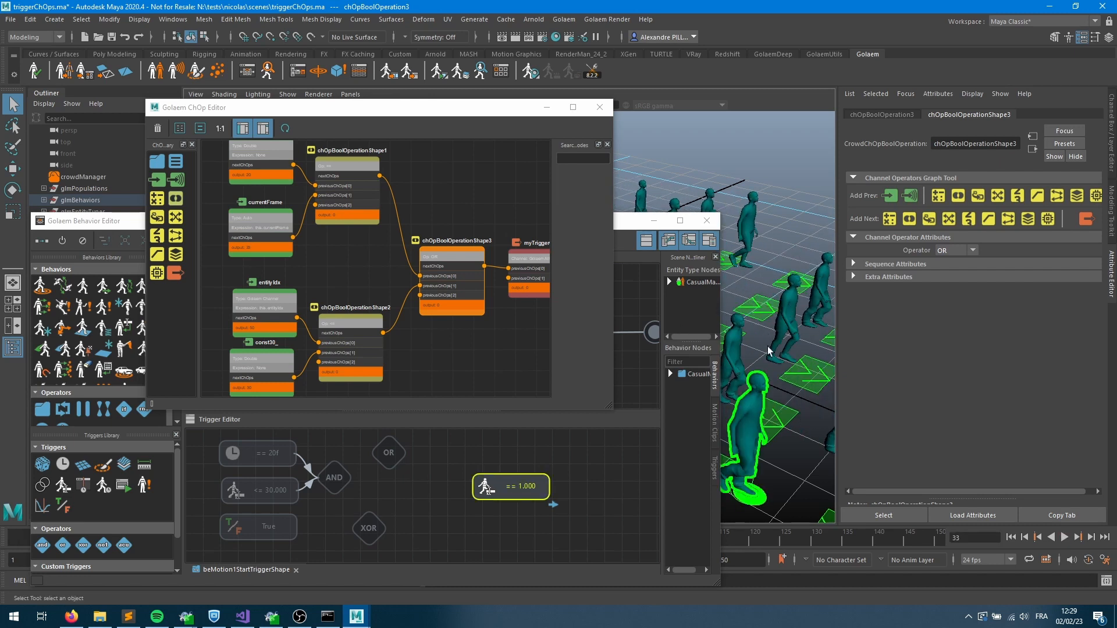
pyautogui.click(1012, 538)
pyautogui.click(1065, 538)
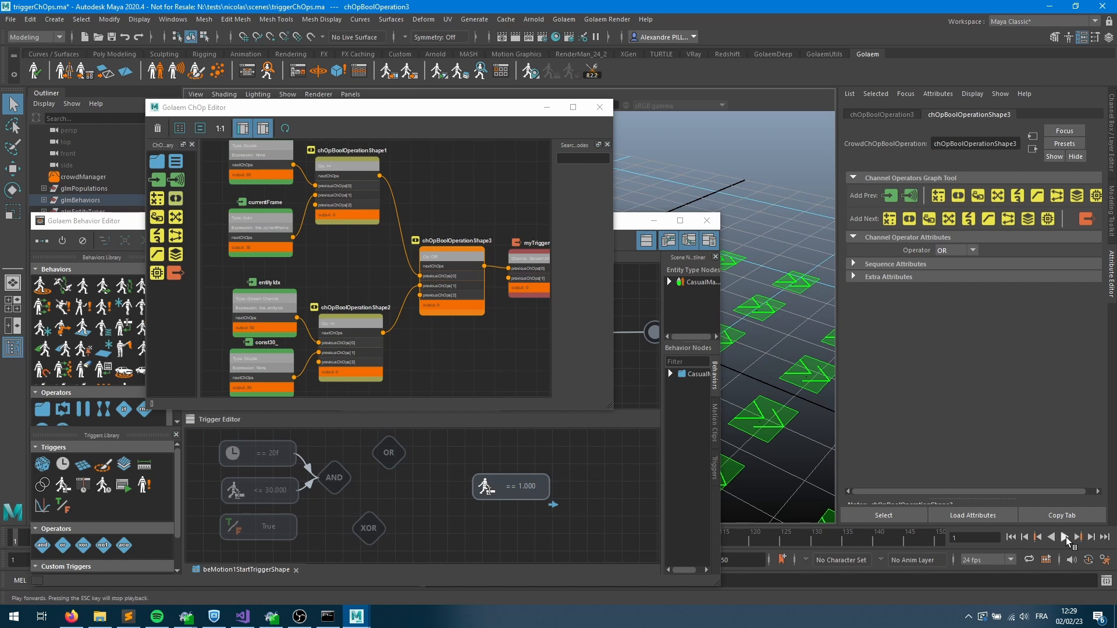
pyautogui.click(1066, 538)
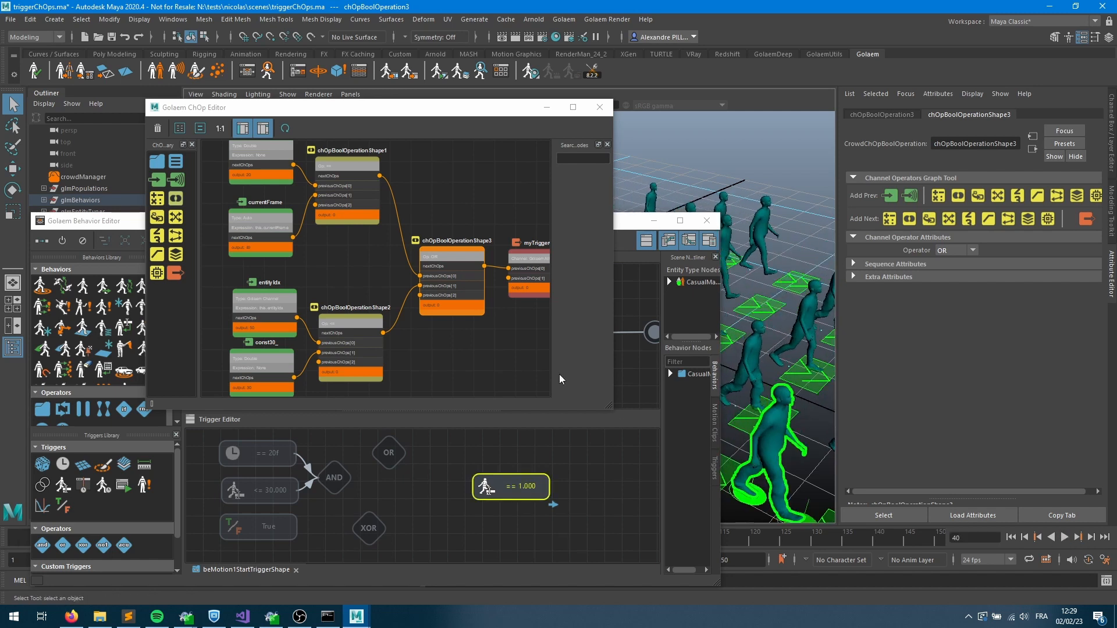
# Set the operator of the third boolean operation to XOR.
pyautogui.click(952, 251)
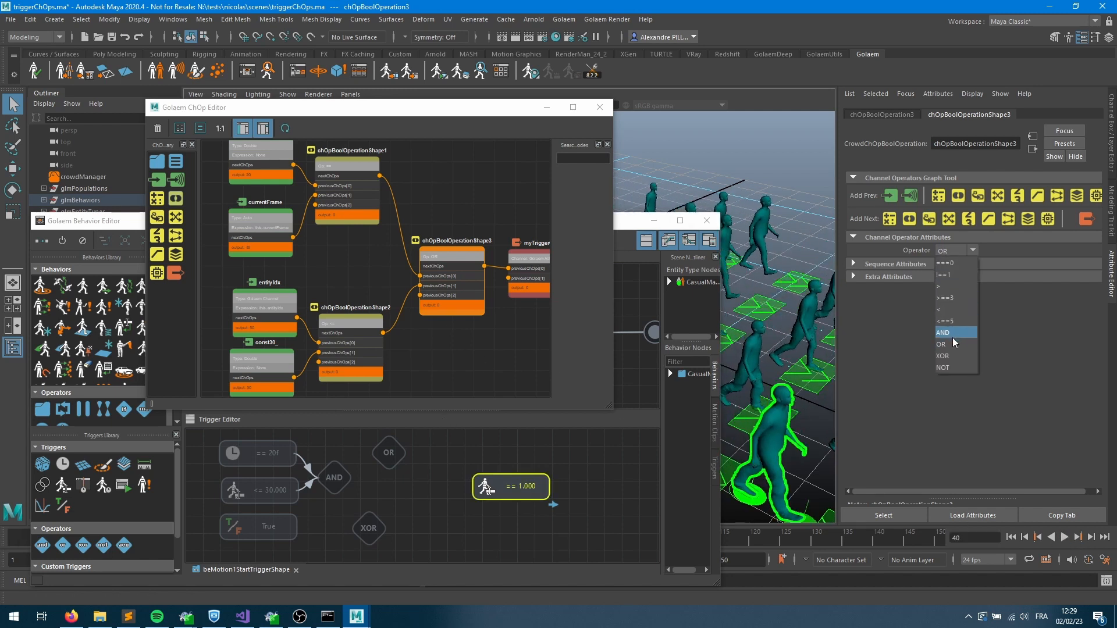
pyautogui.click(947, 356)
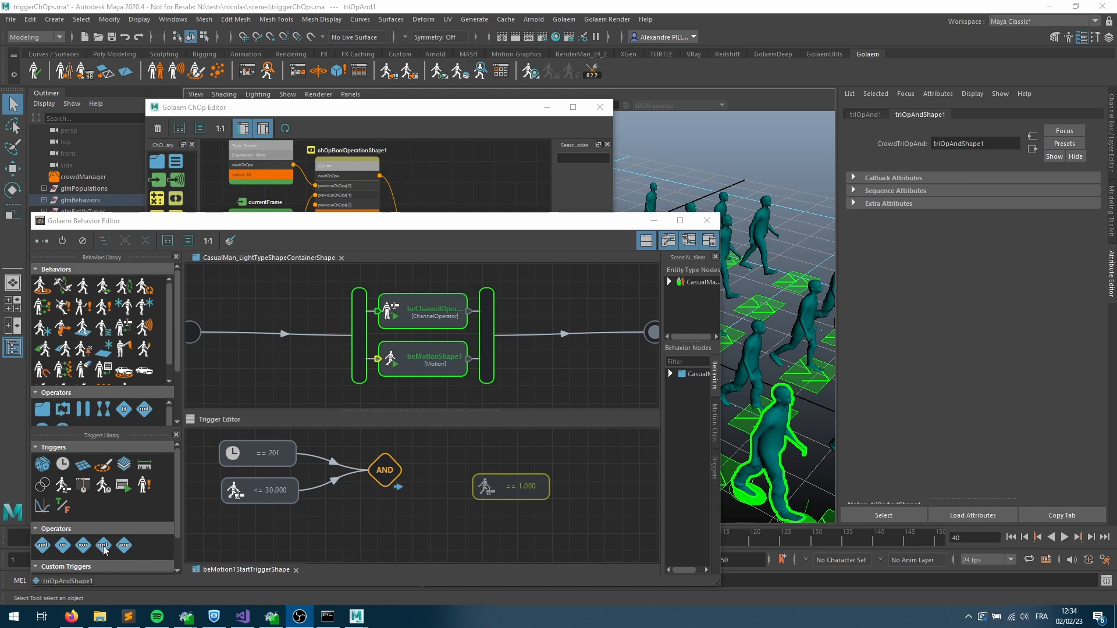
# Add a NOT operator in the trigger graph and insert it between the entity-index trigger and AND.
pyautogui.moveTo(104, 549); pyautogui.dragTo(339, 525)
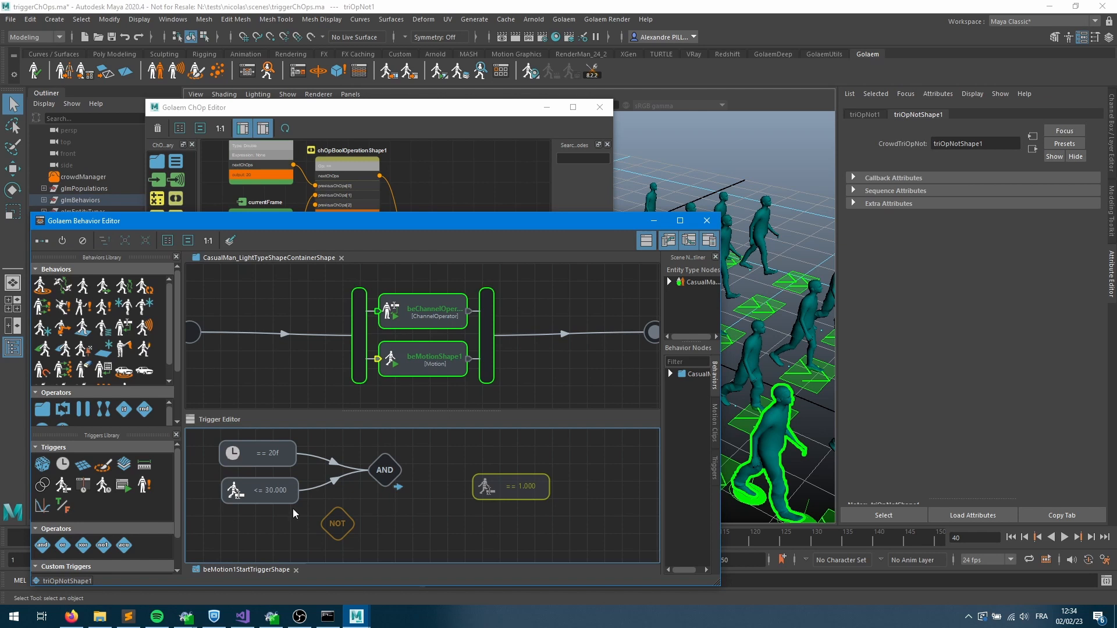
pyautogui.moveTo(278, 501); pyautogui.dragTo(260, 521)
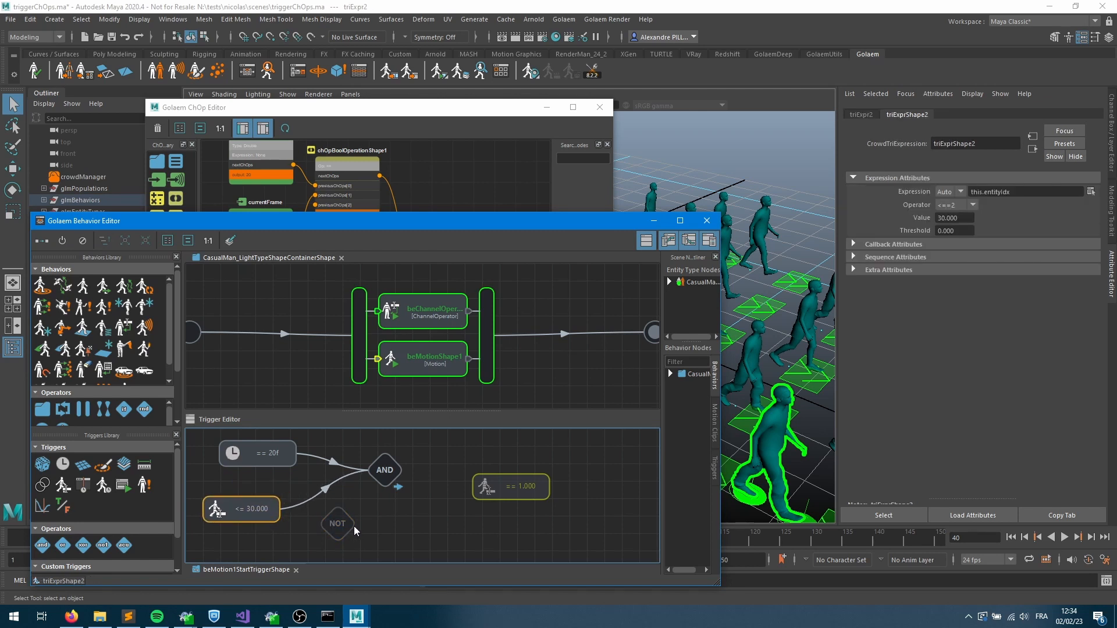
pyautogui.moveTo(353, 526); pyautogui.dragTo(336, 497)
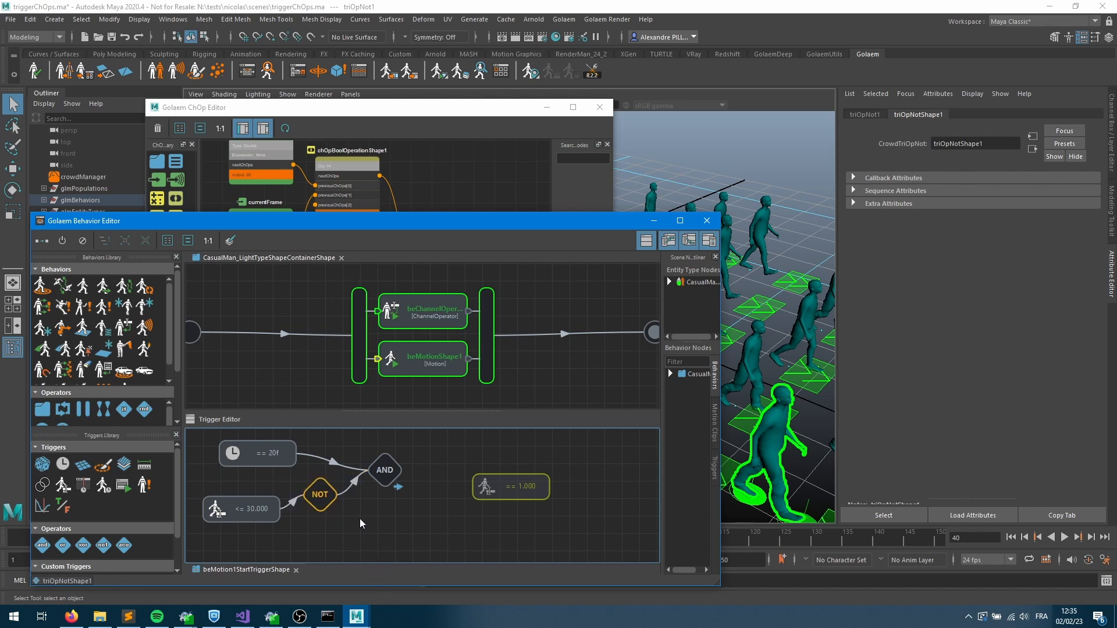
# Review the comparison operators available for the this.entityIdx expression trigger.
pyautogui.click(260, 518)
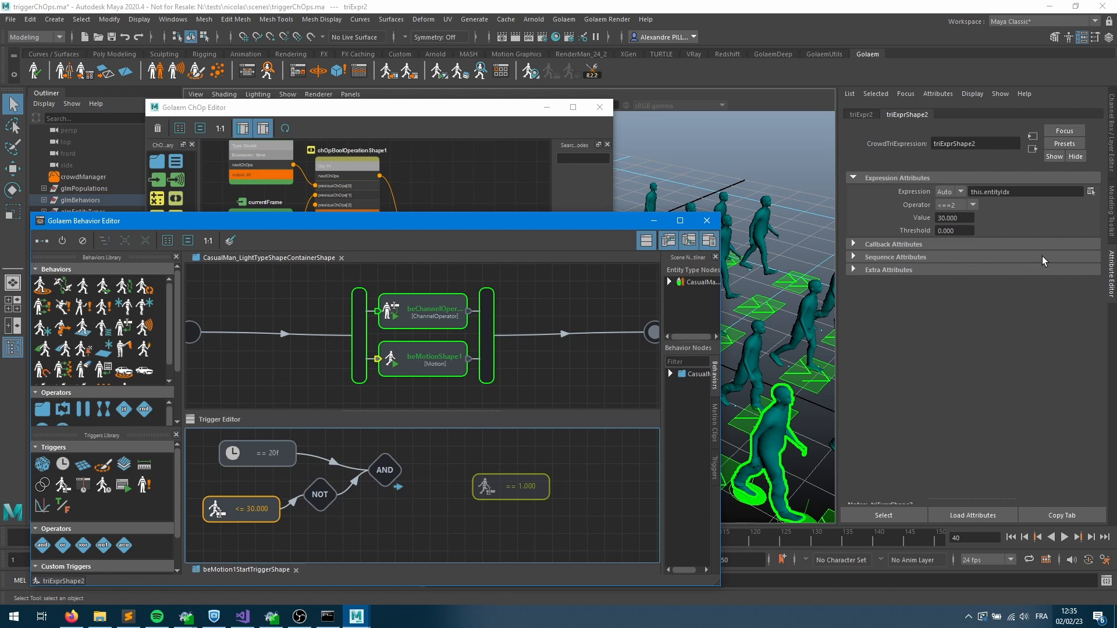
pyautogui.click(957, 206)
pyautogui.click(952, 208)
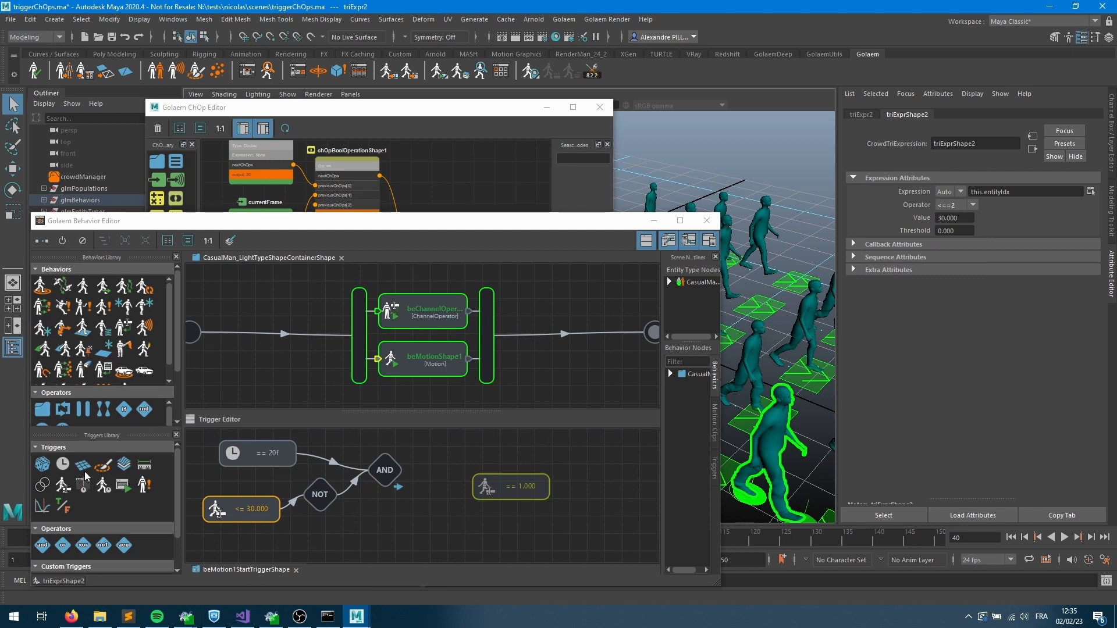
# Add a polygon zone trigger and place it below the entity-index trigger.
pyautogui.moveTo(82, 465); pyautogui.dragTo(344, 538)
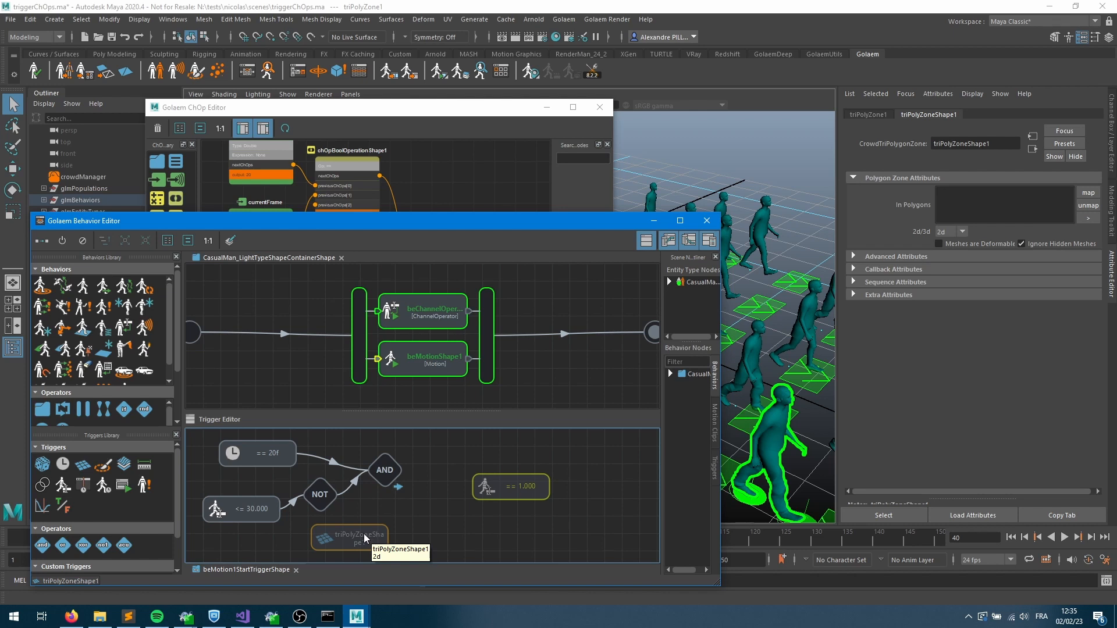
pyautogui.moveTo(365, 538); pyautogui.dragTo(251, 545)
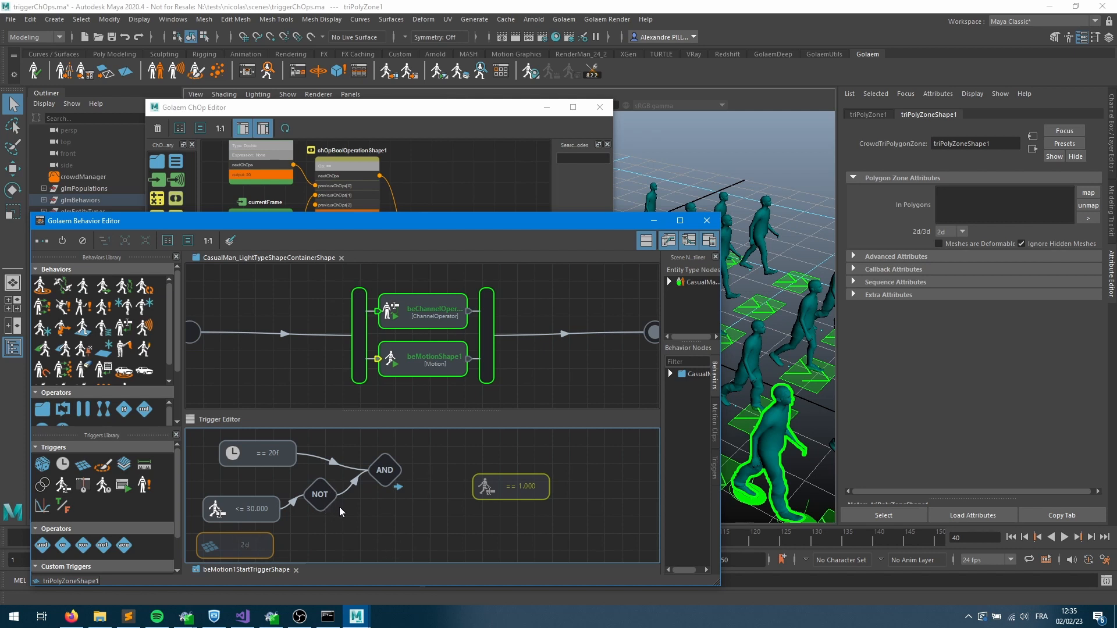
# Play the simulation from the start to check the NOT condition, and inspect a walking entity's visual feedback.
pyautogui.click(1010, 537)
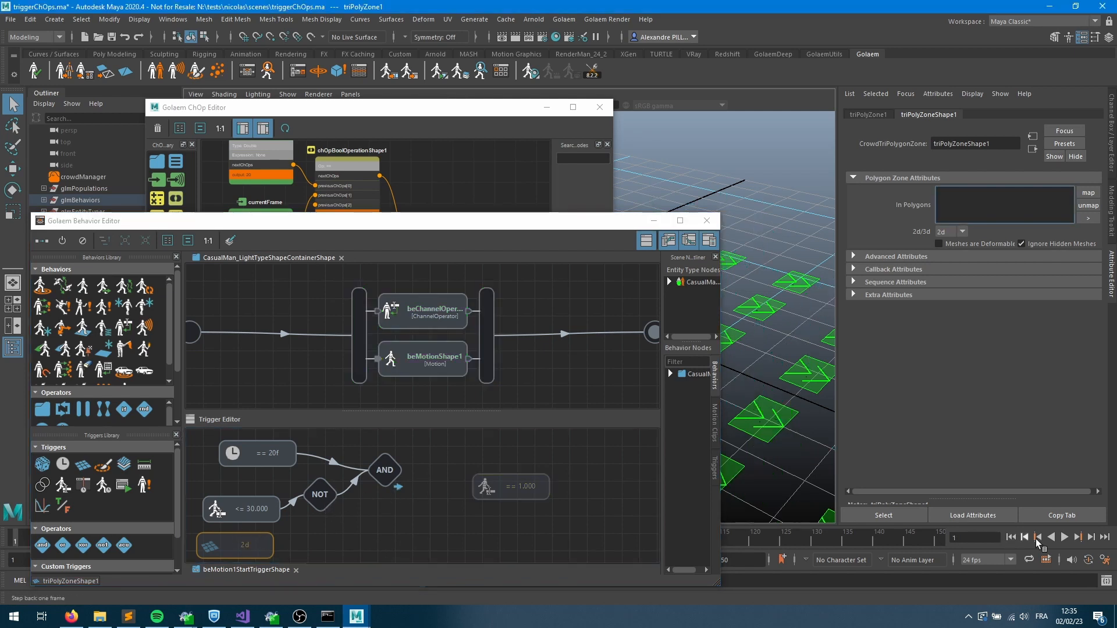
pyautogui.click(1063, 537)
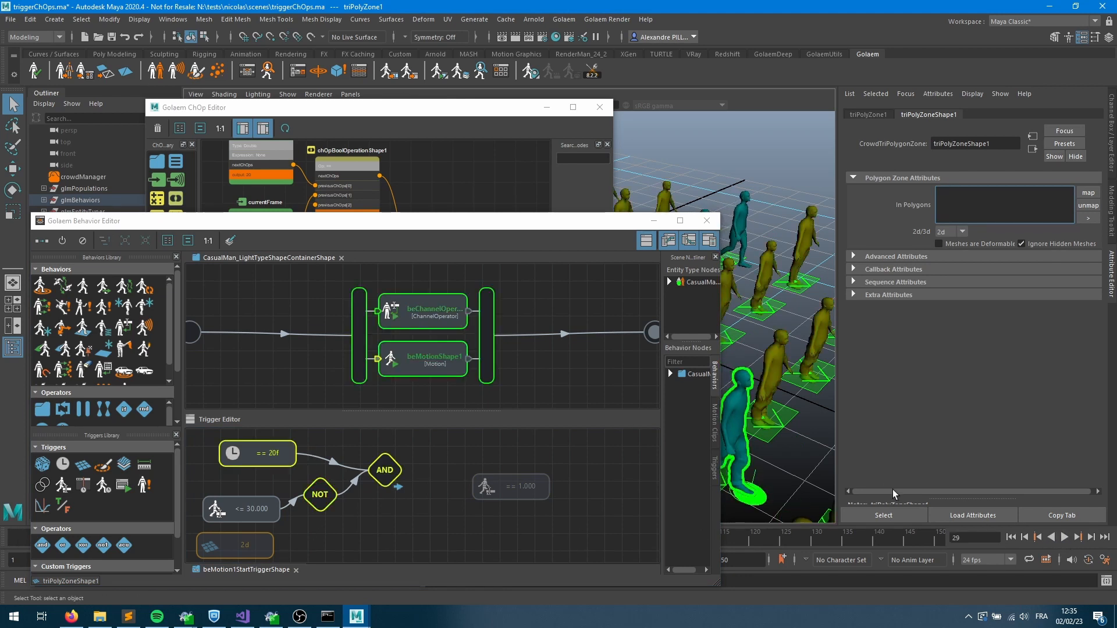
pyautogui.click(1064, 537)
pyautogui.click(1065, 537)
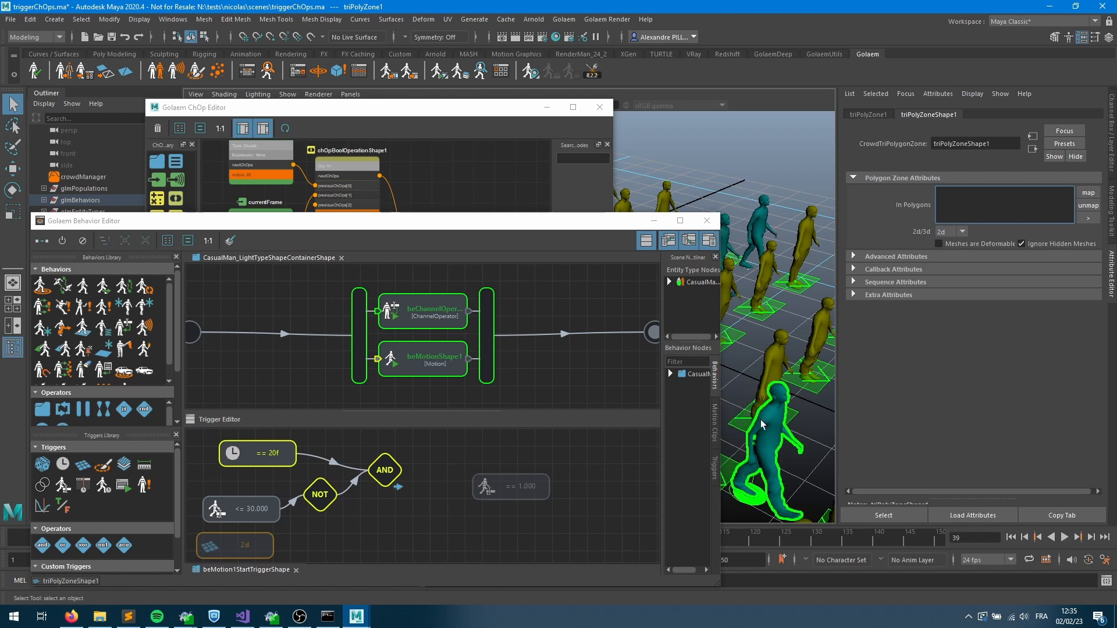
pyautogui.click(753, 229)
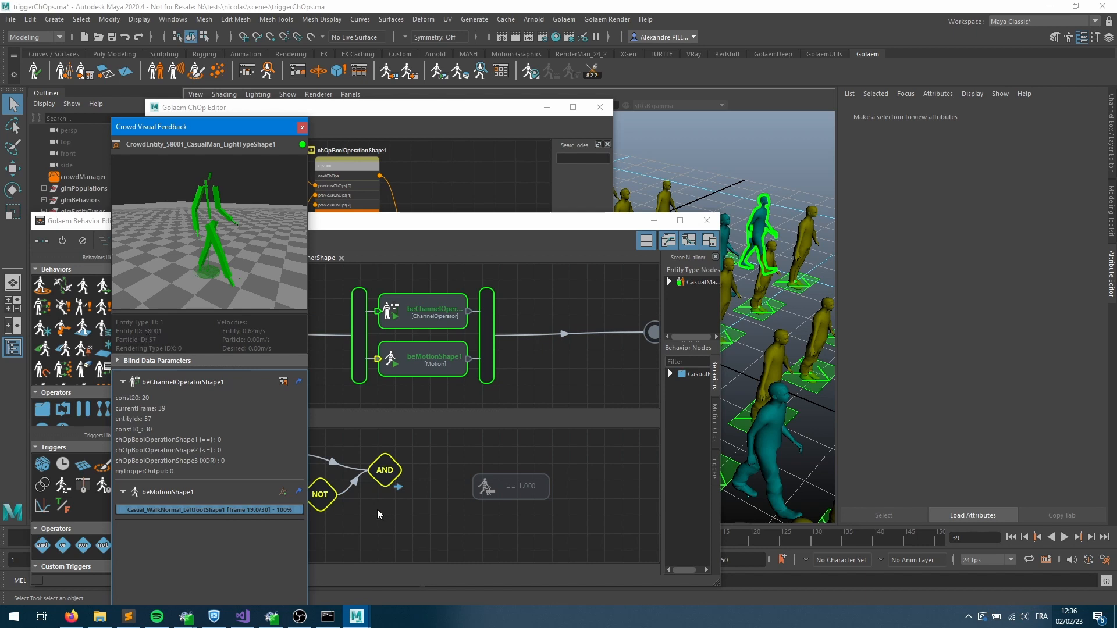
# Detach the NOT operator, replay the simulation from the start, inspect a walking entity's visual feedback, and reinsert NOT before AND.
pyautogui.moveTo(326, 502); pyautogui.dragTo(354, 530)
pyautogui.click(1011, 537)
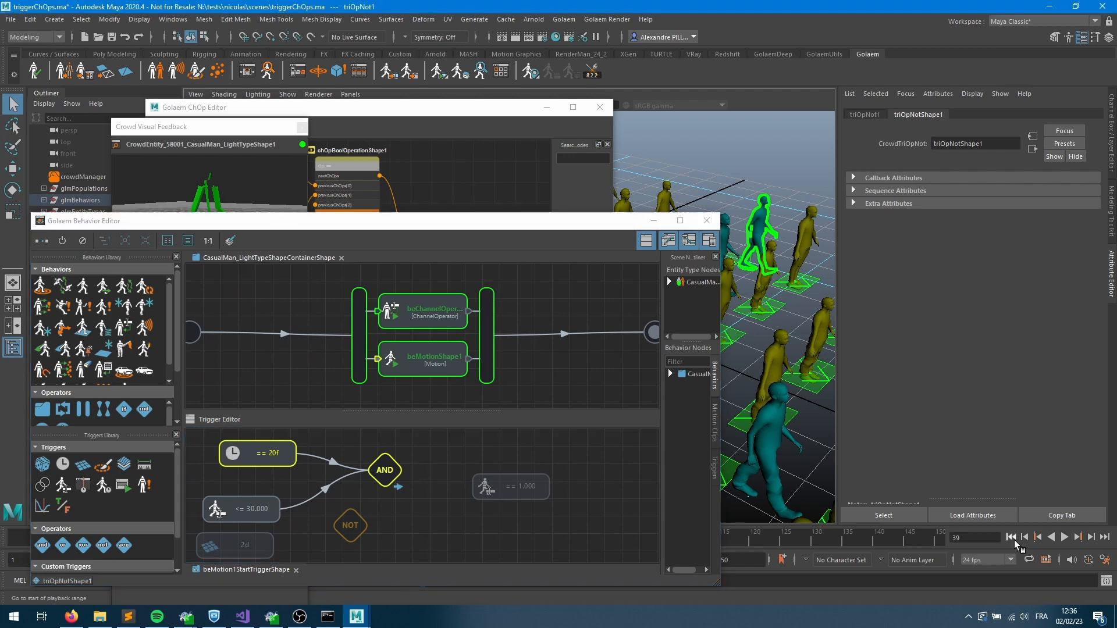
pyautogui.click(1065, 537)
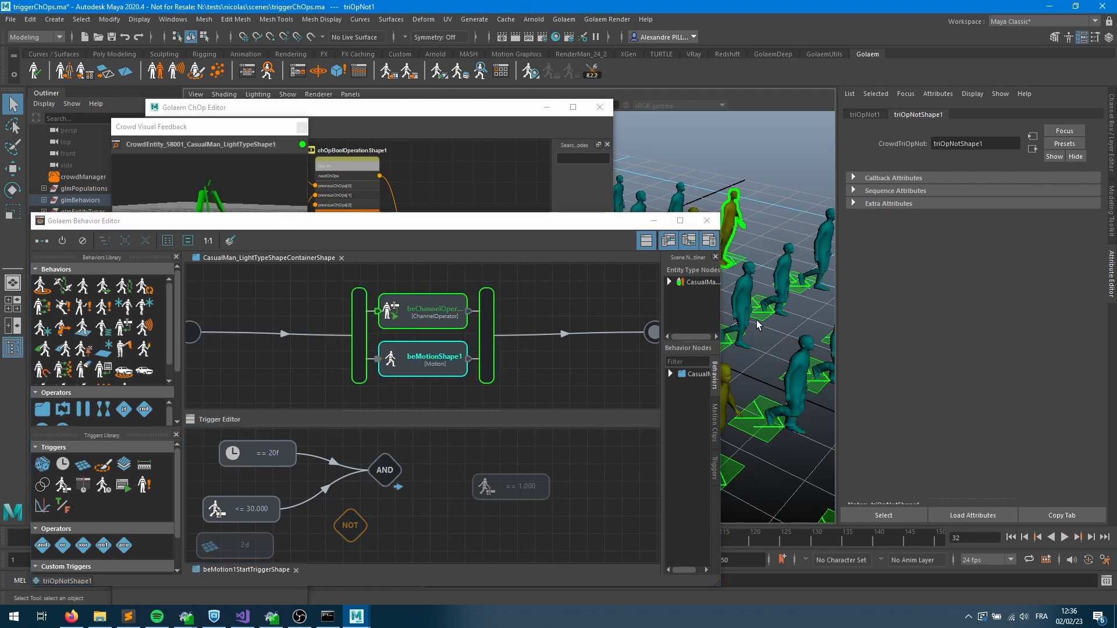
pyautogui.click(803, 381)
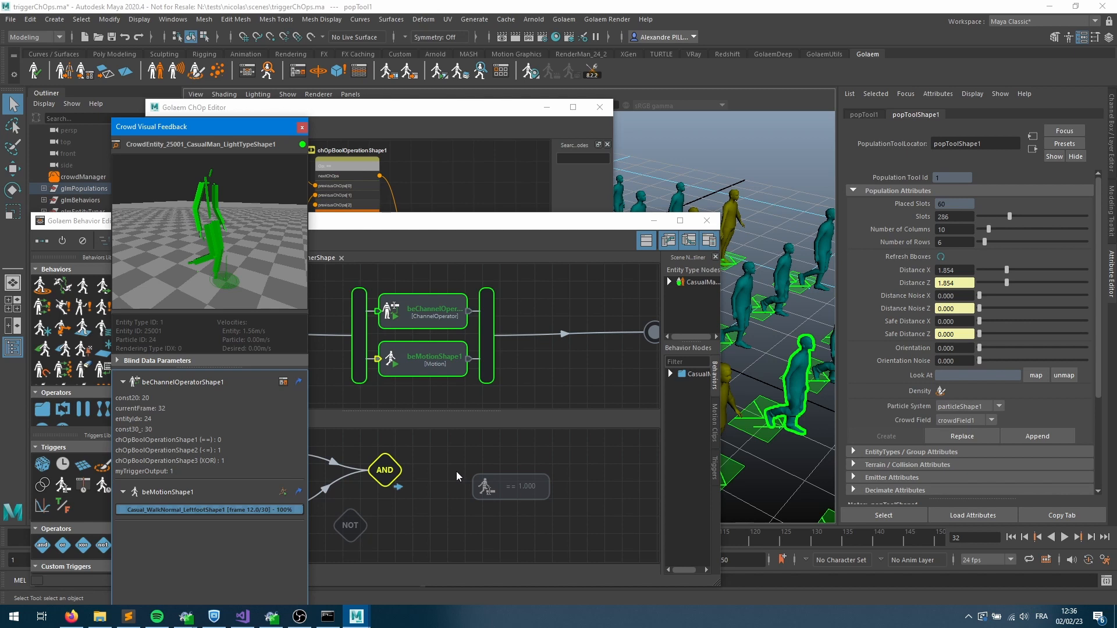
pyautogui.click(402, 530)
pyautogui.moveTo(351, 527); pyautogui.dragTo(324, 501)
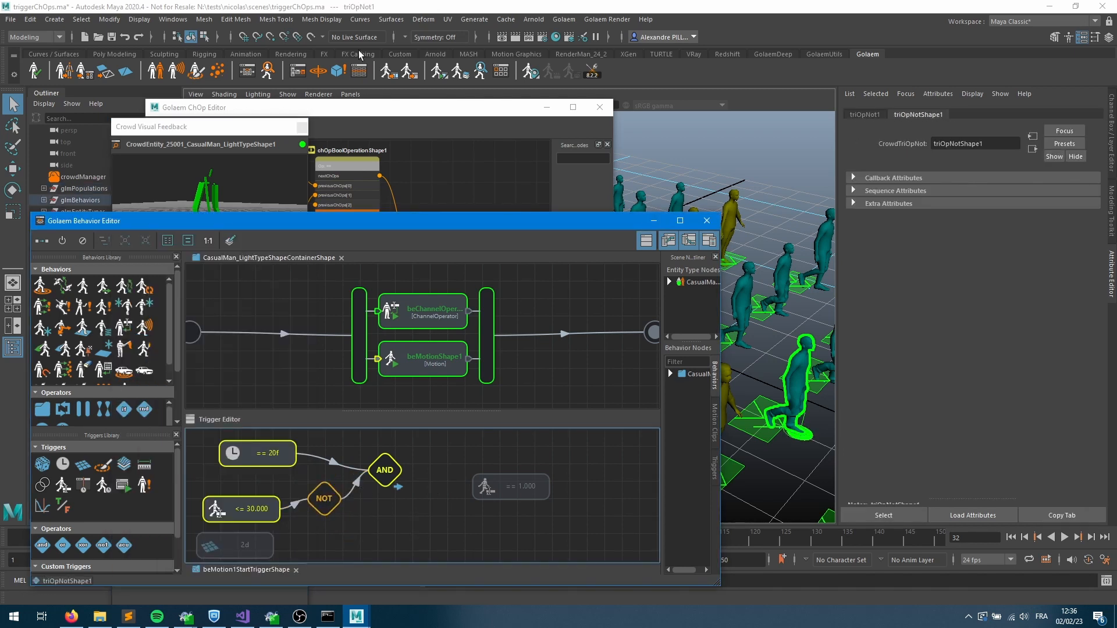
# Make the this.attribute.triggerOut expression trigger the output of the trigger graph and set the chOpBoolOperationShape3 operator to AND.
pyautogui.click(493, 177)
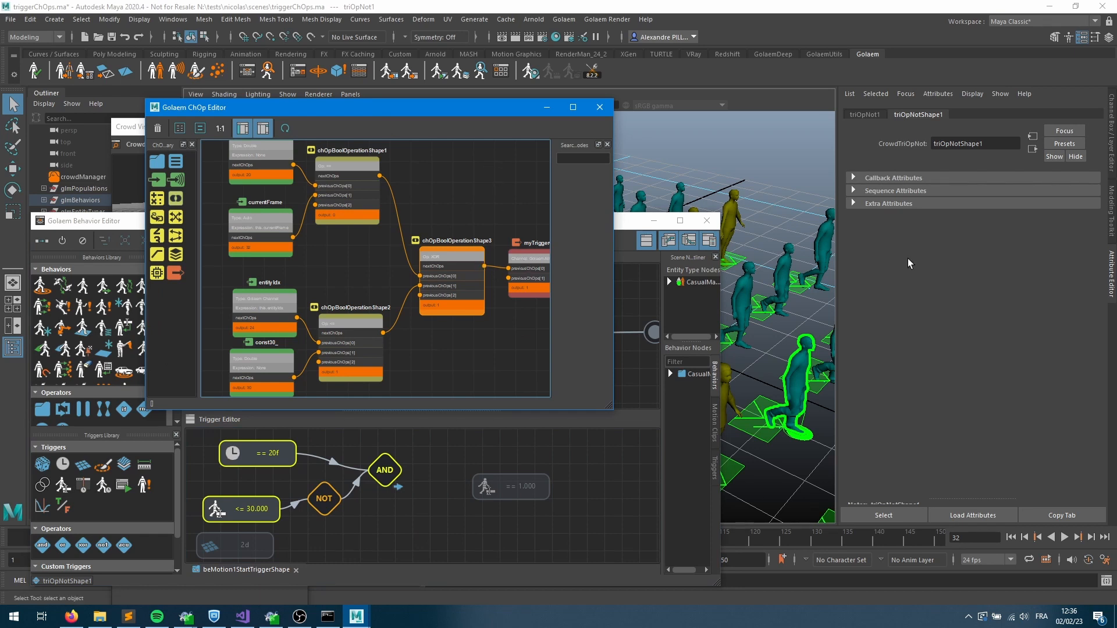
pyautogui.click(525, 487)
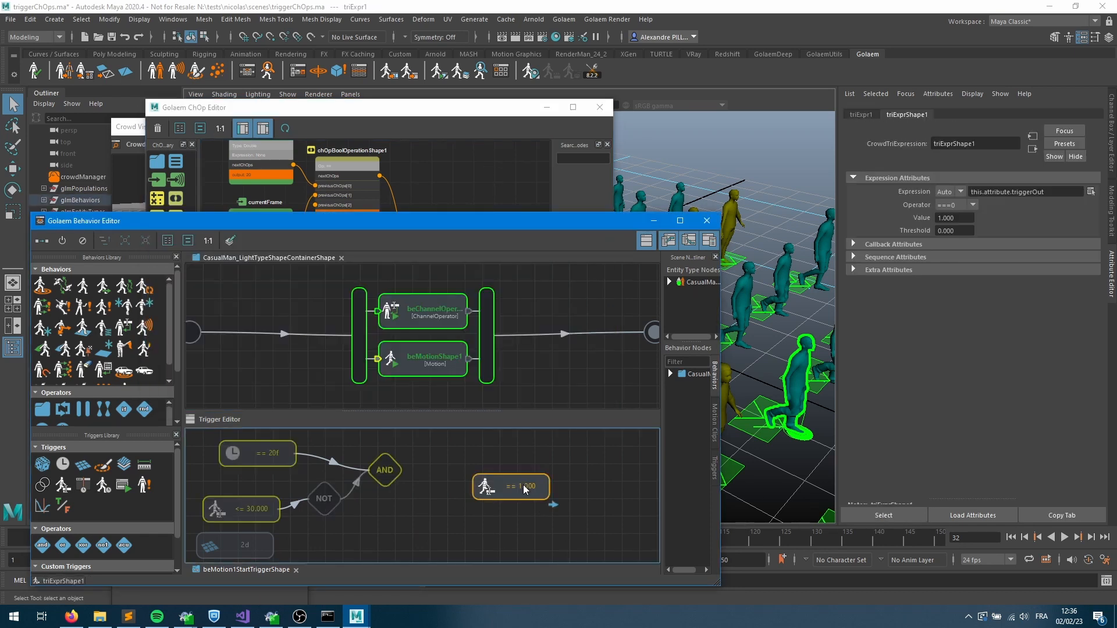
pyautogui.click(381, 112)
pyautogui.click(453, 265)
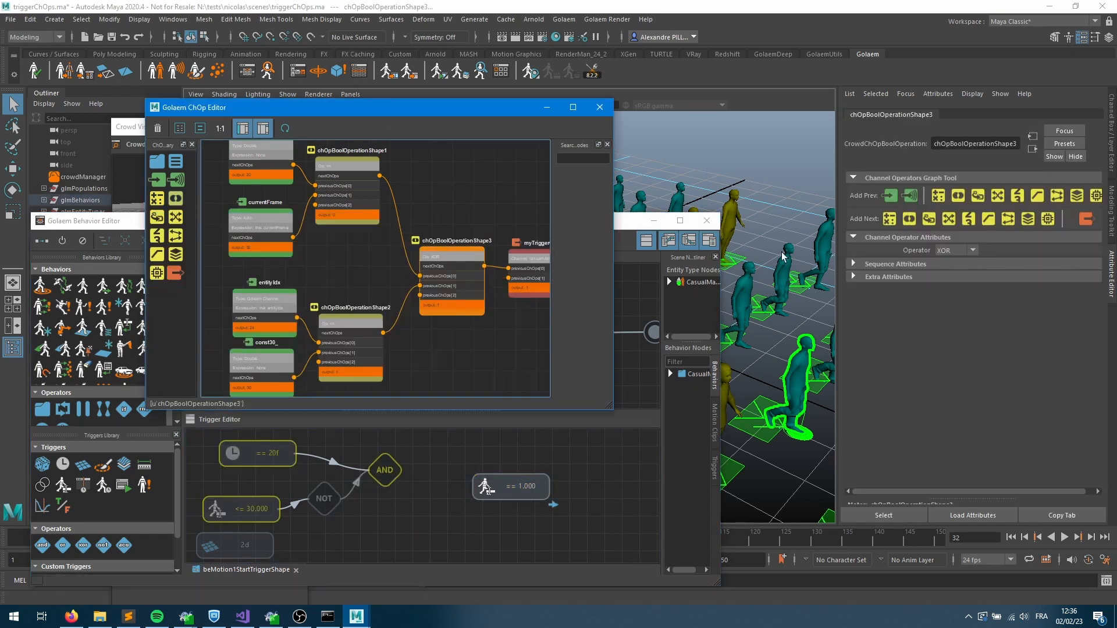
pyautogui.click(949, 251)
pyautogui.click(955, 332)
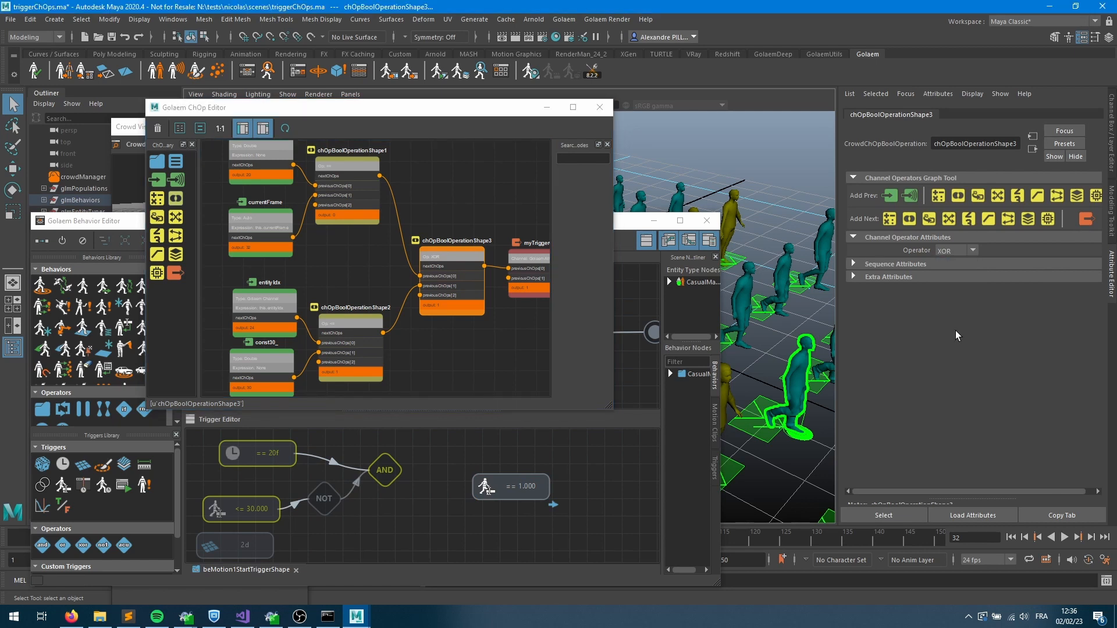
# Insert a boolean operation between chOpBoolOperationShape2 and chOpBoolOperationShape3 and set its operator to NOT.
pyautogui.keyDown('shift'); pyautogui.click(525, 280); pyautogui.keyUp('shift')
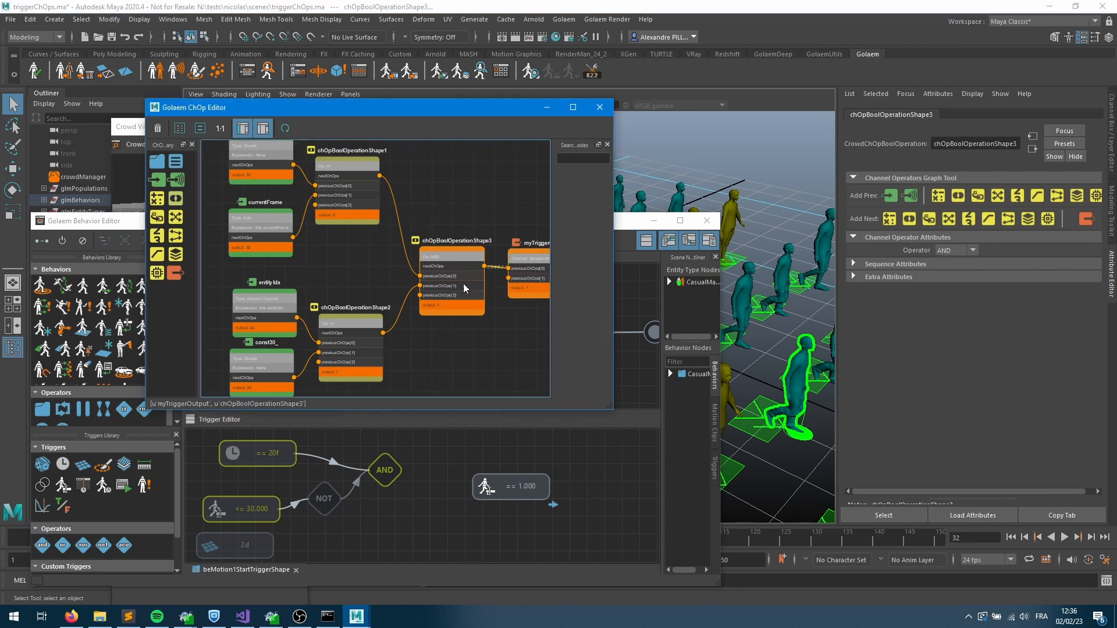
pyautogui.moveTo(464, 284); pyautogui.dragTo(524, 266)
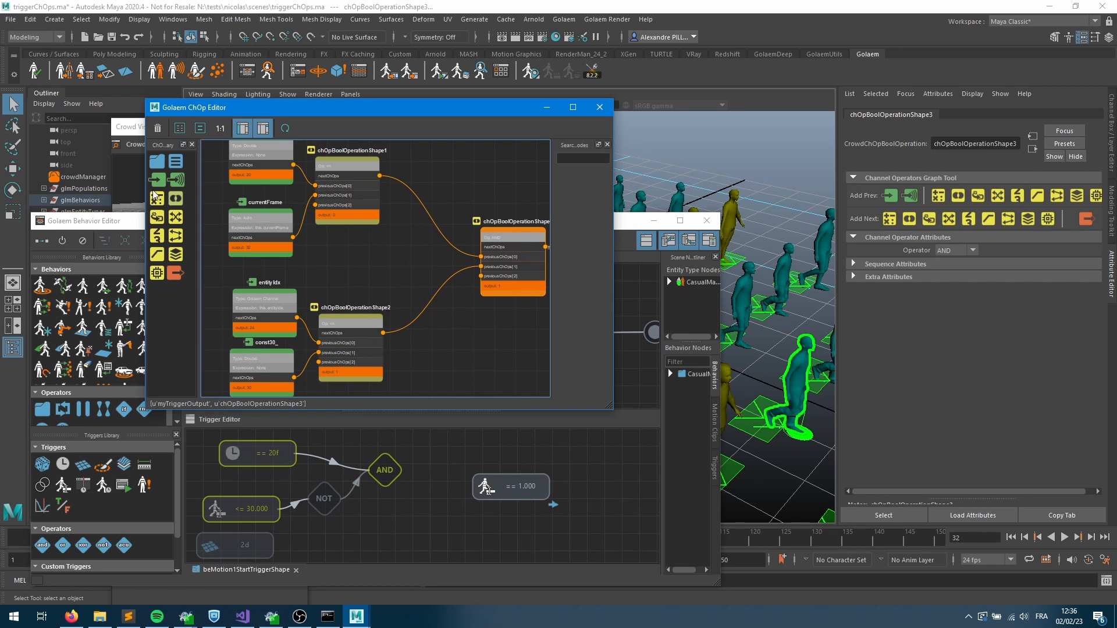
pyautogui.moveTo(174, 200); pyautogui.dragTo(434, 301)
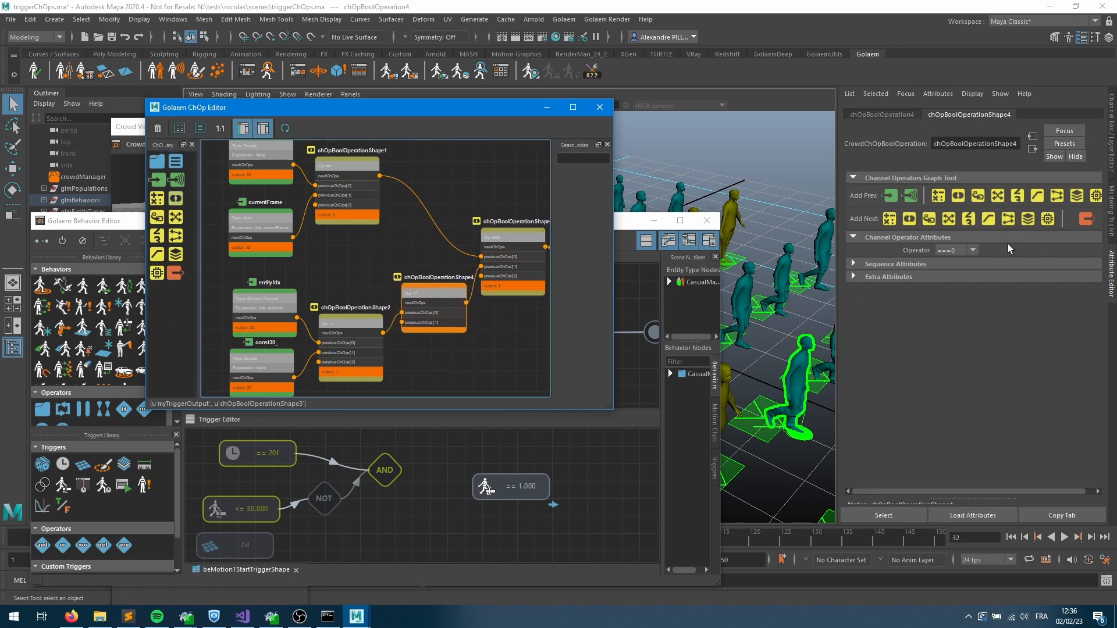
pyautogui.click(959, 250)
pyautogui.click(939, 367)
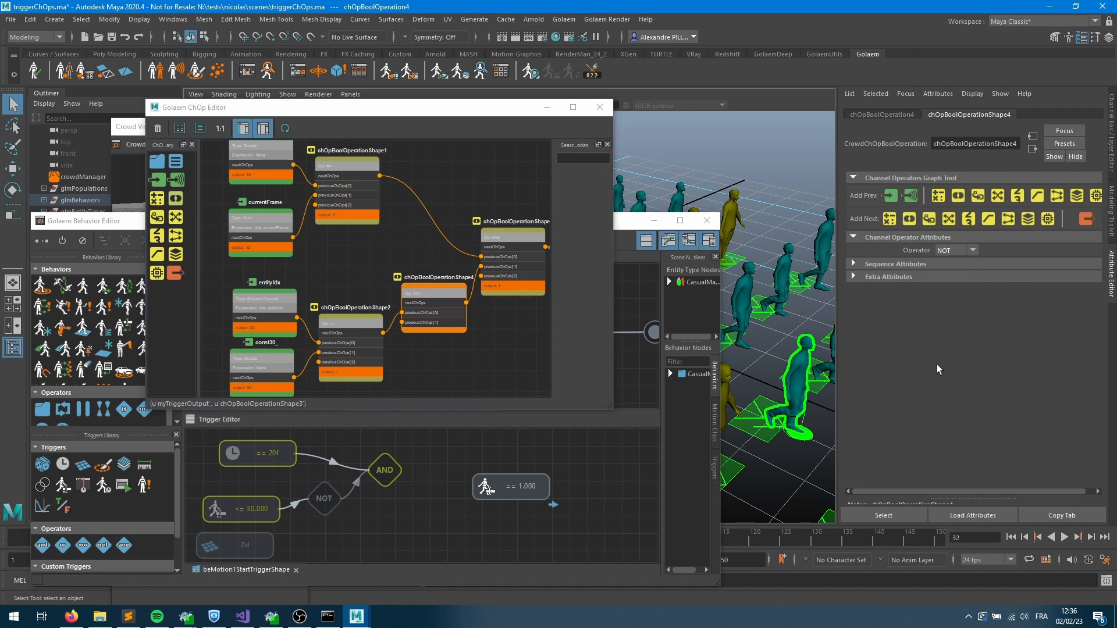
# Play the simulation from the start and inspect a walking entity's channel operator feedback to check the NOT and AND setup.
pyautogui.click(1023, 538)
pyautogui.click(1064, 537)
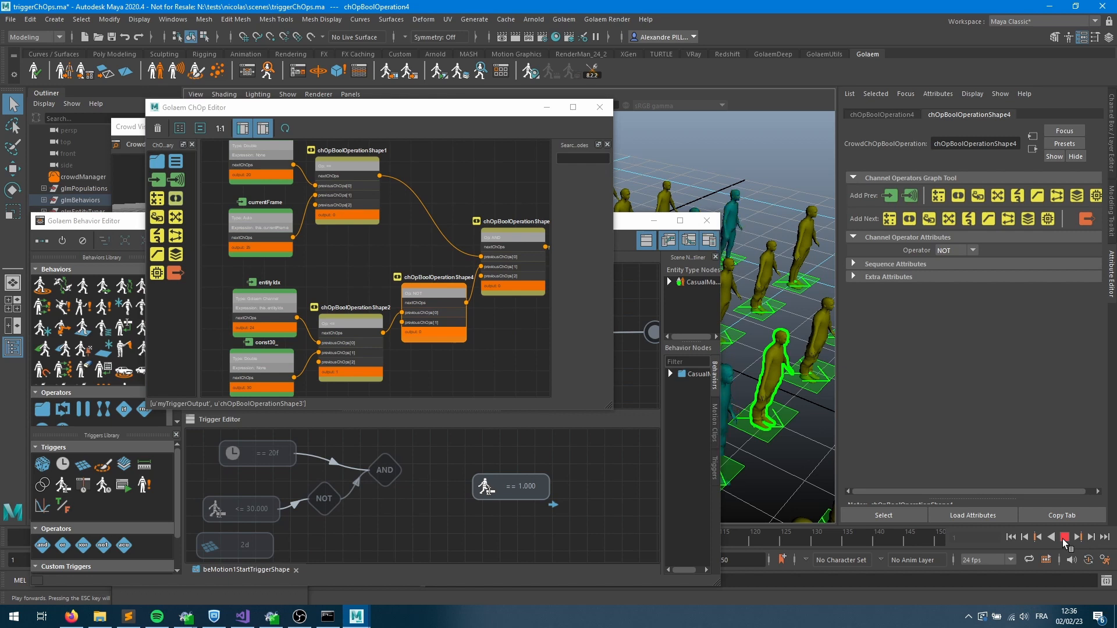
pyautogui.click(1063, 539)
pyautogui.click(756, 445)
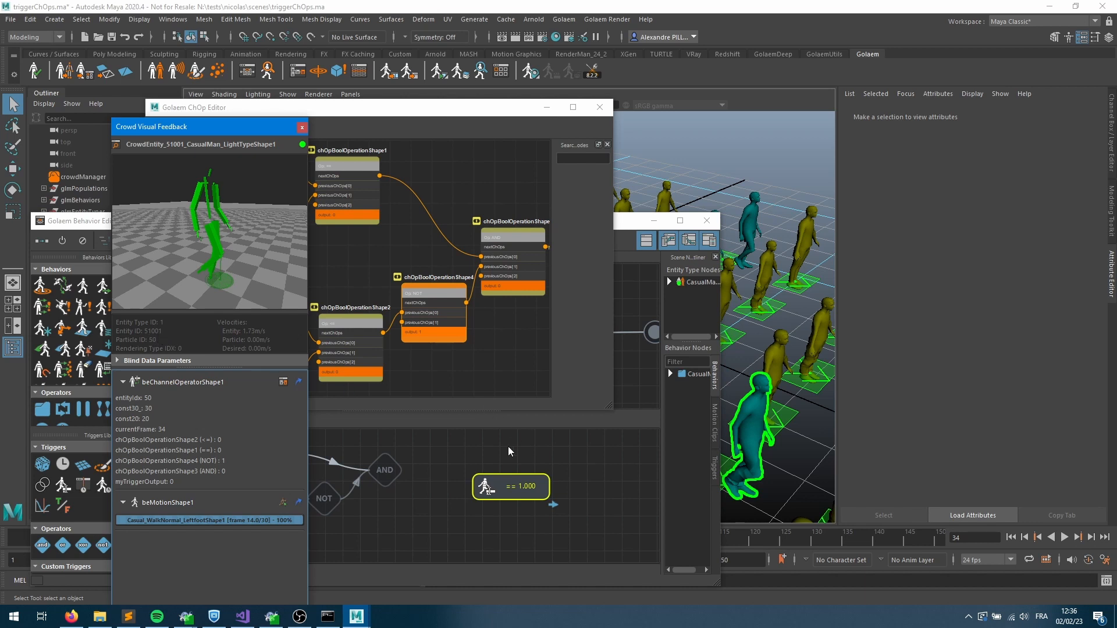
pyautogui.click(463, 458)
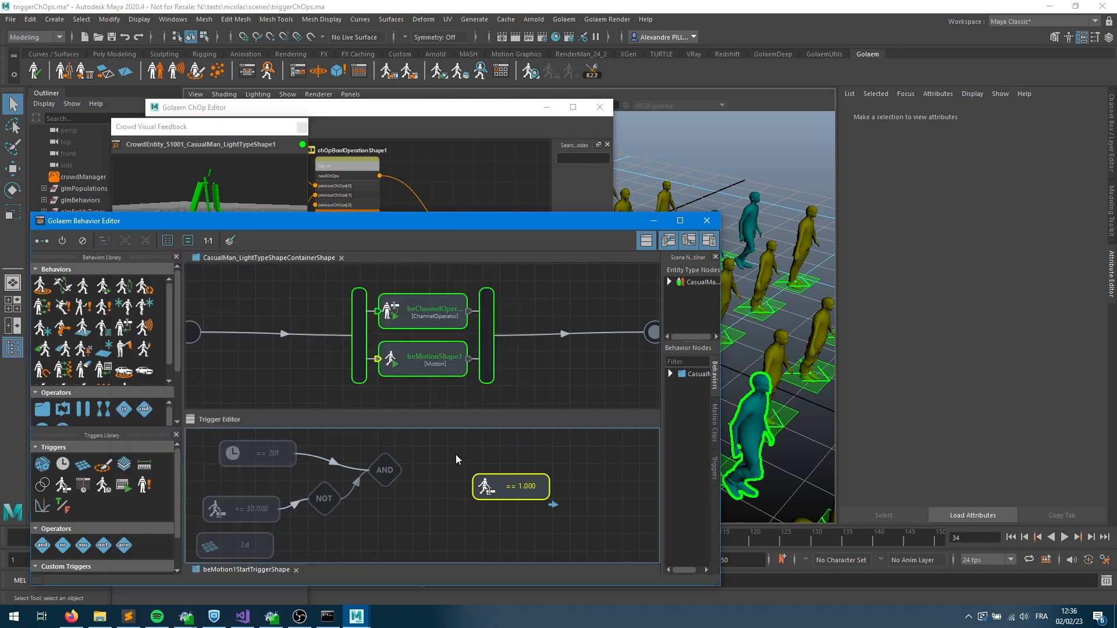
pyautogui.click(343, 110)
pyautogui.click(445, 292)
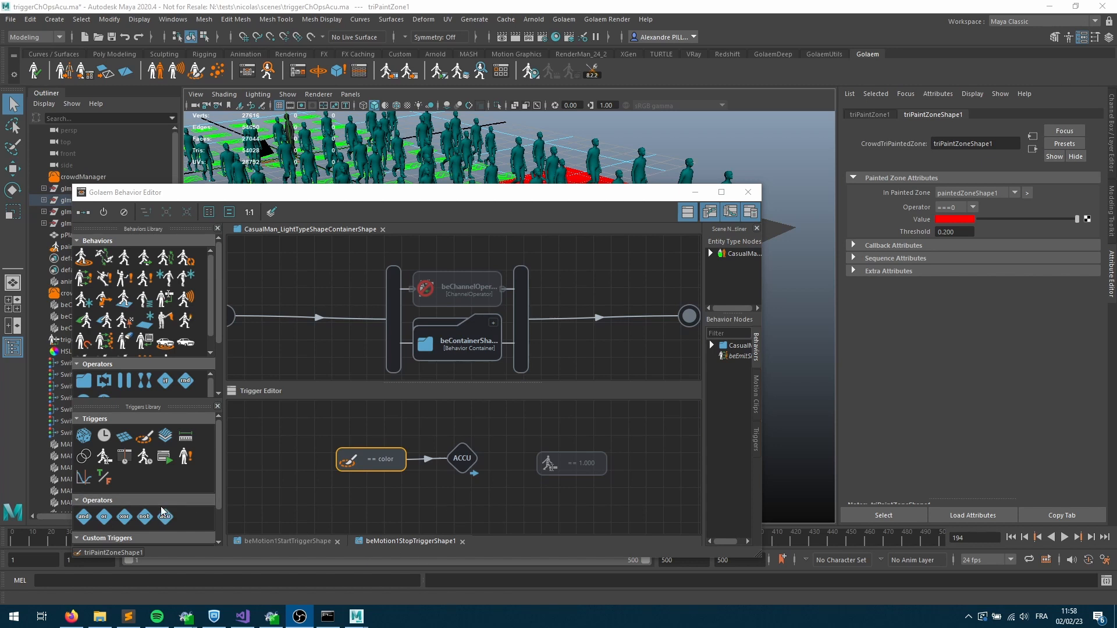
# Compare the settings of the painted zone trigger and the ACCU operator in the beMotion1 stop trigger graph.
pyautogui.click(463, 461)
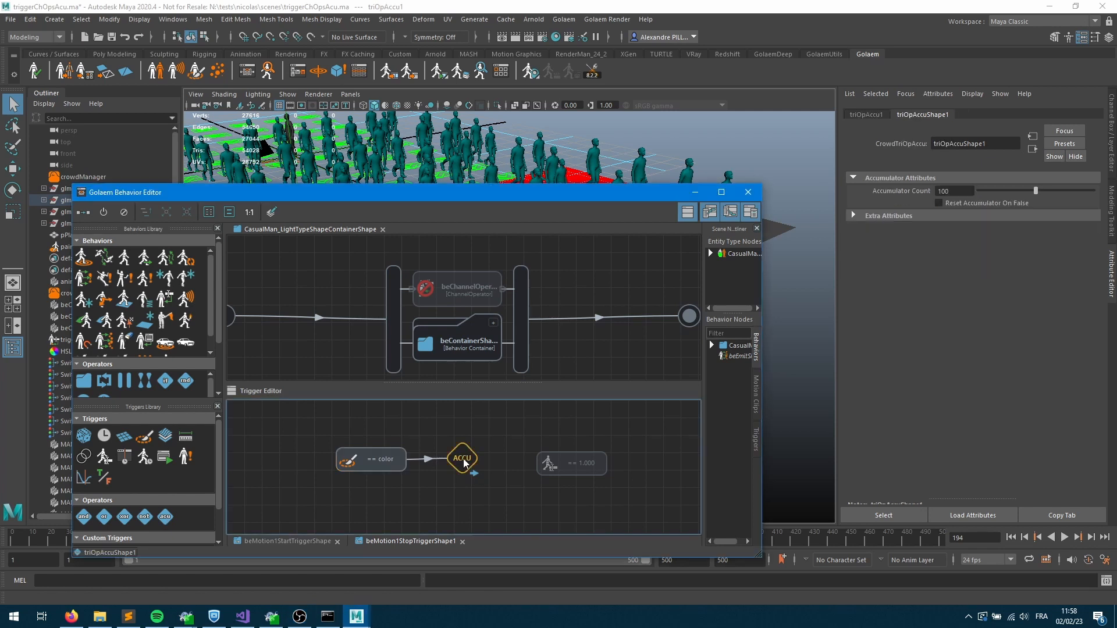
pyautogui.click(394, 466)
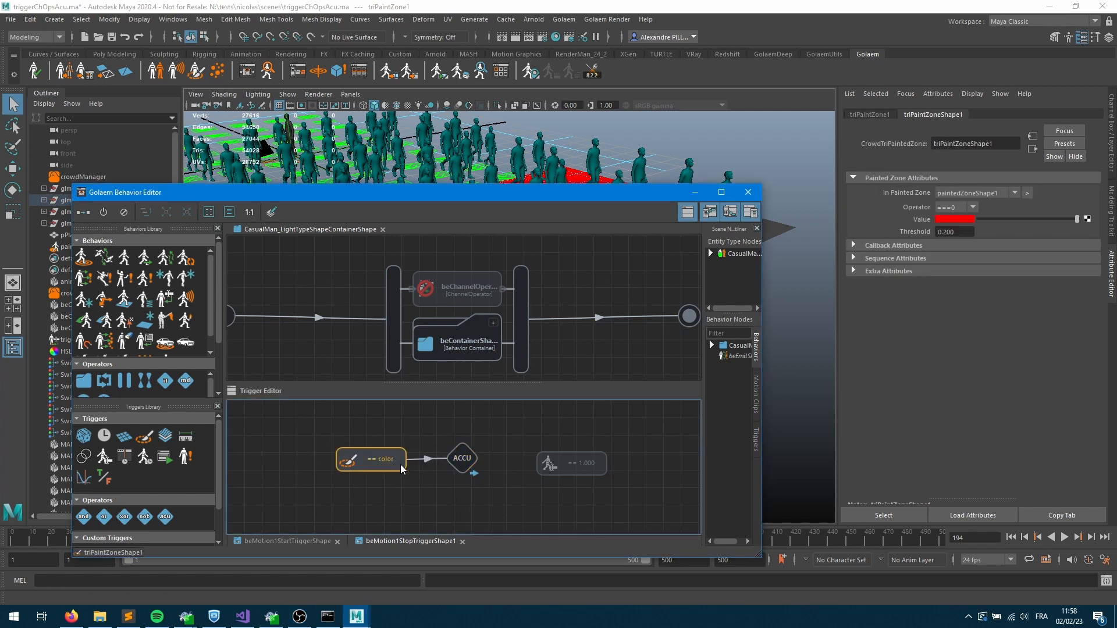
pyautogui.click(463, 458)
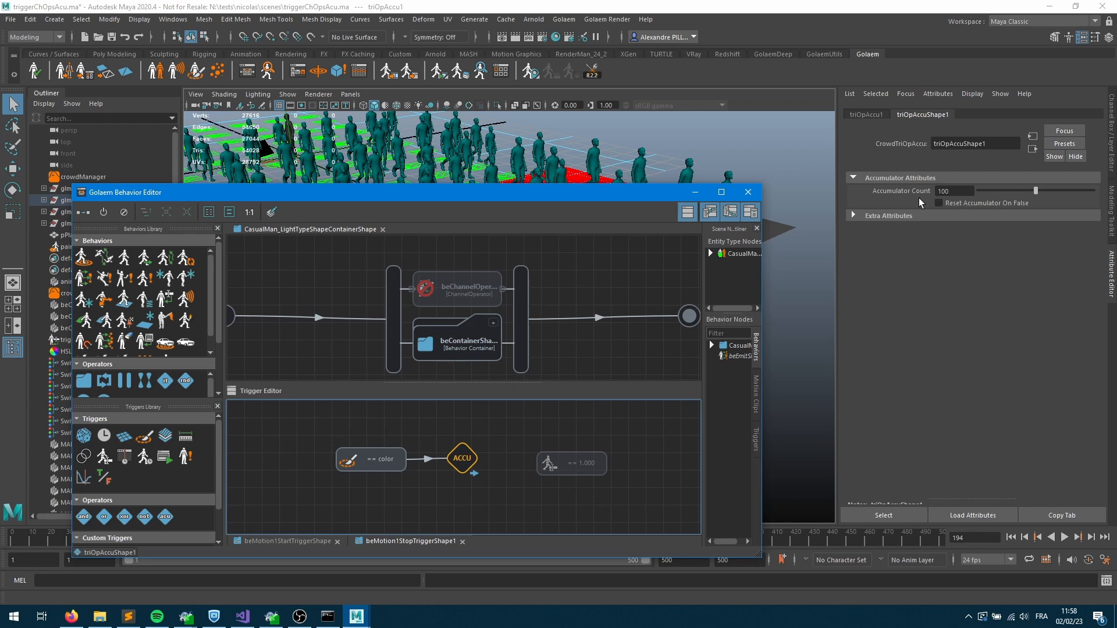
# Clear the view of the crowd and play the simulation from the start to watch entities crossing the red painted zones.
pyautogui.click(695, 192)
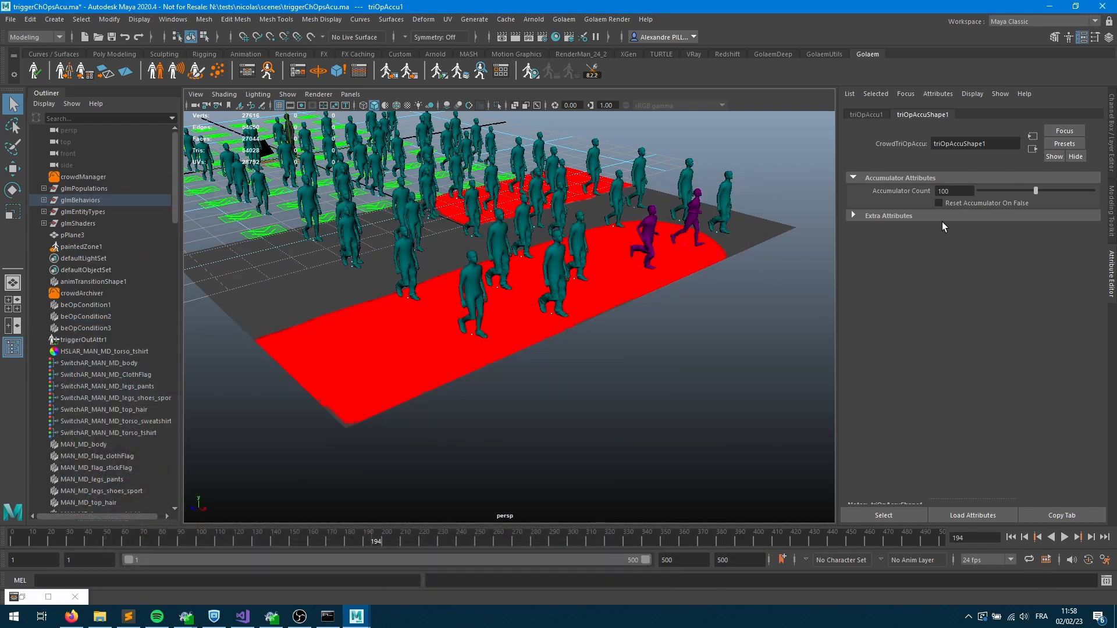
pyautogui.click(1009, 537)
pyautogui.click(1064, 537)
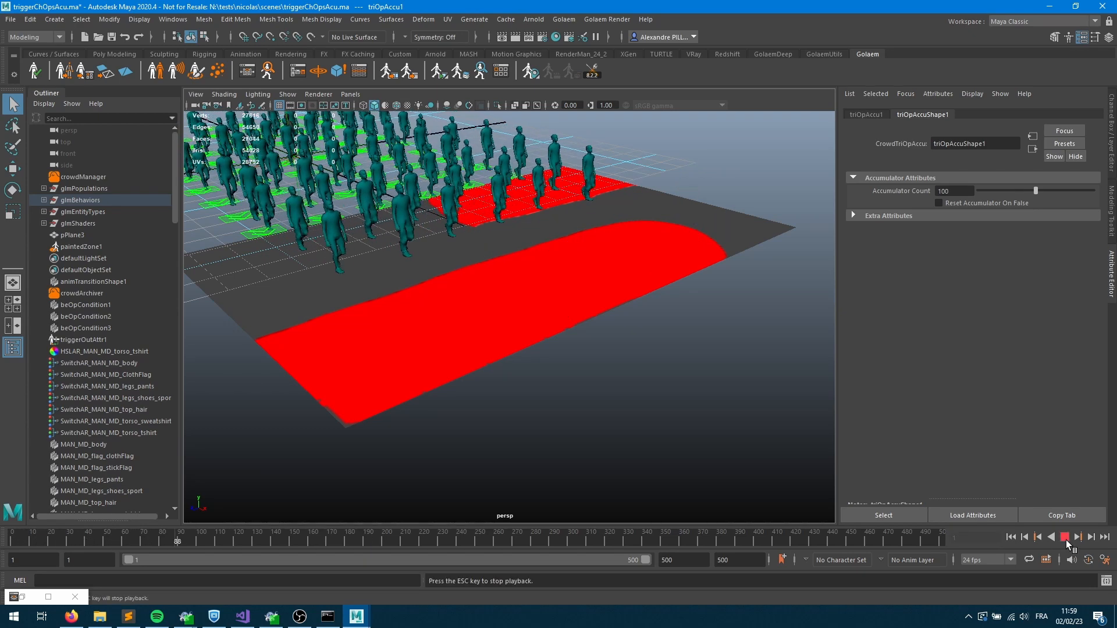
pyautogui.click(1065, 537)
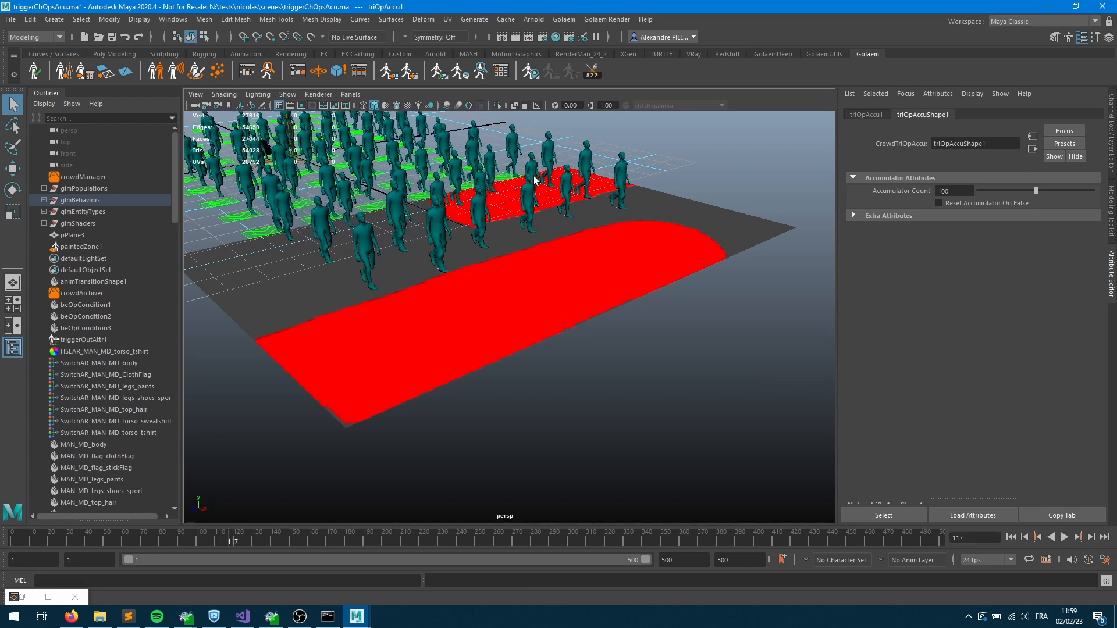
pyautogui.click(1065, 536)
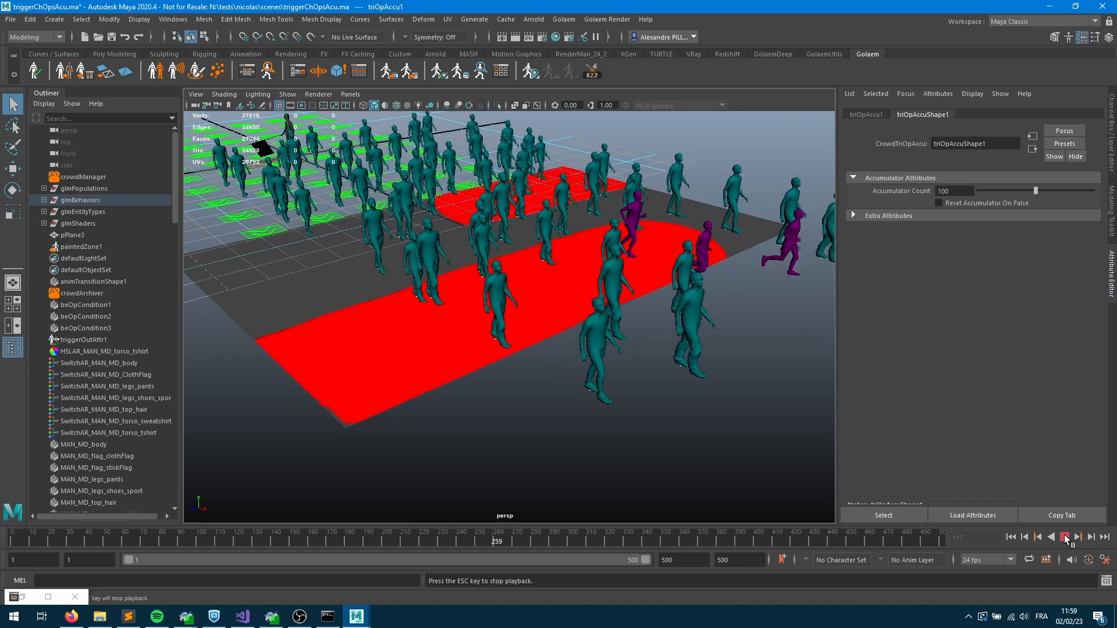
pyautogui.click(1065, 537)
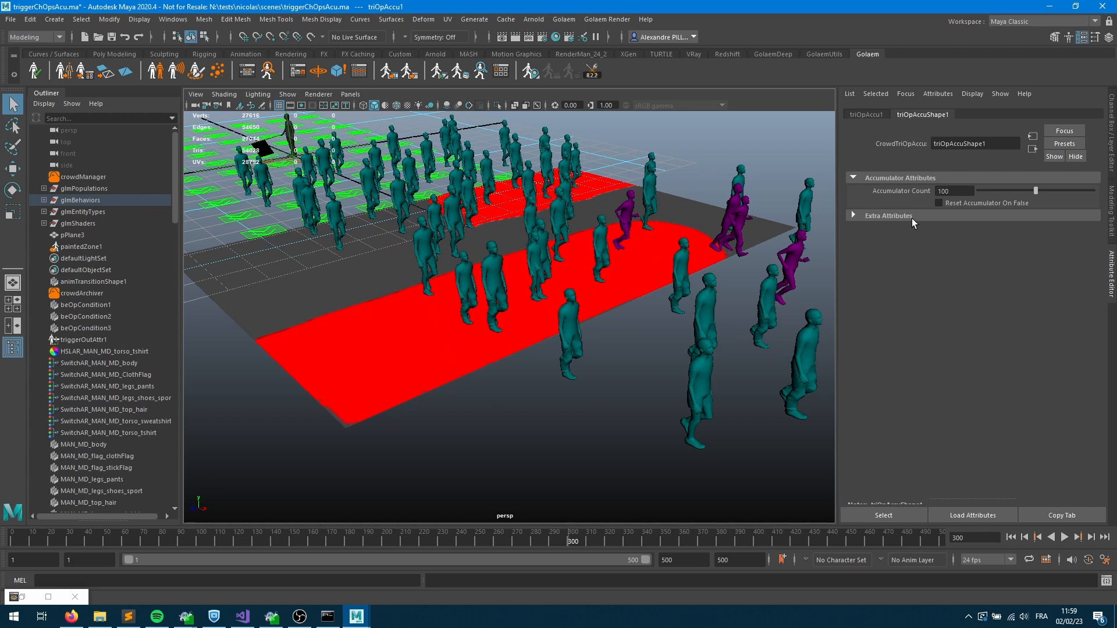
# Set the ACCU operator's Accumulator Count to 50 and replay the simulation from the start.
pyautogui.moveTo(951, 196); pyautogui.dragTo(933, 191)
pyautogui.write('50')
pyautogui.press('Return')
pyautogui.click(1010, 537)
pyautogui.click(1065, 537)
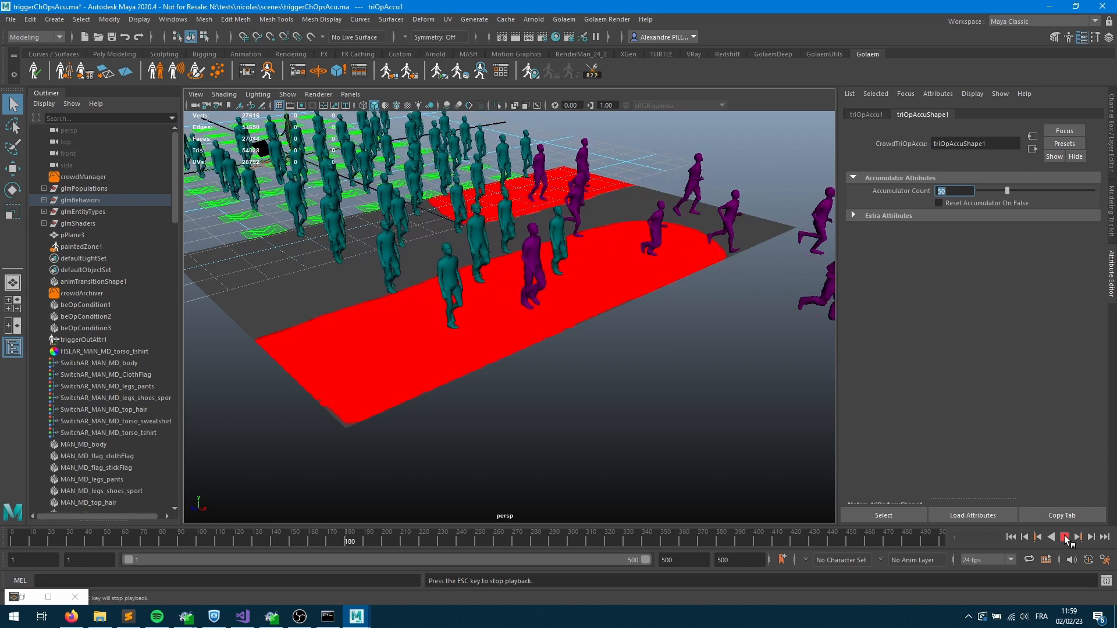
pyautogui.click(1064, 537)
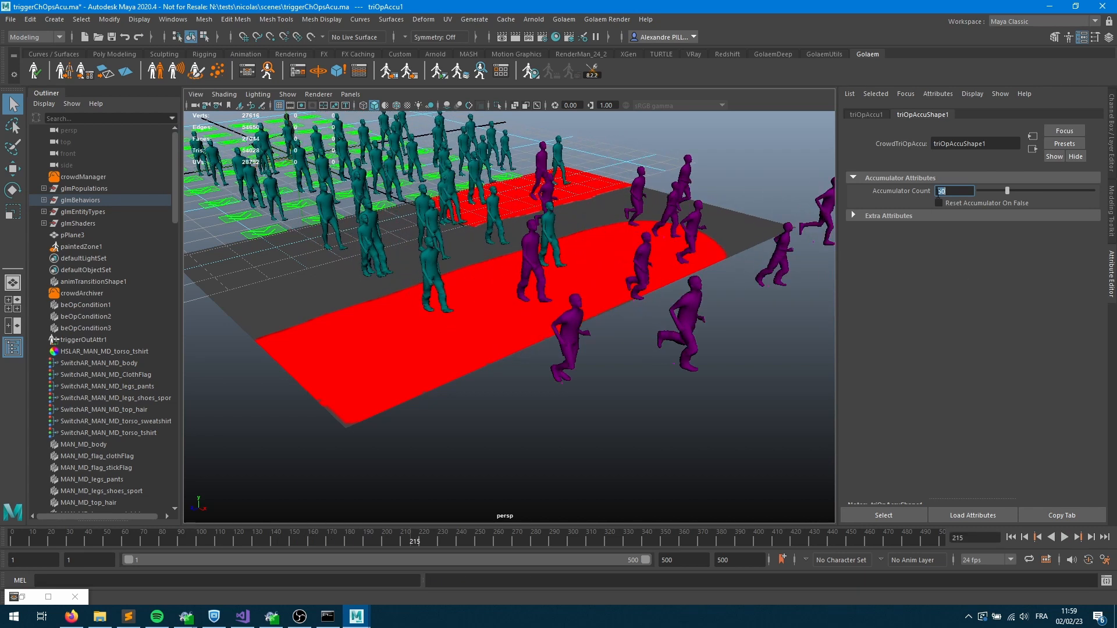
# Set Accumulator Count to 100, enable Reset Accumulator On False, and replay the simulation from the start.
pyautogui.write('100')
pyautogui.press('Return')
pyautogui.click(1011, 537)
pyautogui.click(1065, 537)
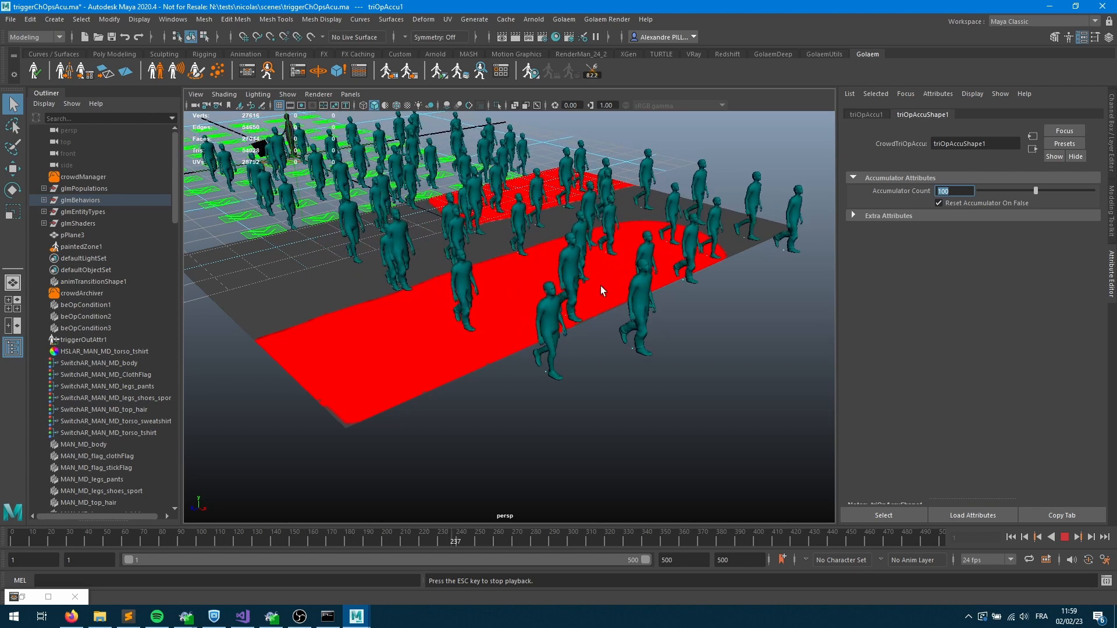
pyautogui.click(1064, 537)
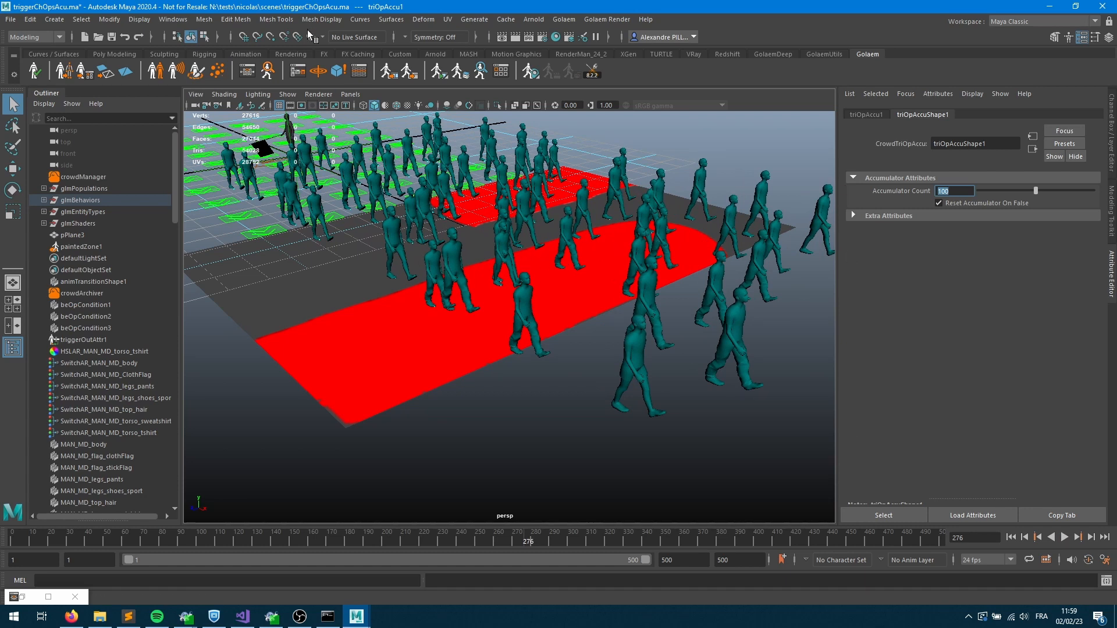
# Reopen the Behavior Editor, disable the behavior container, and enable the channel operator behavior.
pyautogui.click(268, 73)
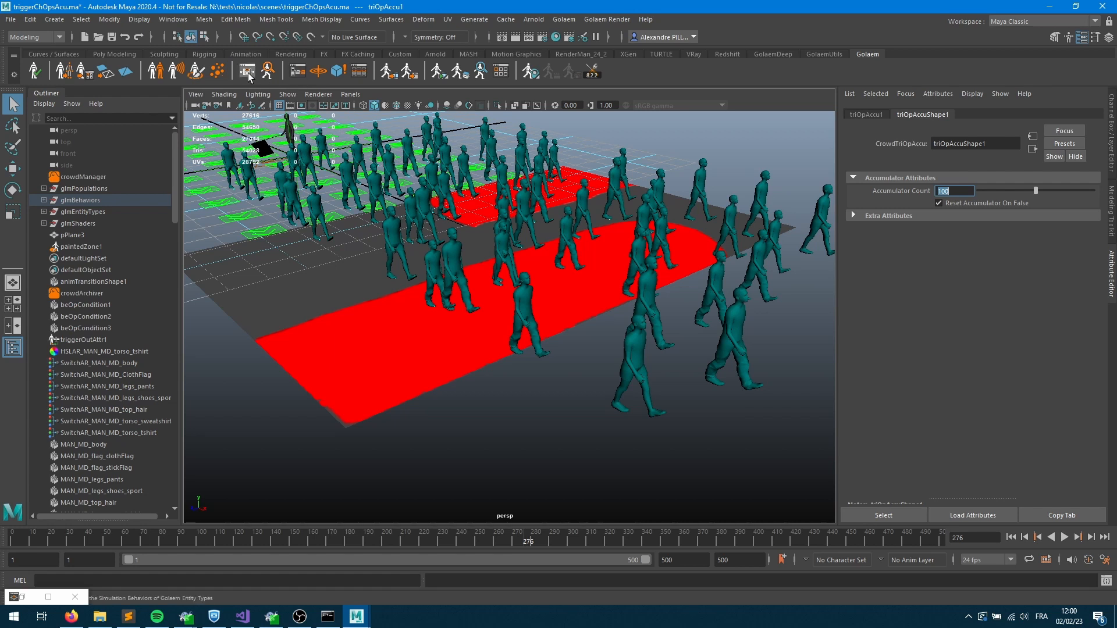
pyautogui.click(426, 347)
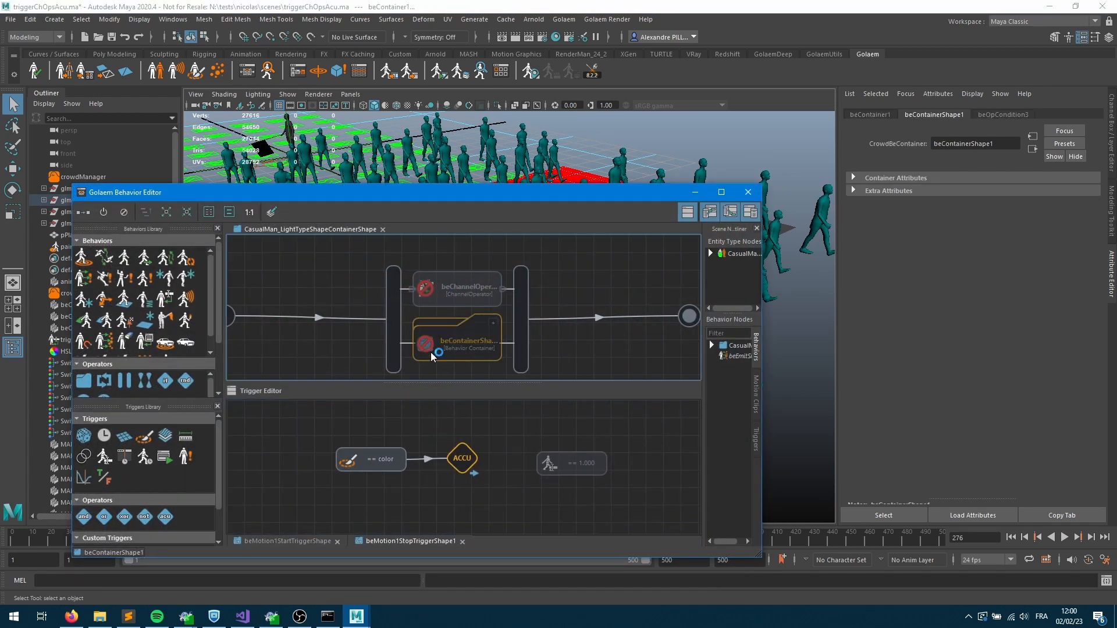
pyautogui.click(437, 281)
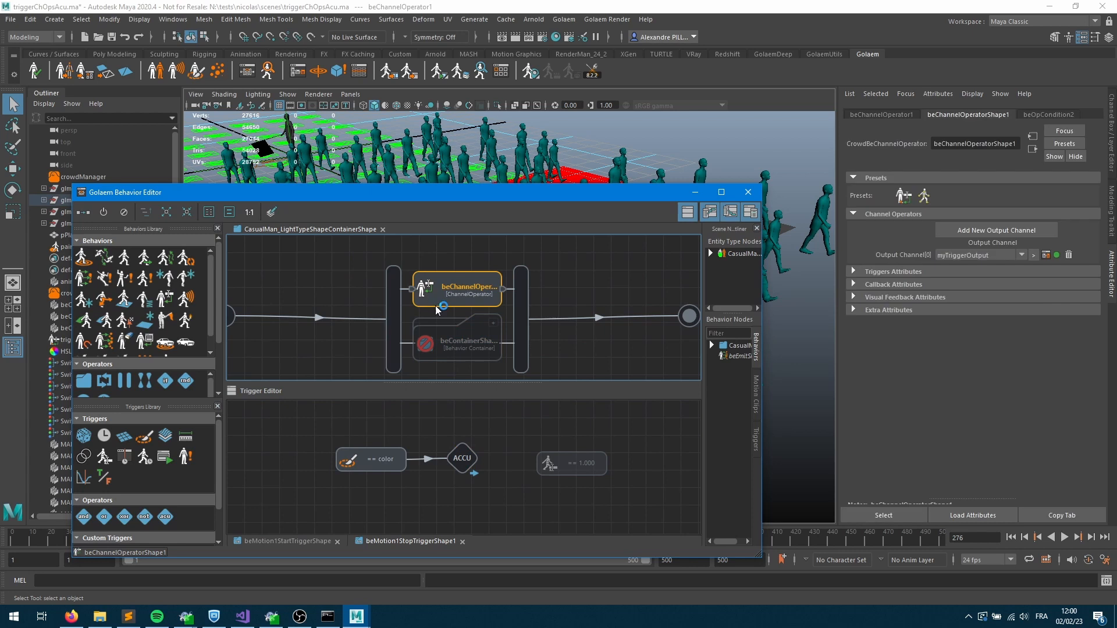
# Open the channel operator editor and add an accumulator operator to the graph ahead of myTriggerOutput.
pyautogui.click(298, 72)
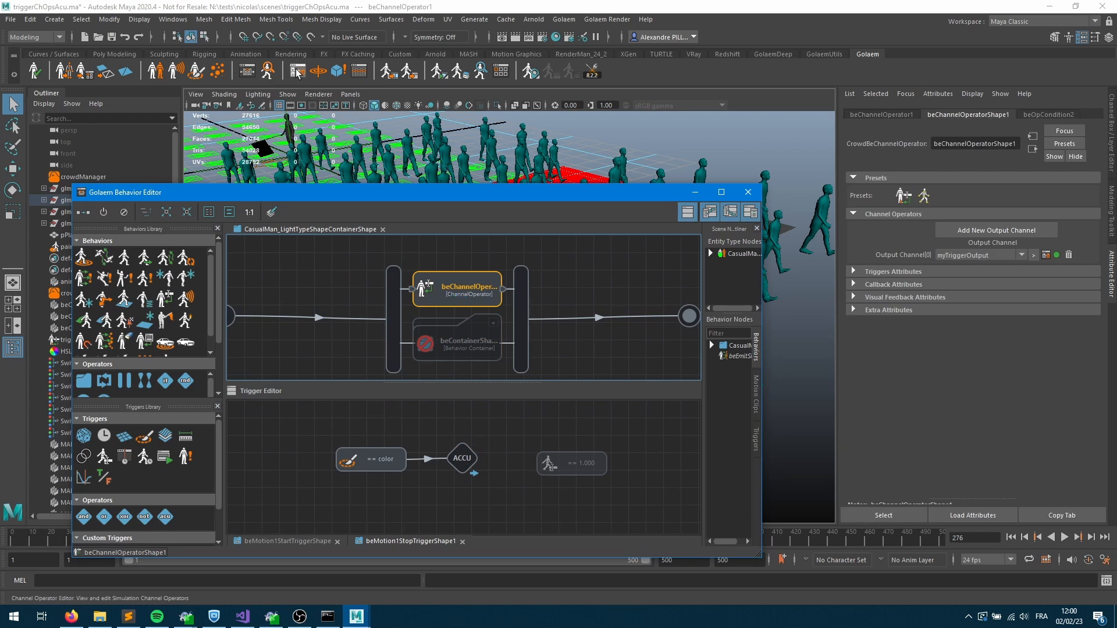
pyautogui.scroll(-5, 417, 275)
pyautogui.moveTo(437, 281); pyautogui.dragTo(480, 297)
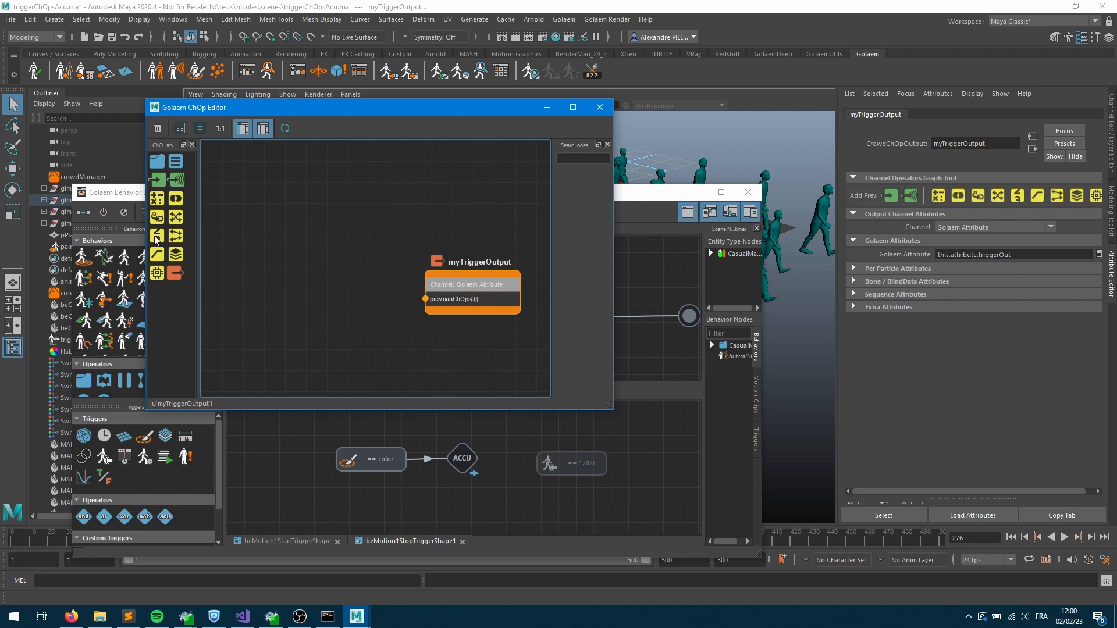
pyautogui.moveTo(176, 258); pyautogui.dragTo(311, 247)
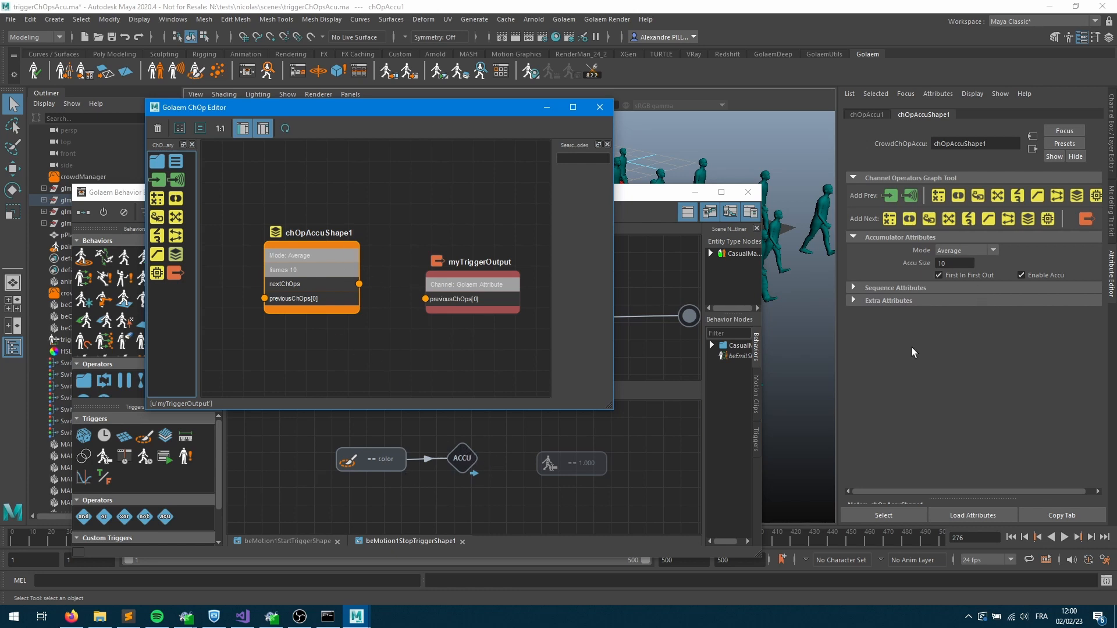
# Set the accumulator operator's mode to Sum.
pyautogui.click(954, 250)
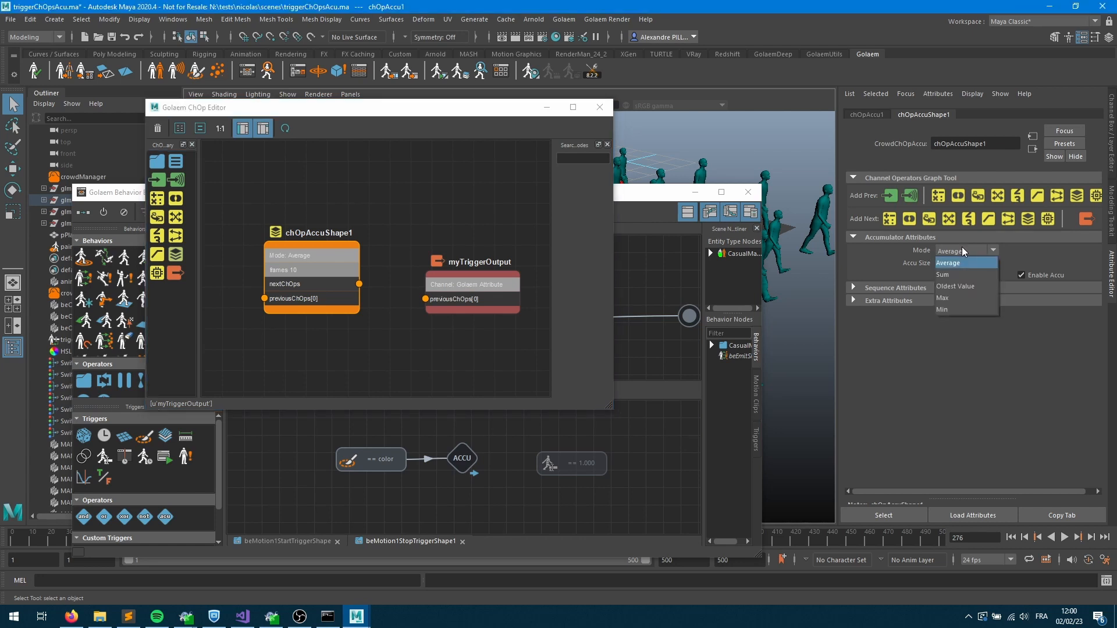
pyautogui.click(944, 263)
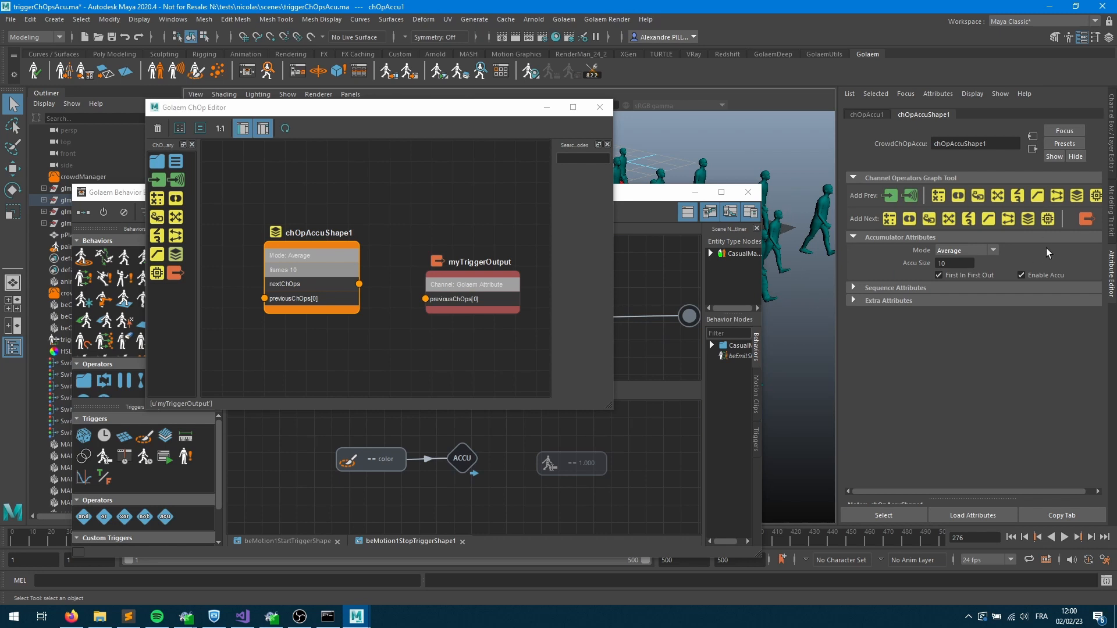
pyautogui.click(968, 249)
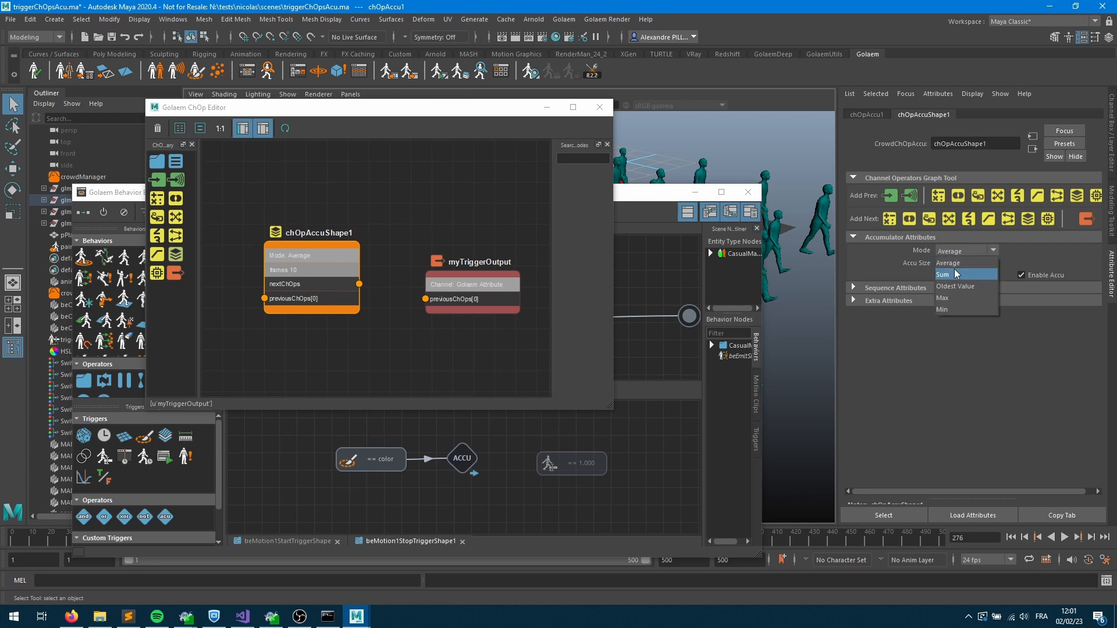
pyautogui.click(954, 269)
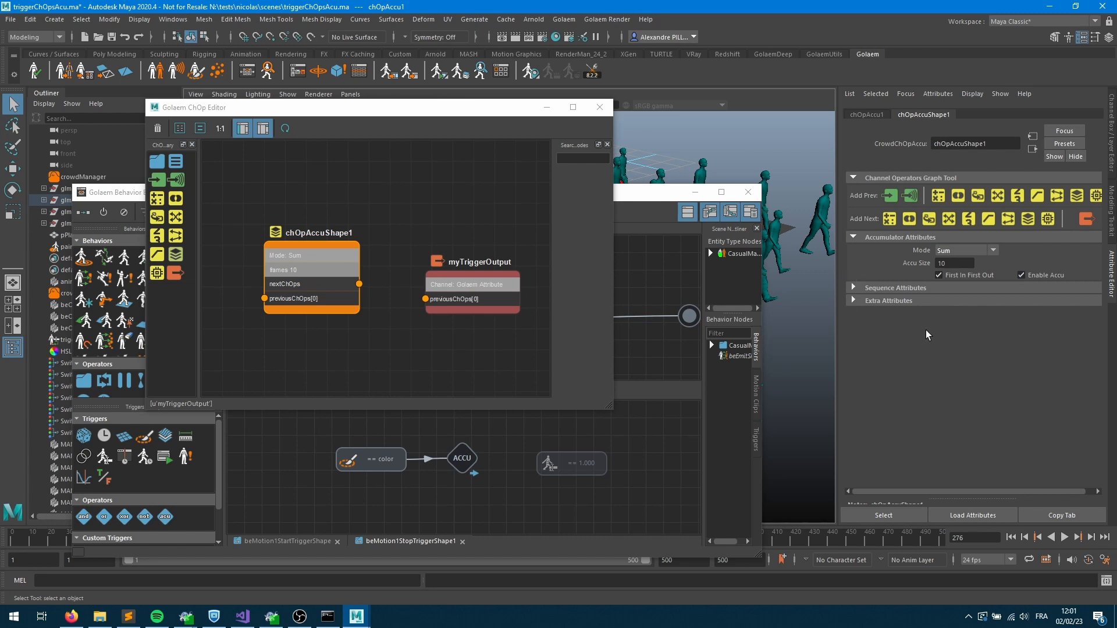
# Make room in the graph and add an input operator with the painted color attribute this.paintedColor.[painteZoneName] as its expression.
pyautogui.moveTo(483, 275); pyautogui.dragTo(494, 224)
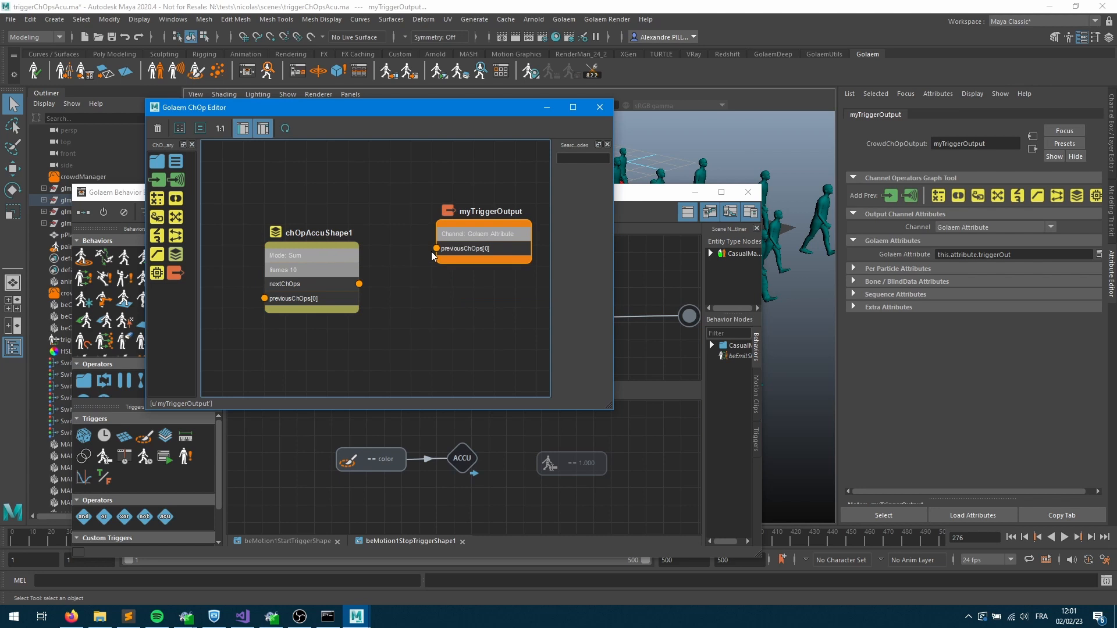
pyautogui.moveTo(280, 269); pyautogui.dragTo(329, 279)
pyautogui.moveTo(158, 181); pyautogui.dragTo(255, 184)
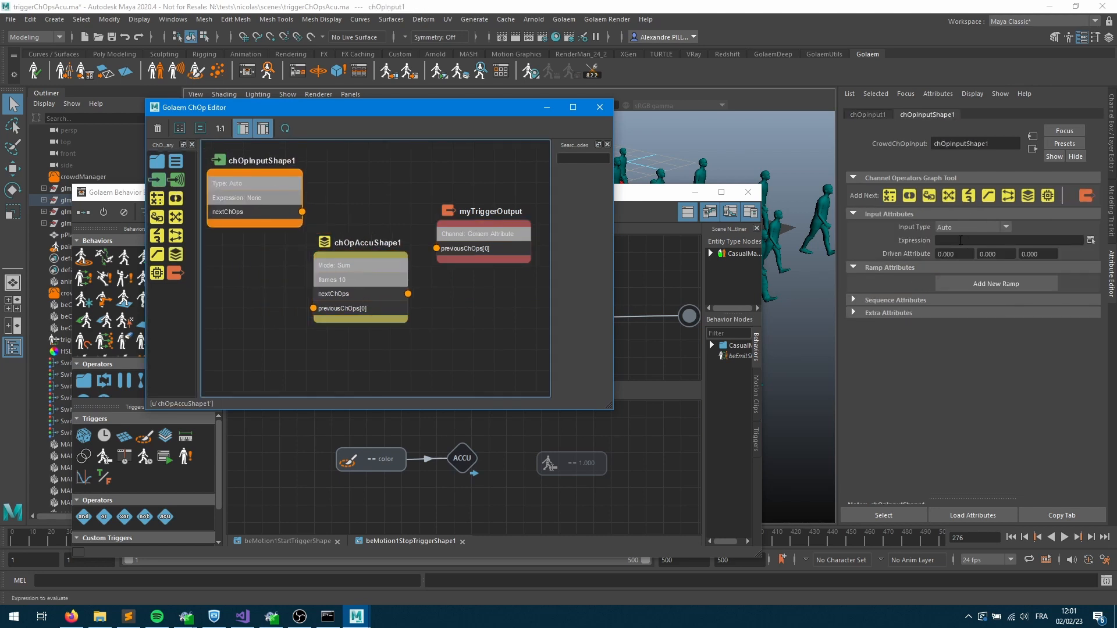
pyautogui.click(1089, 241)
pyautogui.write('coor')
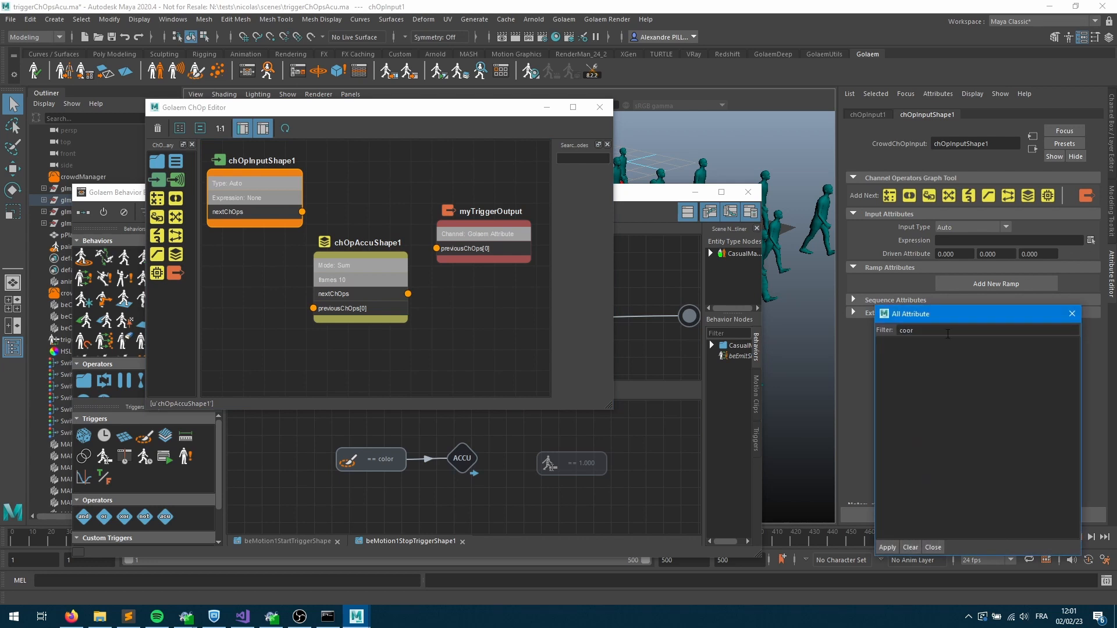
pyautogui.click(928, 331)
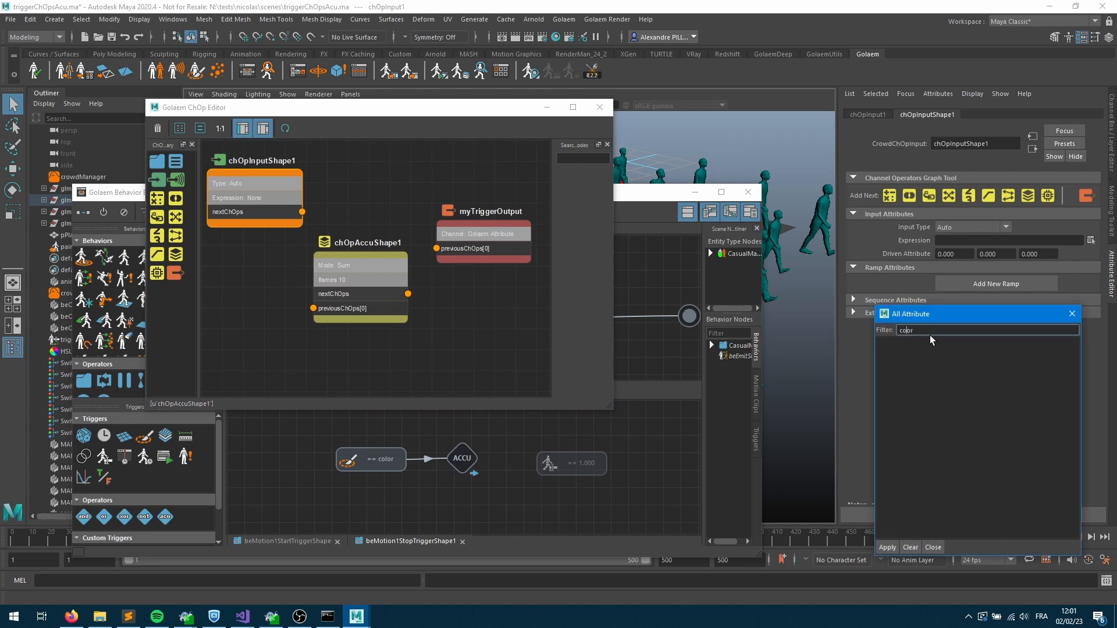
pyautogui.write('l')
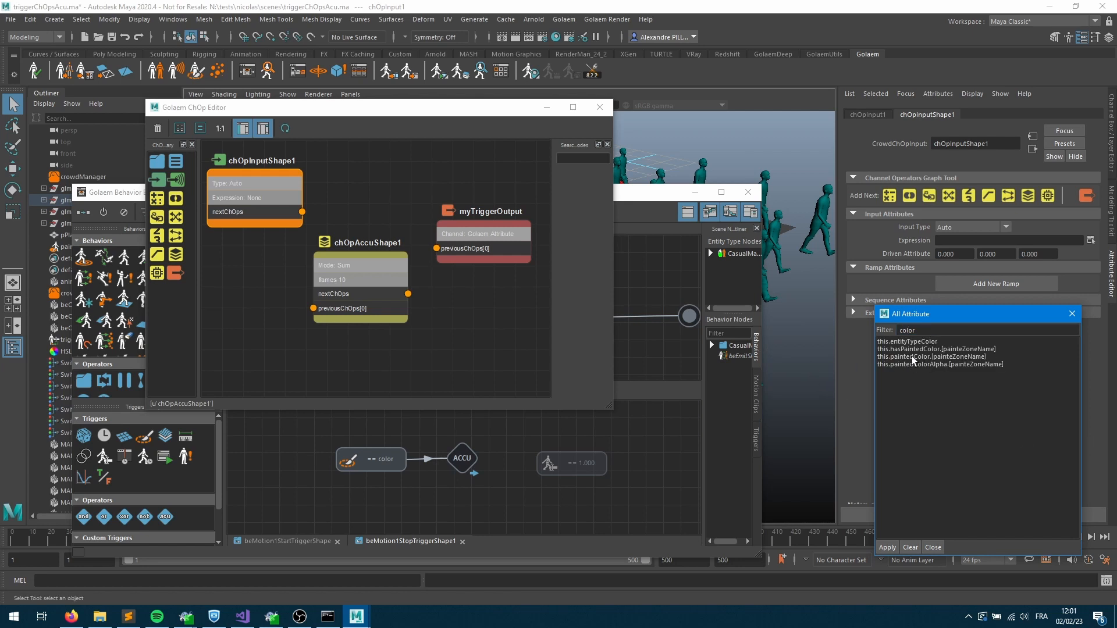
pyautogui.doubleClick(911, 356)
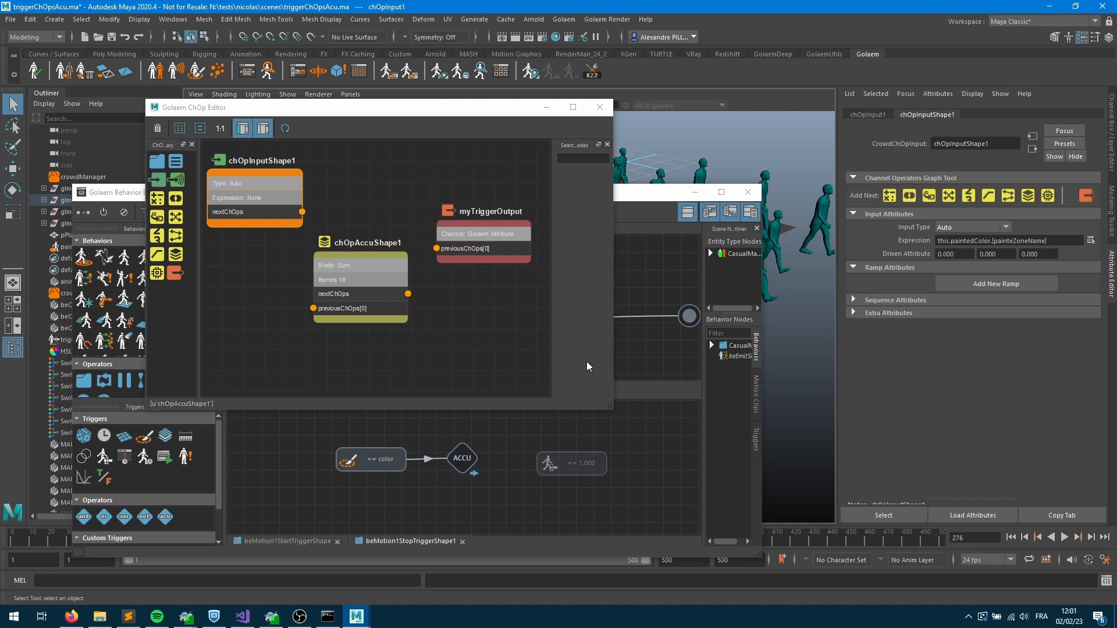
# Find the painted zone used by the color trigger and copy its shape name, paintedZoneShape1.
pyautogui.click(333, 434)
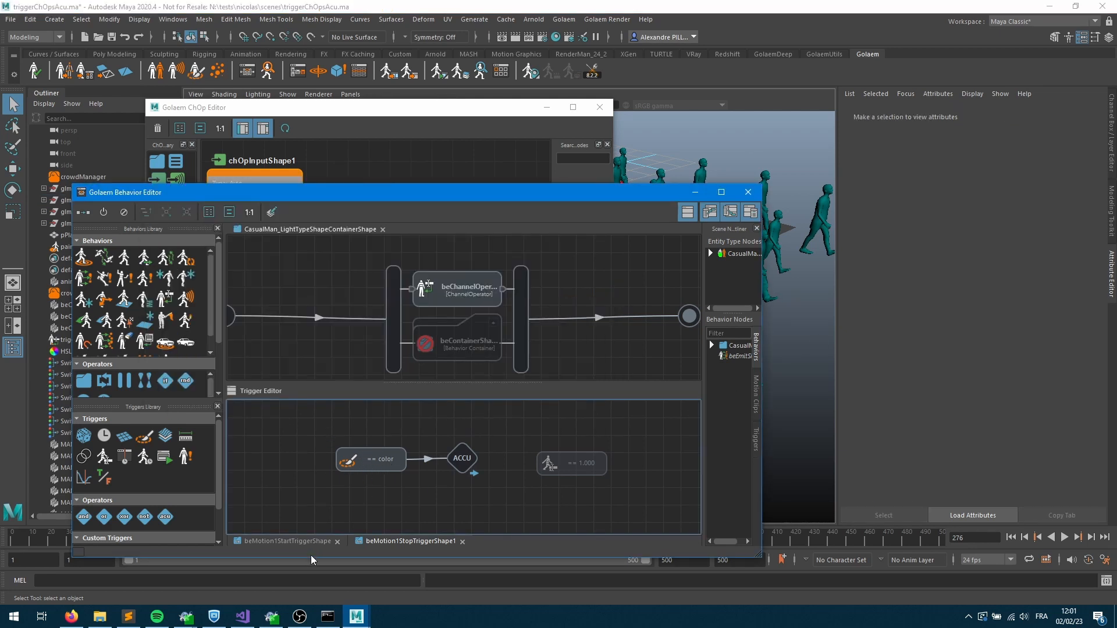
pyautogui.click(371, 465)
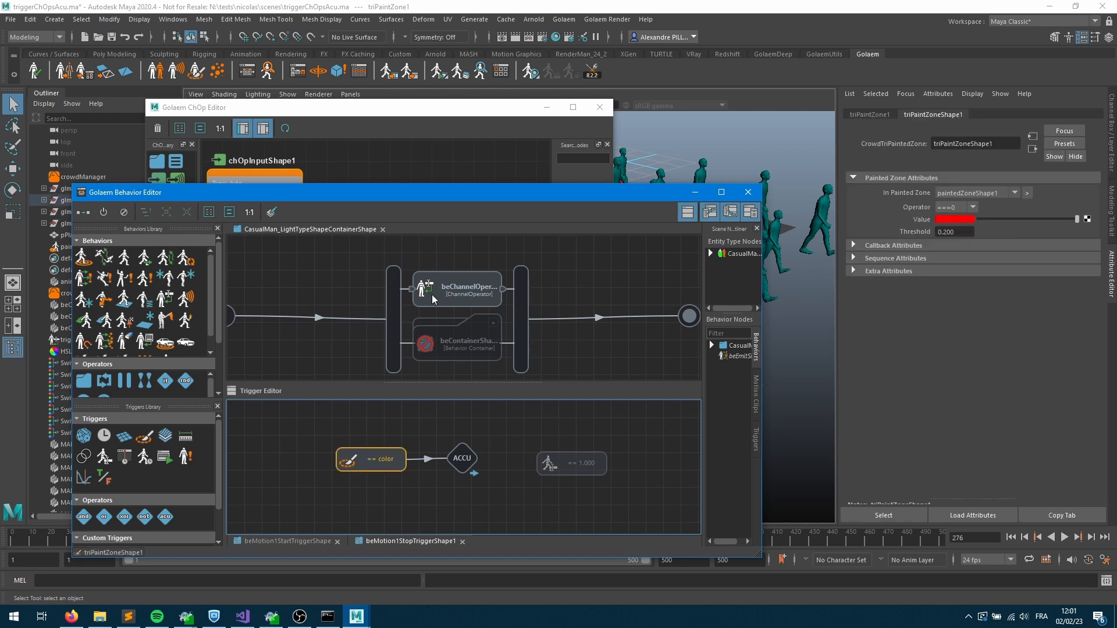
pyautogui.moveTo(123, 193); pyautogui.dragTo(192, 182)
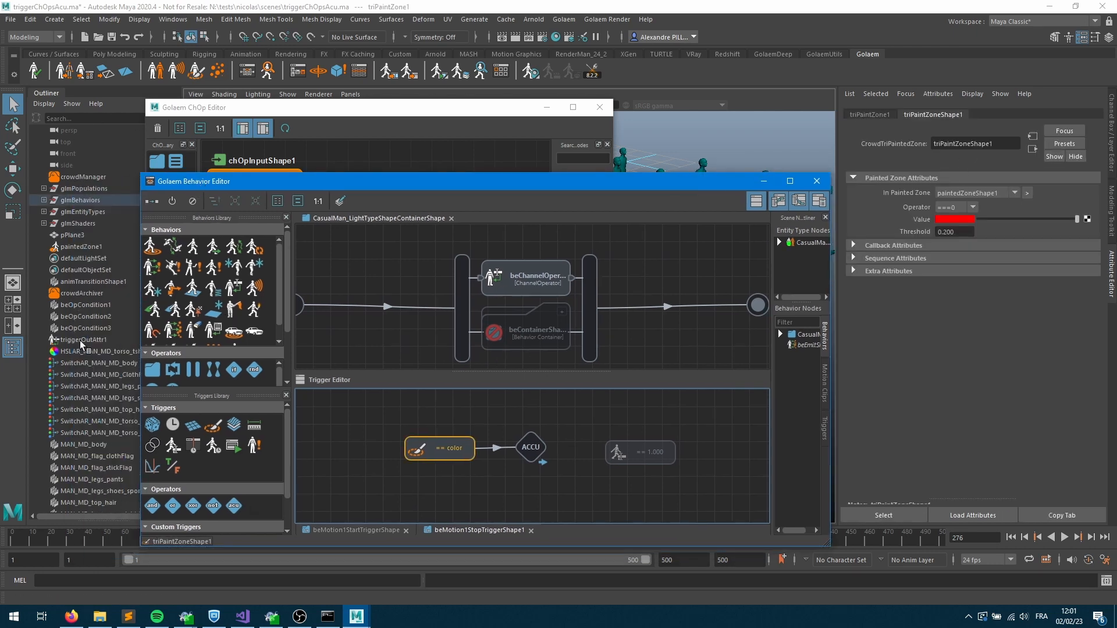
pyautogui.click(80, 247)
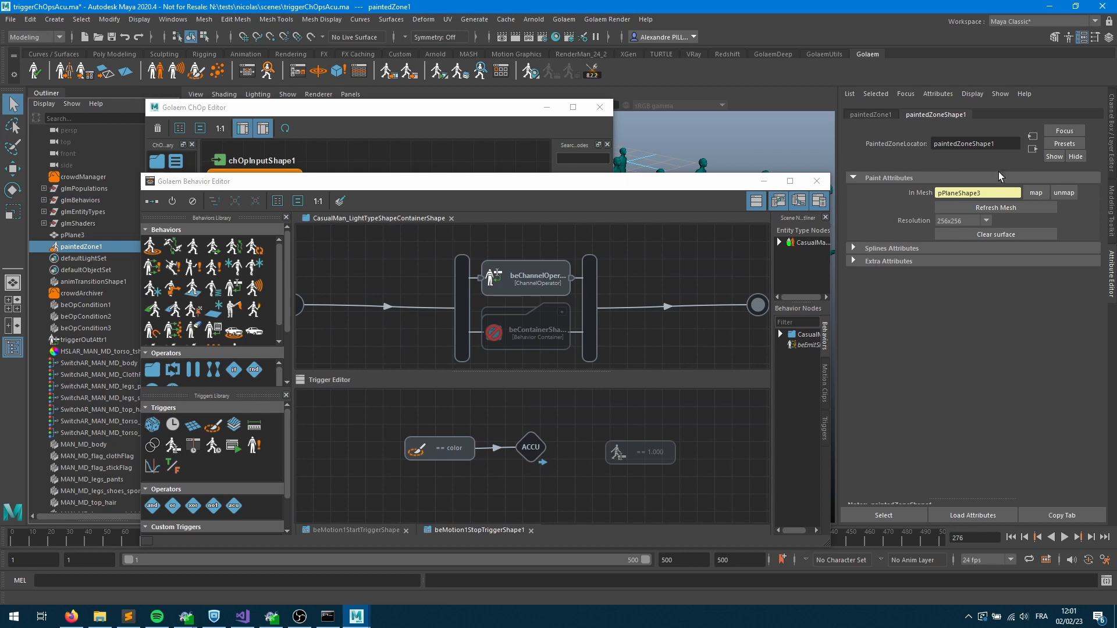
pyautogui.doubleClick(1002, 144)
pyautogui.hotkey('ctrl', 'c')
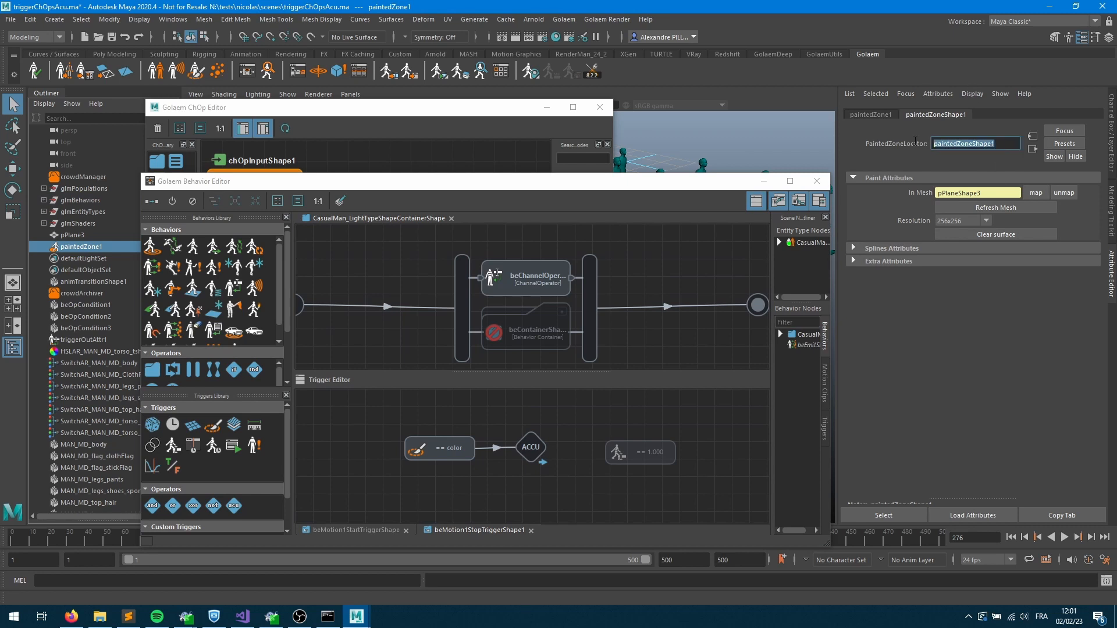
# Complete the input operator's expression as this.paintedColor.paintedZoneShape1 and set its input type to Golaem Channel.
pyautogui.click(374, 110)
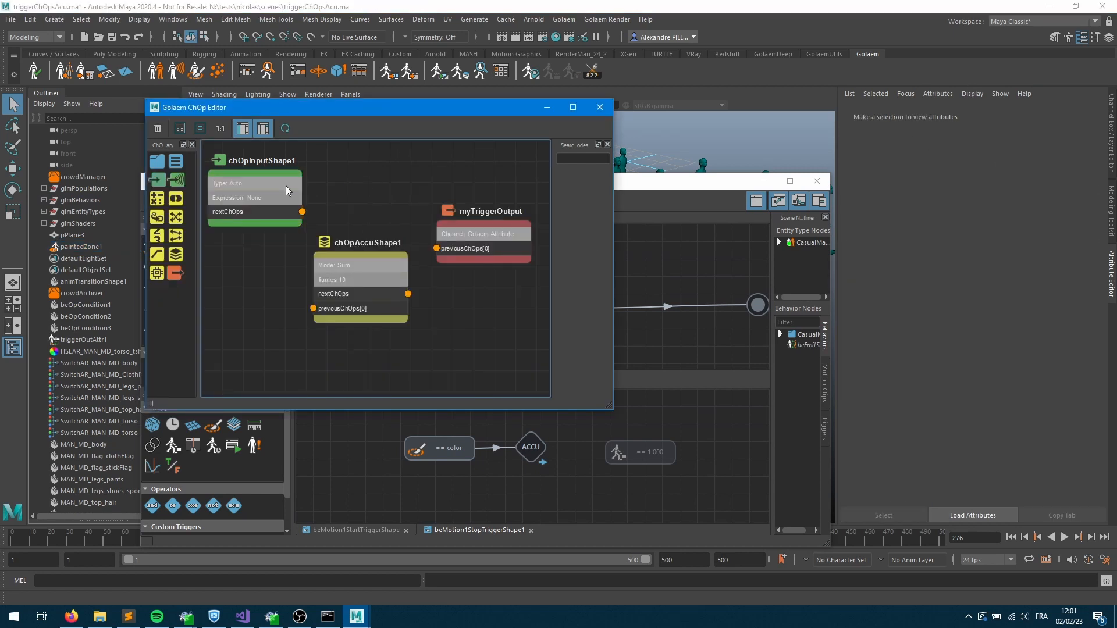
pyautogui.click(286, 190)
pyautogui.doubleClick(1021, 240)
pyautogui.hotkey('ctrl', 'v')
pyautogui.click(971, 228)
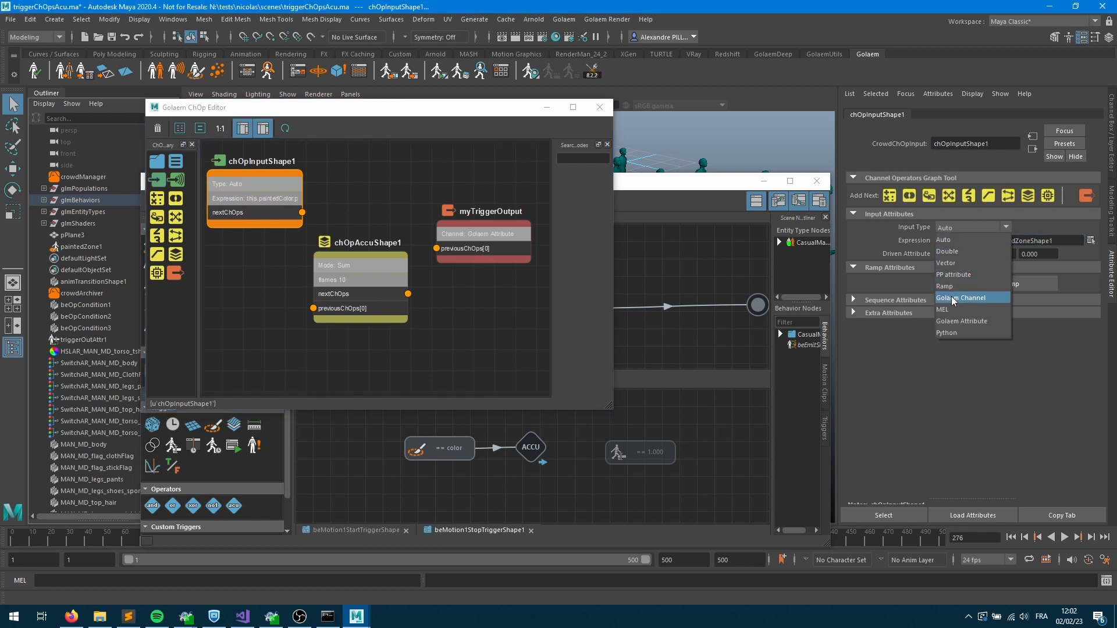
pyautogui.click(953, 301)
# Add a second input operator named constRed, of type Vector, with the first component set to 1.
pyautogui.moveTo(302, 236)
pyautogui.mouseDown(button='middle')
pyautogui.moveTo(529, 214)
pyautogui.moveTo(450, 244)
pyautogui.moveTo(304, 248)
pyautogui.mouseUp(button='middle')
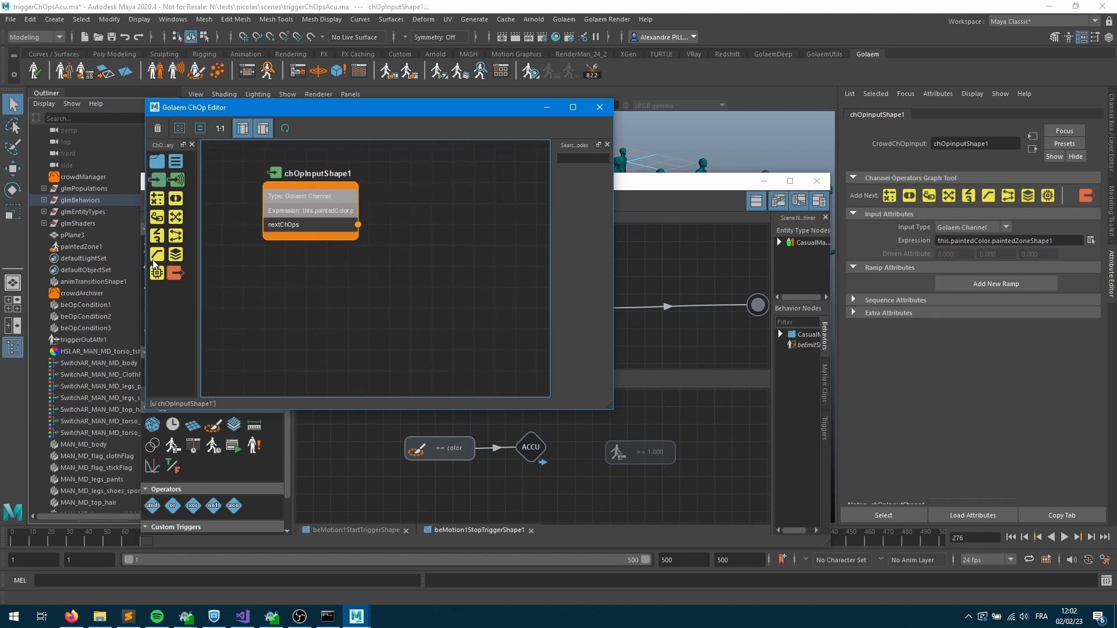
pyautogui.moveTo(159, 179); pyautogui.dragTo(314, 287)
pyautogui.moveTo(996, 143); pyautogui.dragTo(594, 133)
pyautogui.write('constRed')
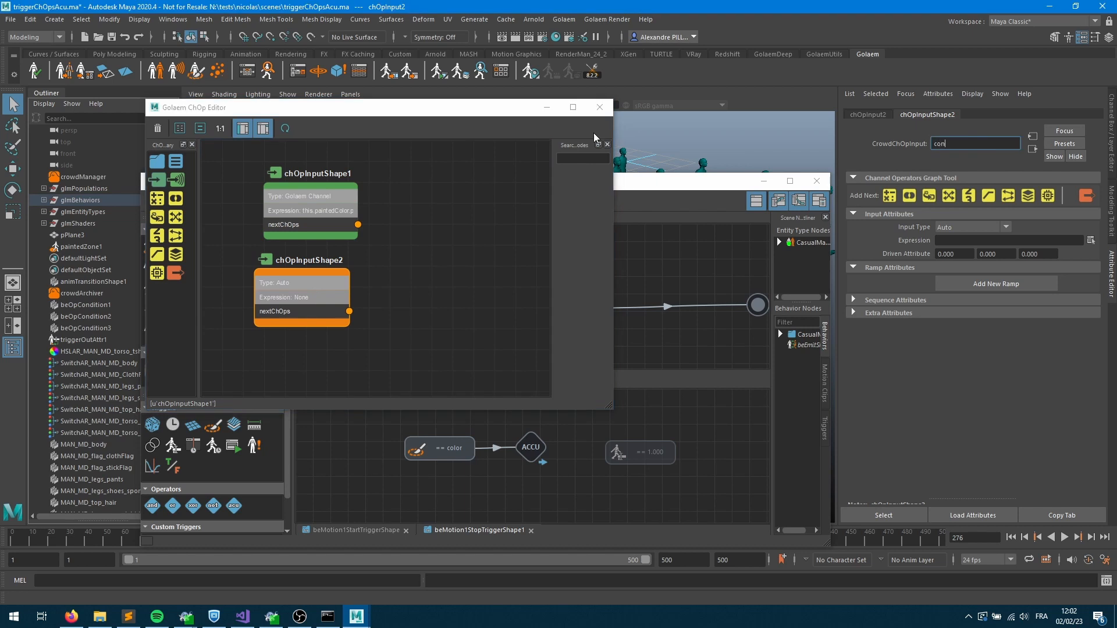
pyautogui.click(995, 226)
pyautogui.click(957, 263)
pyautogui.click(954, 254)
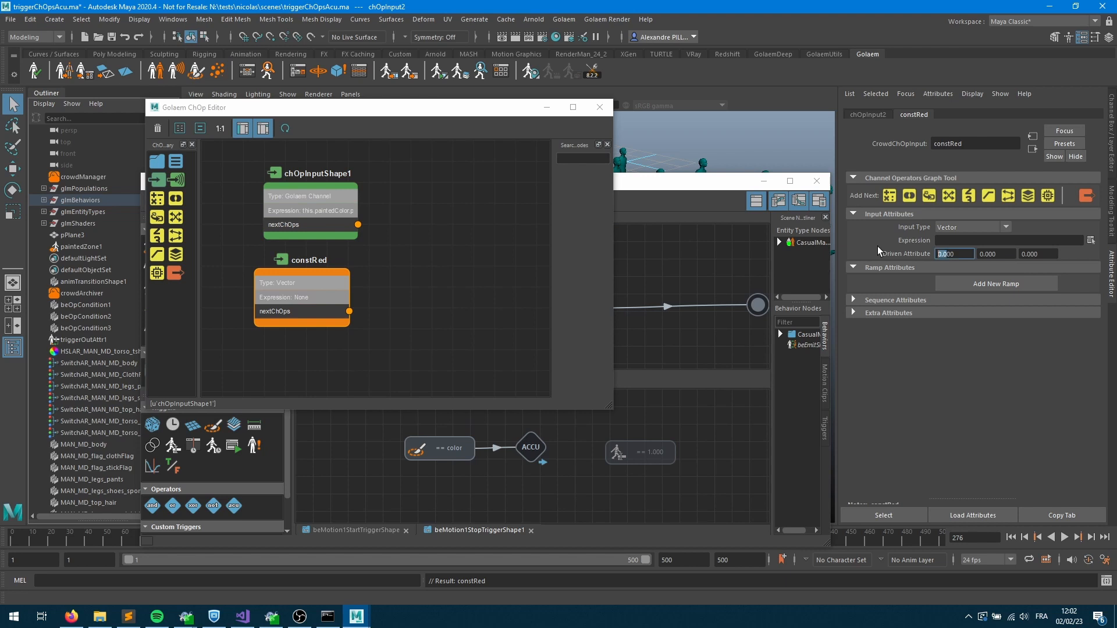
pyautogui.press('BackSpace')
pyautogui.write('1.')
pyautogui.press('Return')
# Add a boolean operation operator and connect the painted color input and constRed to it.
pyautogui.click(418, 294)
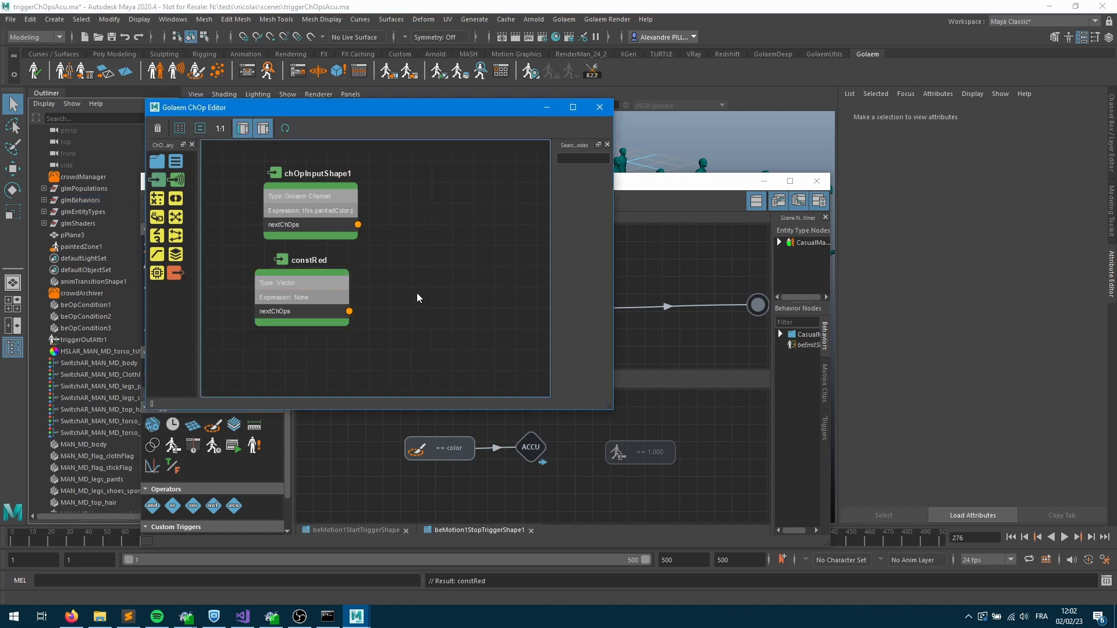
pyautogui.moveTo(338, 305); pyautogui.dragTo(354, 310)
pyautogui.moveTo(173, 202); pyautogui.dragTo(483, 234)
pyautogui.moveTo(359, 225); pyautogui.dragTo(432, 265)
pyautogui.moveTo(359, 224); pyautogui.dragTo(433, 267)
pyautogui.moveTo(366, 316); pyautogui.dragTo(434, 282)
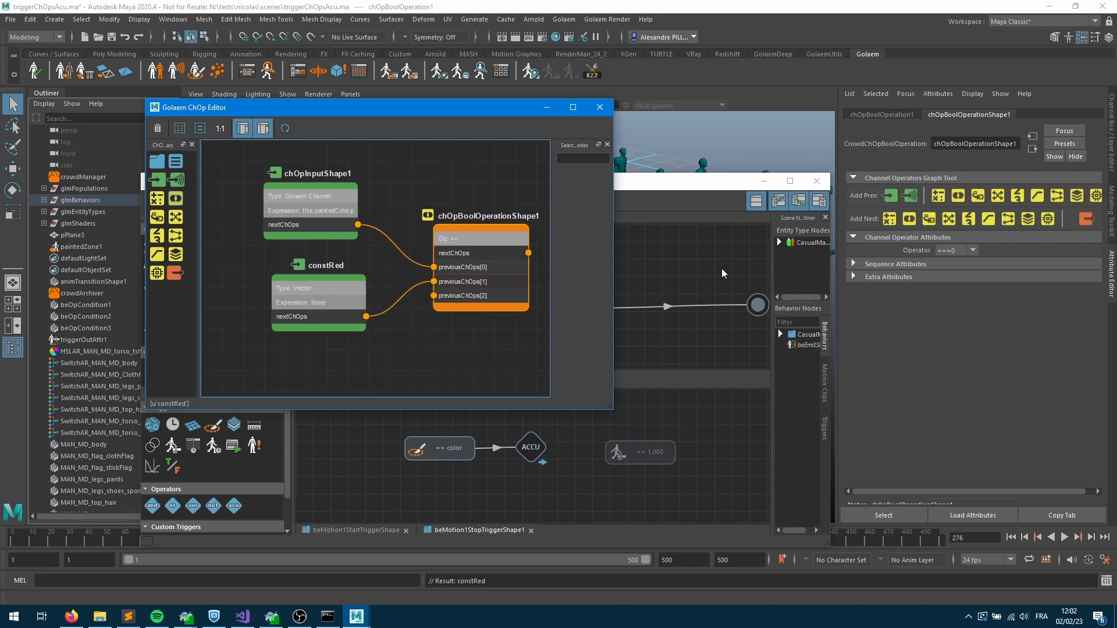
# Connect the boolean operation to the accumulator and set its Accu Size to 100.
pyautogui.moveTo(392, 287); pyautogui.dragTo(250, 283, button='middle')
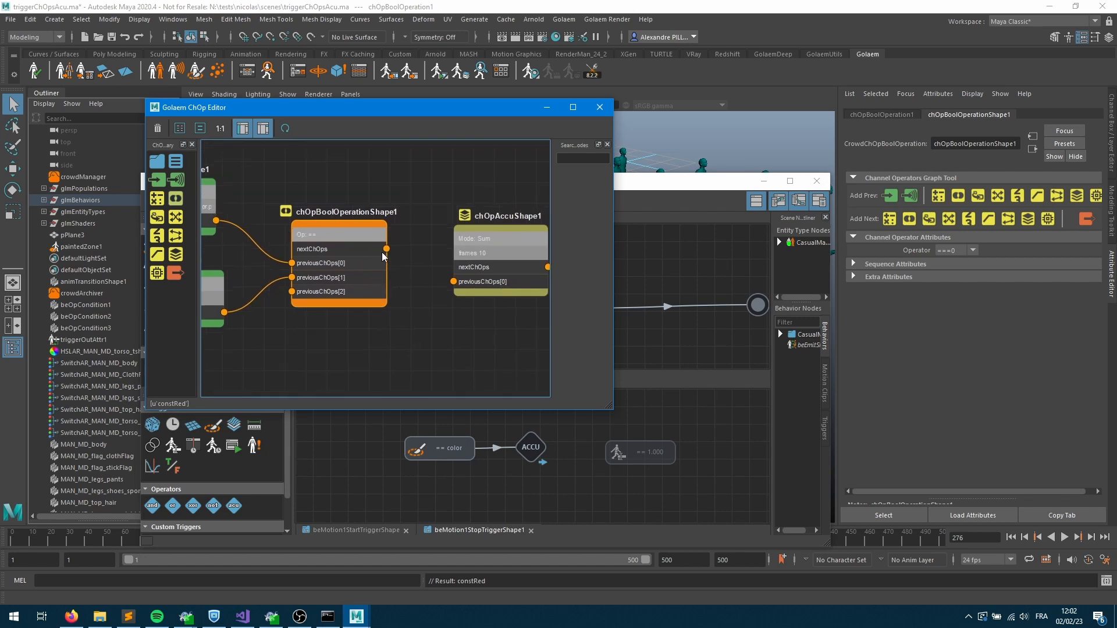
pyautogui.moveTo(386, 248); pyautogui.dragTo(453, 281)
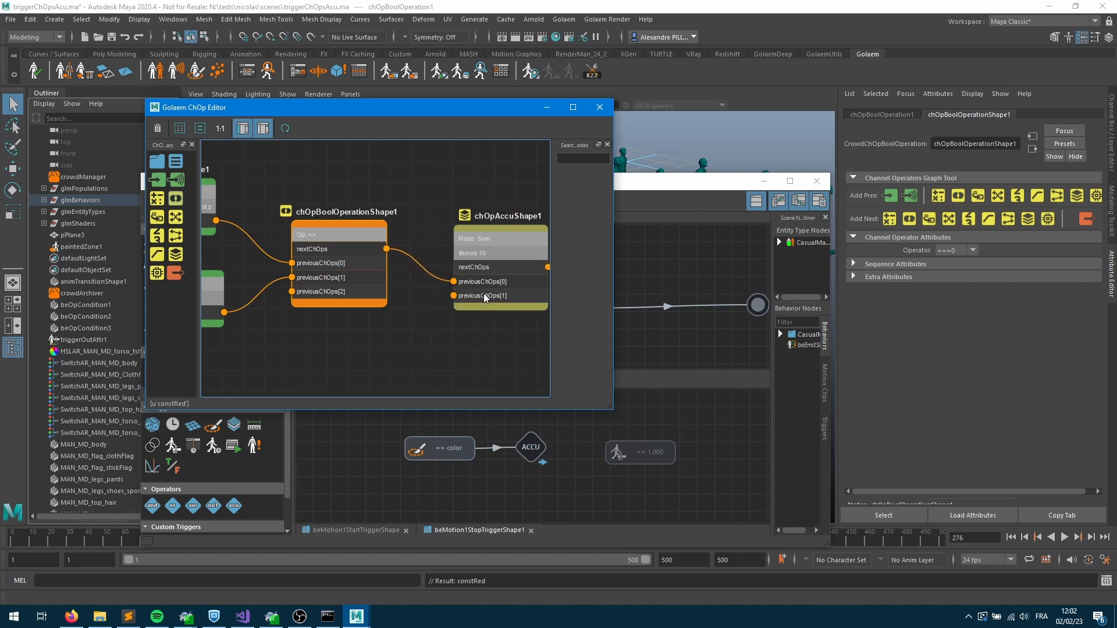
pyautogui.click(494, 251)
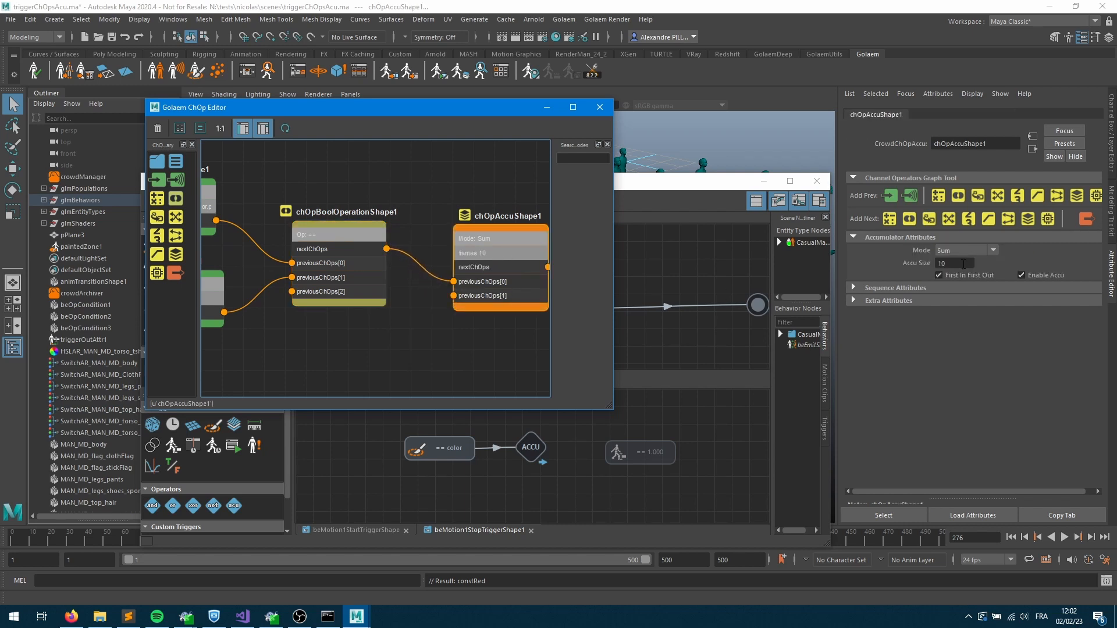
pyautogui.click(963, 263)
pyautogui.write('100')
pyautogui.press('Return')
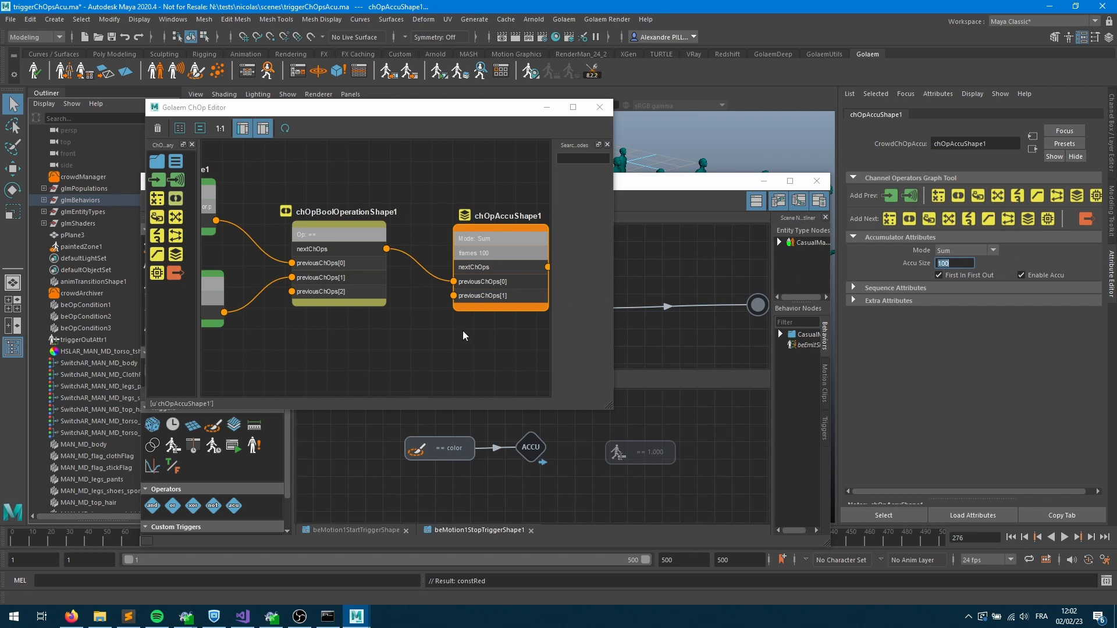
# Bring myTriggerOutput beside the accumulator and connect the accumulator's output to it.
pyautogui.moveTo(480, 331); pyautogui.dragTo(335, 300, button='middle')
pyautogui.moveTo(491, 184); pyautogui.dragTo(507, 232)
pyautogui.moveTo(403, 235); pyautogui.dragTo(447, 240)
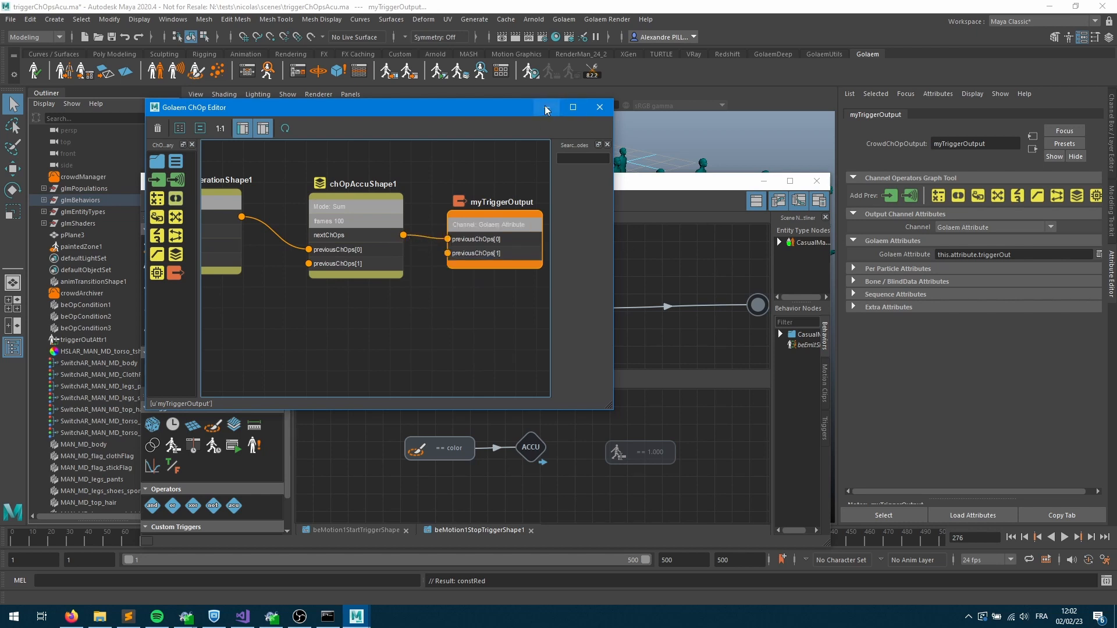
# Minimize both editors, play the simulation briefly from the start, and stop it.
pyautogui.click(763, 181)
pyautogui.click(547, 107)
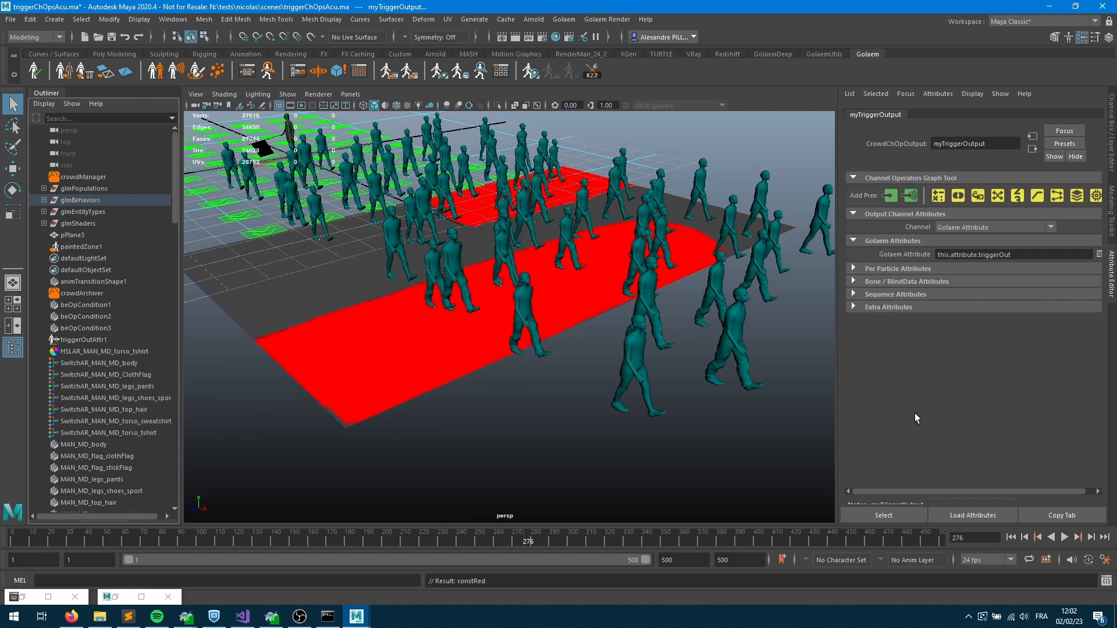
pyautogui.click(1011, 537)
pyautogui.click(1064, 537)
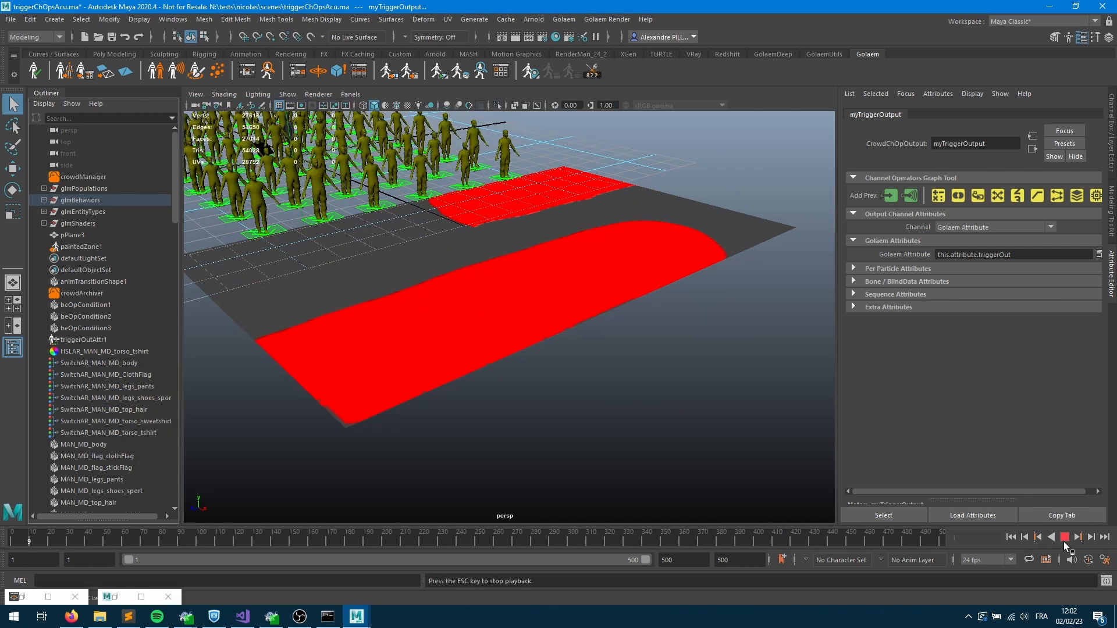
pyautogui.click(1065, 536)
# Add a True/False trigger set to false in beMotionShape1's stop trigger and make it the root trigger.
pyautogui.click(48, 597)
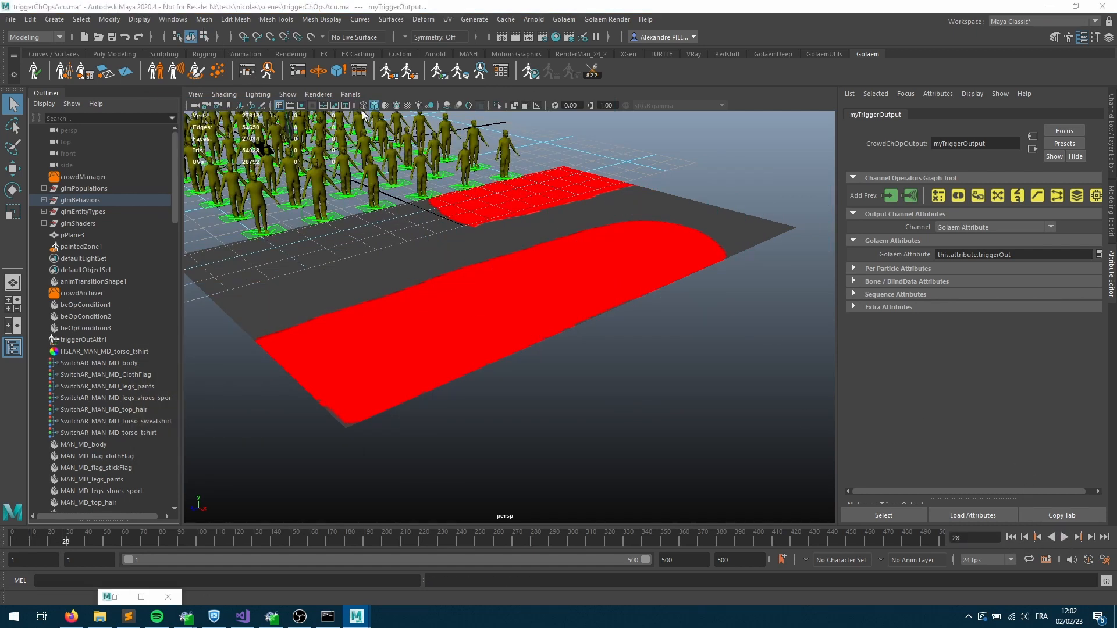
pyautogui.click(494, 333)
pyautogui.click(562, 313)
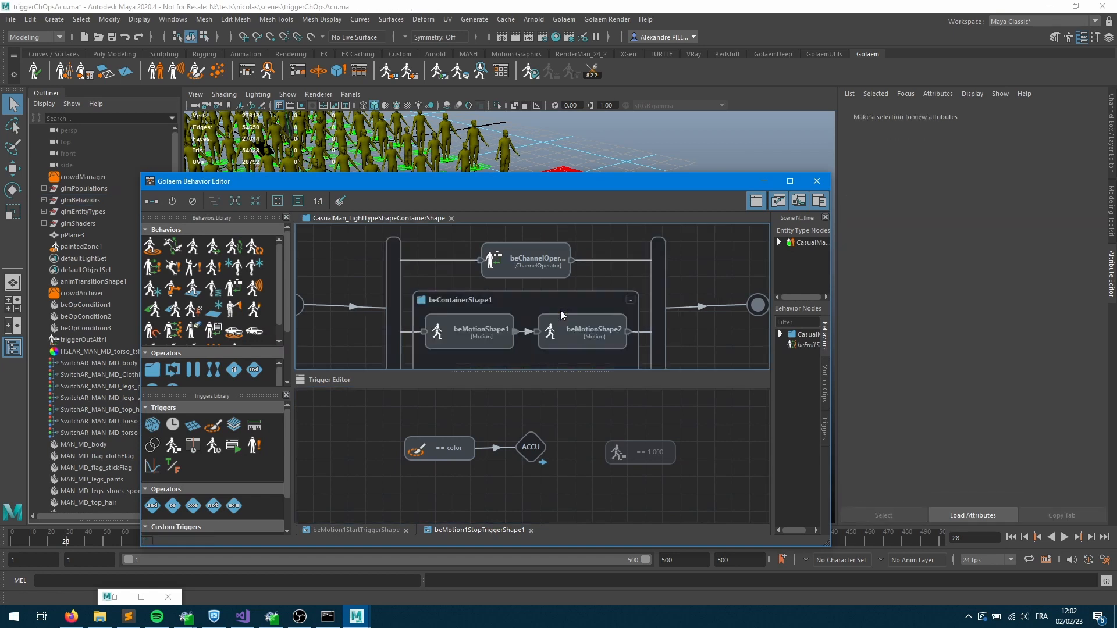
pyautogui.click(490, 346)
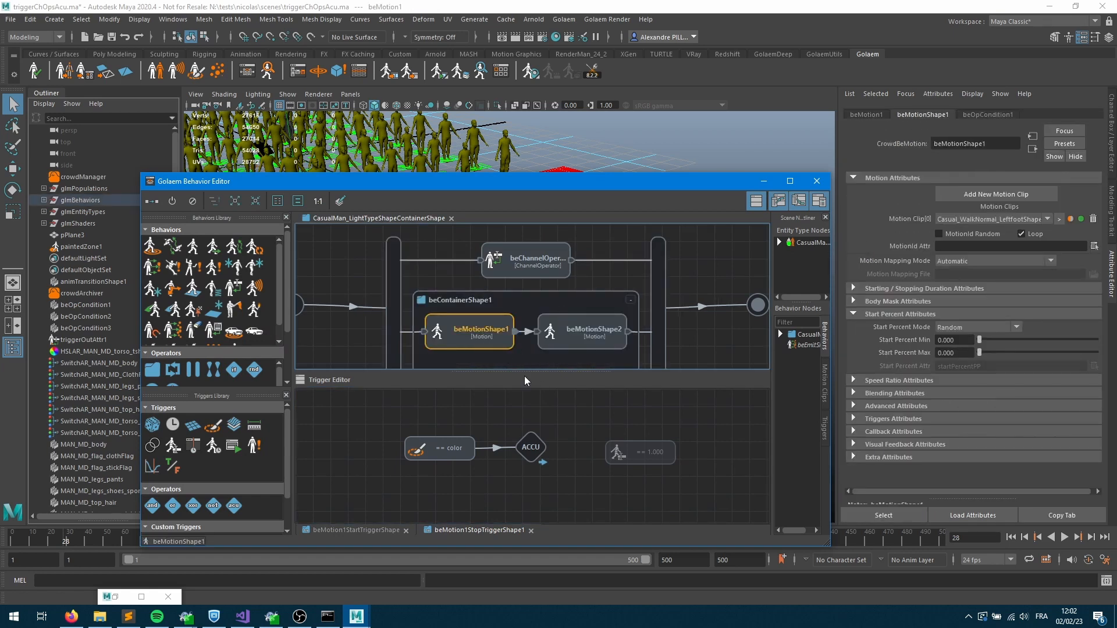
pyautogui.click(515, 331)
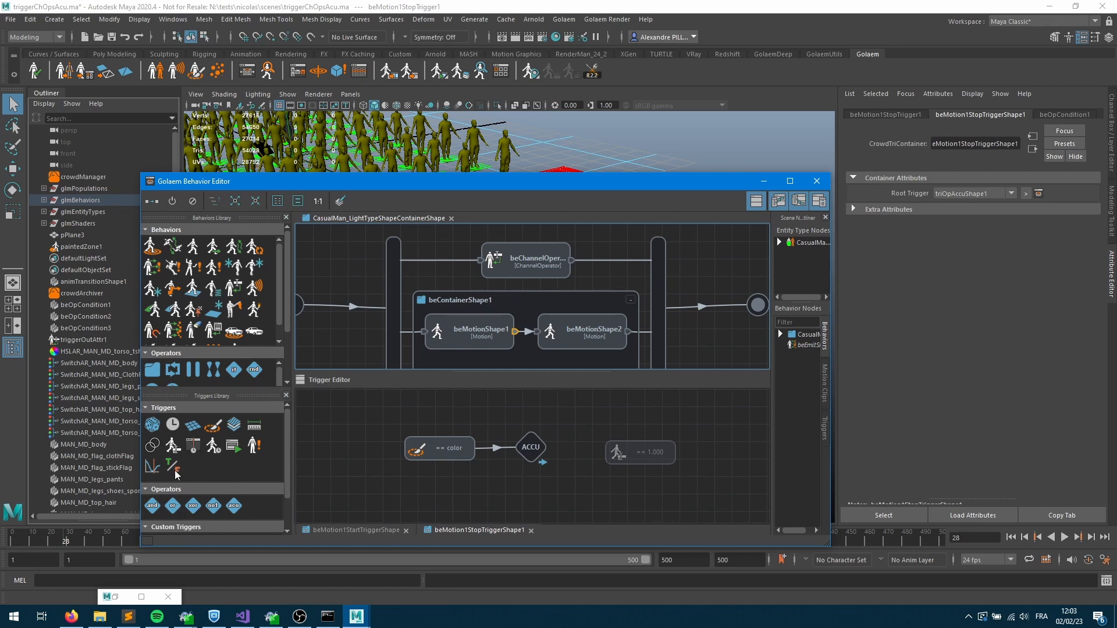
pyautogui.moveTo(172, 466); pyautogui.dragTo(469, 498)
pyautogui.click(938, 190)
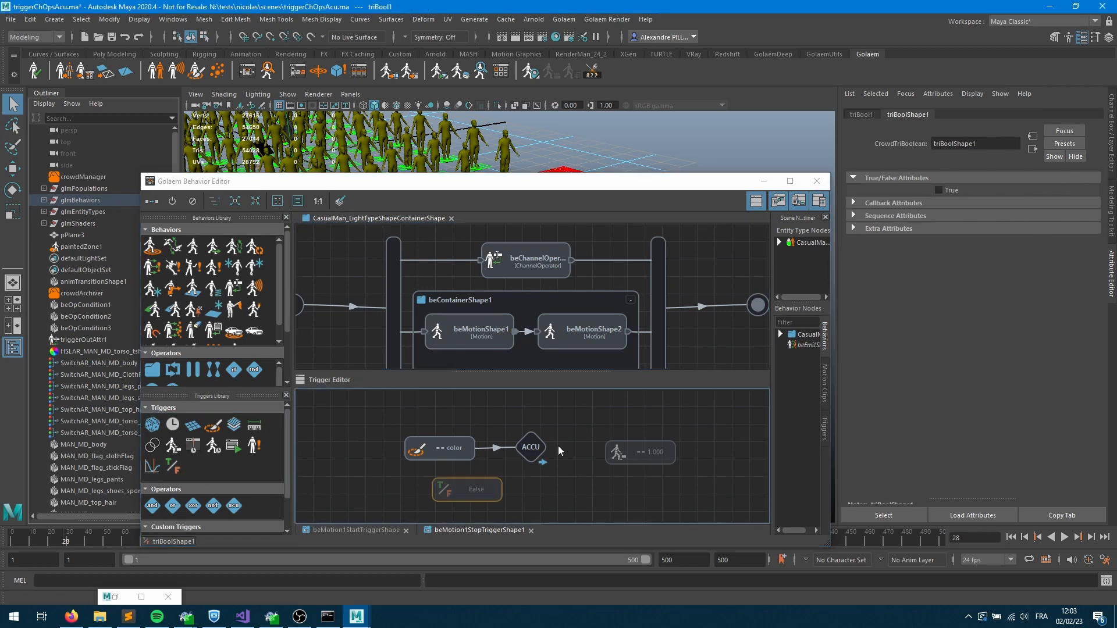
pyautogui.click(488, 488)
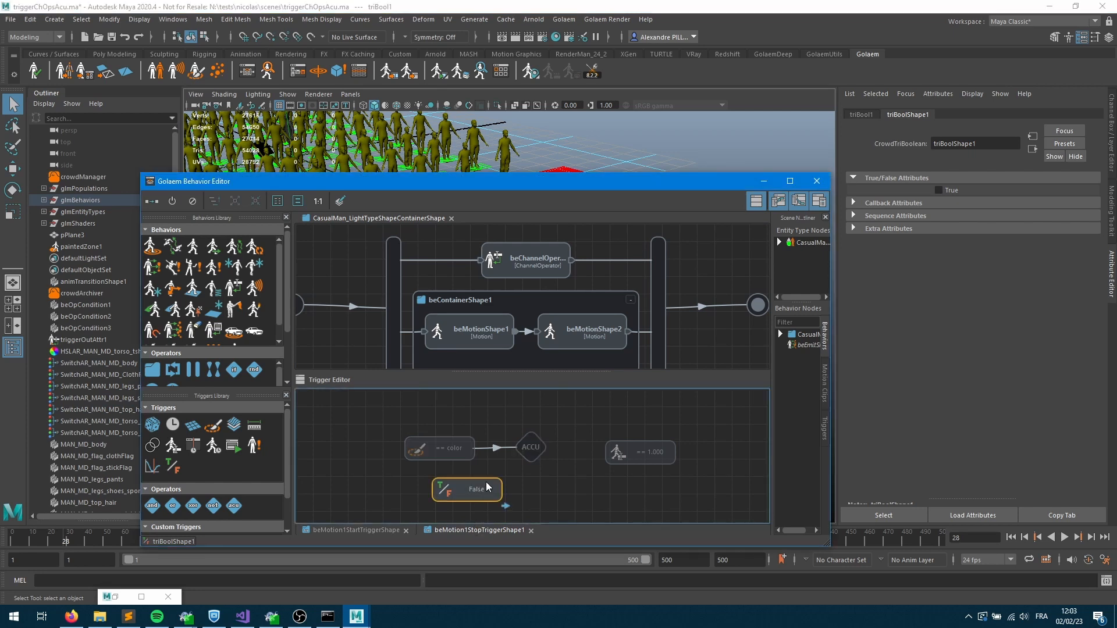
# Minimize the Behavior Editor, play the simulation briefly from the start, and stop it.
pyautogui.click(764, 181)
pyautogui.click(1010, 537)
pyautogui.click(1064, 537)
pyautogui.press('Escape')
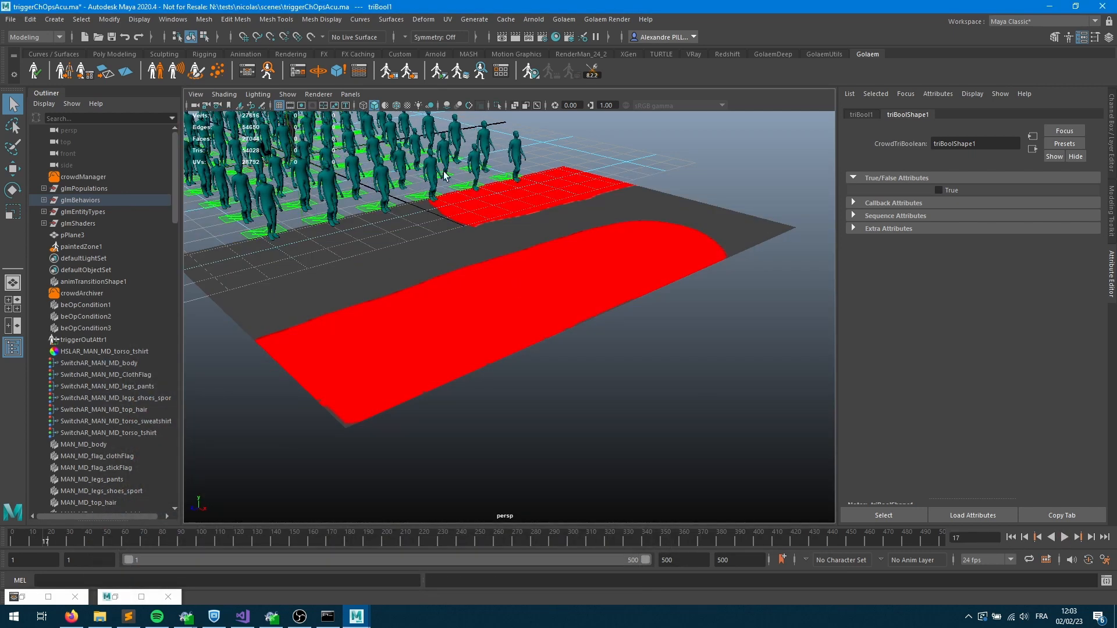
# Select a crowd entity near the smaller red zone and inspect its channel operator values in the visual feedback and attributes spreadsheet.
pyautogui.click(476, 167)
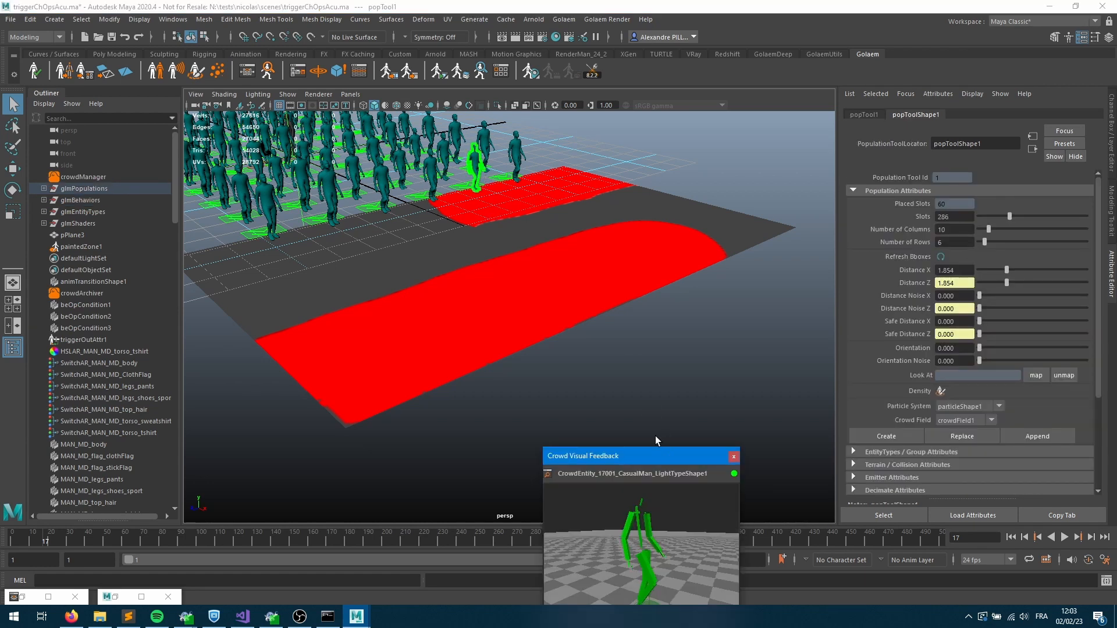
pyautogui.scroll(-5, 529, 347)
pyautogui.moveTo(622, 459); pyautogui.dragTo(247, 214)
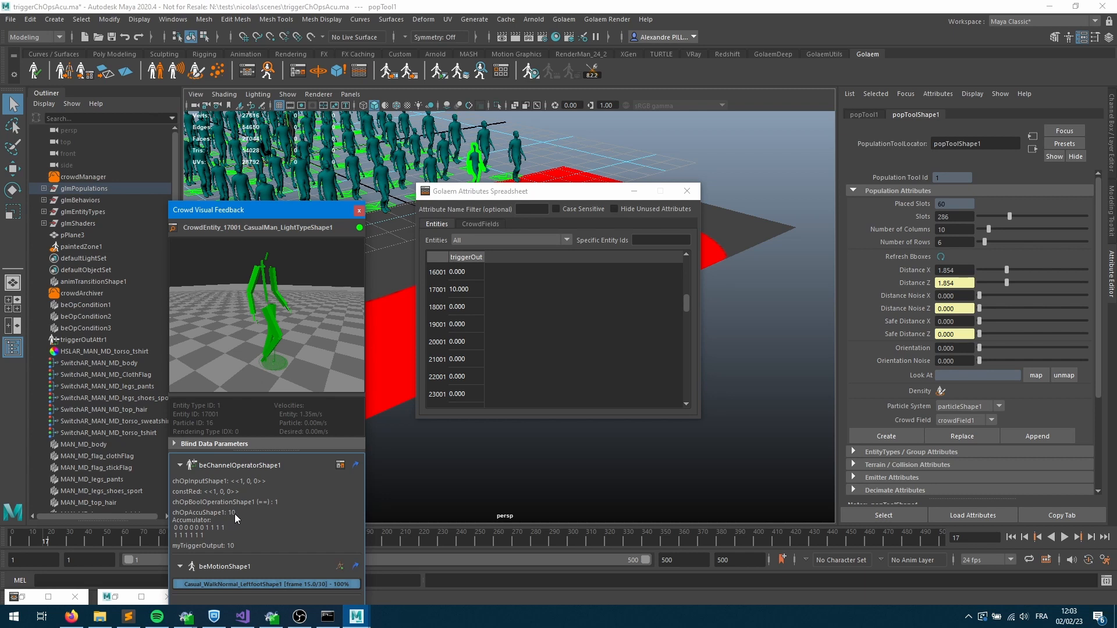
# Run the simulation further in two stretches, moving the feedback and spreadsheet windows clear of the crowd to follow the accumulator.
pyautogui.click(1066, 538)
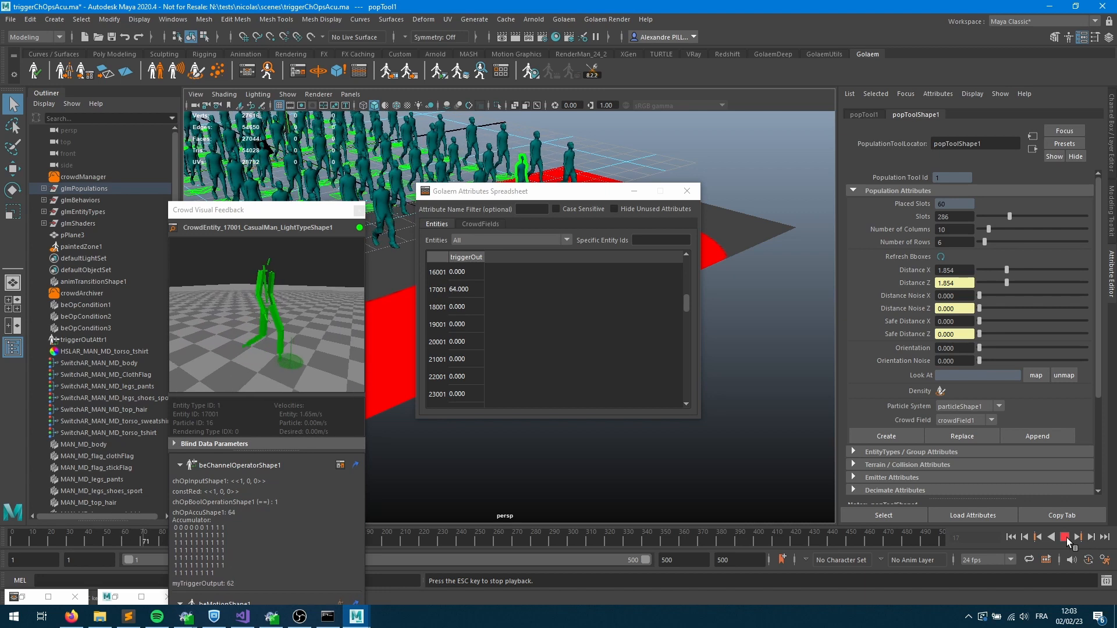
pyautogui.click(1065, 537)
pyautogui.moveTo(594, 197); pyautogui.dragTo(640, 388)
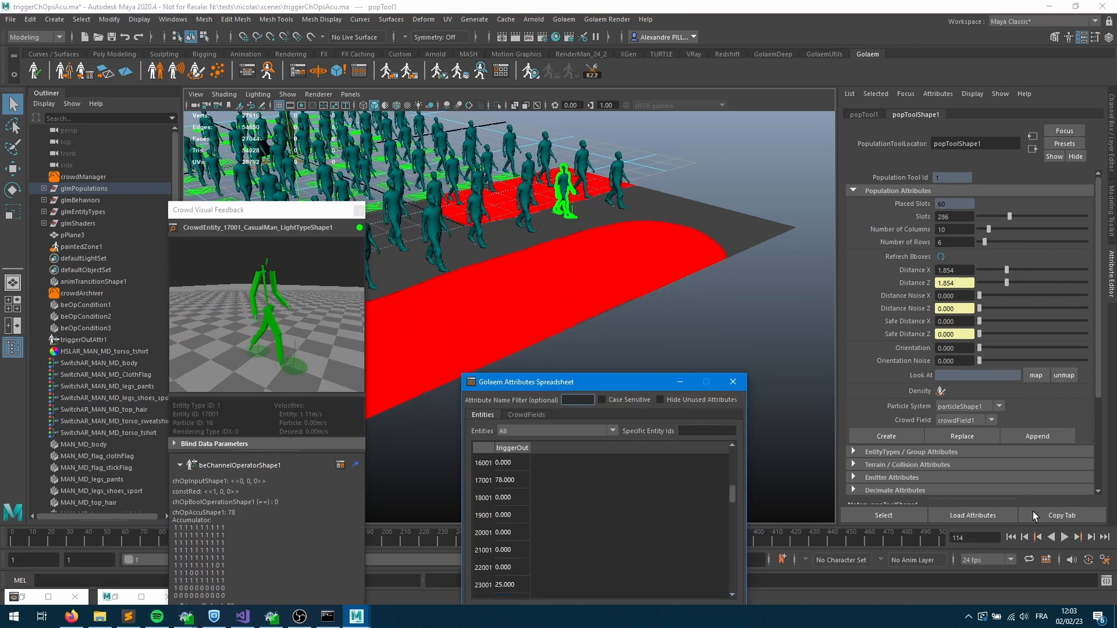
pyautogui.moveTo(281, 210); pyautogui.dragTo(222, 126)
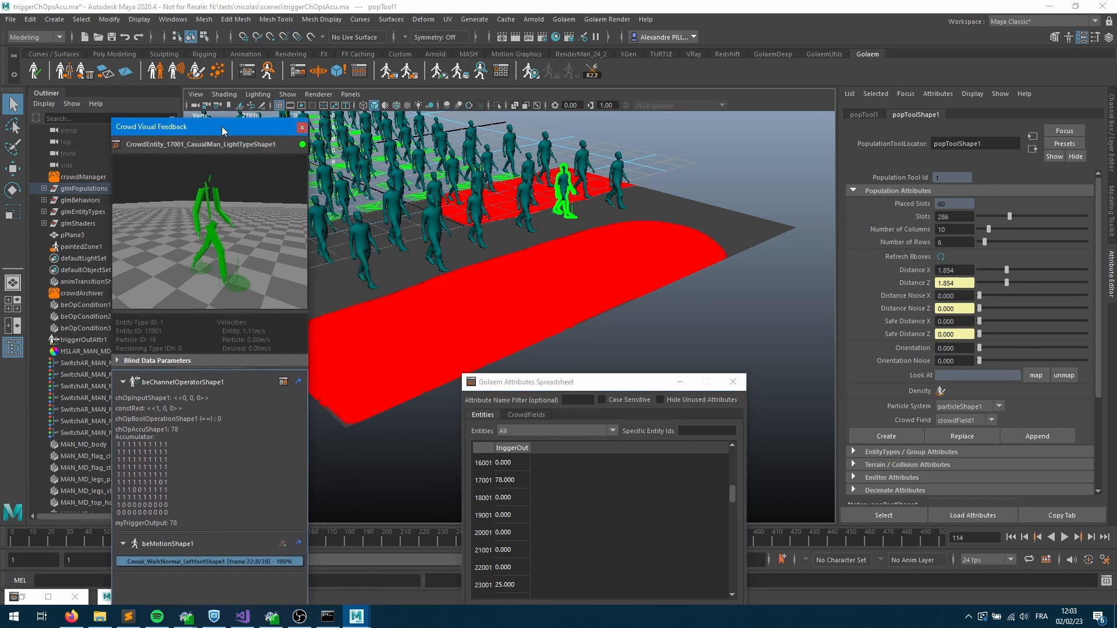
pyautogui.click(1065, 538)
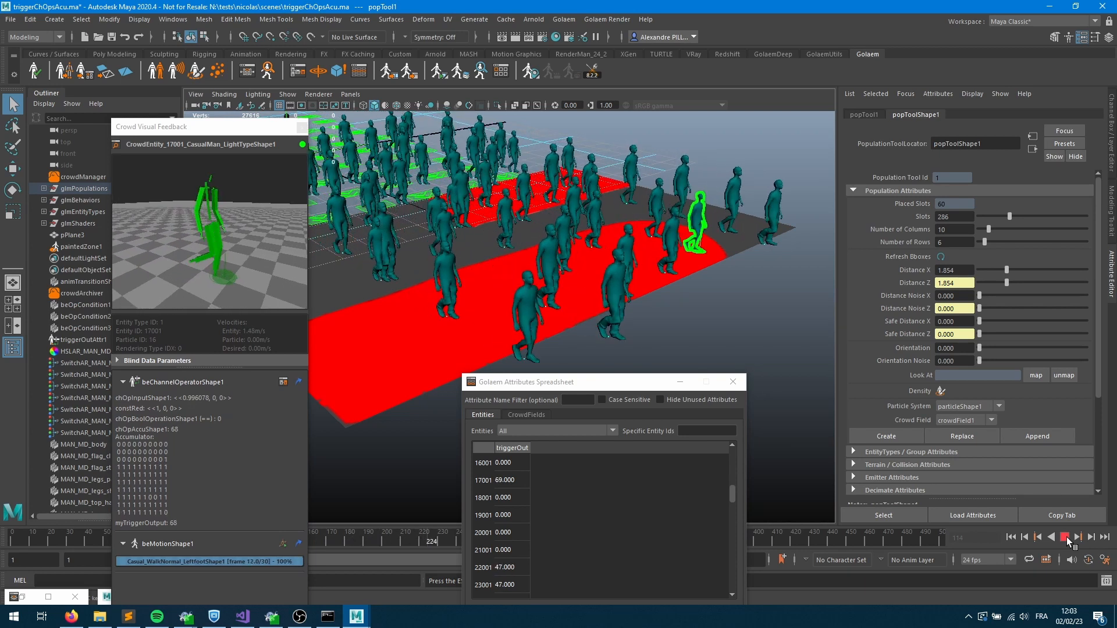
pyautogui.click(1065, 537)
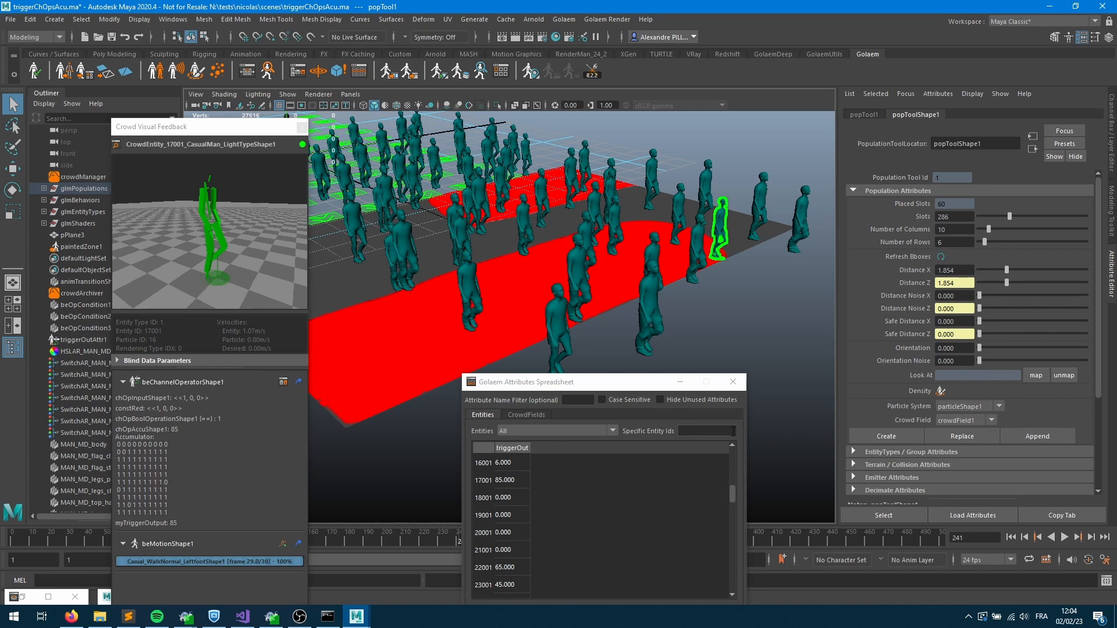
# Compare the ACCU trigger's settings in the Behavior Editor with the selected entity's accumulator feedback.
pyautogui.click(248, 71)
pyautogui.click(531, 447)
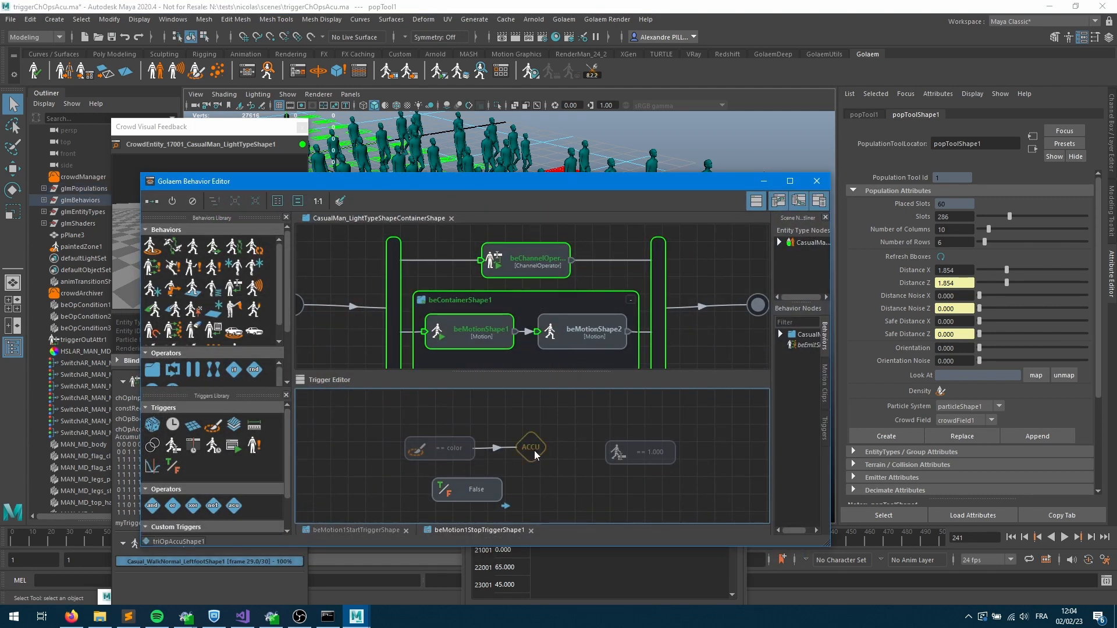
pyautogui.click(939, 203)
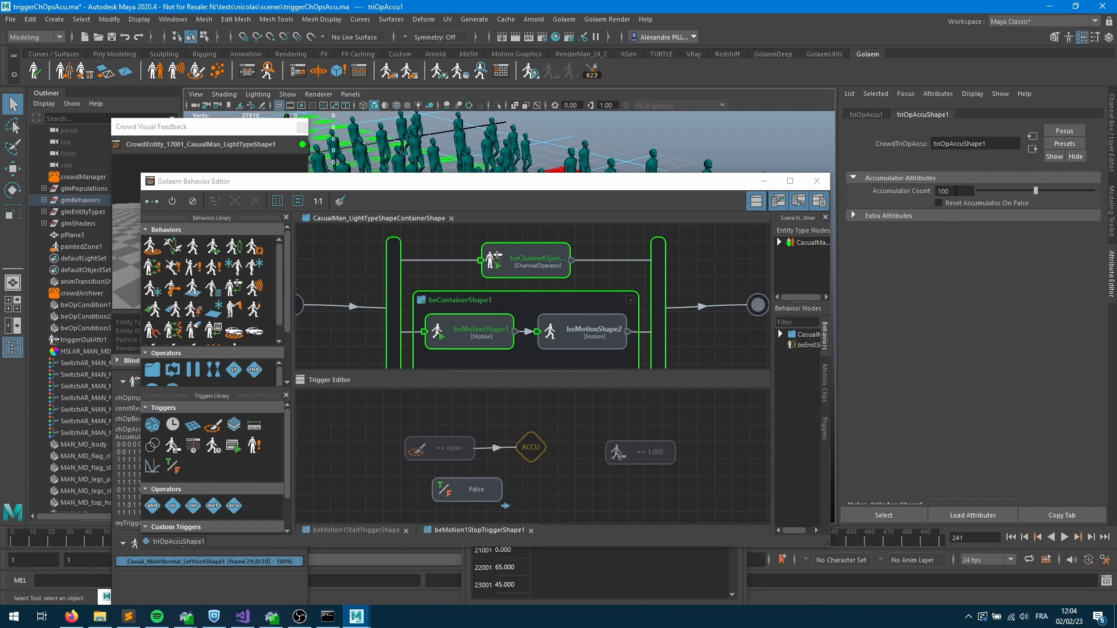
pyautogui.moveTo(565, 185); pyautogui.dragTo(539, 310)
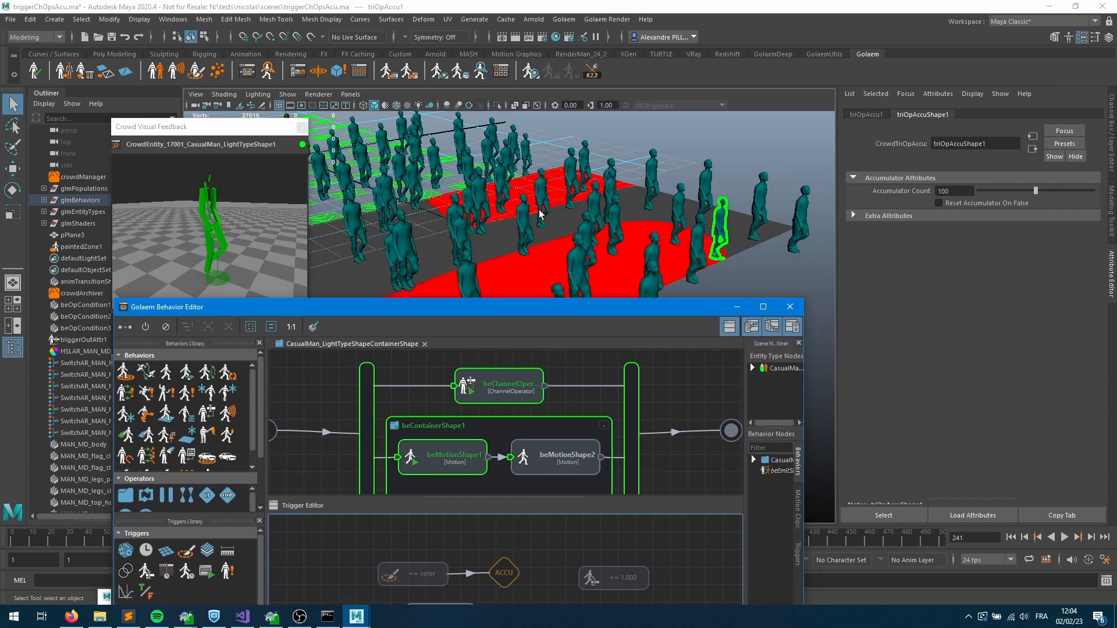
pyautogui.click(212, 132)
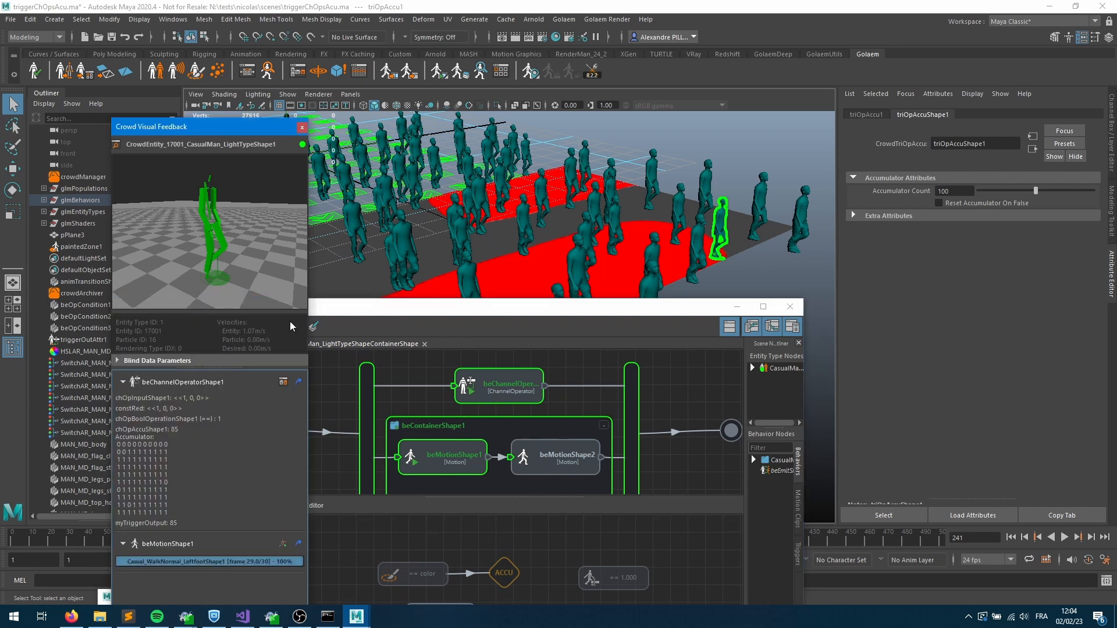
# Make the == 1.000 expression trigger on triggerOut the root of the stop trigger.
pyautogui.moveTo(530, 305); pyautogui.dragTo(495, 204)
pyautogui.click(594, 476)
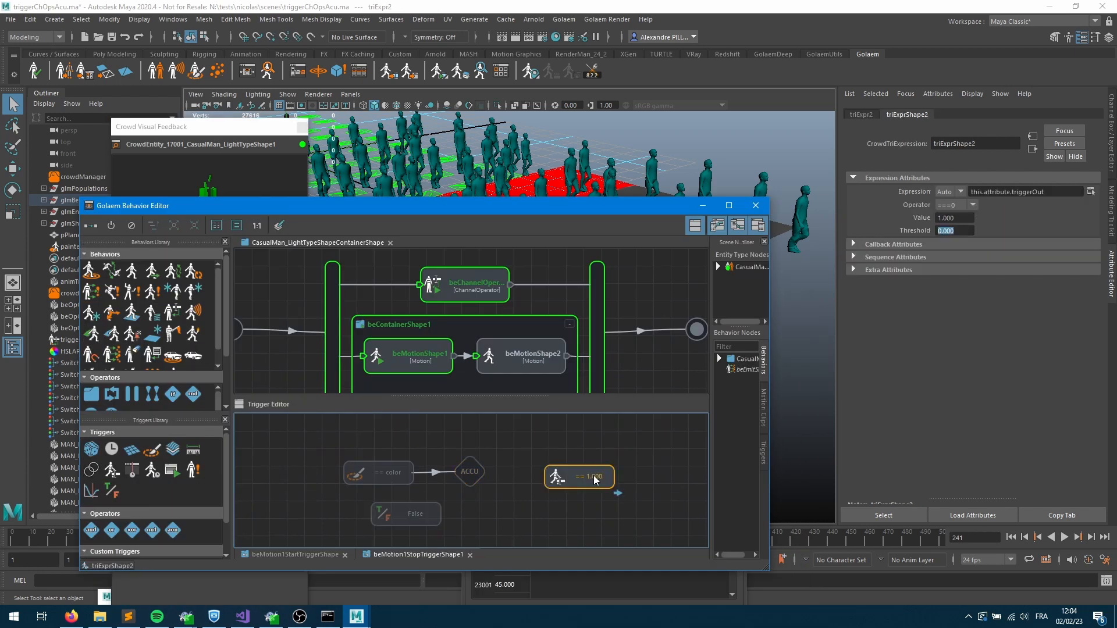
pyautogui.click(619, 490)
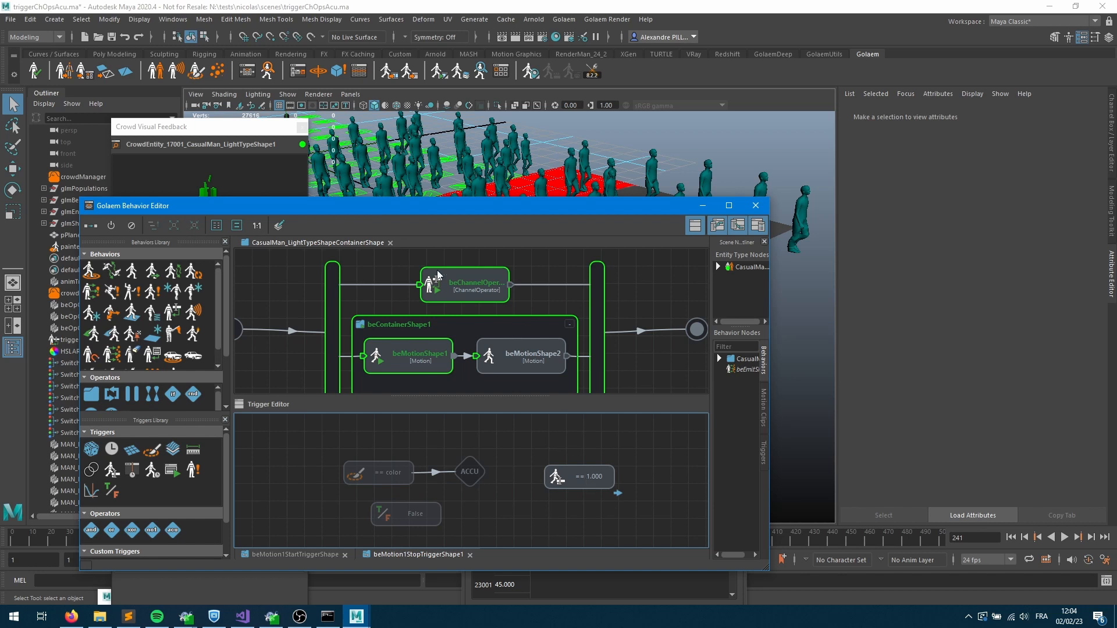
# Detach myTriggerOutput from the accumulator in the ChOp Editor and add an input operator named const100.
pyautogui.click(297, 71)
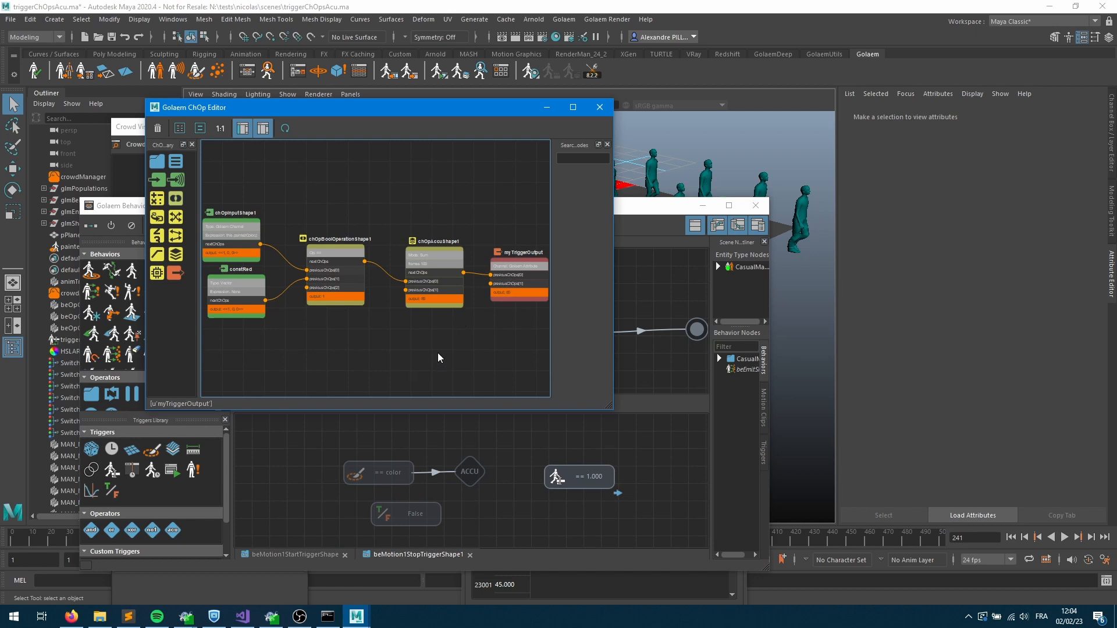
pyautogui.moveTo(546, 295); pyautogui.dragTo(588, 295)
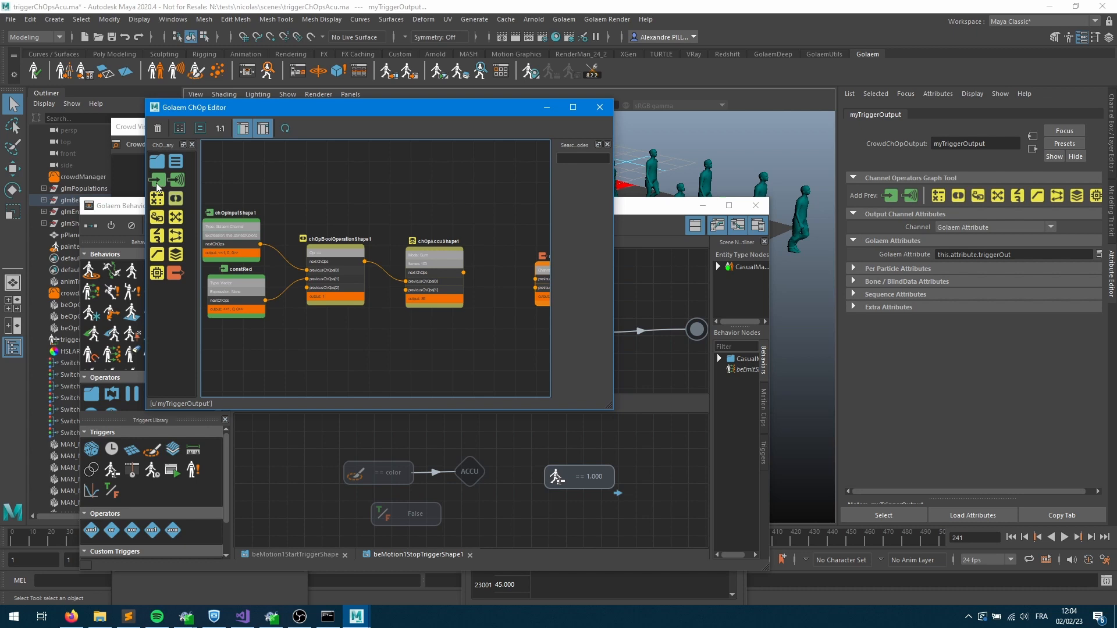
pyautogui.moveTo(156, 180); pyautogui.dragTo(425, 341)
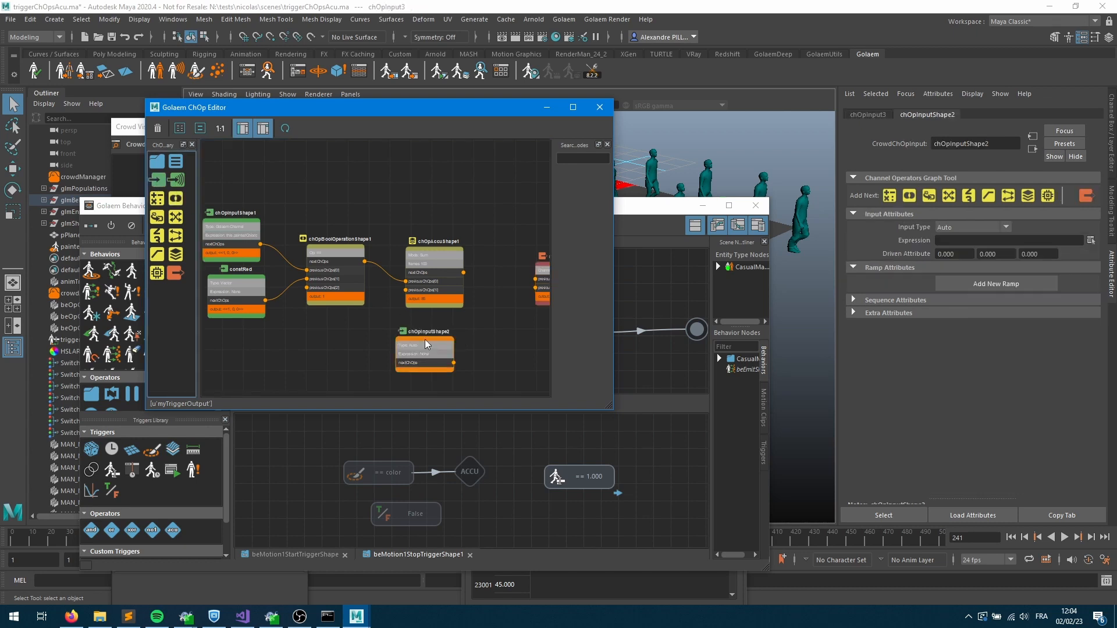
pyautogui.click(994, 144)
pyautogui.write('const100')
pyautogui.press('Return')
# Insert a boolean operation between the accumulator and myTriggerOutput, with const100 as its second input.
pyautogui.moveTo(445, 253); pyautogui.dragTo(316, 230, button='middle')
pyautogui.moveTo(455, 248); pyautogui.dragTo(484, 254)
pyautogui.moveTo(175, 198); pyautogui.dragTo(355, 277)
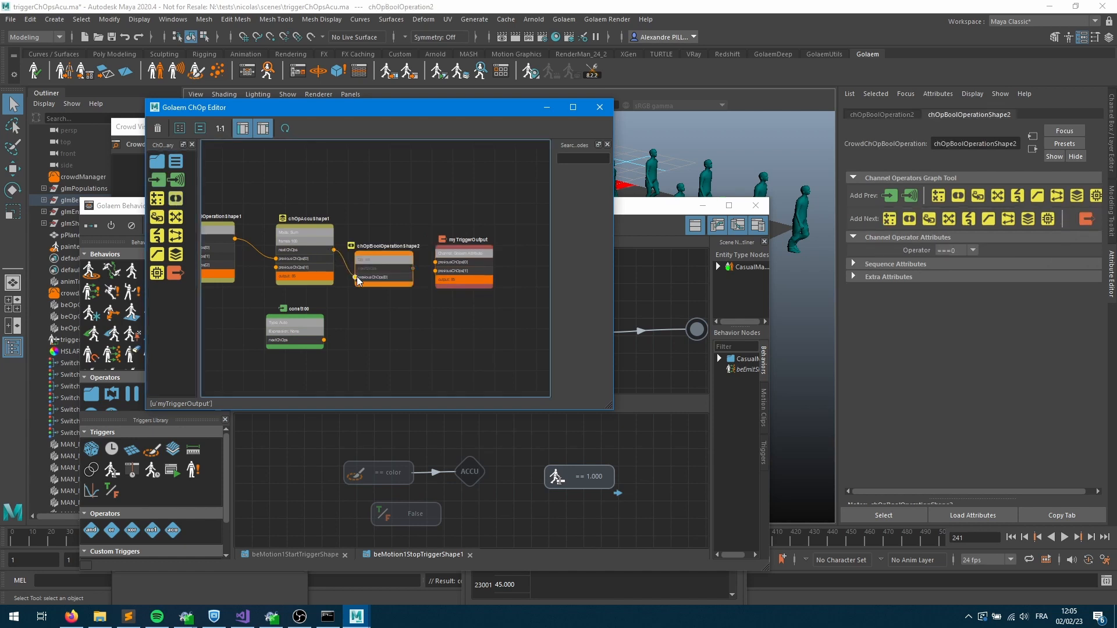
pyautogui.moveTo(324, 340); pyautogui.dragTo(358, 286)
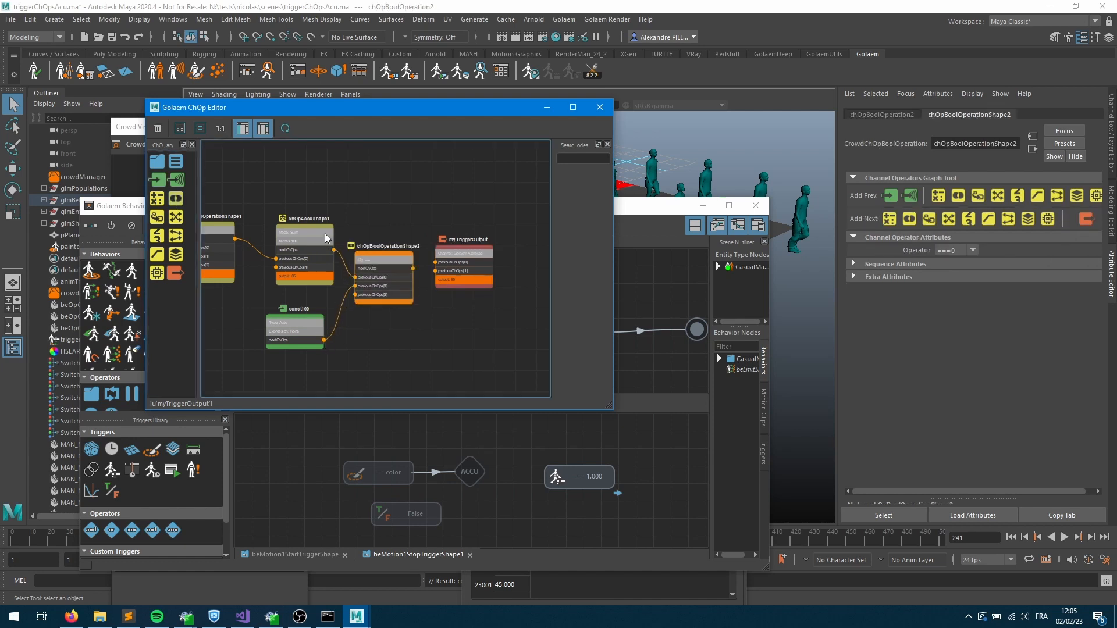
pyautogui.moveTo(413, 269); pyautogui.dragTo(436, 263)
# Set const100's input type to Double with a value of 100 and move its node below the first boolean operation.
pyautogui.click(314, 335)
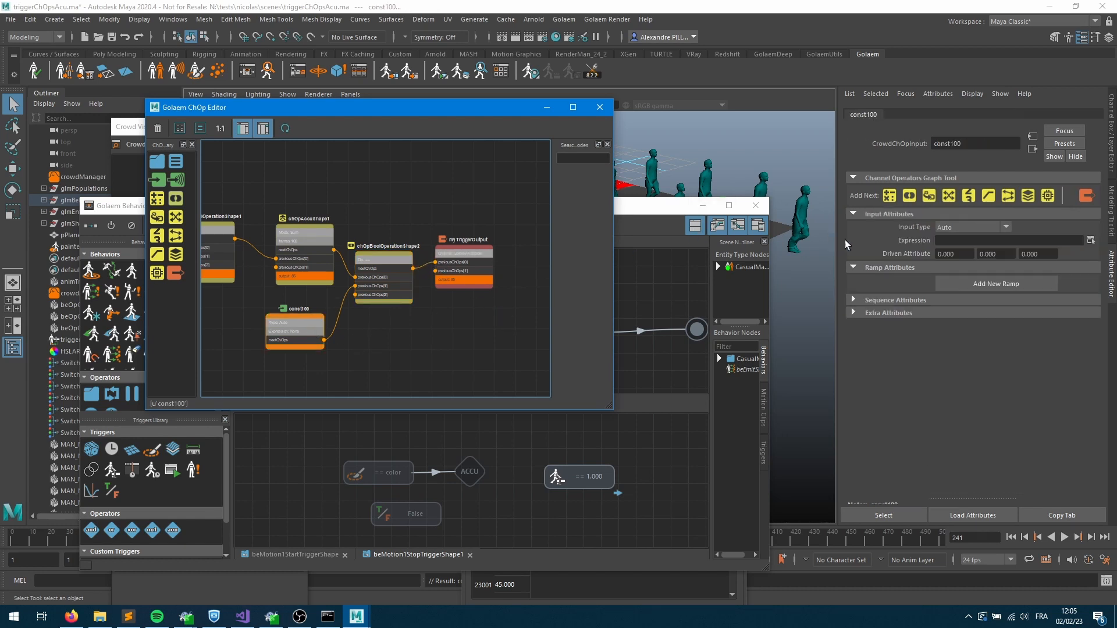
pyautogui.moveTo(401, 336); pyautogui.dragTo(519, 327, button='middle')
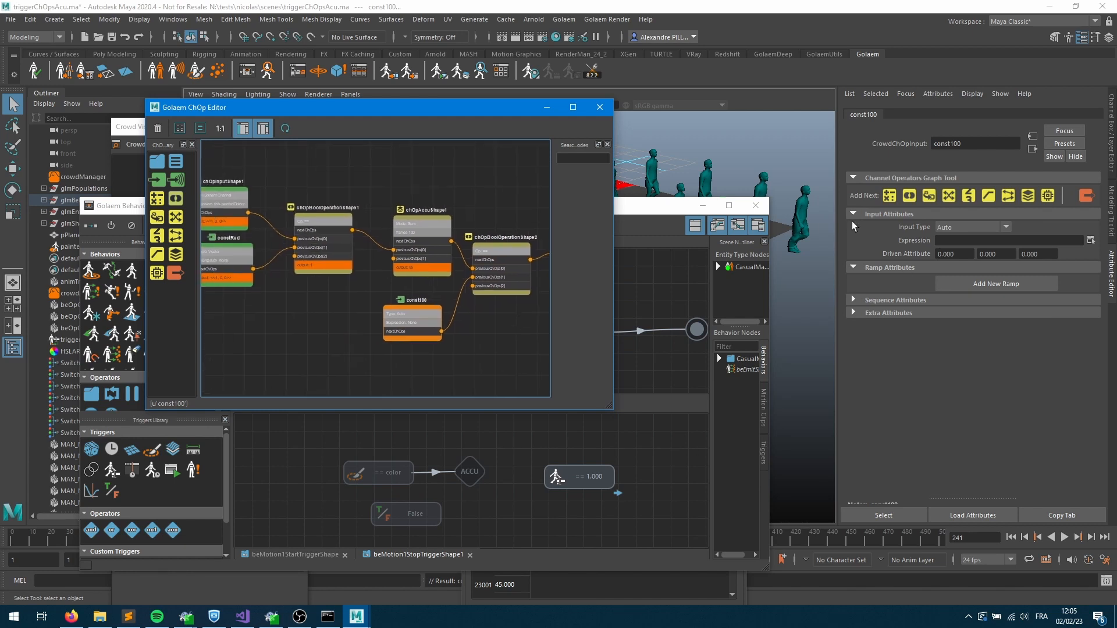
pyautogui.click(972, 227)
pyautogui.click(953, 252)
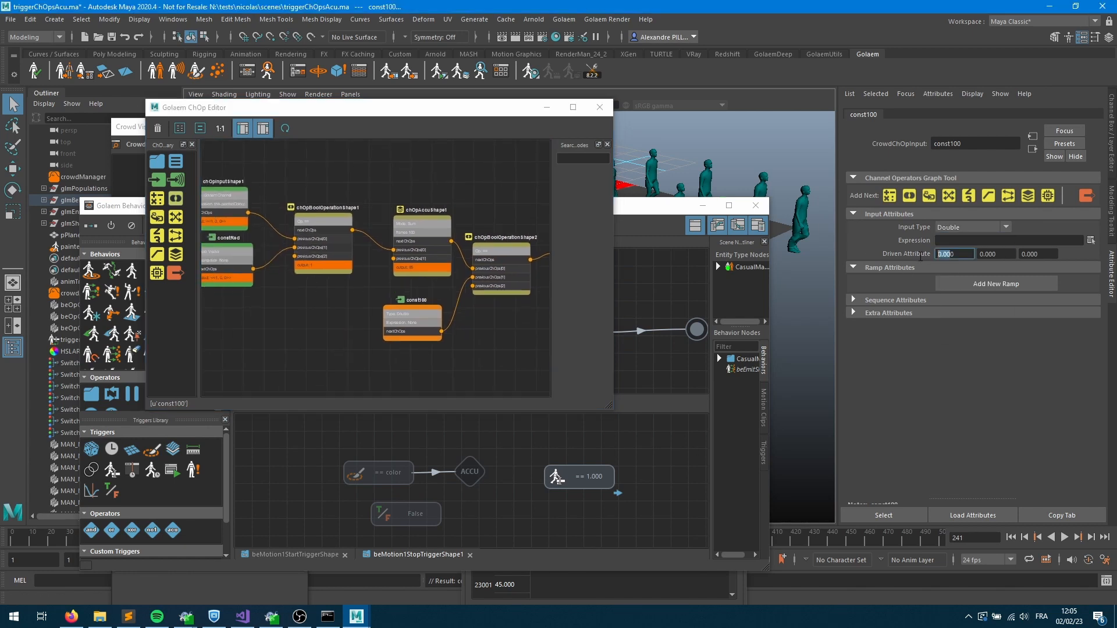
pyautogui.write('100')
pyautogui.press('Return')
pyautogui.moveTo(395, 309); pyautogui.dragTo(320, 318)
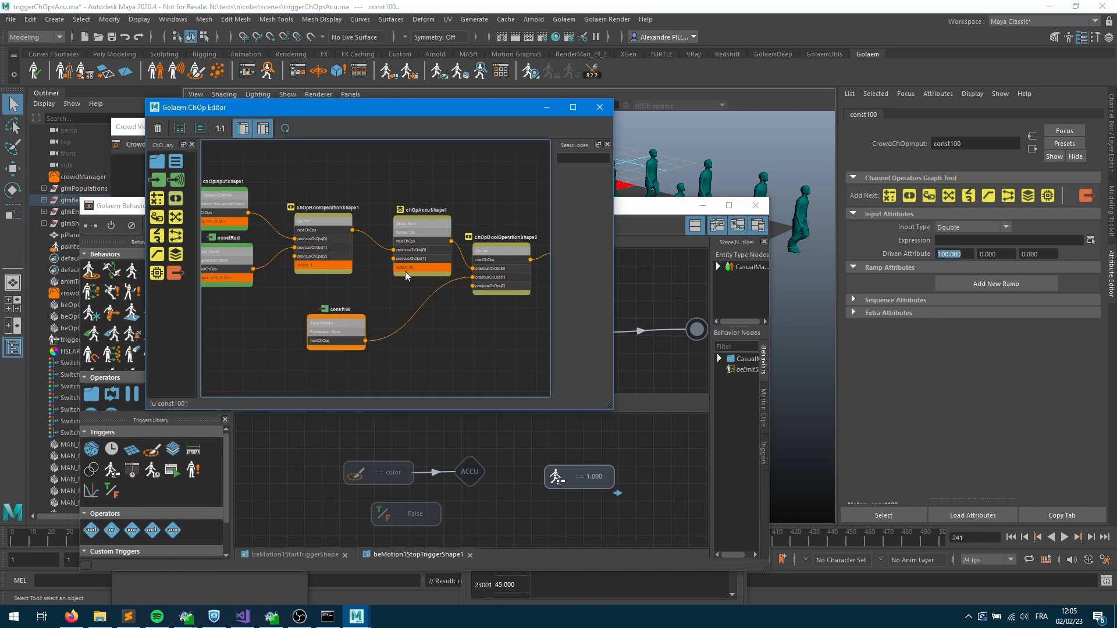
# Connect const100 to the accumulator so that it also drives the Accu Size.
pyautogui.click(424, 236)
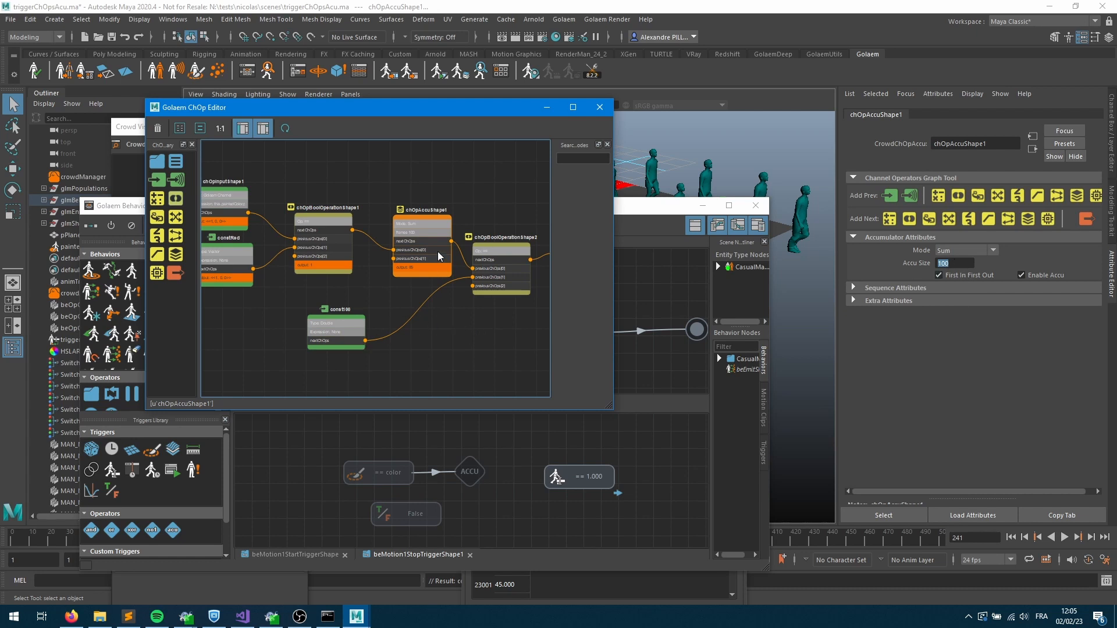
pyautogui.moveTo(367, 344); pyautogui.dragTo(396, 273)
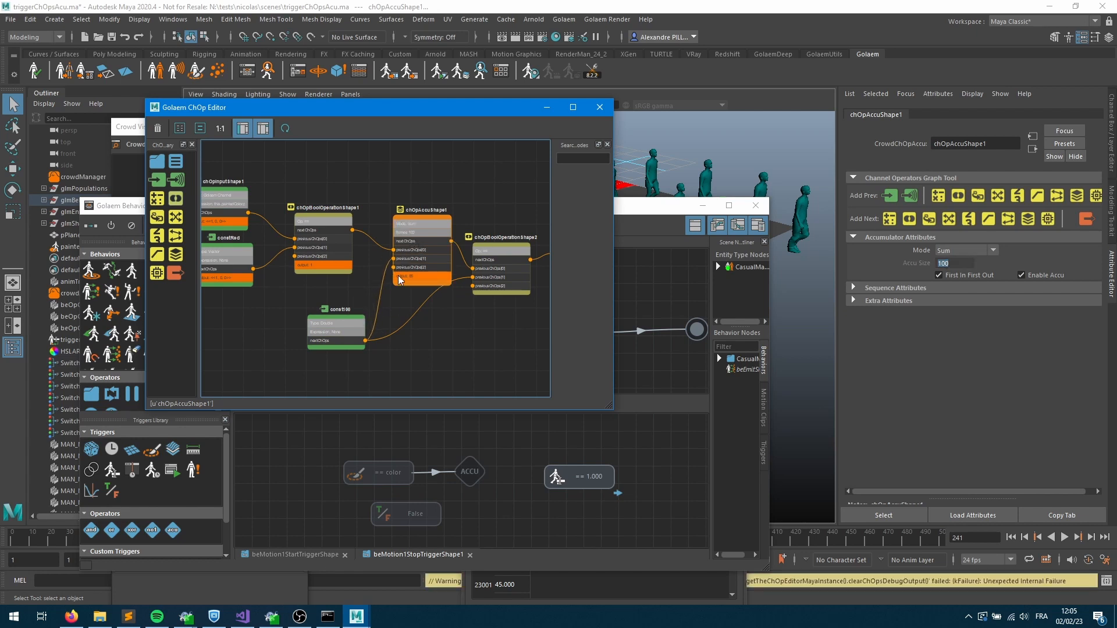
pyautogui.click(413, 289)
pyautogui.click(430, 221)
# Rename const100 to constThreshold and set its value to 50.
pyautogui.click(349, 341)
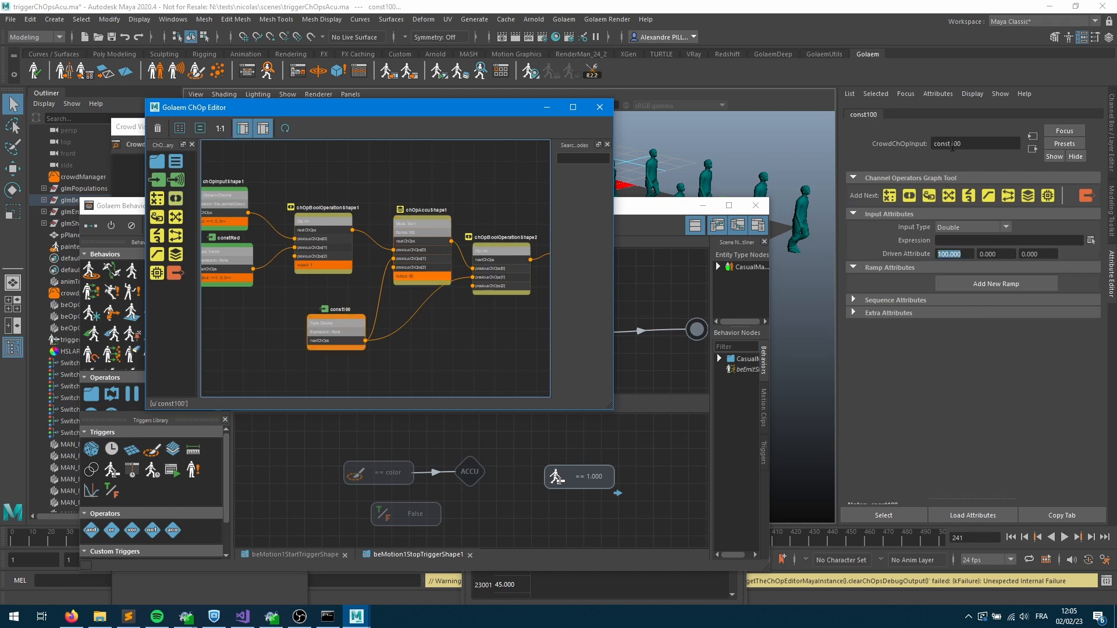
pyautogui.moveTo(953, 143); pyautogui.dragTo(977, 143)
pyautogui.write('Threashold')
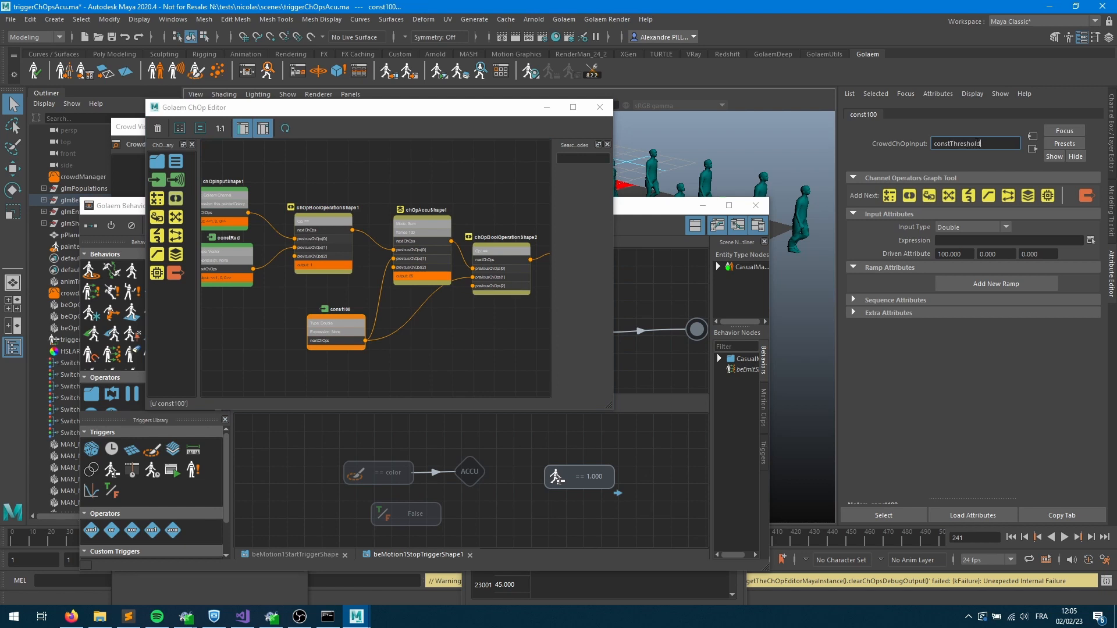
pyautogui.press('Return')
pyautogui.doubleClick(959, 255)
pyautogui.write('50')
pyautogui.press('Return')
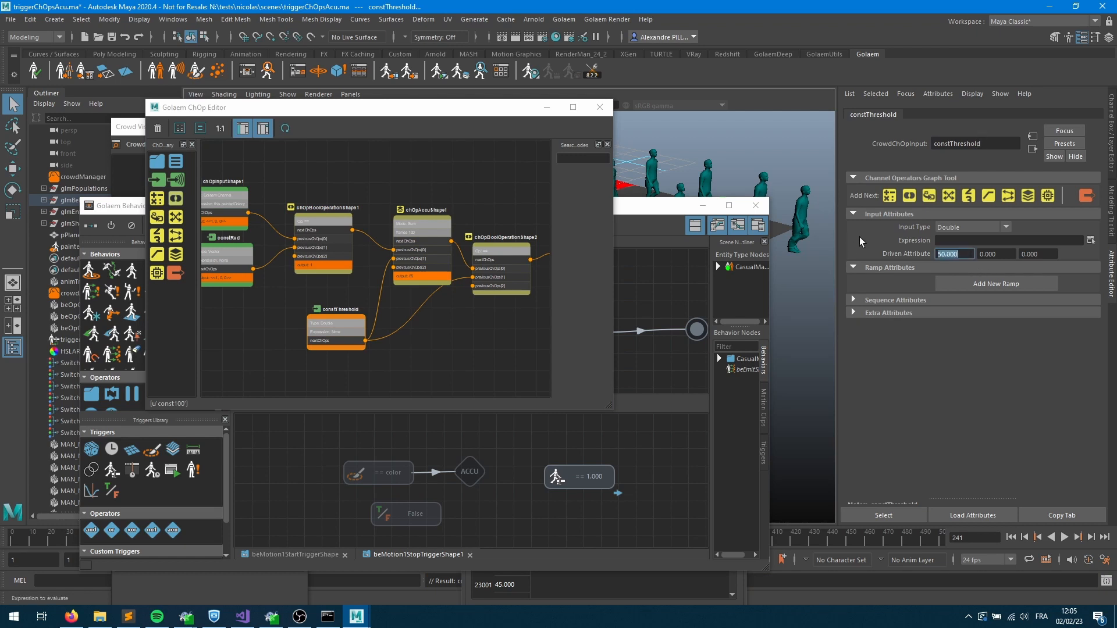
# Minimize the ChOp and Behavior editors, replay the crowd simulation from the first frame, and stop it at frame 236.
pyautogui.click(546, 108)
pyautogui.click(702, 206)
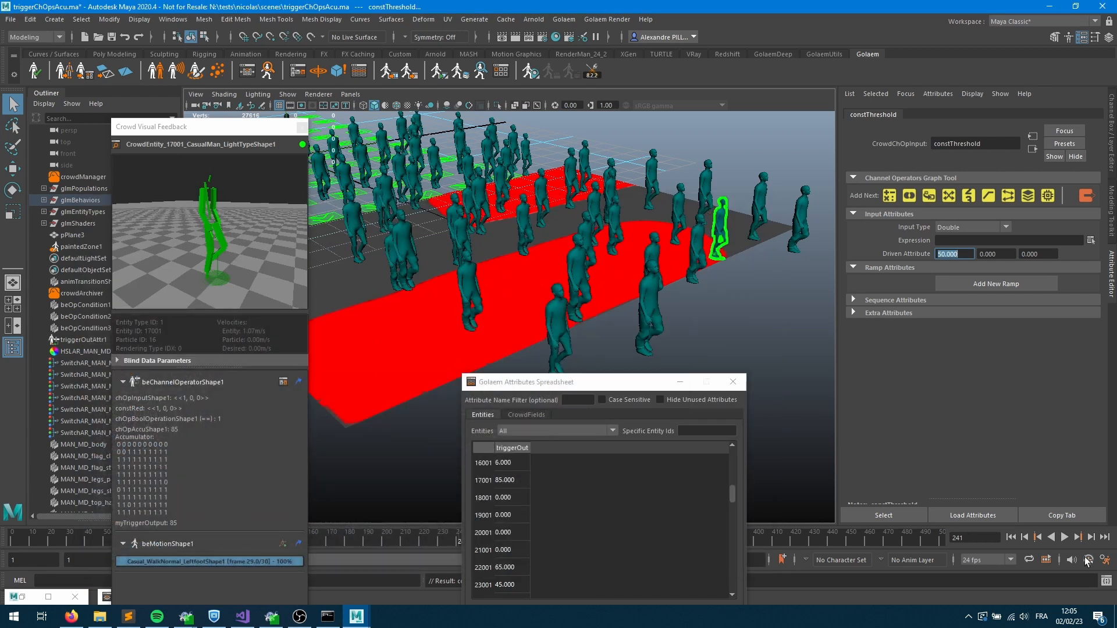
pyautogui.click(1010, 537)
pyautogui.click(1065, 537)
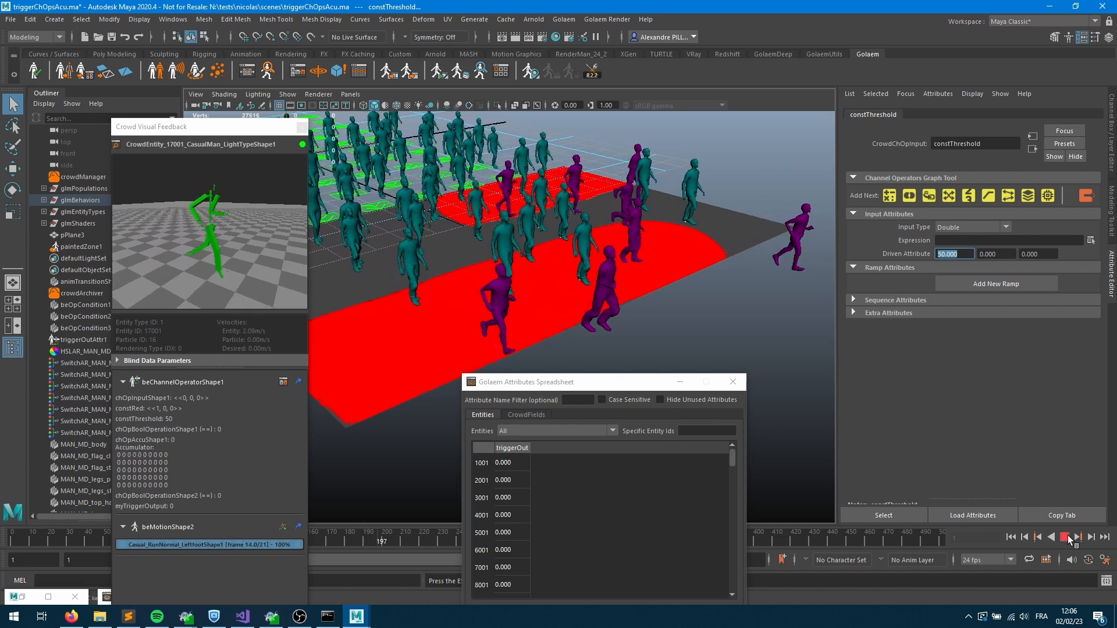
pyautogui.click(1066, 537)
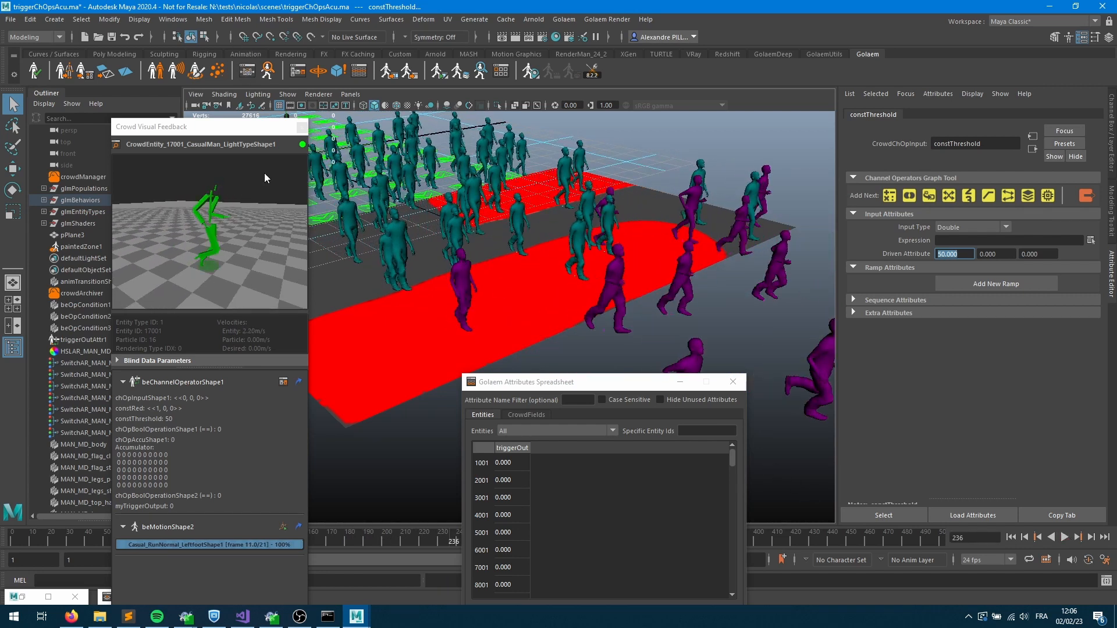
# Set the ACCU trigger operator's accumulator count to 50, with Reset Accumulator On False disabled.
pyautogui.click(247, 71)
pyautogui.click(467, 472)
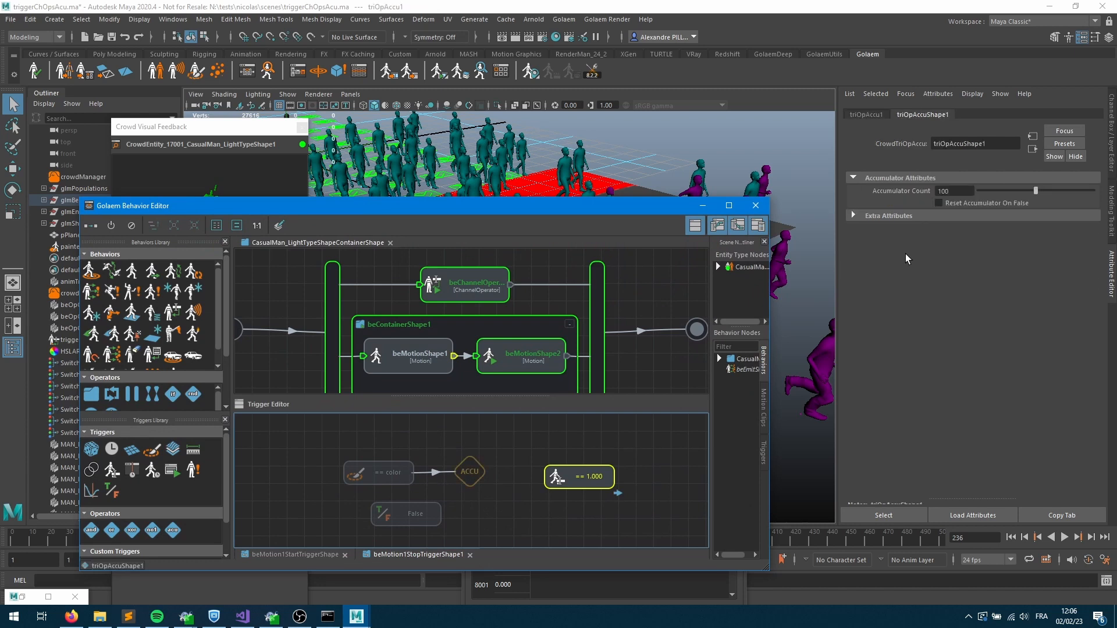
pyautogui.doubleClick(954, 190)
pyautogui.write('500')
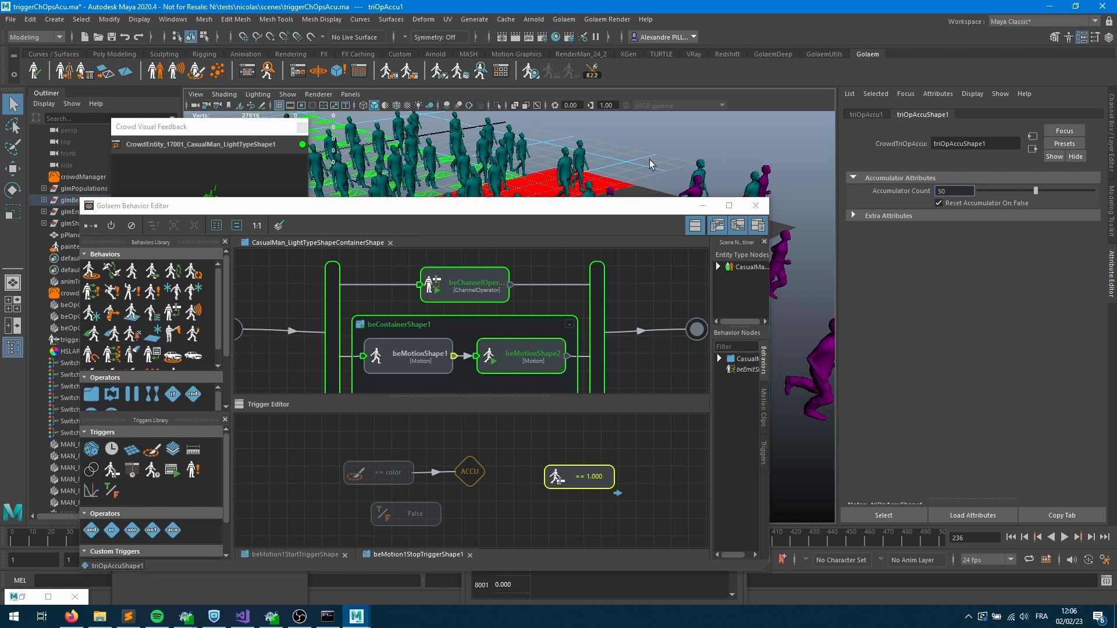
pyautogui.moveTo(523, 208); pyautogui.dragTo(503, 269)
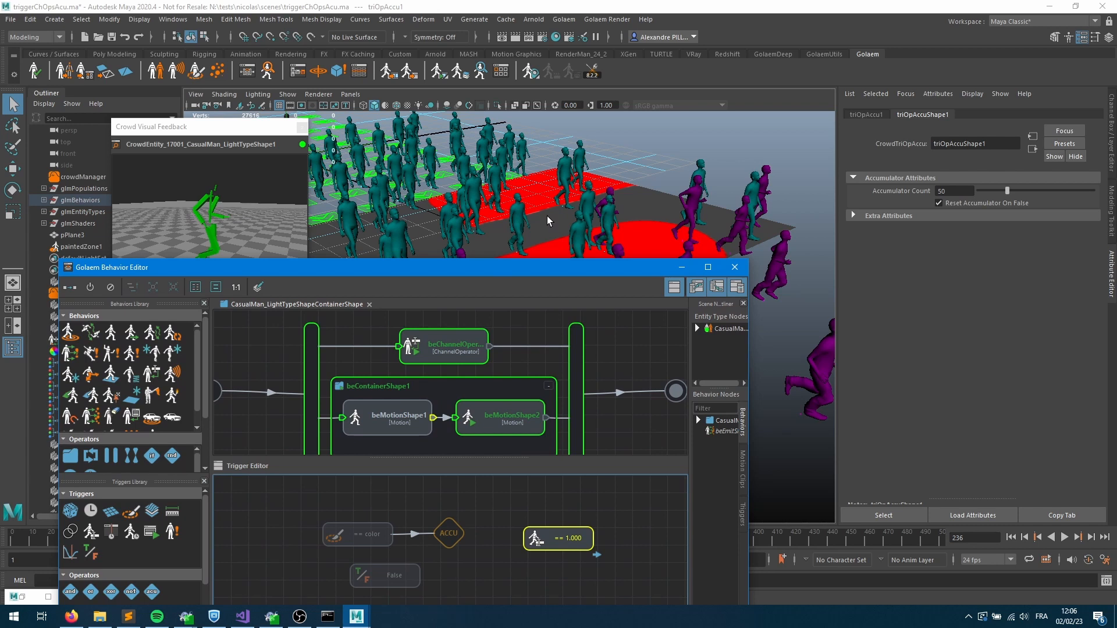
pyautogui.click(939, 203)
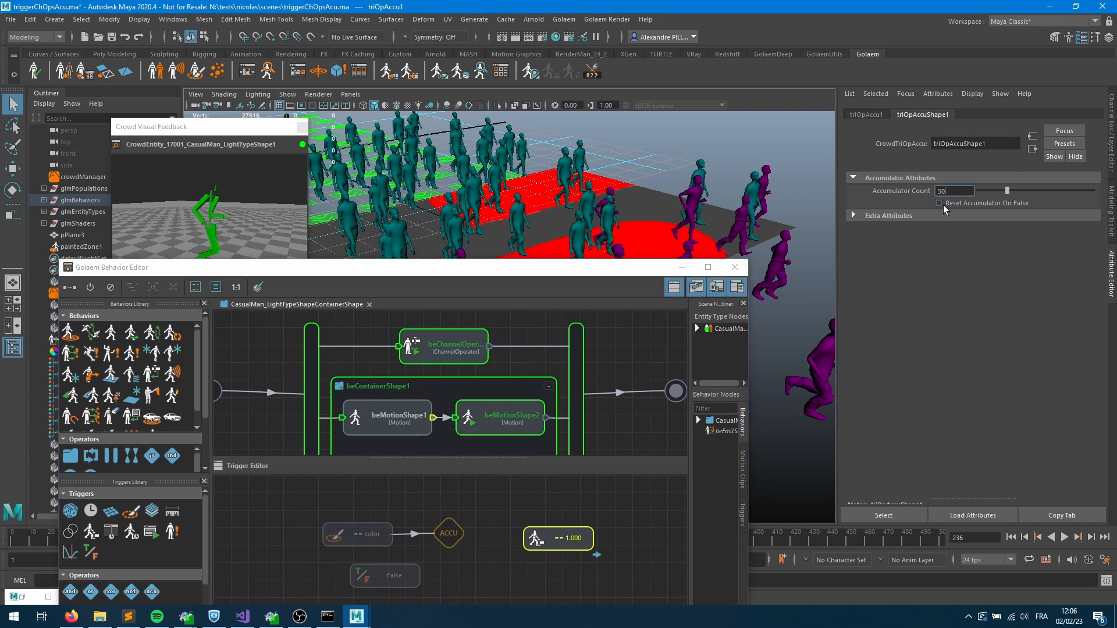
# In the ChOp graph, disconnect constThreshold from the accumulator, set its value to 100, and move its node below the other inputs.
pyautogui.click(298, 75)
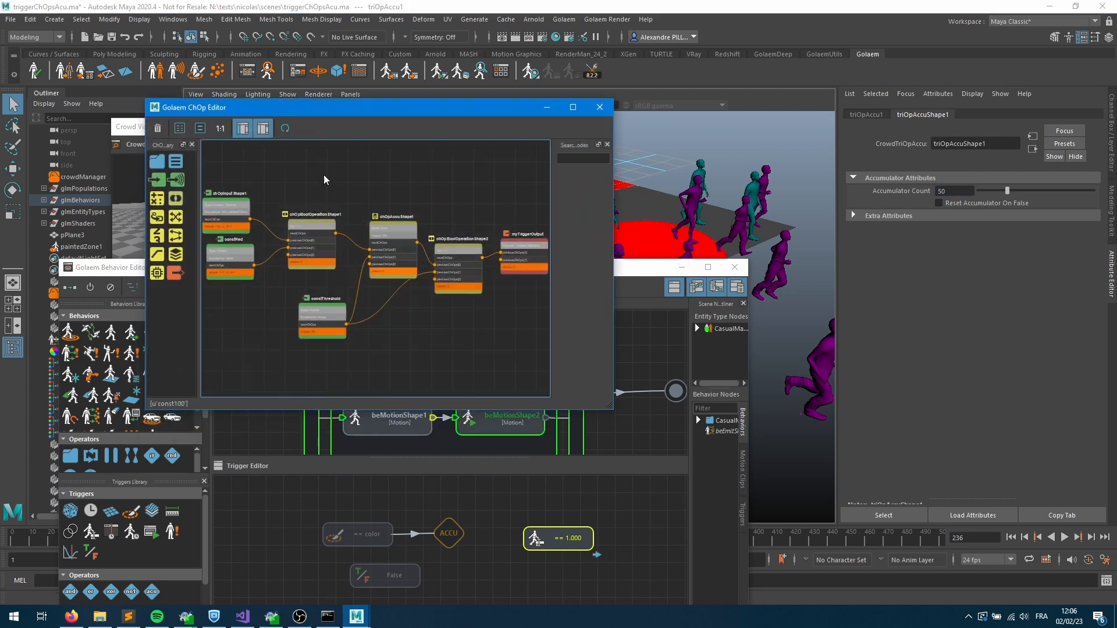
pyautogui.moveTo(366, 292); pyautogui.dragTo(359, 336)
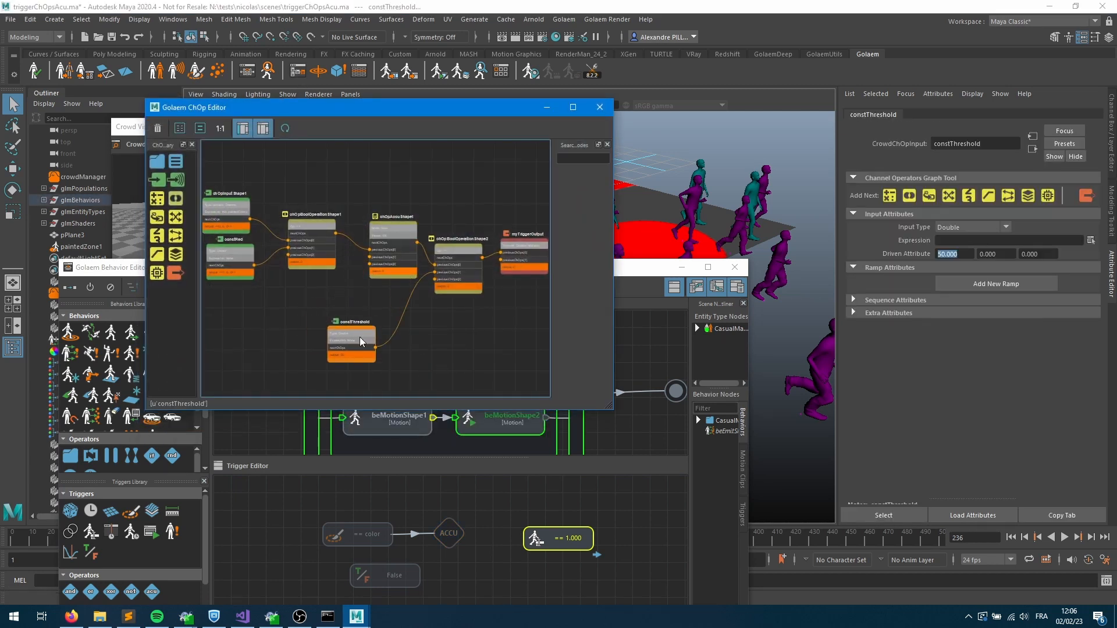
pyautogui.moveTo(975, 252); pyautogui.dragTo(897, 251)
pyautogui.write('100')
pyautogui.press('Return')
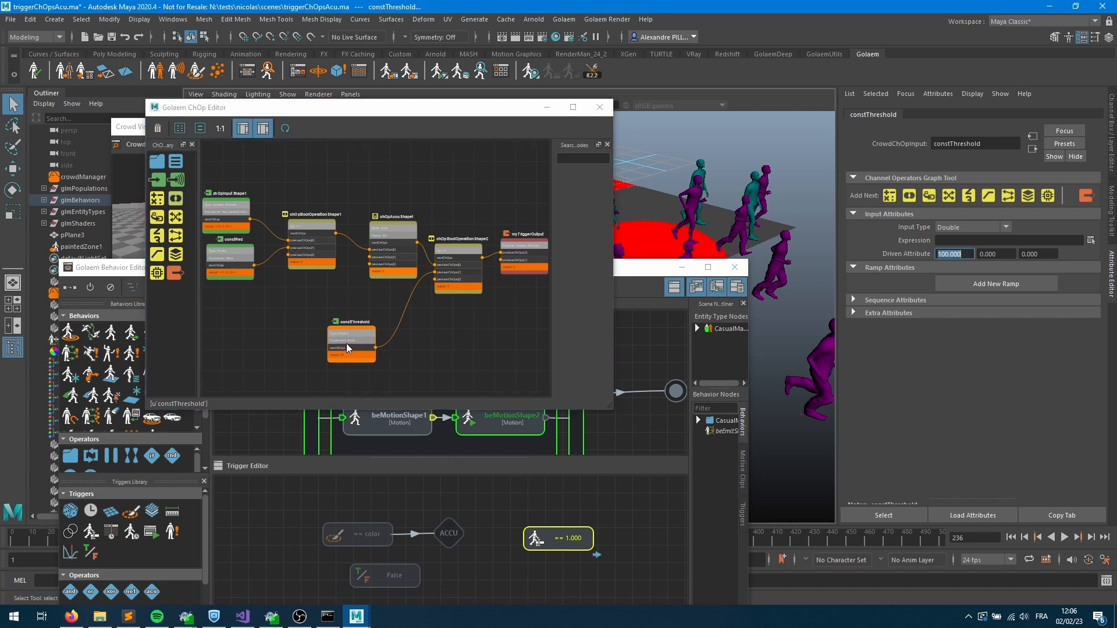
pyautogui.moveTo(347, 348); pyautogui.dragTo(252, 362)
pyautogui.moveTo(194, 229); pyautogui.dragTo(314, 292)
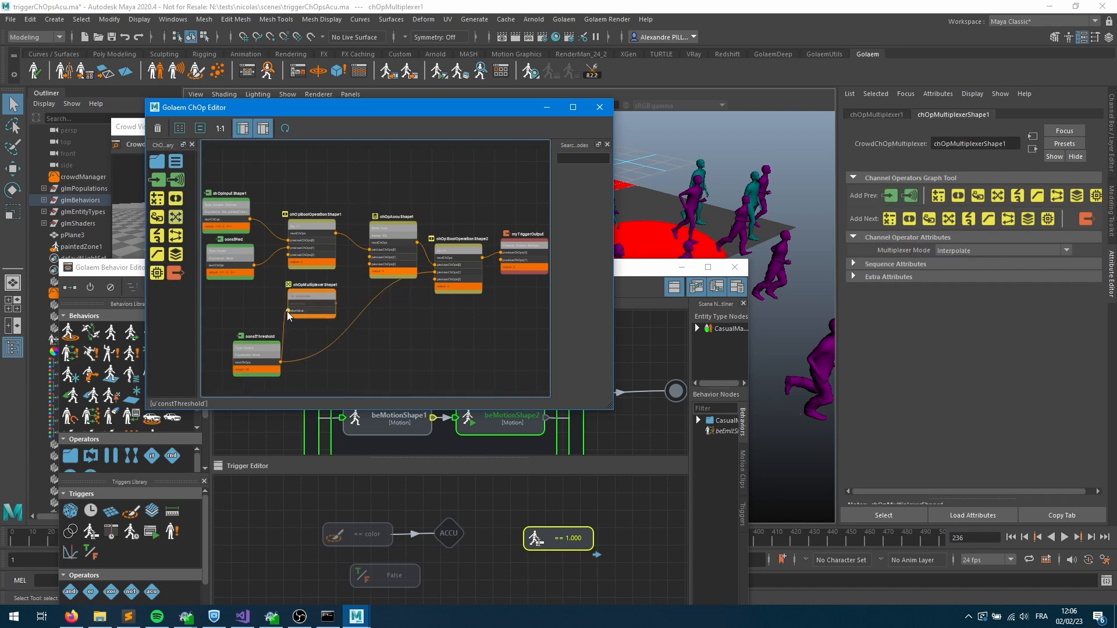
pyautogui.click(321, 304)
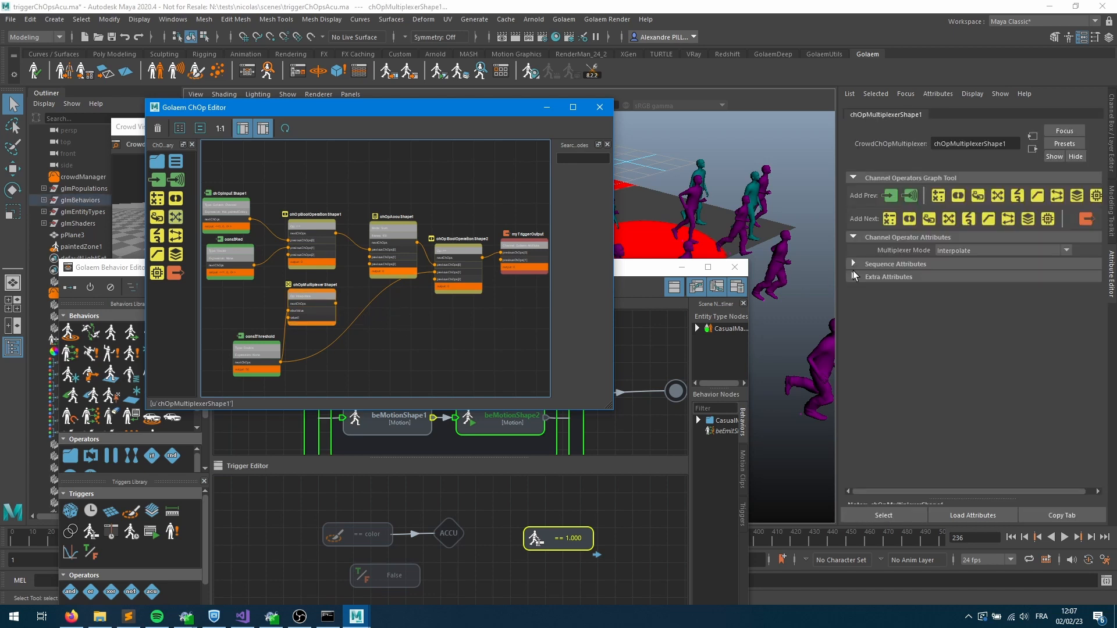
pyautogui.moveTo(329, 320); pyautogui.dragTo(437, 380)
pyautogui.press('Delete')
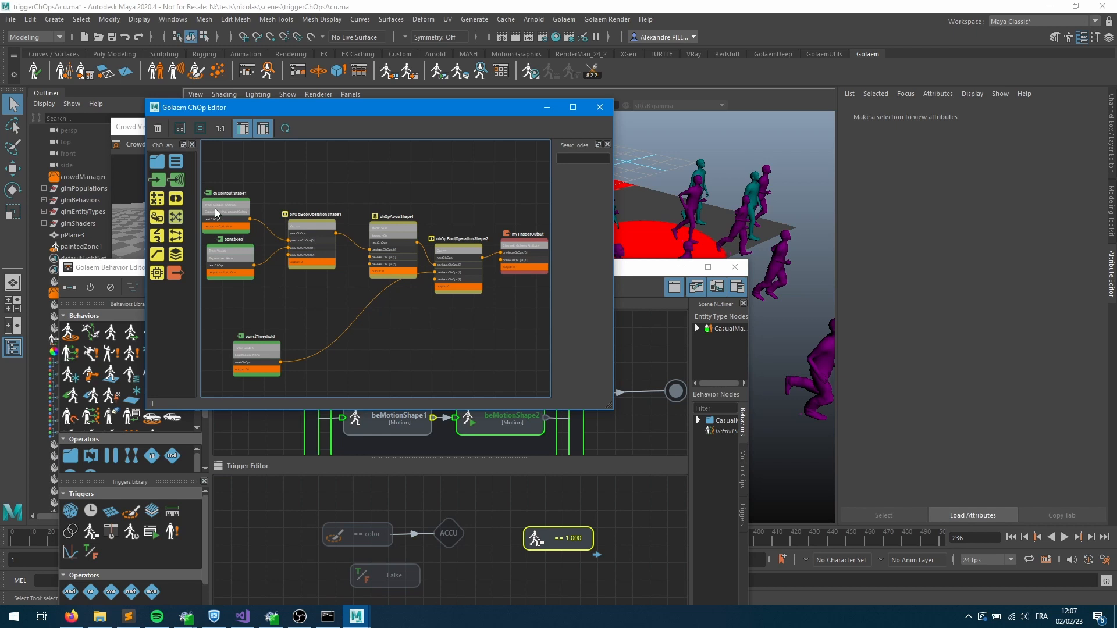
# Add an operation node above constThreshold, feed constThreshold into it, and set its operator to x.
pyautogui.moveTo(156, 198); pyautogui.dragTo(320, 319)
pyautogui.click(283, 360)
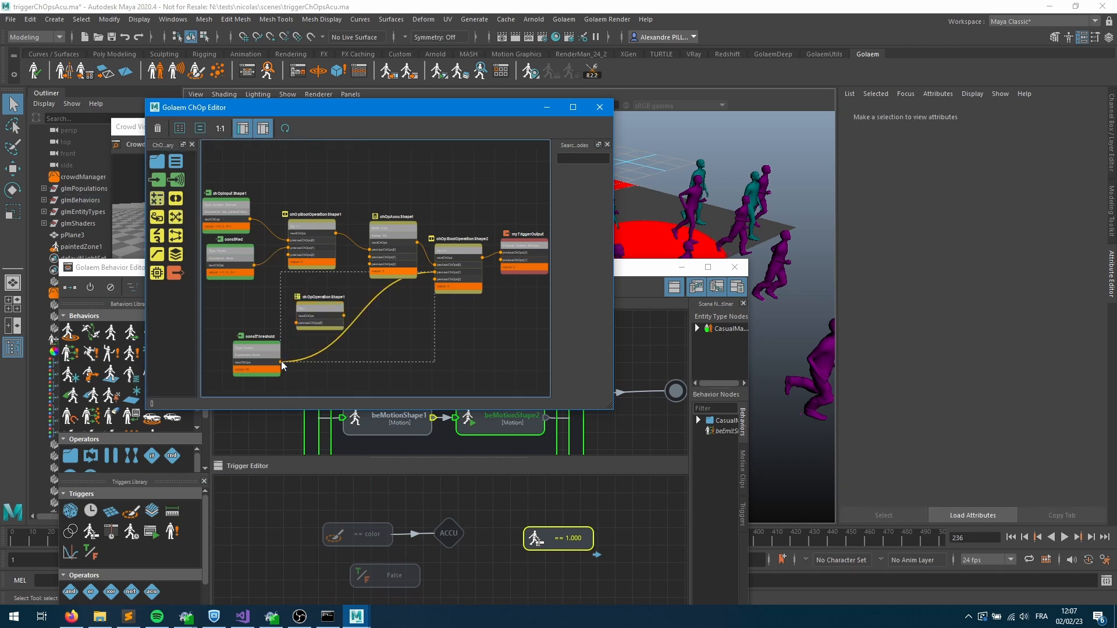
pyautogui.moveTo(294, 325); pyautogui.dragTo(295, 324)
pyautogui.click(329, 310)
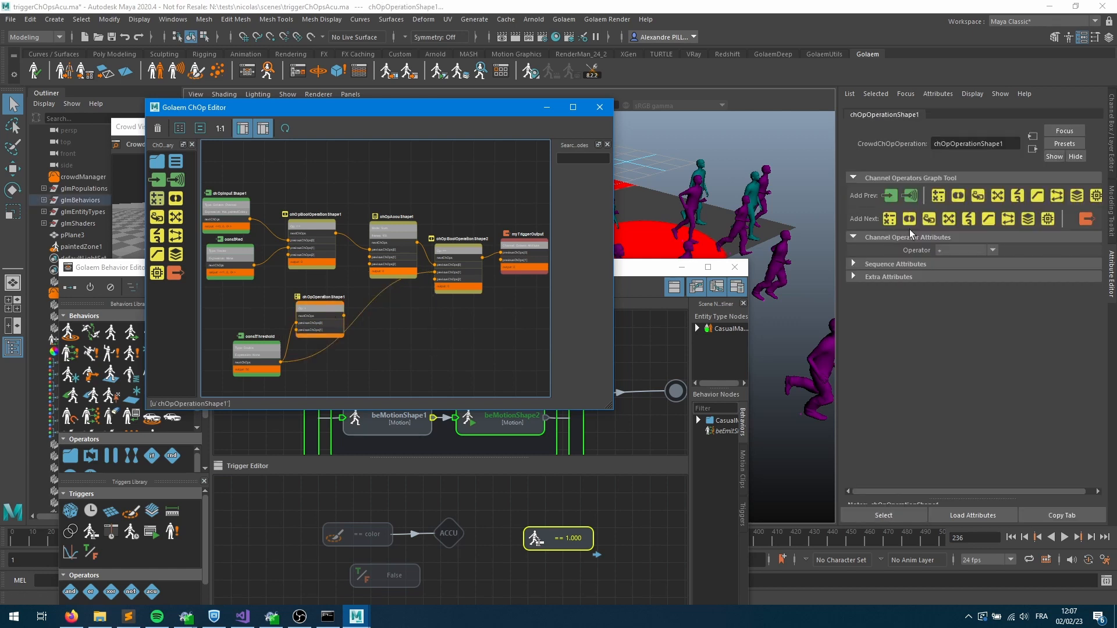
pyautogui.click(954, 250)
pyautogui.click(950, 286)
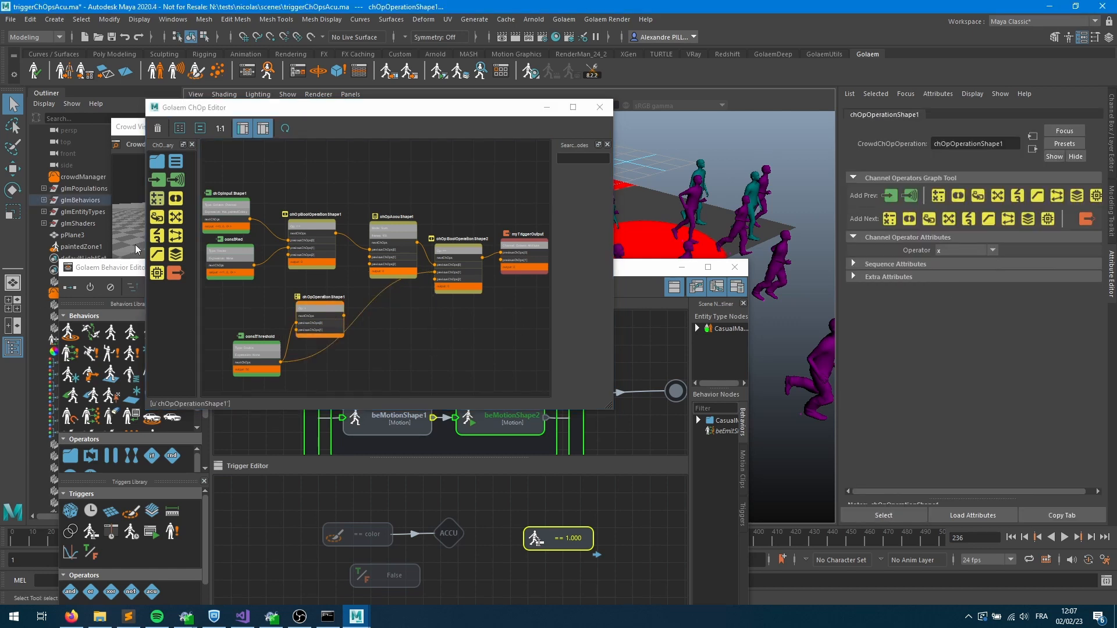
# Add an input named const3 of type Double with value 3 as the multiplication node's second input.
pyautogui.moveTo(156, 183); pyautogui.dragTo(294, 331)
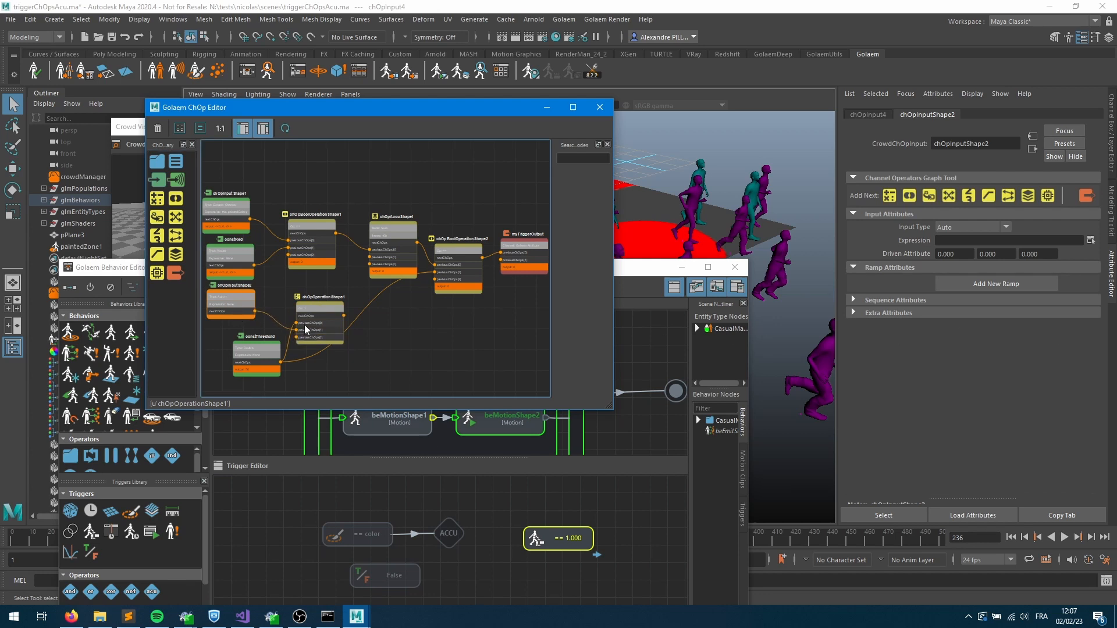
pyautogui.click(959, 229)
pyautogui.click(957, 254)
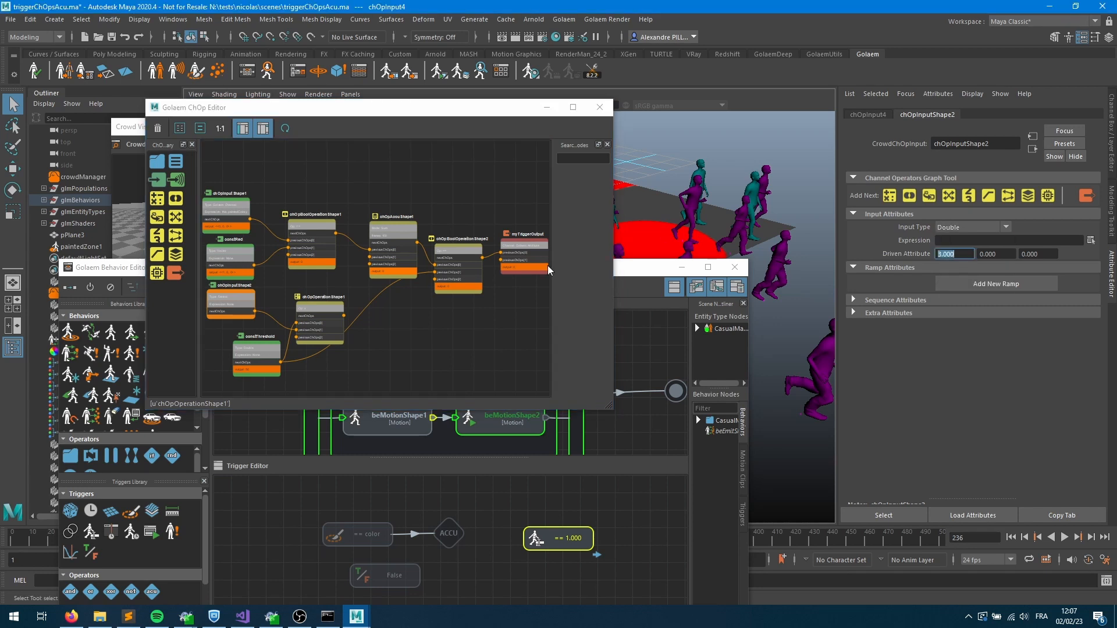
pyautogui.click(238, 300)
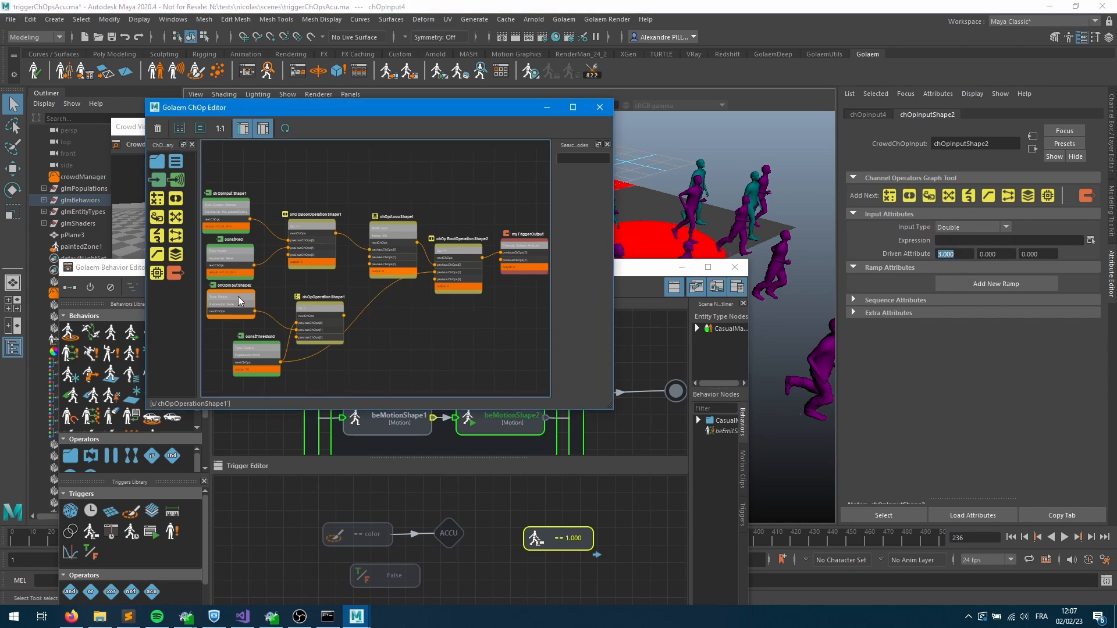
pyautogui.doubleClick(996, 145)
pyautogui.write('const3')
pyautogui.press('Return')
# Connect the multiplication node to the accumulator to drive its Accu Size, and tidy the multiplication and constThreshold node positions.
pyautogui.click(364, 288)
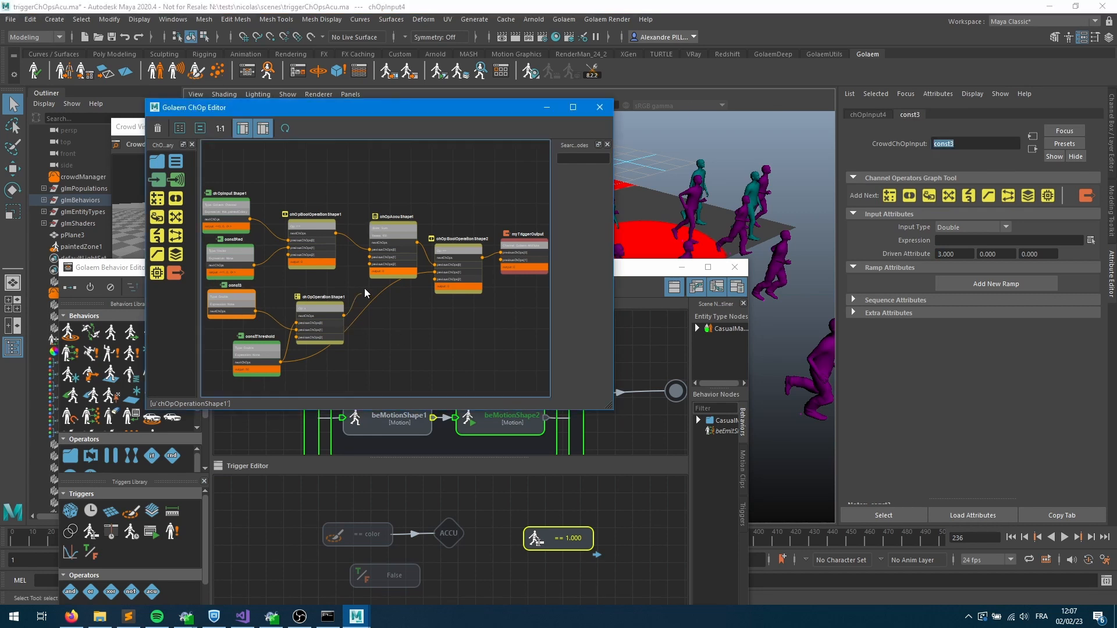
pyautogui.click(399, 244)
pyautogui.moveTo(333, 314); pyautogui.dragTo(324, 303)
pyautogui.moveTo(267, 362); pyautogui.dragTo(282, 371)
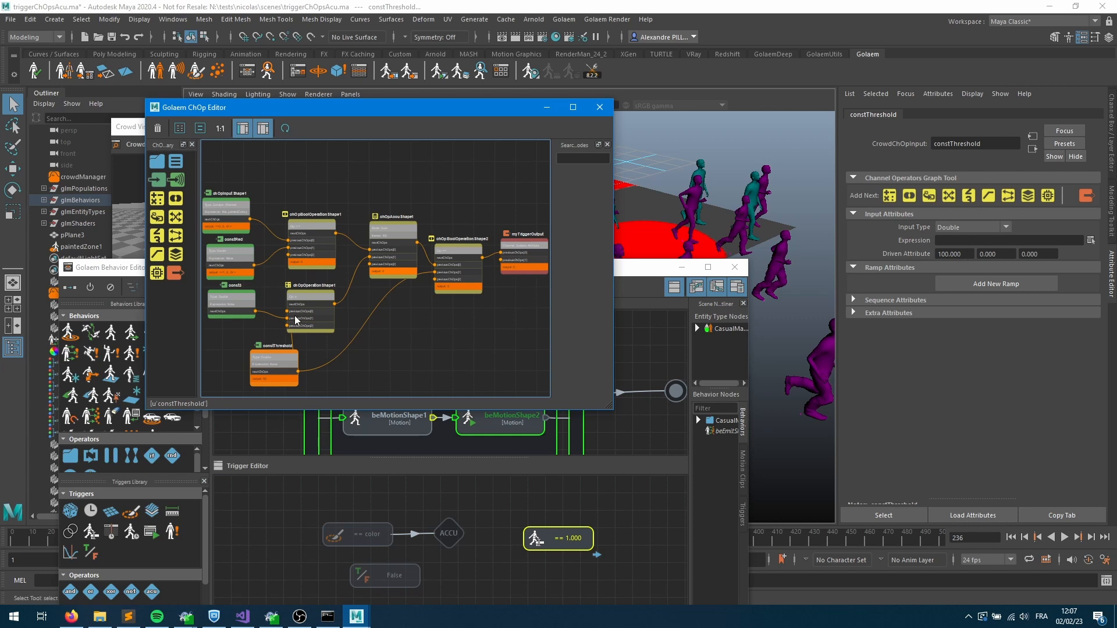
pyautogui.click(389, 258)
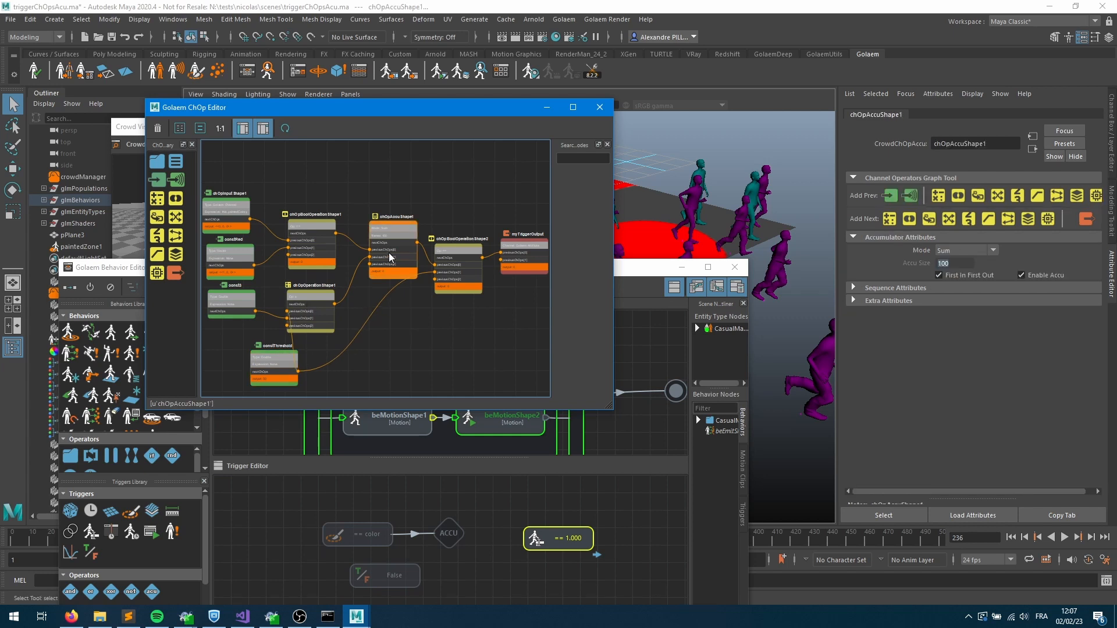
pyautogui.moveTo(313, 314); pyautogui.dragTo(319, 310)
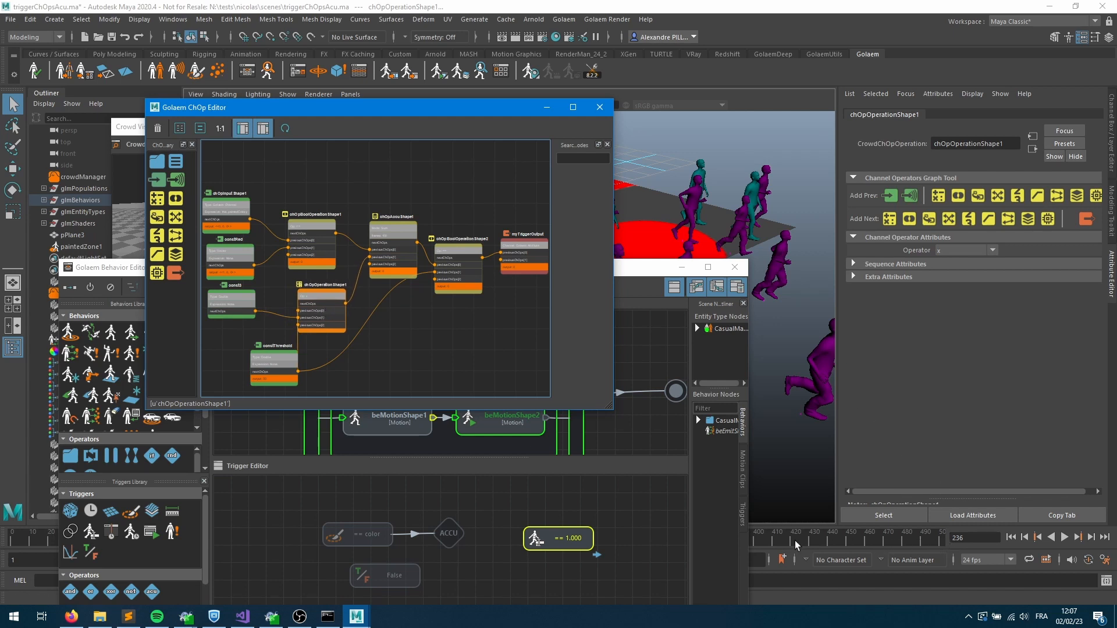
# Set const3's value to 5 and minimize the ChOp and Behavior editors.
pyautogui.click(248, 309)
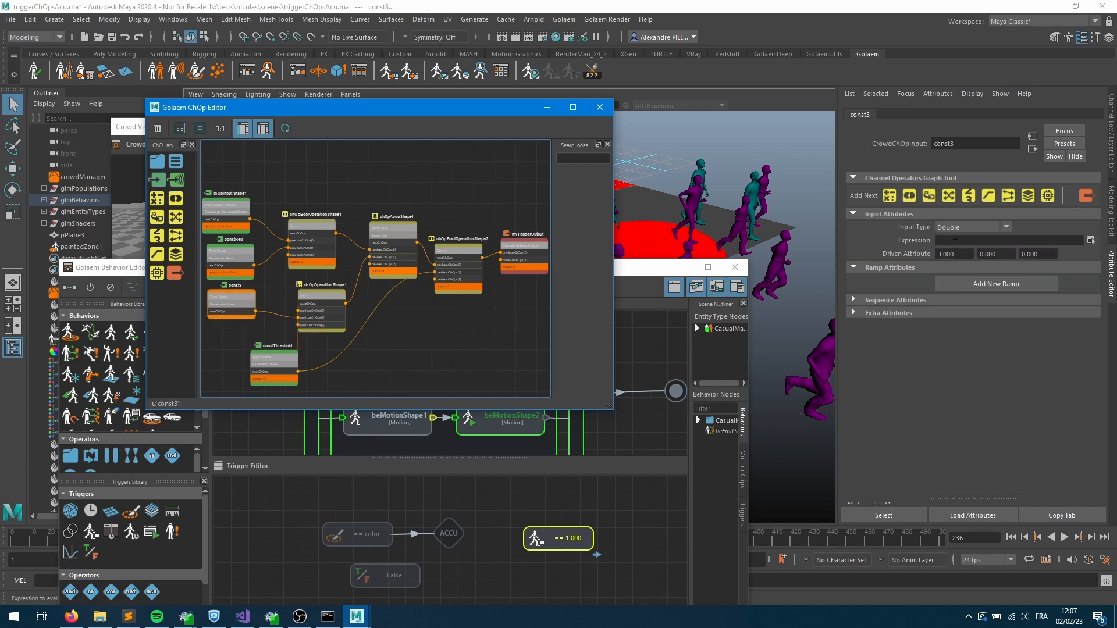
pyautogui.click(954, 254)
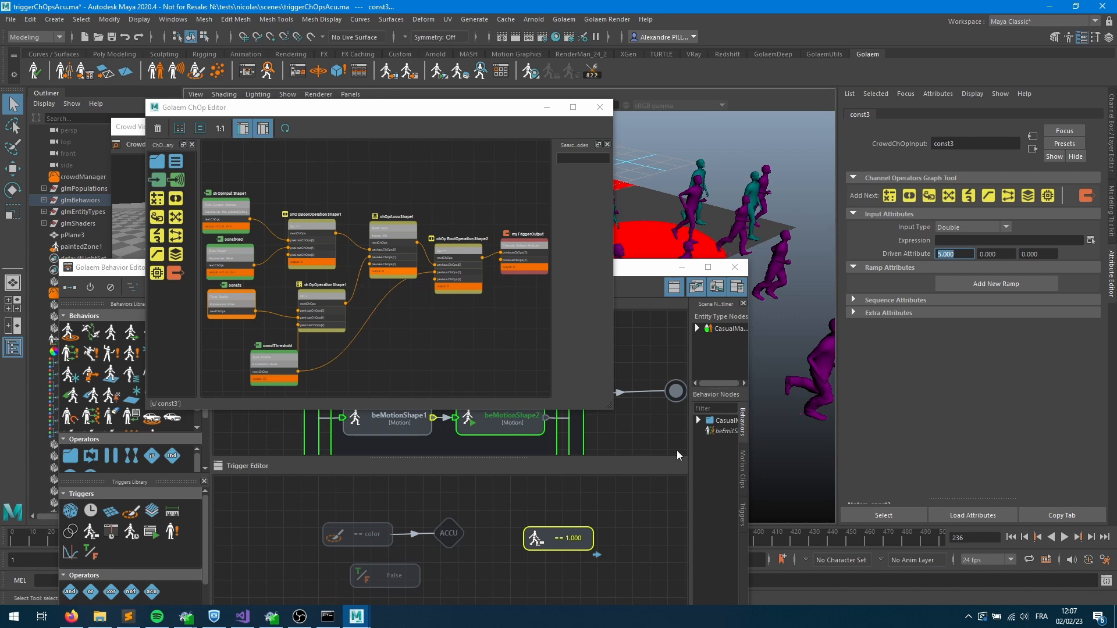
pyautogui.click(547, 107)
pyautogui.click(681, 267)
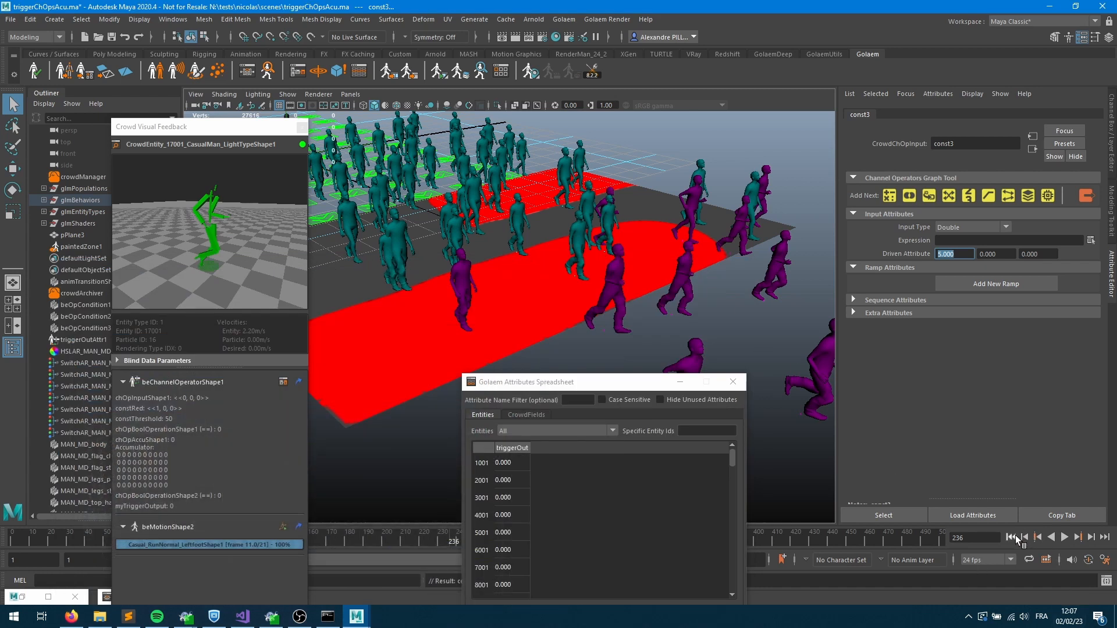
# Replay the simulation from the first frame, stop at frame 283, and examine the selected entity's accumulator values in the visual feedback.
pyautogui.click(1011, 537)
pyautogui.click(1063, 538)
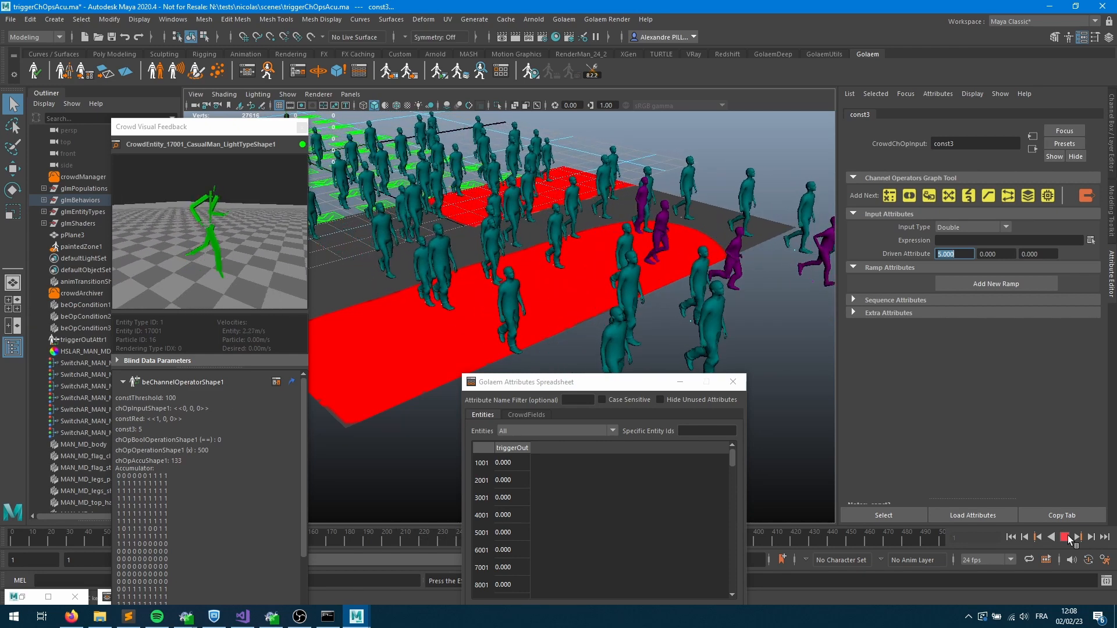
pyautogui.click(1066, 537)
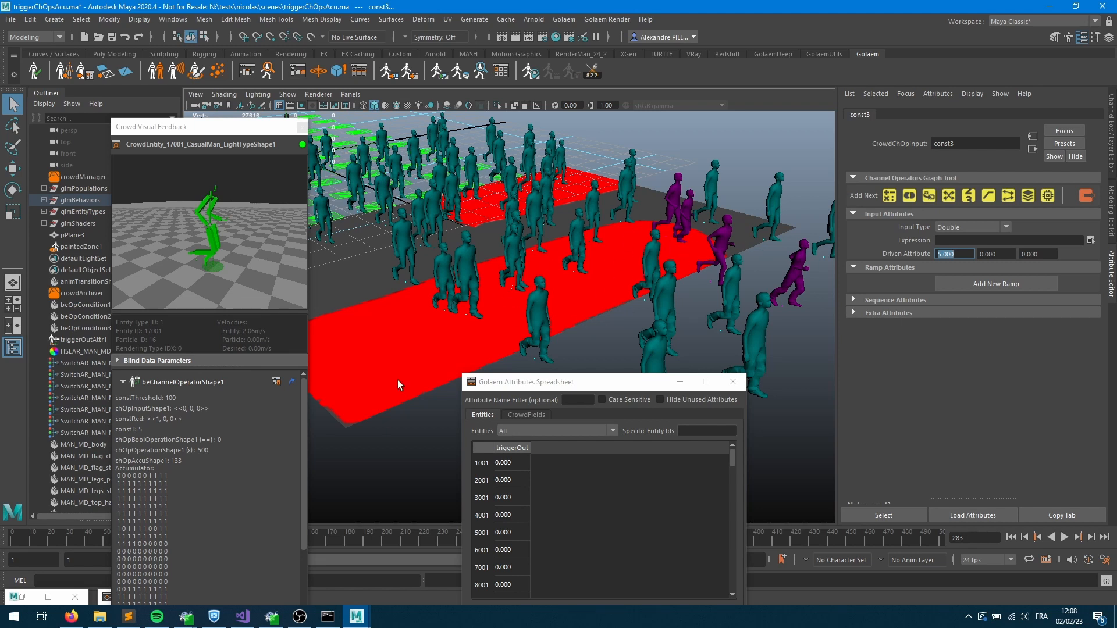
pyautogui.scroll(-5, 202, 504)
pyautogui.scroll(3, 196, 501)
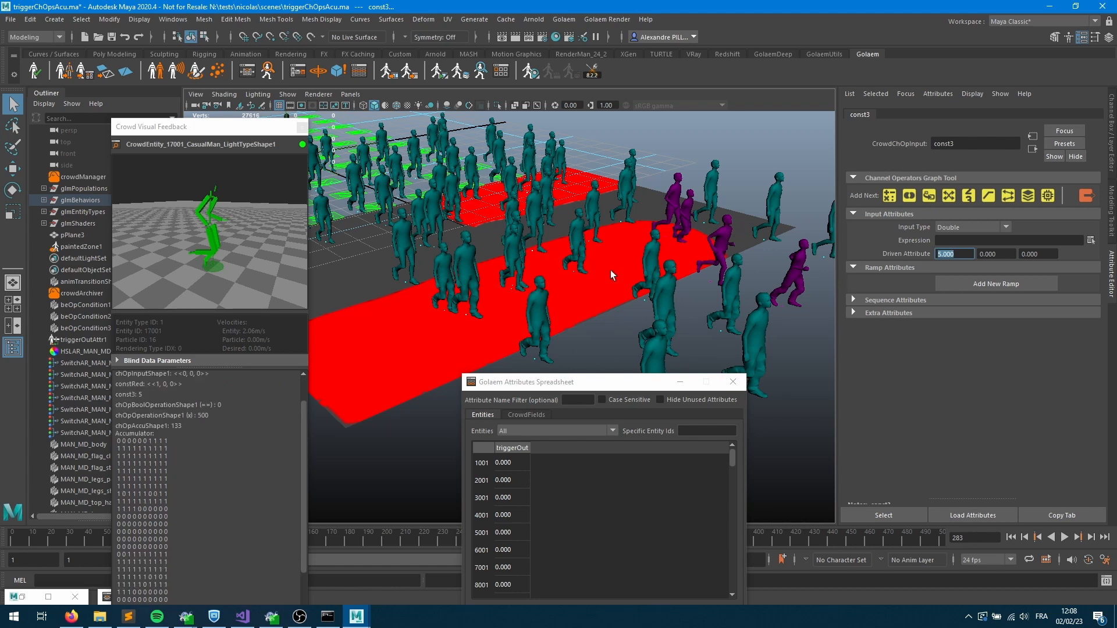
# Close the Crowd Visual Feedback window and select the accumulator in the reopened ChOp graph to show its attributes.
pyautogui.click(295, 129)
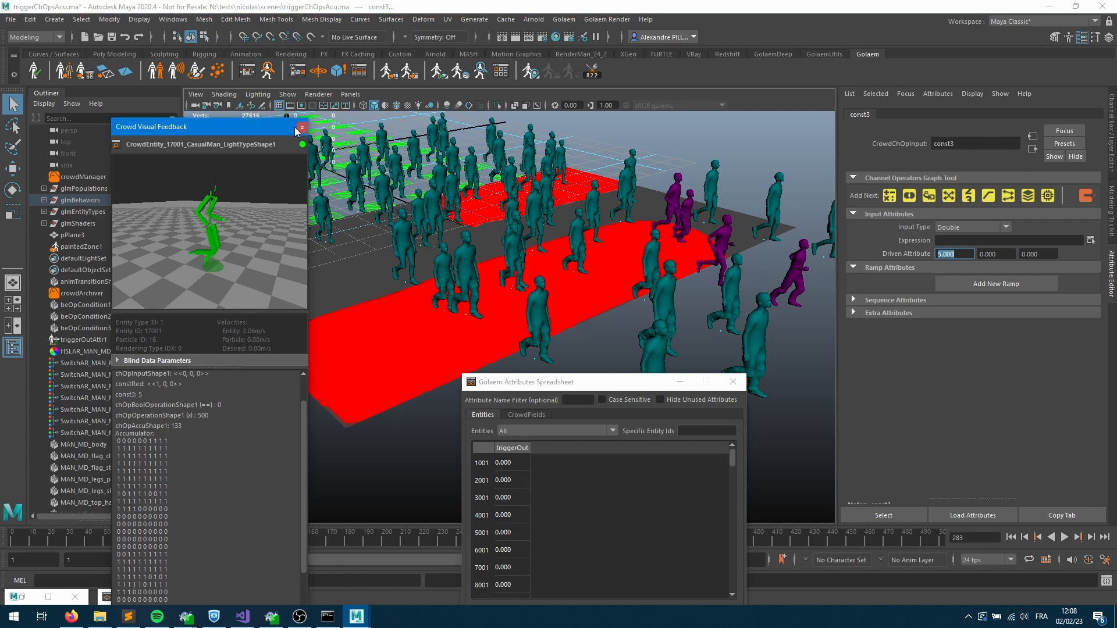
pyautogui.click(300, 128)
pyautogui.click(298, 73)
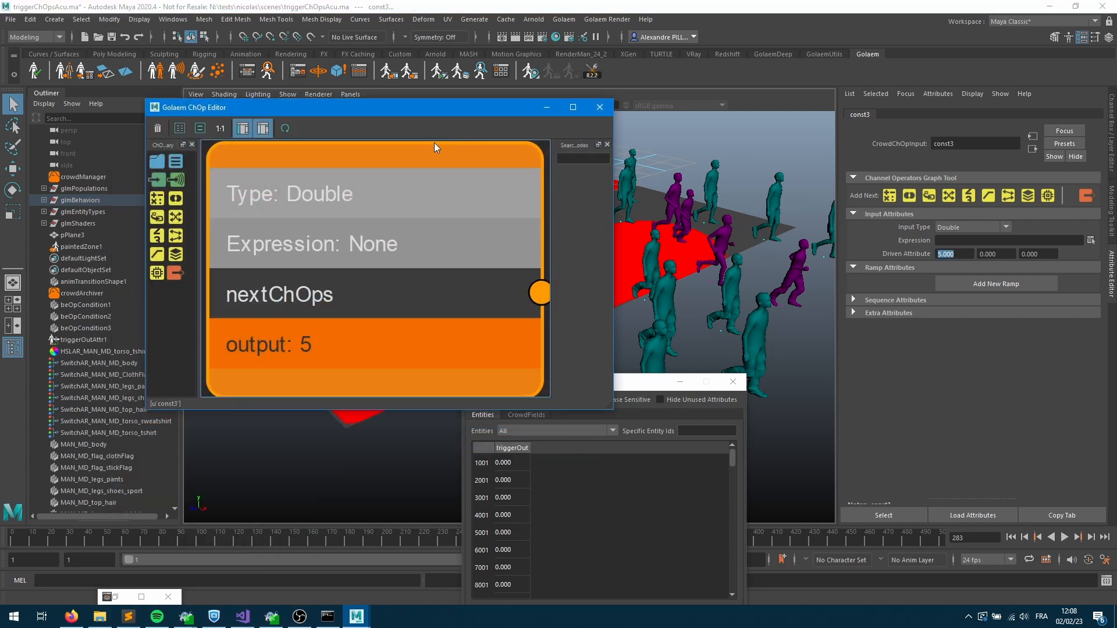
pyautogui.scroll(-10, 368, 285)
pyautogui.moveTo(347, 283); pyautogui.dragTo(241, 273, button='middle')
pyautogui.scroll(3, 373, 309)
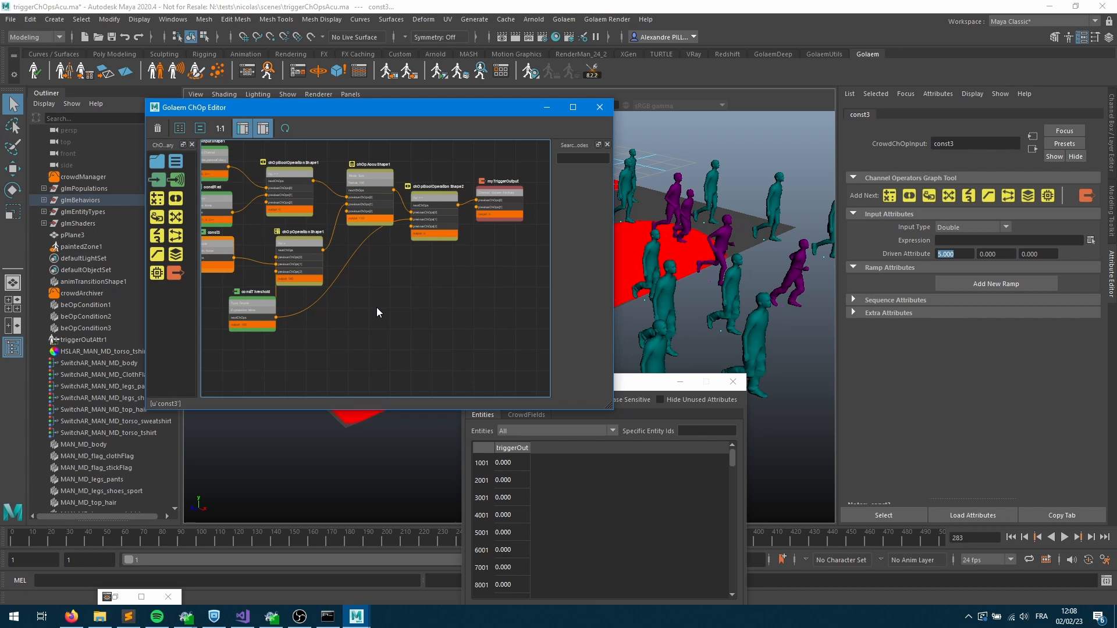
pyautogui.click(384, 199)
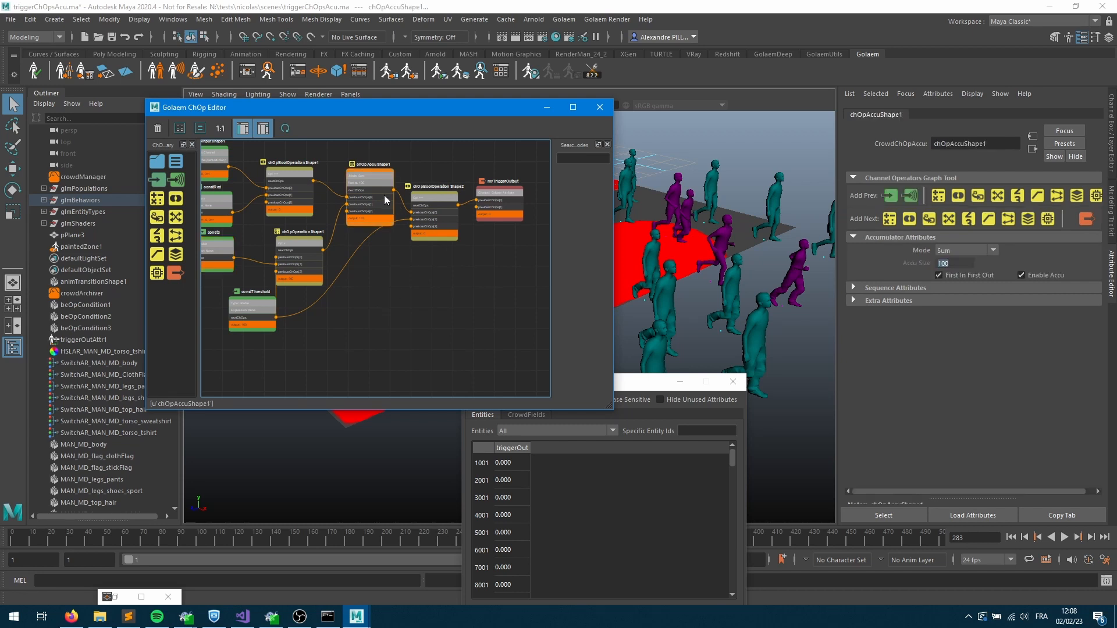